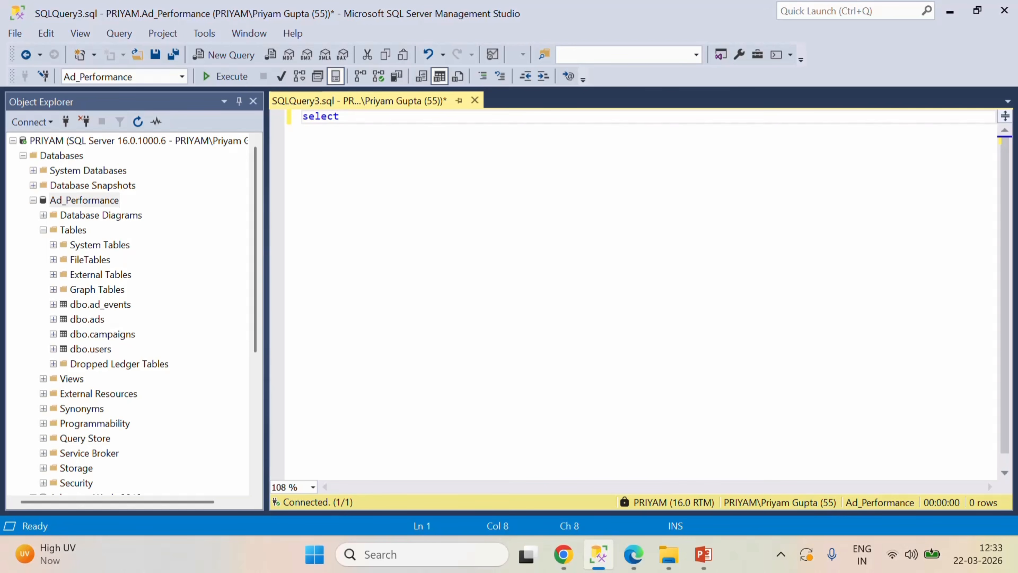
- Run select * from [dbo].[ad_events] to preview its 4,00,000 rows of ad event data
{"action": "type", "text": "* from"}
{"action": "left_click_drag", "start_coordinate": [112, 307], "coordinate": [283, 104]}
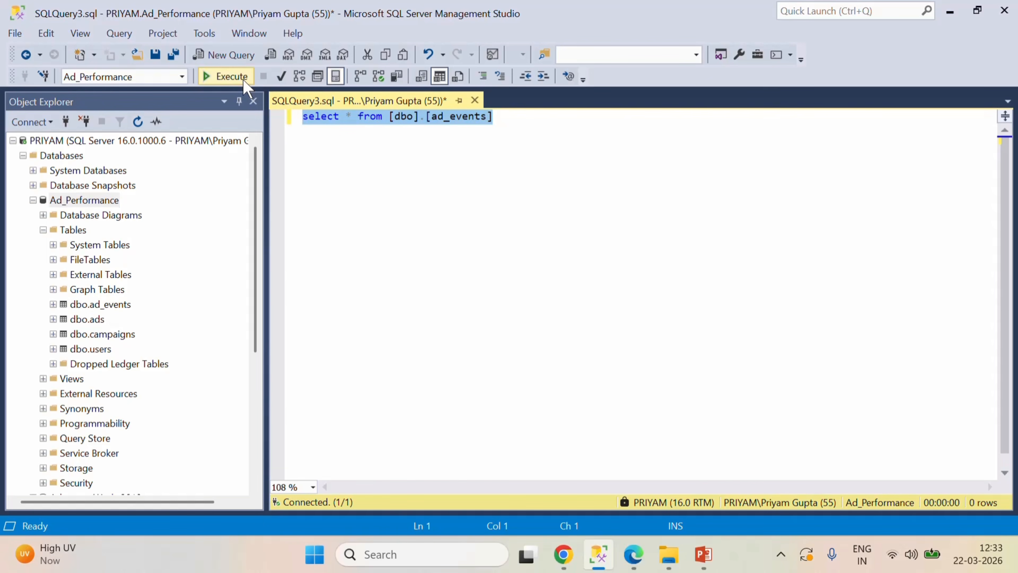
{"action": "left_click", "coordinate": [227, 76]}
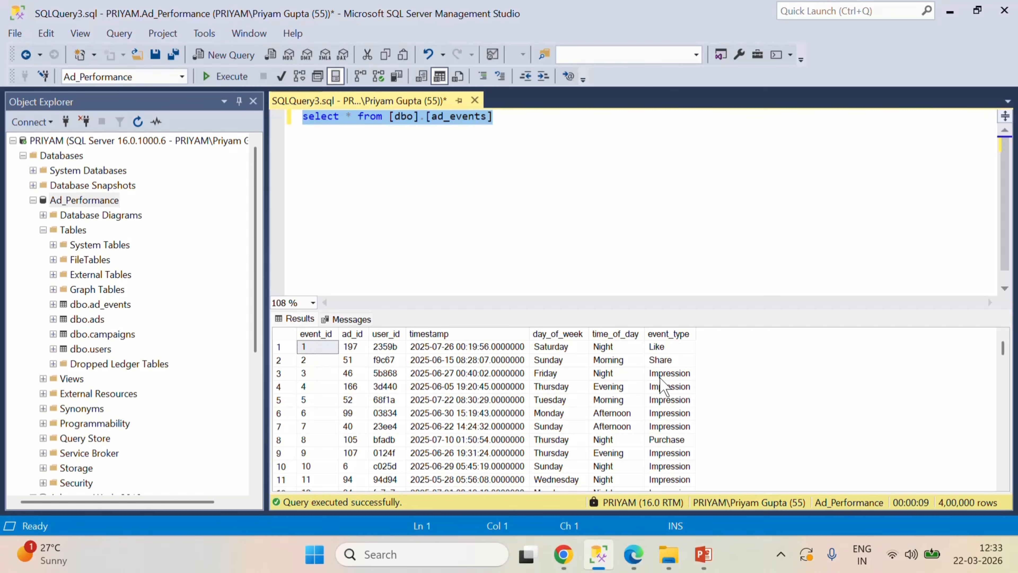
- Remove the [dbo].[ad_events] table name from the query
{"action": "left_click", "coordinate": [508, 114]}
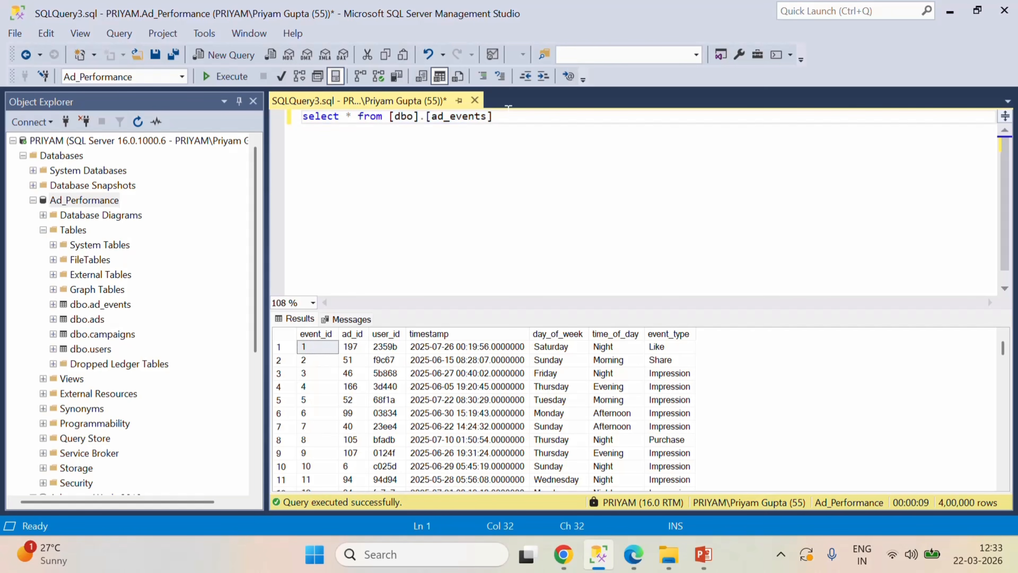
{"action": "key", "text": "ctrl+shift+Left"}
{"action": "key", "text": "ctrl+shift+Left"}
{"action": "key", "text": "ctrl+shift+Left"}
{"action": "key", "text": "ctrl+shift+Left"}
{"action": "key", "text": "ctrl+shift+Left"}
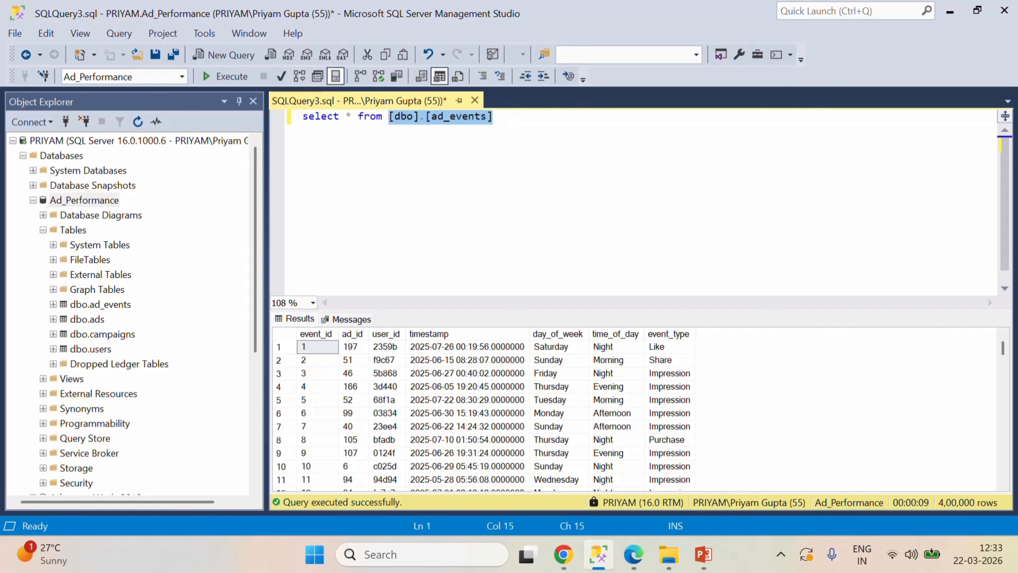
{"action": "key", "text": "BackSpace"}
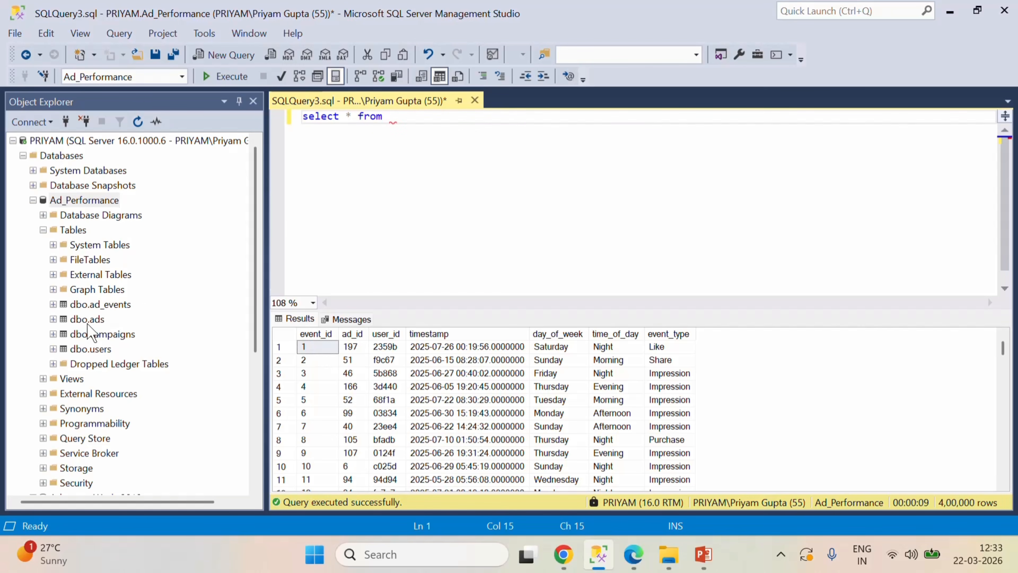
- Run select * from [dbo].[ads] to preview its 200 rows, then delete the table name
{"action": "left_click_drag", "start_coordinate": [87, 322], "coordinate": [401, 129]}
{"action": "left_click", "coordinate": [477, 117]}
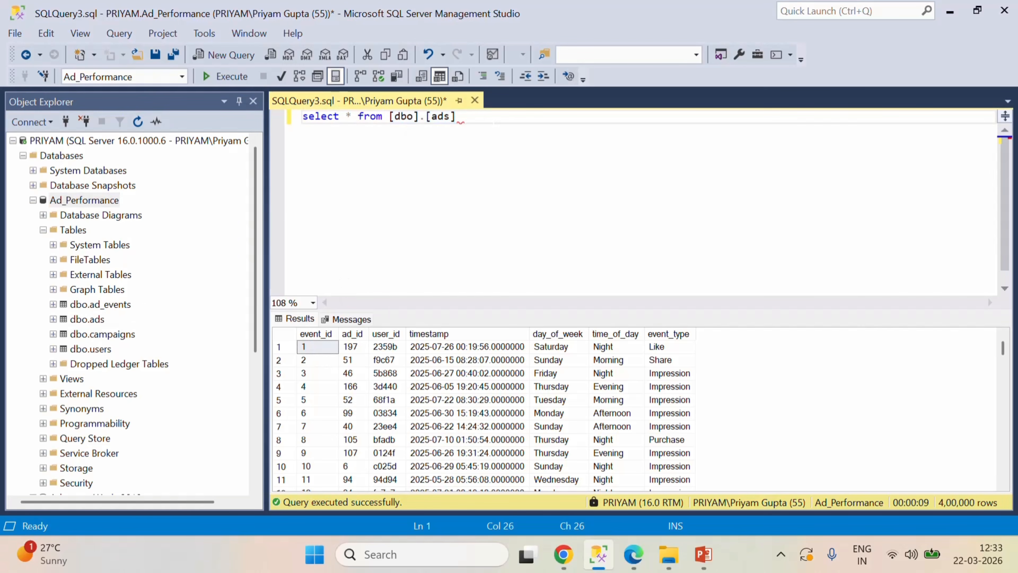
{"action": "left_click_drag", "start_coordinate": [477, 117], "coordinate": [274, 117]}
{"action": "left_click", "coordinate": [245, 79]}
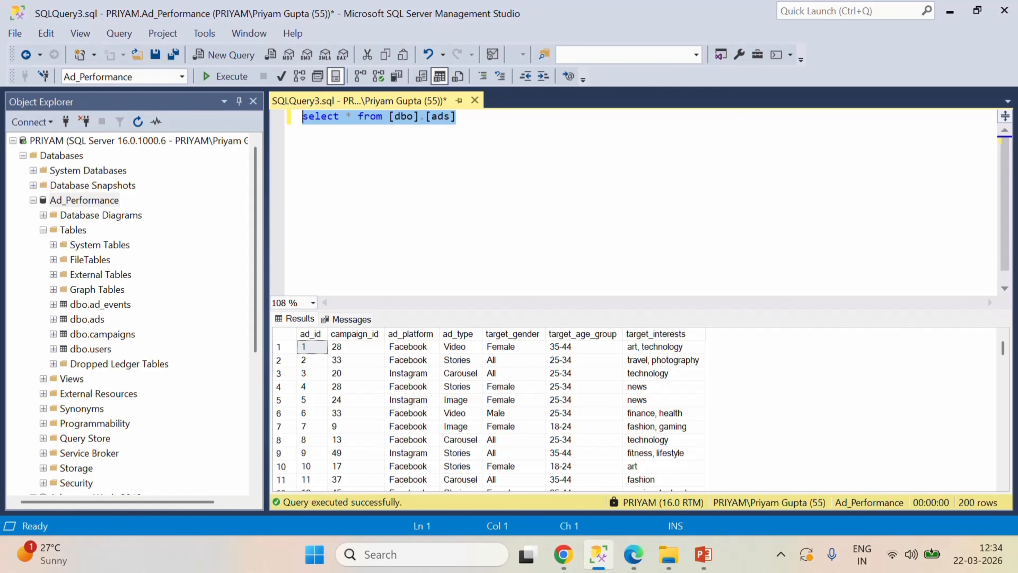
{"action": "left_click", "coordinate": [497, 118]}
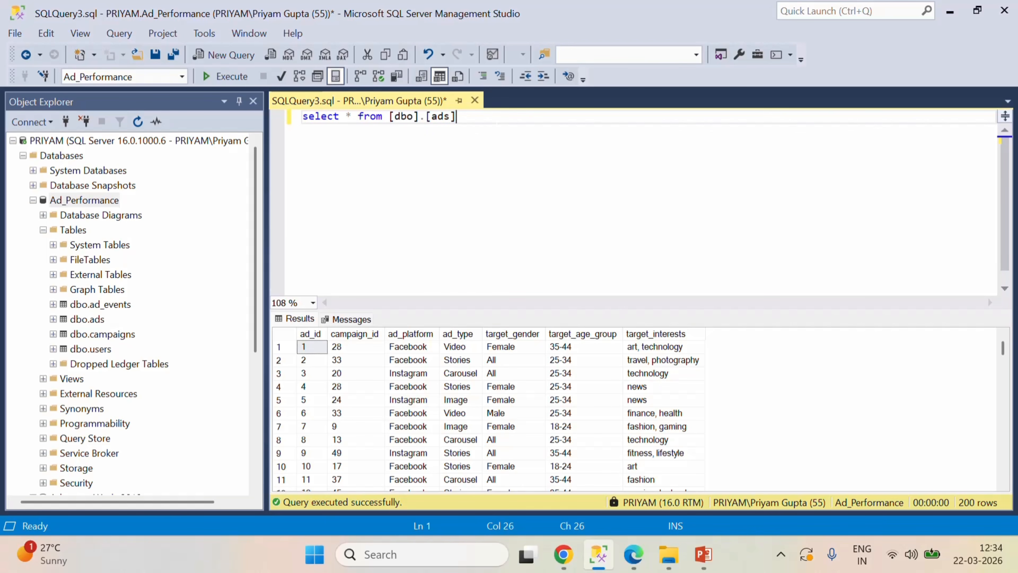
{"action": "key", "text": "BackSpace"}
{"action": "key", "text": "BackSpace"}
{"action": "key", "text": "BackSpace"}
{"action": "key", "text": "BackSpace"}
{"action": "key", "text": "BackSpace"}
{"action": "key", "text": "BackSpace"}
{"action": "key", "text": "BackSpace"}
{"action": "key", "text": "BackSpace"}
{"action": "key", "text": "BackSpace"}
{"action": "key", "text": "BackSpace"}
{"action": "key", "text": "BackSpace"}
{"action": "key", "text": "BackSpace"}
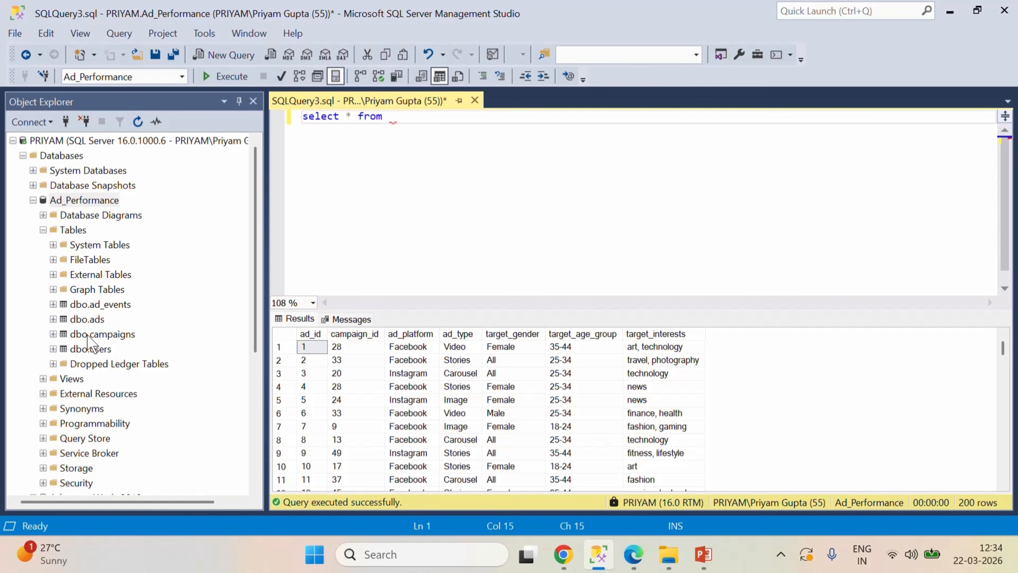
- Run select * from [dbo].[campaigns] to preview its 50 rows
{"action": "left_click_drag", "start_coordinate": [85, 337], "coordinate": [405, 134]}
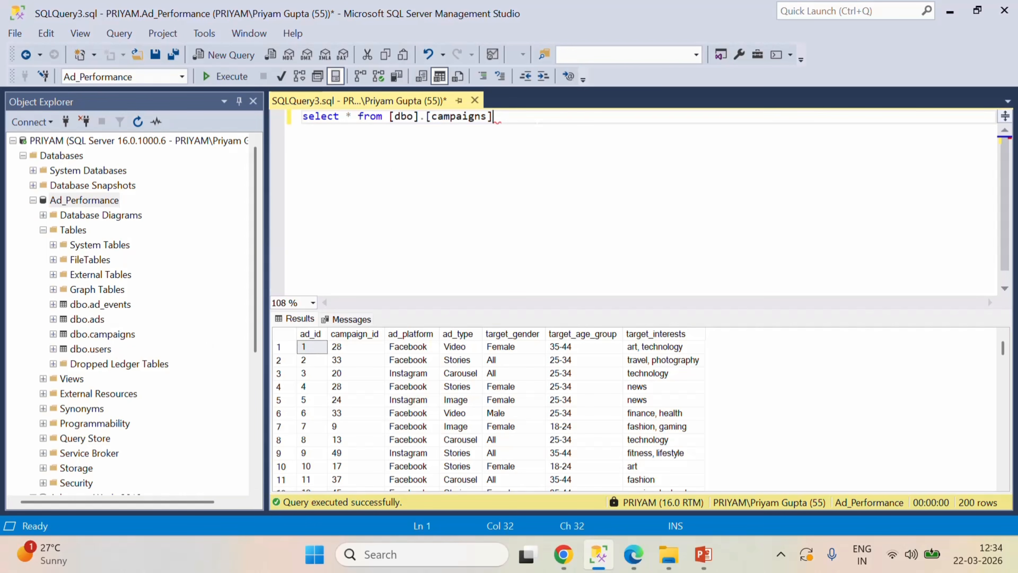
{"action": "left_click_drag", "start_coordinate": [495, 116], "coordinate": [302, 117]}
{"action": "left_click", "coordinate": [241, 76]}
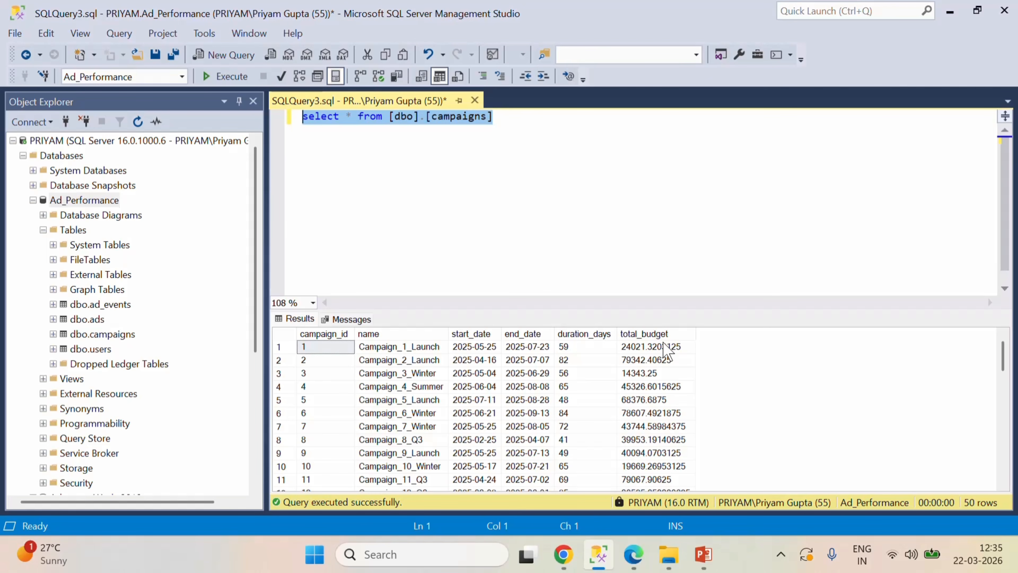
- Delete the [dbo].[campaigns] table name from the query
{"action": "key", "text": "End"}
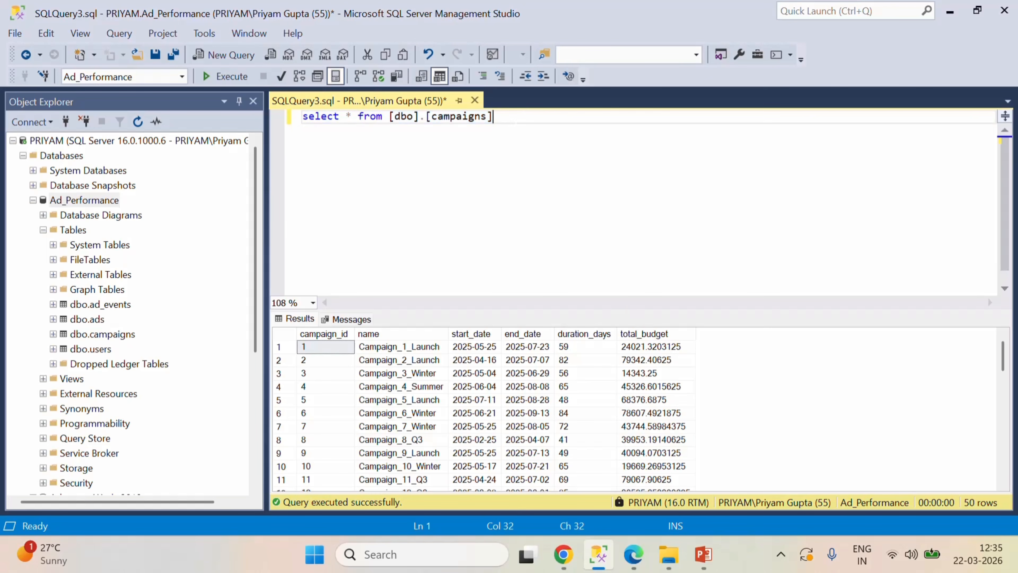
{"action": "key", "text": "ctrl+shift+Left"}
{"action": "key", "text": "ctrl+shift+Left"}
{"action": "key", "text": "ctrl+shift+Left"}
{"action": "key", "text": "ctrl+shift+Left"}
{"action": "key", "text": "ctrl+shift+Left"}
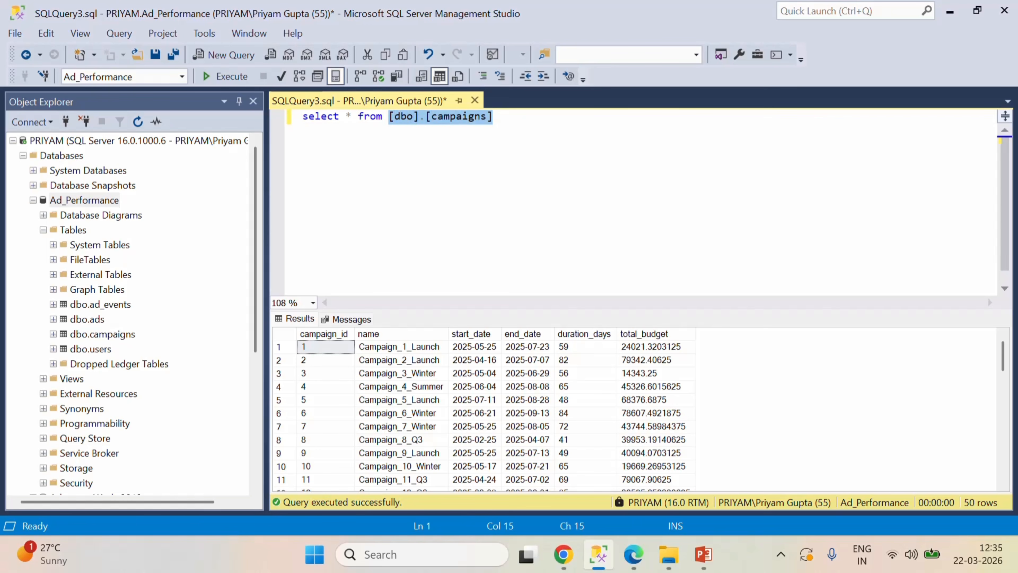
{"action": "key", "text": "BackSpace"}
- Run select * from [dbo].[users] to preview its 9,841 rows, then bring up the BRD deck
{"action": "left_click_drag", "start_coordinate": [77, 349], "coordinate": [419, 127]}
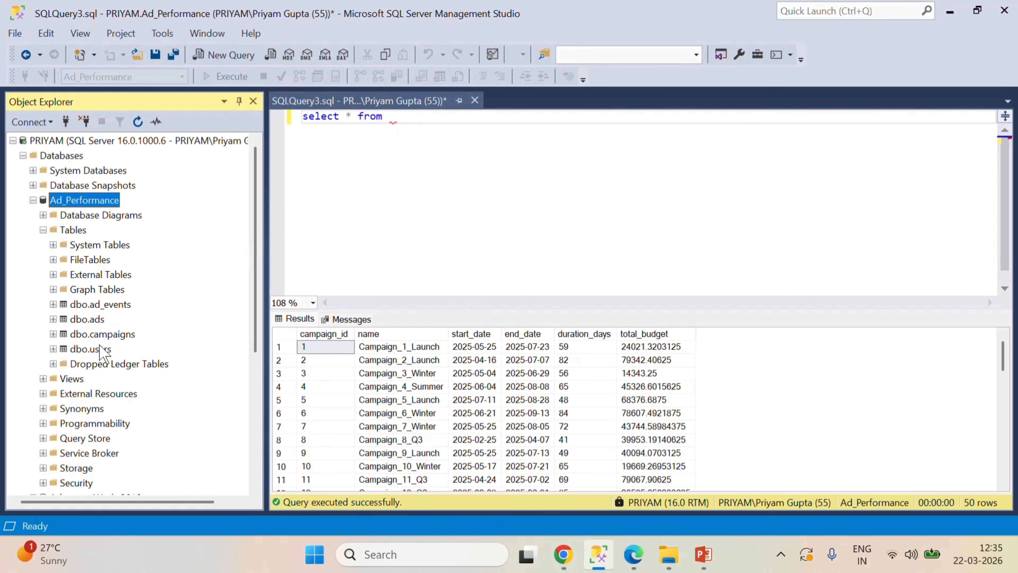
{"action": "left_click_drag", "start_coordinate": [103, 349], "coordinate": [401, 120]}
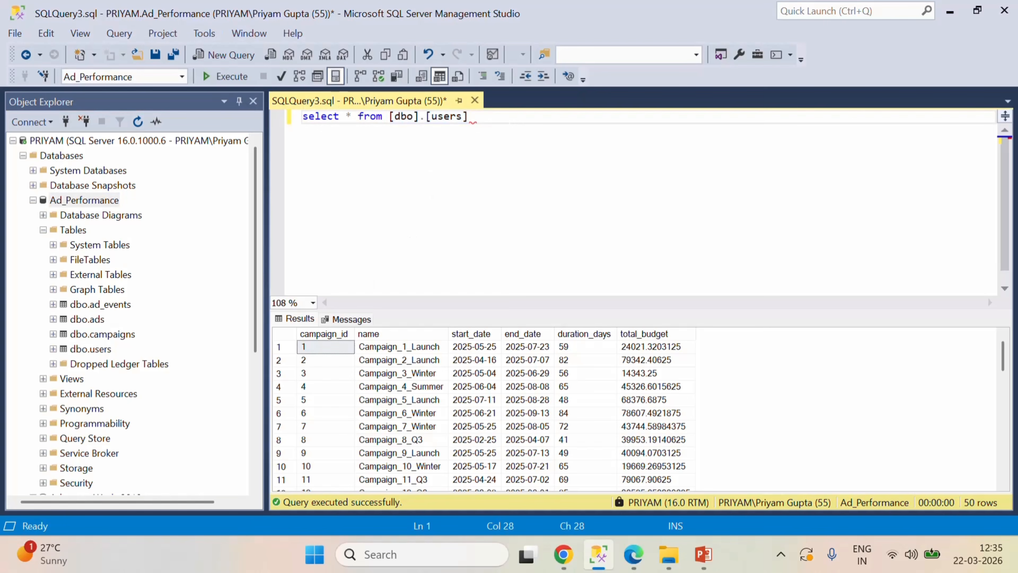
{"action": "key", "text": "shift+Home"}
{"action": "left_click", "coordinate": [232, 76]}
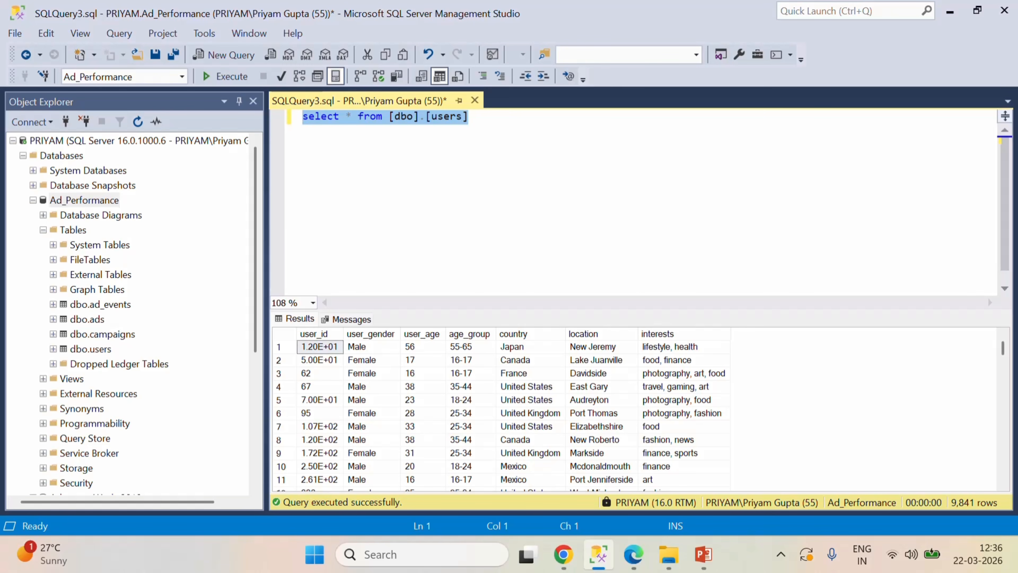
{"action": "key", "text": "End"}
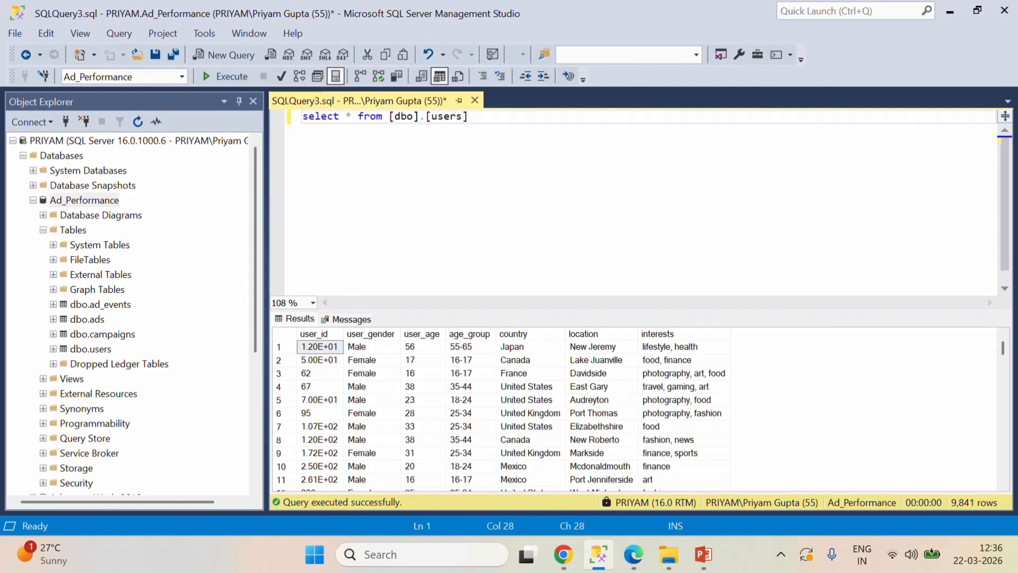
{"action": "left_click", "coordinate": [703, 554]}
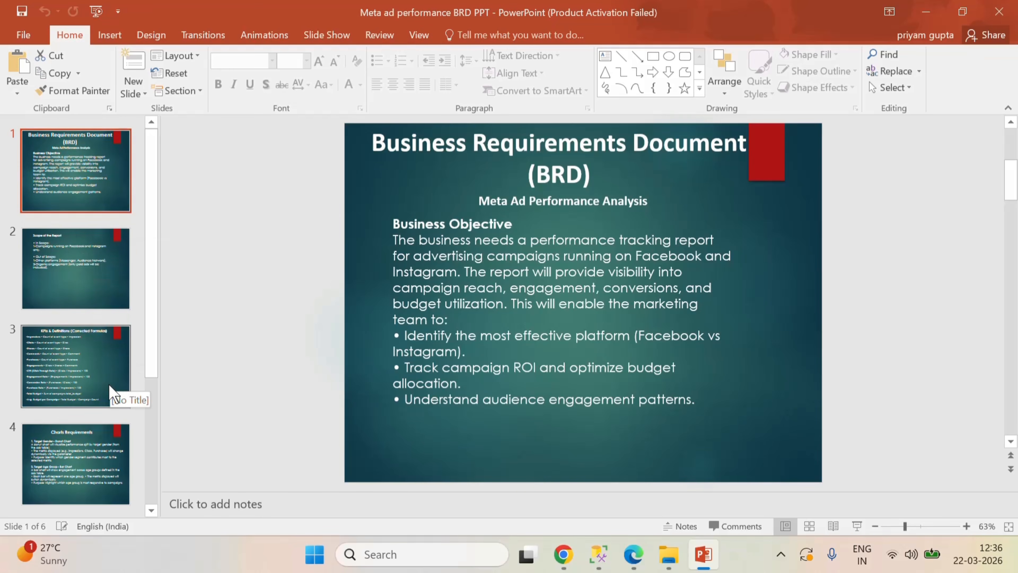
- Show slide 3, KPIs & Definitions (Corrected Formulas), with the CTR and Engagement Rate formulas
{"action": "left_click", "coordinate": [103, 360]}
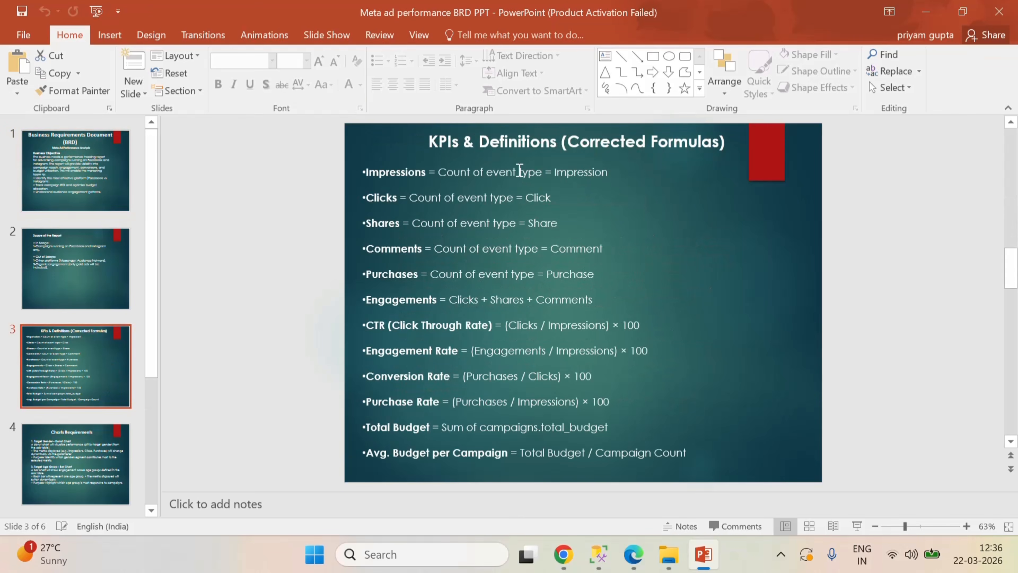
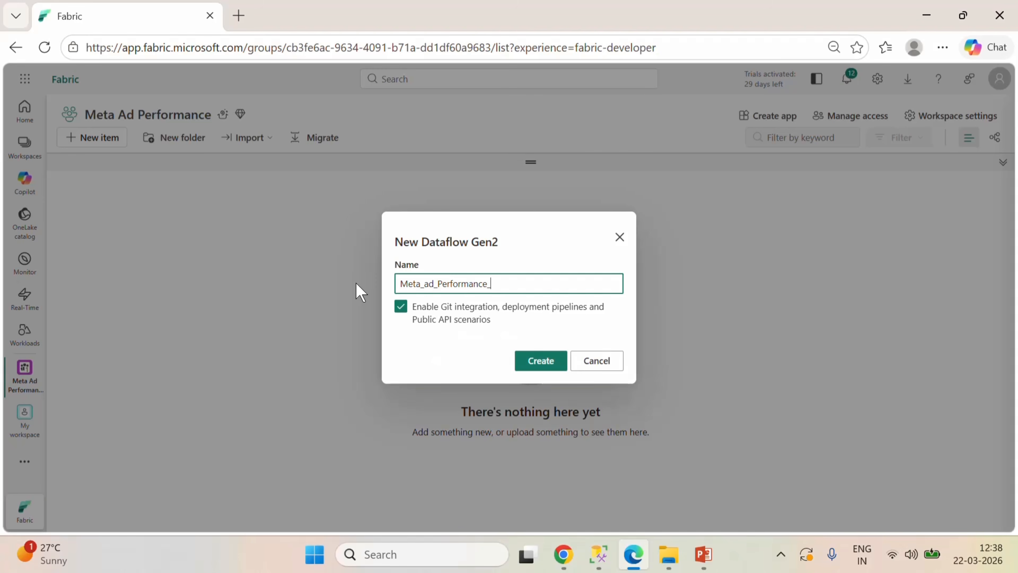
- Create the Dataflow Gen2 Meta_ad_Performance_Dataflow without Git integration, then exit its empty editor
{"action": "type", "text": "Dataflow"}
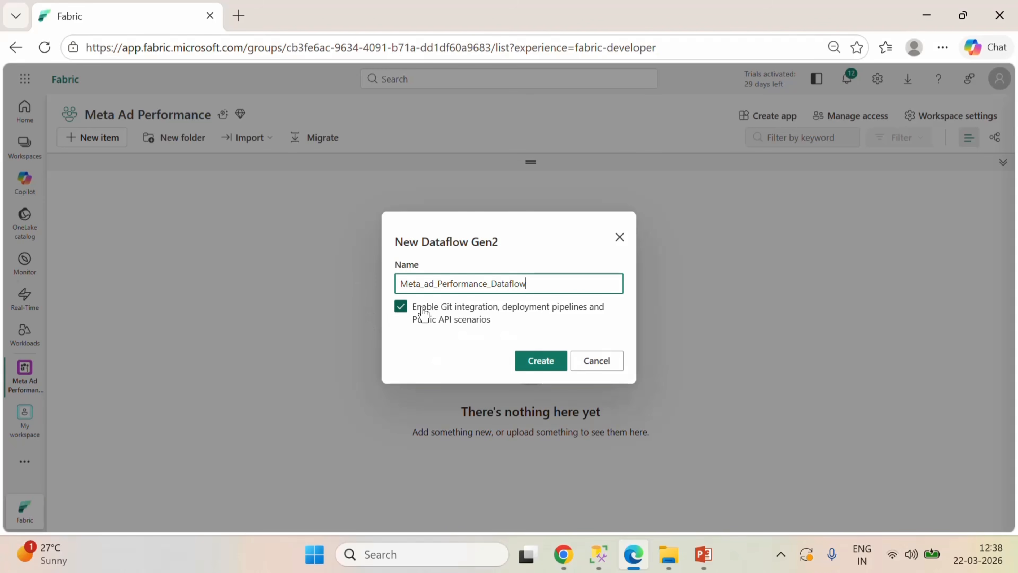
{"action": "left_click", "coordinate": [400, 306]}
{"action": "left_click", "coordinate": [541, 360]}
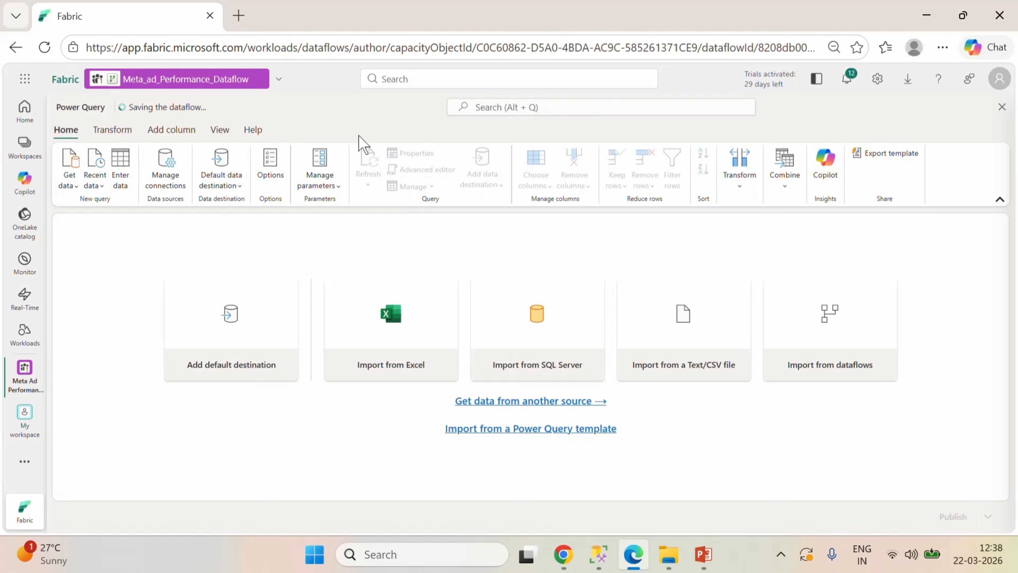
{"action": "left_click", "coordinate": [1002, 106]}
{"action": "left_click", "coordinate": [547, 323]}
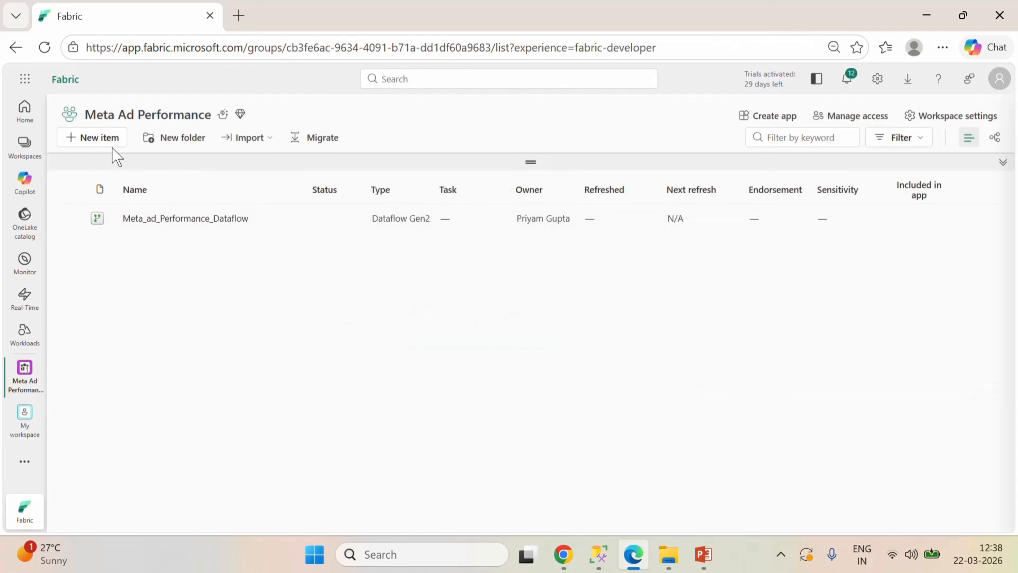
- Create a schema-enabled lakehouse named Meta_ad_Performance_Lakehouse and return to the workspace
{"action": "left_click", "coordinate": [103, 142]}
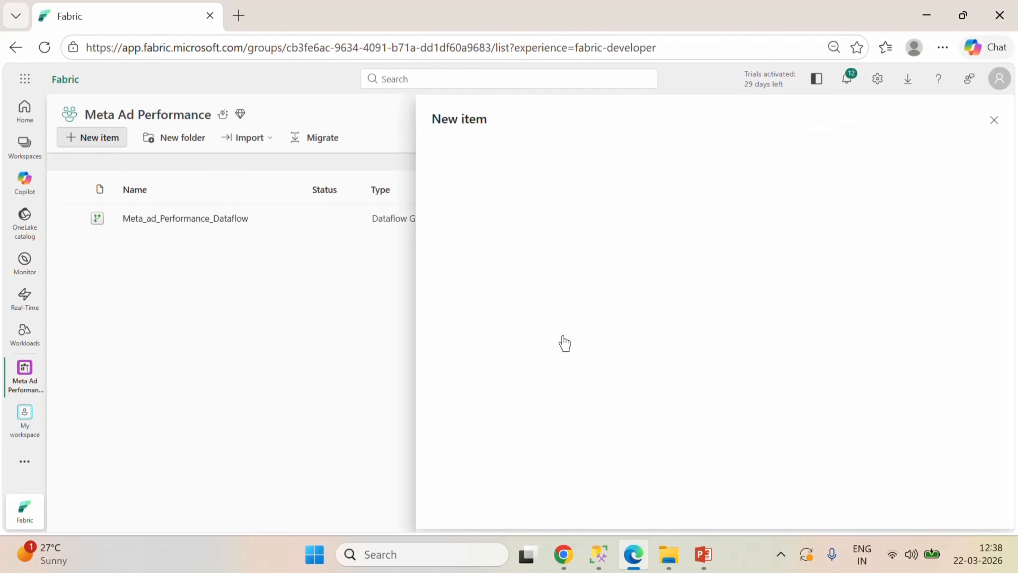
{"action": "left_click", "coordinate": [567, 237]}
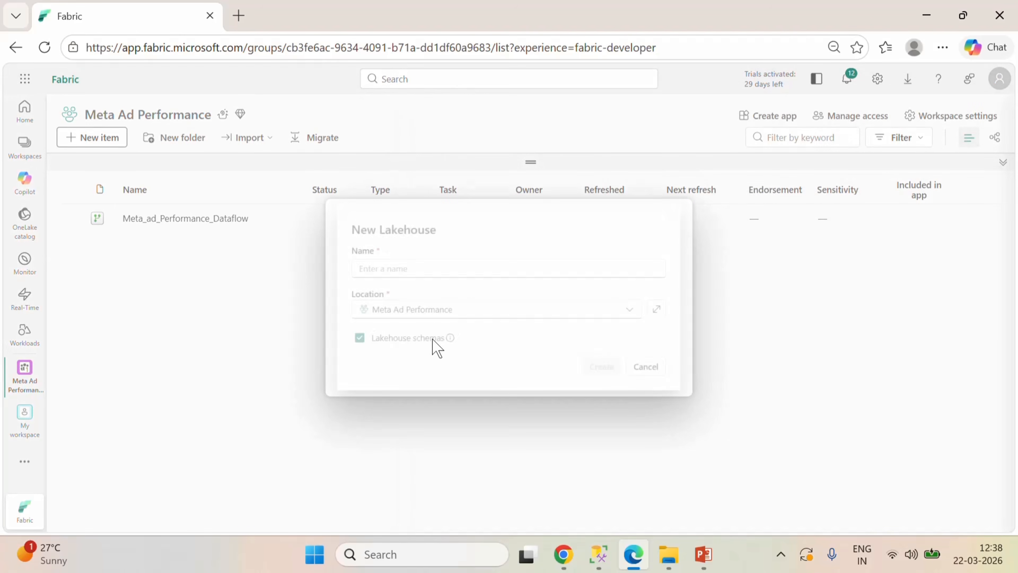
{"action": "left_click", "coordinate": [349, 341]}
{"action": "left_click", "coordinate": [406, 264]}
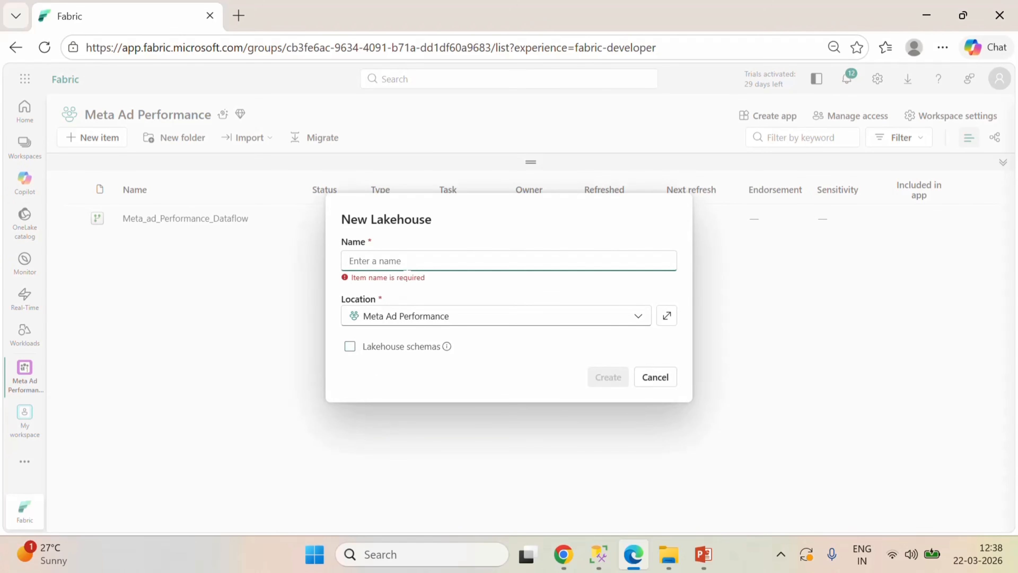
{"action": "type", "text": "Meta_ad"}
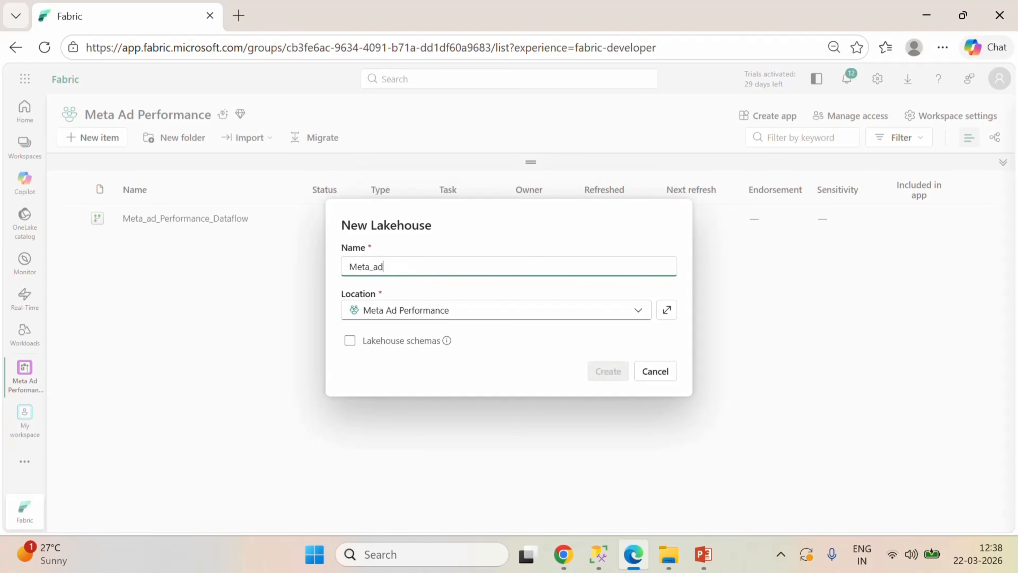
{"action": "type", "text": "_Performance_"}
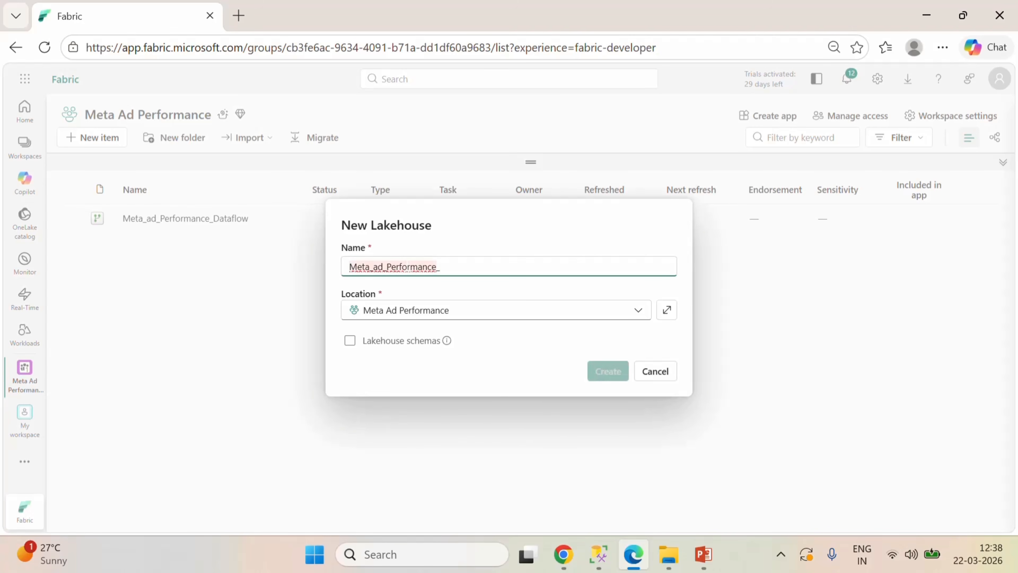
{"action": "type", "text": "Lakr"}
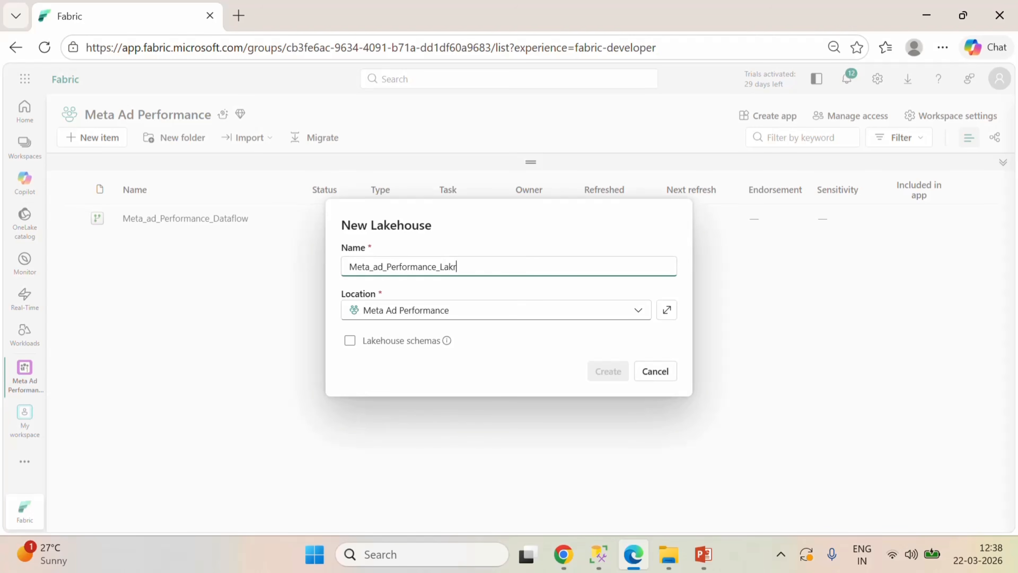
{"action": "key", "text": "BackSpace"}
{"action": "type", "text": "ehose"}
{"action": "left_click", "coordinate": [468, 267]}
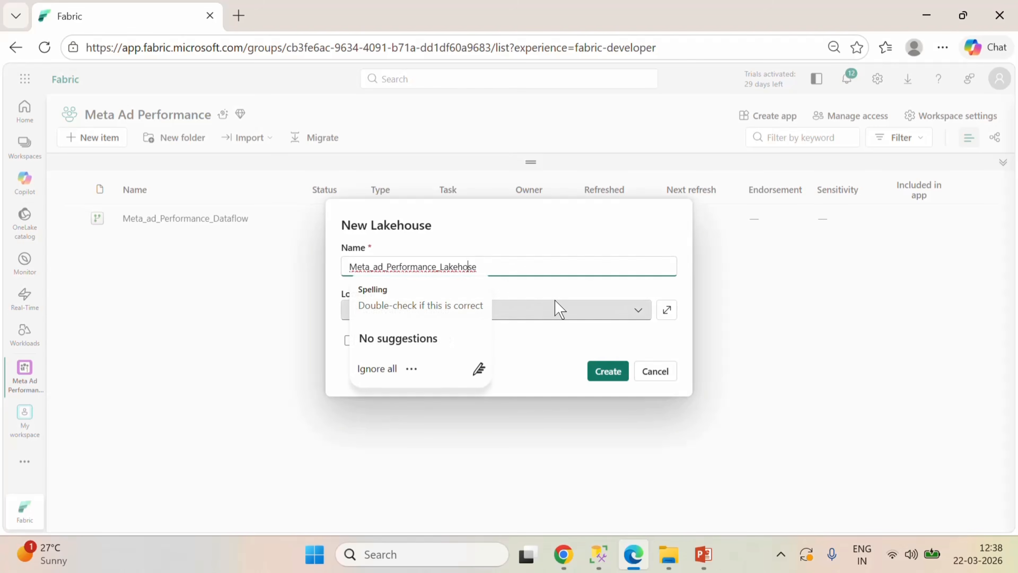
{"action": "type", "text": "u"}
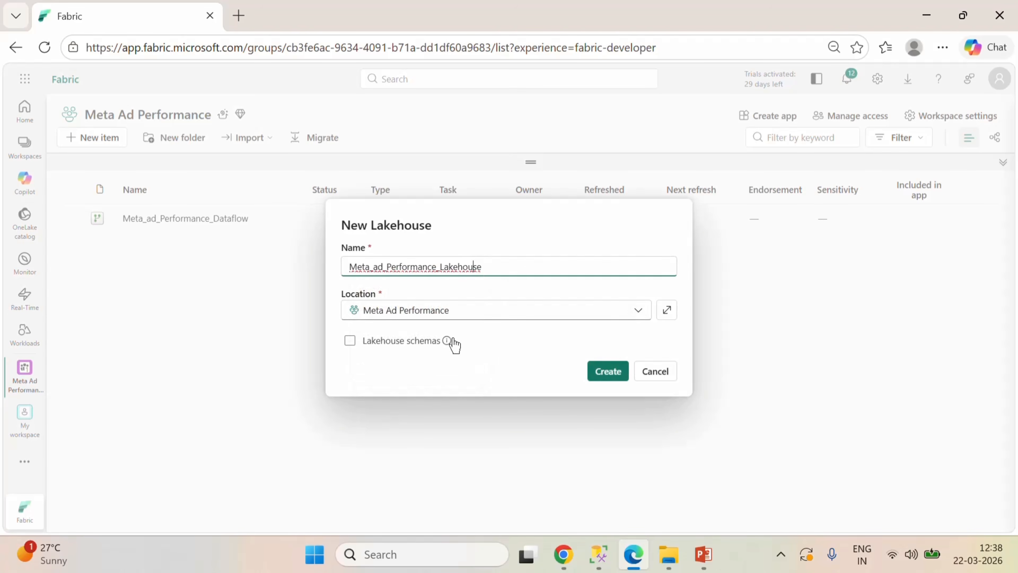
{"action": "left_click", "coordinate": [349, 340]}
{"action": "left_click", "coordinate": [598, 374]}
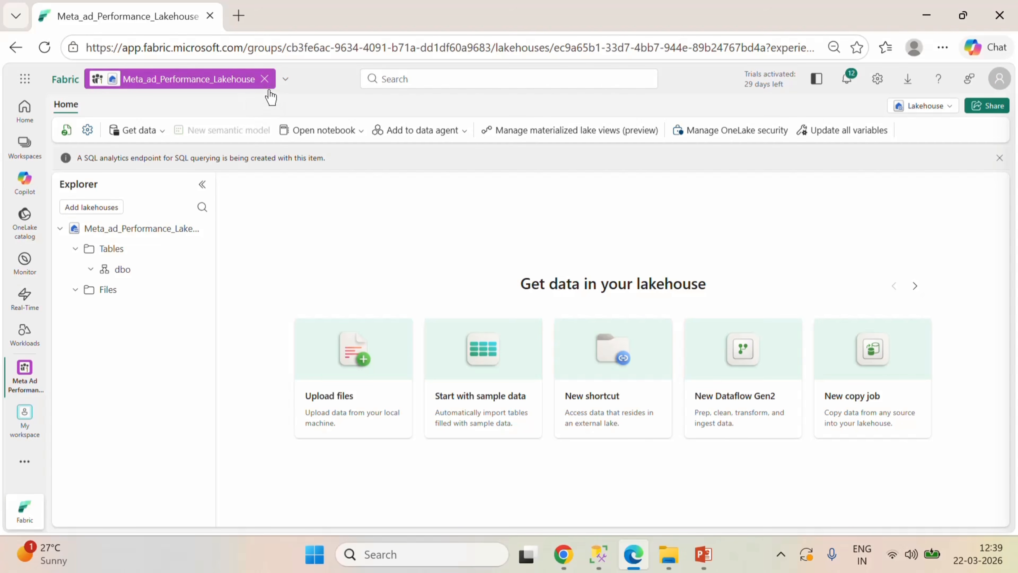
{"action": "left_click", "coordinate": [265, 78]}
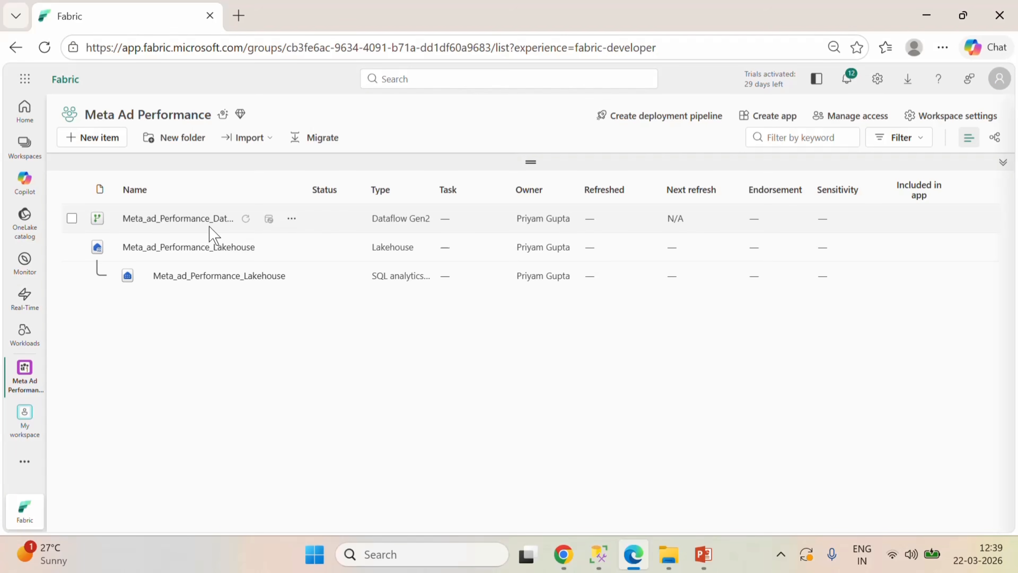
- Open Meta_ad_Performance_Dataflow in Power Query and bring up the Get data sources
{"action": "left_click", "coordinate": [202, 225]}
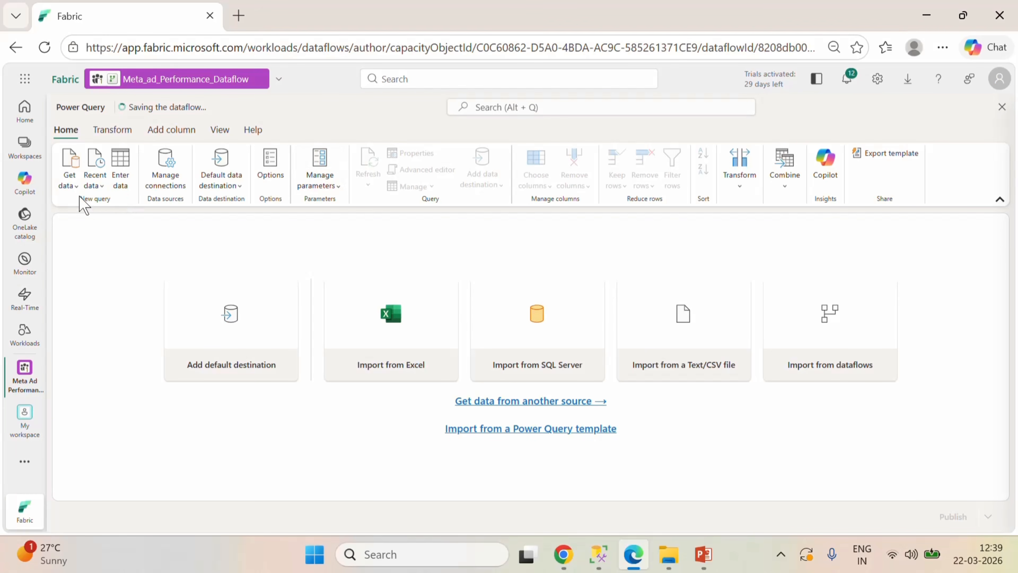
{"action": "left_click", "coordinate": [69, 179]}
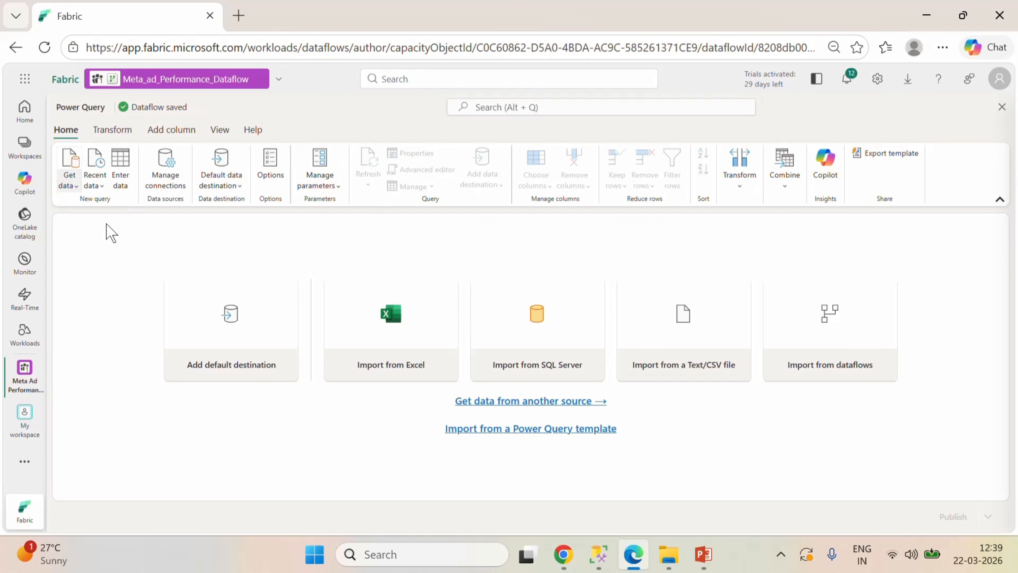
- Start a SQL Server database connection with the local server name, copying Ad_Performance from SSMS
{"action": "left_click", "coordinate": [99, 261]}
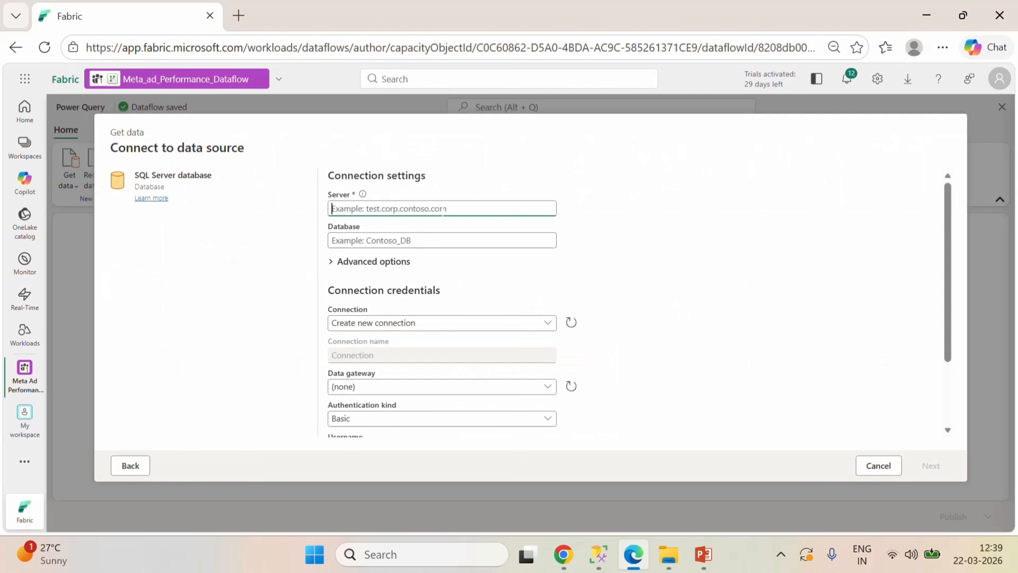
{"action": "type", "text": "P"}
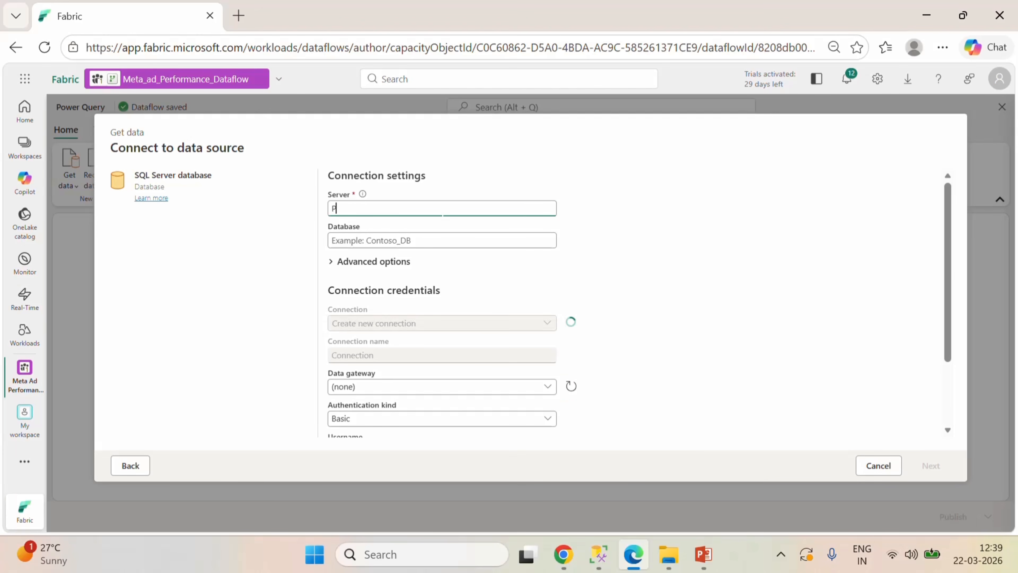
{"action": "type", "text": "RIYAM"}
{"action": "key", "text": "Tab"}
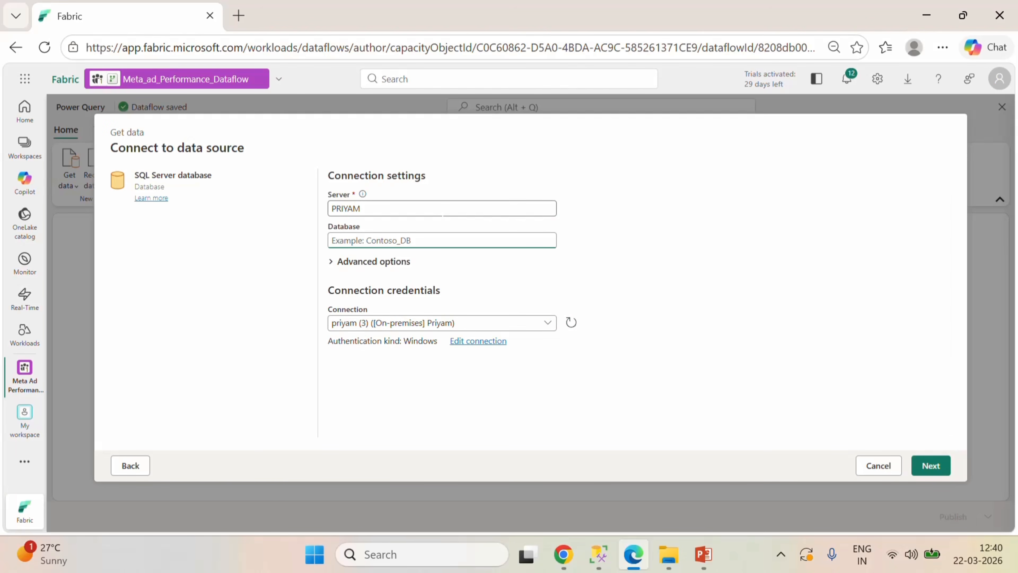
{"action": "left_click", "coordinate": [599, 554]}
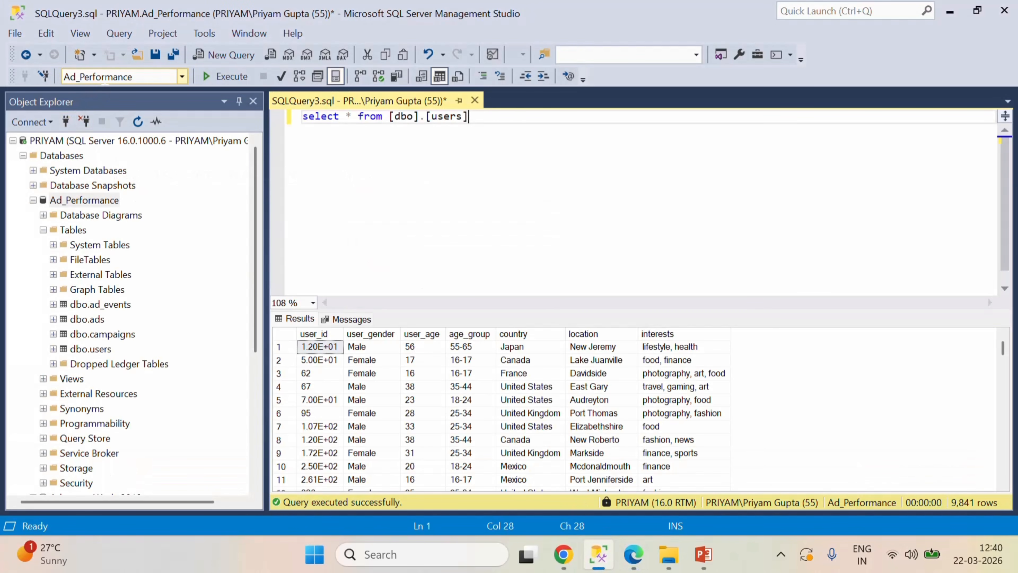
{"action": "left_click", "coordinate": [104, 77]}
{"action": "key", "text": "ctrl+c"}
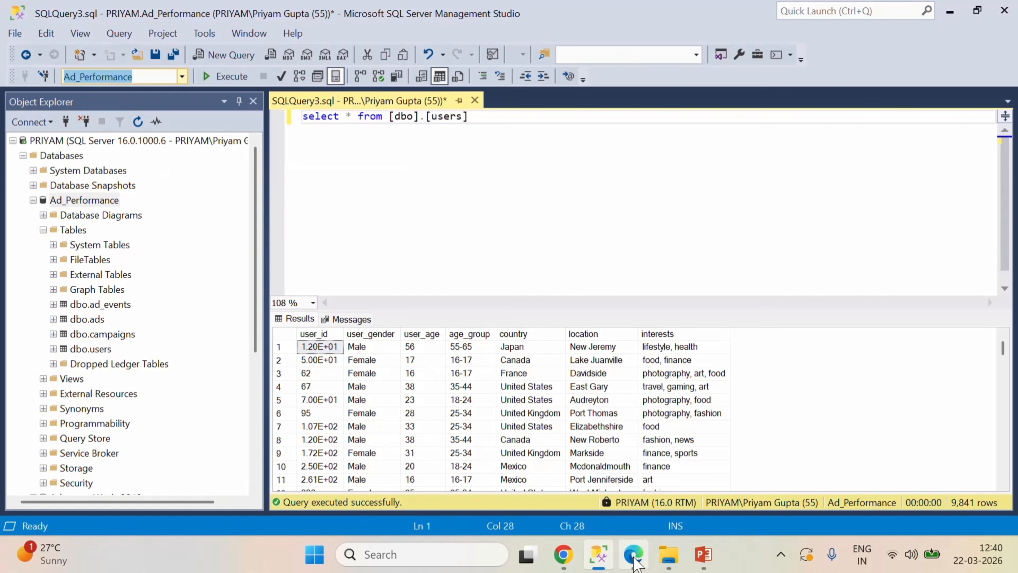
{"action": "left_click", "coordinate": [636, 559]}
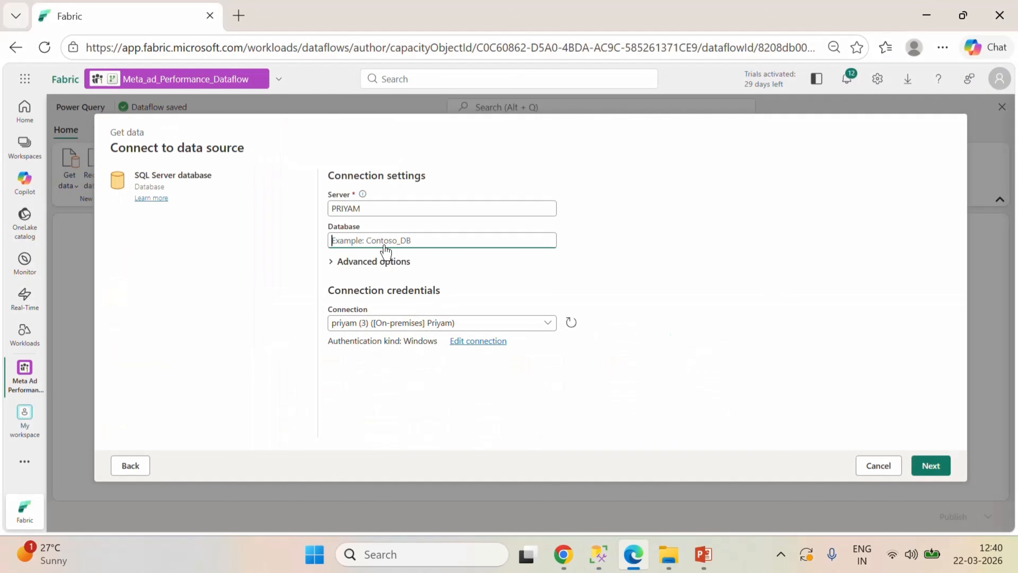
- Connect to the Ad_Performance database using the Windows account username and password
{"action": "key", "text": "ctrl+v"}
{"action": "left_click", "coordinate": [476, 341]}
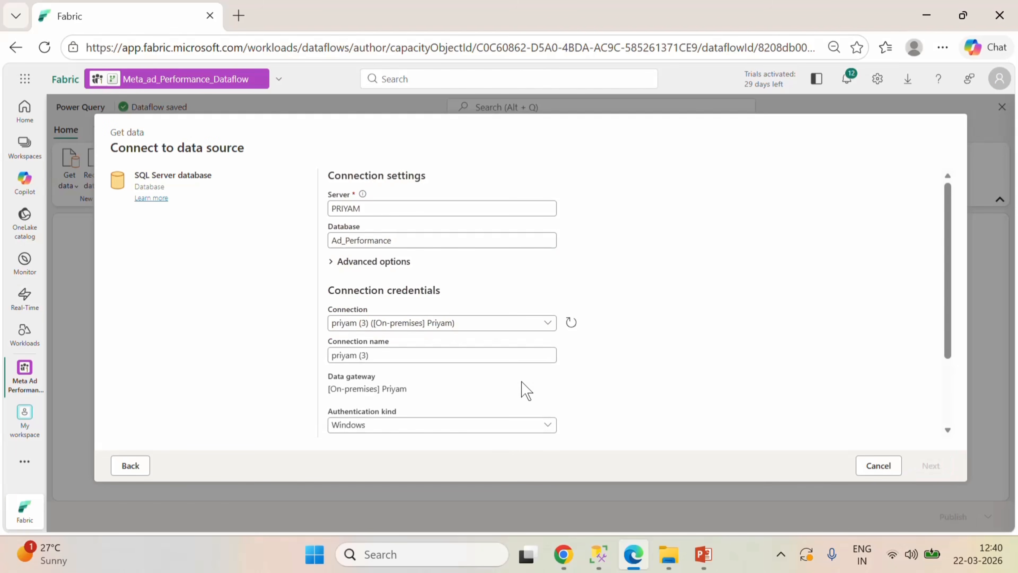
{"action": "scroll", "coordinate": [526, 391], "scroll_direction": "down", "scroll_amount": 3}
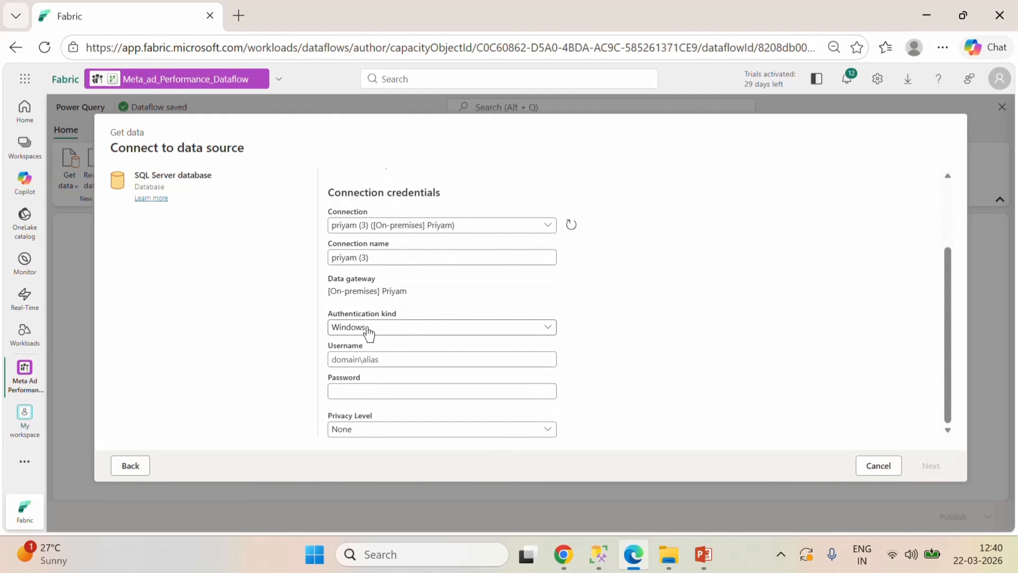
{"action": "left_click", "coordinate": [374, 358]}
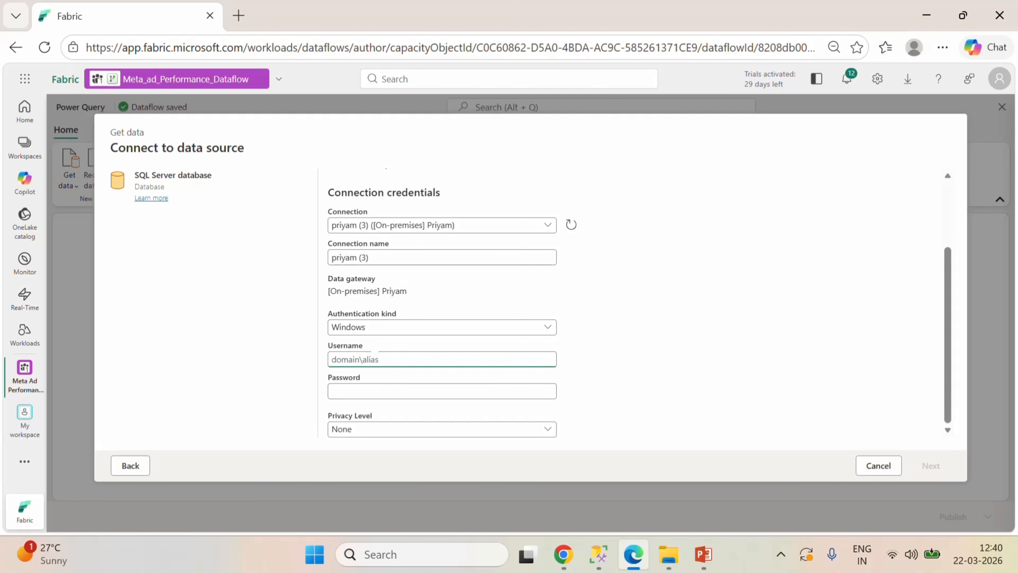
{"action": "type", "text": "P"}
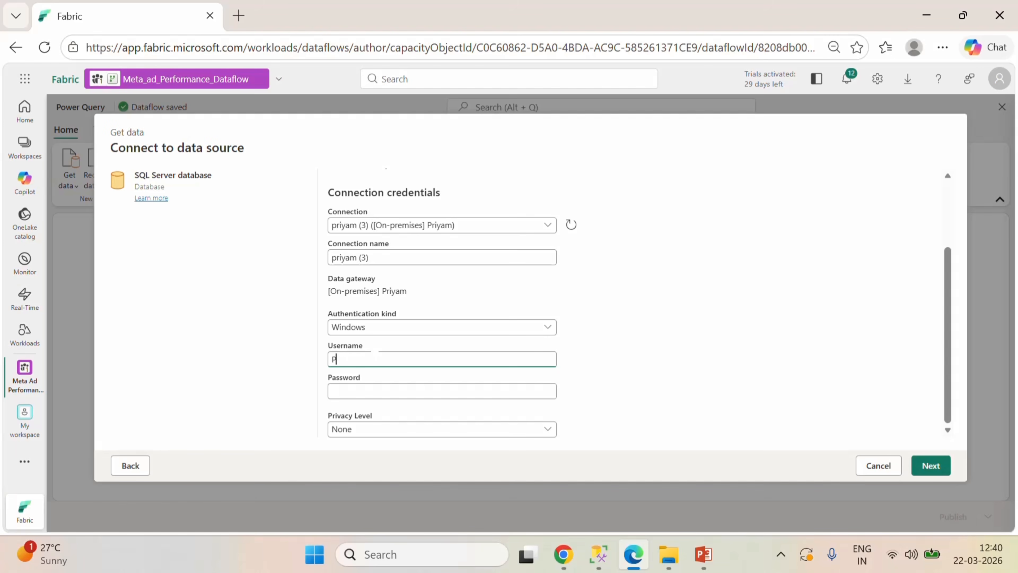
{"action": "type", "text": "riyam Gupta"}
{"action": "key", "text": "Tab"}
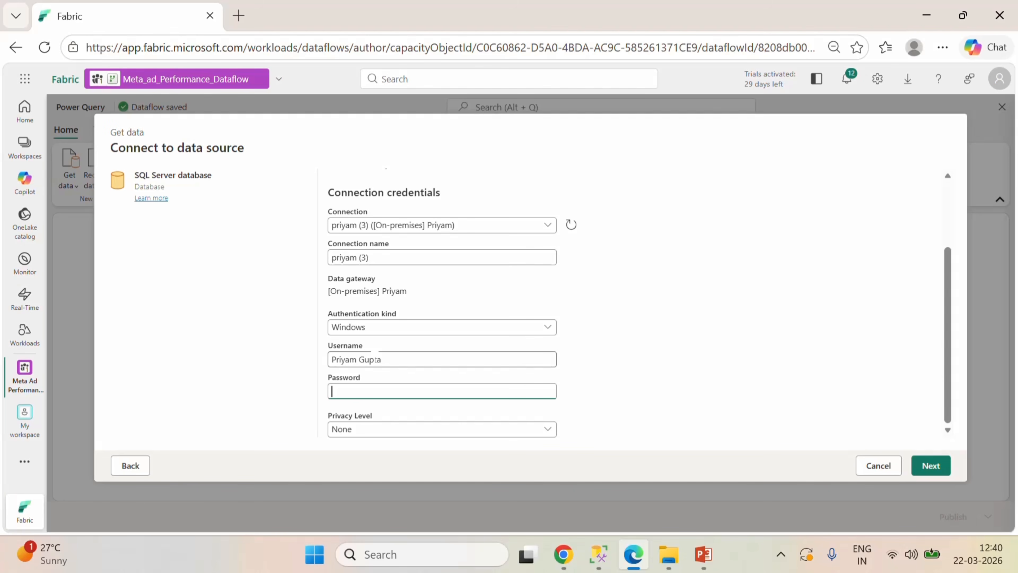
{"action": "type", "text": "••••••••"}
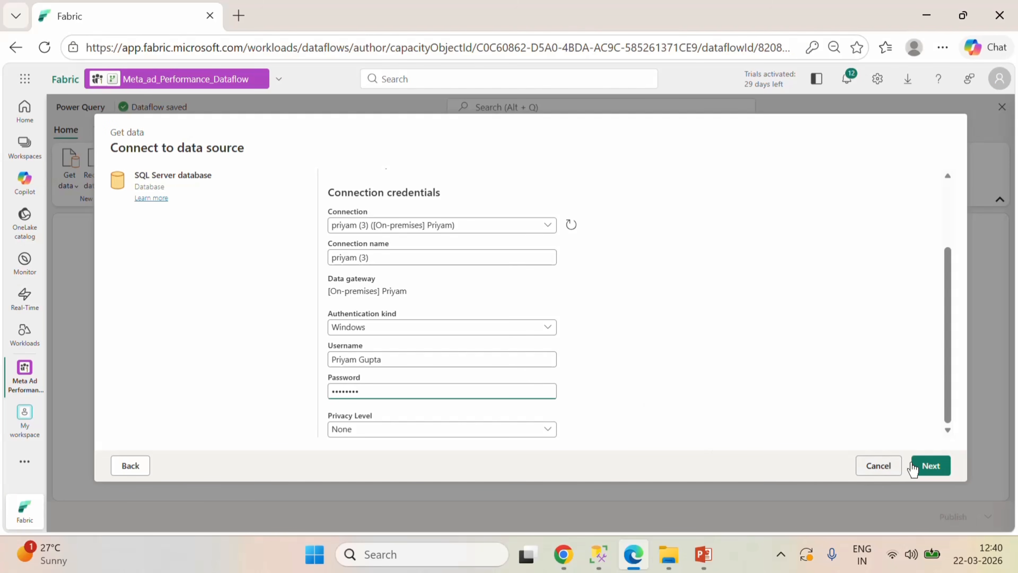
{"action": "left_click", "coordinate": [916, 467]}
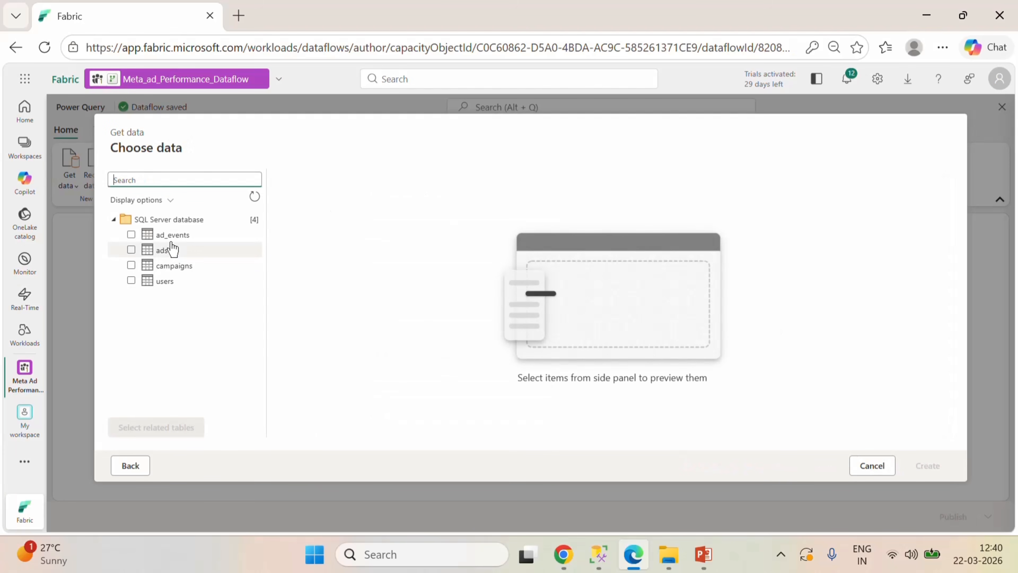
- Select the ad_events, ads, campaigns and users tables and create their queries
{"action": "left_click", "coordinate": [132, 235]}
{"action": "left_click", "coordinate": [131, 250]}
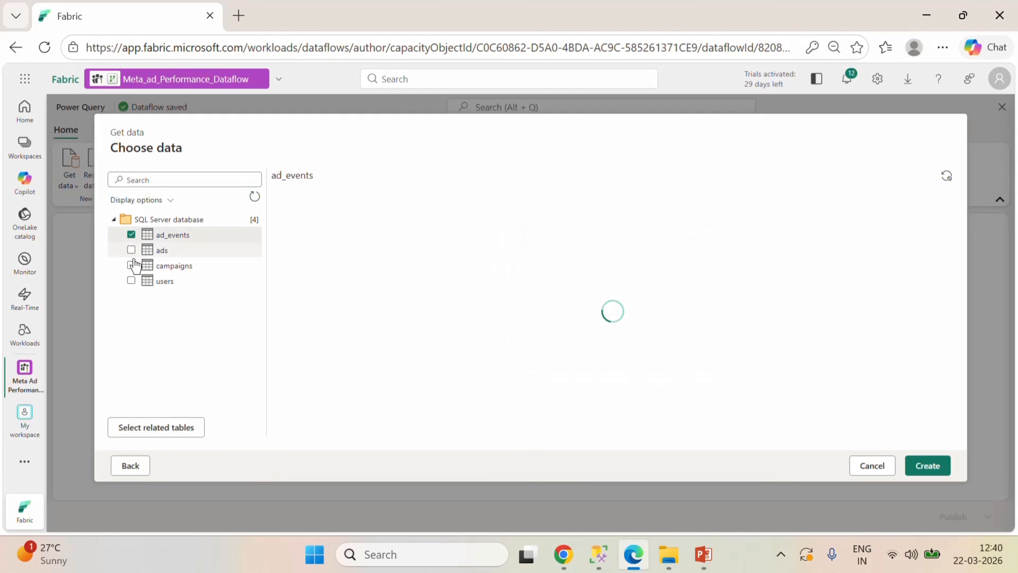
{"action": "left_click", "coordinate": [131, 265]}
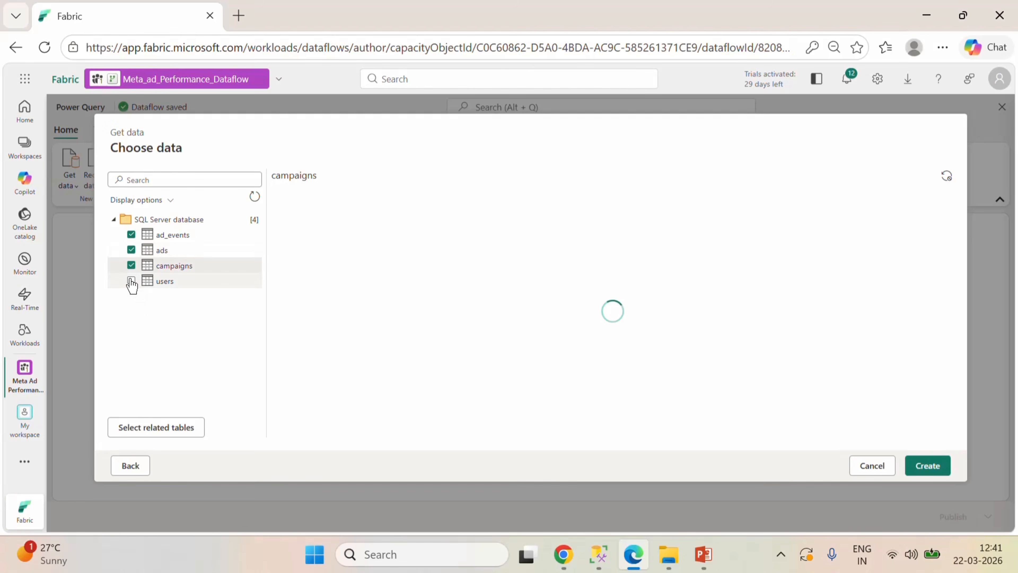
{"action": "left_click", "coordinate": [131, 280]}
{"action": "left_click", "coordinate": [935, 464]}
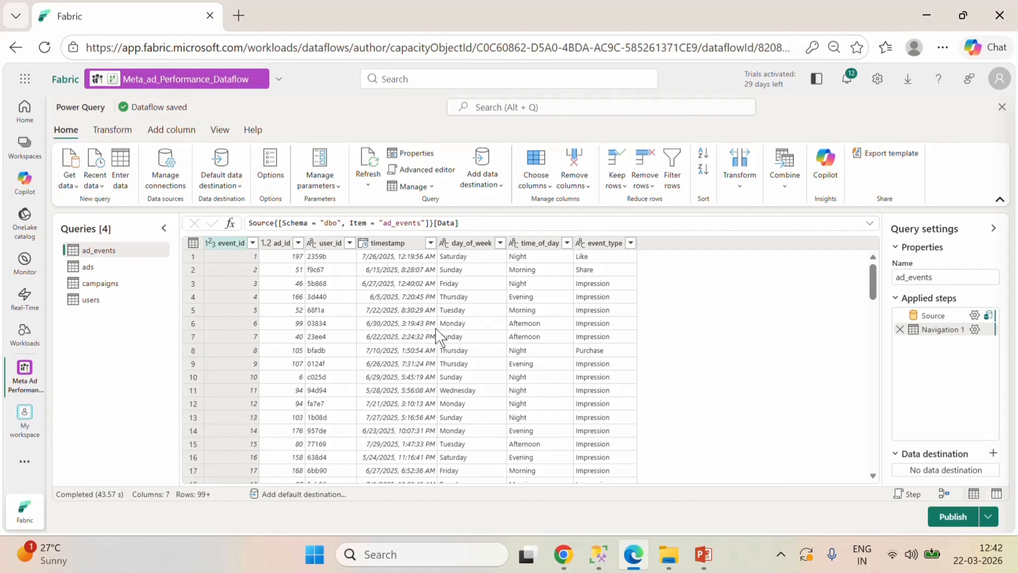
- Point ad_events at a Lakehouse destination in Meta_ad_Performance_Lakehouse
{"action": "mouse_move", "coordinate": [603, 559]}
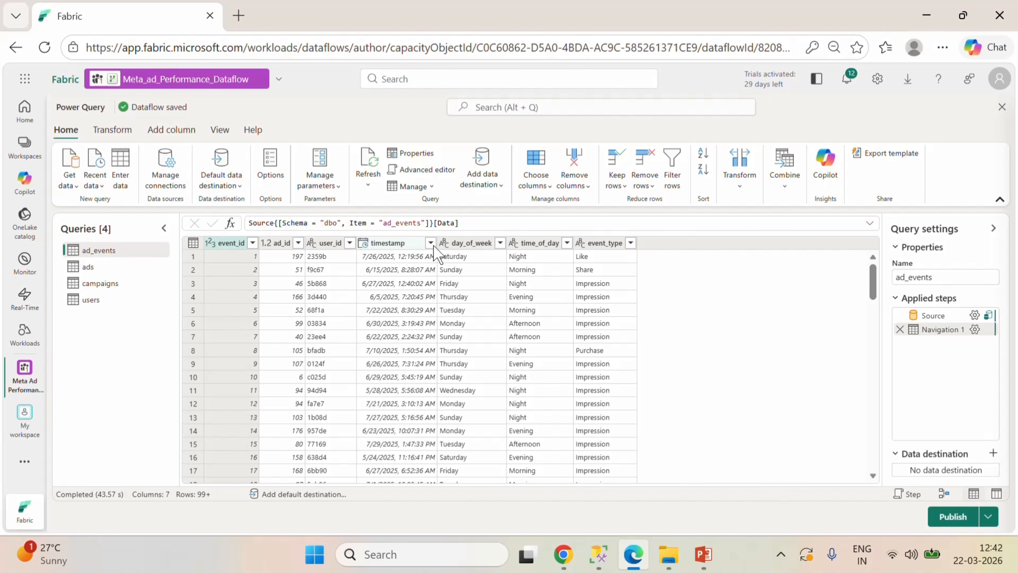
{"action": "left_click", "coordinate": [993, 453]}
{"action": "left_click", "coordinate": [914, 370]}
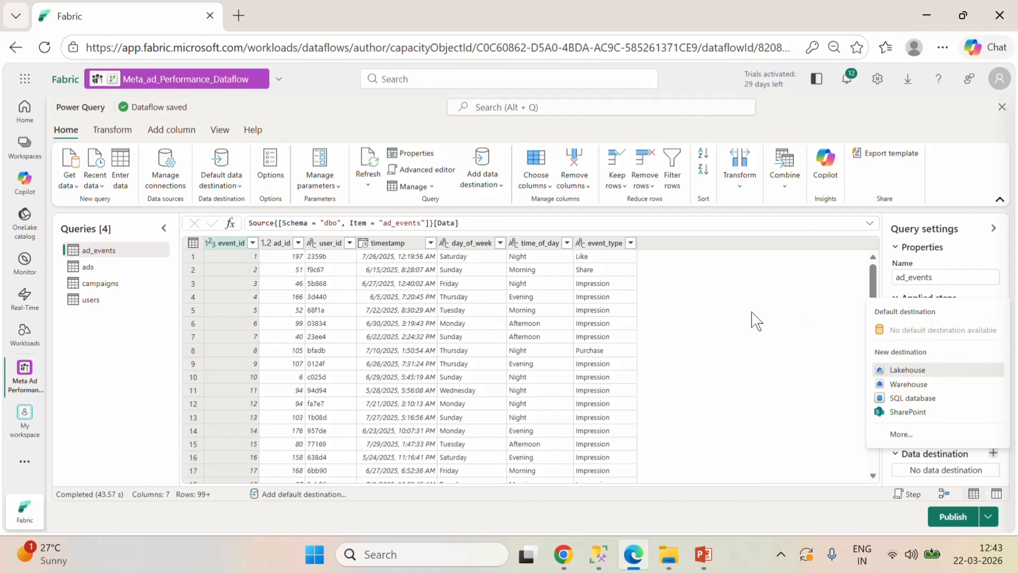
{"action": "left_click", "coordinate": [920, 458]}
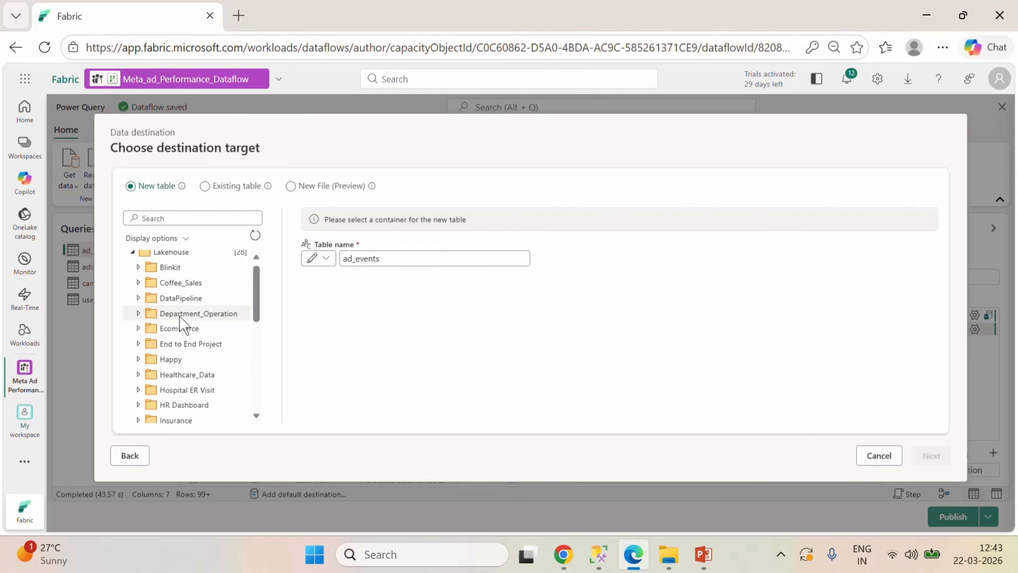
{"action": "scroll", "coordinate": [187, 319], "scroll_direction": "down", "scroll_amount": 5}
{"action": "scroll", "coordinate": [188, 327], "scroll_direction": "down", "scroll_amount": 3}
{"action": "scroll", "coordinate": [190, 329], "scroll_direction": "up", "scroll_amount": 5}
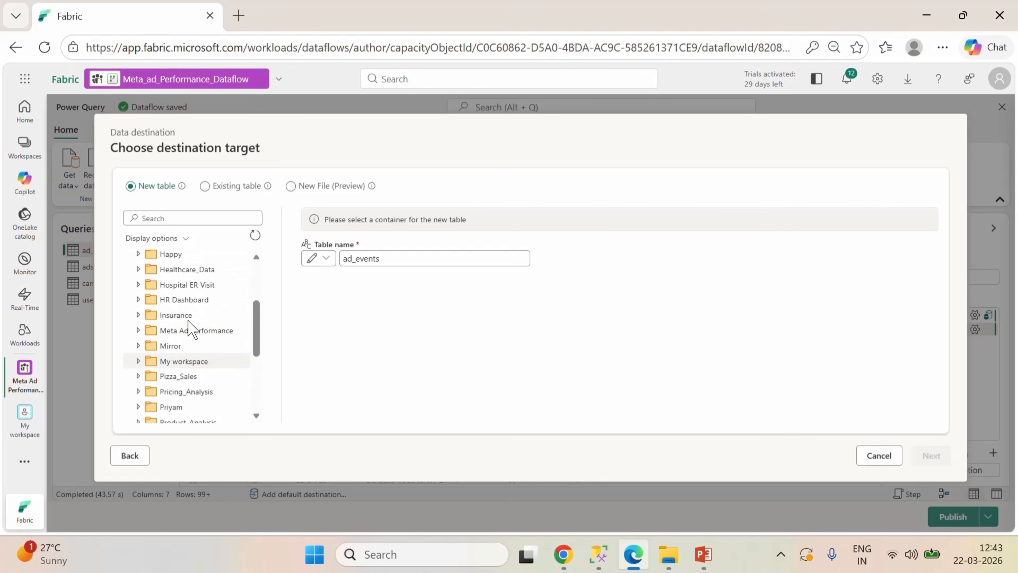
{"action": "left_click", "coordinate": [138, 330]}
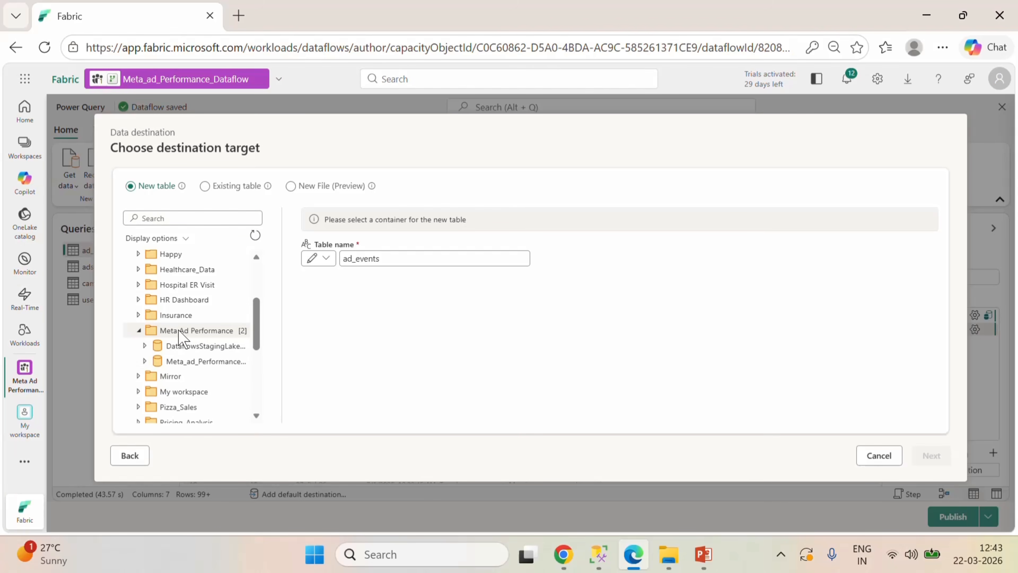
{"action": "left_click", "coordinate": [241, 361]}
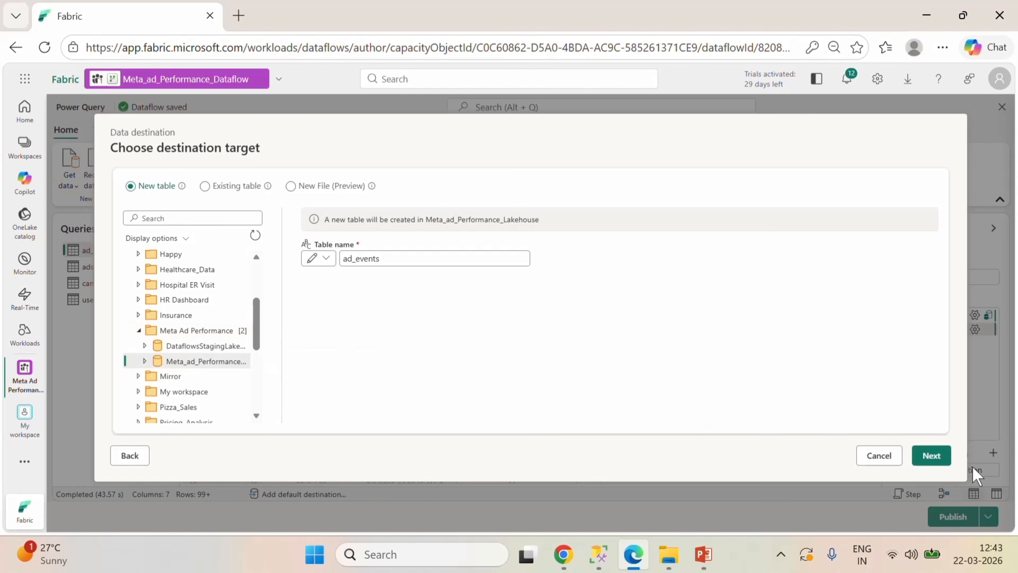
{"action": "left_click", "coordinate": [931, 455]}
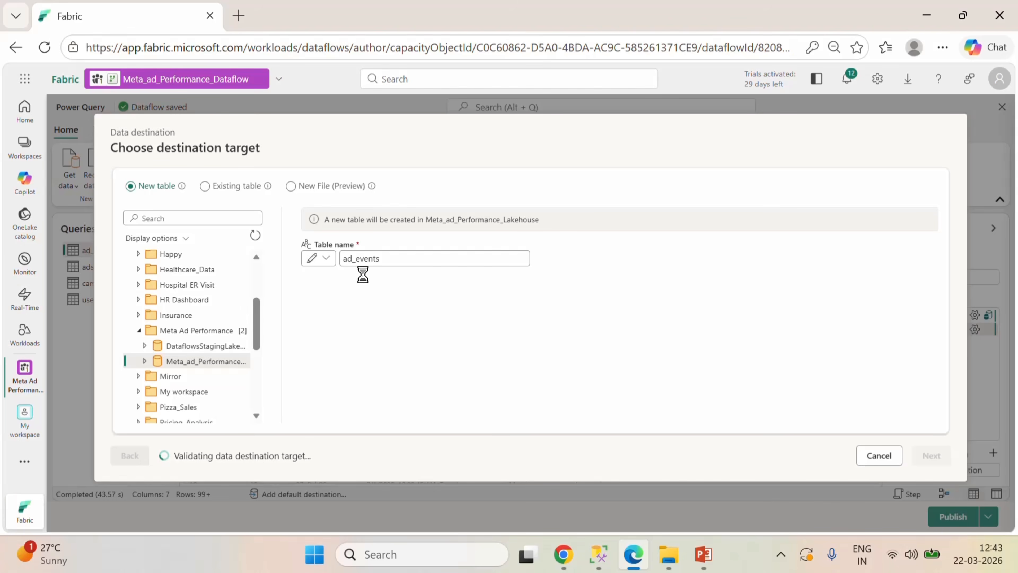
- Save the ad_events destination settings and switch to the ads query
{"action": "scroll", "coordinate": [736, 357], "scroll_direction": "down", "scroll_amount": 3}
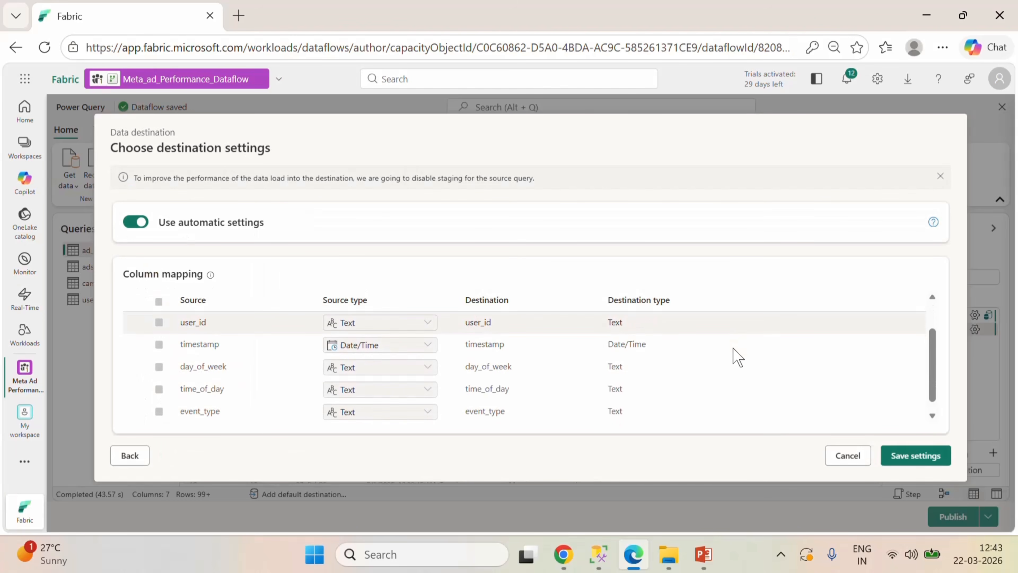
{"action": "left_click", "coordinate": [901, 459]}
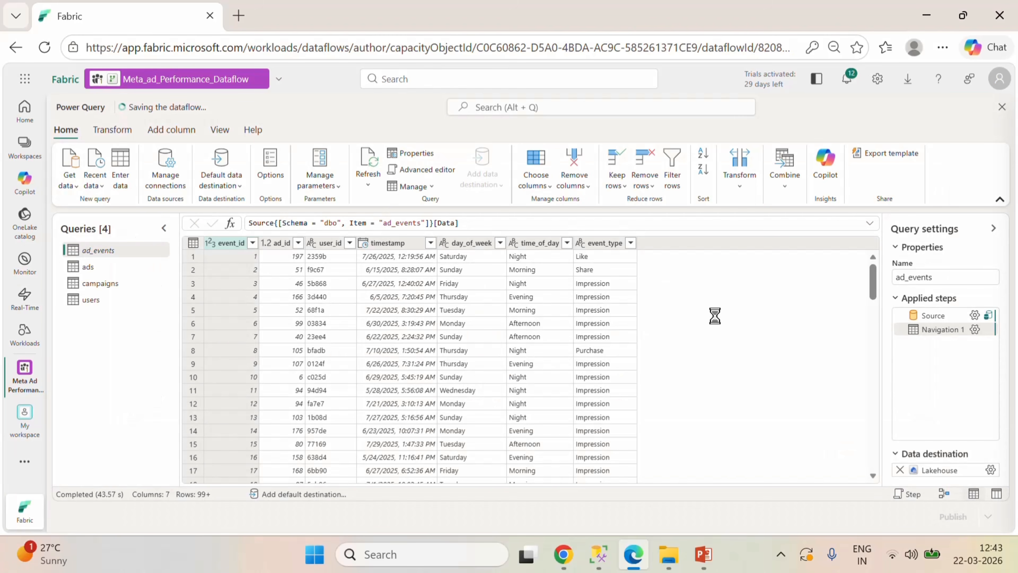
{"action": "left_click", "coordinate": [96, 267]}
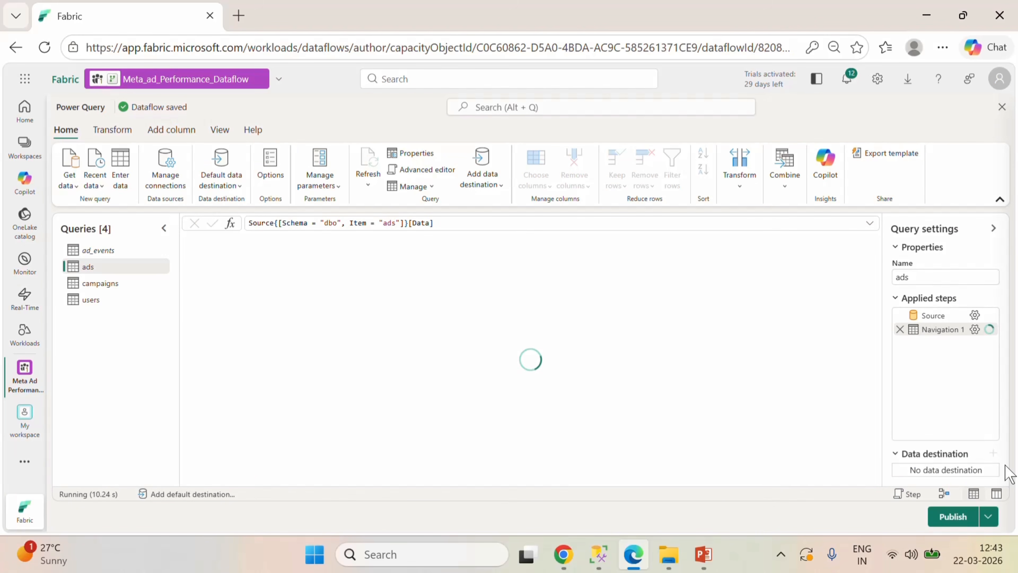
- Send ads to a new ads table in Meta_ad_Performance_Lakehouse, then show the campaigns query
{"action": "left_click", "coordinate": [992, 454]}
{"action": "left_click", "coordinate": [894, 375]}
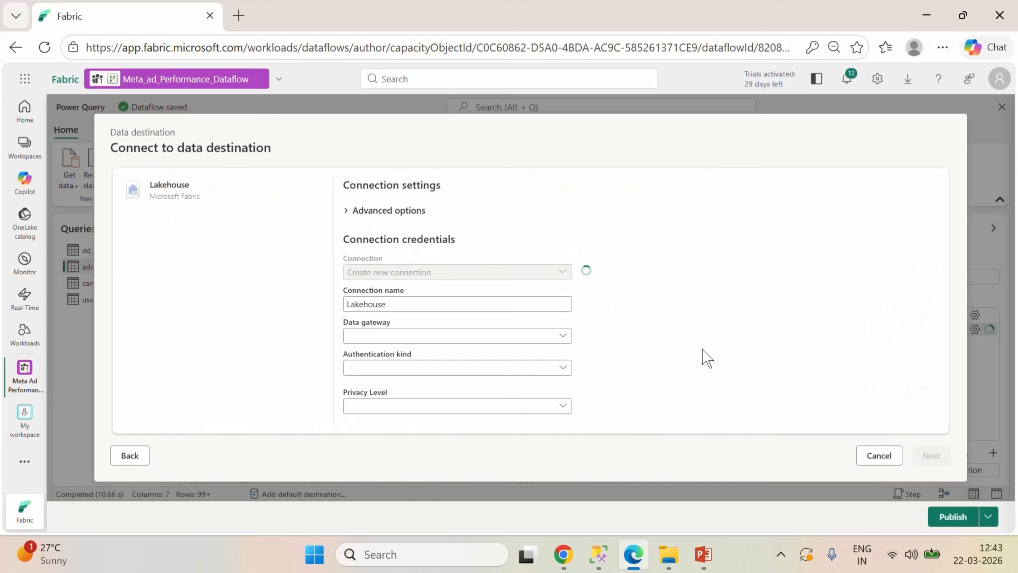
{"action": "left_click", "coordinate": [930, 455]}
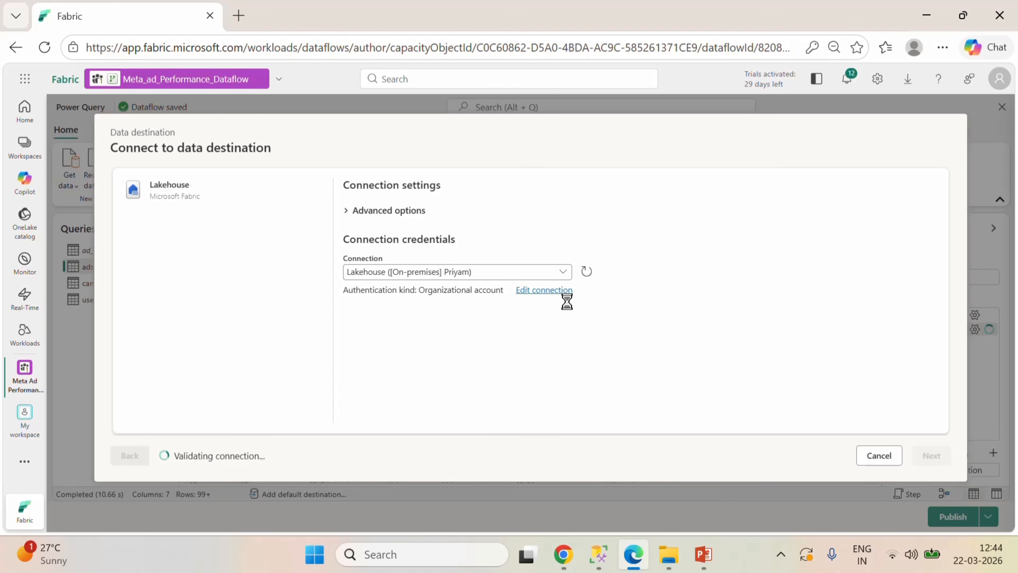
{"action": "scroll", "coordinate": [193, 321], "scroll_direction": "up", "scroll_amount": 3}
{"action": "left_click", "coordinate": [176, 282]}
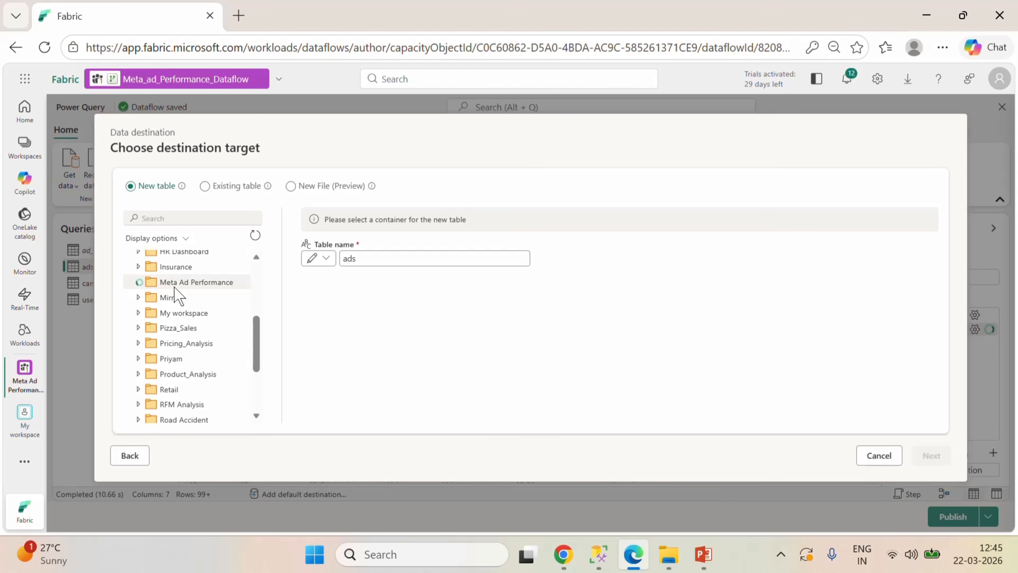
{"action": "left_click", "coordinate": [197, 313]}
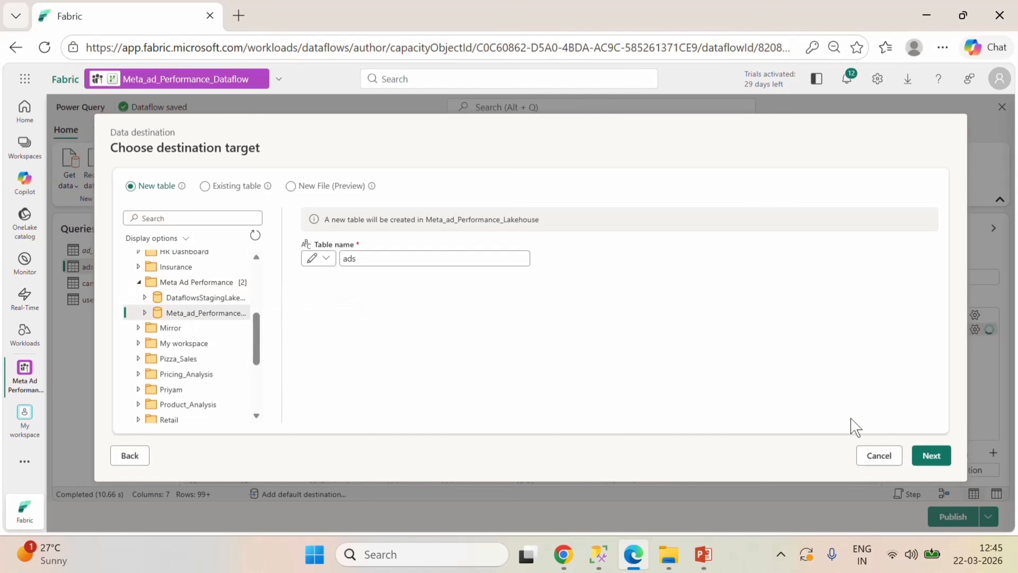
{"action": "left_click", "coordinate": [931, 455]}
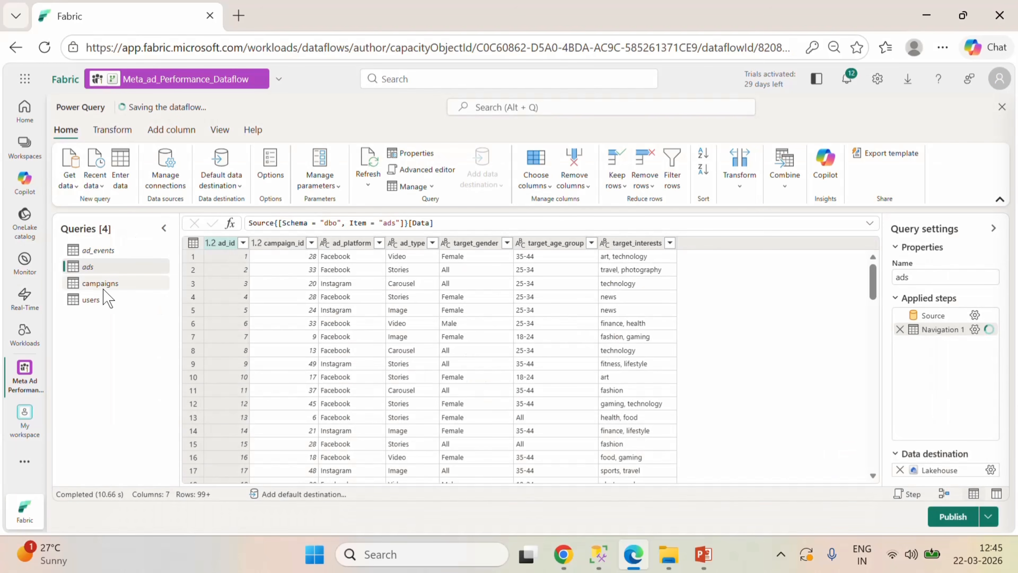
{"action": "left_click", "coordinate": [103, 287]}
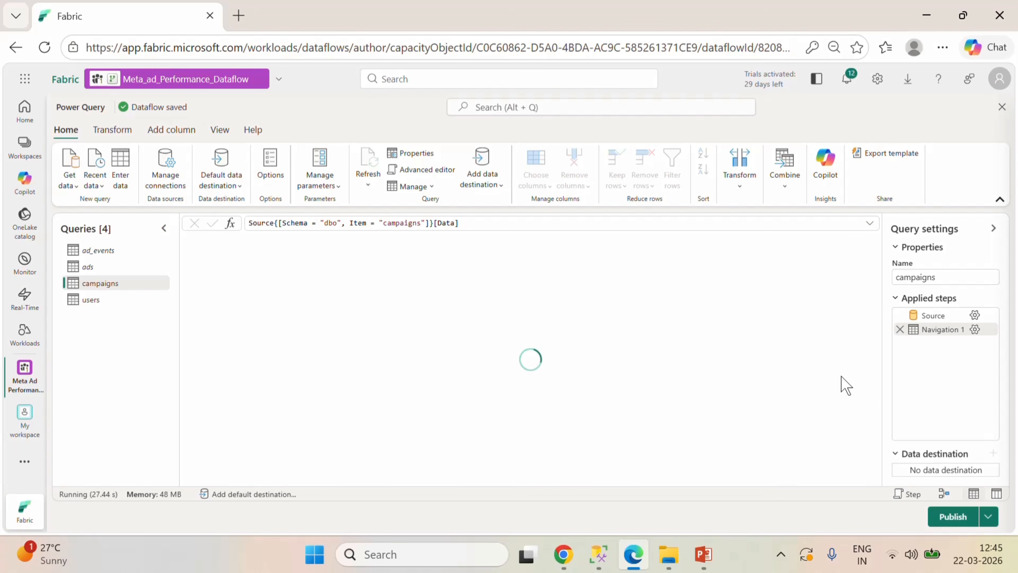
- Load campaigns into a new campaigns table in Meta_ad_Performance_Lakehouse and save the settings
{"action": "left_click", "coordinate": [993, 453]}
{"action": "left_click", "coordinate": [917, 373]}
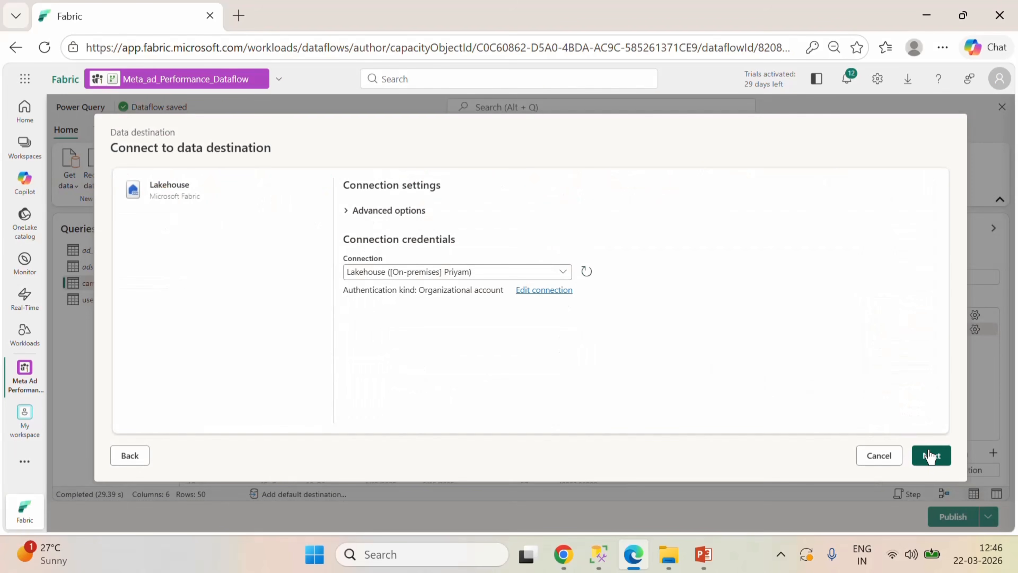
{"action": "left_click", "coordinate": [929, 455]}
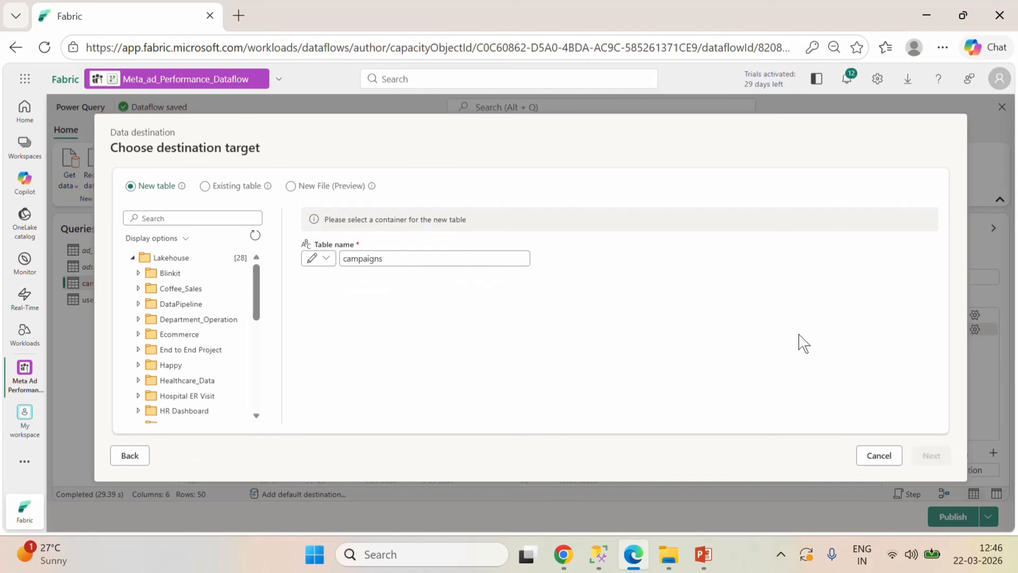
{"action": "scroll", "coordinate": [140, 357], "scroll_direction": "down", "scroll_amount": 5}
{"action": "left_click", "coordinate": [186, 285]}
{"action": "left_click", "coordinate": [205, 312]}
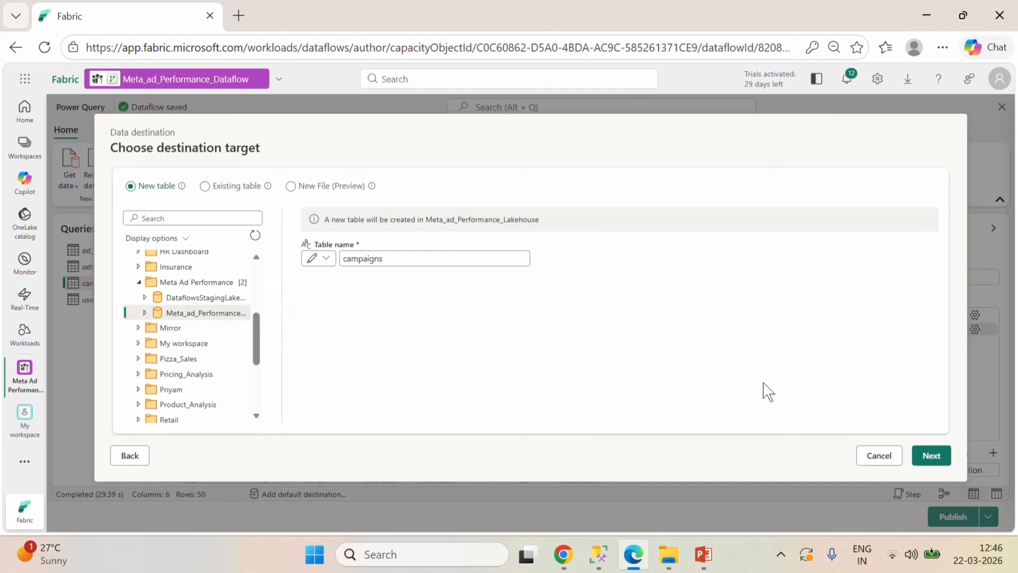
{"action": "left_click", "coordinate": [930, 455]}
{"action": "left_click", "coordinate": [916, 455]}
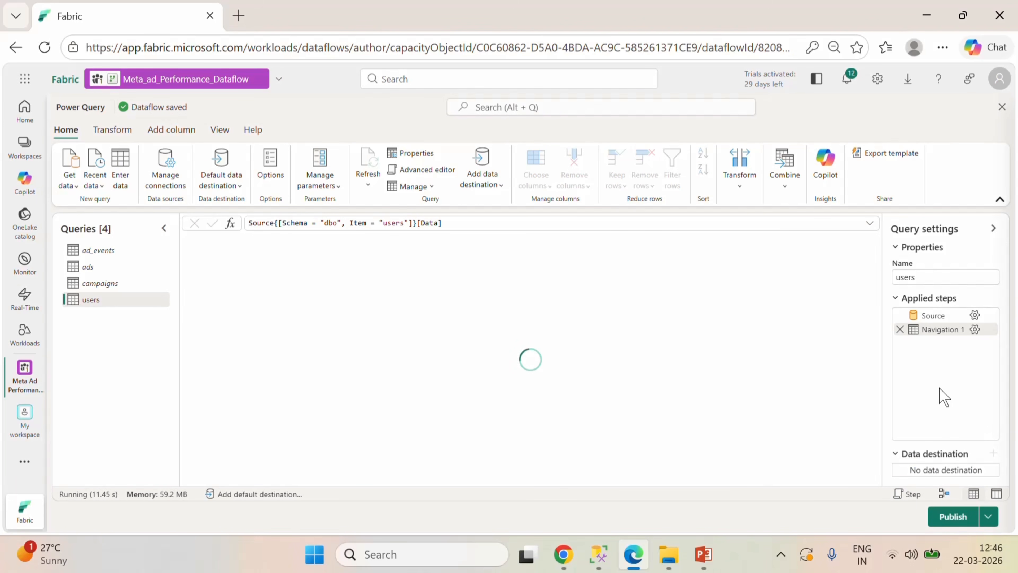
- Load users into a new users table in Meta_ad_Performance_Lakehouse and save the settings
{"action": "left_click", "coordinate": [993, 452]}
{"action": "left_click", "coordinate": [907, 371]}
{"action": "left_click", "coordinate": [931, 456]}
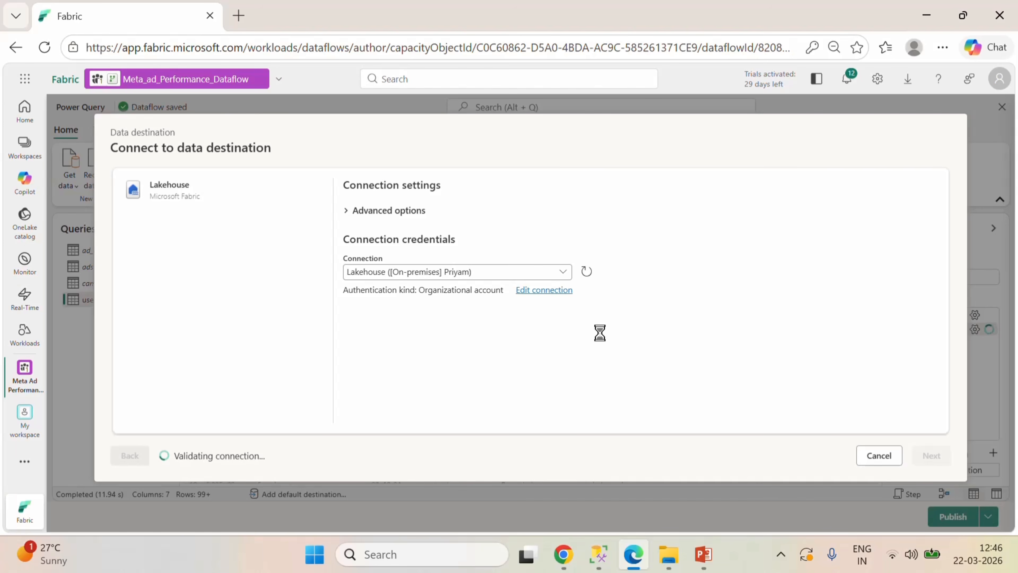
{"action": "left_click", "coordinate": [182, 282]}
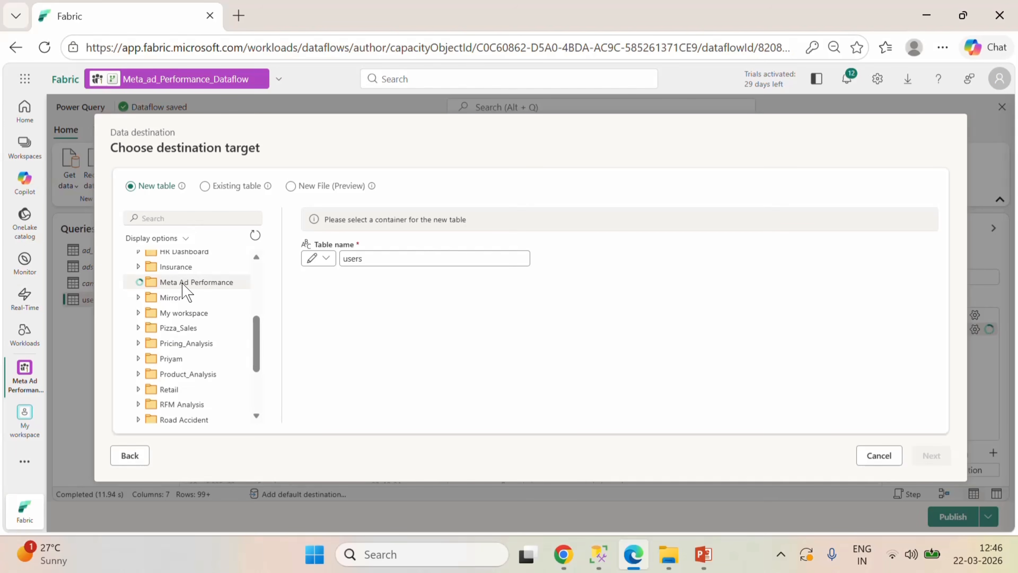
{"action": "left_click", "coordinate": [200, 313]}
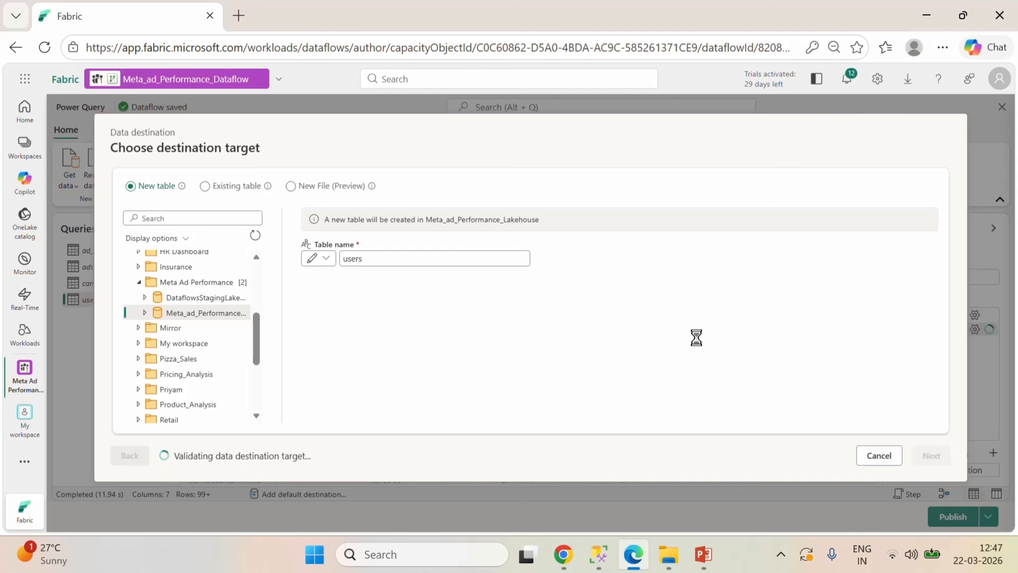
{"action": "left_click", "coordinate": [916, 455]}
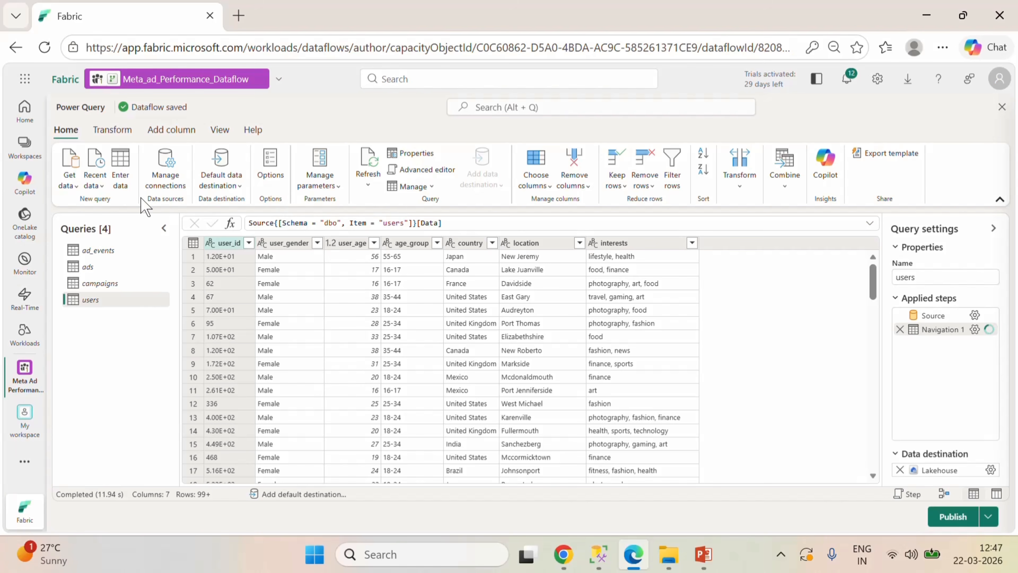
{"action": "left_click", "coordinate": [72, 182]}
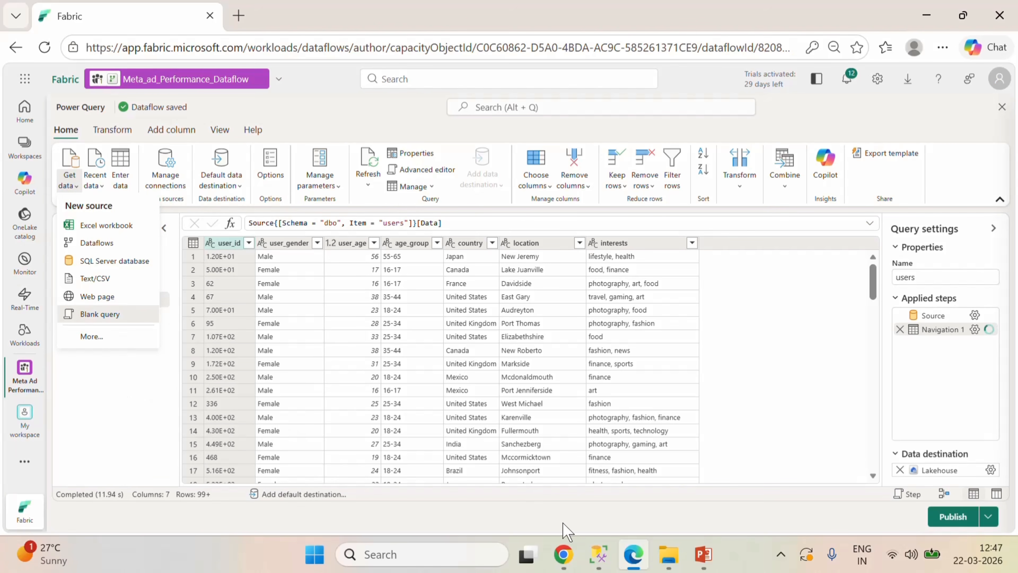
- Open Mcode.txt from the Meta ad Performance project folder in a maximized Notepad window
{"action": "left_click", "coordinate": [668, 553]}
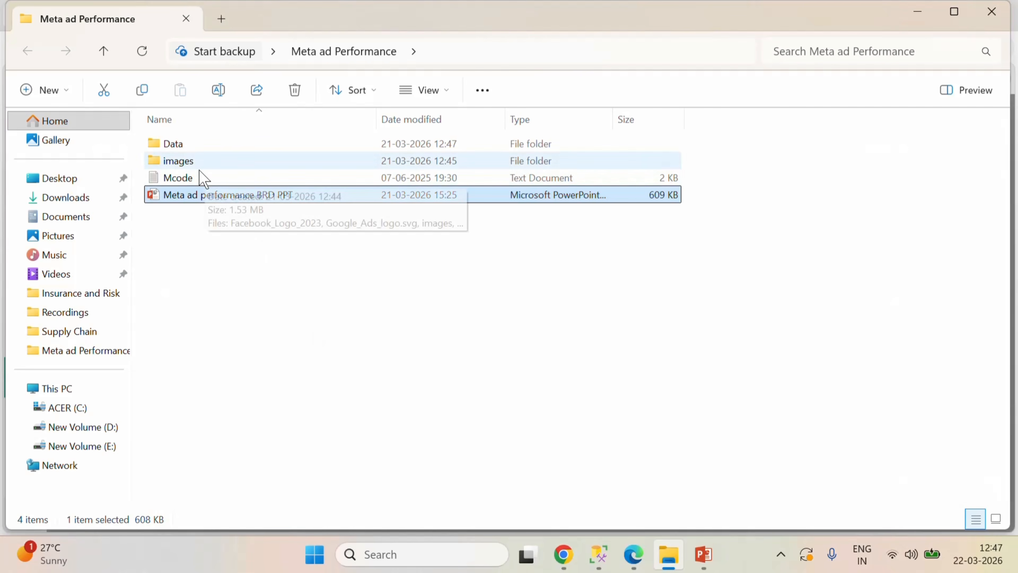
{"action": "left_click", "coordinate": [203, 178]}
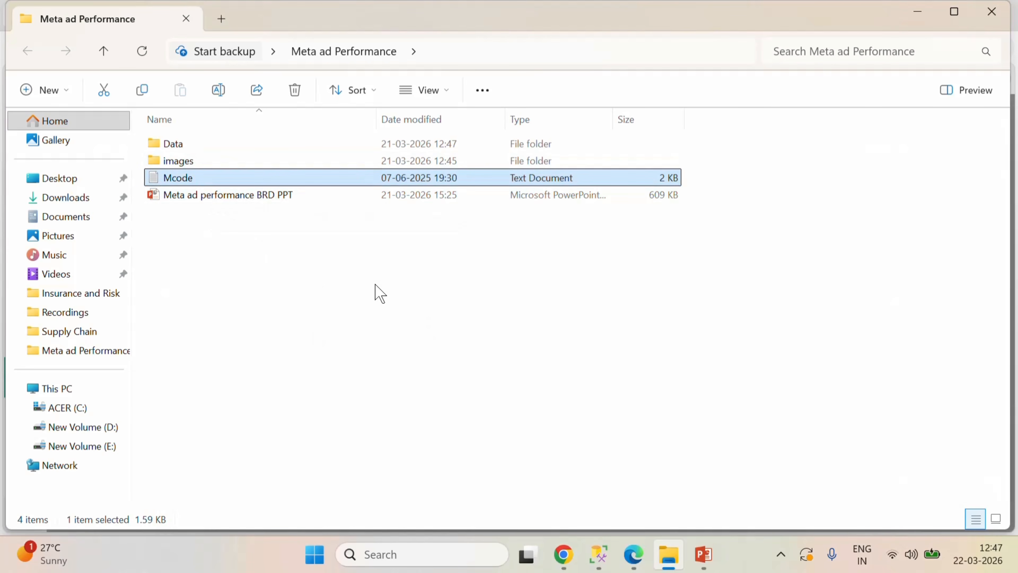
{"action": "key", "text": "Return"}
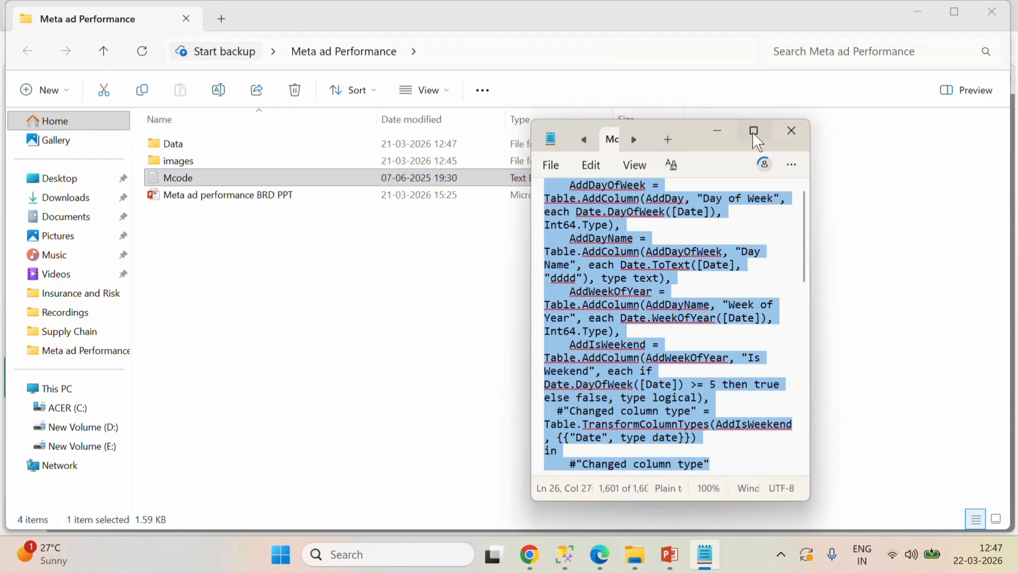
{"action": "left_click", "coordinate": [754, 129]}
- Select the whole calendar M script and return to the Fabric blank-query dialog
{"action": "left_click", "coordinate": [212, 154]}
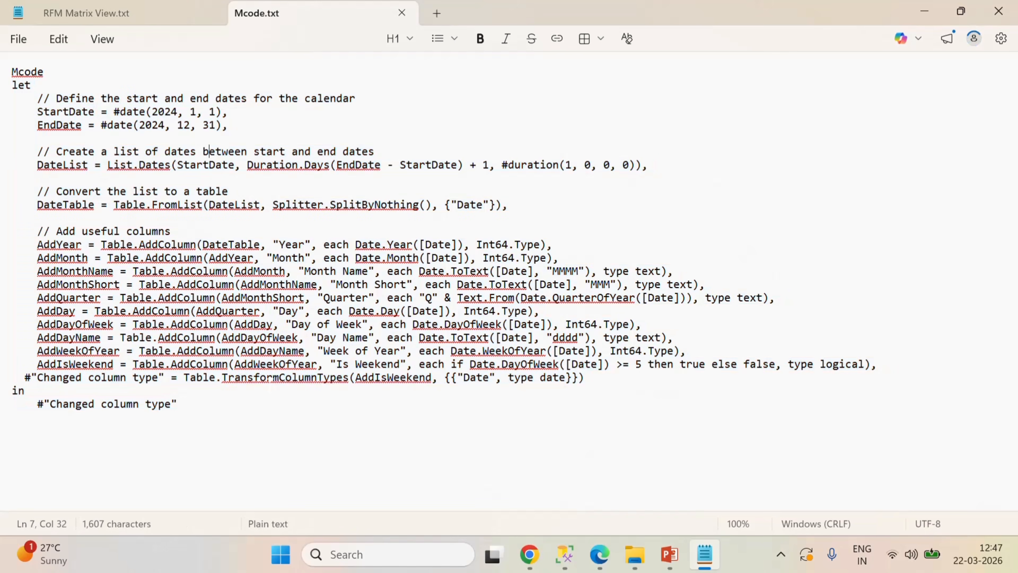
{"action": "left_click", "coordinate": [230, 413]}
{"action": "left_click_drag", "start_coordinate": [230, 414], "coordinate": [12, 85]}
{"action": "key", "text": "ctrl+c"}
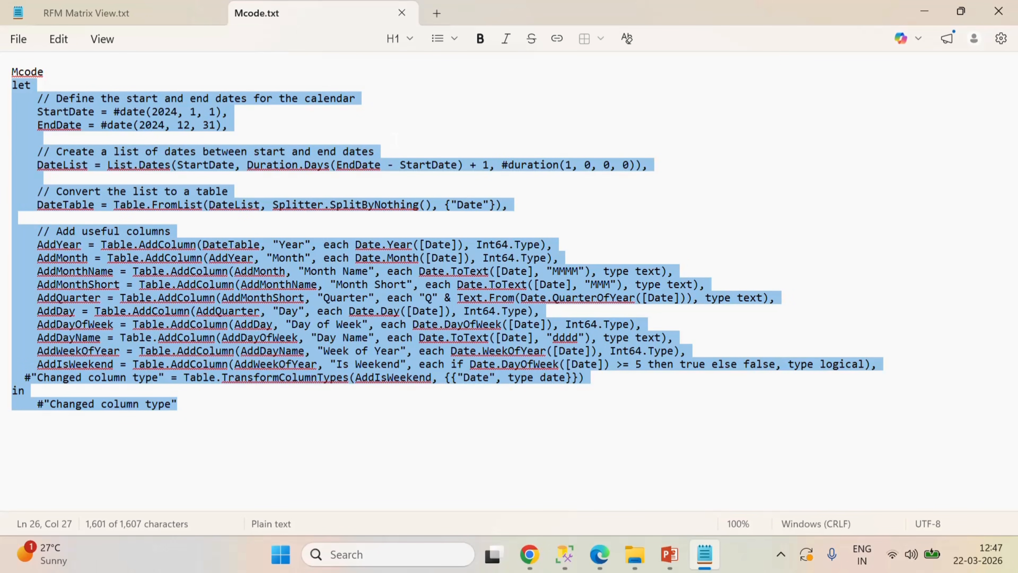
{"action": "left_click", "coordinate": [599, 554]}
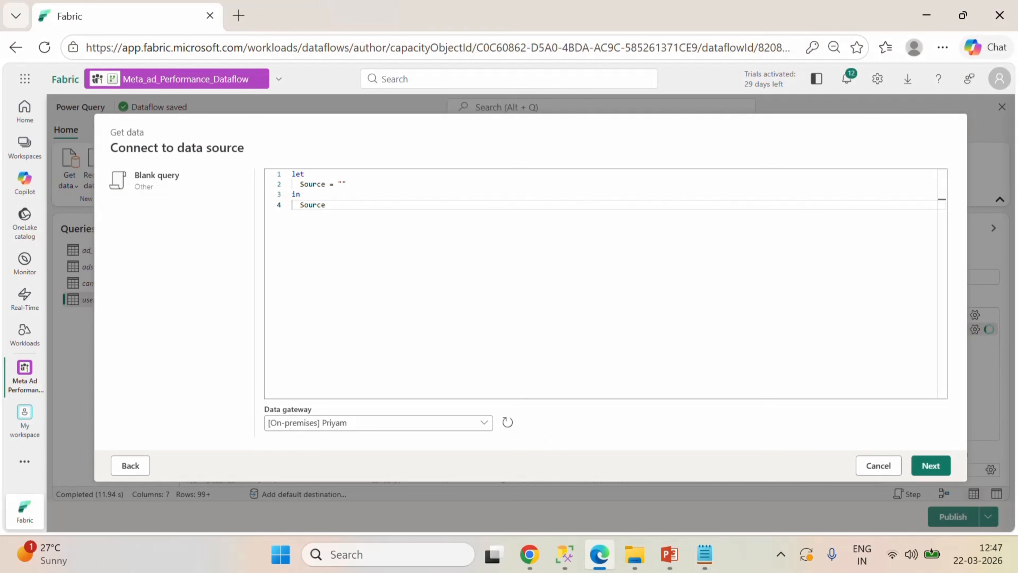
- Replace the blank query's placeholder code with the calendar M script, then bring SSMS forward
{"action": "key", "text": "ctrl+a"}
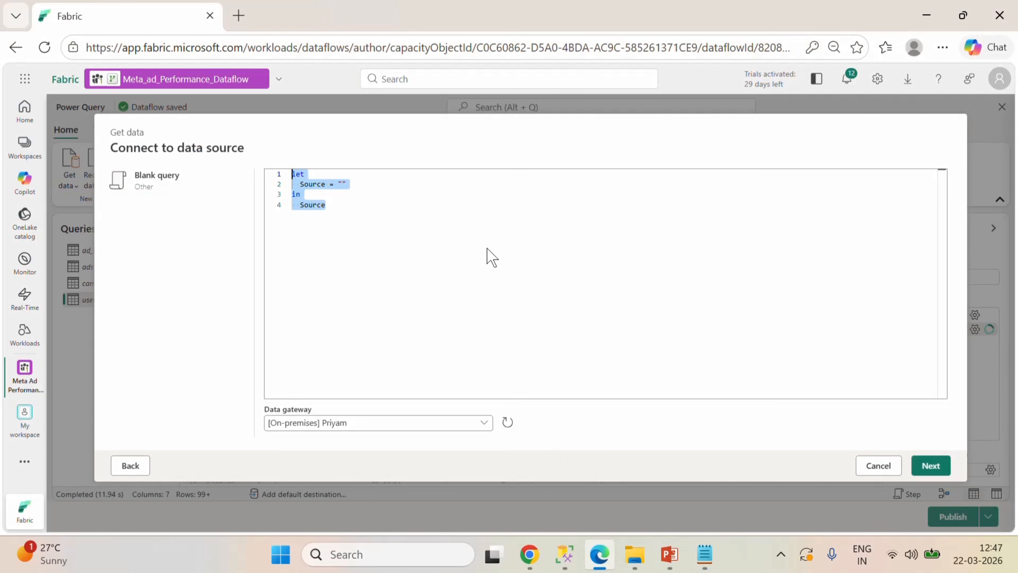
{"action": "key", "text": "ctrl+v"}
{"action": "scroll", "coordinate": [492, 257], "scroll_direction": "up", "scroll_amount": 1}
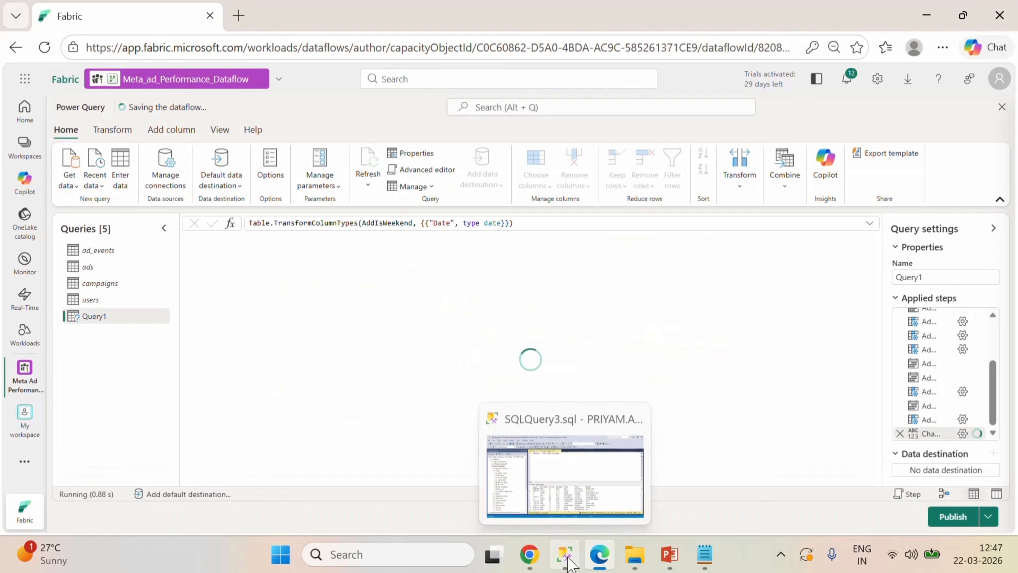
{"action": "left_click", "coordinate": [564, 554]}
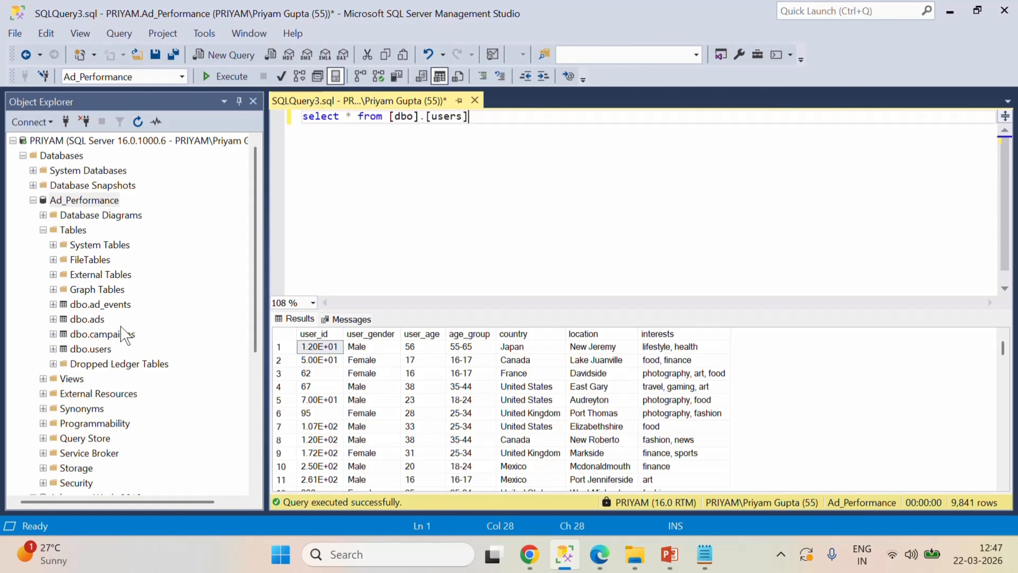
- Rewrite the SSMS query to select min(timestamp) from [dbo].[ad_events]
{"action": "left_click_drag", "start_coordinate": [468, 117], "coordinate": [392, 116]}
{"action": "key", "text": "BackSpace"}
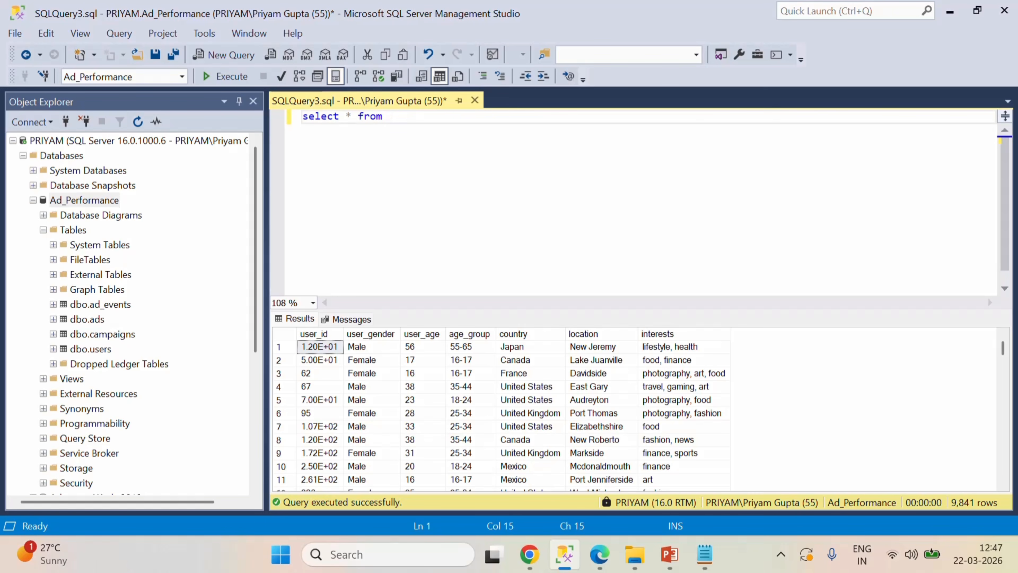
{"action": "left_click_drag", "start_coordinate": [104, 306], "coordinate": [432, 131]}
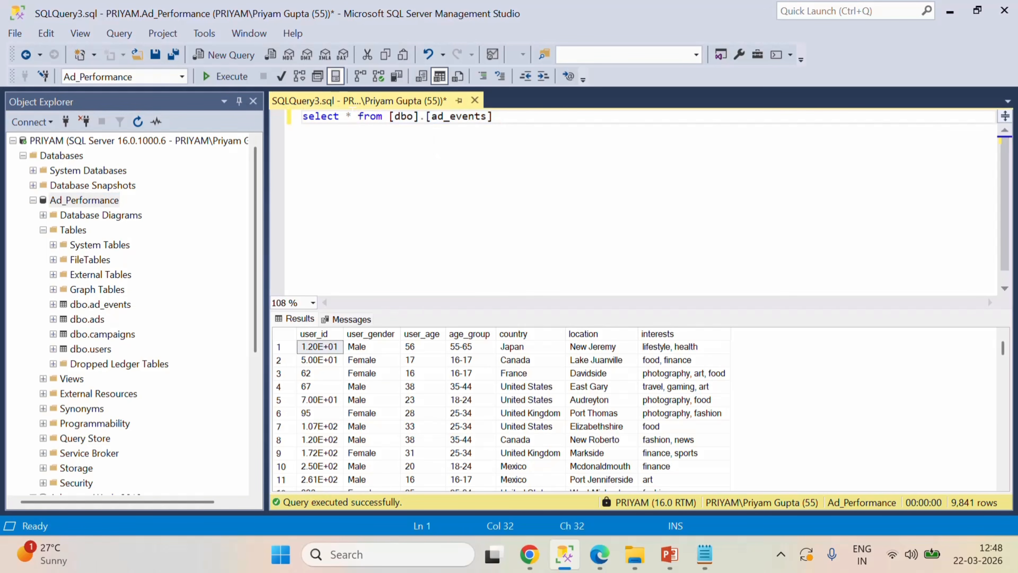
{"action": "left_click", "coordinate": [352, 115]}
{"action": "key", "text": "BackSpace"}
{"action": "type", "text": "min"}
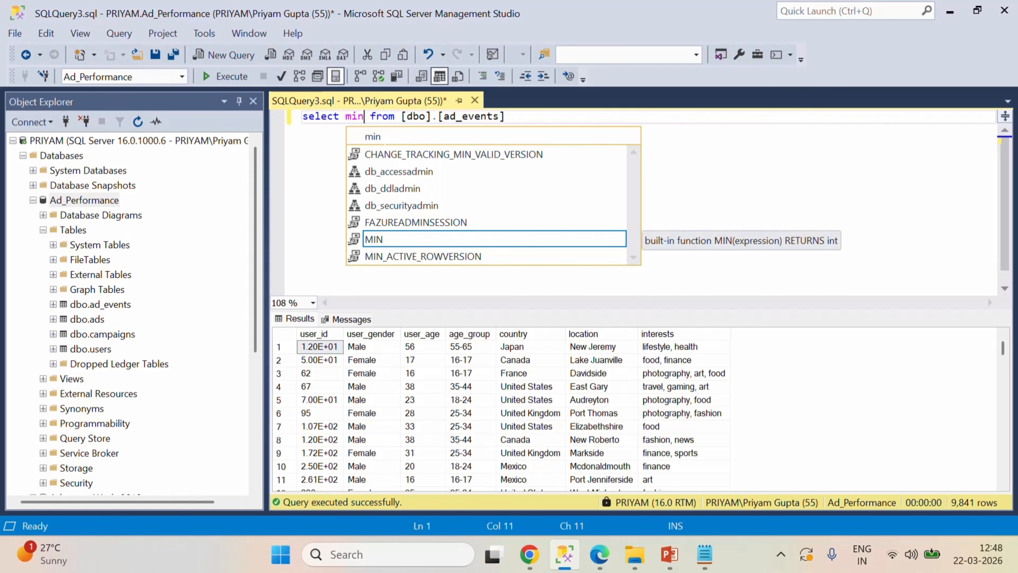
{"action": "type", "text": "("}
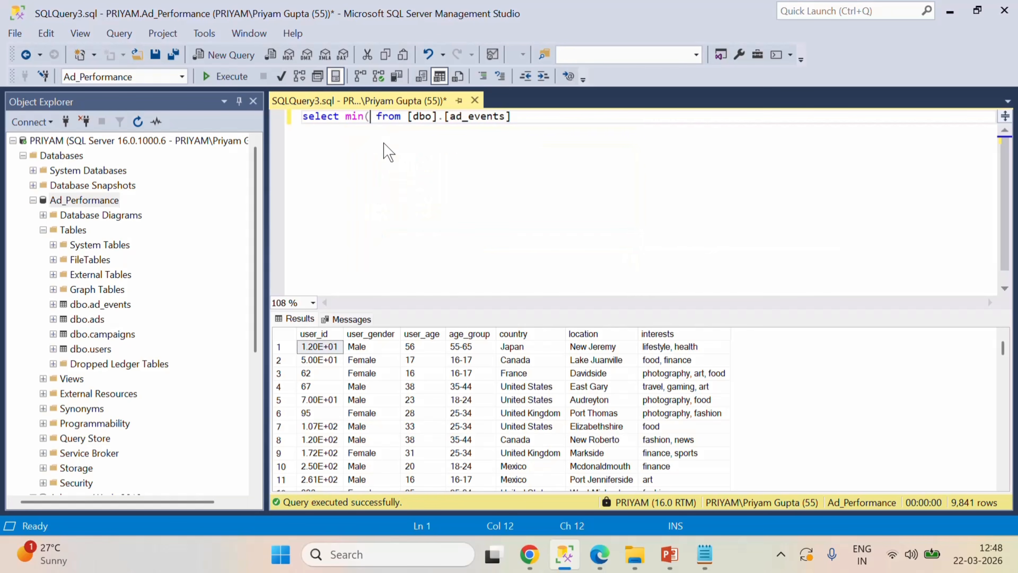
{"action": "type", "text": "ti"}
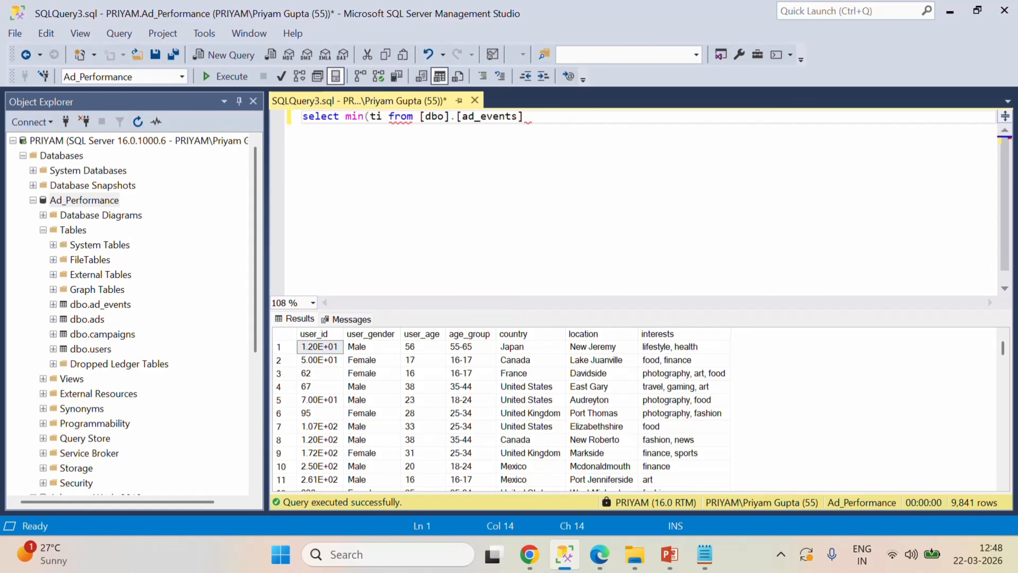
{"action": "type", "text": ")"}
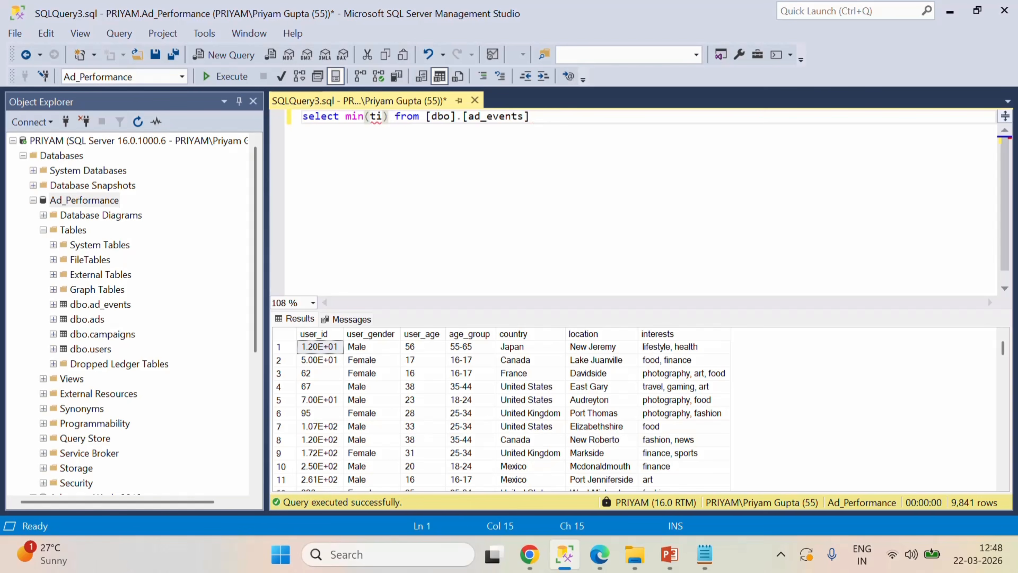
{"action": "key", "text": "Left"}
{"action": "type", "text": "me"}
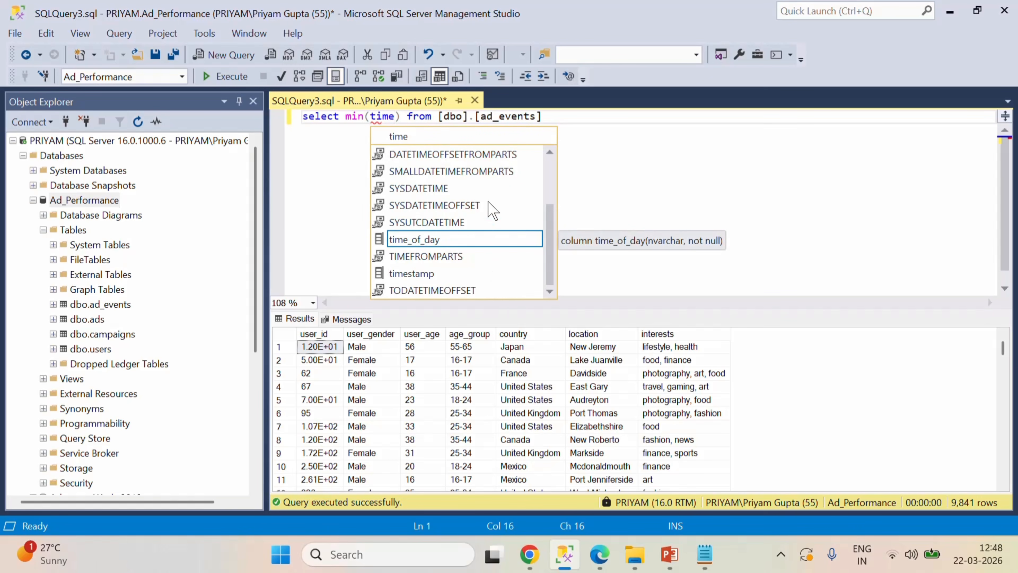
{"action": "left_click", "coordinate": [508, 270]}
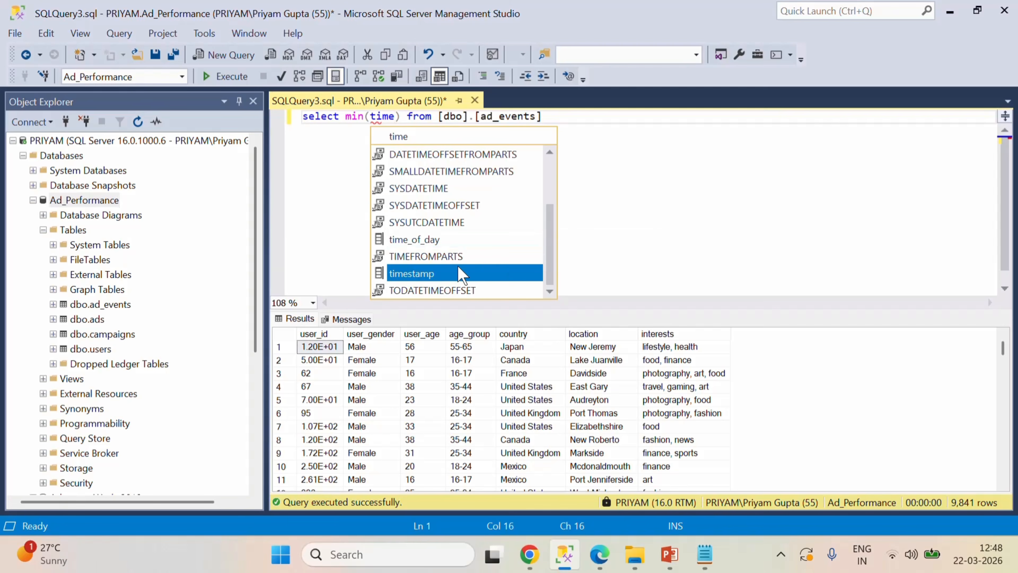
{"action": "key", "text": "Tab"}
{"action": "key", "text": "End"}
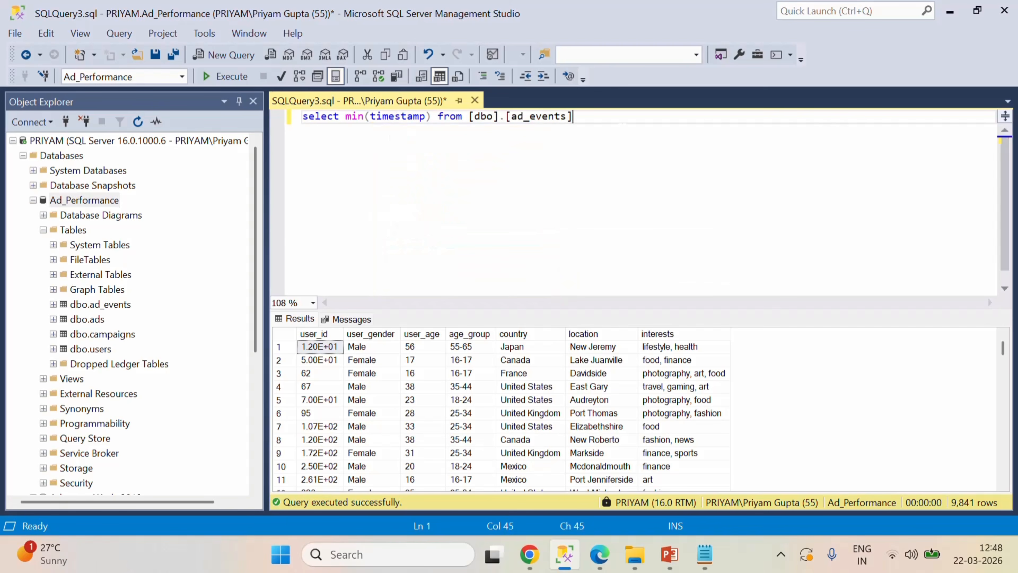
{"action": "left_click", "coordinate": [238, 78]}
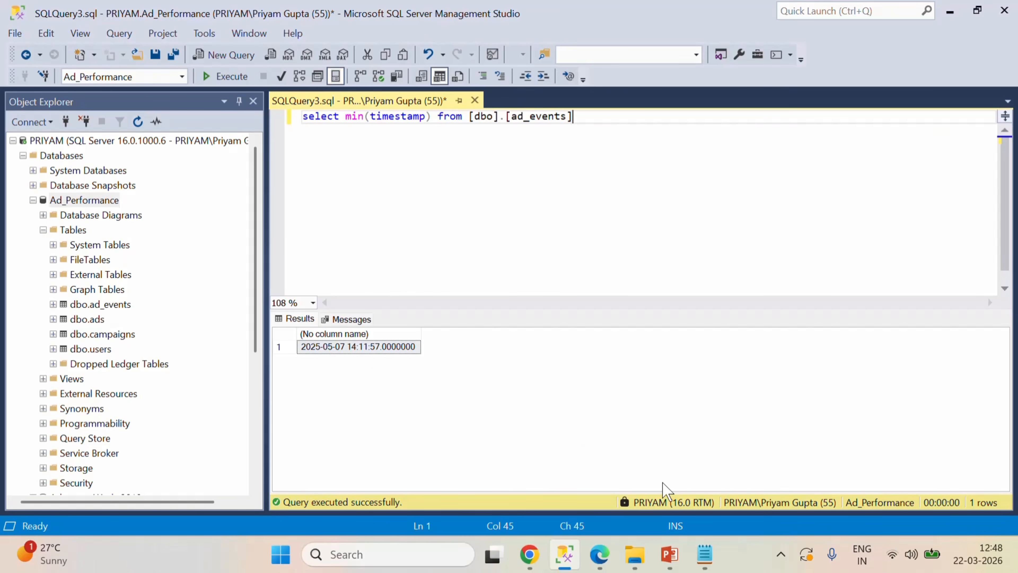
{"action": "mouse_move", "coordinate": [599, 558]}
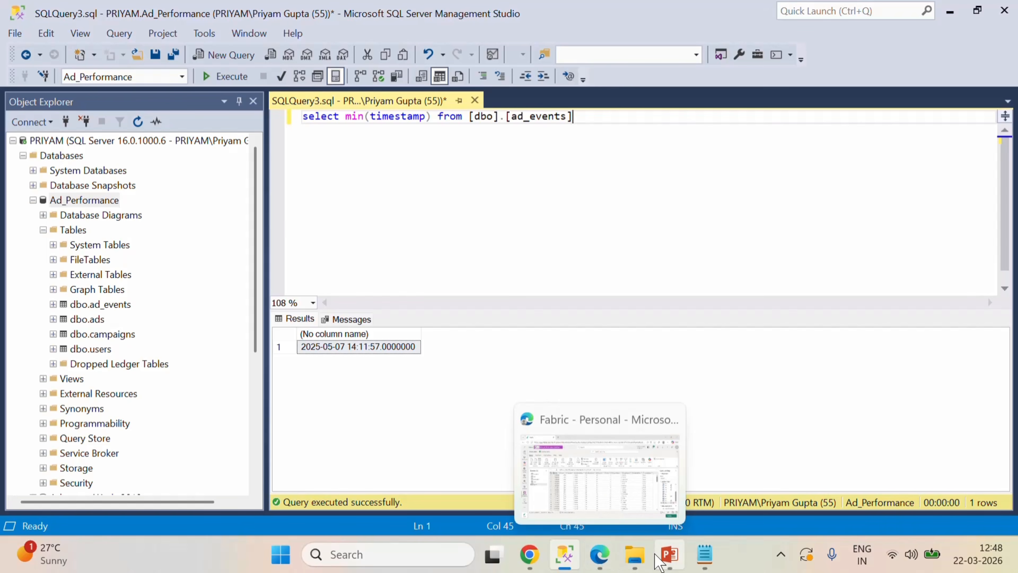
{"action": "left_click", "coordinate": [605, 557]}
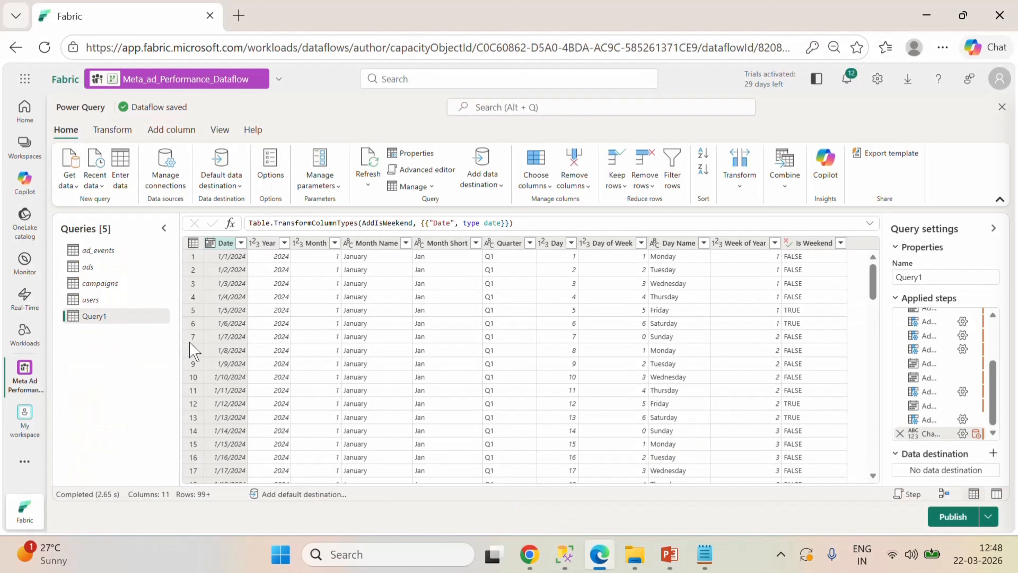
- In the Advanced editor, change the calendar StartDate from 2024 to a May 2025 date
{"action": "left_click", "coordinate": [399, 172]}
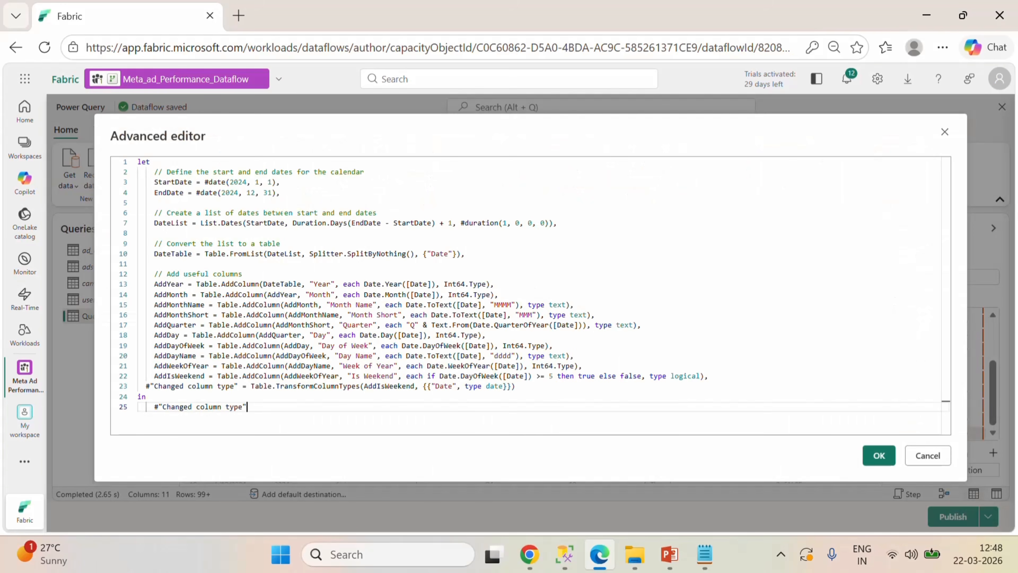
{"action": "left_click", "coordinate": [246, 182]}
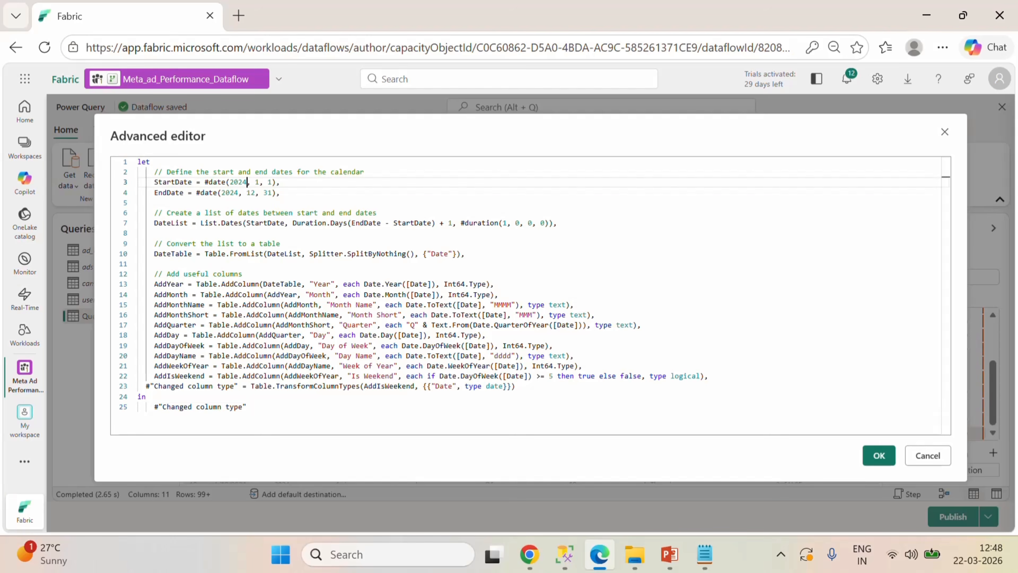
{"action": "key", "text": "BackSpace"}
{"action": "type", "text": "5"}
{"action": "left_click", "coordinate": [259, 183]}
{"action": "key", "text": "BackSpace"}
{"action": "type", "text": "0"}
{"action": "key", "text": "Delete"}
{"action": "type", "text": "05"}
{"action": "left_click", "coordinate": [565, 554]}
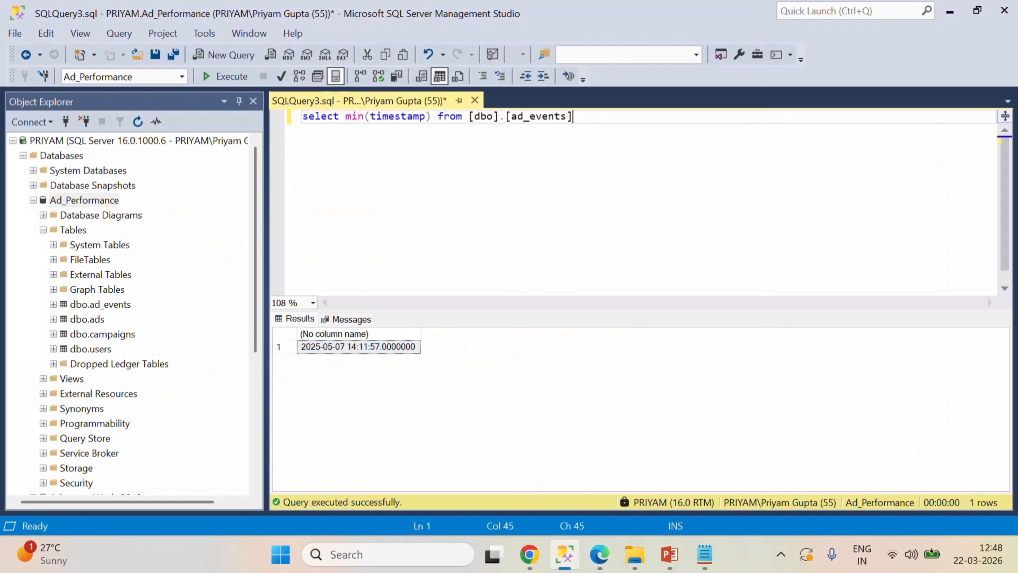
{"action": "left_click", "coordinate": [359, 117]}
{"action": "key", "text": "Delete"}
{"action": "type", "text": "ax"}
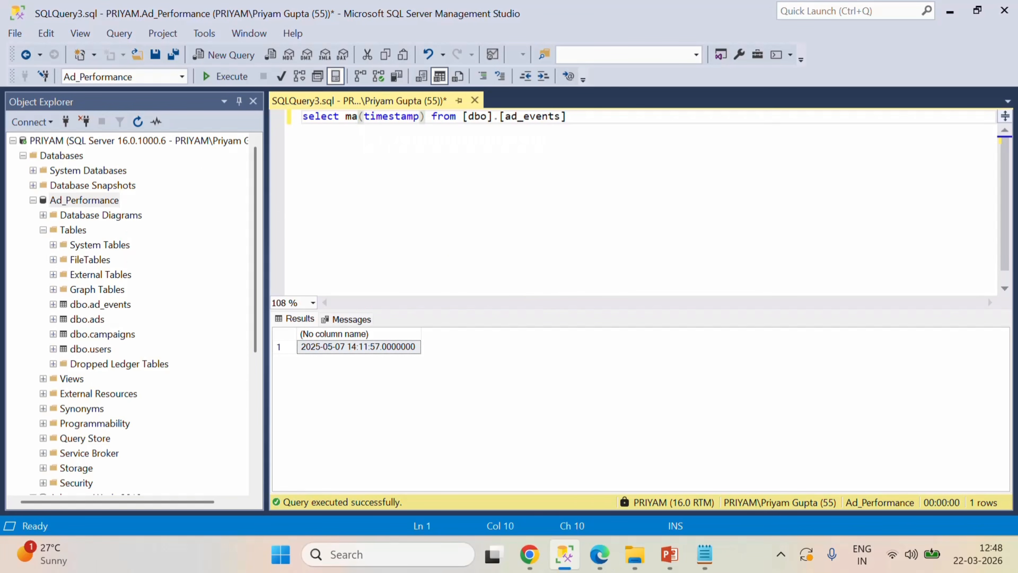
{"action": "key", "text": "End"}
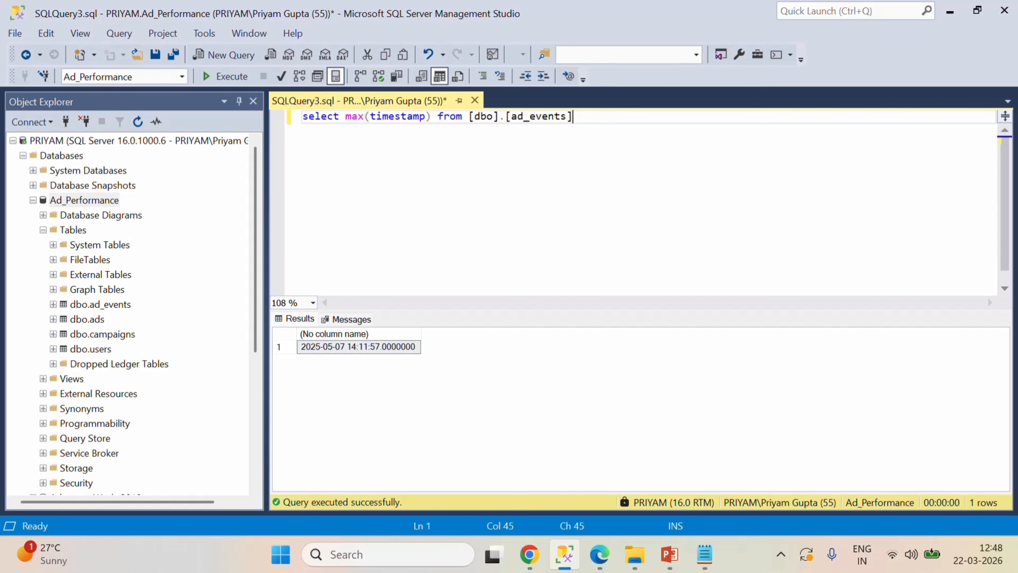
{"action": "left_click", "coordinate": [225, 77]}
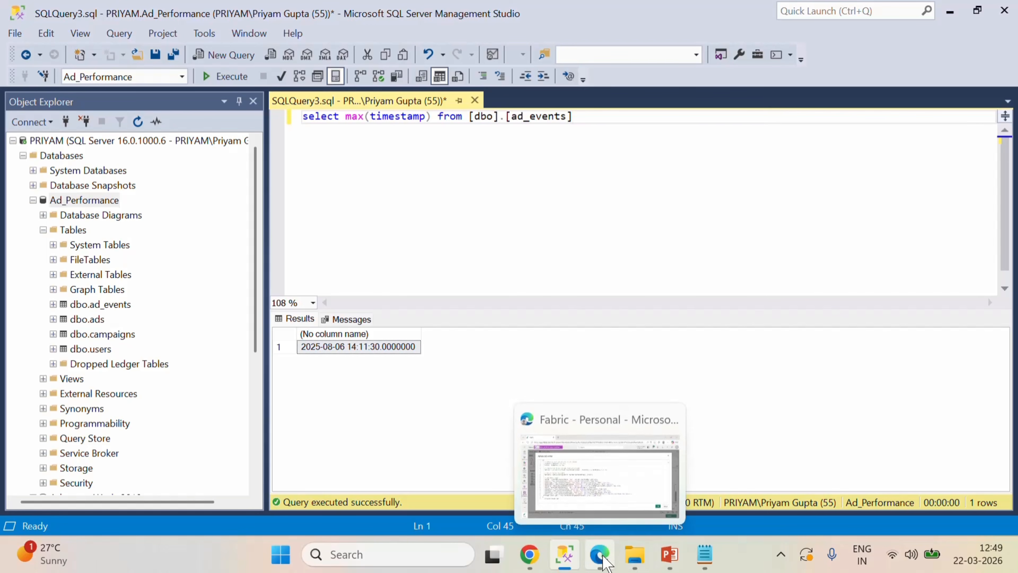
{"action": "left_click", "coordinate": [600, 556]}
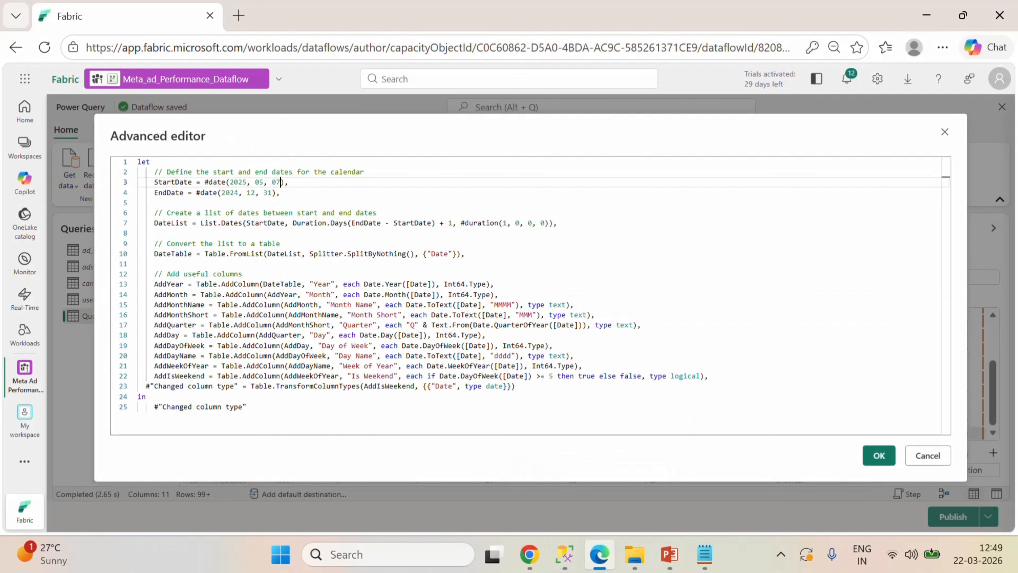
- Change the calendar EndDate to #date(2025, 08, 06) and apply the edited M code
{"action": "left_click", "coordinate": [235, 193]}
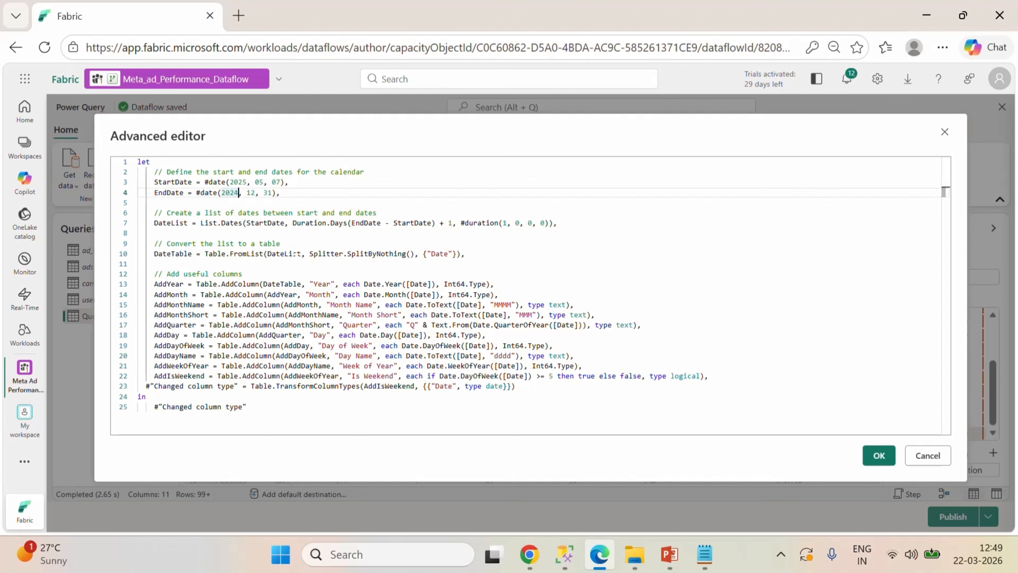
{"action": "key", "text": "BackSpace"}
{"action": "type", "text": "5"}
{"action": "double_click", "coordinate": [251, 192]}
{"action": "key", "text": "BackSpace"}
{"action": "type", "text": "08"}
{"action": "key", "text": "BackSpace"}
{"action": "key", "text": "BackSpace"}
{"action": "type", "text": "0"}
{"action": "left_click", "coordinate": [879, 455]}
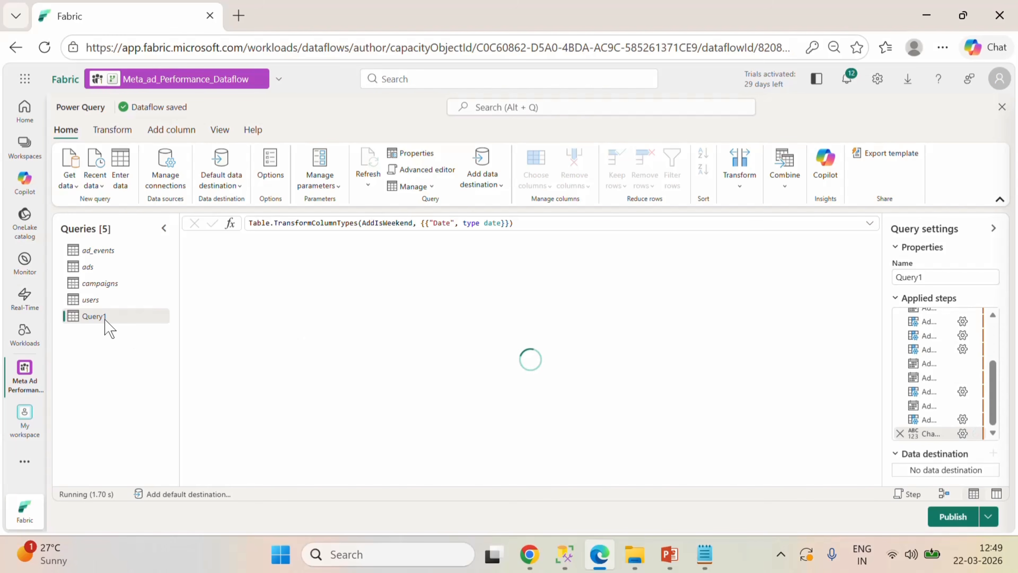
- Rename Query1 to Calendar_Table and begin adding a data destination for it
{"action": "double_click", "coordinate": [96, 316]}
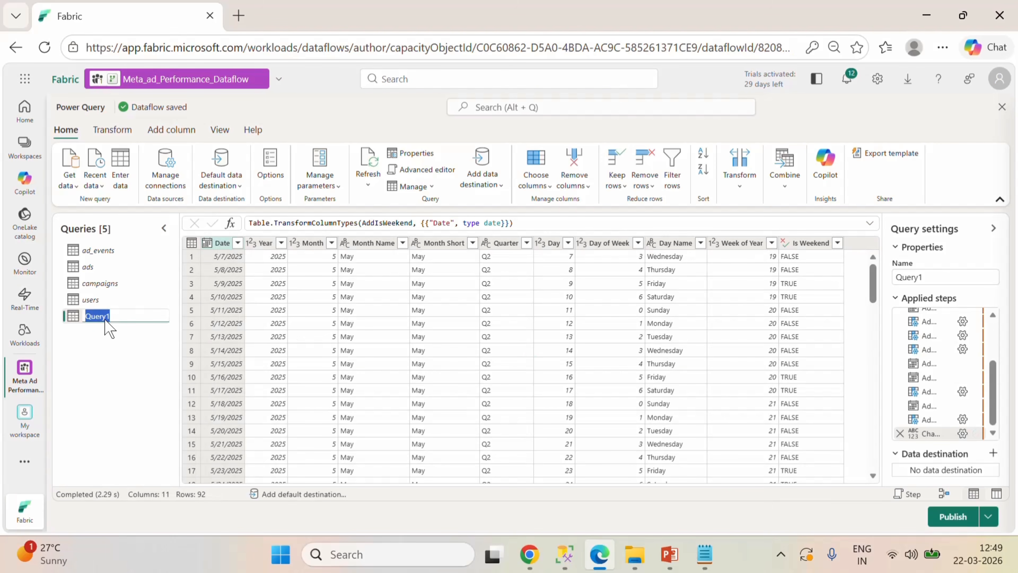
{"action": "type", "text": "Calenda"}
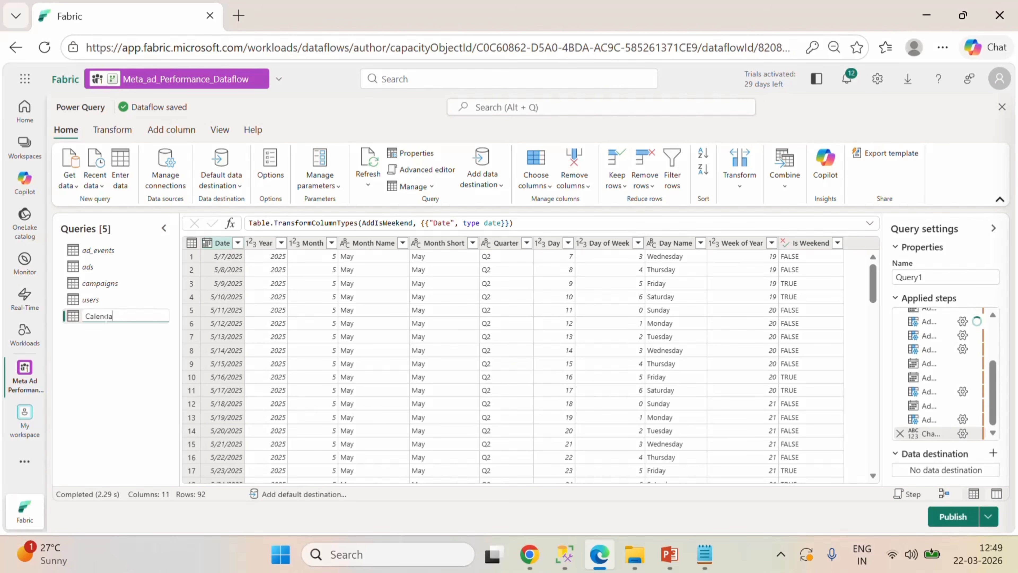
{"action": "type", "text": "r_Table"}
{"action": "left_click", "coordinate": [142, 345]}
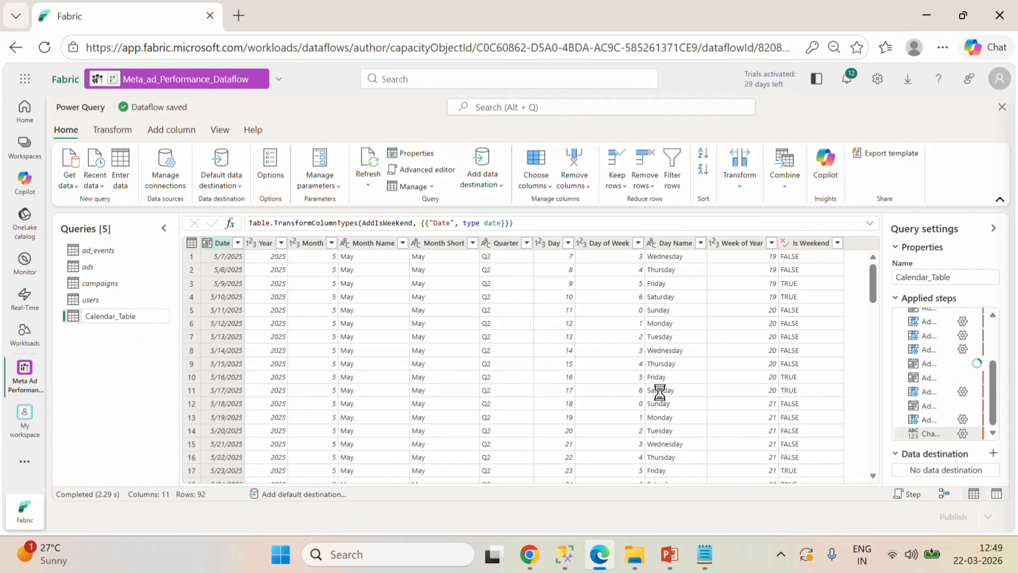
{"action": "left_click", "coordinate": [993, 454]}
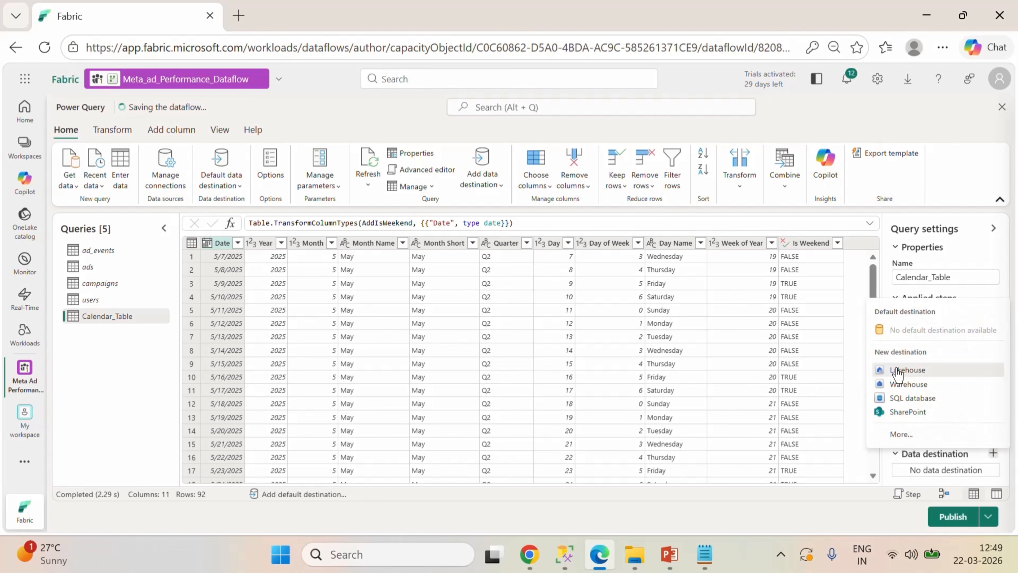
- Target Meta_ad_Performance_Lakehouse as the Lakehouse destination and save the automatic column mapping
{"action": "left_click", "coordinate": [881, 372]}
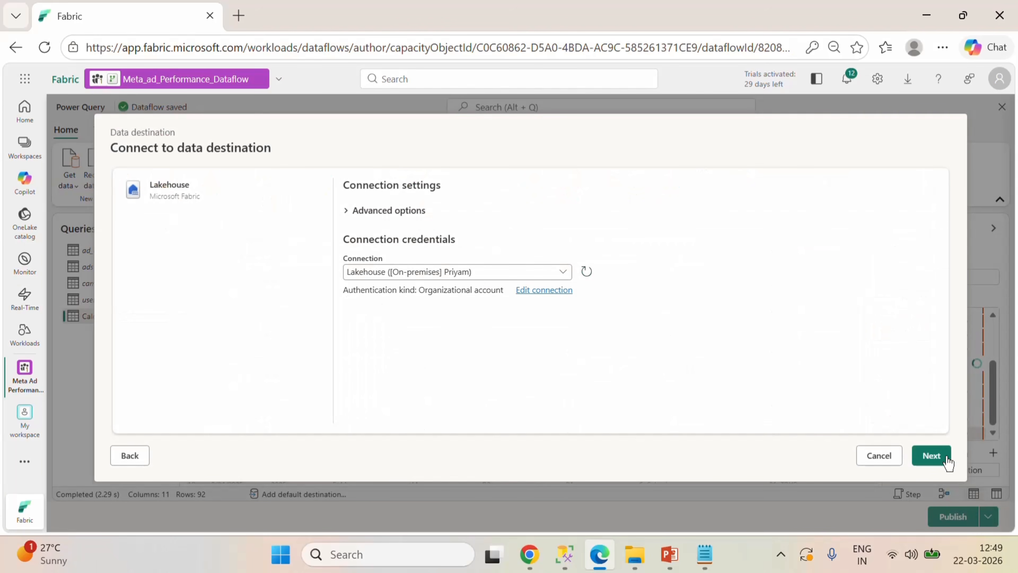
{"action": "left_click", "coordinate": [930, 455]}
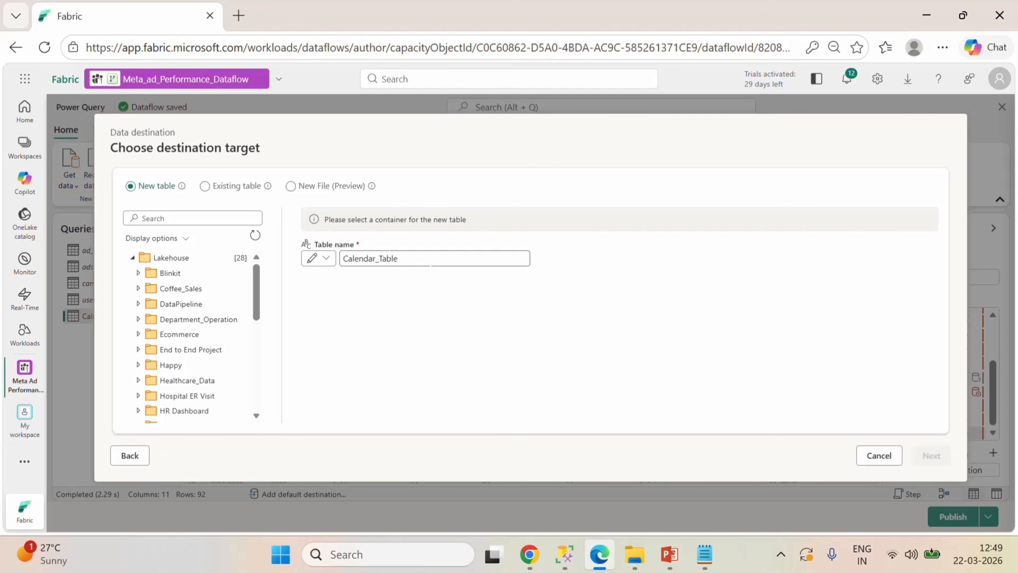
{"action": "scroll", "coordinate": [184, 346], "scroll_direction": "down", "scroll_amount": 3}
{"action": "scroll", "coordinate": [192, 327], "scroll_direction": "down", "scroll_amount": 2}
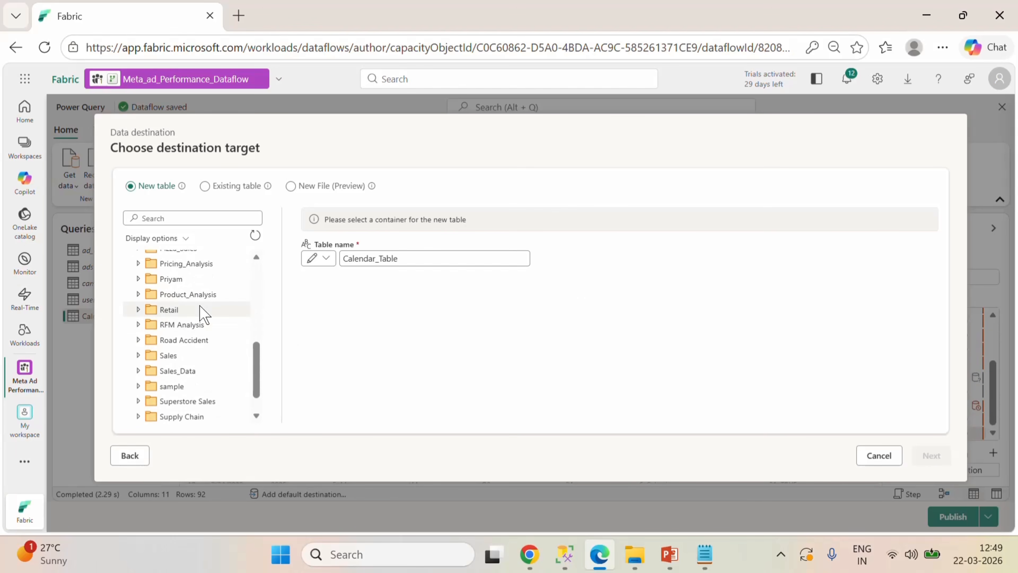
{"action": "scroll", "coordinate": [200, 332], "scroll_direction": "up", "scroll_amount": 2}
{"action": "left_click", "coordinate": [173, 281]}
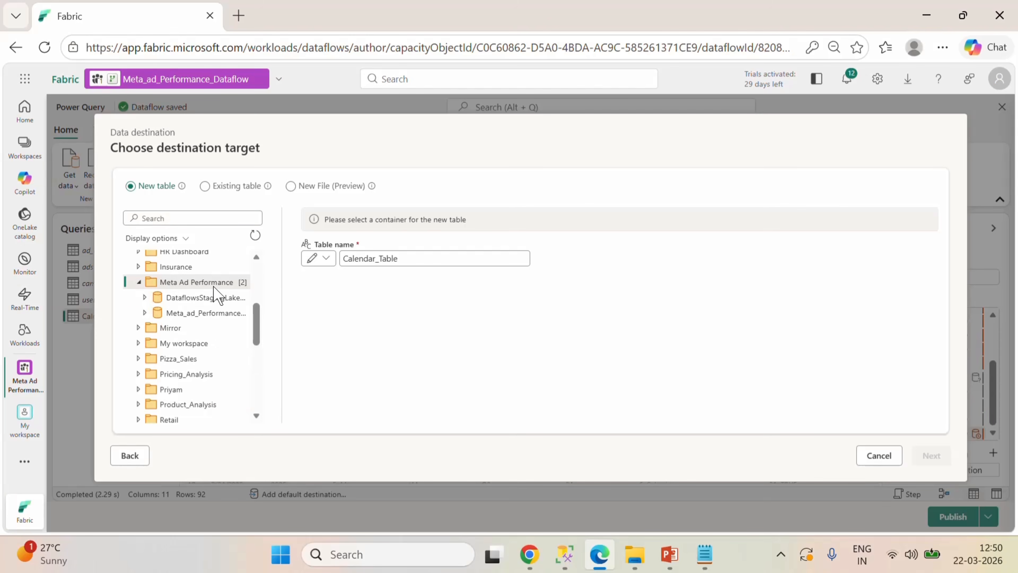
{"action": "left_click", "coordinate": [214, 314]}
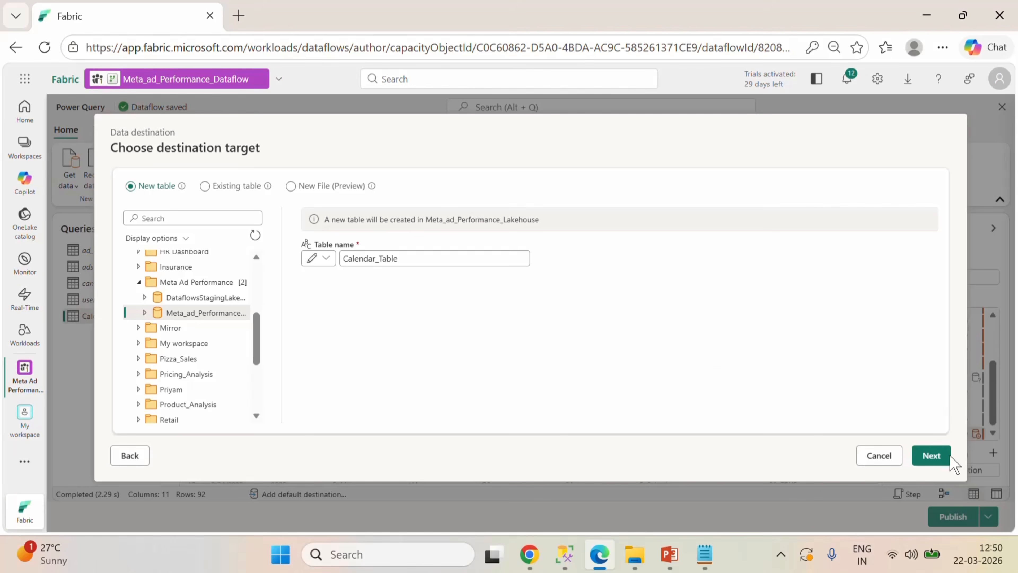
{"action": "left_click", "coordinate": [936, 456]}
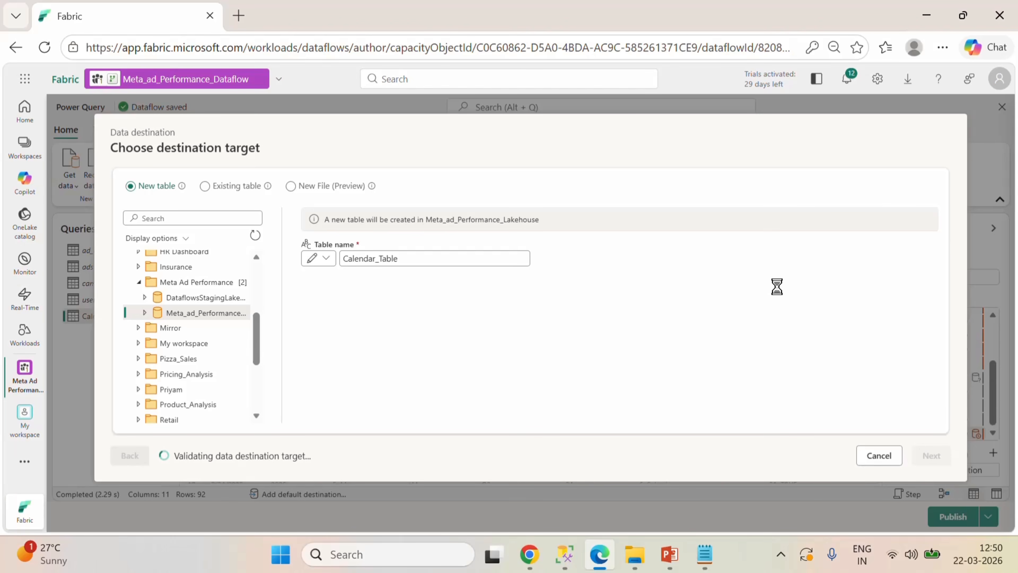
{"action": "scroll", "coordinate": [828, 413], "scroll_direction": "down", "scroll_amount": 5}
{"action": "left_click", "coordinate": [916, 455]}
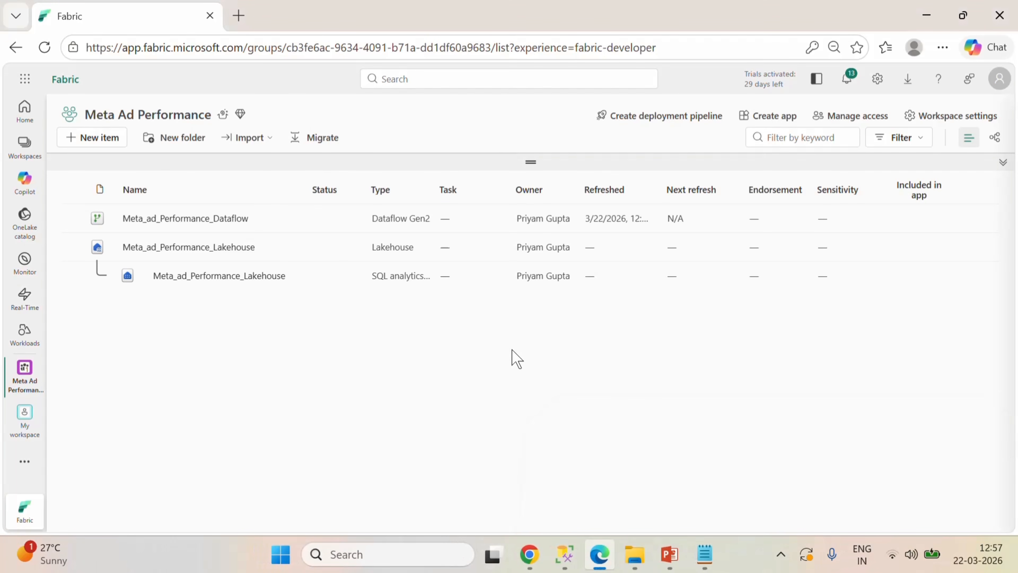
- Open Meta_ad_Performance_Lakehouse and refresh it so Calendar_Table appears among the dbo tables
{"action": "left_click", "coordinate": [212, 248]}
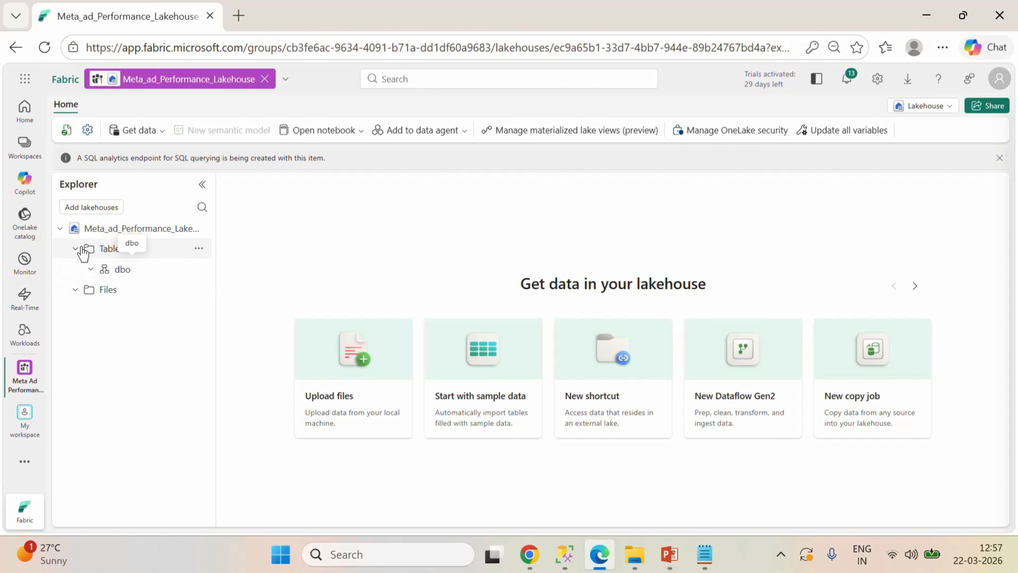
{"action": "left_click", "coordinate": [66, 129]}
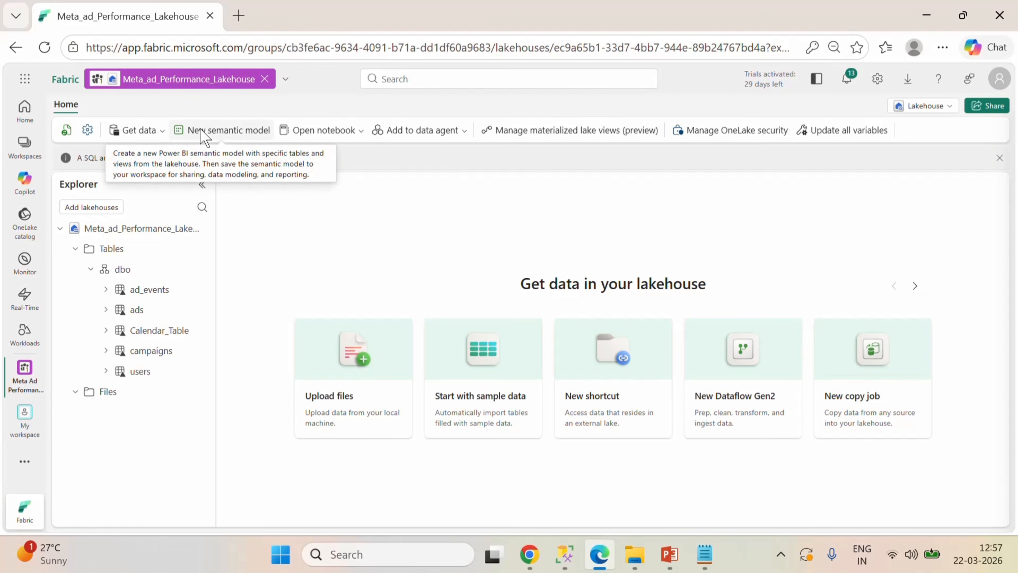
- Create the Meta_ad_Semantic Model semantic model including all five dbo tables
{"action": "left_click", "coordinate": [253, 135]}
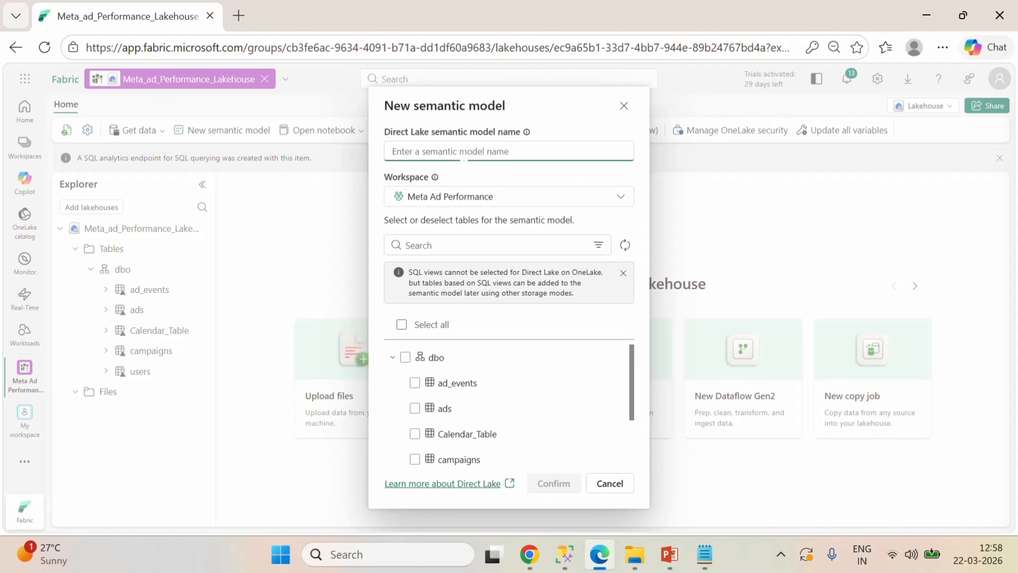
{"action": "type", "text": "Meta_ad_Semantic Model"}
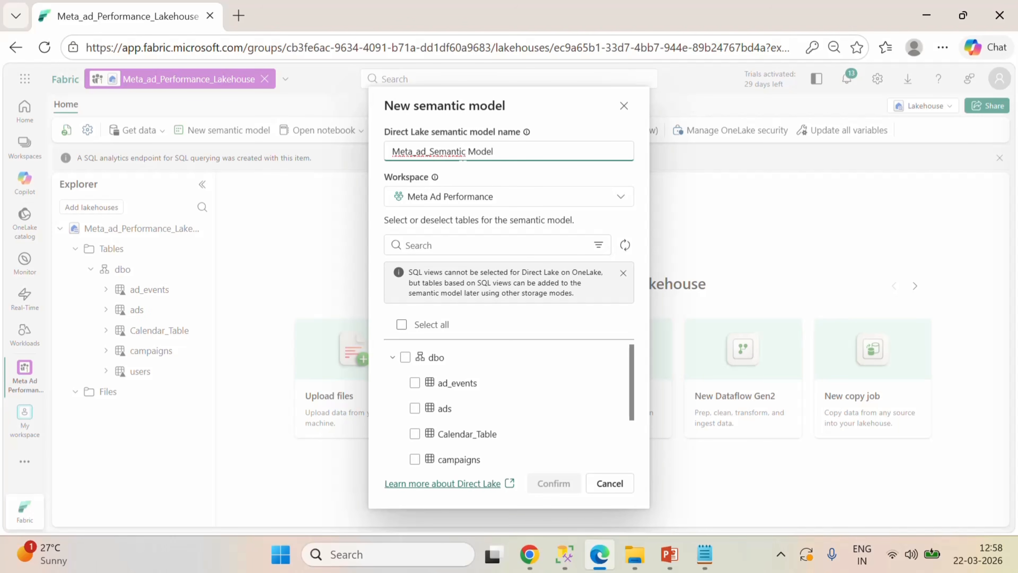
{"action": "left_click", "coordinate": [405, 358]}
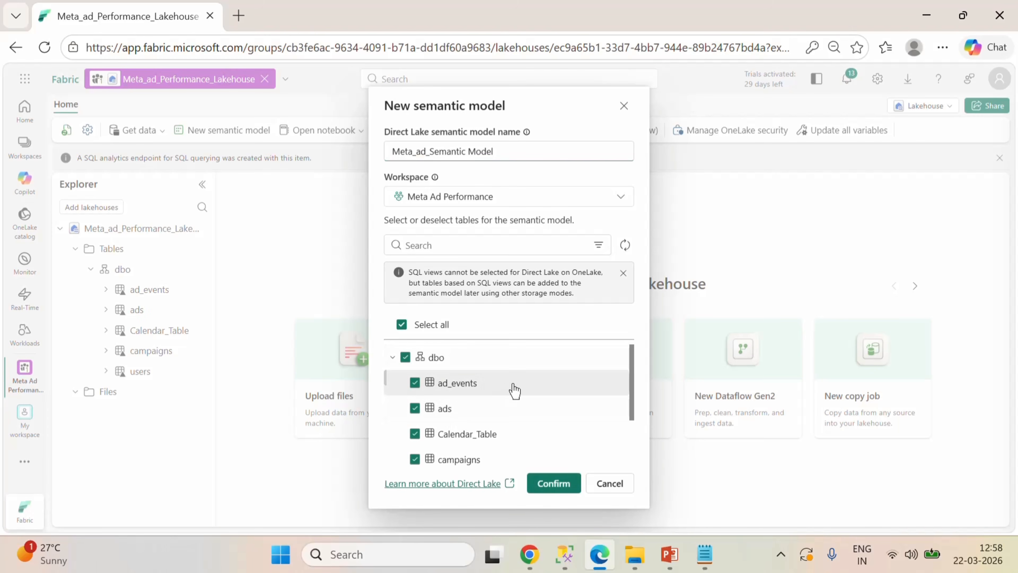
{"action": "scroll", "coordinate": [516, 387], "scroll_direction": "down", "scroll_amount": 2}
{"action": "left_click", "coordinate": [553, 483]}
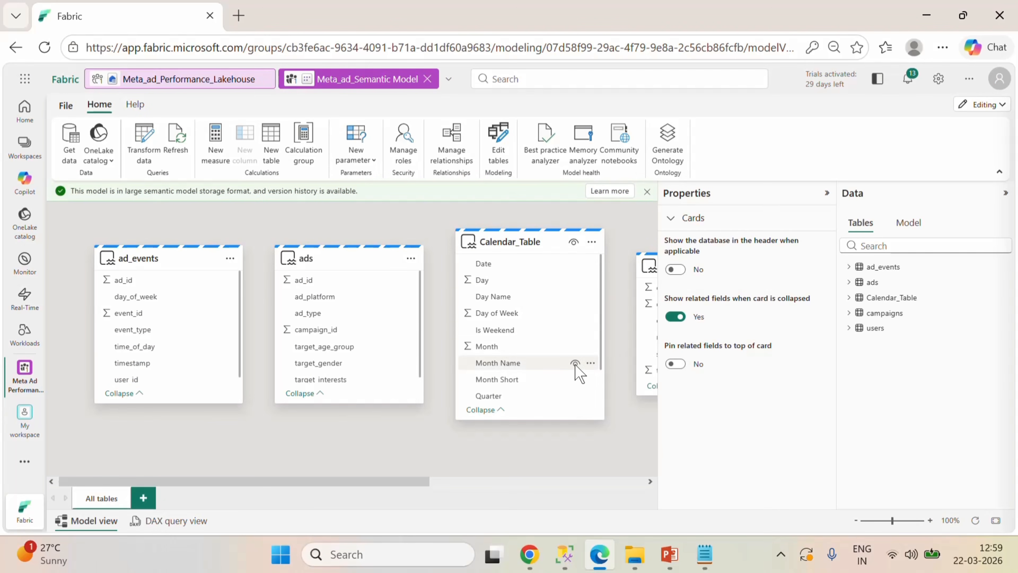
- Dismiss the storage notice, collapse the Data and Properties panes, and zoom out to 60%
{"action": "left_click", "coordinate": [647, 192]}
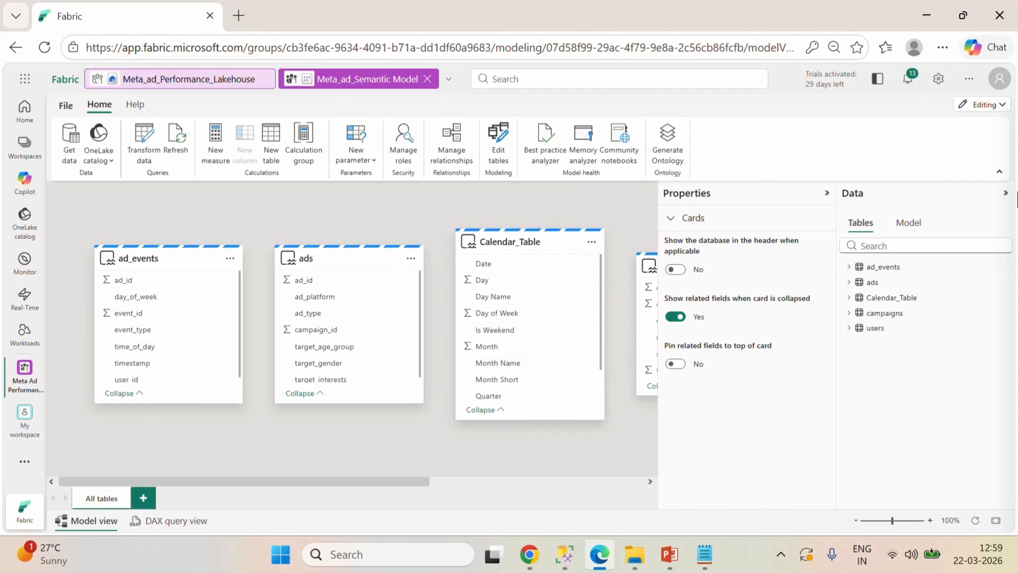
{"action": "left_click", "coordinate": [1004, 193]}
{"action": "left_click", "coordinate": [981, 197]}
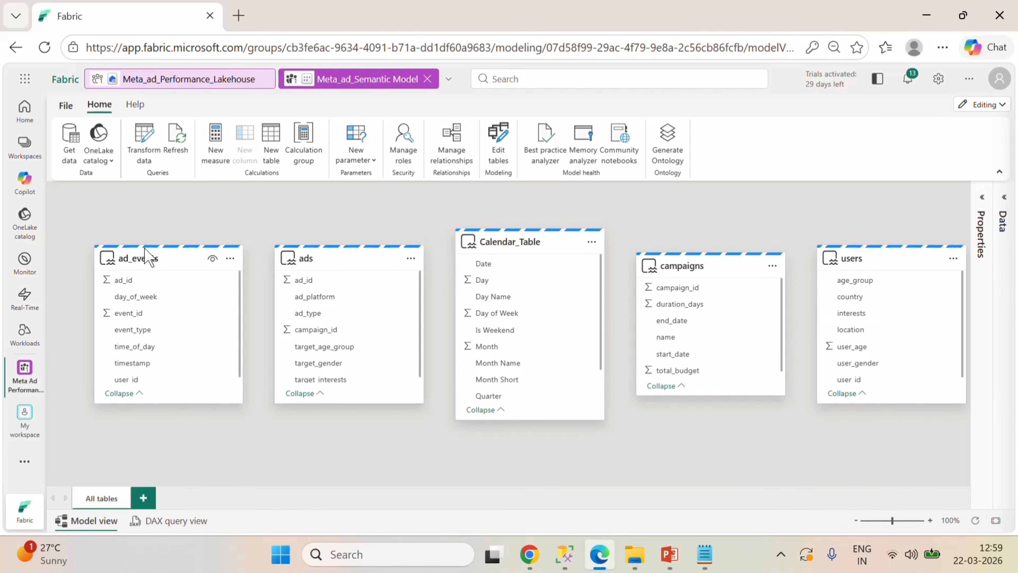
{"action": "left_click", "coordinate": [856, 520]}
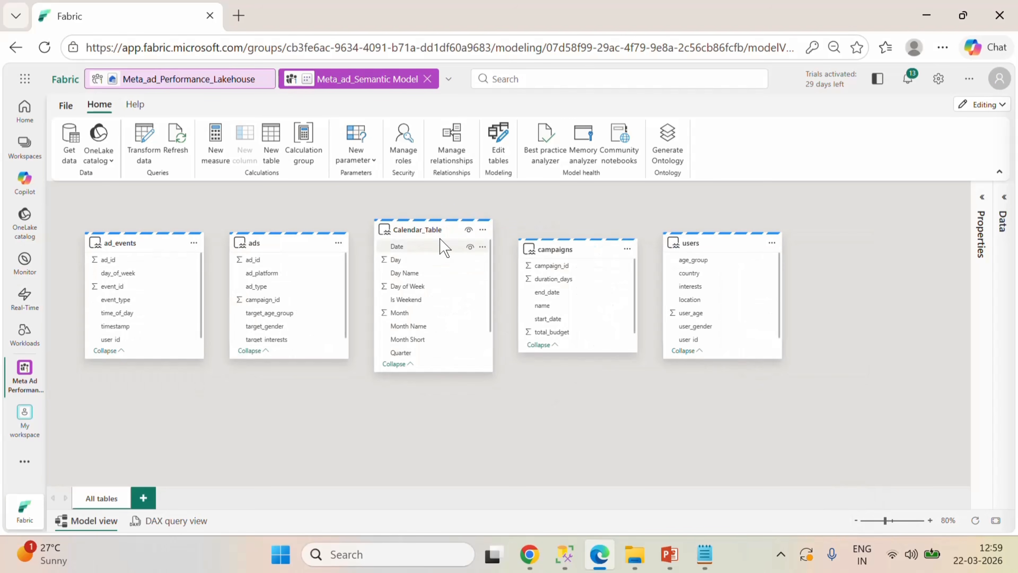
- Rearrange the five table cards with Calendar_Table at lower left, briefly checking SSMS
{"action": "left_click_drag", "start_coordinate": [432, 228], "coordinate": [190, 383]}
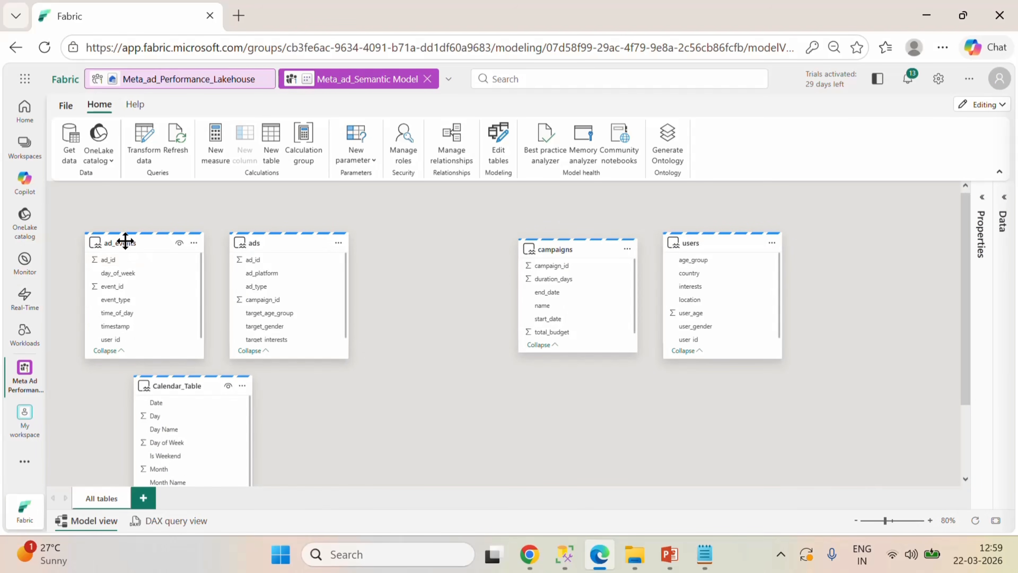
{"action": "left_click_drag", "start_coordinate": [129, 240], "coordinate": [425, 317]}
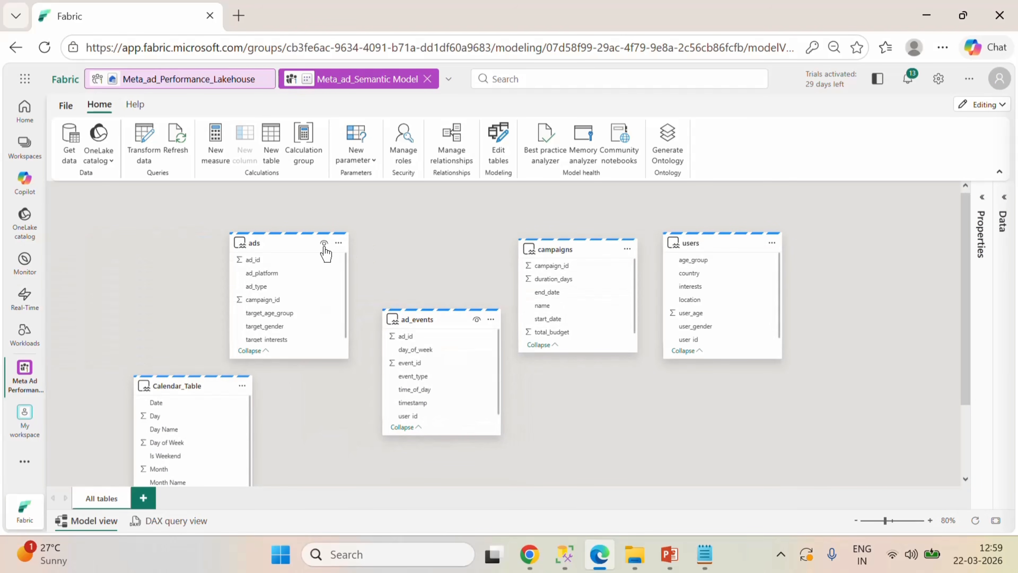
{"action": "mouse_move", "coordinate": [322, 243]}
{"action": "left_click_drag", "start_coordinate": [288, 240], "coordinate": [258, 205]}
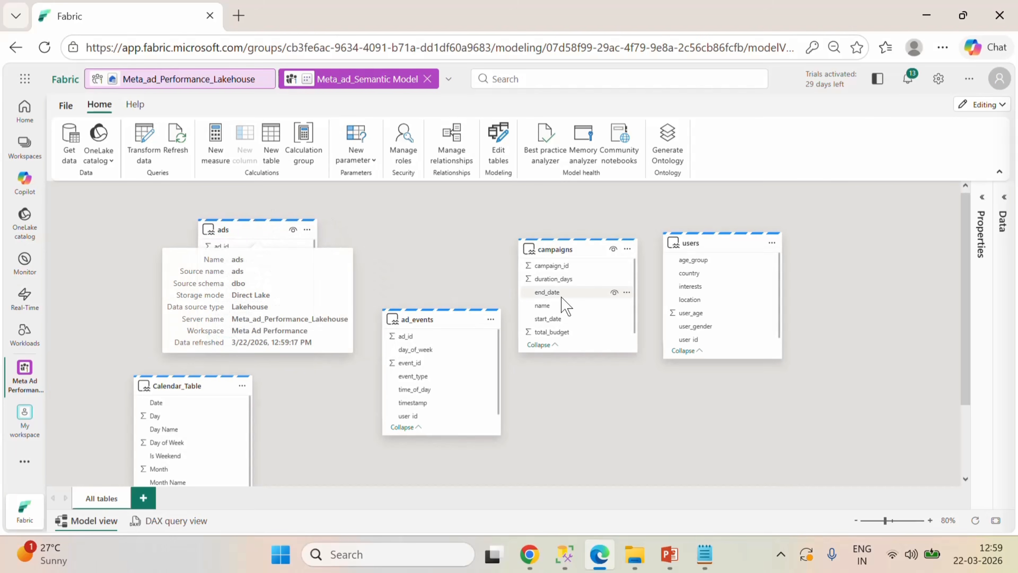
{"action": "left_click", "coordinate": [856, 520]}
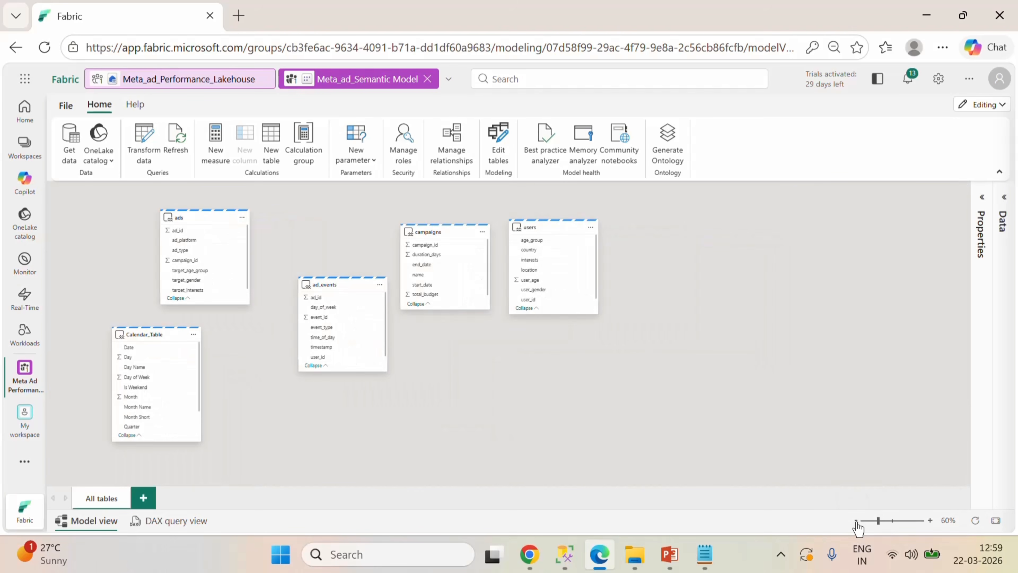
{"action": "left_click_drag", "start_coordinate": [557, 246], "coordinate": [476, 396]}
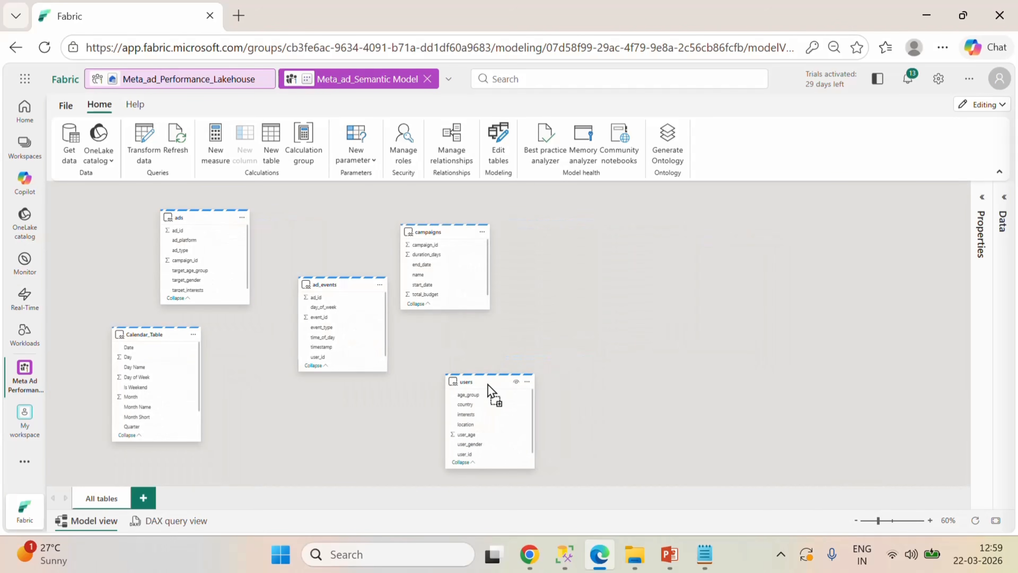
{"action": "left_click_drag", "start_coordinate": [440, 226], "coordinate": [507, 211]}
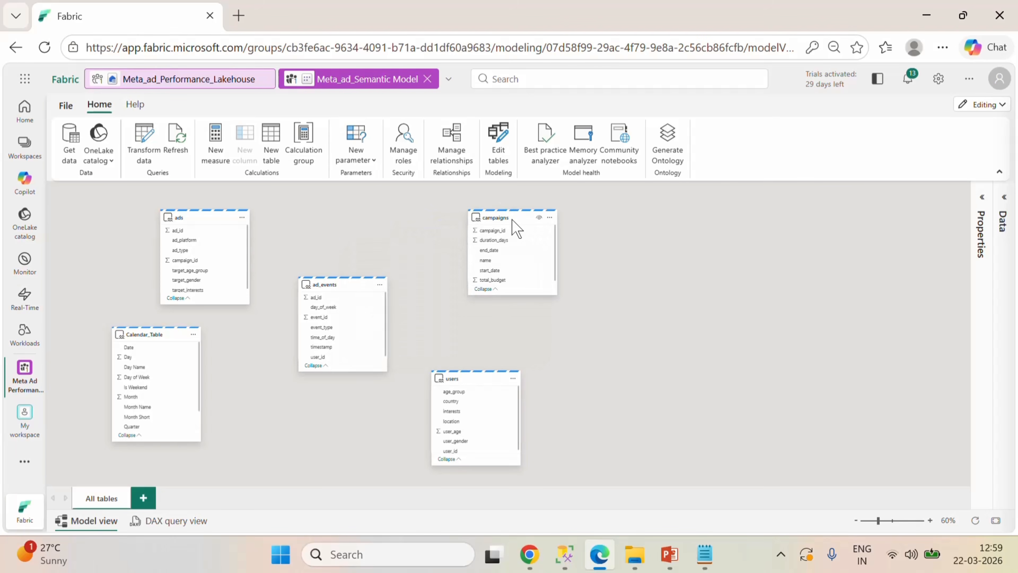
{"action": "mouse_move", "coordinate": [205, 222]}
{"action": "left_click_drag", "start_coordinate": [204, 223], "coordinate": [220, 222]}
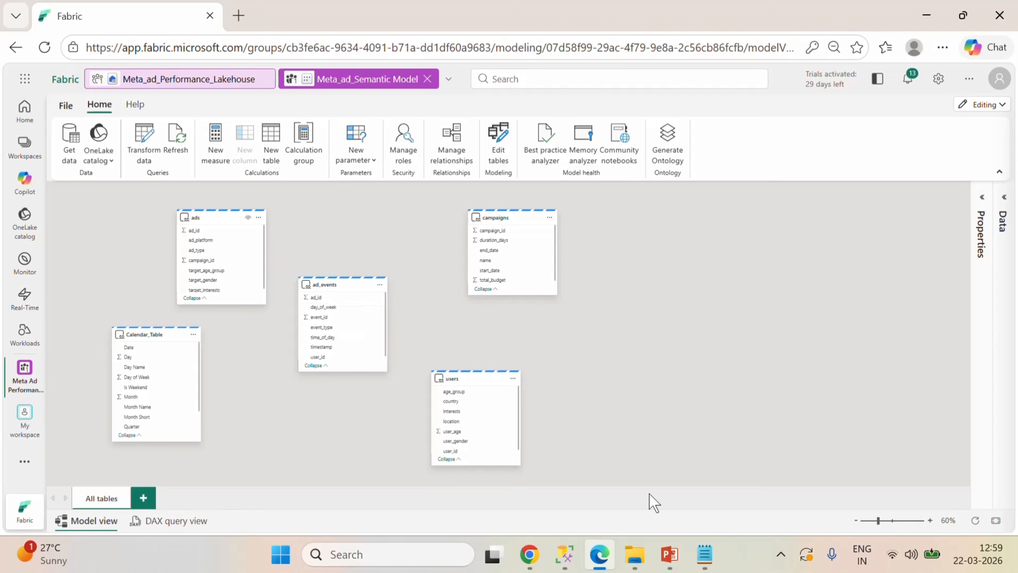
{"action": "left_click", "coordinate": [564, 554]}
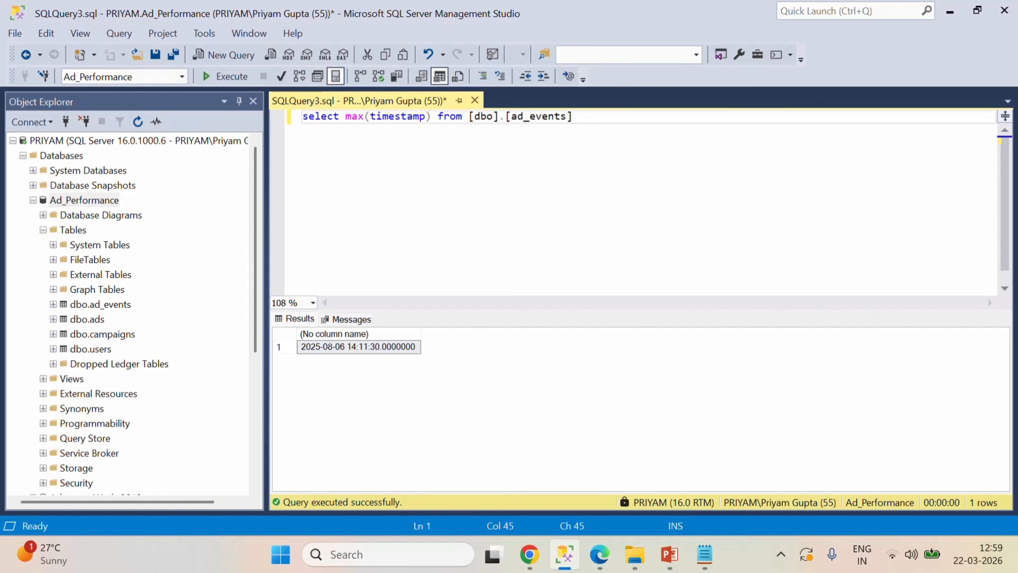
{"action": "left_click", "coordinate": [610, 561]}
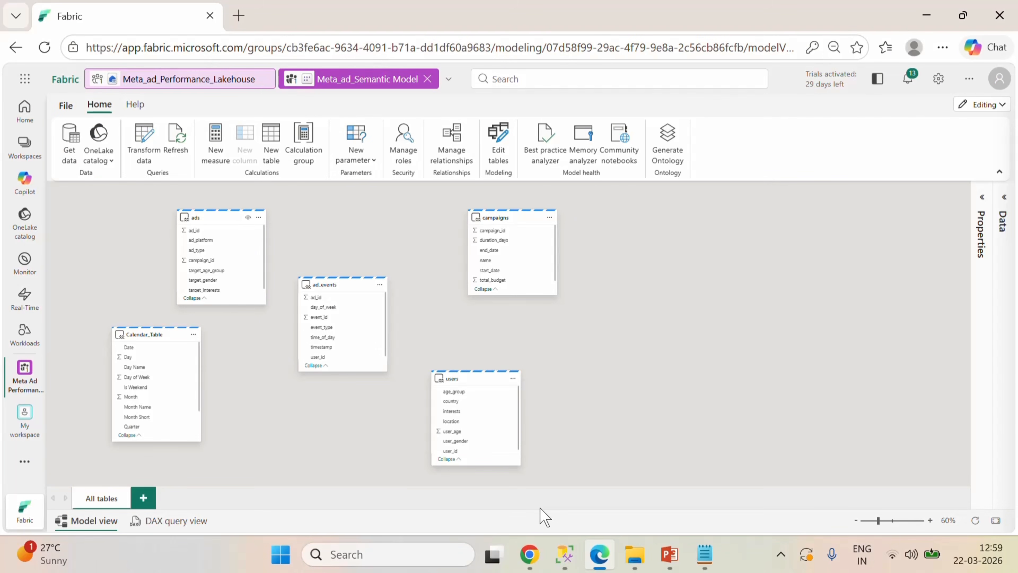
- Relate Calendar_Table to ad_events, and ad_events user_id to users user_id as one-to-many
{"action": "left_click_drag", "start_coordinate": [130, 348], "coordinate": [324, 352]}
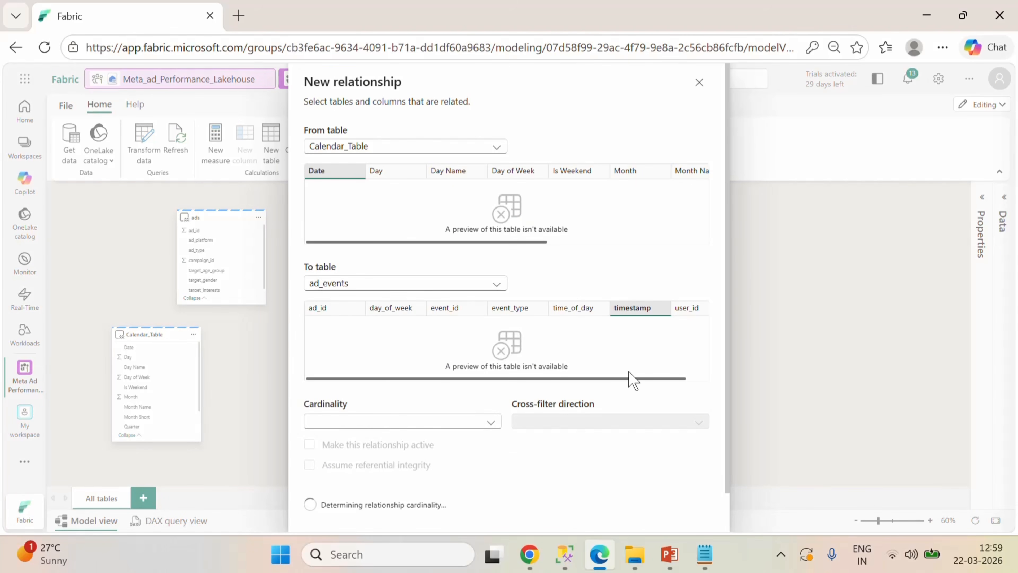
{"action": "scroll", "coordinate": [622, 416], "scroll_direction": "down", "scroll_amount": 1}
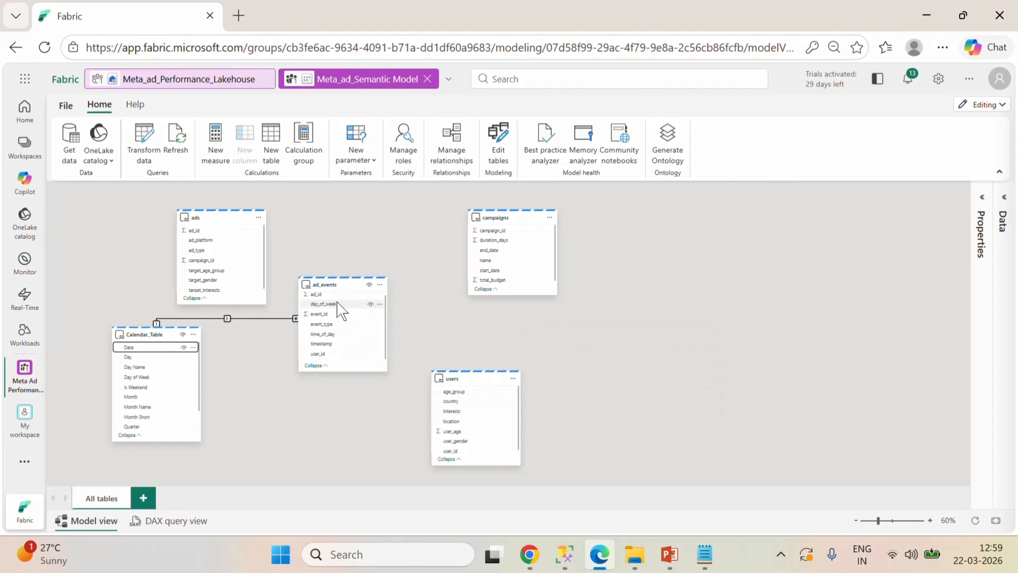
{"action": "scroll", "coordinate": [485, 429], "scroll_direction": "down", "scroll_amount": 1}
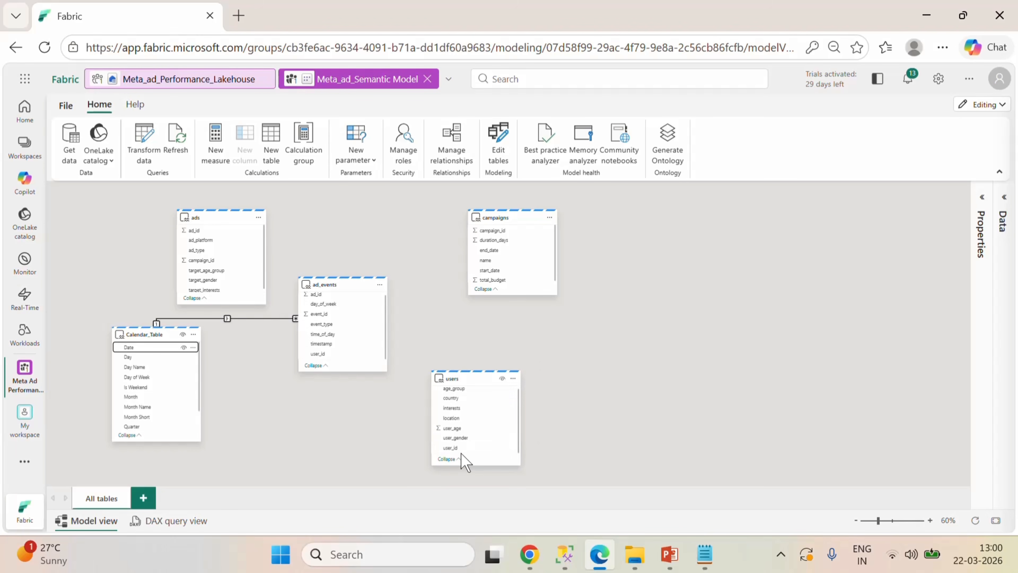
{"action": "mouse_move", "coordinate": [330, 354]}
{"action": "left_mouse_down"}
{"action": "mouse_move", "coordinate": [450, 457]}
{"action": "mouse_move", "coordinate": [367, 392]}
{"action": "mouse_move", "coordinate": [346, 353]}
{"action": "left_mouse_up"}
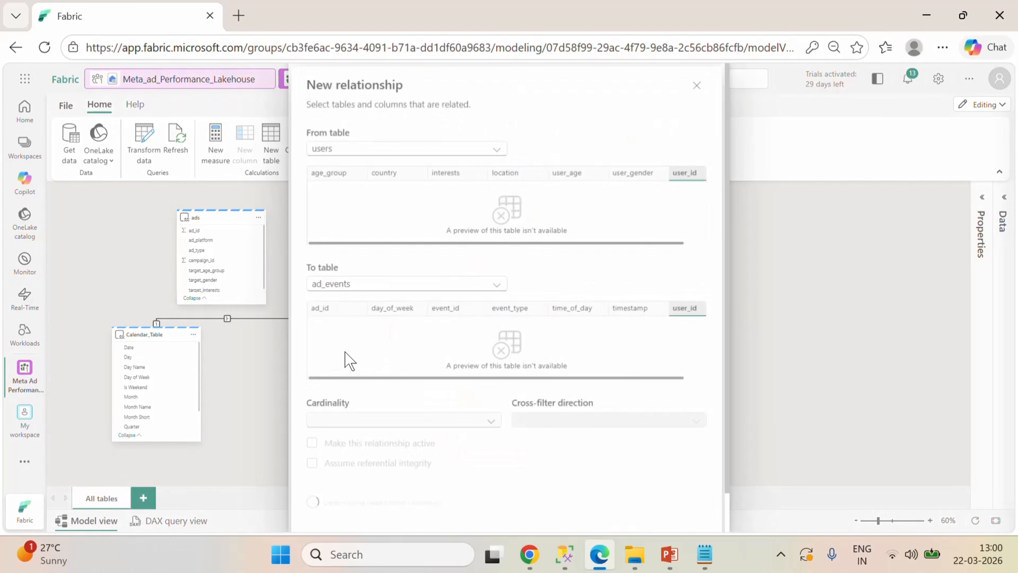
{"action": "scroll", "coordinate": [633, 388], "scroll_direction": "down", "scroll_amount": 1}
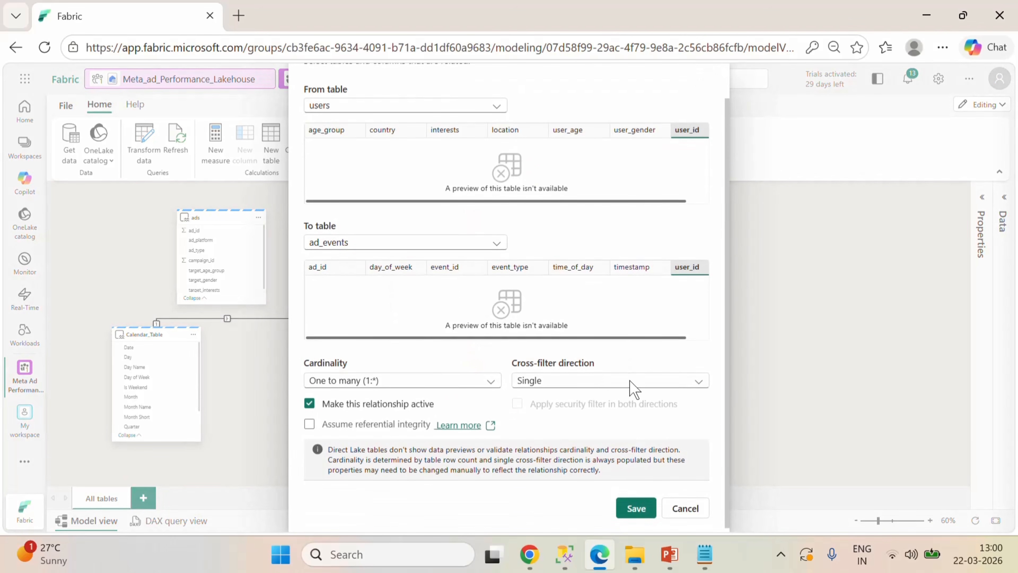
{"action": "left_click", "coordinate": [636, 507]}
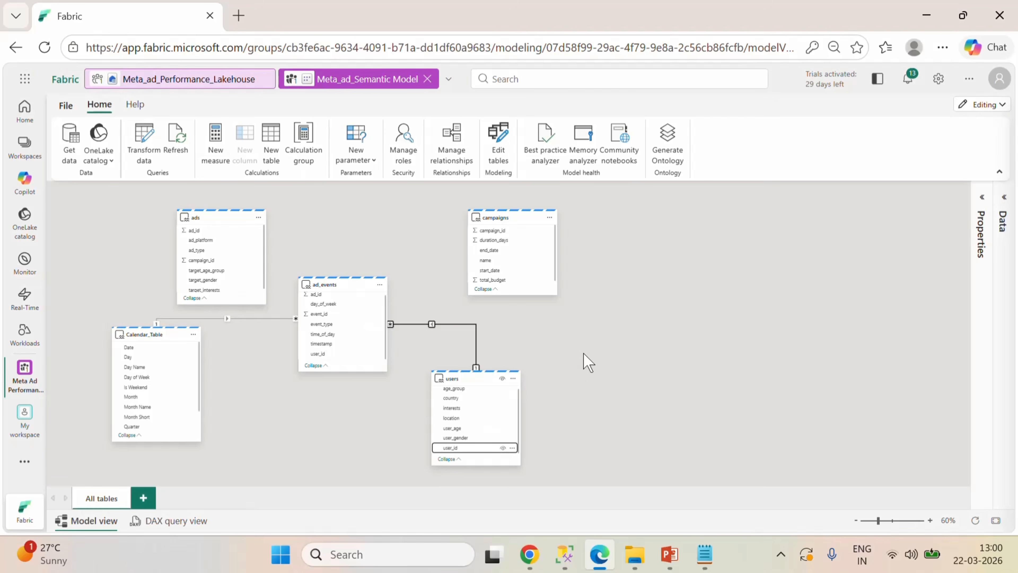
- Nudge the campaigns card left and reposition the ads card in the diagram
{"action": "left_click_drag", "start_coordinate": [502, 217], "coordinate": [489, 218]}
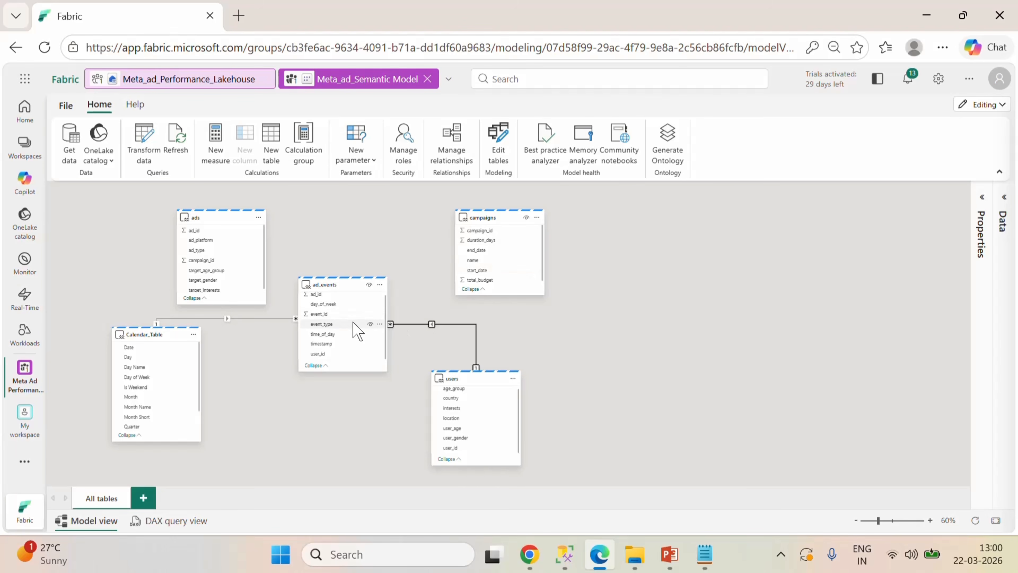
{"action": "scroll", "coordinate": [345, 337], "scroll_direction": "up", "scroll_amount": 1}
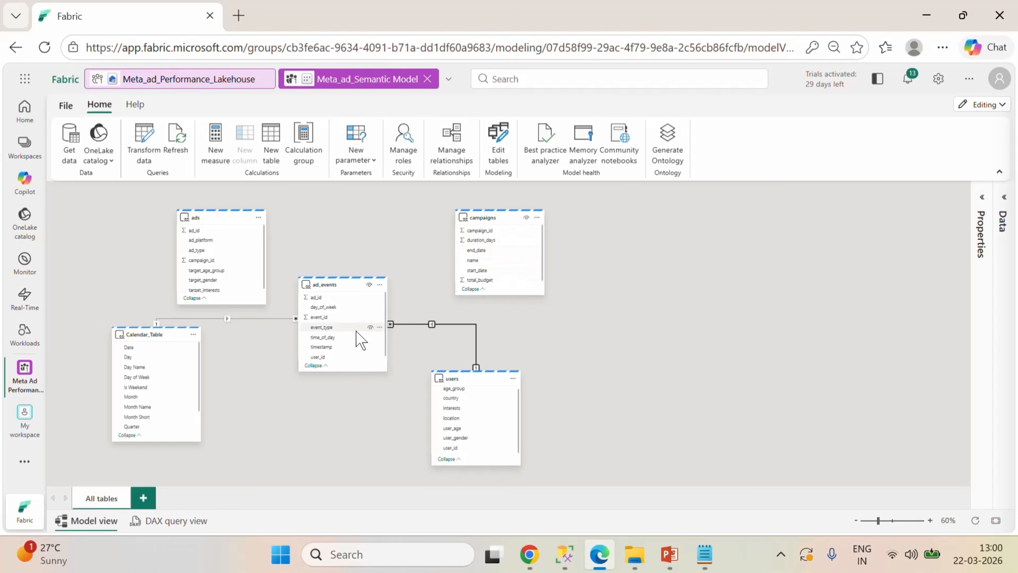
{"action": "scroll", "coordinate": [361, 340], "scroll_direction": "down", "scroll_amount": 1}
{"action": "scroll", "coordinate": [361, 344], "scroll_direction": "up", "scroll_amount": 1}
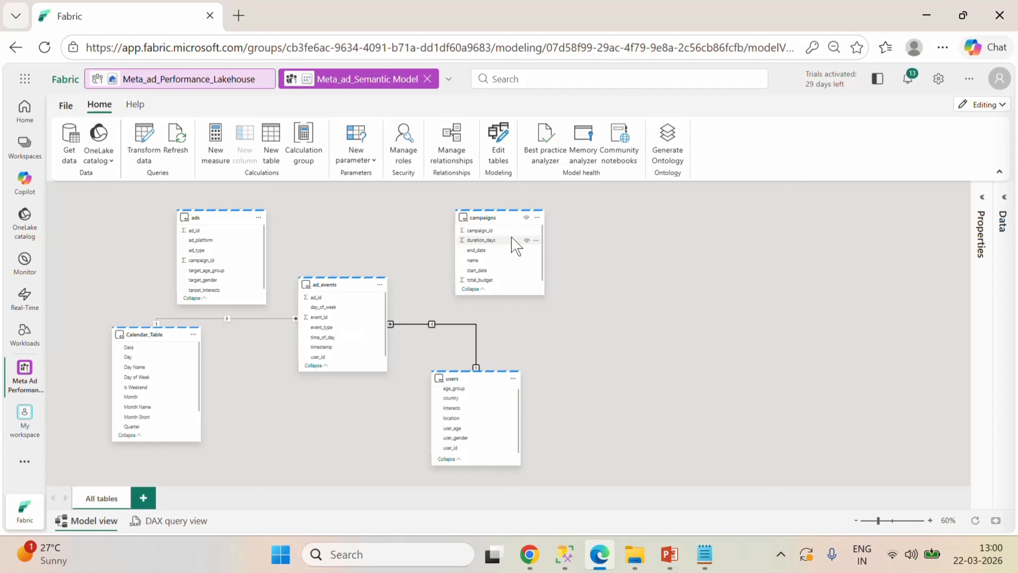
{"action": "mouse_move", "coordinate": [489, 221]}
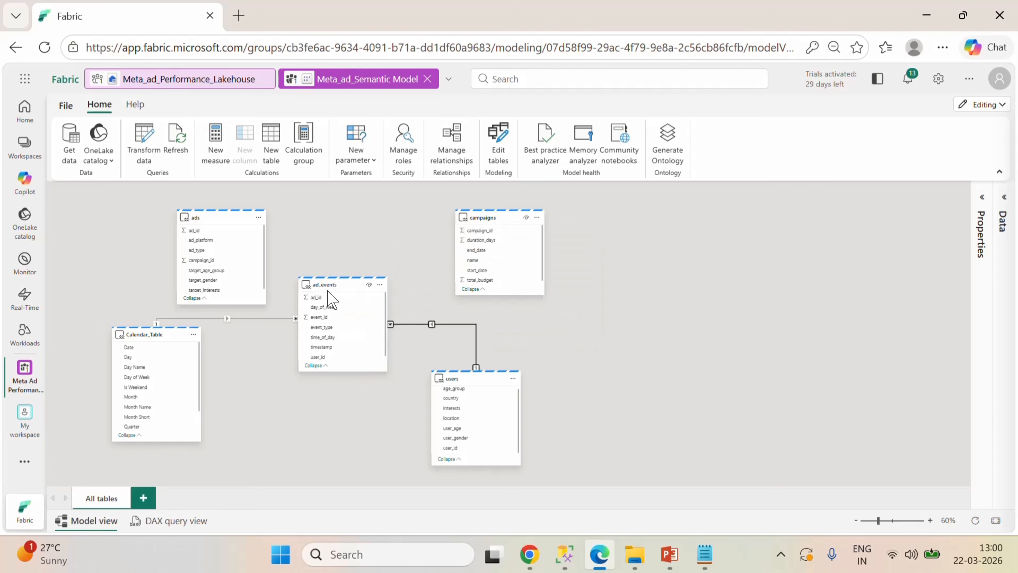
{"action": "mouse_move", "coordinate": [215, 218]}
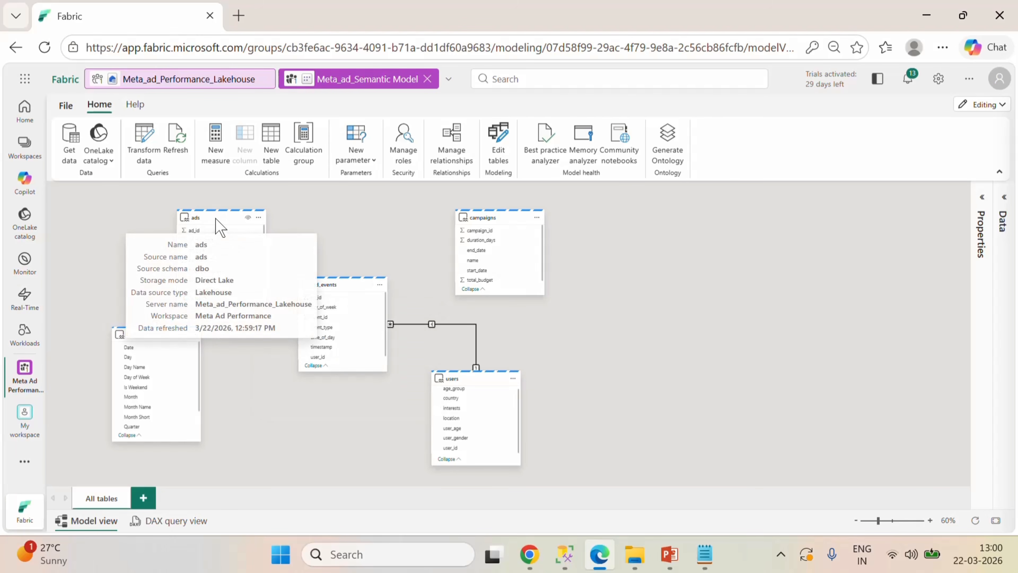
{"action": "left_click_drag", "start_coordinate": [217, 225], "coordinate": [204, 193]}
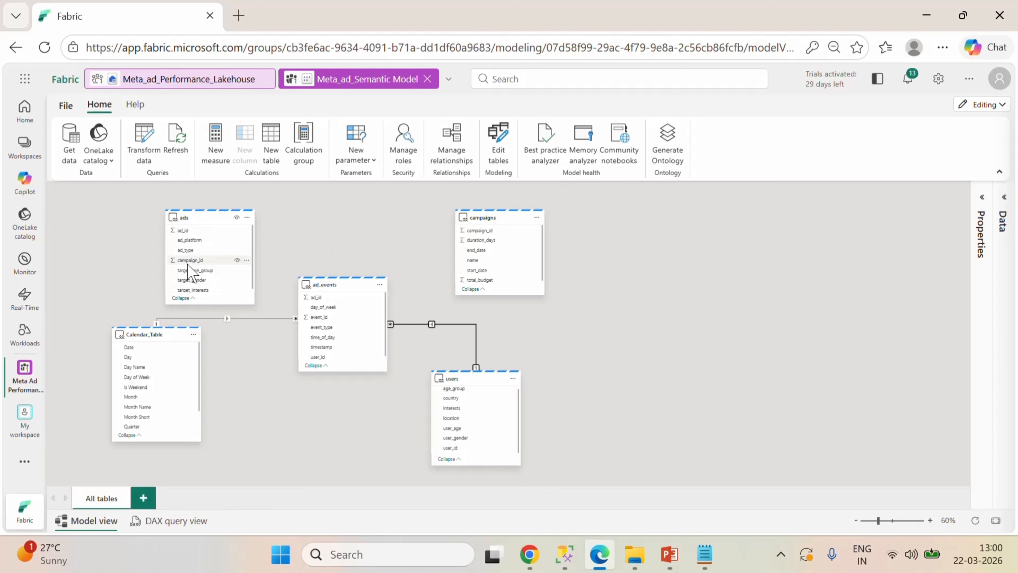
- Relate ads to campaigns on campaign_id and to ad_events on ad_id, saving each
{"action": "left_click_drag", "start_coordinate": [188, 265], "coordinate": [481, 241]}
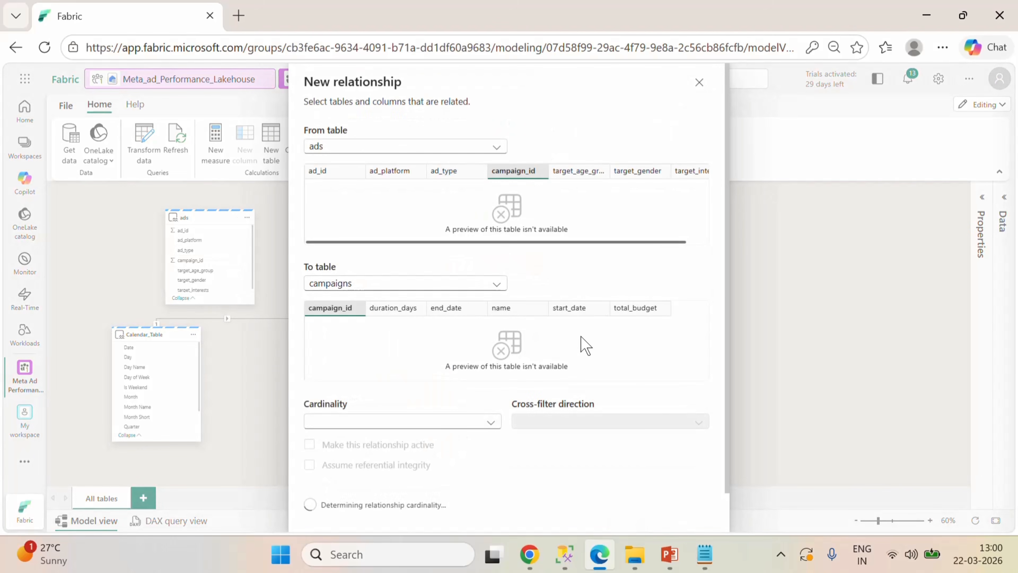
{"action": "scroll", "coordinate": [643, 416], "scroll_direction": "down", "scroll_amount": 1}
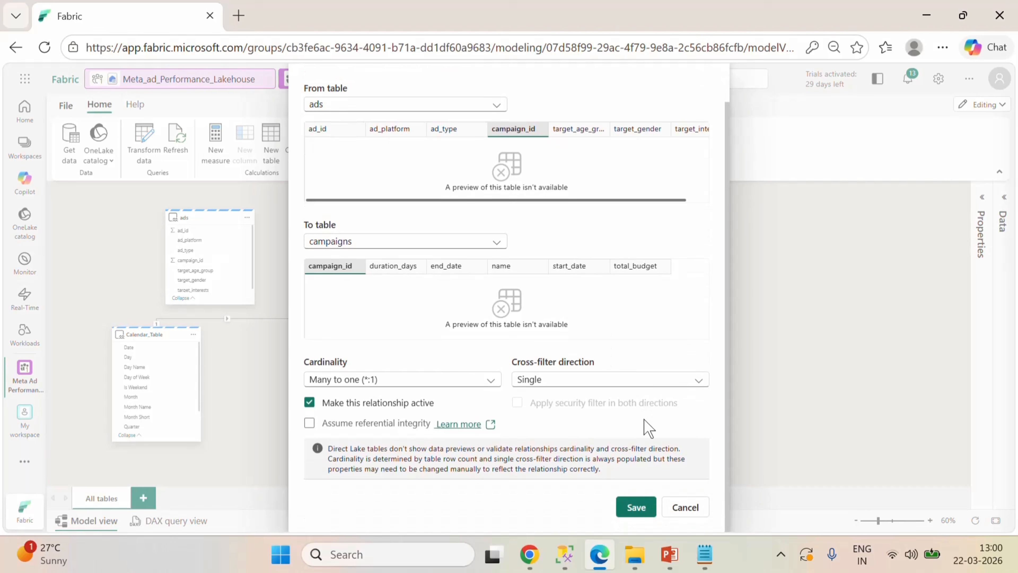
{"action": "left_click", "coordinate": [636, 506]}
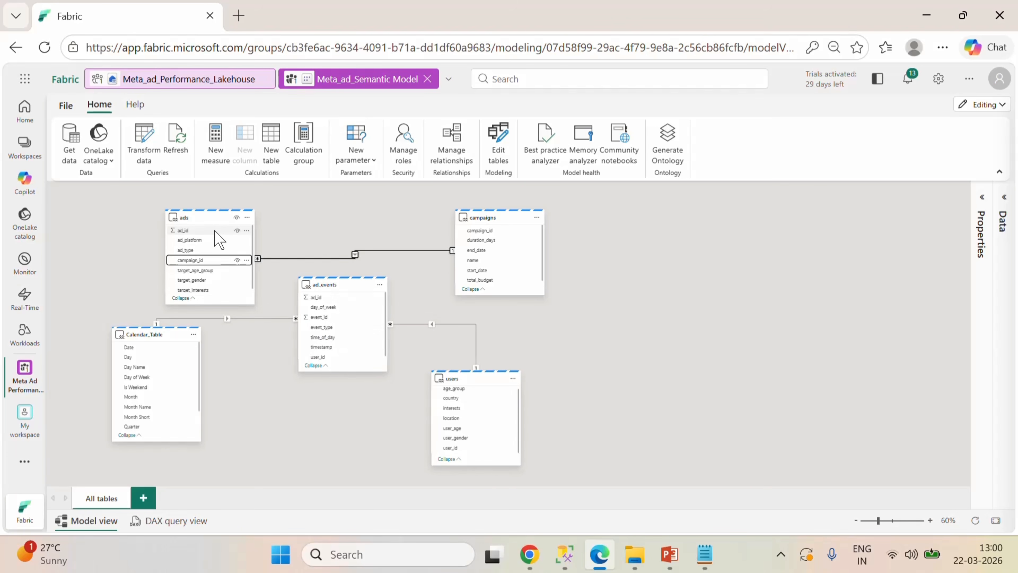
{"action": "left_click_drag", "start_coordinate": [215, 231], "coordinate": [325, 301]}
{"action": "scroll", "coordinate": [656, 425], "scroll_direction": "down", "scroll_amount": 1}
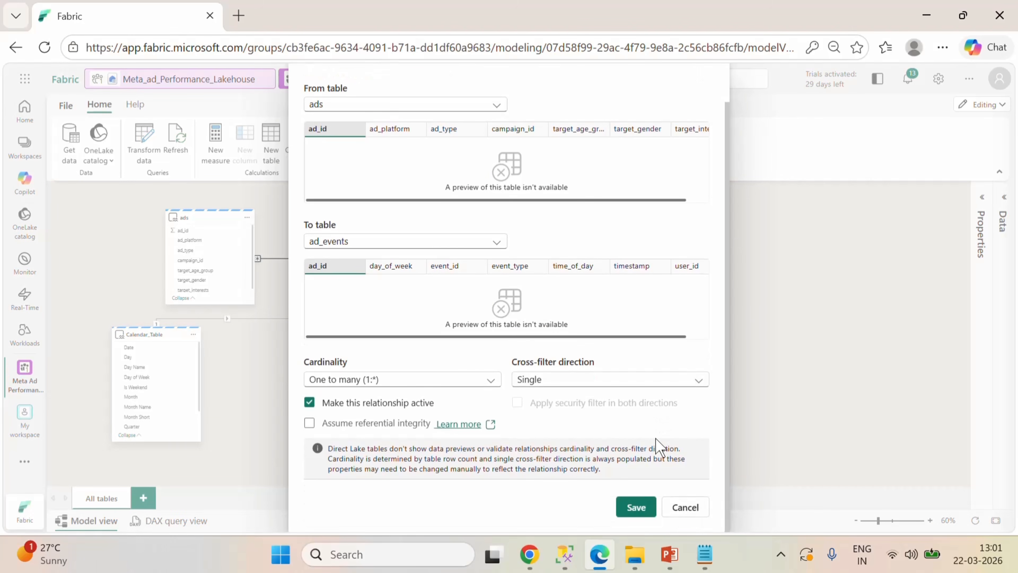
{"action": "left_click", "coordinate": [635, 507]}
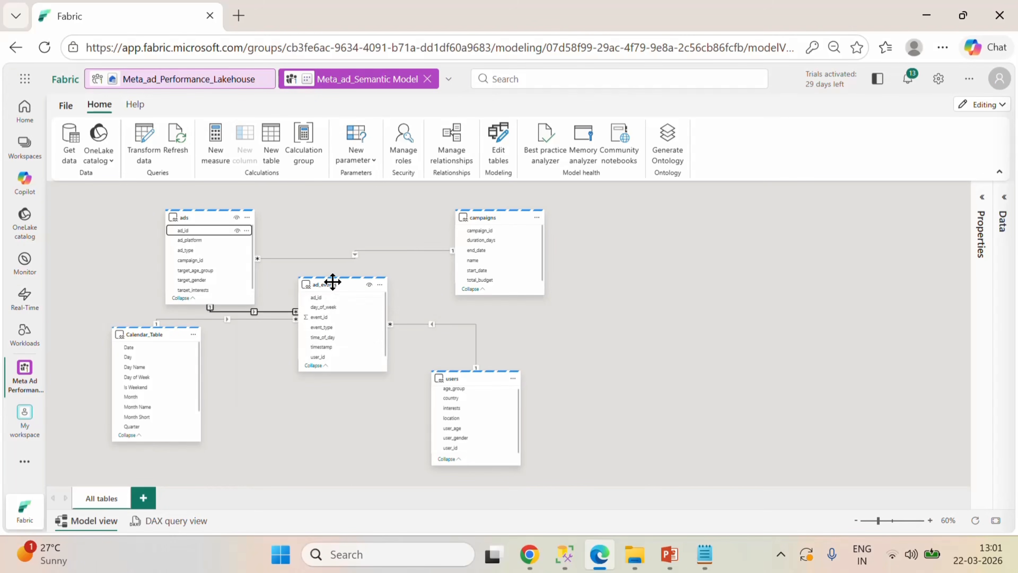
- Move the ad_events card lower and fine-tune the ads card position
{"action": "left_click_drag", "start_coordinate": [332, 282], "coordinate": [328, 344]}
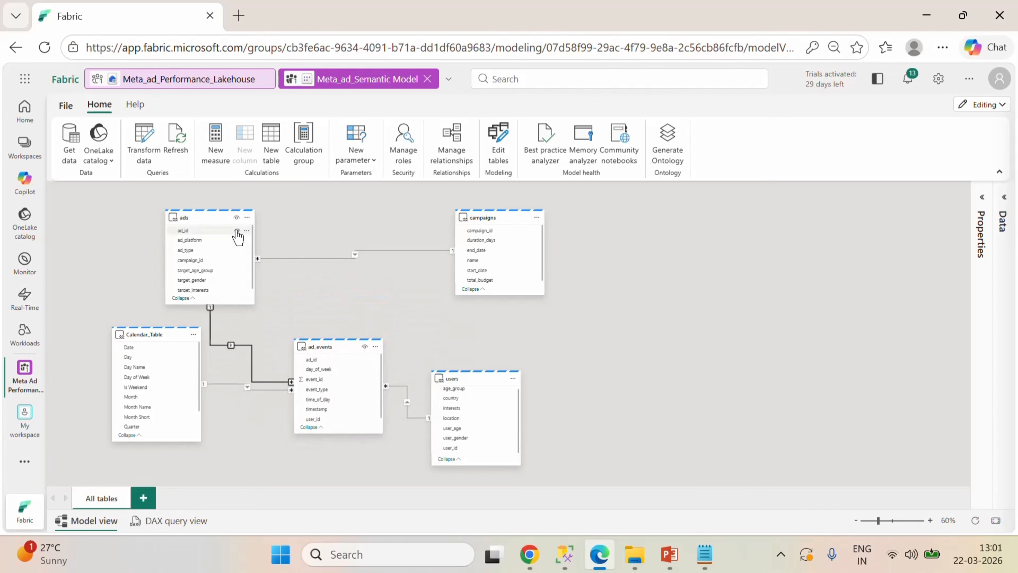
{"action": "left_click_drag", "start_coordinate": [211, 220], "coordinate": [264, 219]}
{"action": "left_click", "coordinate": [618, 310]}
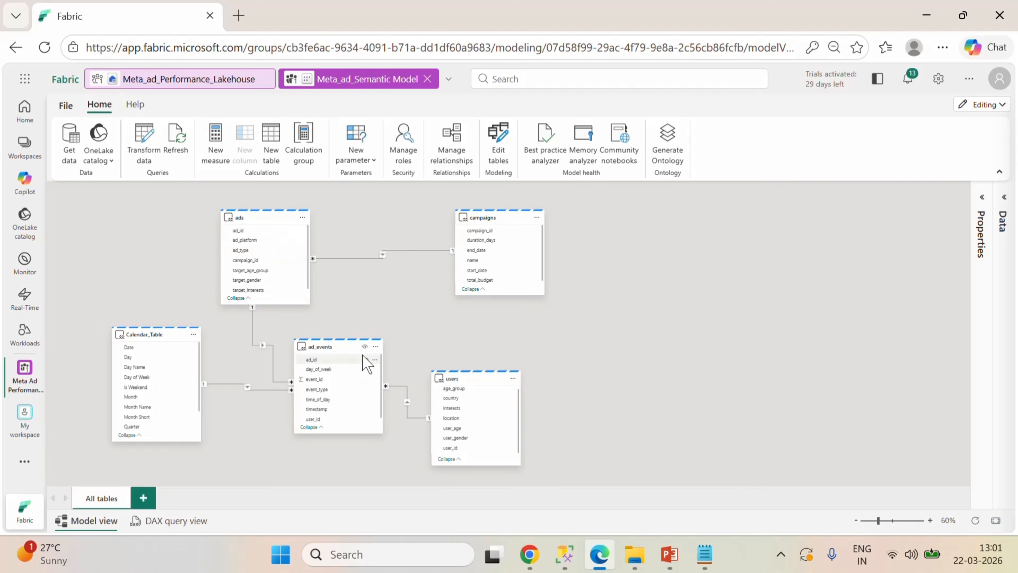
{"action": "left_click", "coordinate": [375, 346]}
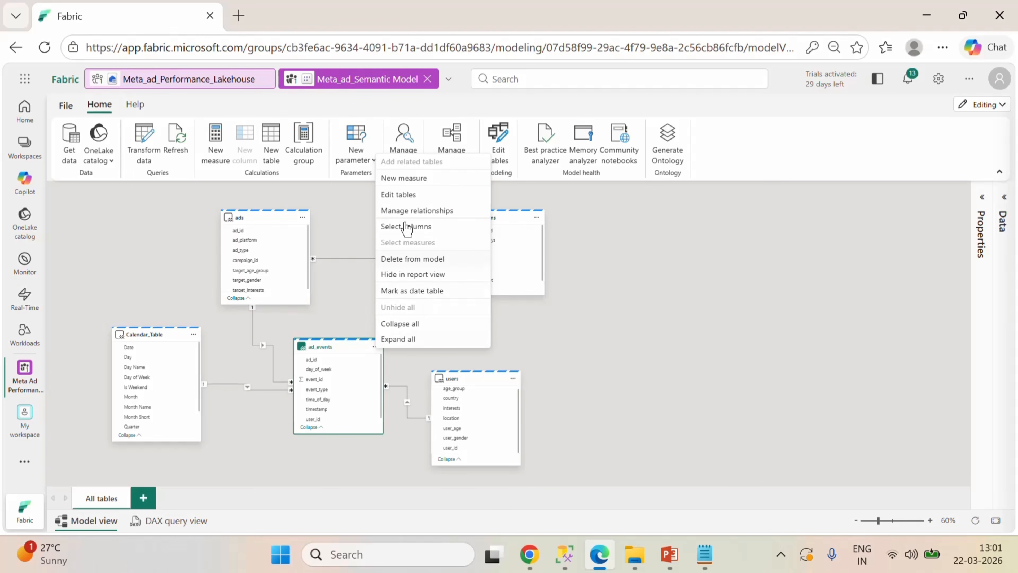
{"action": "left_click", "coordinate": [571, 308]}
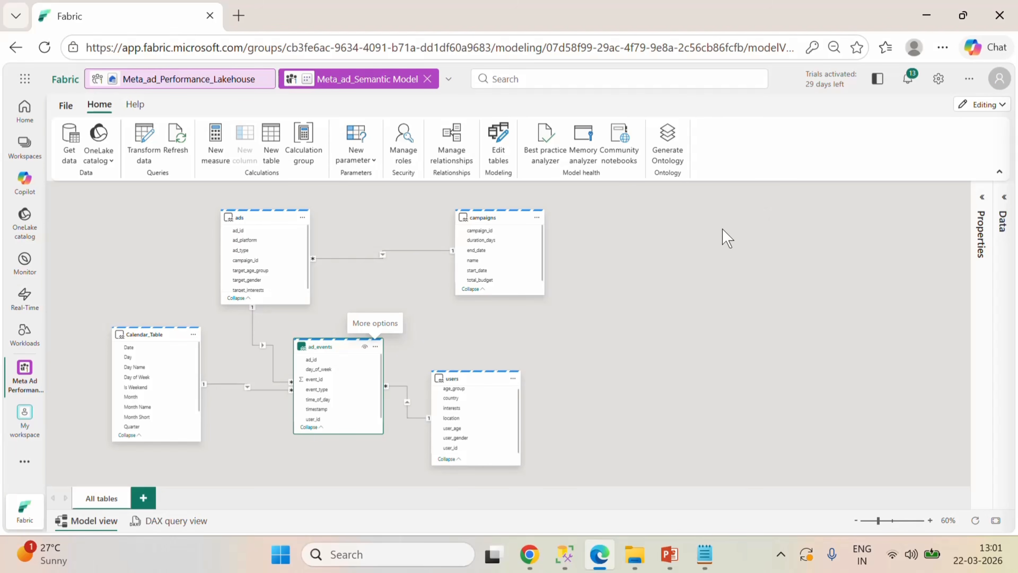
{"action": "left_click", "coordinate": [498, 155]}
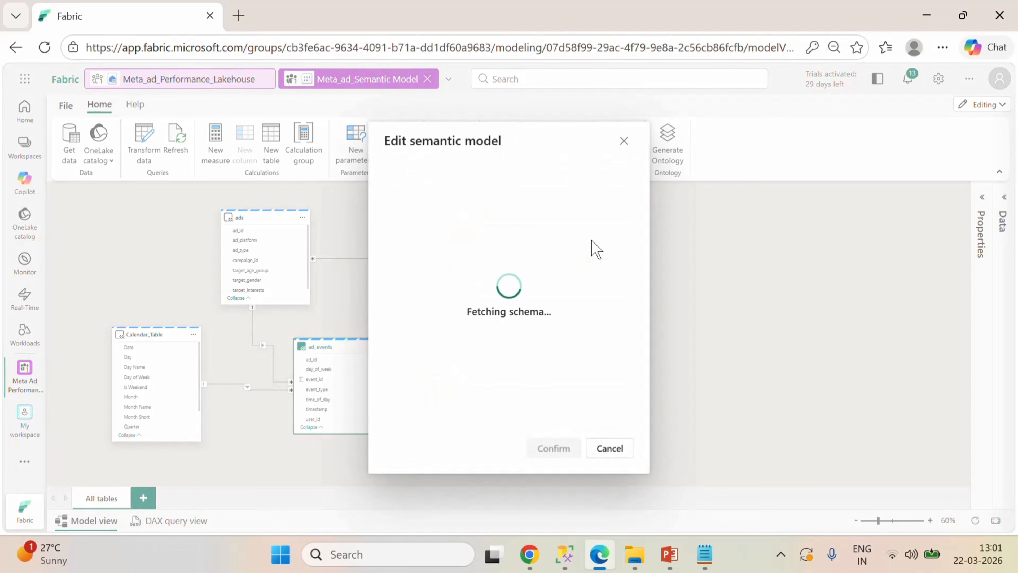
{"action": "scroll", "coordinate": [513, 396], "scroll_direction": "down", "scroll_amount": 1}
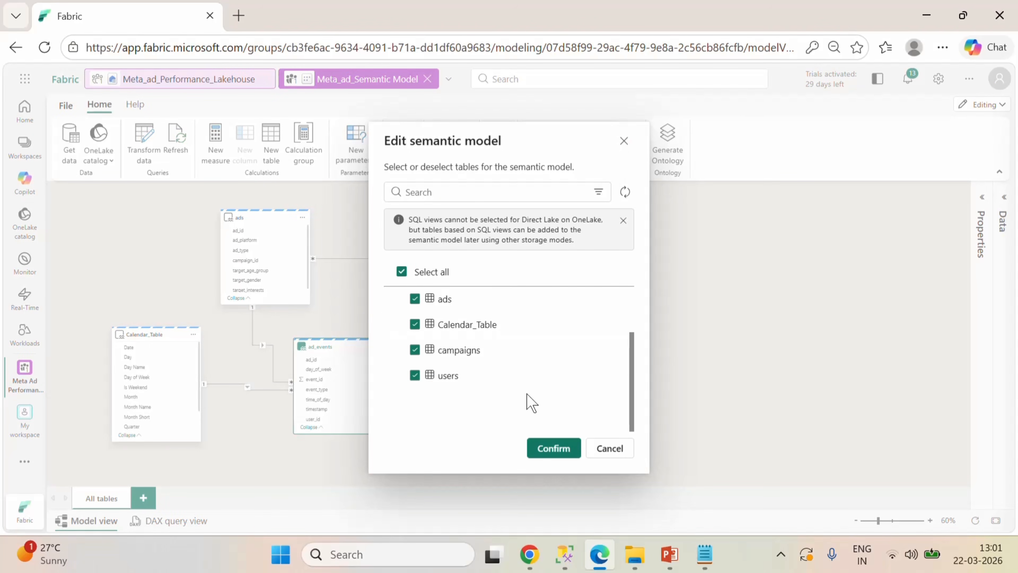
{"action": "left_click", "coordinate": [621, 452]}
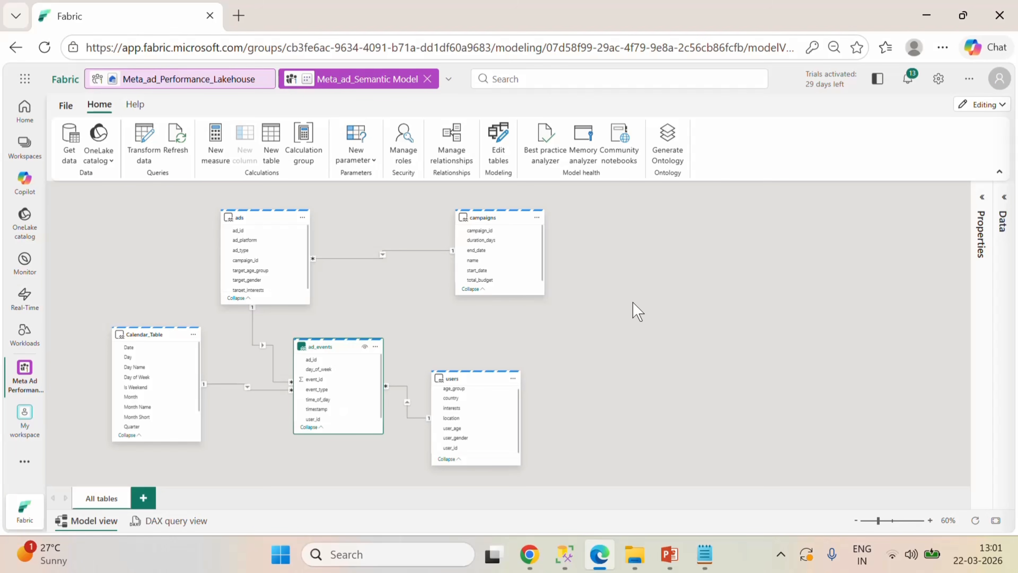
- Search Windows for 'power' and launch Power BI Desktop
{"action": "left_click", "coordinate": [446, 545]}
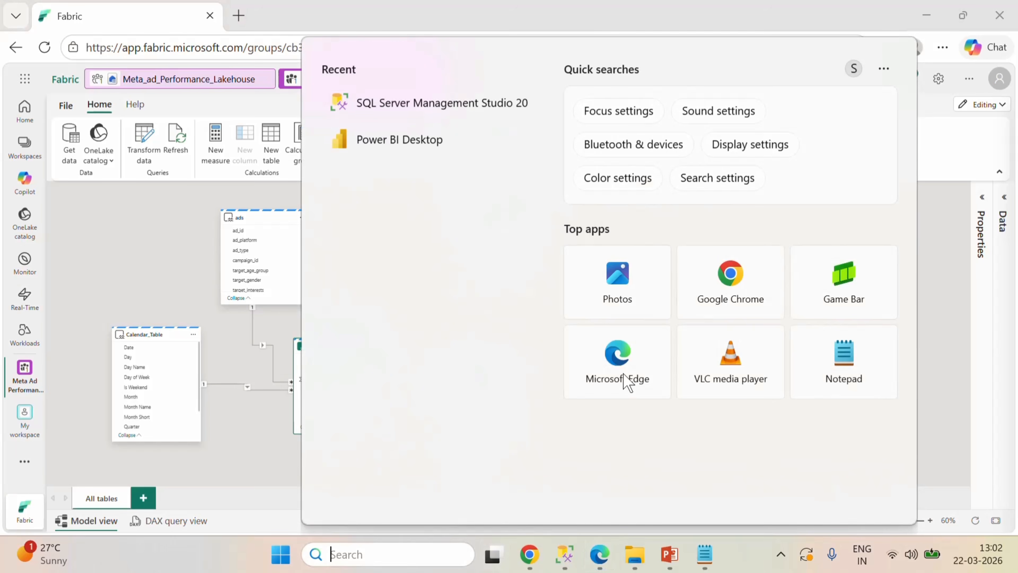
{"action": "type", "text": "power"}
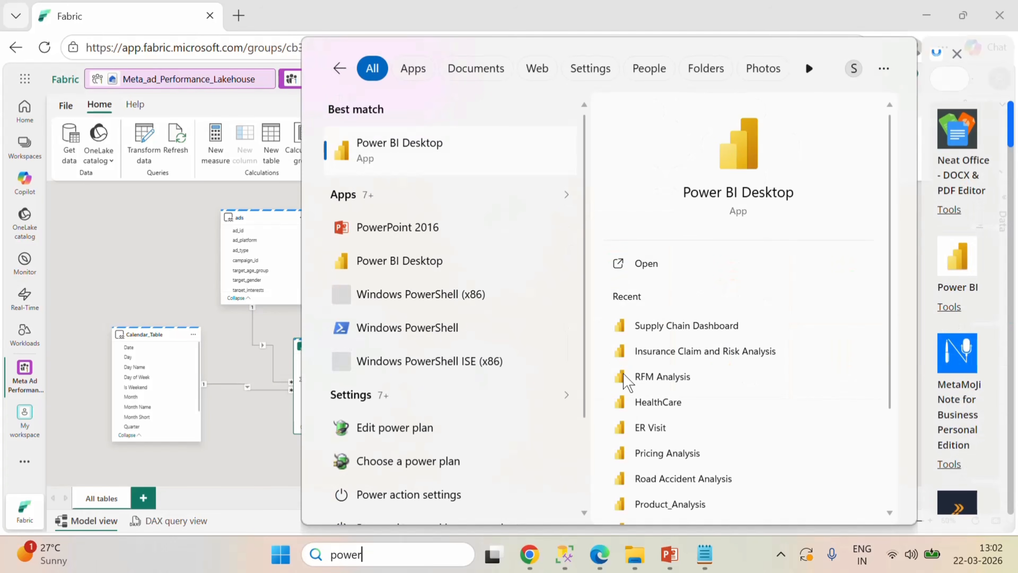
{"action": "left_click", "coordinate": [428, 152]}
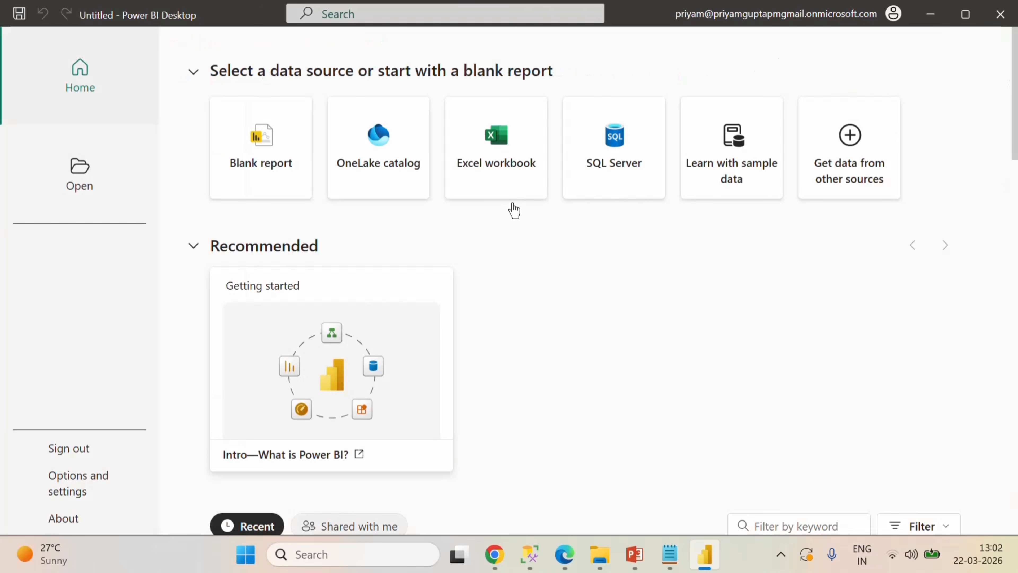
- Start a blank report and connect it live to Meta_ad_Semantic Model from the OneLake catalog
{"action": "left_click", "coordinate": [291, 164]}
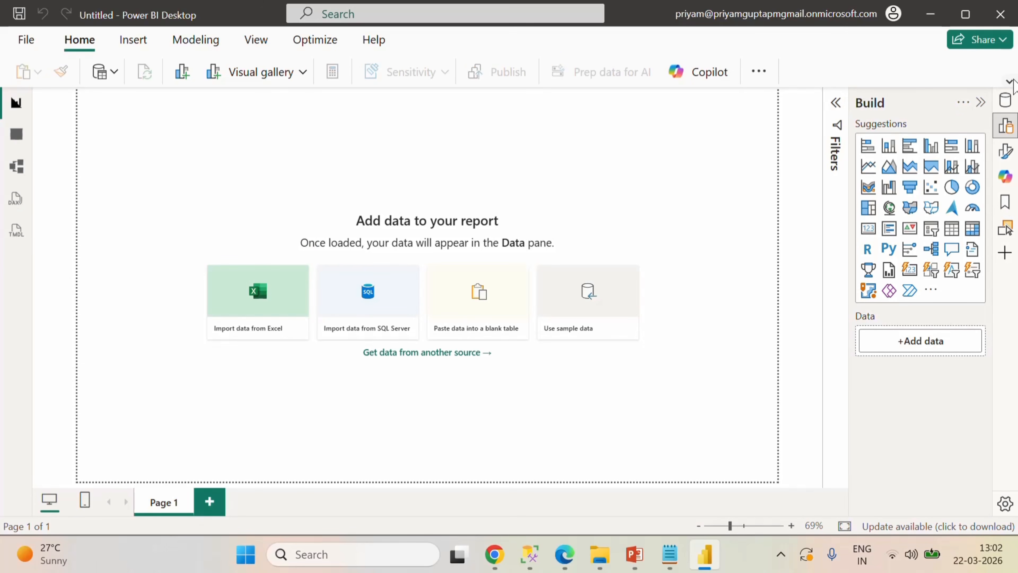
{"action": "left_click", "coordinate": [1009, 81]}
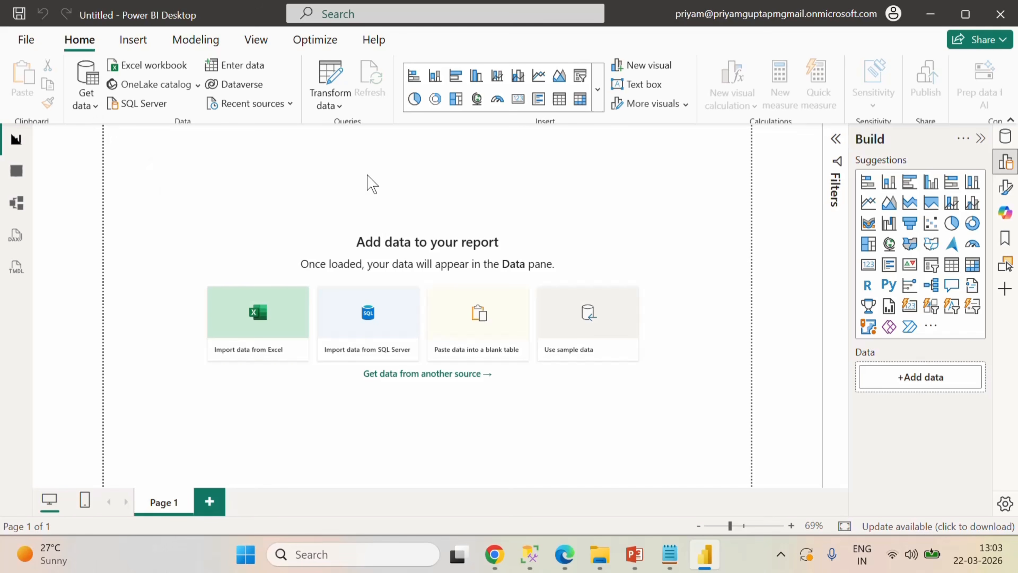
{"action": "left_click", "coordinate": [85, 99]}
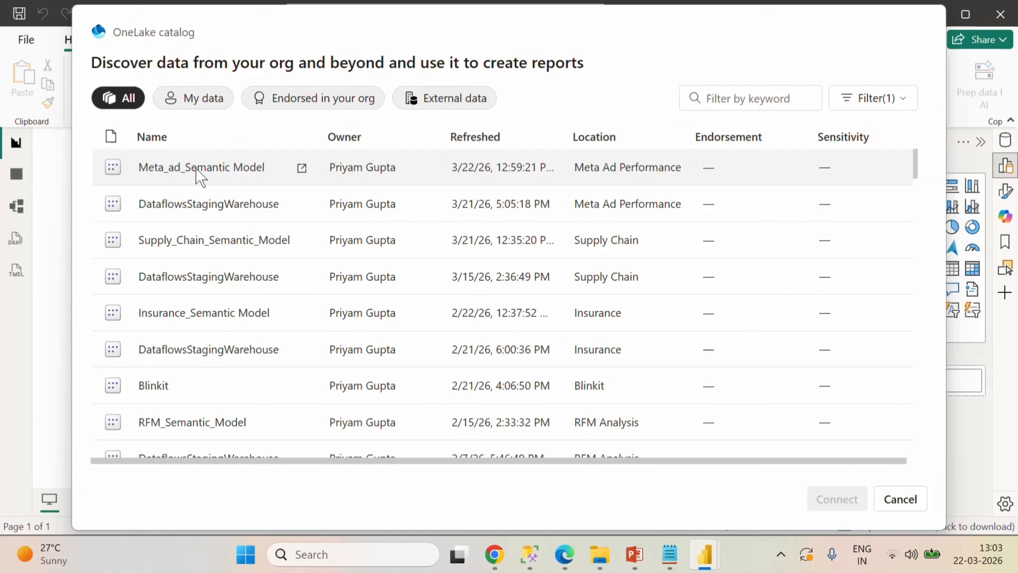
{"action": "left_click", "coordinate": [199, 176]}
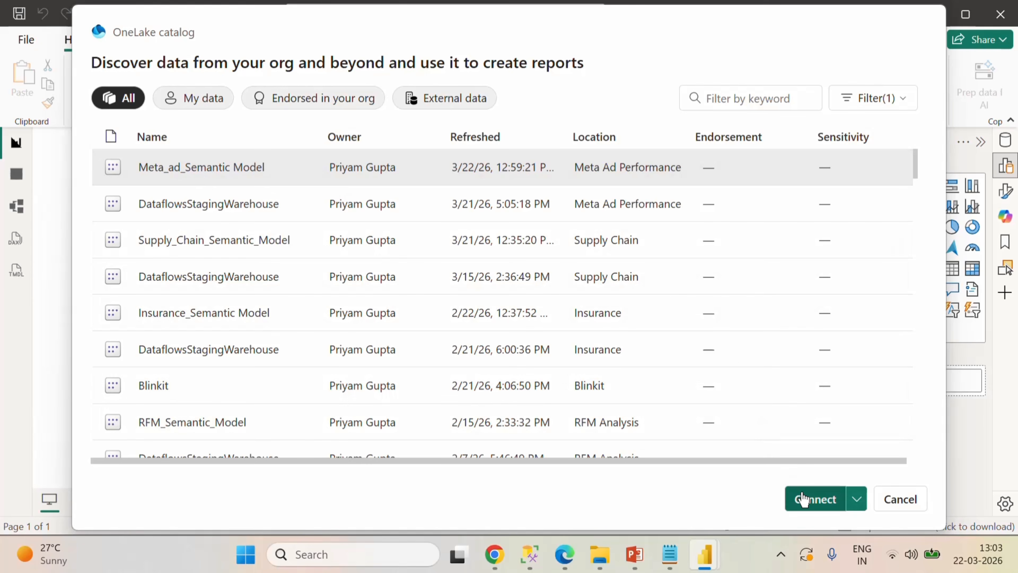
{"action": "left_click", "coordinate": [814, 498]}
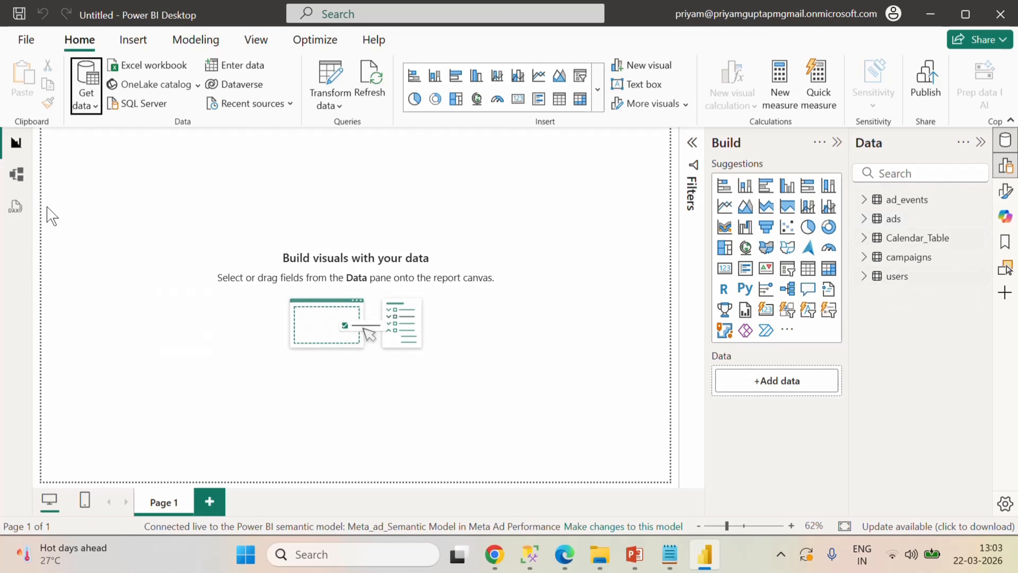
- In Model view, fit the diagram to page and move campaigns to top centre, ad_events to middle
{"action": "left_click", "coordinate": [16, 174]}
{"action": "scroll", "coordinate": [545, 287], "scroll_direction": "down", "scroll_amount": 6}
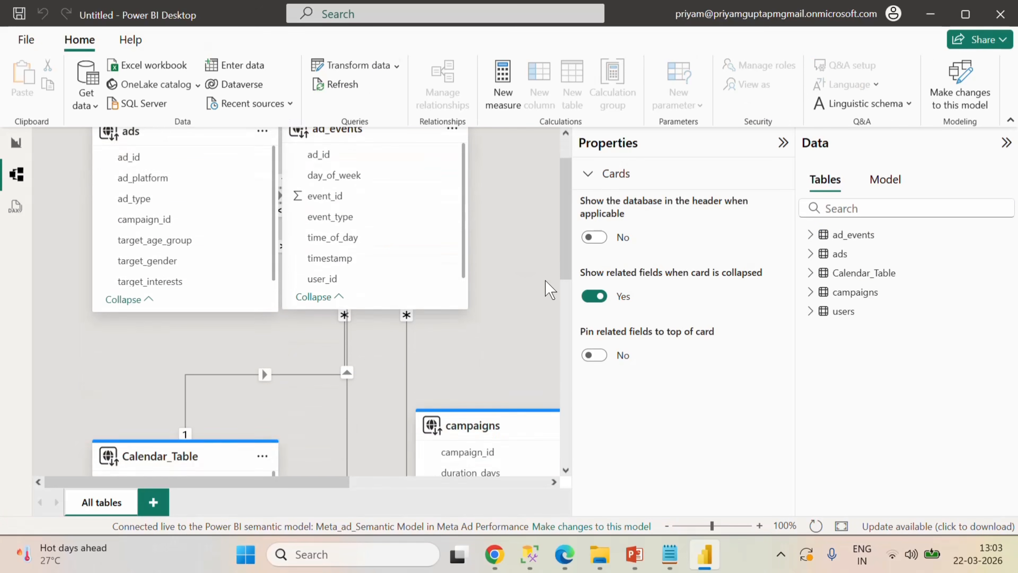
{"action": "scroll", "coordinate": [548, 289], "scroll_direction": "up", "scroll_amount": 4}
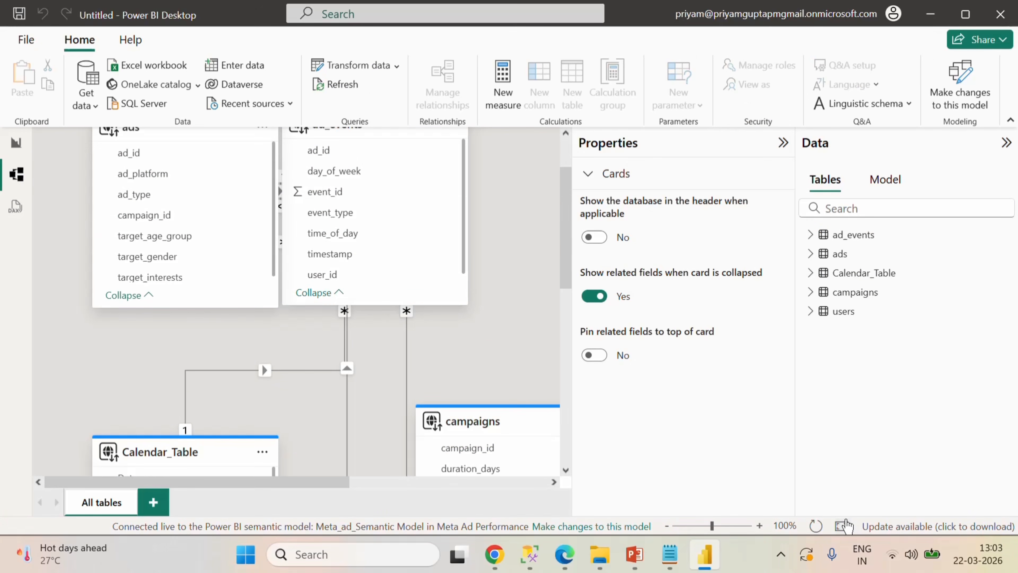
{"action": "left_click", "coordinate": [840, 527]}
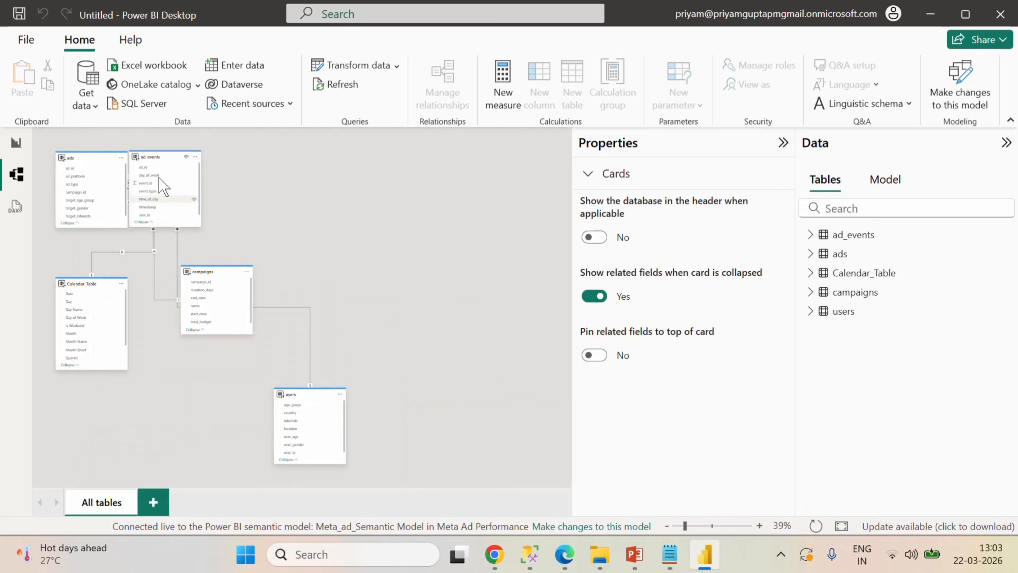
{"action": "left_click_drag", "start_coordinate": [159, 155], "coordinate": [342, 186]}
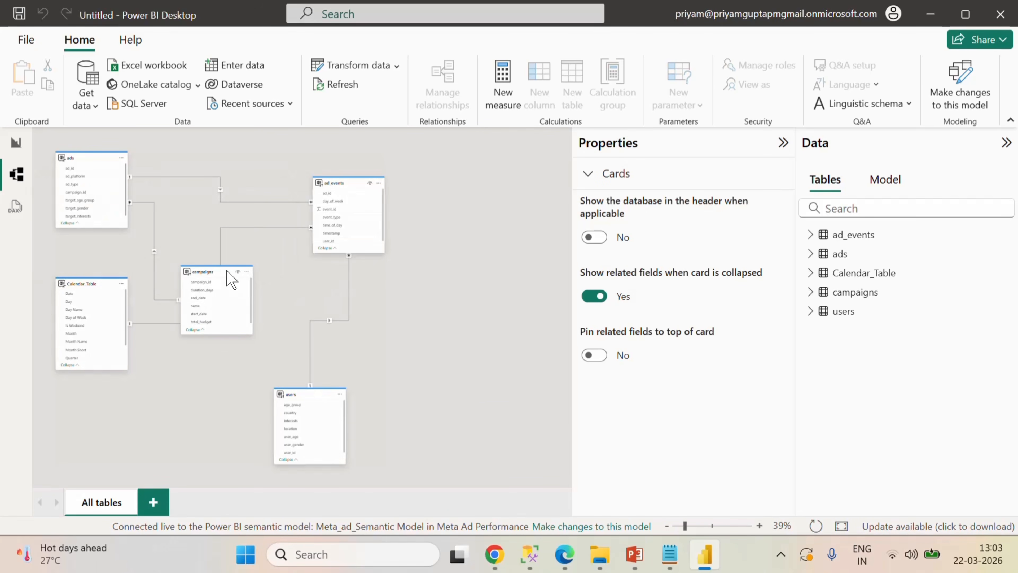
{"action": "mouse_move", "coordinate": [225, 278]}
{"action": "left_click_drag", "start_coordinate": [224, 278], "coordinate": [264, 143]}
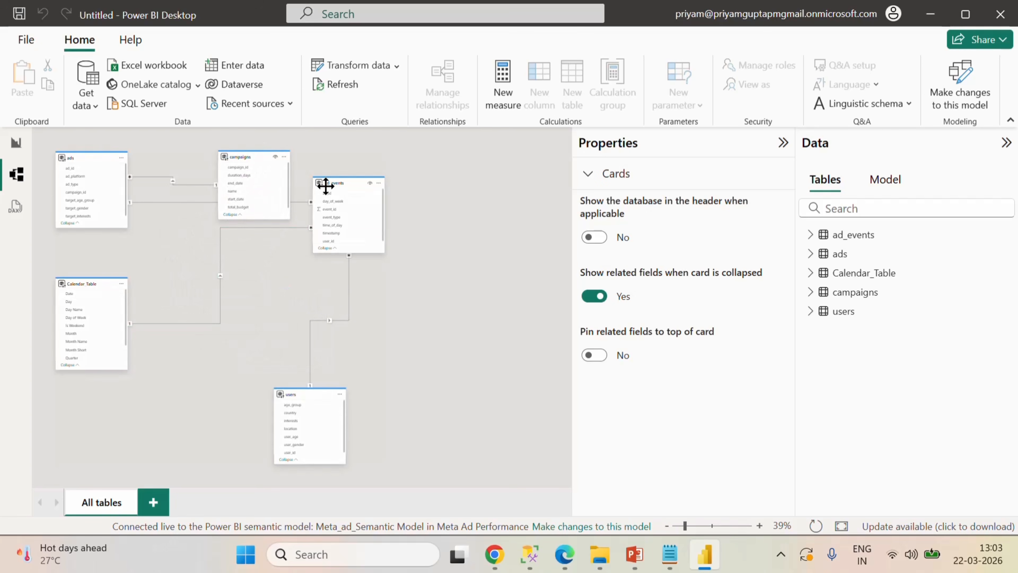
{"action": "left_click_drag", "start_coordinate": [325, 187], "coordinate": [186, 270]}
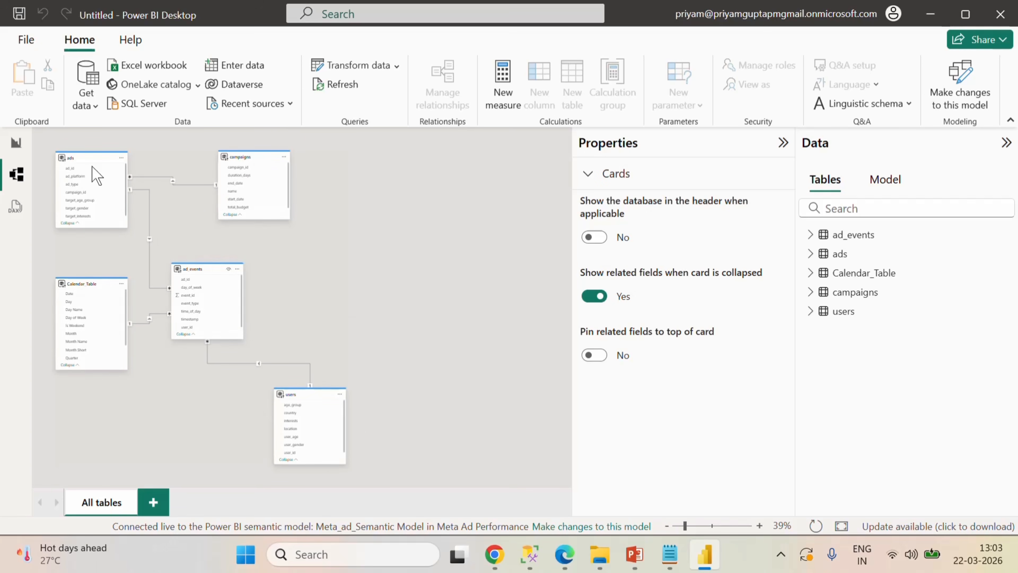
- Back in Report view, set the page canvas size type to Custom
{"action": "left_click", "coordinate": [16, 142]}
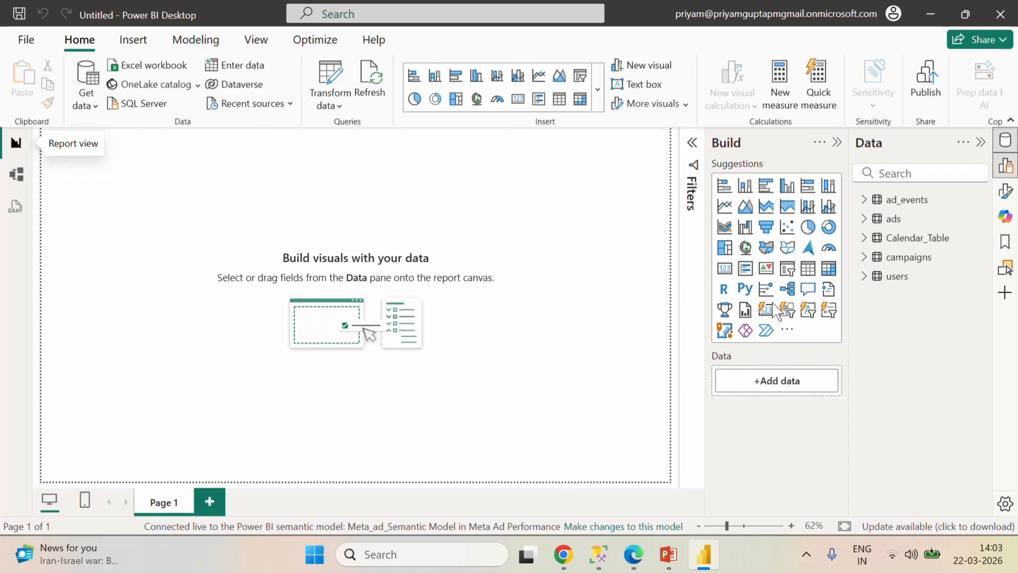
{"action": "left_click", "coordinate": [1006, 192]}
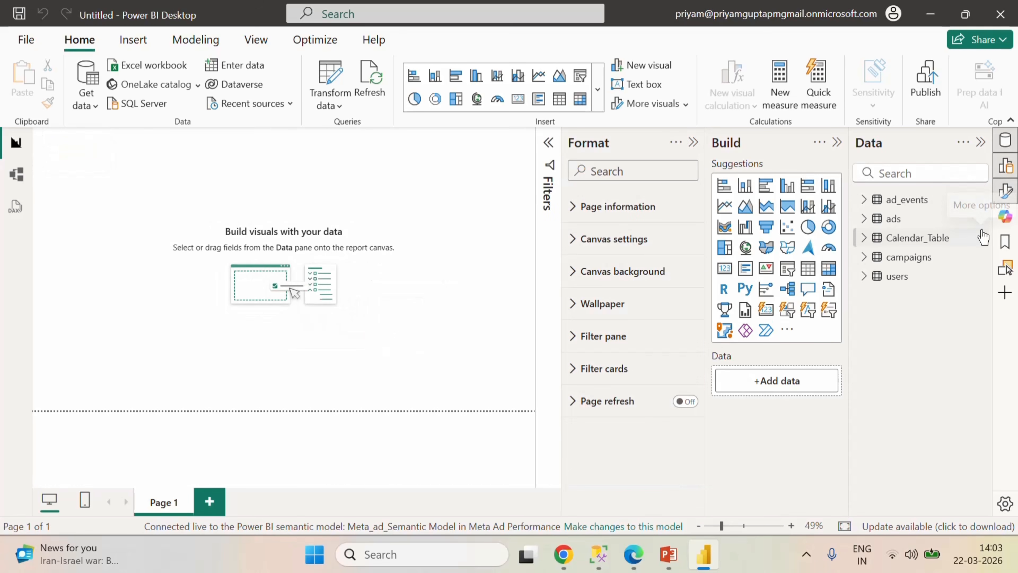
{"action": "left_click", "coordinate": [573, 240]}
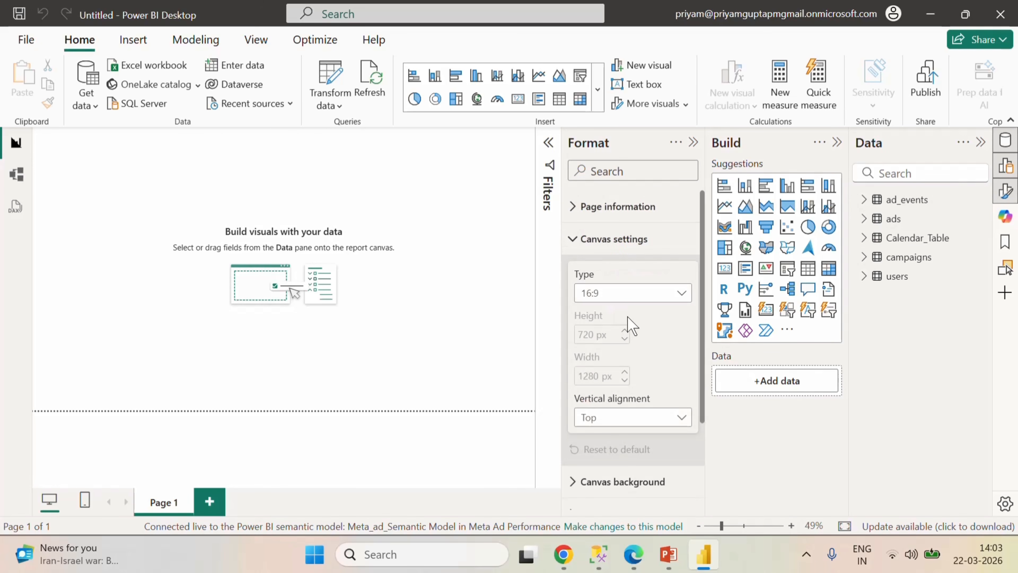
{"action": "left_click", "coordinate": [635, 294]}
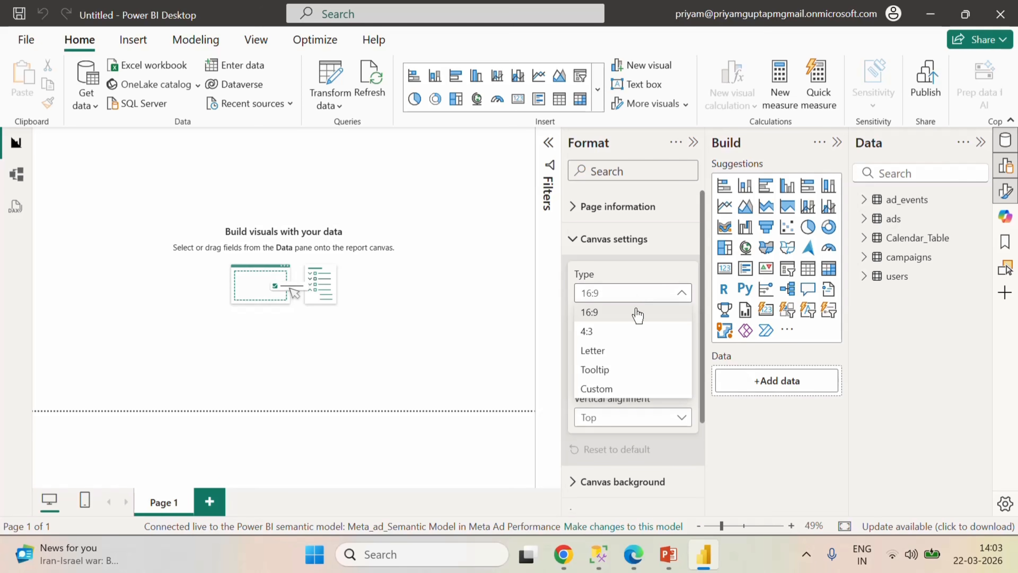
{"action": "left_click", "coordinate": [603, 395]}
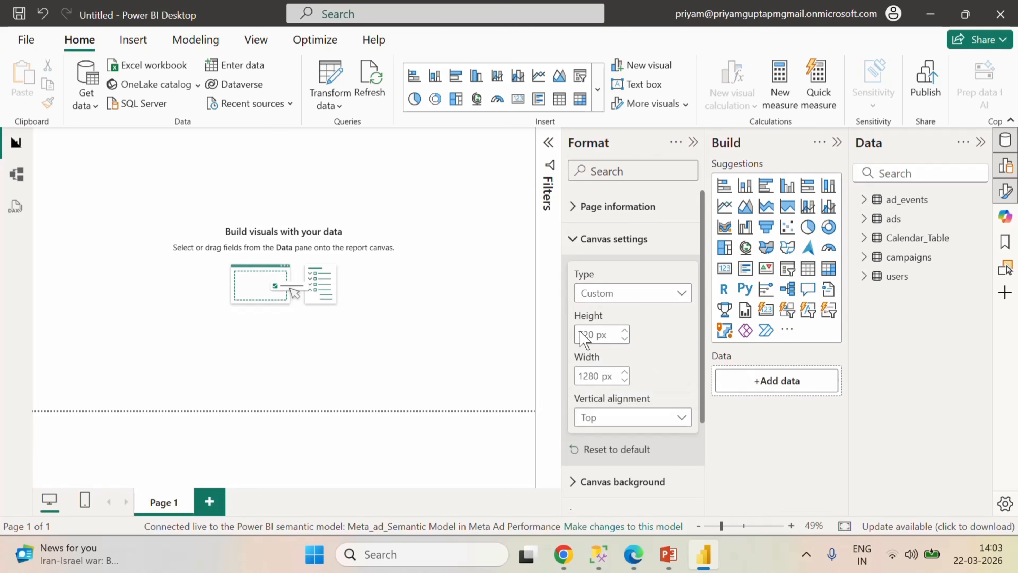
- Set the custom page height to 900 px and width to 1570 px
{"action": "double_click", "coordinate": [590, 334]}
{"action": "type", "text": "900"}
{"action": "key", "text": "Return"}
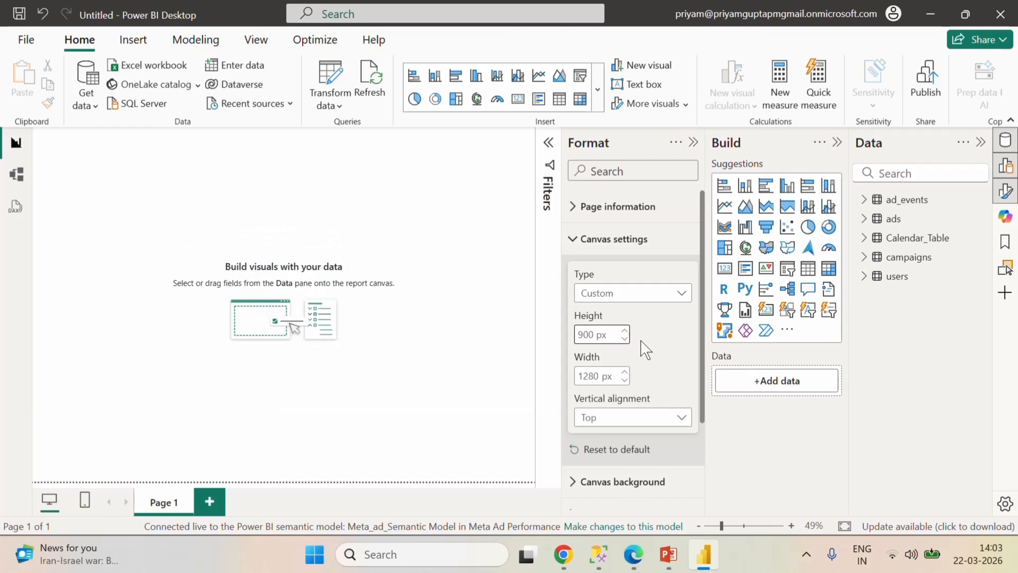
{"action": "double_click", "coordinate": [588, 376]}
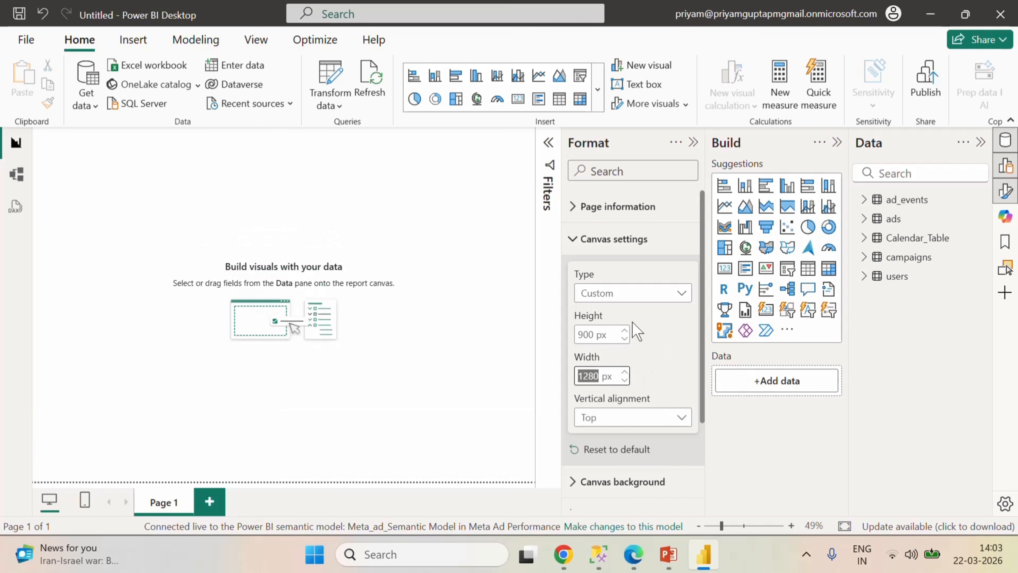
{"action": "type", "text": "17"}
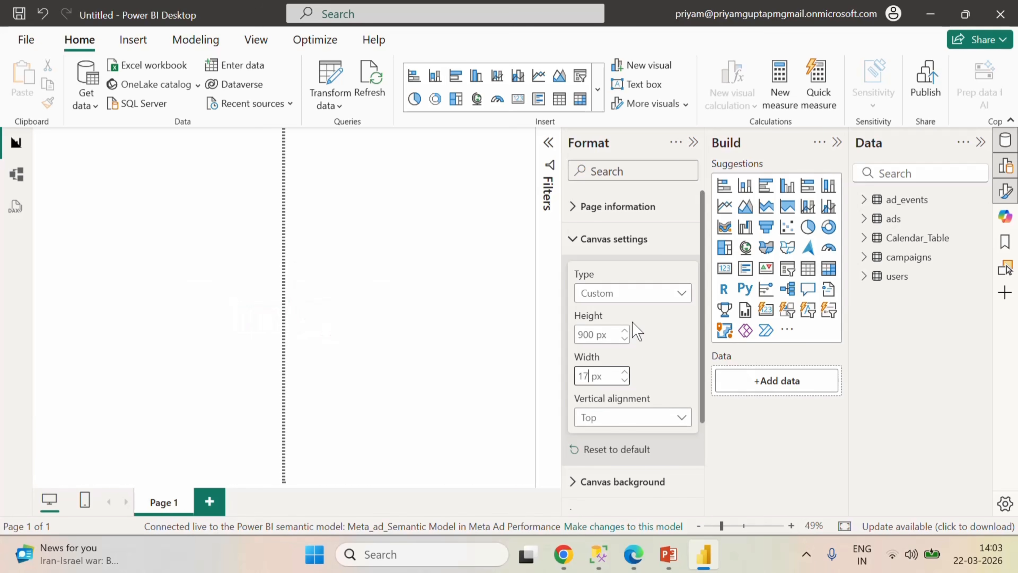
{"action": "key", "text": "BackSpace"}
{"action": "type", "text": "570"}
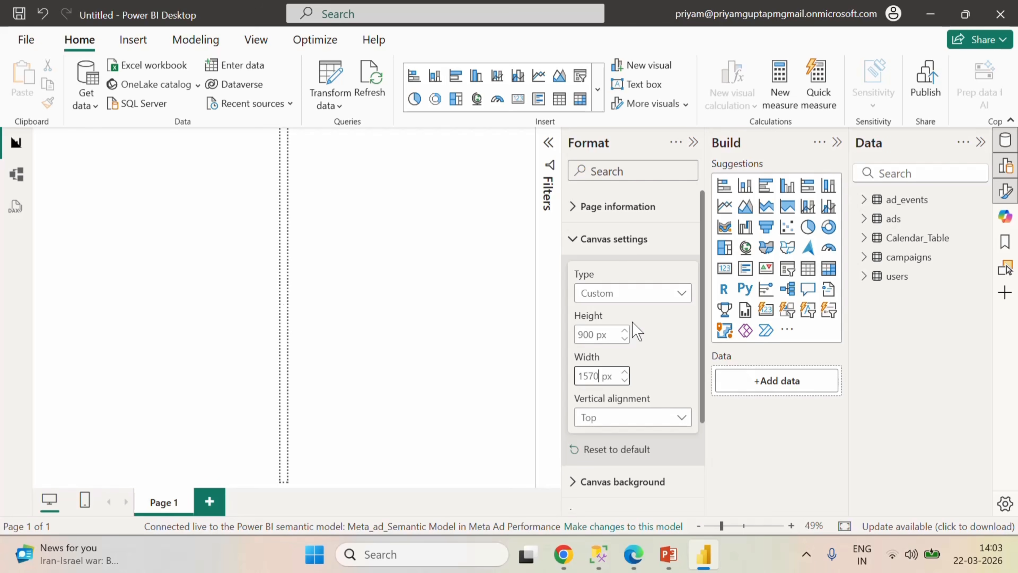
{"action": "key", "text": "Return"}
{"action": "left_click", "coordinate": [653, 343]}
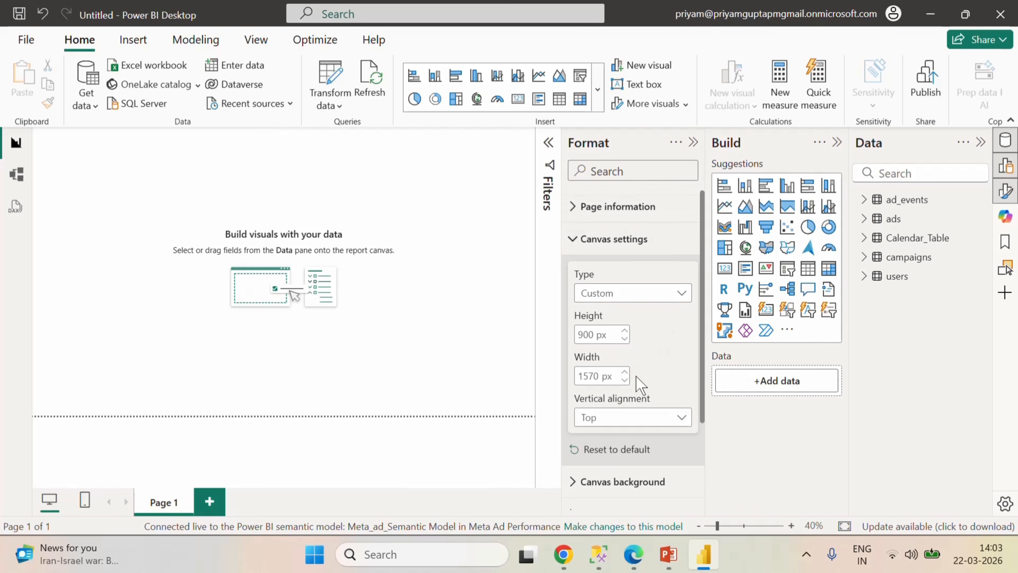
{"action": "scroll", "coordinate": [641, 385], "scroll_direction": "down", "scroll_amount": 3}
{"action": "left_click", "coordinate": [579, 367]}
{"action": "scroll", "coordinate": [633, 395], "scroll_direction": "down", "scroll_amount": 2}
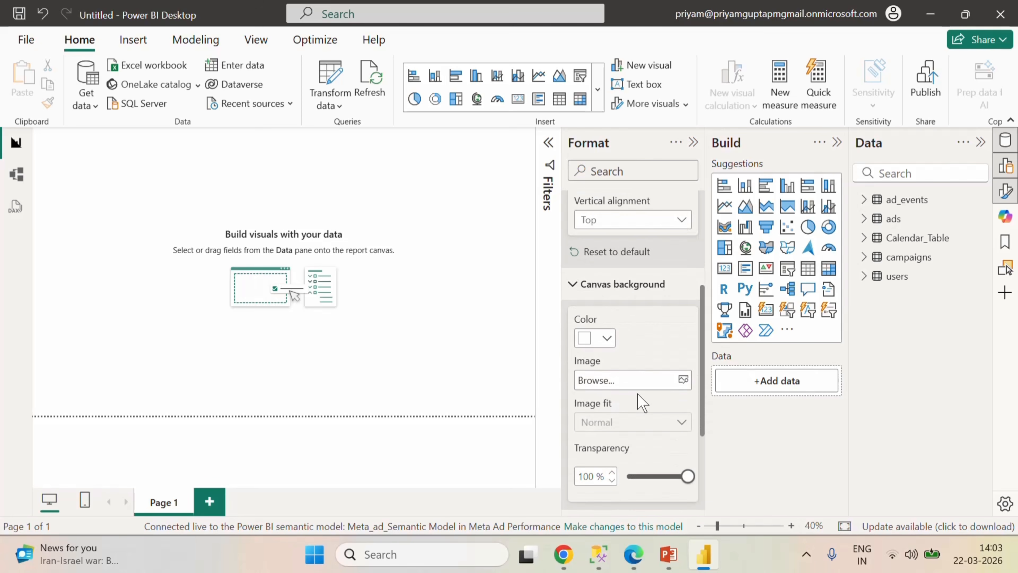
- Make the canvas background colour #A0D1FF at 80% transparency
{"action": "left_click", "coordinate": [605, 341]}
{"action": "left_click", "coordinate": [617, 301]}
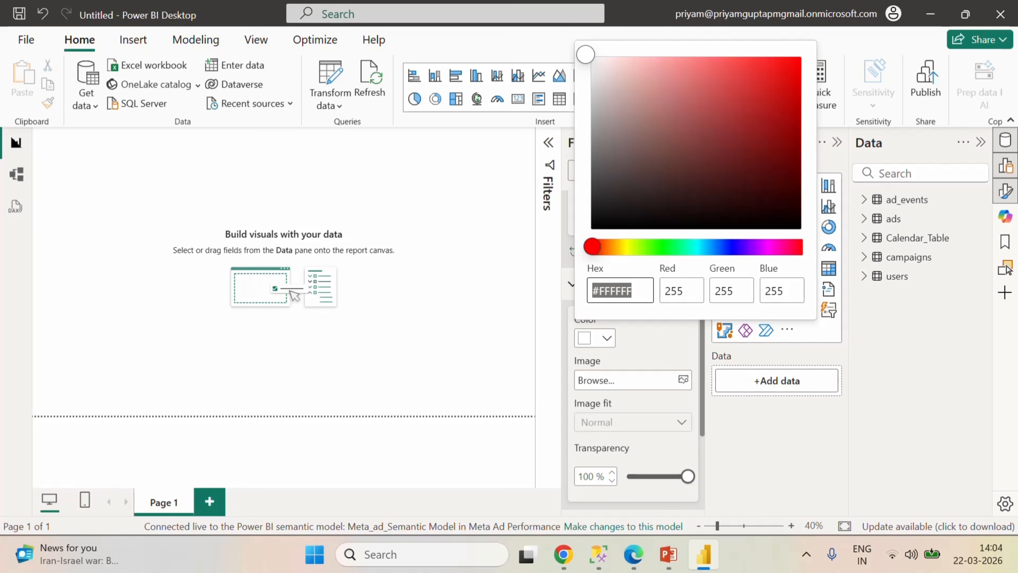
{"action": "type", "text": "a0d1"}
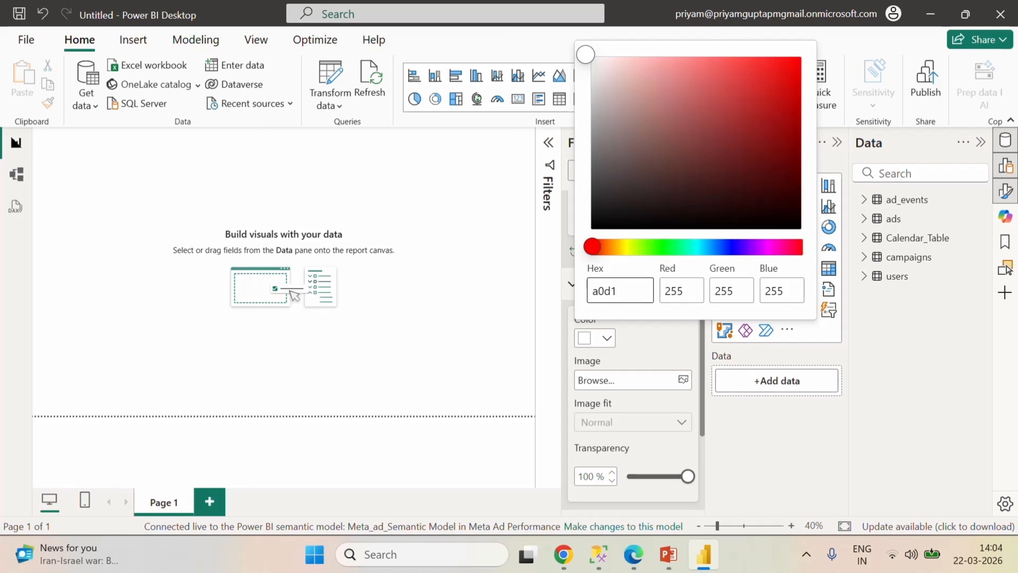
{"action": "type", "text": "ff"}
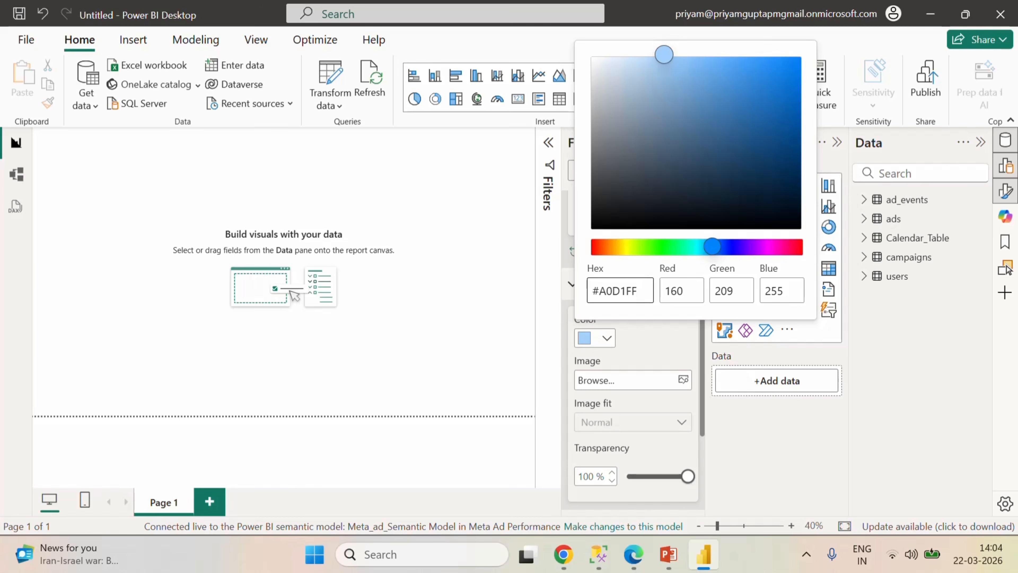
{"action": "left_click", "coordinate": [648, 350]}
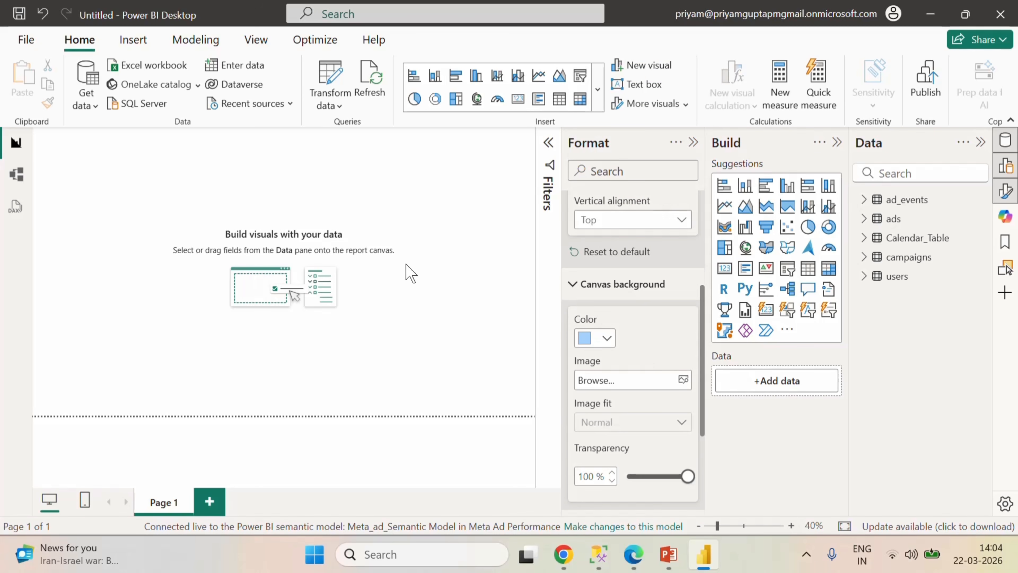
{"action": "scroll", "coordinate": [651, 404], "scroll_direction": "down", "scroll_amount": 1}
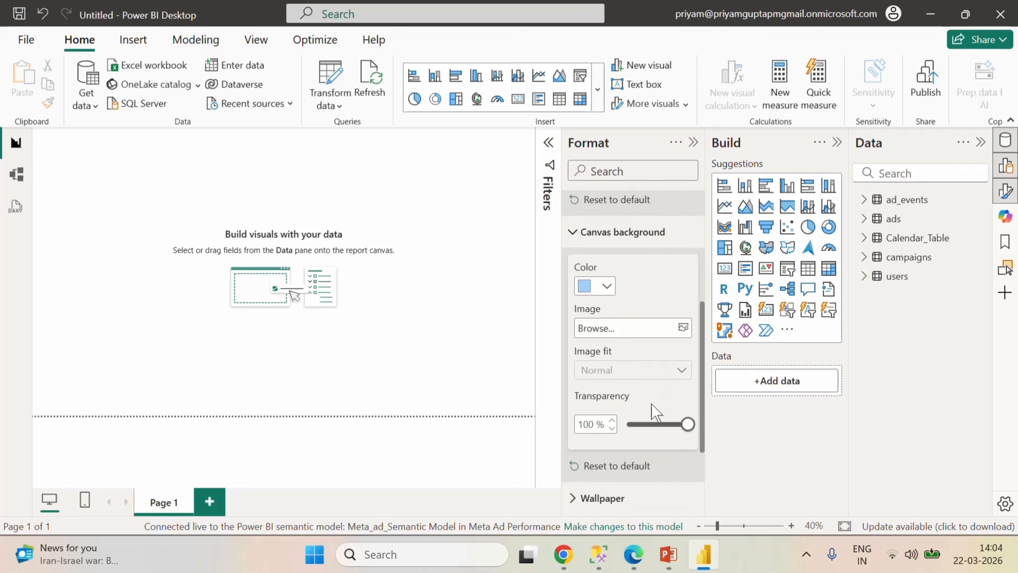
{"action": "scroll", "coordinate": [651, 404], "scroll_direction": "down", "scroll_amount": 2}
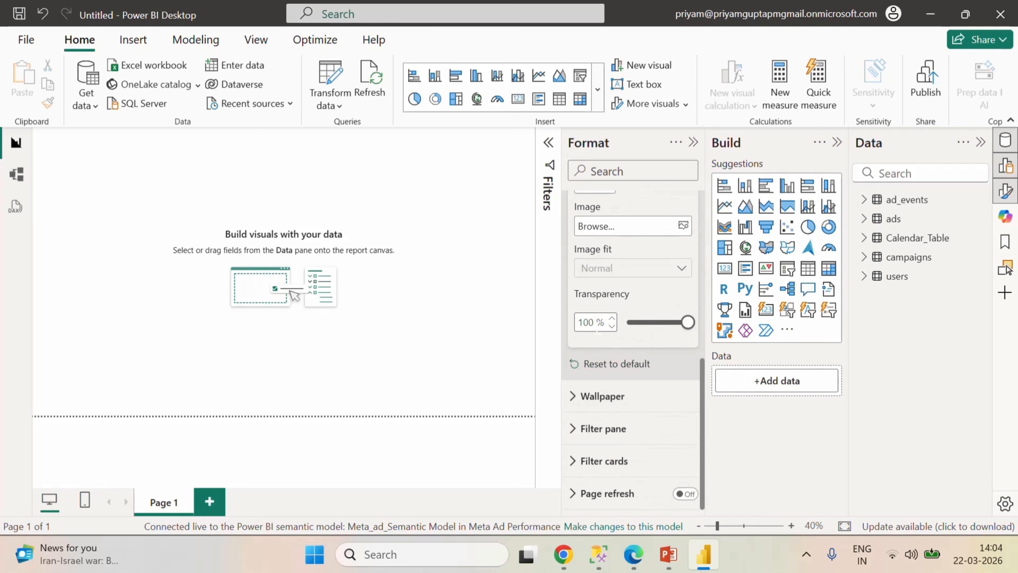
{"action": "left_click", "coordinate": [587, 322]}
{"action": "type", "text": "80"}
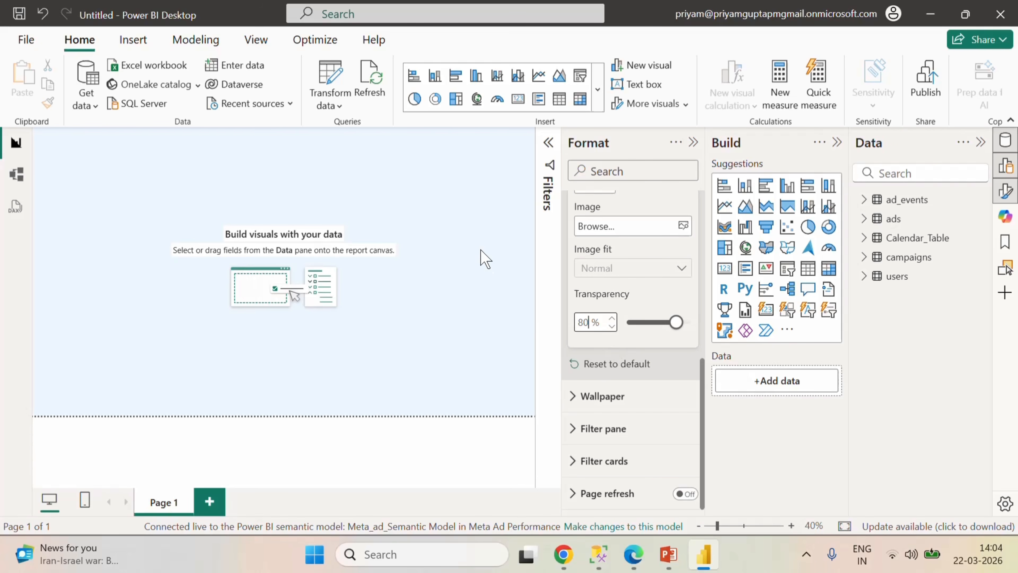
{"action": "left_click", "coordinate": [485, 259]}
{"action": "left_click", "coordinate": [695, 141]}
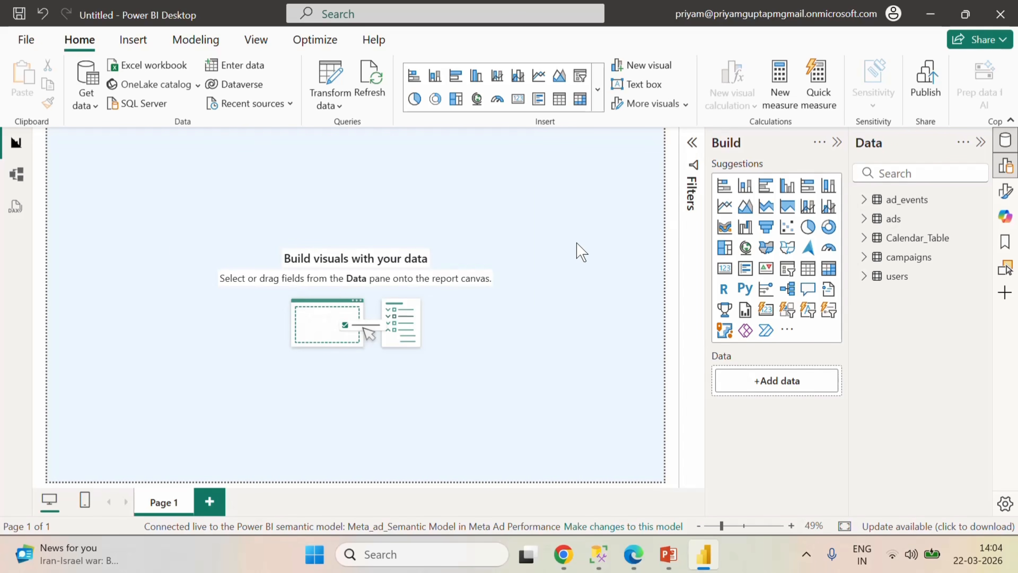
- Insert a wide, short text box and collapse the Filters and Format panes
{"action": "left_click", "coordinate": [648, 92]}
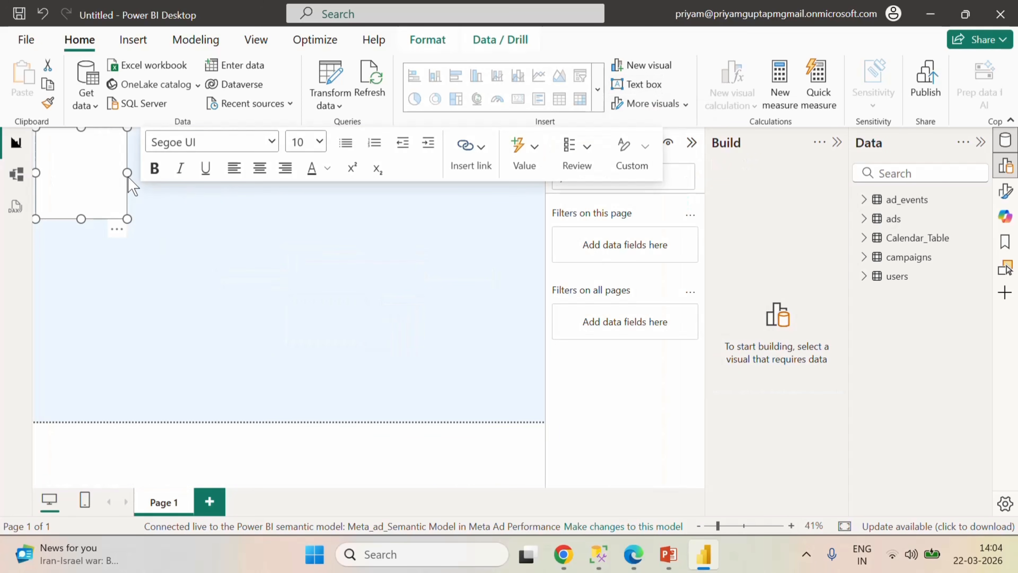
{"action": "left_click_drag", "start_coordinate": [127, 174], "coordinate": [300, 173]}
{"action": "left_click_drag", "start_coordinate": [168, 219], "coordinate": [167, 169]}
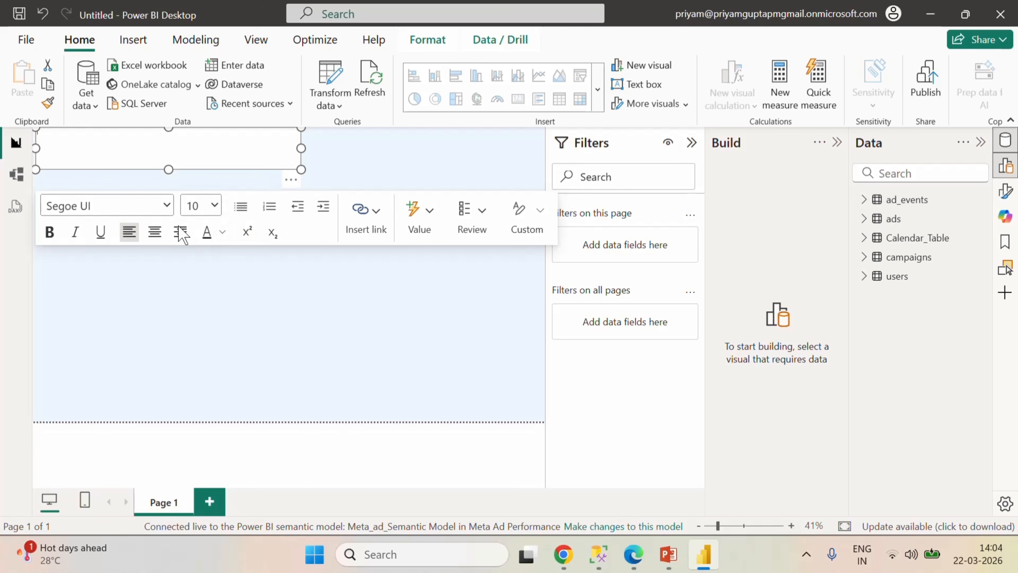
{"action": "left_click", "coordinate": [87, 154]}
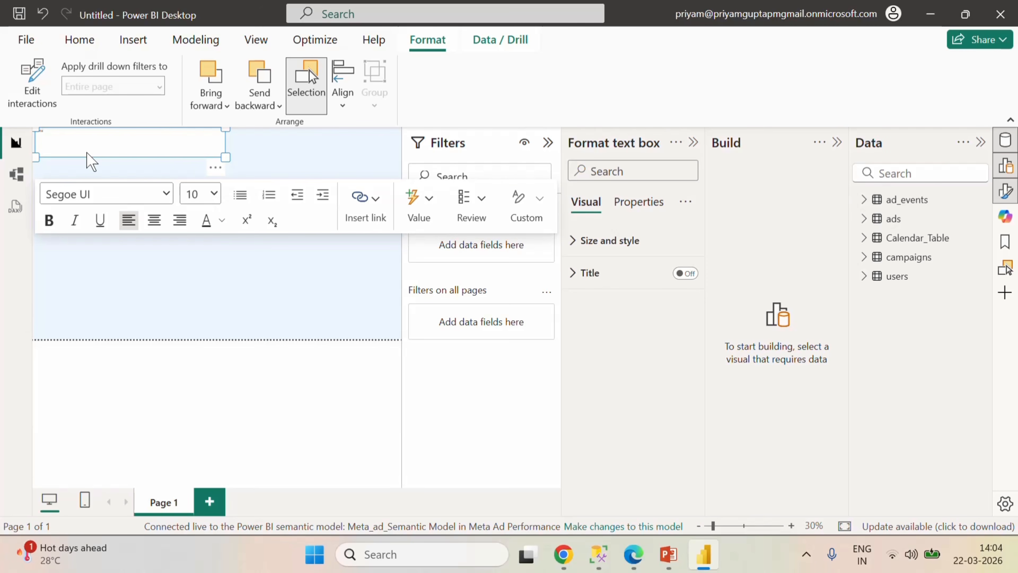
{"action": "left_click", "coordinate": [258, 157]}
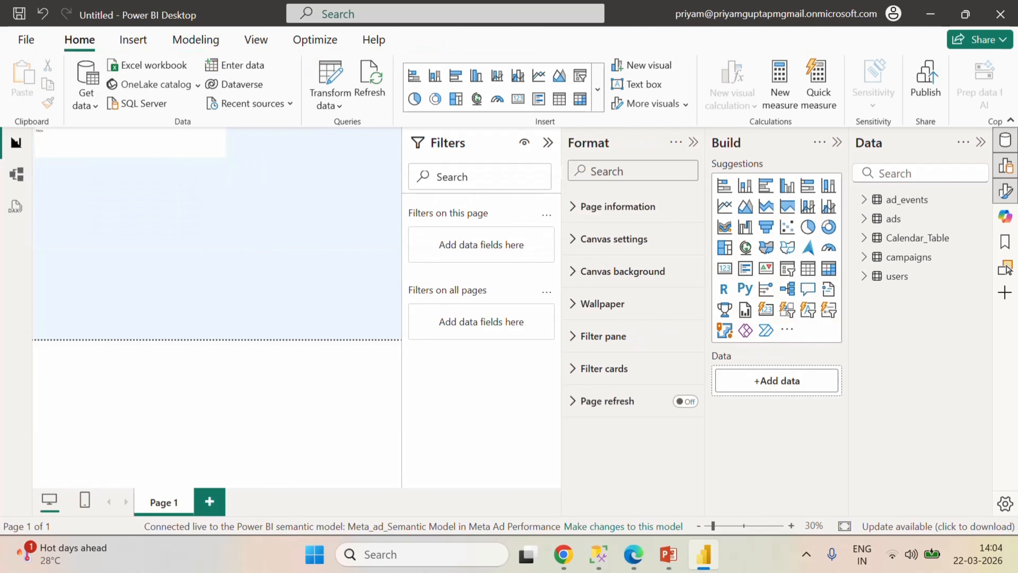
{"action": "left_click", "coordinate": [548, 142]}
{"action": "left_click", "coordinate": [692, 143]}
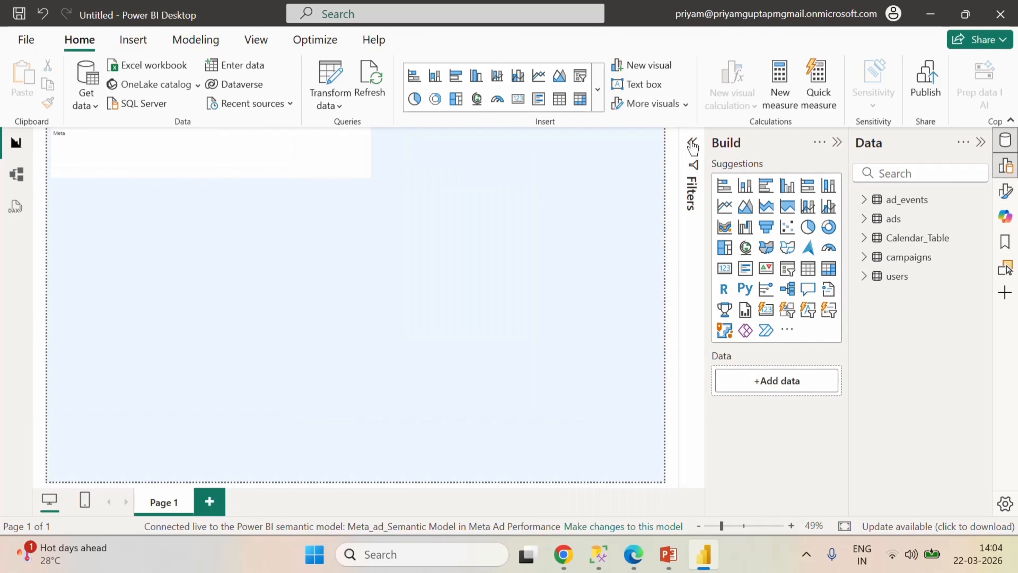
- Set the title text to Calibri, size 32
{"action": "left_click", "coordinate": [144, 156]}
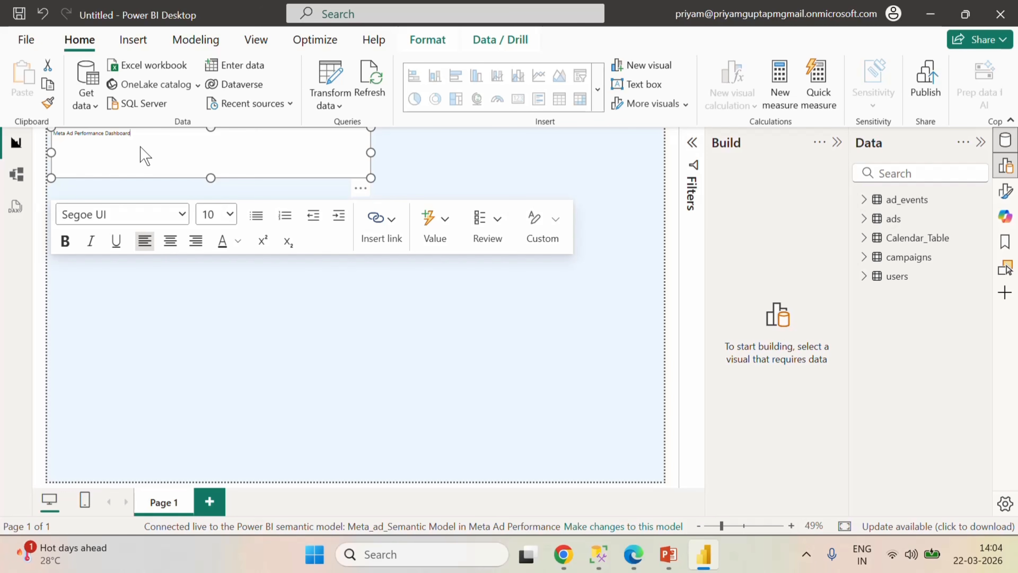
{"action": "key", "text": "ctrl+a"}
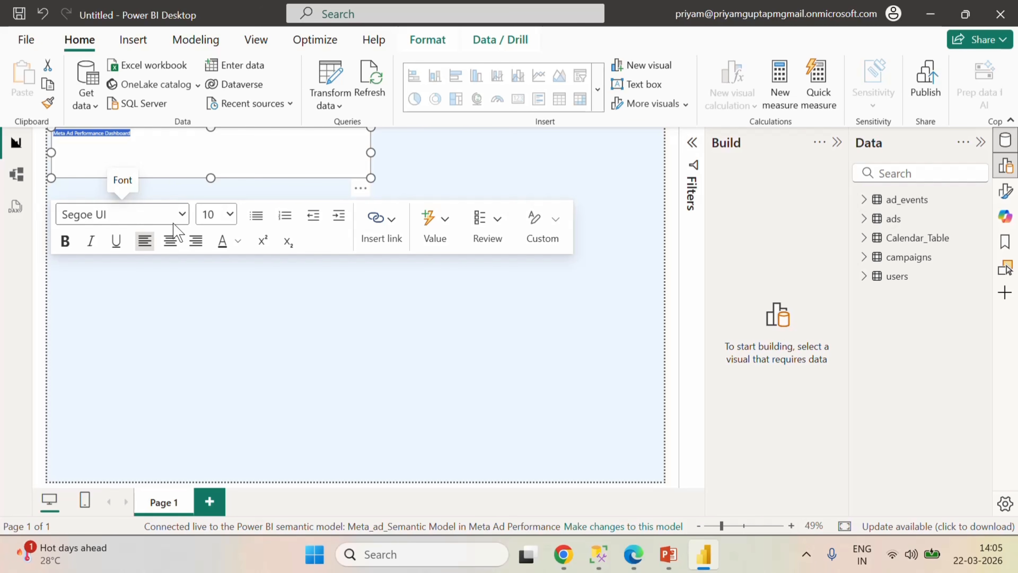
{"action": "left_click", "coordinate": [181, 216]}
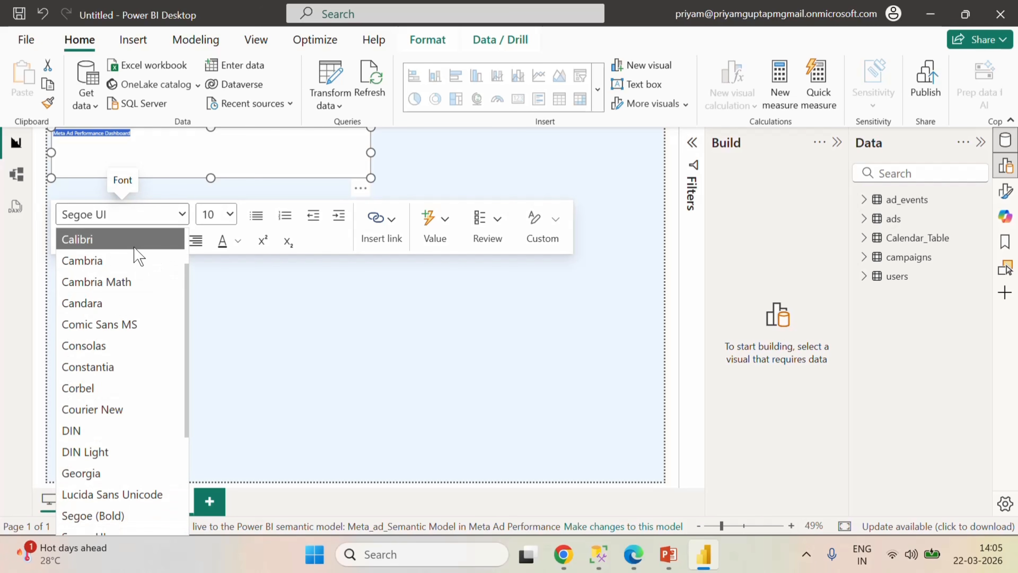
{"action": "left_click", "coordinate": [134, 247]}
{"action": "left_click", "coordinate": [229, 215]}
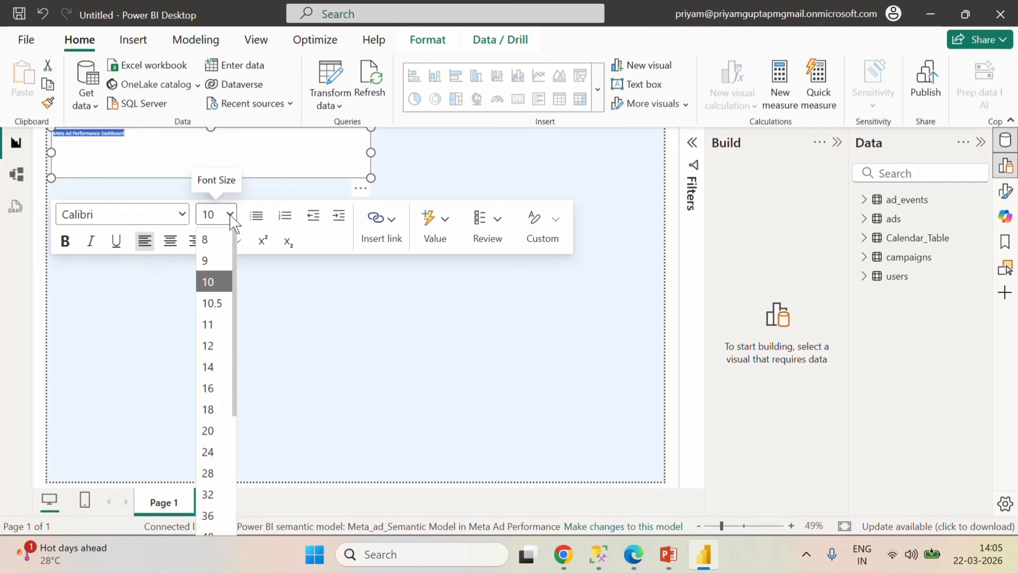
{"action": "left_click", "coordinate": [218, 489]}
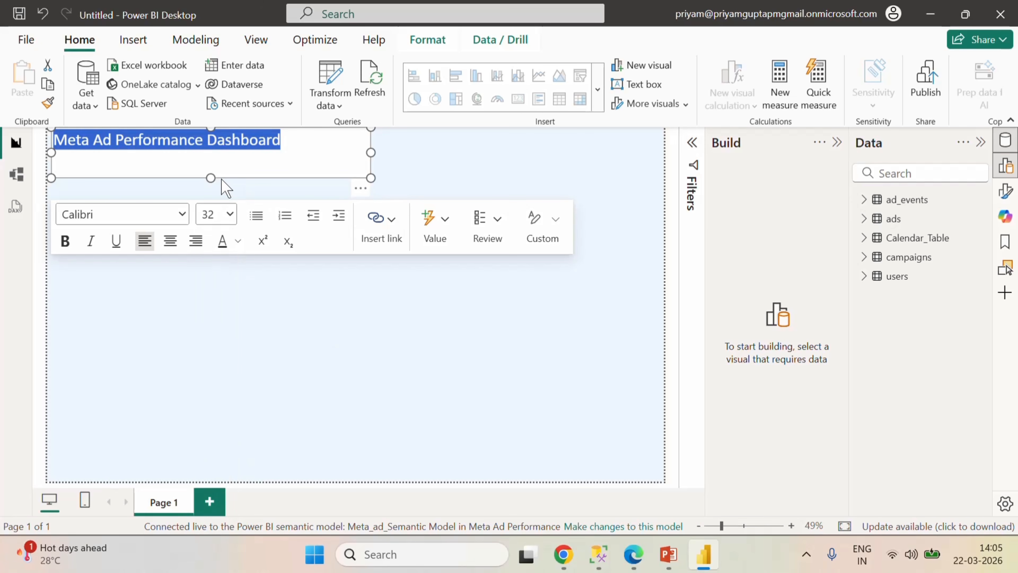
- Shrink the title box to fit the text and shift it slightly right
{"action": "left_click_drag", "start_coordinate": [212, 178], "coordinate": [216, 156]}
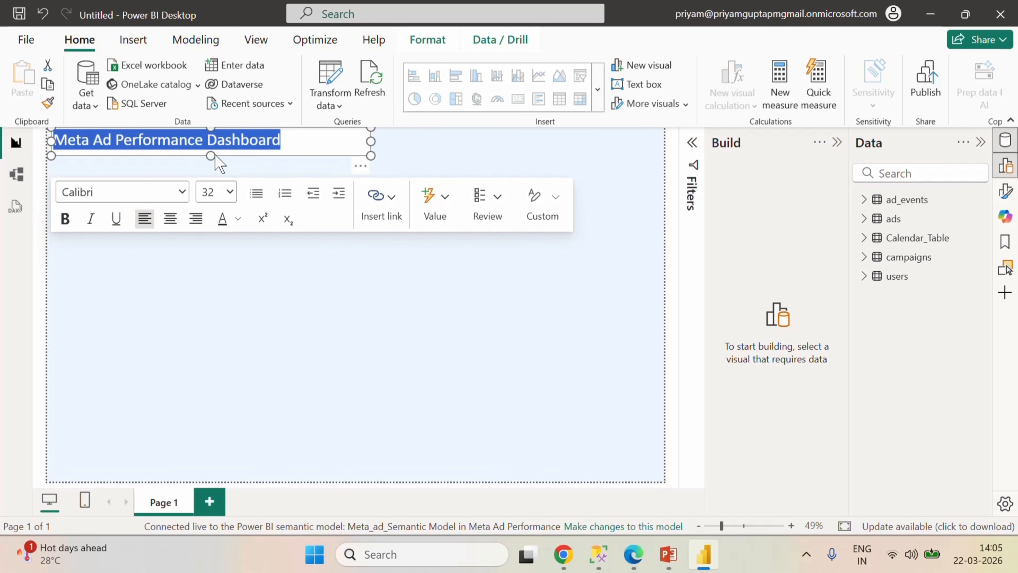
{"action": "left_click_drag", "start_coordinate": [371, 142], "coordinate": [295, 142]}
{"action": "left_click", "coordinate": [325, 146]}
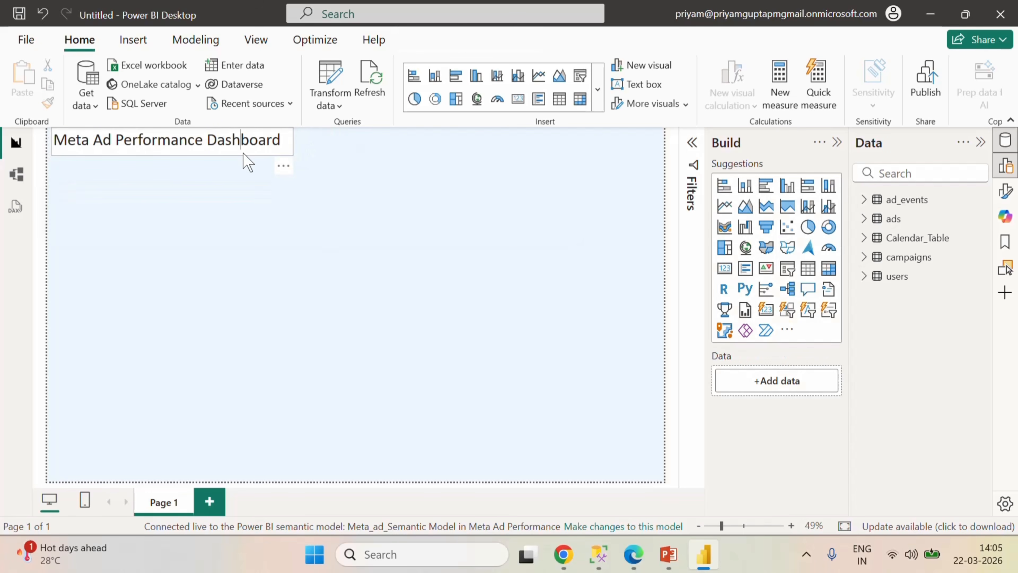
{"action": "left_click", "coordinate": [242, 148]}
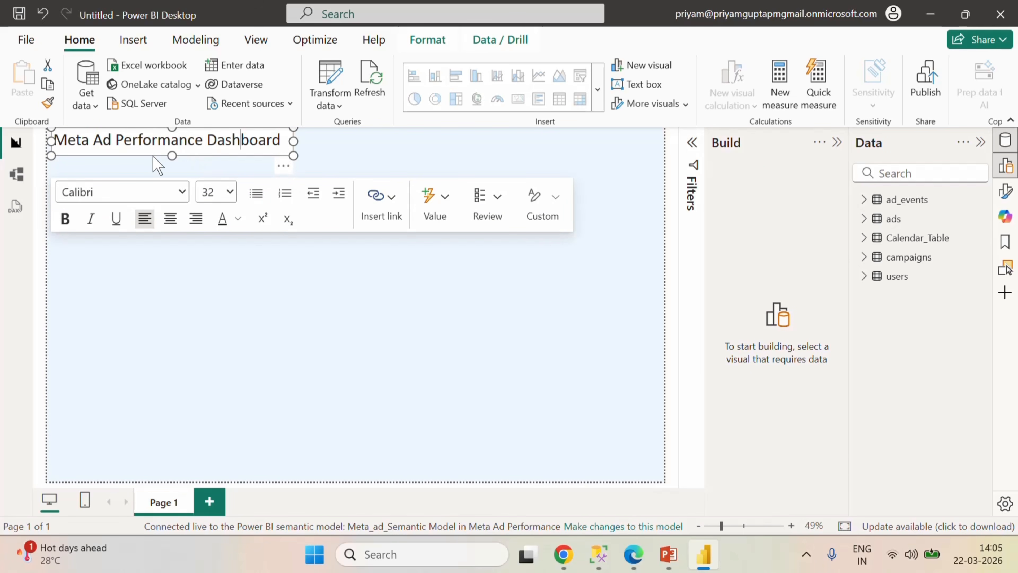
{"action": "left_click_drag", "start_coordinate": [157, 156], "coordinate": [192, 157]}
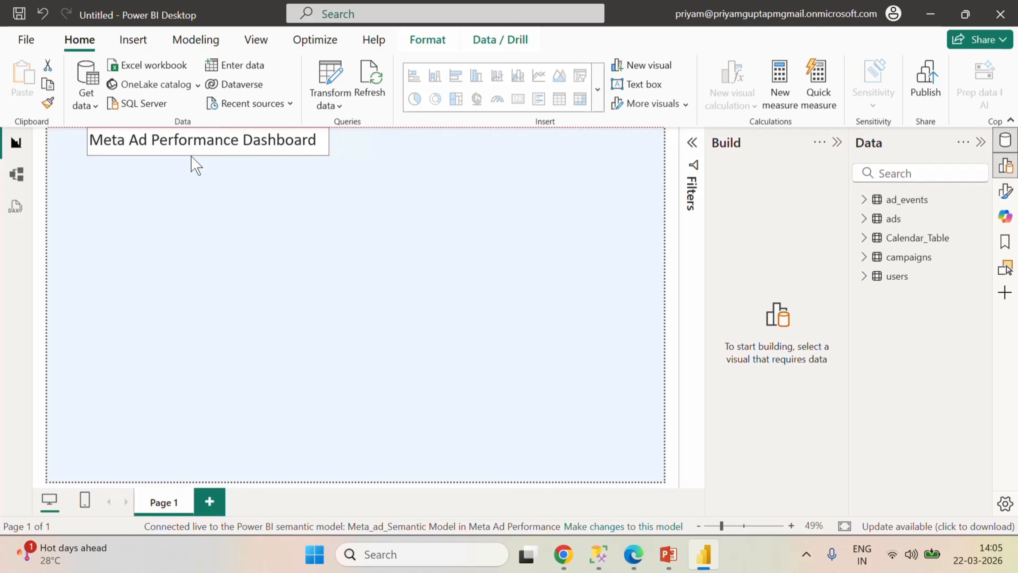
{"action": "left_click", "coordinate": [192, 157]}
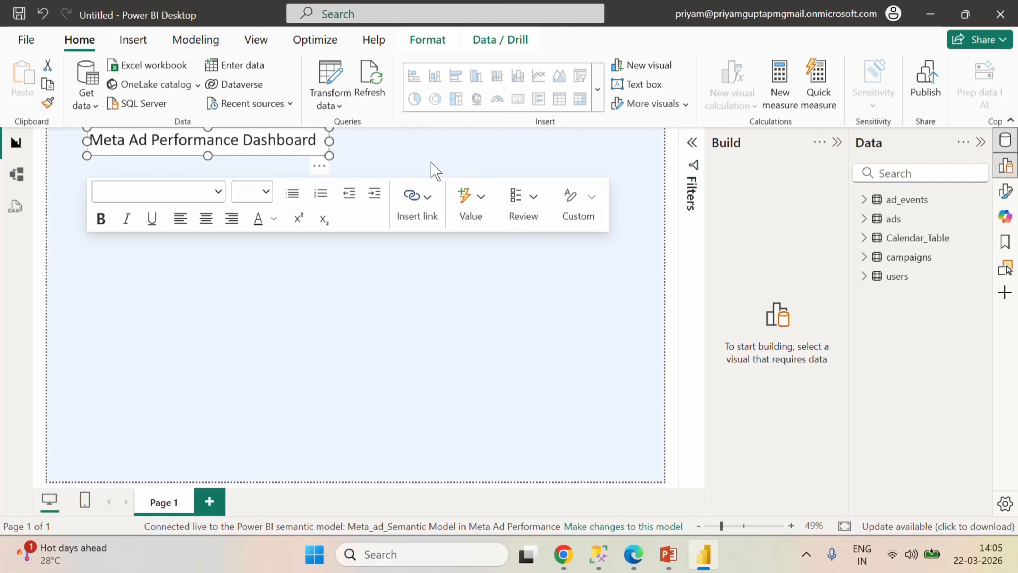
- Turn off the title text box background
{"action": "left_click", "coordinate": [1006, 191]}
{"action": "left_click", "coordinate": [574, 244]}
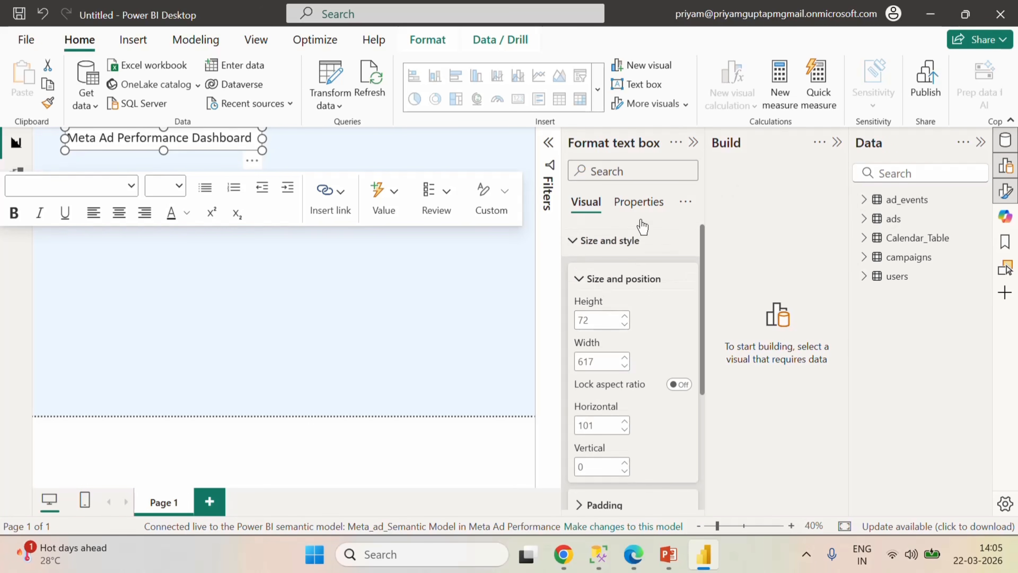
{"action": "scroll", "coordinate": [659, 371], "scroll_direction": "down", "scroll_amount": 1}
{"action": "scroll", "coordinate": [657, 365], "scroll_direction": "down", "scroll_amount": 3}
{"action": "left_click", "coordinate": [678, 354]}
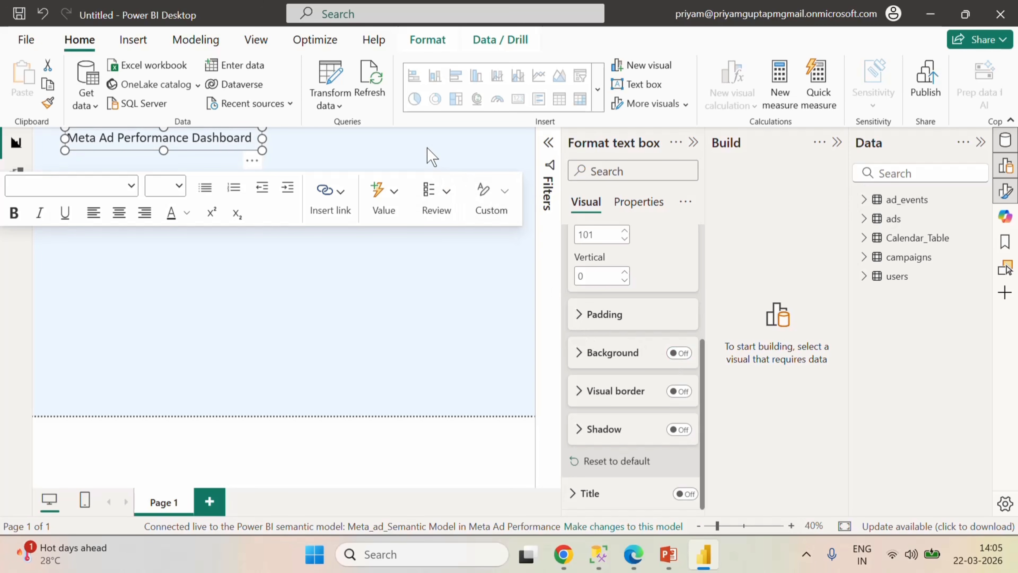
{"action": "left_click", "coordinate": [413, 150]}
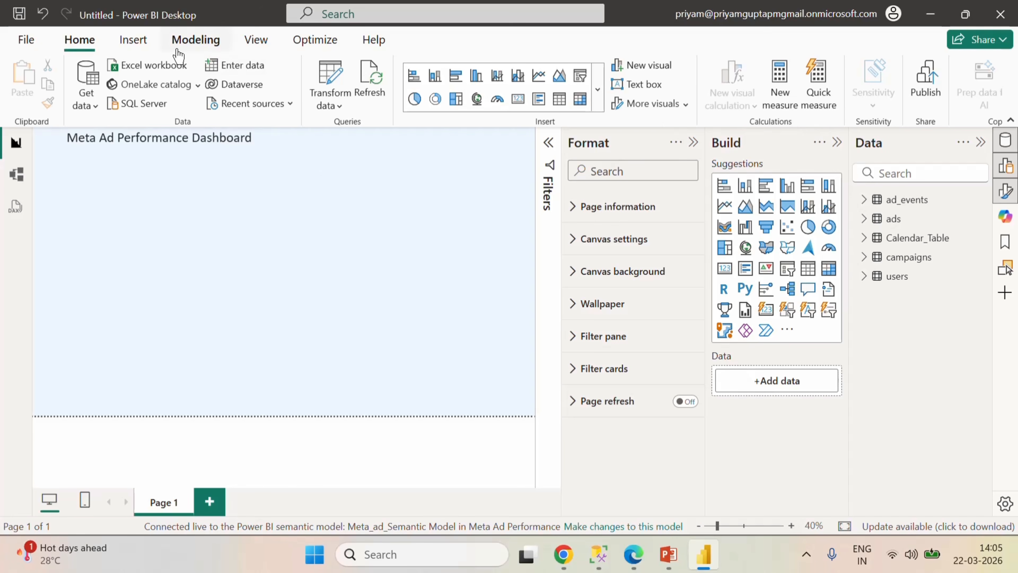
{"action": "left_click", "coordinate": [146, 48]}
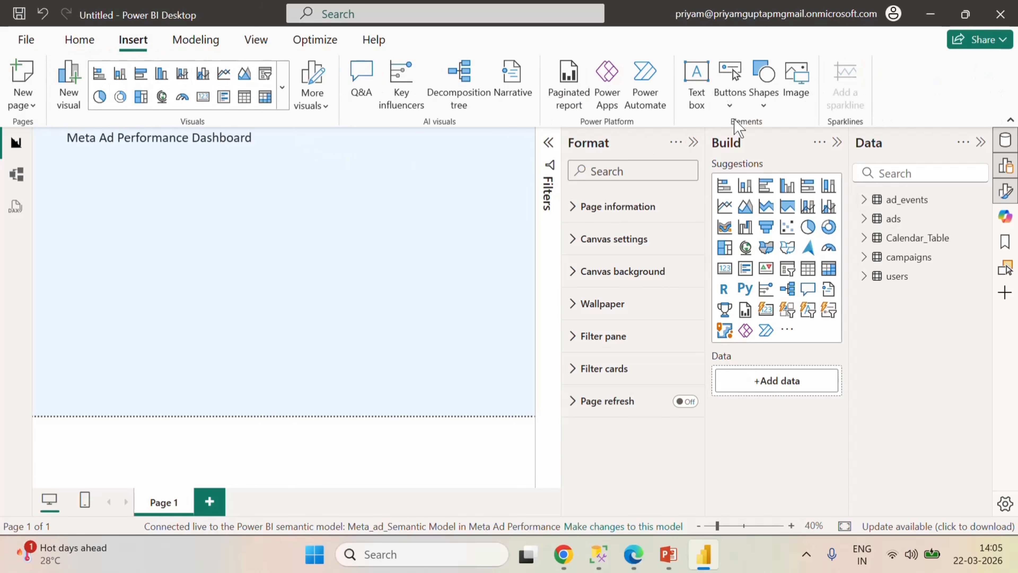
- Insert the meta_PNG5 logo image from the Meta ad Performance images folder
{"action": "left_click", "coordinate": [804, 100]}
{"action": "left_click", "coordinate": [64, 137]}
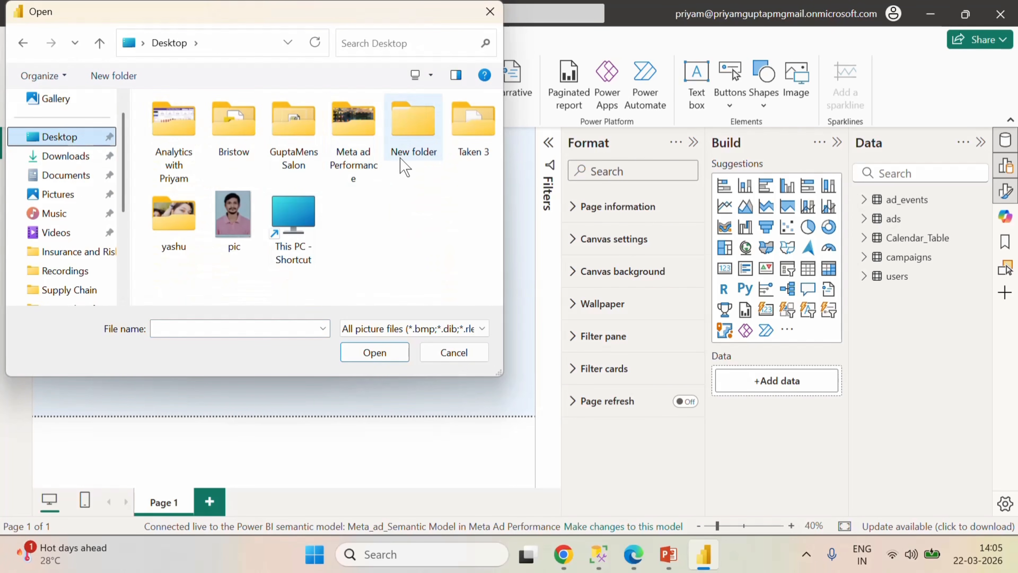
{"action": "double_click", "coordinate": [355, 158]}
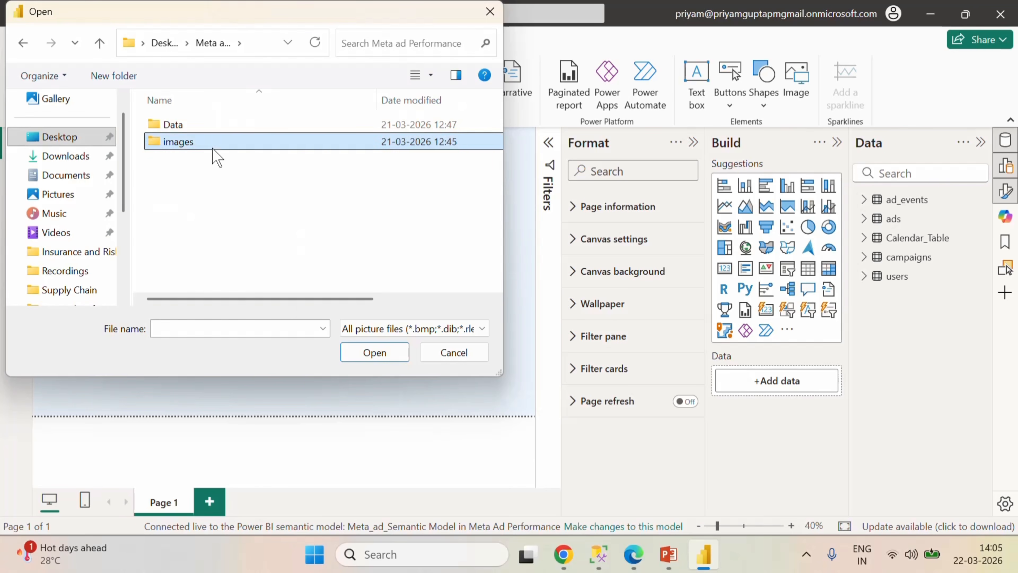
{"action": "double_click", "coordinate": [217, 155]}
{"action": "left_click", "coordinate": [205, 249]}
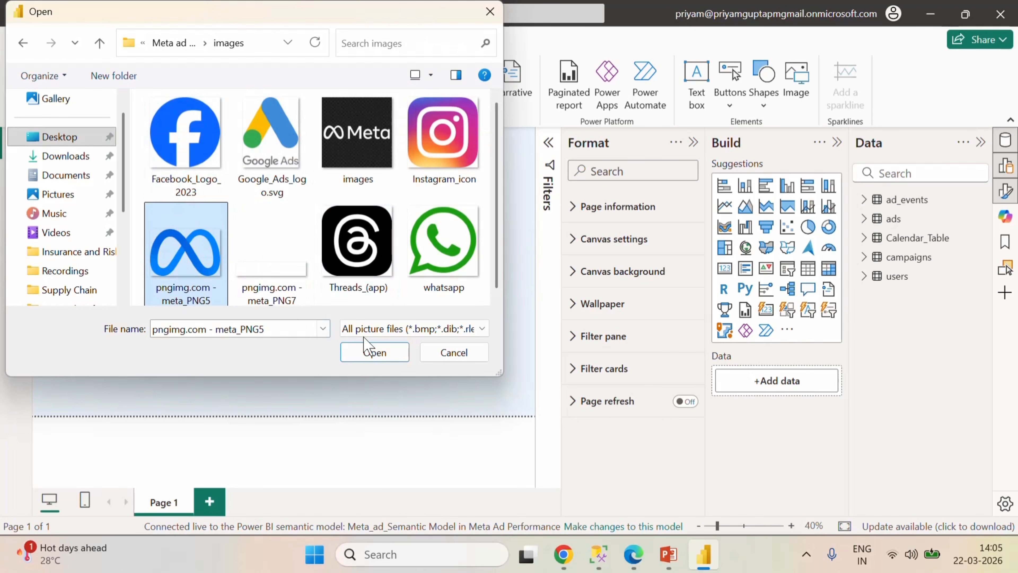
{"action": "left_click", "coordinate": [376, 353]}
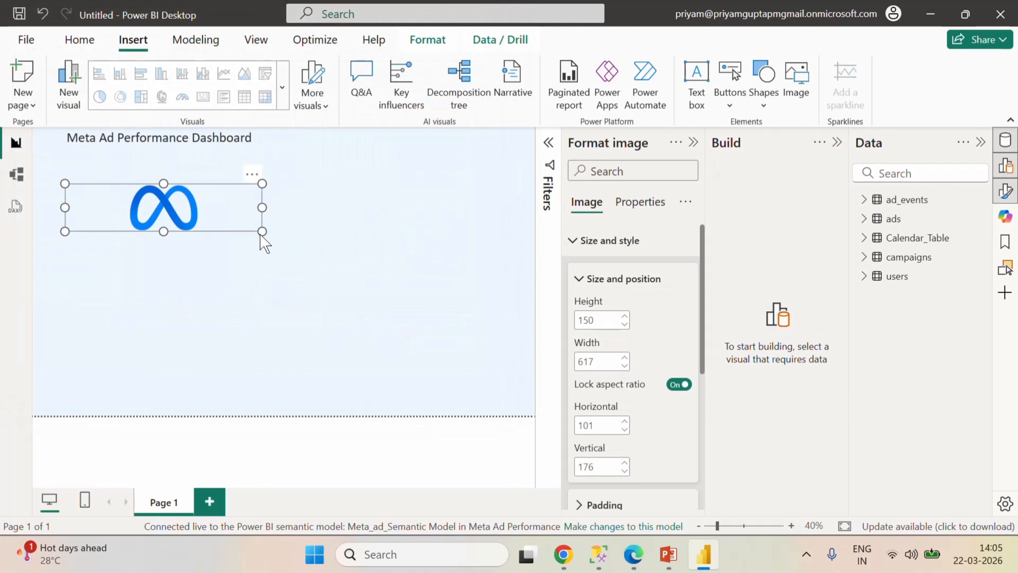
- Shrink the logo and place it at top-left, nudging the title closer beside it
{"action": "left_click_drag", "start_coordinate": [260, 231], "coordinate": [132, 213]}
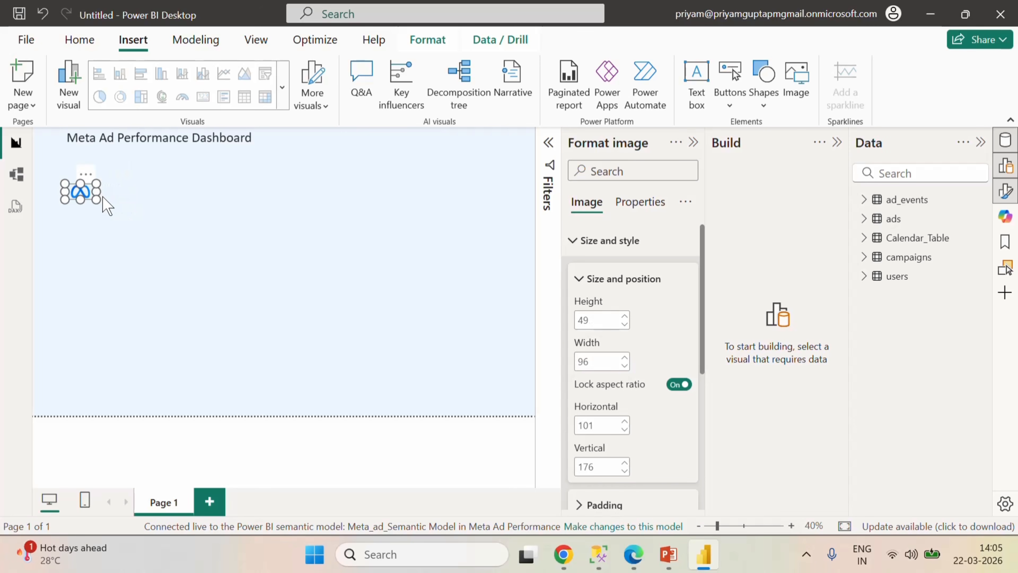
{"action": "left_click_drag", "start_coordinate": [83, 189], "coordinate": [54, 139]}
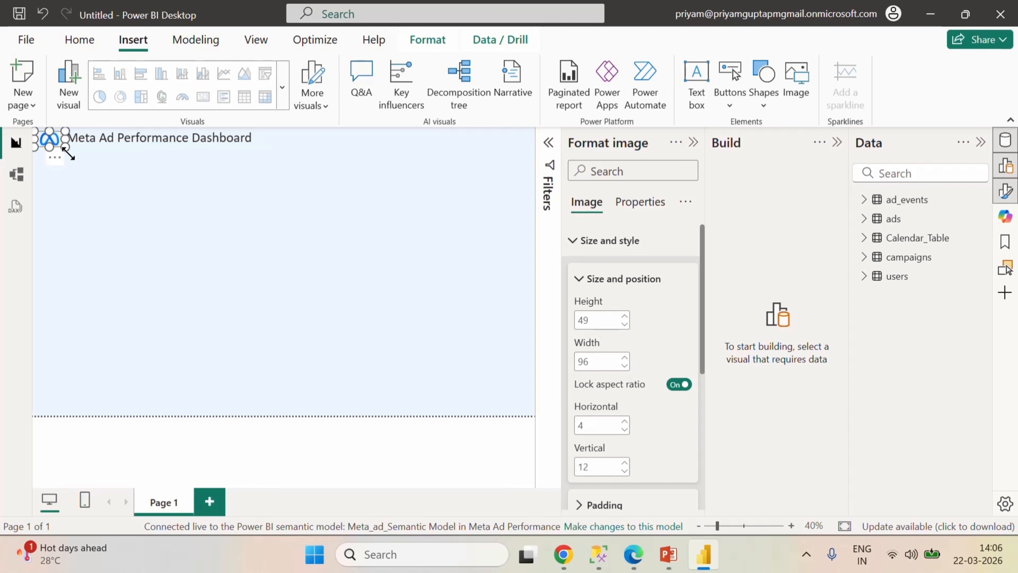
{"action": "key", "text": "Up"}
{"action": "key", "text": "Up"}
{"action": "key", "text": "Up"}
{"action": "key", "text": "Up"}
{"action": "key", "text": "Up"}
{"action": "left_click", "coordinate": [150, 207]}
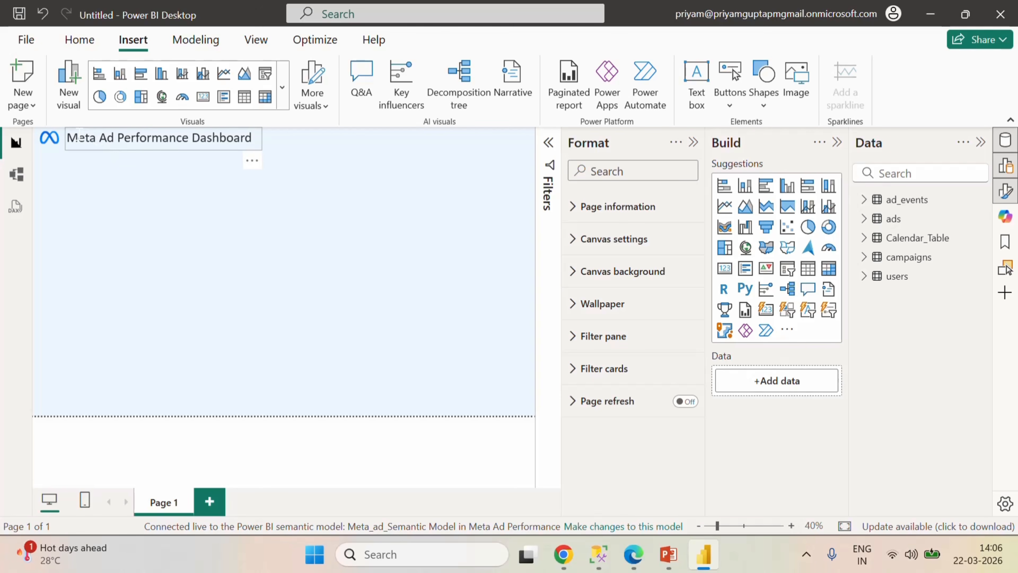
{"action": "left_click", "coordinate": [67, 152]}
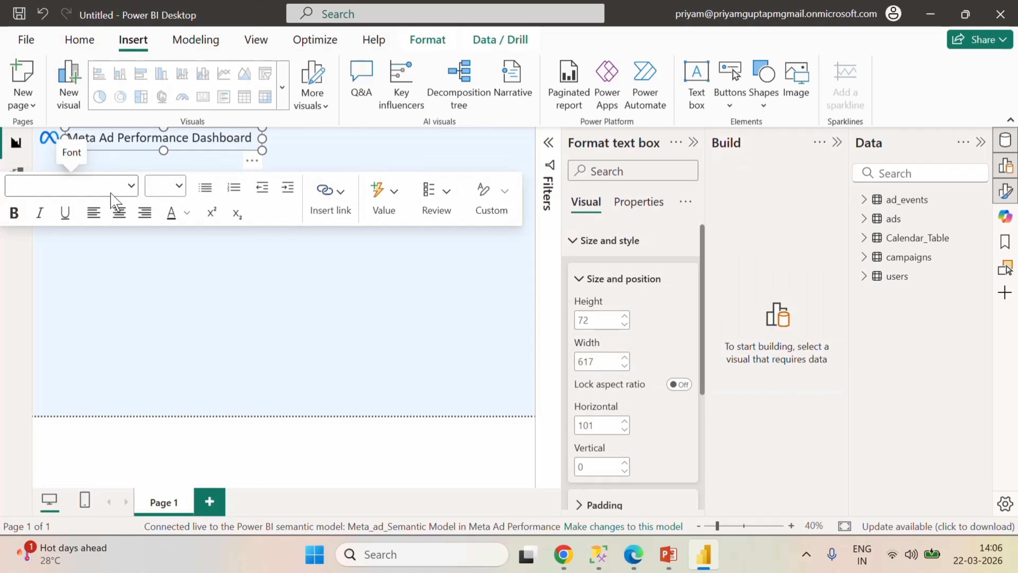
{"action": "key", "text": "Left"}
{"action": "key", "text": "Left"}
{"action": "key", "text": "Left"}
{"action": "key", "text": "Left"}
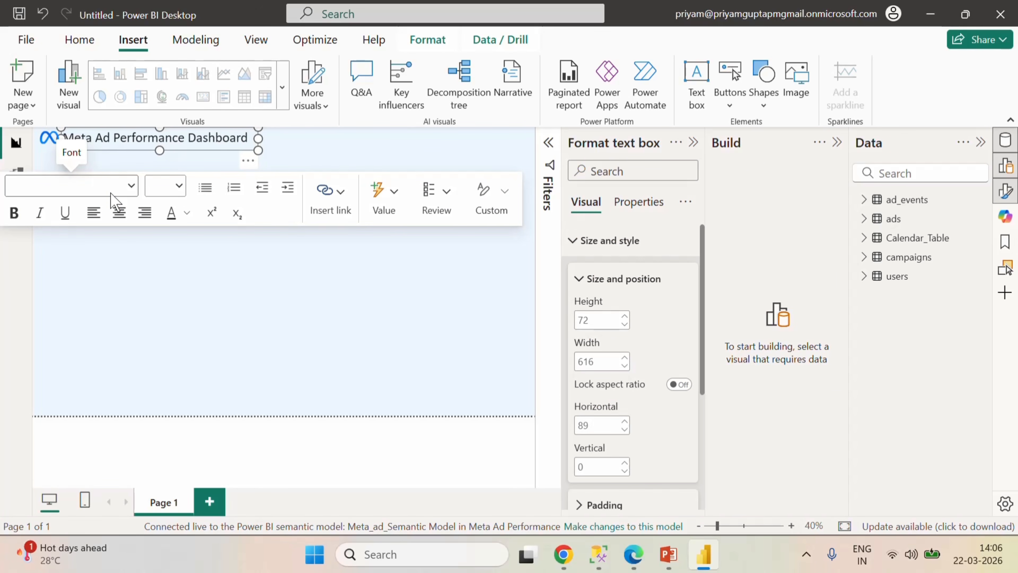
{"action": "left_click", "coordinate": [202, 297]}
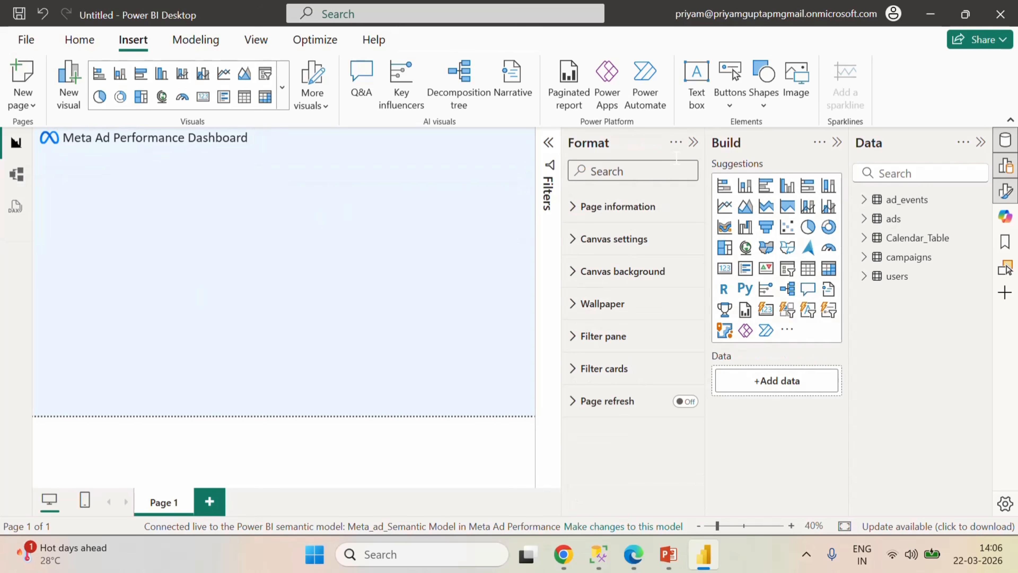
{"action": "left_click", "coordinate": [693, 142]}
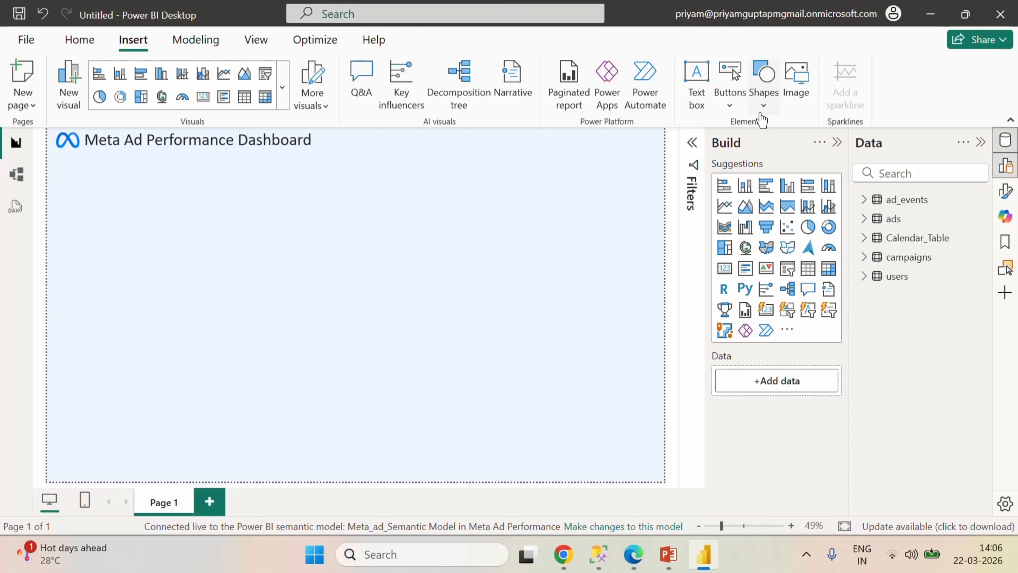
- Insert a rounded rectangle shape onto the report page
{"action": "left_click", "coordinate": [762, 100]}
{"action": "left_click", "coordinate": [803, 163]}
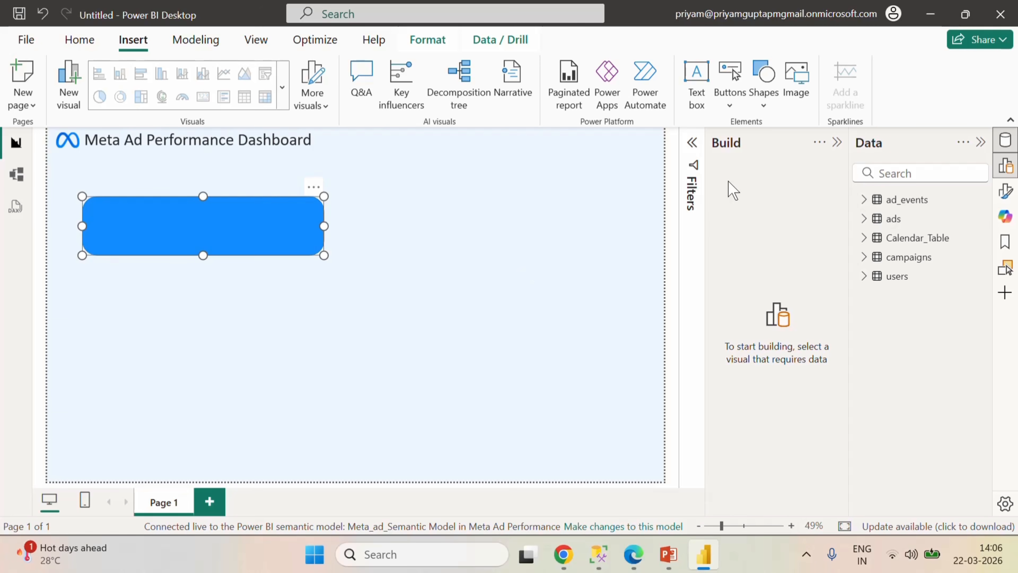
{"action": "left_click", "coordinate": [1005, 192]}
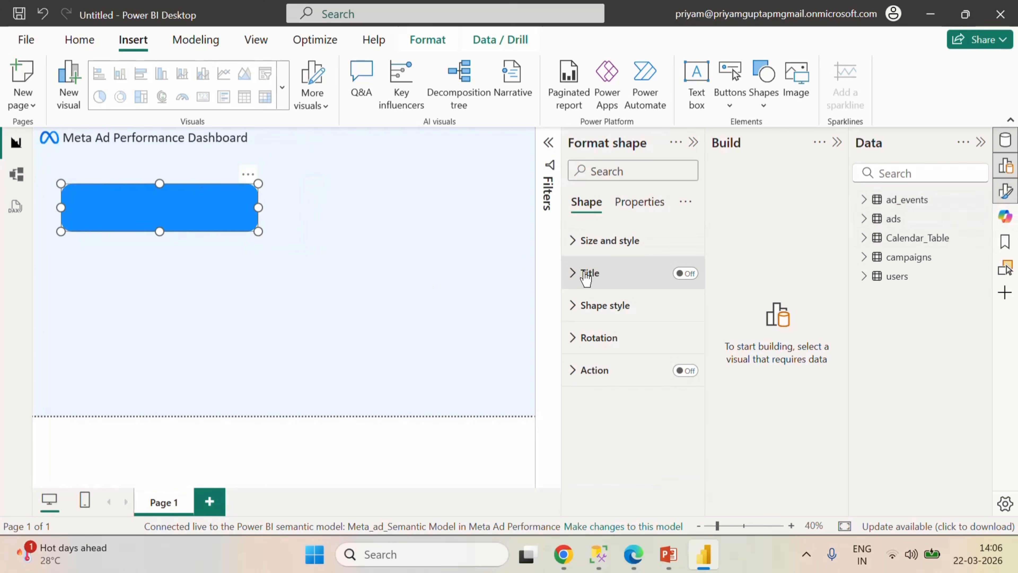
{"action": "left_click", "coordinate": [625, 203]}
{"action": "left_click", "coordinate": [587, 202]}
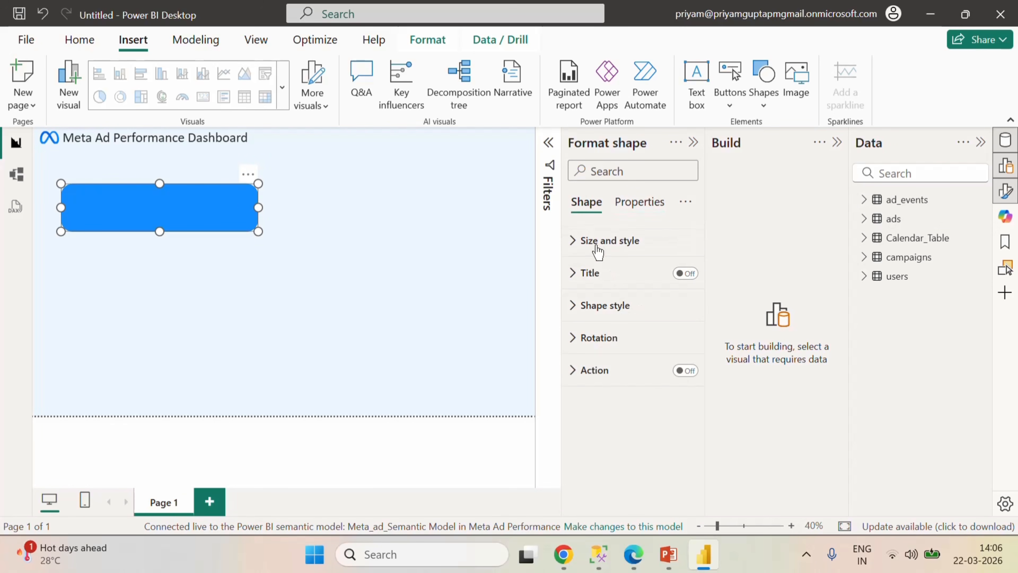
{"action": "left_click", "coordinate": [574, 240]}
- Size the rectangle to 800 high by 260 wide and move it to the page's right edge
{"action": "left_click", "coordinate": [585, 320]}
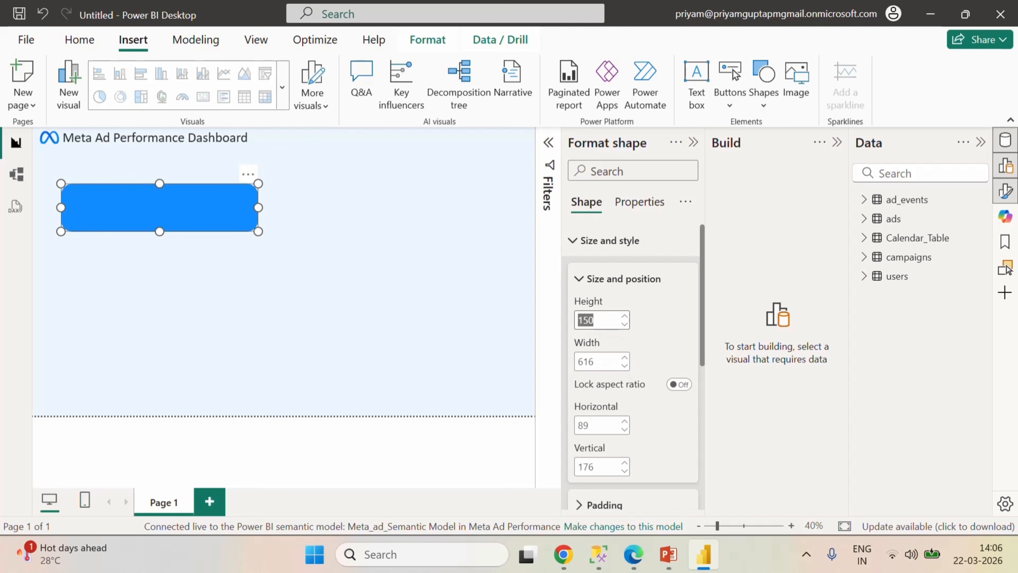
{"action": "type", "text": "800"}
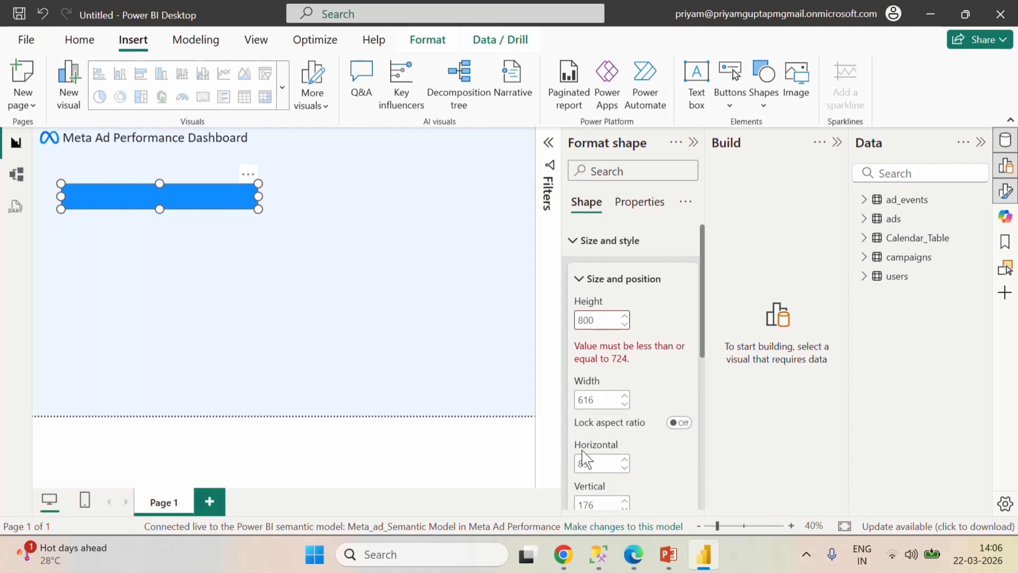
{"action": "left_click", "coordinate": [592, 401]}
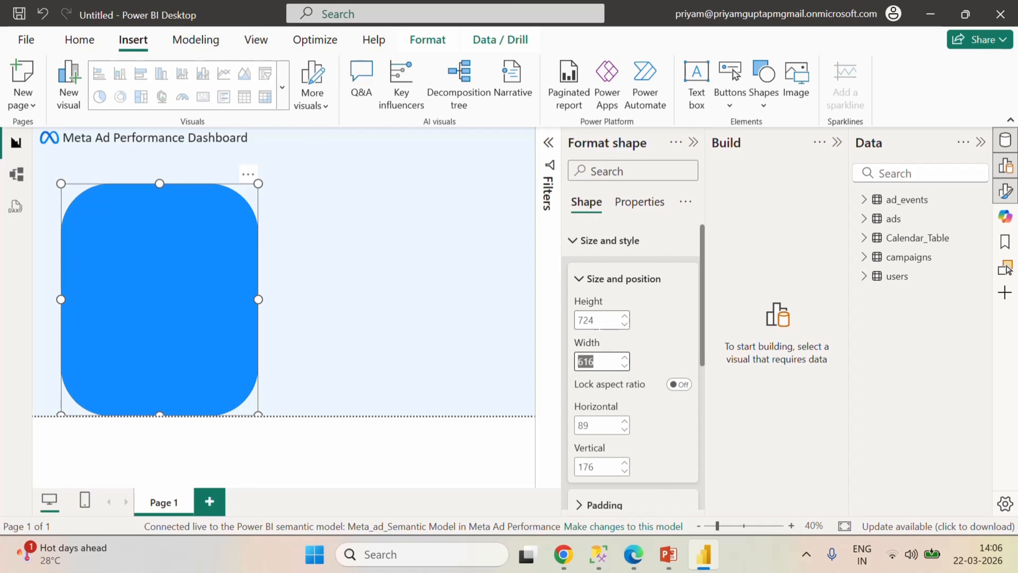
{"action": "left_click_drag", "start_coordinate": [163, 197], "coordinate": [444, 154]}
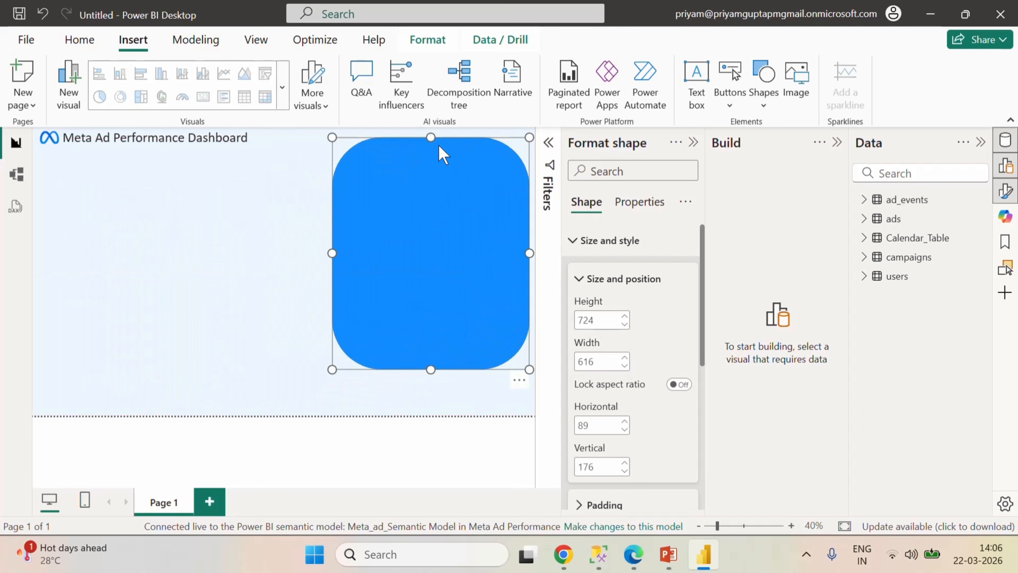
{"action": "left_click", "coordinate": [595, 320]}
{"action": "type", "text": "800"}
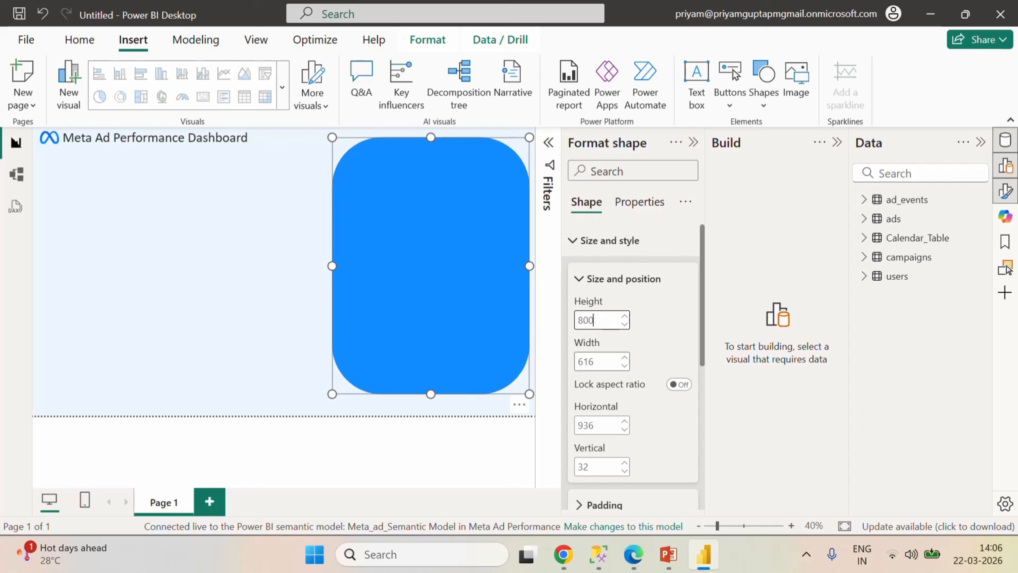
{"action": "key", "text": "Tab"}
{"action": "type", "text": "260"}
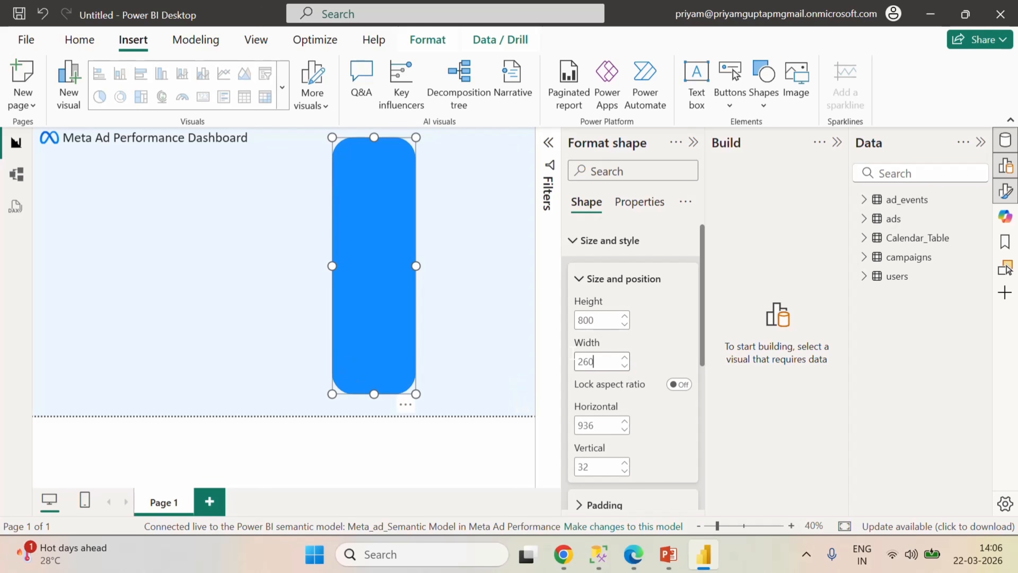
{"action": "left_click_drag", "start_coordinate": [379, 206], "coordinate": [492, 218]}
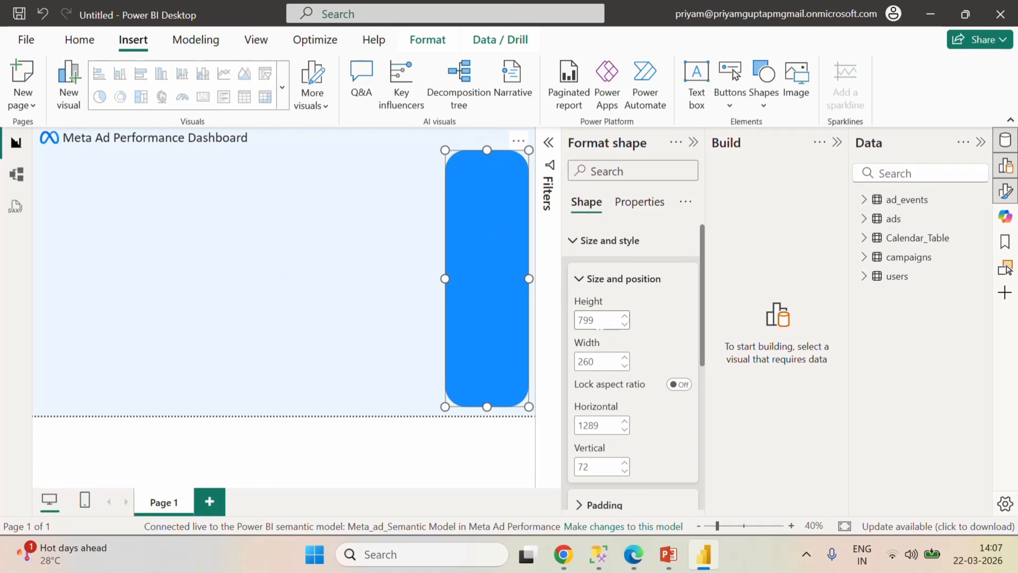
{"action": "left_click", "coordinate": [624, 315]}
- Give the side panel 5% rounded corners
{"action": "left_click", "coordinate": [581, 251]}
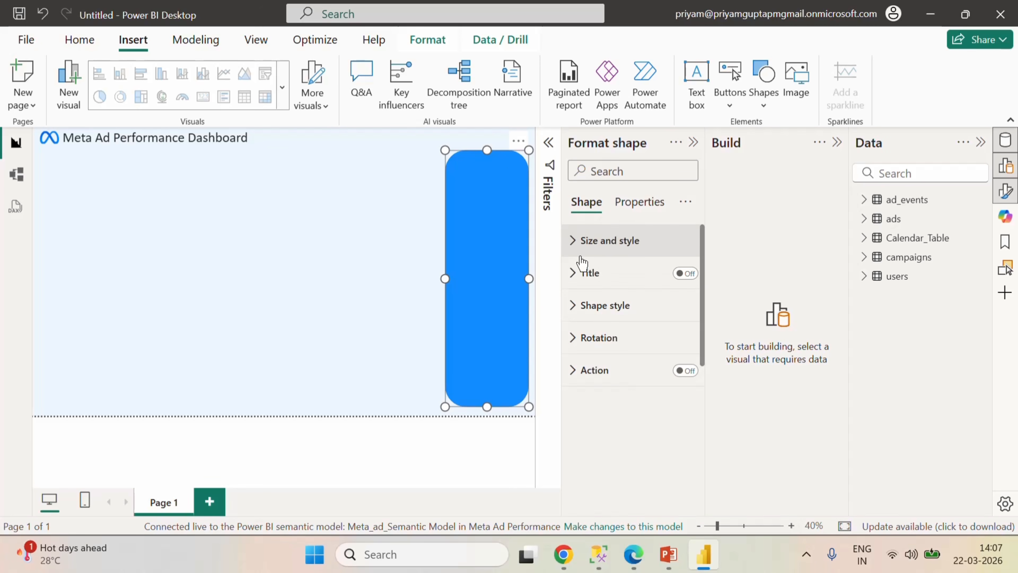
{"action": "left_click", "coordinate": [572, 318]}
{"action": "scroll", "coordinate": [651, 389], "scroll_direction": "down", "scroll_amount": 1}
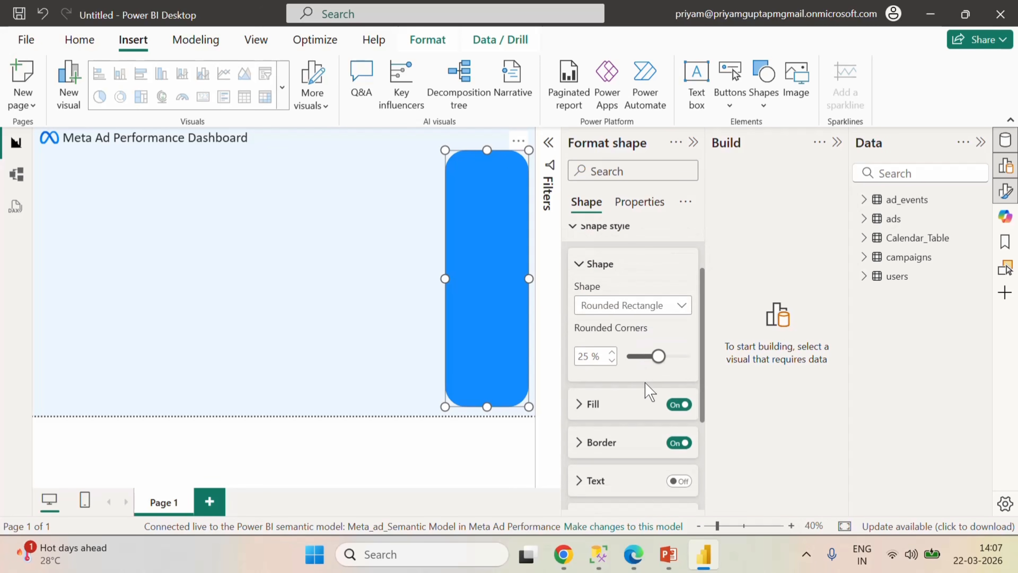
{"action": "double_click", "coordinate": [585, 356]}
{"action": "type", "text": "5"}
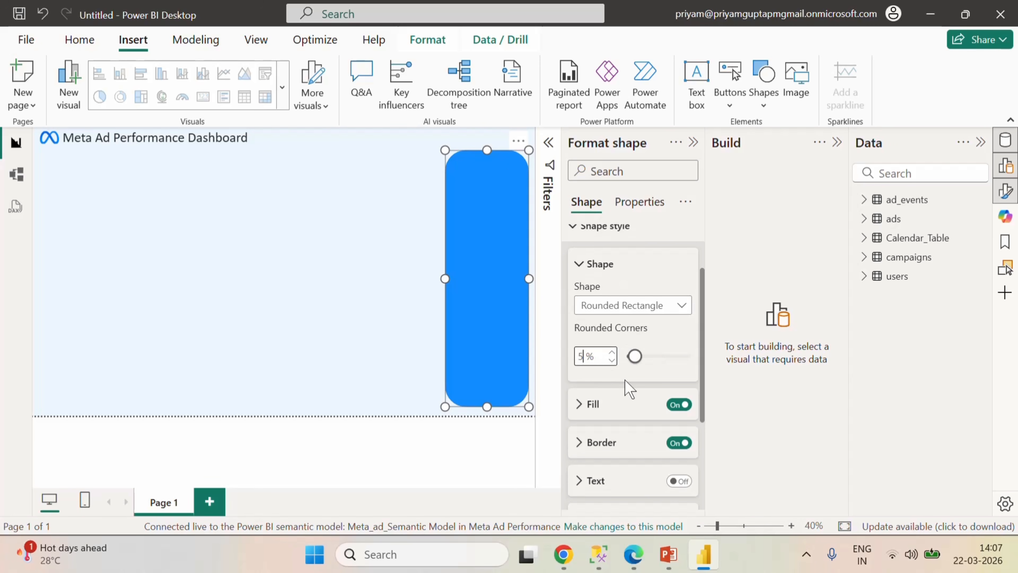
{"action": "key", "text": "Return"}
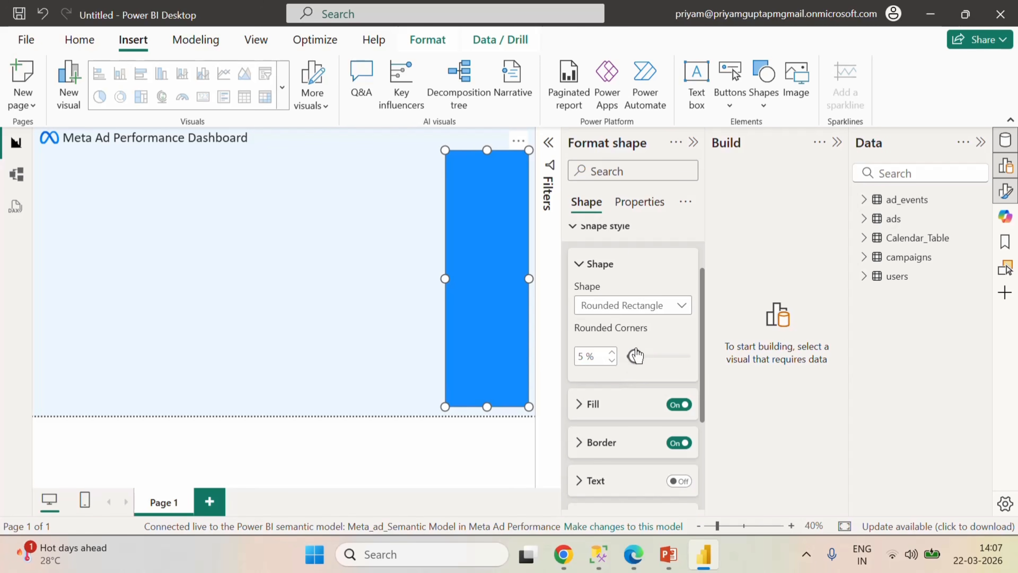
{"action": "scroll", "coordinate": [636, 356], "scroll_direction": "up", "scroll_amount": 2}
{"action": "scroll", "coordinate": [638, 369], "scroll_direction": "down", "scroll_amount": 4}
- Fill the panel with the custom blue #0081FB
{"action": "left_click", "coordinate": [586, 332]}
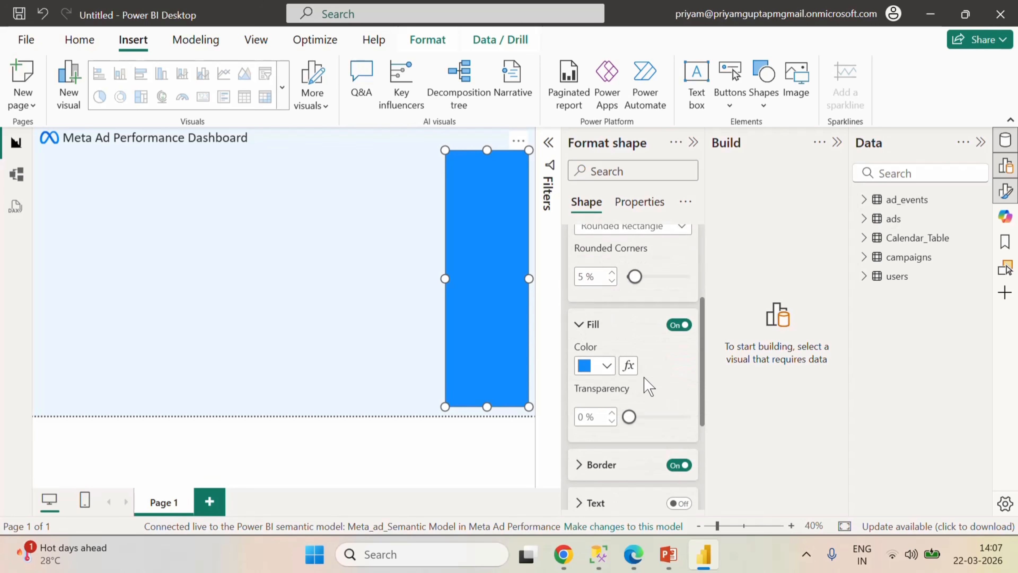
{"action": "scroll", "coordinate": [638, 353], "scroll_direction": "down", "scroll_amount": 2}
{"action": "left_click", "coordinate": [606, 287]}
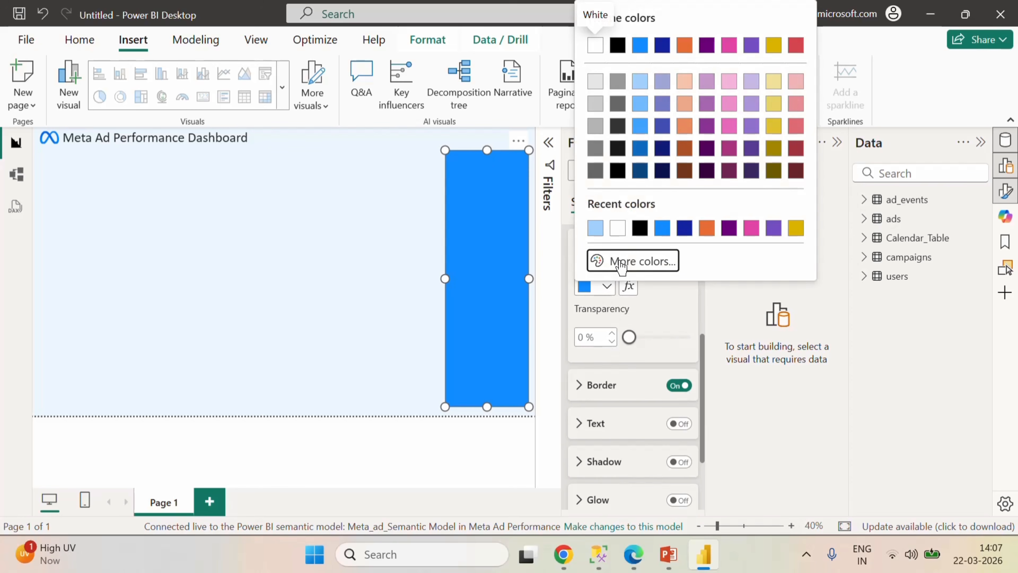
{"action": "left_click", "coordinate": [637, 261]}
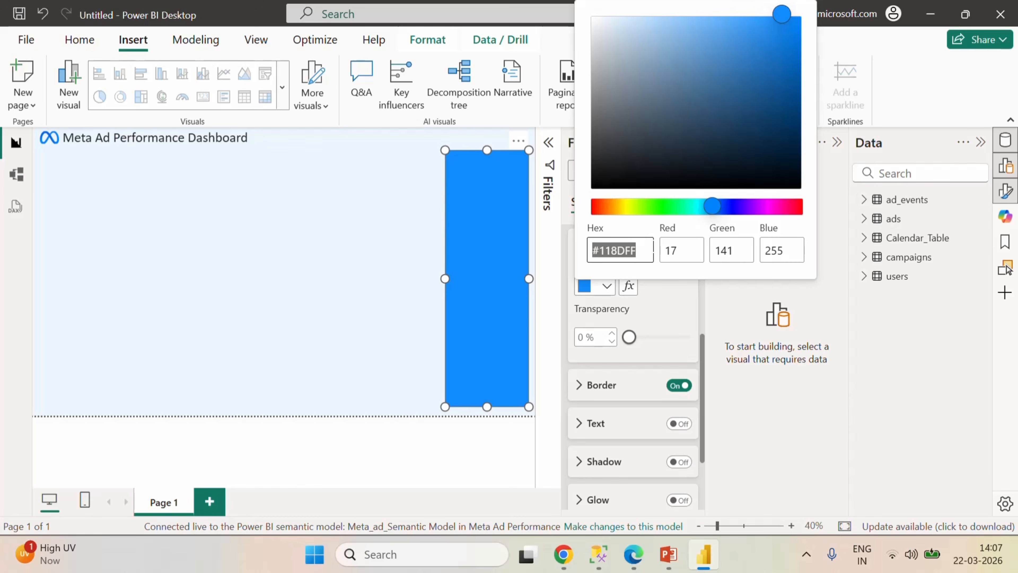
{"action": "type", "text": "008"}
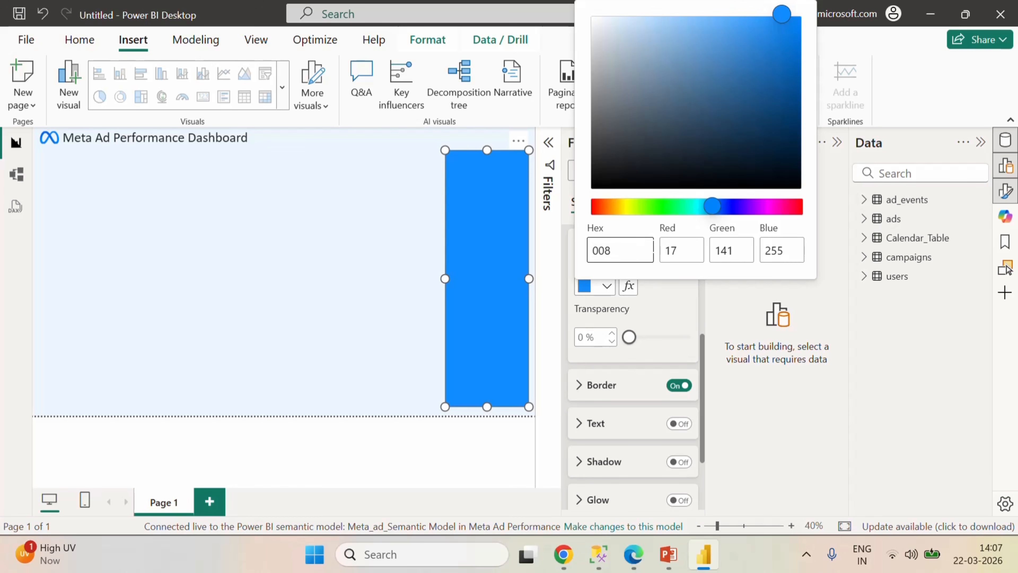
{"action": "type", "text": "1FB"}
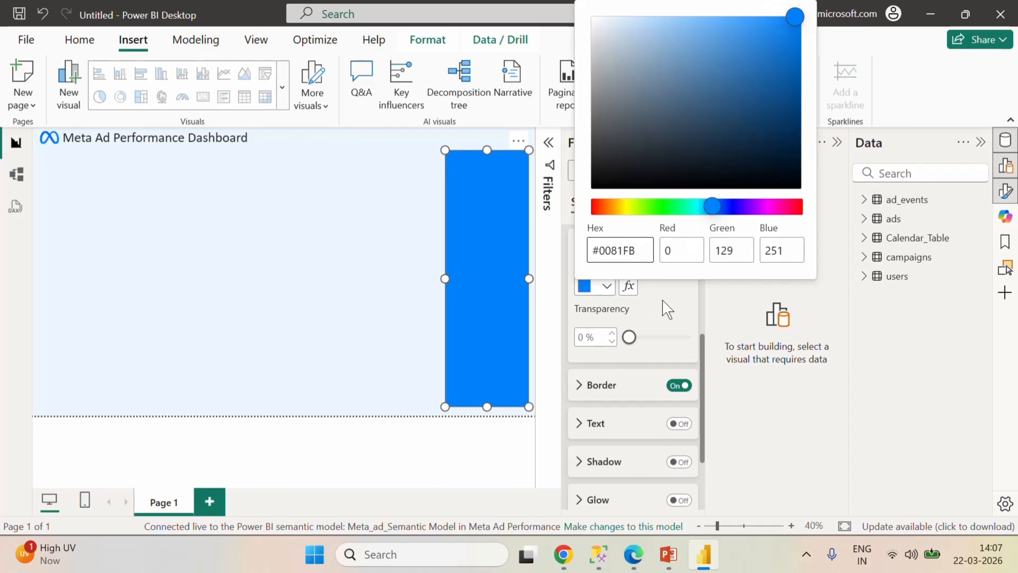
{"action": "left_click", "coordinate": [664, 309]}
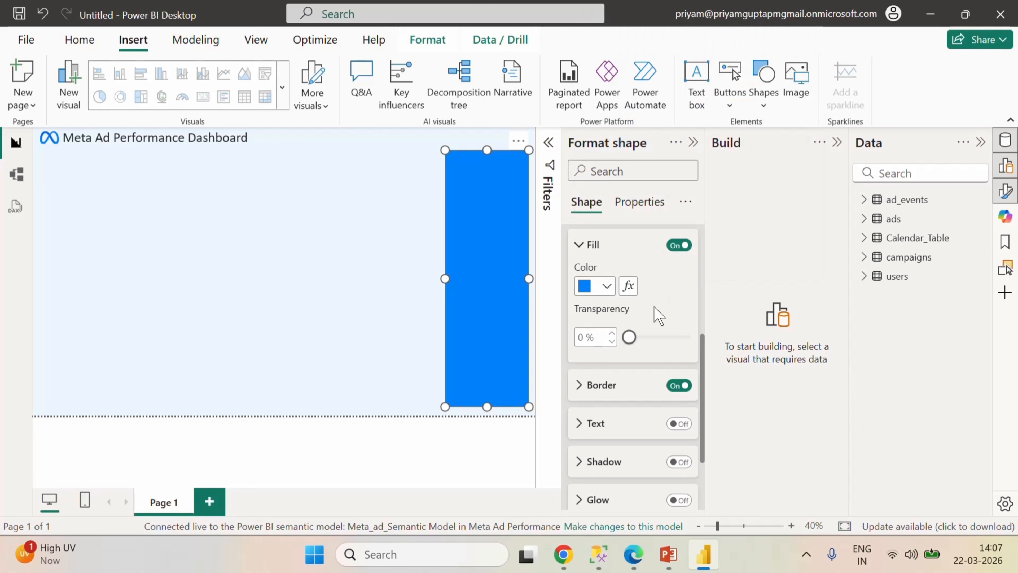
- Deselect the panel, hide the Format pane, and switch to the PowerPoint requirements deck
{"action": "left_click", "coordinate": [384, 263]}
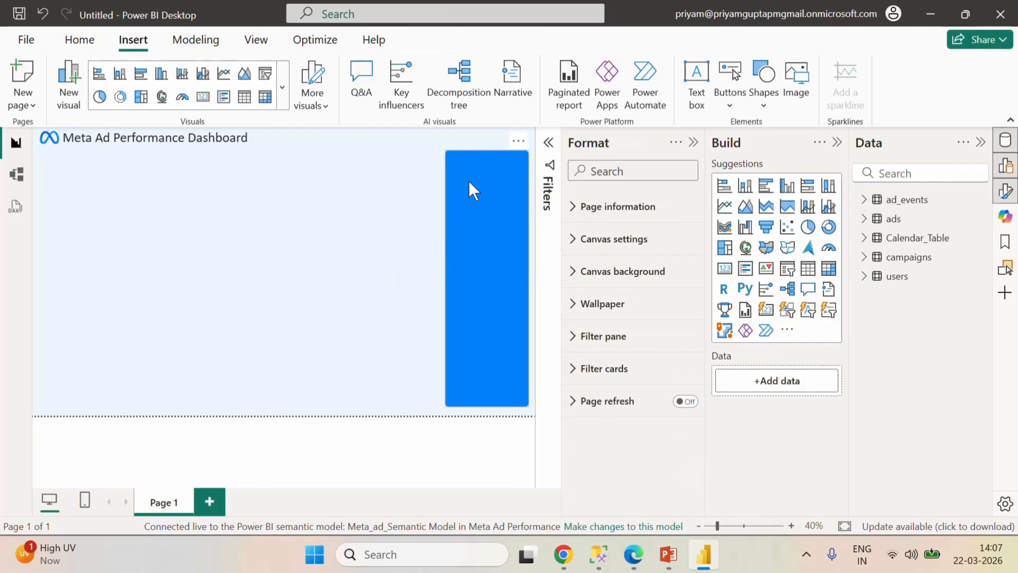
{"action": "left_click", "coordinate": [693, 142]}
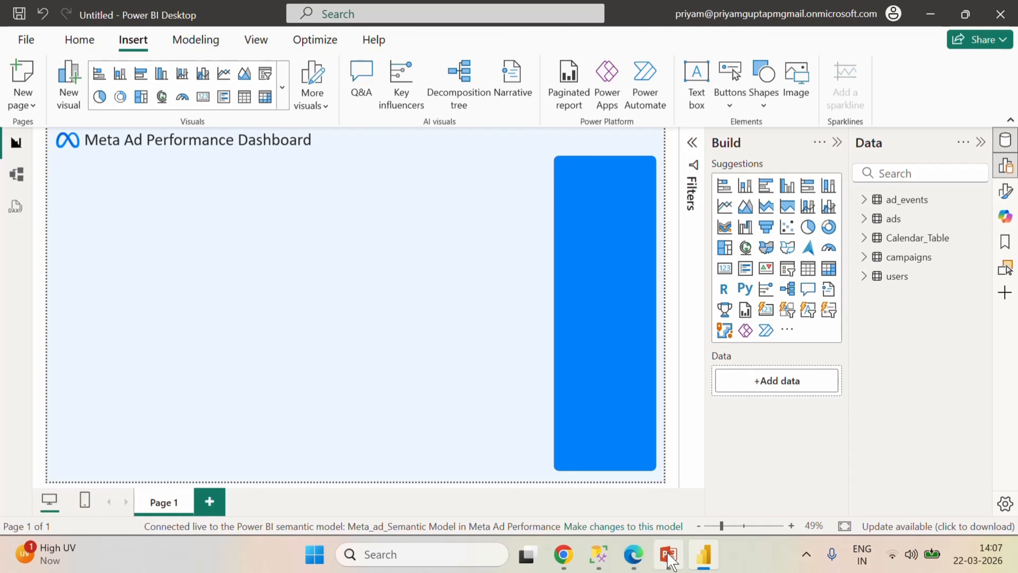
{"action": "left_click", "coordinate": [643, 504]}
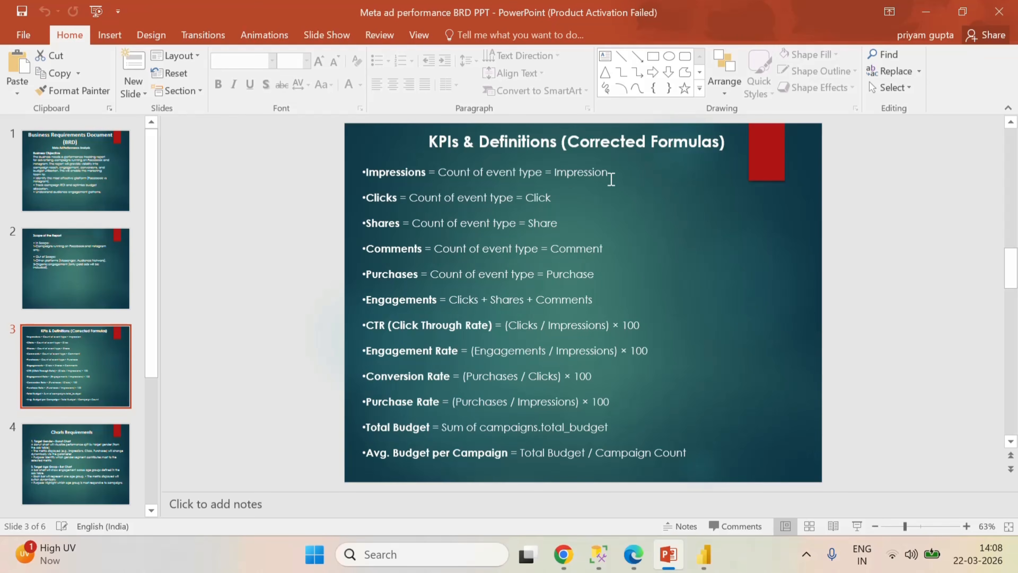
- Change the SSMS ad_events query from max(timestamp) to * and run it to list event rows
{"action": "left_click", "coordinate": [598, 554]}
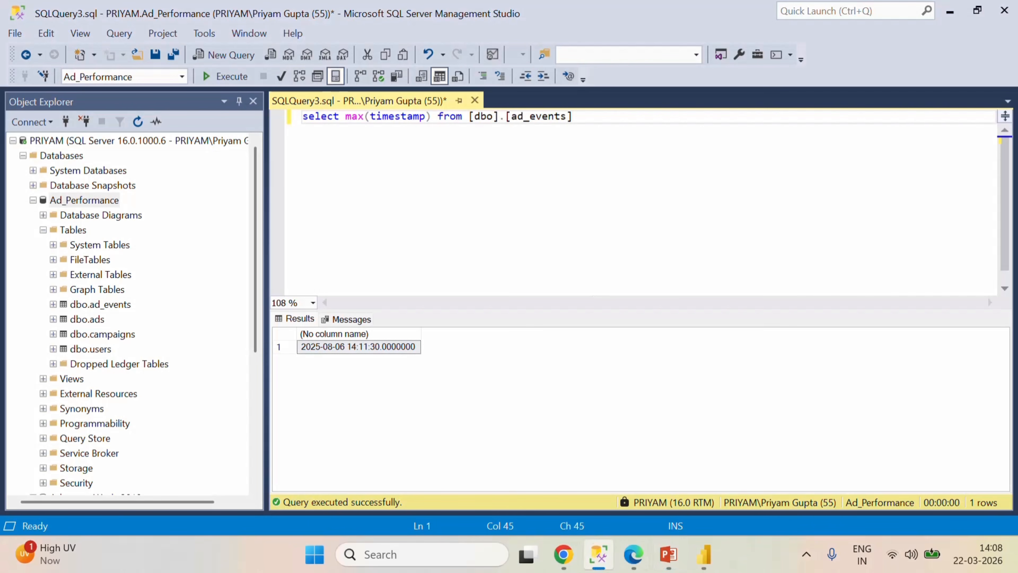
{"action": "left_click_drag", "start_coordinate": [431, 116], "coordinate": [346, 116]}
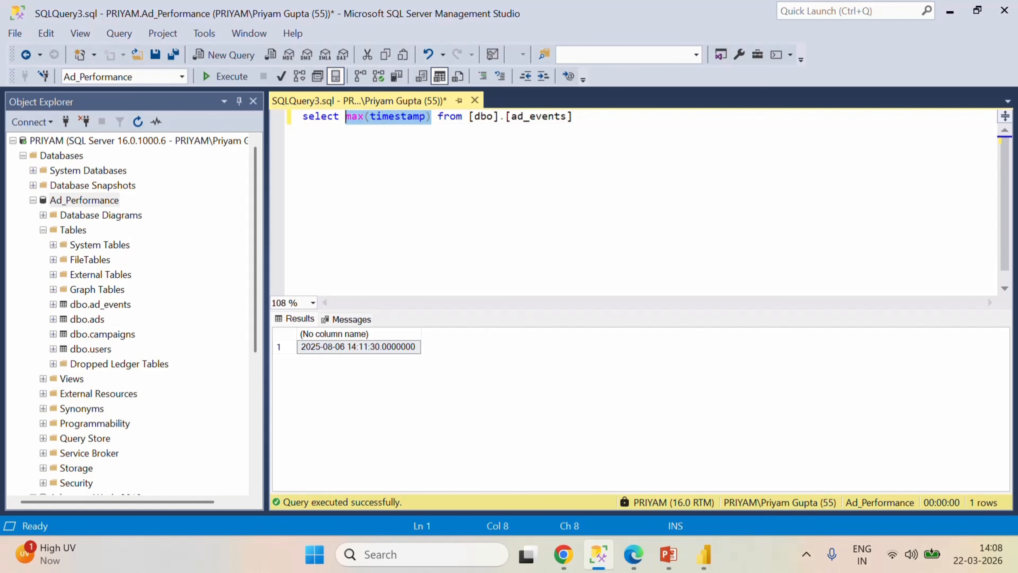
{"action": "type", "text": "*"}
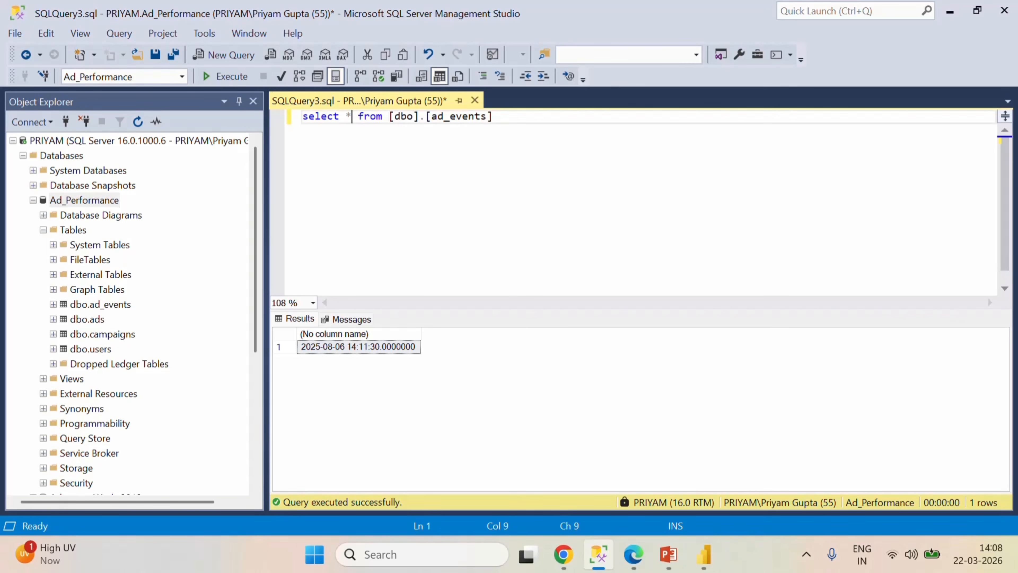
{"action": "key", "text": "End"}
{"action": "key", "text": "shift+Home"}
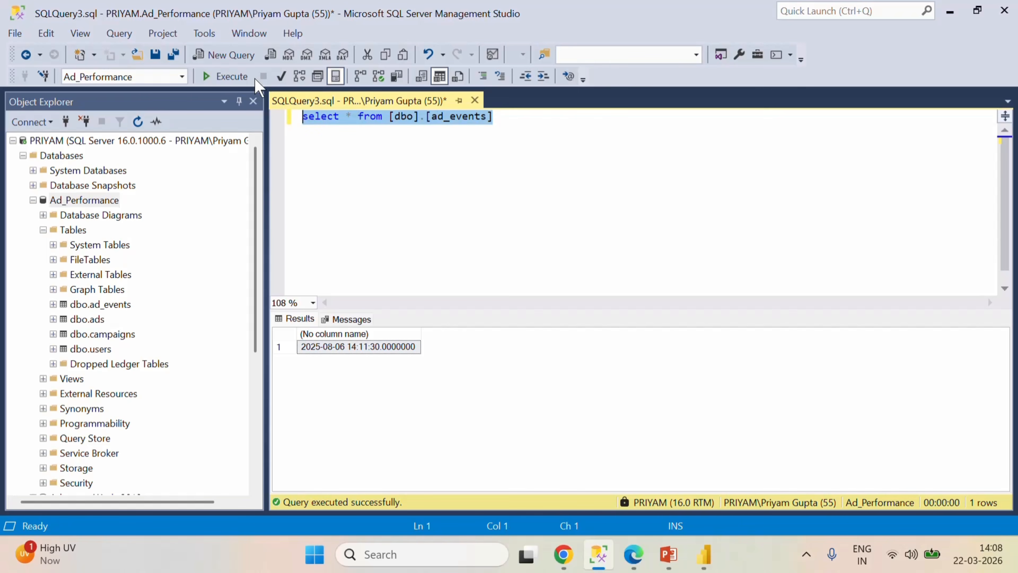
{"action": "key", "text": "F5"}
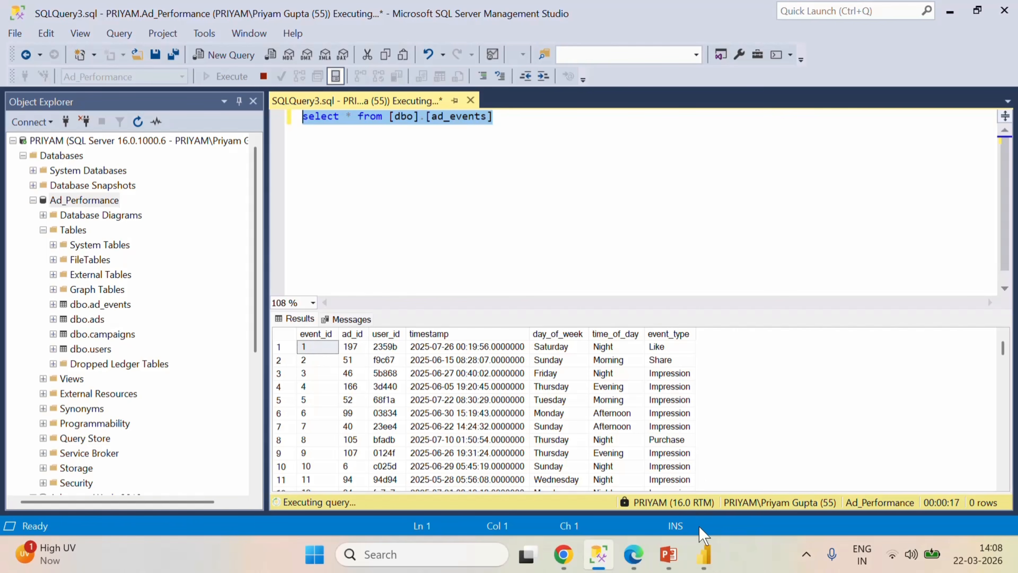
{"action": "left_click", "coordinate": [666, 558]}
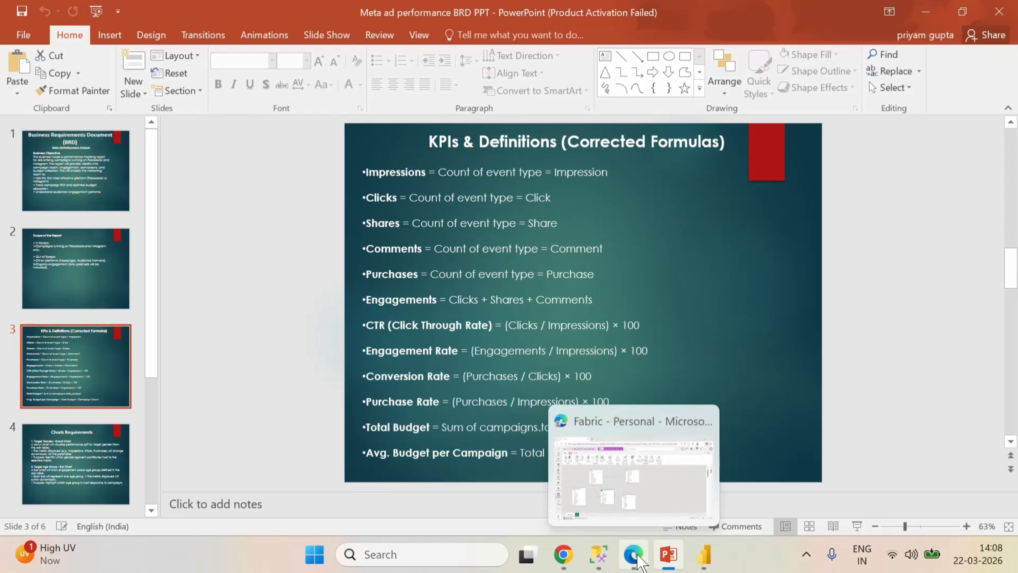
- Start an ad_events measure Impression=CALCULATE(COUNTROWS(ad_events),ad_events[event_type]="Impression"
{"action": "left_click", "coordinate": [637, 558]}
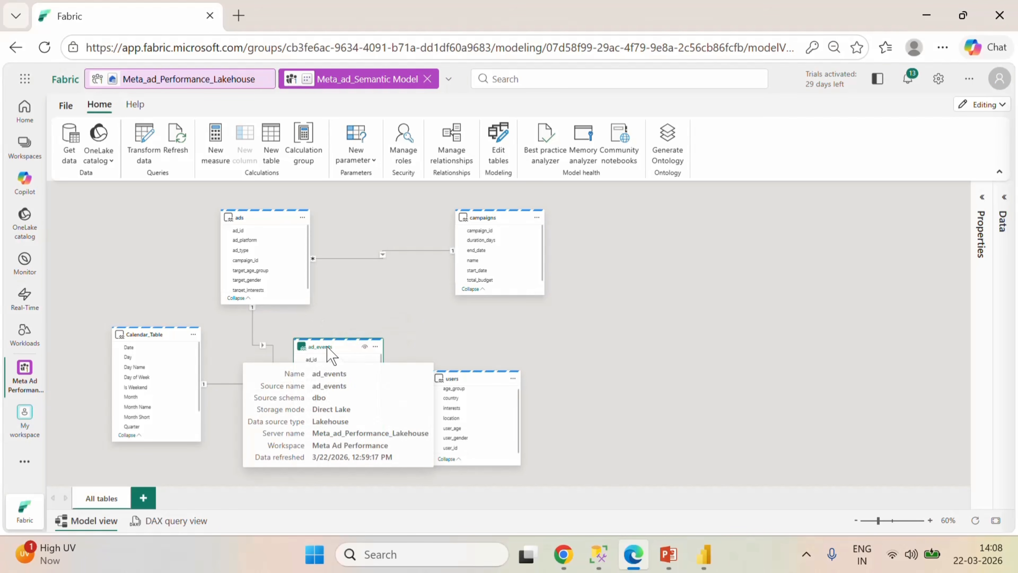
{"action": "left_click", "coordinate": [375, 347]}
{"action": "left_click", "coordinate": [407, 179]}
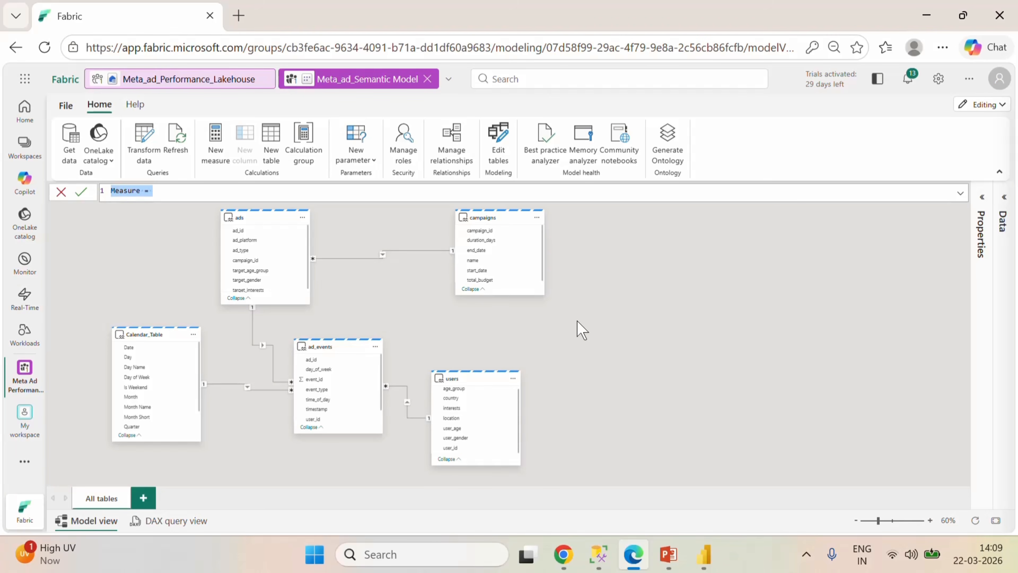
{"action": "type", "text": "Impression=cal"}
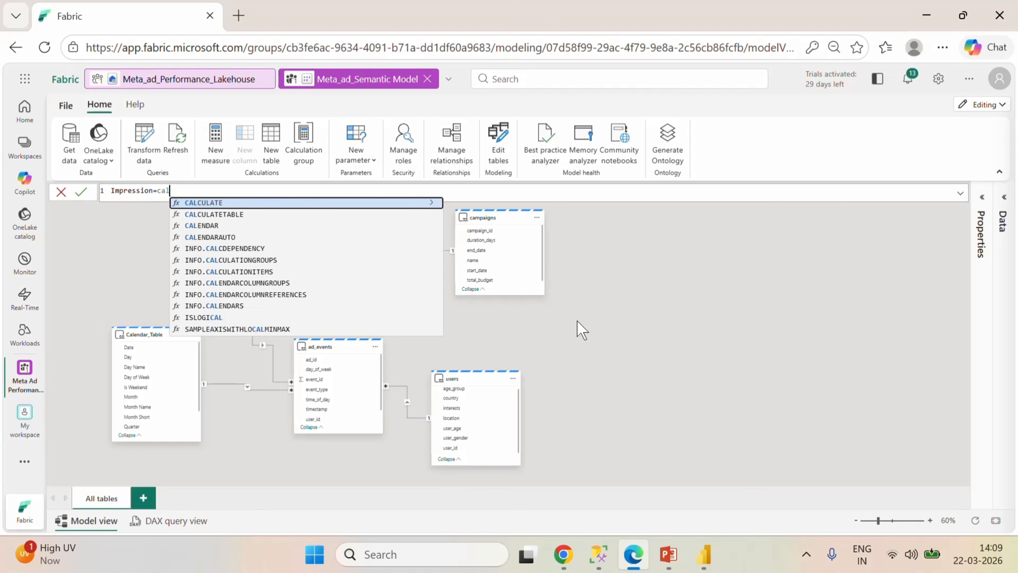
{"action": "key", "text": "Tab"}
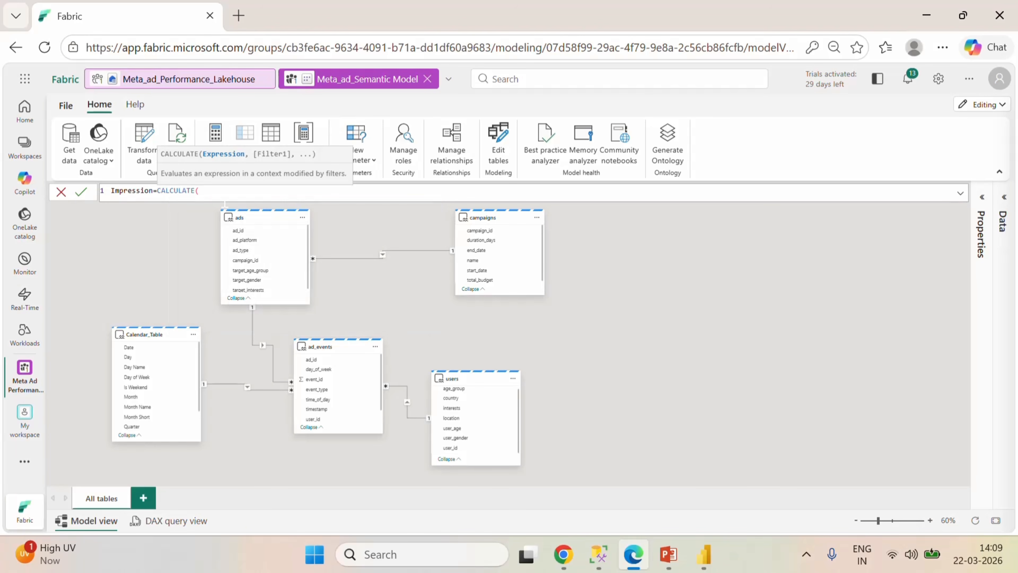
{"action": "type", "text": "coun"}
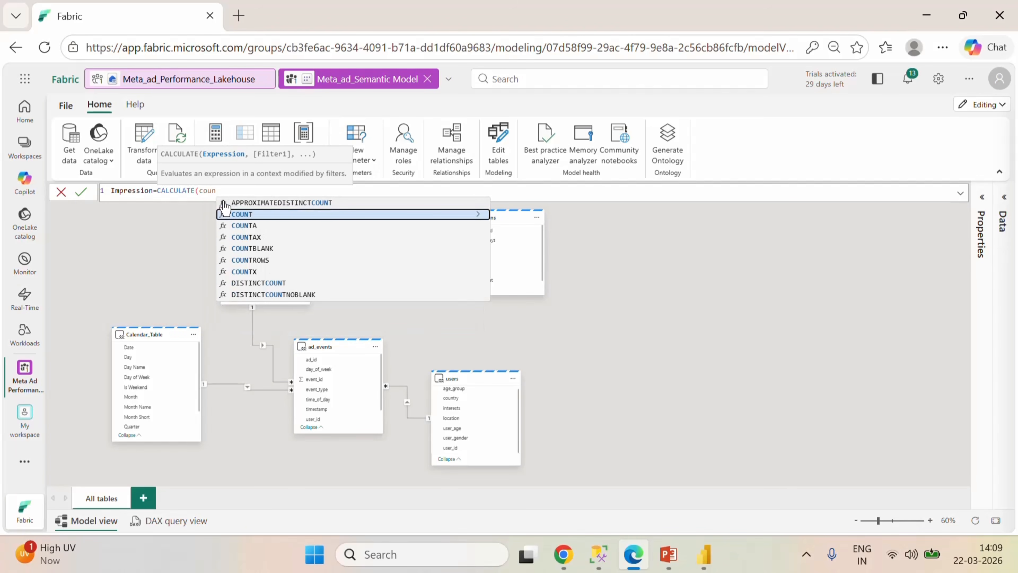
{"action": "left_click", "coordinate": [266, 260]}
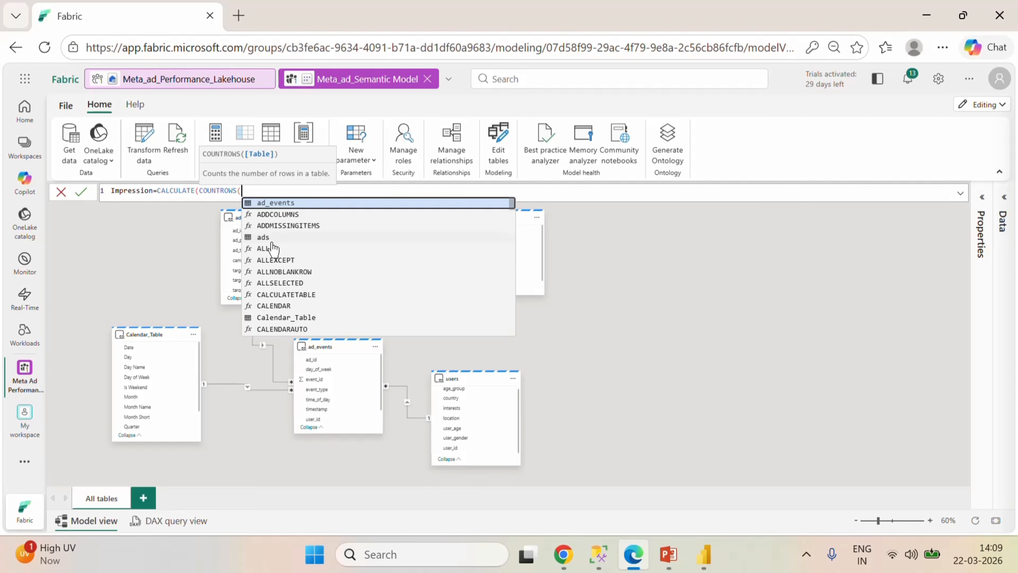
{"action": "left_click", "coordinate": [280, 203]}
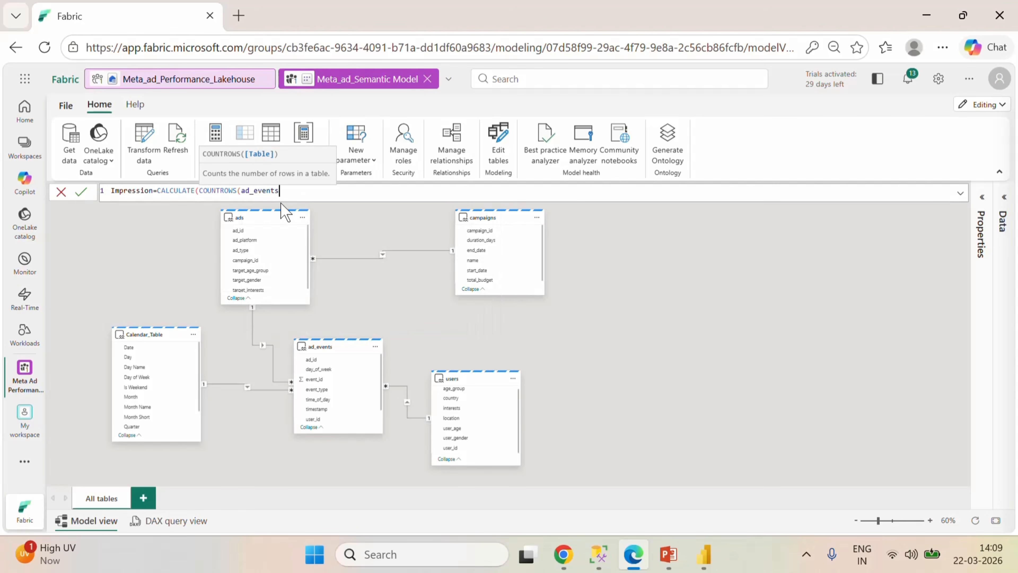
{"action": "type", "text": "),"}
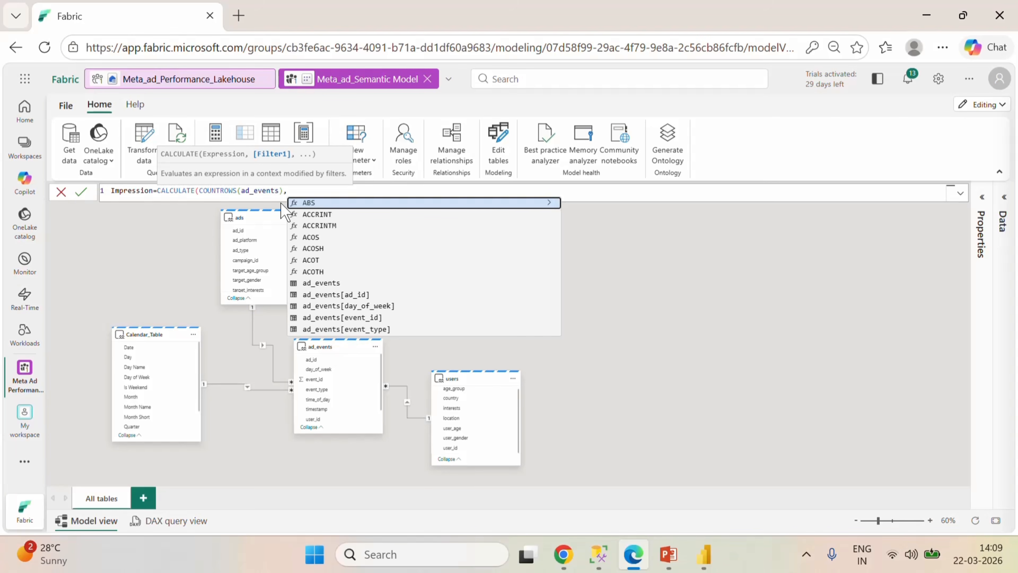
{"action": "type", "text": "ev"}
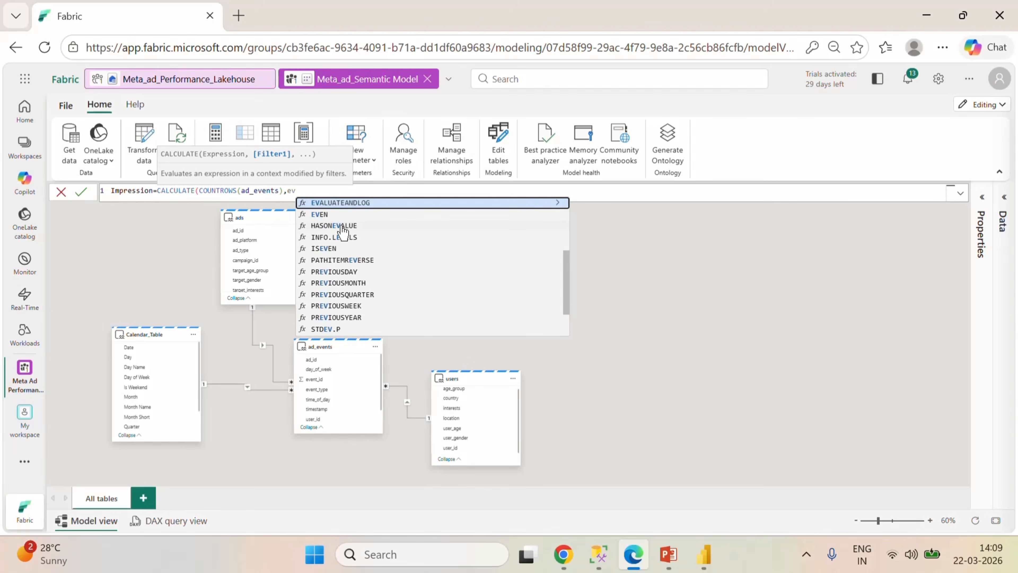
{"action": "scroll", "coordinate": [402, 288], "scroll_direction": "up", "scroll_amount": 5}
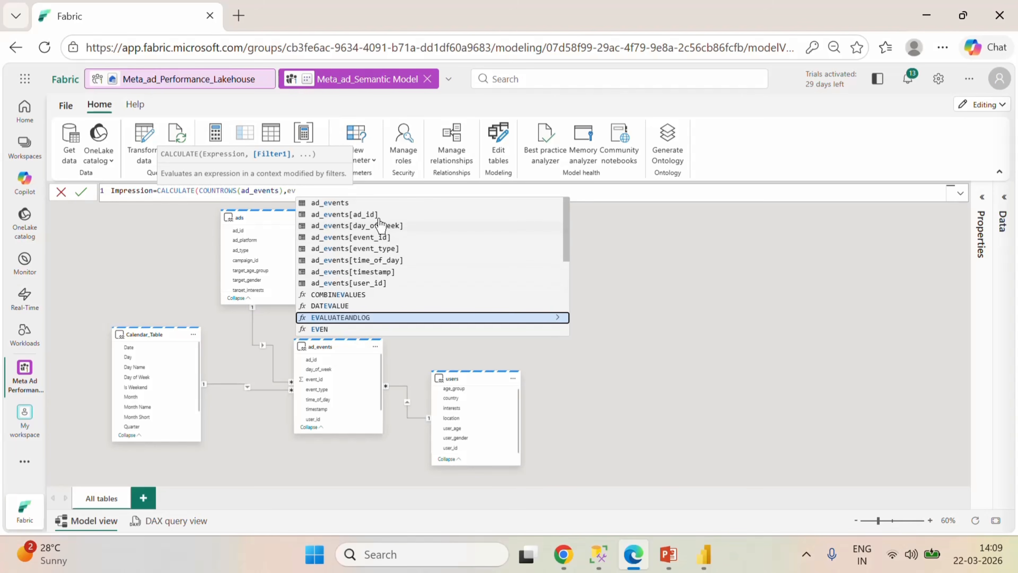
{"action": "left_click", "coordinate": [380, 249]}
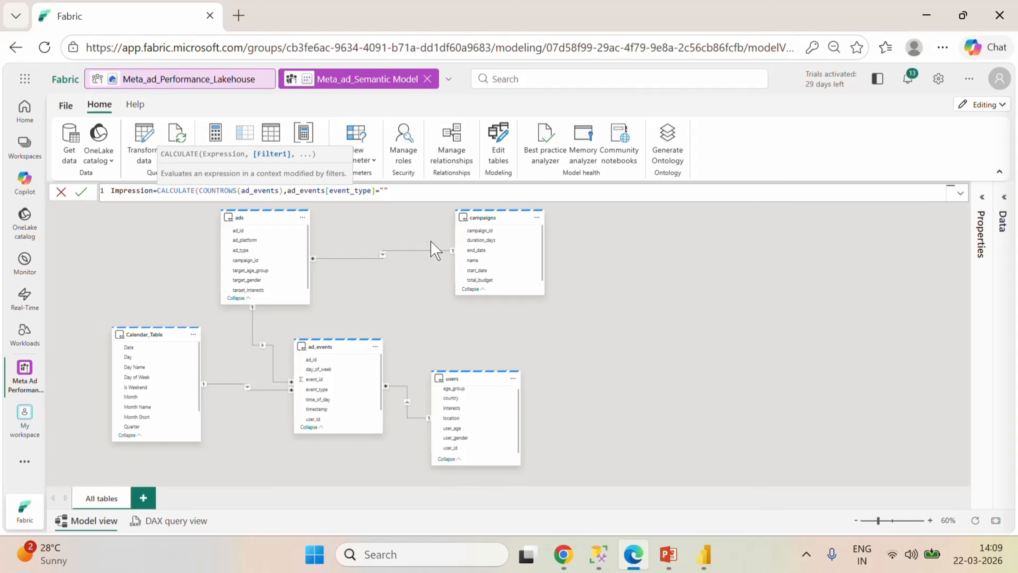
{"action": "type", "text": "=\"Impression"}
- Copy the Impression value from the SSMS event_type results
{"action": "left_click", "coordinate": [599, 554]}
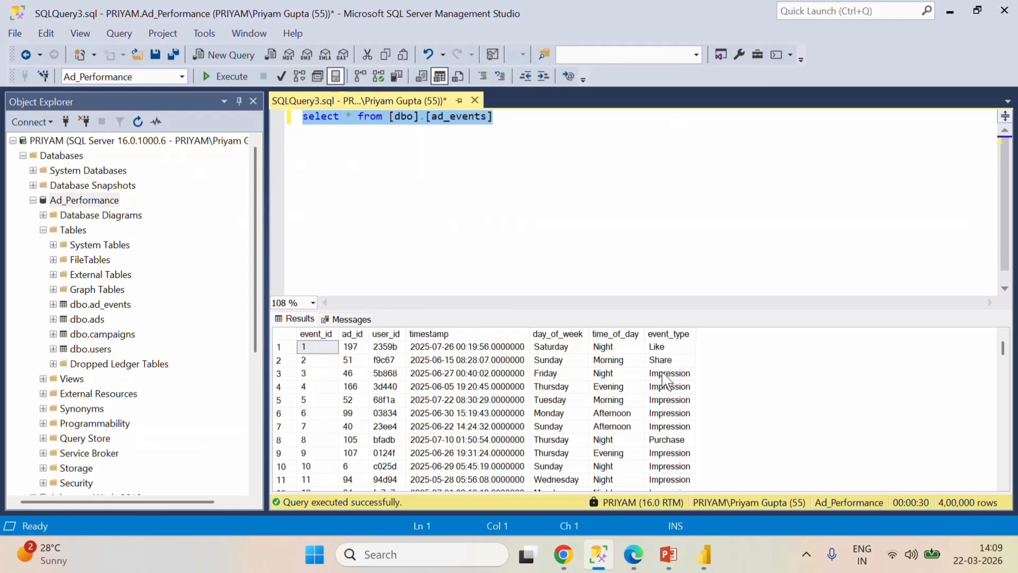
{"action": "left_click", "coordinate": [668, 374]}
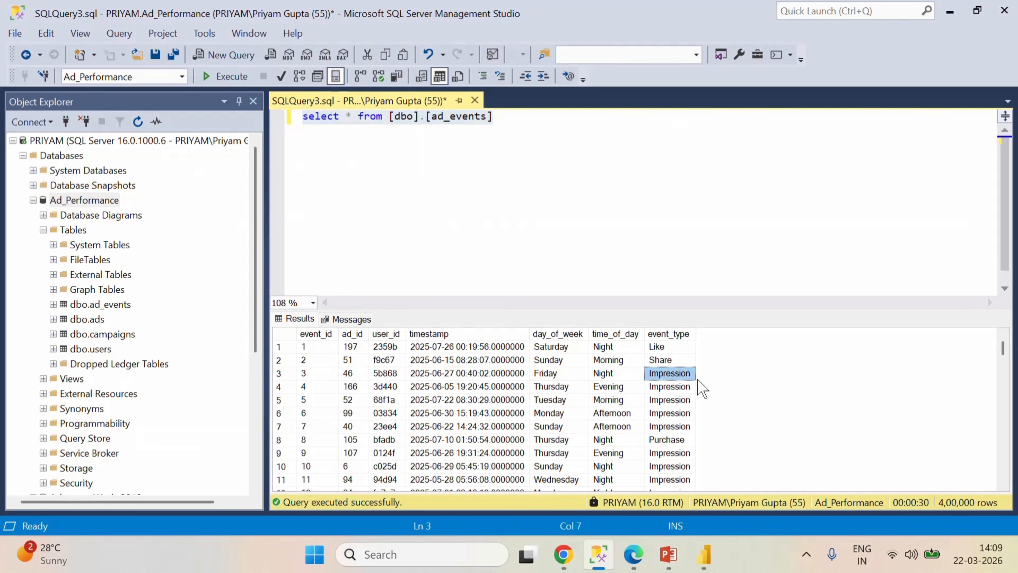
{"action": "right_click", "coordinate": [666, 373]}
{"action": "left_click", "coordinate": [706, 385]}
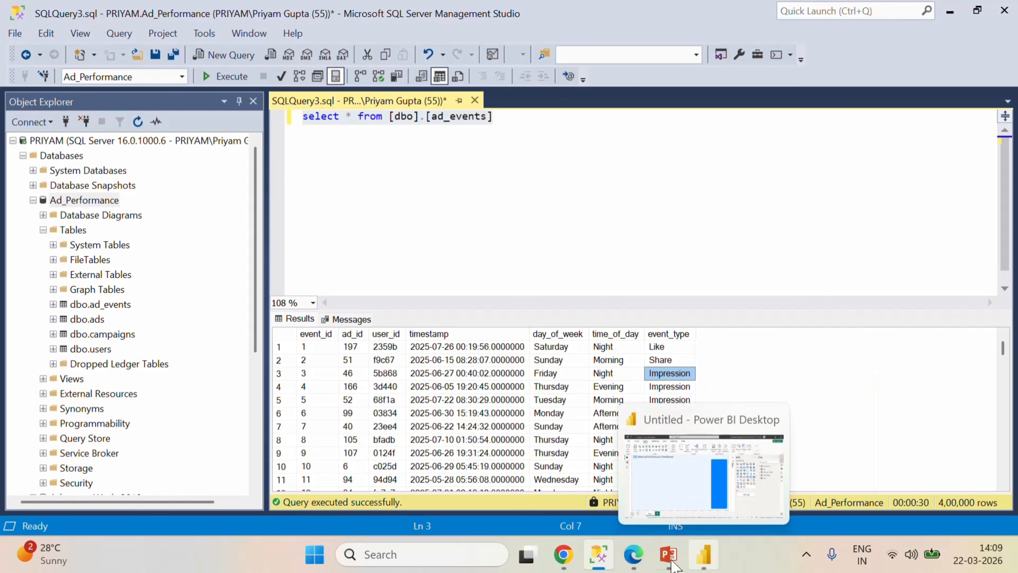
{"action": "left_click", "coordinate": [634, 553]}
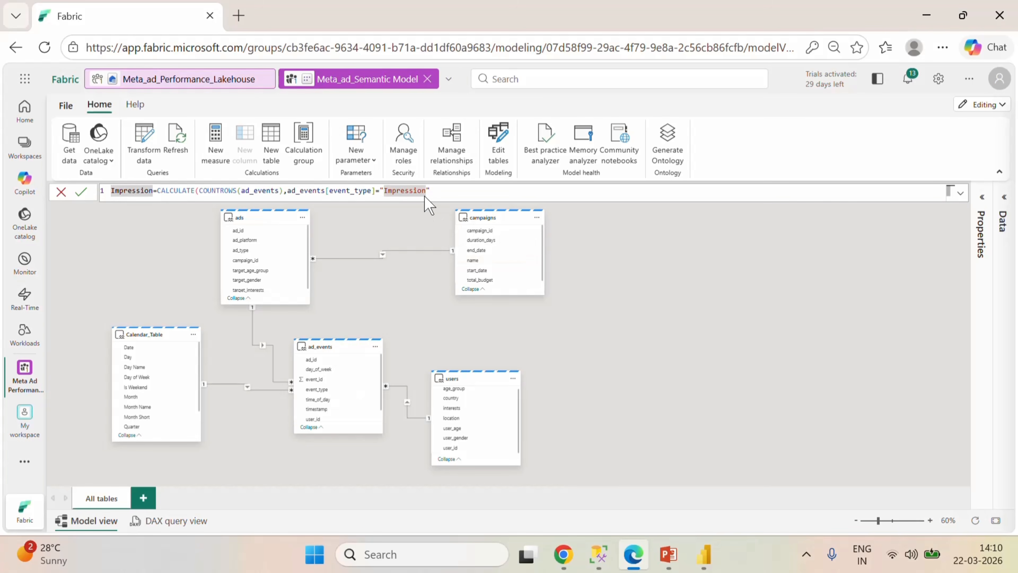
- Close the Impression formula's parenthesis, commit it, and select the full formula
{"action": "left_click_drag", "start_coordinate": [426, 191], "coordinate": [388, 192]}
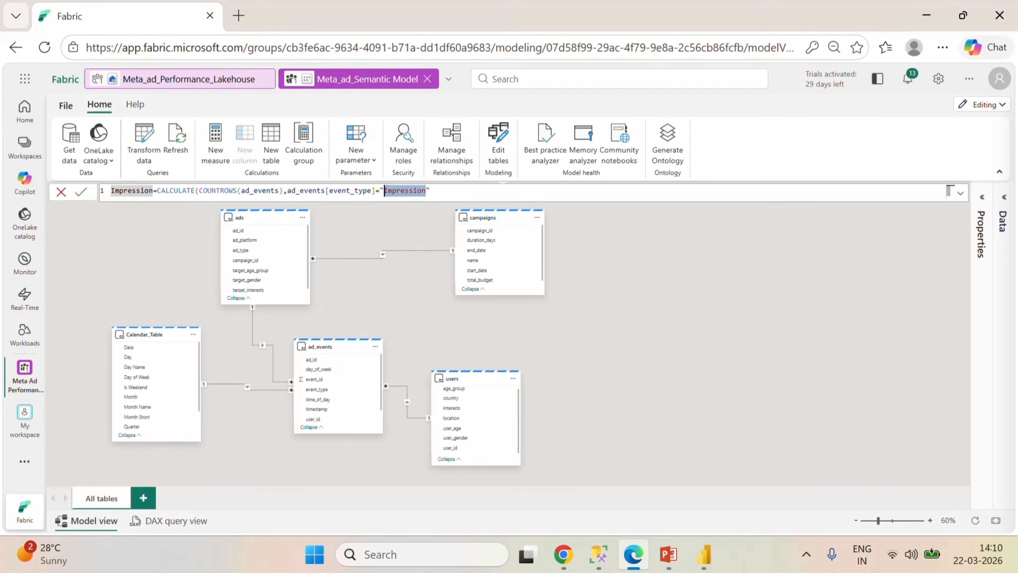
{"action": "key", "text": "Right"}
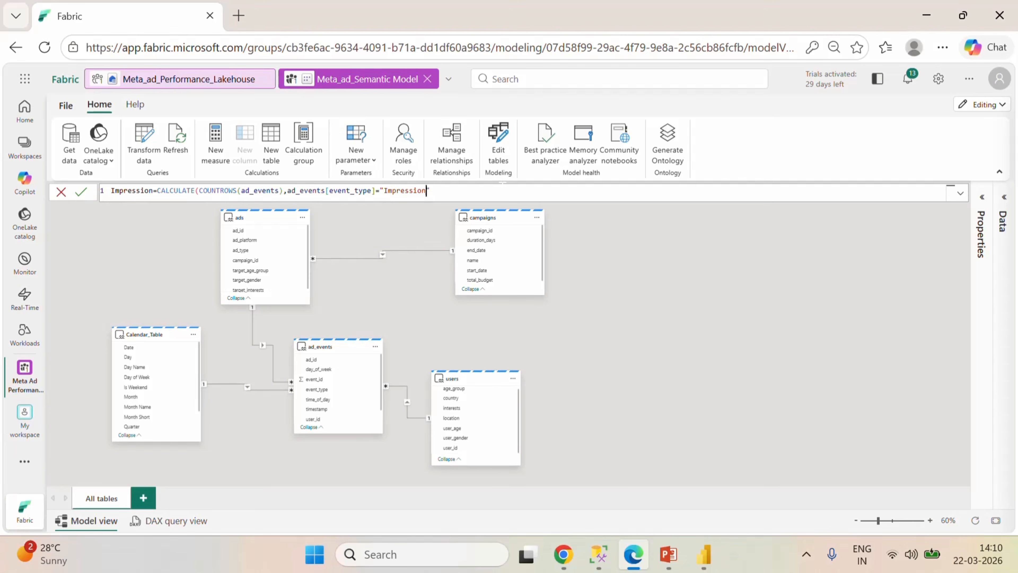
{"action": "key", "text": "Right"}
{"action": "type", "text": ")"}
{"action": "left_click", "coordinate": [80, 191]}
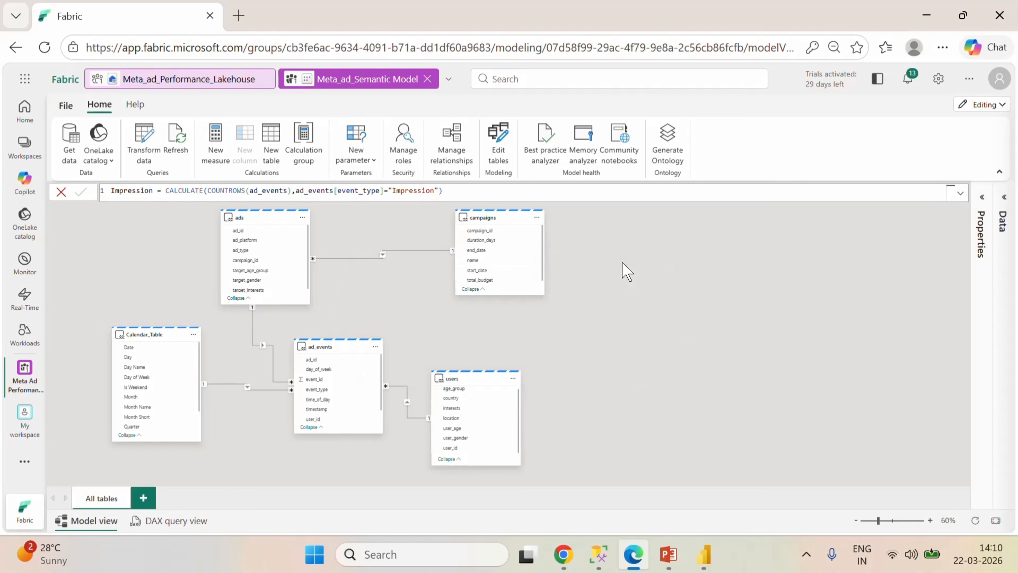
{"action": "left_click", "coordinate": [483, 193]}
{"action": "key", "text": "ctrl+a"}
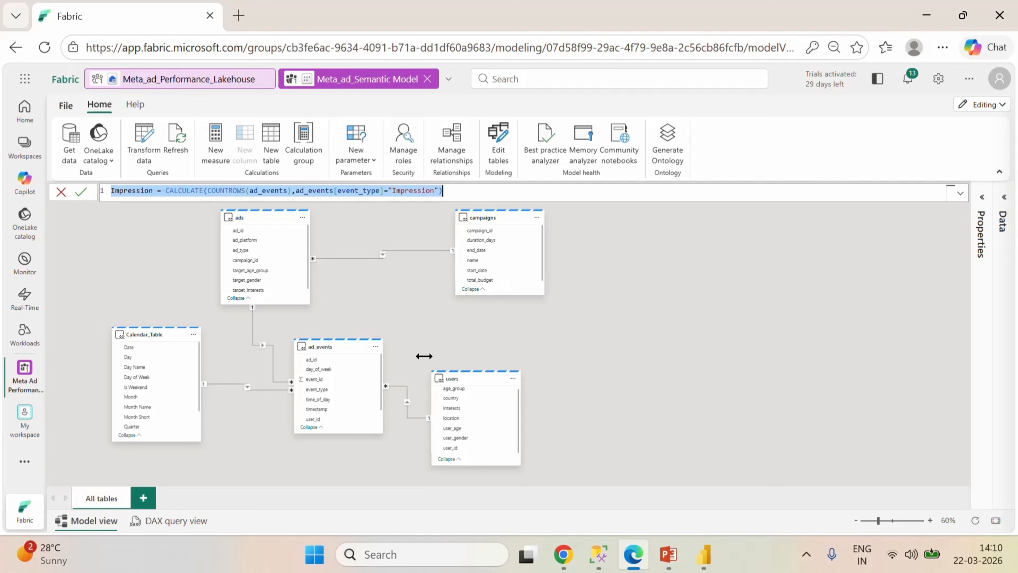
- Start another new measure on the ad_events table
{"action": "left_click", "coordinate": [376, 347]}
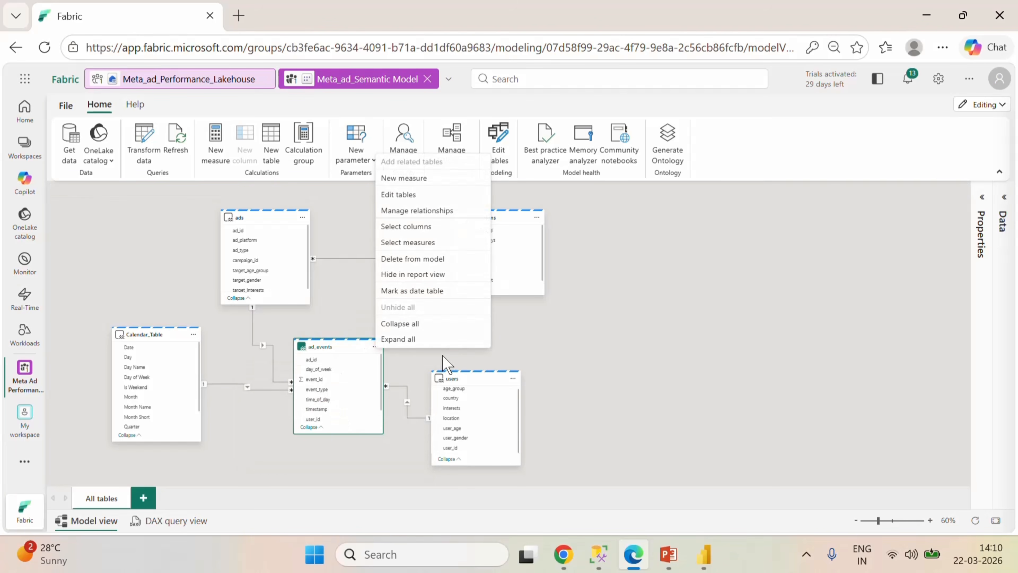
{"action": "left_click", "coordinate": [414, 182]}
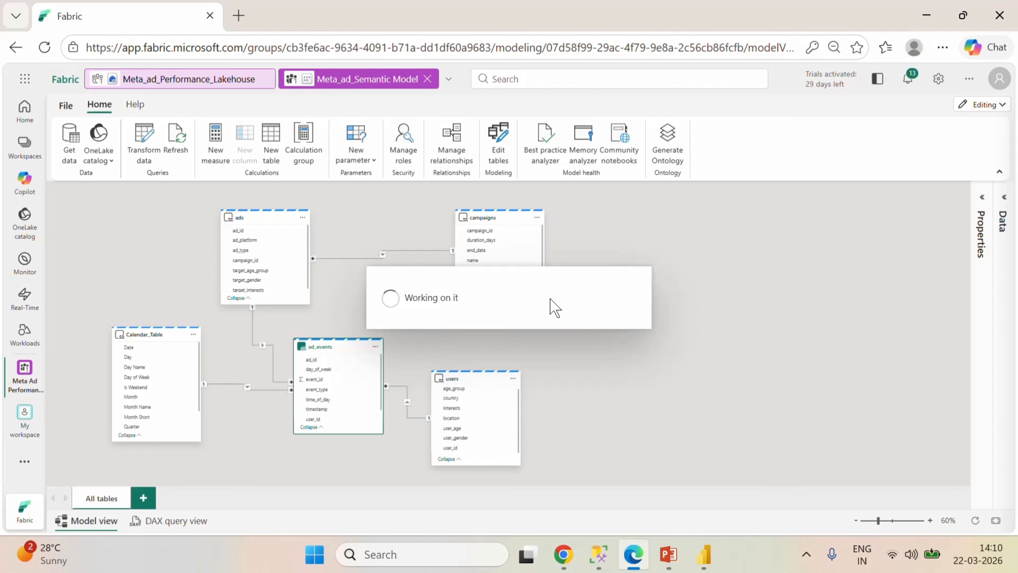
{"action": "left_click", "coordinate": [806, 553]}
- Paste the Impression formula into the new measure and rename the measure to Clicks
{"action": "left_click", "coordinate": [743, 474]}
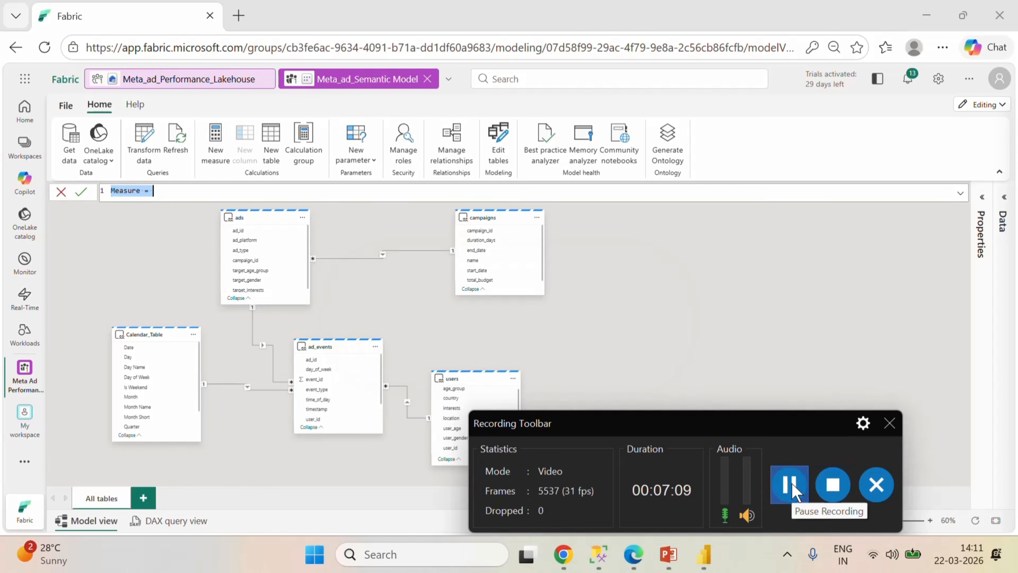
{"action": "left_click", "coordinate": [889, 422]}
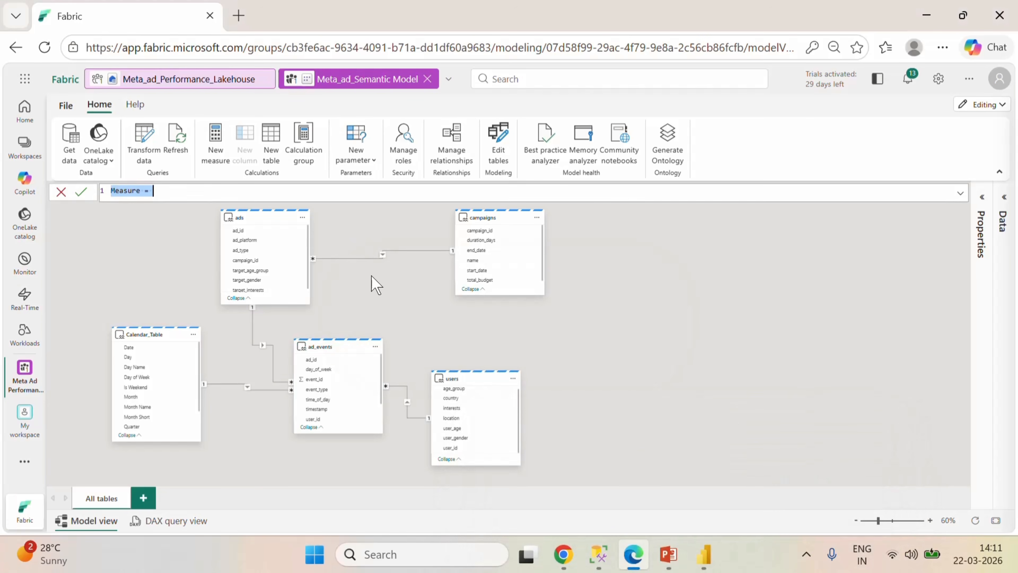
{"action": "key", "text": "ctrl+v"}
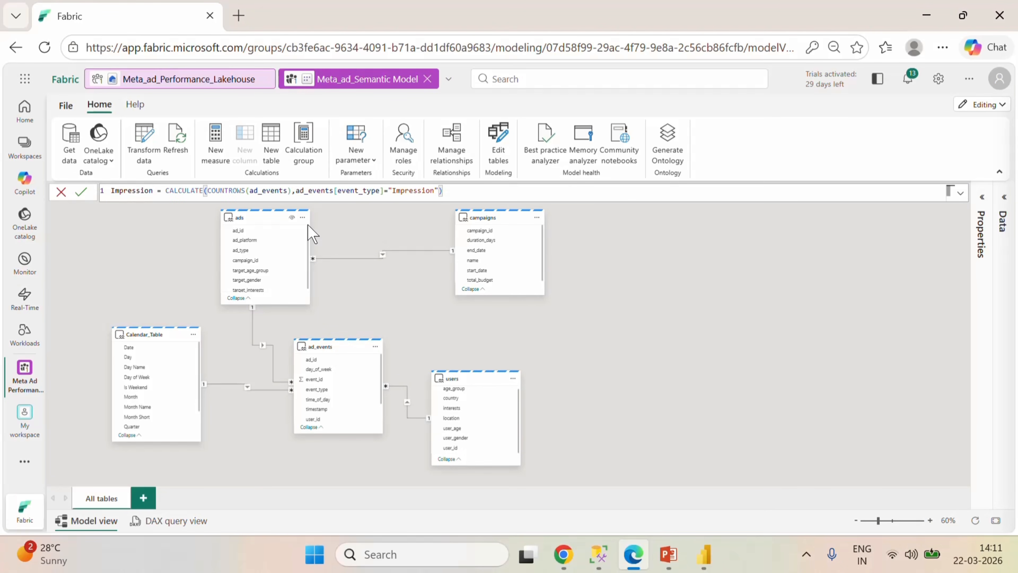
{"action": "left_click", "coordinate": [666, 553]}
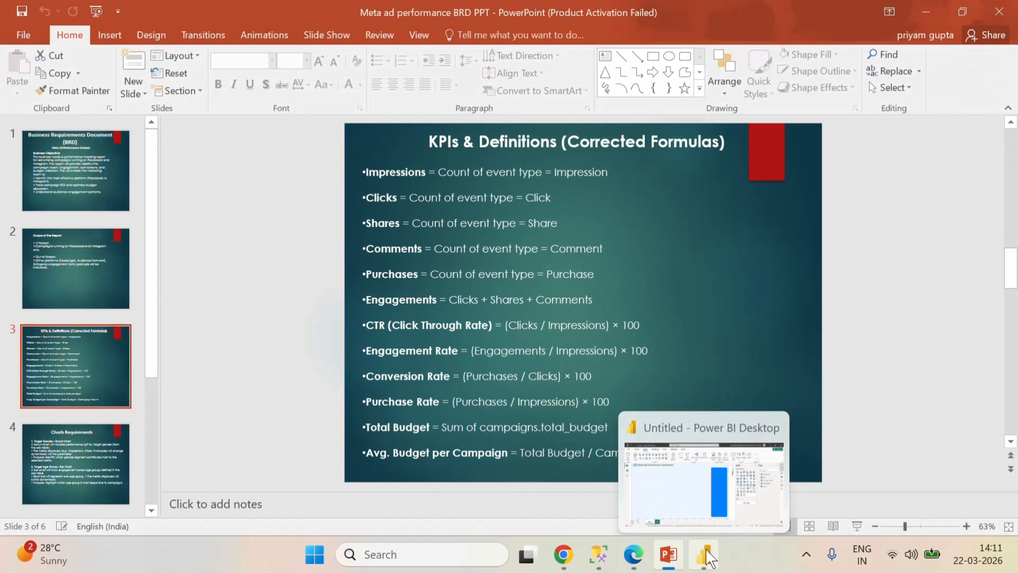
{"action": "left_click", "coordinate": [706, 555]}
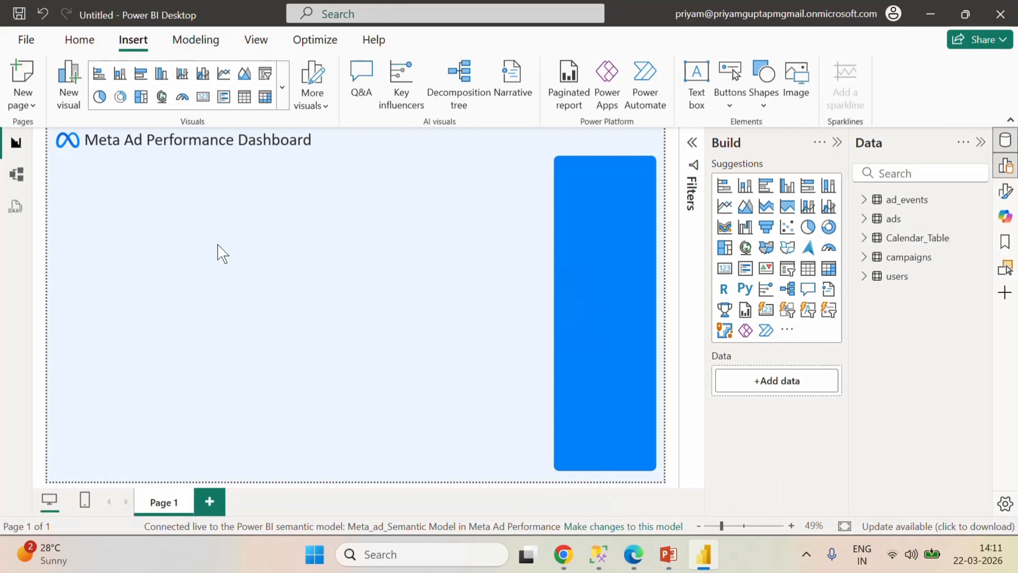
{"action": "left_click", "coordinate": [633, 556]}
{"action": "left_click_drag", "start_coordinate": [152, 190], "coordinate": [110, 191]}
{"action": "type", "text": "Clicks = CALCULATE(COUNTROWS(ad_events),ad_events[event_type]=\"Impression"}
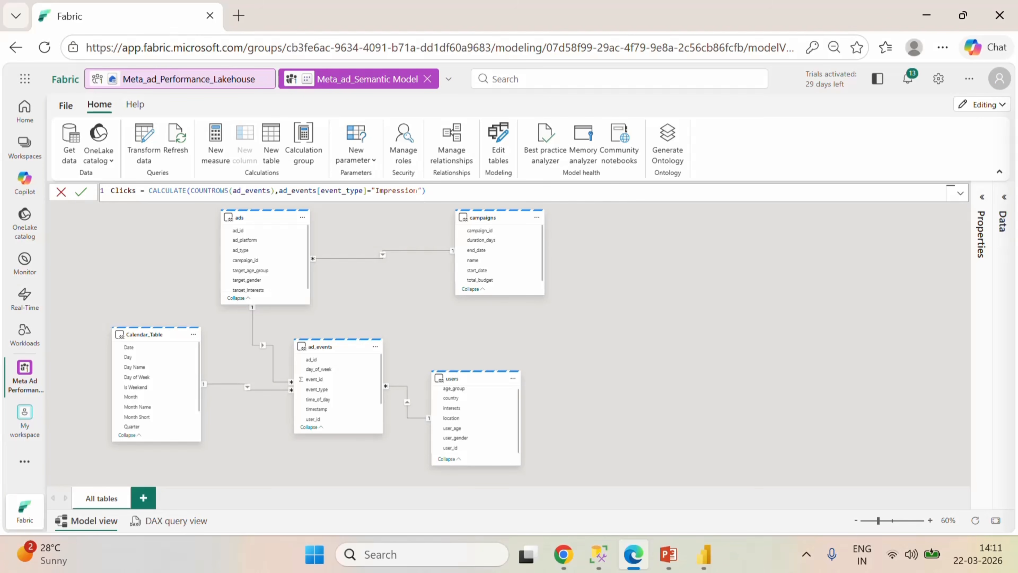
- Replace the filter value with "Click" copied from SSMS and commit the Clicks measure
{"action": "left_click_drag", "start_coordinate": [417, 190], "coordinate": [379, 191]}
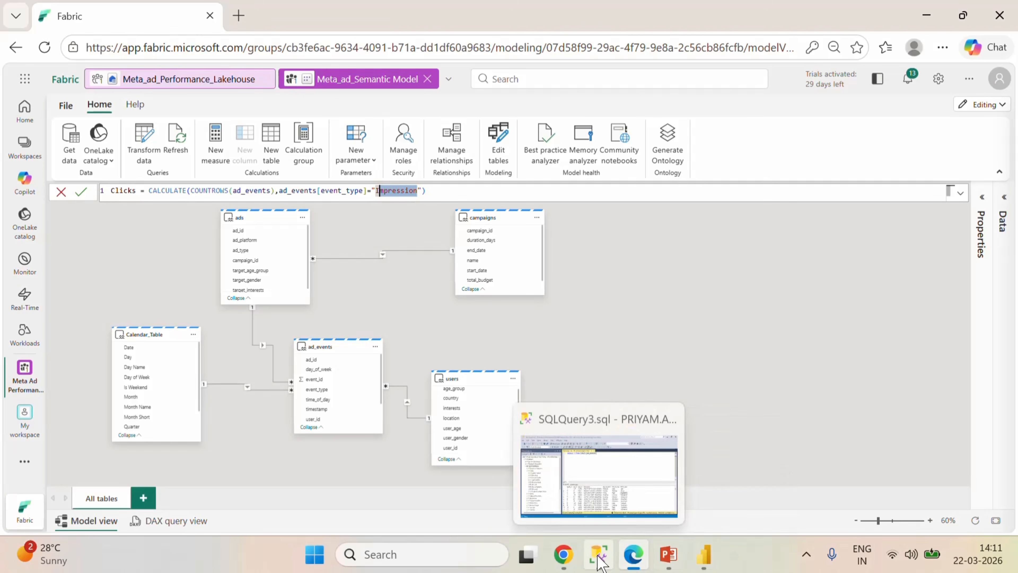
{"action": "left_click", "coordinate": [597, 479]}
{"action": "scroll", "coordinate": [676, 437], "scroll_direction": "down", "scroll_amount": 4}
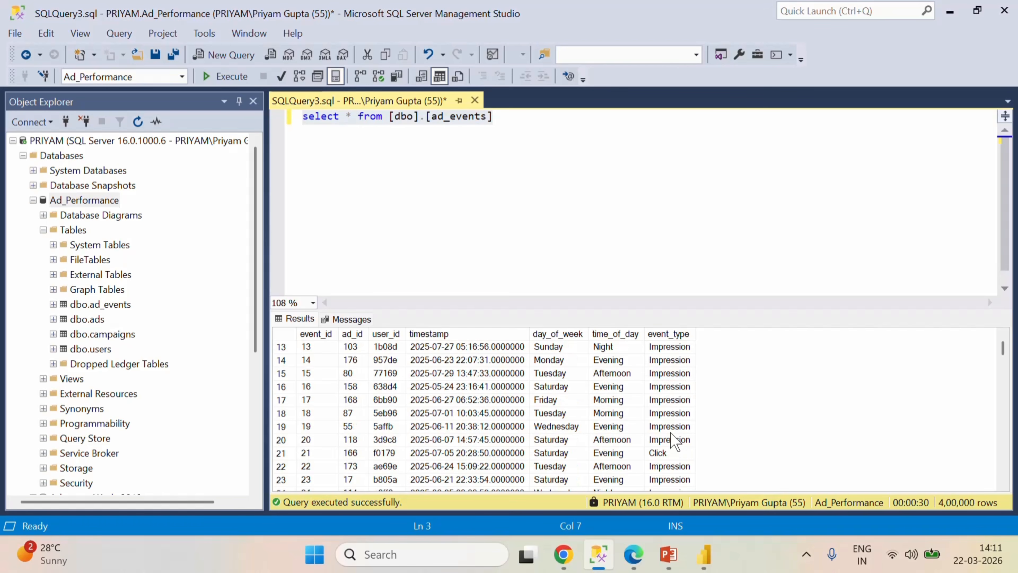
{"action": "left_click", "coordinate": [670, 453]}
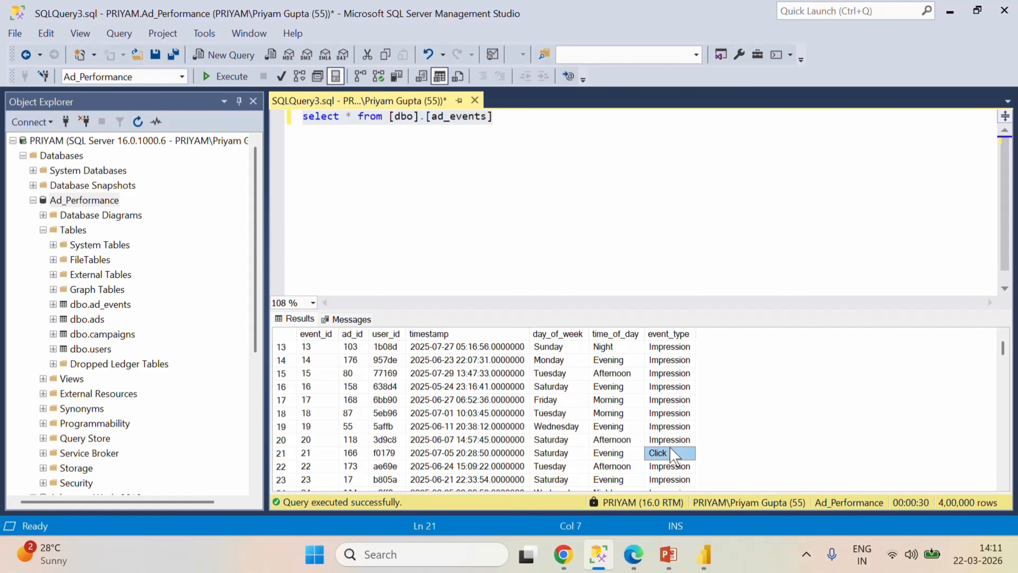
{"action": "right_click", "coordinate": [671, 447]}
{"action": "left_click", "coordinate": [738, 335]}
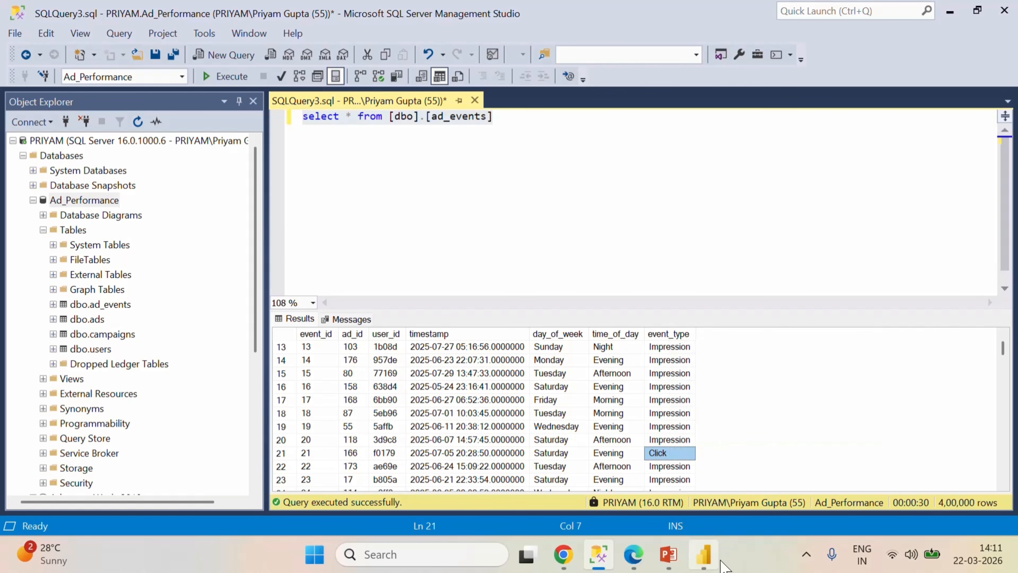
{"action": "left_click", "coordinate": [601, 503]}
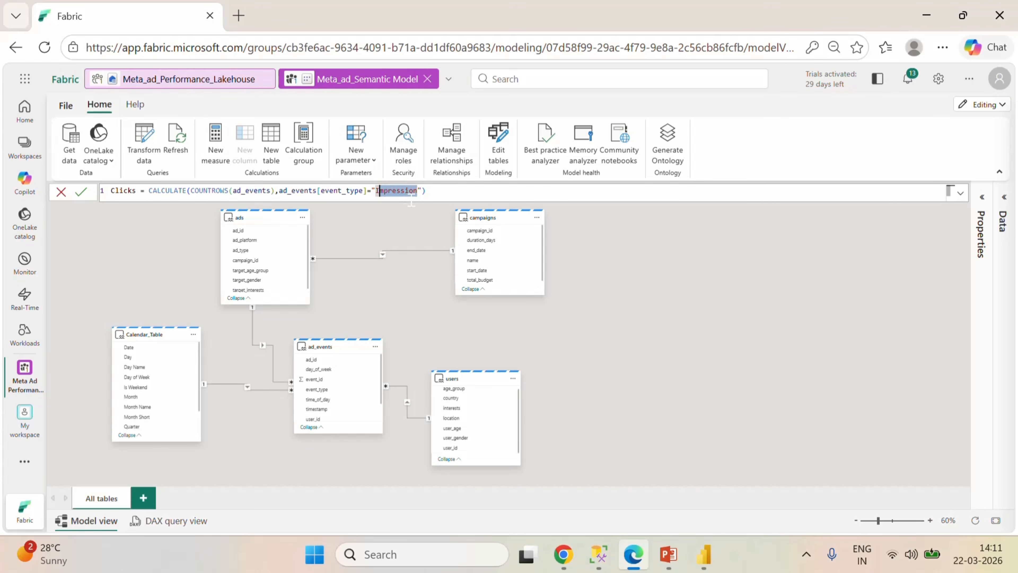
{"action": "left_click", "coordinate": [414, 190]}
{"action": "double_click", "coordinate": [414, 190]}
{"action": "key", "text": "ctrl+v"}
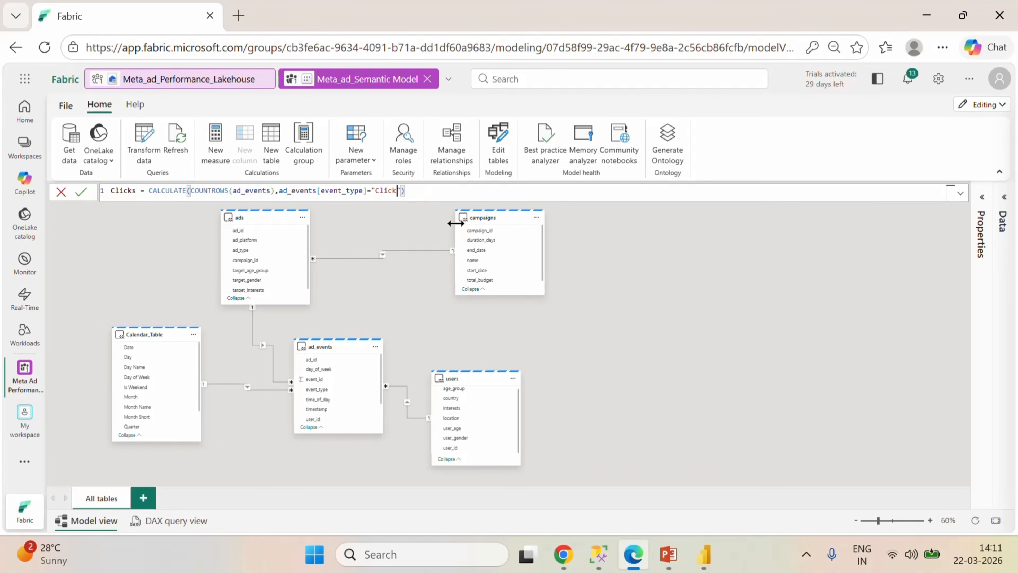
{"action": "left_click", "coordinate": [81, 192]}
- Start another new measure on ad_events, leaving its default name
{"action": "left_click", "coordinate": [375, 346]}
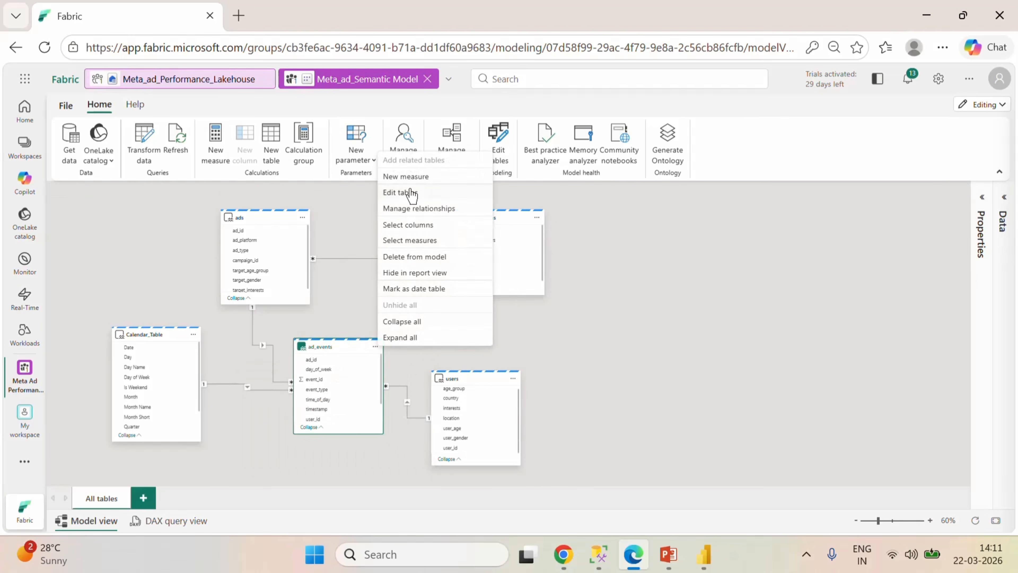
{"action": "left_click", "coordinate": [403, 178]}
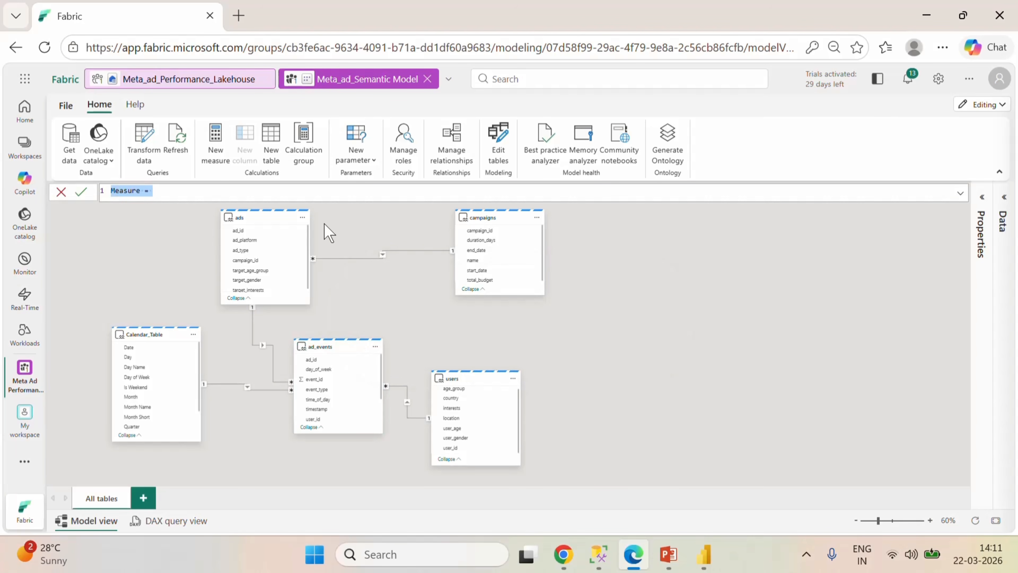
{"action": "type", "text": "Click"}
{"action": "key", "text": "ctrl+z"}
{"action": "mouse_move", "coordinate": [711, 566]}
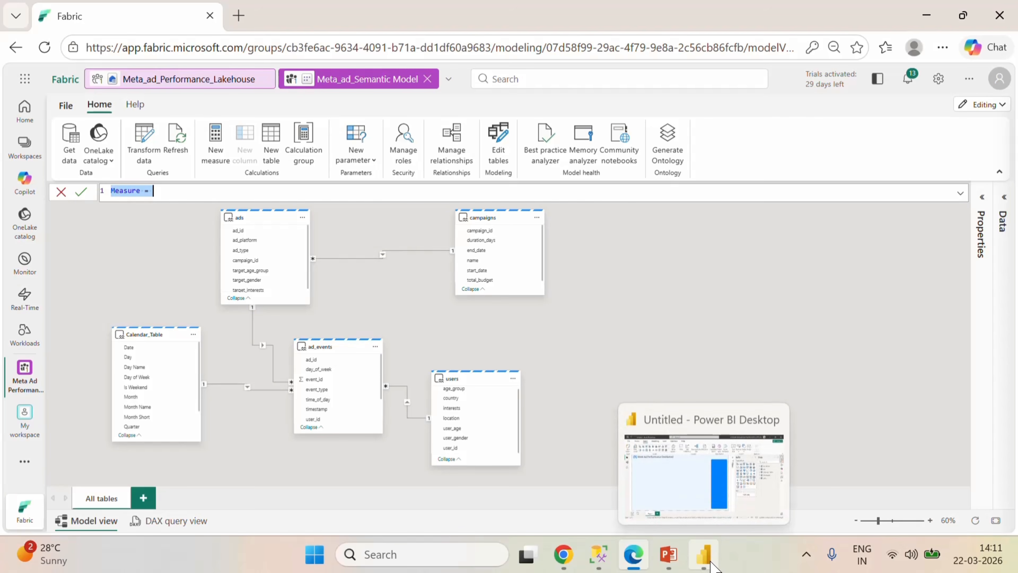
{"action": "scroll", "coordinate": [361, 401], "scroll_direction": "down", "scroll_amount": 3}
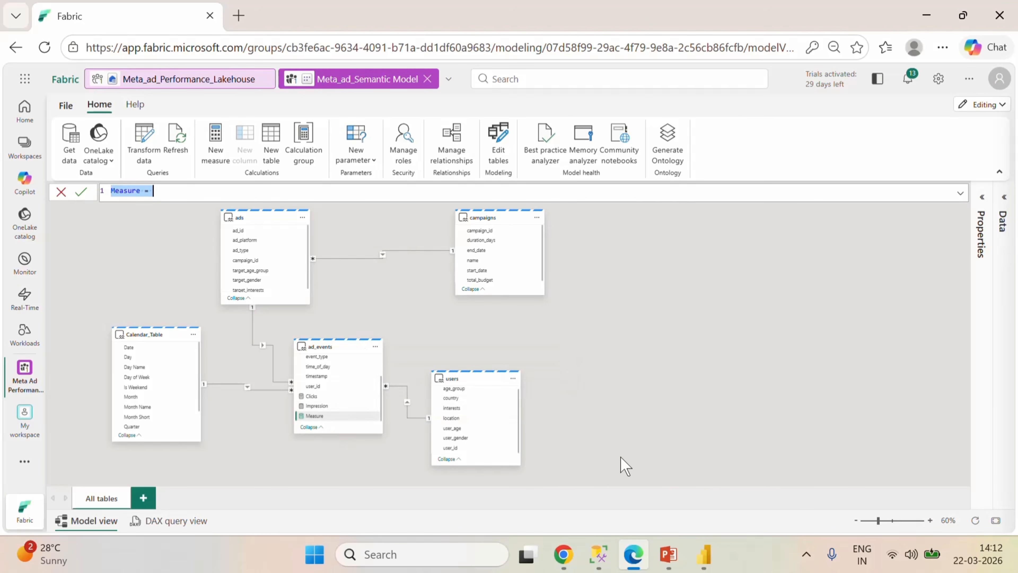
{"action": "left_click", "coordinate": [704, 555]}
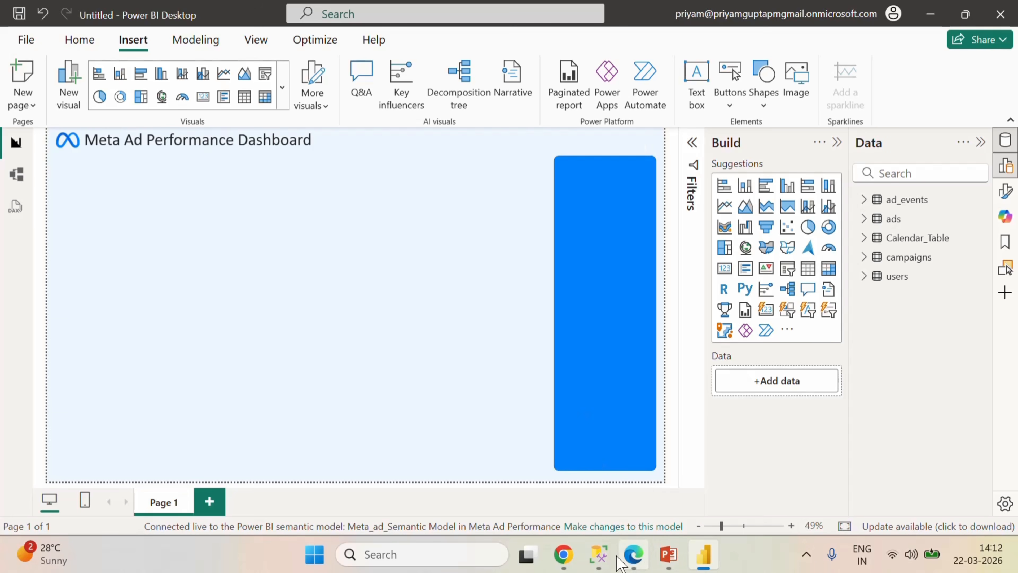
{"action": "left_click", "coordinate": [669, 554]}
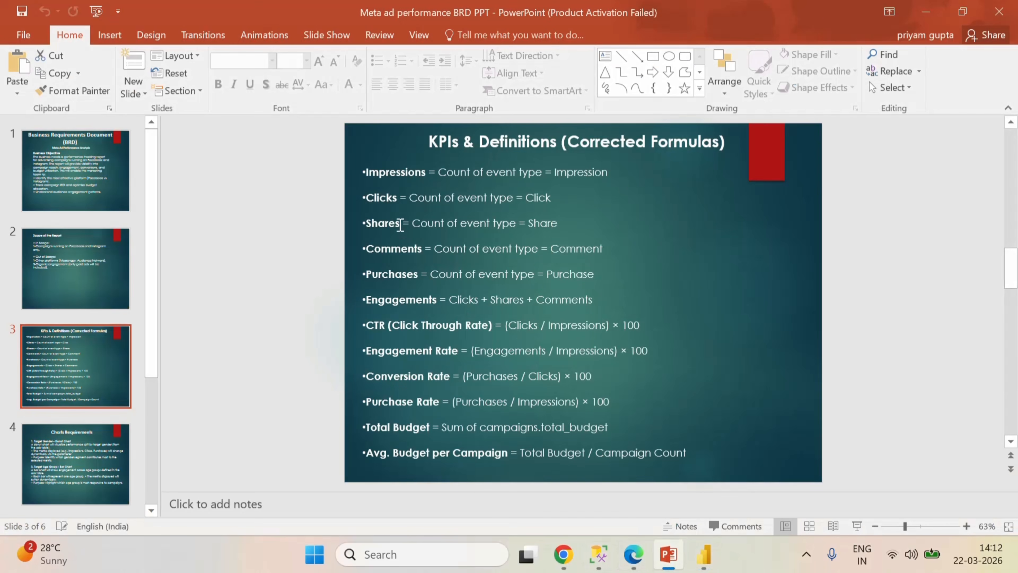
{"action": "double_click", "coordinate": [400, 223]}
{"action": "key", "text": "ctrl+c"}
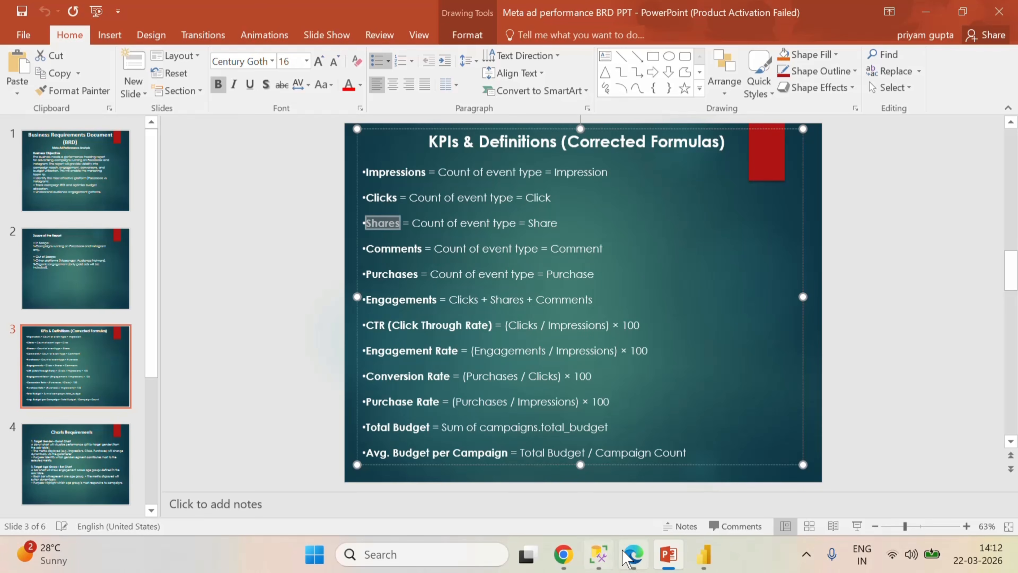
{"action": "left_click", "coordinate": [632, 556]}
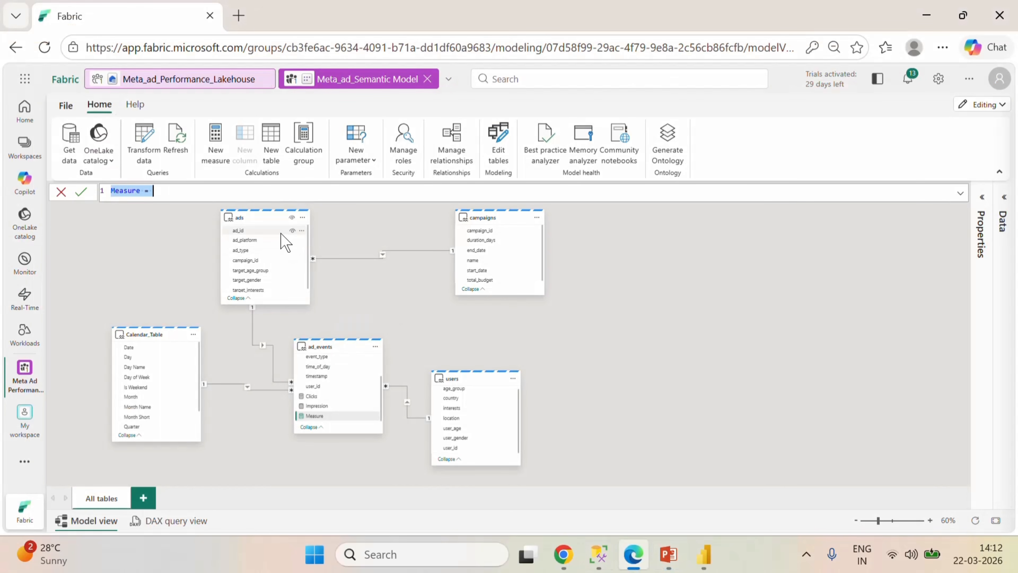
- Name the measure Shares and begin =CALCULATE(COUNTROWS(ad_events), in the formula bar
{"action": "key", "text": "ctrl+v"}
{"action": "type", "text": "=ca"}
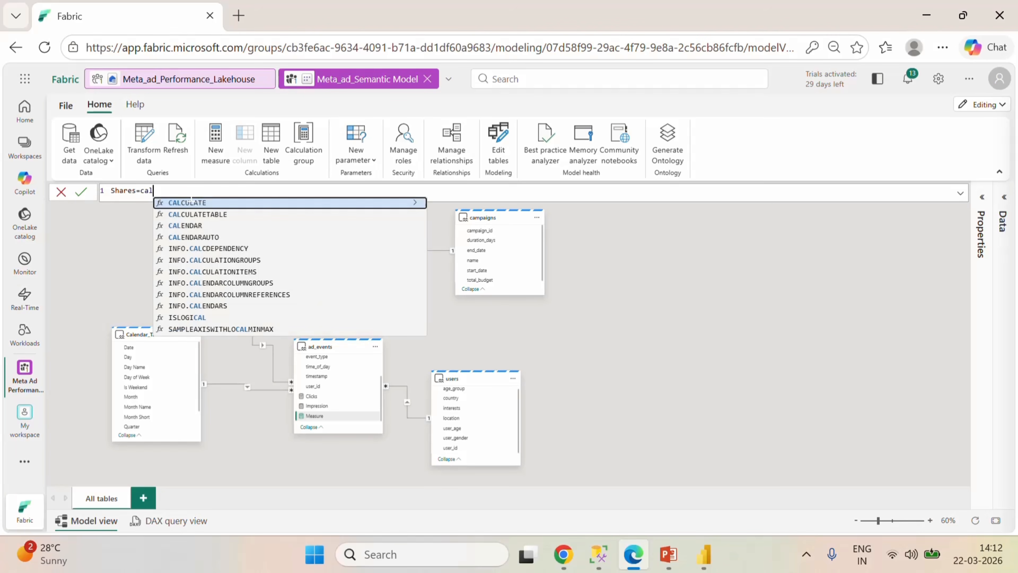
{"action": "left_click", "coordinate": [197, 202]}
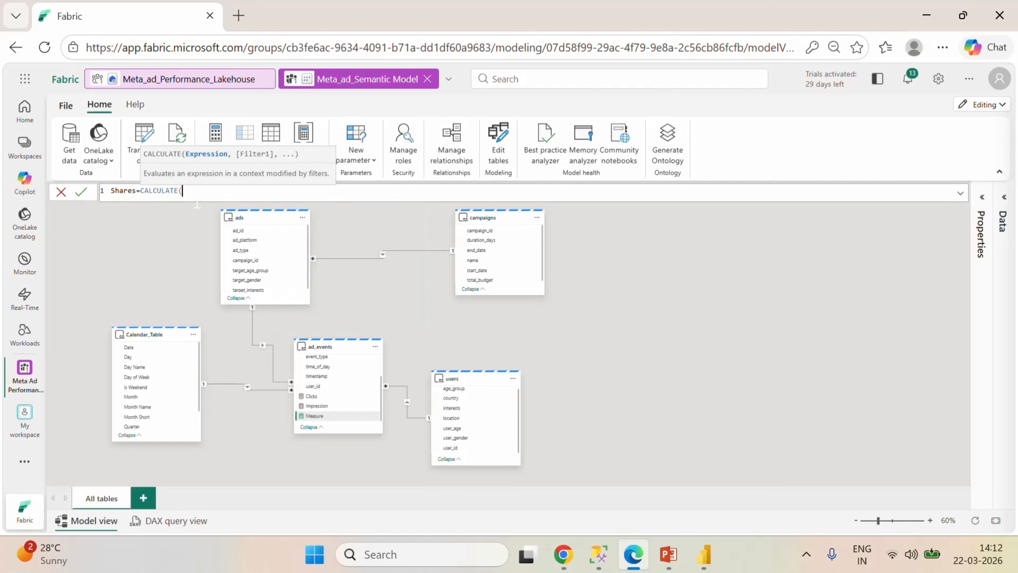
{"action": "type", "text": "coun"}
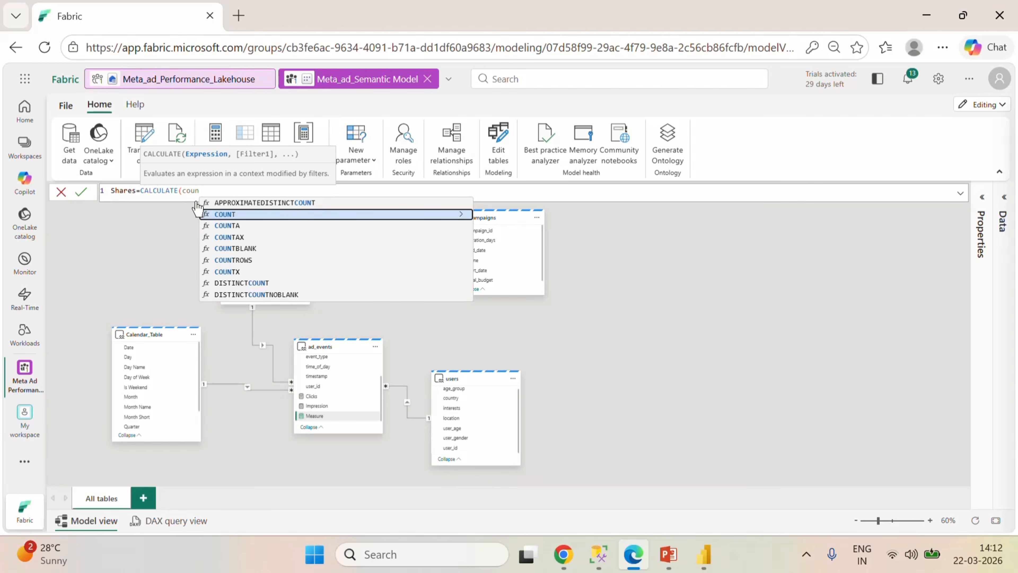
{"action": "left_click", "coordinate": [251, 260]}
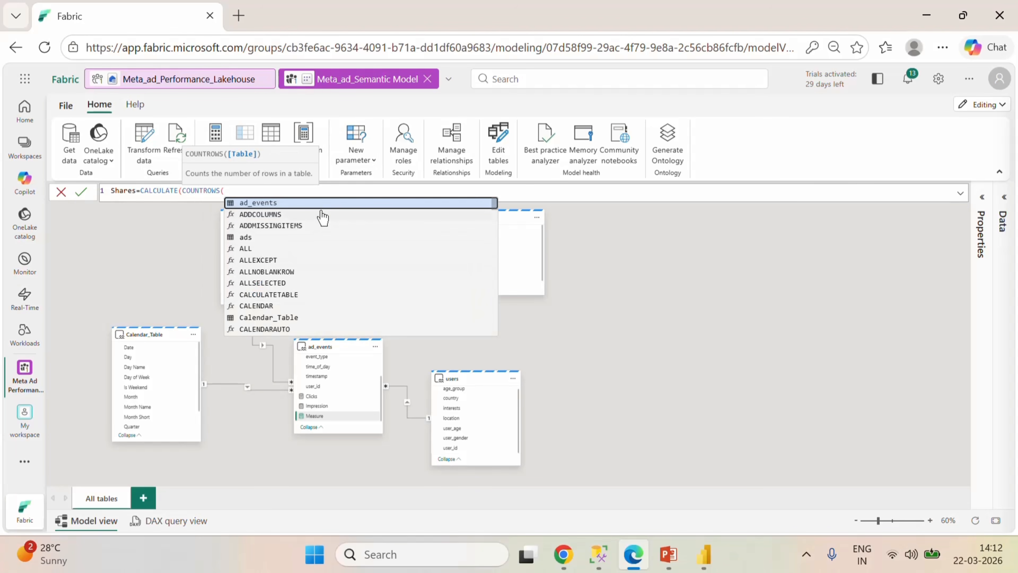
{"action": "left_click", "coordinate": [300, 204]}
{"action": "type", "text": "),"}
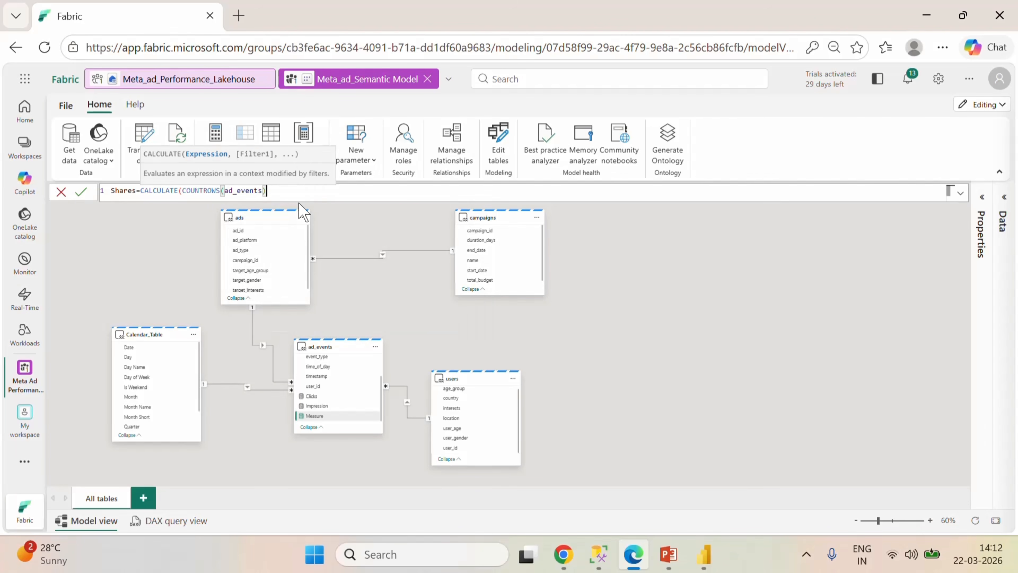
{"action": "type", "text": "ev"}
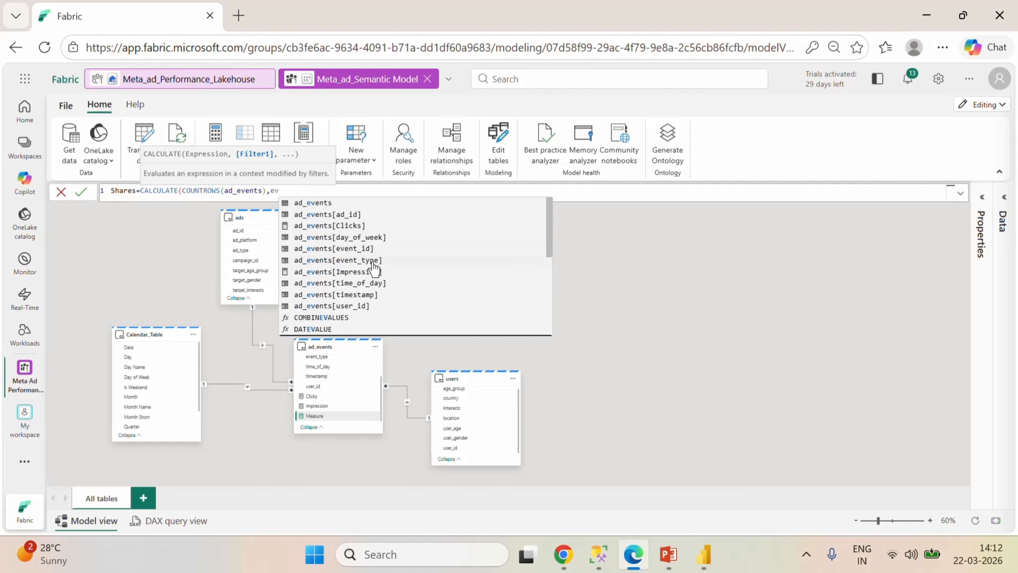
- Add the filter ad_events[event_type]="Share" to the Shares formula
{"action": "left_click", "coordinate": [379, 260]}
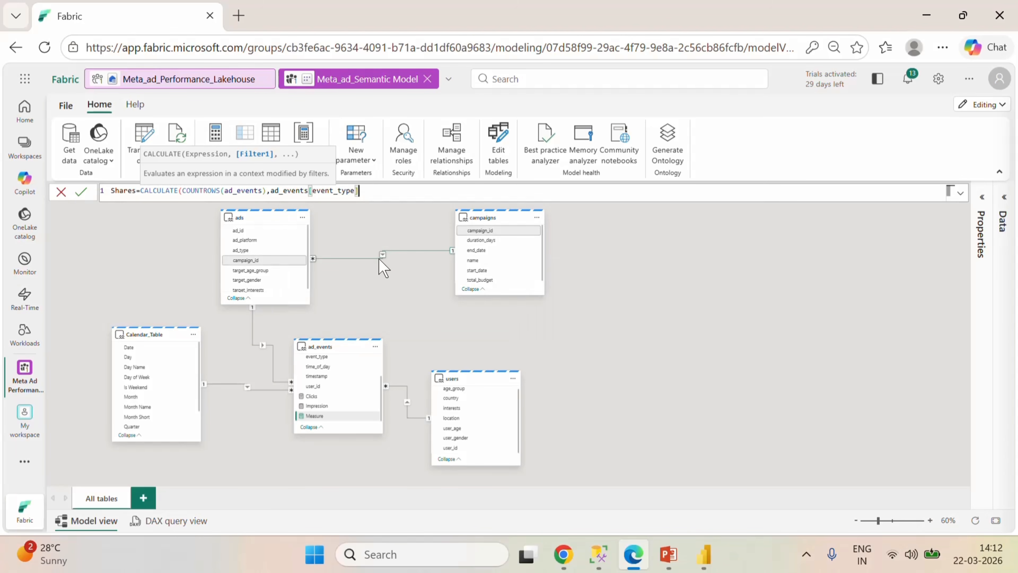
{"action": "type", "text": "=\"Click\")"}
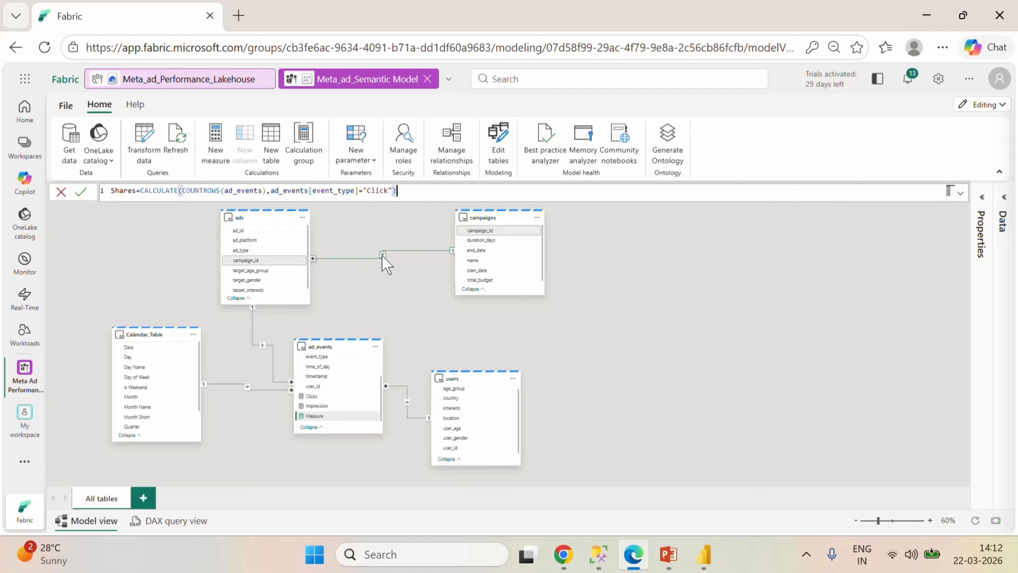
{"action": "key", "text": "Left"}
{"action": "key", "text": "Left"}
{"action": "key", "text": "shift+Left"}
{"action": "key", "text": "shift+Left"}
{"action": "key", "text": "shift+Left"}
{"action": "key", "text": "shift+Left"}
{"action": "key", "text": "shift+Left"}
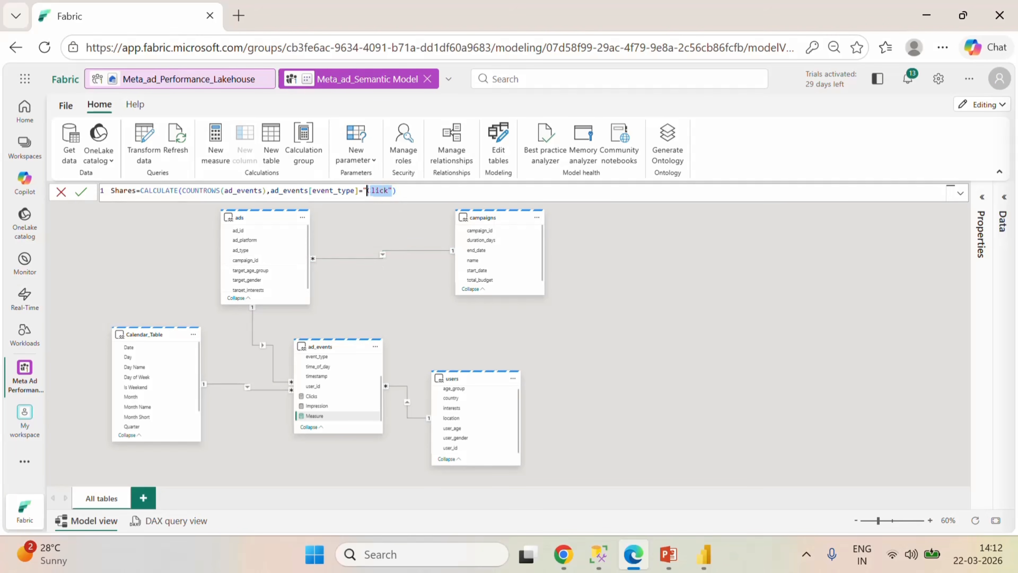
{"action": "type", "text": "Share"}
{"action": "left_click", "coordinate": [704, 554]}
- Scroll through the SSMS ad_events results to review event types, then return to Fabric
{"action": "left_click", "coordinate": [599, 554]}
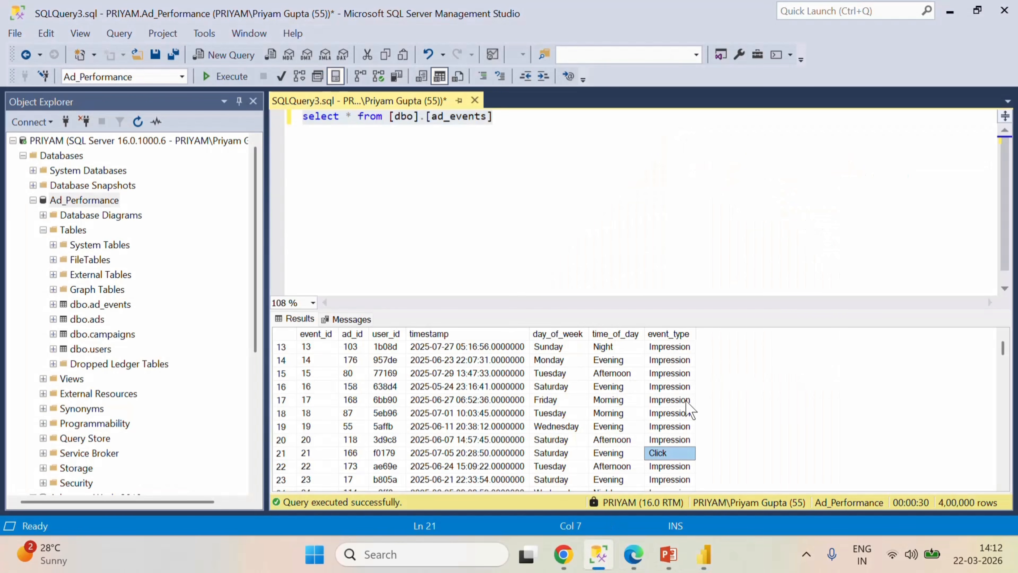
{"action": "scroll", "coordinate": [691, 409], "scroll_direction": "down", "scroll_amount": 6}
{"action": "scroll", "coordinate": [692, 409], "scroll_direction": "down", "scroll_amount": 16}
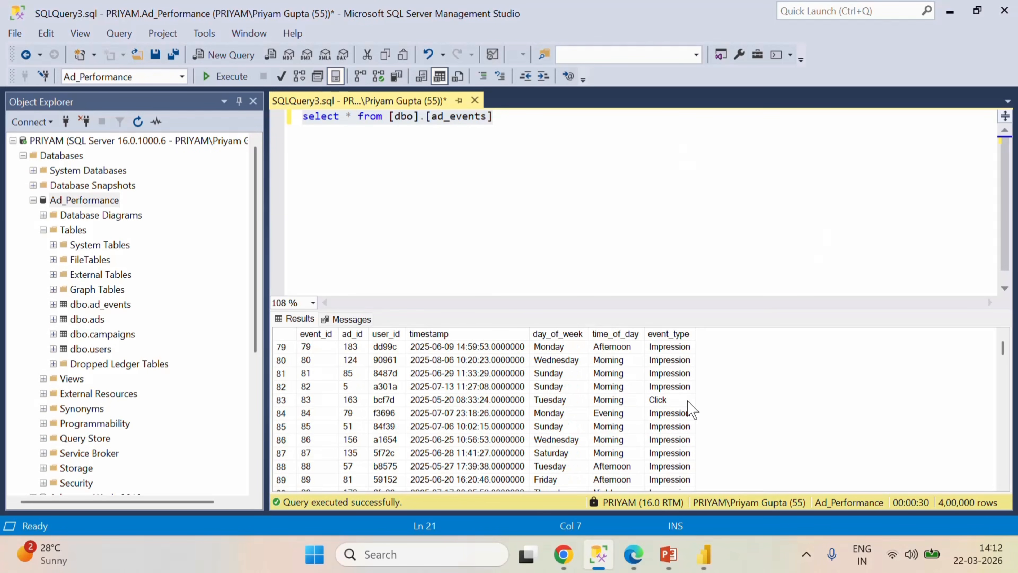
{"action": "scroll", "coordinate": [688, 401], "scroll_direction": "down", "scroll_amount": 20}
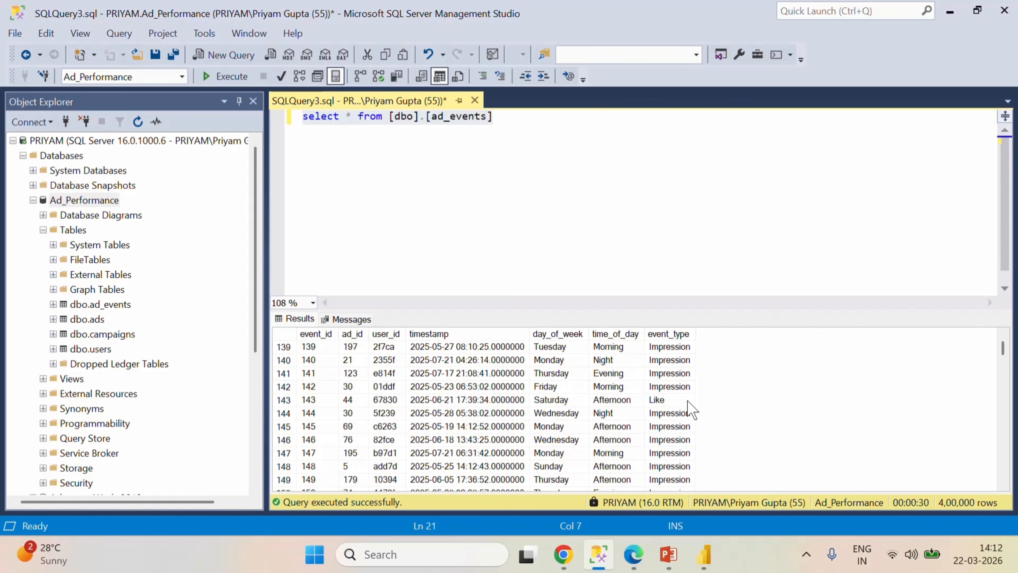
{"action": "scroll", "coordinate": [691, 409], "scroll_direction": "up", "scroll_amount": 3}
{"action": "scroll", "coordinate": [691, 409], "scroll_direction": "down", "scroll_amount": 6}
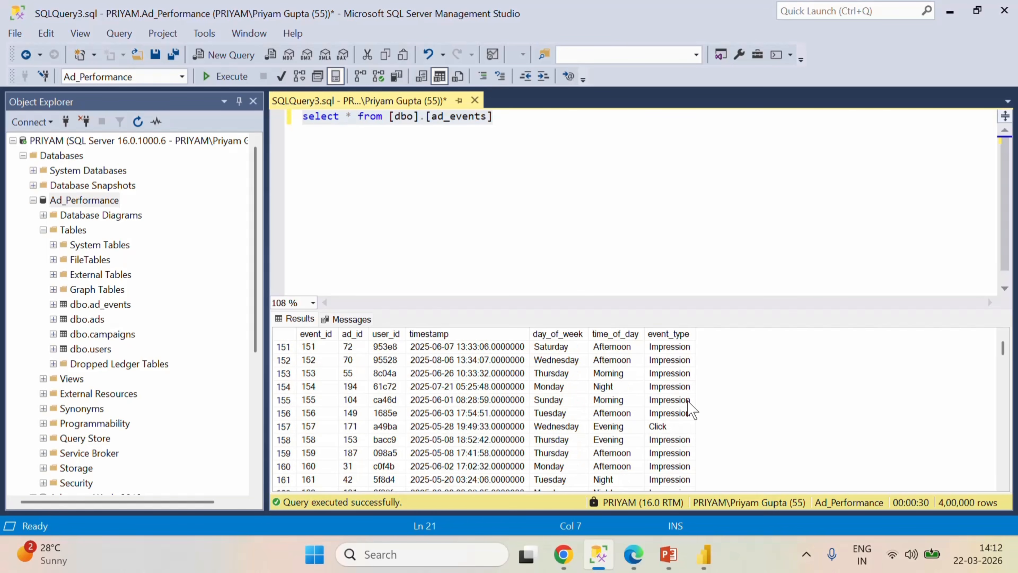
{"action": "scroll", "coordinate": [691, 409], "scroll_direction": "down", "scroll_amount": 6}
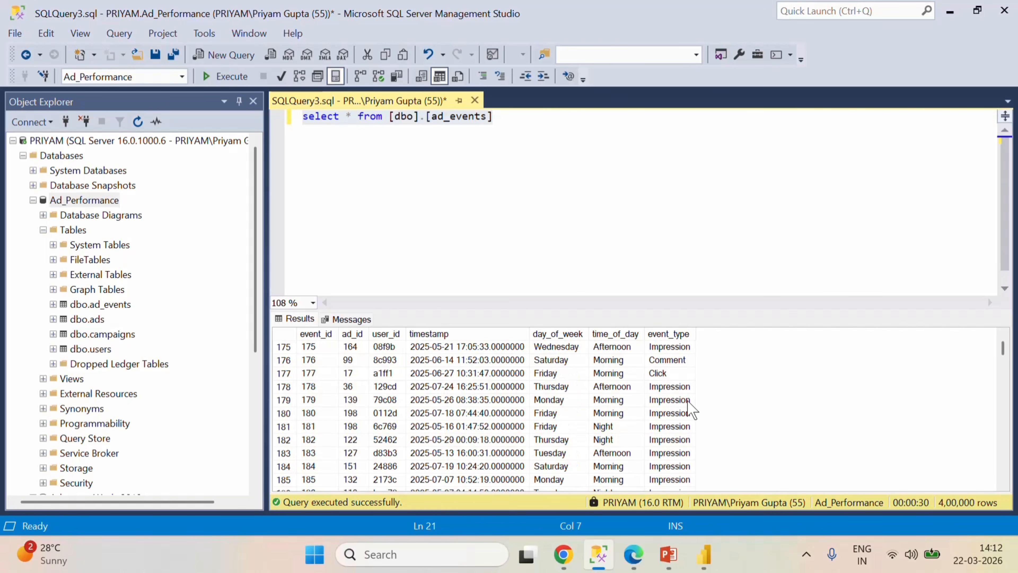
{"action": "scroll", "coordinate": [691, 409], "scroll_direction": "down", "scroll_amount": 10}
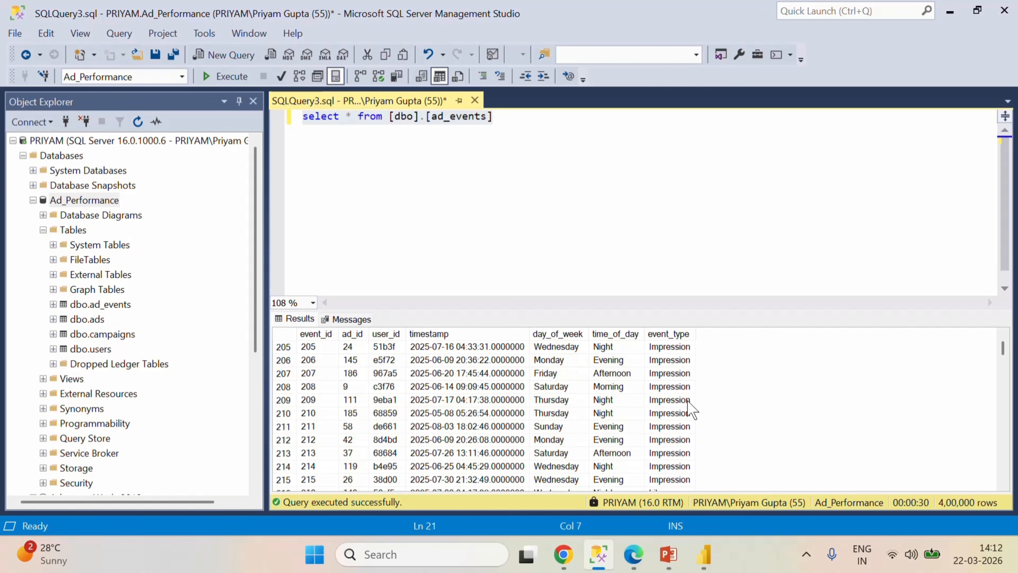
{"action": "scroll", "coordinate": [691, 409], "scroll_direction": "down", "scroll_amount": 14}
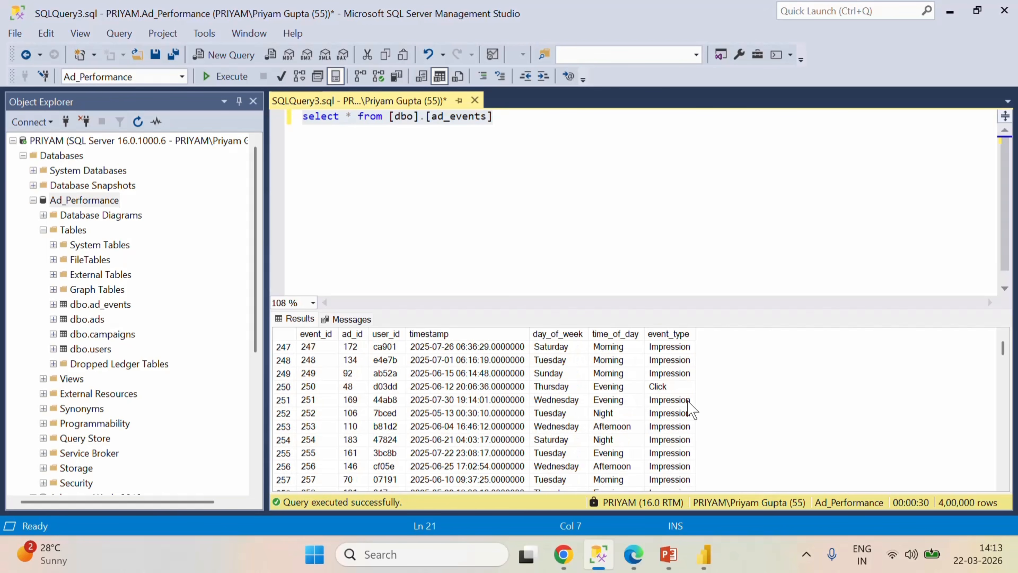
{"action": "scroll", "coordinate": [692, 409], "scroll_direction": "down", "scroll_amount": 8}
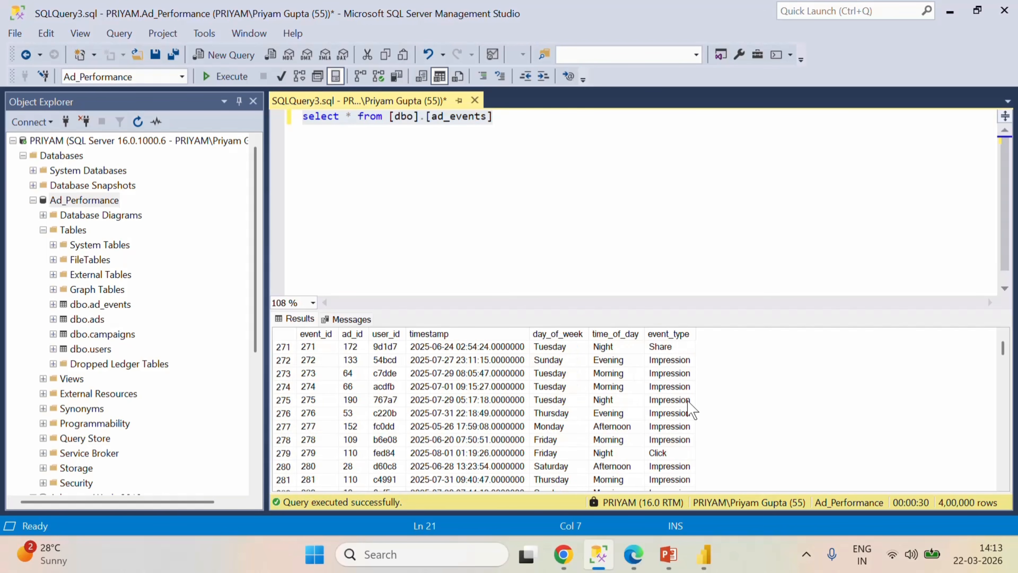
{"action": "left_click", "coordinate": [633, 554]}
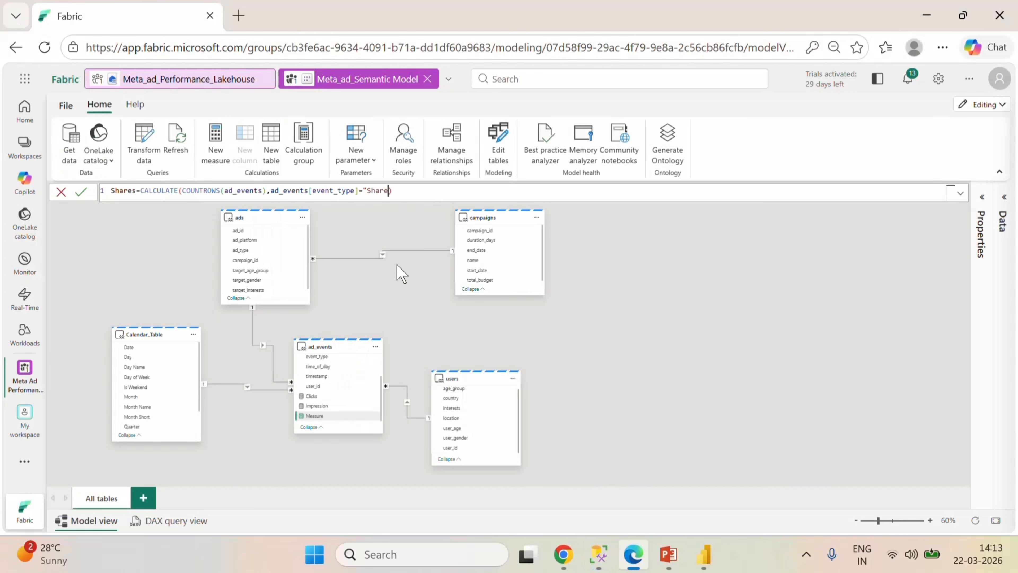
- Select the whole Shares formula, try committing it, and consult the KPI definitions slide
{"action": "left_click", "coordinate": [406, 191]}
{"action": "key", "text": "ctrl+a"}
{"action": "key", "text": "ctrl+c"}
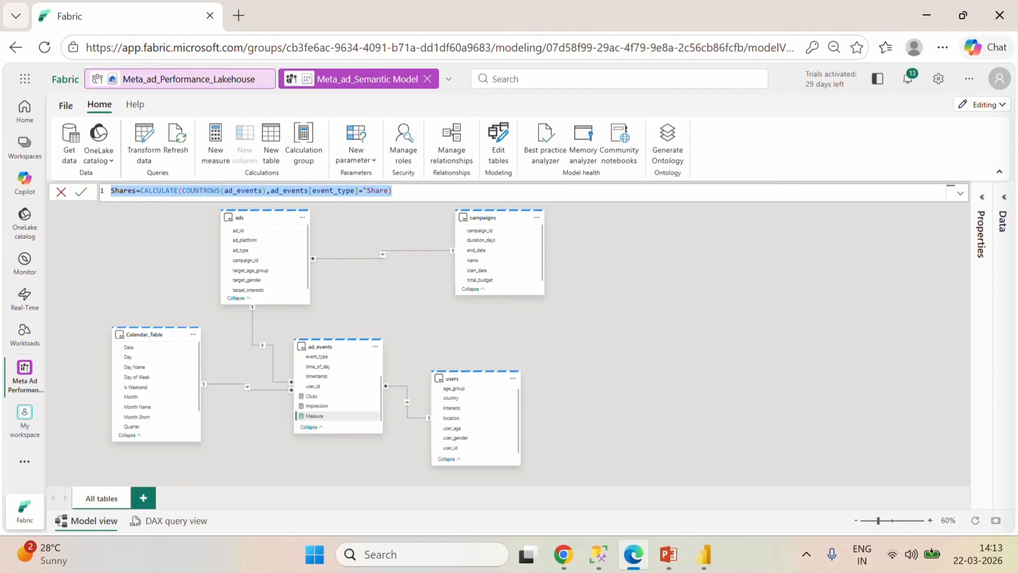
{"action": "left_click", "coordinate": [80, 193]}
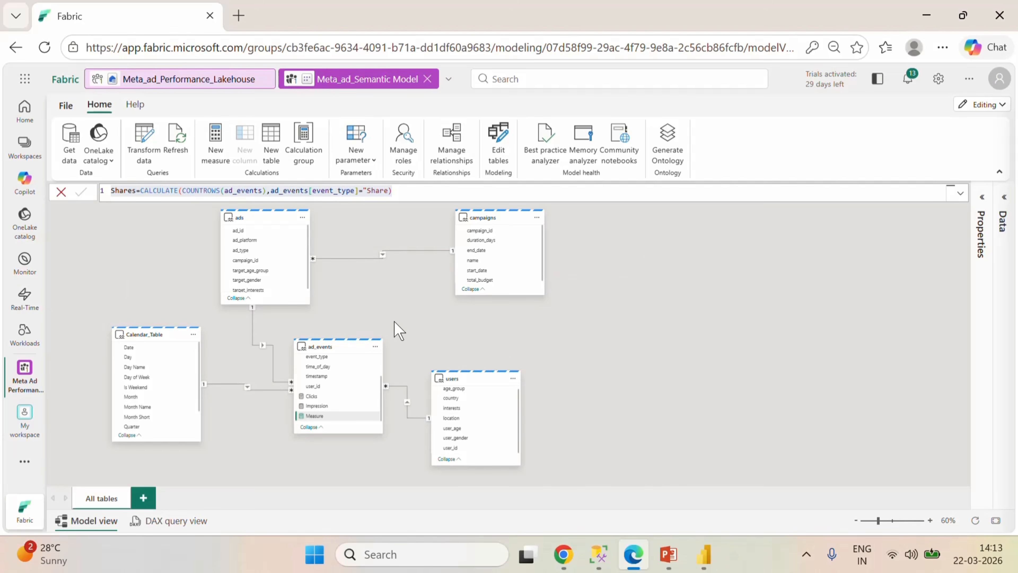
{"action": "left_click", "coordinate": [668, 553]}
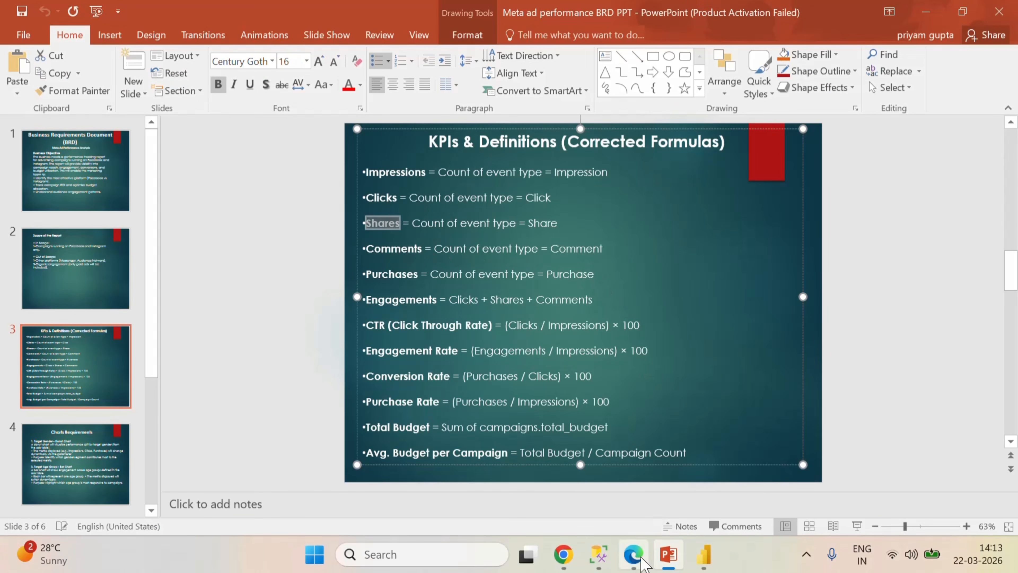
{"action": "left_click", "coordinate": [550, 477]}
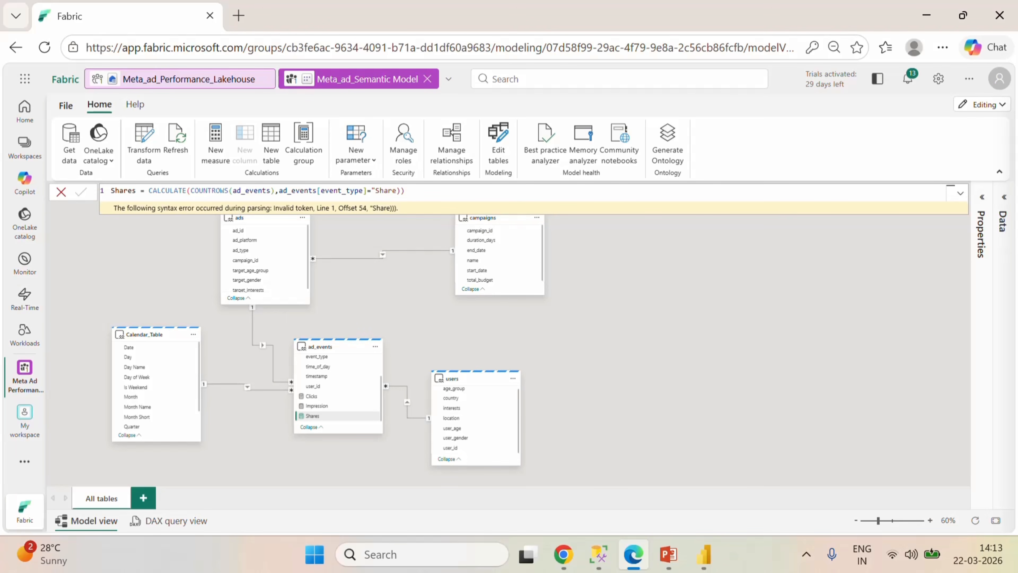
- Add the missing quote and parenthesis, commit Shares, and start a new ad_events measure
{"action": "left_click", "coordinate": [405, 191]}
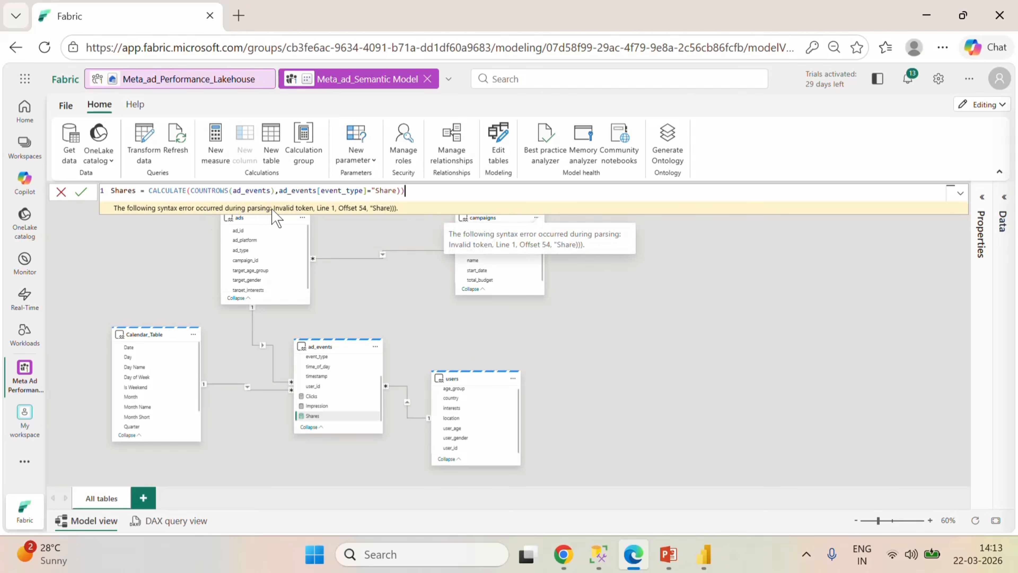
{"action": "left_click", "coordinate": [80, 192]}
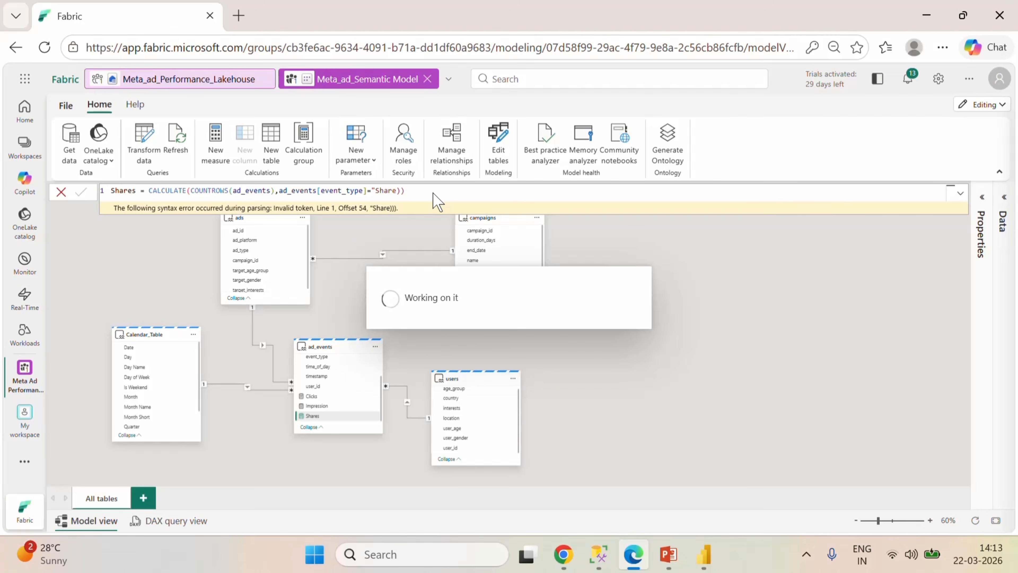
{"action": "type", "text": ")"}
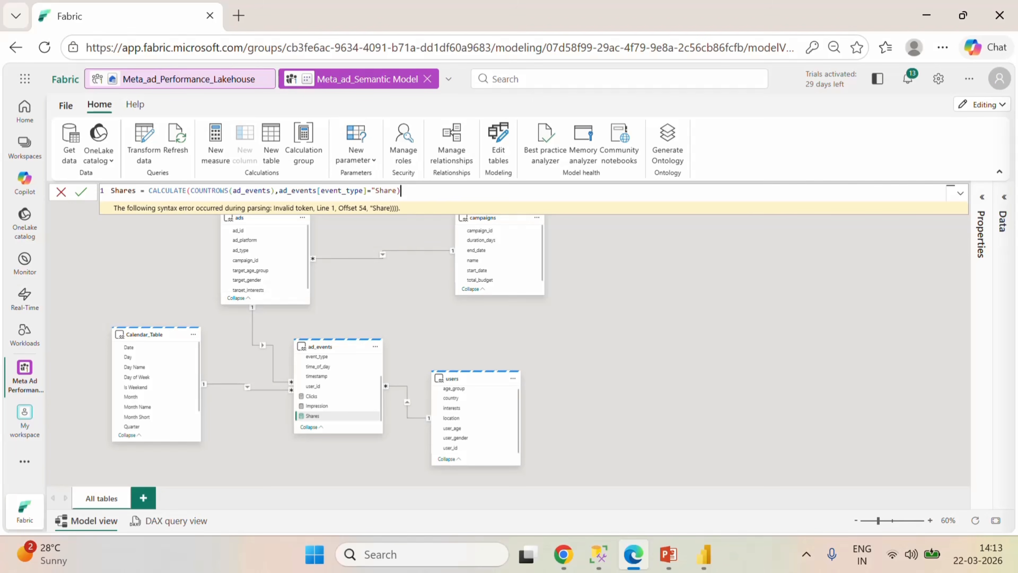
{"action": "left_click", "coordinate": [397, 191]}
{"action": "type", "text": "\""}
{"action": "left_click", "coordinate": [80, 191]}
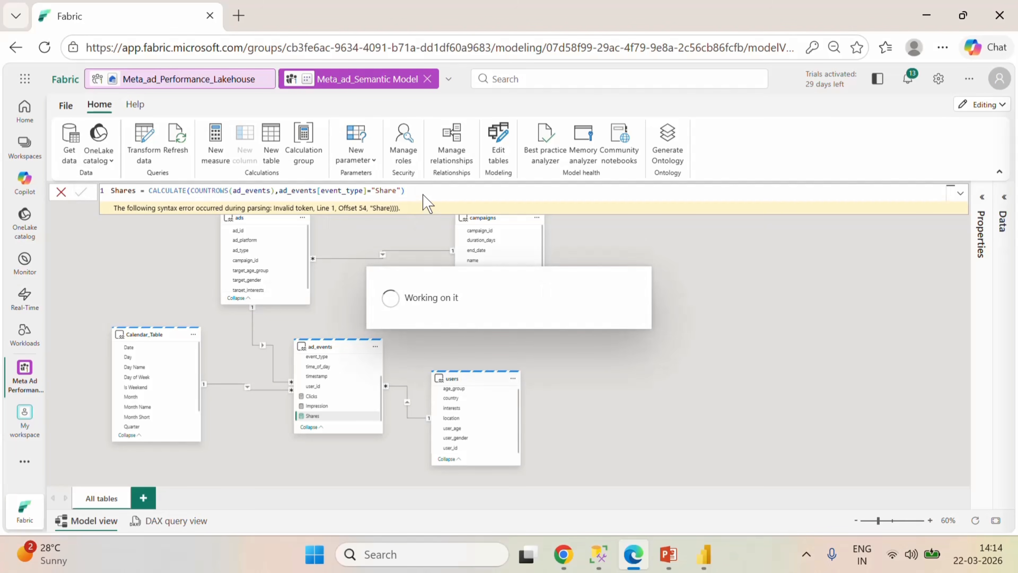
{"action": "left_click", "coordinate": [375, 347]}
{"action": "left_click", "coordinate": [412, 194]}
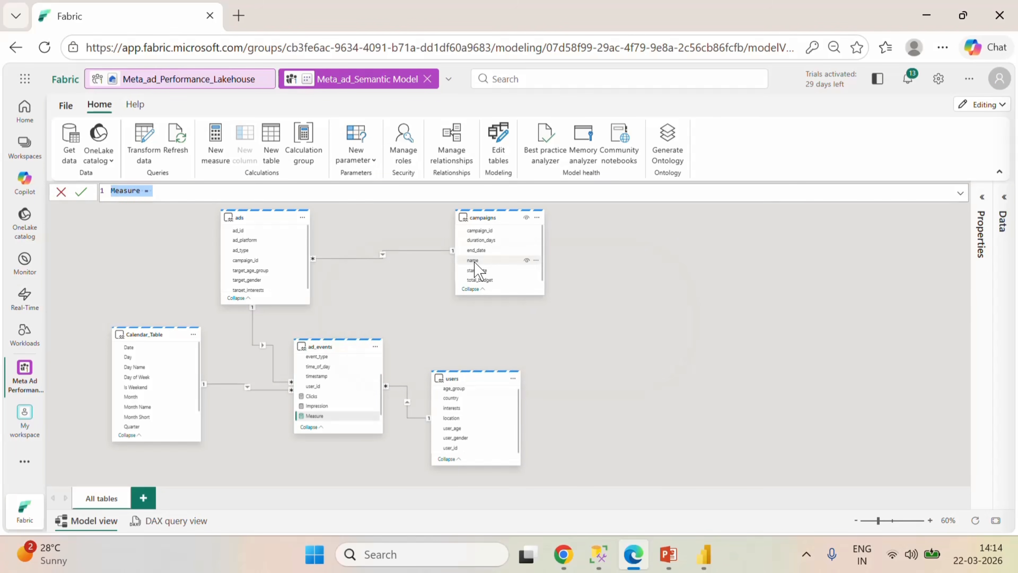
- Paste the Shares formula into the new measure and rename it Comments
{"action": "key", "text": "ctrl+v"}
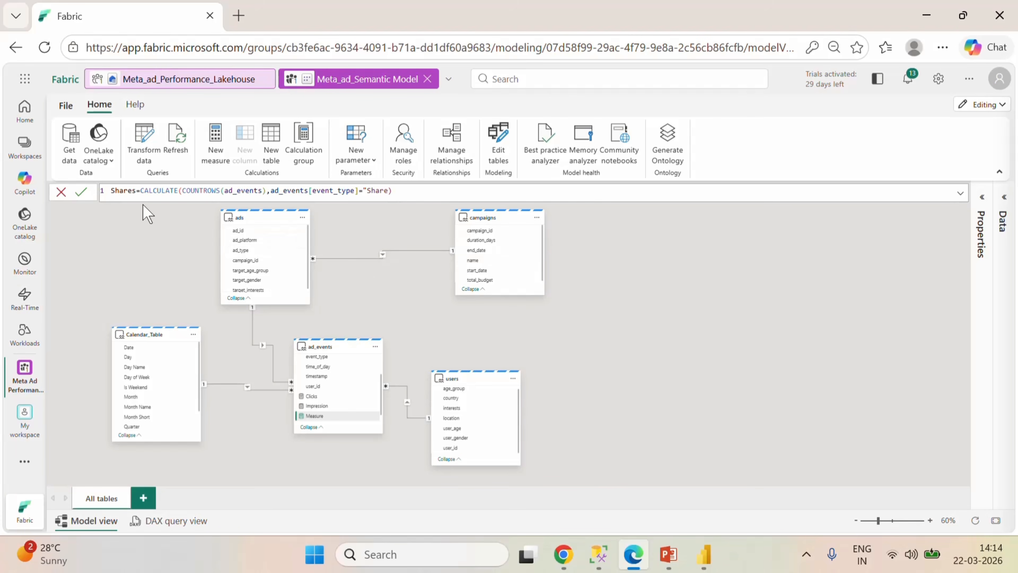
{"action": "left_click", "coordinate": [677, 556]}
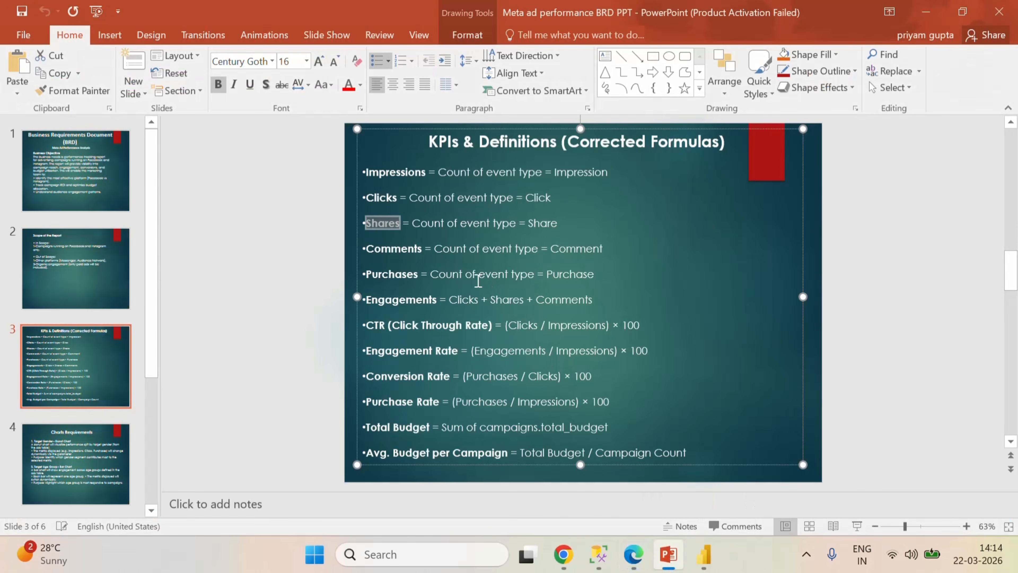
{"action": "left_click", "coordinate": [633, 554]}
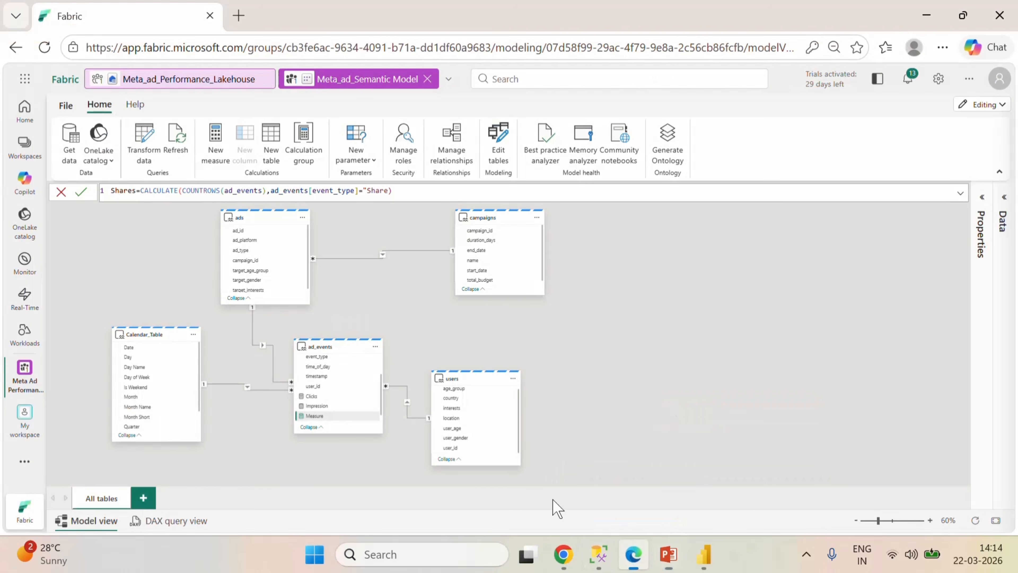
{"action": "double_click", "coordinate": [134, 191]}
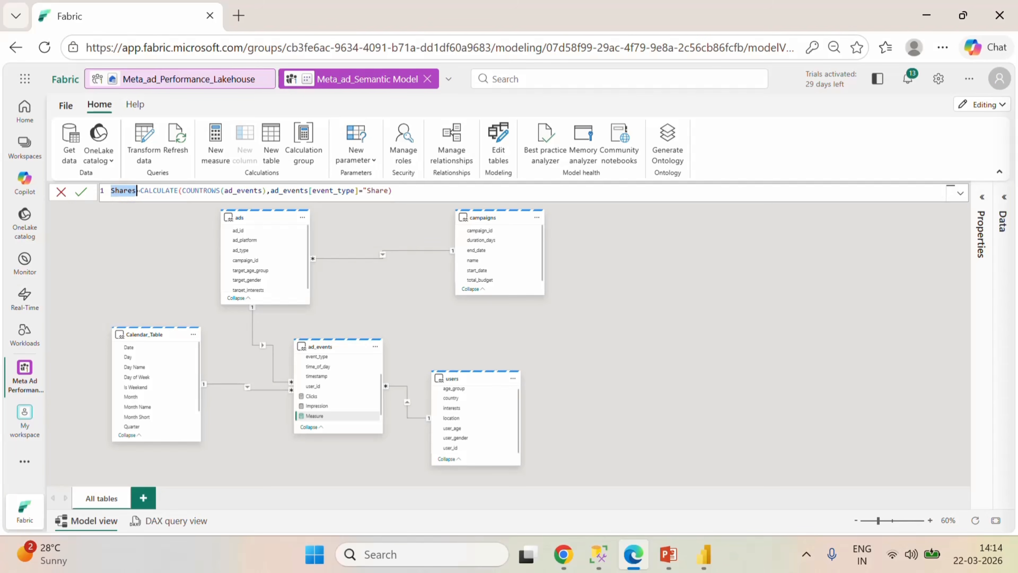
{"action": "type", "text": "C"}
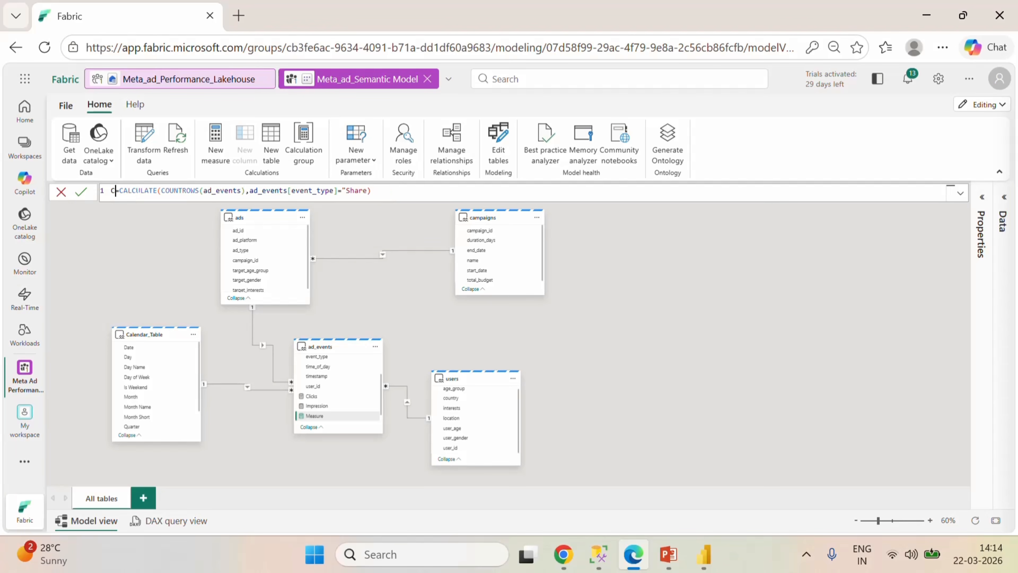
{"action": "type", "text": "omments"}
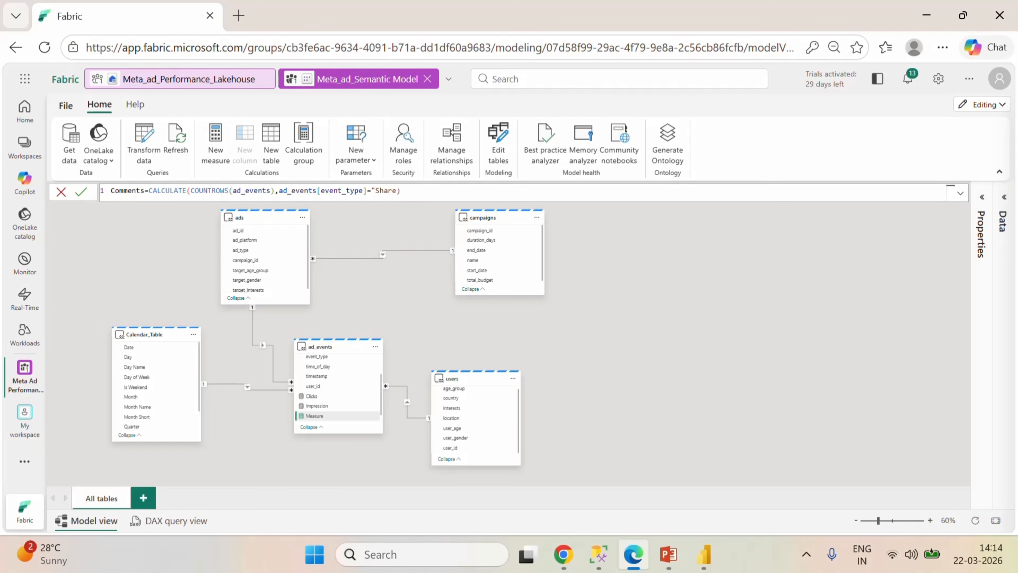
- Change the filter value to "Comment" and commit the Comments measure
{"action": "left_click", "coordinate": [397, 190]}
{"action": "key", "text": "BackSpace"}
{"action": "key", "text": "BackSpace"}
{"action": "key", "text": "BackSpace"}
{"action": "key", "text": "BackSpace"}
{"action": "key", "text": "BackSpace"}
{"action": "type", "text": "\""}
{"action": "key", "text": "Left"}
{"action": "type", "text": "Comm"}
{"action": "left_click", "coordinate": [80, 192]}
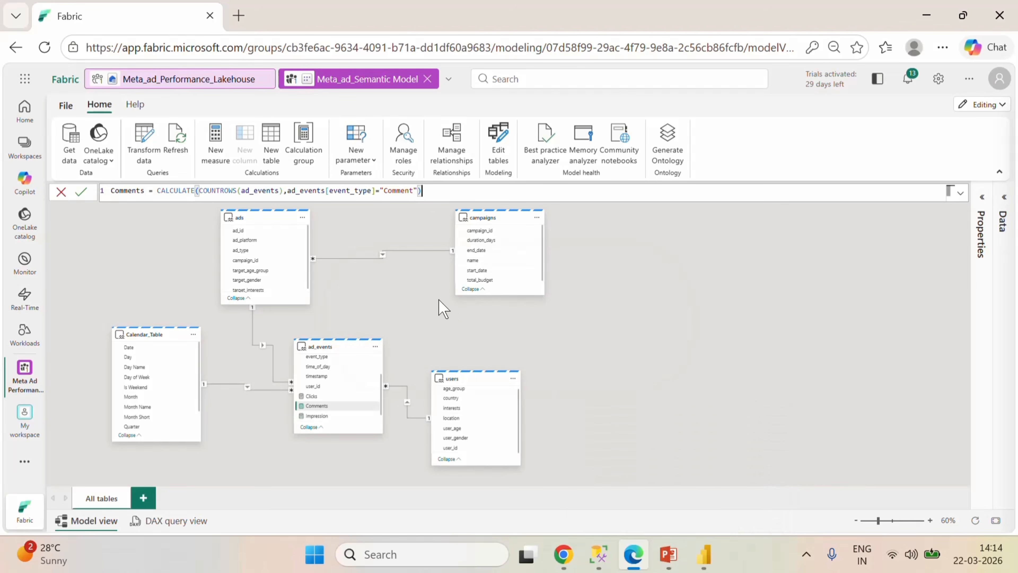
{"action": "left_click", "coordinate": [668, 553]}
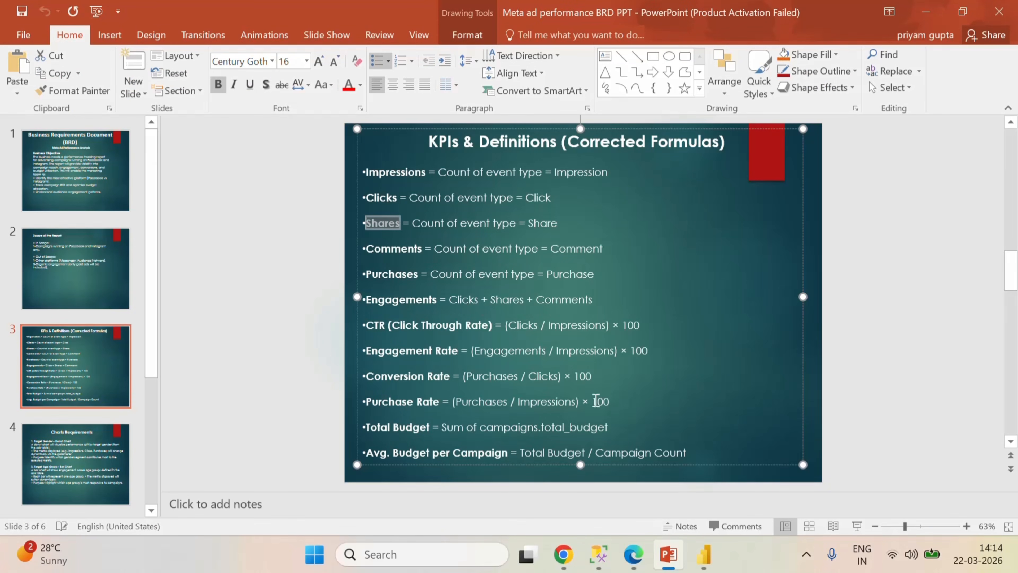
{"action": "left_click", "coordinate": [638, 563]}
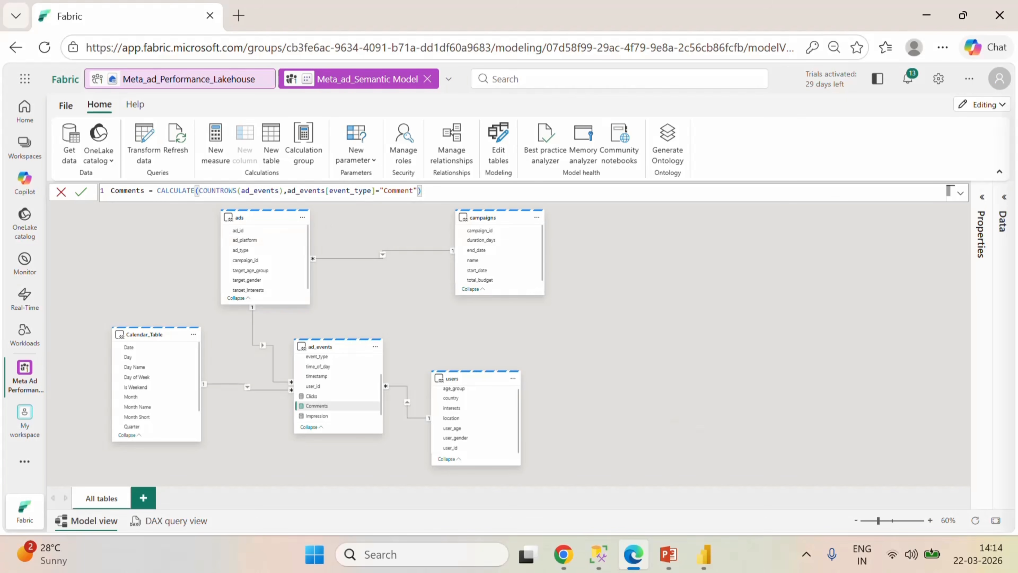
{"action": "left_click", "coordinate": [81, 191]}
- Create a Purchases measure from the pasted Shares formula, filtering event_type = "Purchase"
{"action": "left_click", "coordinate": [375, 346]}
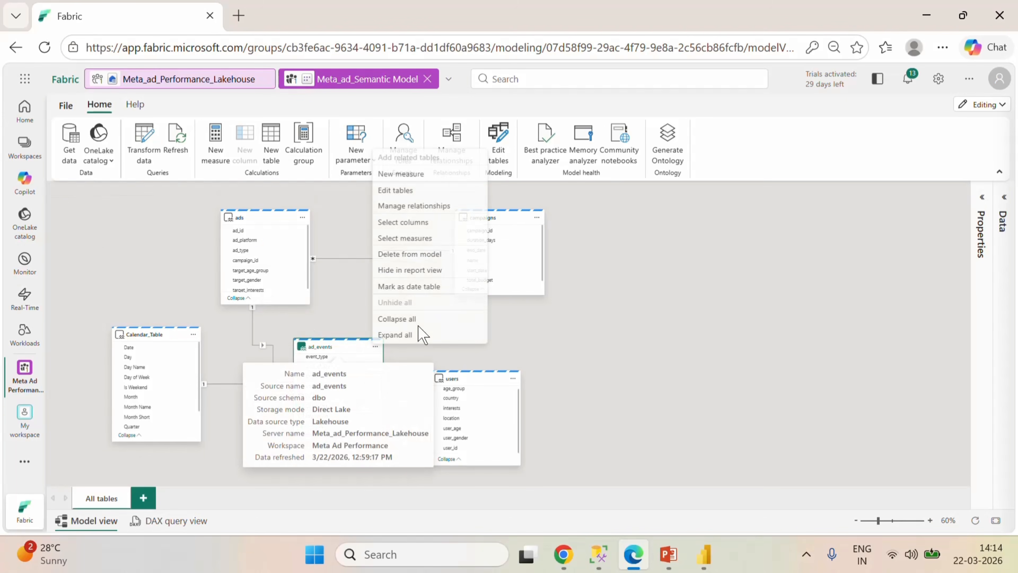
{"action": "left_click", "coordinate": [405, 182]}
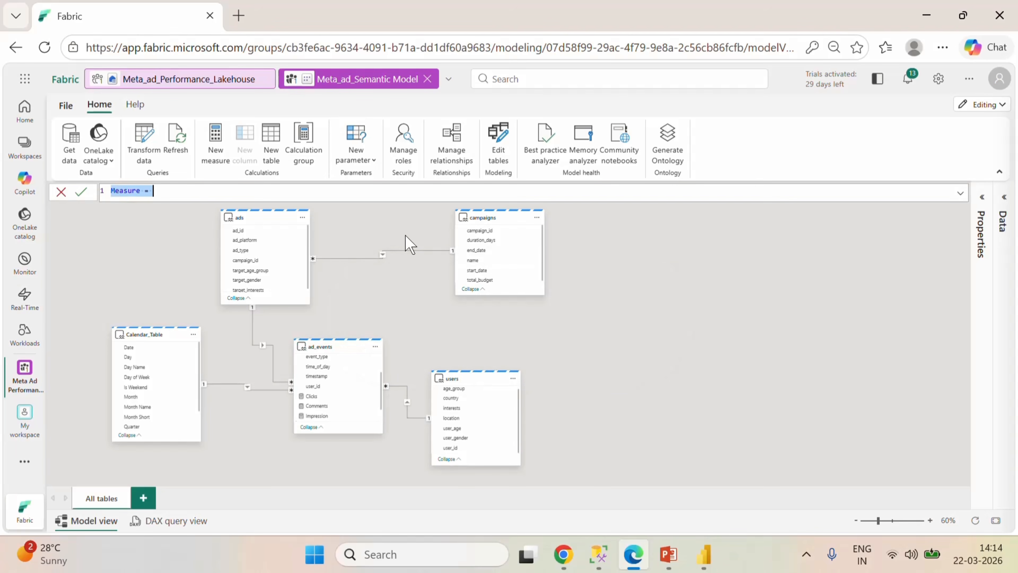
{"action": "type", "text": "Shares=CALCULATE(COUNTROWS(ad_events),ad_events[event_type]=\"Share)"}
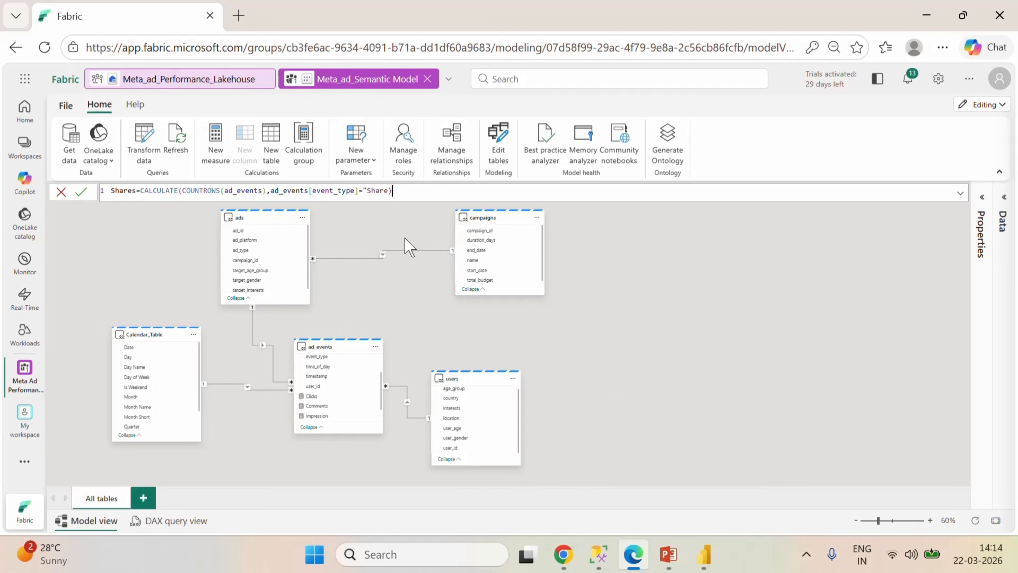
{"action": "double_click", "coordinate": [123, 190]}
{"action": "key", "text": "BackSpace"}
{"action": "type", "text": "Purch"}
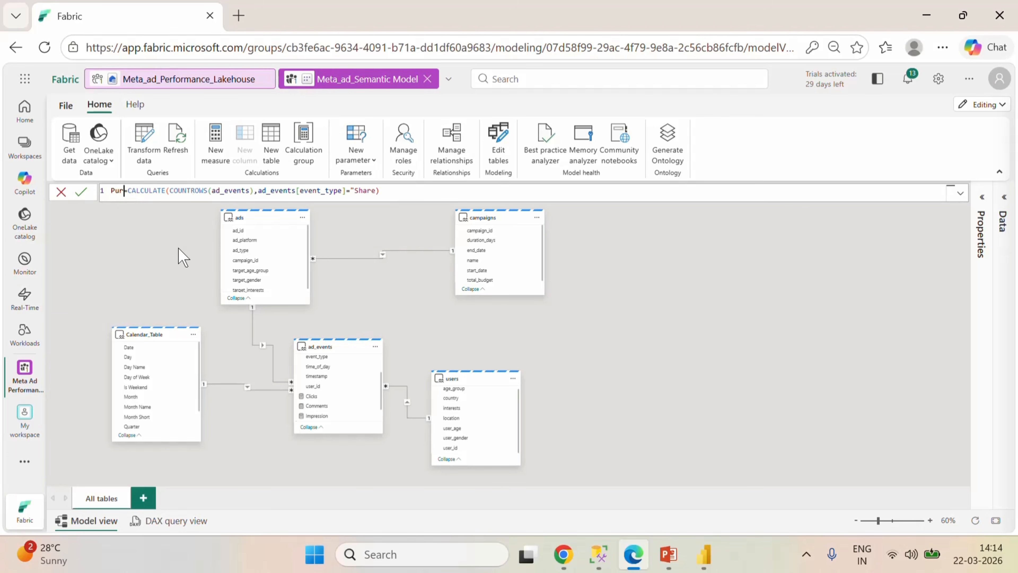
{"action": "type", "text": "ases"}
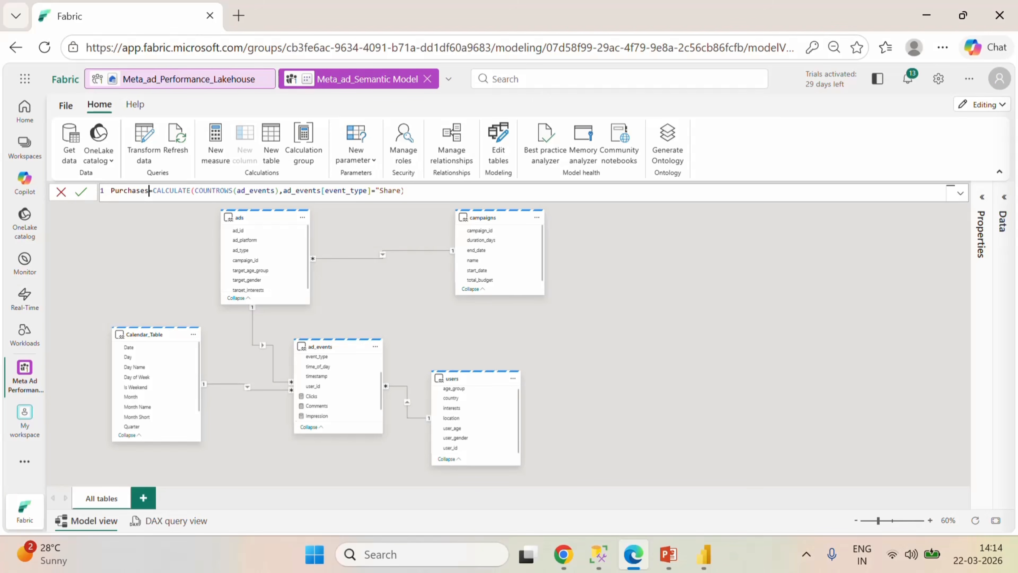
{"action": "left_click", "coordinate": [402, 190]}
{"action": "key", "text": "BackSpace"}
{"action": "key", "text": "BackSpace"}
{"action": "key", "text": "BackSpace"}
{"action": "type", "text": "Purchase\""}
{"action": "left_click", "coordinate": [81, 191]}
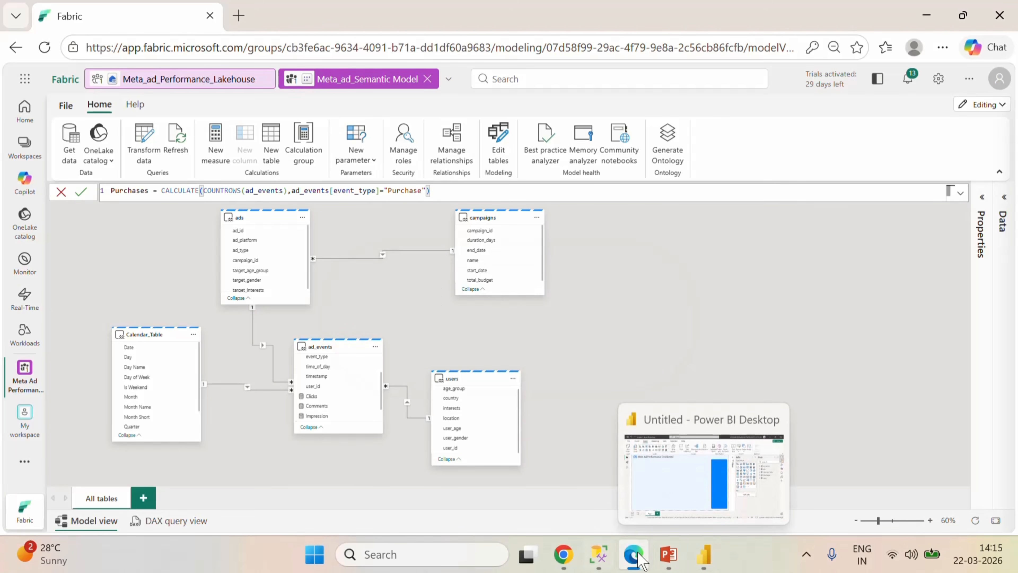
- Check the Engagements definition on the KPI slide, then commit the Purchases measure
{"action": "left_click", "coordinate": [668, 554]}
{"action": "left_click", "coordinate": [423, 308]}
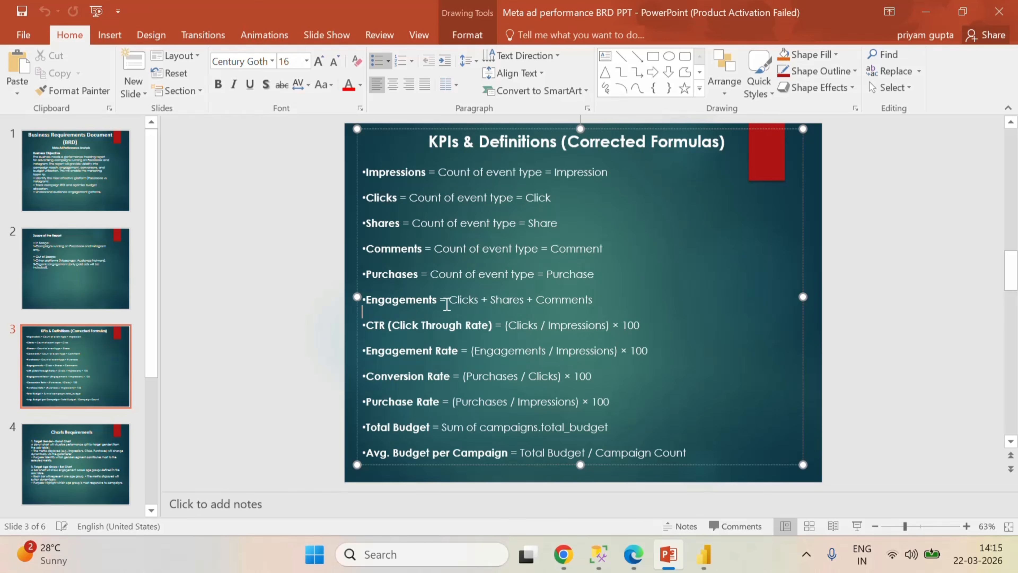
{"action": "left_click", "coordinate": [634, 556]}
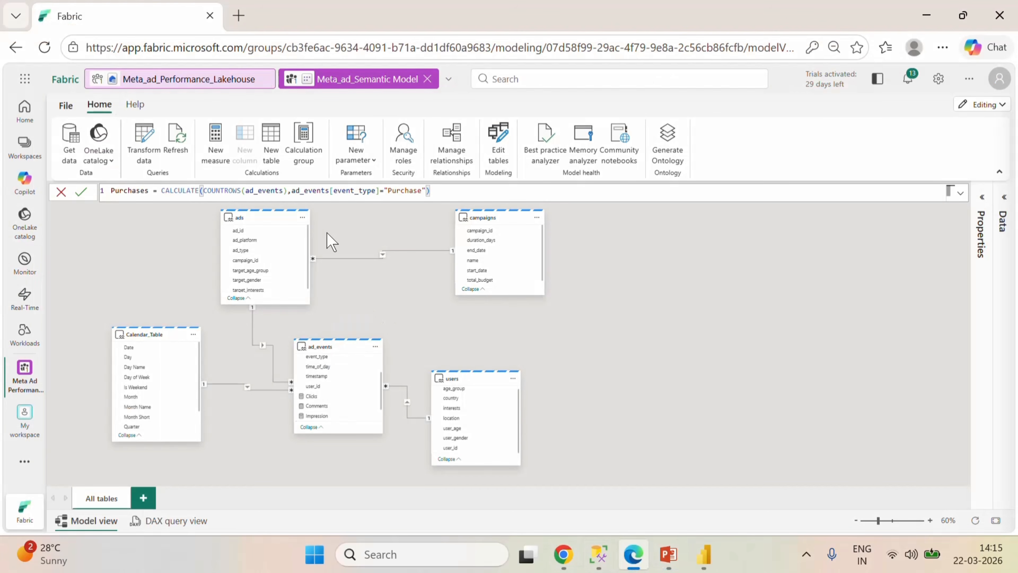
{"action": "left_click", "coordinate": [81, 192]}
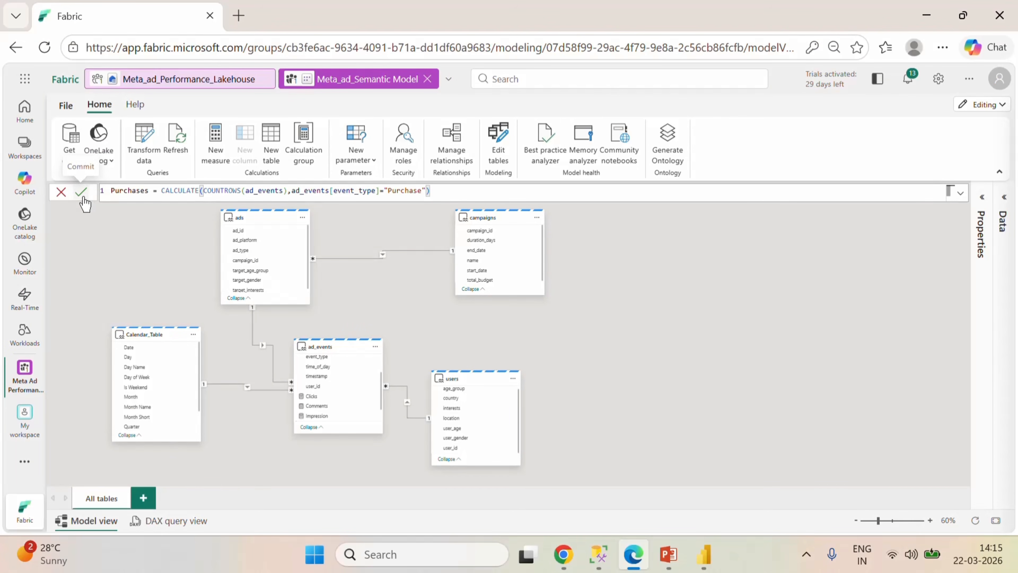
- Start a new blank measure in ad_events, comparing against the KPI slide and dashboard
{"action": "left_click", "coordinate": [375, 346]}
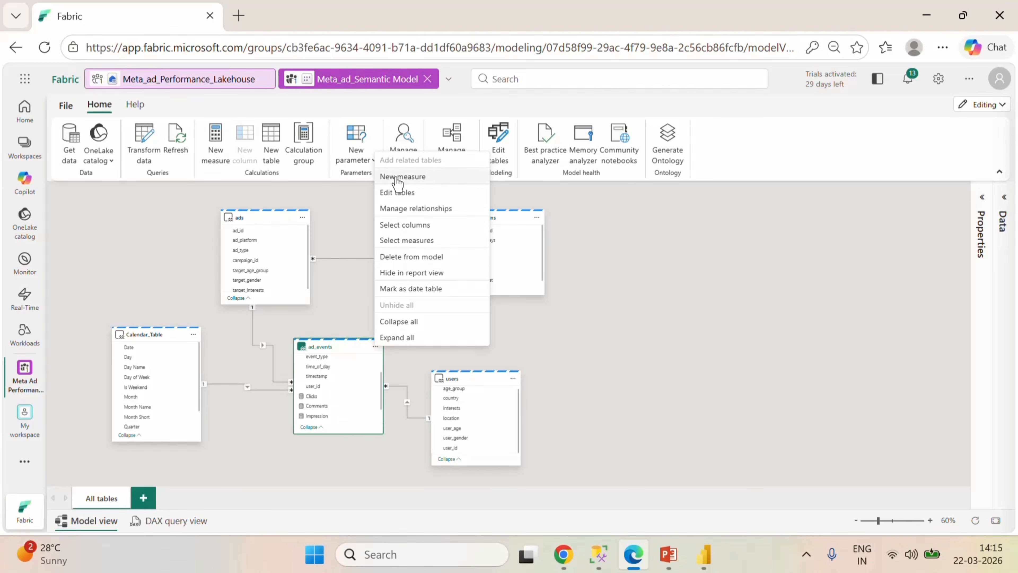
{"action": "left_click", "coordinate": [589, 416]}
{"action": "left_click", "coordinate": [668, 554]}
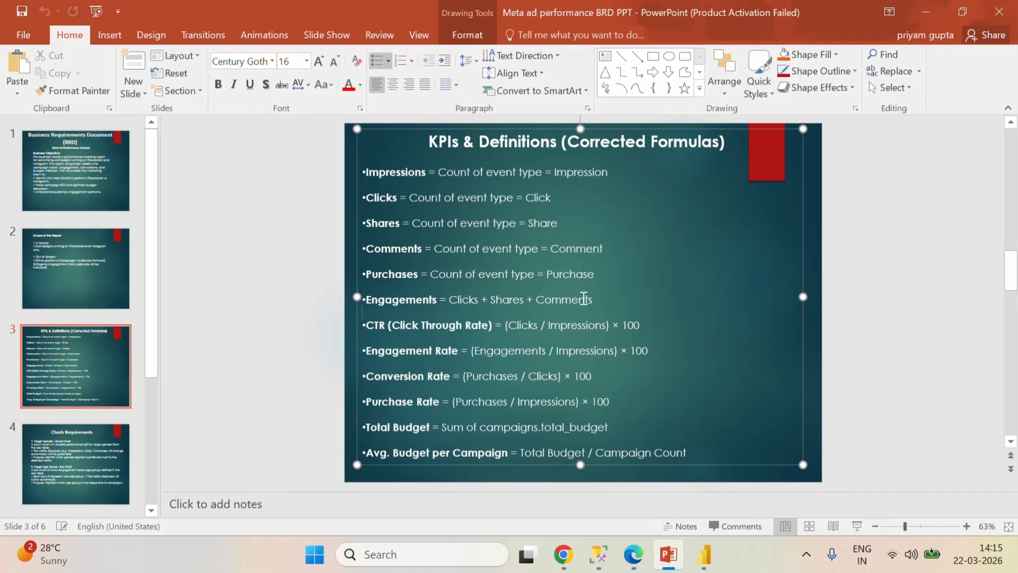
{"action": "left_click", "coordinate": [704, 554]}
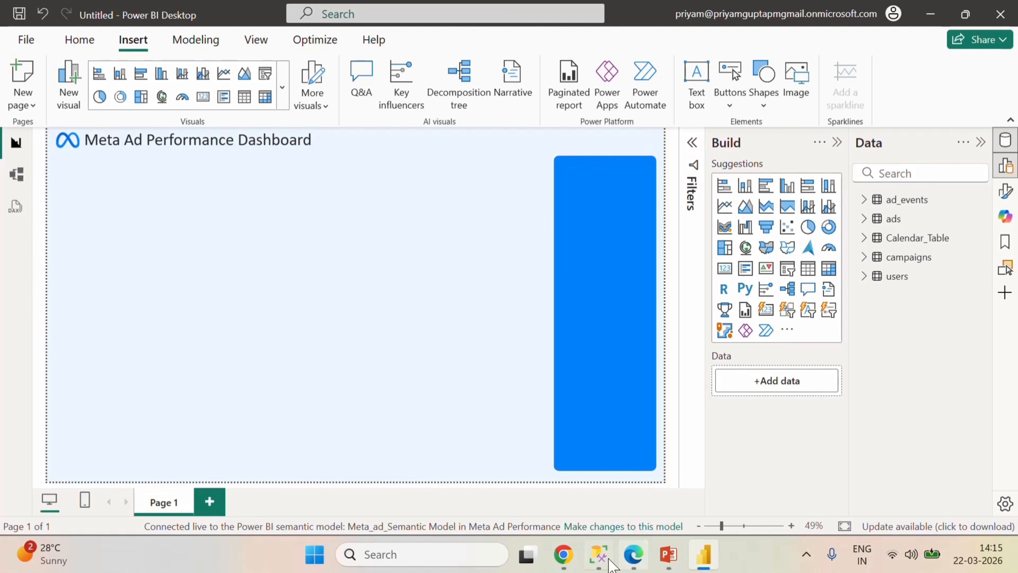
{"action": "left_click", "coordinate": [633, 554]}
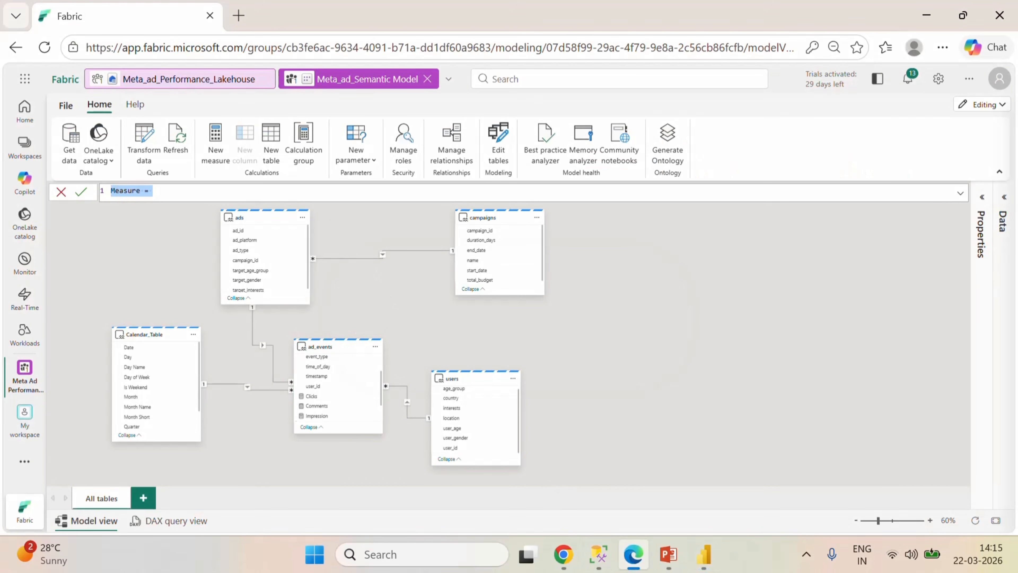
- Define Engagements = [Clicks]+[Shares]+[Comments] using autocomplete, commit it, and bring up the KPI slide
{"action": "type", "text": "Engagements=cl"}
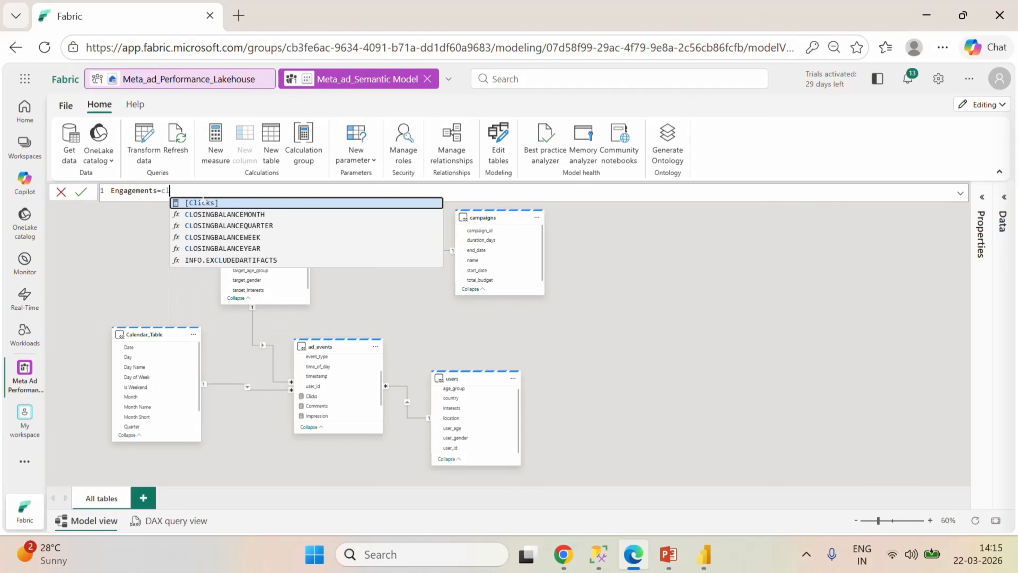
{"action": "left_click", "coordinate": [205, 203]}
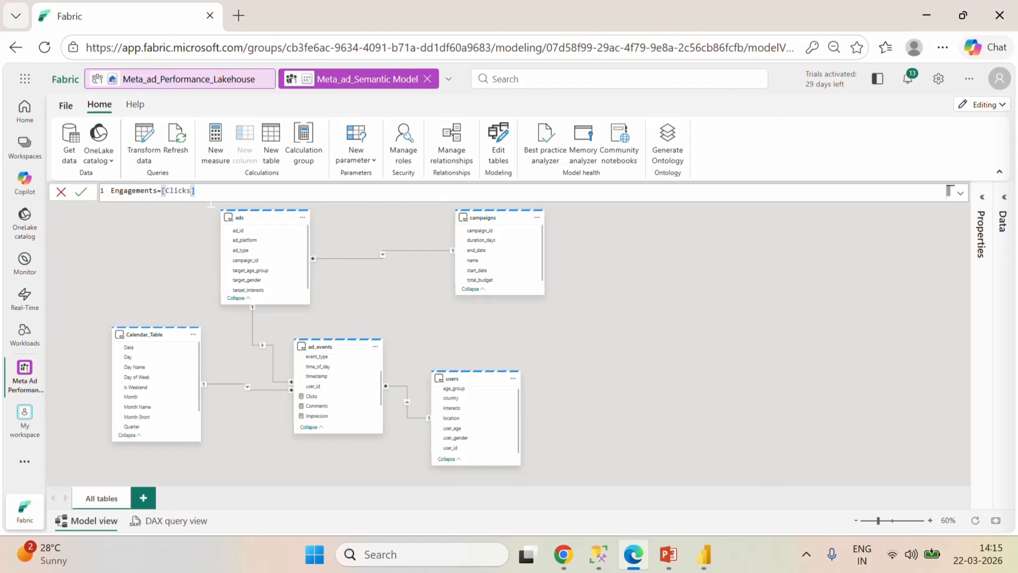
{"action": "type", "text": "="}
{"action": "key", "text": "BackSpace"}
{"action": "type", "text": "+sg"}
{"action": "key", "text": "BackSpace"}
{"action": "type", "text": "h"}
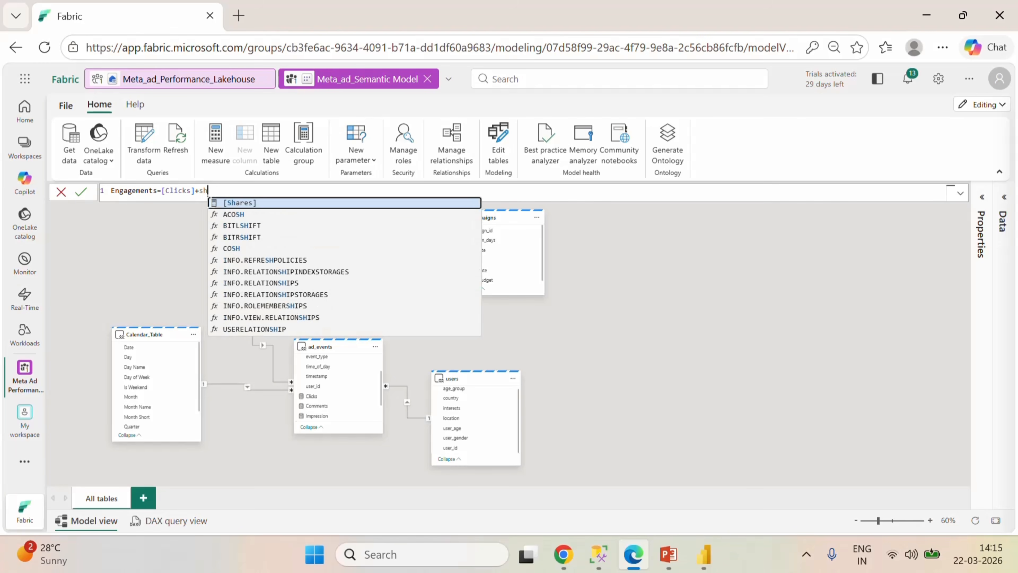
{"action": "key", "text": "Tab"}
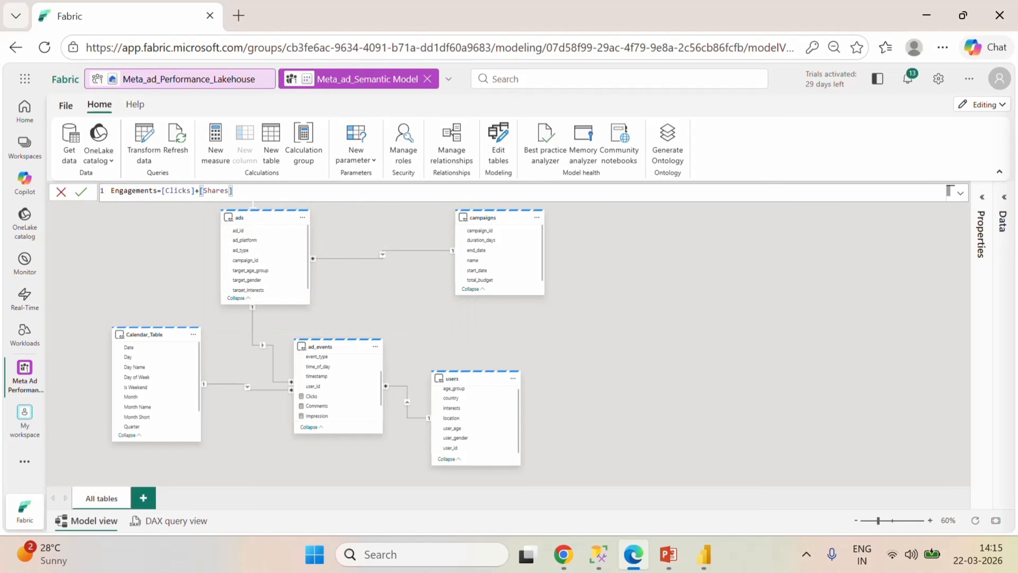
{"action": "type", "text": "+co"}
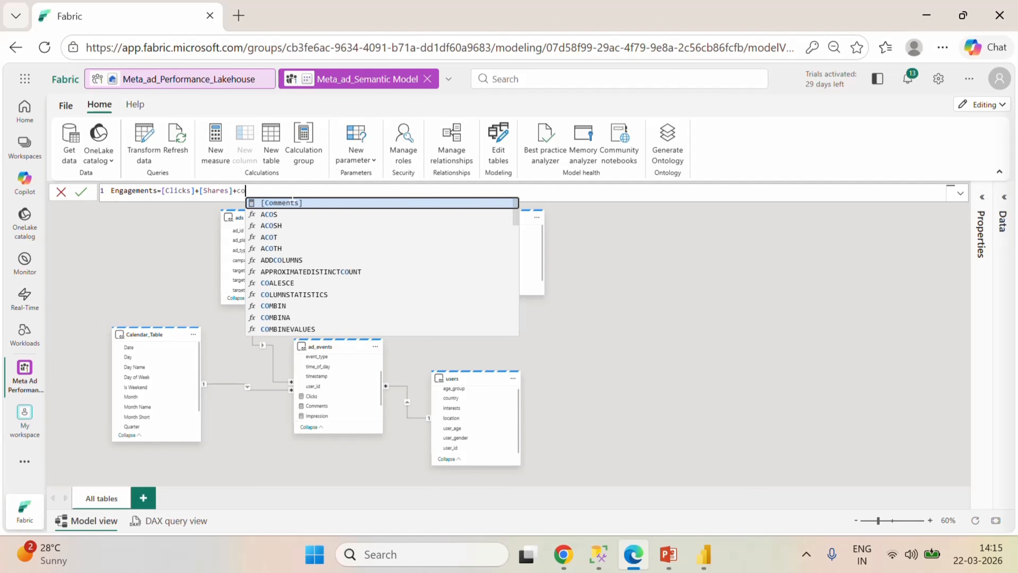
{"action": "left_click", "coordinate": [304, 204]}
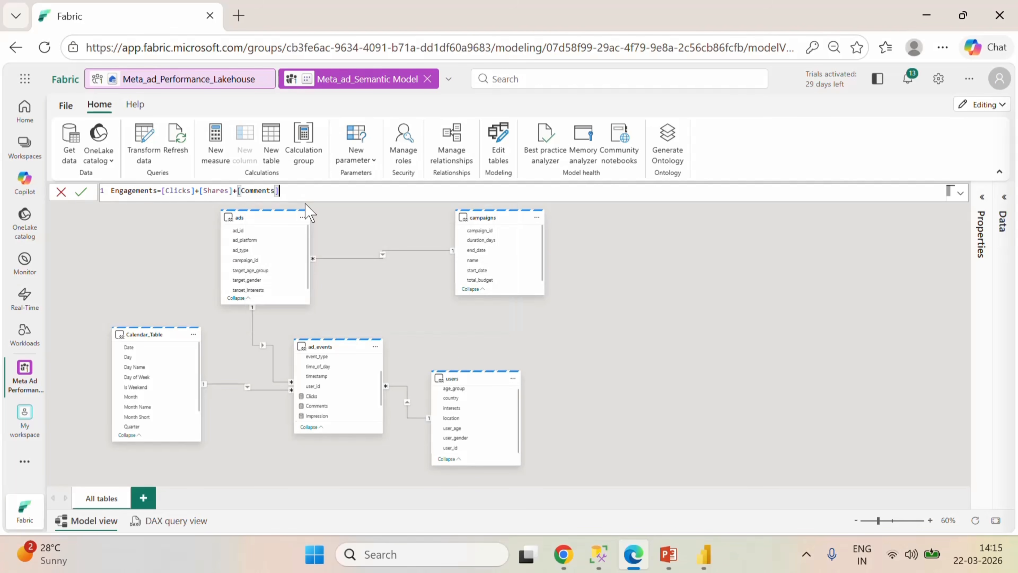
{"action": "left_click", "coordinate": [81, 191]}
{"action": "left_click", "coordinate": [674, 553]}
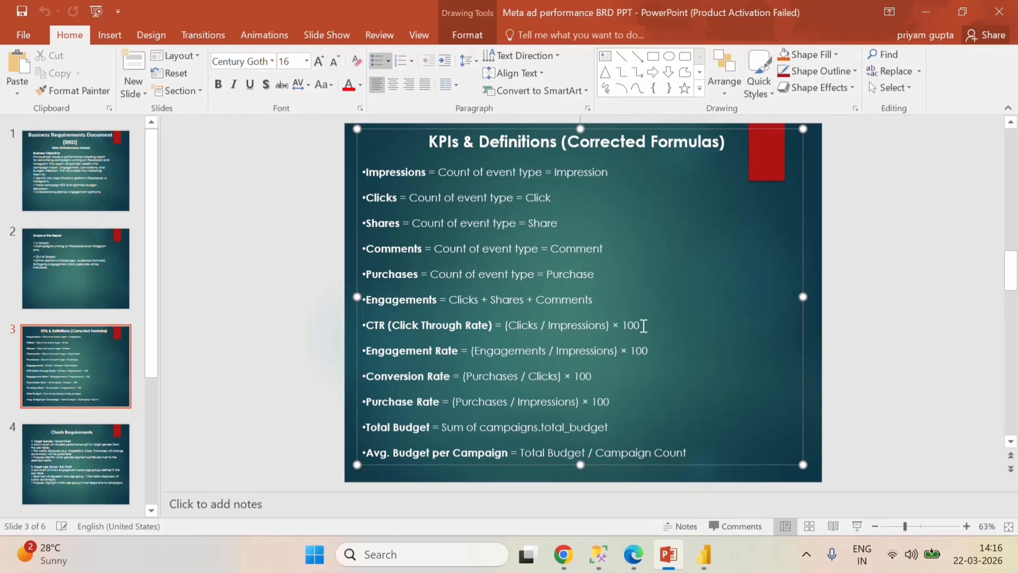
- After glancing at Power BI Desktop, start another blank measure in the ad_events table
{"action": "left_click", "coordinate": [704, 554]}
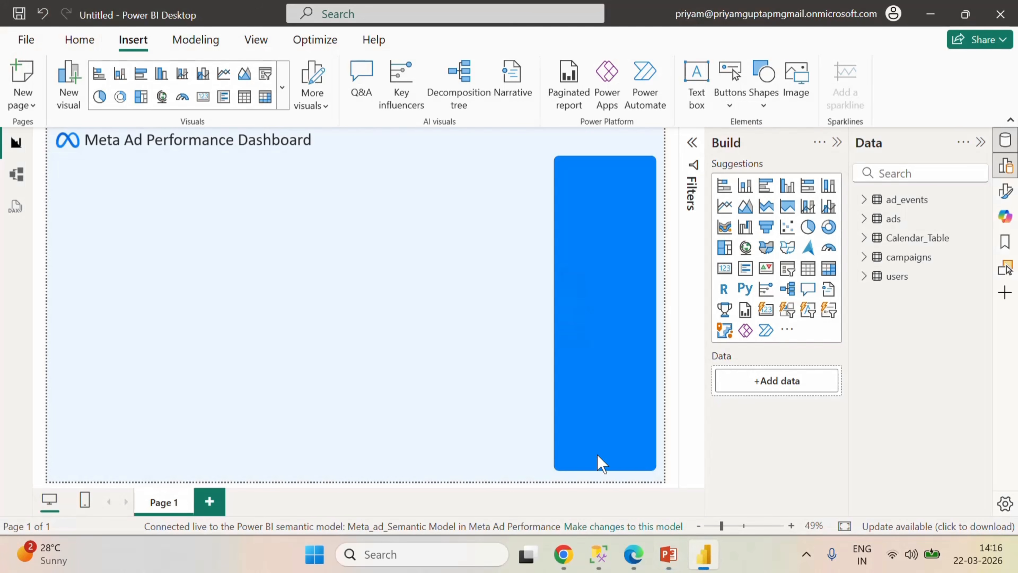
{"action": "left_click", "coordinate": [632, 554]}
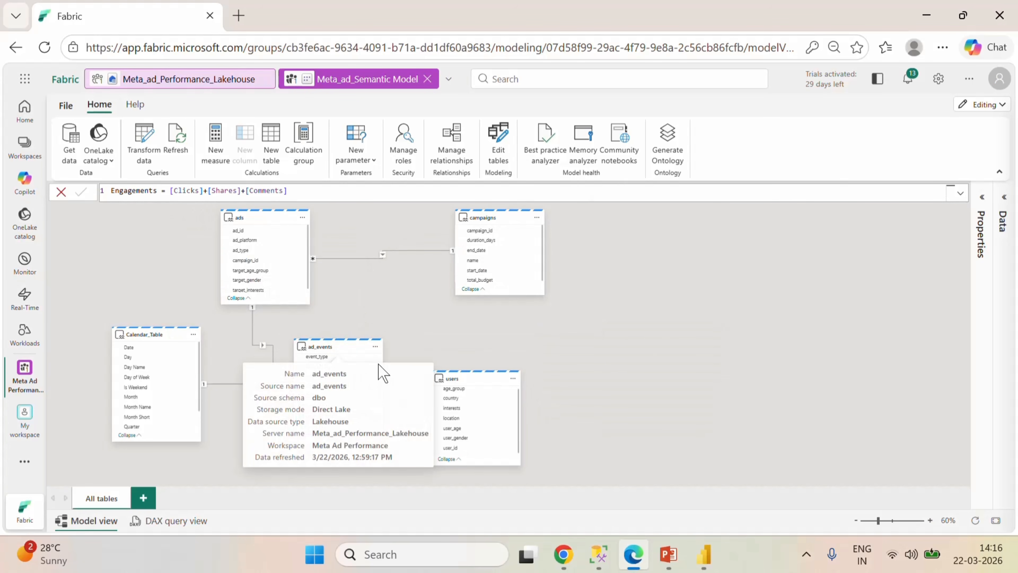
{"action": "left_click", "coordinate": [375, 346]}
{"action": "left_click", "coordinate": [401, 175]}
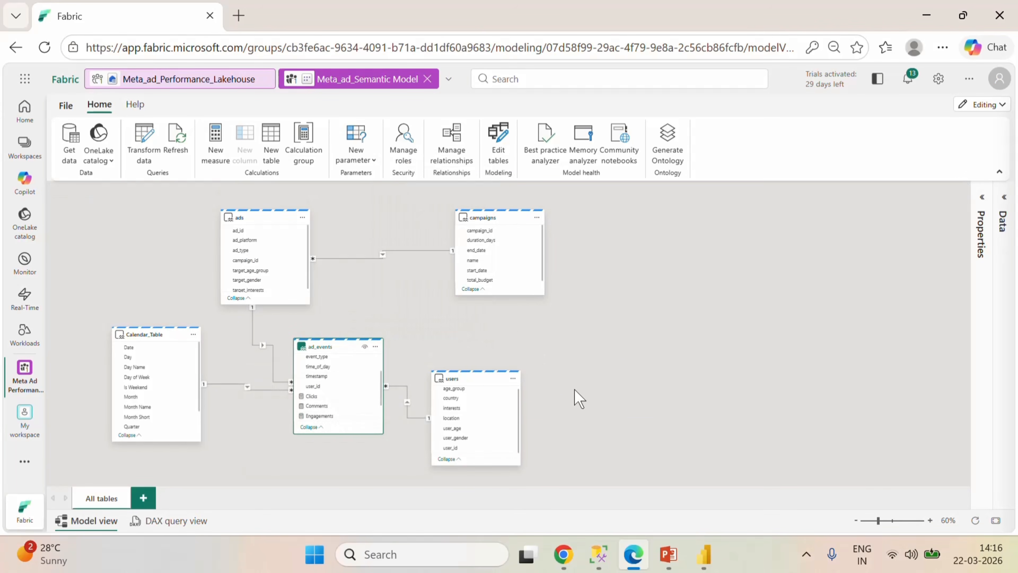
{"action": "mouse_move", "coordinate": [685, 566]}
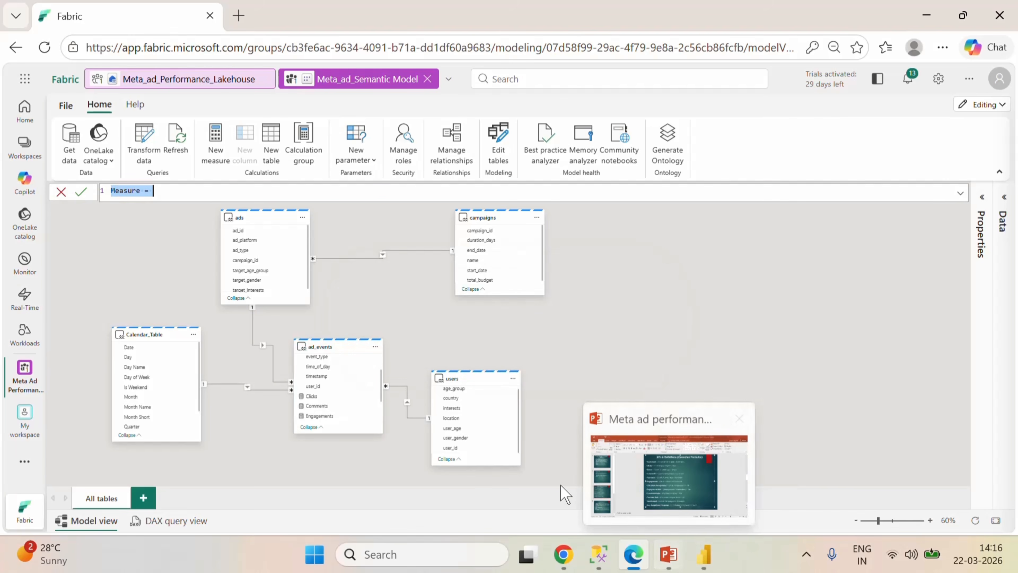
- Define CTR = DIVIDE([Clicks],[Impression],0), checking the slide's CTR definition, and commit it
{"action": "type", "text": "C"}
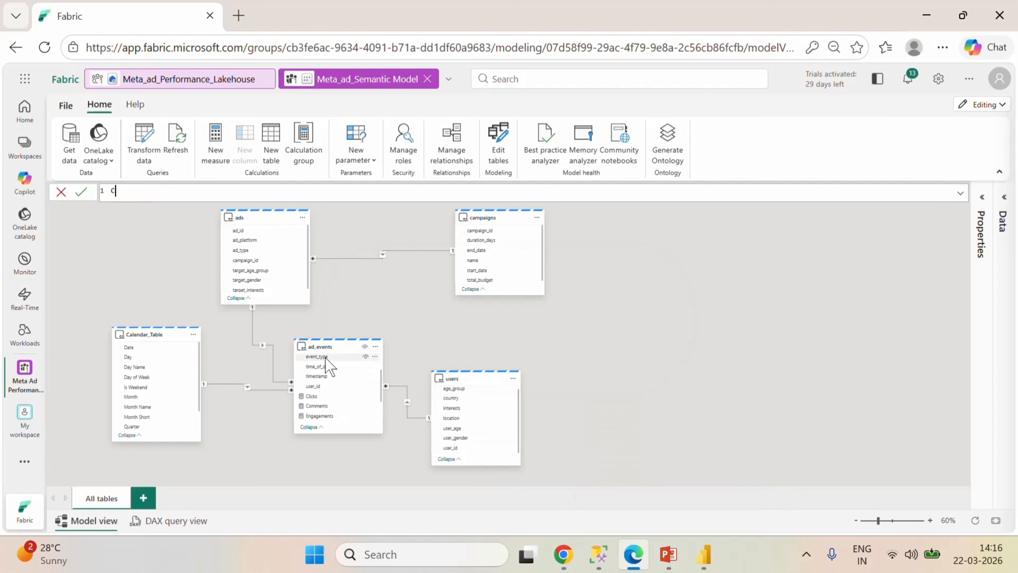
{"action": "type", "text": "TR=div"}
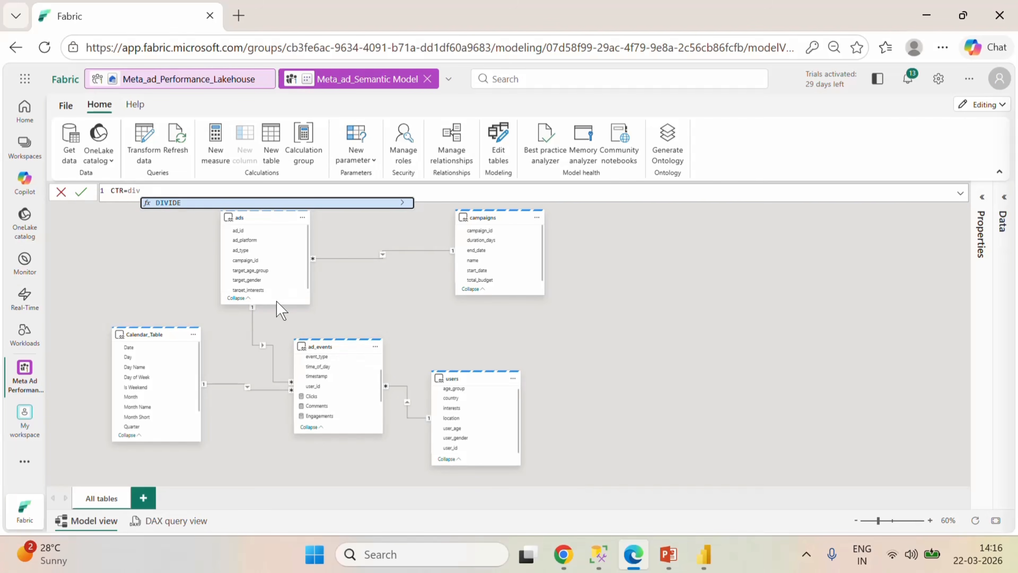
{"action": "left_click", "coordinate": [176, 202]}
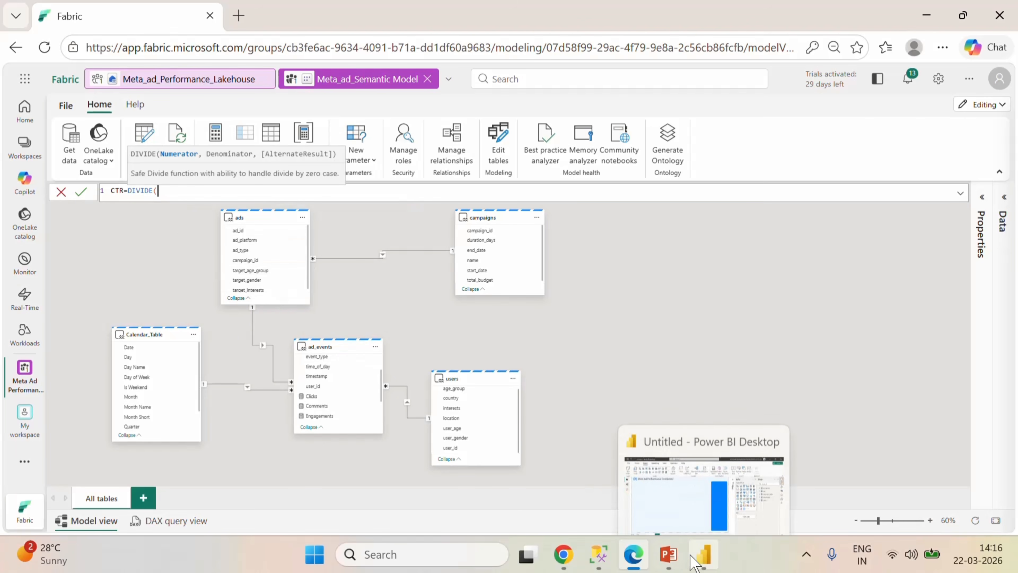
{"action": "left_click", "coordinate": [668, 554]}
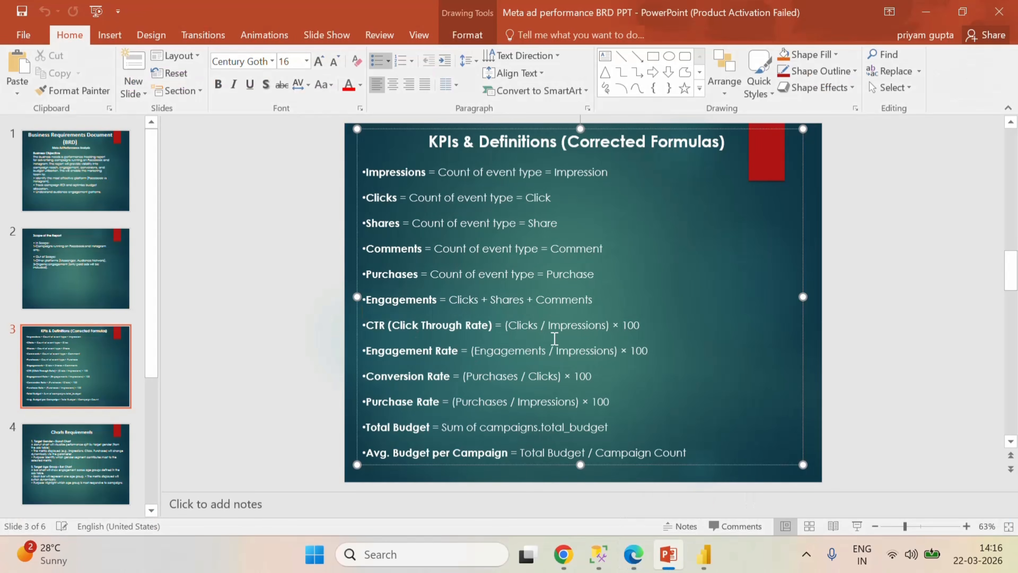
{"action": "left_click", "coordinate": [633, 554]}
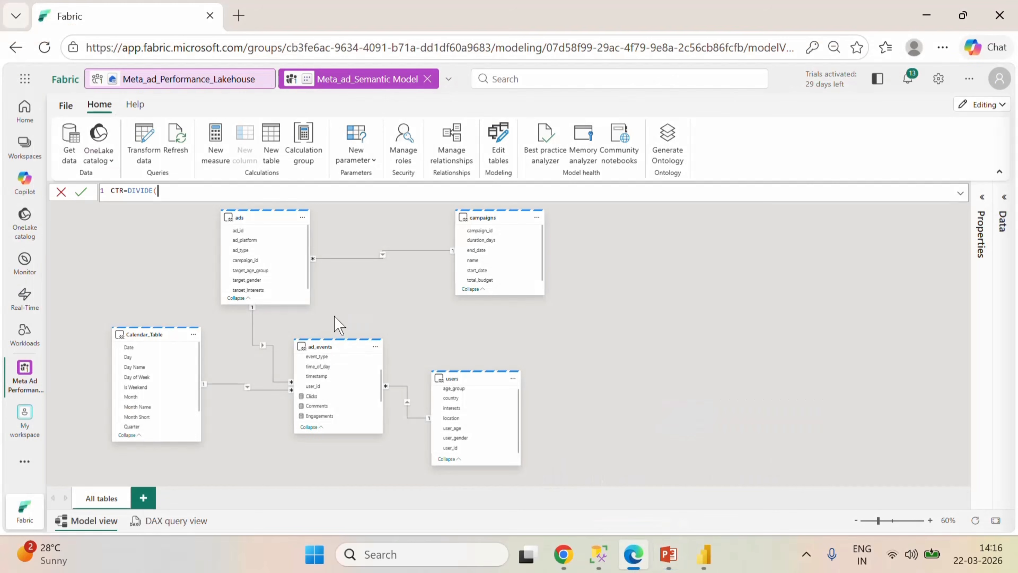
{"action": "type", "text": "clic"}
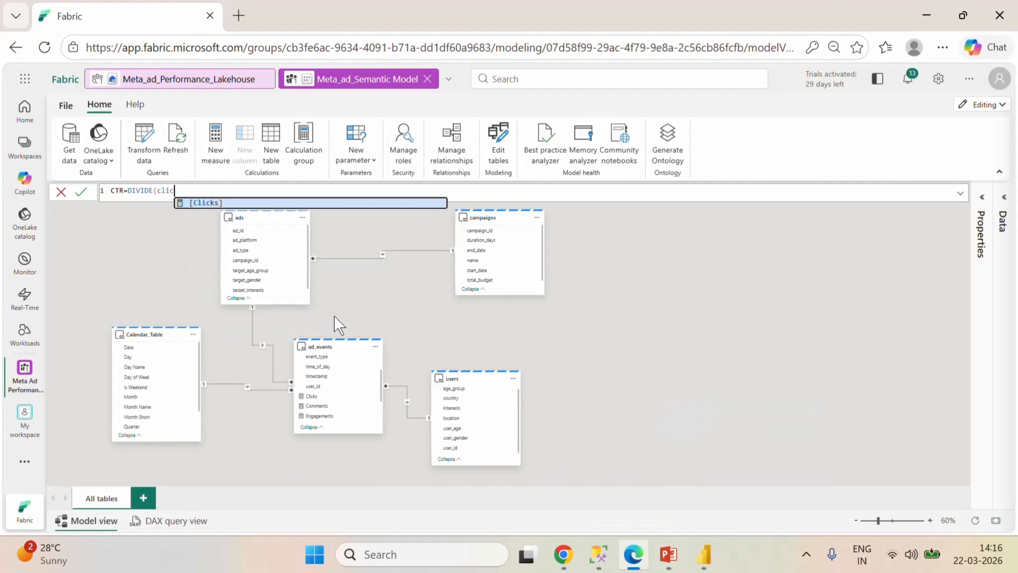
{"action": "left_click", "coordinate": [203, 202]}
{"action": "type", "text": ","}
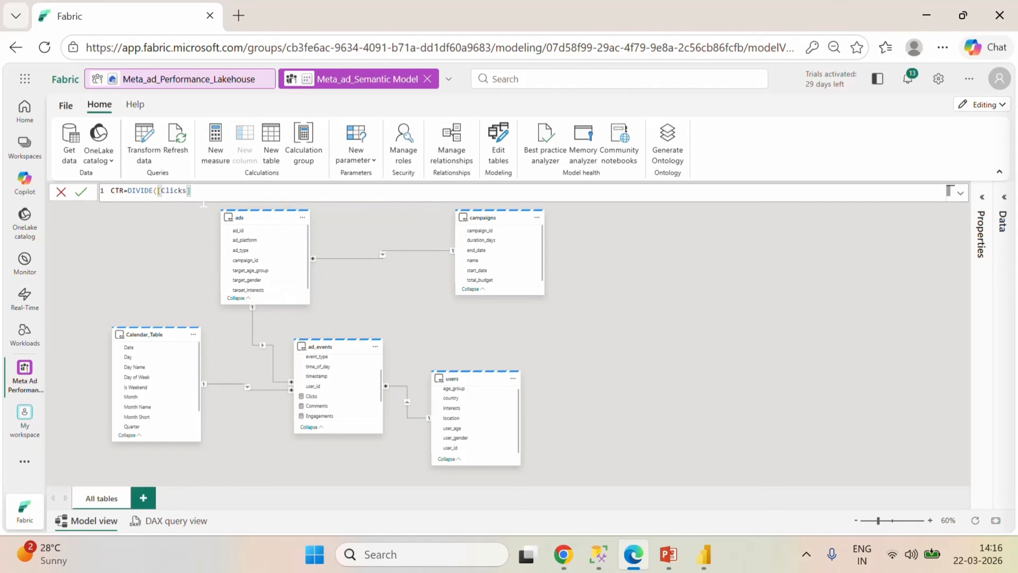
{"action": "type", "text": "im"}
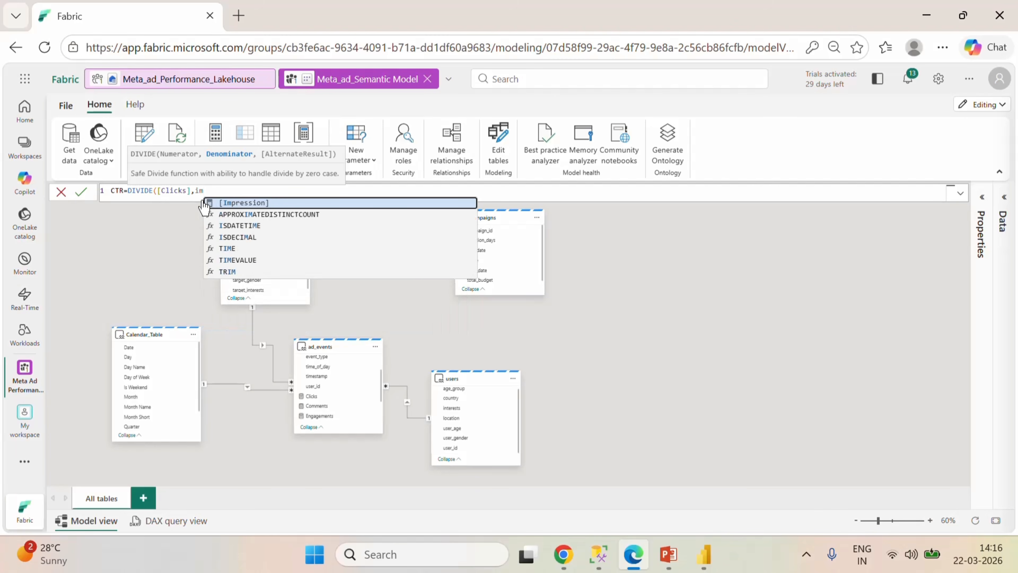
{"action": "left_click", "coordinate": [258, 203]}
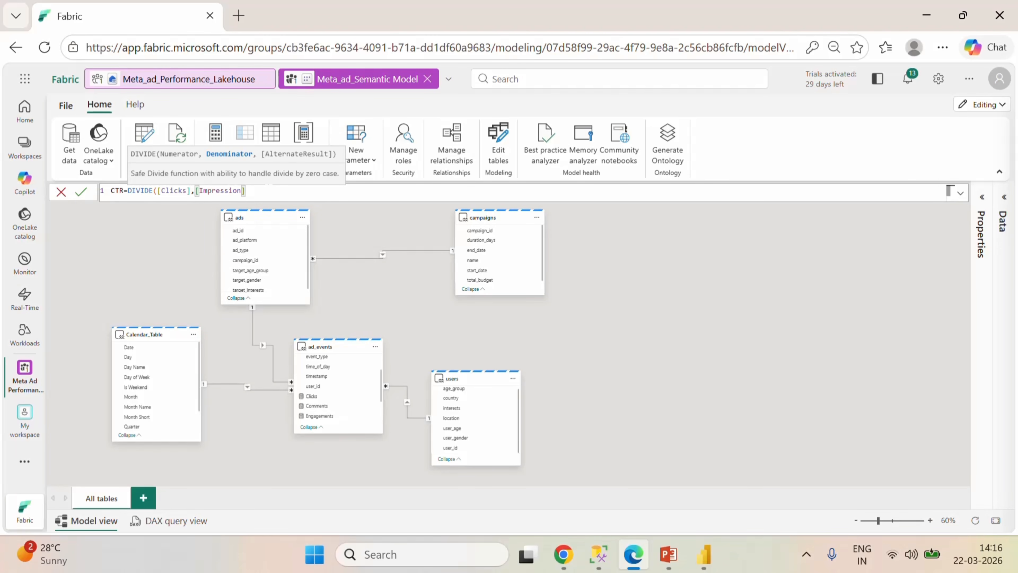
{"action": "type", "text": ",0"}
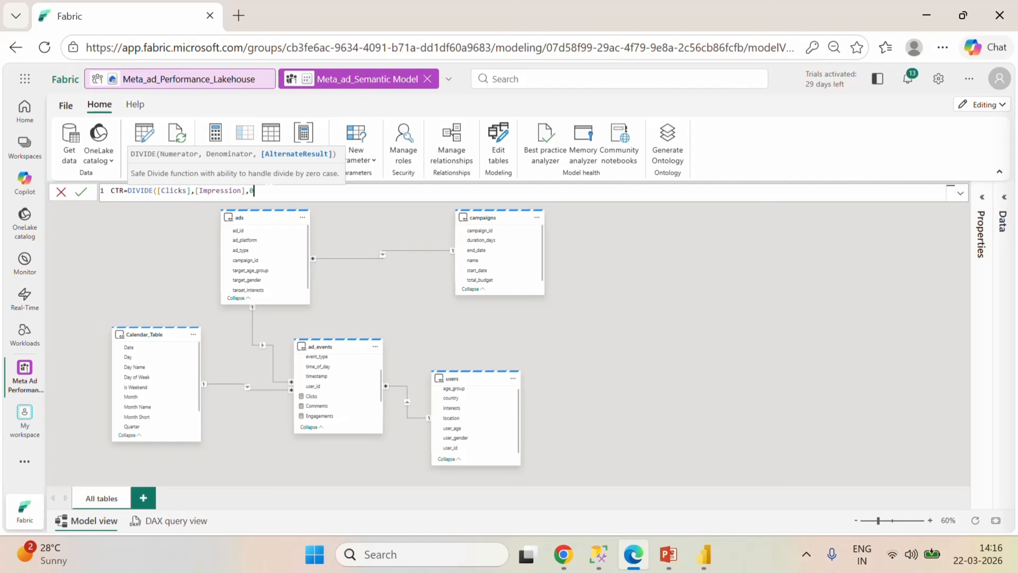
{"action": "type", "text": ")"}
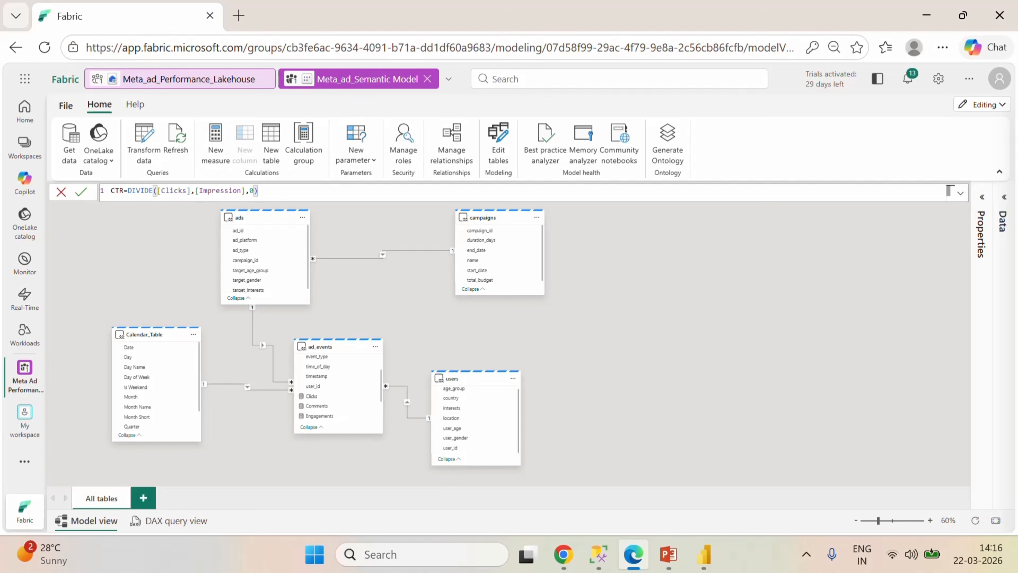
{"action": "left_click", "coordinate": [81, 192]}
{"action": "left_click", "coordinate": [669, 554]}
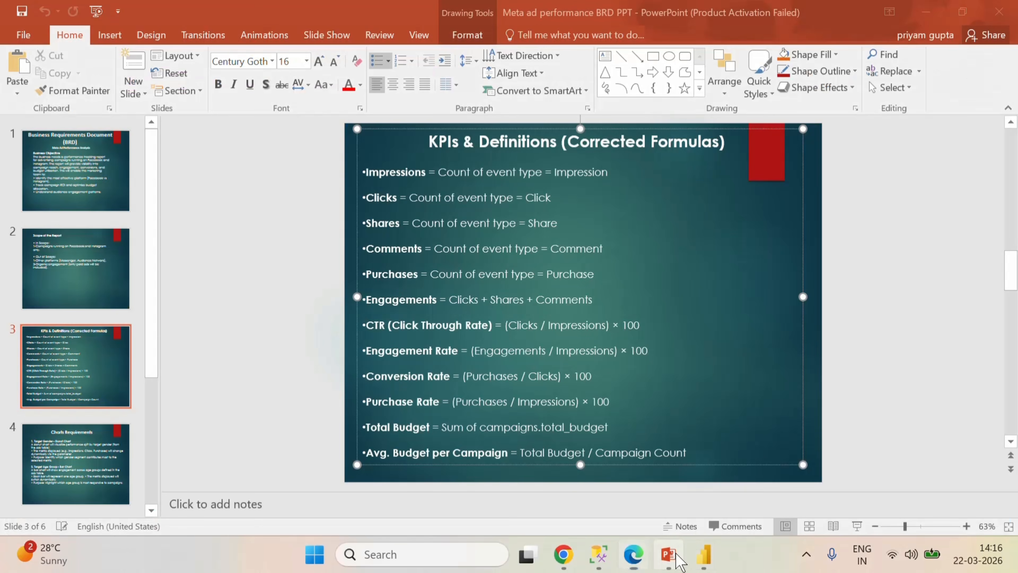
- Look up the Engagement Rate definition on the slide and begin the new measure's name
{"action": "left_click", "coordinate": [403, 351]}
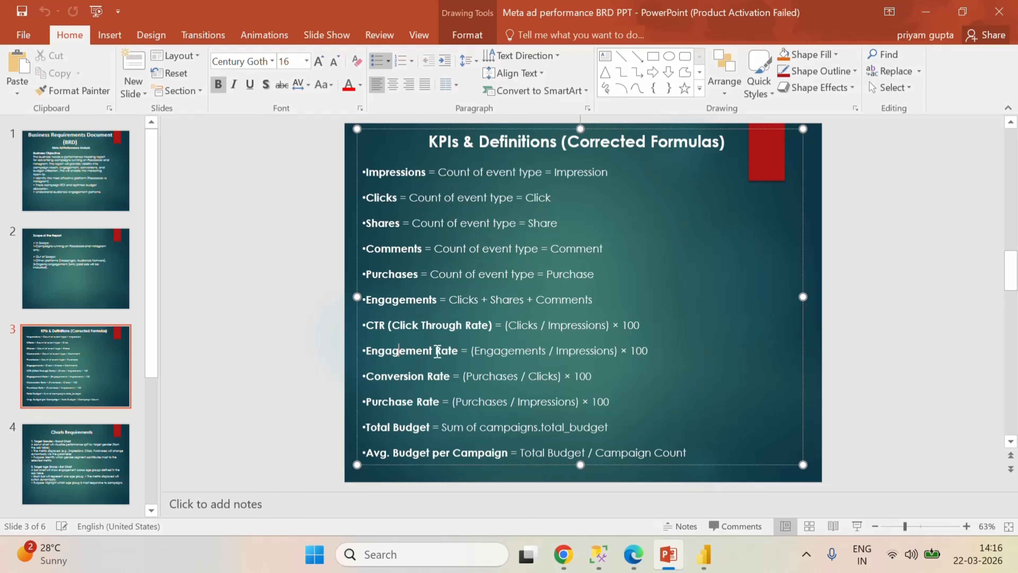
{"action": "left_click", "coordinate": [645, 566]}
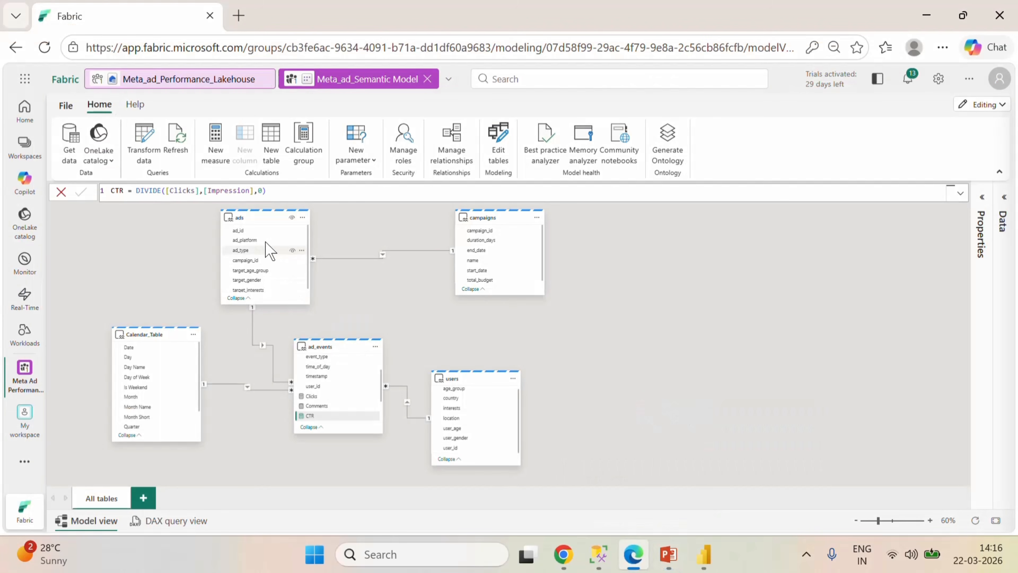
{"action": "left_click", "coordinate": [376, 347]}
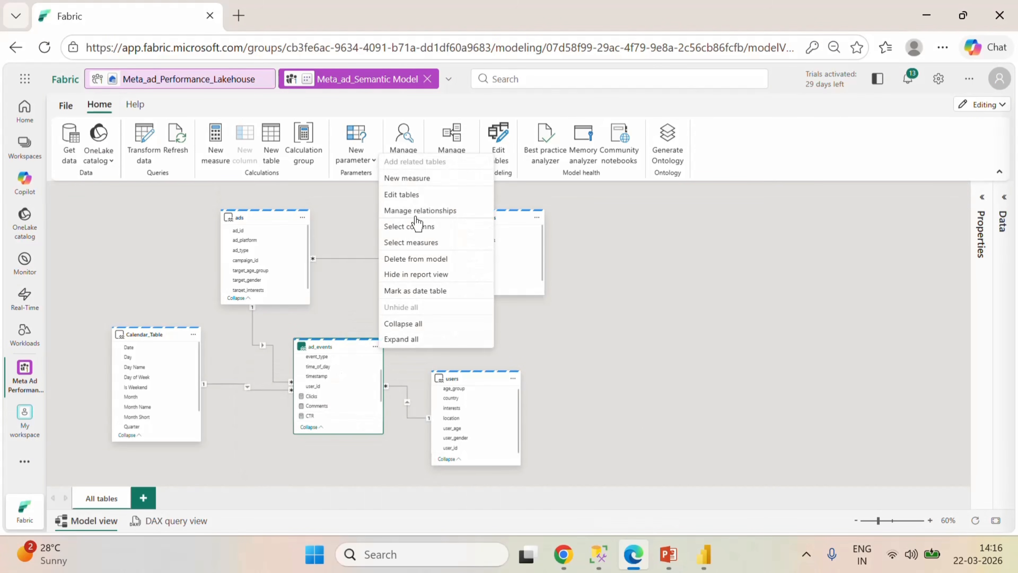
{"action": "key", "text": "Escape"}
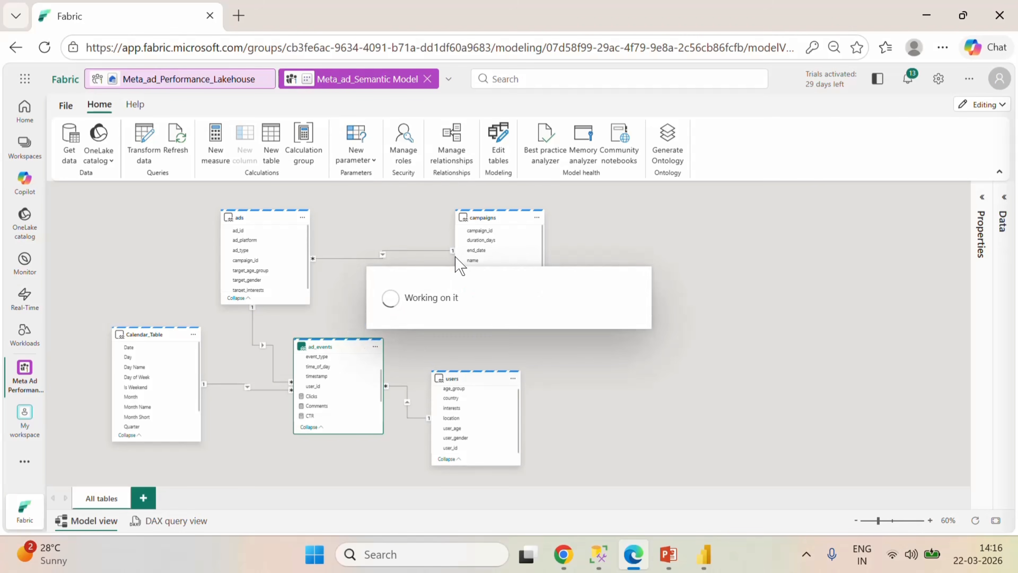
{"action": "type", "text": "Engagement rate="}
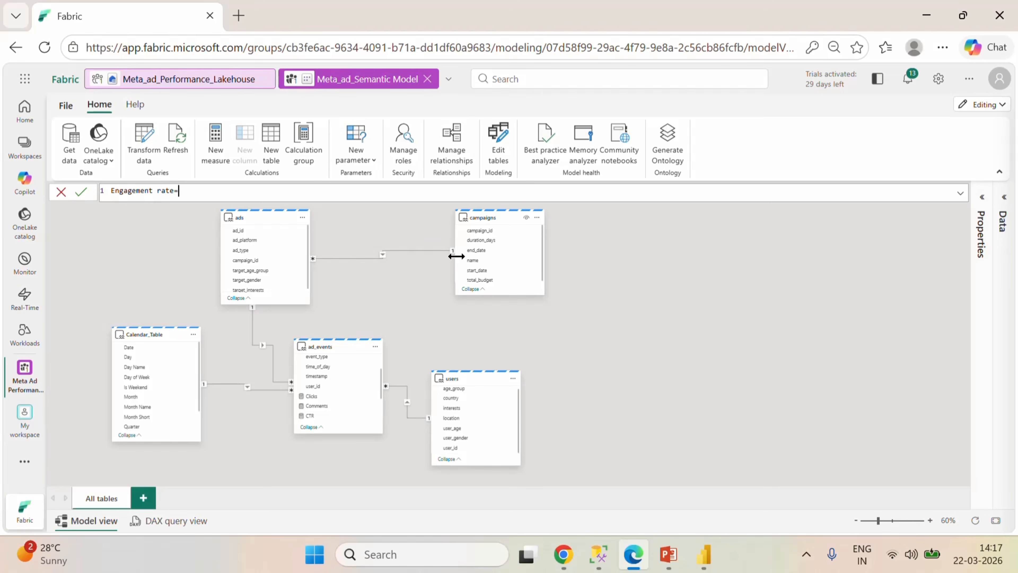
{"action": "left_click", "coordinate": [668, 554]}
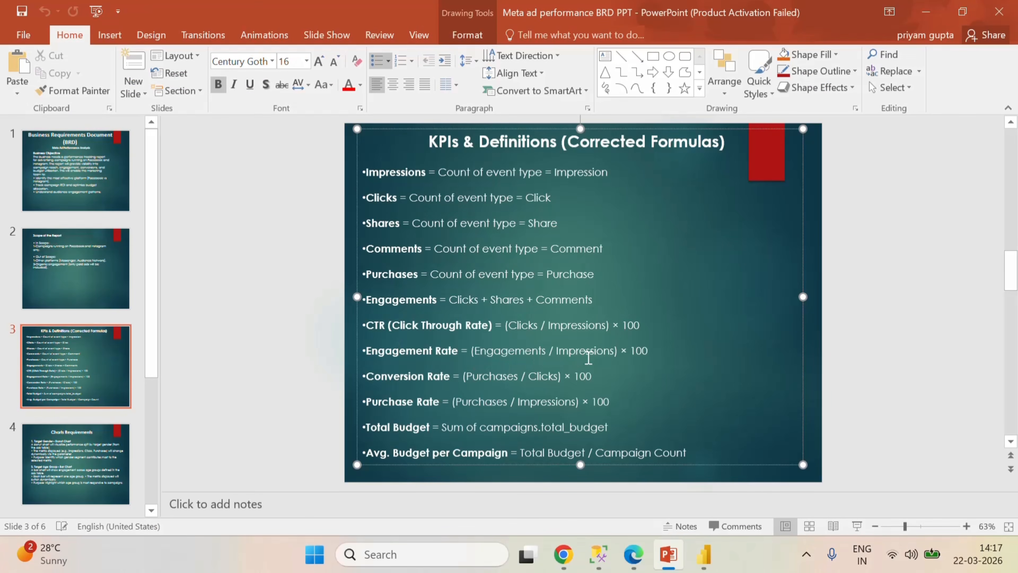
{"action": "left_click", "coordinate": [634, 554]}
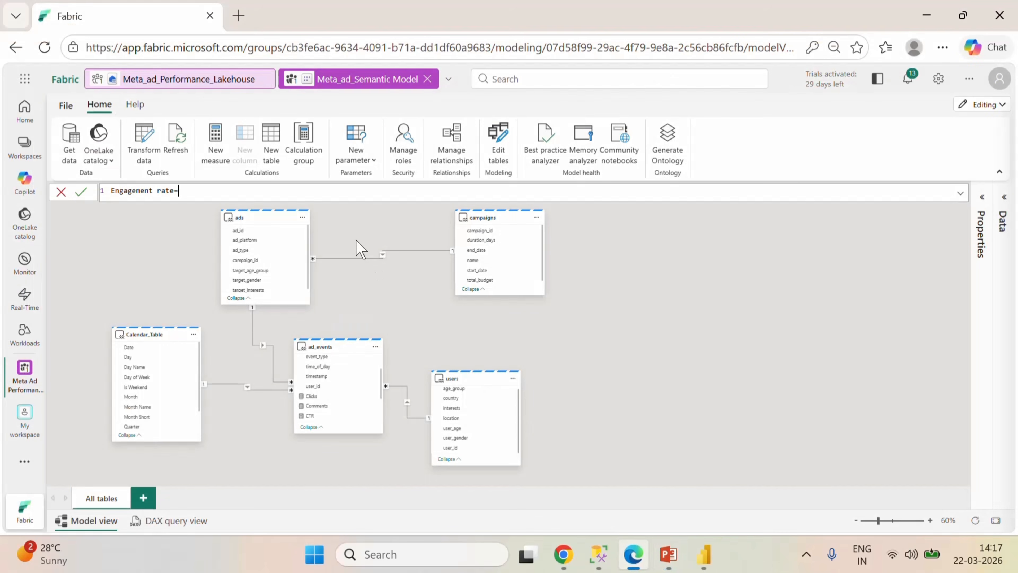
- Enter Engagement rate as DIVIDE([Engagements],[Impression],0) and commit it
{"action": "type", "text": "enga"}
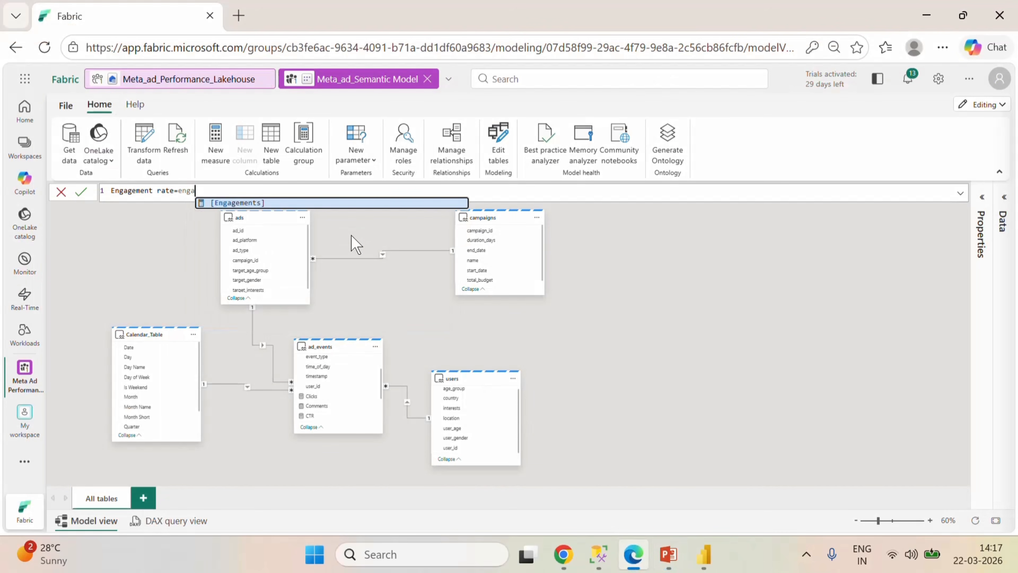
{"action": "left_click", "coordinate": [279, 203]}
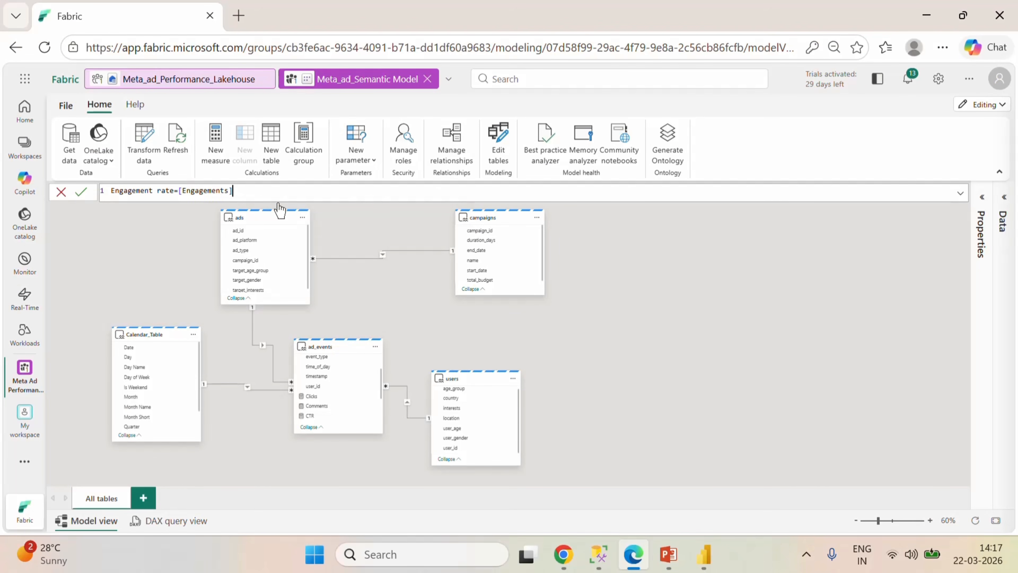
{"action": "type", "text": ","}
{"action": "left_click", "coordinate": [179, 190]}
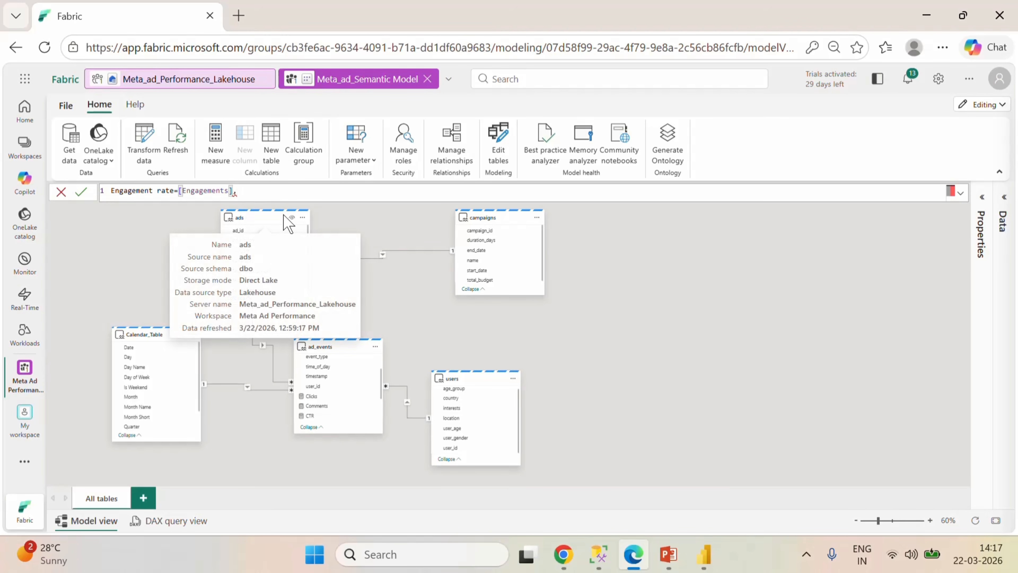
{"action": "type", "text": "di"}
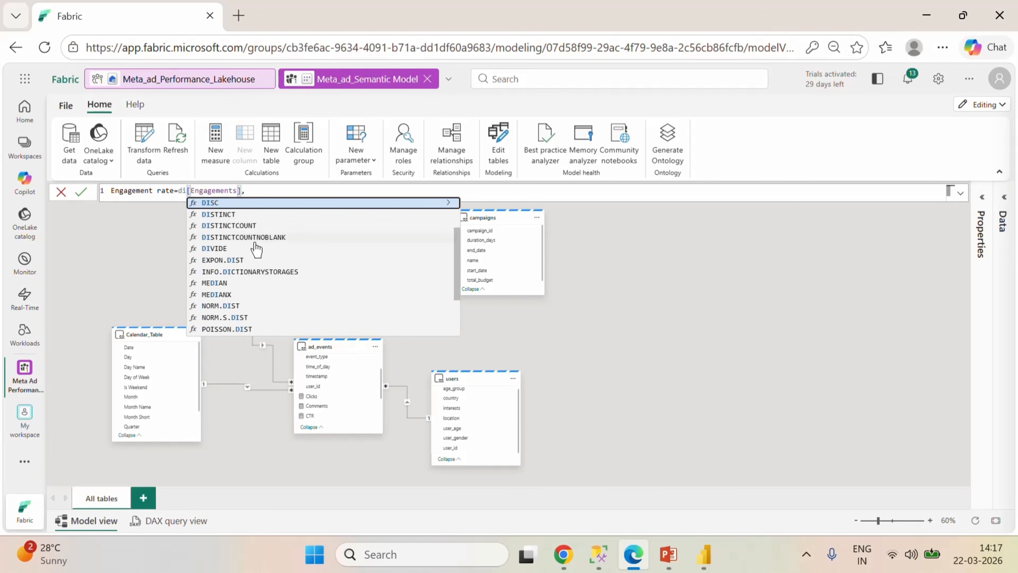
{"action": "left_click", "coordinate": [246, 248]}
{"action": "left_click", "coordinate": [292, 183]}
{"action": "type", "text": "imp"}
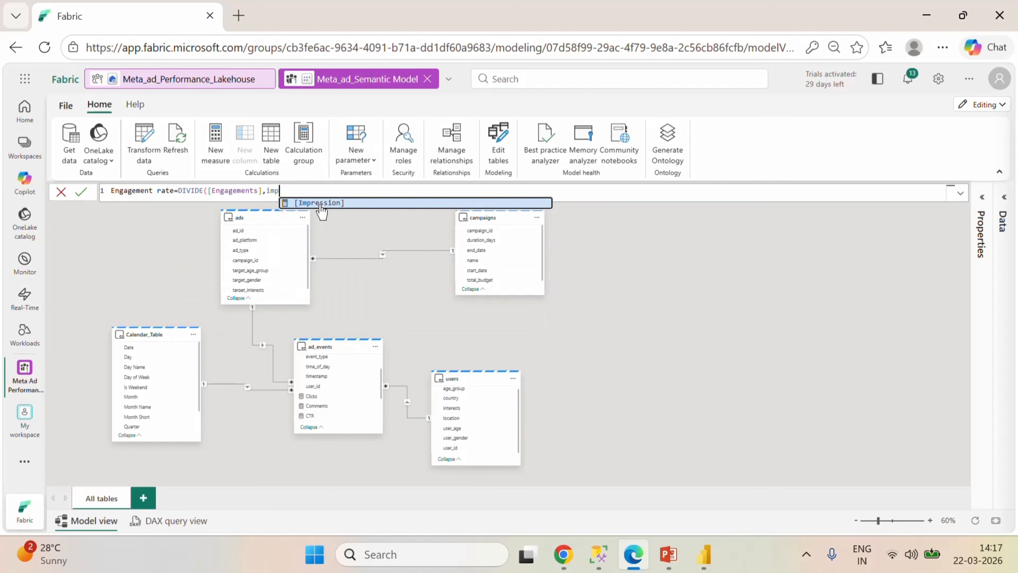
{"action": "left_click", "coordinate": [320, 205]}
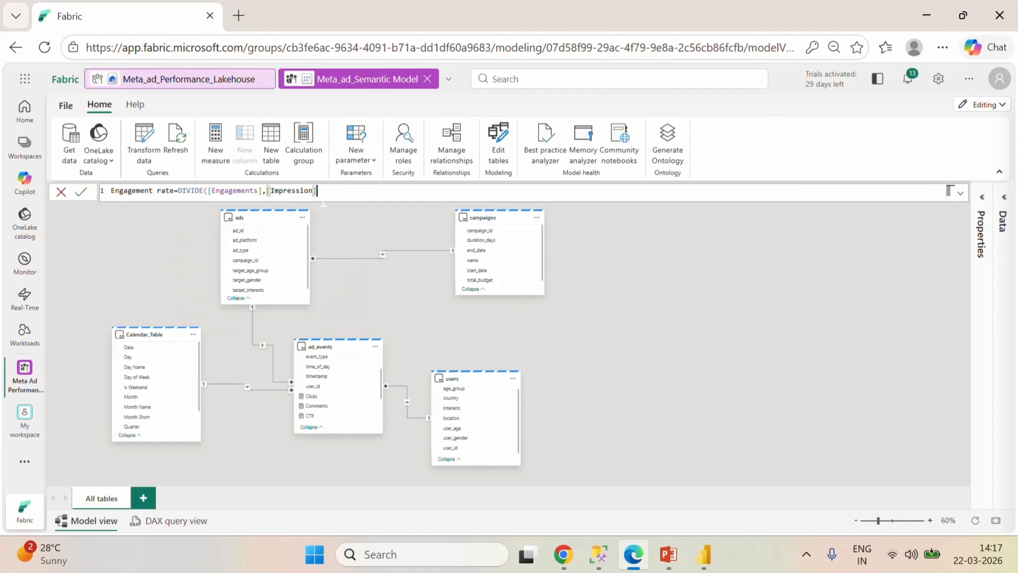
{"action": "type", "text": ","}
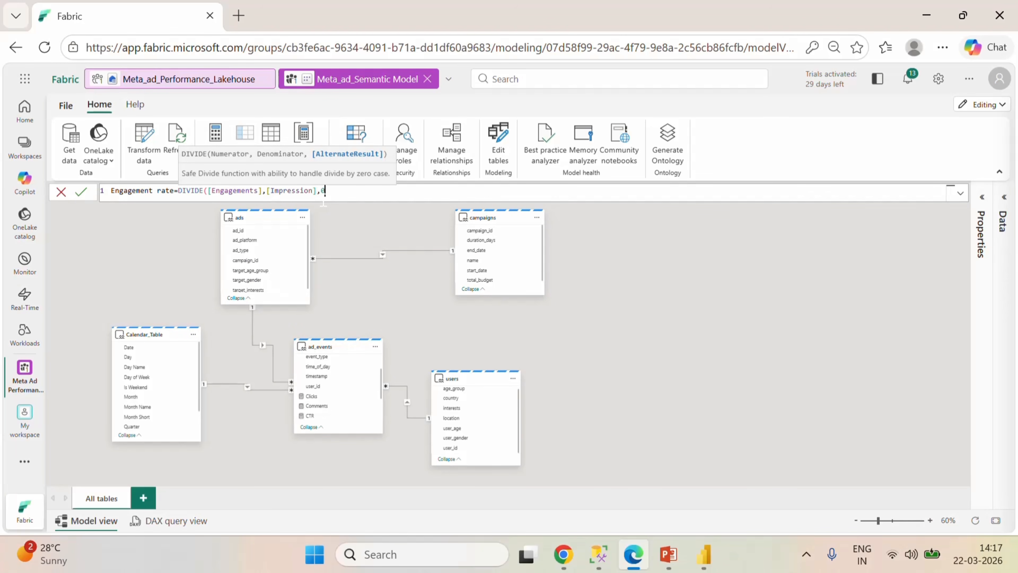
{"action": "type", "text": "0)"}
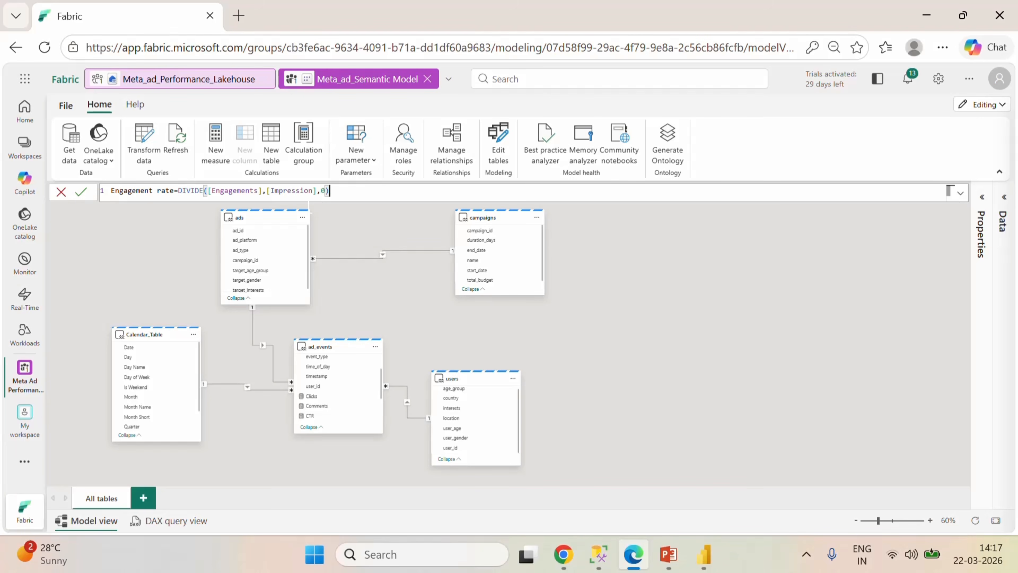
{"action": "left_click", "coordinate": [81, 192]}
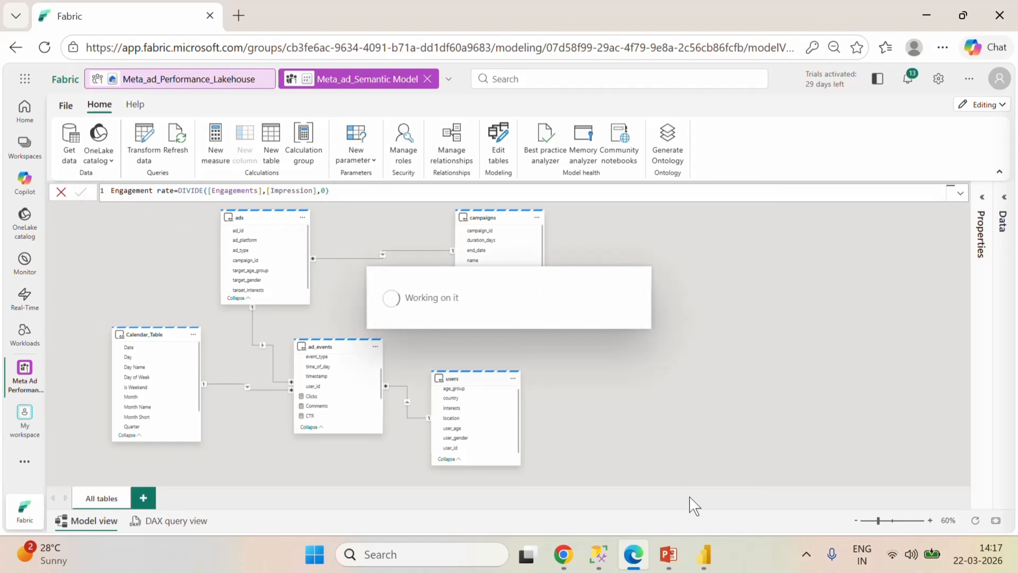
{"action": "left_click", "coordinate": [668, 554]}
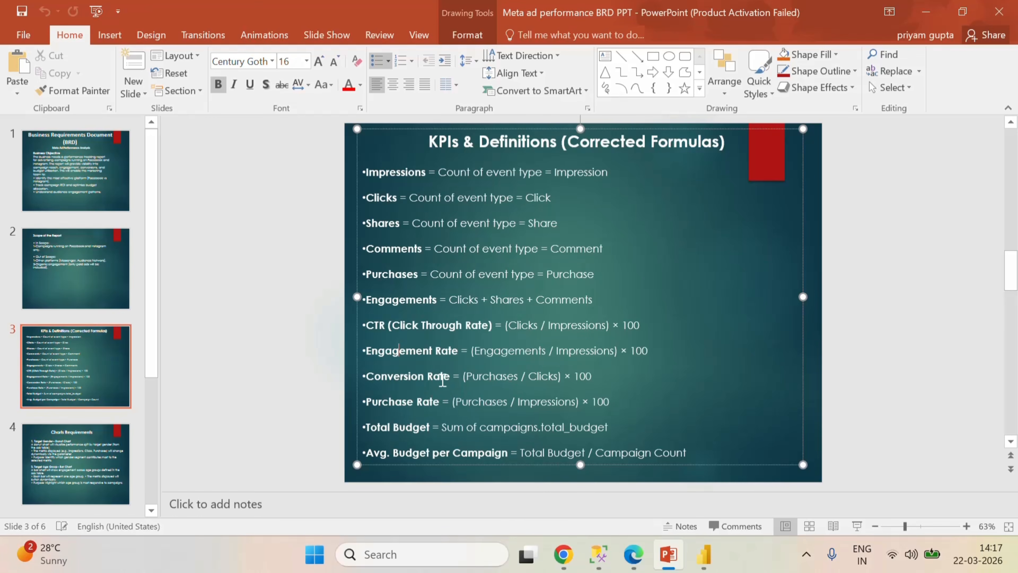
{"action": "left_click", "coordinate": [636, 560]}
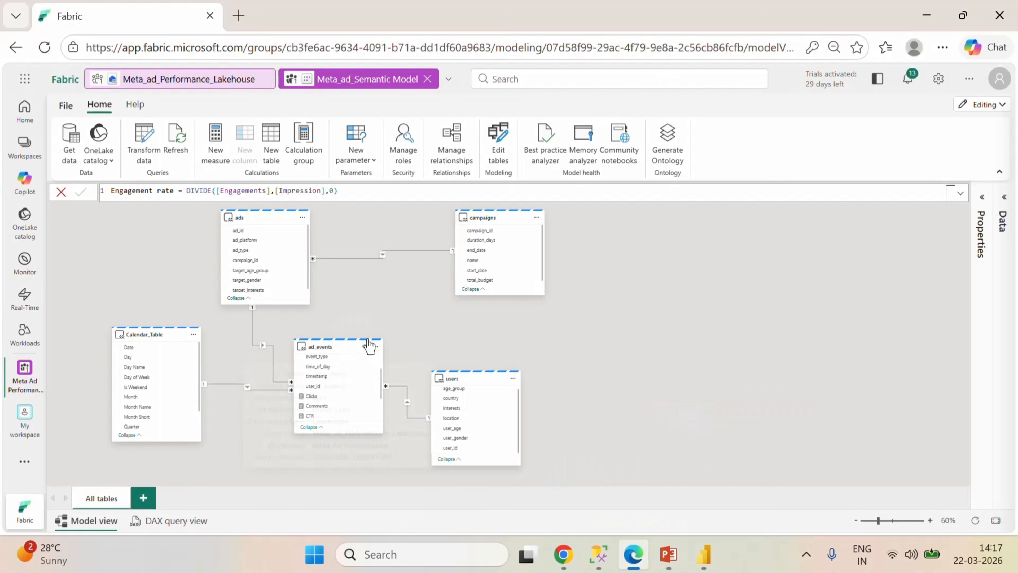
- Start a new ad_events measure named Conversion rate, checking its definition on the slide
{"action": "left_click", "coordinate": [374, 348]}
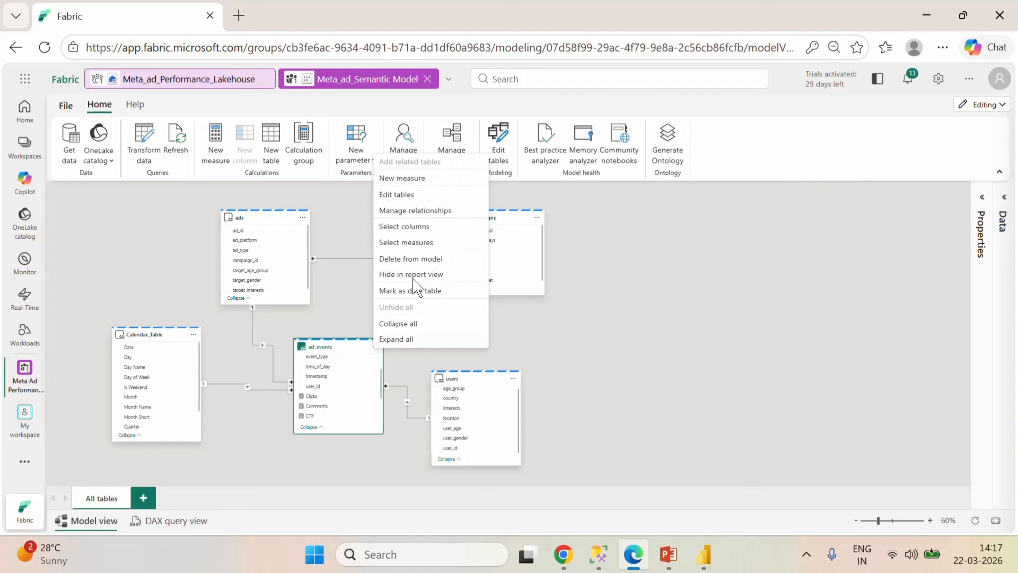
{"action": "left_click", "coordinate": [408, 179]}
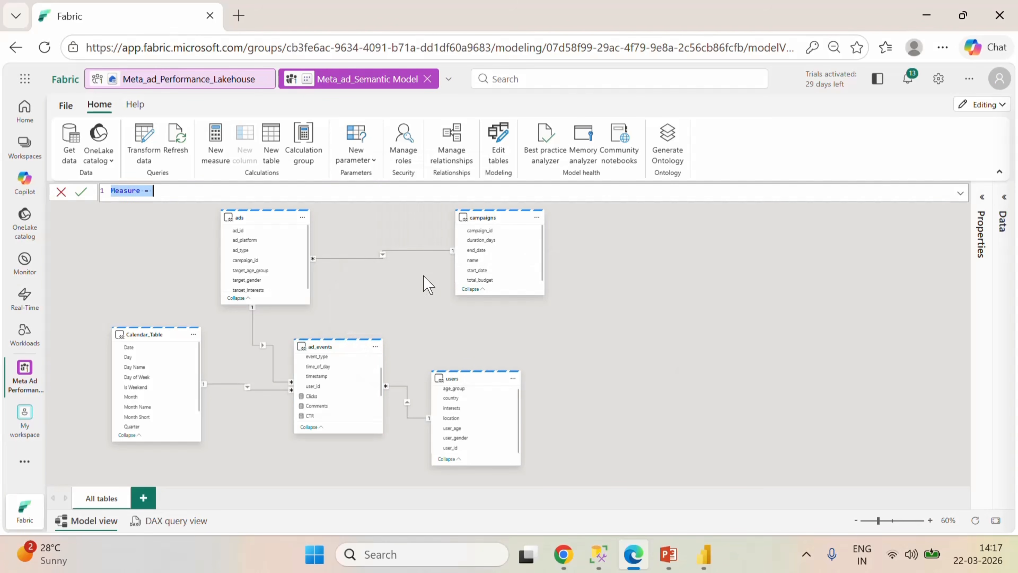
{"action": "type", "text": "Conversion rat"}
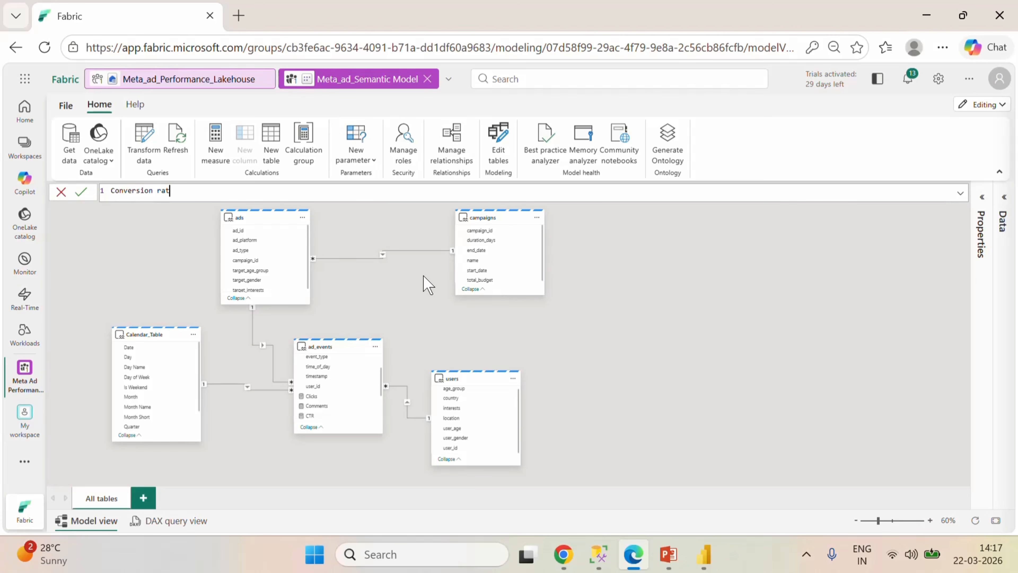
{"action": "type", "text": "e="}
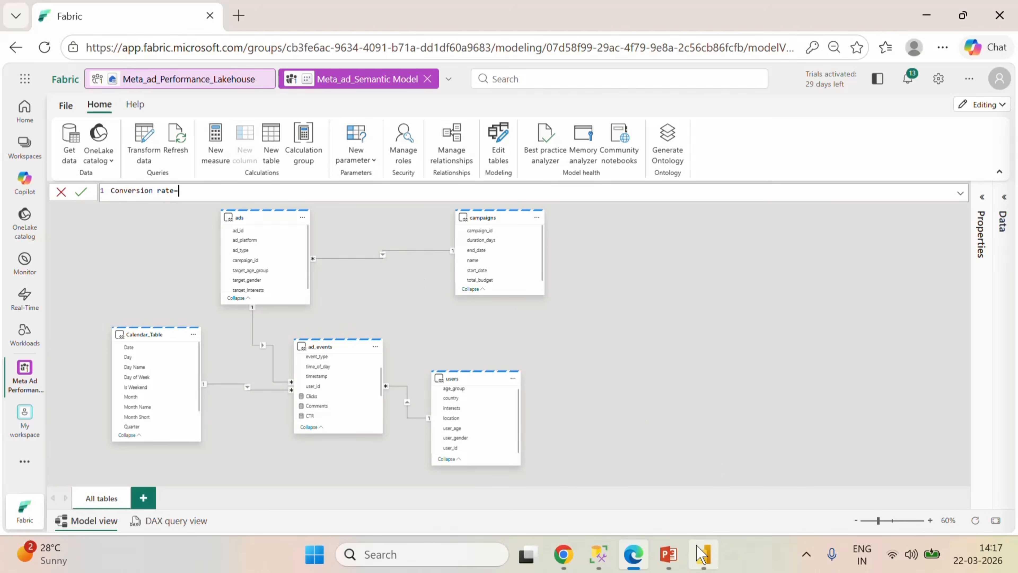
{"action": "left_click", "coordinate": [668, 553]}
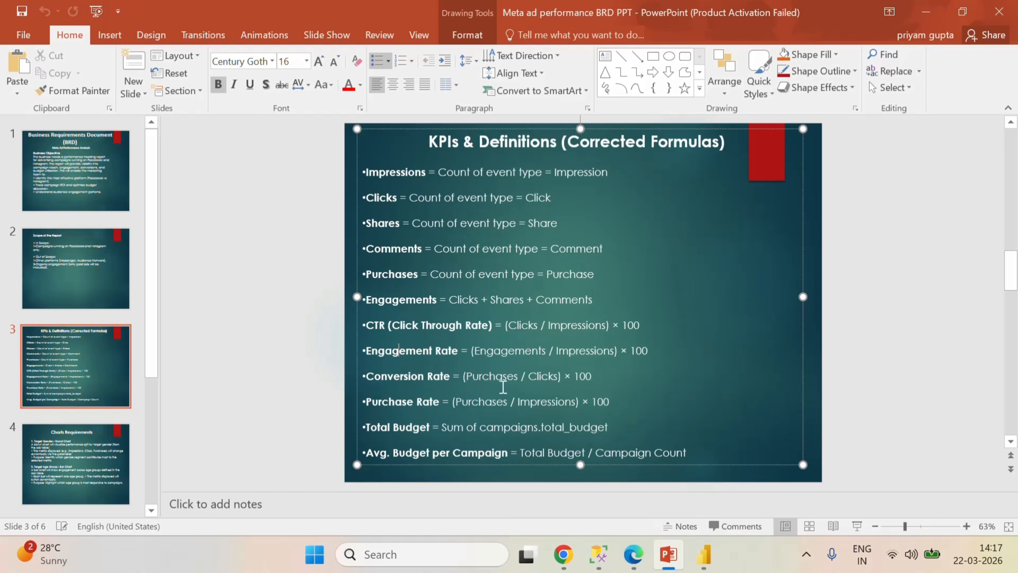
{"action": "left_click", "coordinate": [634, 554]}
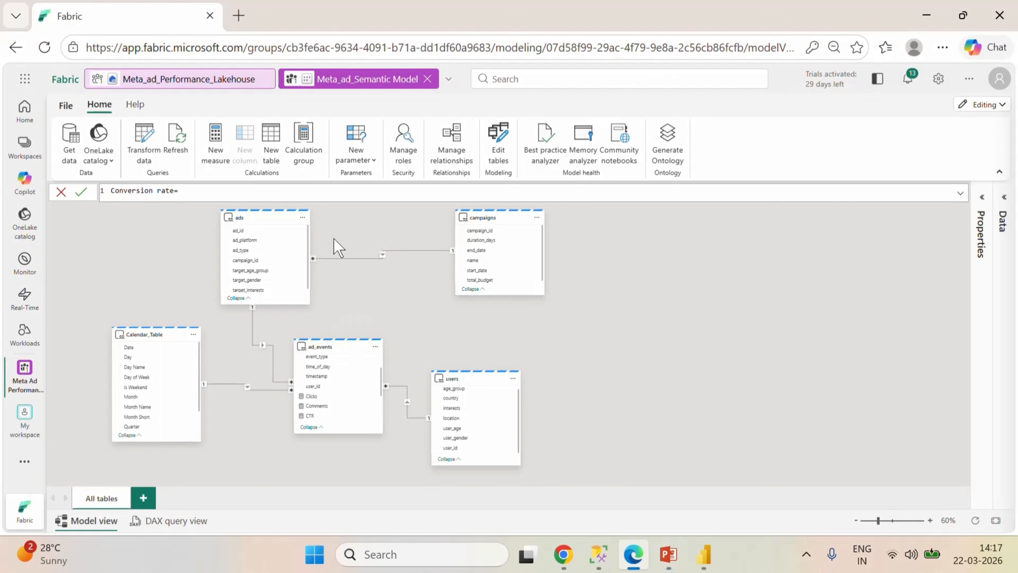
- Enter DIVIDE([Purchases],[Clicks],0) as the Conversion rate formula and commit it
{"action": "type", "text": "div"}
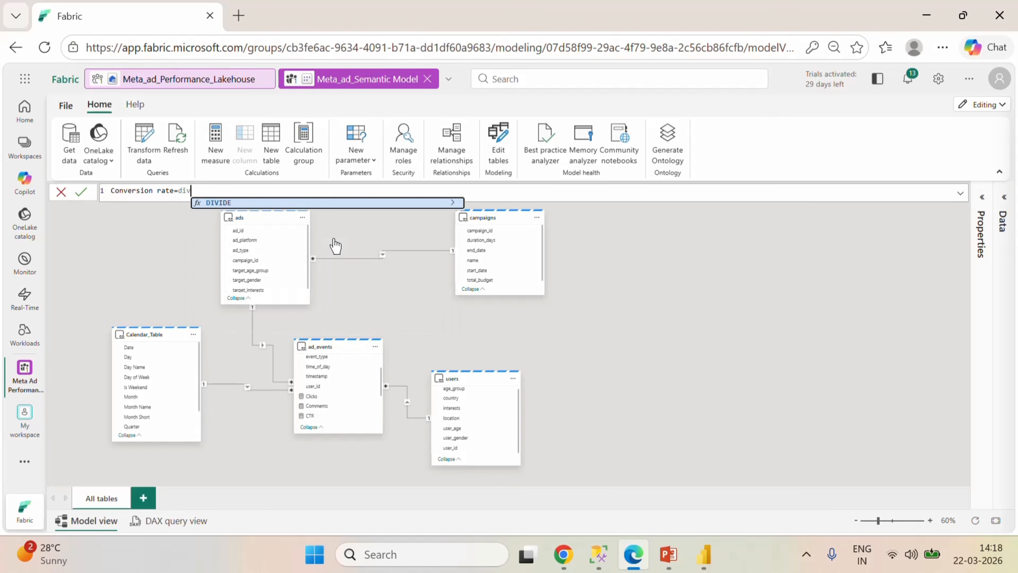
{"action": "key", "text": "Tab"}
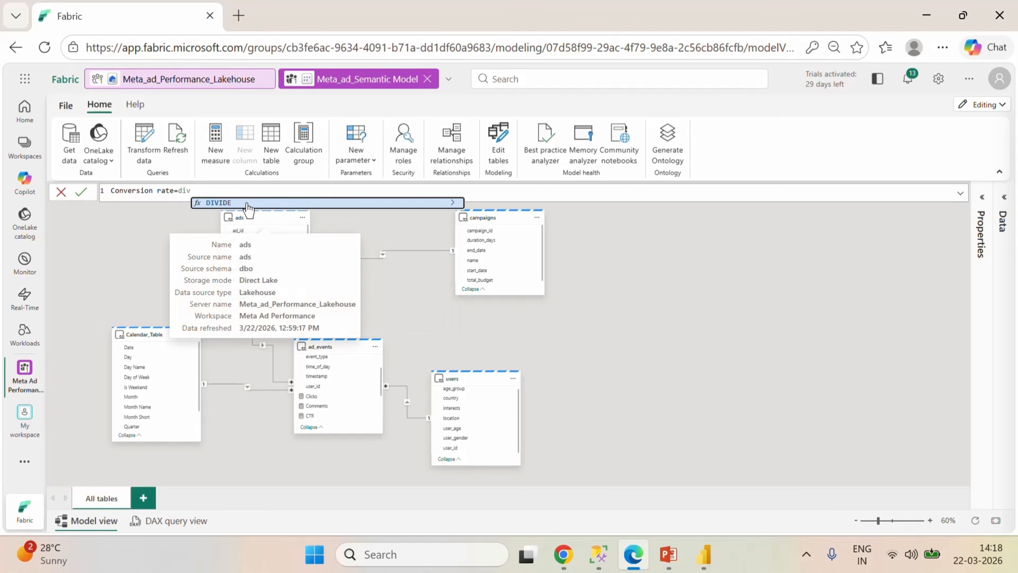
{"action": "type", "text": "pur"}
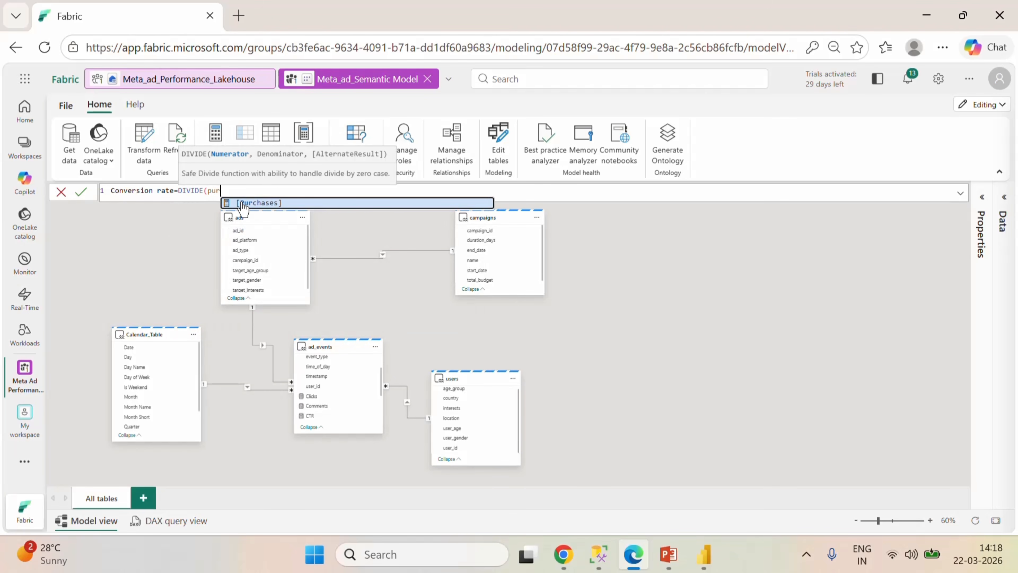
{"action": "left_click", "coordinate": [250, 202]}
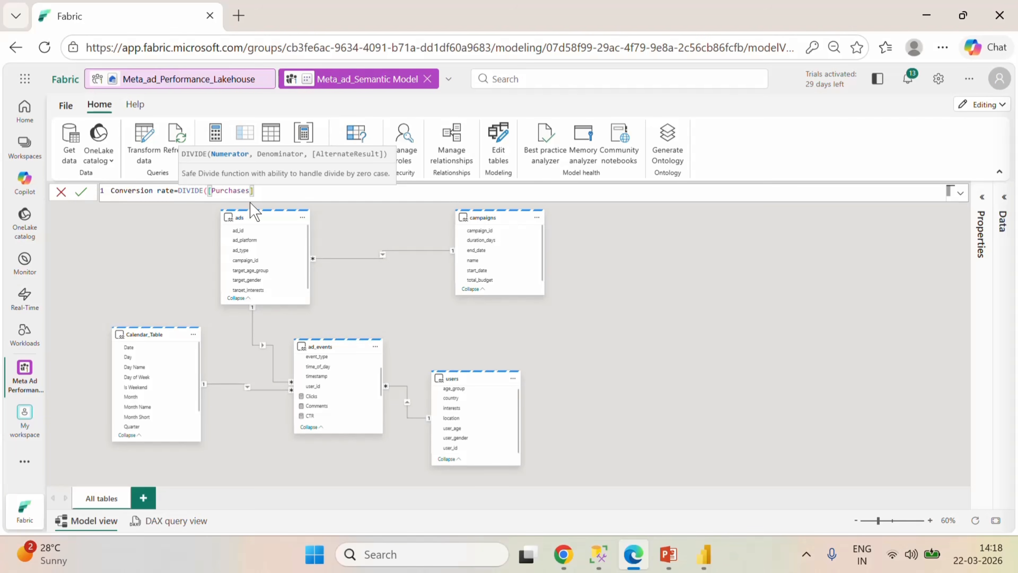
{"action": "type", "text": ",cli"}
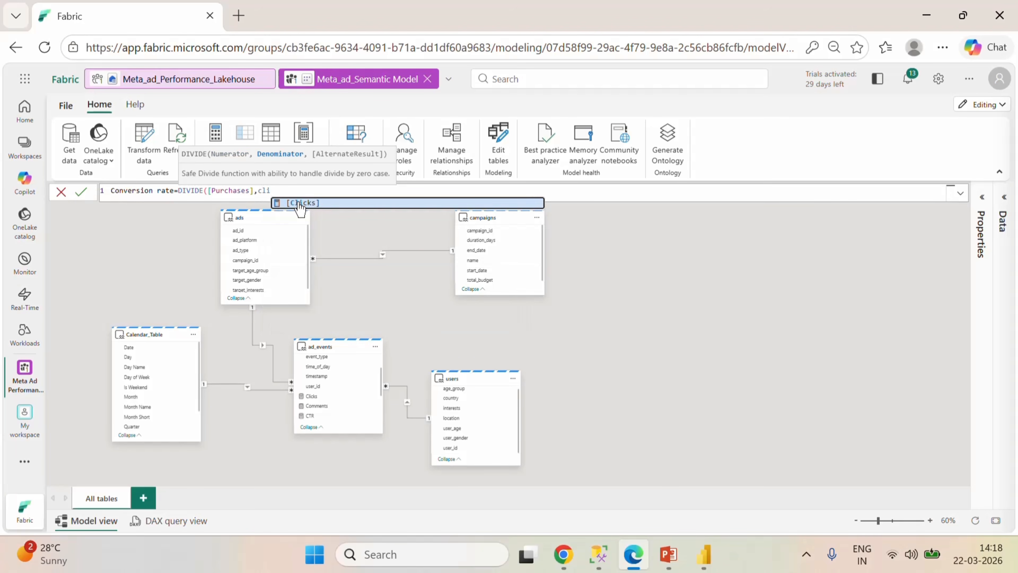
{"action": "left_click", "coordinate": [296, 203]}
{"action": "type", "text": ","}
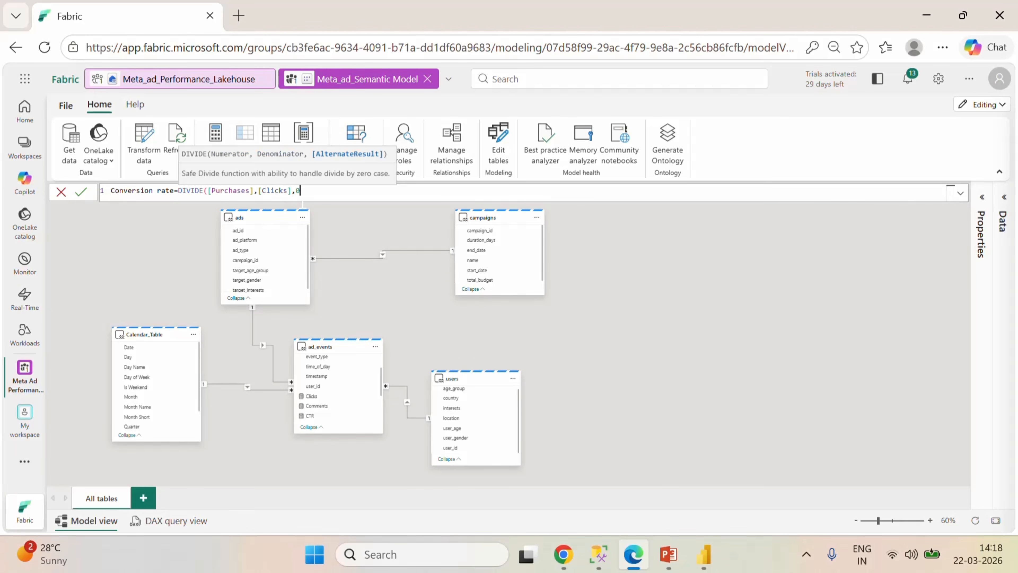
{"action": "type", "text": "0)"}
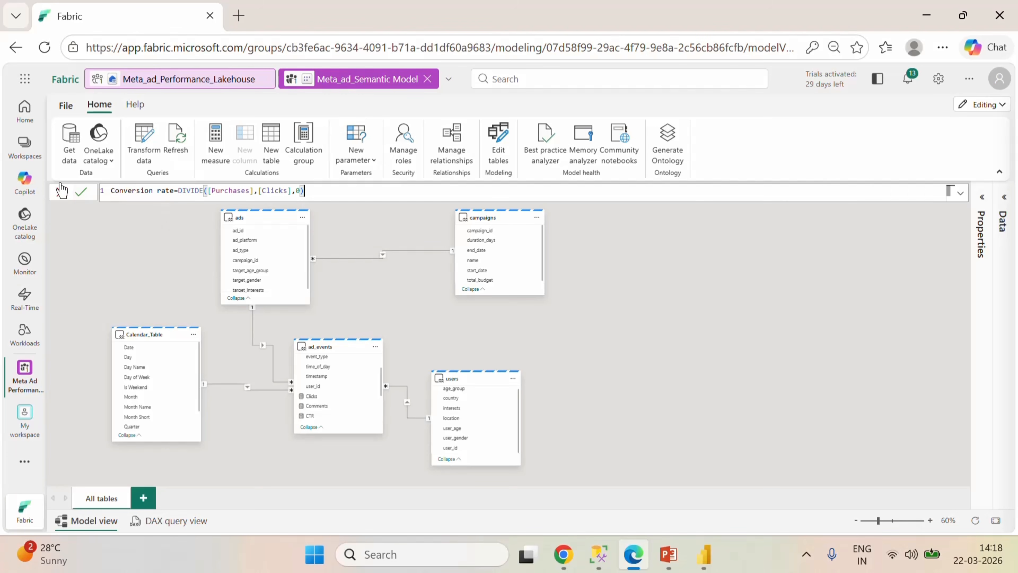
{"action": "left_click", "coordinate": [81, 191]}
- Review the KPI definitions slides, then start another blank measure in ad_events
{"action": "left_click", "coordinate": [630, 476]}
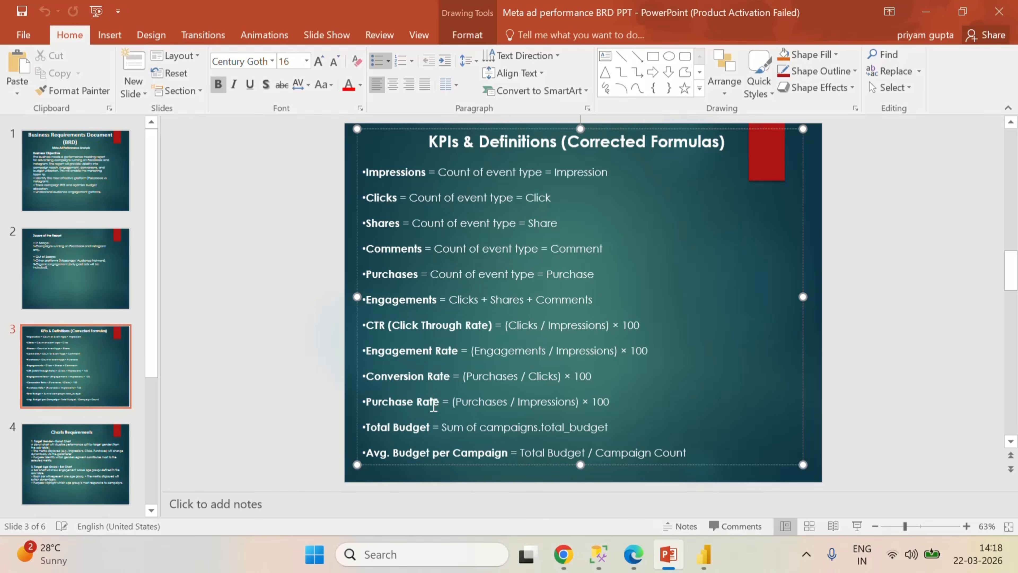
{"action": "left_click", "coordinate": [433, 402]}
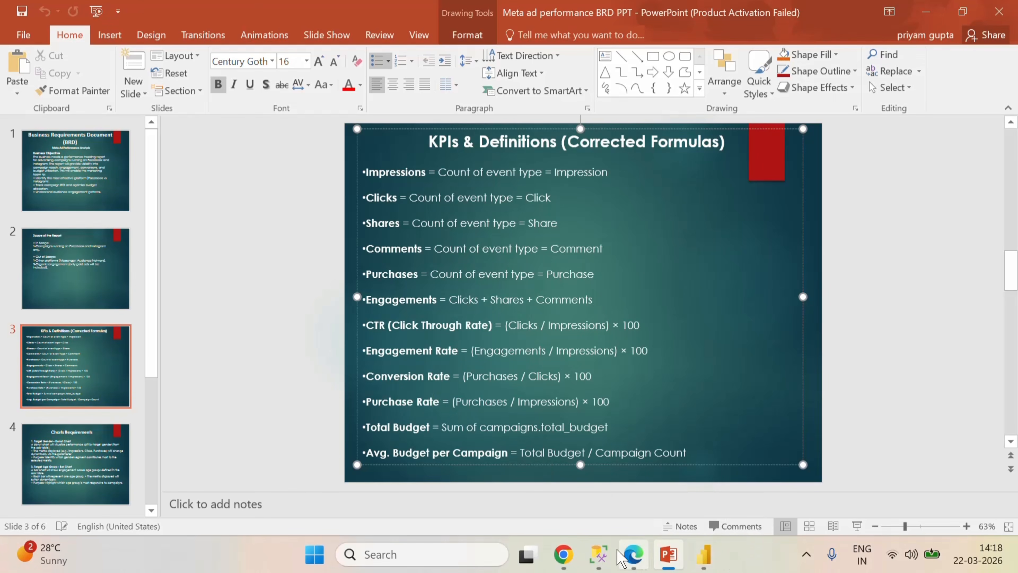
{"action": "left_click", "coordinate": [632, 556]}
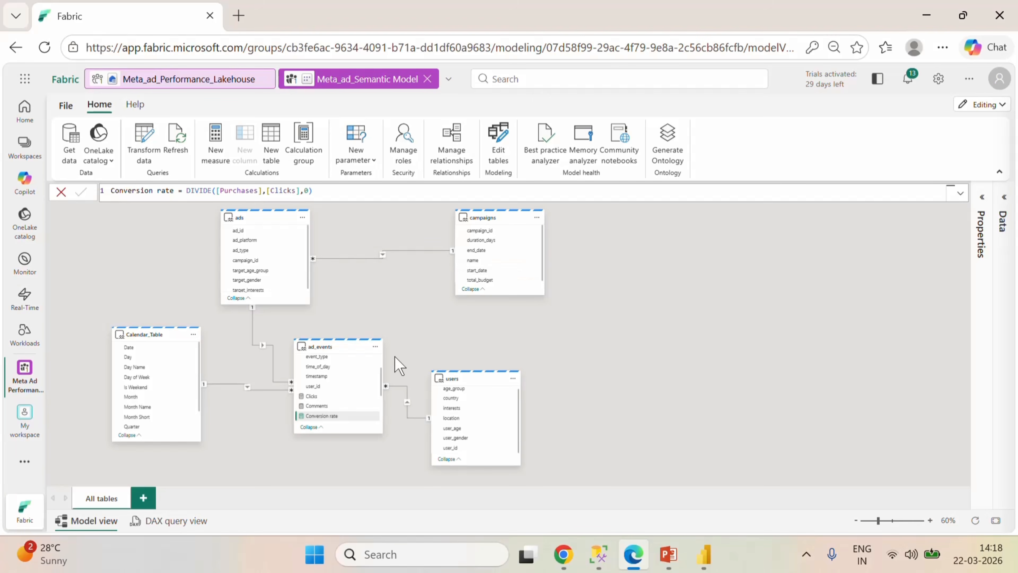
{"action": "left_click", "coordinate": [378, 348]}
{"action": "left_click", "coordinate": [401, 178]}
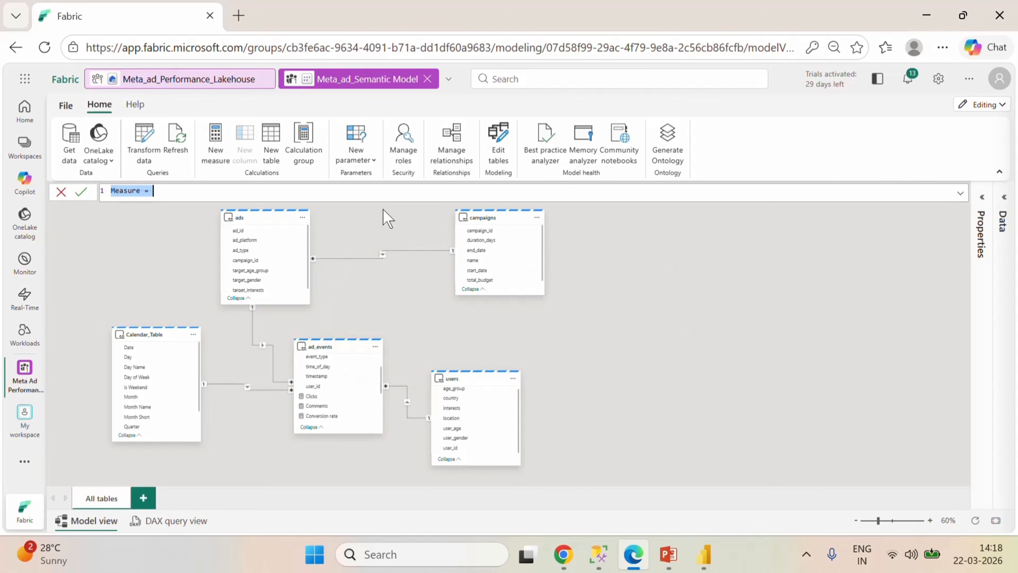
- Define Purchase rate = DIVIDE([Purchases],[Impression],0) with autocomplete and commit it
{"action": "type", "text": "Pur"}
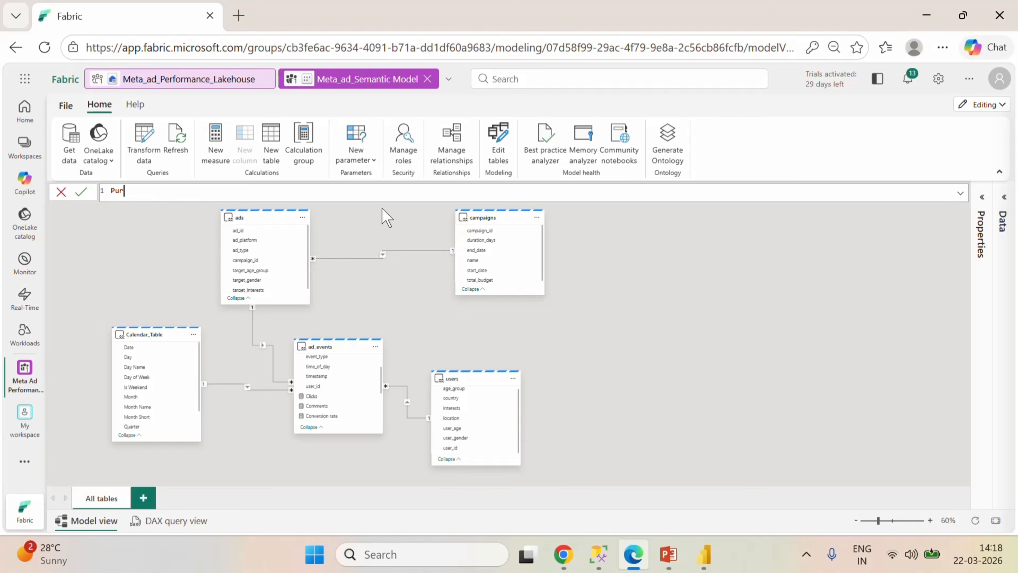
{"action": "type", "text": "chase rate="}
{"action": "left_click", "coordinate": [668, 553]}
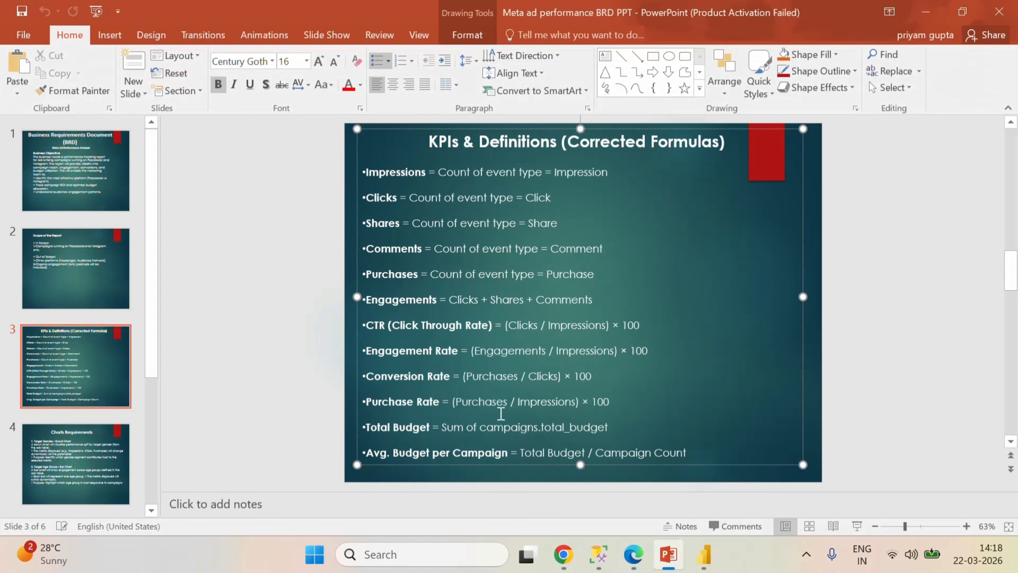
{"action": "left_click", "coordinate": [634, 554]}
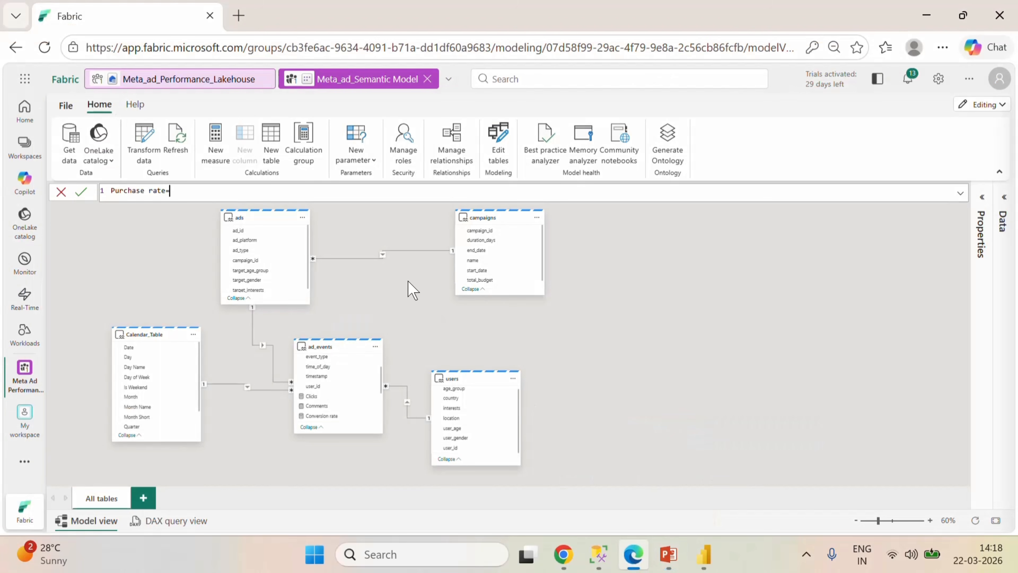
{"action": "type", "text": "div"}
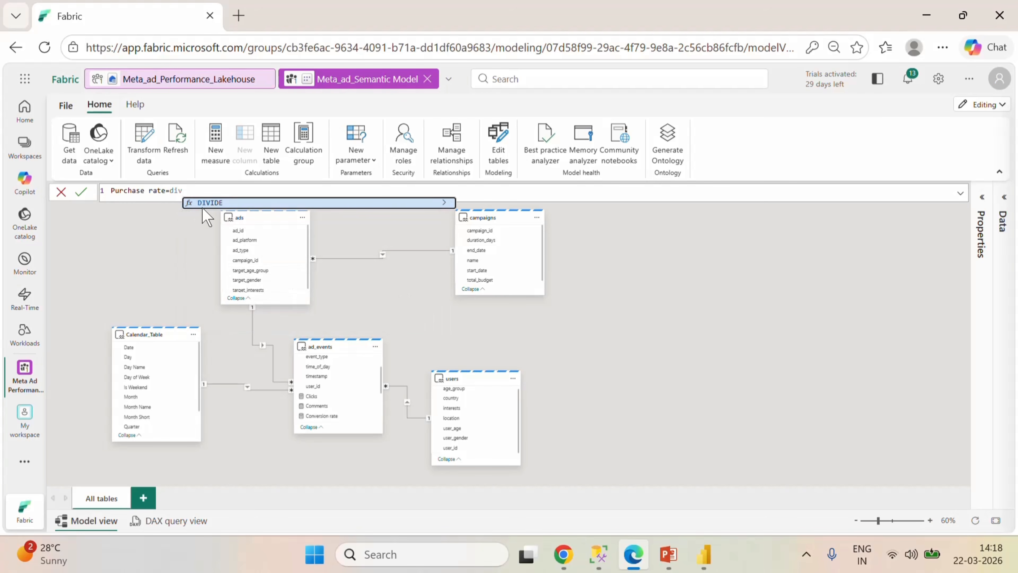
{"action": "left_click", "coordinate": [212, 203]}
{"action": "type", "text": "pur"}
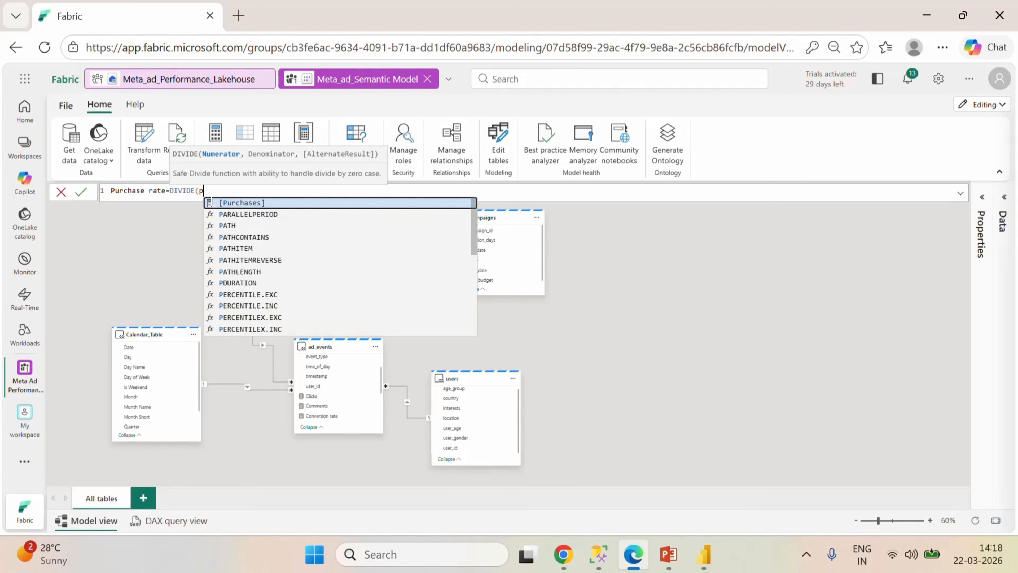
{"action": "left_click", "coordinate": [264, 203]}
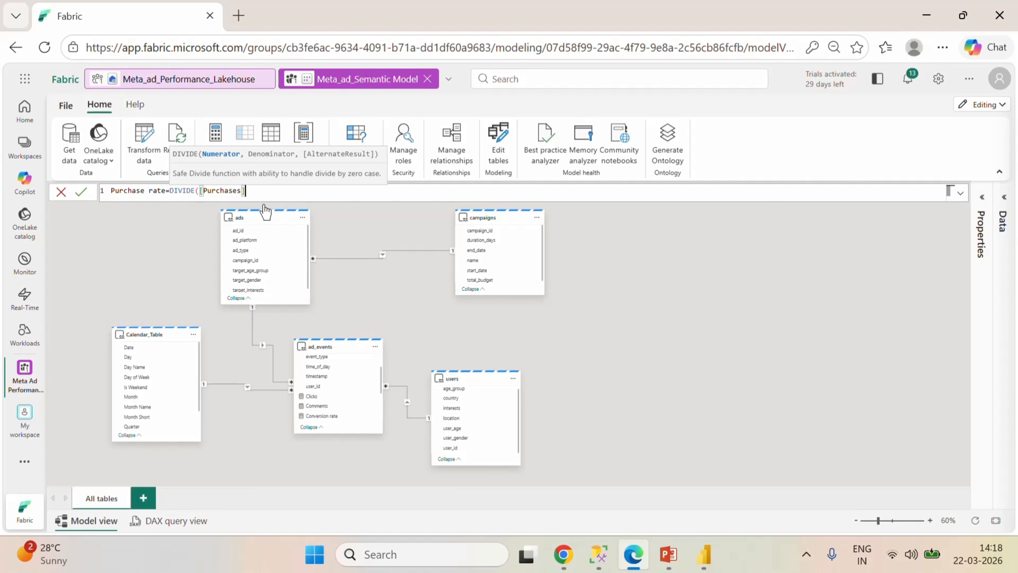
{"action": "type", "text": ",im"}
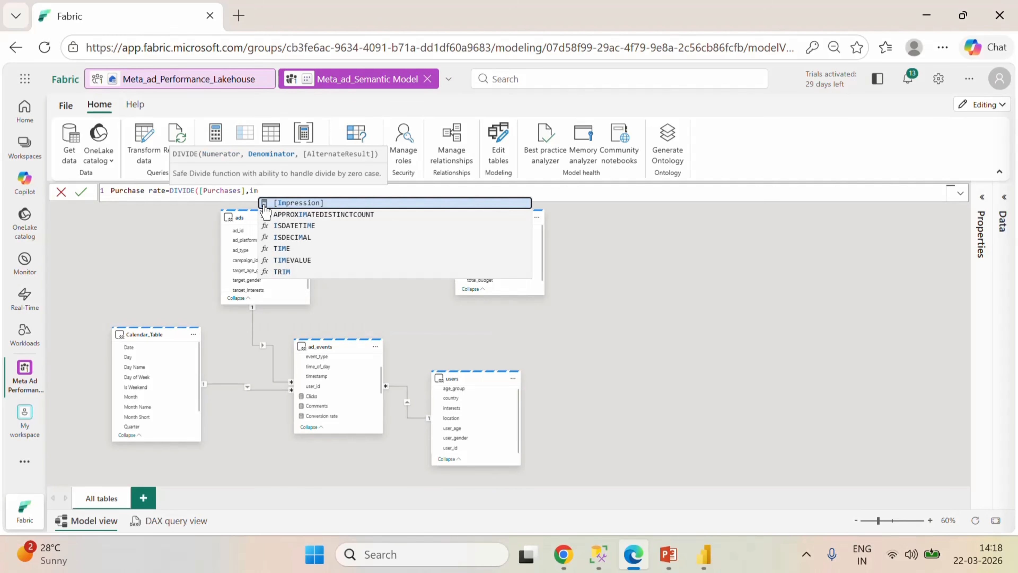
{"action": "left_click", "coordinate": [264, 203]}
{"action": "type", "text": ","}
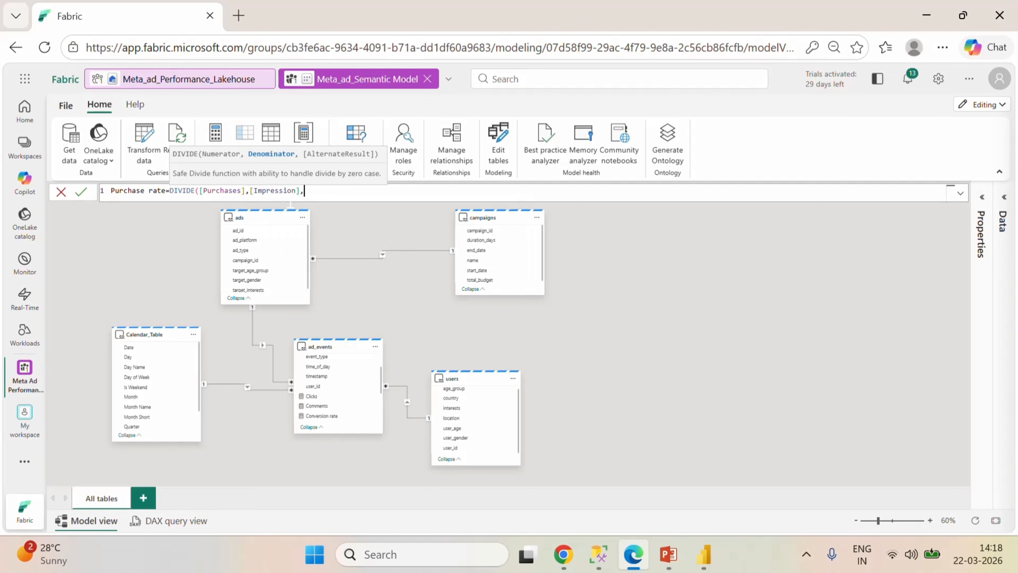
{"action": "type", "text": "0)"}
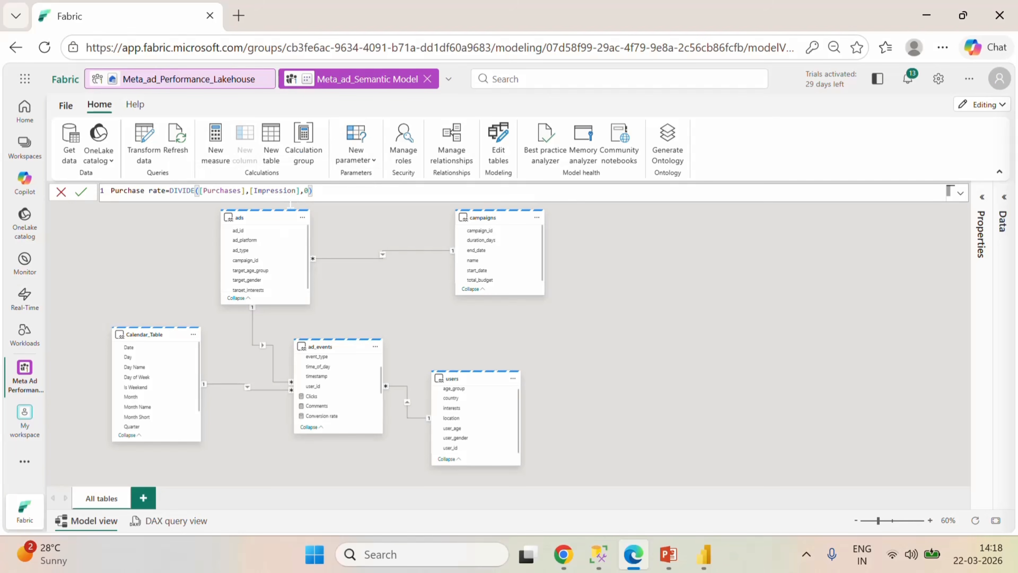
{"action": "left_click", "coordinate": [81, 192]}
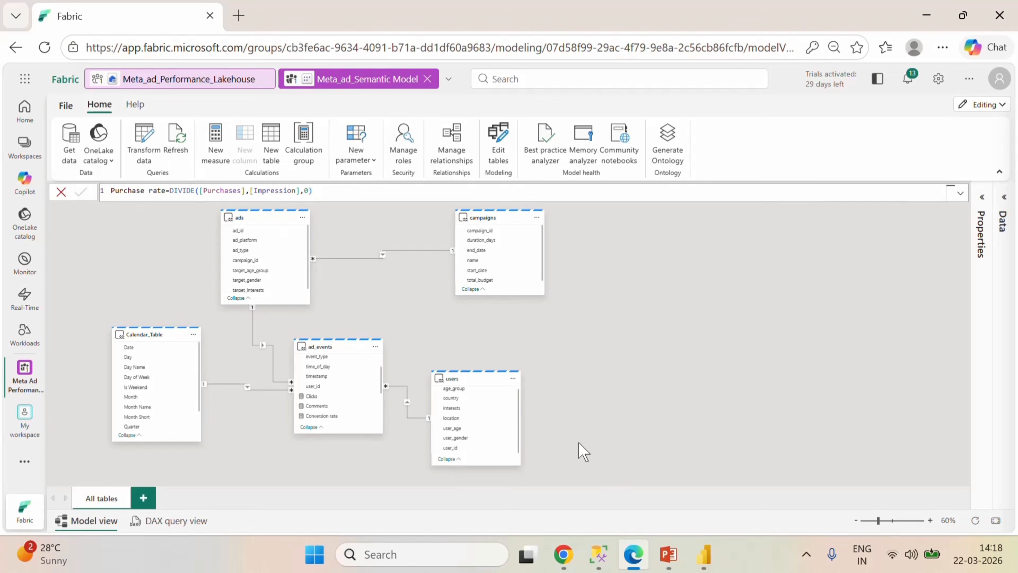
- Check the Total Budget definition on the slide and start another blank ad_events measure
{"action": "left_click", "coordinate": [678, 557]}
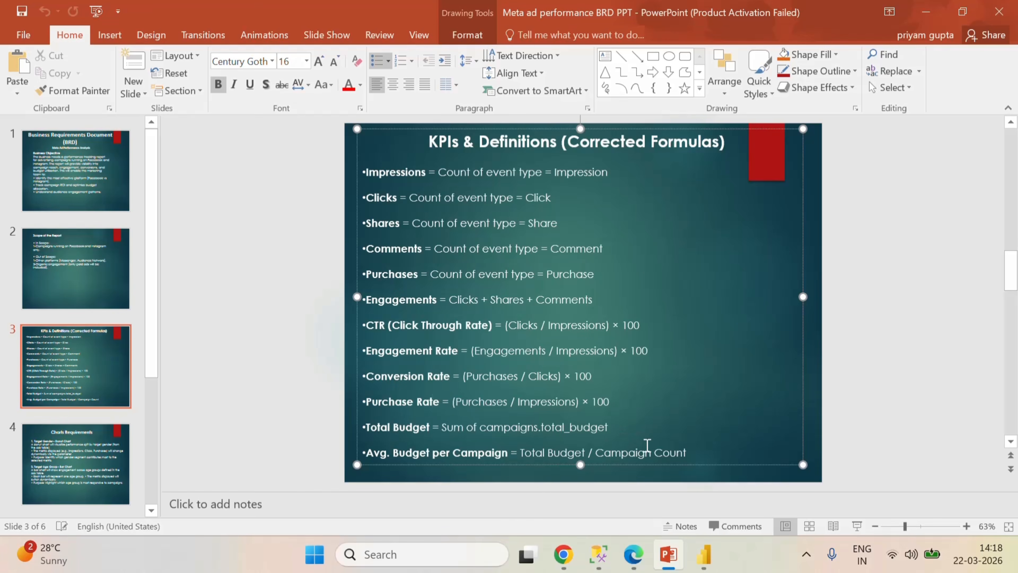
{"action": "left_click", "coordinate": [631, 553]}
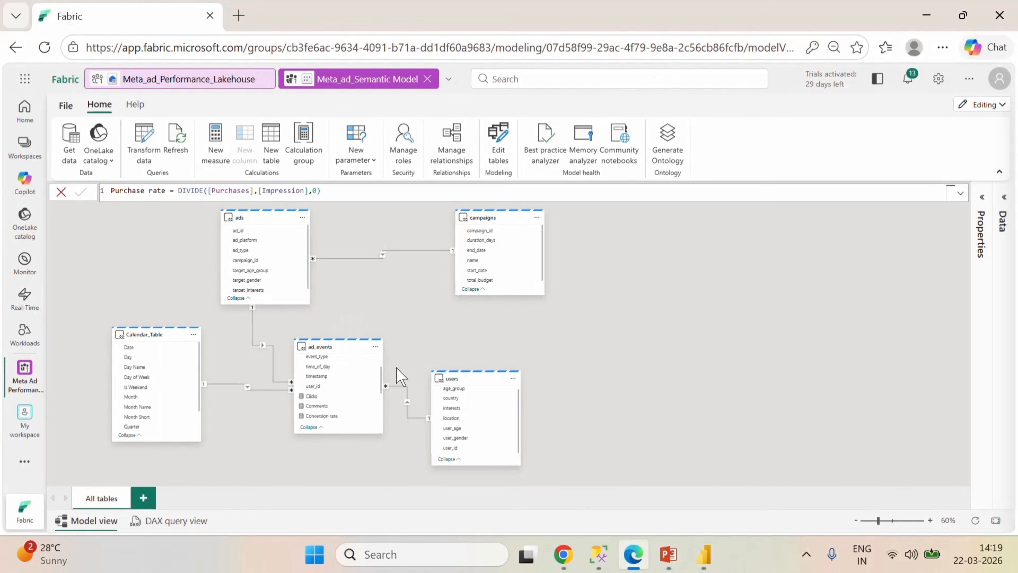
{"action": "left_click", "coordinate": [375, 346]}
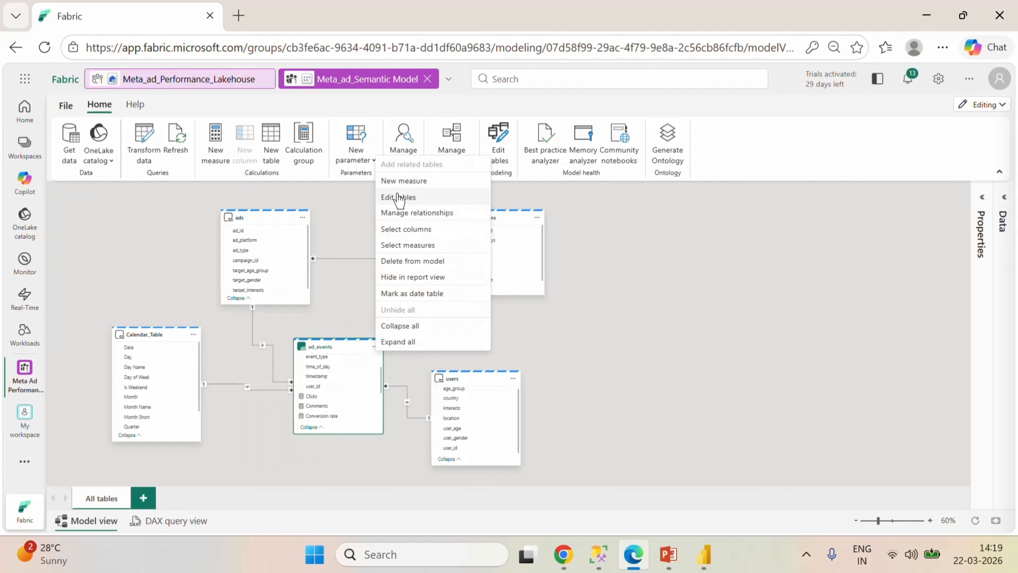
{"action": "left_click", "coordinate": [397, 184]}
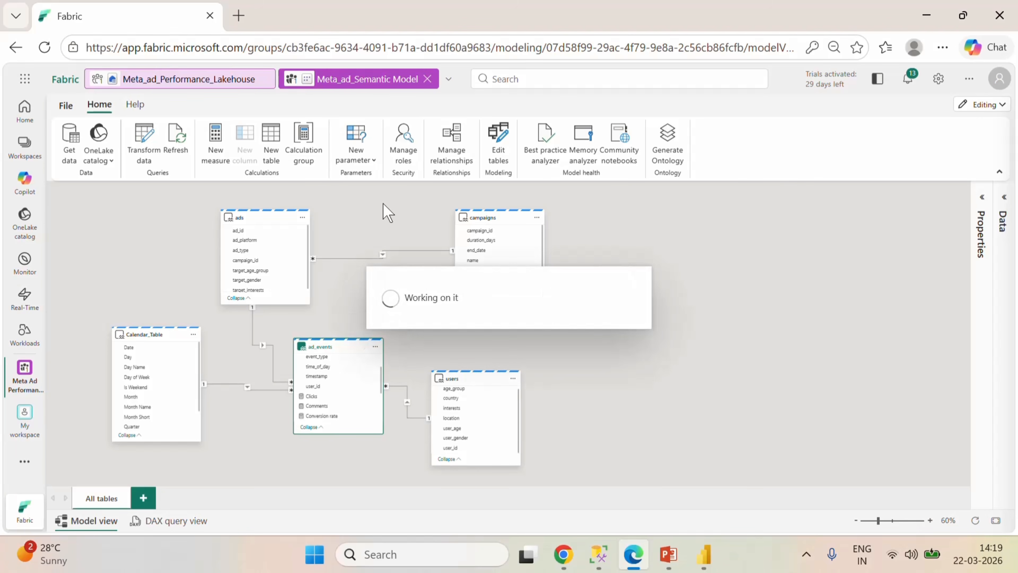
- Add Total budget = SUM(campaigns[total_budget]), commit it, then glance at the slide and dashboard
{"action": "type", "text": "Total budget"}
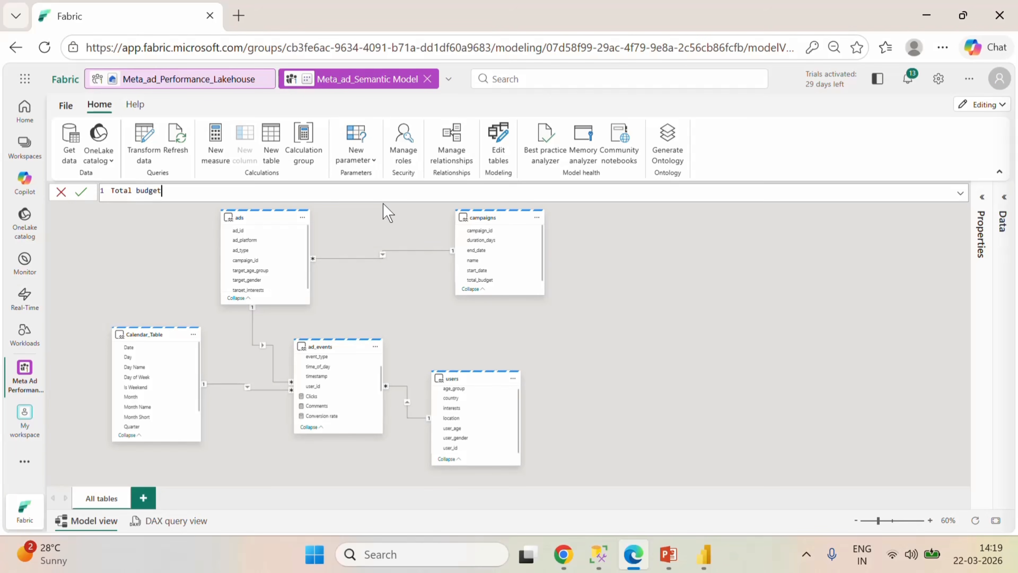
{"action": "type", "text": "=sum"}
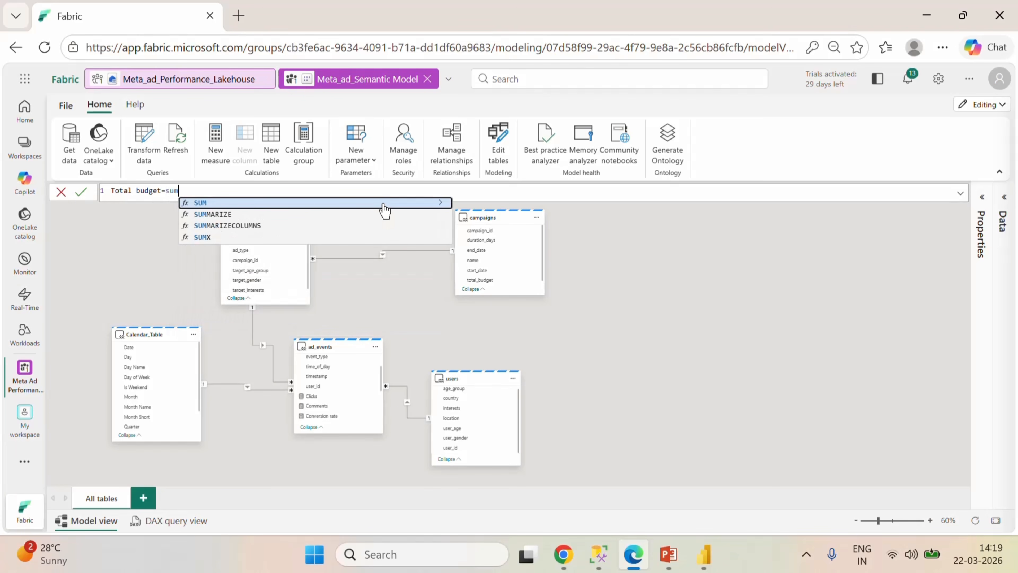
{"action": "left_click", "coordinate": [315, 203]}
{"action": "type", "text": "tot"}
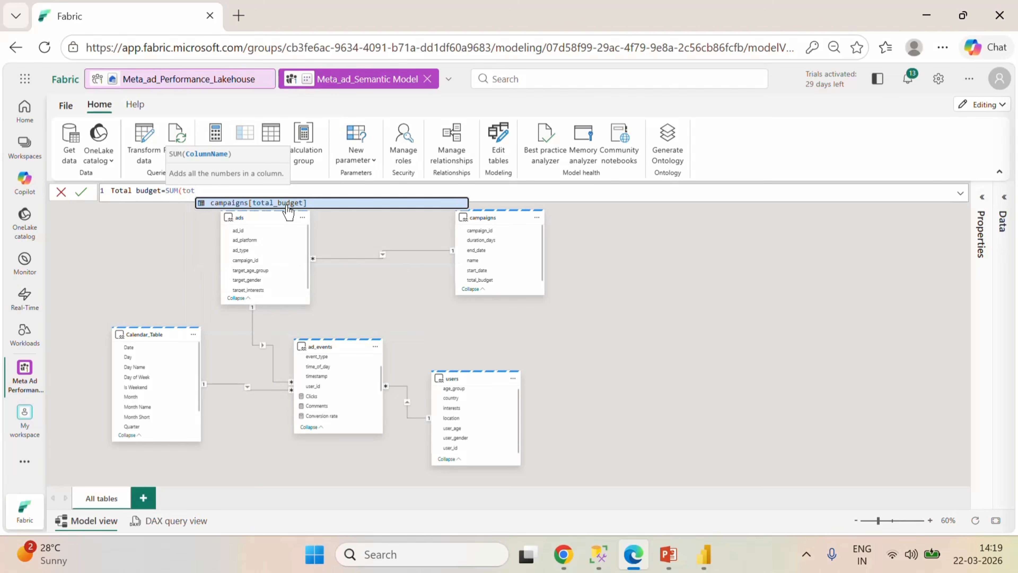
{"action": "left_click", "coordinate": [269, 203]}
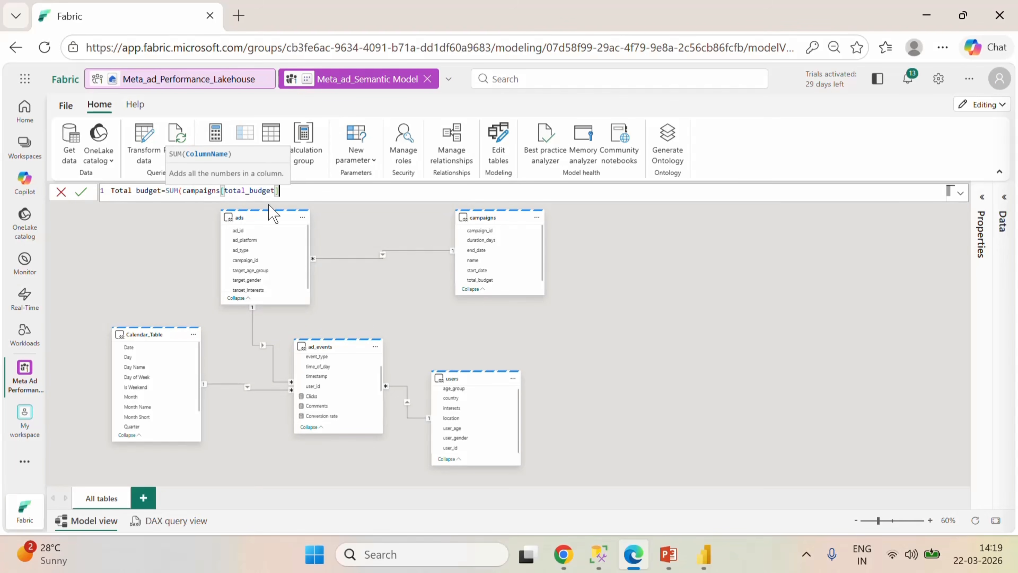
{"action": "type", "text": ")"}
{"action": "left_click", "coordinate": [83, 192]}
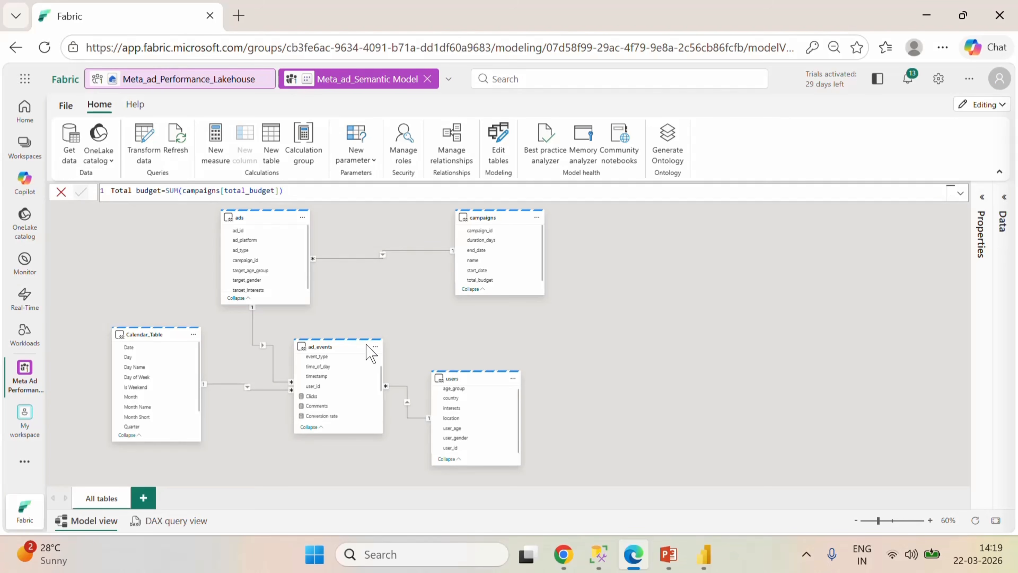
{"action": "left_click", "coordinate": [668, 554]}
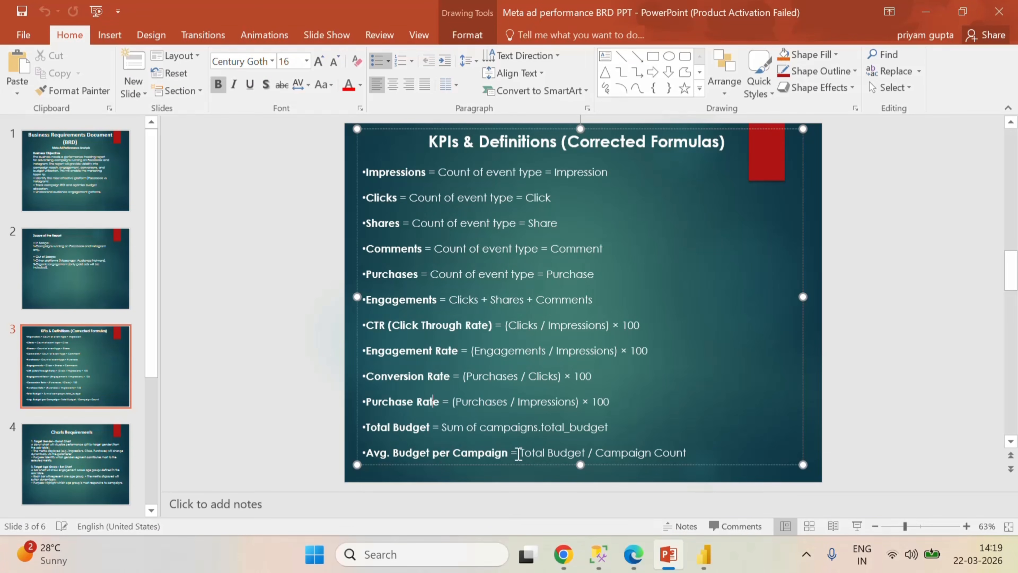
{"action": "left_click", "coordinate": [710, 563]}
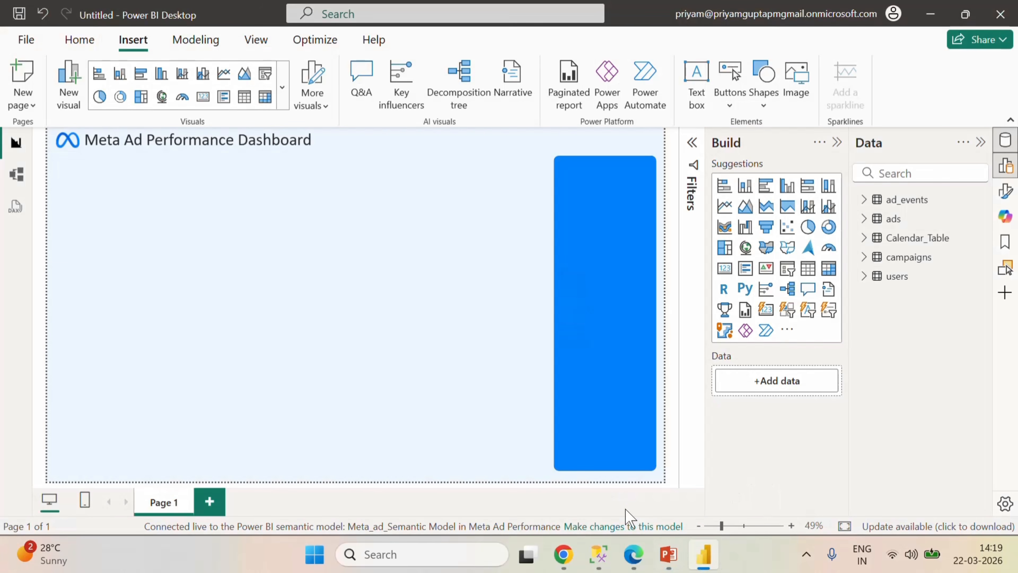
{"action": "left_click", "coordinate": [633, 554]}
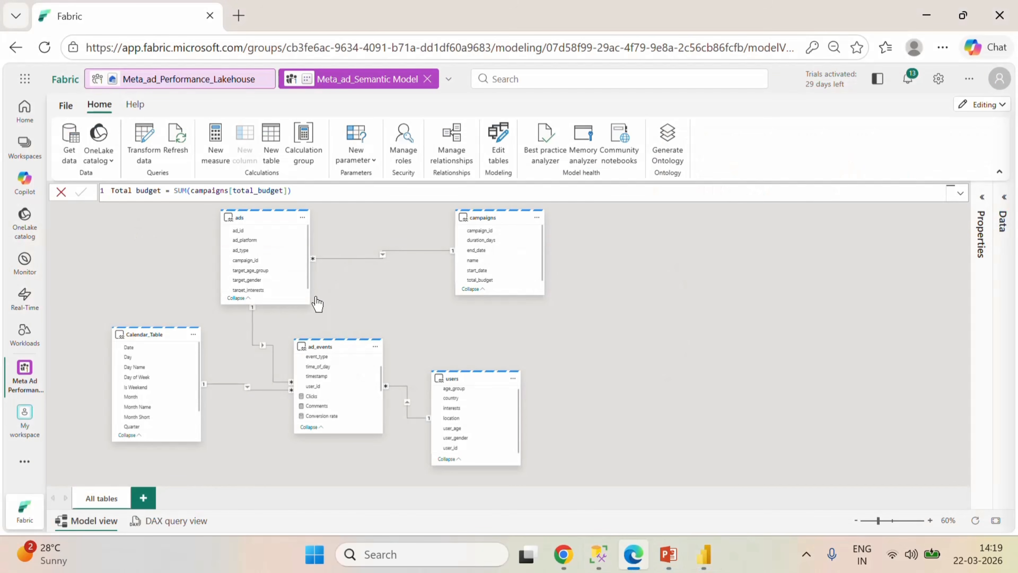
- Add Avg budget per campaign = AVERAGE(campaigns[total_budget]) in ad_events, commit it, then open Power BI Desktop
{"action": "left_click", "coordinate": [375, 346]}
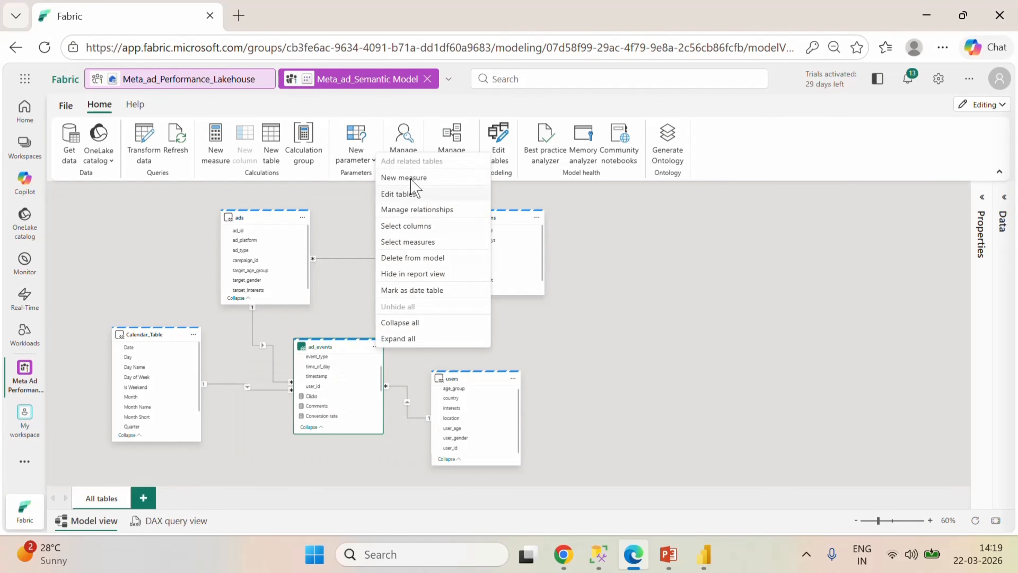
{"action": "left_click", "coordinate": [401, 194]}
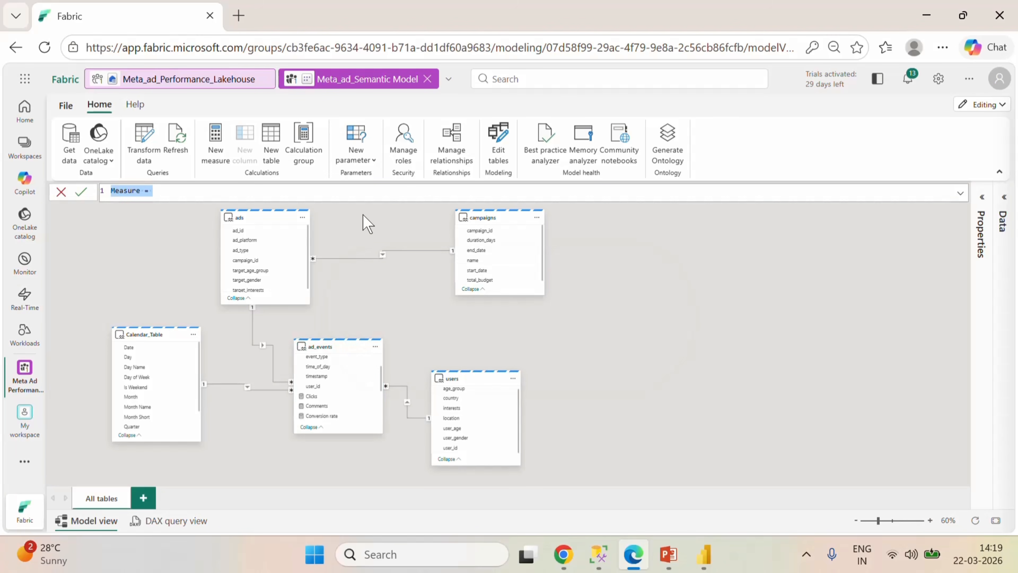
{"action": "type", "text": "Avg budget per campaig"}
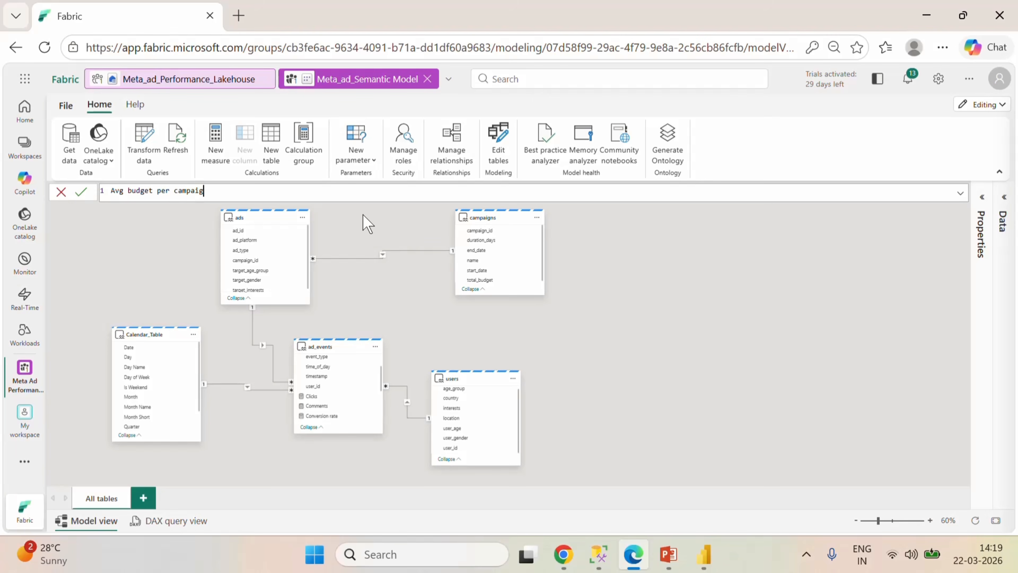
{"action": "type", "text": "av"}
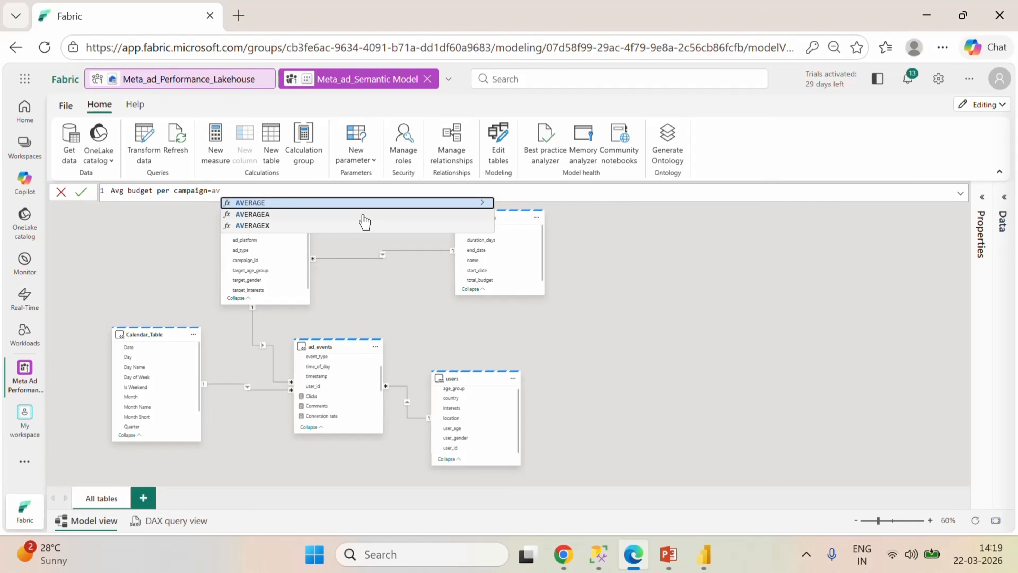
{"action": "left_click", "coordinate": [279, 203]}
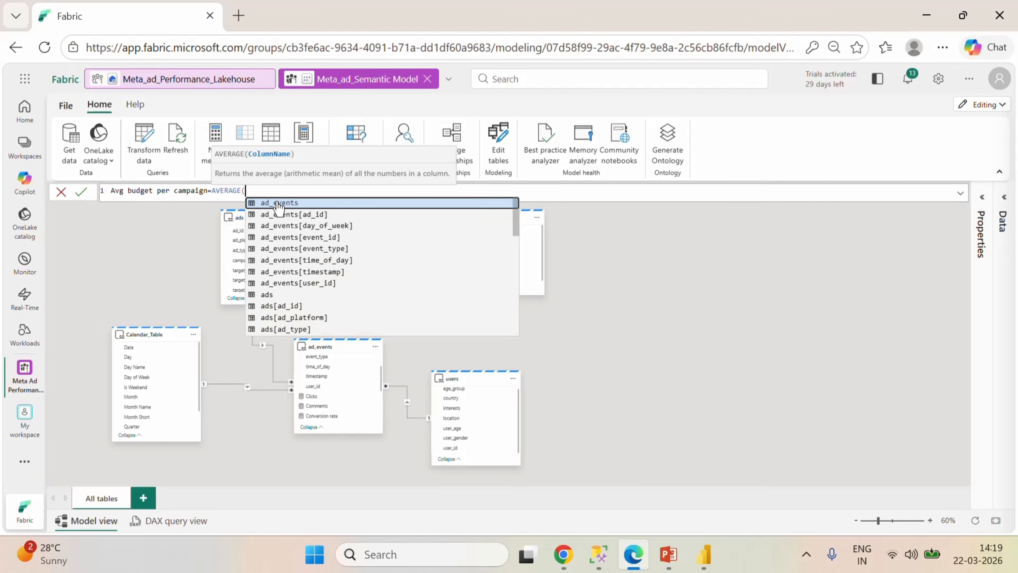
{"action": "type", "text": "tot"}
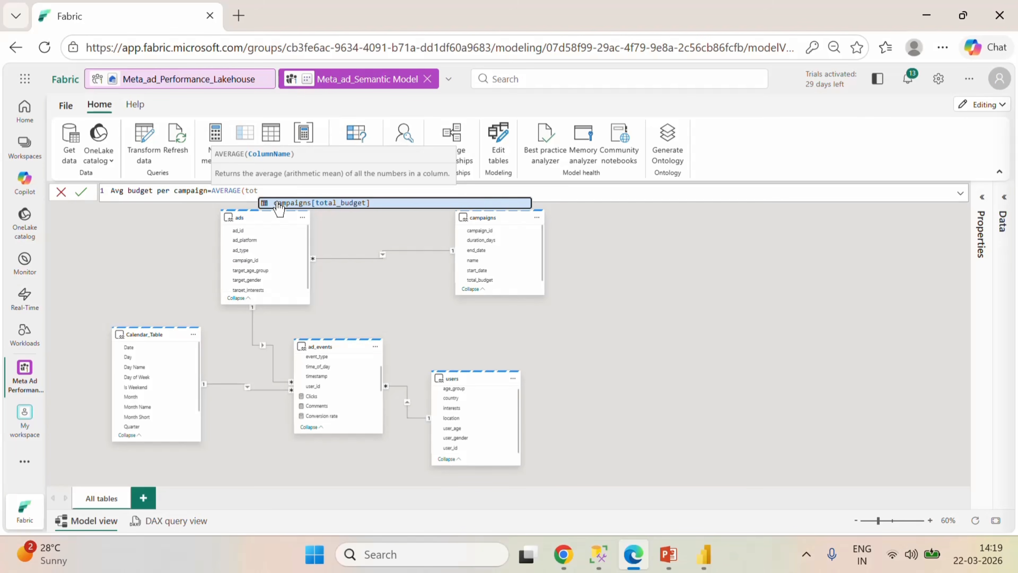
{"action": "left_click", "coordinate": [320, 203]}
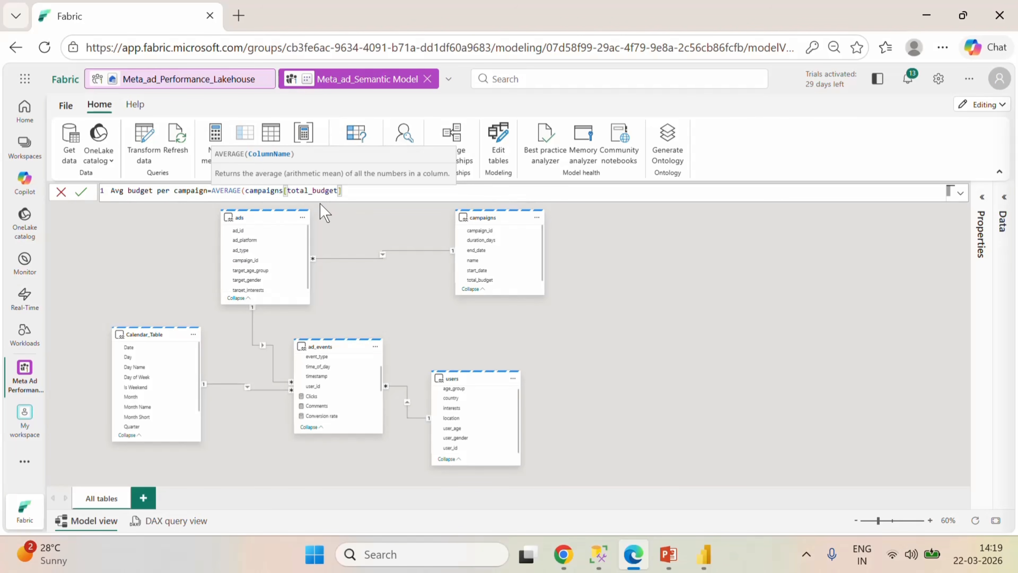
{"action": "type", "text": ")"}
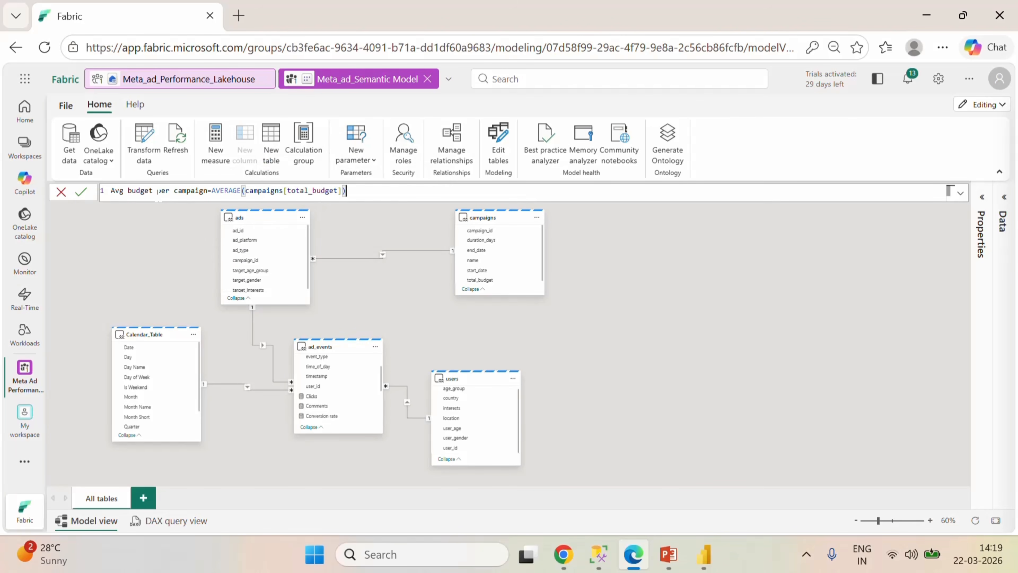
{"action": "left_click", "coordinate": [81, 192]}
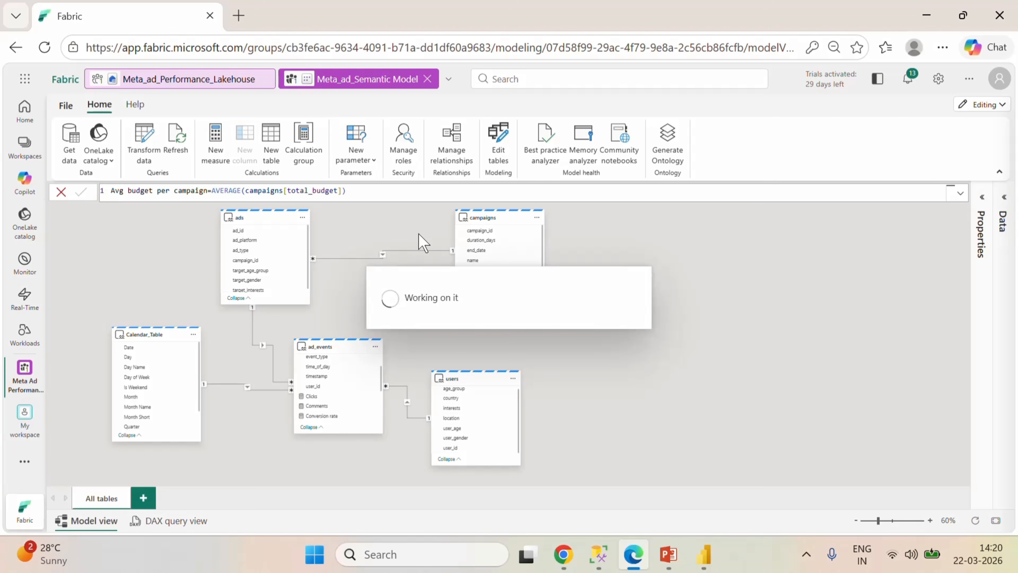
{"action": "left_click", "coordinate": [668, 554]}
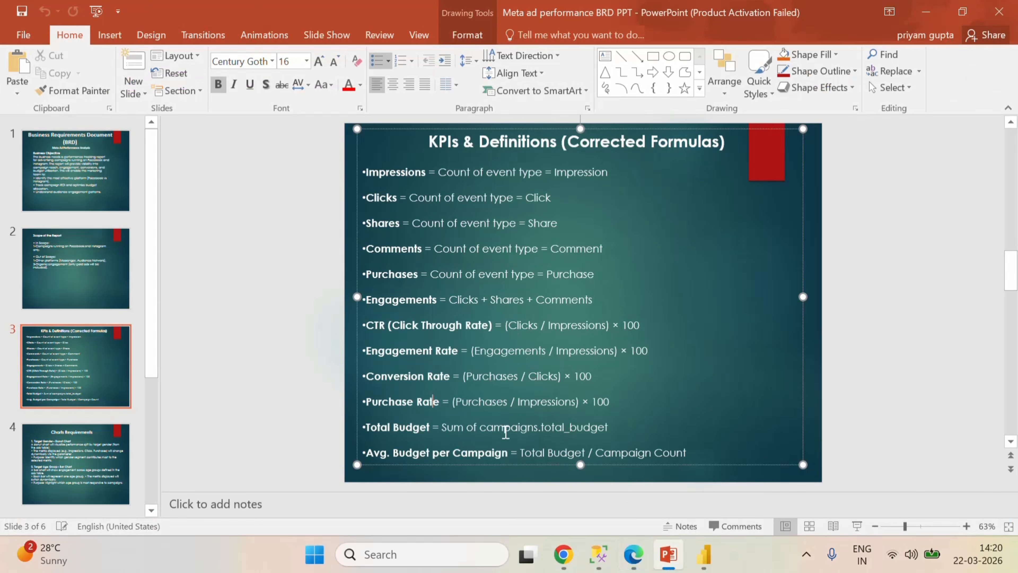
{"action": "left_click", "coordinate": [704, 554]}
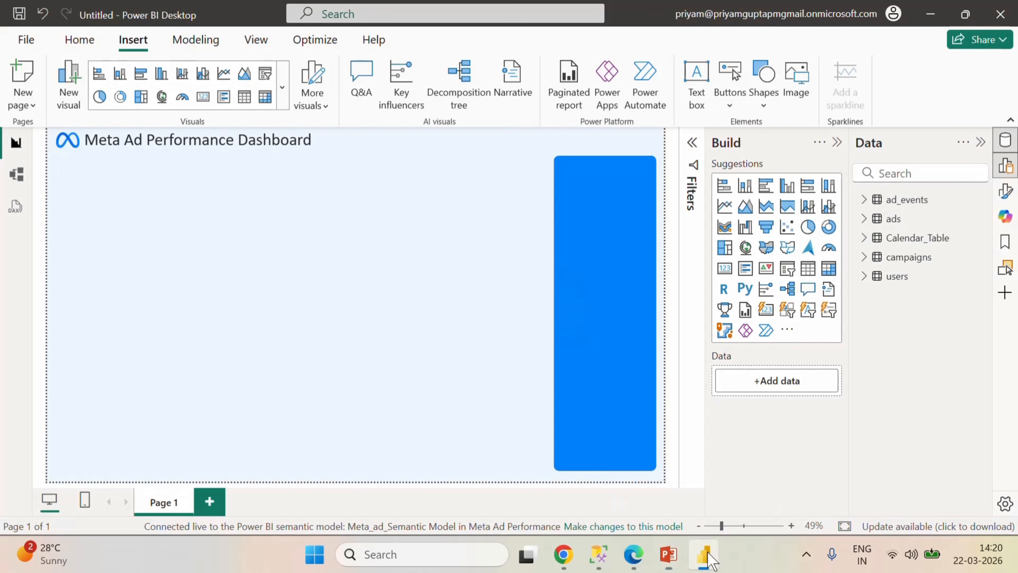
- On the Home tab, expand ad_events in the Data pane to list fields like Clicks and CTR
{"action": "left_click", "coordinate": [86, 47]}
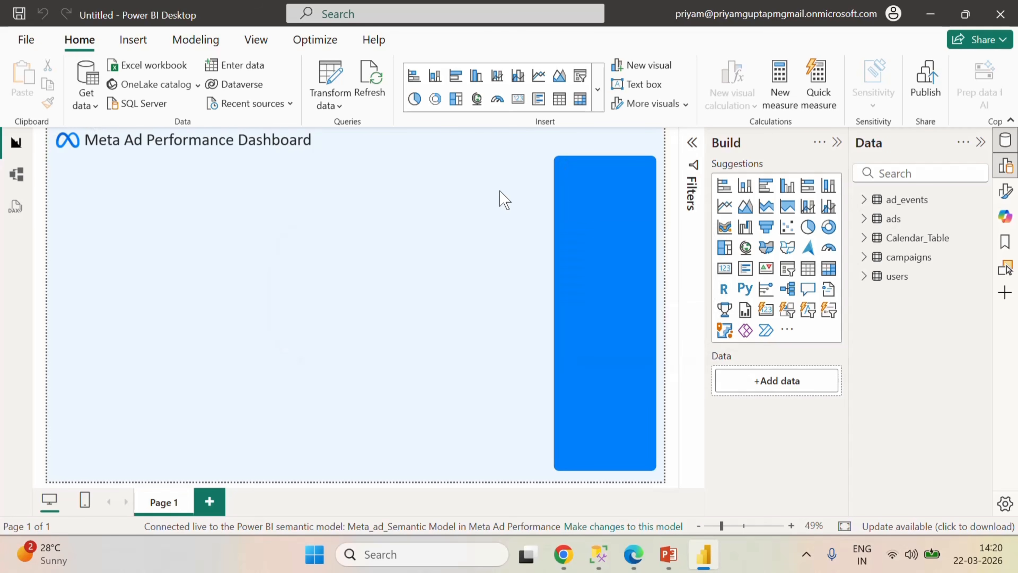
{"action": "left_click", "coordinate": [864, 200]}
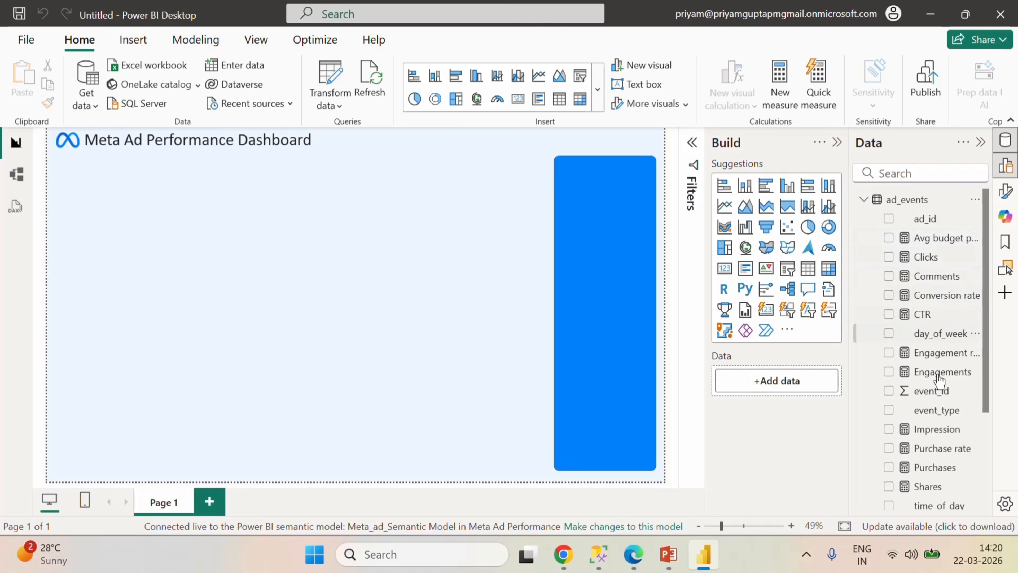
{"action": "scroll", "coordinate": [952, 443], "scroll_direction": "down", "scroll_amount": 3}
- Add a Card (new) visual, shrink it to a short box and place it under the dashboard title
{"action": "left_click", "coordinate": [767, 311]}
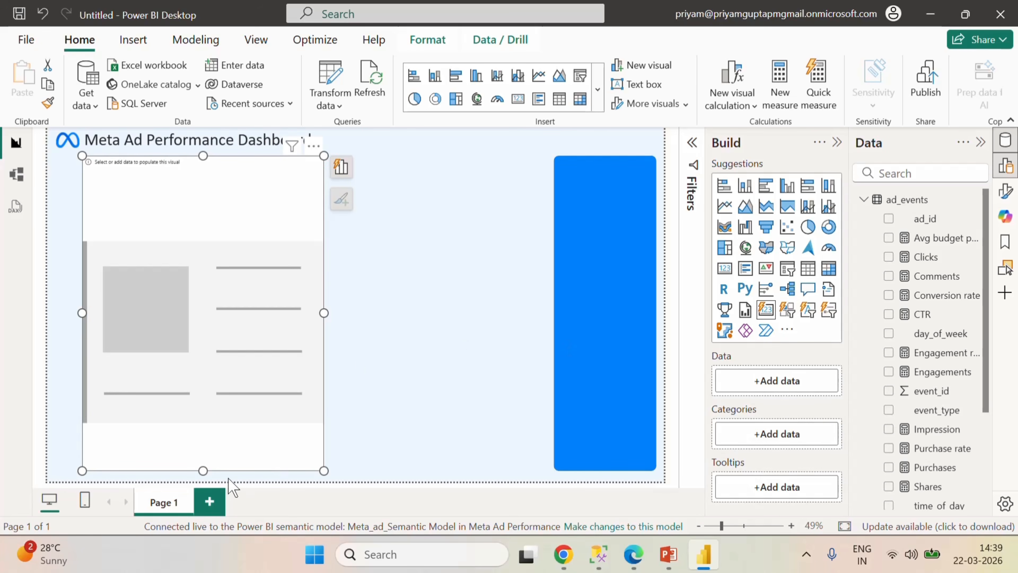
{"action": "left_click_drag", "start_coordinate": [204, 470], "coordinate": [173, 245]}
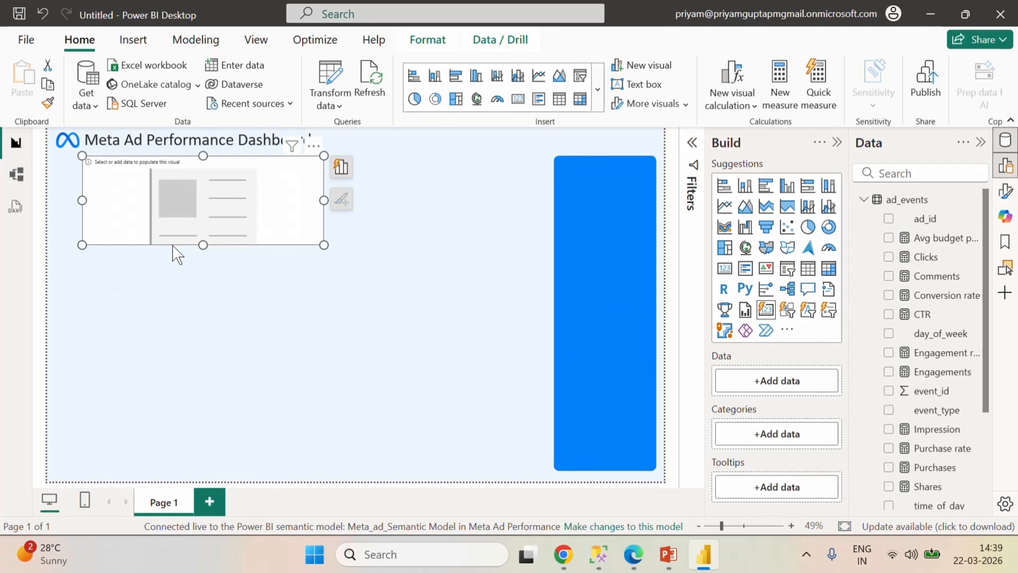
{"action": "left_click_drag", "start_coordinate": [218, 198], "coordinate": [211, 223]}
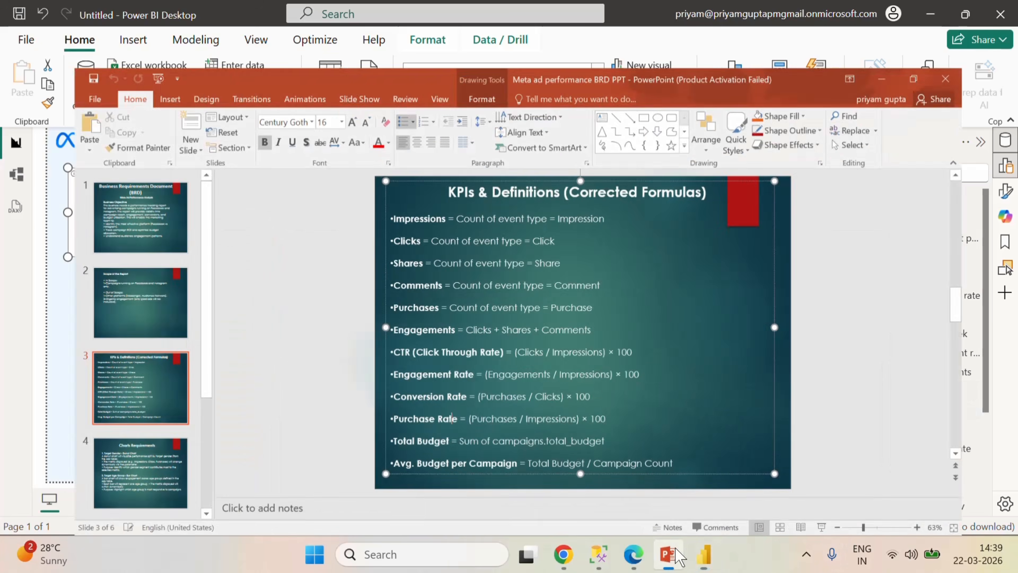
{"action": "left_click", "coordinate": [668, 554]}
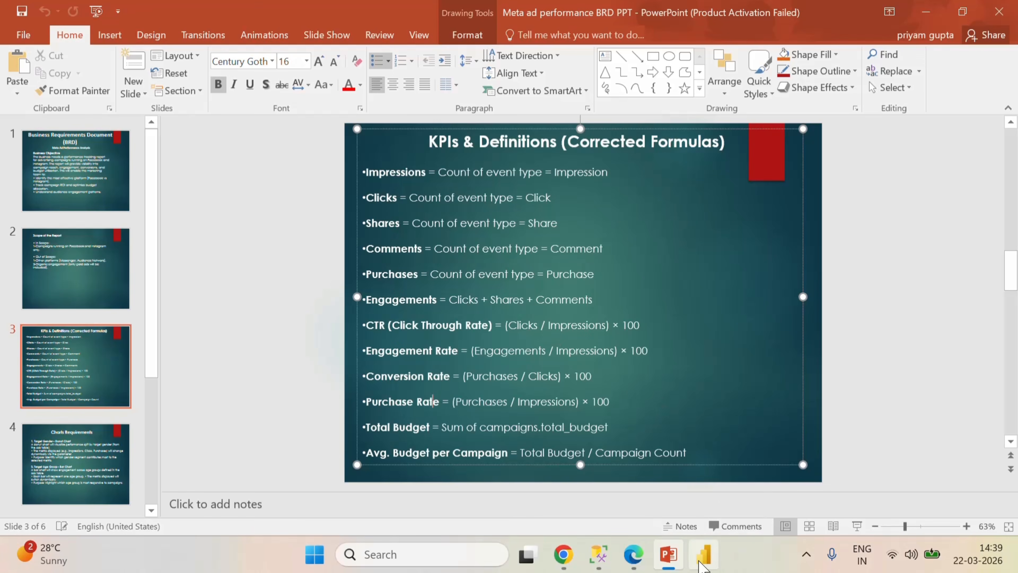
{"action": "left_click", "coordinate": [704, 554]}
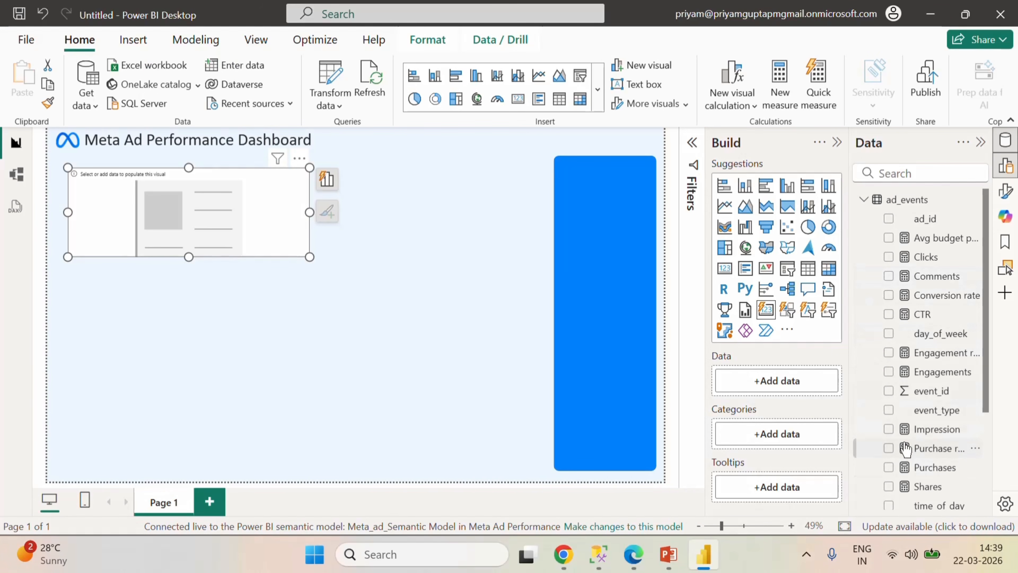
- Add Impression, Clicks, Shares, Comments, Purchases and Engagements measures to the card
{"action": "left_click", "coordinate": [924, 430]}
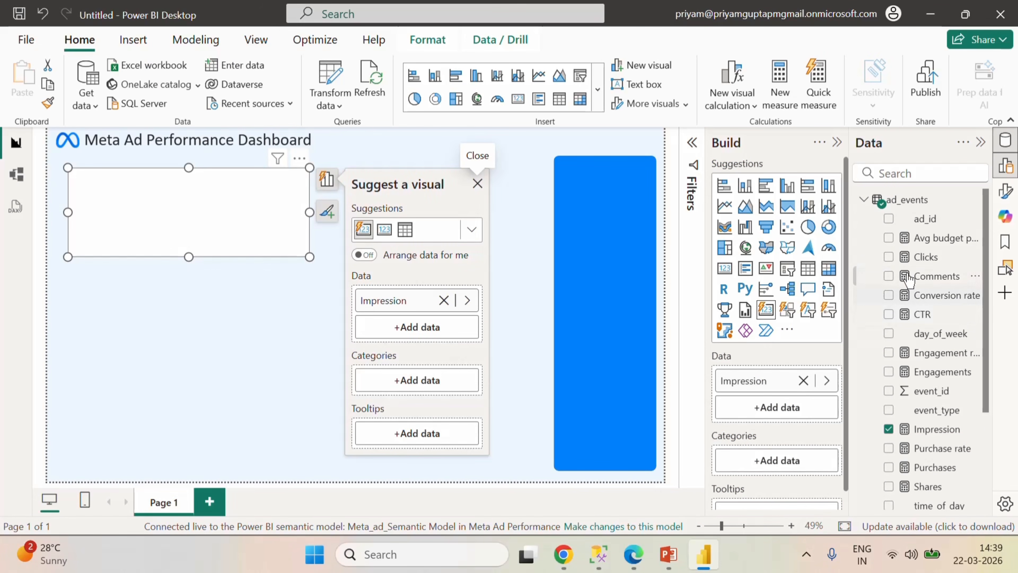
{"action": "left_click", "coordinate": [888, 258]}
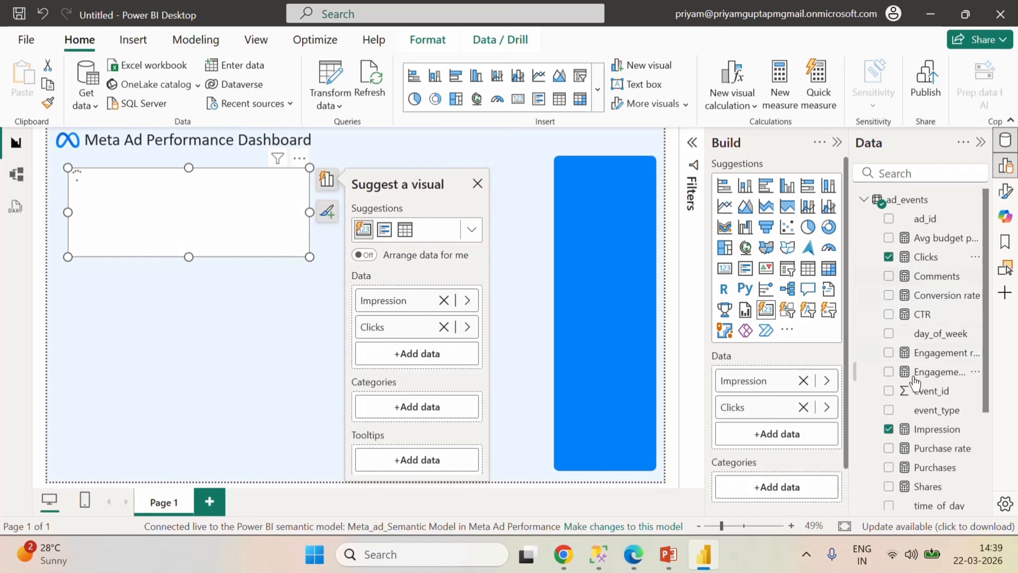
{"action": "left_click", "coordinate": [888, 486]}
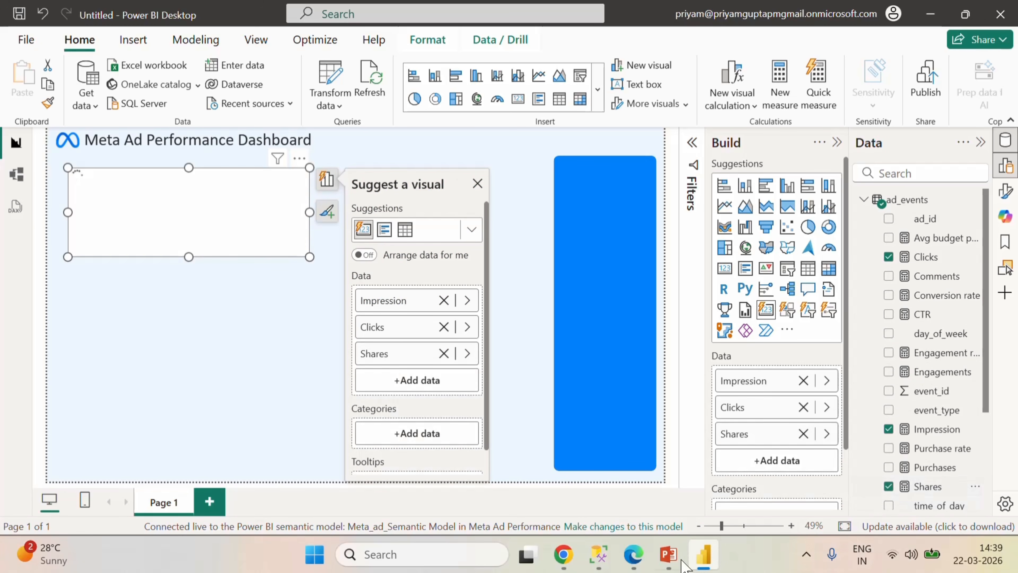
{"action": "left_click", "coordinate": [668, 553]}
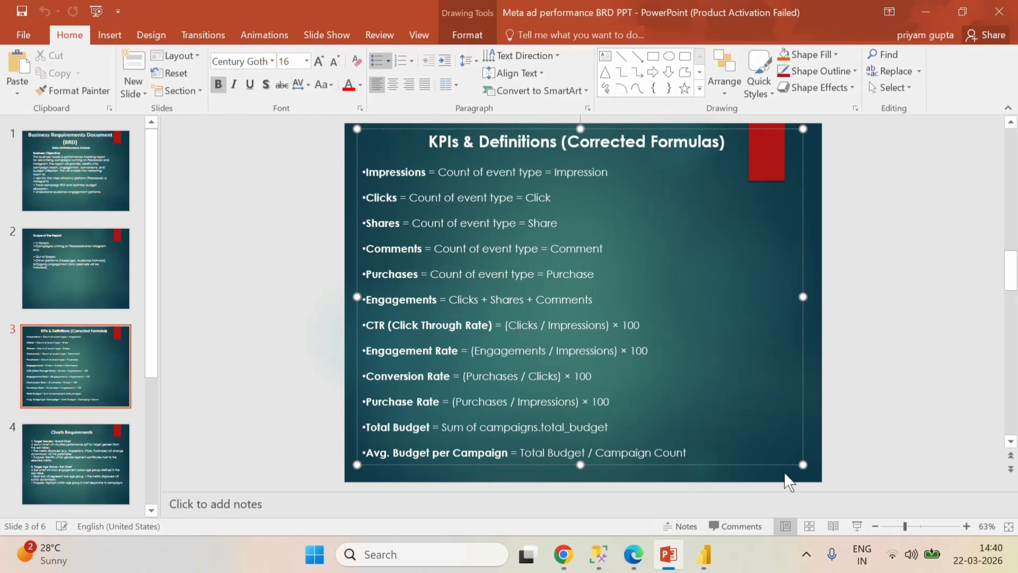
{"action": "left_click", "coordinate": [703, 554]}
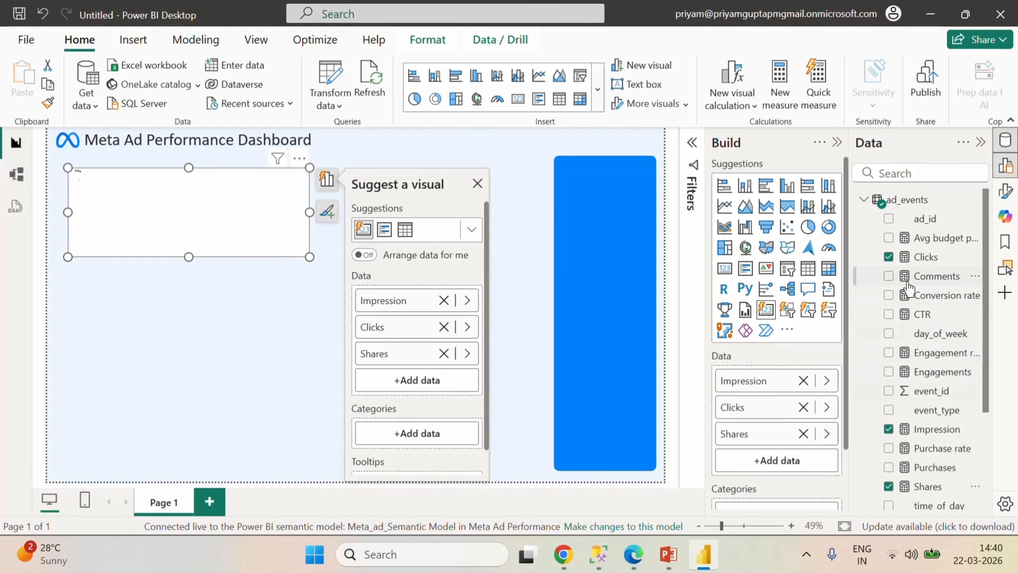
{"action": "left_click", "coordinate": [889, 276]}
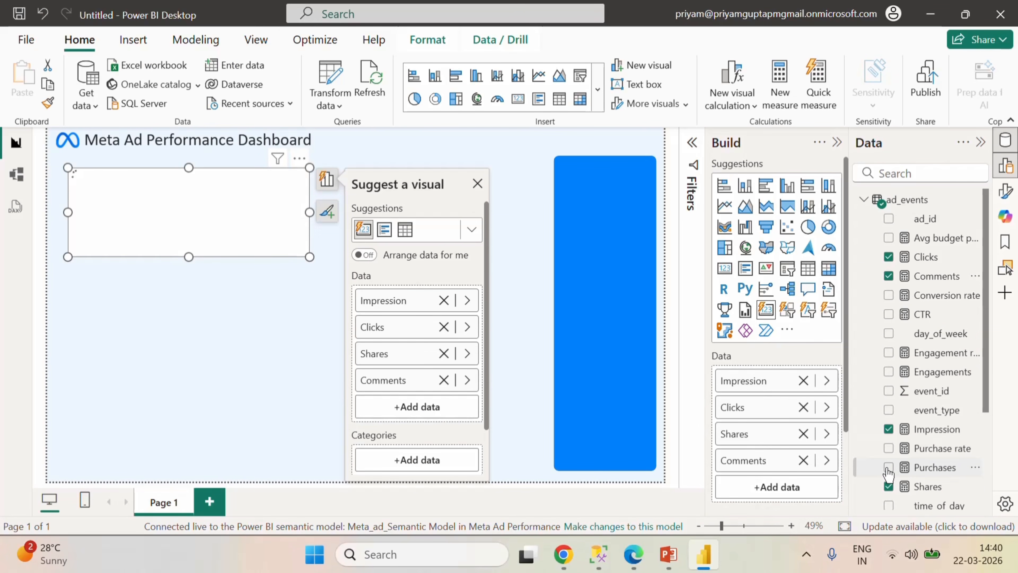
{"action": "left_click", "coordinate": [888, 468]}
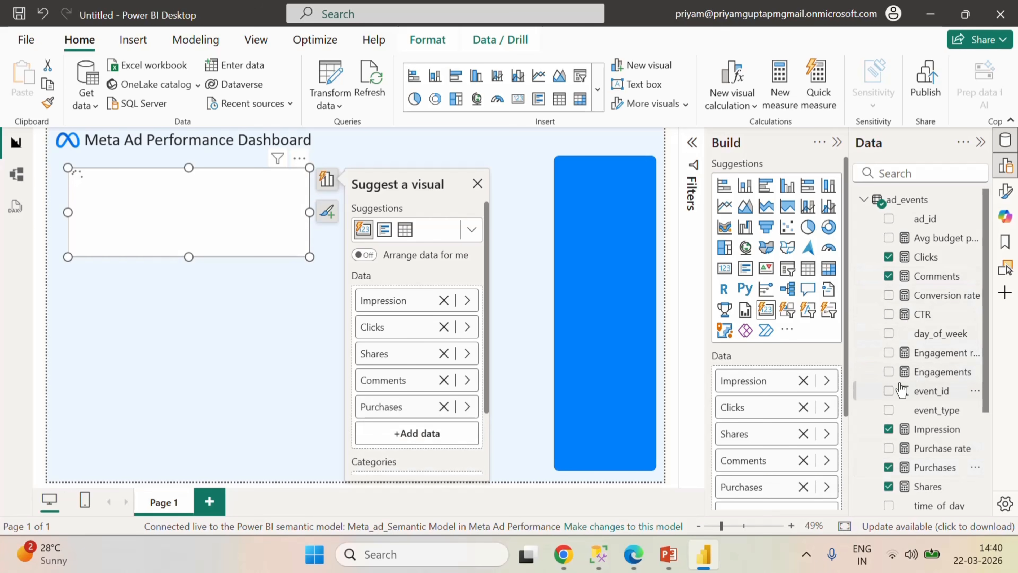
{"action": "left_click", "coordinate": [888, 373]}
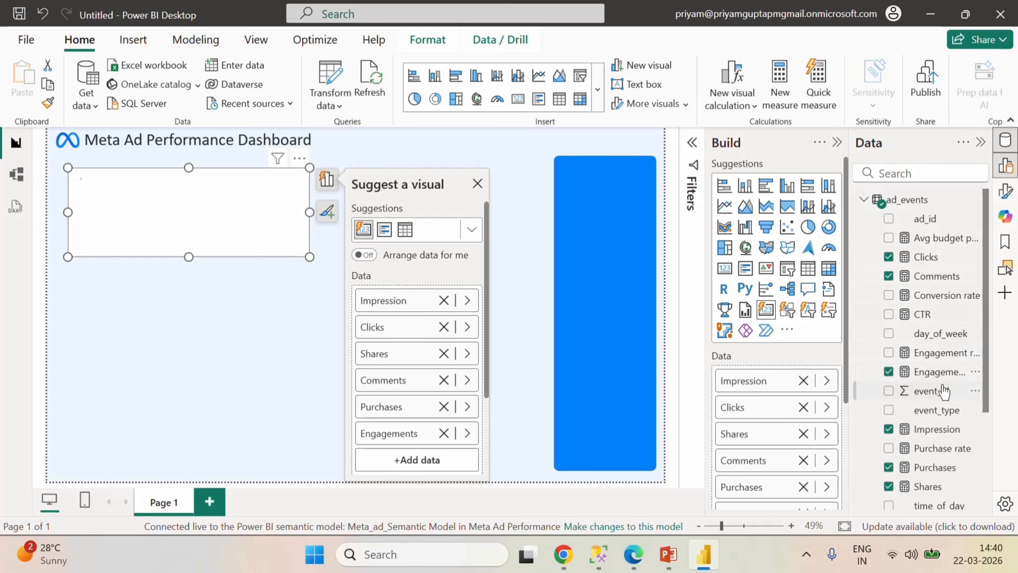
{"action": "scroll", "coordinate": [943, 391], "scroll_direction": "down", "scroll_amount": 2}
{"action": "scroll", "coordinate": [943, 391], "scroll_direction": "up", "scroll_amount": 2}
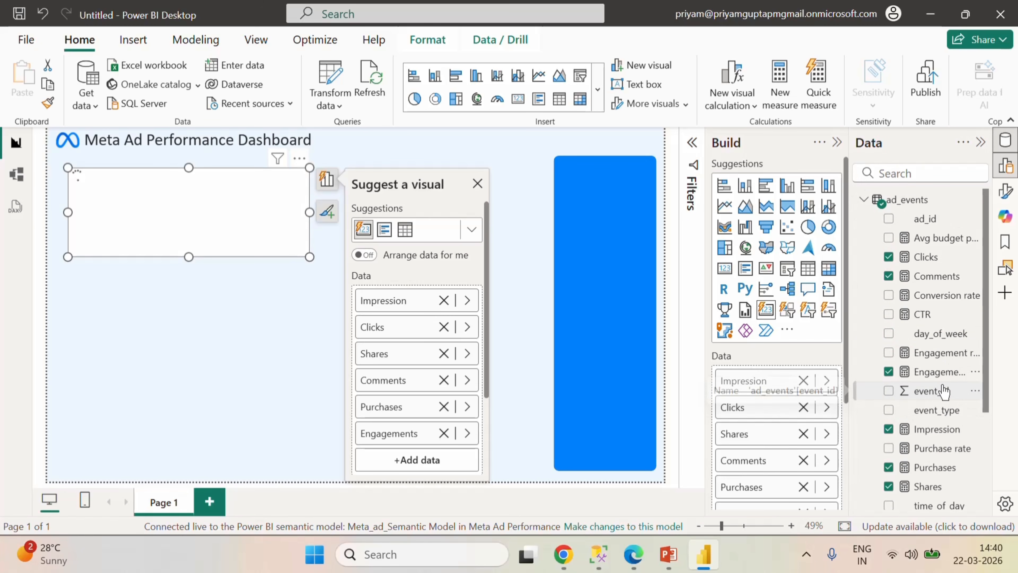
- Collapse the Data pane and stretch the card into a wide, thin strip up to the blue panel
{"action": "left_click", "coordinate": [980, 143]}
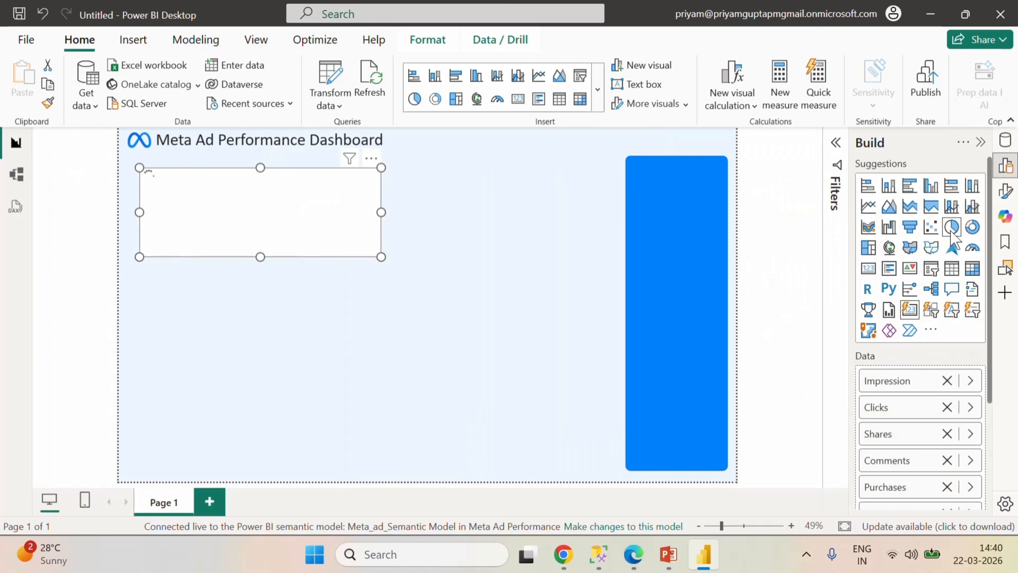
{"action": "left_click_drag", "start_coordinate": [387, 212], "coordinate": [587, 211]}
{"action": "left_click_drag", "start_coordinate": [363, 256], "coordinate": [375, 217]}
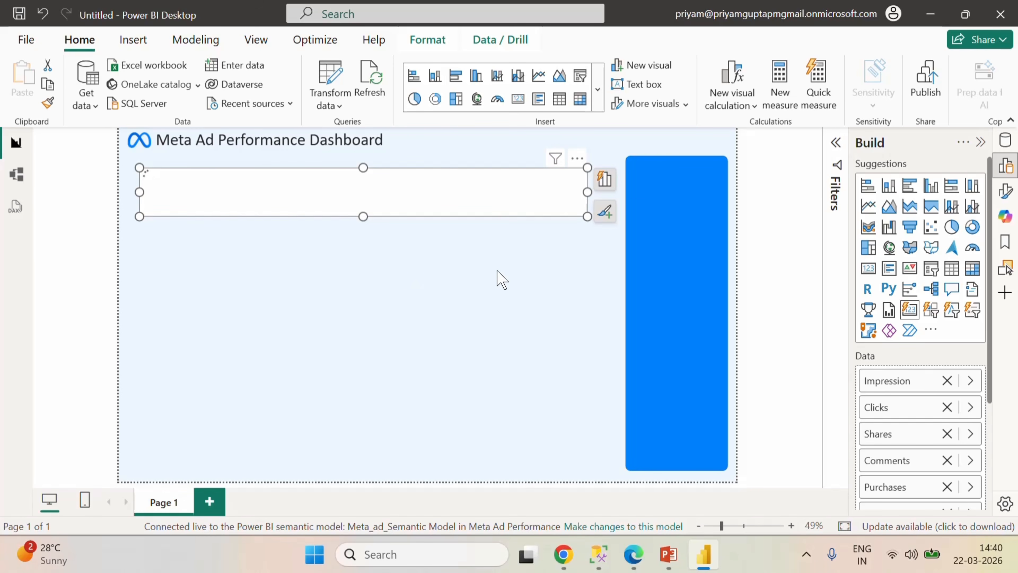
{"action": "left_click_drag", "start_coordinate": [588, 192], "coordinate": [615, 192]}
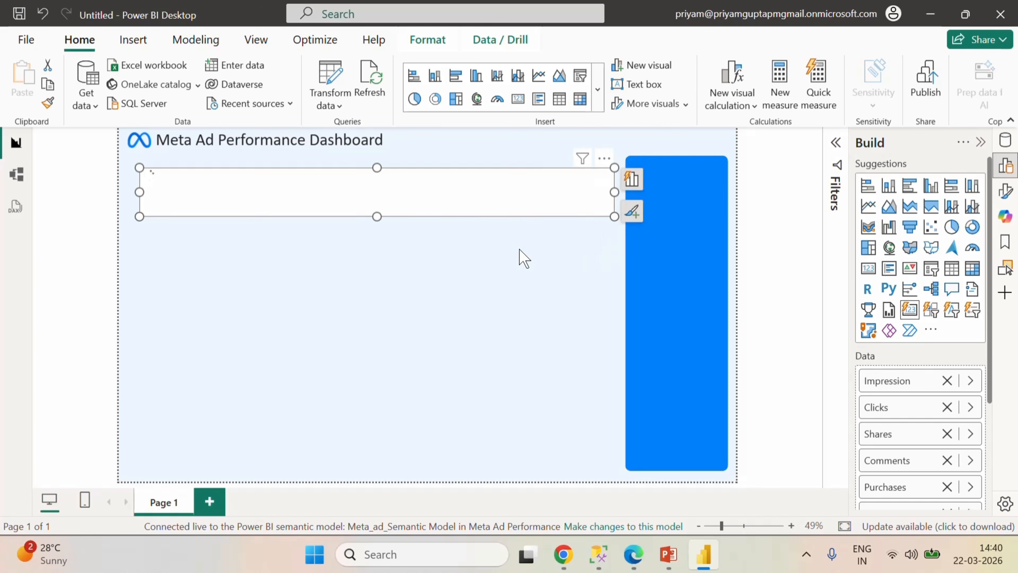
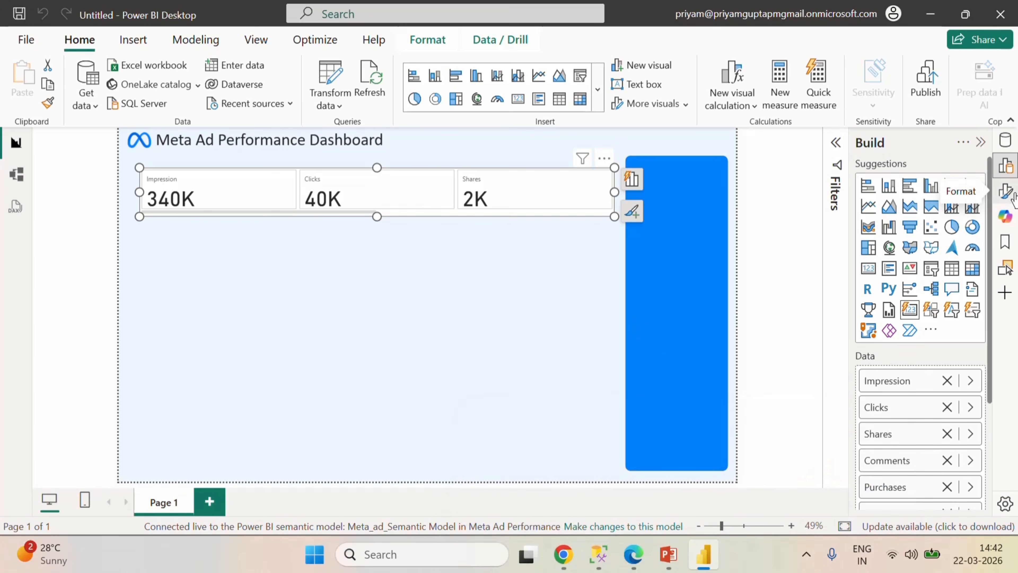
- Turn off the background of the KPI card visual
{"action": "left_click", "coordinate": [1006, 191]}
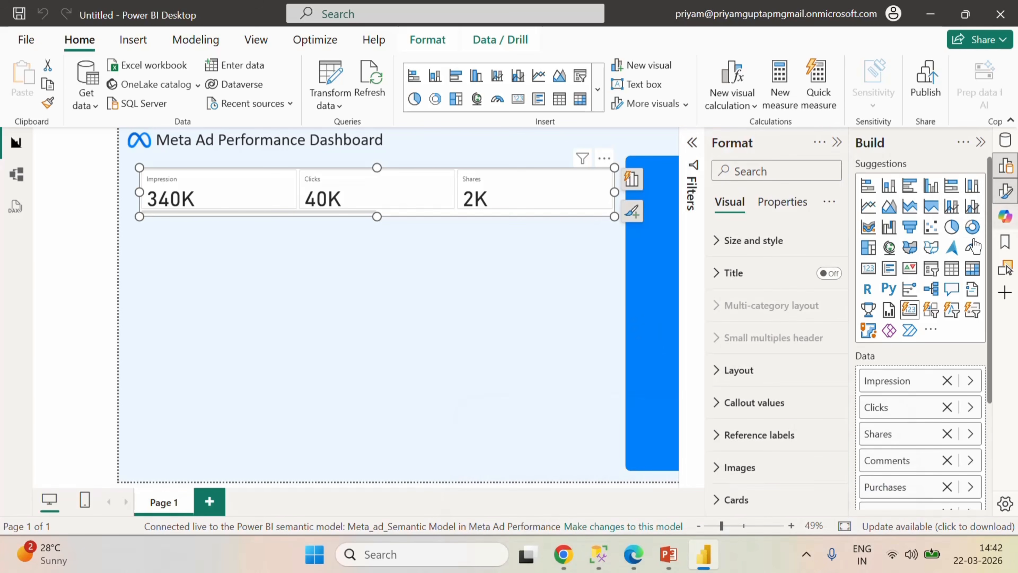
{"action": "scroll", "coordinate": [774, 406], "scroll_direction": "down", "scroll_amount": 1}
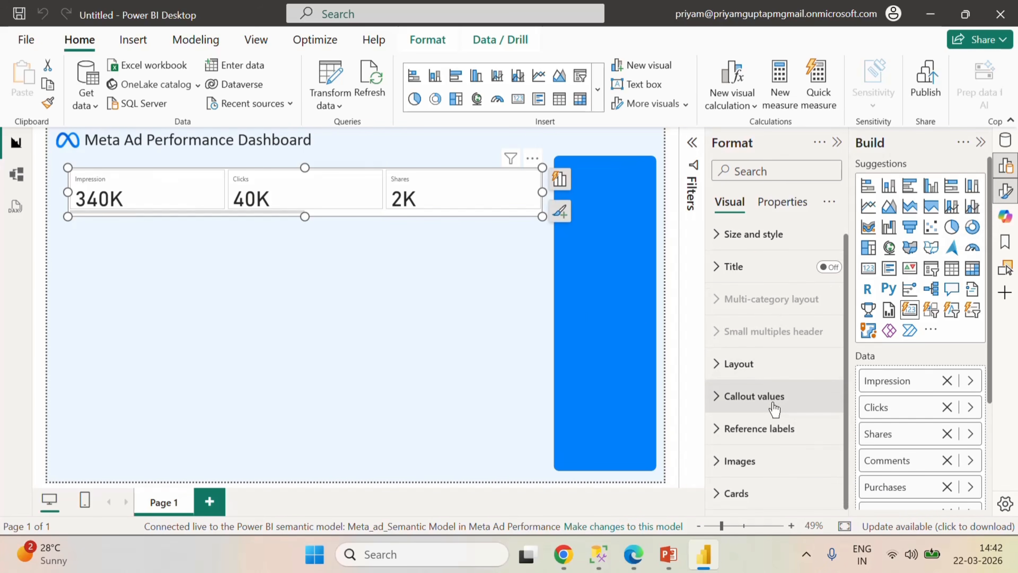
{"action": "left_click", "coordinate": [720, 236]}
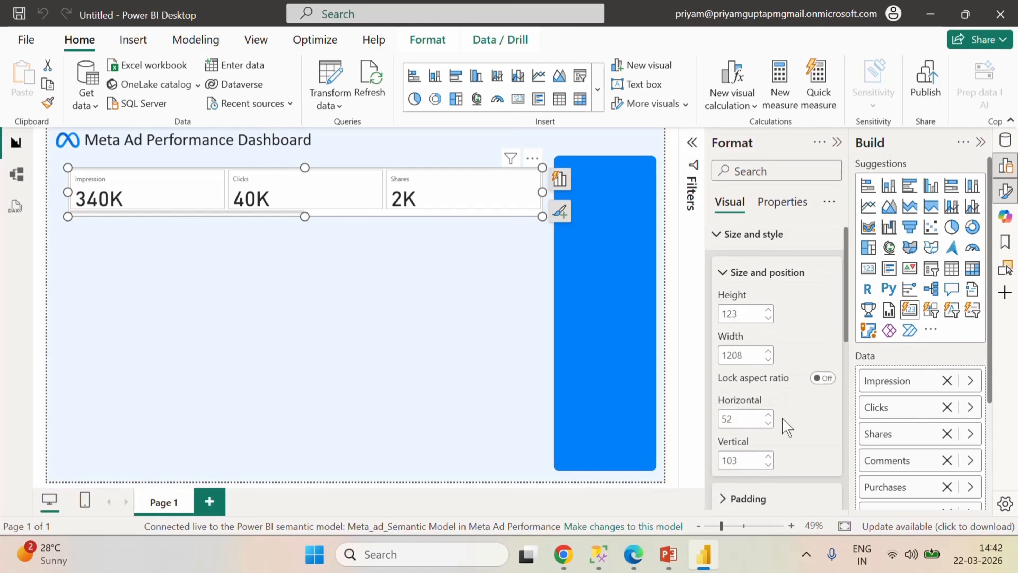
{"action": "scroll", "coordinate": [784, 420], "scroll_direction": "down", "scroll_amount": 6}
{"action": "left_click", "coordinate": [822, 298]}
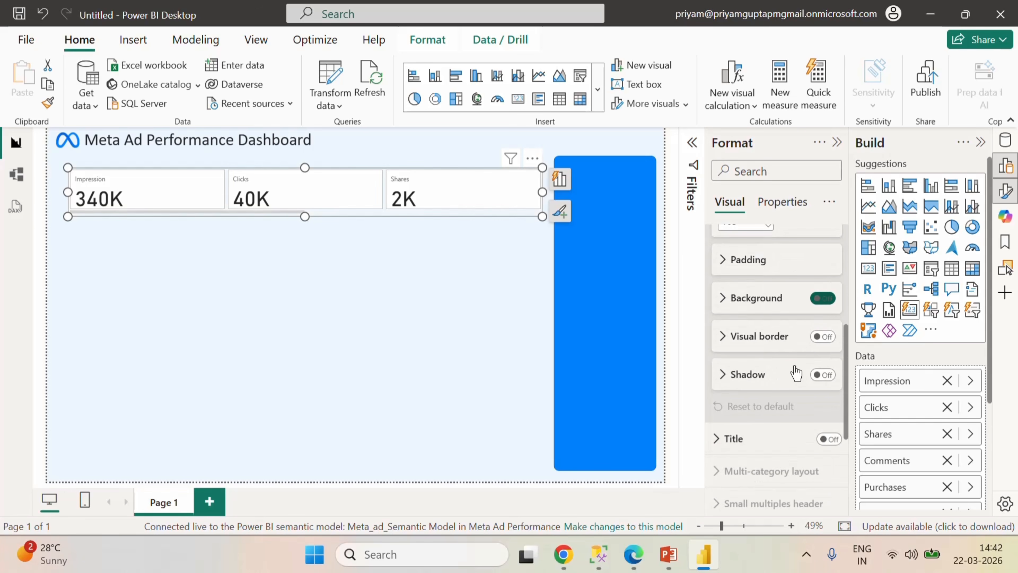
- Resize the card visual to height 120 and width 1265
{"action": "scroll", "coordinate": [796, 373], "scroll_direction": "up", "scroll_amount": 5}
{"action": "scroll", "coordinate": [797, 373], "scroll_direction": "up", "scroll_amount": 2}
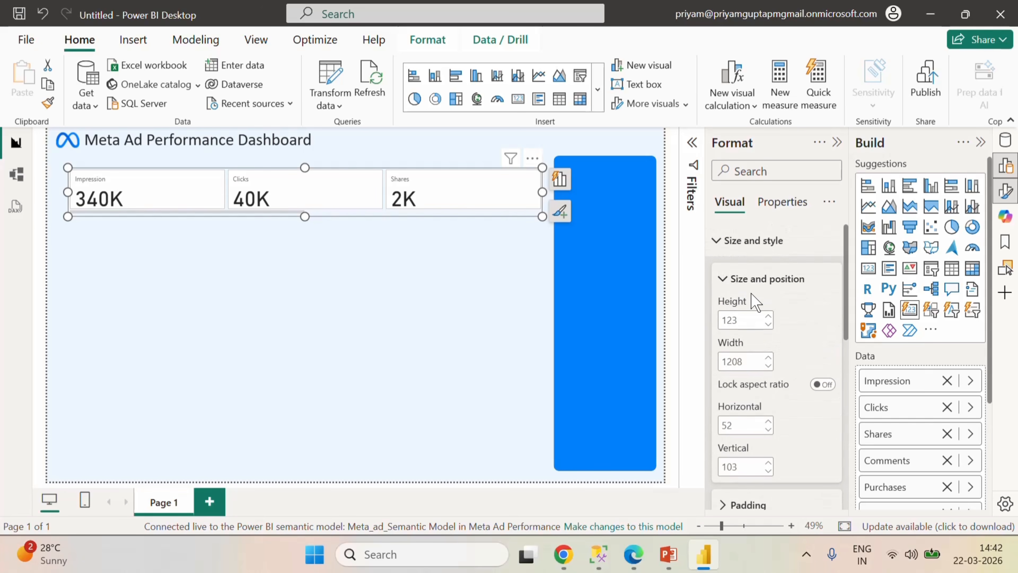
{"action": "left_click", "coordinate": [715, 246]}
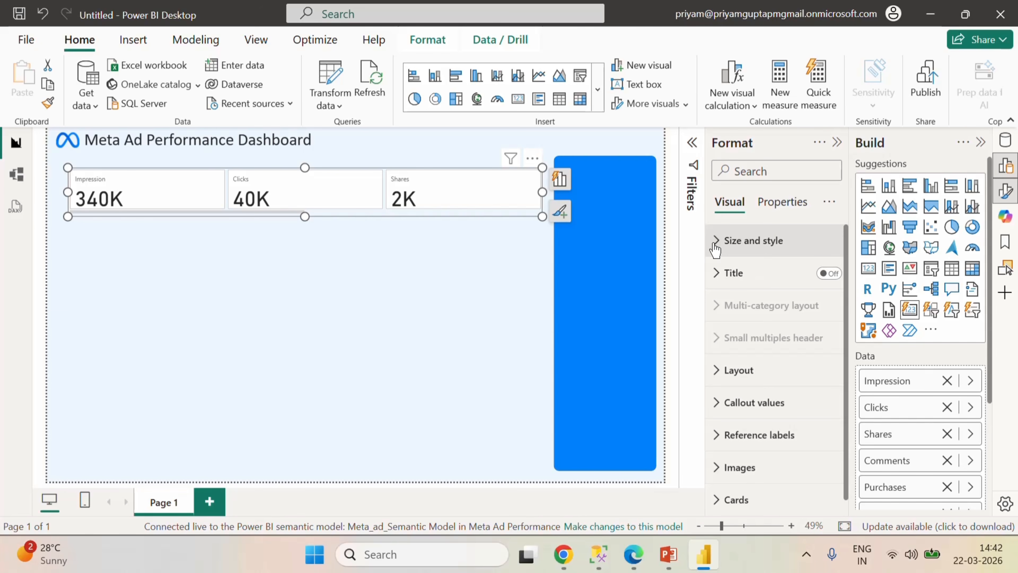
{"action": "left_click", "coordinate": [715, 243]}
{"action": "double_click", "coordinate": [729, 319]}
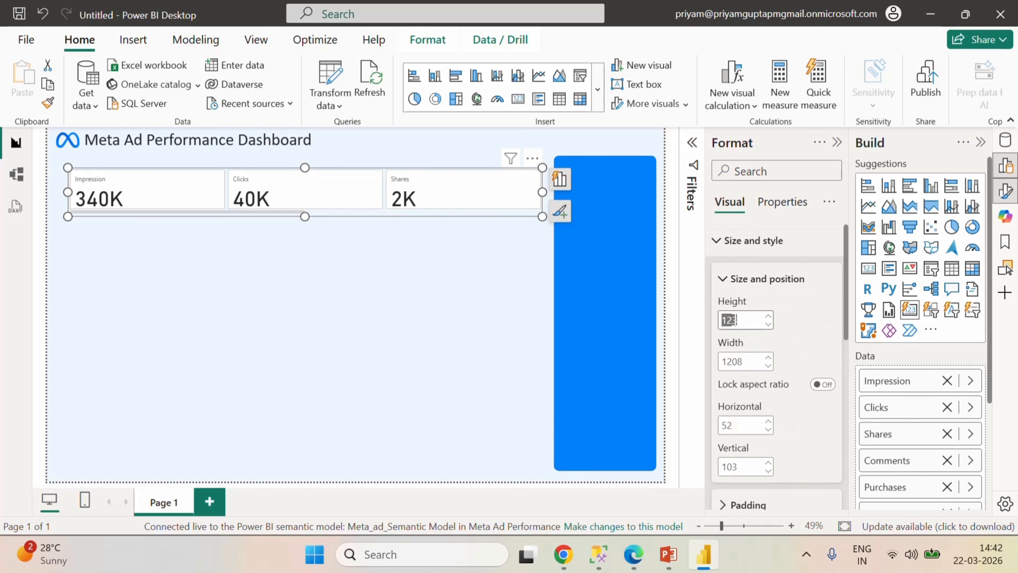
{"action": "type", "text": "12"}
{"action": "double_click", "coordinate": [733, 361]}
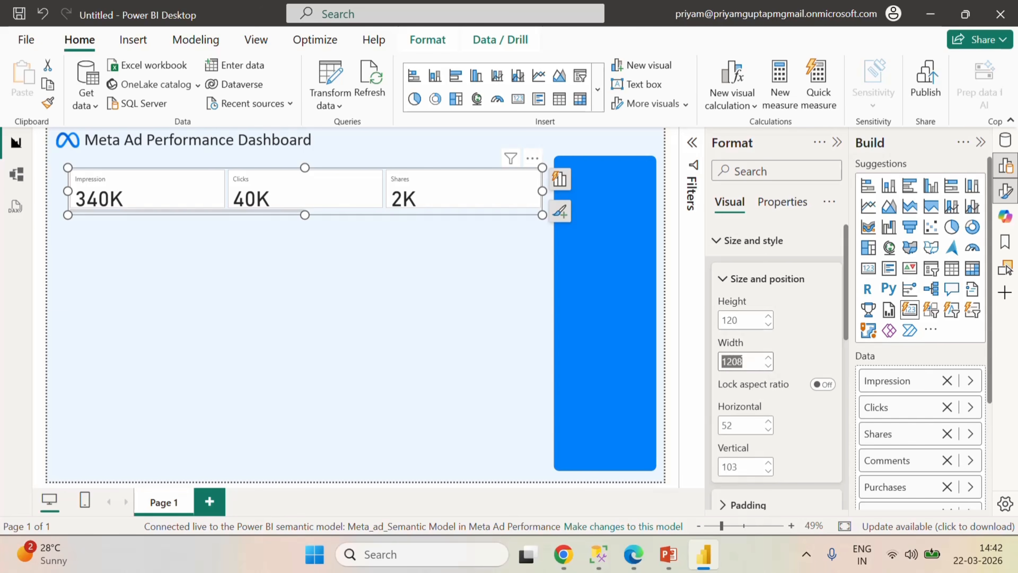
{"action": "type", "text": "1265"}
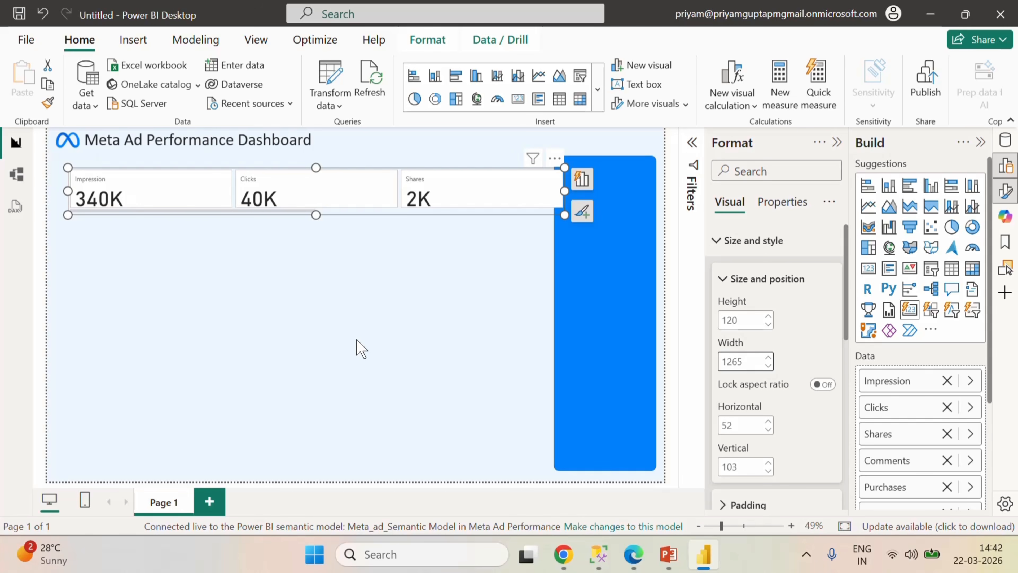
- Move the card left toward the canvas edge, just beneath the dashboard title
{"action": "left_click", "coordinate": [272, 292]}
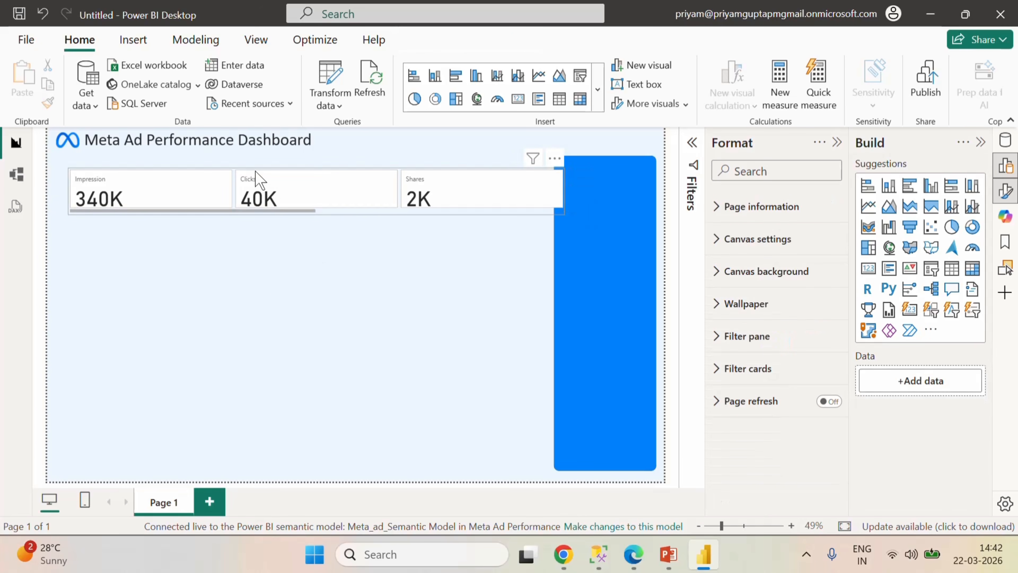
{"action": "mouse_move", "coordinate": [255, 178]}
{"action": "left_mouse_down"}
{"action": "mouse_move", "coordinate": [241, 178]}
{"action": "mouse_move", "coordinate": [244, 164]}
{"action": "left_mouse_up"}
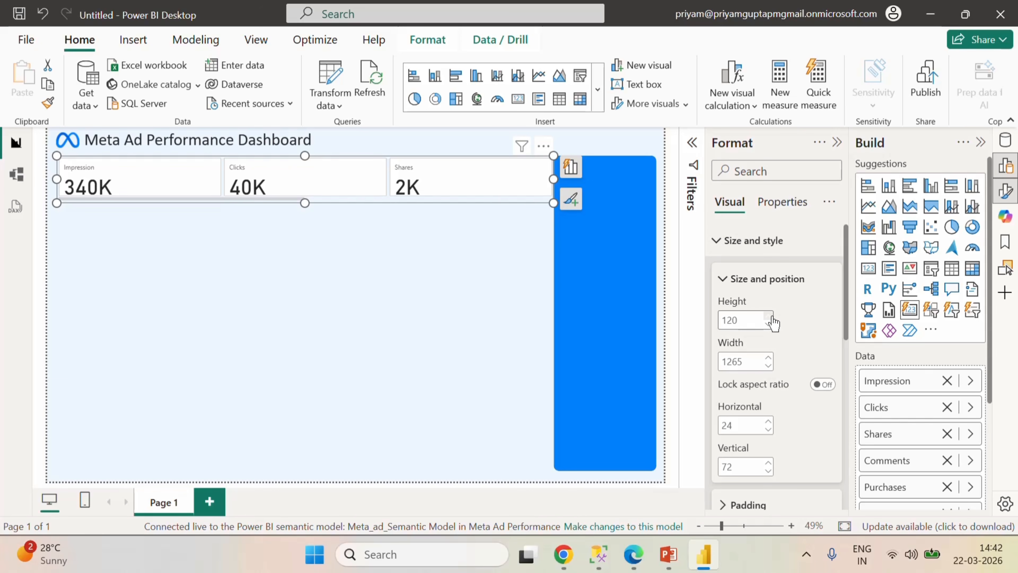
{"action": "left_click", "coordinate": [719, 242]}
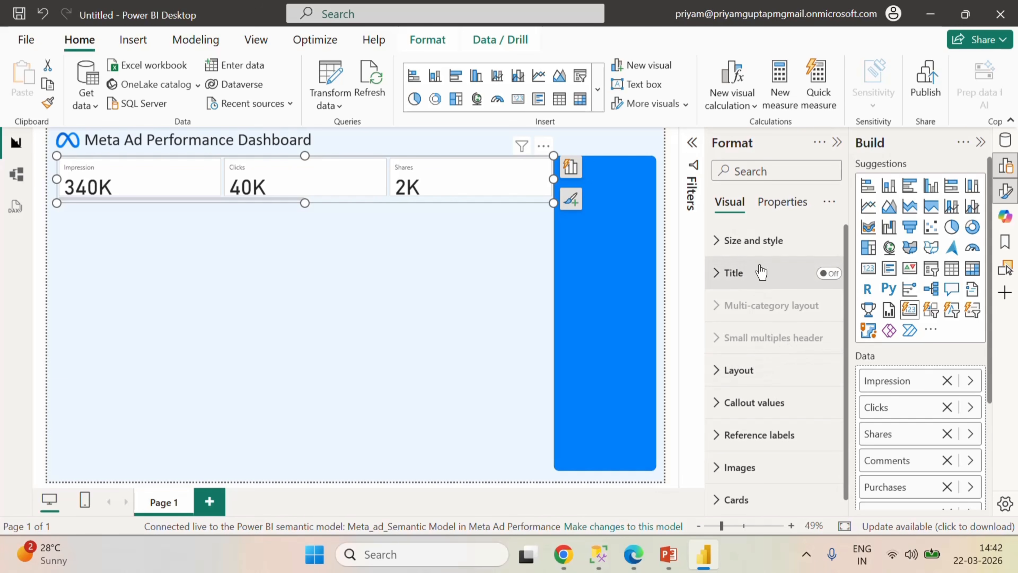
- In the card Layout, show a maximum of 6 cards spaced 15 px apart
{"action": "scroll", "coordinate": [784, 409], "scroll_direction": "down", "scroll_amount": 1}
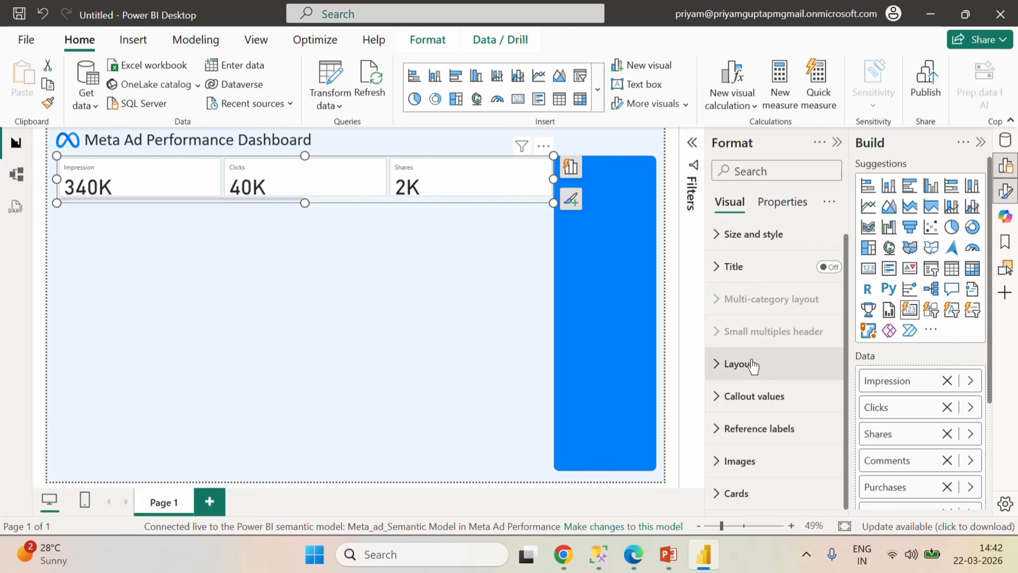
{"action": "left_click", "coordinate": [718, 365]}
{"action": "scroll", "coordinate": [811, 413], "scroll_direction": "down", "scroll_amount": 5}
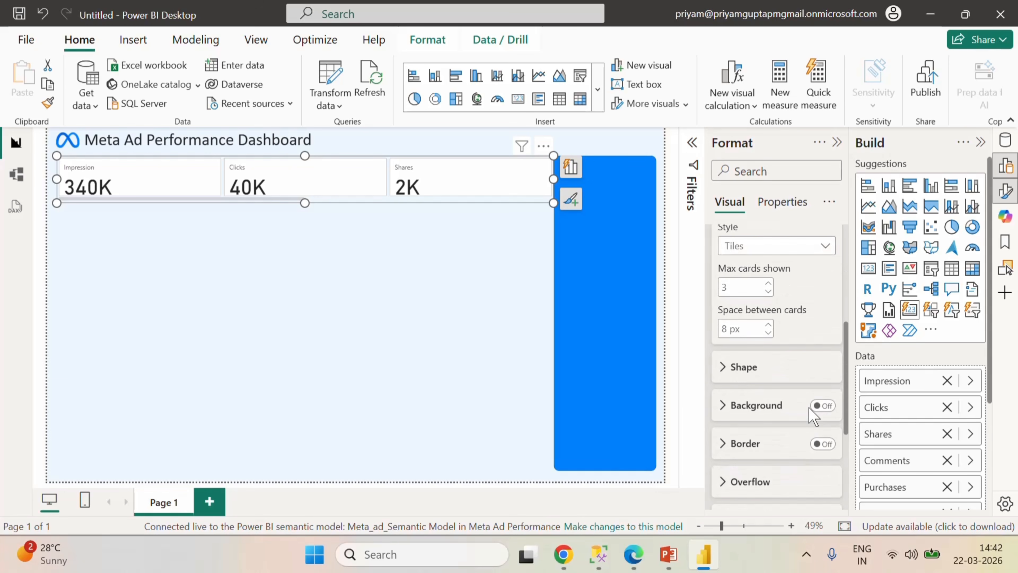
{"action": "scroll", "coordinate": [798, 377], "scroll_direction": "up", "scroll_amount": 2}
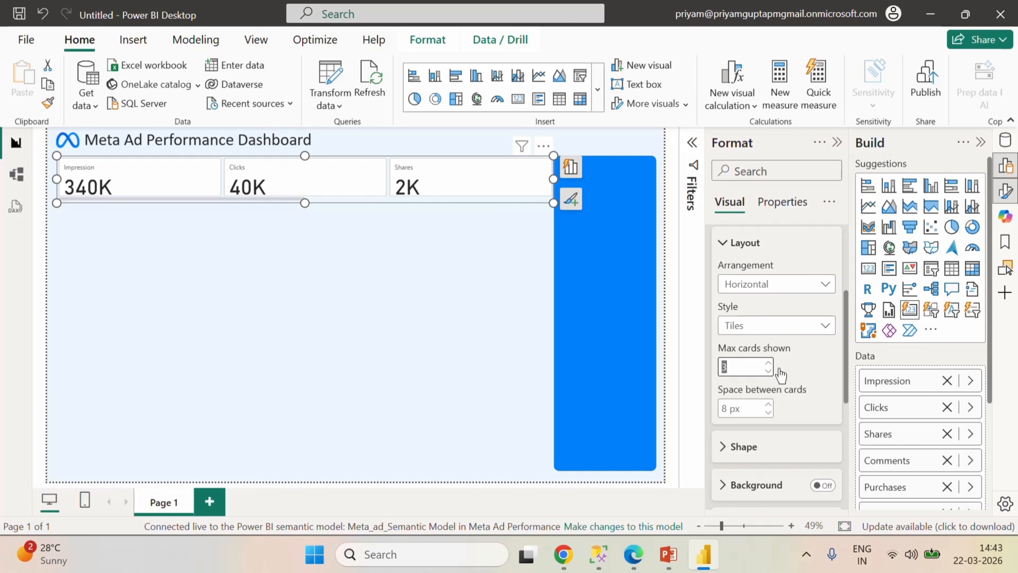
{"action": "type", "text": "6"}
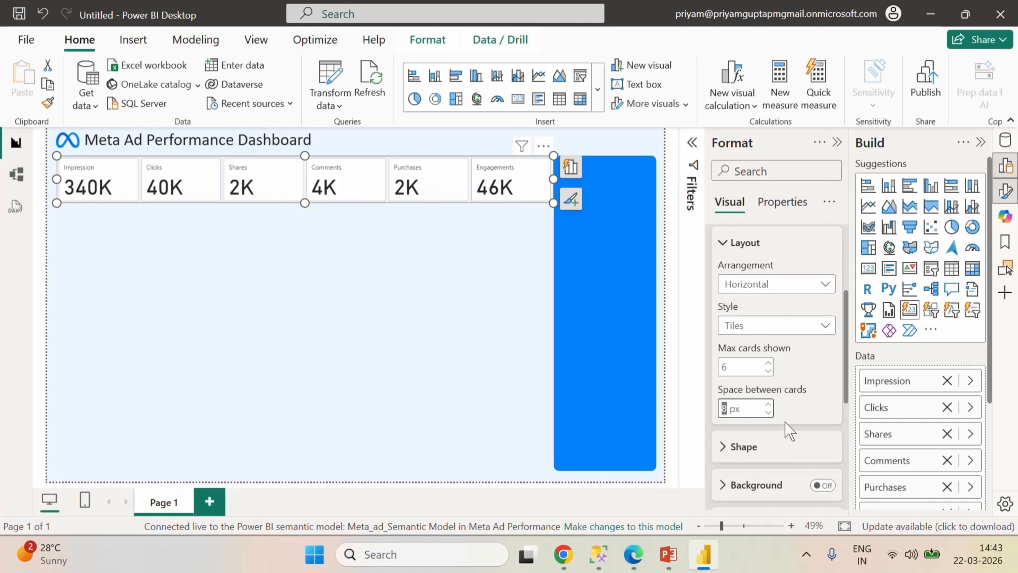
{"action": "type", "text": "15"}
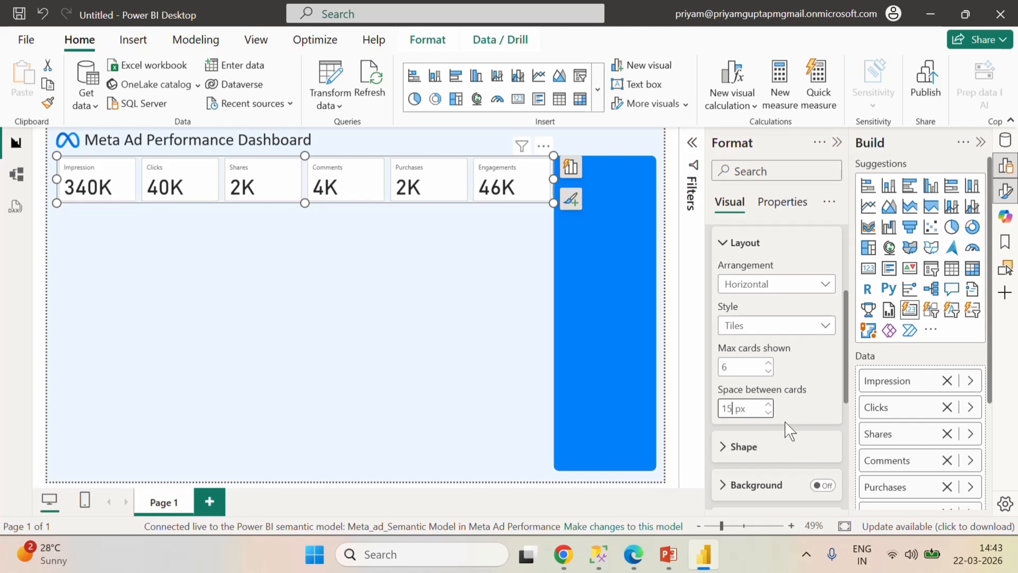
{"action": "scroll", "coordinate": [798, 385], "scroll_direction": "up", "scroll_amount": 2}
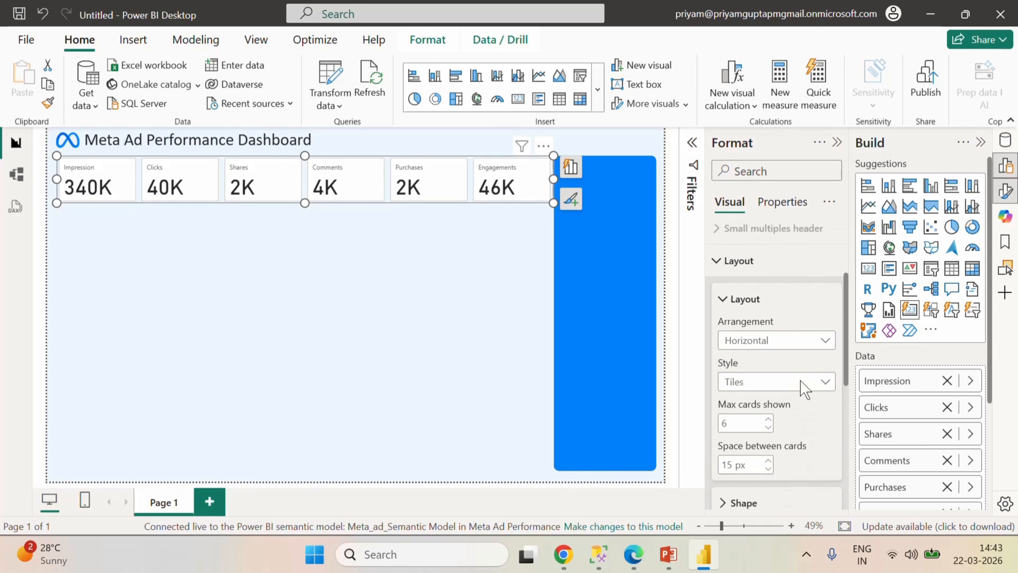
{"action": "left_click", "coordinate": [722, 285]}
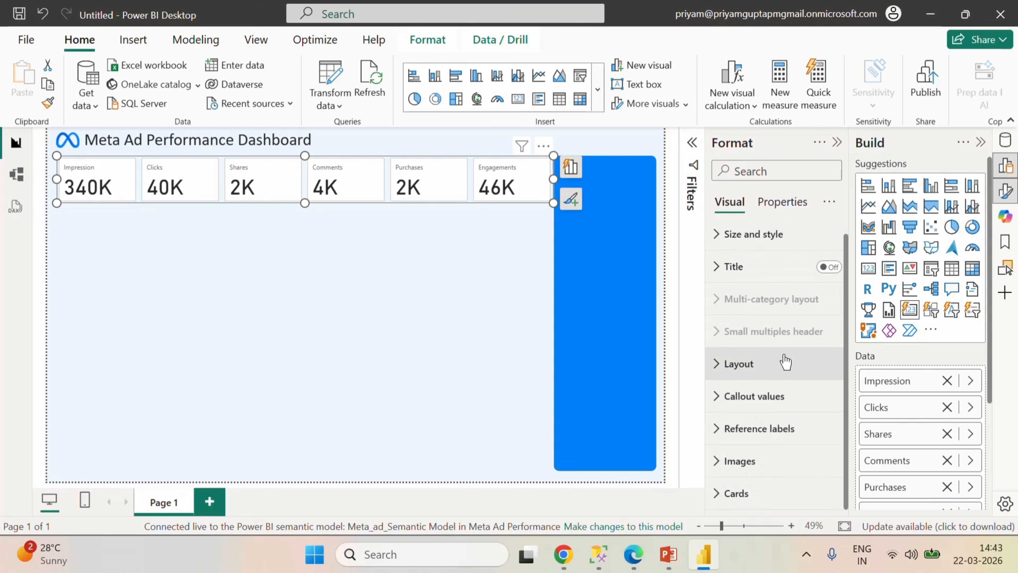
{"action": "left_click", "coordinate": [725, 396]}
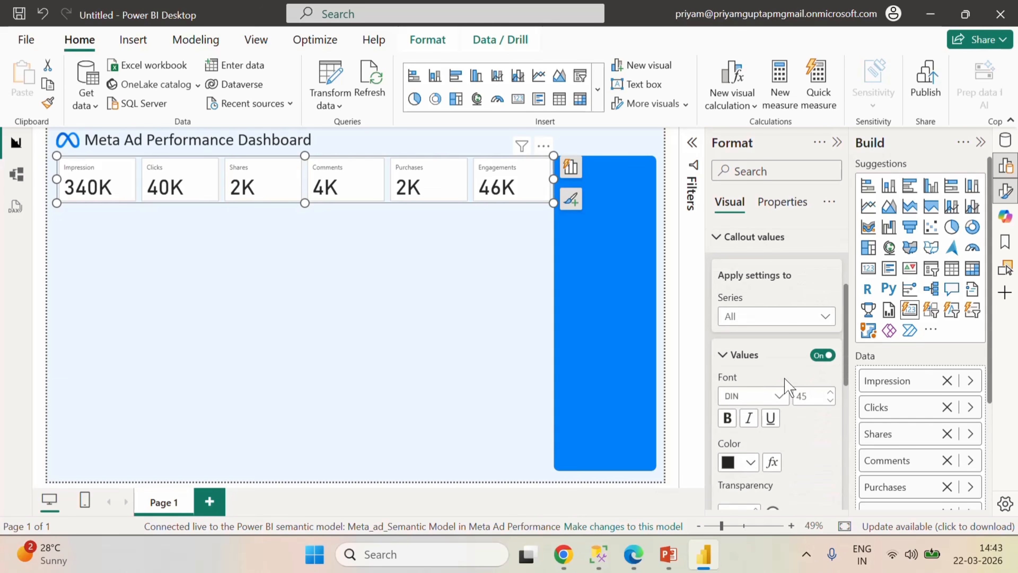
{"action": "scroll", "coordinate": [786, 386], "scroll_direction": "down", "scroll_amount": 2}
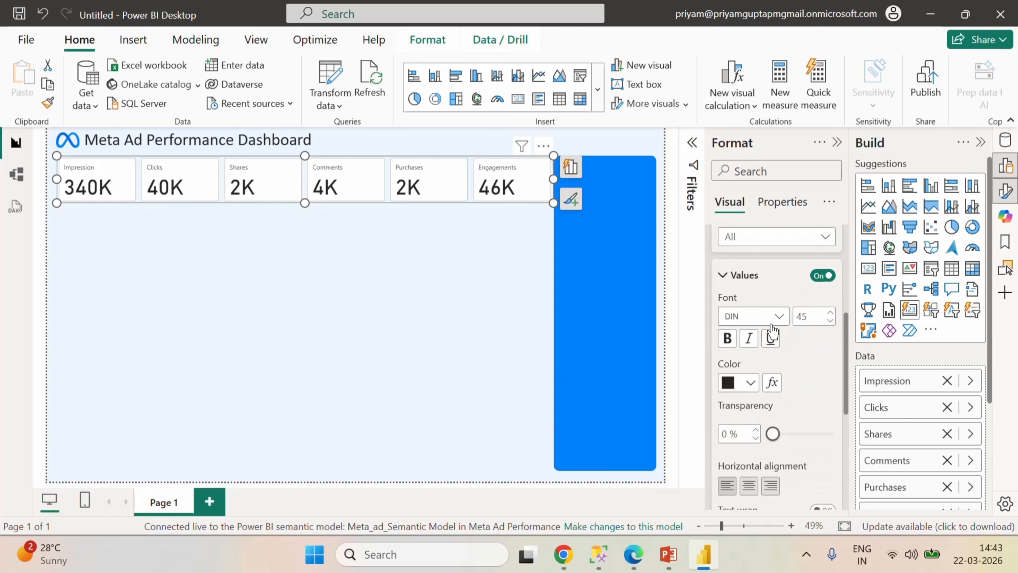
{"action": "left_click", "coordinate": [779, 317]}
{"action": "scroll", "coordinate": [788, 257], "scroll_direction": "down", "scroll_amount": 5}
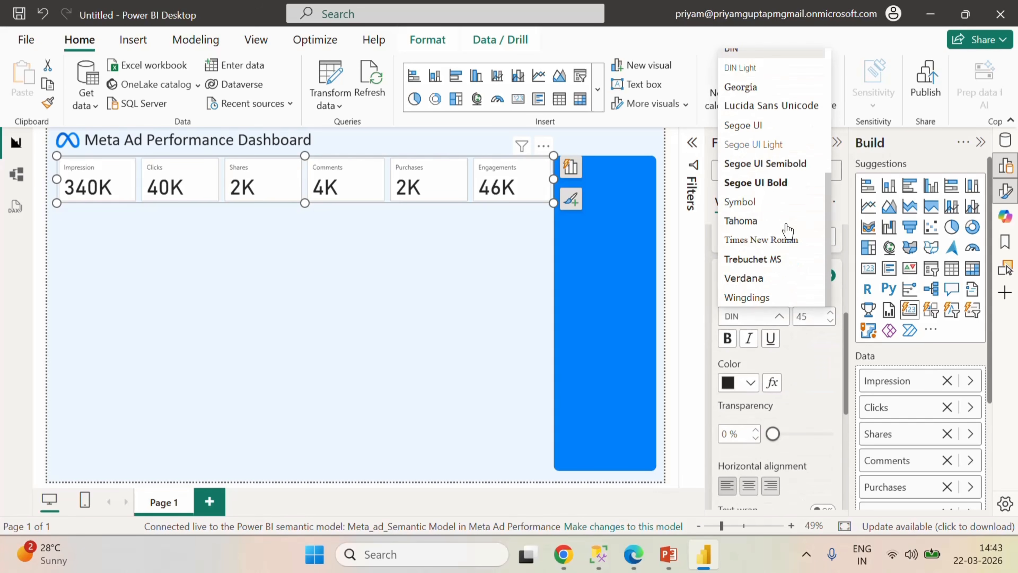
{"action": "left_click", "coordinate": [777, 172]}
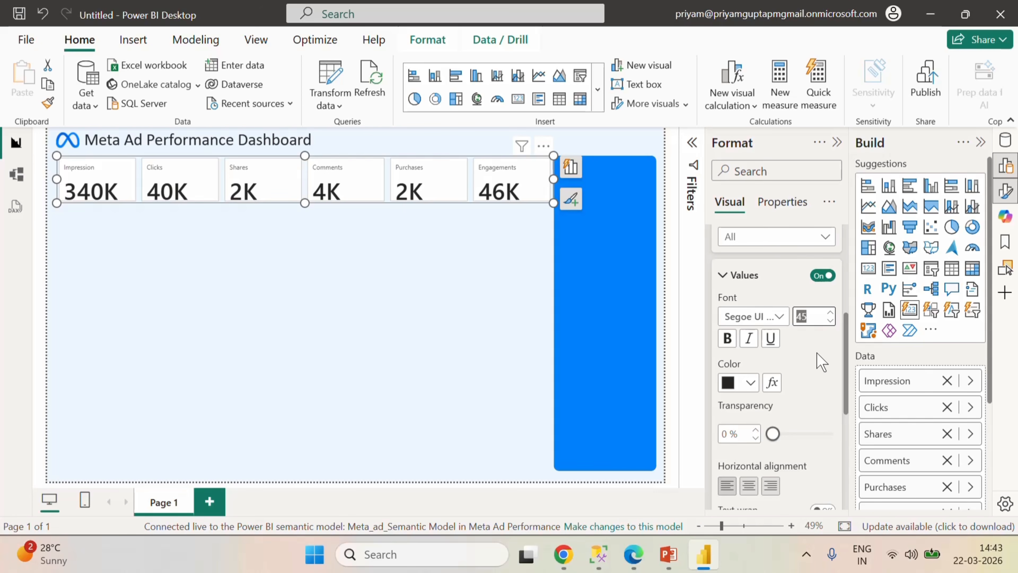
{"action": "key", "text": "Return"}
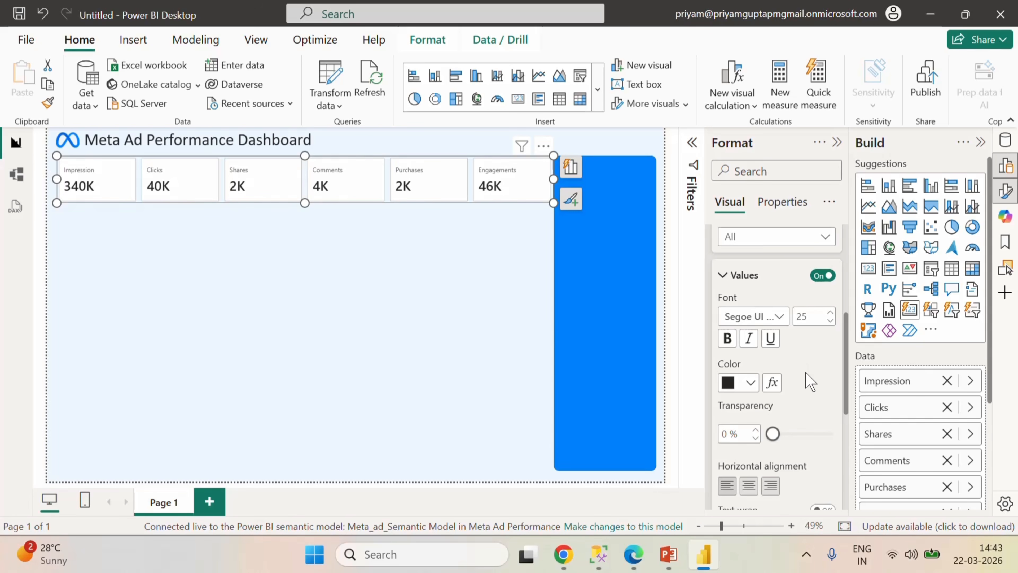
{"action": "scroll", "coordinate": [802, 384], "scroll_direction": "down", "scroll_amount": 4}
{"action": "left_click", "coordinate": [738, 435]}
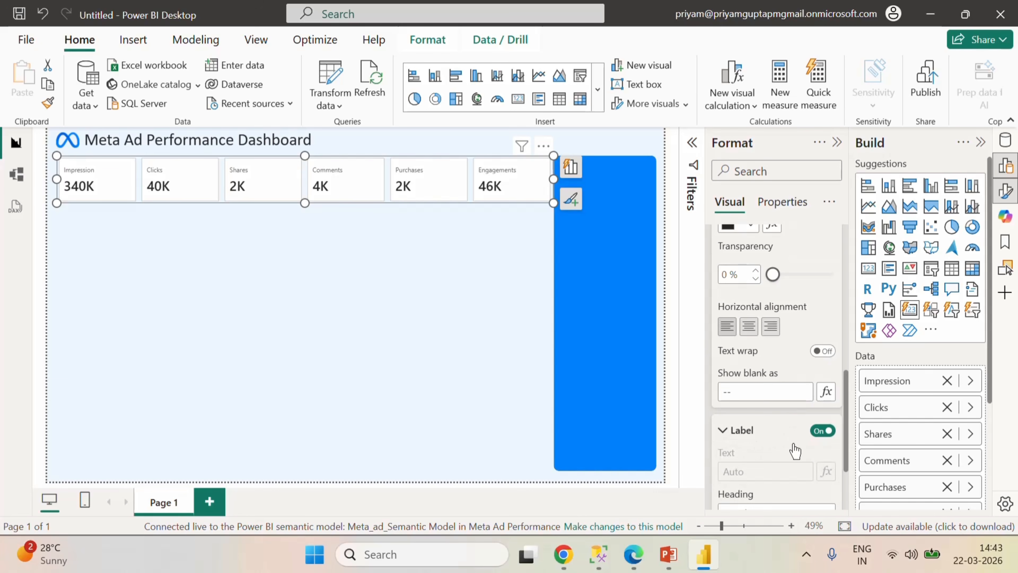
{"action": "scroll", "coordinate": [794, 445], "scroll_direction": "down", "scroll_amount": 4}
{"action": "left_click", "coordinate": [830, 399]}
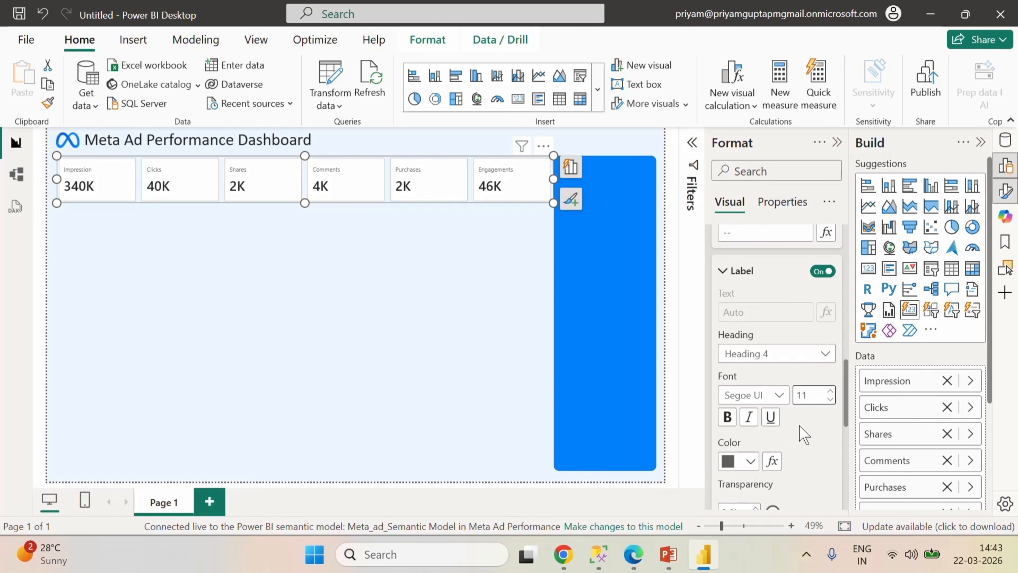
{"action": "scroll", "coordinate": [821, 433], "scroll_direction": "up", "scroll_amount": 2}
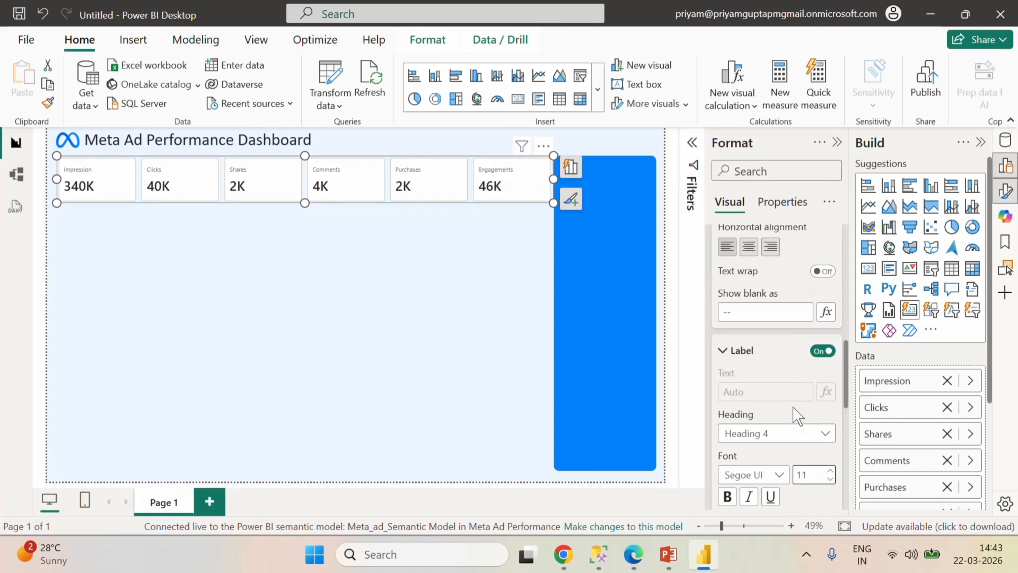
{"action": "scroll", "coordinate": [792, 407], "scroll_direction": "up", "scroll_amount": 10}
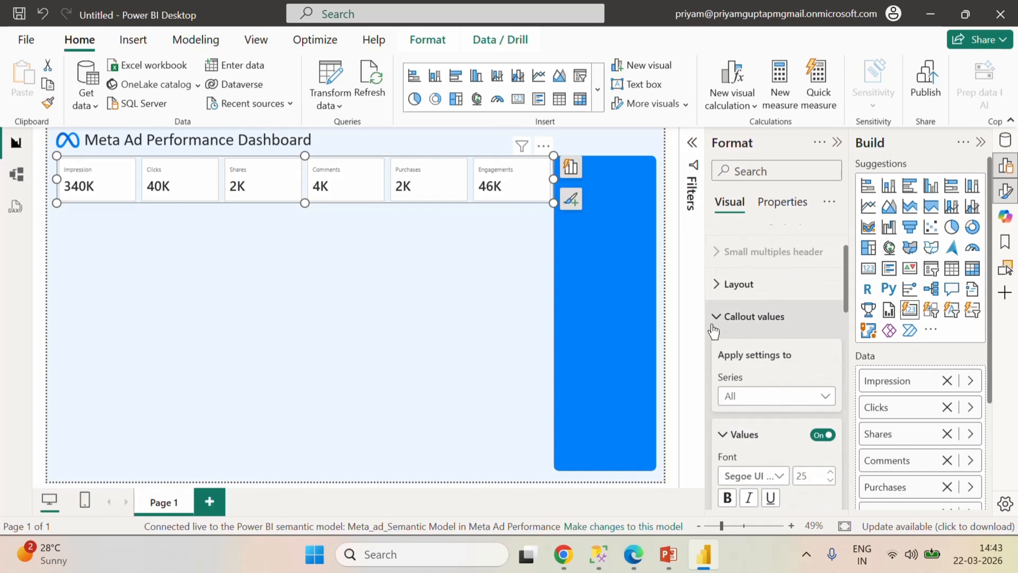
{"action": "left_click", "coordinate": [713, 325]}
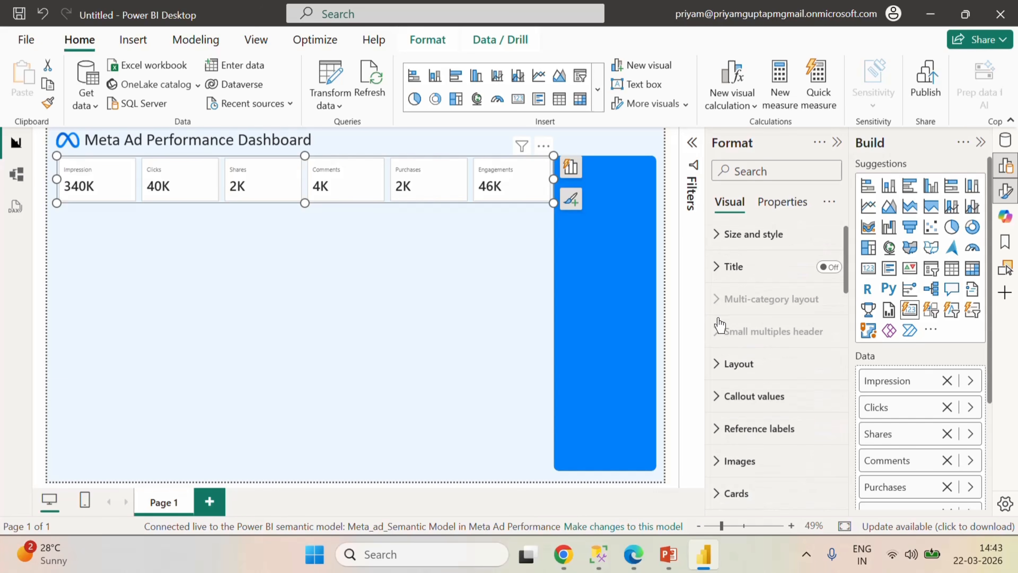
{"action": "left_click", "coordinate": [718, 406]}
{"action": "scroll", "coordinate": [783, 431], "scroll_direction": "down", "scroll_amount": 10}
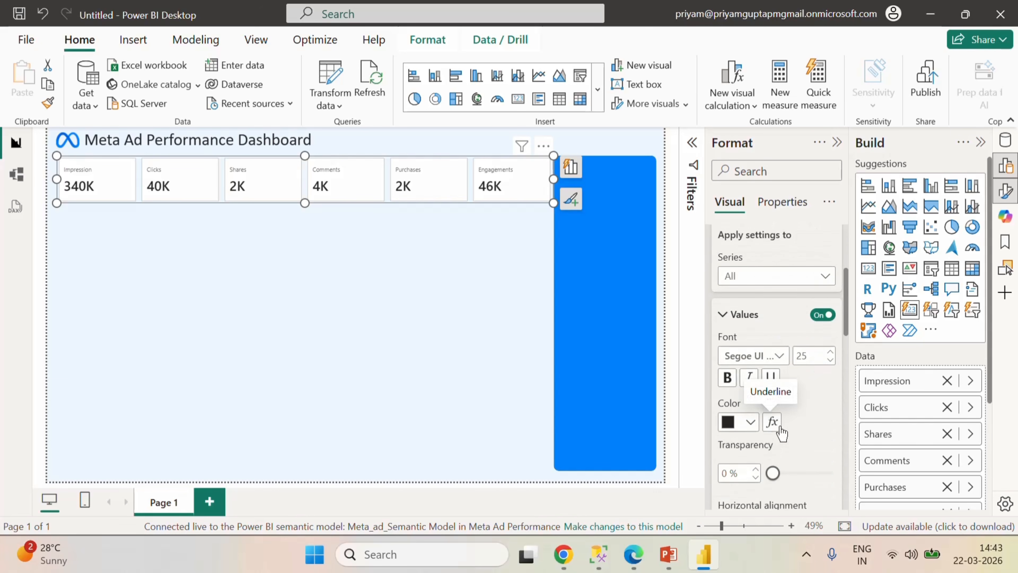
{"action": "scroll", "coordinate": [784, 434], "scroll_direction": "up", "scroll_amount": 10}
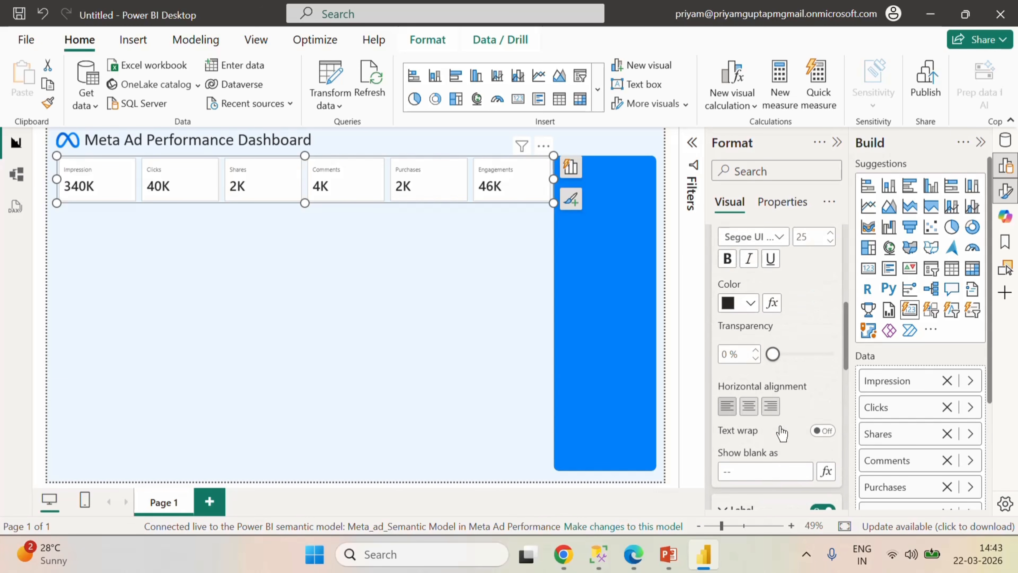
{"action": "left_click", "coordinate": [723, 249]}
{"action": "scroll", "coordinate": [787, 413], "scroll_direction": "down", "scroll_amount": 5}
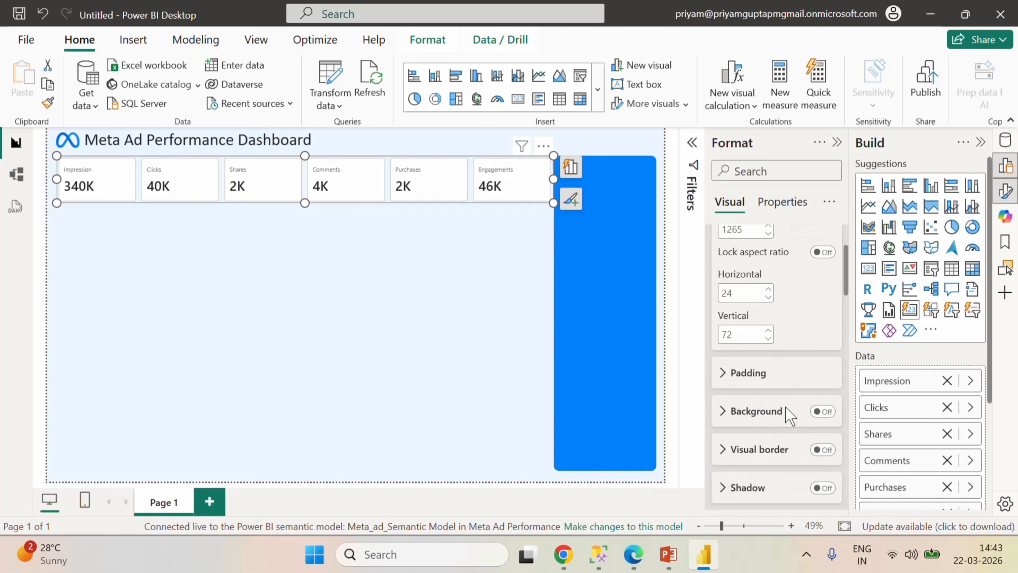
{"action": "scroll", "coordinate": [777, 445], "scroll_direction": "down", "scroll_amount": 4}
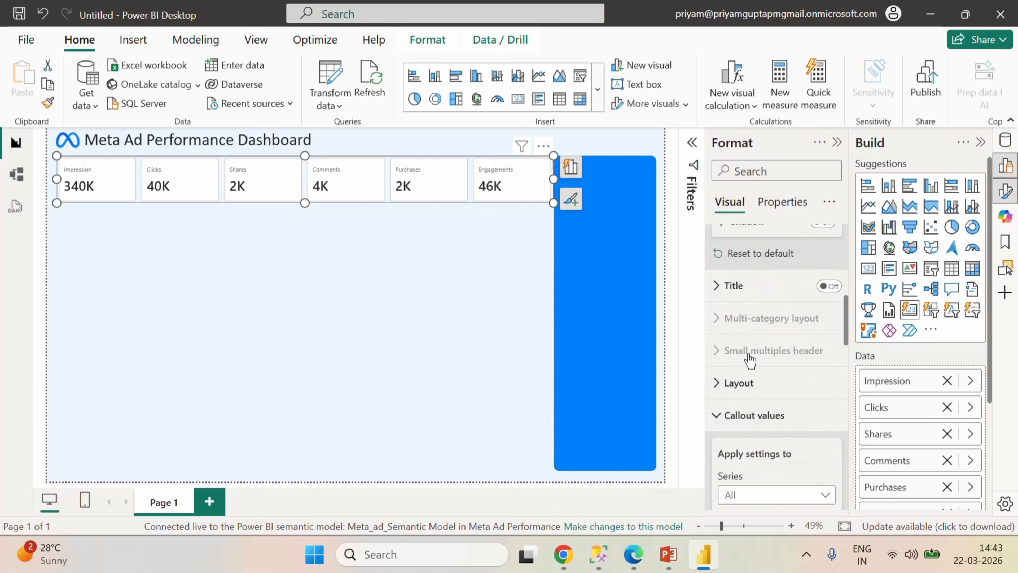
{"action": "scroll", "coordinate": [761, 453], "scroll_direction": "down", "scroll_amount": 8}
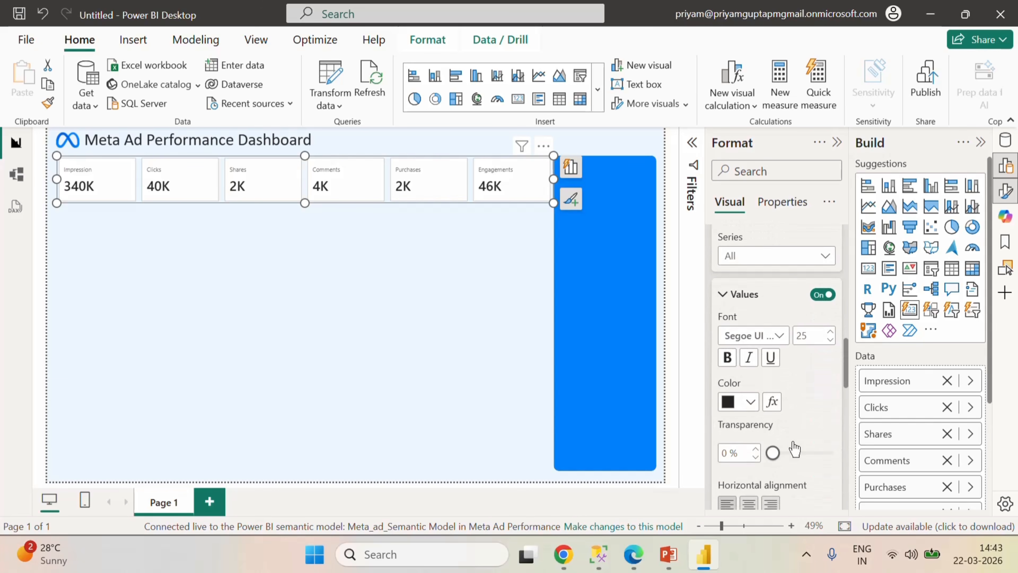
{"action": "scroll", "coordinate": [796, 447], "scroll_direction": "down", "scroll_amount": 10}
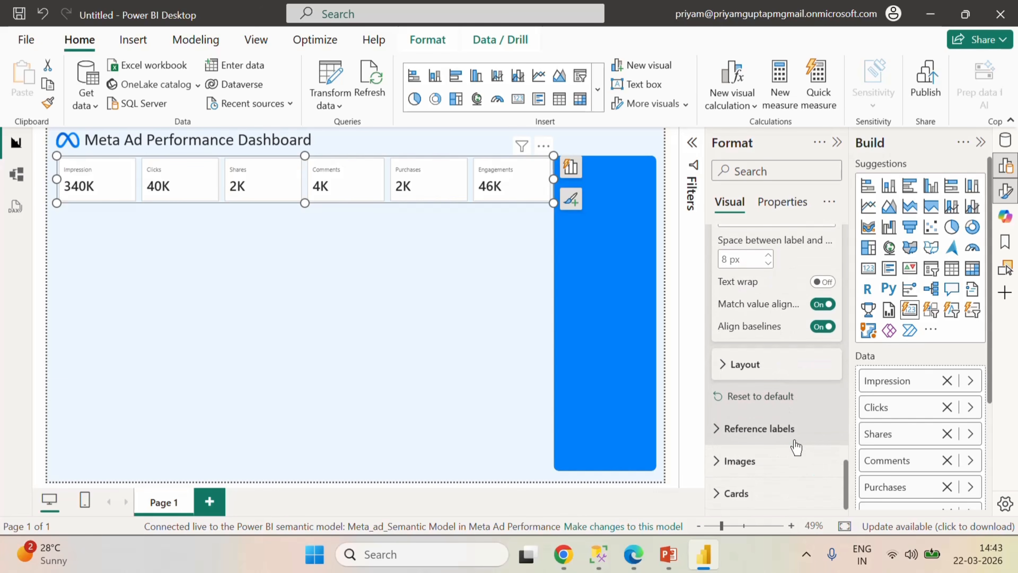
- Make the KPI cards Rounded Rectangles with a 15 px corner radius
{"action": "left_click", "coordinate": [757, 489]}
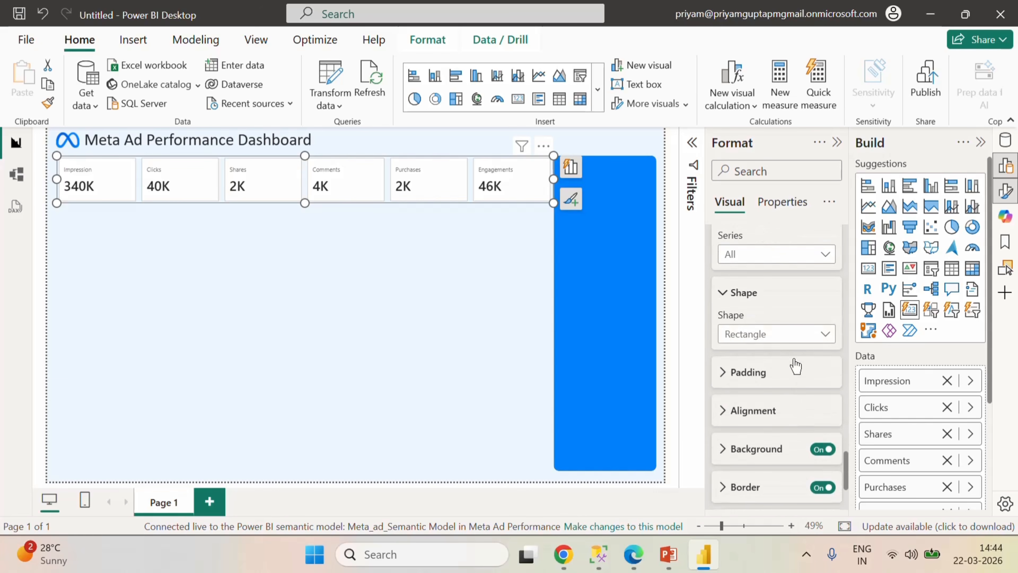
{"action": "left_click", "coordinate": [786, 337]}
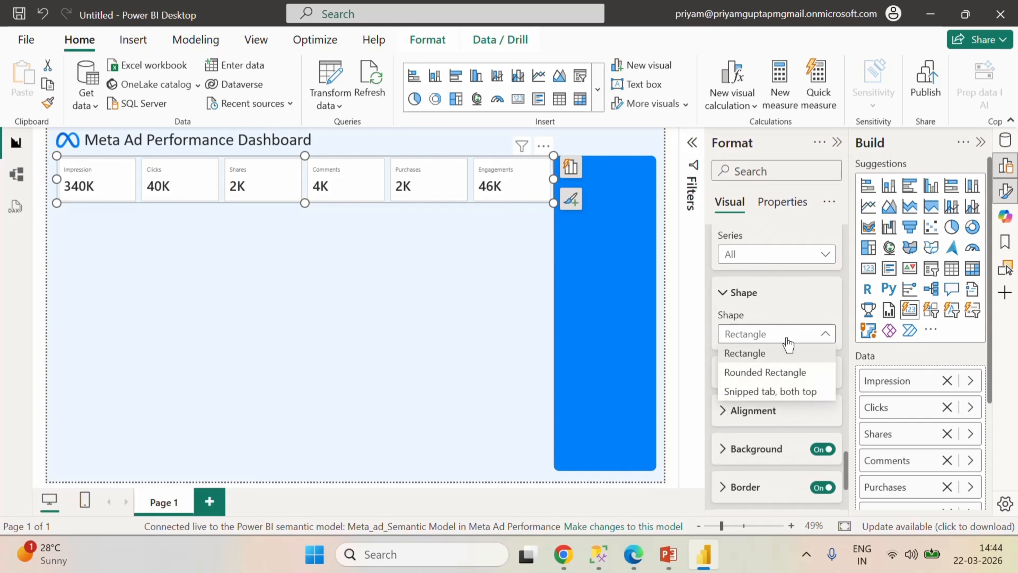
{"action": "left_click", "coordinate": [778, 378]}
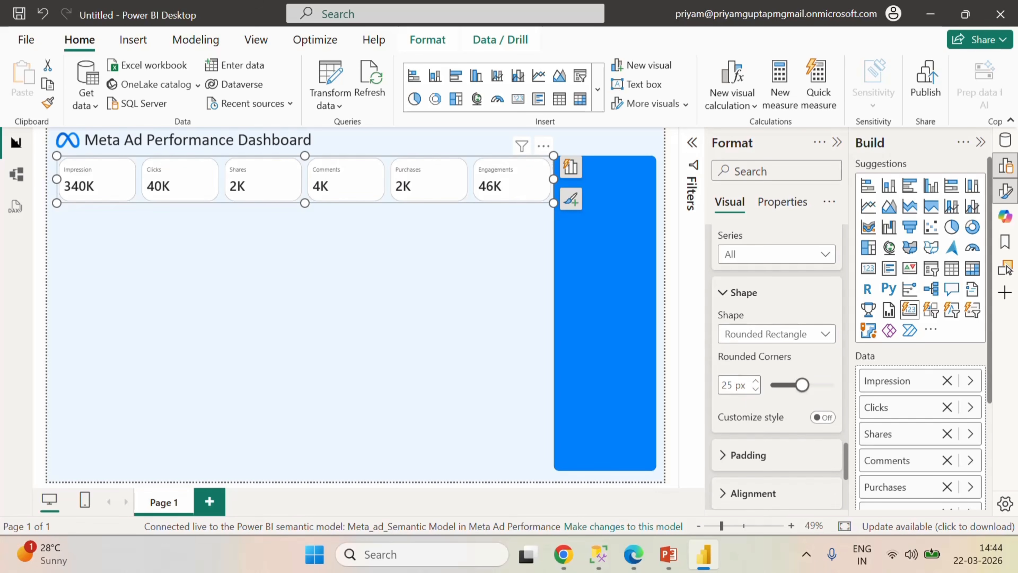
{"action": "double_click", "coordinate": [726, 385]}
{"action": "type", "text": "15"}
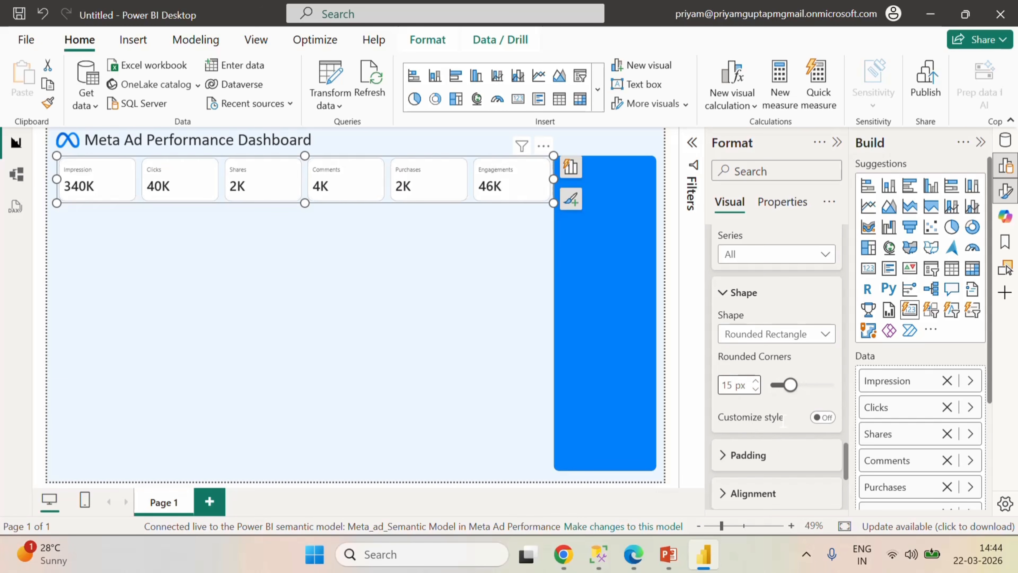
{"action": "left_click", "coordinate": [792, 436]}
{"action": "scroll", "coordinate": [792, 441], "scroll_direction": "up", "scroll_amount": 10}
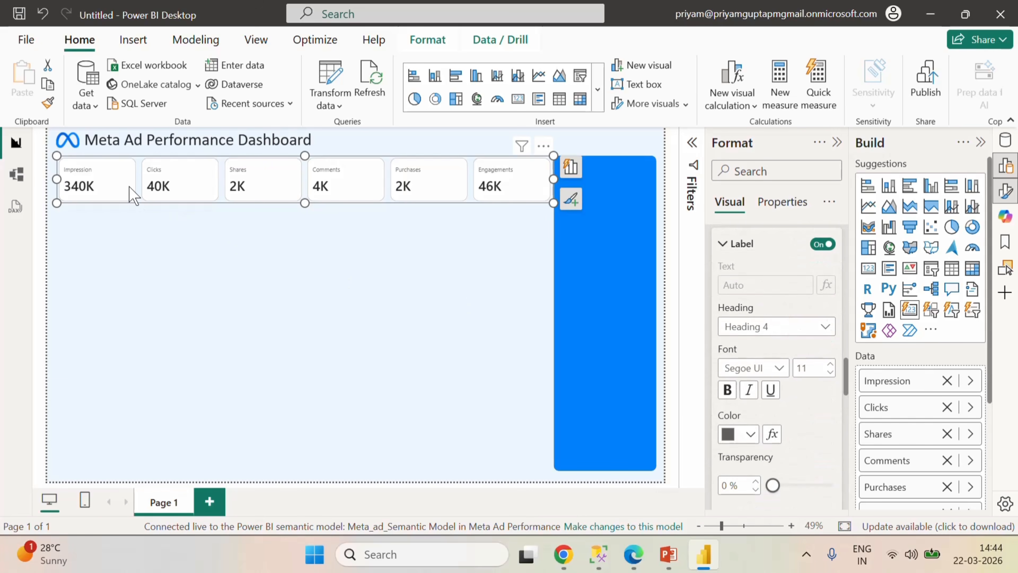
{"action": "scroll", "coordinate": [772, 341], "scroll_direction": "up", "scroll_amount": 8}
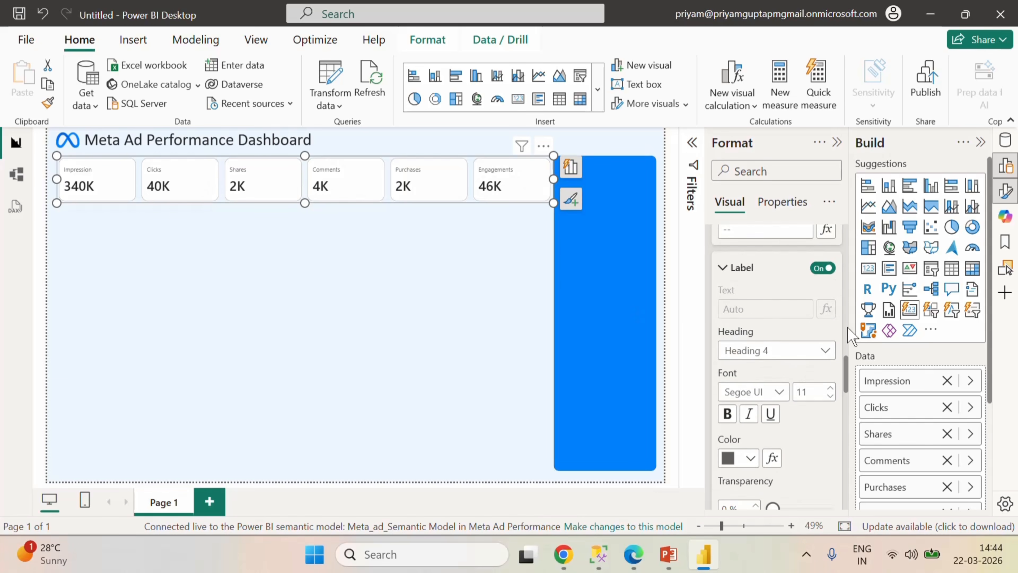
{"action": "scroll", "coordinate": [771, 341], "scroll_direction": "down", "scroll_amount": 10}
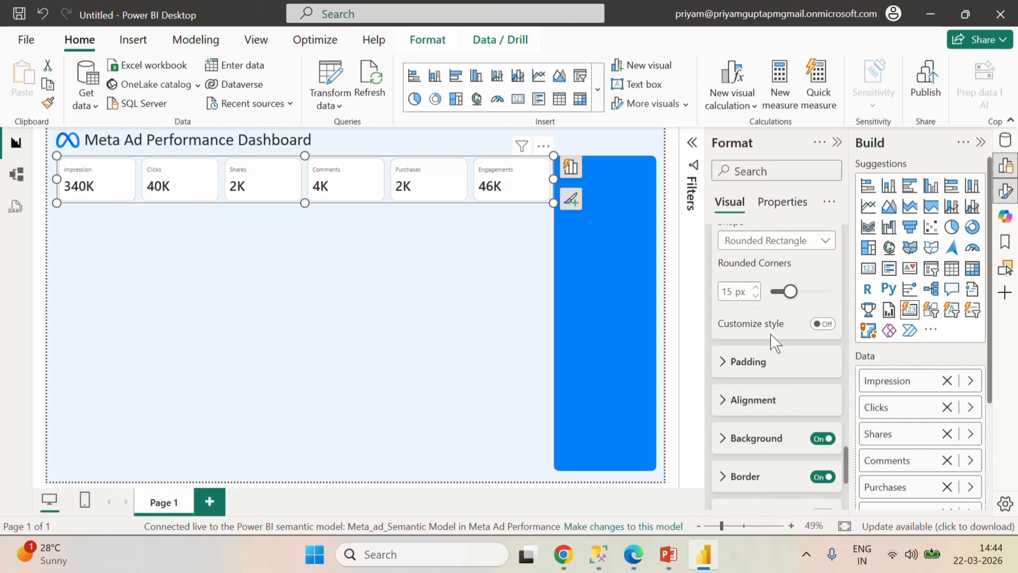
{"action": "scroll", "coordinate": [771, 340], "scroll_direction": "up", "scroll_amount": 1}
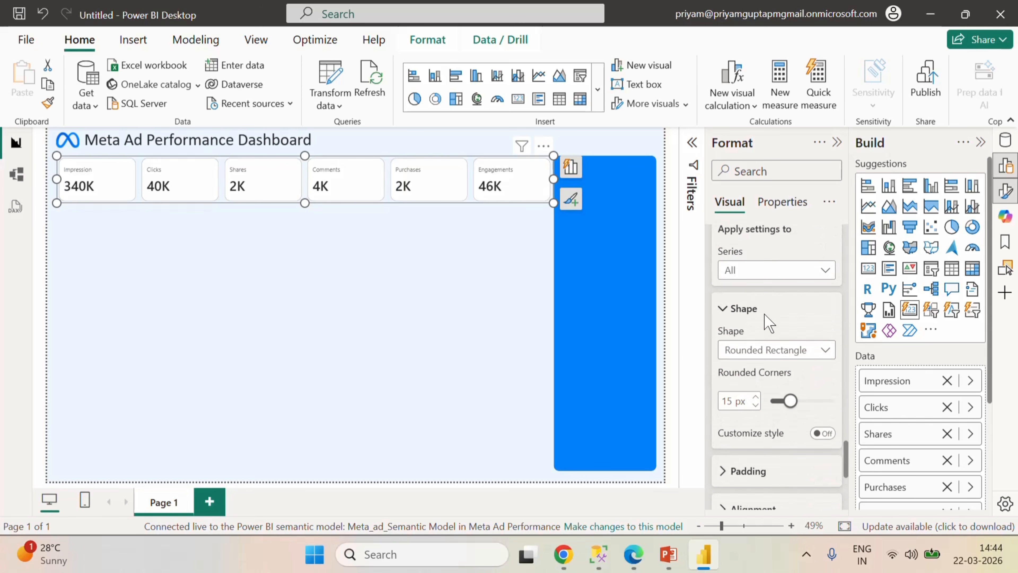
{"action": "scroll", "coordinate": [794, 376], "scroll_direction": "down", "scroll_amount": 3}
{"action": "scroll", "coordinate": [794, 377], "scroll_direction": "up", "scroll_amount": 3}
{"action": "left_click", "coordinate": [773, 275]}
- Give the Impression card a purple #594BC8 background
{"action": "left_click", "coordinate": [762, 310]}
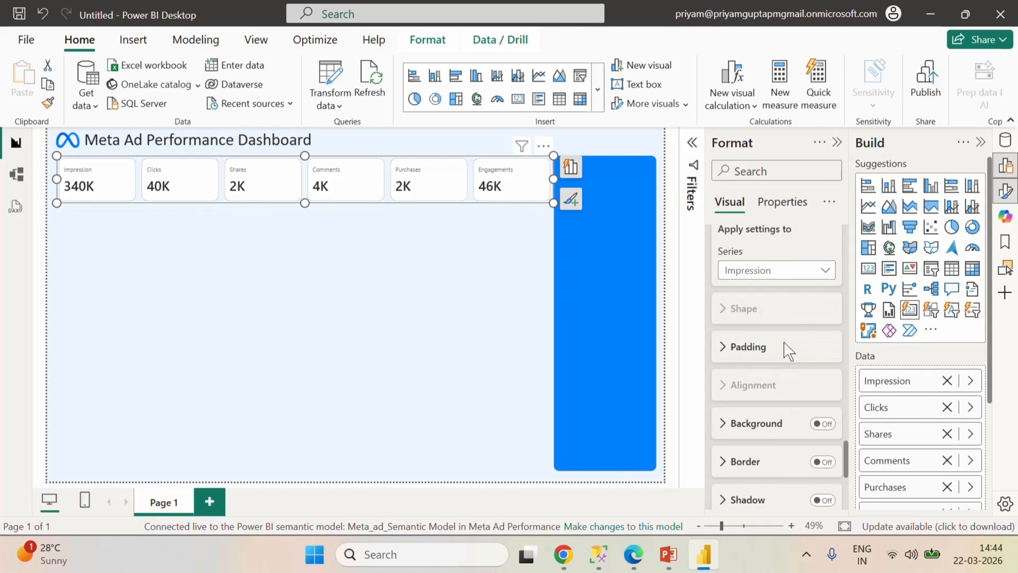
{"action": "left_click", "coordinate": [727, 428]}
{"action": "scroll", "coordinate": [753, 441], "scroll_direction": "down", "scroll_amount": 2}
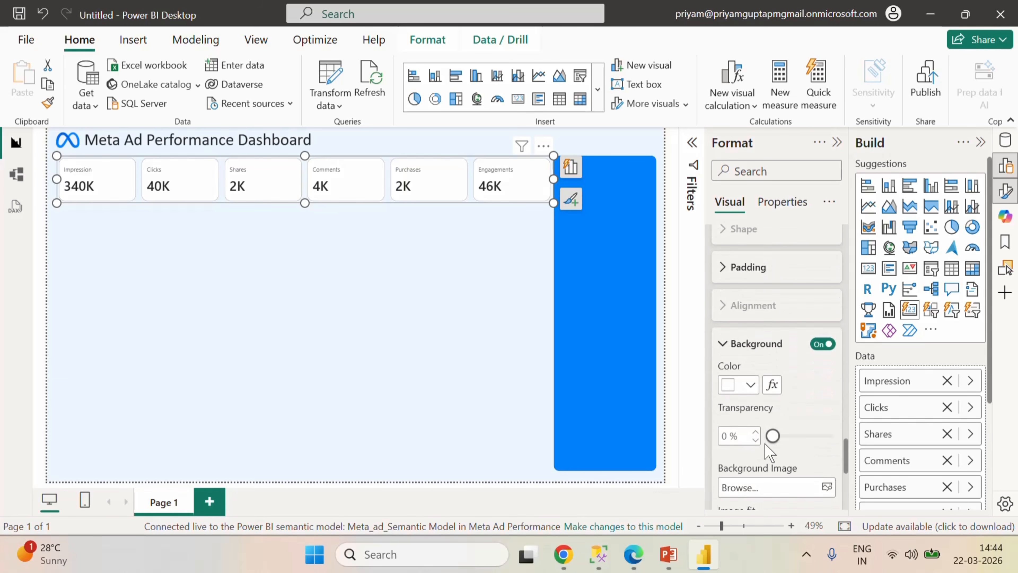
{"action": "left_click", "coordinate": [750, 385]}
{"action": "left_click", "coordinate": [773, 348]}
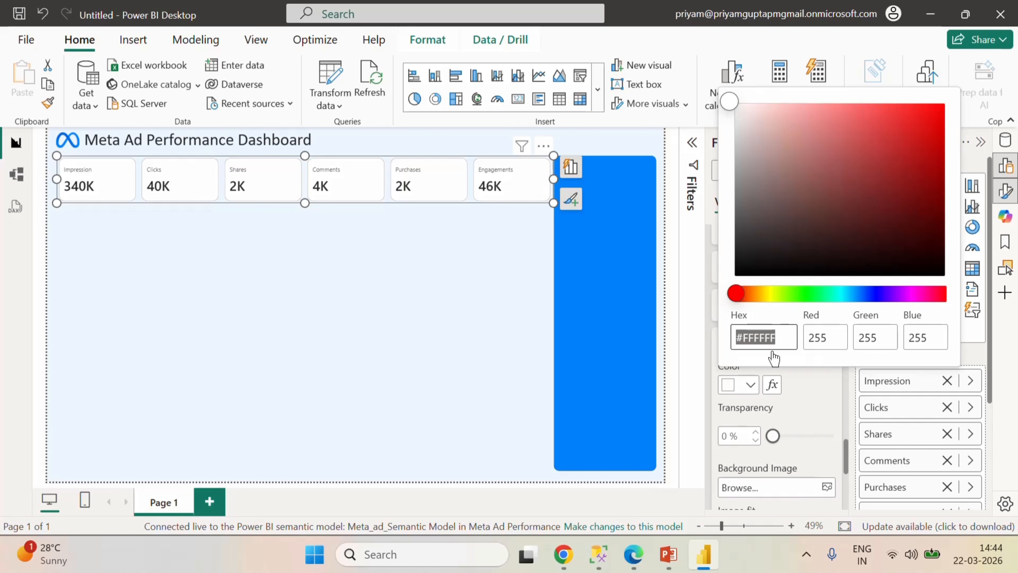
{"action": "type", "text": "5"}
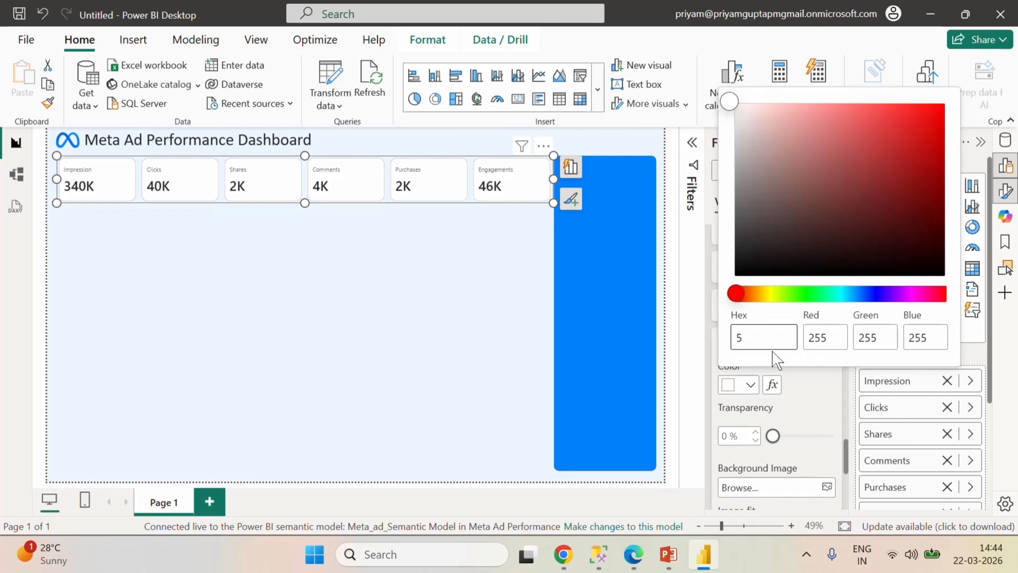
{"action": "type", "text": "94bc8"}
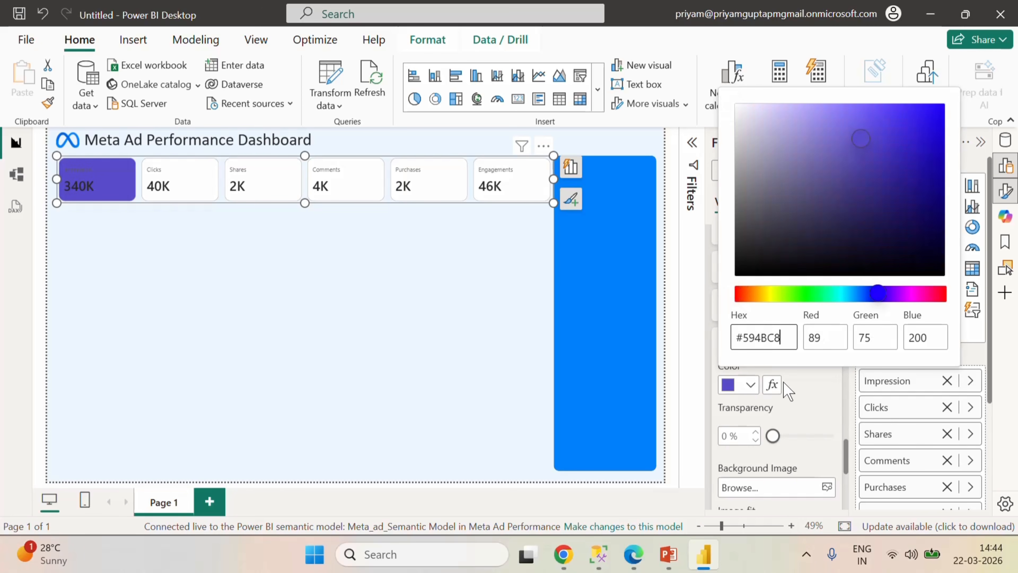
{"action": "left_click", "coordinate": [806, 392]}
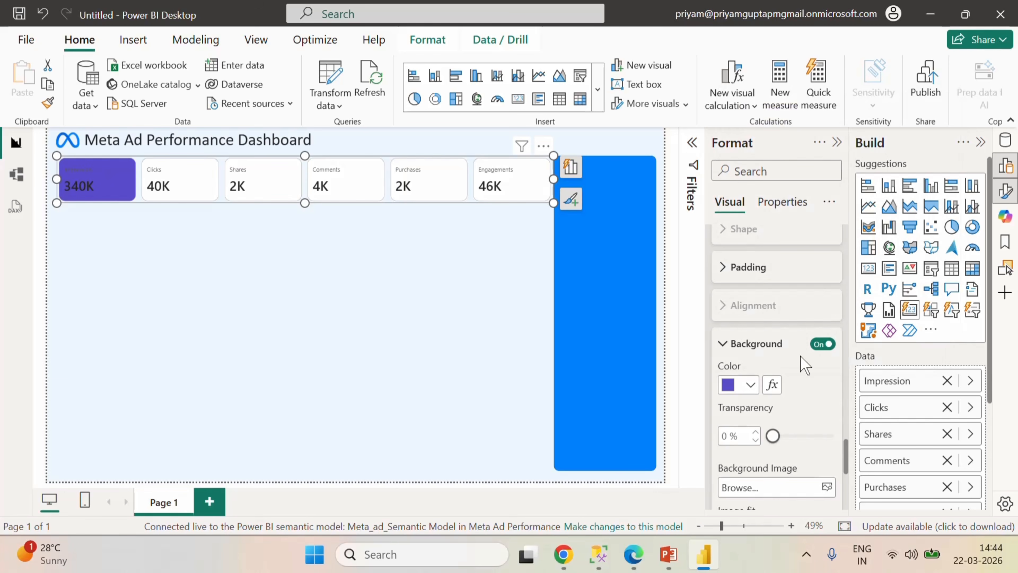
{"action": "scroll", "coordinate": [781, 289], "scroll_direction": "up", "scroll_amount": 2}
- Give the Clicks card a light blue #7189FF background
{"action": "left_click", "coordinate": [776, 272]}
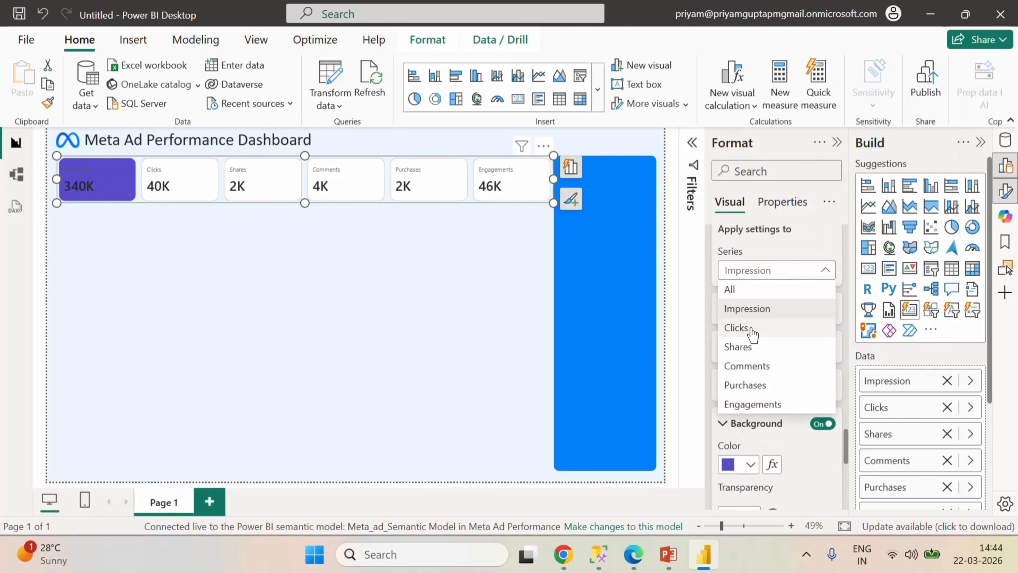
{"action": "left_click", "coordinate": [783, 327]}
{"action": "scroll", "coordinate": [761, 345], "scroll_direction": "down", "scroll_amount": 3}
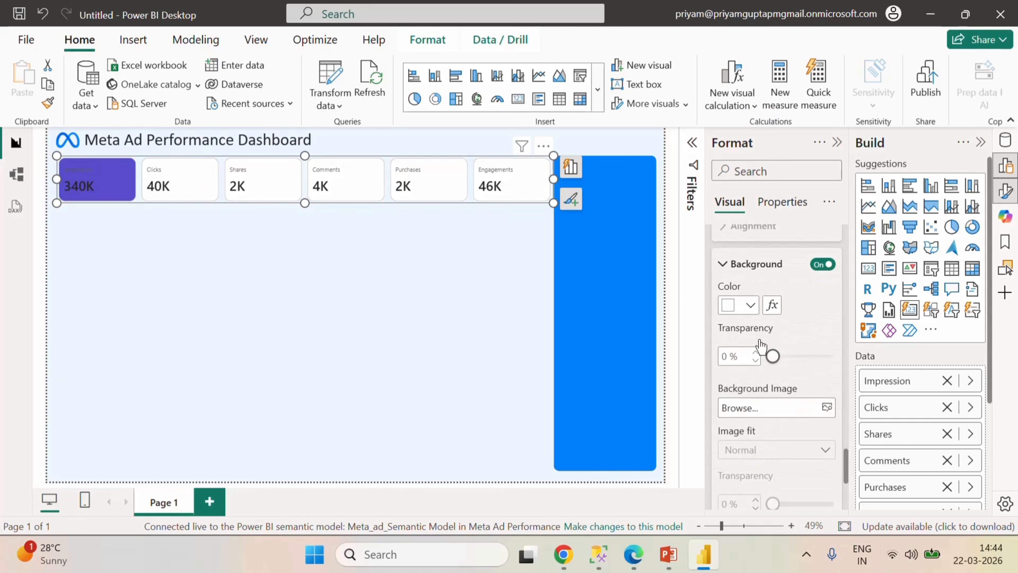
{"action": "left_click", "coordinate": [750, 304]}
{"action": "left_click", "coordinate": [781, 268]}
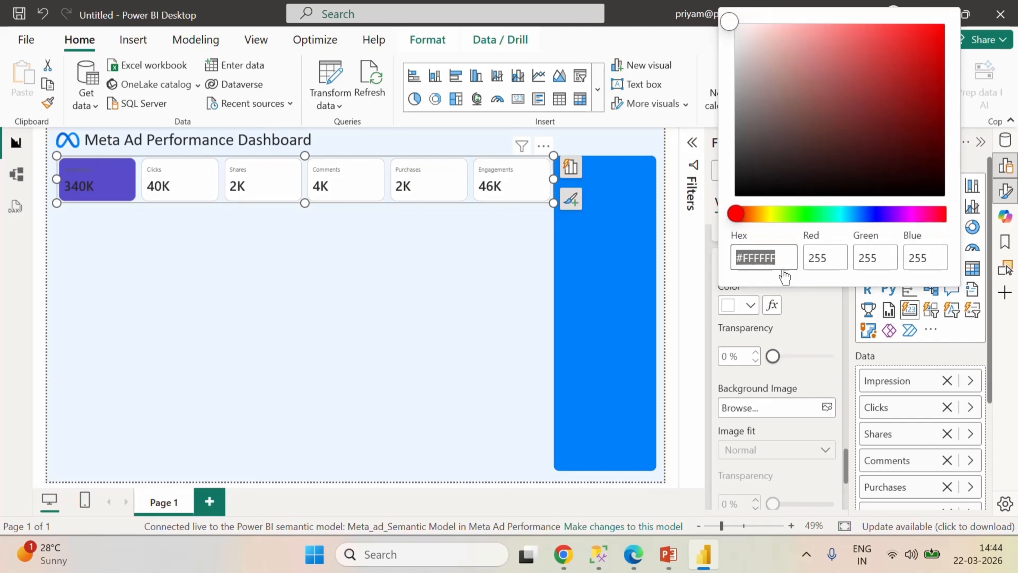
{"action": "type", "text": "7"}
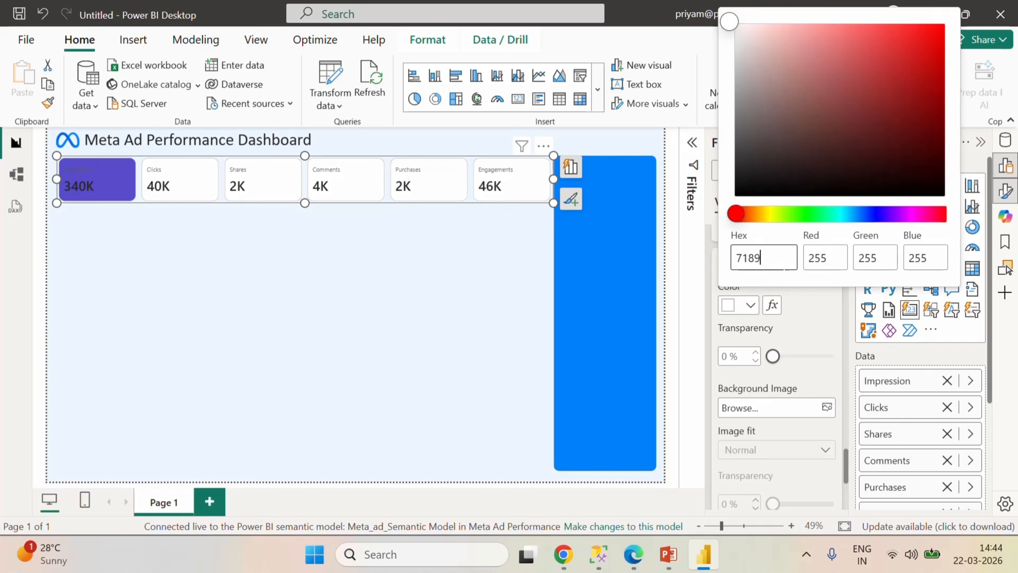
{"action": "type", "text": "189FF"}
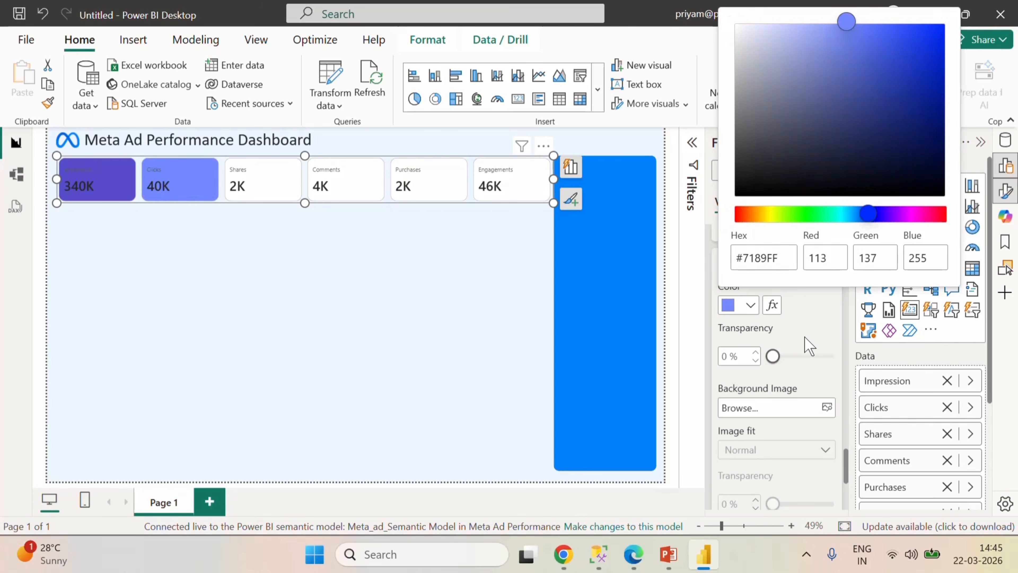
{"action": "left_click", "coordinate": [805, 338]}
{"action": "scroll", "coordinate": [804, 338], "scroll_direction": "up", "scroll_amount": 2}
- Give the Shares card a blue #038DC8 background
{"action": "left_click", "coordinate": [788, 281]}
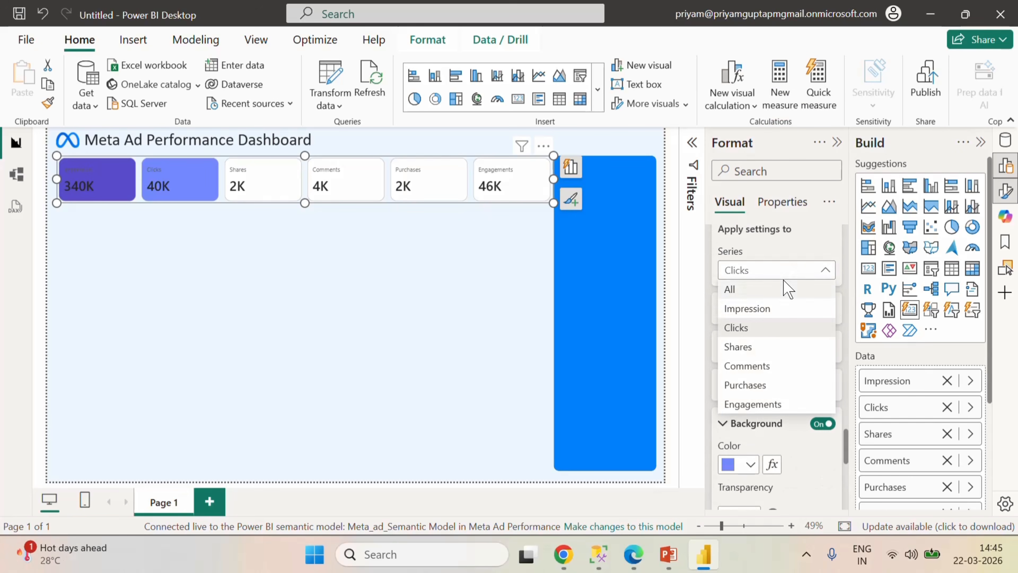
{"action": "left_click", "coordinate": [743, 346]}
{"action": "scroll", "coordinate": [805, 395], "scroll_direction": "down", "scroll_amount": 2}
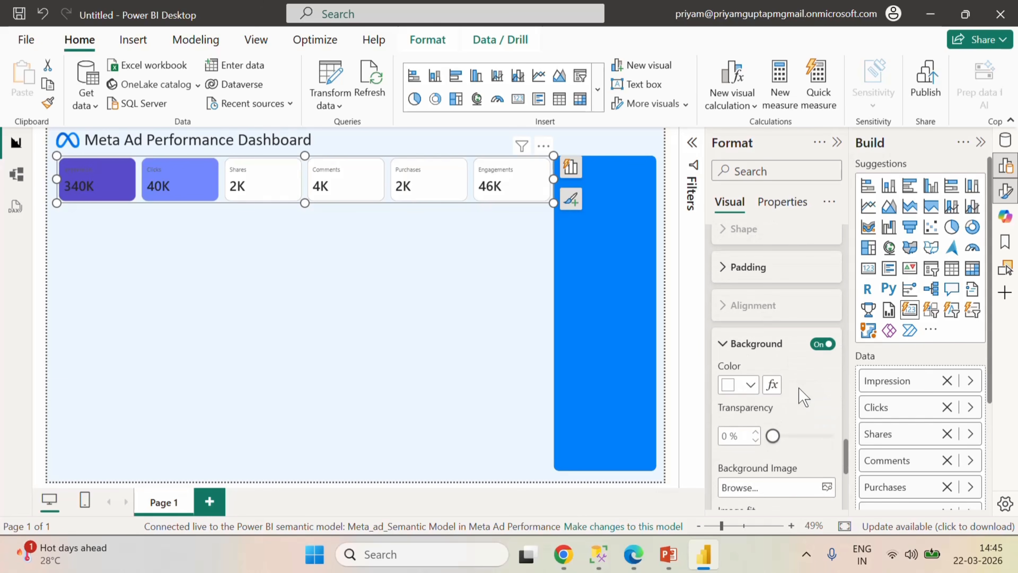
{"action": "left_click", "coordinate": [750, 384]}
{"action": "left_click", "coordinate": [771, 347]}
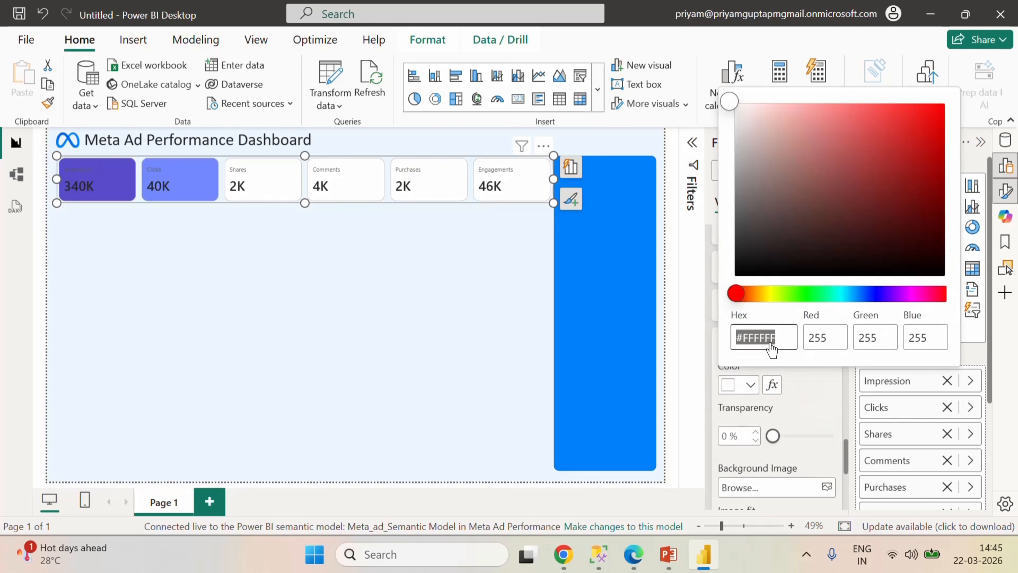
{"action": "type", "text": "038dc"}
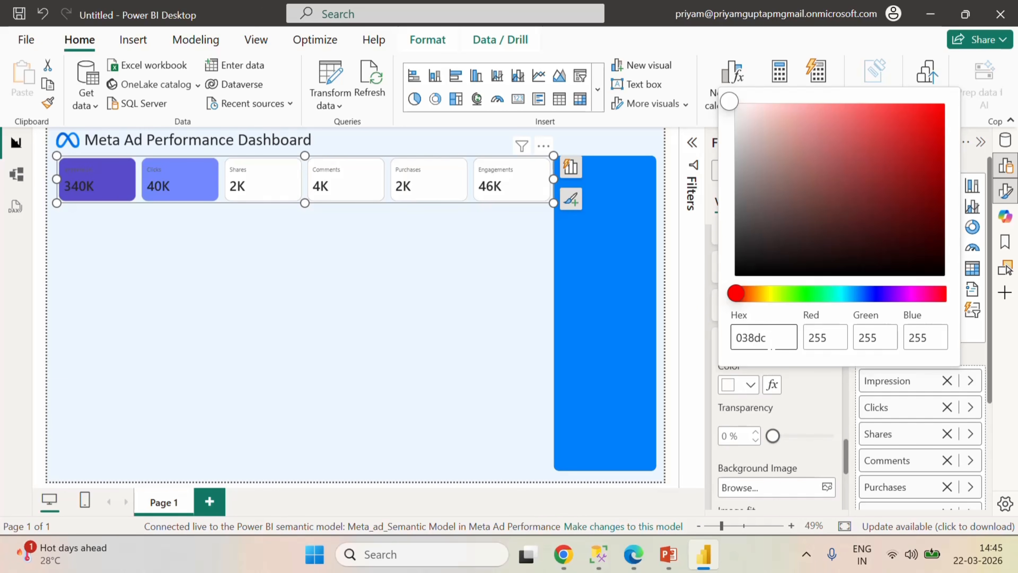
{"action": "type", "text": "8"}
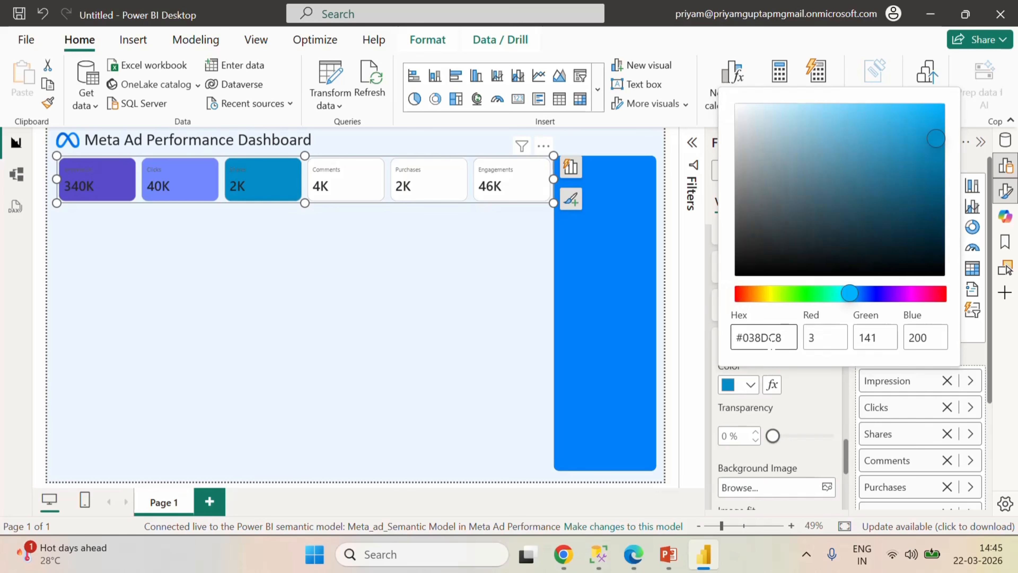
{"action": "scroll", "coordinate": [804, 355], "scroll_direction": "up", "scroll_amount": 5}
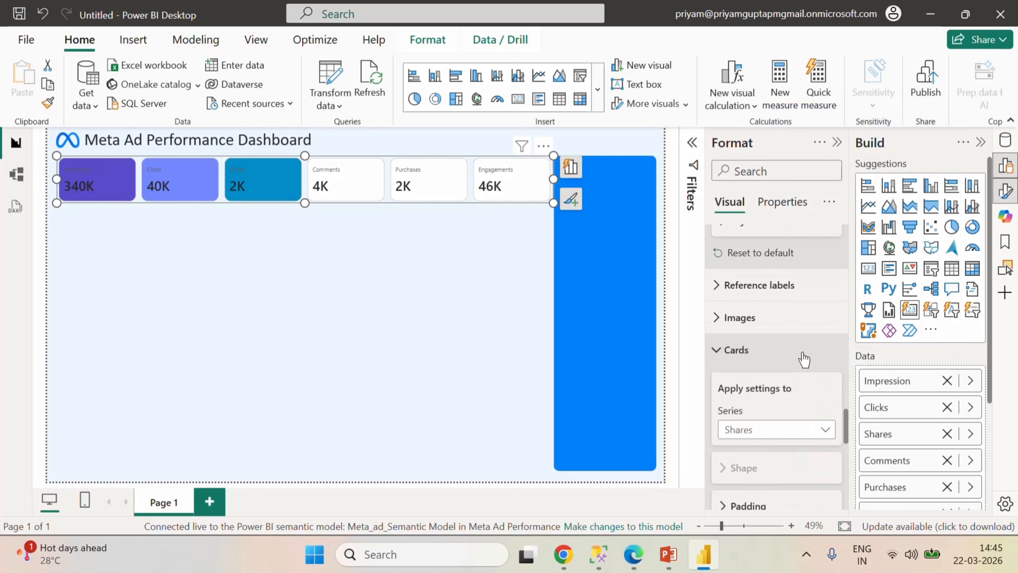
- Give the Comments card a teal #14B19D background
{"action": "scroll", "coordinate": [806, 345], "scroll_direction": "down", "scroll_amount": 3}
{"action": "left_click", "coordinate": [806, 277]}
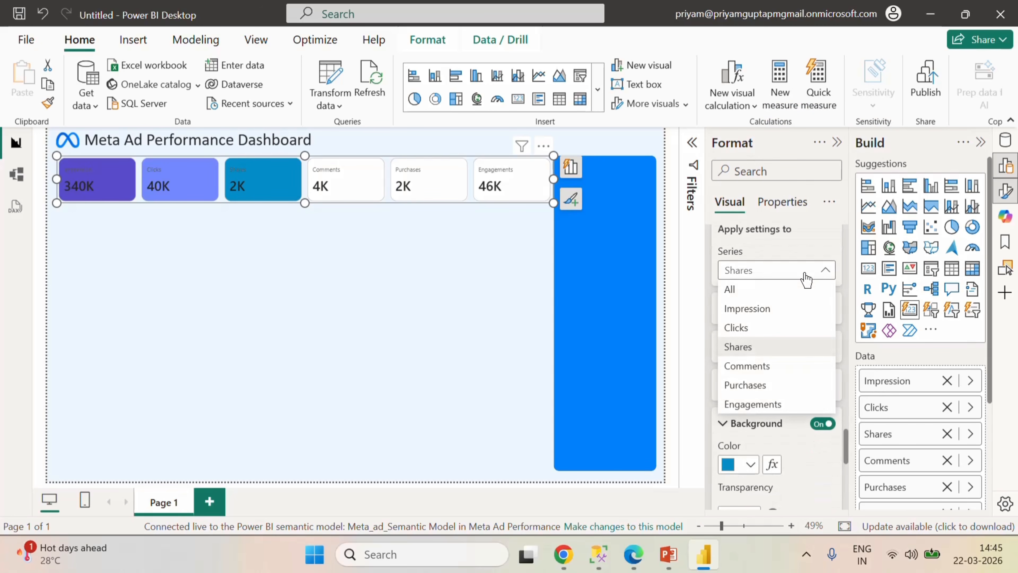
{"action": "left_click", "coordinate": [761, 365]}
{"action": "scroll", "coordinate": [793, 356], "scroll_direction": "down", "scroll_amount": 3}
{"action": "left_click", "coordinate": [751, 305]}
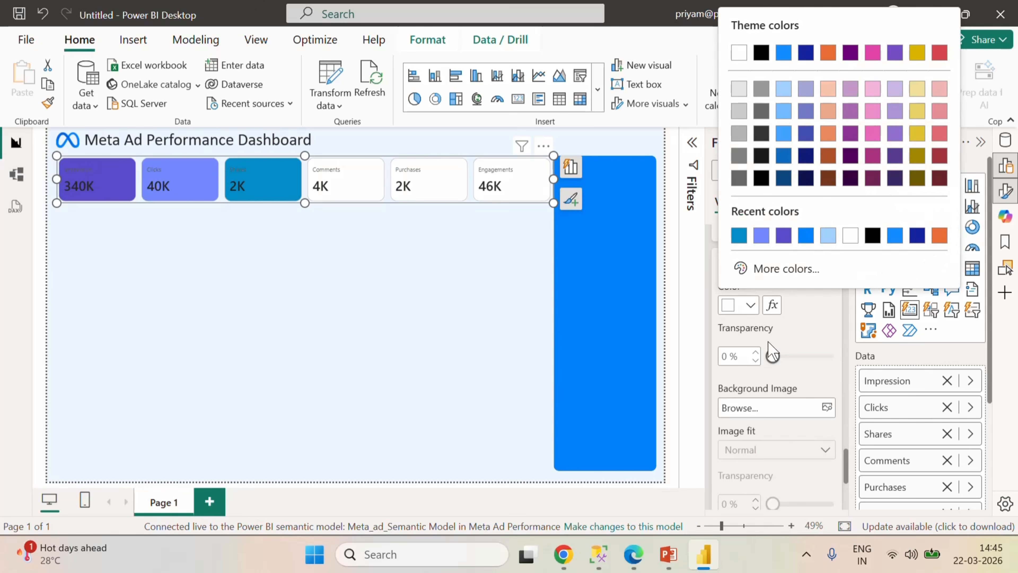
{"action": "left_click", "coordinate": [737, 268]}
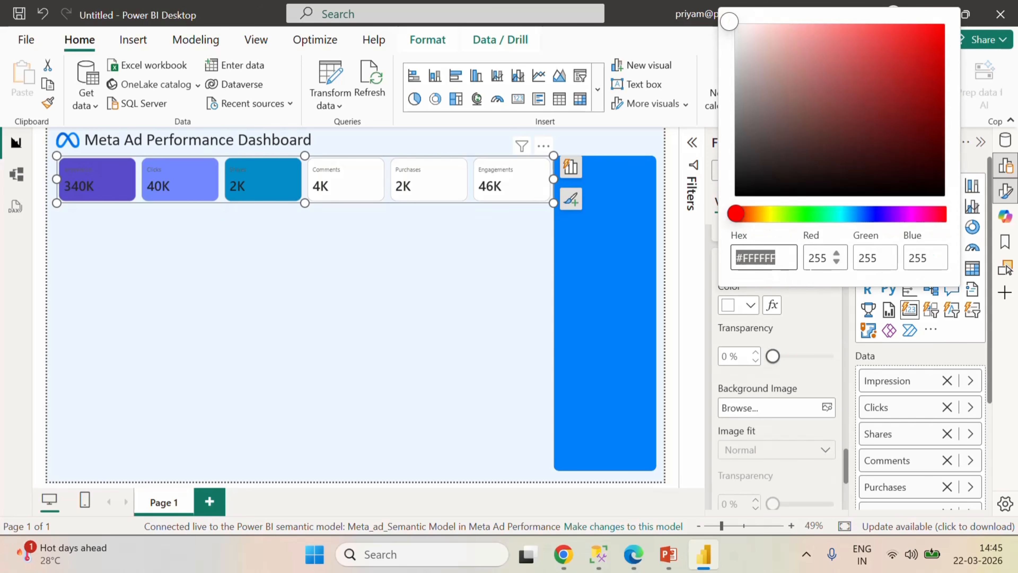
{"action": "type", "text": "14b"}
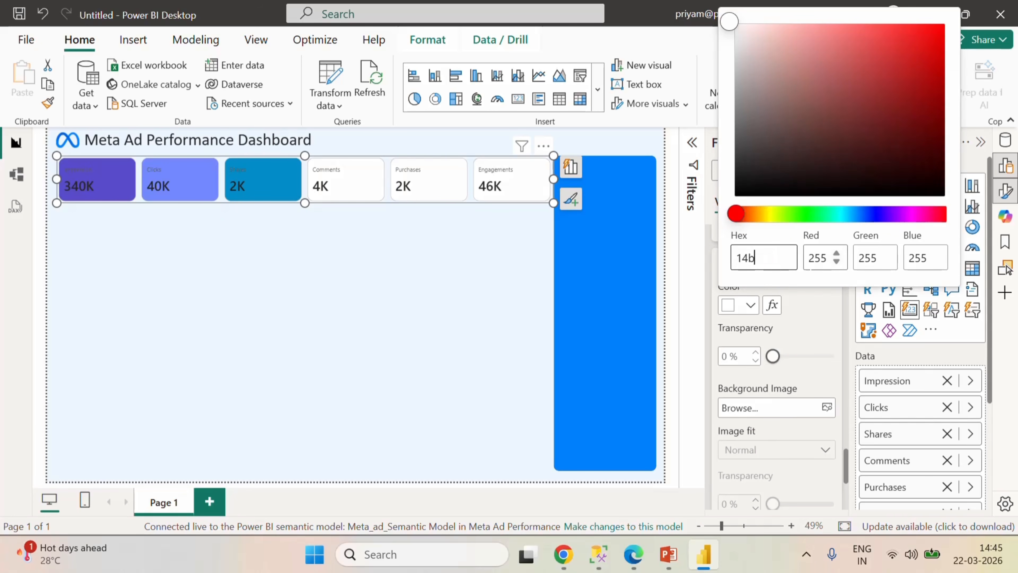
{"action": "type", "text": "19d"}
{"action": "left_click", "coordinate": [814, 365]}
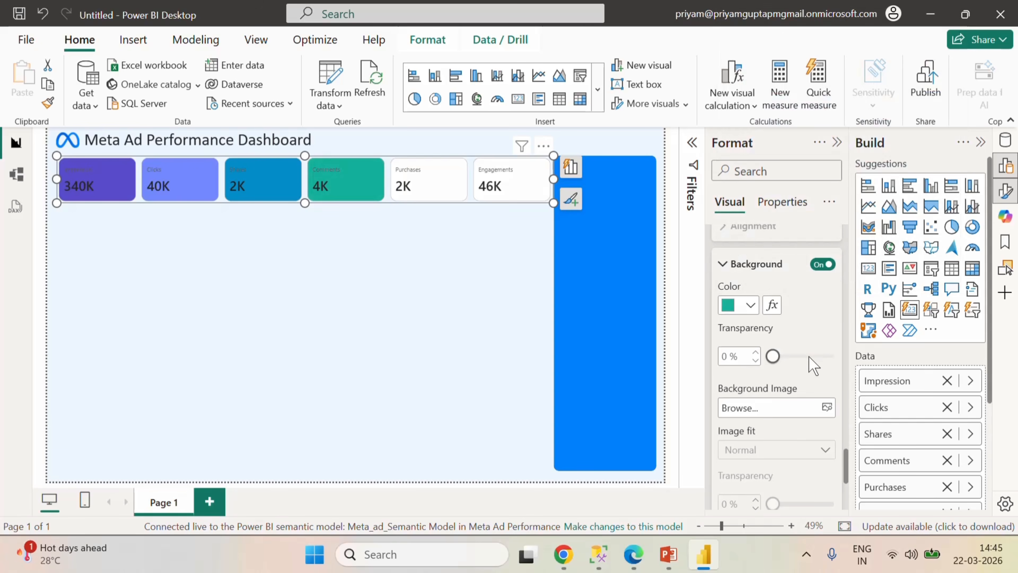
{"action": "scroll", "coordinate": [814, 364], "scroll_direction": "up", "scroll_amount": 4}
- Give the Purchases card a pink #CD5395 background
{"action": "left_click", "coordinate": [783, 269]}
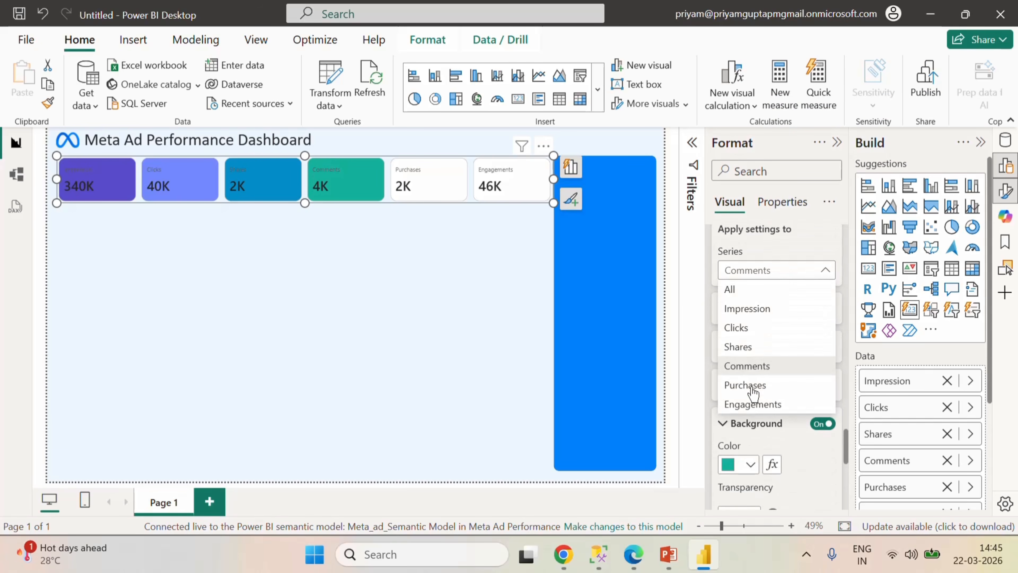
{"action": "left_click", "coordinate": [749, 385]}
{"action": "scroll", "coordinate": [757, 345], "scroll_direction": "down", "scroll_amount": 4}
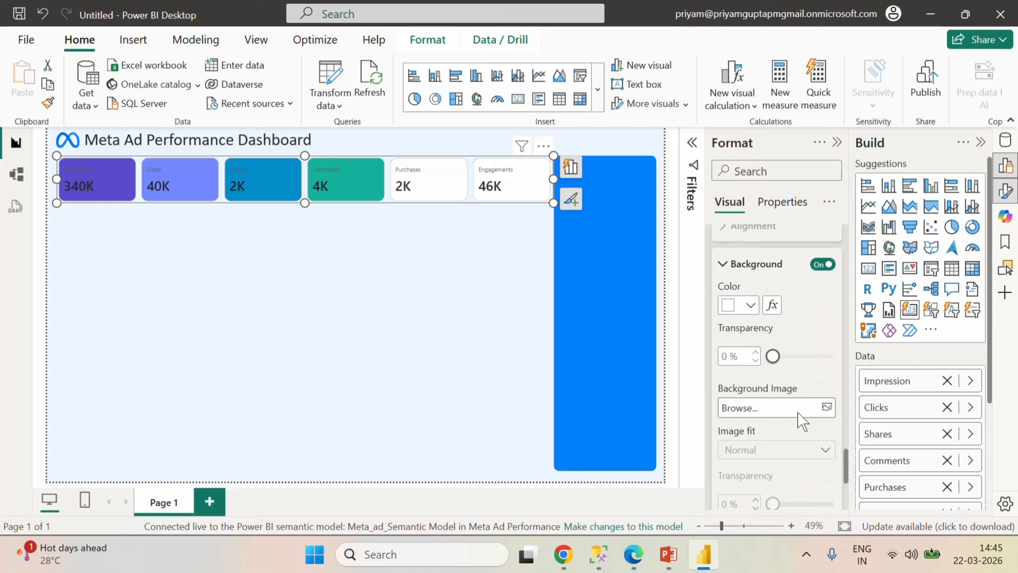
{"action": "left_click", "coordinate": [751, 308]}
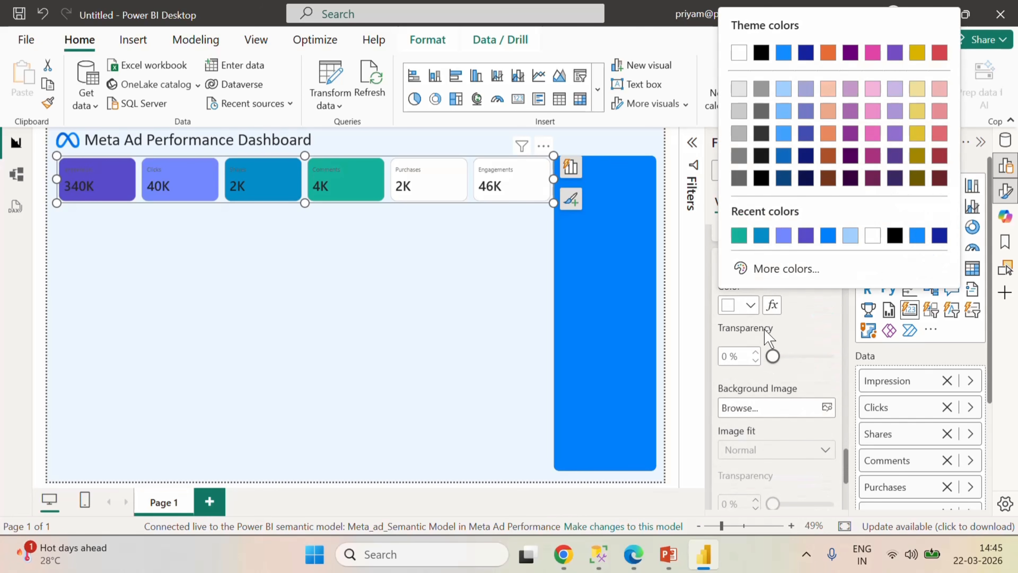
{"action": "left_click", "coordinate": [776, 268]}
{"action": "type", "text": "cd53"}
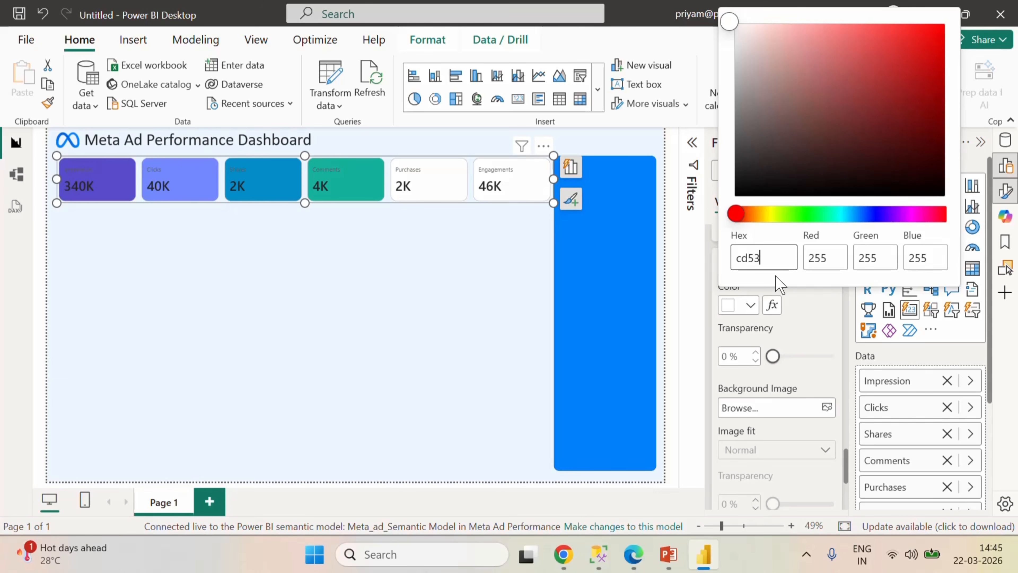
{"action": "type", "text": "95"}
{"action": "left_click", "coordinate": [803, 343]}
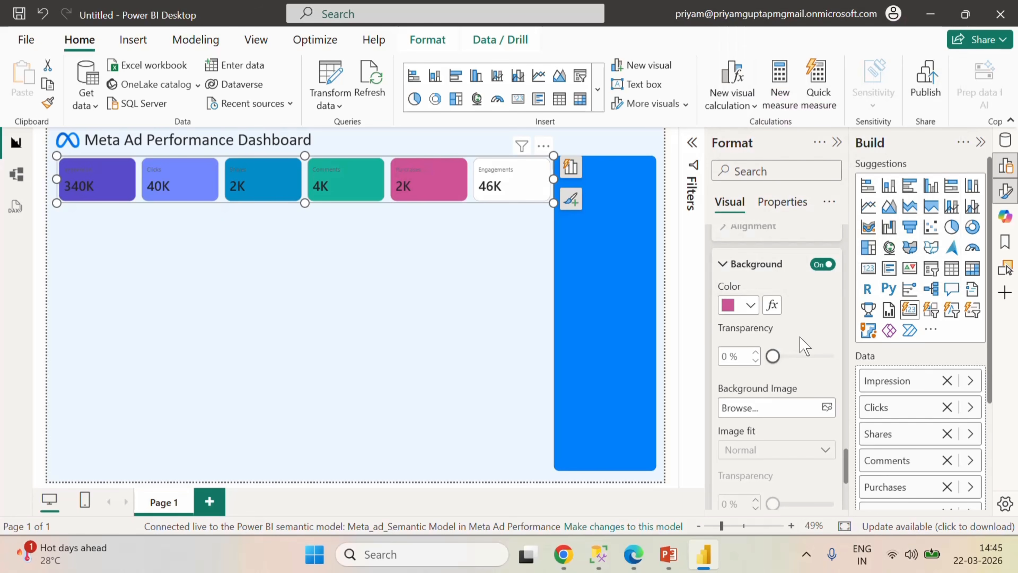
{"action": "scroll", "coordinate": [803, 343], "scroll_direction": "up", "scroll_amount": 5}
- Give the Engagements card a purple #7449AD background
{"action": "left_click", "coordinate": [784, 277]}
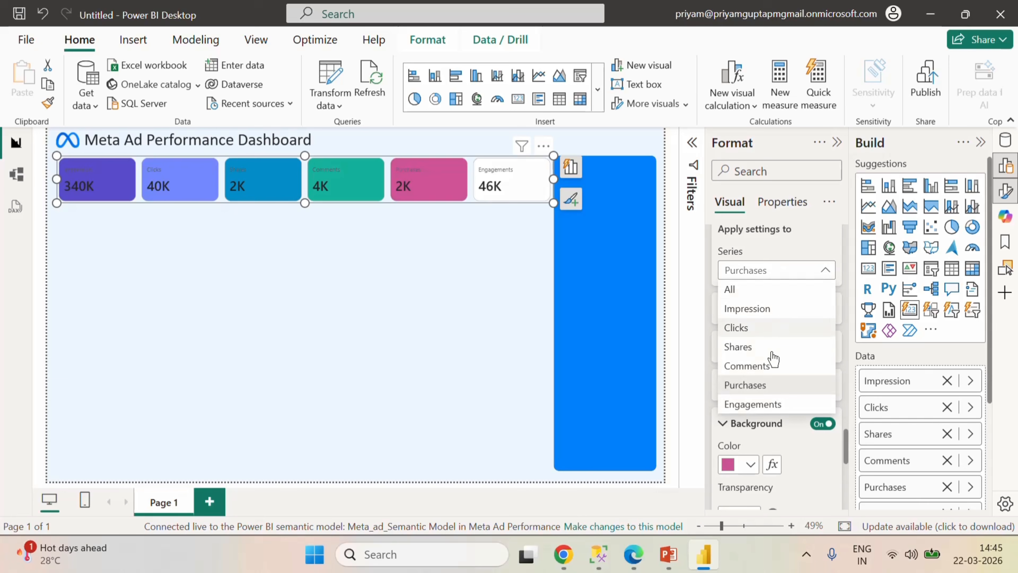
{"action": "left_click", "coordinate": [768, 405]}
{"action": "scroll", "coordinate": [787, 396], "scroll_direction": "down", "scroll_amount": 3}
{"action": "left_click", "coordinate": [755, 309]}
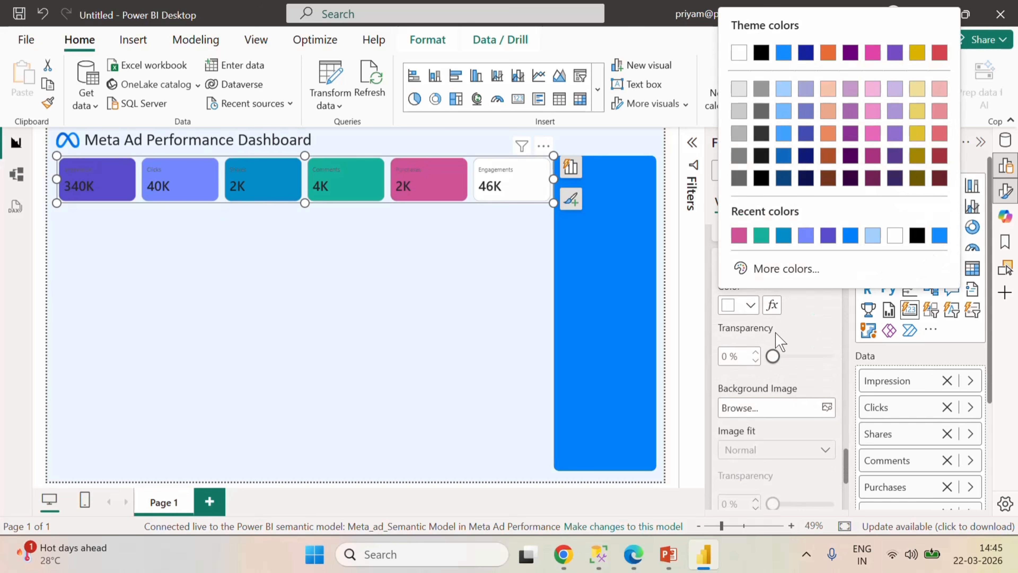
{"action": "left_click", "coordinate": [775, 266]}
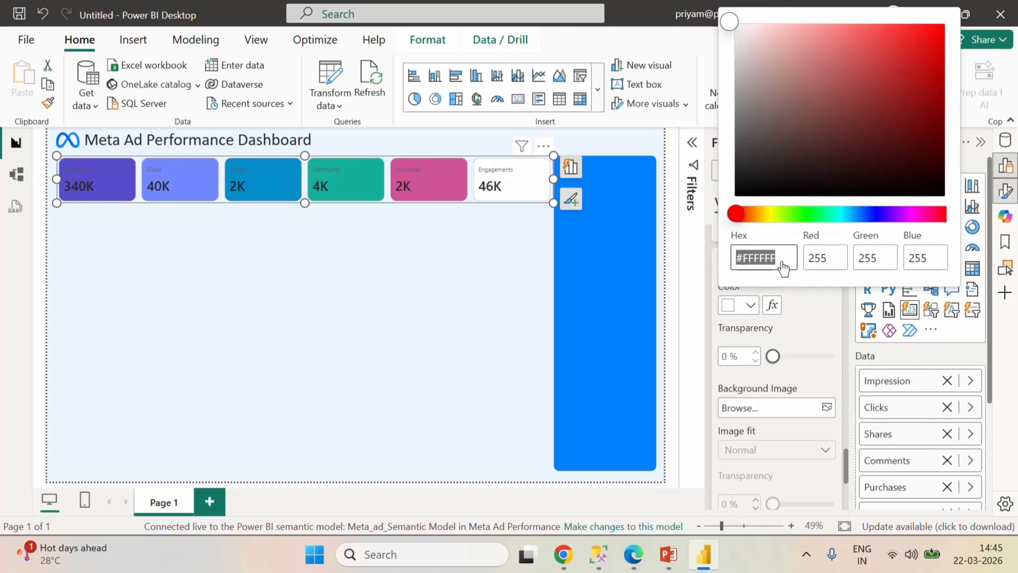
{"action": "type", "text": "7449a"}
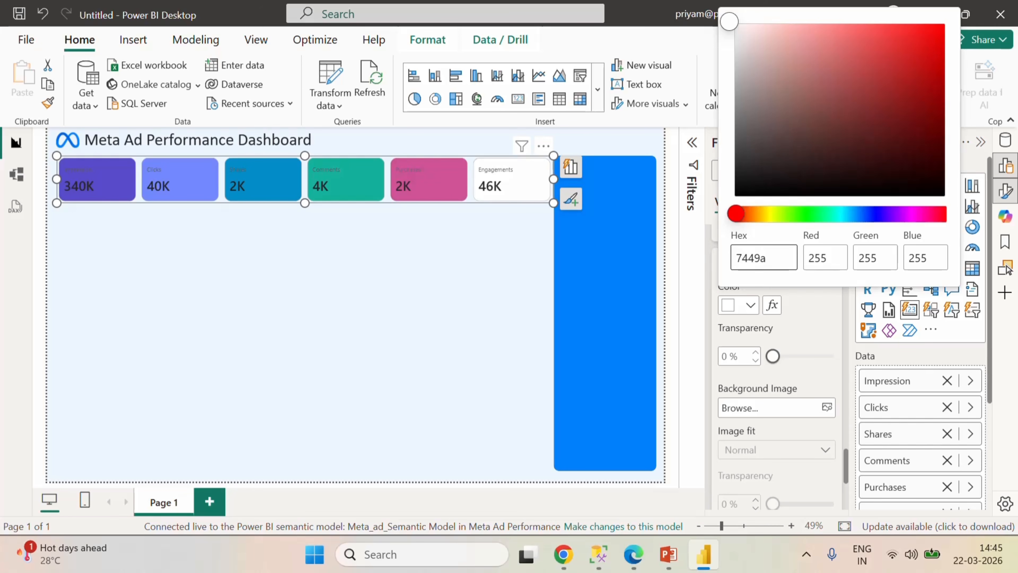
{"action": "type", "text": "d"}
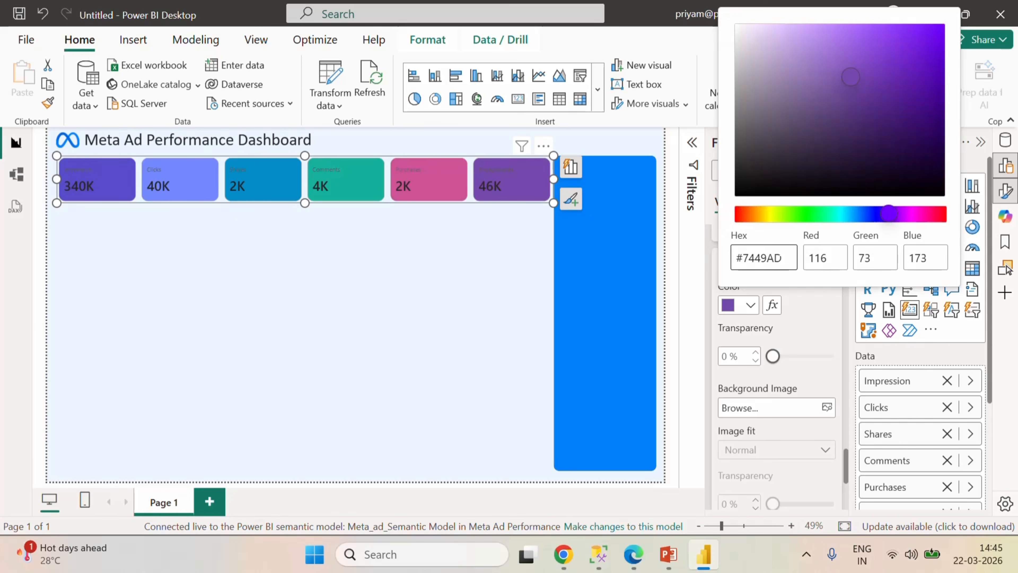
{"action": "left_click", "coordinate": [798, 329]}
{"action": "scroll", "coordinate": [799, 331], "scroll_direction": "up", "scroll_amount": 10}
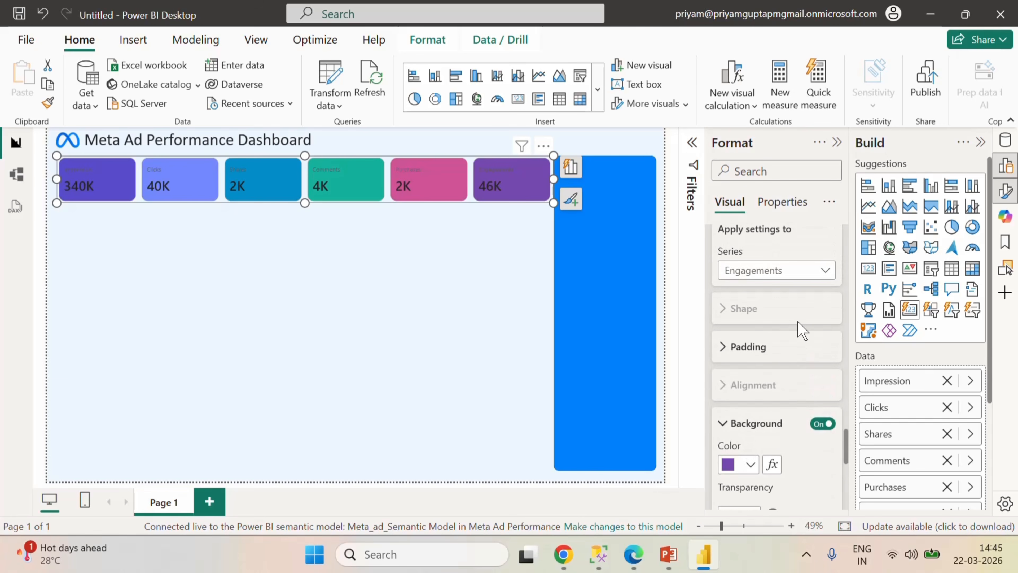
- Set the card label color and value color to White
{"action": "scroll", "coordinate": [800, 328], "scroll_direction": "up", "scroll_amount": 5}
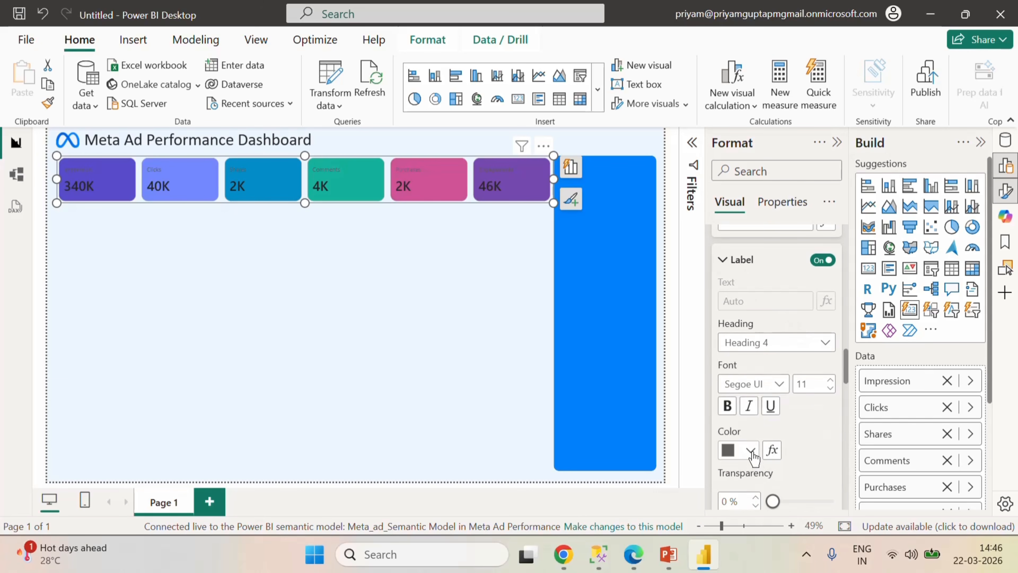
{"action": "left_click", "coordinate": [752, 450]}
{"action": "left_click", "coordinate": [739, 197]}
{"action": "scroll", "coordinate": [781, 360], "scroll_direction": "up", "scroll_amount": 3}
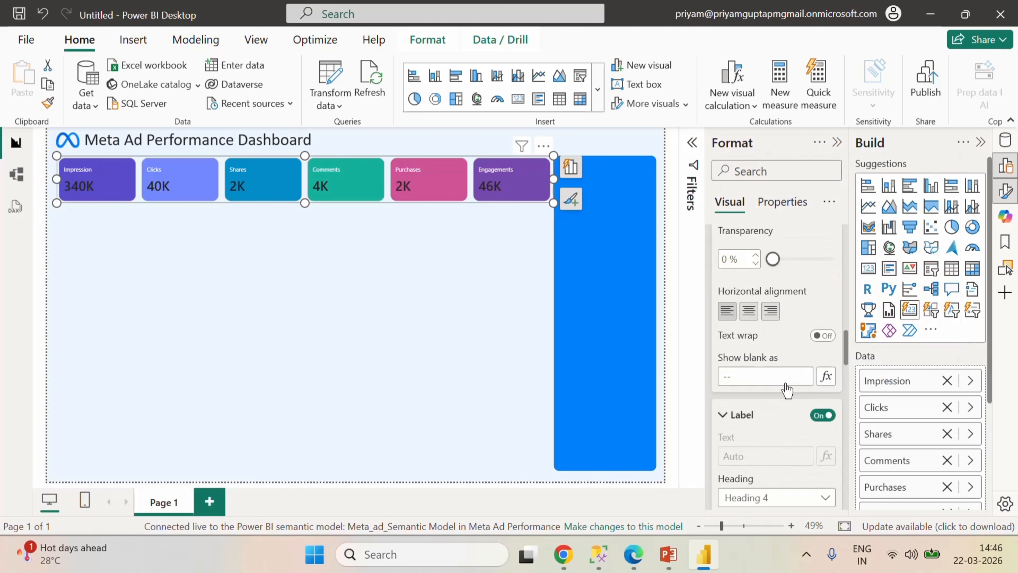
{"action": "scroll", "coordinate": [787, 389], "scroll_direction": "up", "scroll_amount": 5}
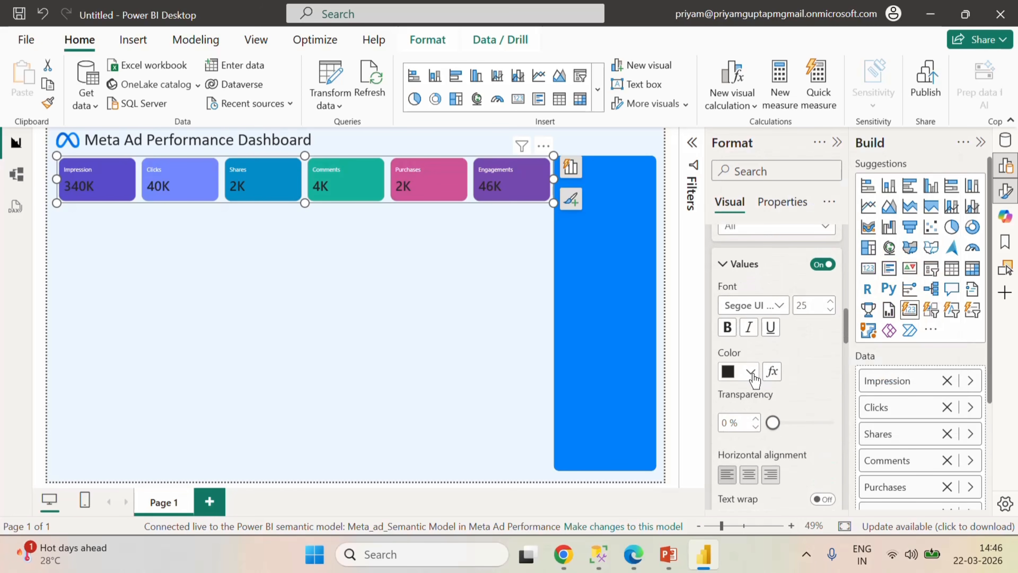
{"action": "left_click", "coordinate": [751, 373]}
{"action": "left_click", "coordinate": [739, 305]}
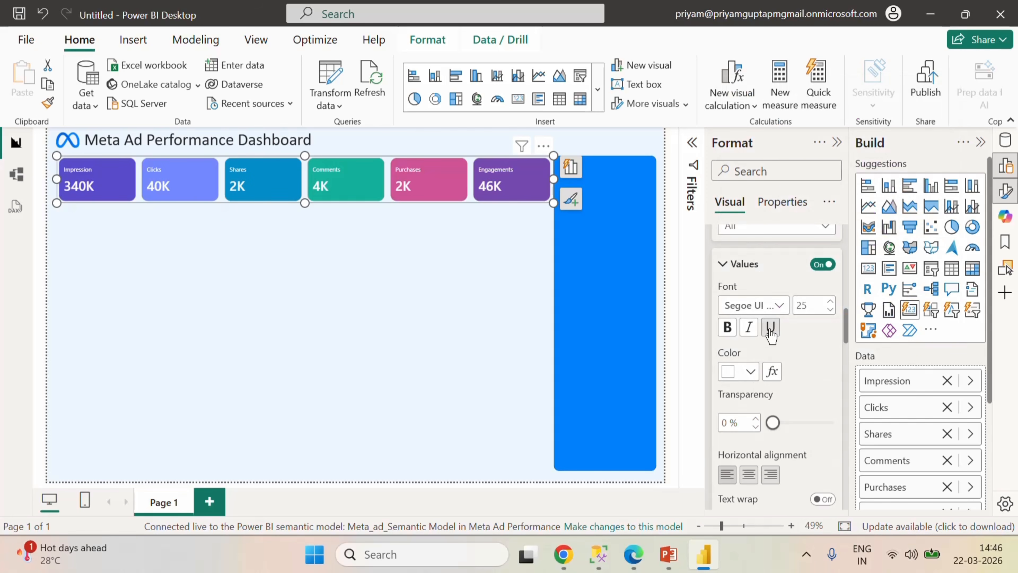
{"action": "left_click", "coordinate": [457, 277]}
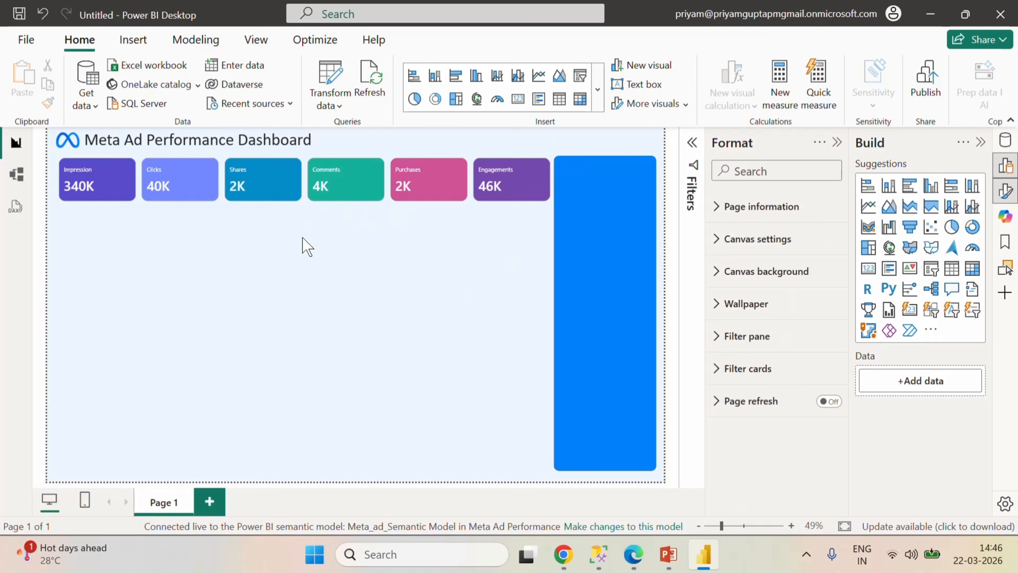
{"action": "left_click", "coordinate": [303, 200]}
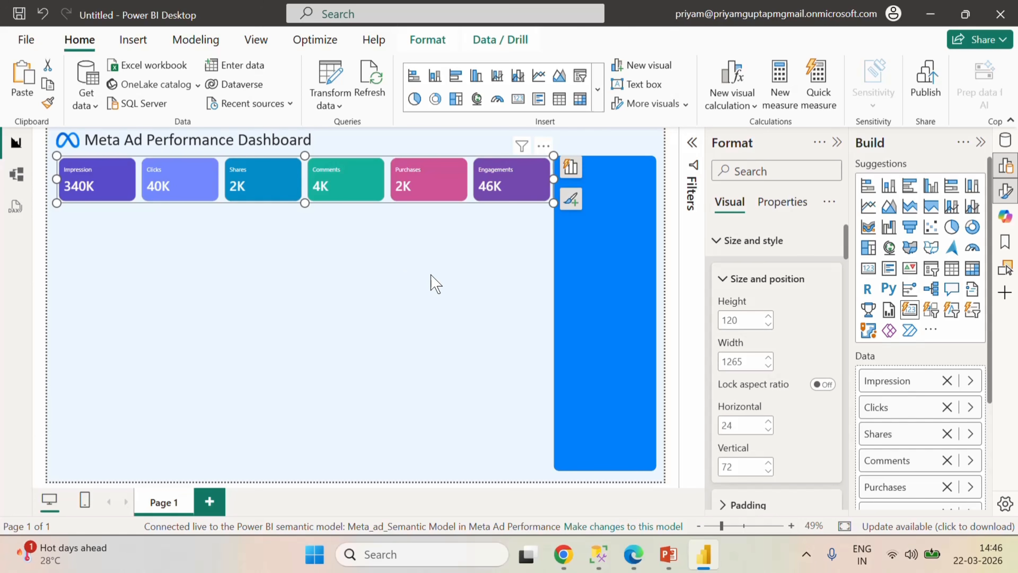
- Paste a duplicate of the KPI card and place it directly below the original row
{"action": "left_click", "coordinate": [411, 244]}
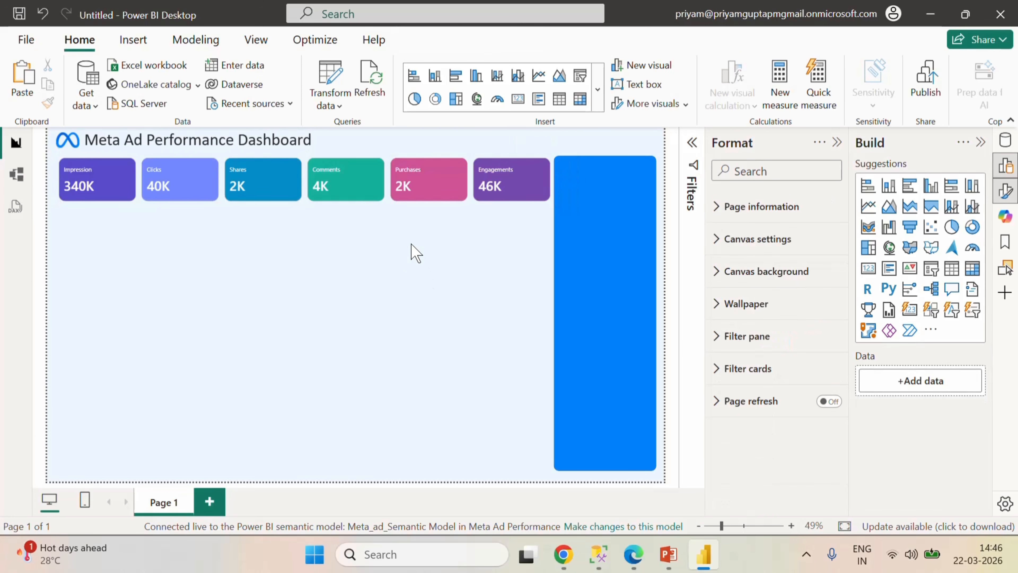
{"action": "key", "text": "ctrl+v"}
{"action": "left_click_drag", "start_coordinate": [344, 178], "coordinate": [335, 216]}
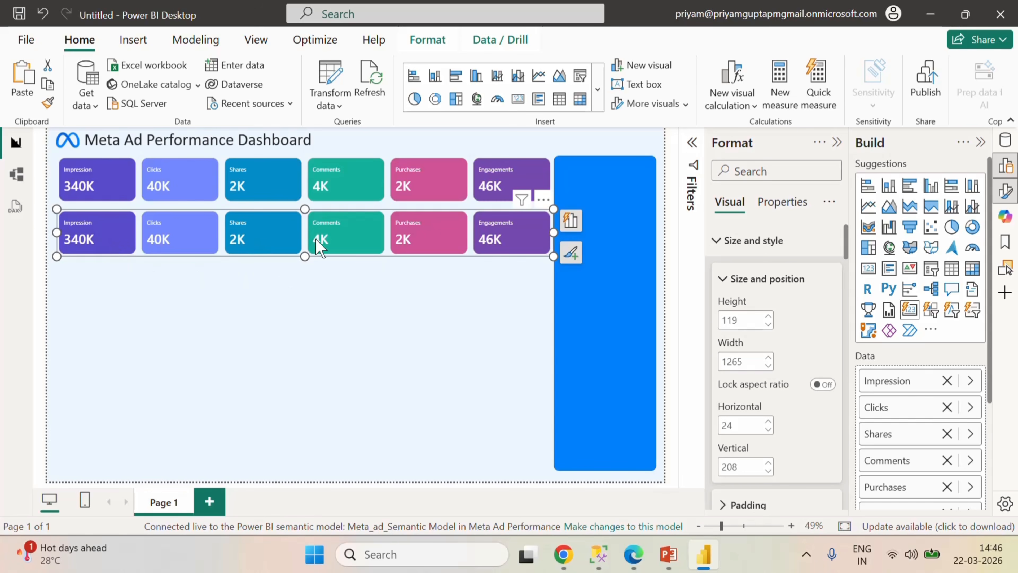
{"action": "left_click", "coordinate": [837, 142]}
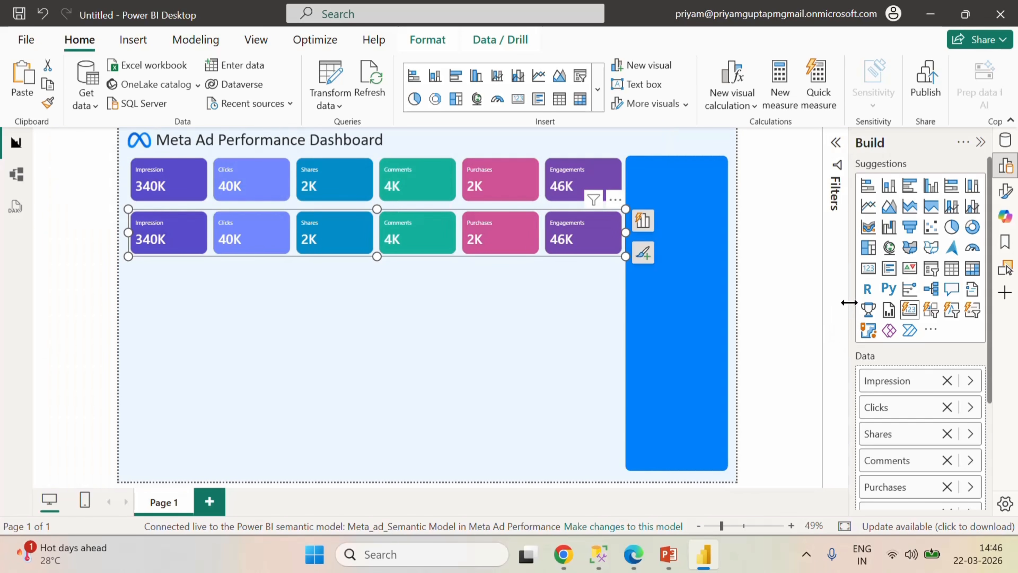
{"action": "left_click_drag", "start_coordinate": [850, 292], "coordinate": [759, 292]}
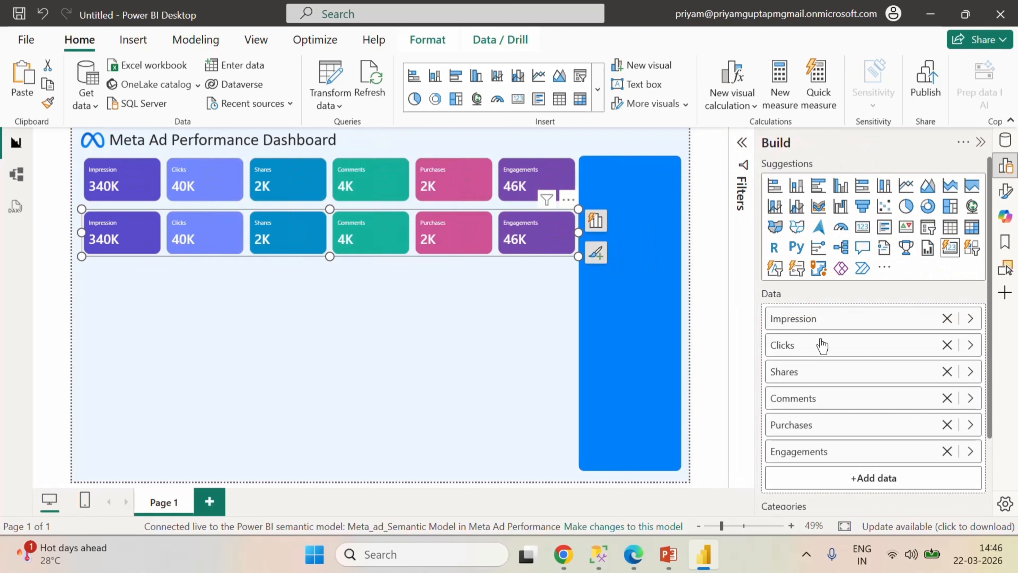
- In the copy, replace Impression, Clicks and Shares with CTR, Engagement rate and Conversion rate
{"action": "left_click", "coordinate": [971, 320]}
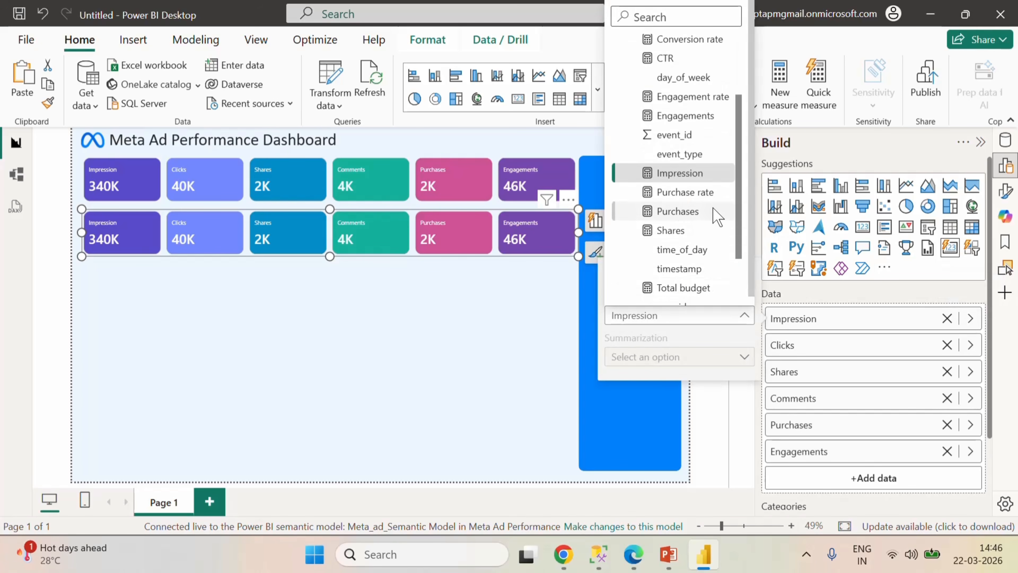
{"action": "left_click", "coordinate": [665, 60]}
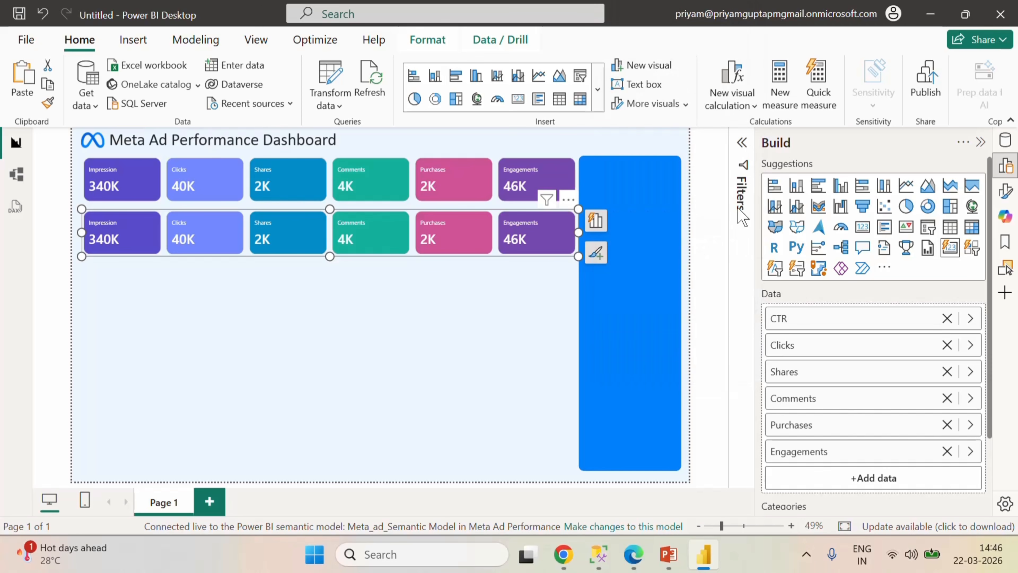
{"action": "left_click", "coordinate": [971, 345]}
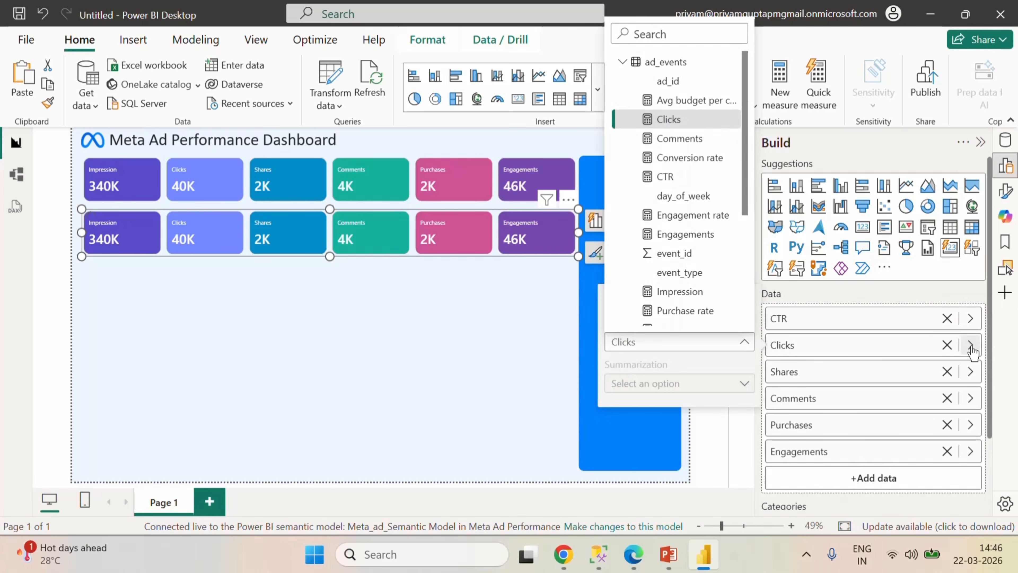
{"action": "left_click", "coordinate": [692, 217]}
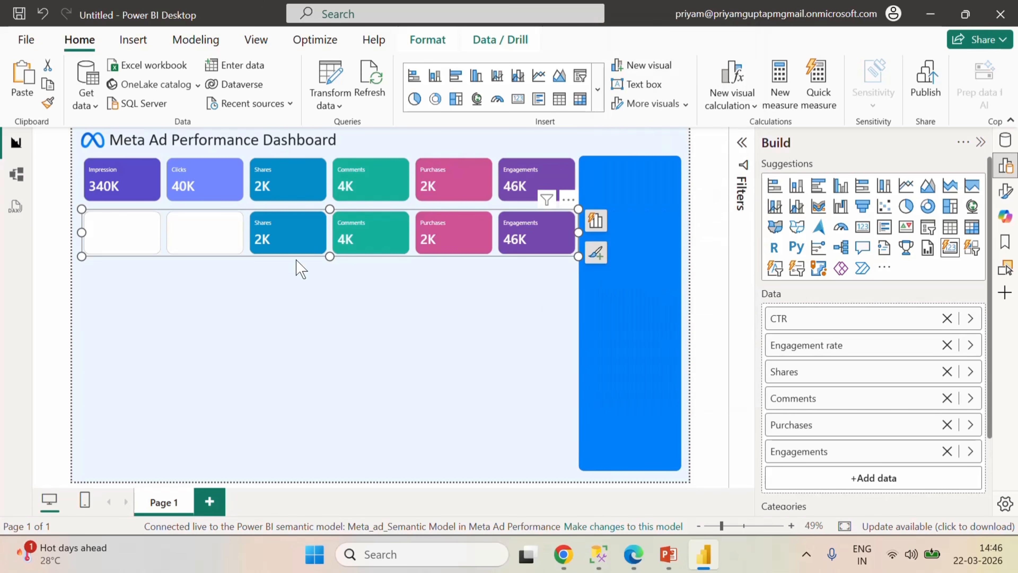
{"action": "left_click", "coordinate": [970, 372]}
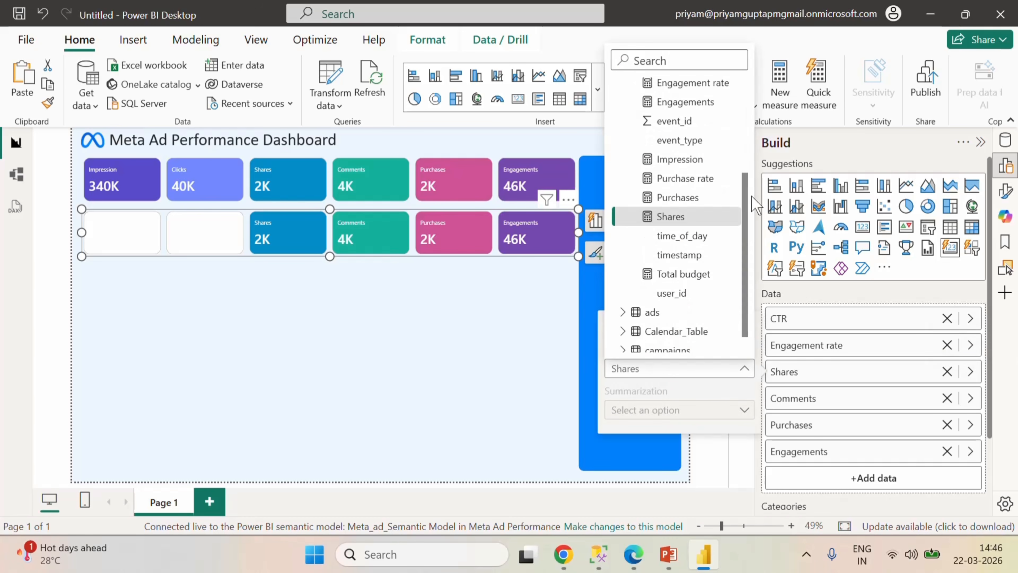
{"action": "scroll", "coordinate": [701, 285], "scroll_direction": "up", "scroll_amount": 5}
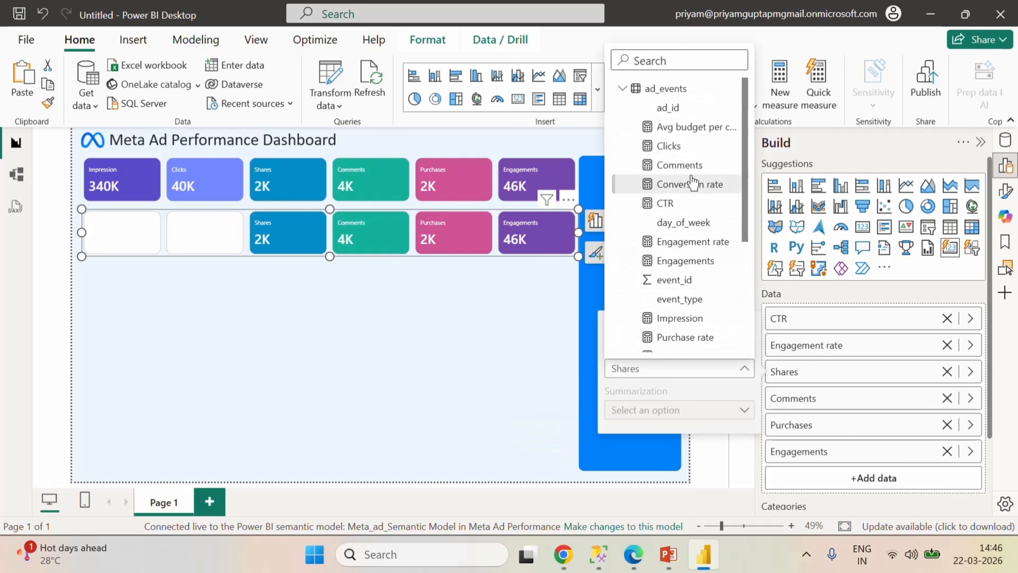
{"action": "left_click", "coordinate": [681, 184]}
- Replace Comments, Purchases and Engagements with Purchase rate, Total budget and Avg budget per campaign
{"action": "left_click", "coordinate": [970, 398]}
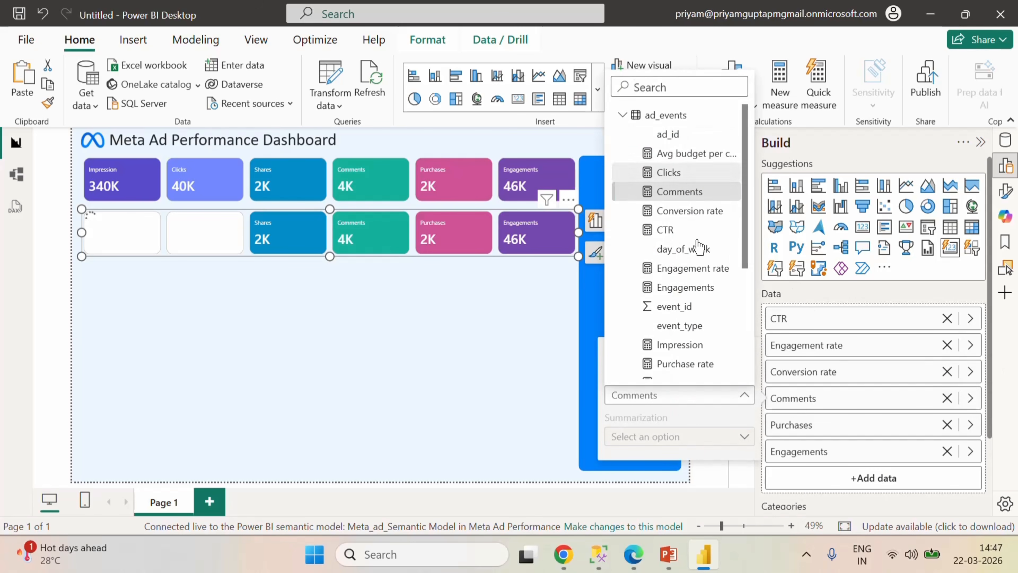
{"action": "left_click", "coordinate": [696, 366]}
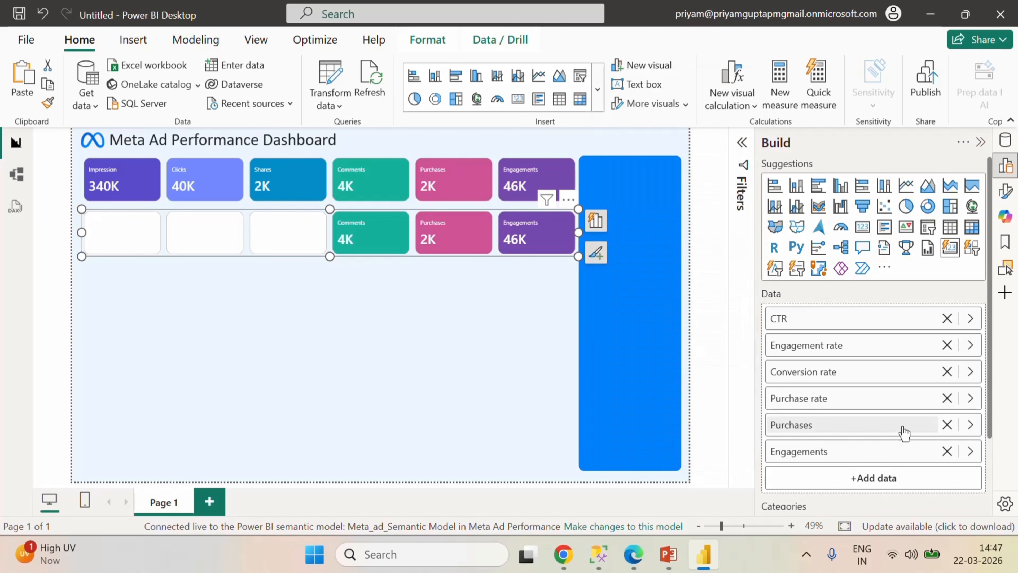
{"action": "left_click", "coordinate": [970, 425]}
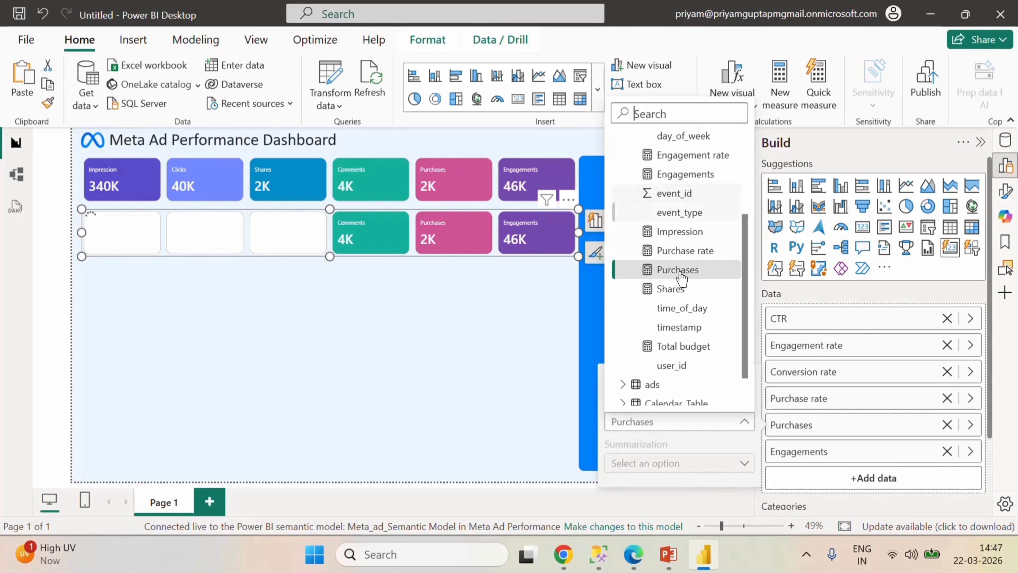
{"action": "left_click", "coordinate": [685, 346]}
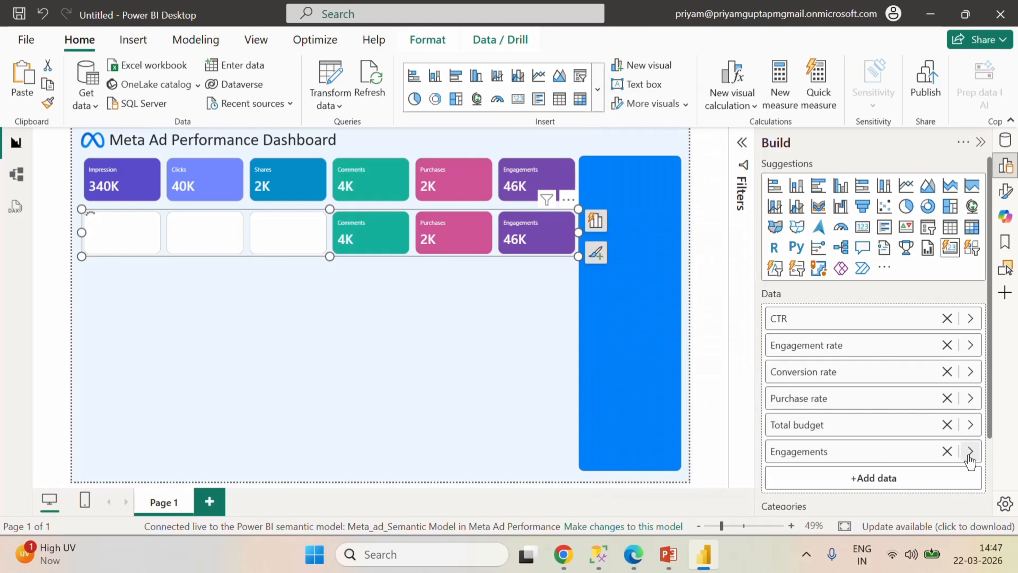
{"action": "left_click", "coordinate": [970, 451]}
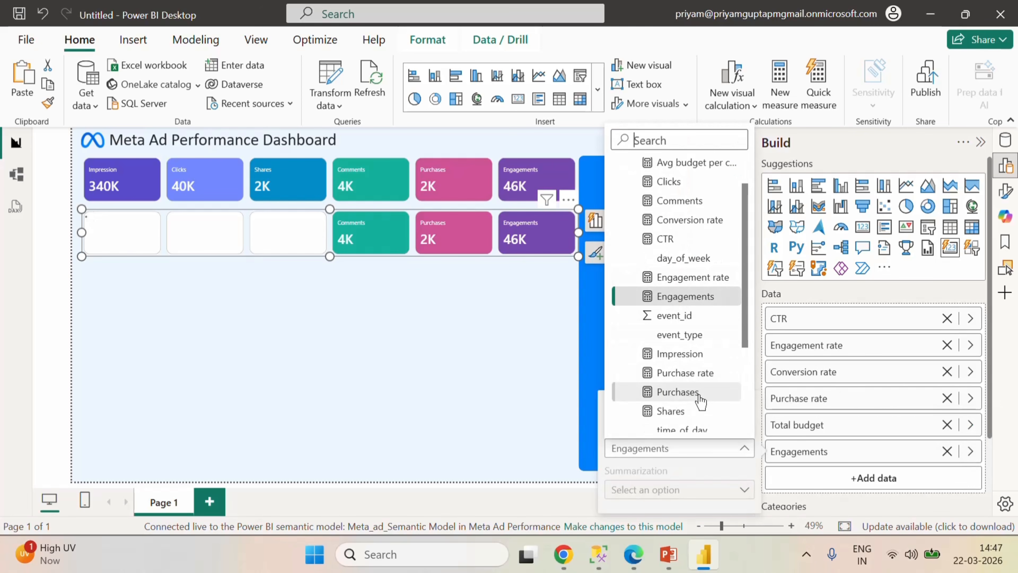
{"action": "scroll", "coordinate": [692, 320], "scroll_direction": "up", "scroll_amount": 2}
{"action": "left_click", "coordinate": [686, 208]}
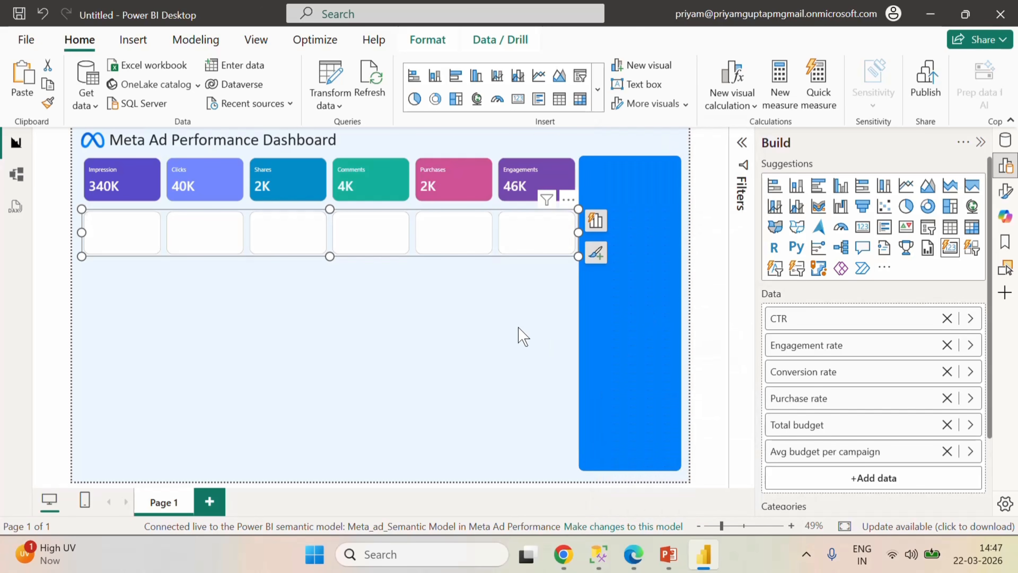
{"action": "left_click", "coordinate": [1004, 193]}
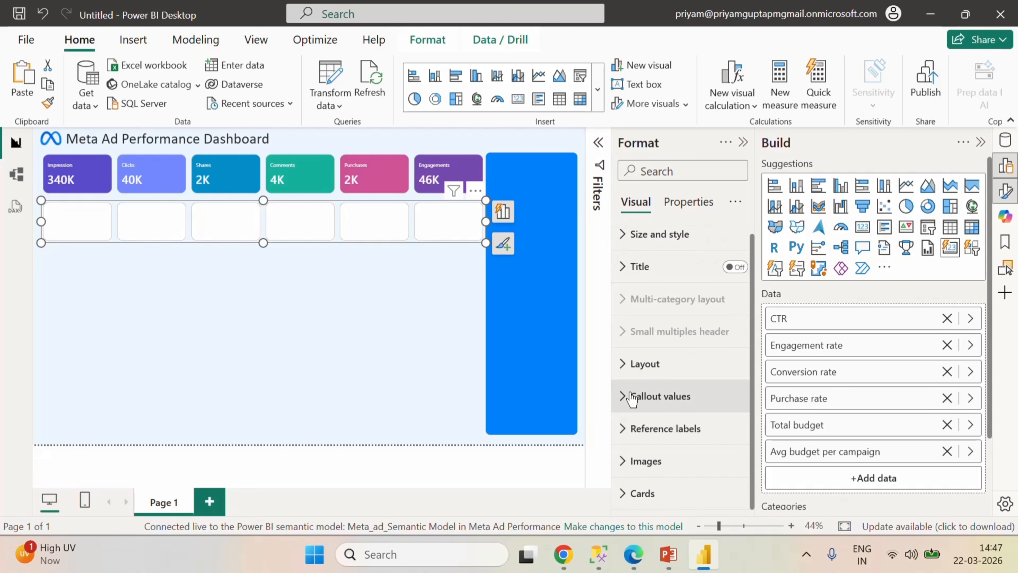
- Give the CTR card a purple (#594BC8) background
{"action": "left_click", "coordinate": [625, 496]}
{"action": "scroll", "coordinate": [699, 461], "scroll_direction": "down", "scroll_amount": 5}
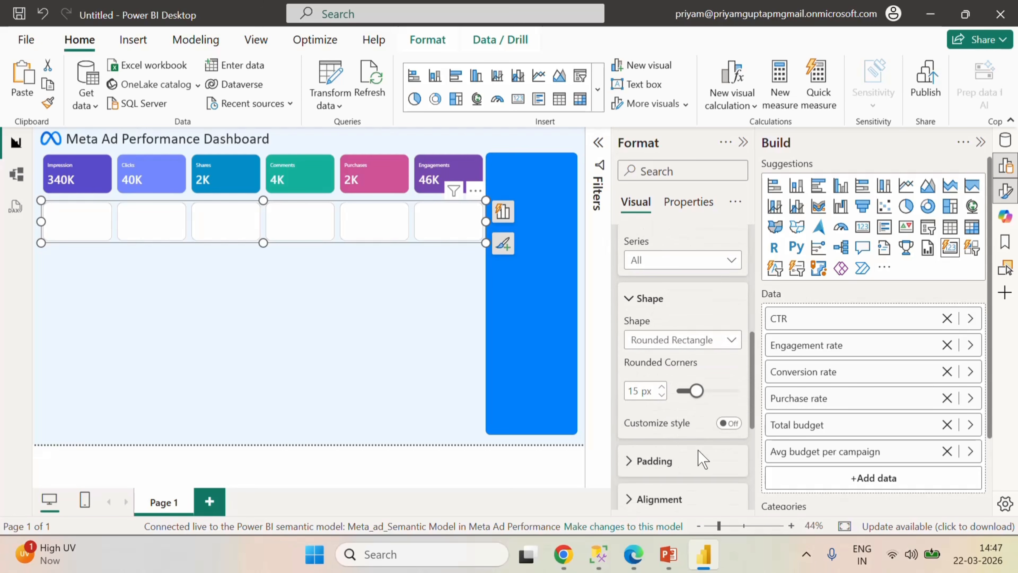
{"action": "left_click", "coordinate": [680, 259]}
{"action": "left_click", "coordinate": [671, 294]}
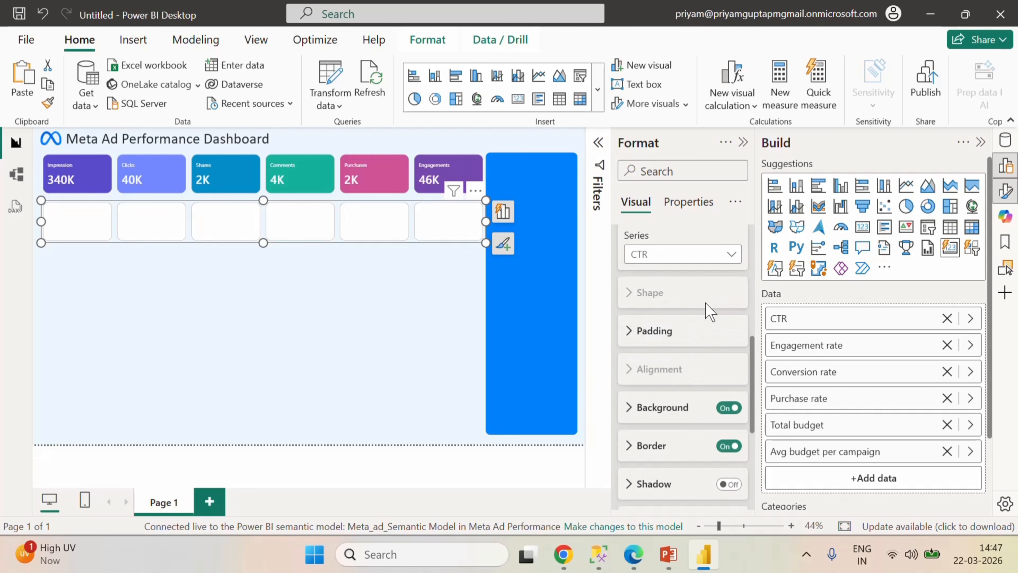
{"action": "left_click", "coordinate": [640, 413]}
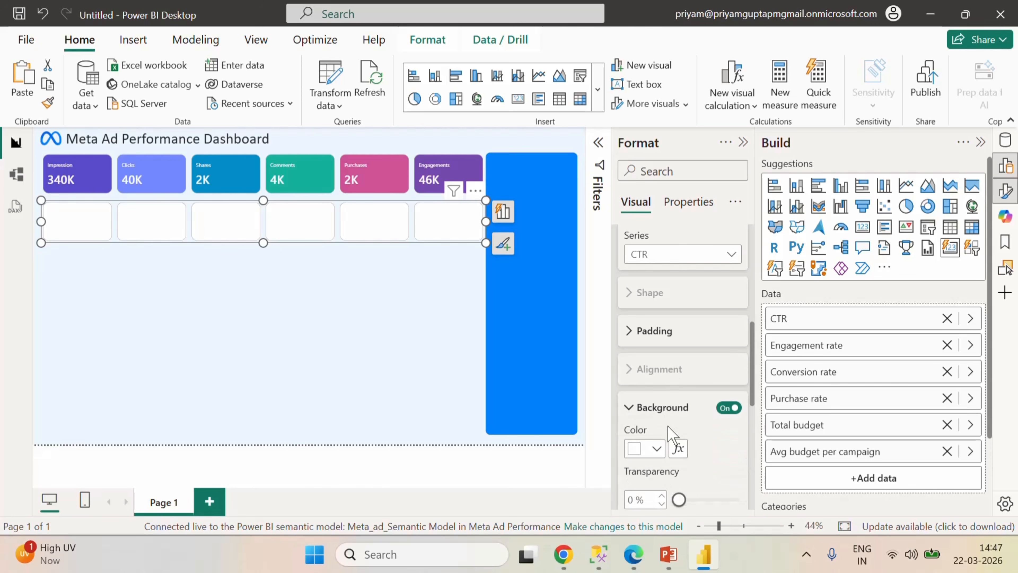
{"action": "scroll", "coordinate": [678, 433], "scroll_direction": "down", "scroll_amount": 2}
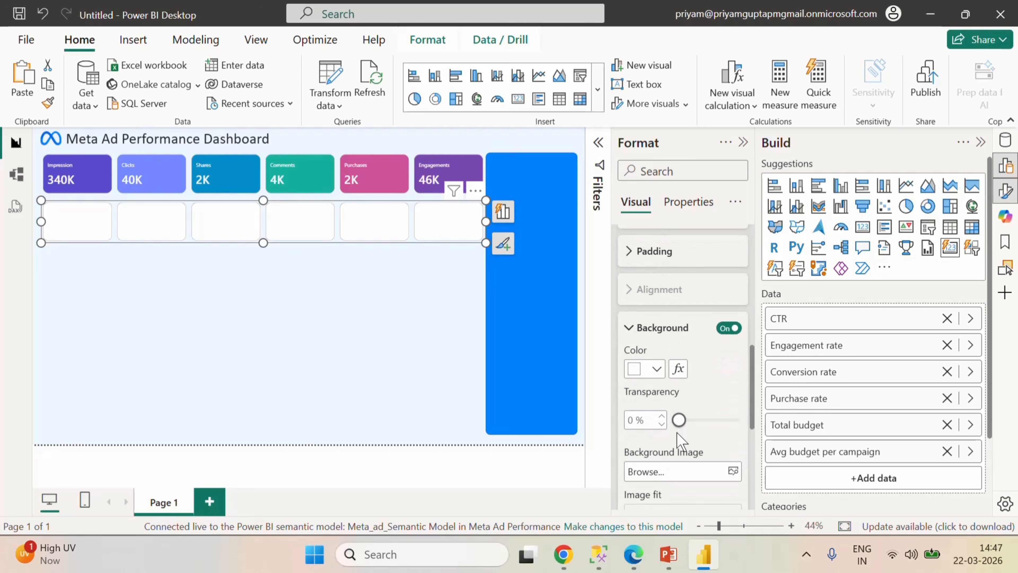
{"action": "left_click", "coordinate": [657, 369]}
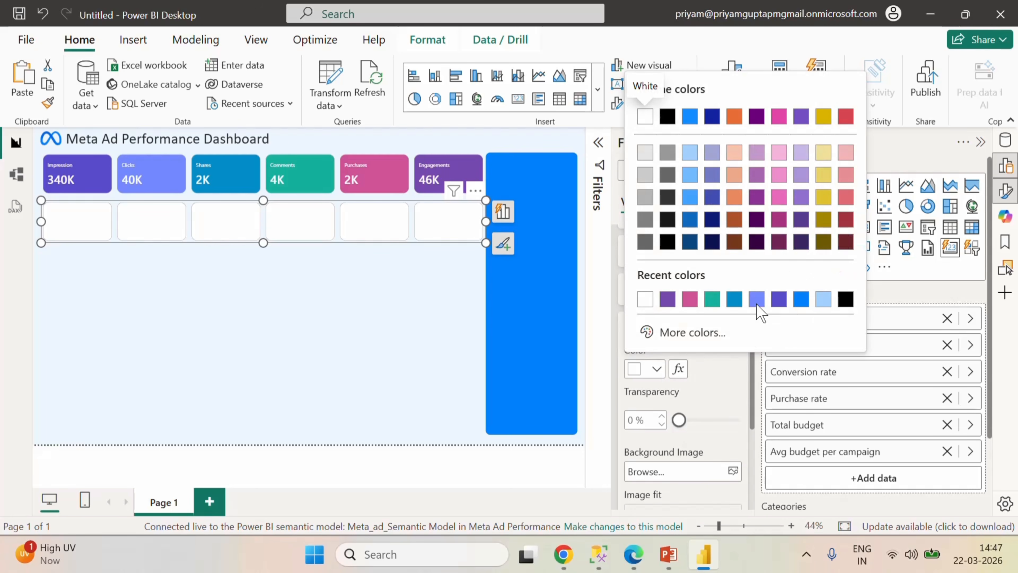
{"action": "left_click", "coordinate": [779, 300]}
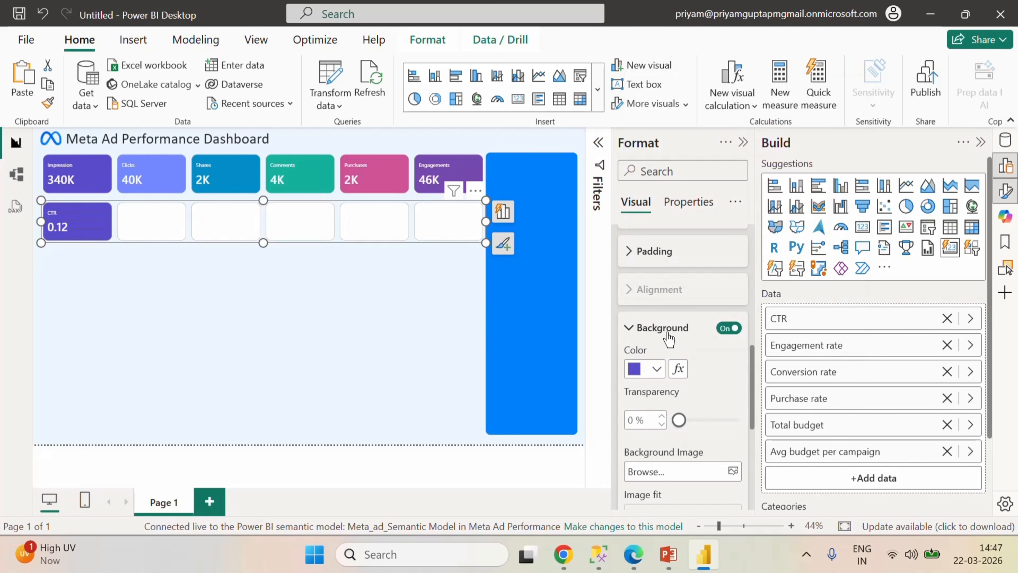
- Color the Engagement rate card periwinkle (#7189FF) and the Conversion rate card blue (#038DC8)
{"action": "scroll", "coordinate": [688, 334], "scroll_direction": "up", "scroll_amount": 2}
{"action": "left_click", "coordinate": [681, 255]}
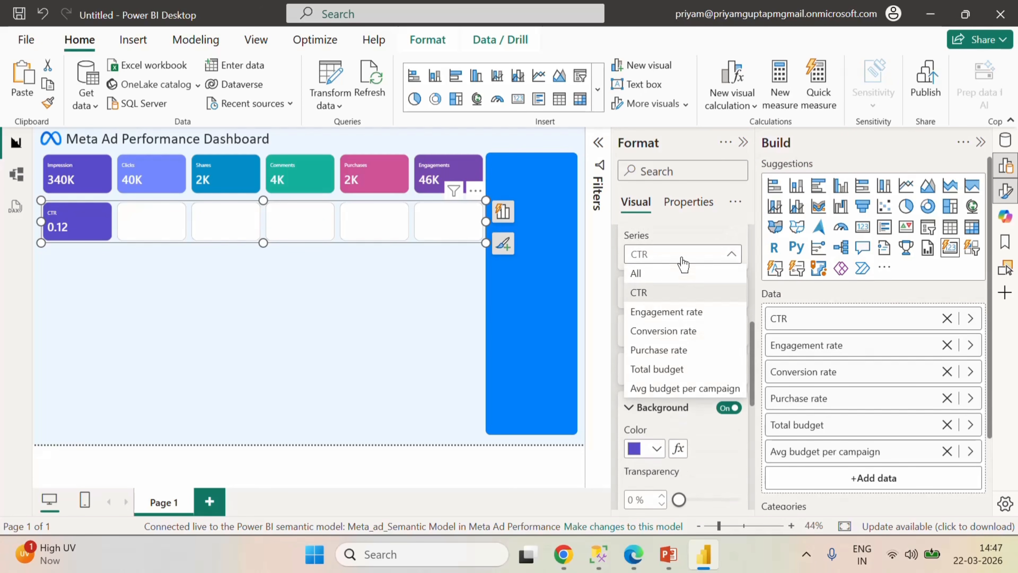
{"action": "left_click", "coordinate": [671, 315]}
{"action": "left_click", "coordinate": [657, 448]}
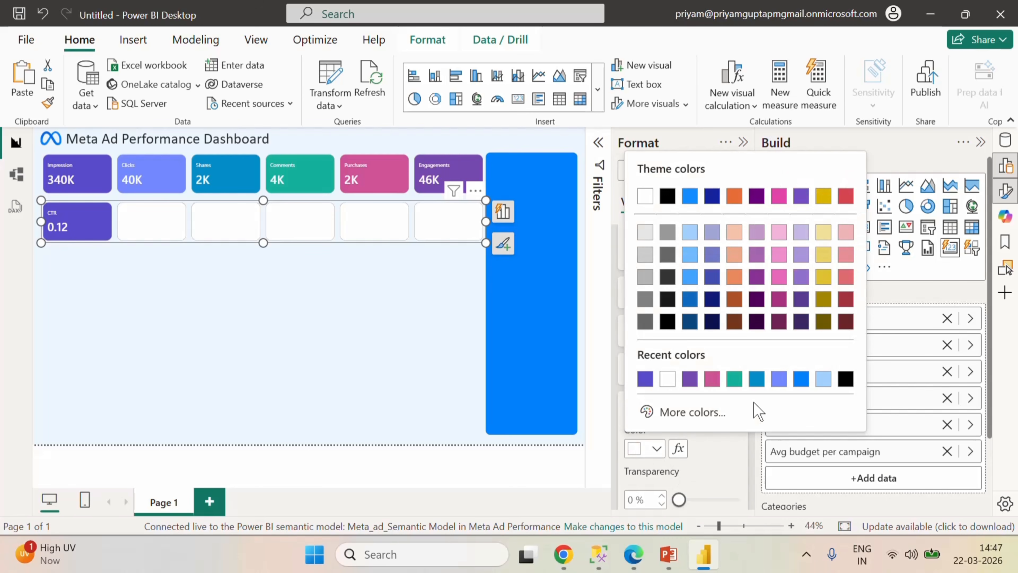
{"action": "left_click", "coordinate": [778, 379]}
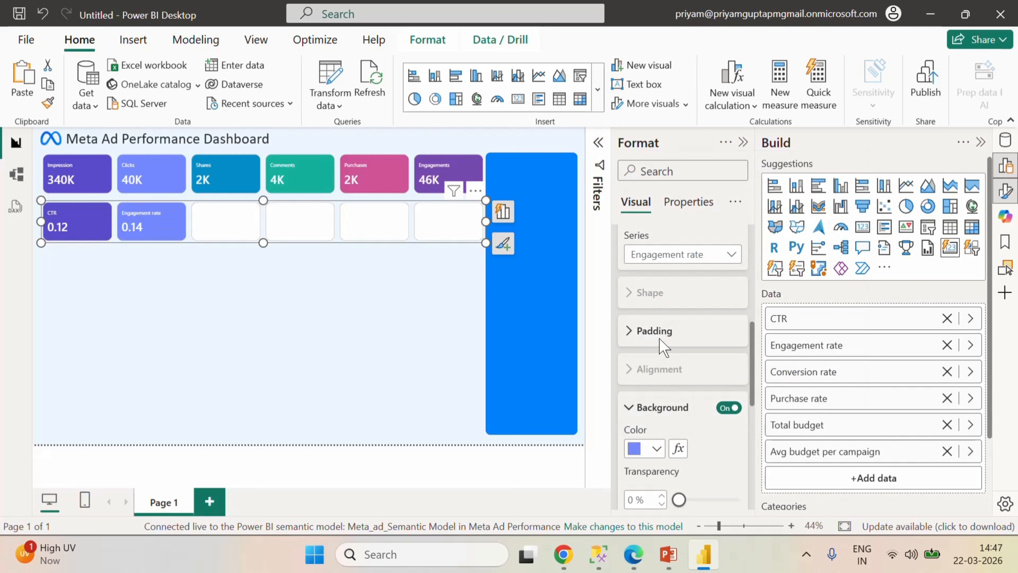
{"action": "left_click", "coordinate": [687, 256]}
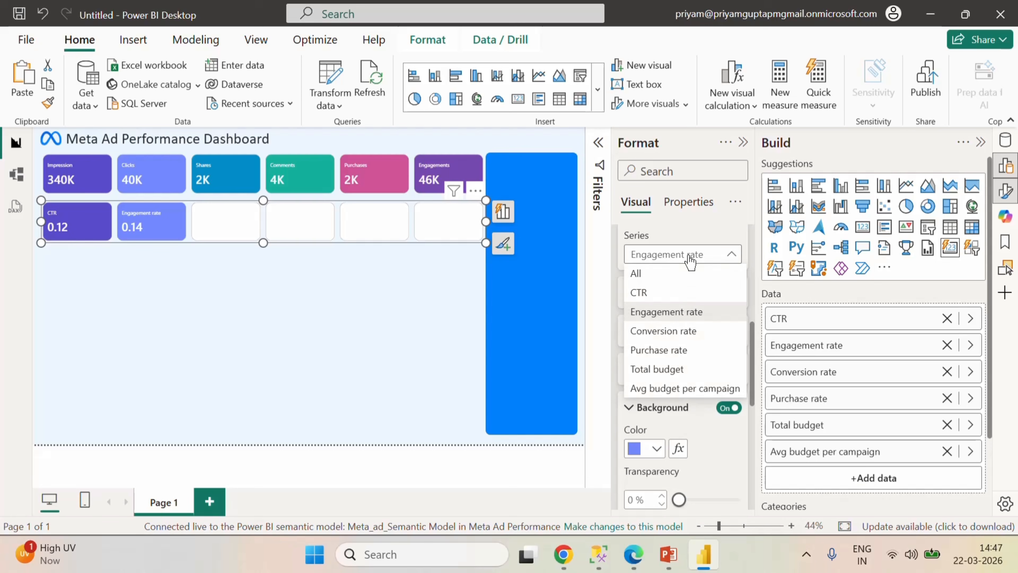
{"action": "left_click", "coordinate": [675, 331]}
{"action": "left_click", "coordinate": [656, 448]}
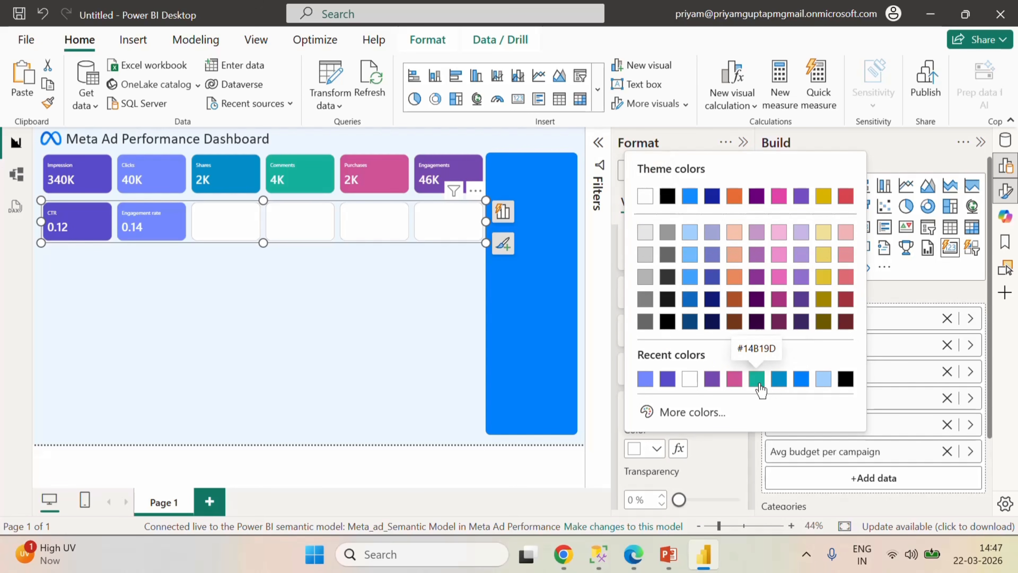
{"action": "left_click", "coordinate": [778, 380]}
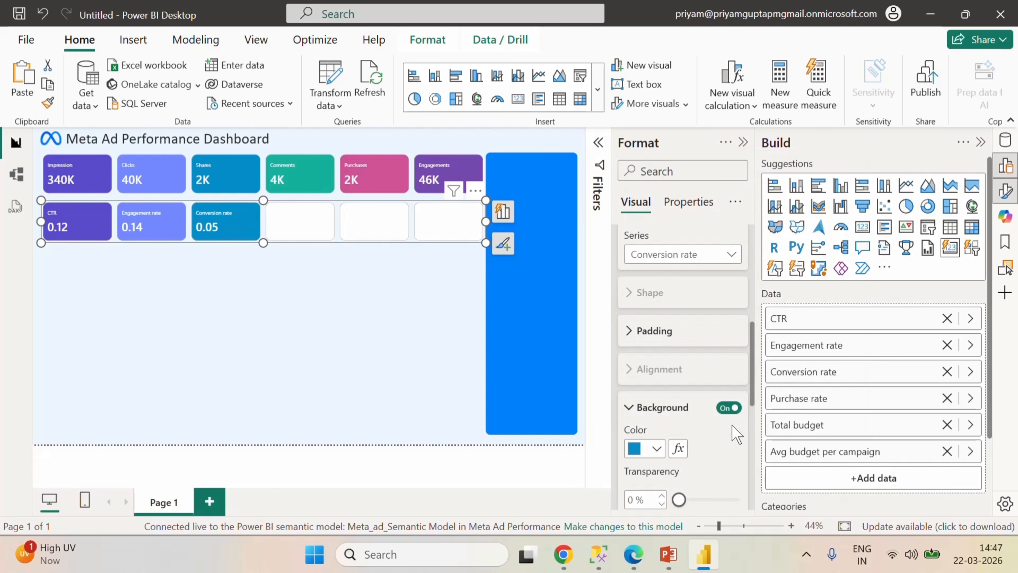
- Color the Purchase rate card teal and the Total budget card pink
{"action": "left_click", "coordinate": [681, 255]}
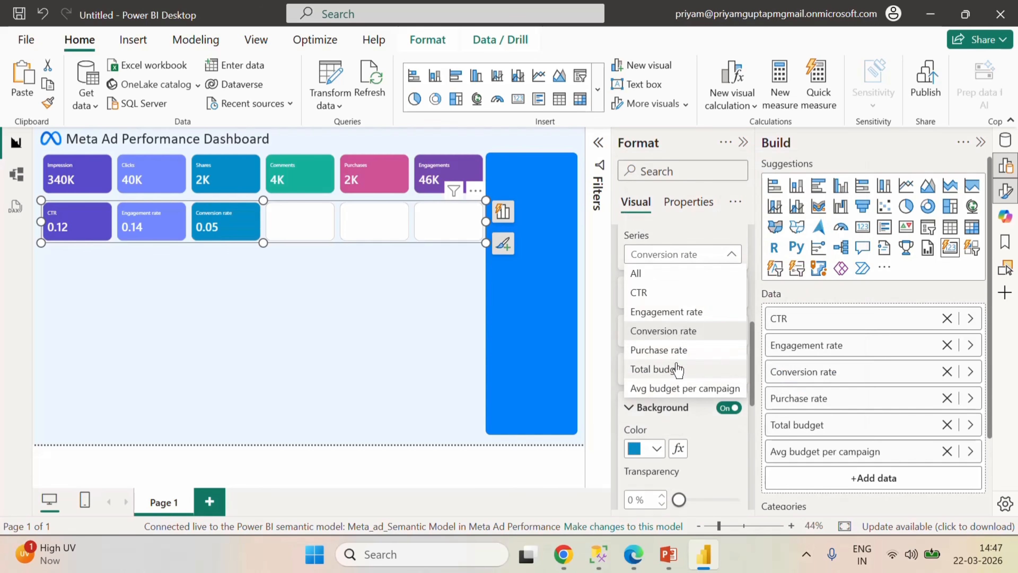
{"action": "left_click", "coordinate": [668, 351]}
{"action": "left_click", "coordinate": [657, 449]}
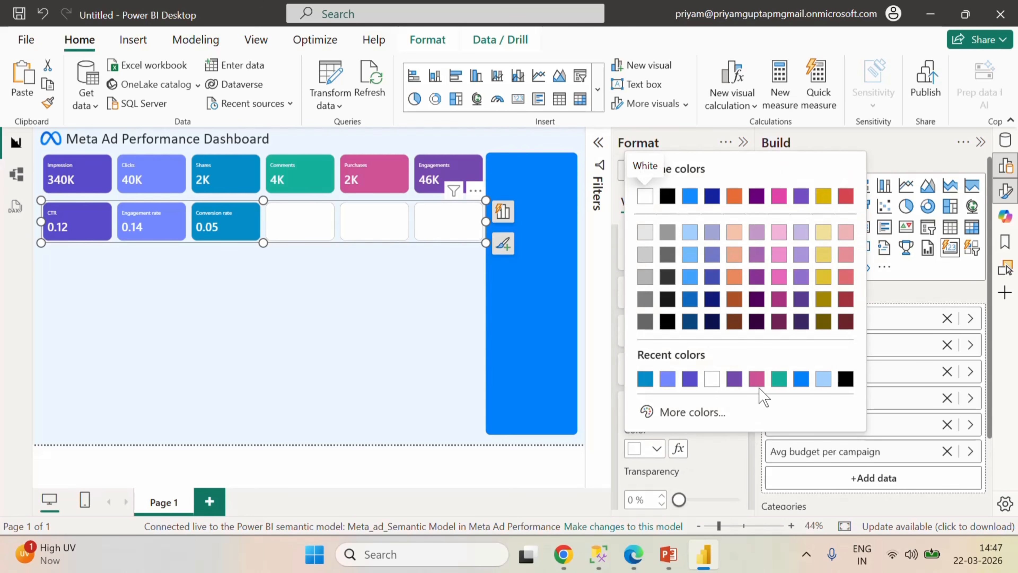
{"action": "left_click", "coordinate": [775, 380]}
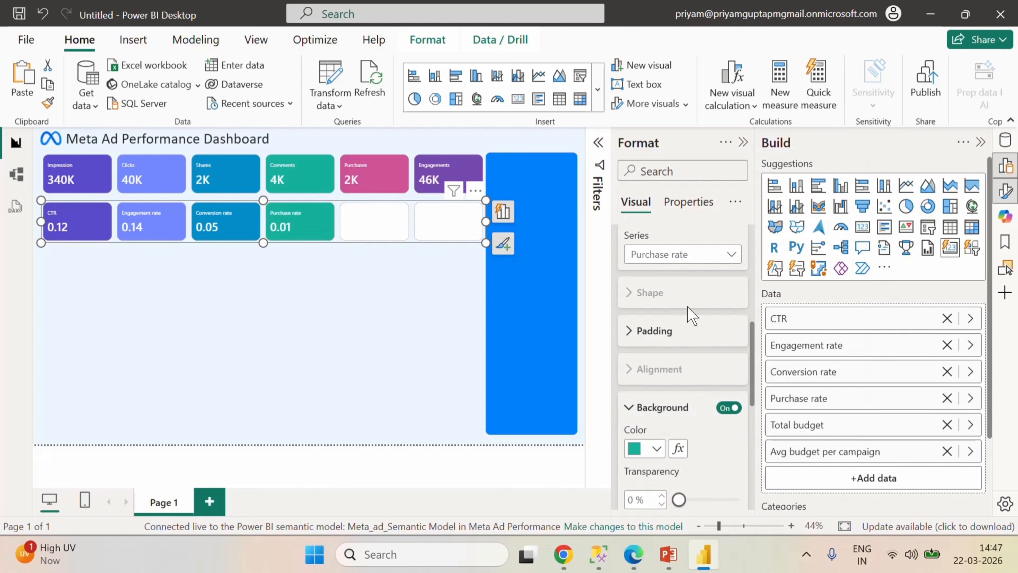
{"action": "left_click", "coordinate": [680, 259]}
{"action": "left_click", "coordinate": [681, 371]}
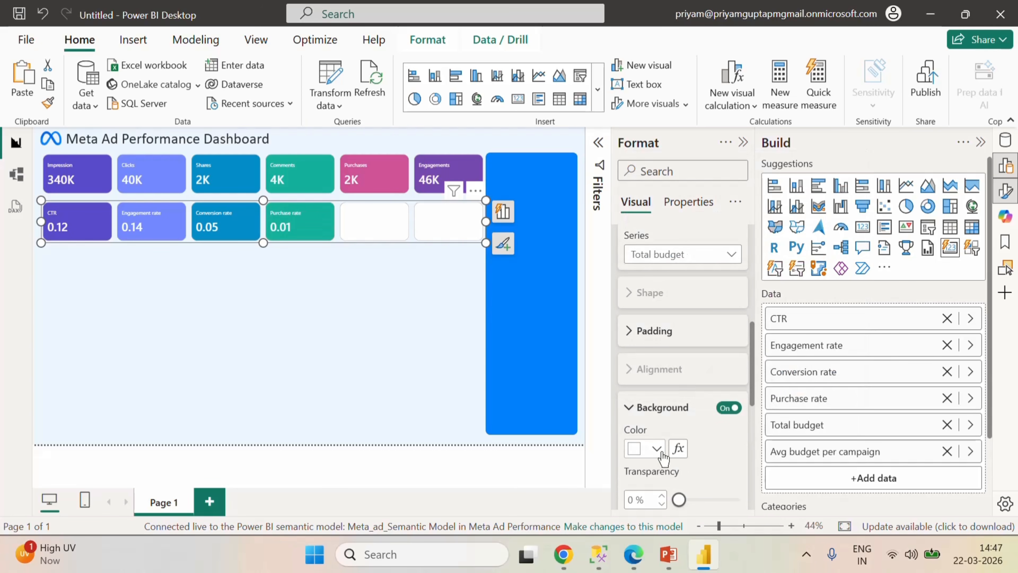
{"action": "left_click", "coordinate": [657, 449]}
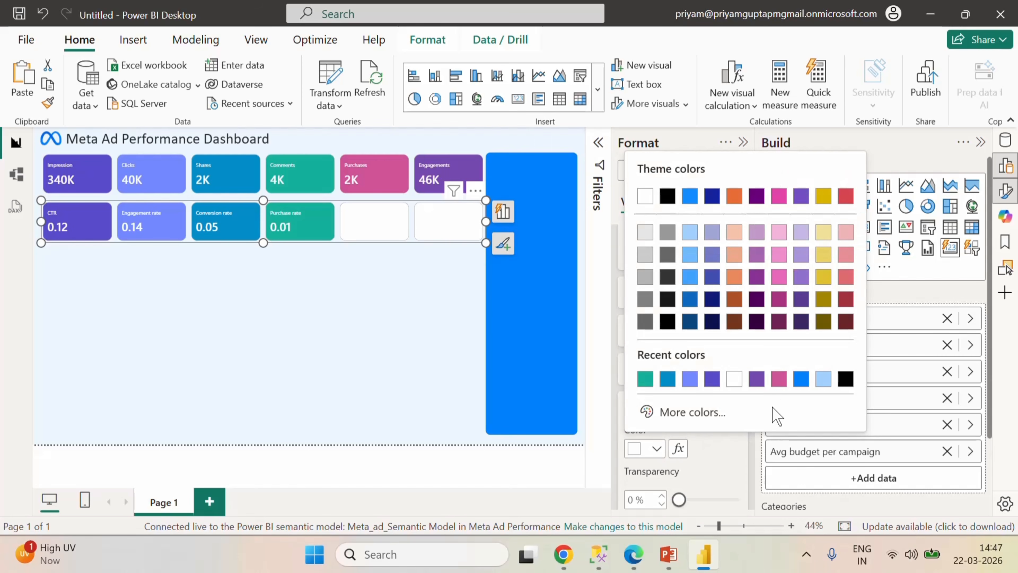
{"action": "left_click", "coordinate": [779, 379]}
- Color the Avg budget per campaign card purple (#7449AD), collapse the Format pane, and go to Fabric
{"action": "left_click", "coordinate": [698, 257]}
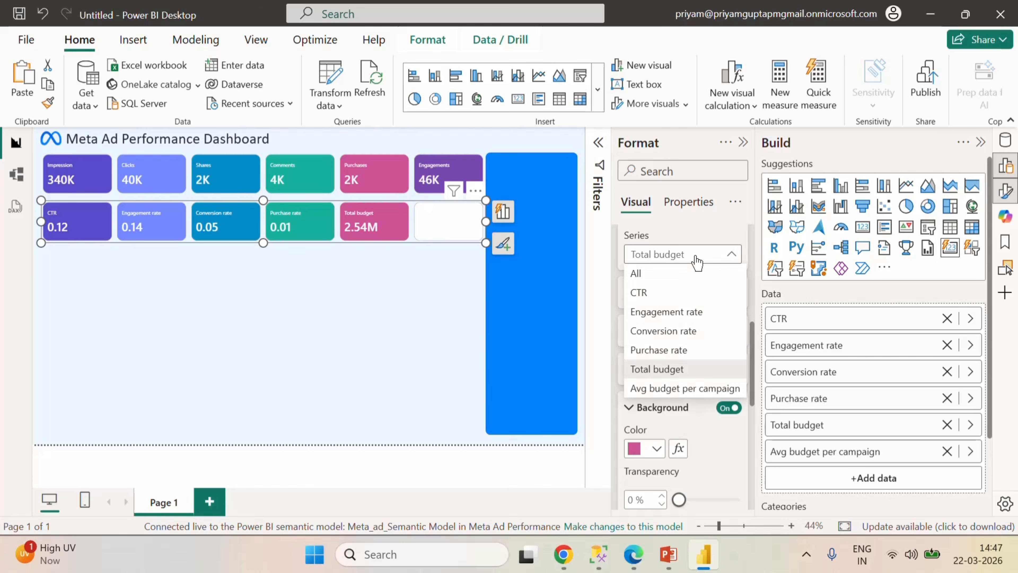
{"action": "left_click", "coordinate": [681, 388]}
{"action": "left_click", "coordinate": [656, 448]}
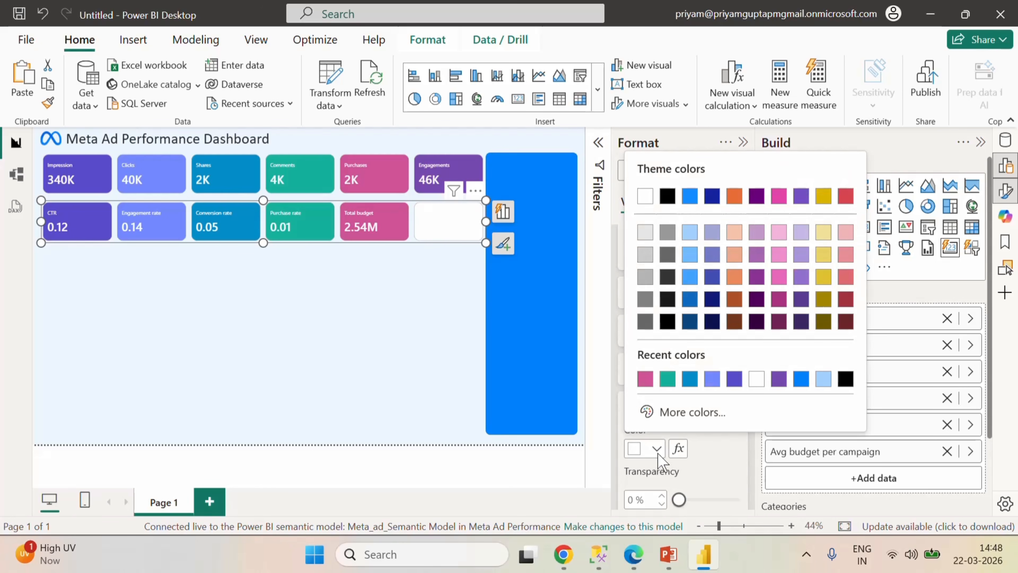
{"action": "left_click", "coordinate": [779, 379]}
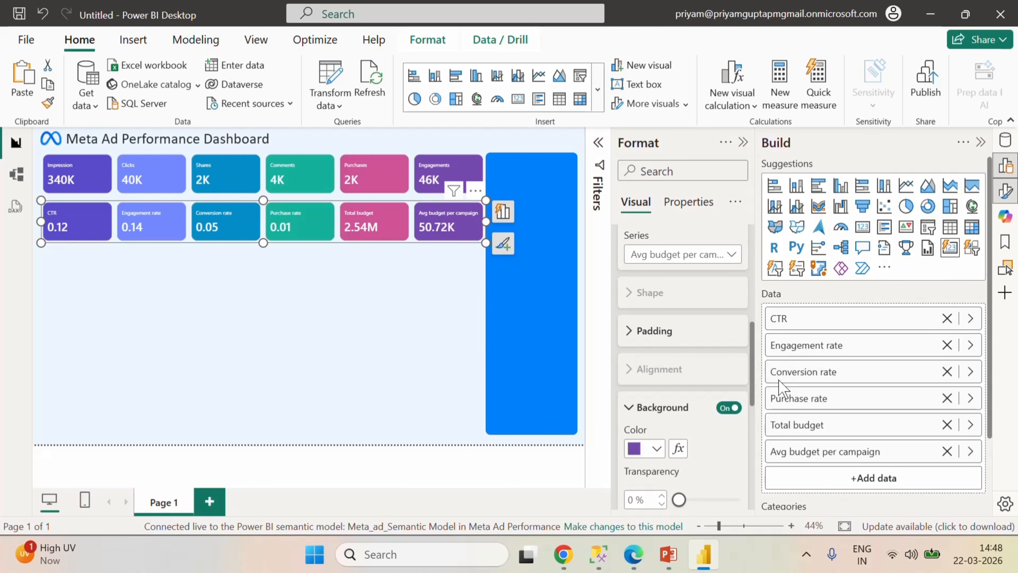
{"action": "left_click", "coordinate": [742, 142]}
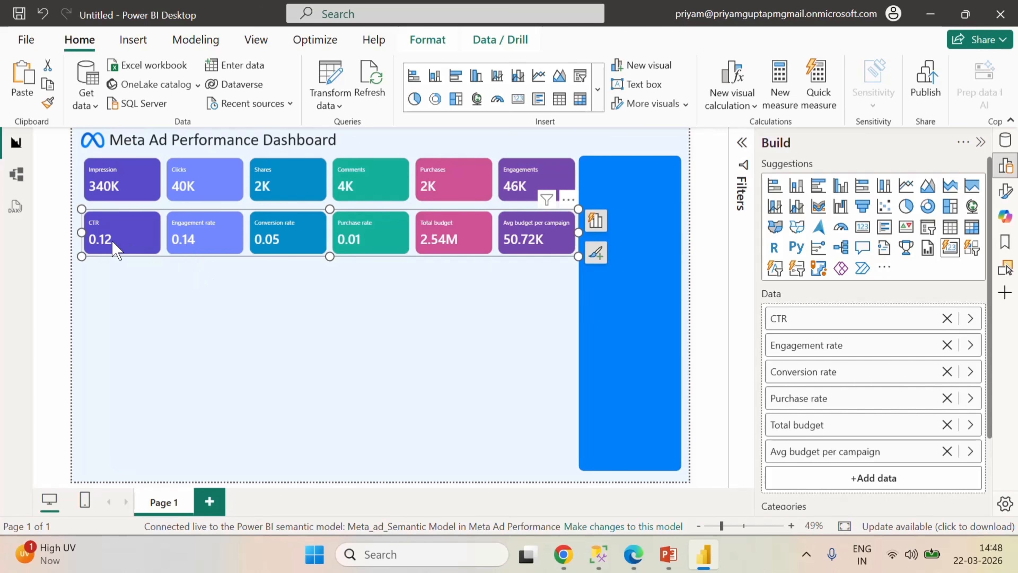
{"action": "left_click", "coordinate": [638, 564]}
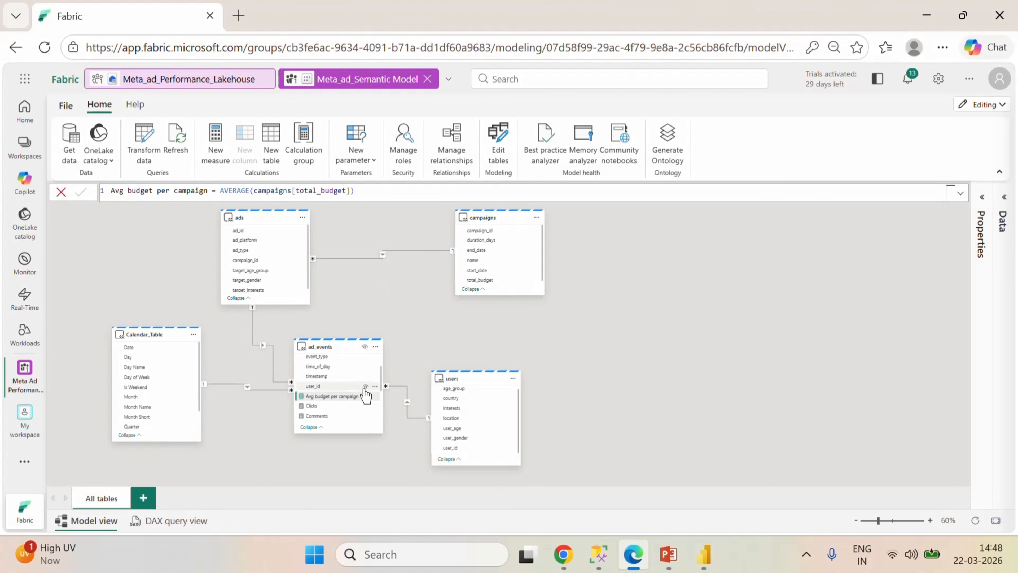
- Format the CTR measure as a Percentage in its Properties
{"action": "scroll", "coordinate": [364, 407], "scroll_direction": "up", "scroll_amount": 2}
{"action": "scroll", "coordinate": [363, 407], "scroll_direction": "down", "scroll_amount": 3}
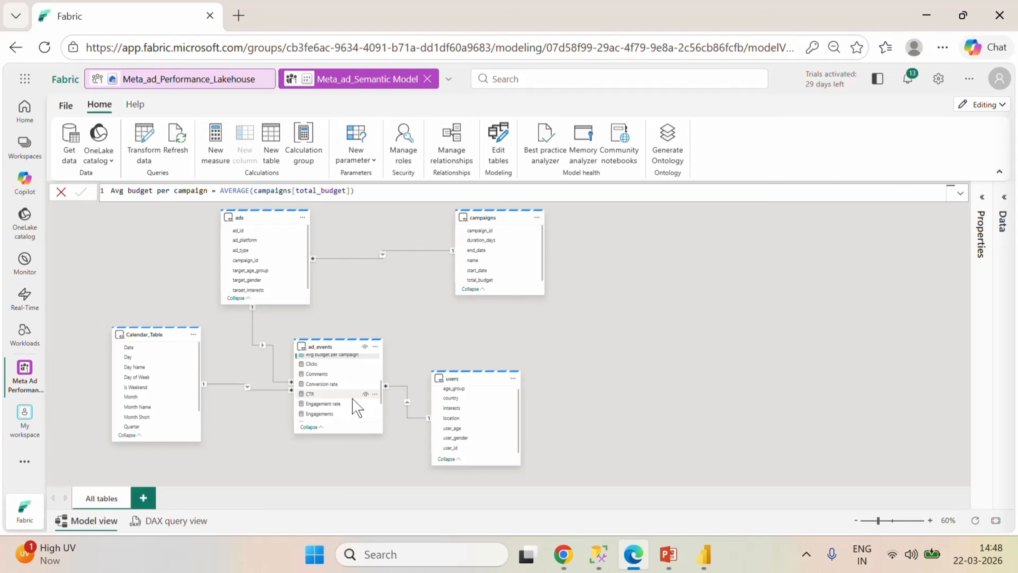
{"action": "left_click", "coordinate": [337, 393]}
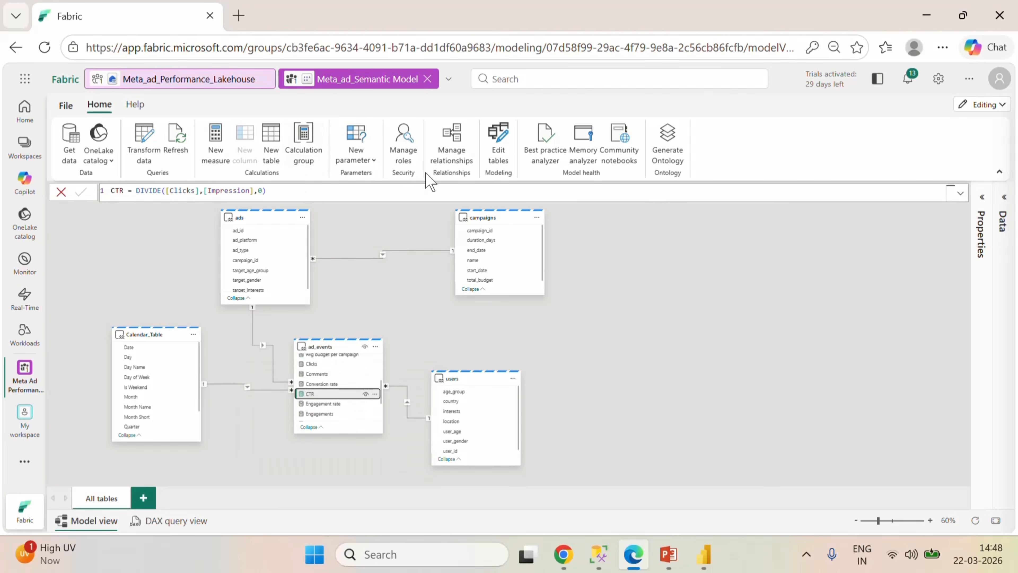
{"action": "left_click", "coordinate": [992, 198]}
{"action": "scroll", "coordinate": [913, 420], "scroll_direction": "down", "scroll_amount": 5}
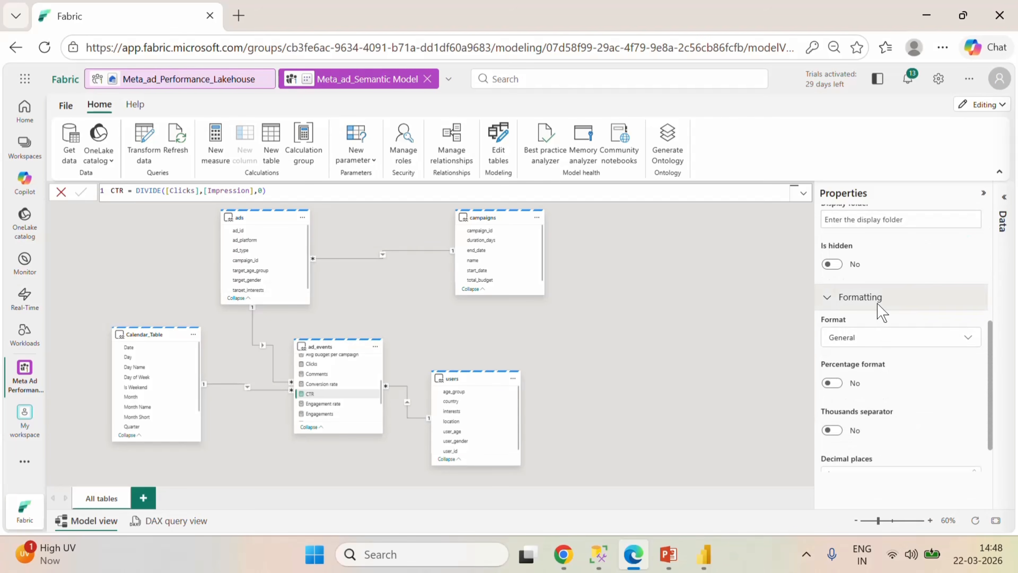
{"action": "left_click", "coordinate": [883, 348]}
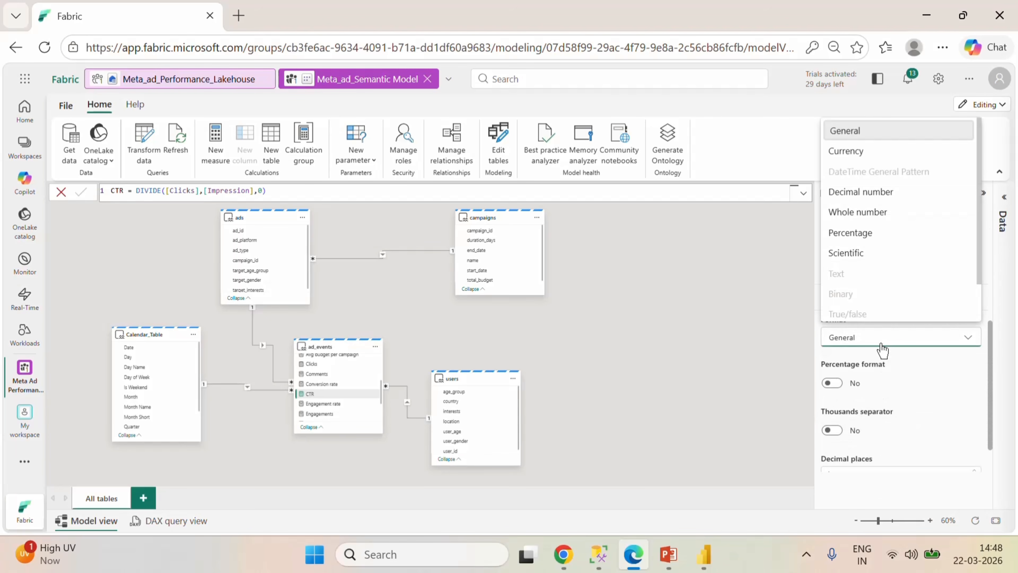
{"action": "left_click", "coordinate": [854, 238]}
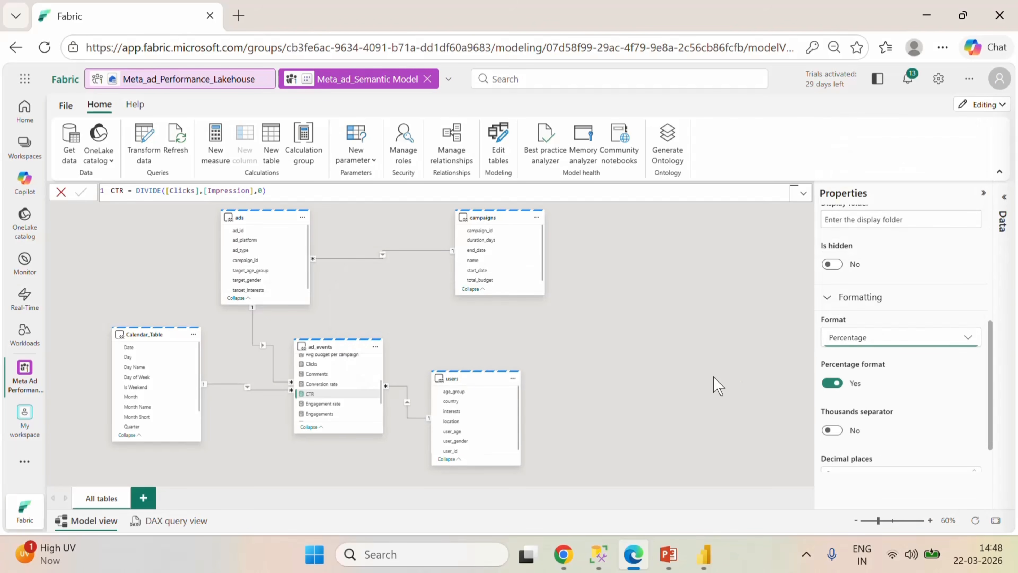
- Set the Engagement rate and Conversion rate measures to Percentage format
{"action": "left_click", "coordinate": [339, 403]}
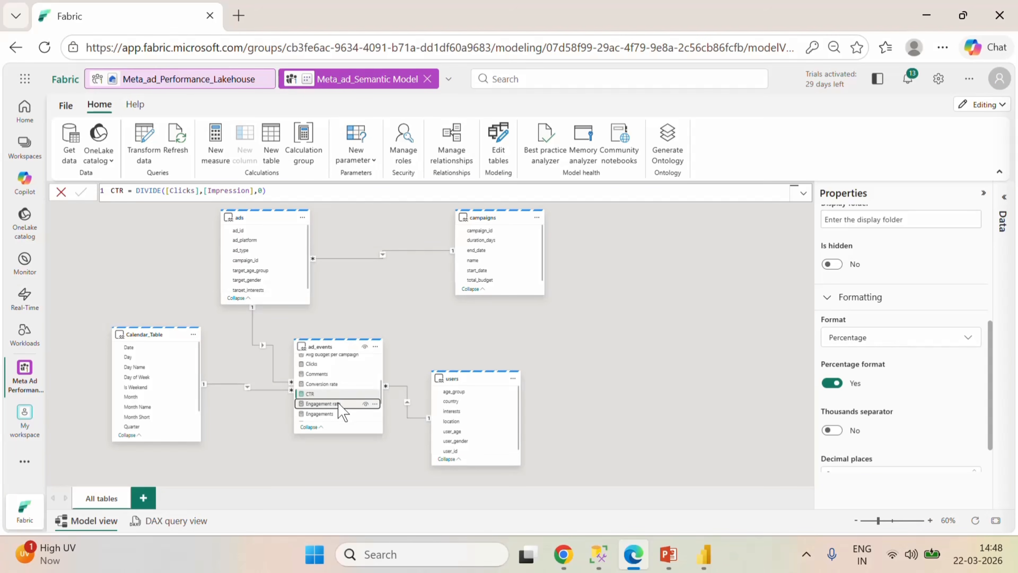
{"action": "left_click", "coordinate": [897, 339]}
{"action": "left_click", "coordinate": [869, 230]}
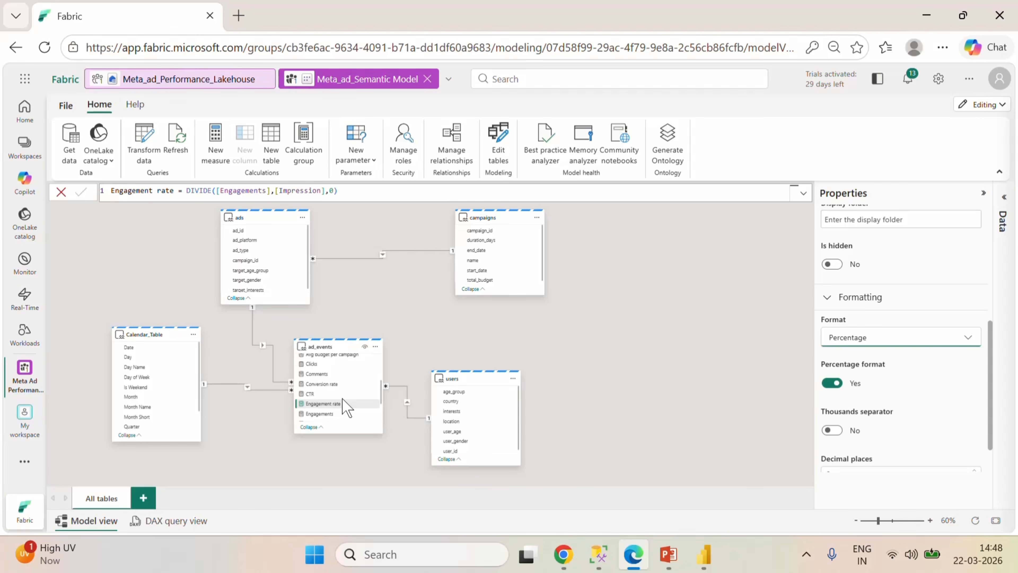
{"action": "left_click", "coordinate": [327, 384]}
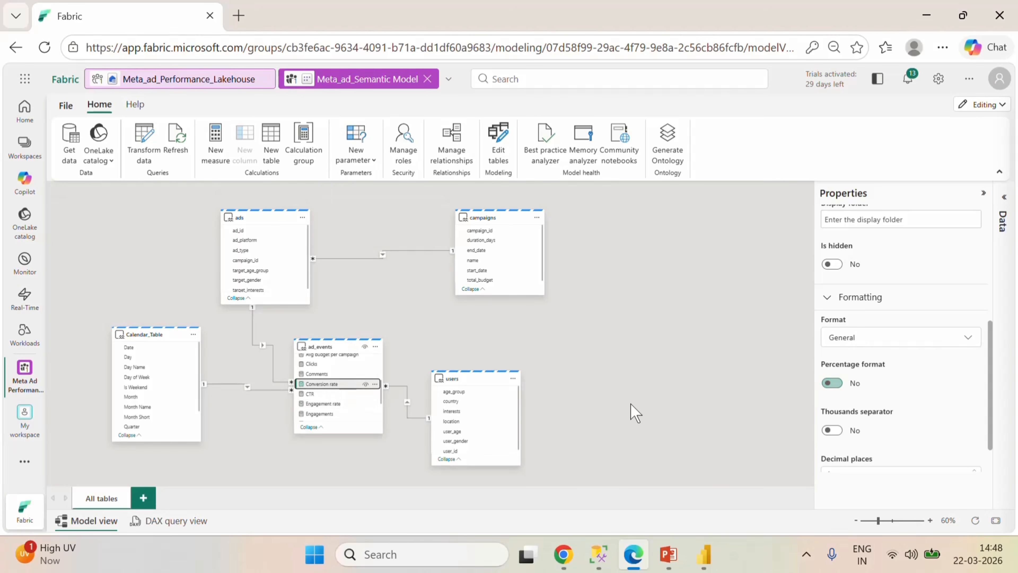
{"action": "left_click", "coordinate": [894, 341]}
{"action": "left_click", "coordinate": [860, 232]}
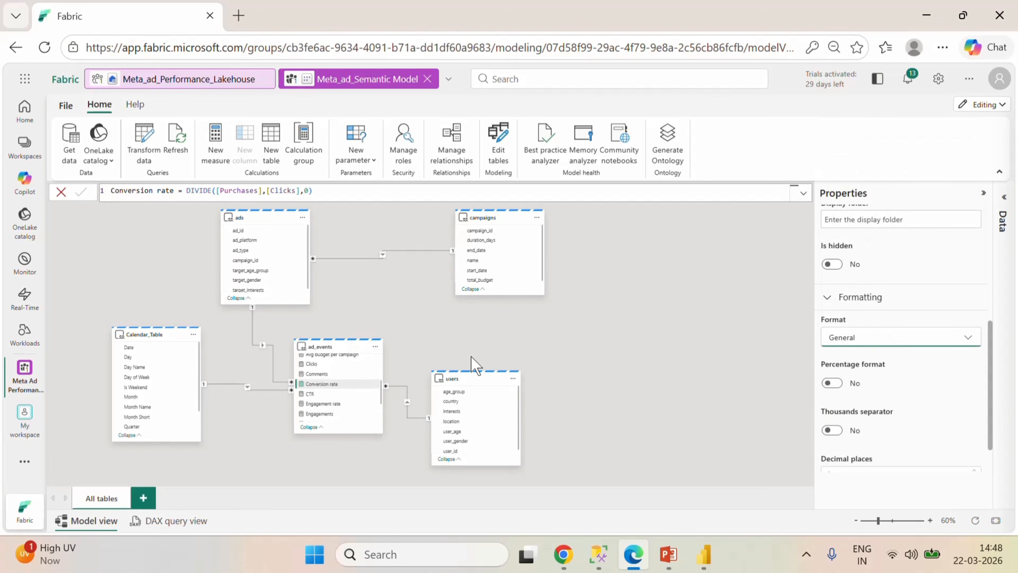
- Set the Purchase rate measure to Percentage format and return to Power BI Desktop
{"action": "scroll", "coordinate": [336, 405], "scroll_direction": "up", "scroll_amount": 2}
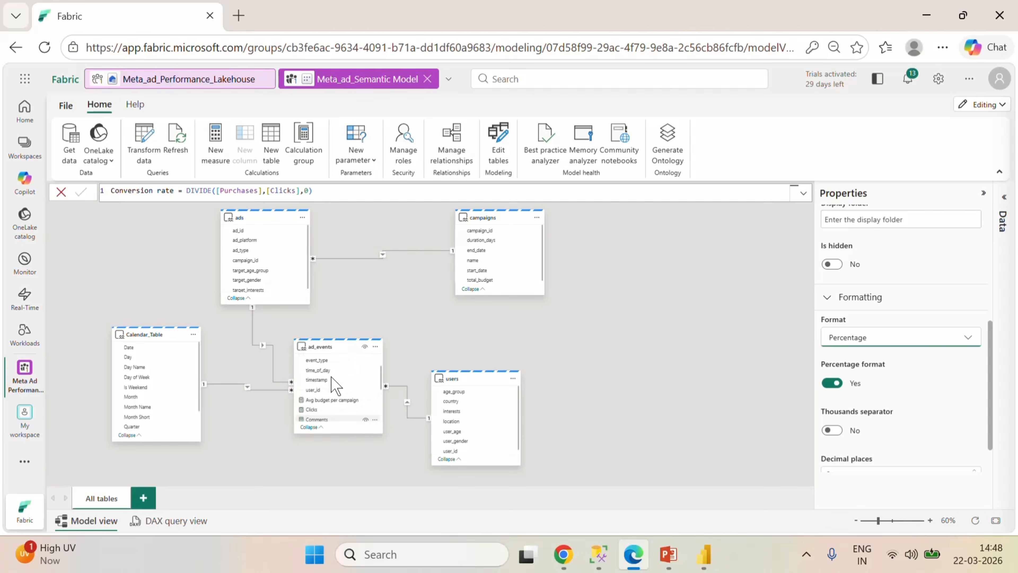
{"action": "scroll", "coordinate": [336, 386], "scroll_direction": "down", "scroll_amount": 3}
{"action": "left_click", "coordinate": [327, 386]}
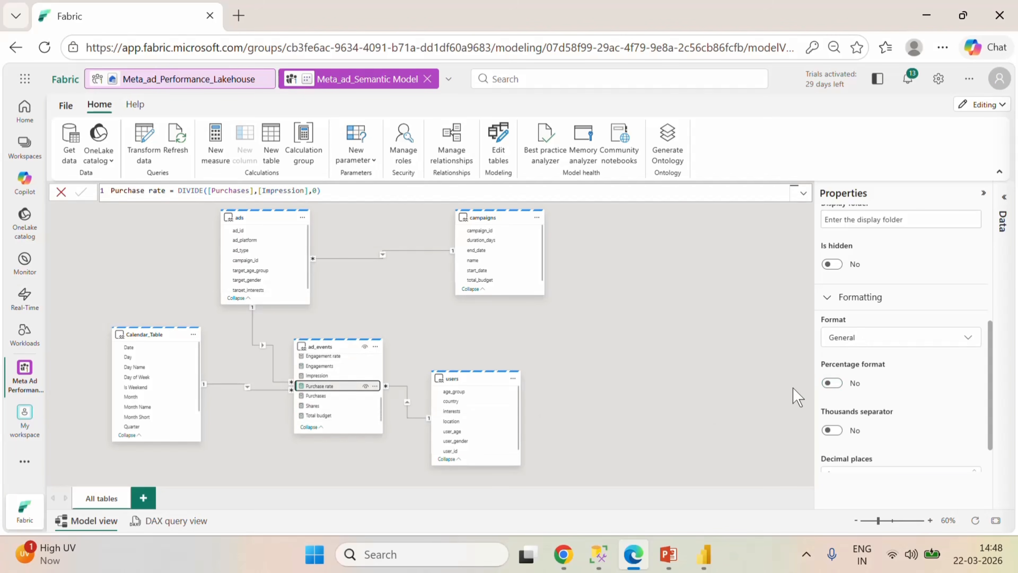
{"action": "left_click", "coordinate": [859, 342]}
{"action": "left_click", "coordinate": [865, 233]}
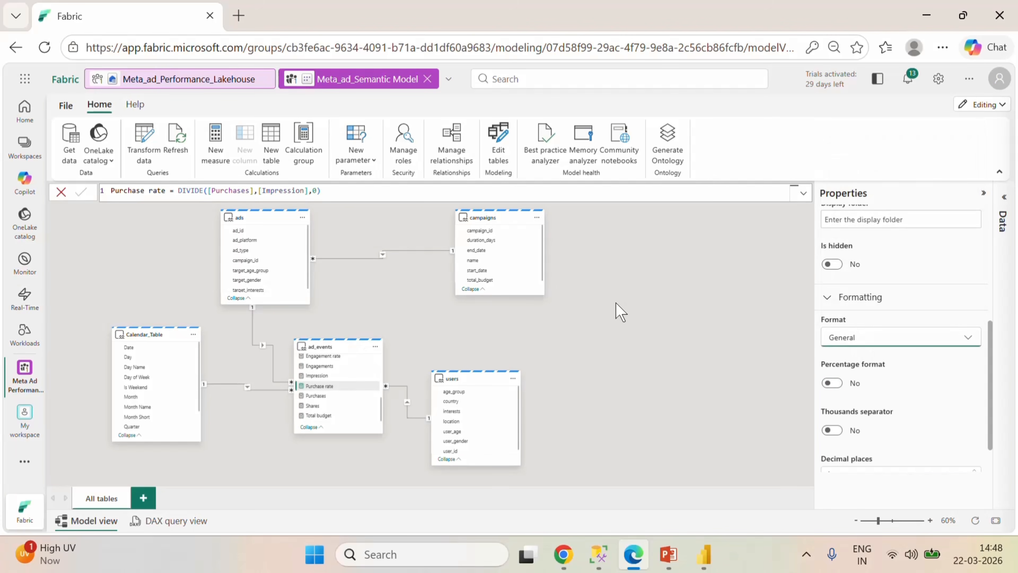
{"action": "left_click", "coordinate": [720, 541]}
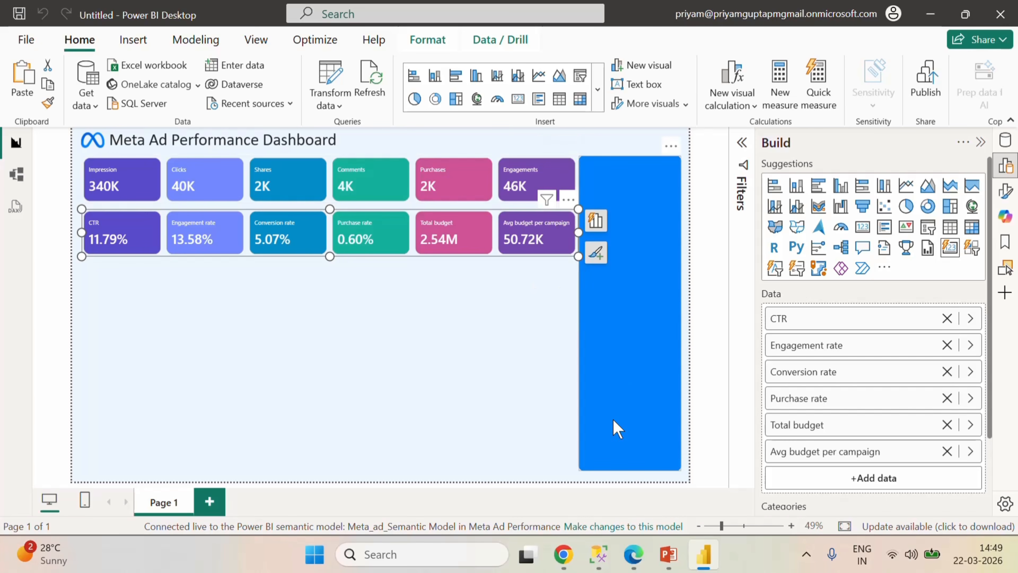
- After reviewing the percentage rate cards, return to the Fabric model view in Edge
{"action": "left_click", "coordinate": [633, 553]}
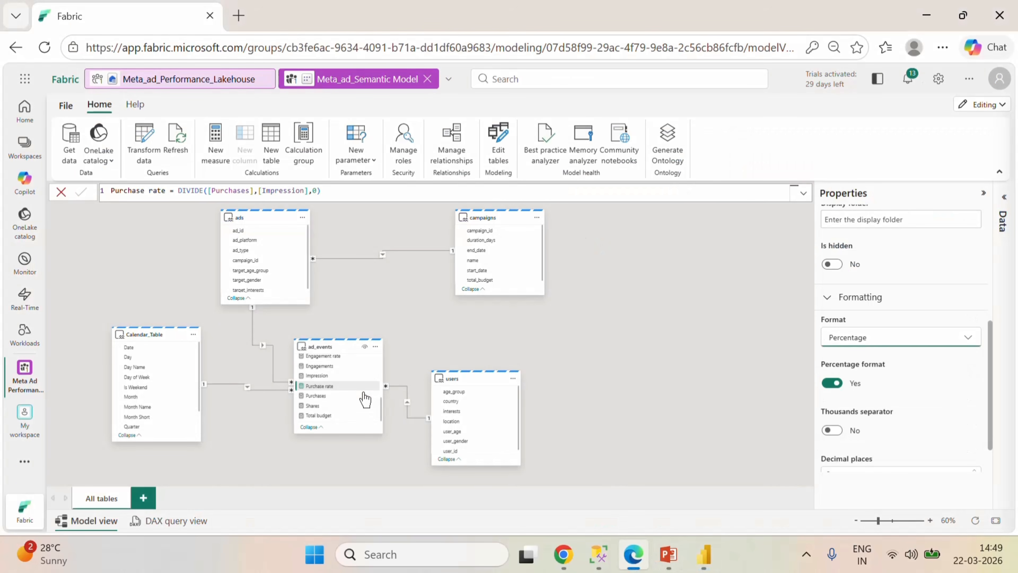
- Set the Impression measure to 1 decimal place
{"action": "scroll", "coordinate": [363, 397], "scroll_direction": "up", "scroll_amount": 2}
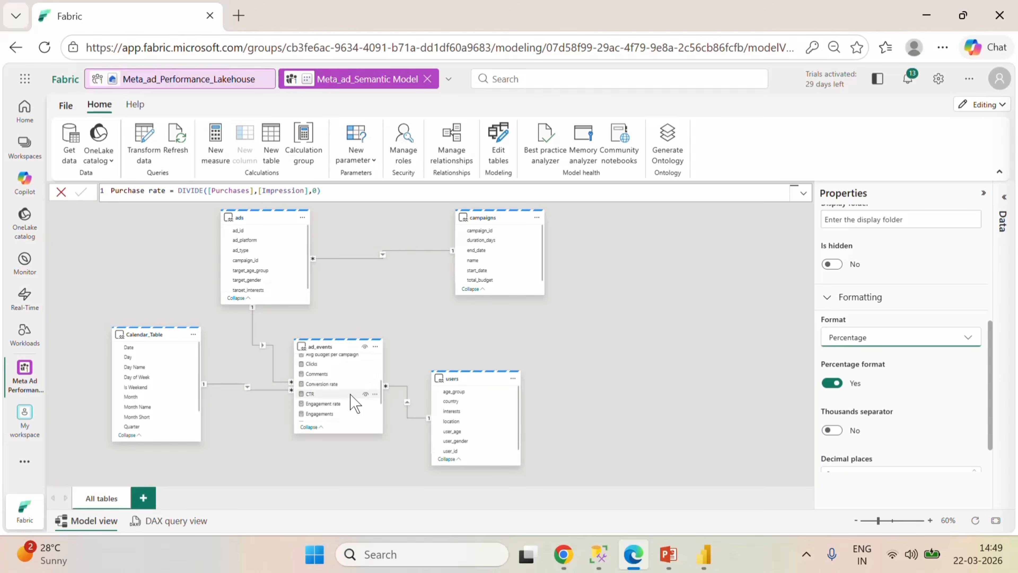
{"action": "scroll", "coordinate": [351, 397], "scroll_direction": "down", "scroll_amount": 3}
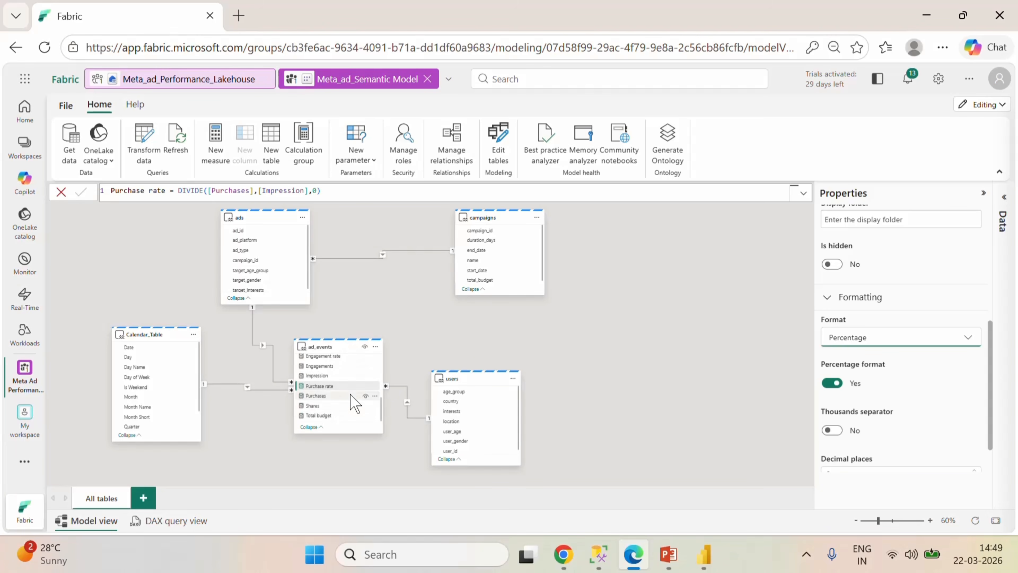
{"action": "scroll", "coordinate": [354, 403], "scroll_direction": "up", "scroll_amount": 5}
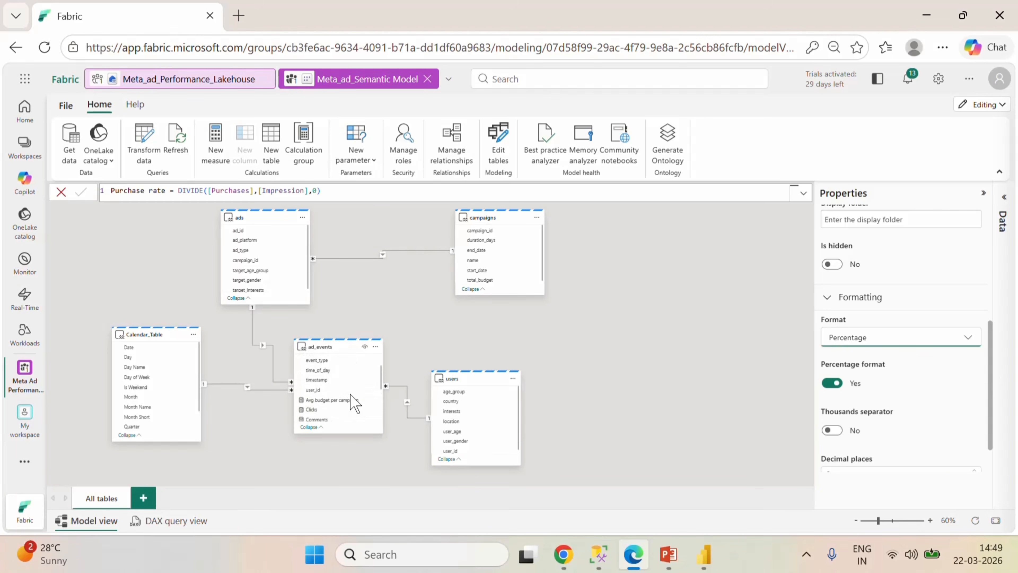
{"action": "scroll", "coordinate": [355, 402], "scroll_direction": "up", "scroll_amount": 2}
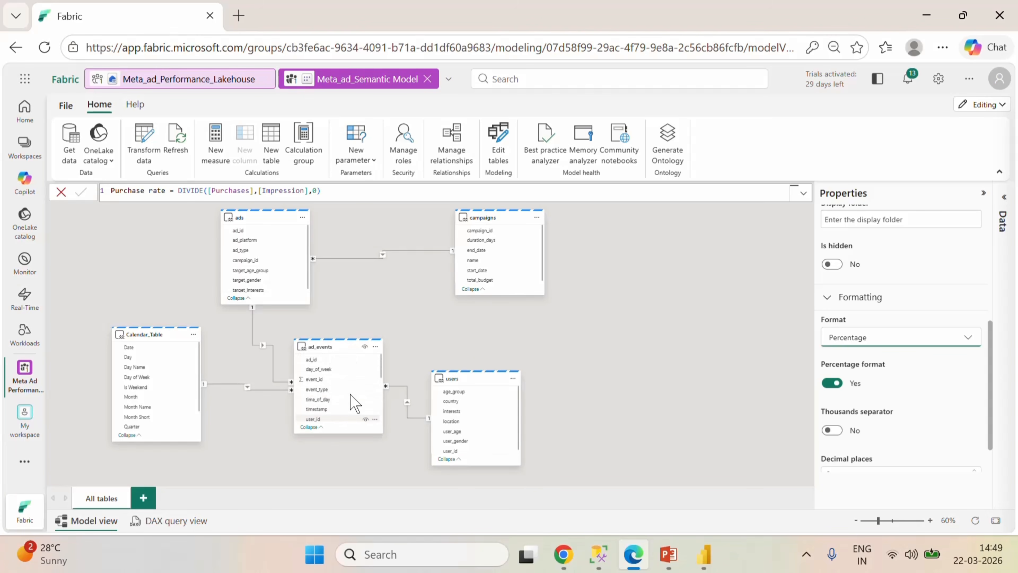
{"action": "scroll", "coordinate": [350, 394], "scroll_direction": "down", "scroll_amount": 4}
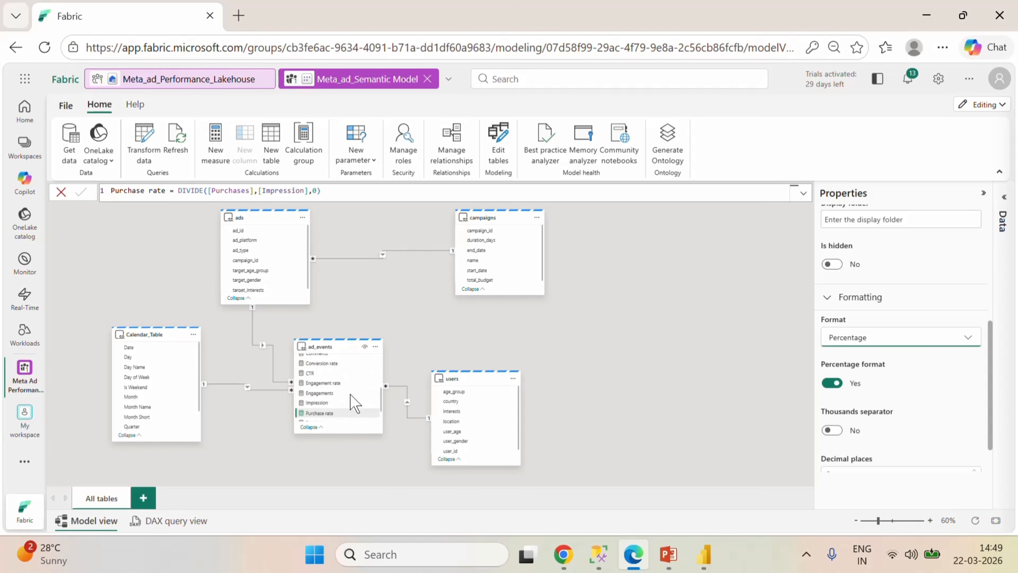
{"action": "left_click", "coordinate": [331, 401]}
{"action": "left_click", "coordinate": [897, 344]}
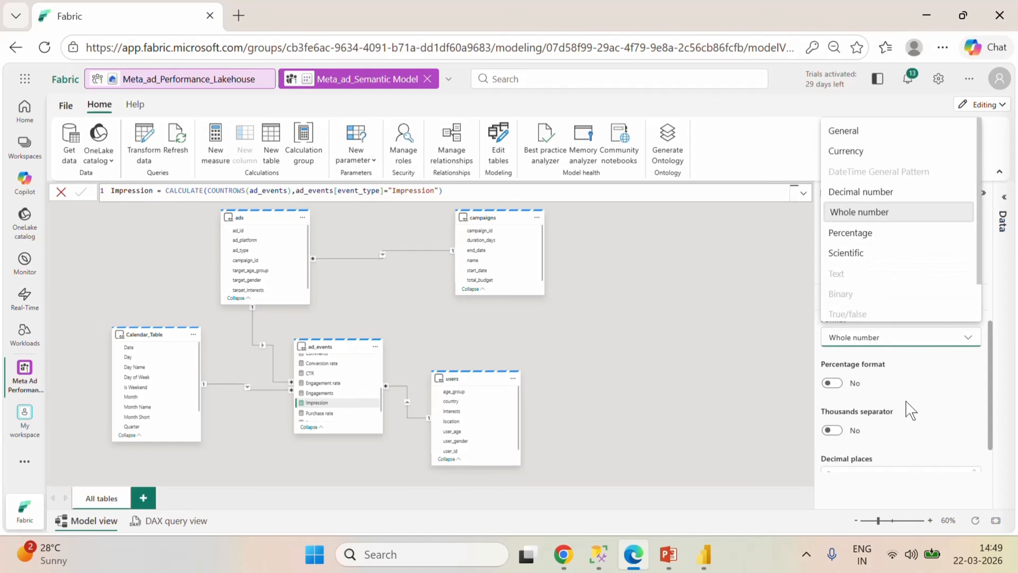
{"action": "left_click", "coordinate": [924, 416]}
{"action": "scroll", "coordinate": [921, 415], "scroll_direction": "down", "scroll_amount": 1}
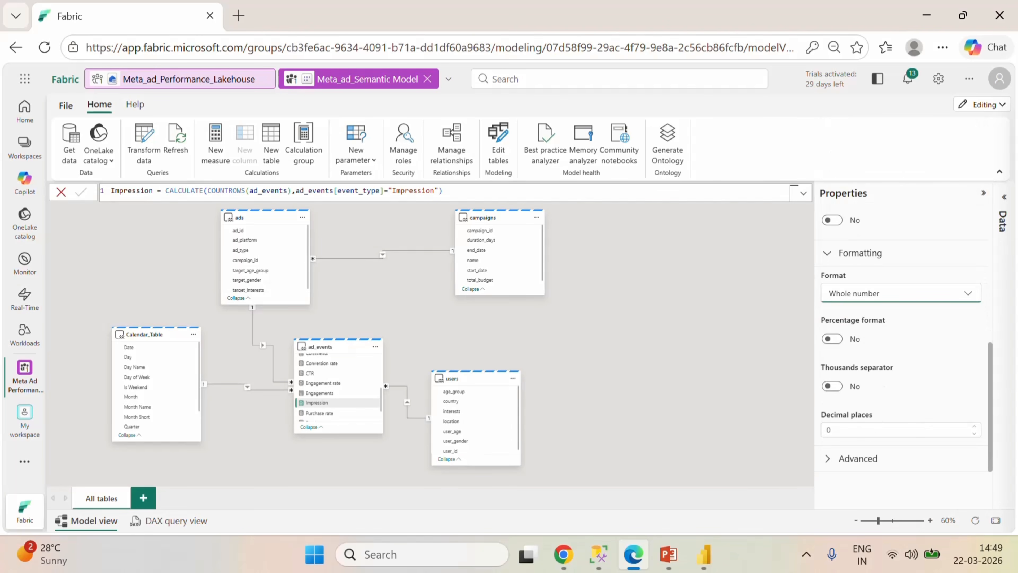
{"action": "left_click", "coordinate": [867, 429]}
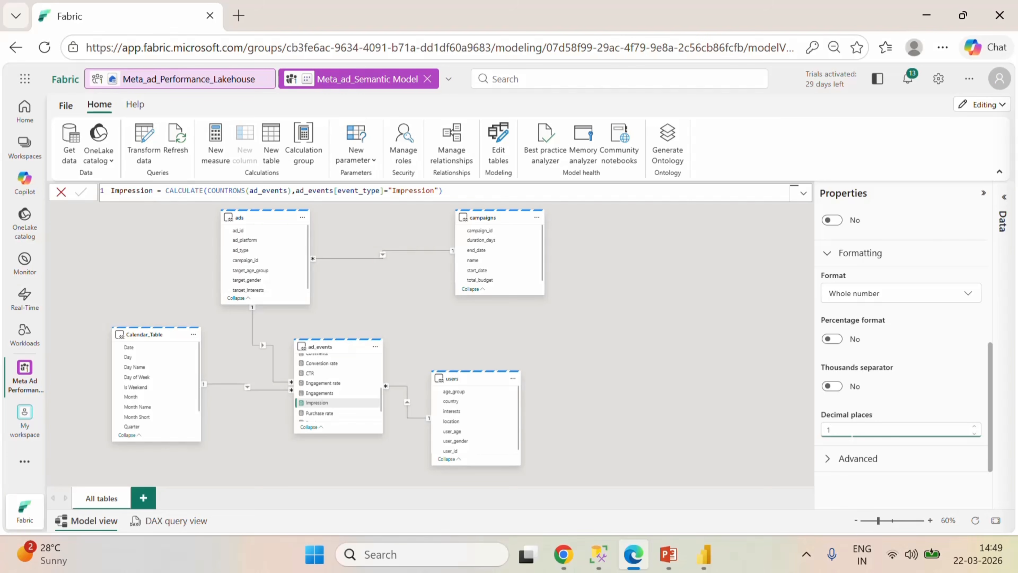
{"action": "key", "text": "Return"}
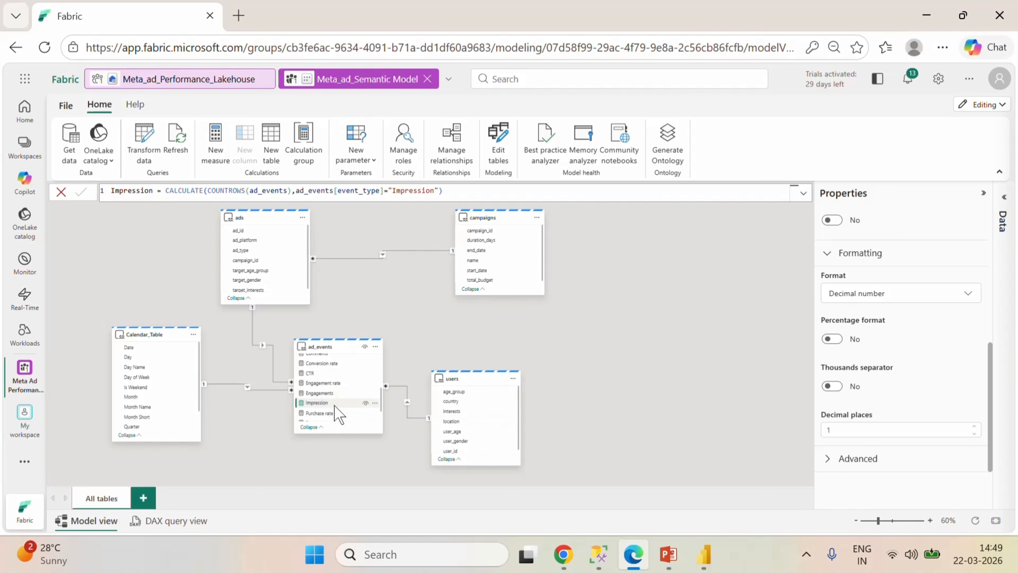
- Set the Clicks and Shares measures to 1 decimal place
{"action": "scroll", "coordinate": [337, 413], "scroll_direction": "up", "scroll_amount": 2}
{"action": "left_click", "coordinate": [317, 390]}
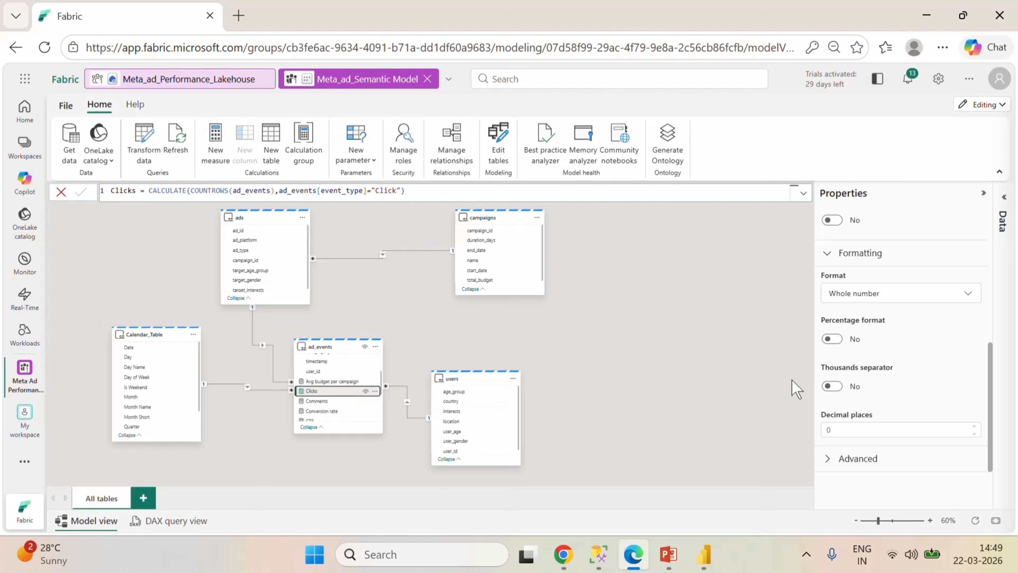
{"action": "left_click", "coordinate": [898, 429]}
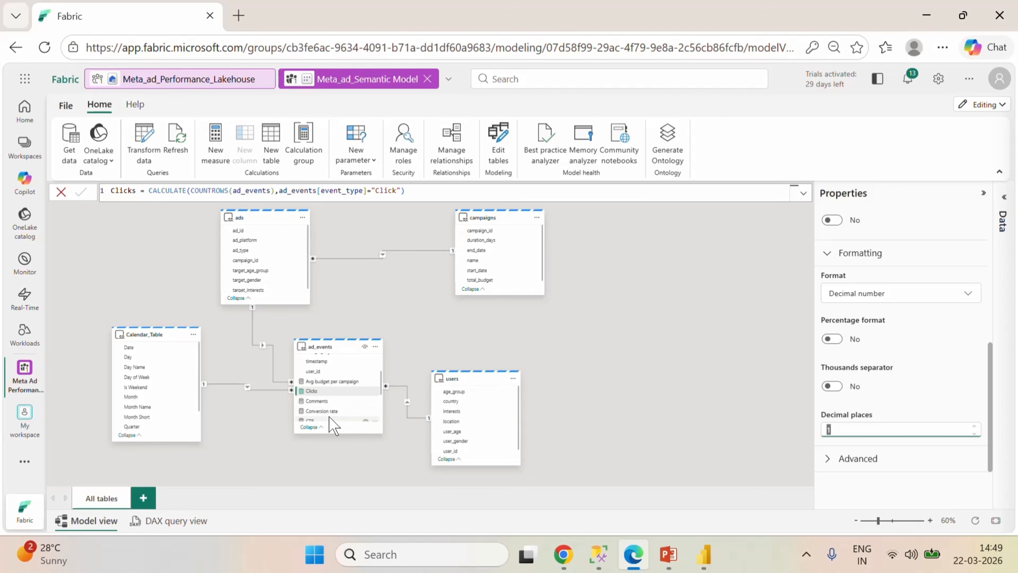
{"action": "scroll", "coordinate": [329, 401], "scroll_direction": "down", "scroll_amount": 3}
{"action": "scroll", "coordinate": [331, 406], "scroll_direction": "down", "scroll_amount": 3}
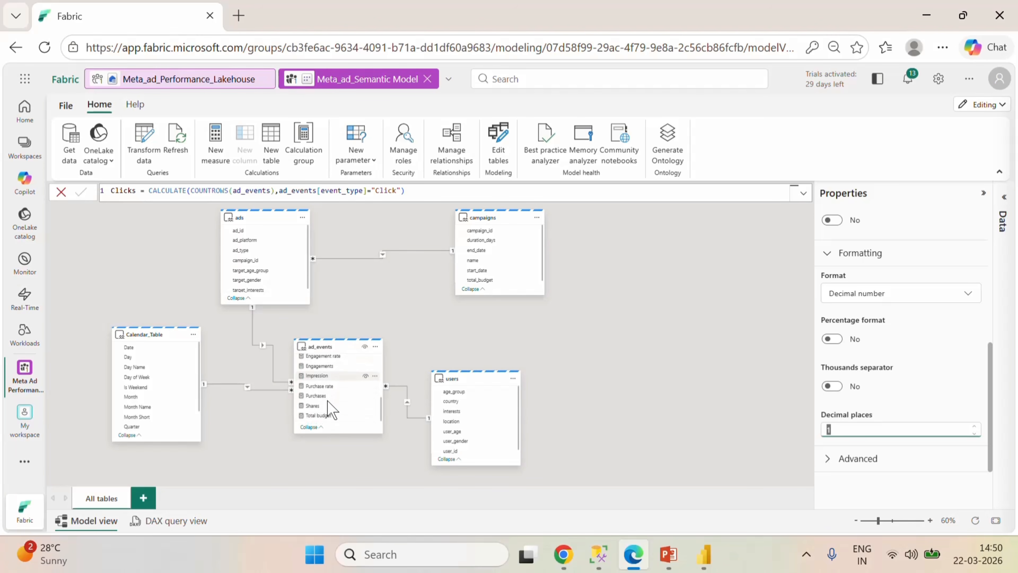
{"action": "left_click", "coordinate": [320, 405]}
{"action": "left_click", "coordinate": [828, 429]}
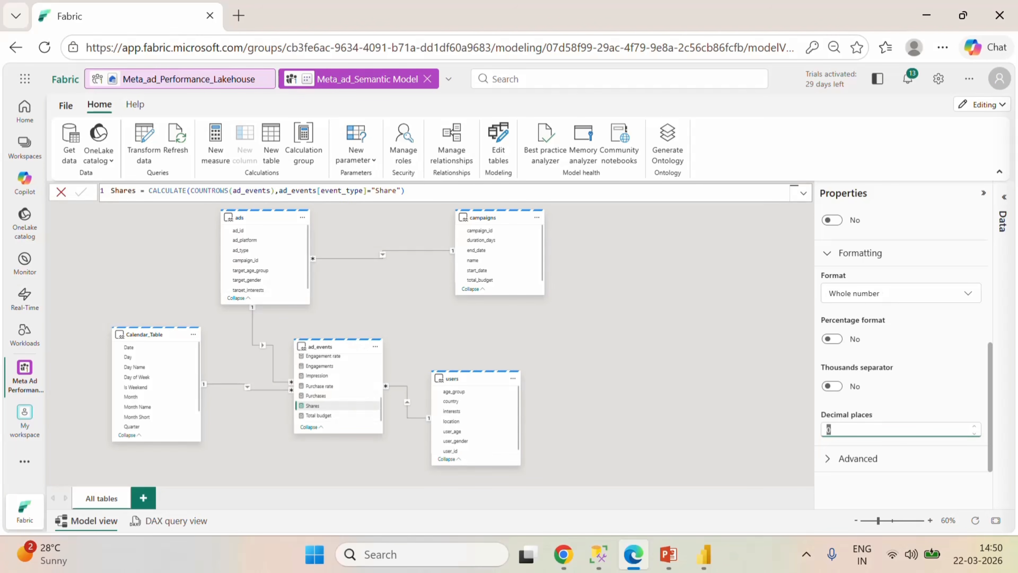
{"action": "type", "text": "1"}
- Set the Comments and Purchases measures to 1 decimal place
{"action": "scroll", "coordinate": [344, 405], "scroll_direction": "up", "scroll_amount": 3}
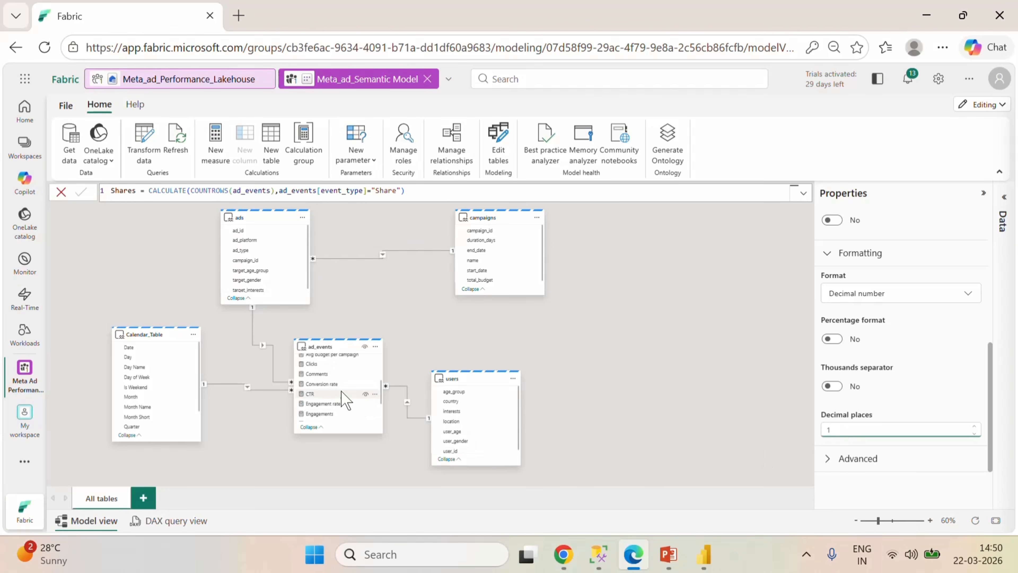
{"action": "left_click", "coordinate": [318, 373]}
{"action": "left_click", "coordinate": [828, 429]}
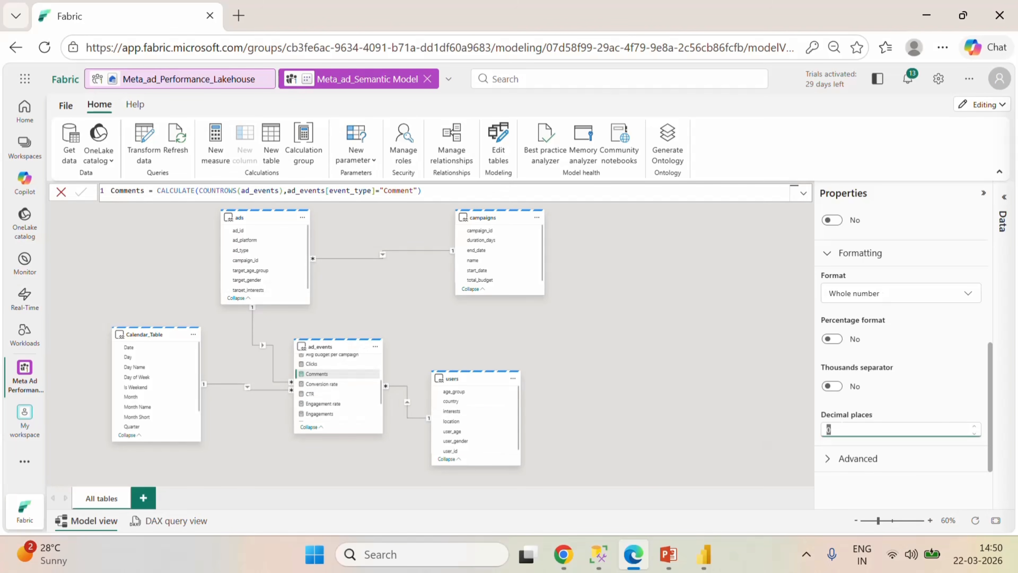
{"action": "type", "text": "1"}
{"action": "key", "text": "Return"}
{"action": "scroll", "coordinate": [335, 393], "scroll_direction": "down", "scroll_amount": 3}
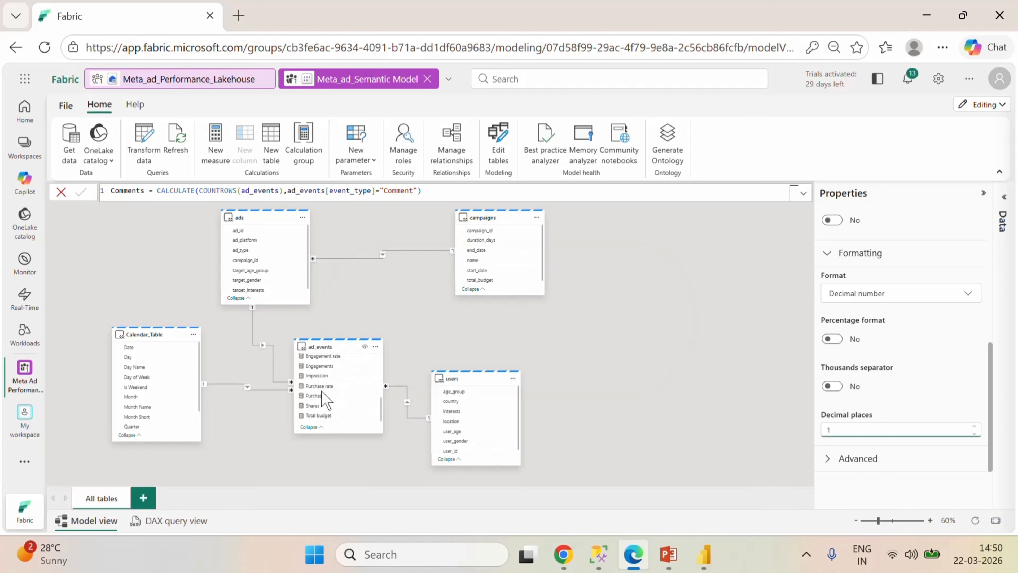
{"action": "left_click", "coordinate": [319, 395]}
{"action": "left_click", "coordinate": [828, 429]}
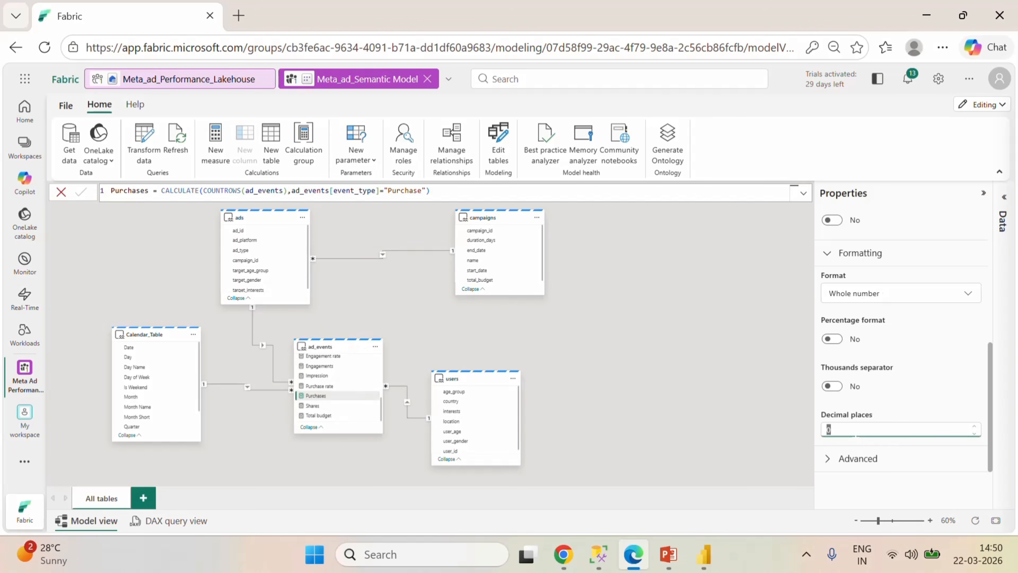
{"action": "key", "text": "Return"}
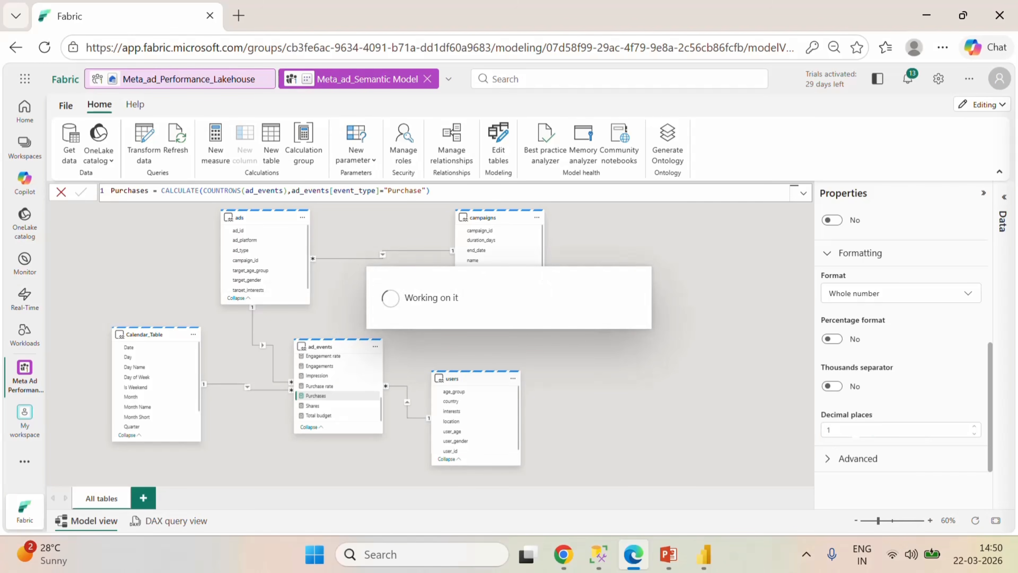
- Set the Engagements measure to 1 decimal place, then switch back to Power BI Desktop
{"action": "left_click", "coordinate": [333, 366]}
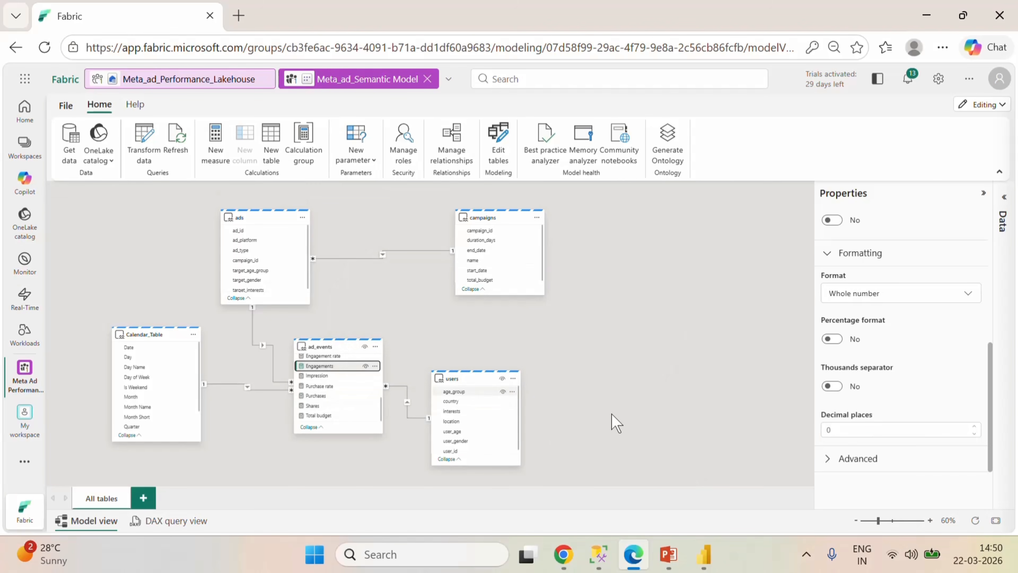
{"action": "left_click", "coordinate": [829, 429]}
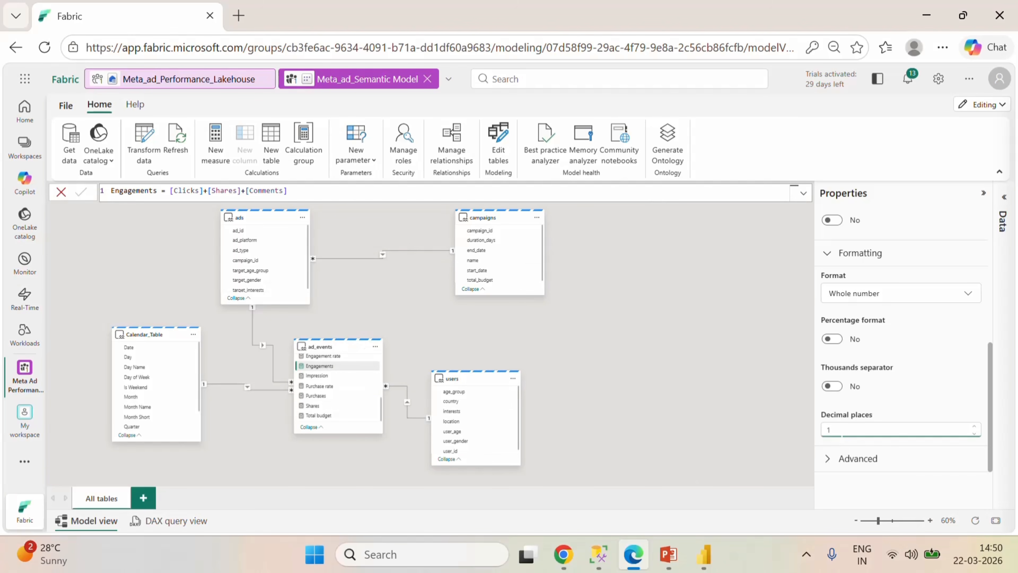
{"action": "left_click", "coordinate": [634, 352]}
{"action": "left_click", "coordinate": [704, 557]}
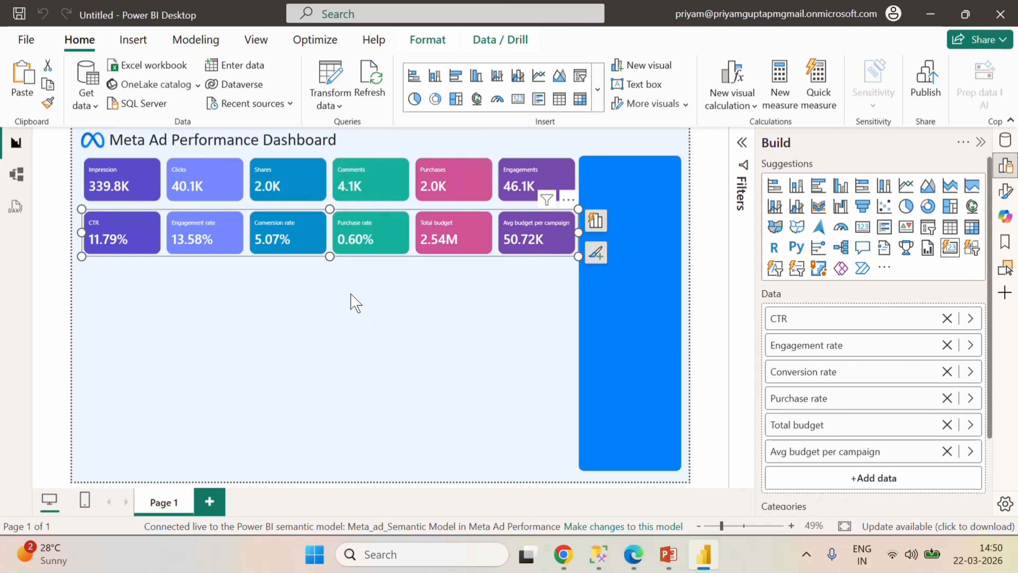
- Deselect the card visual to review the one-decimal counts, such as 339.8K impressions
{"action": "left_click", "coordinate": [351, 303]}
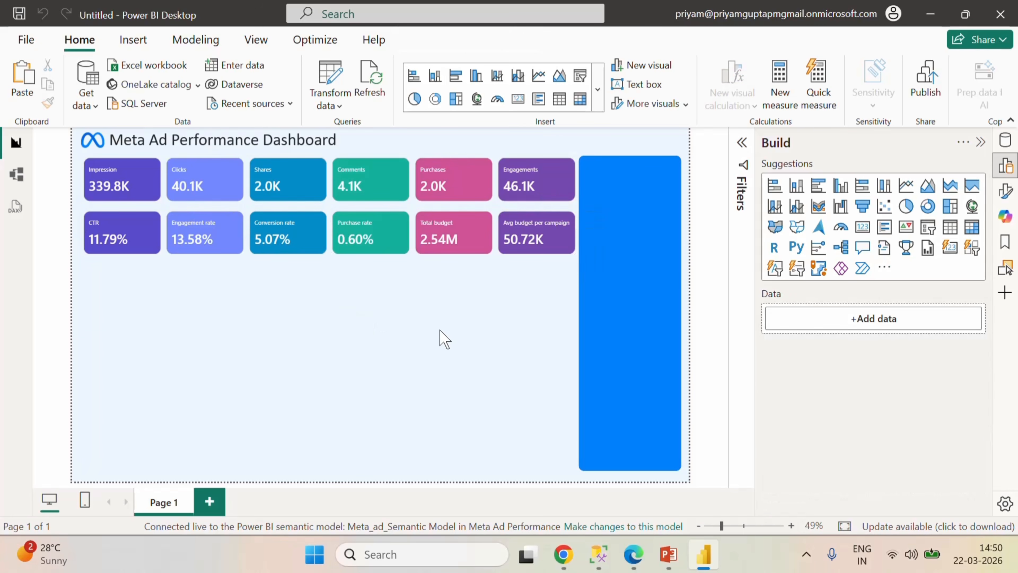
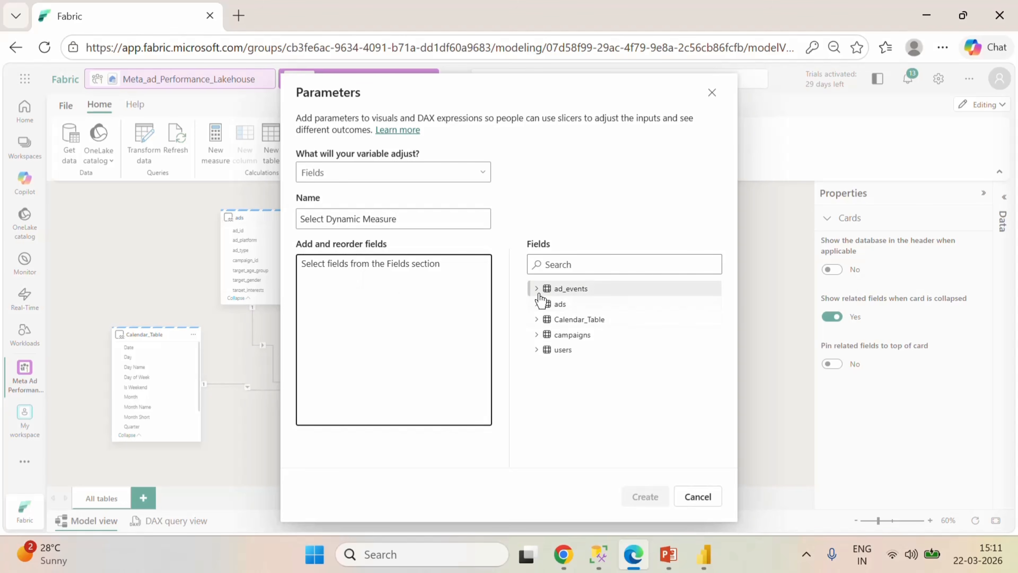
- Add Impression, Engagements, Clicks and Shares from ad_events to the field parameter
{"action": "left_click", "coordinate": [537, 289]}
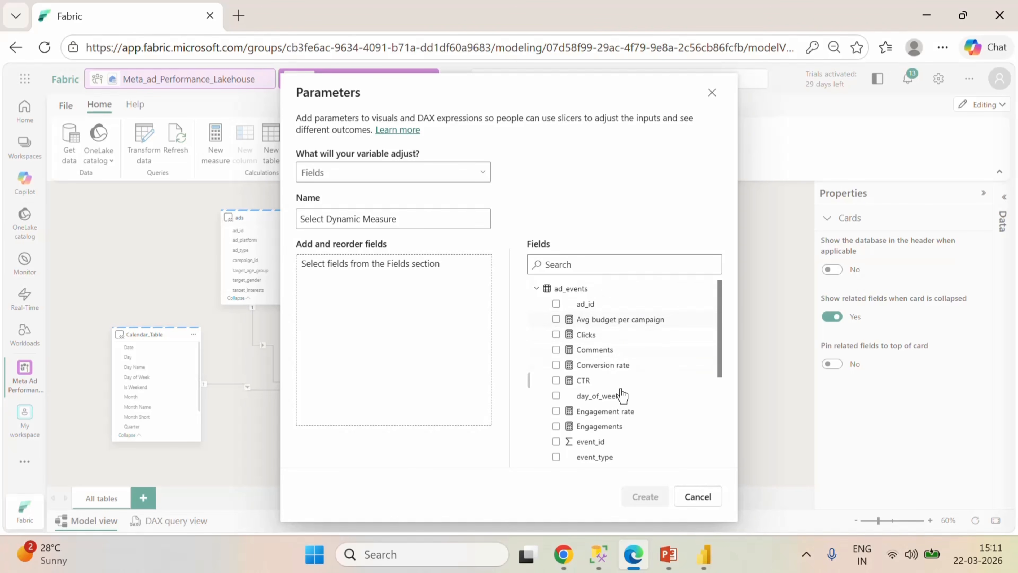
{"action": "scroll", "coordinate": [629, 417], "scroll_direction": "down", "scroll_amount": 3}
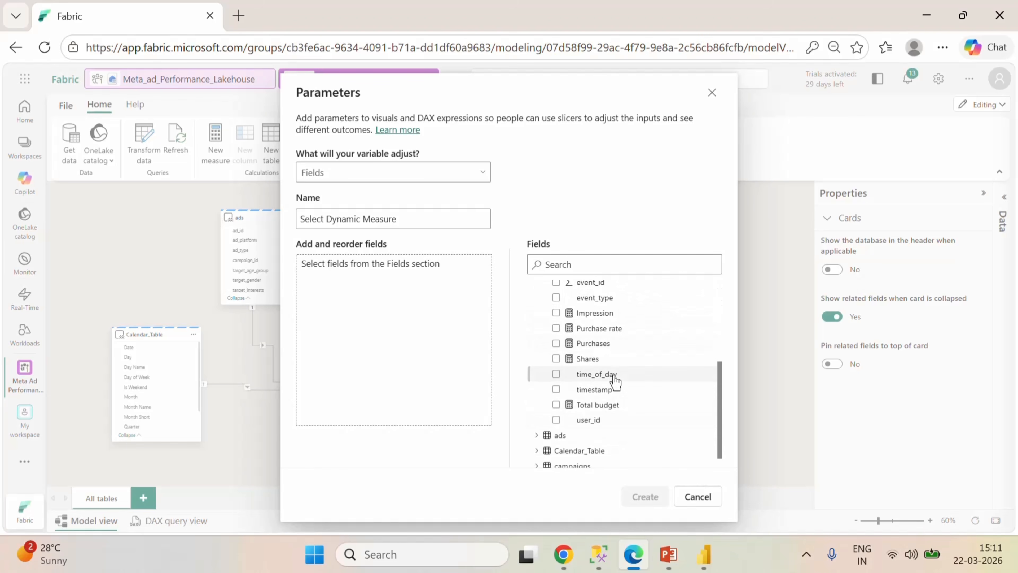
{"action": "left_click_drag", "start_coordinate": [597, 313], "coordinate": [425, 309]}
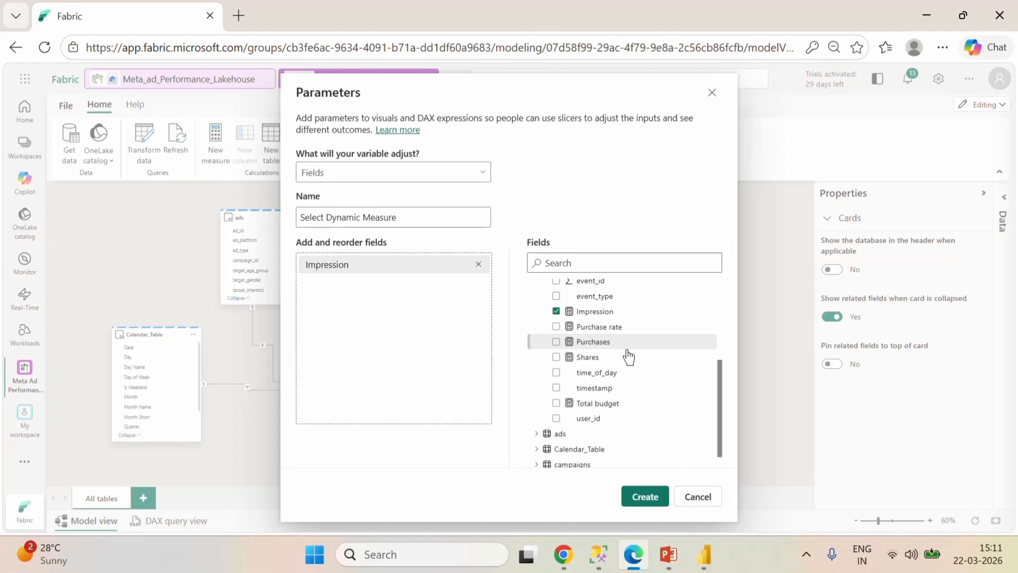
{"action": "scroll", "coordinate": [632, 385], "scroll_direction": "up", "scroll_amount": 3}
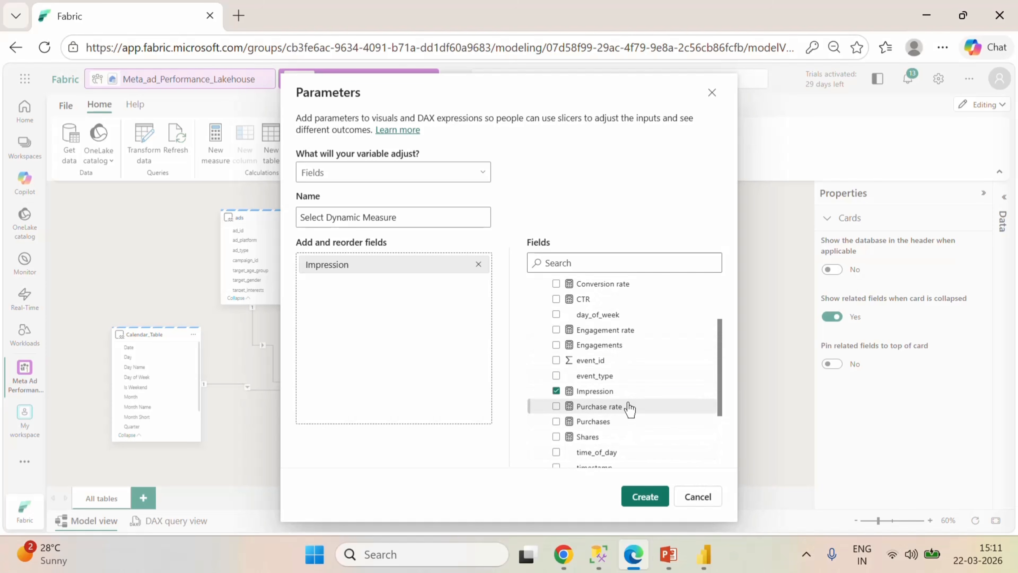
{"action": "left_click_drag", "start_coordinate": [603, 346], "coordinate": [405, 291]}
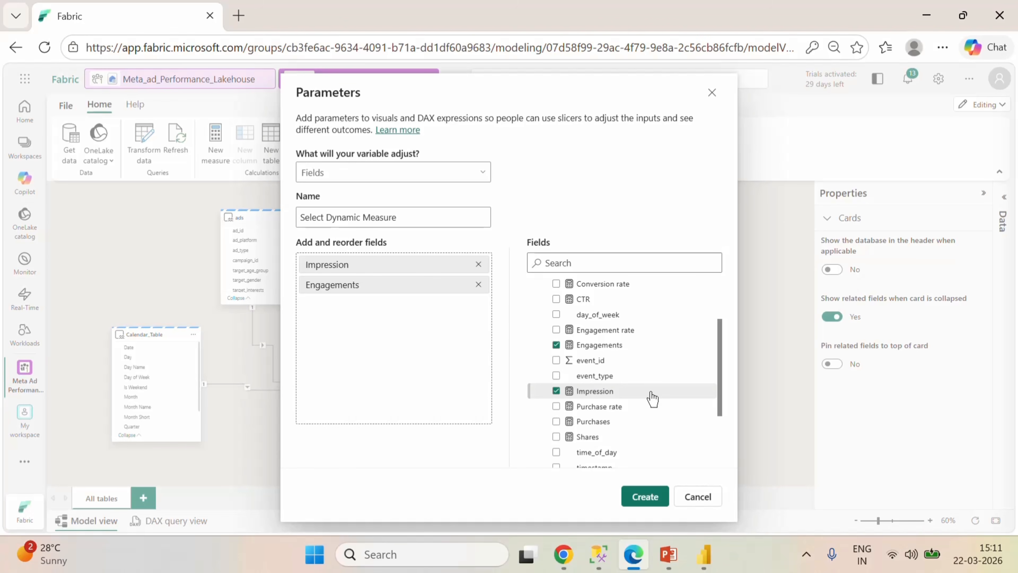
{"action": "scroll", "coordinate": [652, 398], "scroll_direction": "up", "scroll_amount": 2}
{"action": "left_click_drag", "start_coordinate": [601, 337], "coordinate": [427, 311]}
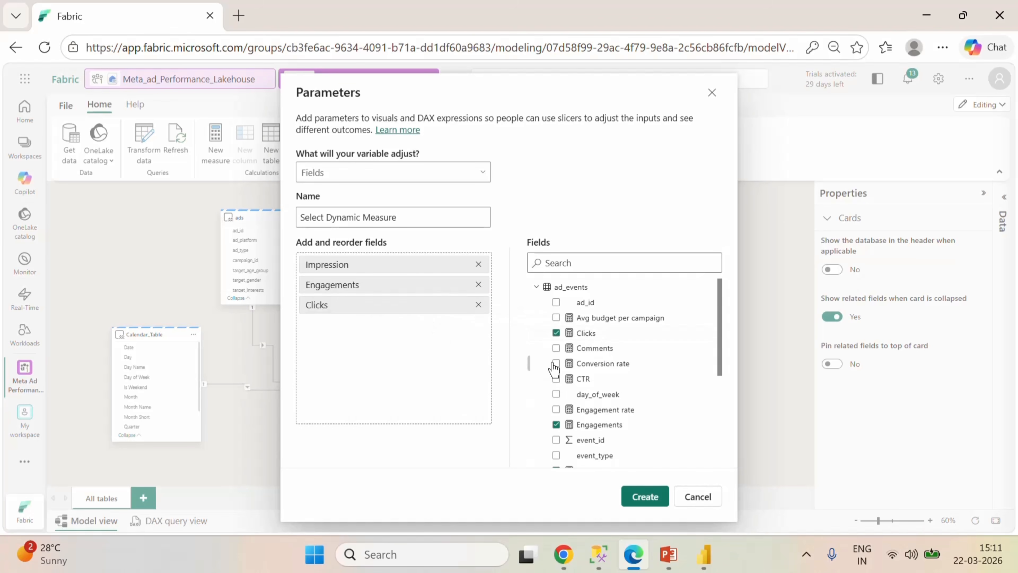
{"action": "scroll", "coordinate": [643, 389], "scroll_direction": "down", "scroll_amount": 4}
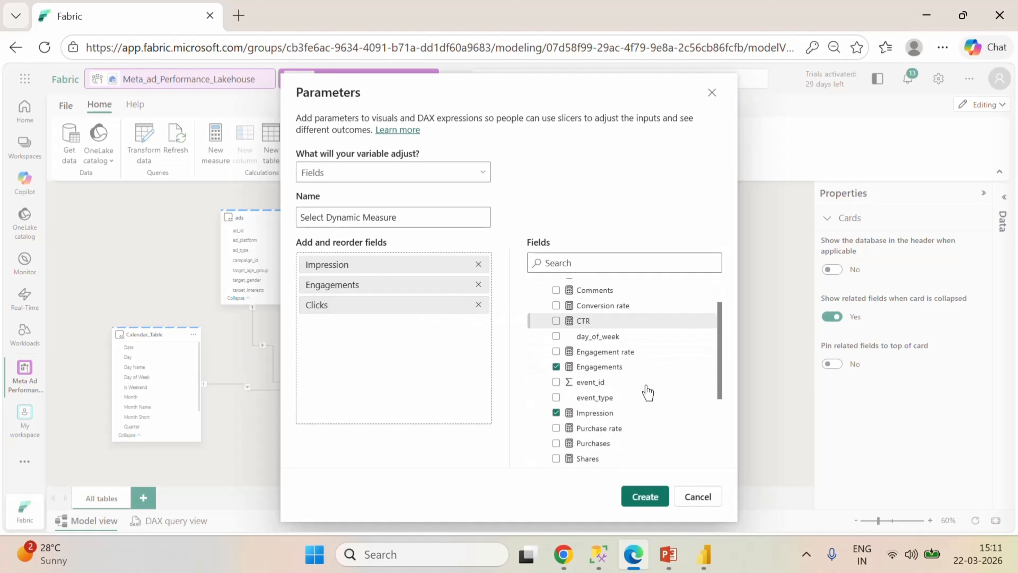
{"action": "left_click_drag", "start_coordinate": [603, 358], "coordinate": [438, 345]}
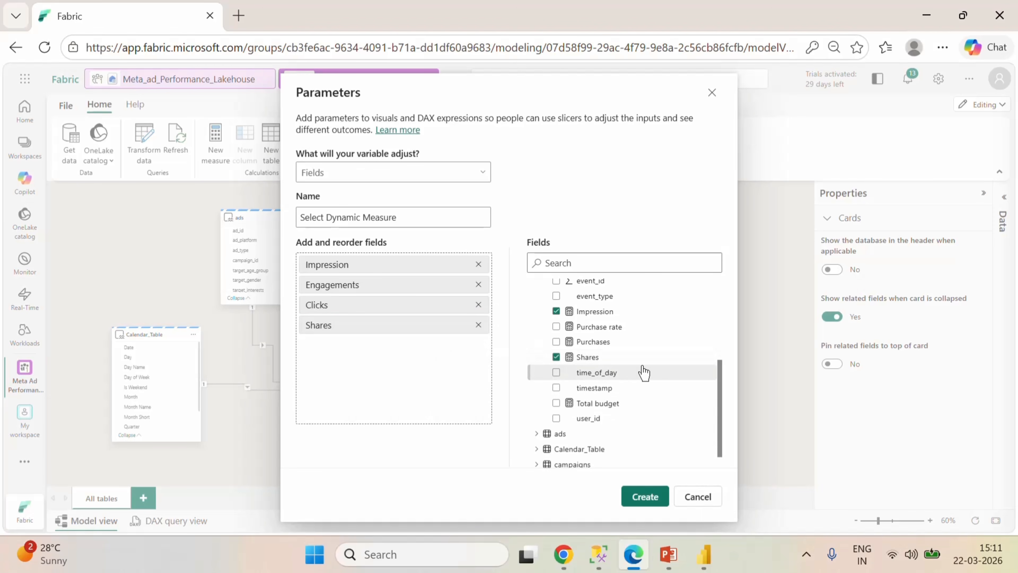
- Add Comments and Purchases, then create the Select Dynamic Measure field parameter
{"action": "scroll", "coordinate": [643, 372], "scroll_direction": "up", "scroll_amount": 4}
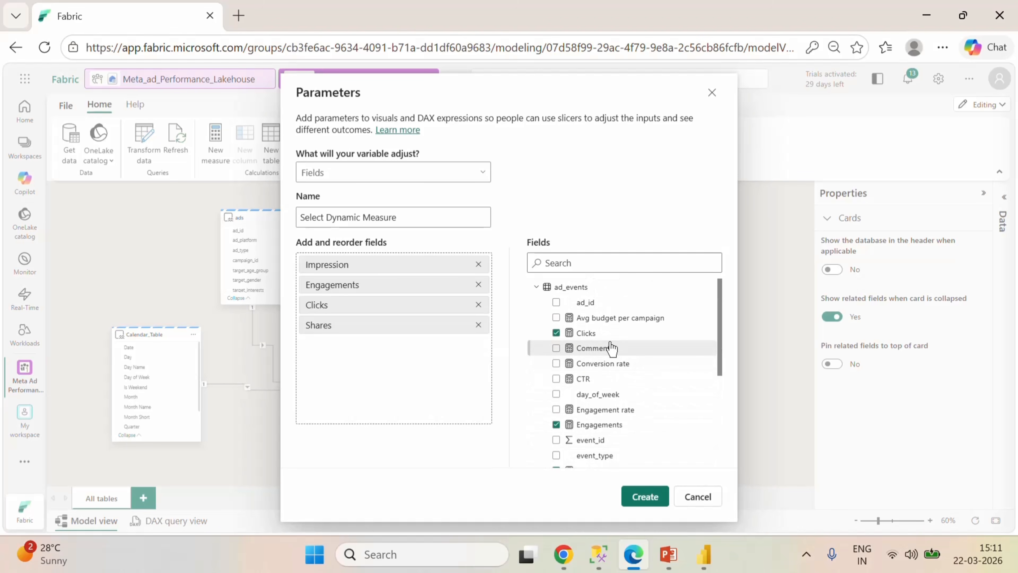
{"action": "left_click_drag", "start_coordinate": [611, 349], "coordinate": [458, 348]}
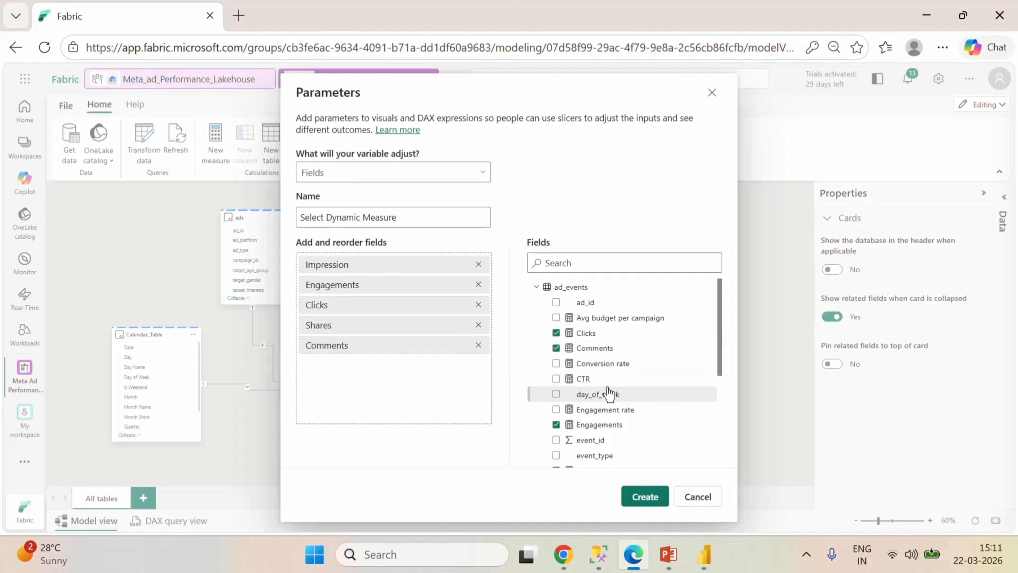
{"action": "scroll", "coordinate": [637, 413], "scroll_direction": "down", "scroll_amount": 2}
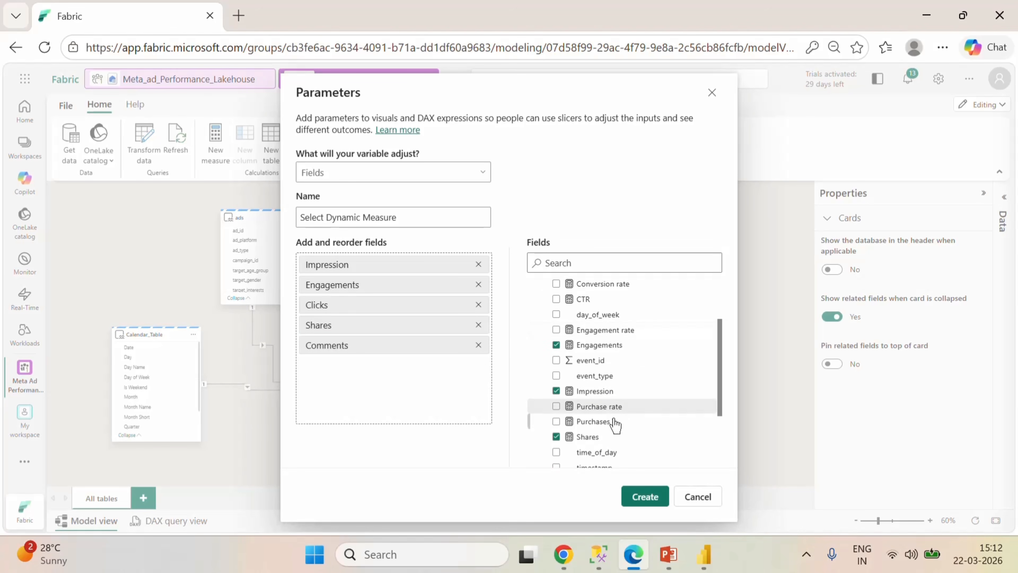
{"action": "left_click_drag", "start_coordinate": [602, 422], "coordinate": [461, 393]}
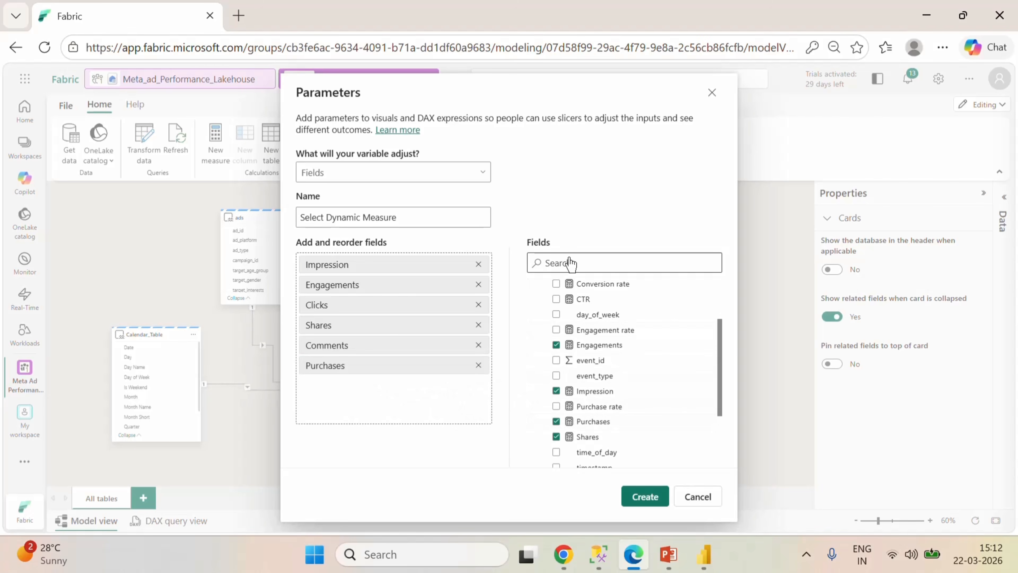
{"action": "left_click", "coordinate": [645, 496]}
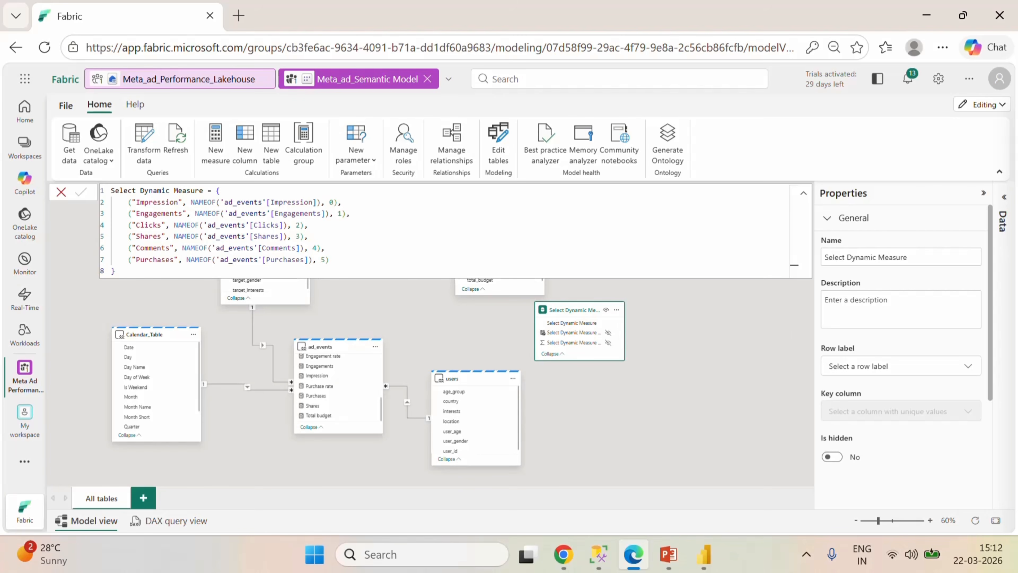
- Close the parameter's DAX formula bar and return to the Power BI Desktop report
{"action": "left_click", "coordinate": [61, 192]}
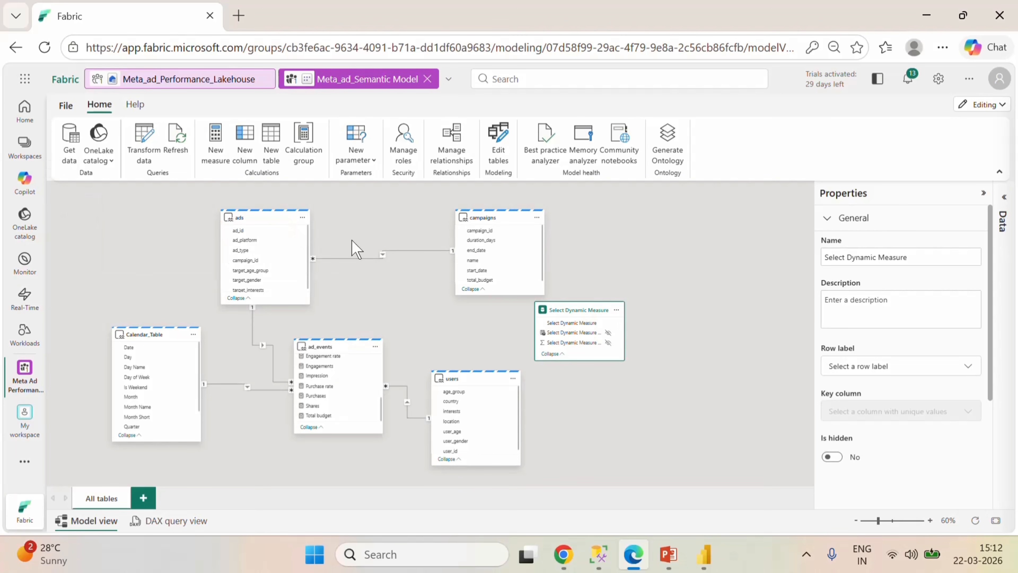
{"action": "left_click", "coordinate": [704, 554]}
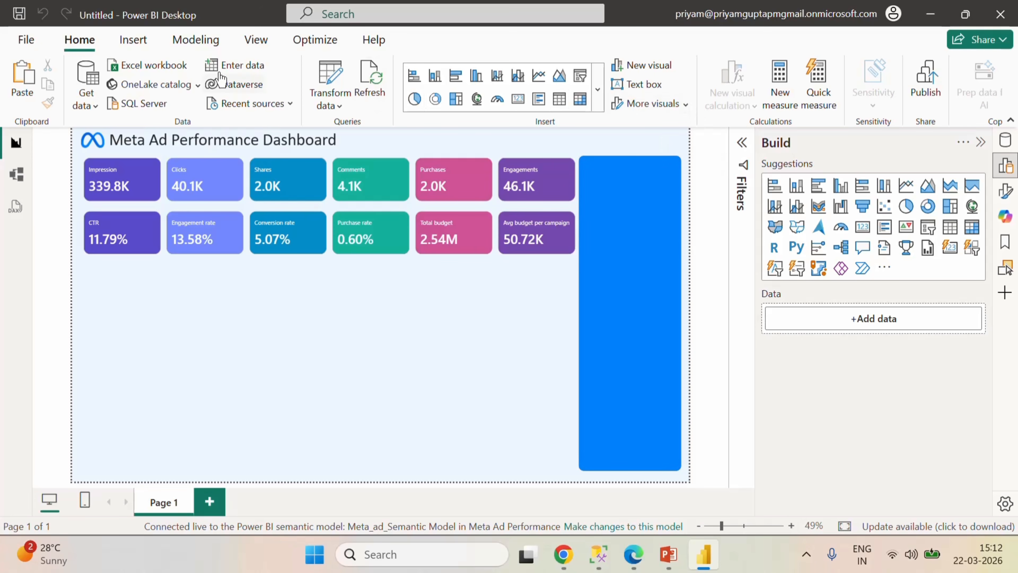
- Insert a rounded rectangle and resize it into a small panel below the KPI cards
{"action": "left_click", "coordinate": [133, 39]}
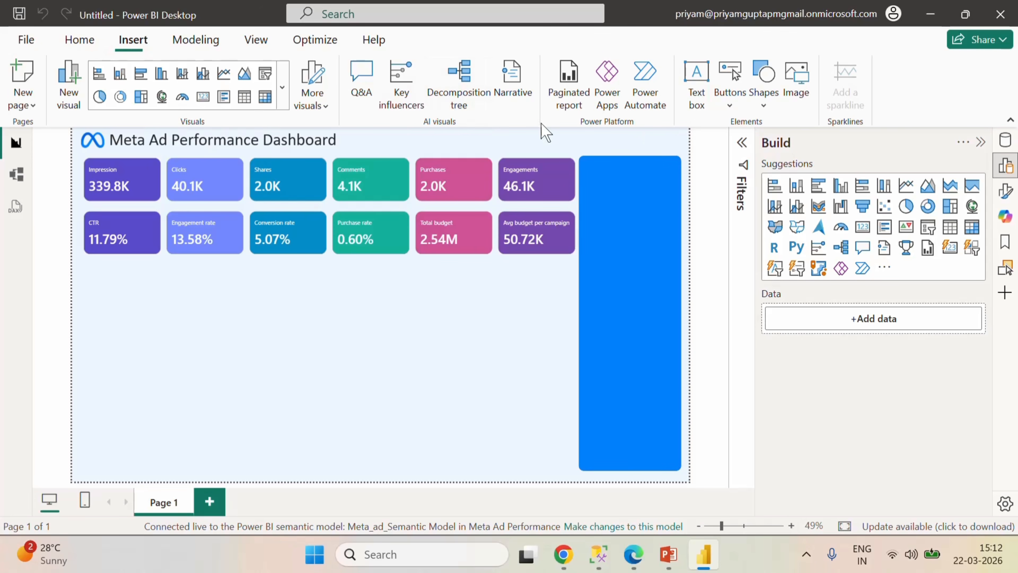
{"action": "left_click", "coordinate": [761, 107]}
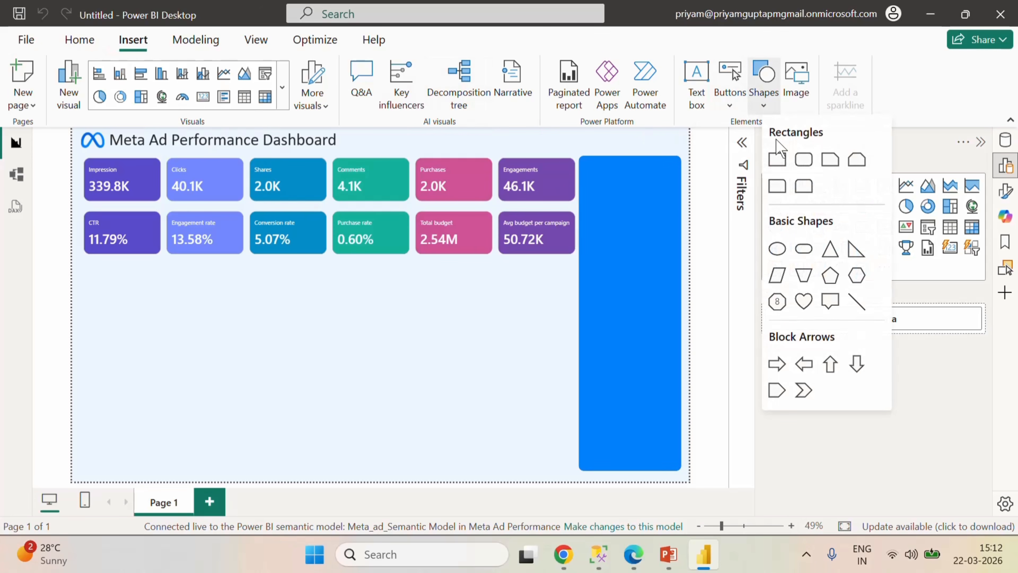
{"action": "left_click", "coordinate": [796, 166]}
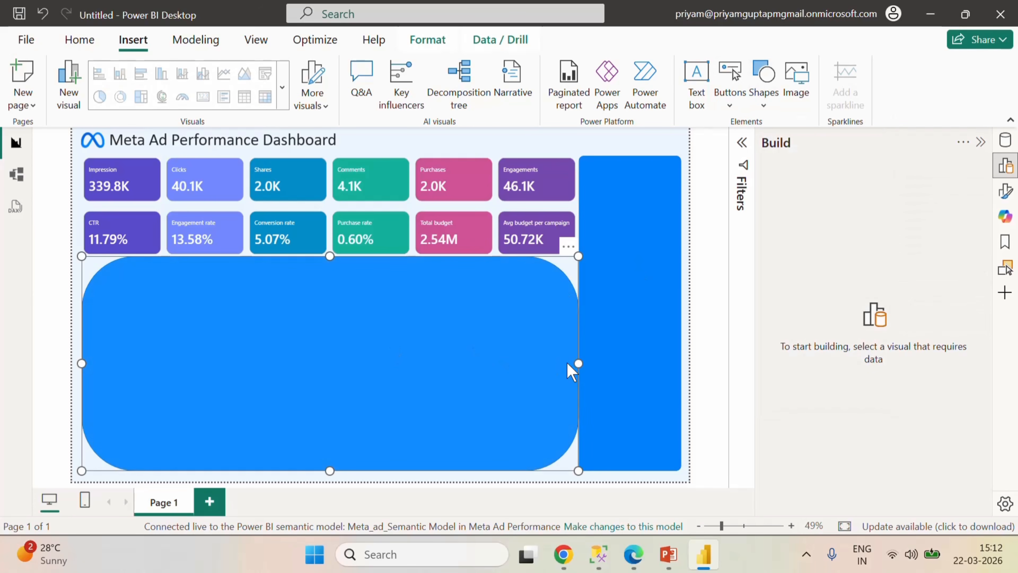
{"action": "left_click_drag", "start_coordinate": [578, 363], "coordinate": [259, 363]}
{"action": "left_click_drag", "start_coordinate": [170, 469], "coordinate": [158, 359]}
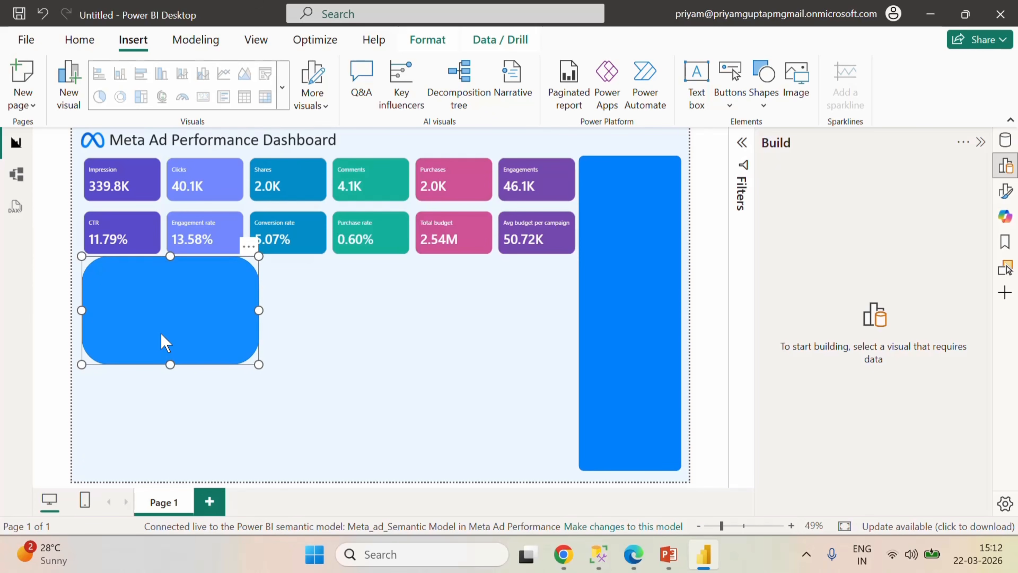
{"action": "left_click", "coordinate": [1005, 192]}
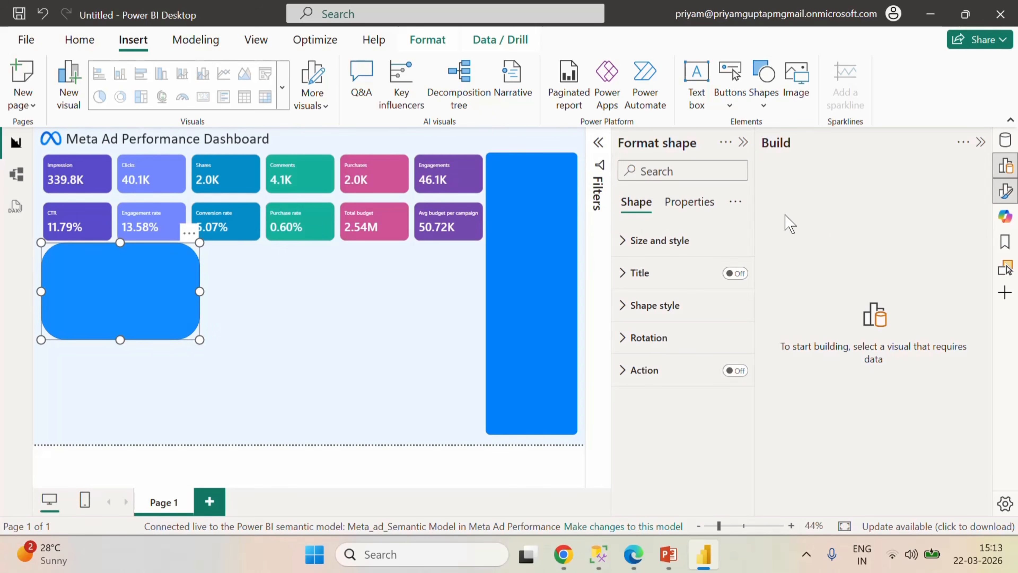
- Set the rectangle's height to 230 and width to 280
{"action": "left_click", "coordinate": [627, 240]}
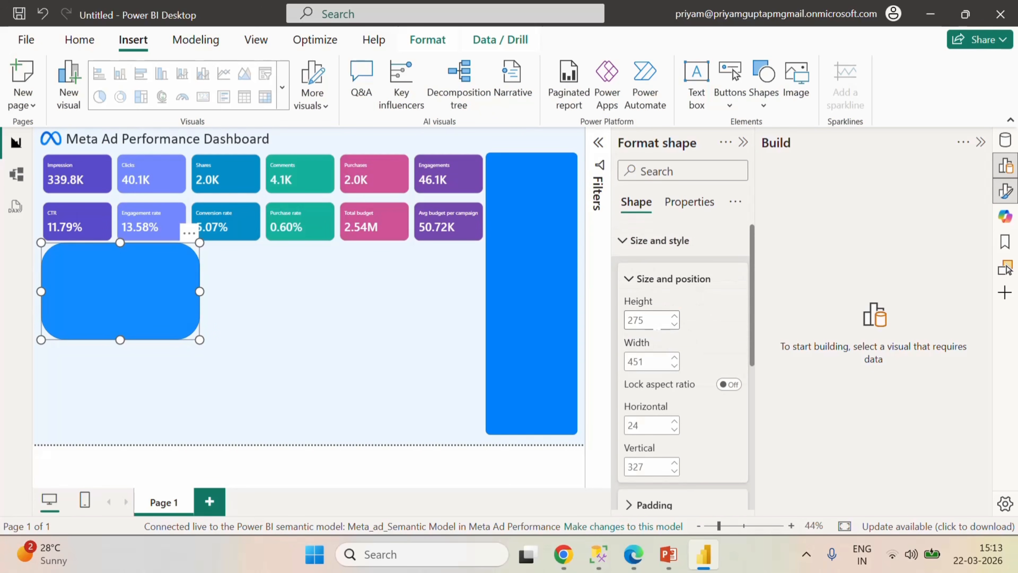
{"action": "type", "text": "230"}
{"action": "left_click", "coordinate": [651, 361]}
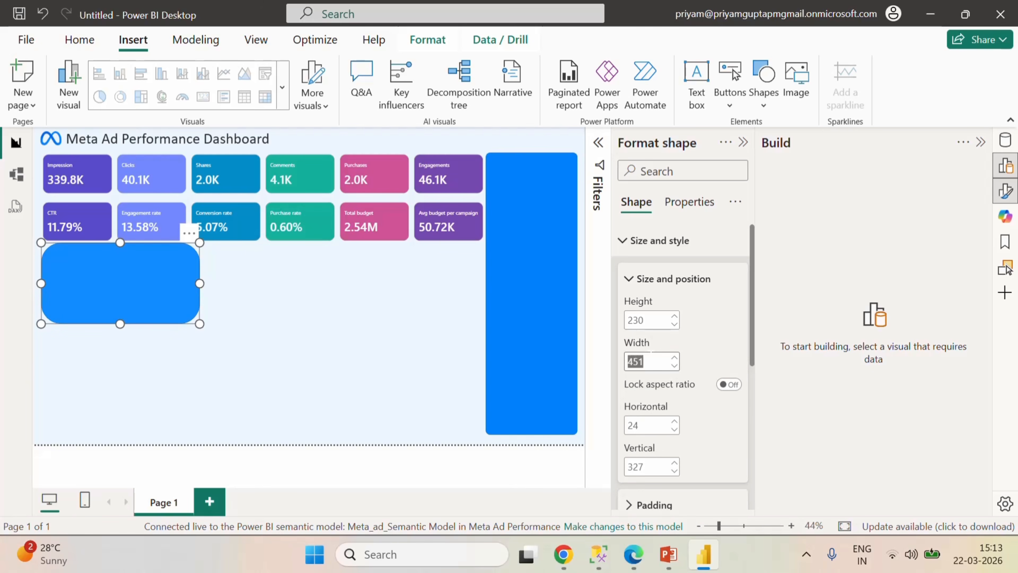
{"action": "type", "text": "280"}
{"action": "key", "text": "Return"}
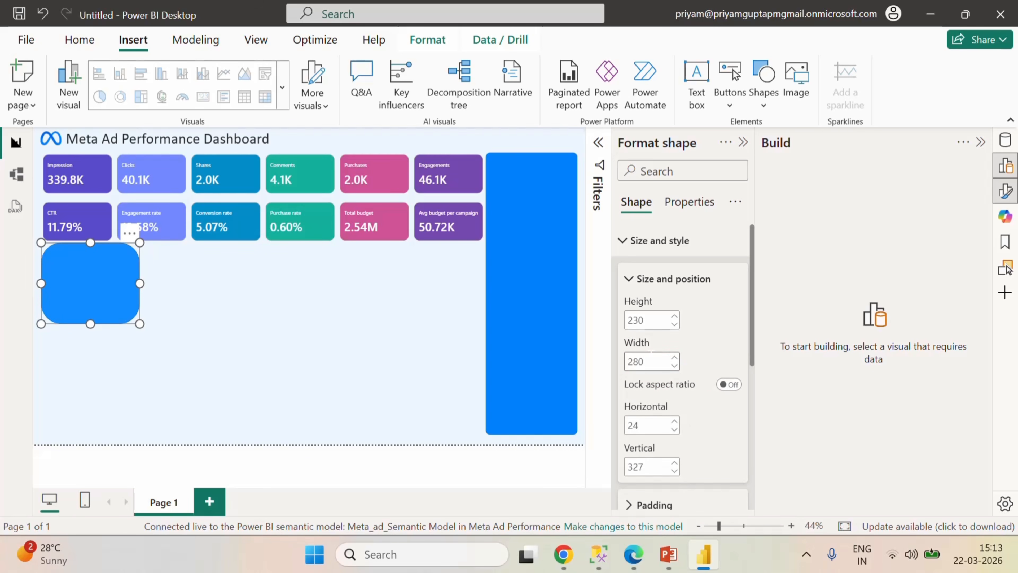
- Set the rectangle's rounded corners to 8
{"action": "scroll", "coordinate": [711, 437], "scroll_direction": "down", "scroll_amount": 4}
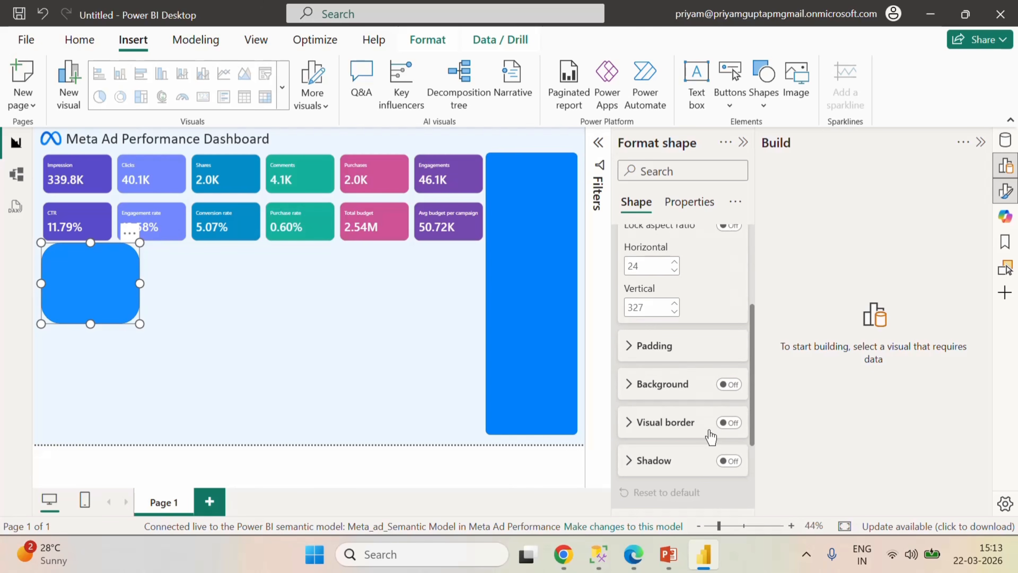
{"action": "scroll", "coordinate": [694, 449], "scroll_direction": "down", "scroll_amount": 3}
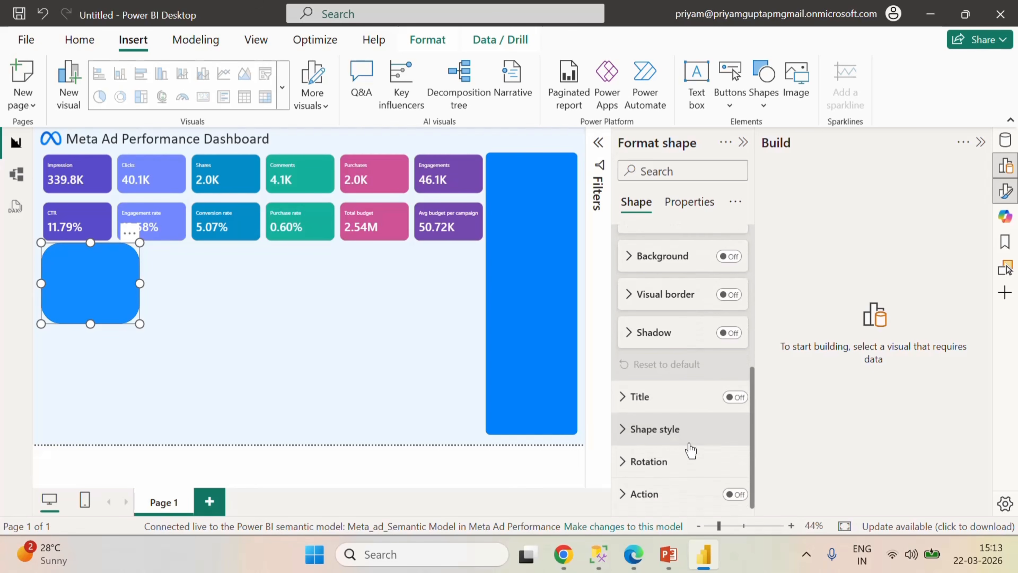
{"action": "left_click", "coordinate": [661, 428]}
{"action": "scroll", "coordinate": [665, 449], "scroll_direction": "down", "scroll_amount": 4}
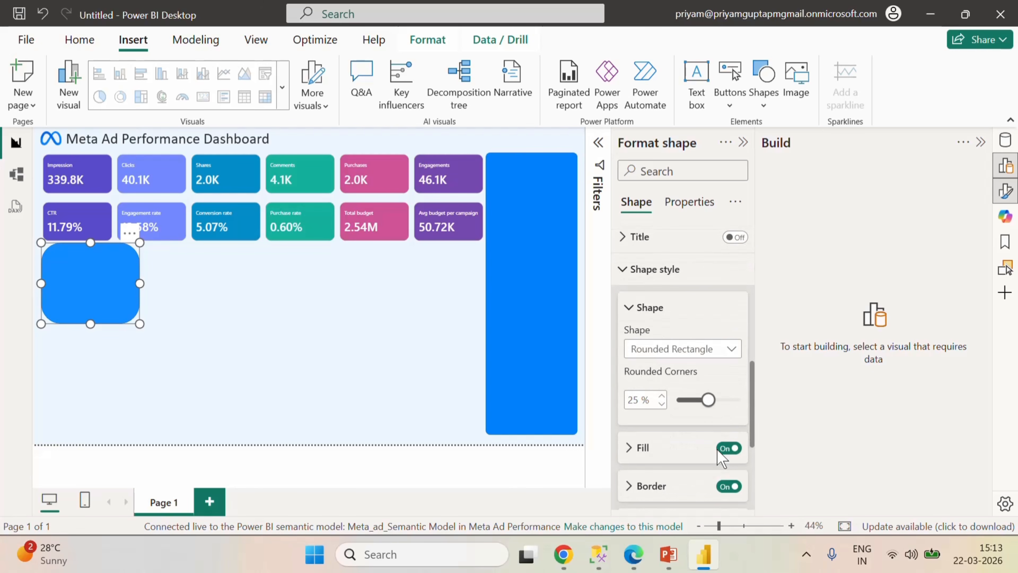
{"action": "double_click", "coordinate": [635, 399]}
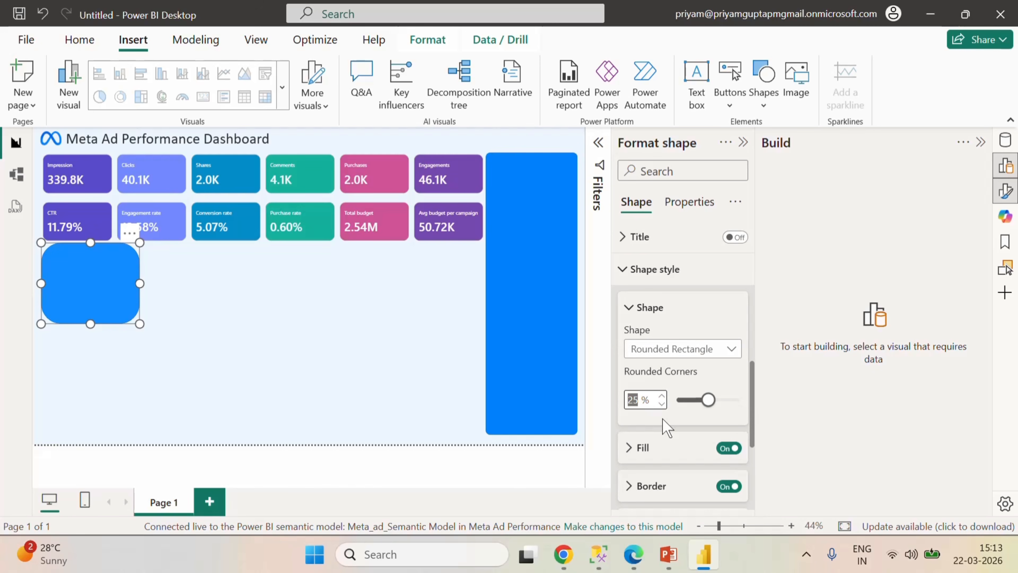
{"action": "type", "text": "8"}
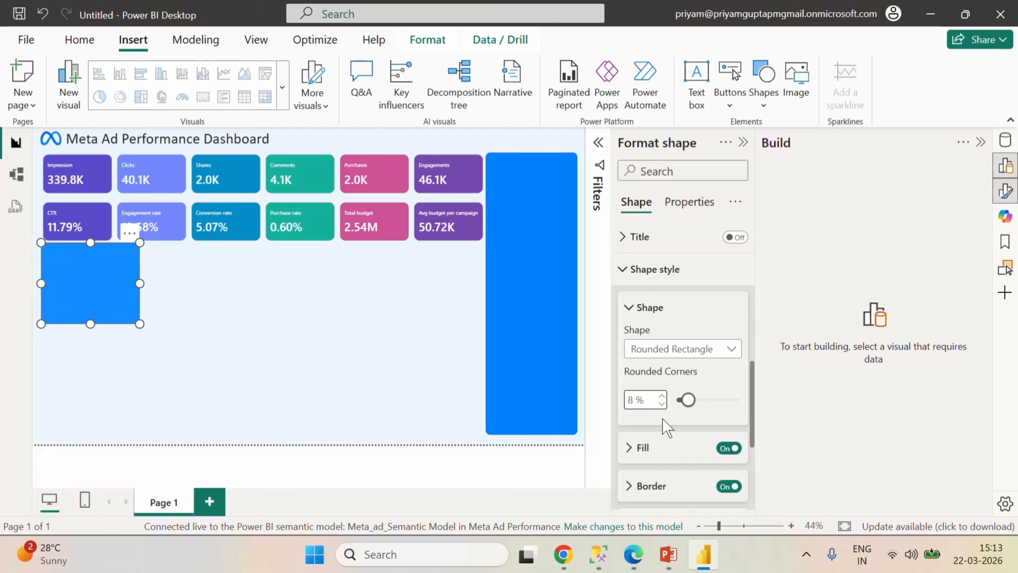
{"action": "scroll", "coordinate": [689, 427], "scroll_direction": "down", "scroll_amount": 4}
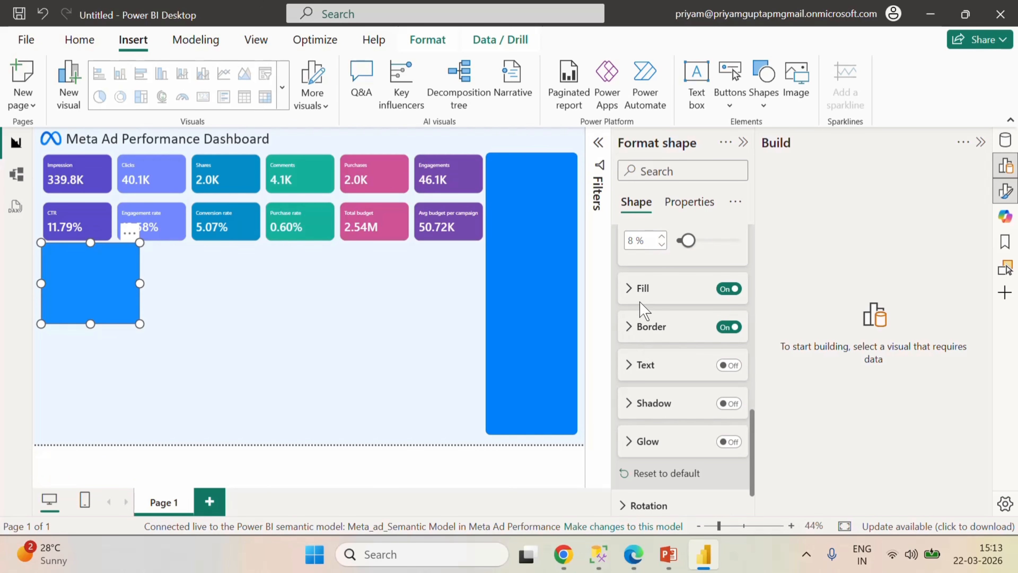
- Fill the rectangle white and give it a light grey border
{"action": "left_click", "coordinate": [642, 290]}
{"action": "left_click", "coordinate": [656, 330]}
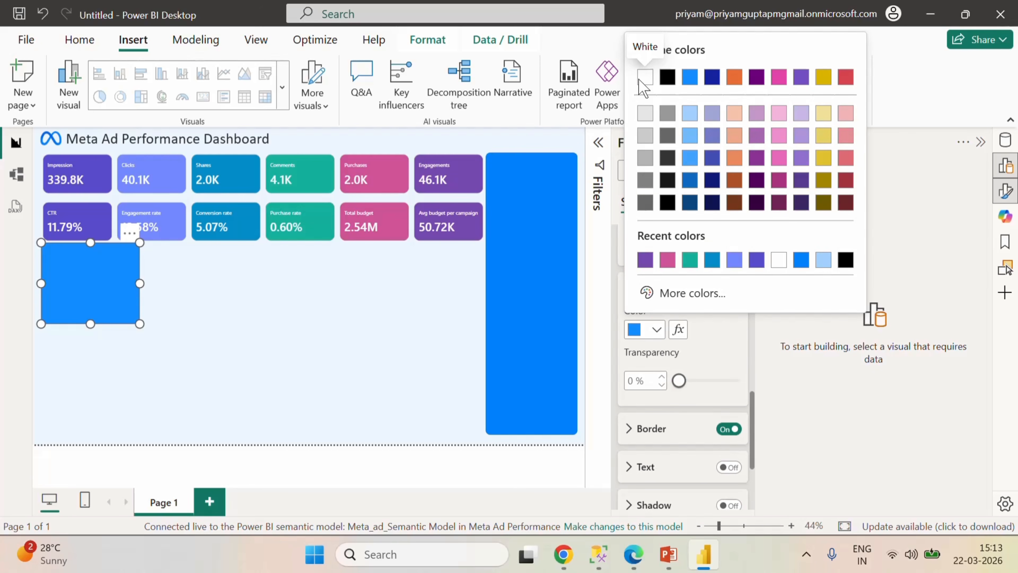
{"action": "left_click", "coordinate": [649, 78]}
{"action": "scroll", "coordinate": [704, 401], "scroll_direction": "down", "scroll_amount": 2}
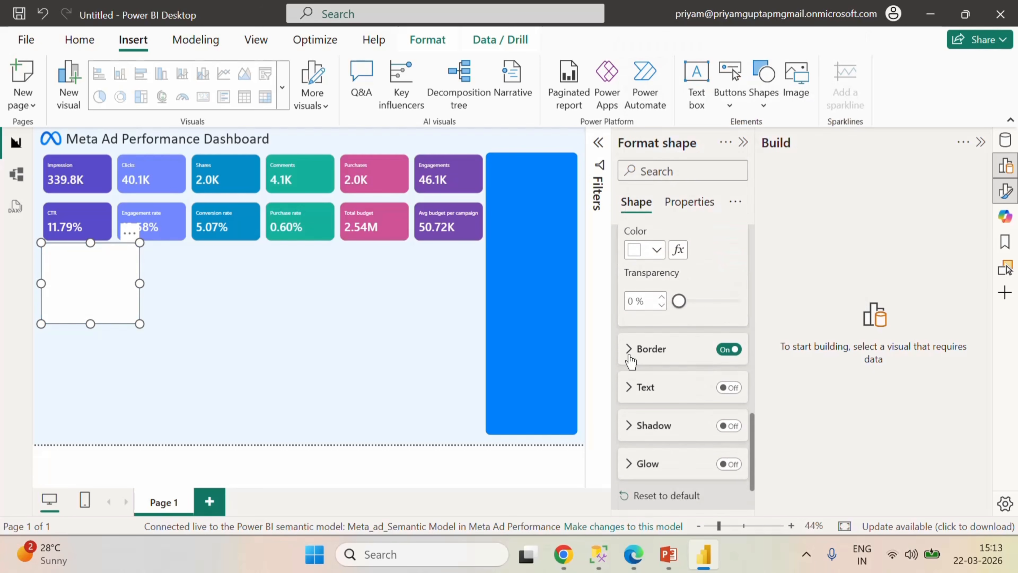
{"action": "left_click", "coordinate": [681, 348]}
{"action": "left_click", "coordinate": [656, 390]}
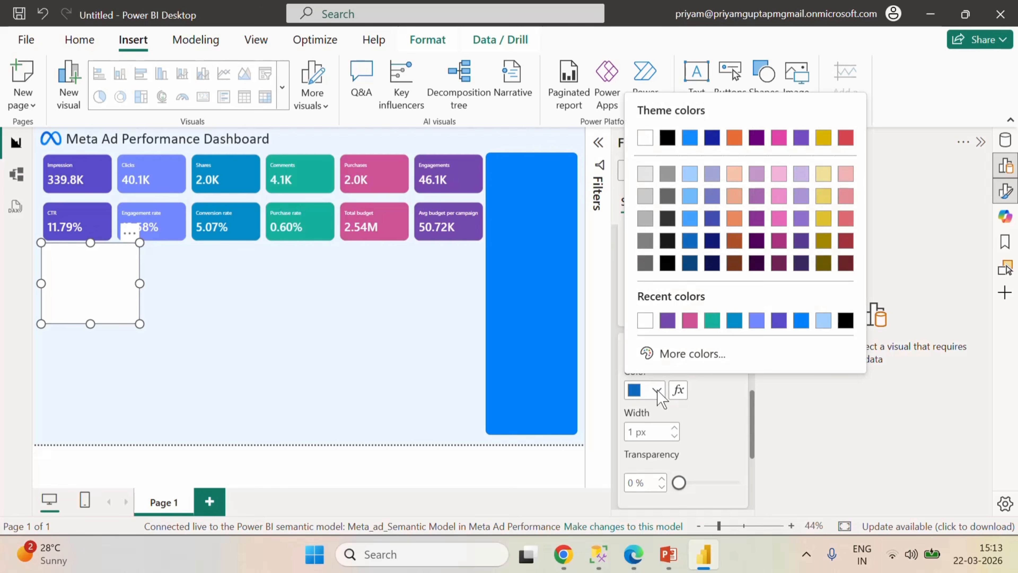
{"action": "left_click", "coordinate": [643, 199]}
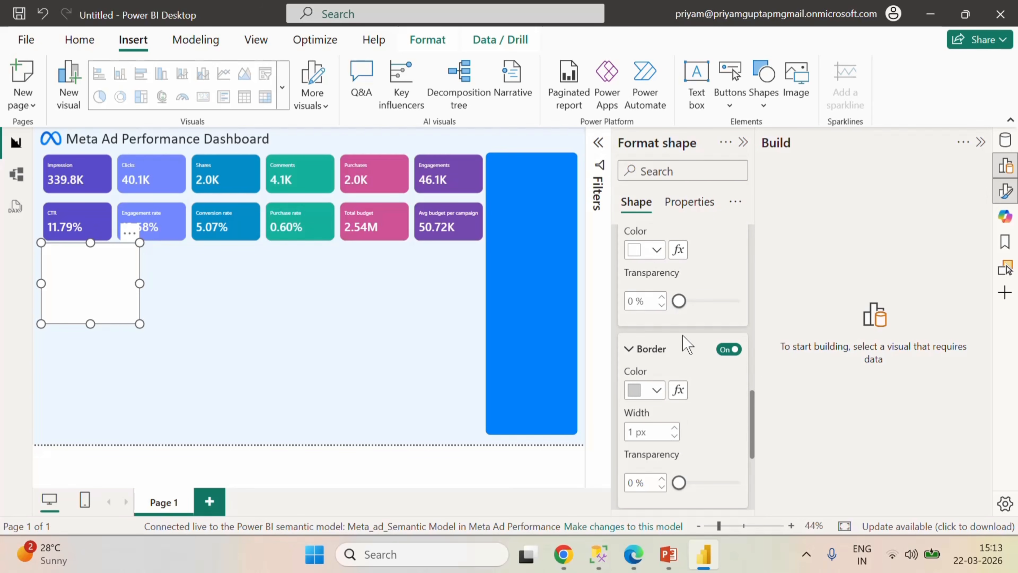
{"action": "left_click", "coordinate": [386, 310]}
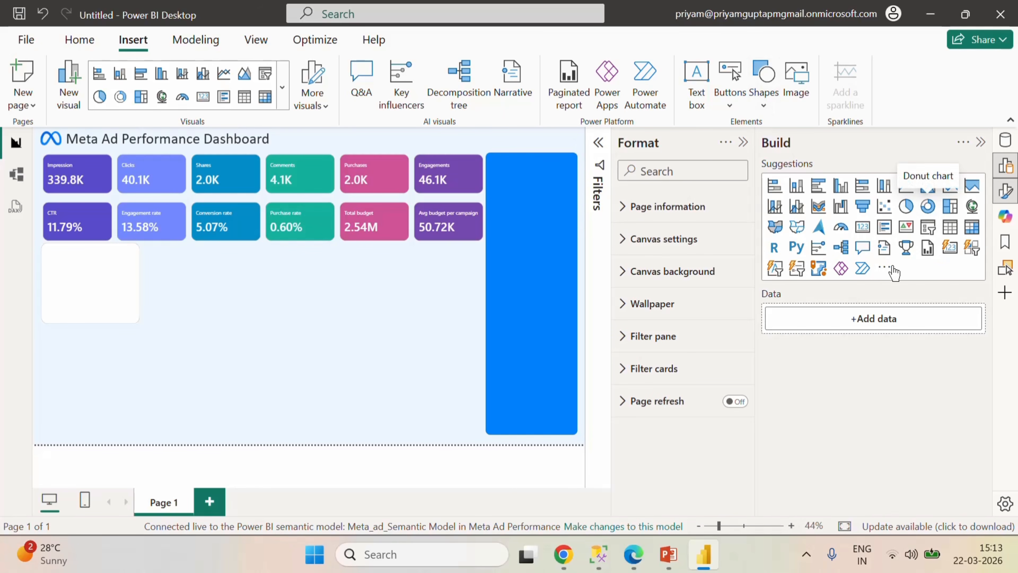
- Insert a donut chart and place it over the white card
{"action": "left_click", "coordinate": [928, 206]}
{"action": "left_click_drag", "start_coordinate": [118, 366], "coordinate": [112, 298]}
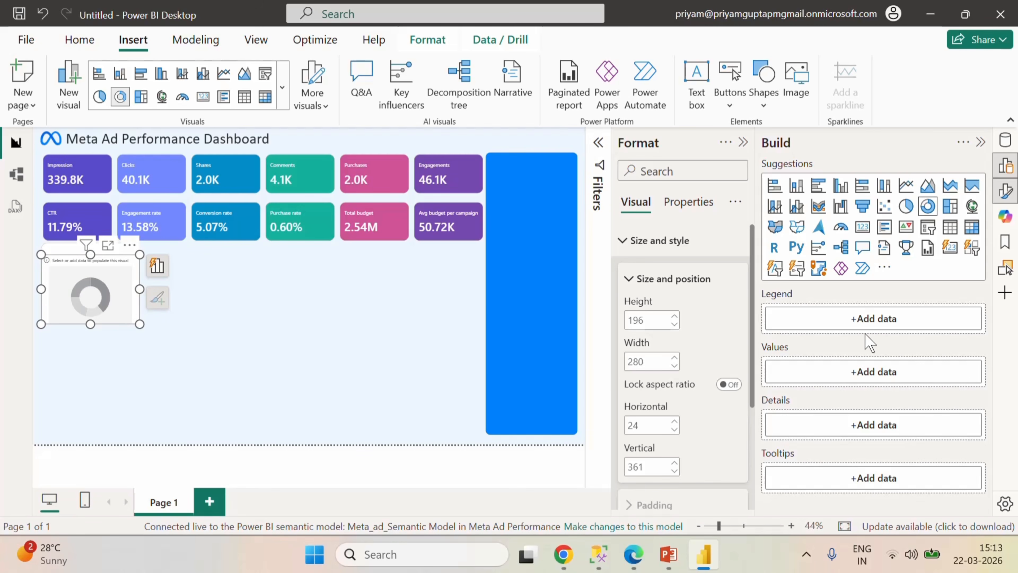
{"action": "left_click", "coordinate": [1006, 167]}
{"action": "left_click", "coordinate": [1005, 166]}
{"action": "left_click", "coordinate": [1005, 140]}
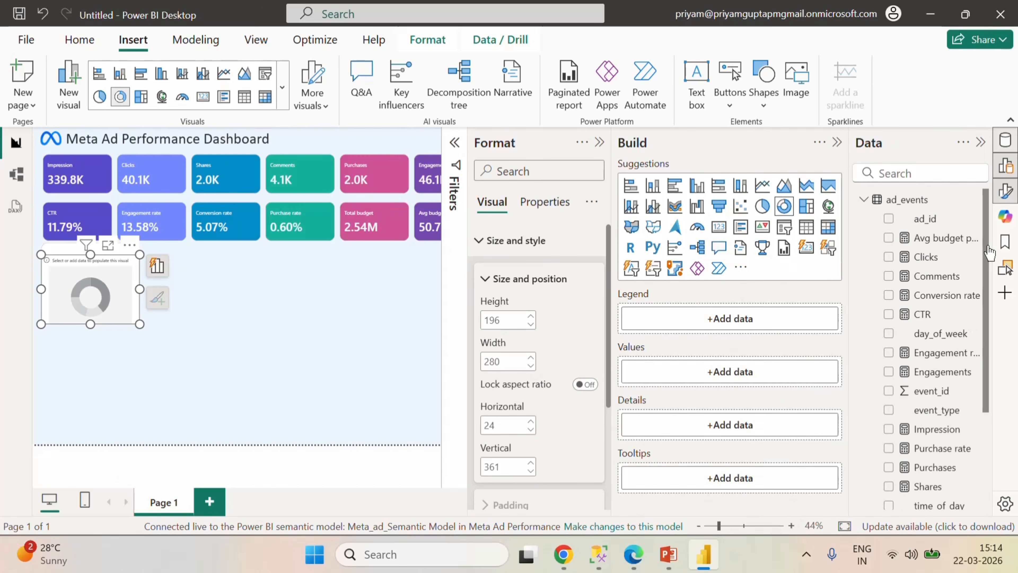
{"action": "left_click", "coordinate": [599, 142]}
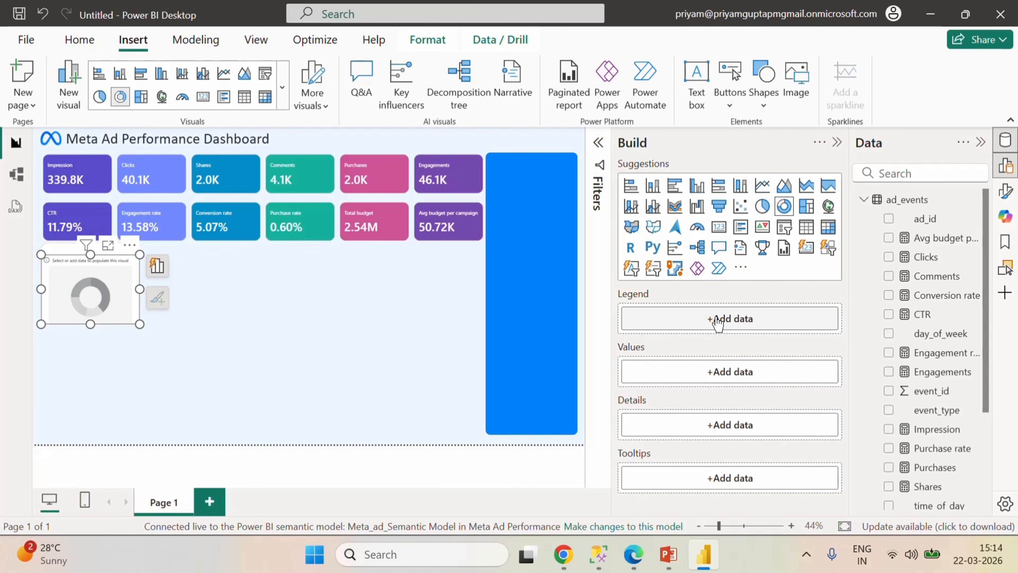
- Use target_gender from the ads table as the donut's legend
{"action": "scroll", "coordinate": [941, 379], "scroll_direction": "down", "scroll_amount": 3}
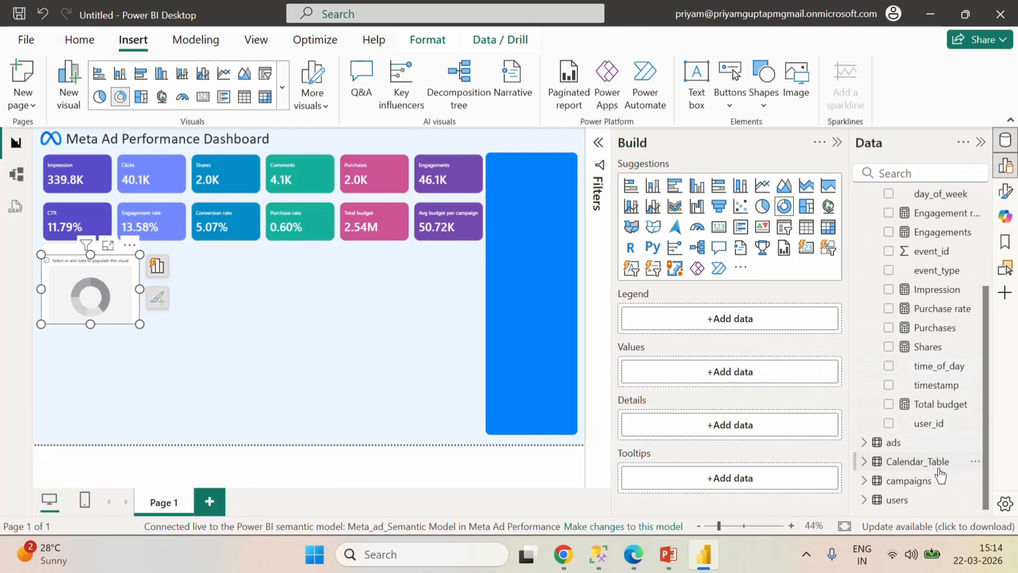
{"action": "left_click", "coordinate": [865, 443]}
{"action": "scroll", "coordinate": [924, 449], "scroll_direction": "down", "scroll_amount": 3}
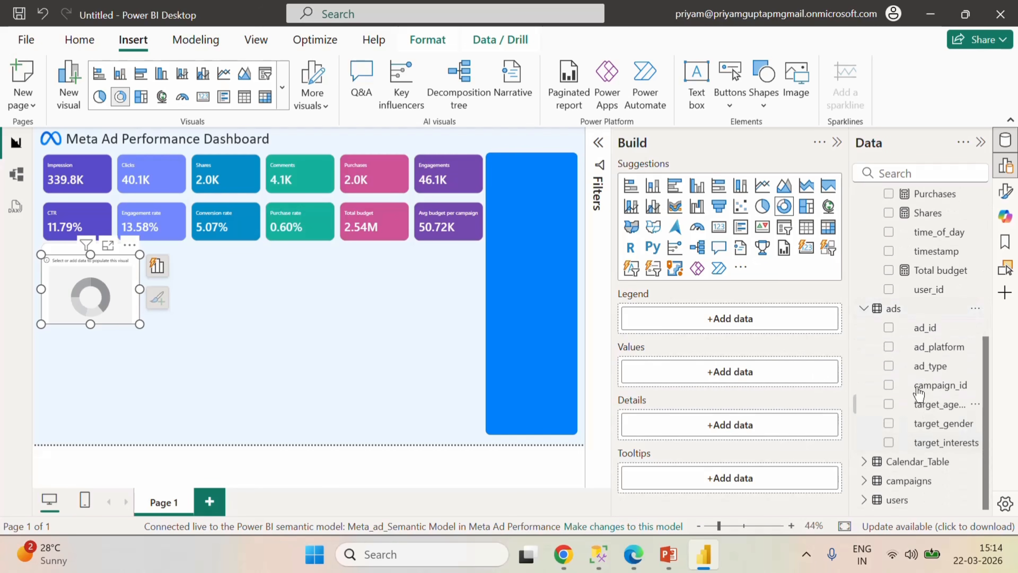
{"action": "left_click_drag", "start_coordinate": [943, 421], "coordinate": [751, 333]}
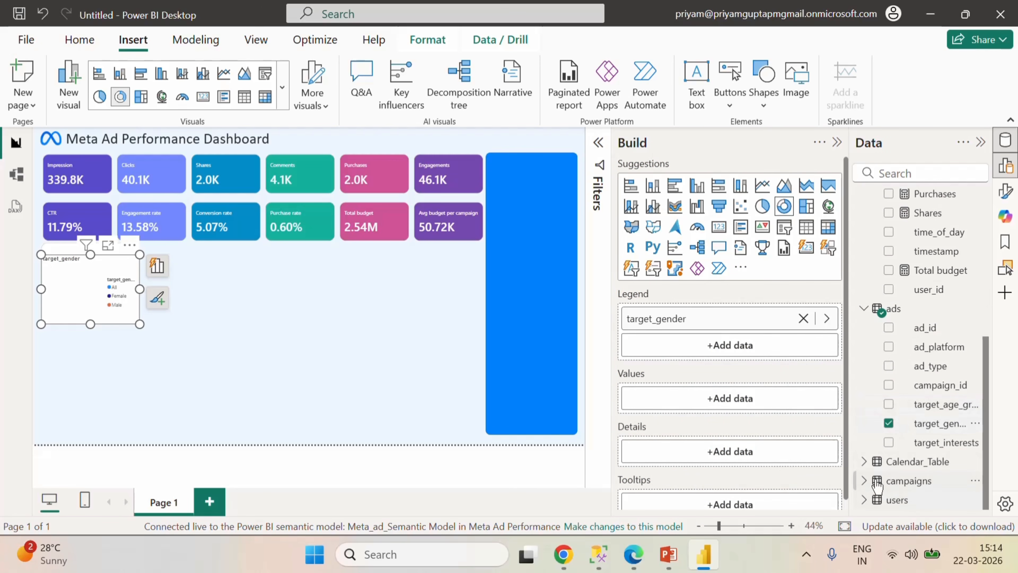
{"action": "scroll", "coordinate": [879, 473], "scroll_direction": "up", "scroll_amount": 5}
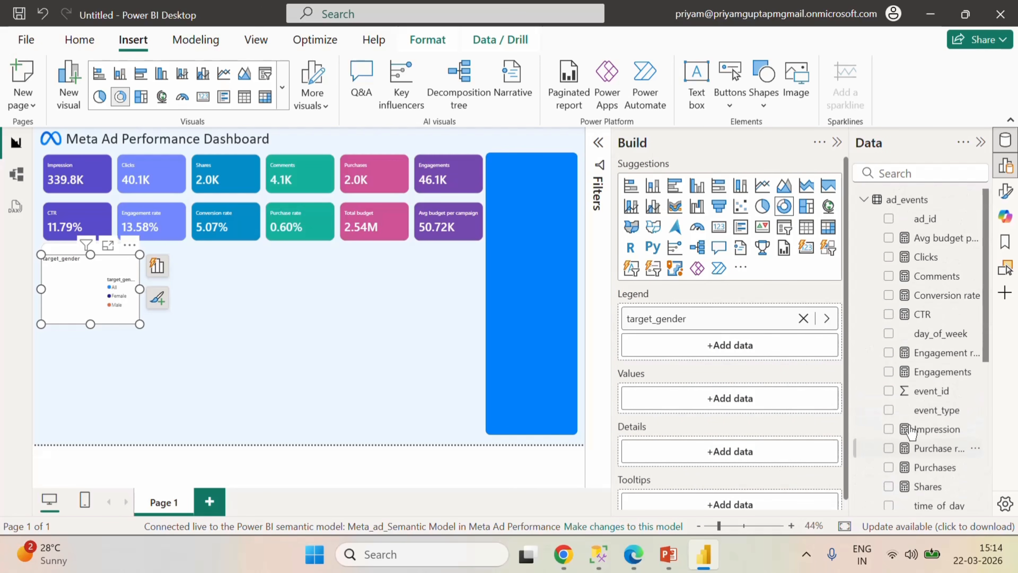
{"action": "left_click", "coordinate": [863, 201]}
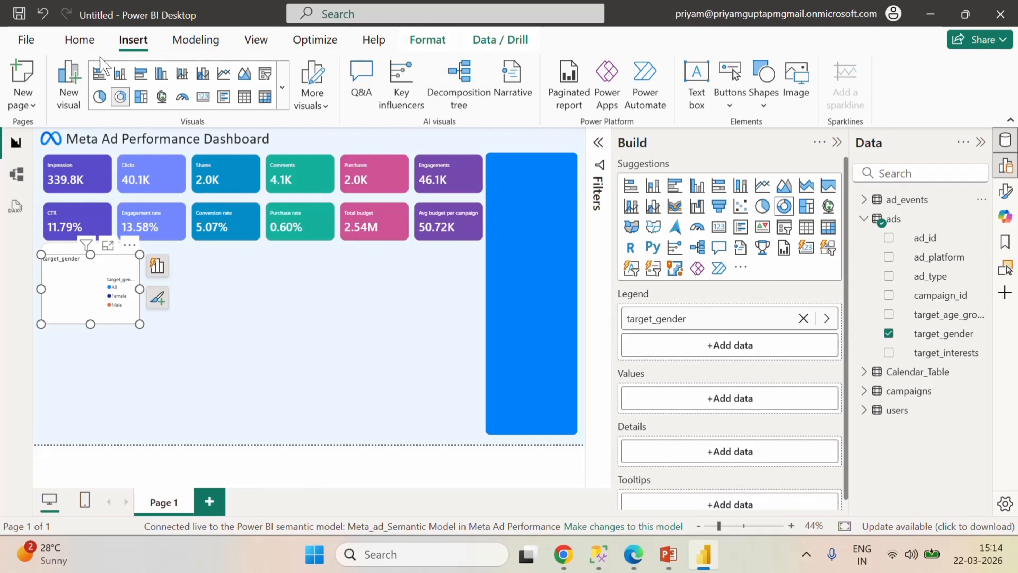
- Put Select Dynamic Measure into the donut's Values
{"action": "left_click", "coordinate": [82, 42]}
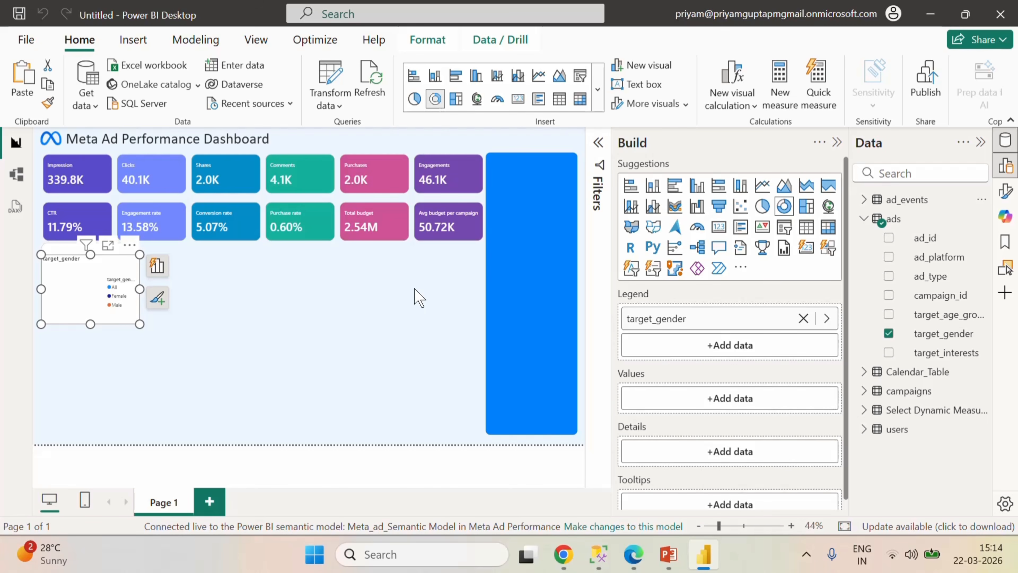
{"action": "left_click", "coordinate": [864, 413]}
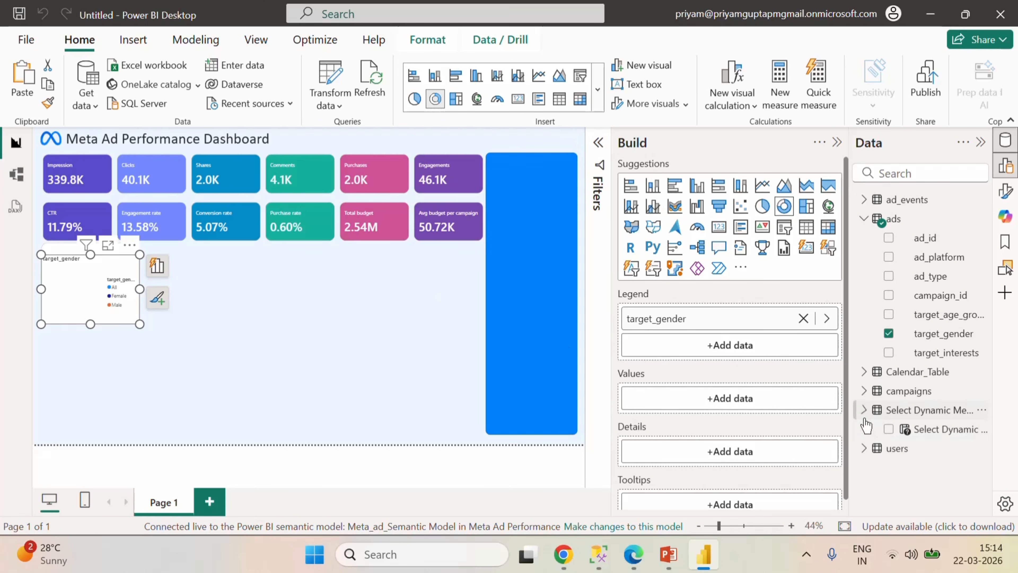
{"action": "left_click", "coordinate": [889, 428]}
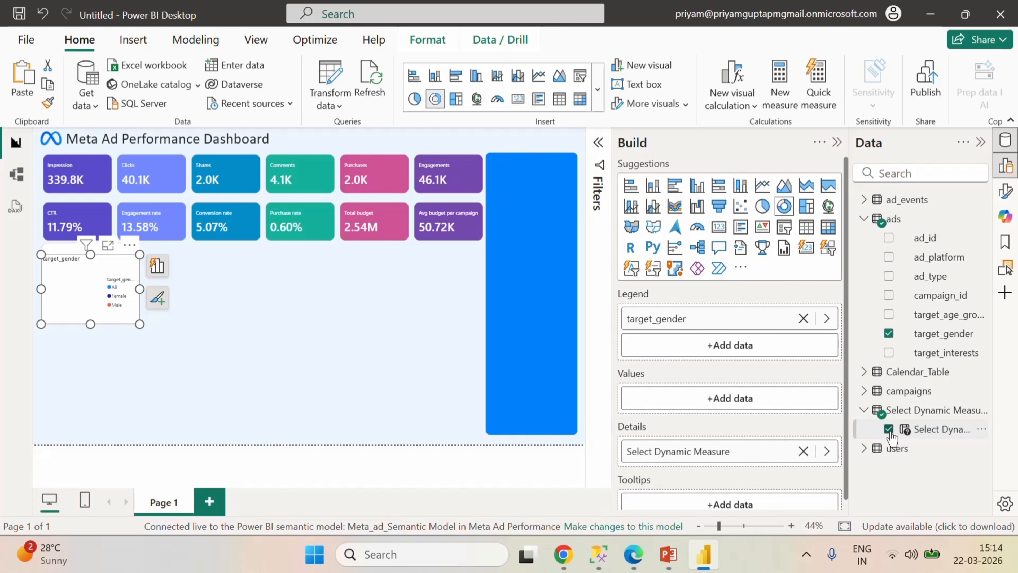
{"action": "left_click_drag", "start_coordinate": [721, 452], "coordinate": [711, 397]}
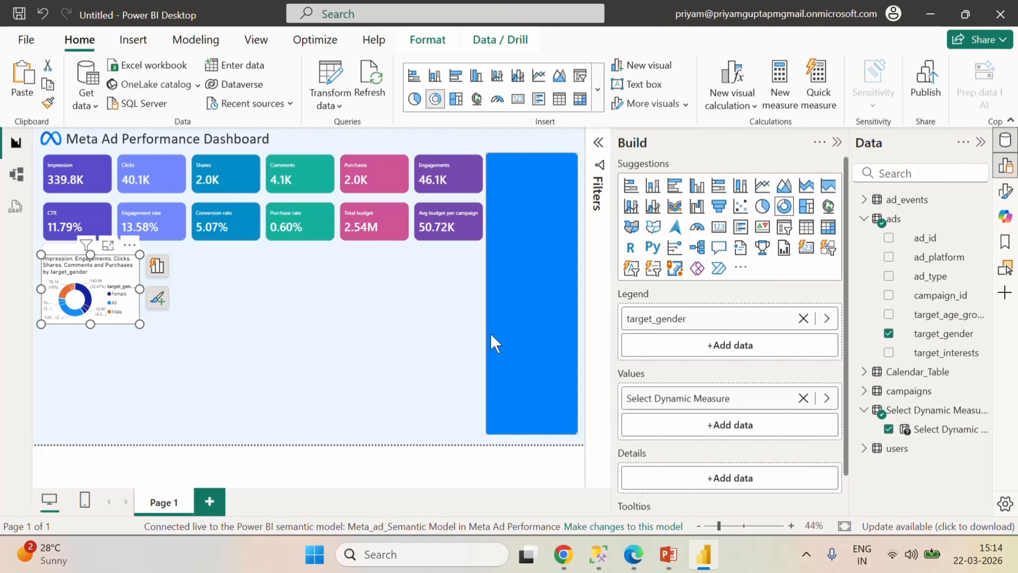
{"action": "left_click", "coordinate": [353, 311]}
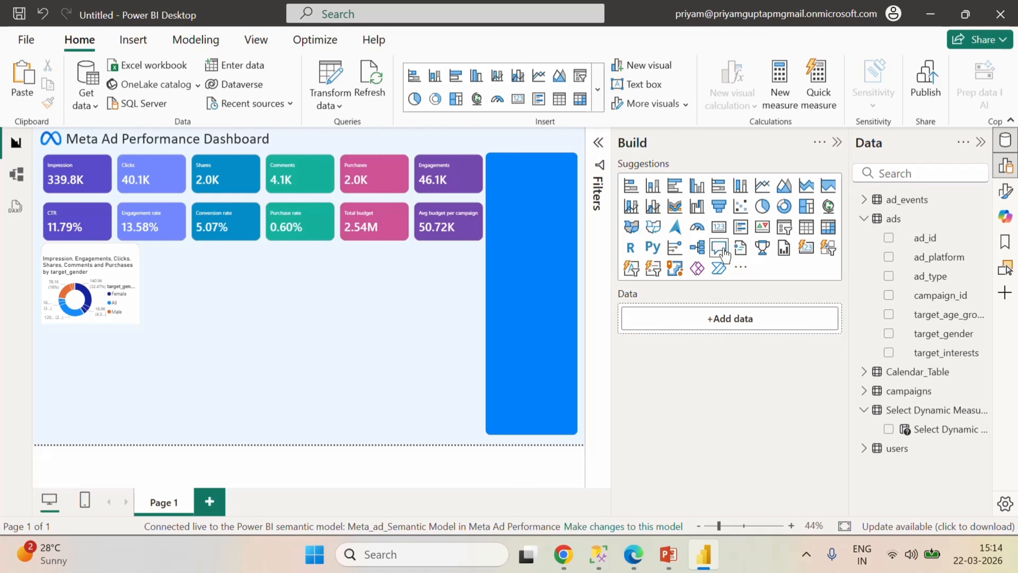
- Add a Select Dynamic Measure slicer on the blue right-hand panel
{"action": "left_click", "coordinate": [784, 226]}
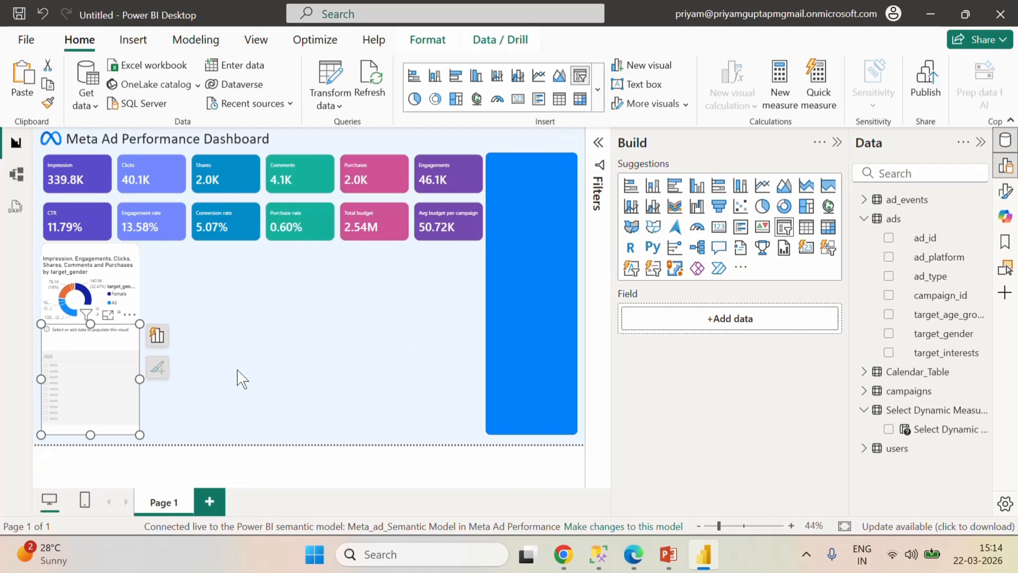
{"action": "left_click_drag", "start_coordinate": [118, 360], "coordinate": [550, 294]}
{"action": "left_click_drag", "start_coordinate": [480, 315], "coordinate": [491, 317]}
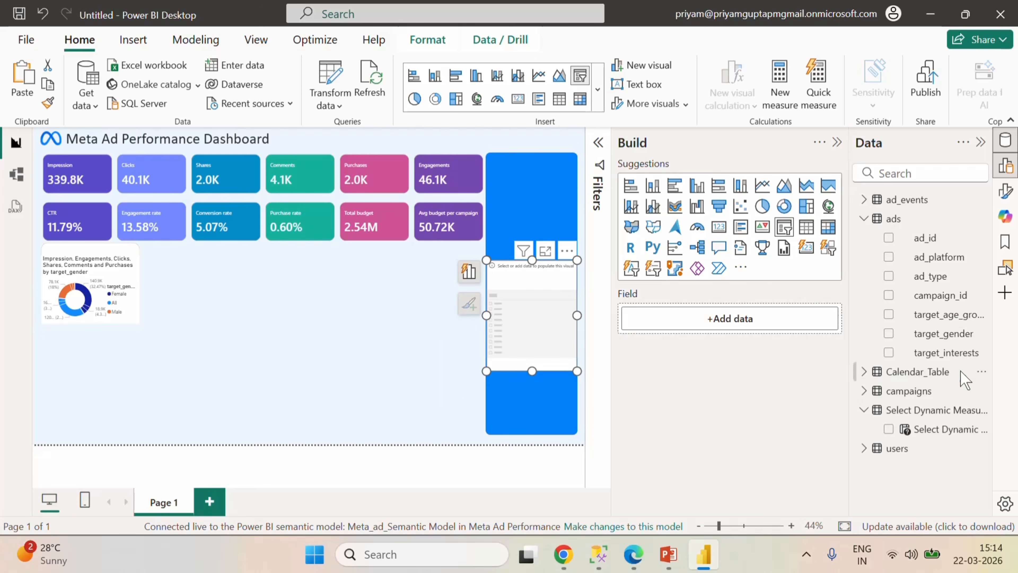
{"action": "left_click", "coordinate": [888, 430]}
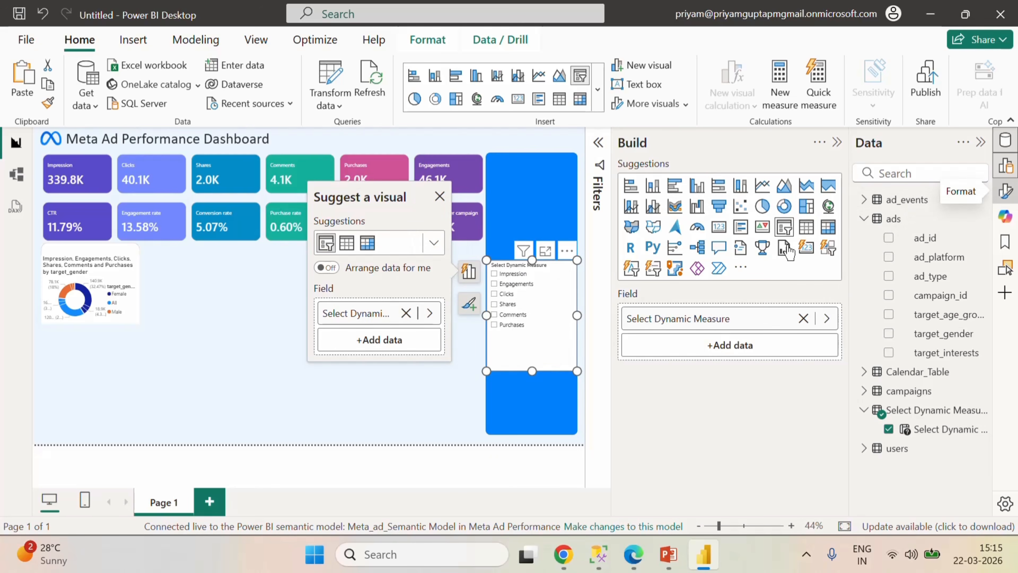
- Make the slicer a single-select dropdown
{"action": "left_click", "coordinate": [1006, 193]}
{"action": "left_click", "coordinate": [480, 258]}
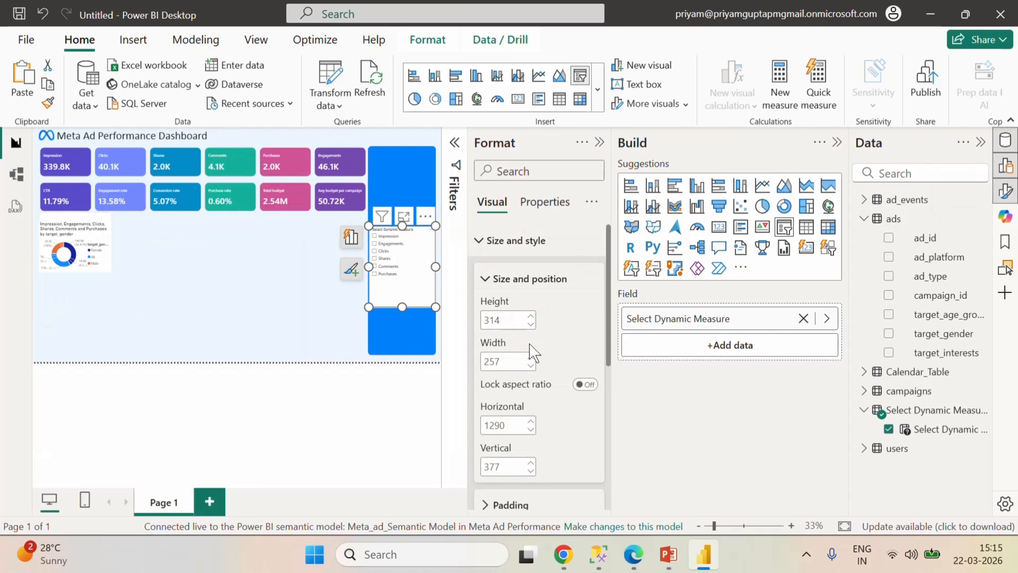
{"action": "left_click", "coordinate": [479, 257]}
{"action": "left_click", "coordinate": [484, 306]}
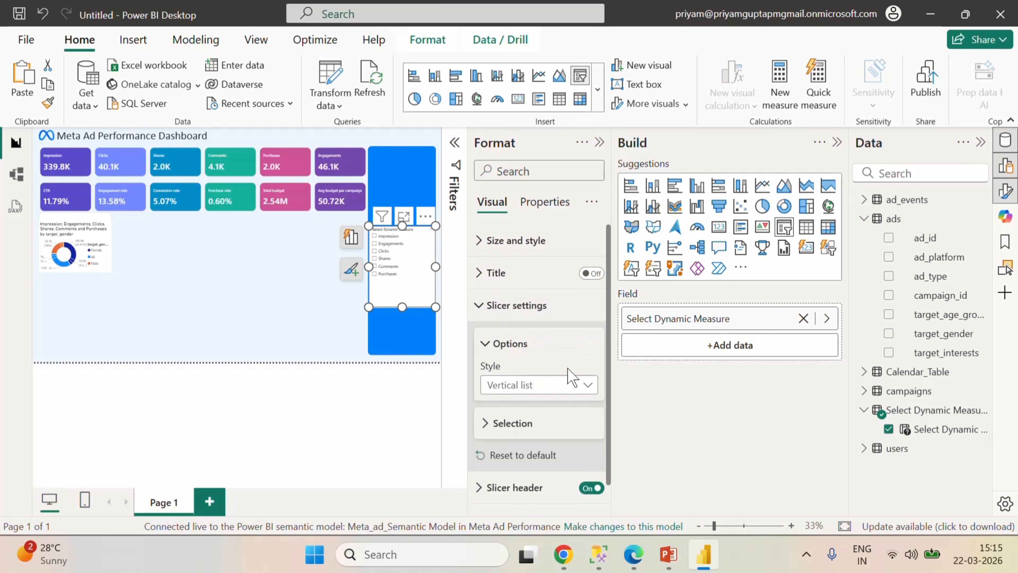
{"action": "scroll", "coordinate": [568, 375], "scroll_direction": "down", "scroll_amount": 1}
{"action": "left_click", "coordinate": [557, 358]}
{"action": "left_click", "coordinate": [521, 416]}
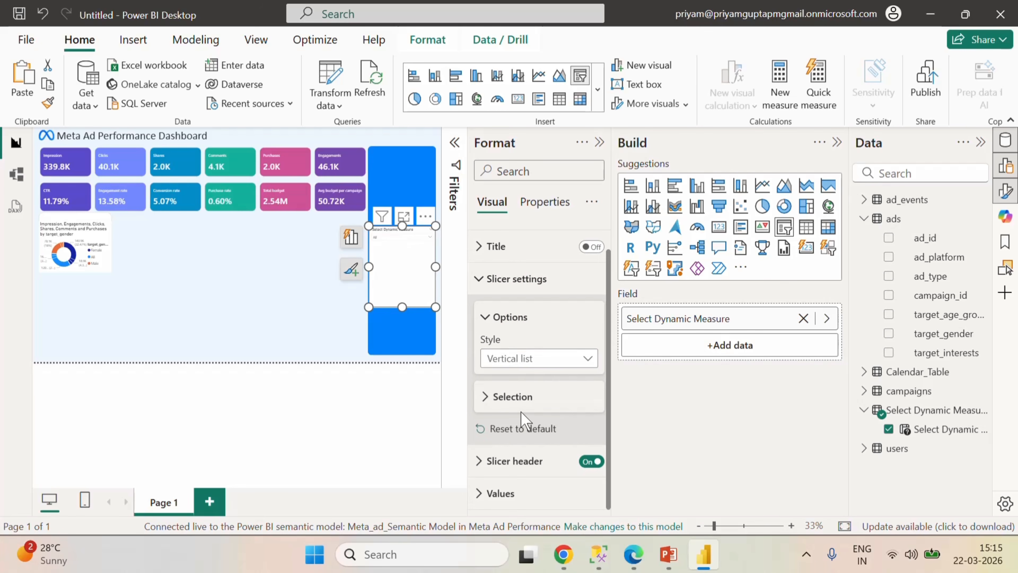
{"action": "left_click", "coordinate": [501, 396]}
{"action": "left_click", "coordinate": [584, 419]}
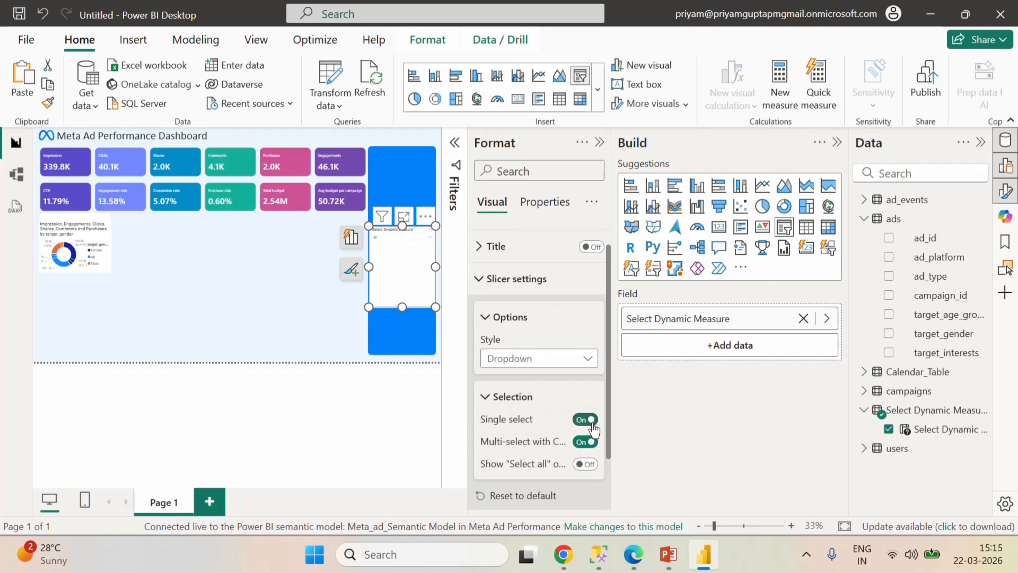
{"action": "left_click", "coordinate": [599, 143]}
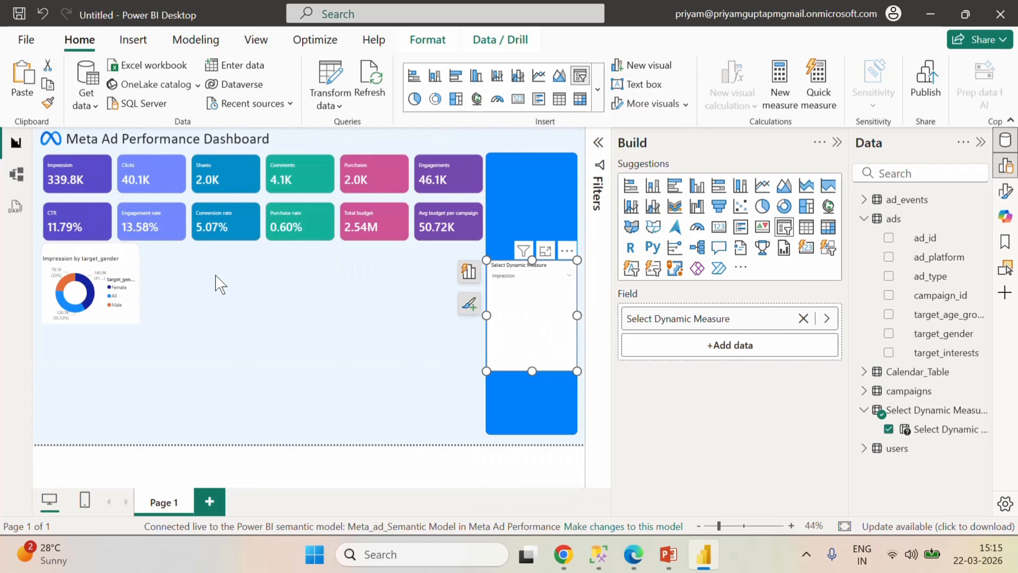
- Make the donut taller and switch the slicer through Engagements, Clicks, then Shares
{"action": "left_click", "coordinate": [84, 260]}
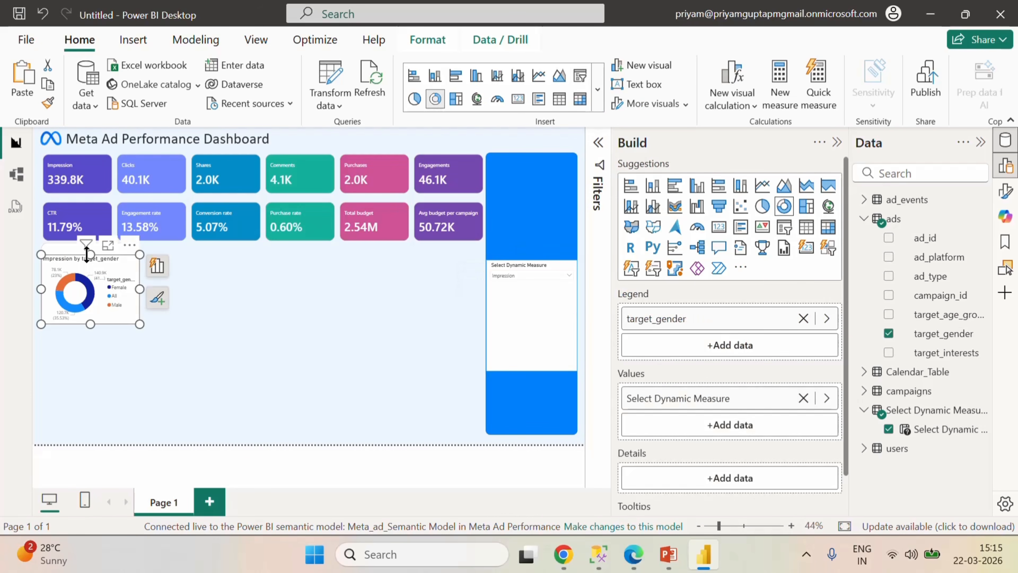
{"action": "mouse_move", "coordinate": [87, 254]}
{"action": "left_mouse_down"}
{"action": "mouse_move", "coordinate": [87, 193]}
{"action": "mouse_move", "coordinate": [87, 242]}
{"action": "left_mouse_up"}
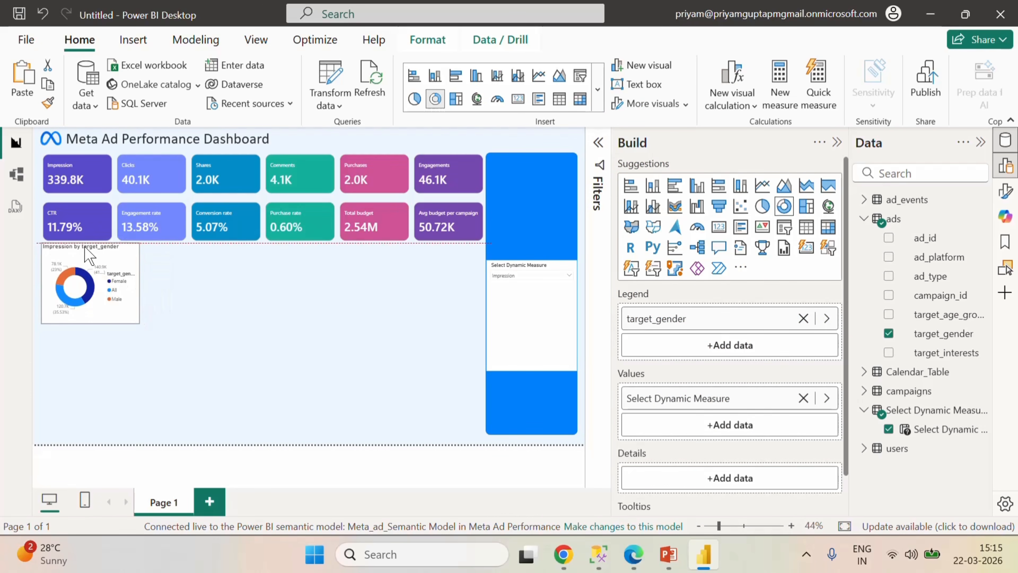
{"action": "left_click", "coordinate": [538, 277]}
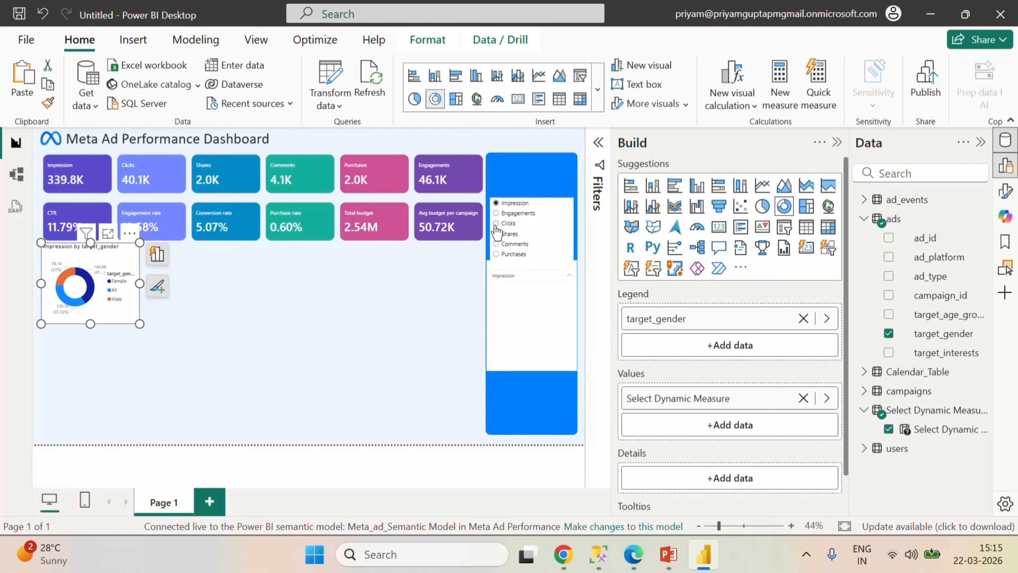
{"action": "left_click", "coordinate": [496, 214]}
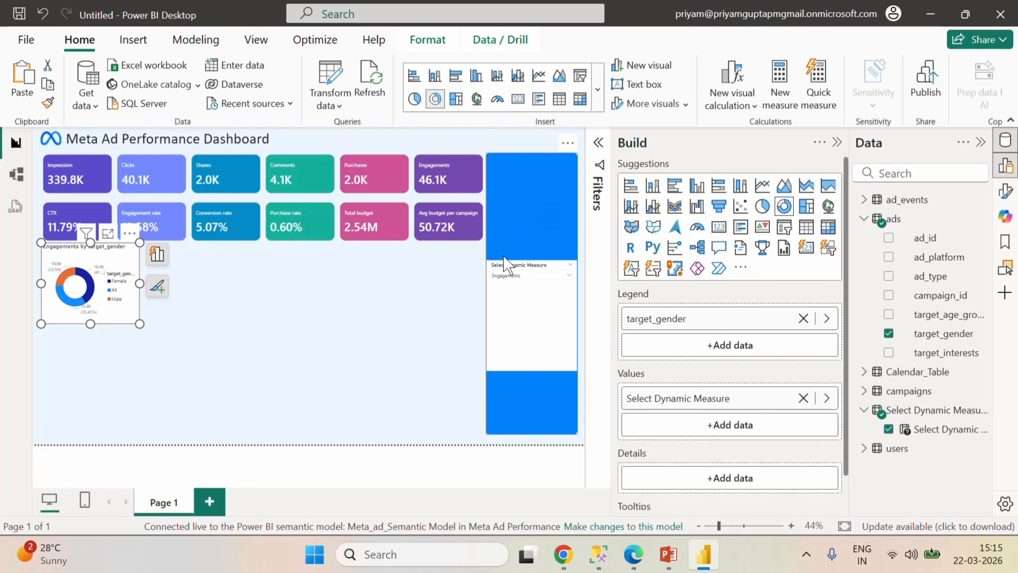
{"action": "left_click", "coordinate": [528, 276]}
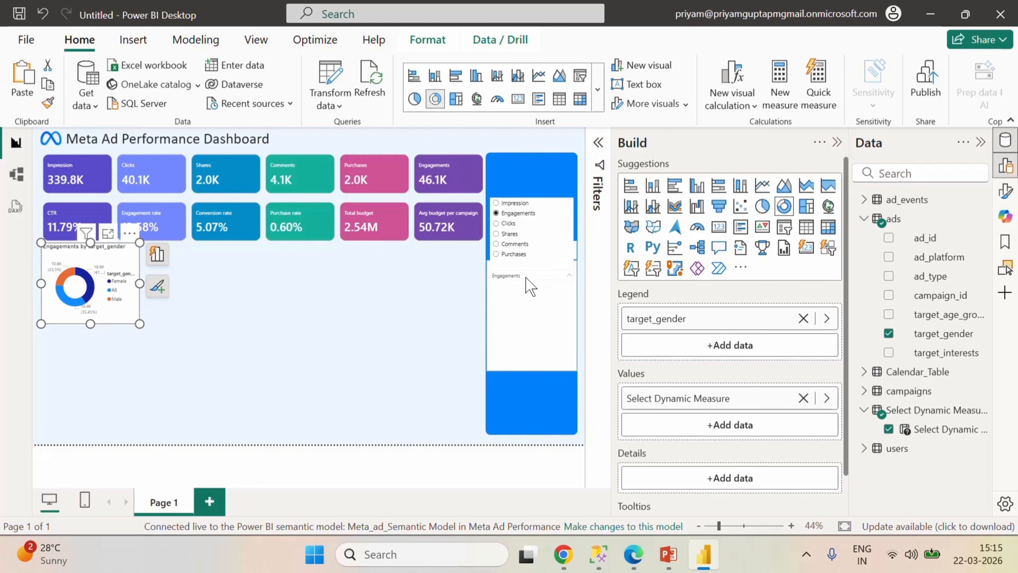
{"action": "left_click", "coordinate": [508, 223]}
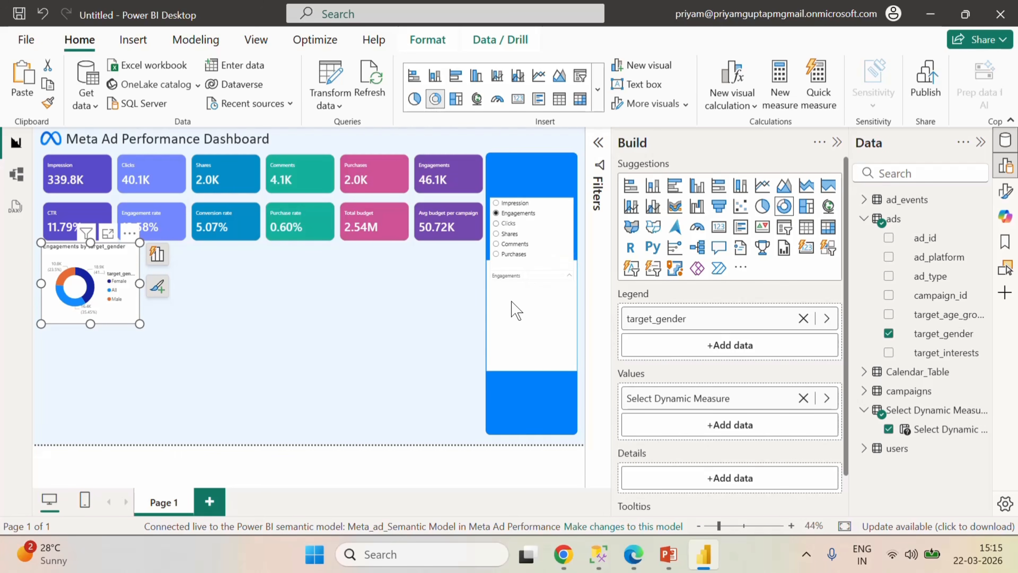
{"action": "left_click", "coordinate": [512, 276]}
{"action": "left_click", "coordinate": [509, 234]}
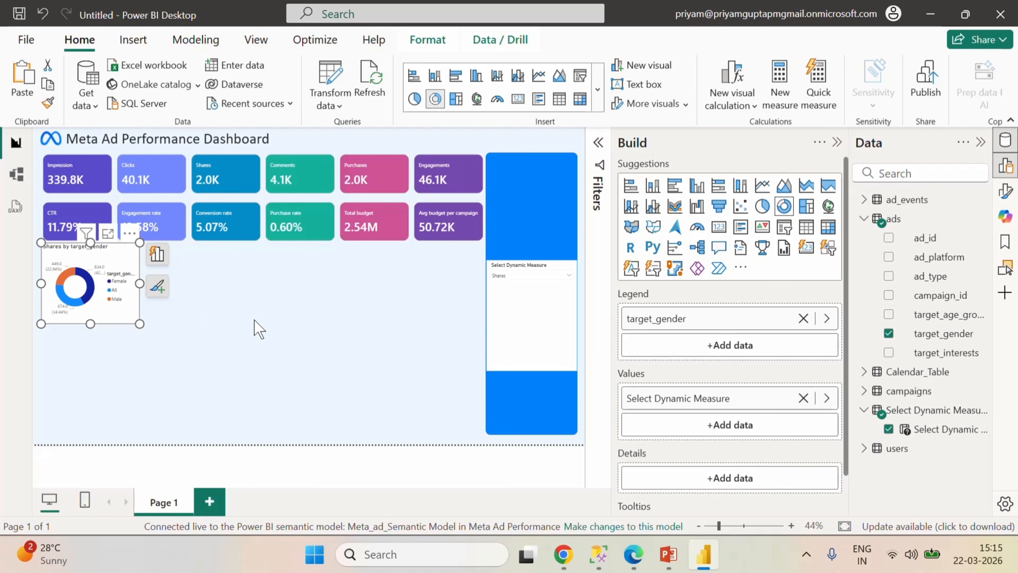
{"action": "left_click", "coordinate": [533, 335]}
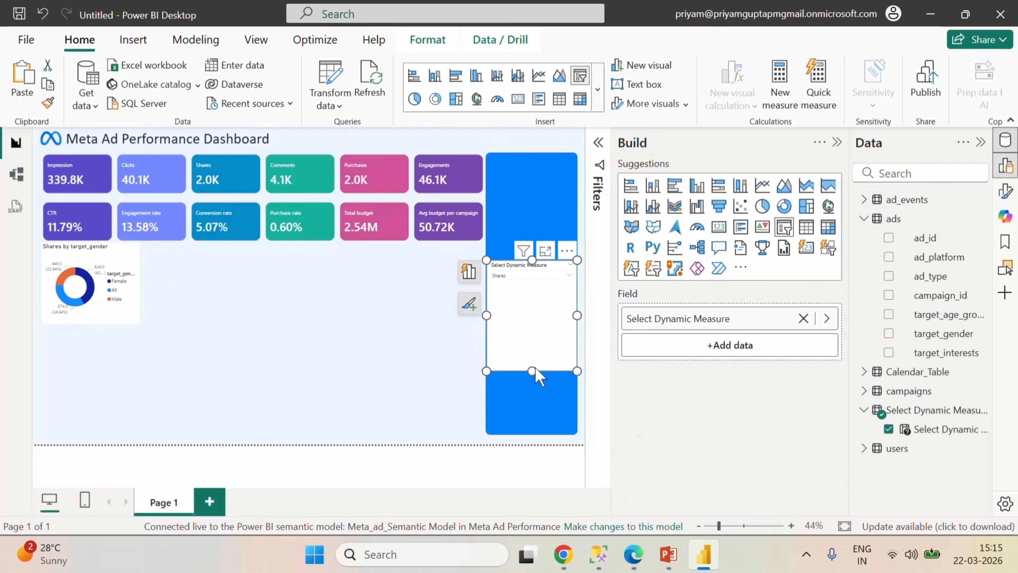
- Shorten the slicer and rename the donut's target_gender legend field to 'By Gender'
{"action": "left_click_drag", "start_coordinate": [534, 369], "coordinate": [535, 294]}
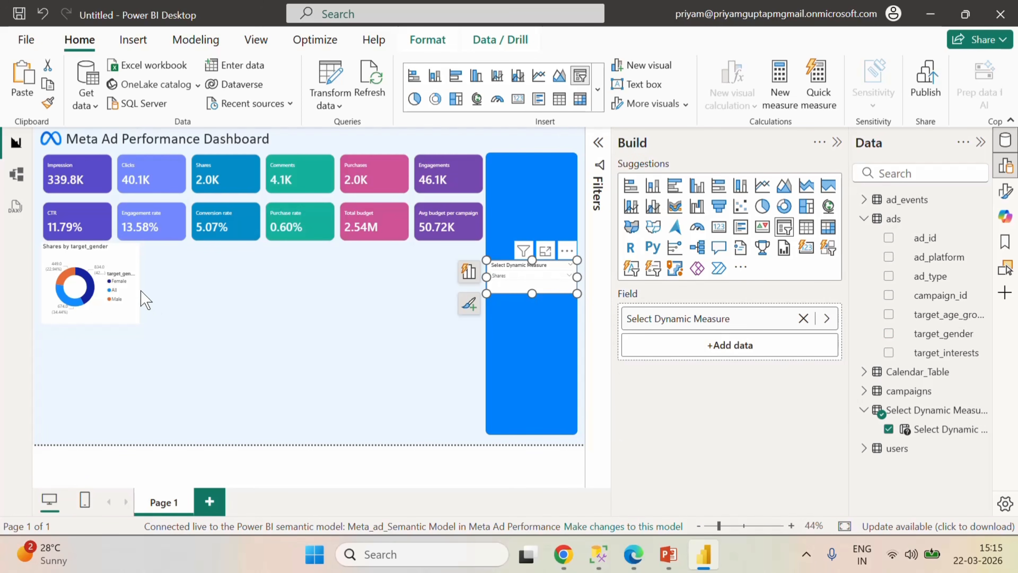
{"action": "left_click", "coordinate": [136, 268]}
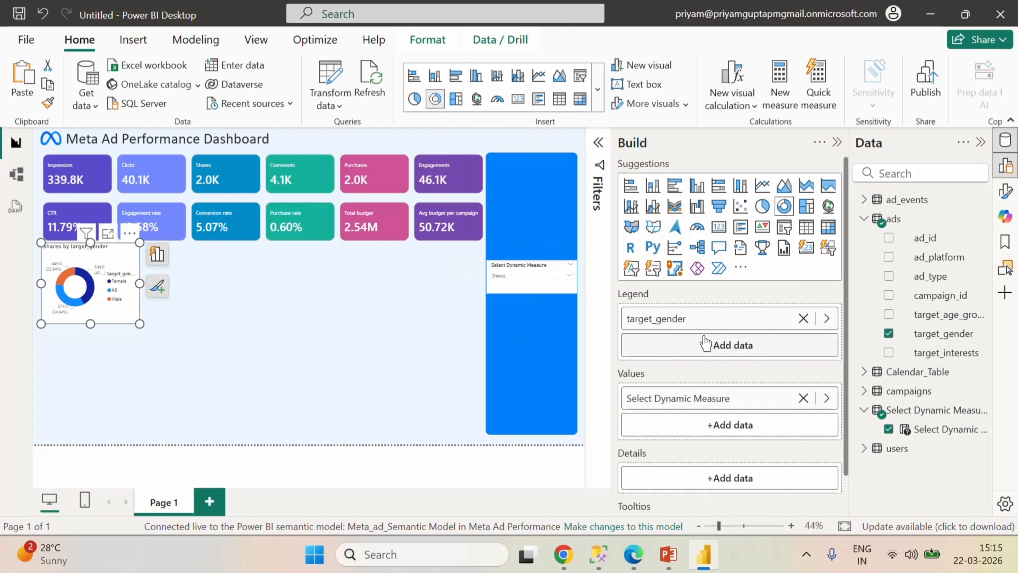
{"action": "double_click", "coordinate": [661, 320]}
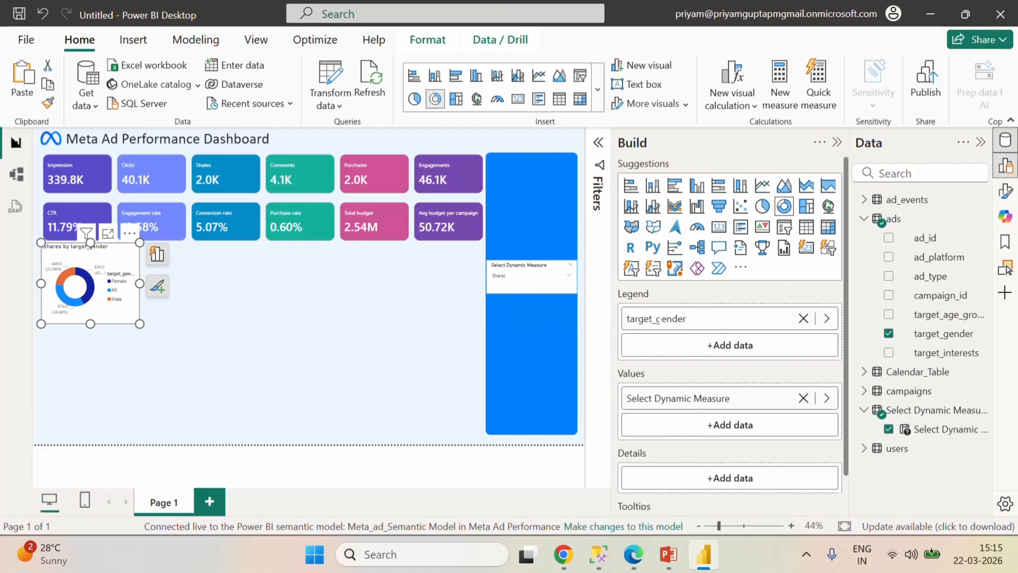
{"action": "left_click_drag", "start_coordinate": [656, 320], "coordinate": [627, 319]}
{"action": "key", "text": "BackSpace"}
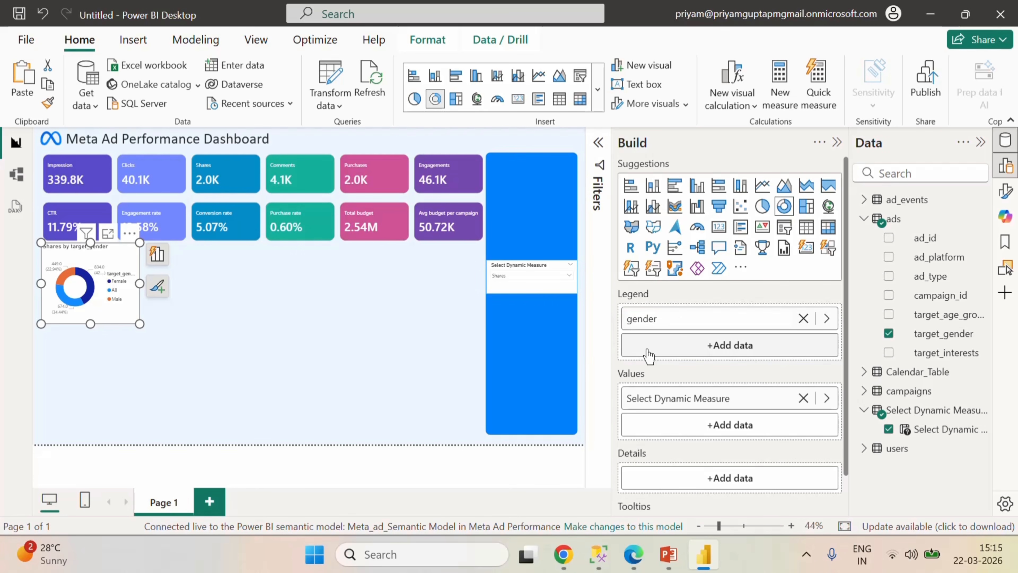
{"action": "type", "text": "By"}
{"action": "key", "text": "BackSpace"}
{"action": "type", "text": "G"}
{"action": "left_click", "coordinate": [677, 376]}
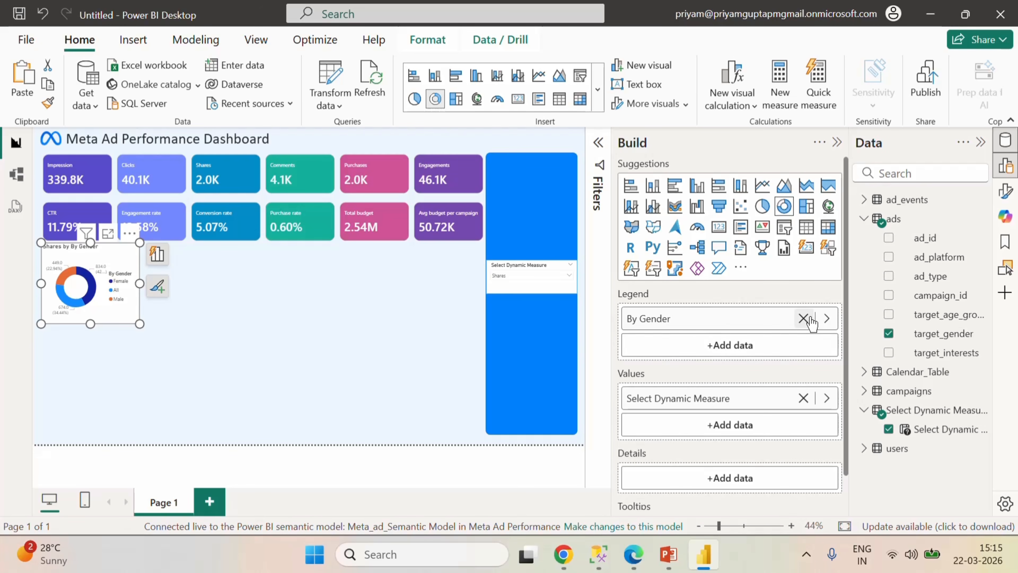
- Switch off the donut chart's legend
{"action": "left_click", "coordinate": [836, 143]}
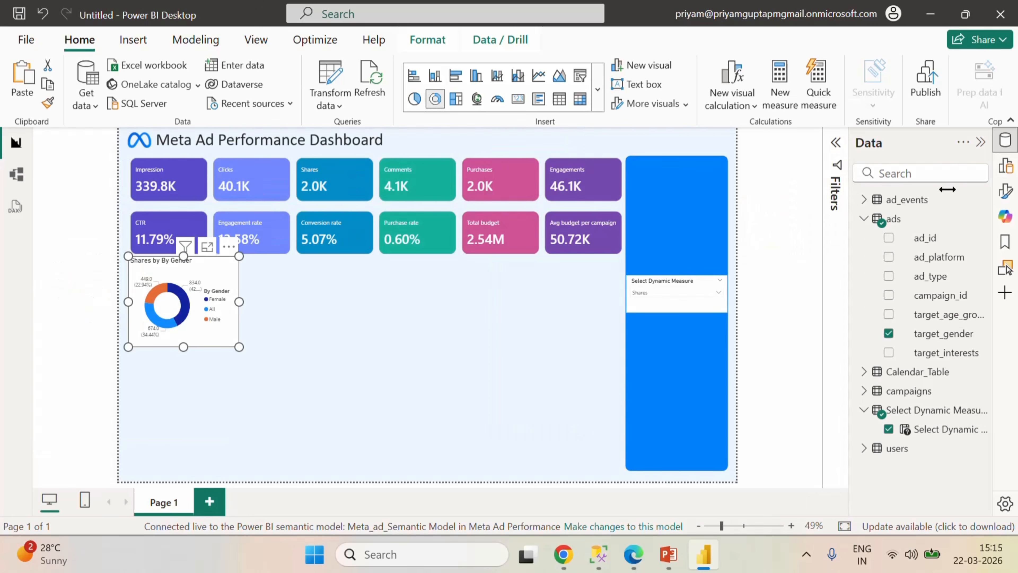
{"action": "left_click", "coordinate": [1005, 191]}
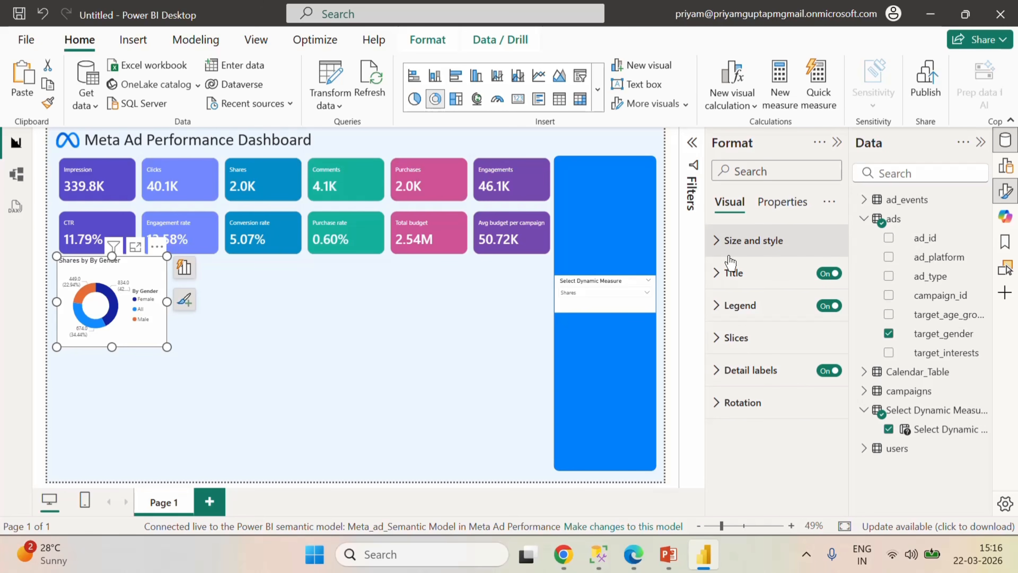
{"action": "left_click", "coordinate": [829, 305]}
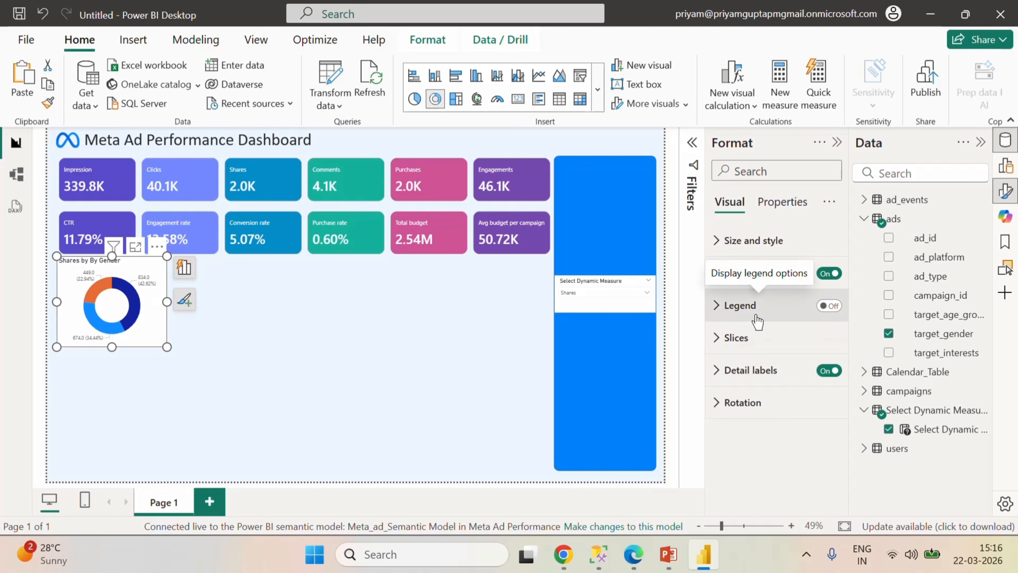
- Size the donut to 220 high by 265 wide and turn off its background
{"action": "left_click", "coordinate": [727, 242]}
{"action": "left_click", "coordinate": [753, 323]}
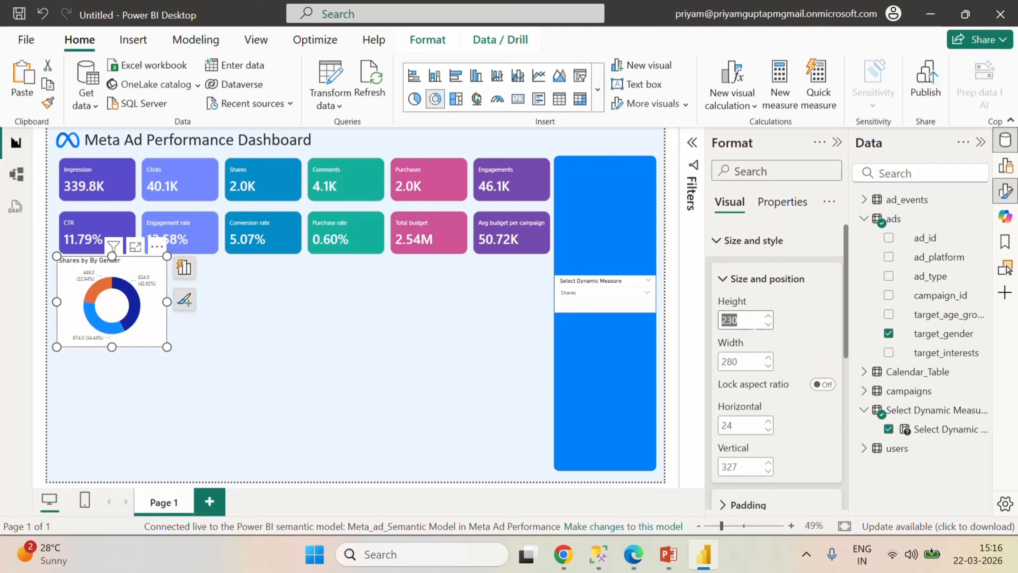
{"action": "type", "text": "12"}
{"action": "key", "text": "BackSpace"}
{"action": "key", "text": "BackSpace"}
{"action": "type", "text": "22"}
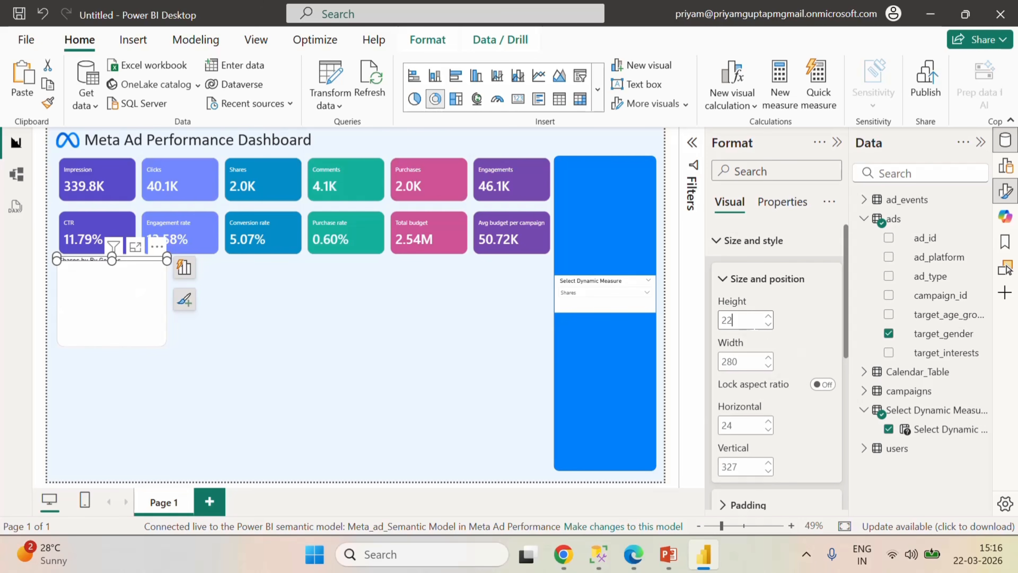
{"action": "left_click", "coordinate": [753, 361]}
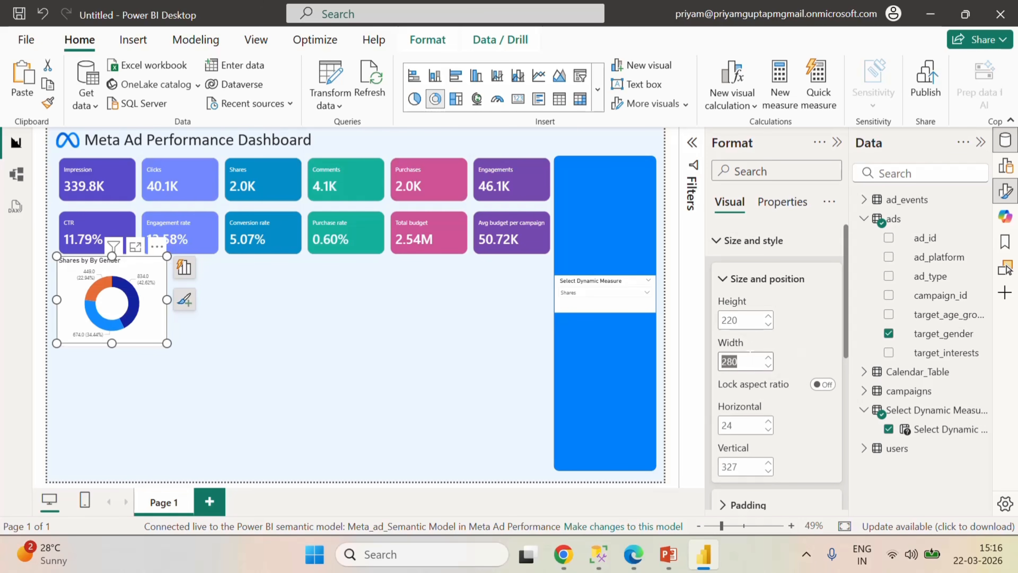
{"action": "type", "text": "2"}
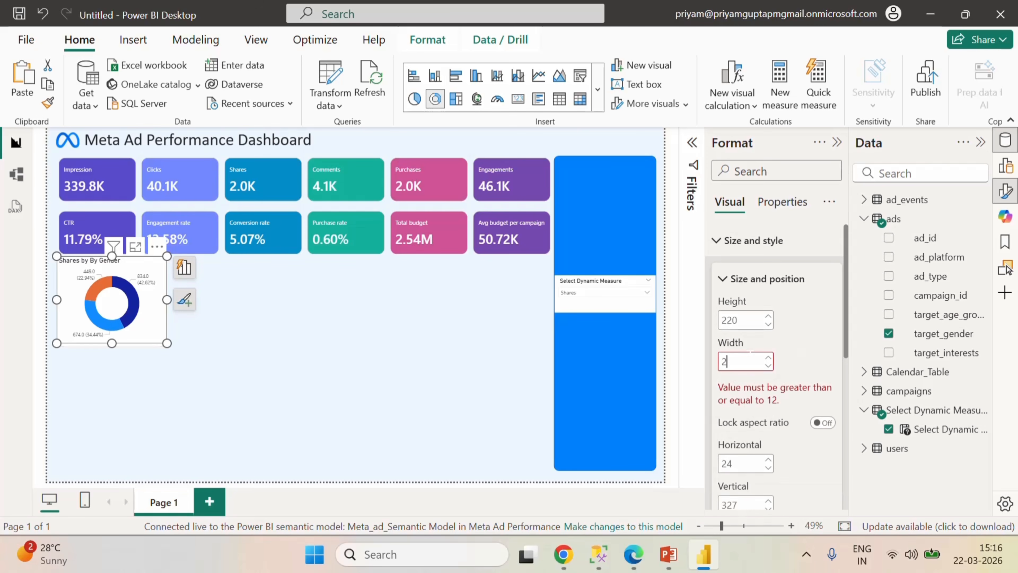
{"action": "type", "text": "65"}
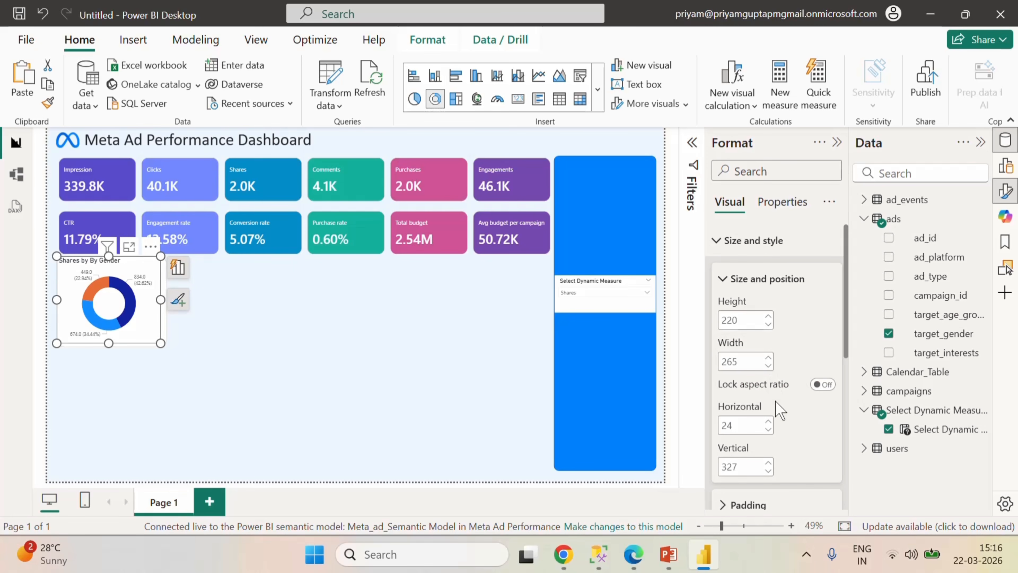
{"action": "left_click", "coordinate": [723, 278]}
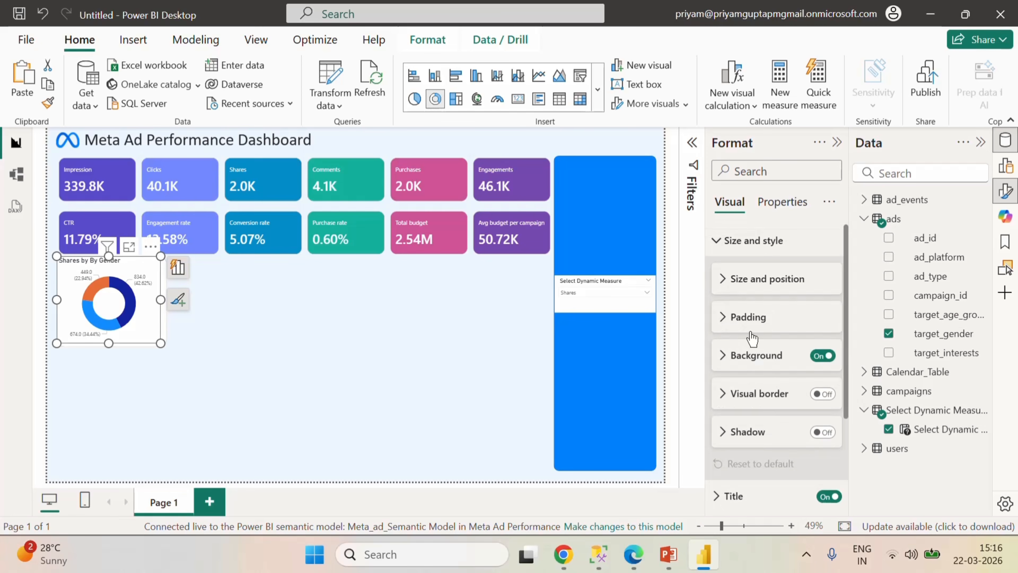
{"action": "left_click", "coordinate": [818, 358]}
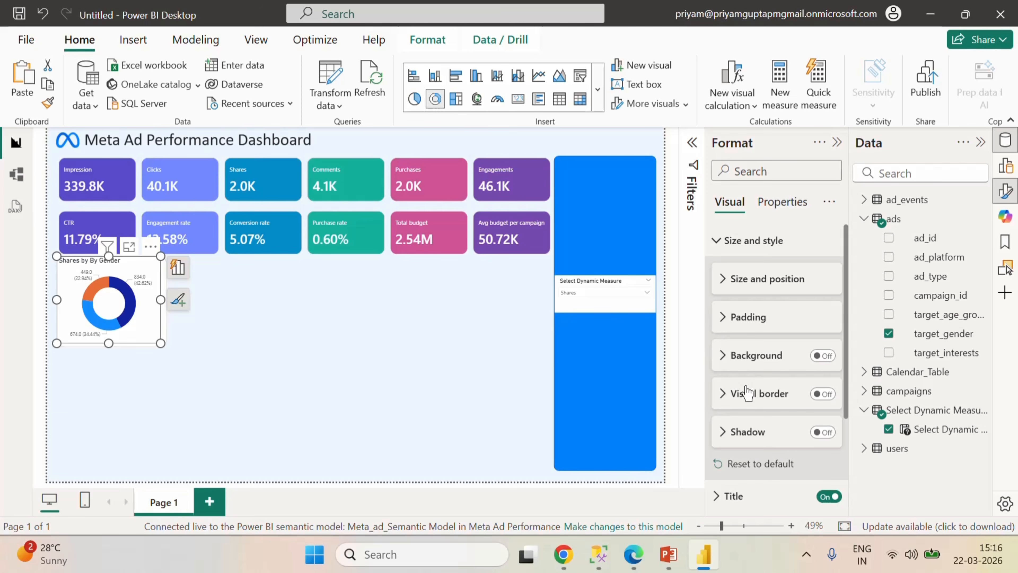
- Set the donut's inner radius to 70%
{"action": "scroll", "coordinate": [746, 392], "scroll_direction": "down", "scroll_amount": 3}
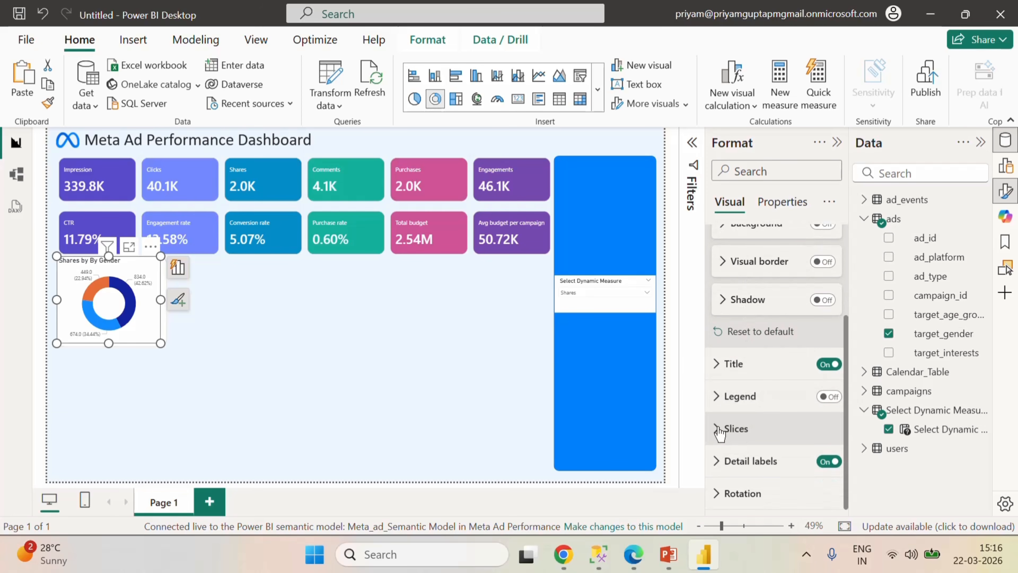
{"action": "left_click", "coordinate": [736, 428]}
{"action": "scroll", "coordinate": [762, 439], "scroll_direction": "down", "scroll_amount": 5}
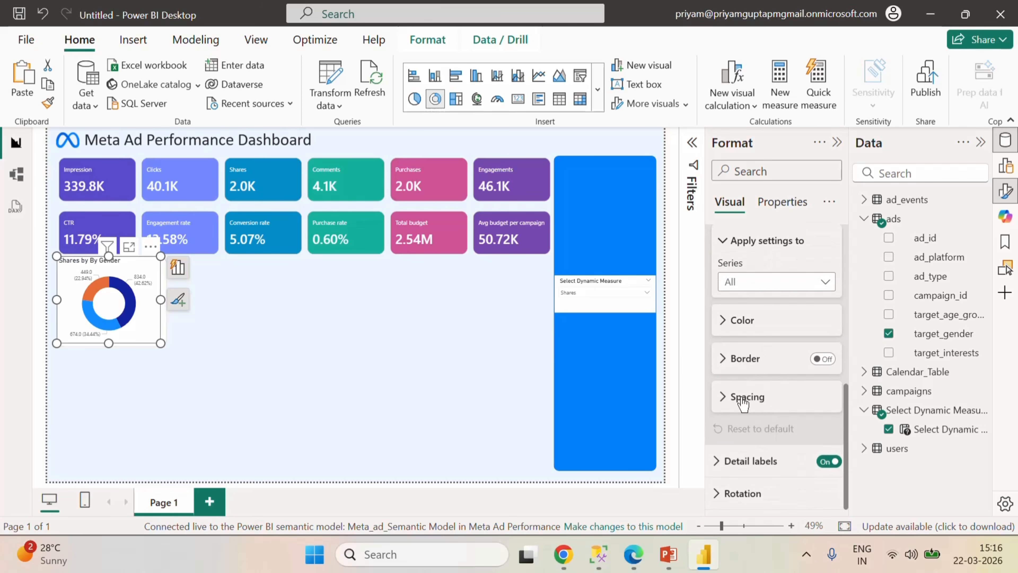
{"action": "left_click", "coordinate": [746, 396]}
{"action": "scroll", "coordinate": [775, 423], "scroll_direction": "down", "scroll_amount": 2}
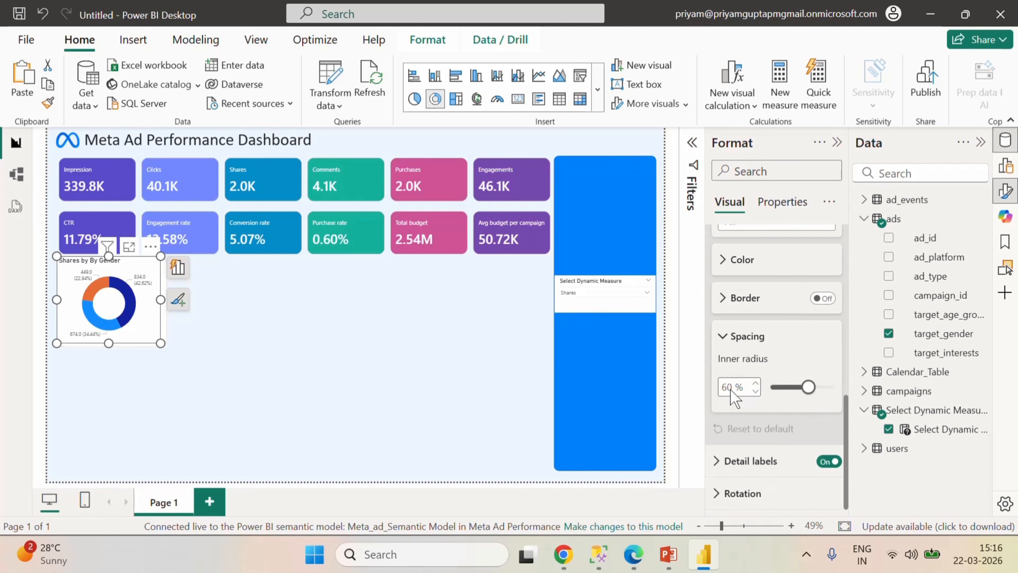
{"action": "type", "text": "70"}
{"action": "left_click", "coordinate": [772, 411]}
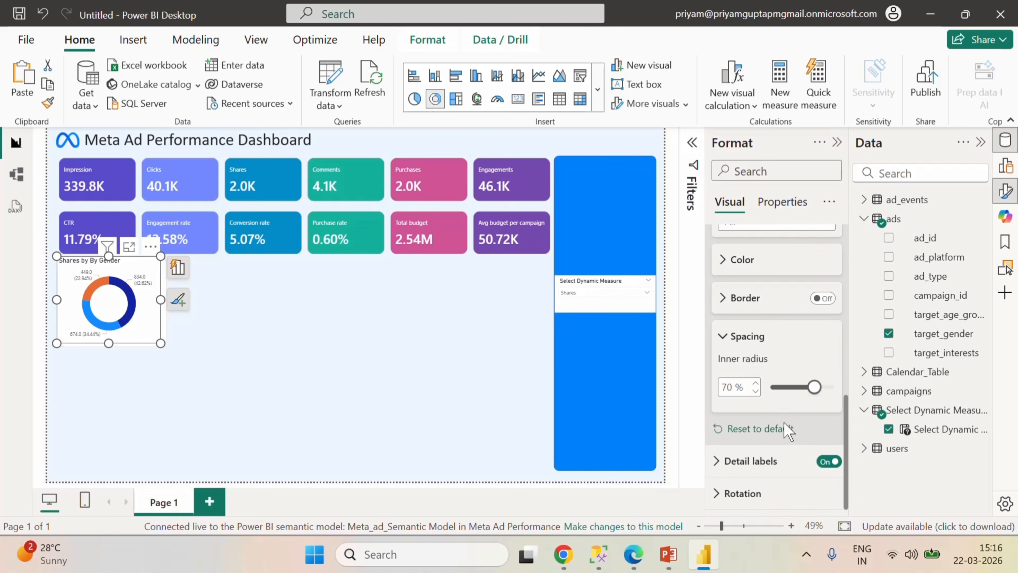
- Label the donut slices with category and percent of total
{"action": "left_click", "coordinate": [773, 462]}
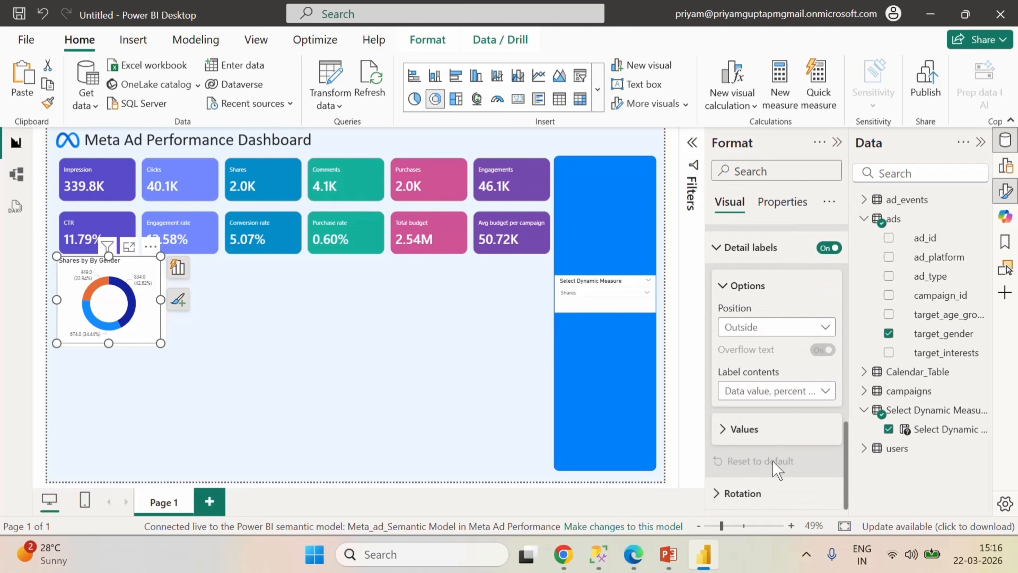
{"action": "left_click", "coordinate": [763, 391]}
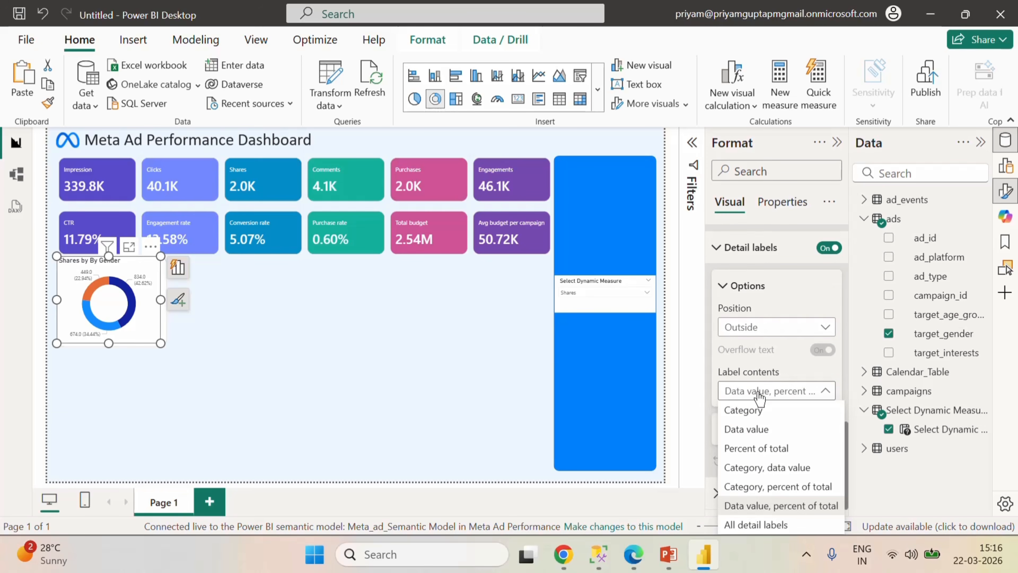
{"action": "left_click", "coordinate": [765, 490]}
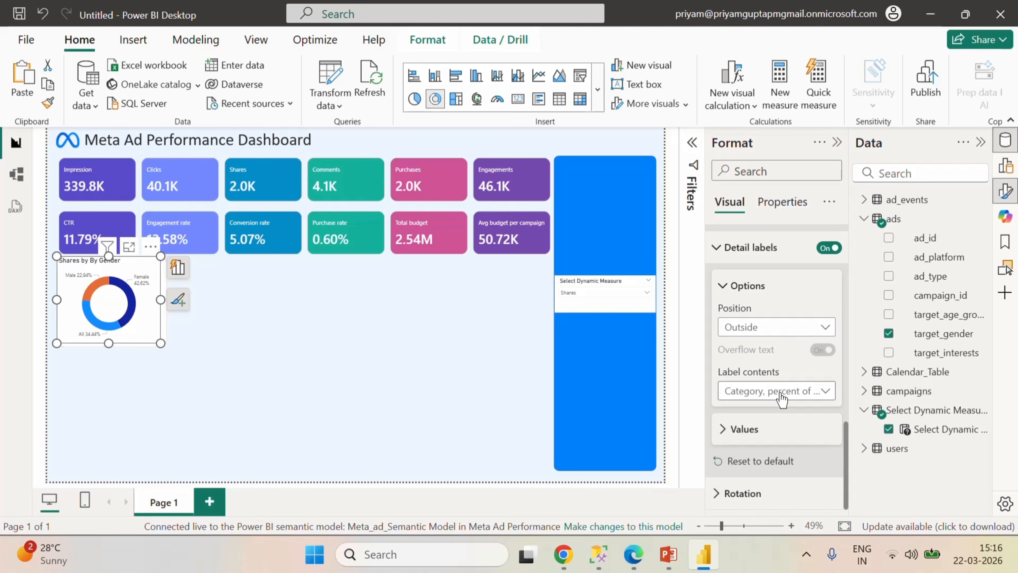
- Make the label values black in Segoe UI Semibold
{"action": "left_click", "coordinate": [745, 430]}
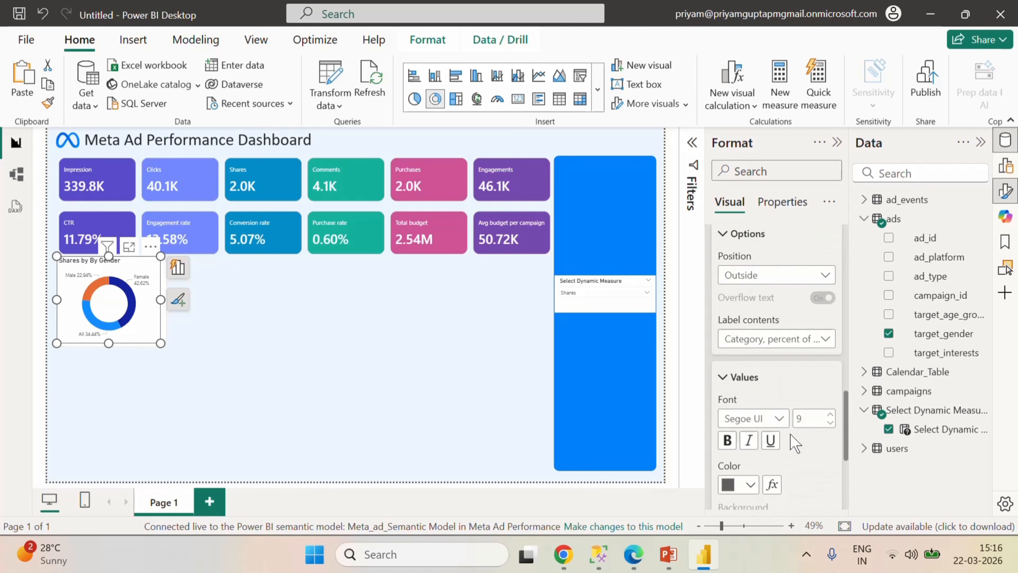
{"action": "left_click", "coordinate": [742, 379]}
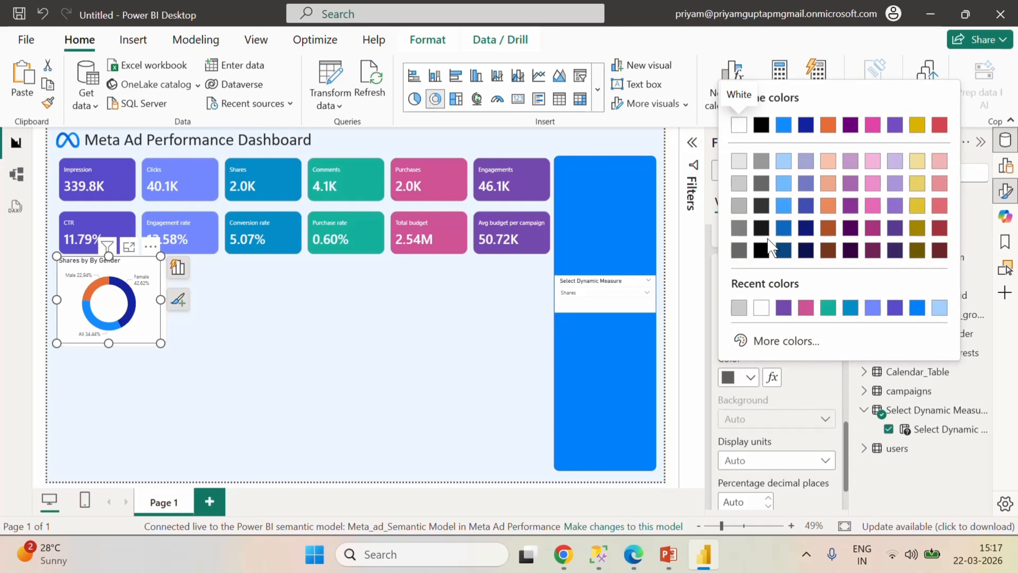
{"action": "left_click", "coordinate": [760, 255]}
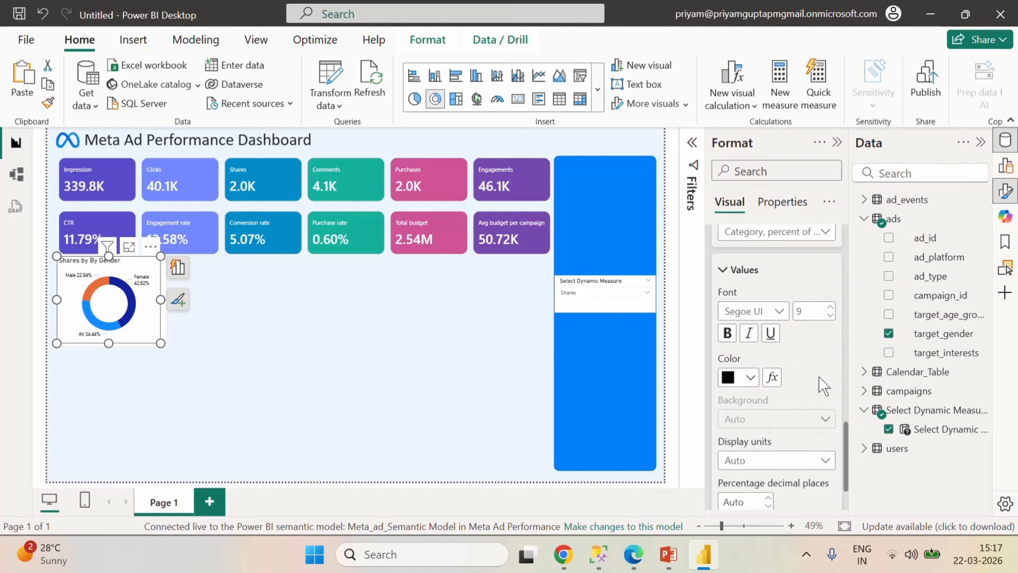
{"action": "scroll", "coordinate": [822, 385], "scroll_direction": "down", "scroll_amount": 2}
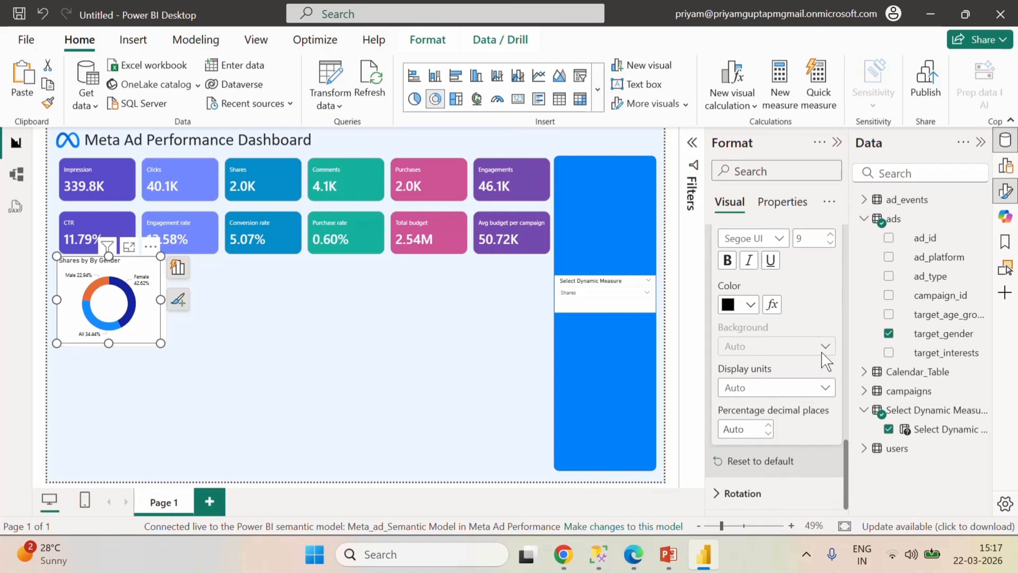
{"action": "scroll", "coordinate": [818, 356], "scroll_direction": "up", "scroll_amount": 4}
{"action": "left_click", "coordinate": [782, 397]}
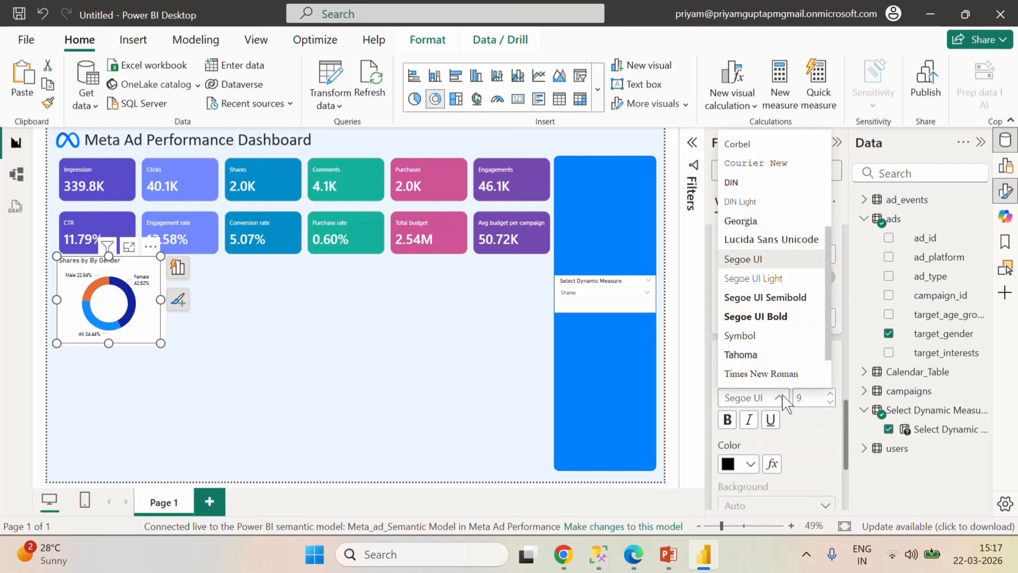
{"action": "left_click", "coordinate": [770, 301]}
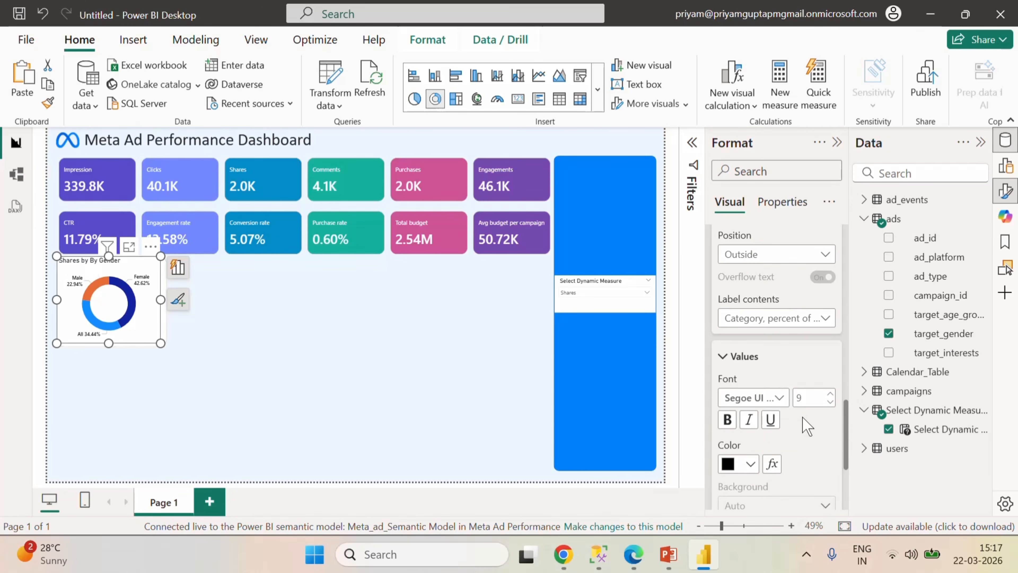
{"action": "scroll", "coordinate": [807, 426], "scroll_direction": "down", "scroll_amount": 4}
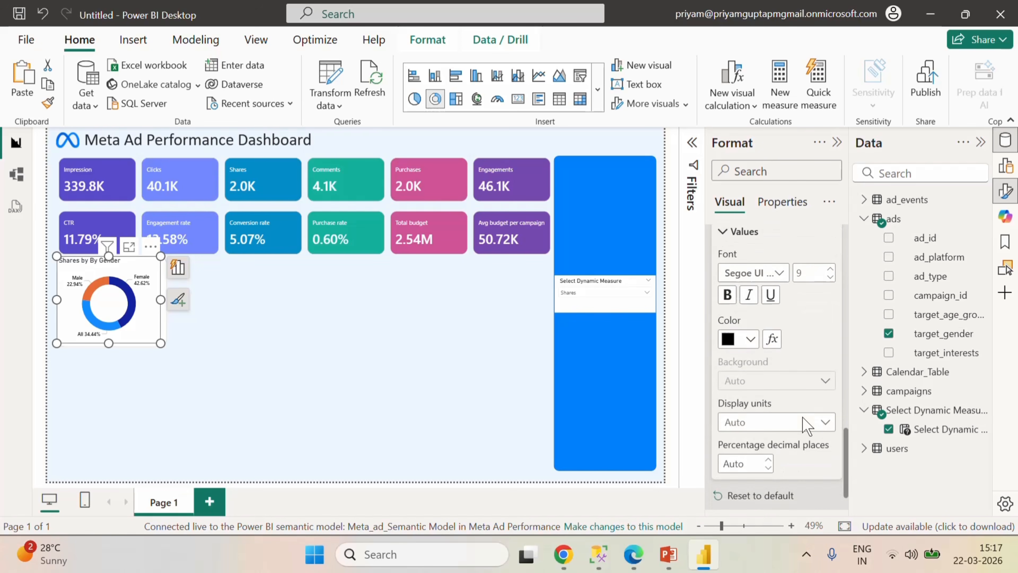
{"action": "scroll", "coordinate": [806, 426], "scroll_direction": "up", "scroll_amount": 10}
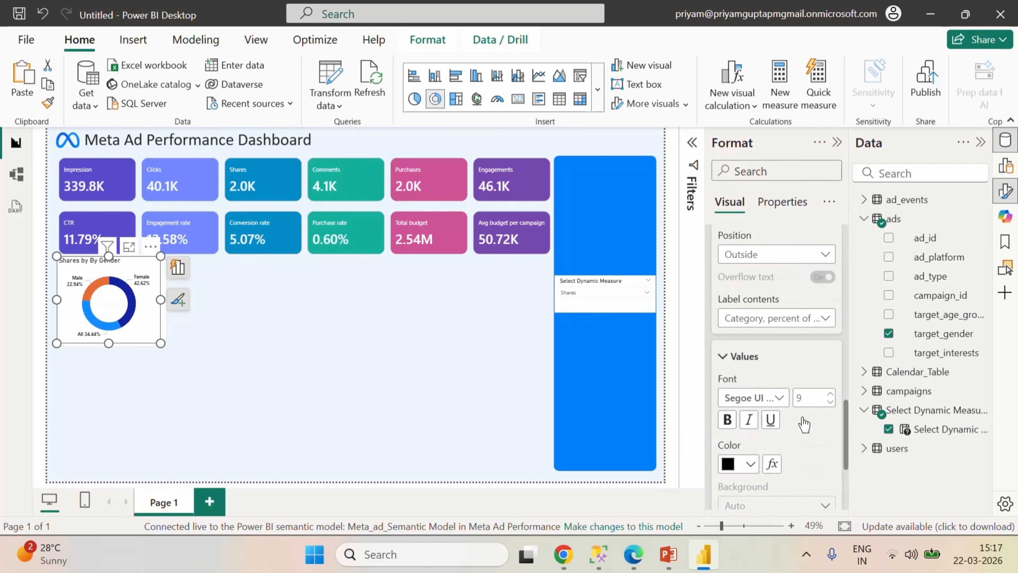
{"action": "scroll", "coordinate": [805, 417], "scroll_direction": "down", "scroll_amount": 2}
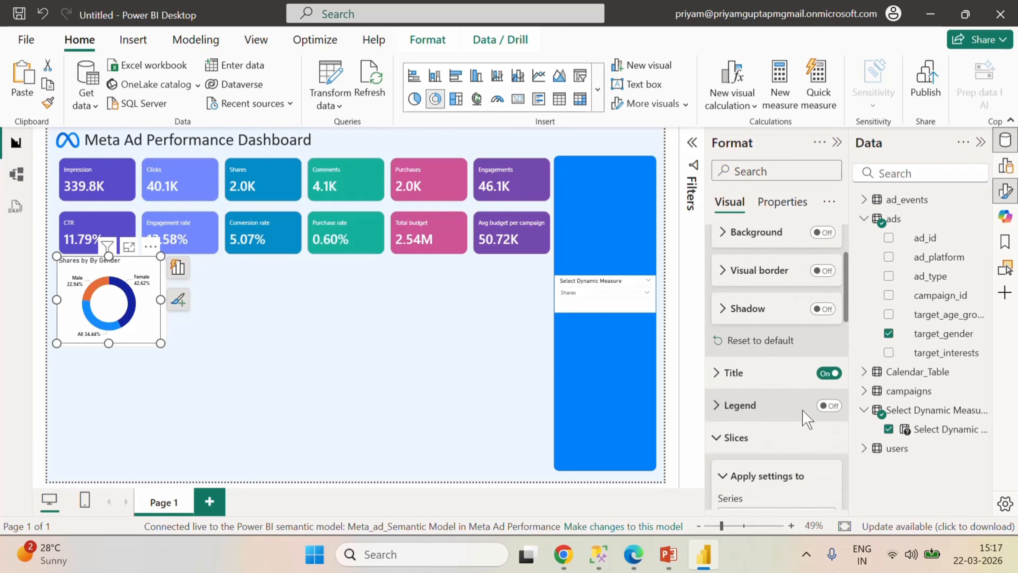
- Format the 'Shares by By Gender' title in Segoe UI Bold at size 12
{"action": "left_click", "coordinate": [722, 349]}
{"action": "scroll", "coordinate": [783, 413], "scroll_direction": "down", "scroll_amount": 3}
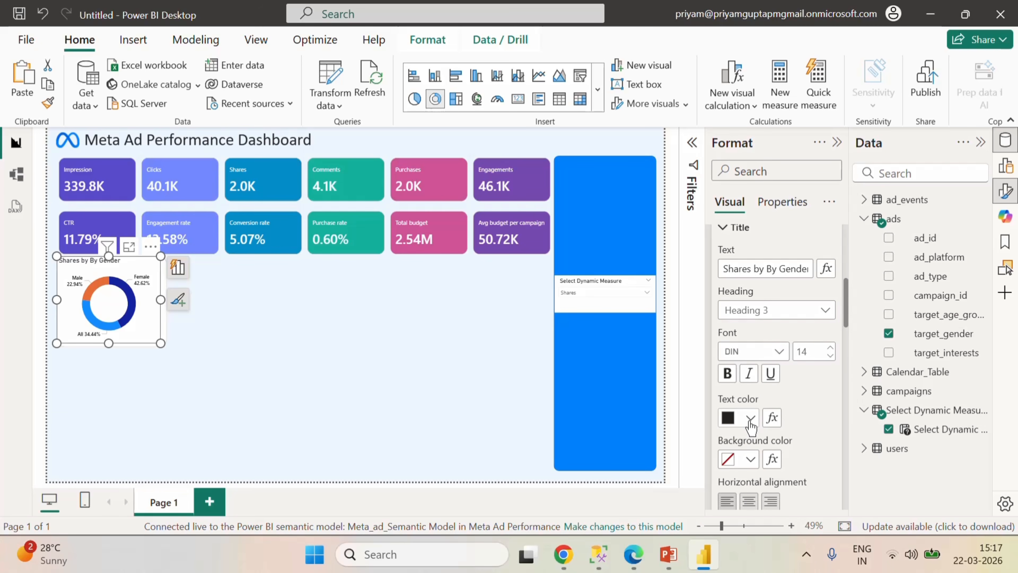
{"action": "left_click", "coordinate": [726, 373]}
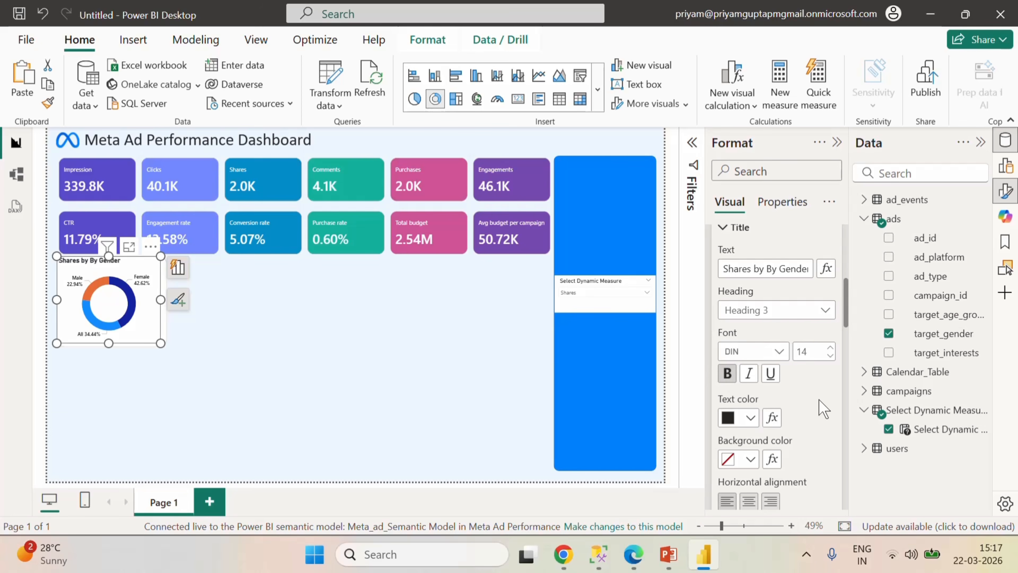
{"action": "left_click", "coordinate": [726, 372]}
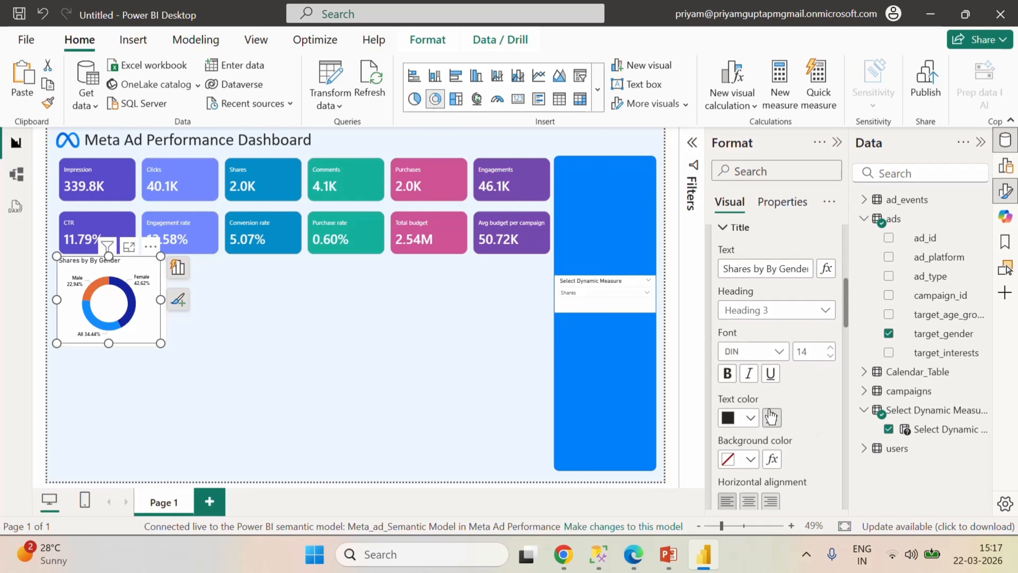
{"action": "left_click", "coordinate": [779, 351]}
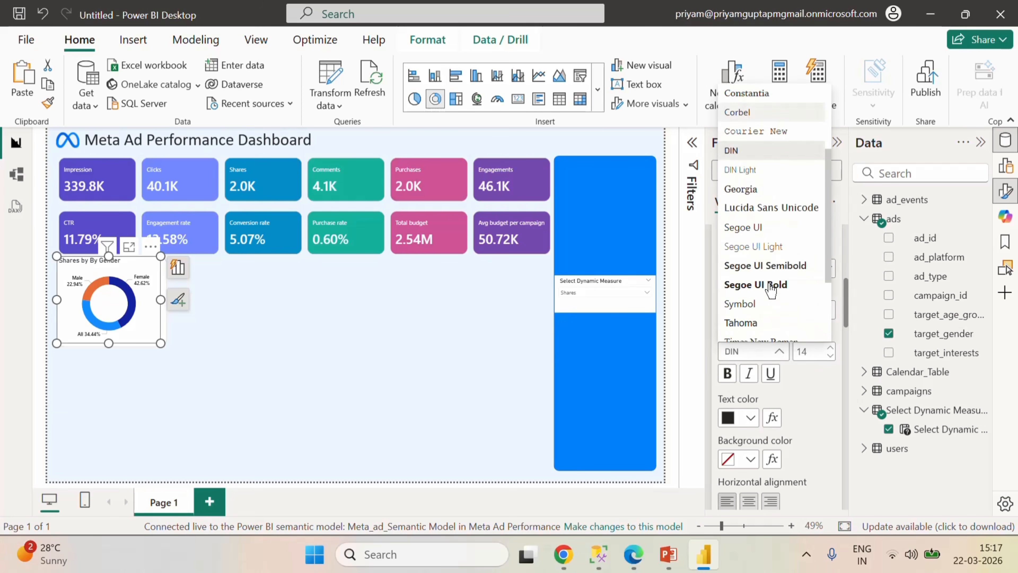
{"action": "scroll", "coordinate": [770, 289], "scroll_direction": "down", "scroll_amount": 2}
{"action": "left_click", "coordinate": [759, 224]}
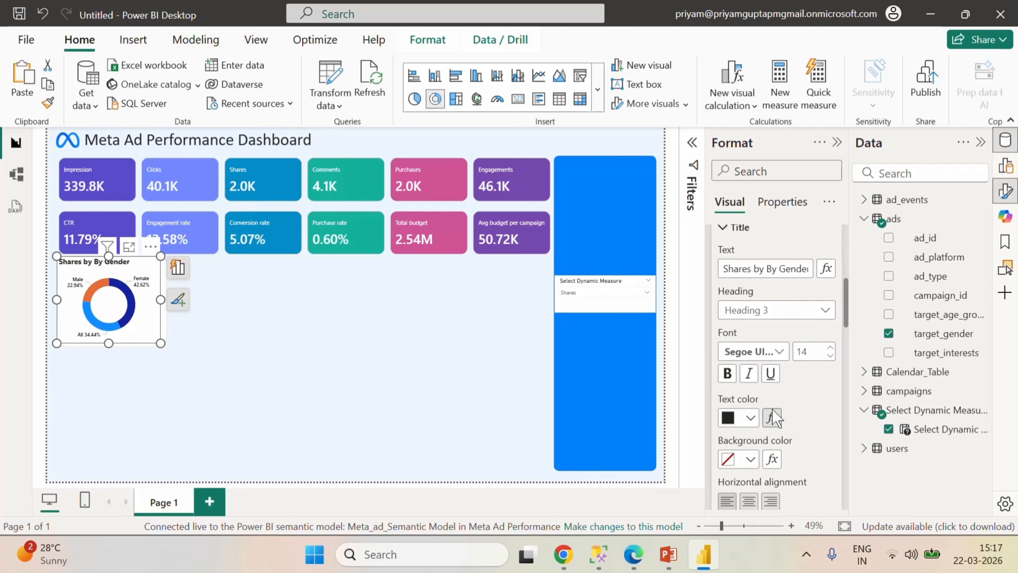
{"action": "left_click", "coordinate": [829, 355]}
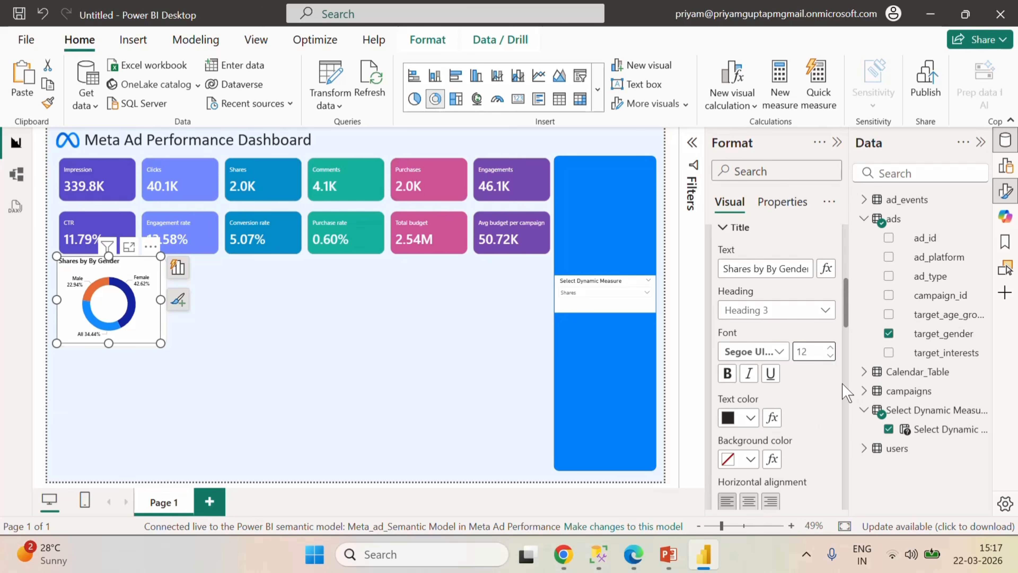
{"action": "left_click", "coordinate": [382, 319]}
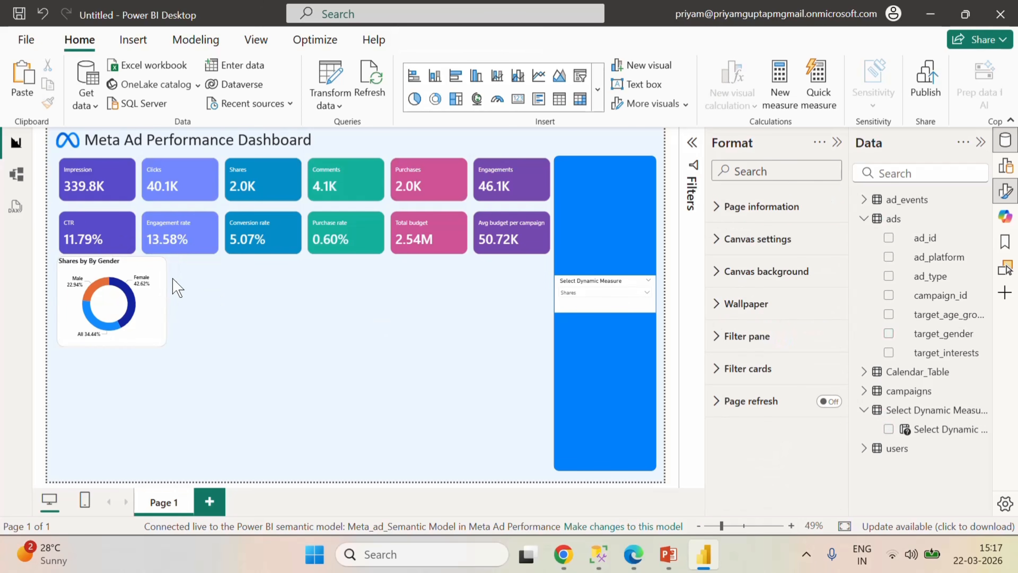
- Nudge the gender donut chart two steps right and one step down, then deselect it
{"action": "left_click", "coordinate": [152, 276]}
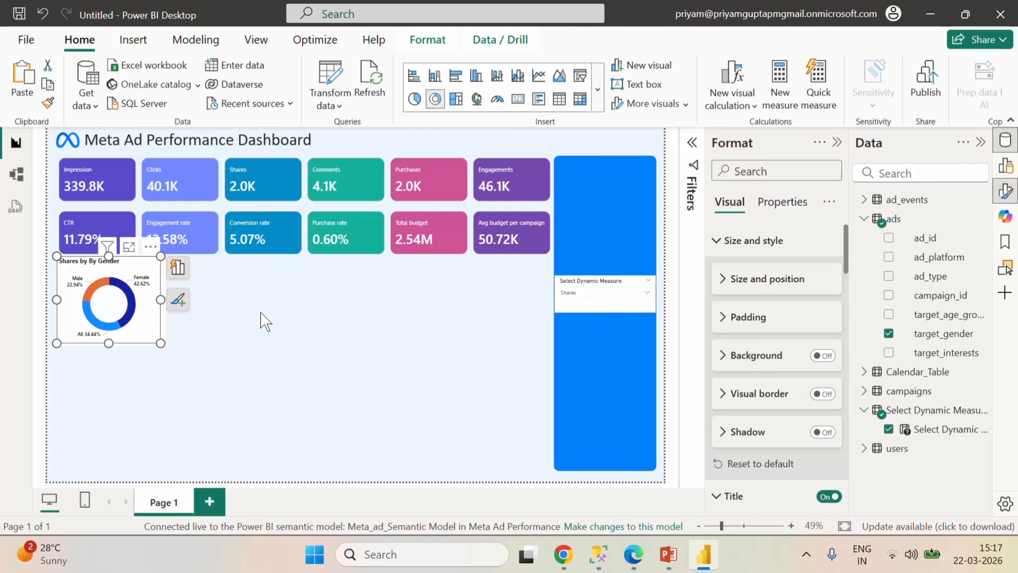
{"action": "key", "text": "Right"}
{"action": "key", "text": "Right"}
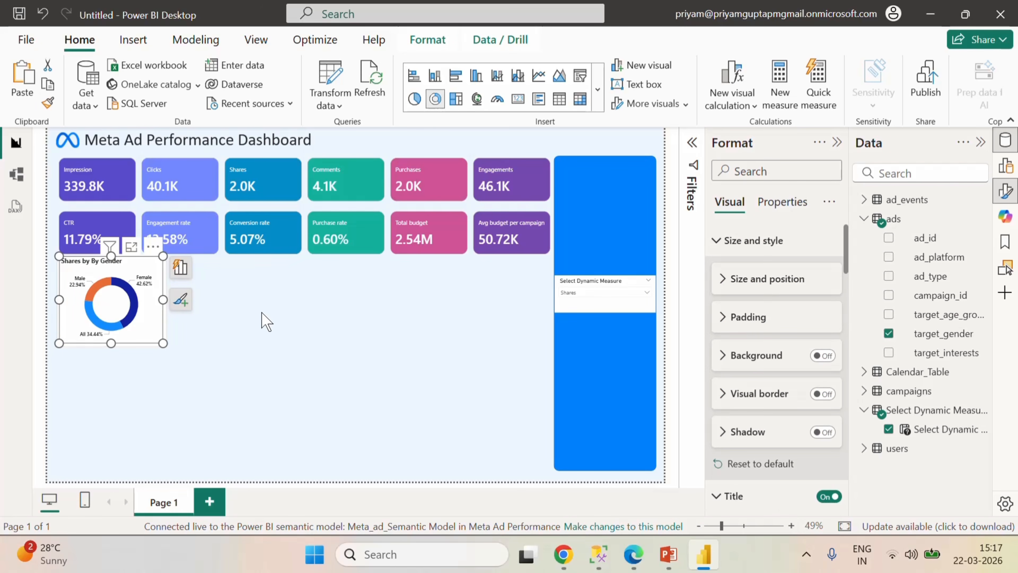
{"action": "key", "text": "Down"}
{"action": "key", "text": "Down"}
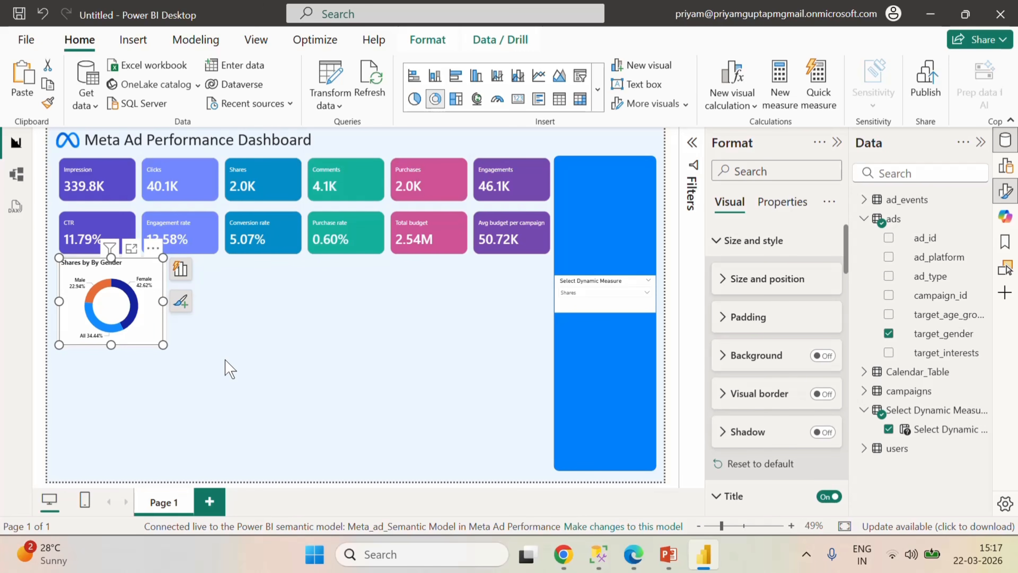
{"action": "key", "text": "Right"}
{"action": "left_click", "coordinate": [222, 376]}
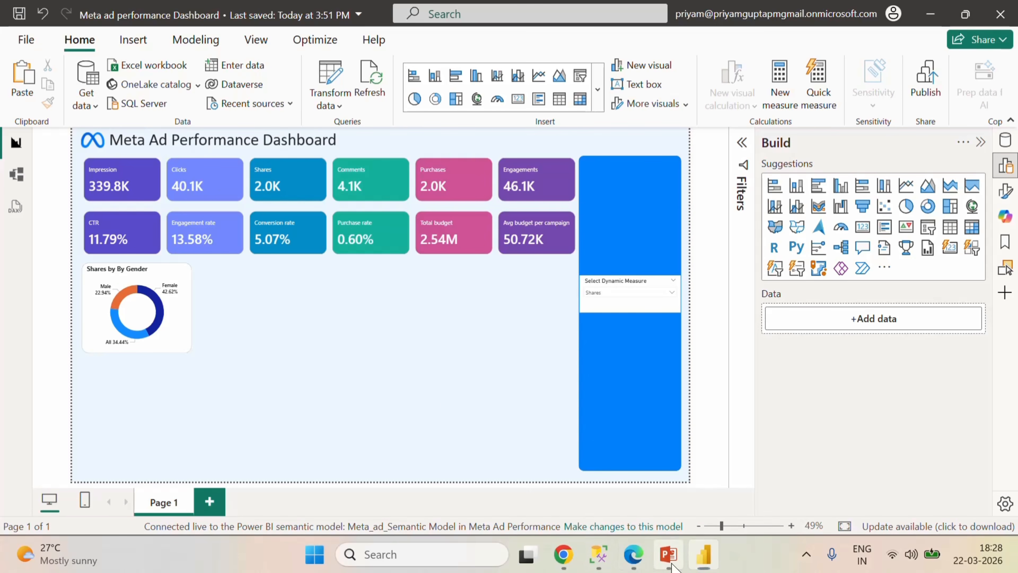
{"action": "left_click", "coordinate": [668, 554]}
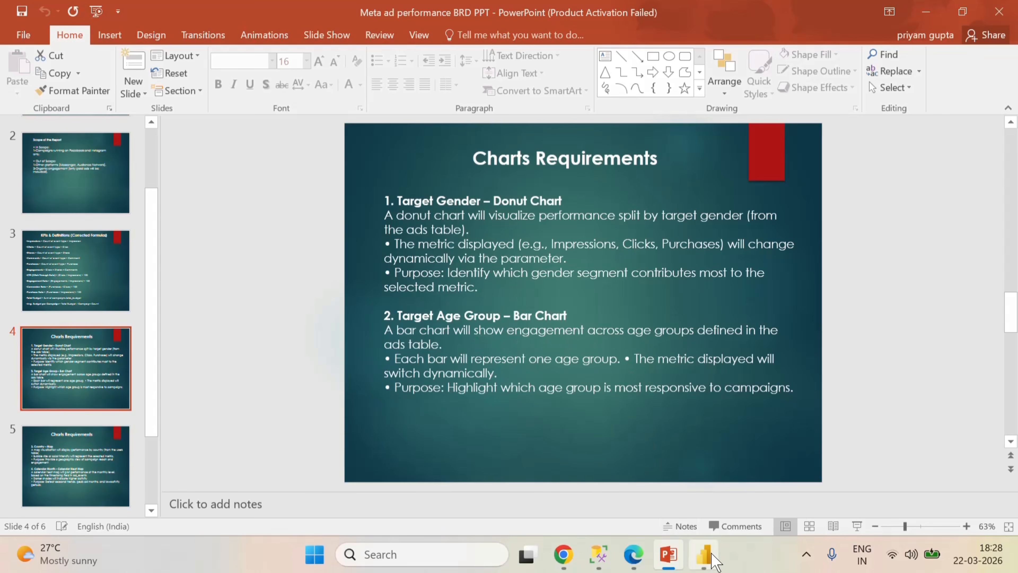
{"action": "left_click", "coordinate": [704, 554]}
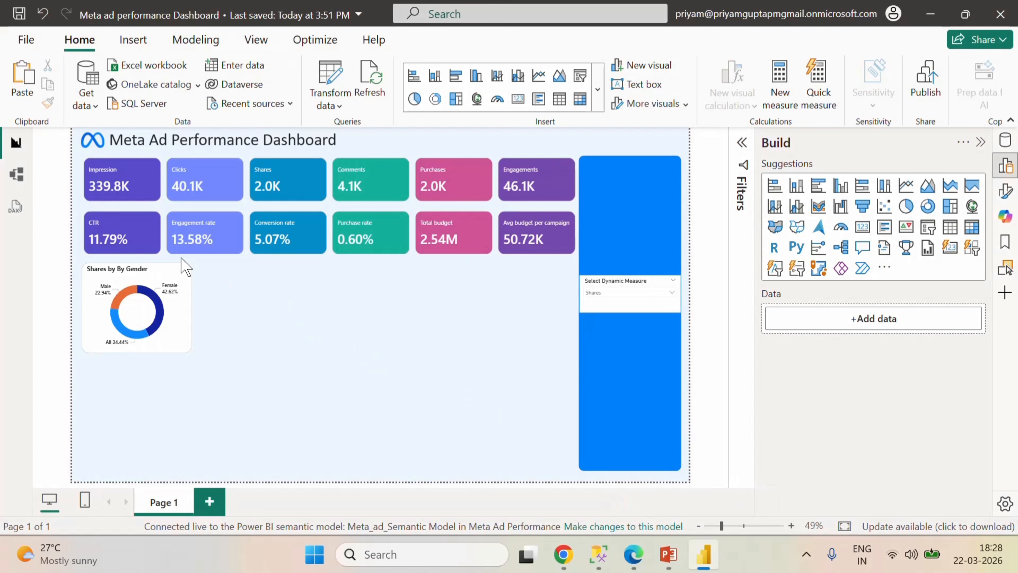
- Paste a copy of the donut's white background card and place it beside the donut
{"action": "left_click", "coordinate": [190, 274]}
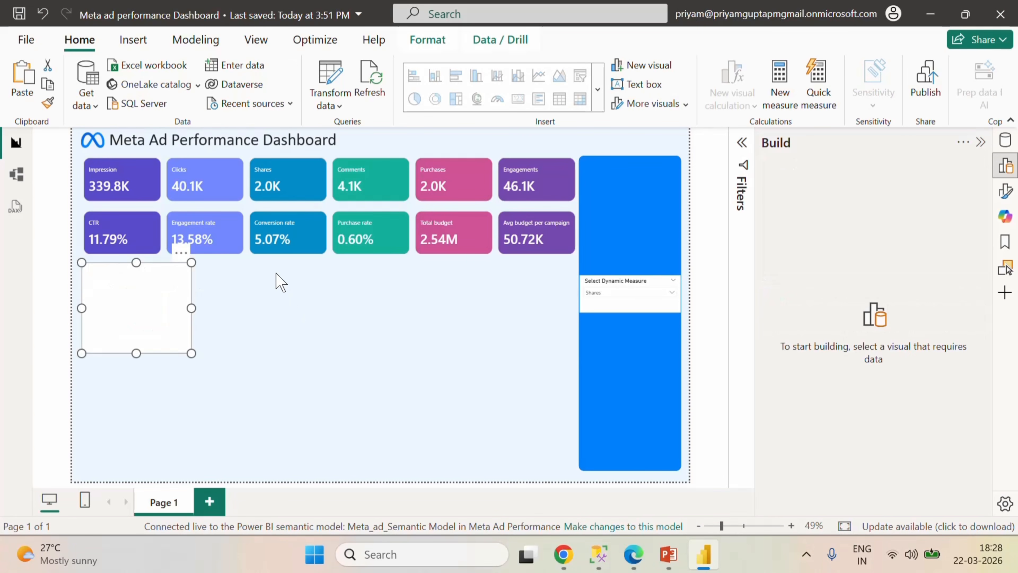
{"action": "left_click", "coordinate": [386, 314]}
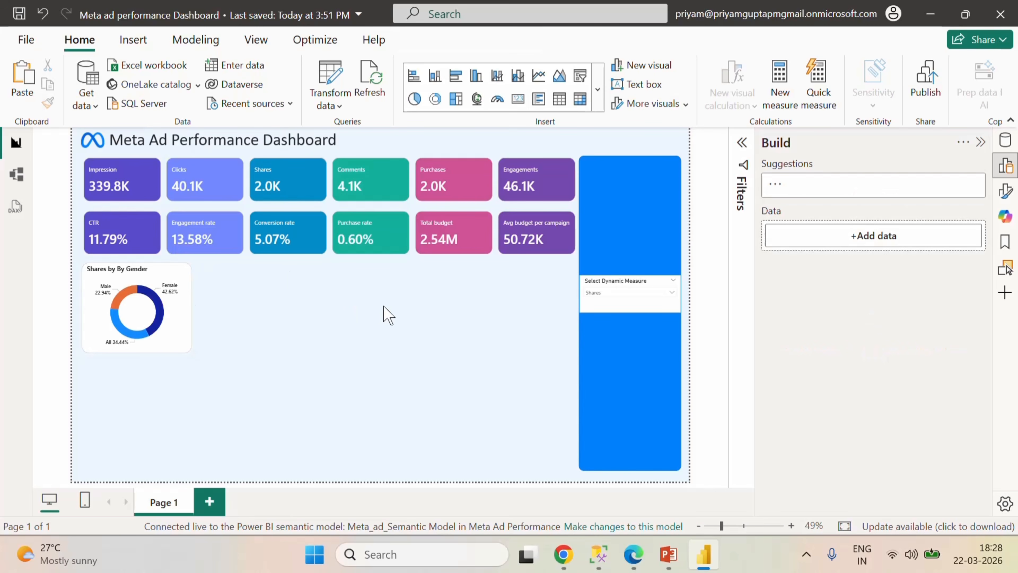
{"action": "key", "text": "ctrl+v"}
{"action": "left_click_drag", "start_coordinate": [176, 287], "coordinate": [296, 286]}
{"action": "left_click_drag", "start_coordinate": [295, 284], "coordinate": [293, 284]}
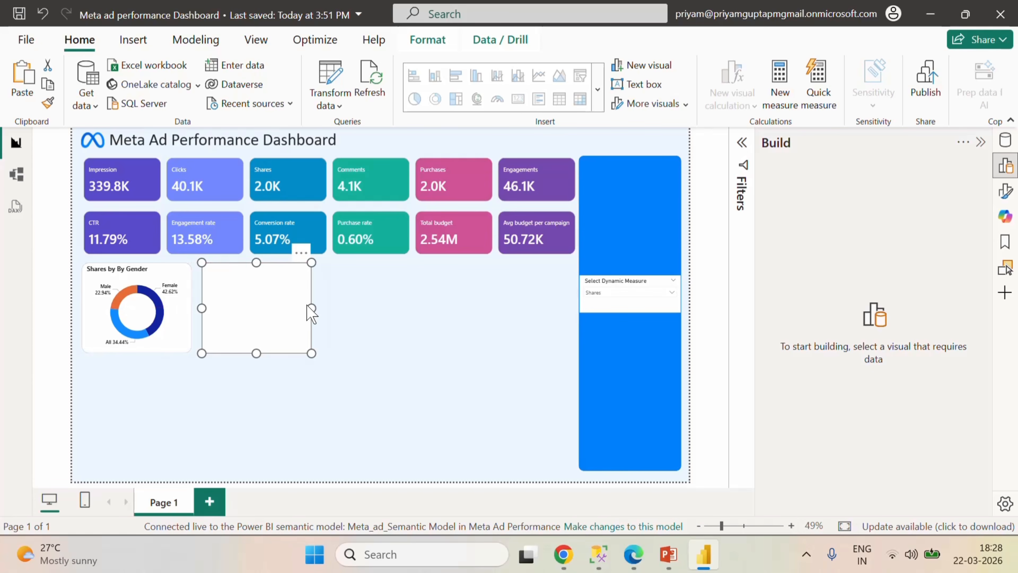
- Set the copied card's width to 475 in Size and position
{"action": "left_click", "coordinate": [1005, 191]}
{"action": "left_click", "coordinate": [629, 255]}
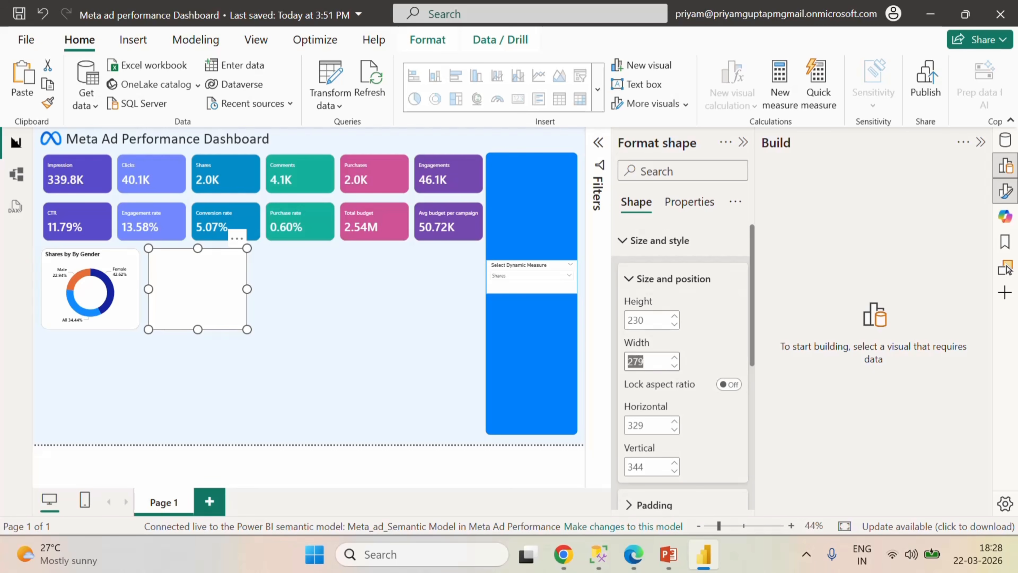
{"action": "type", "text": "475"}
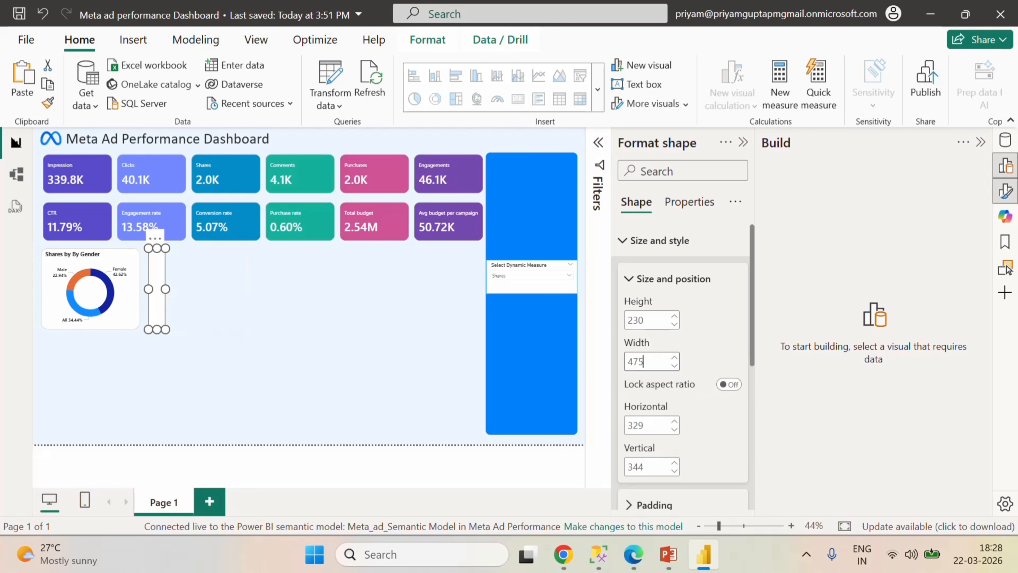
{"action": "left_click", "coordinate": [402, 288]}
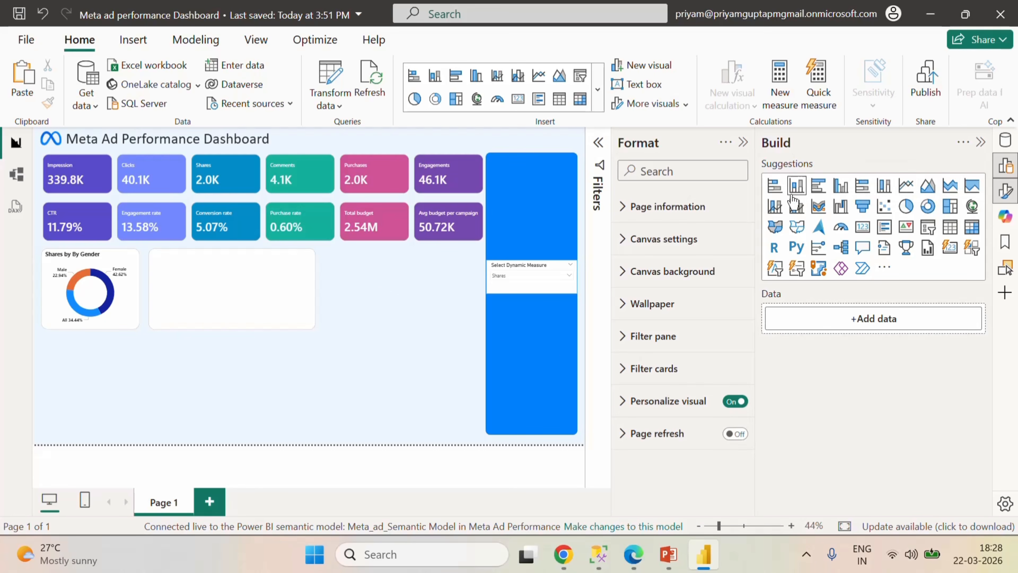
- Add a column chart and size it onto the second white card
{"action": "left_click", "coordinate": [797, 187]}
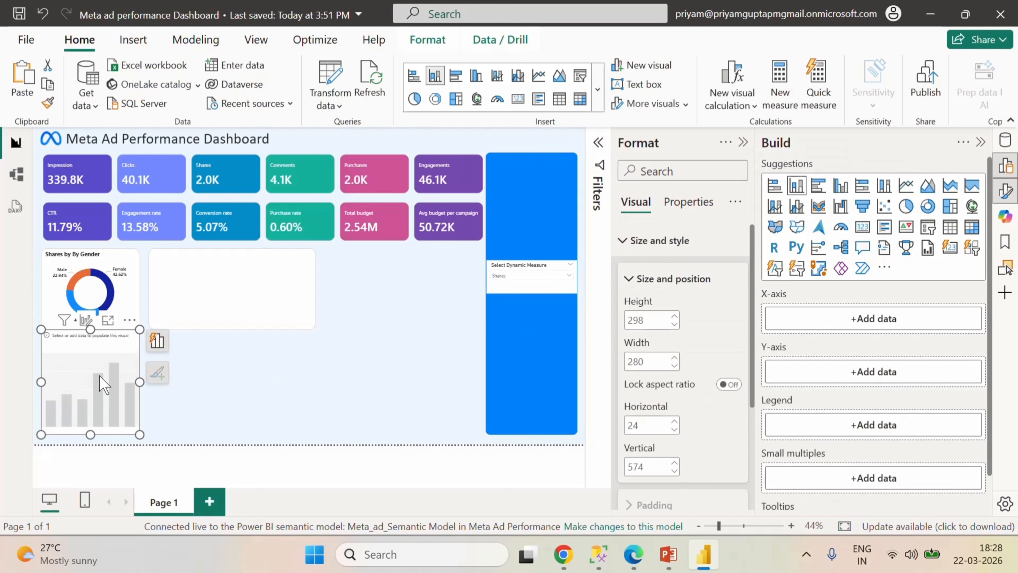
{"action": "left_click_drag", "start_coordinate": [105, 385], "coordinate": [351, 382]}
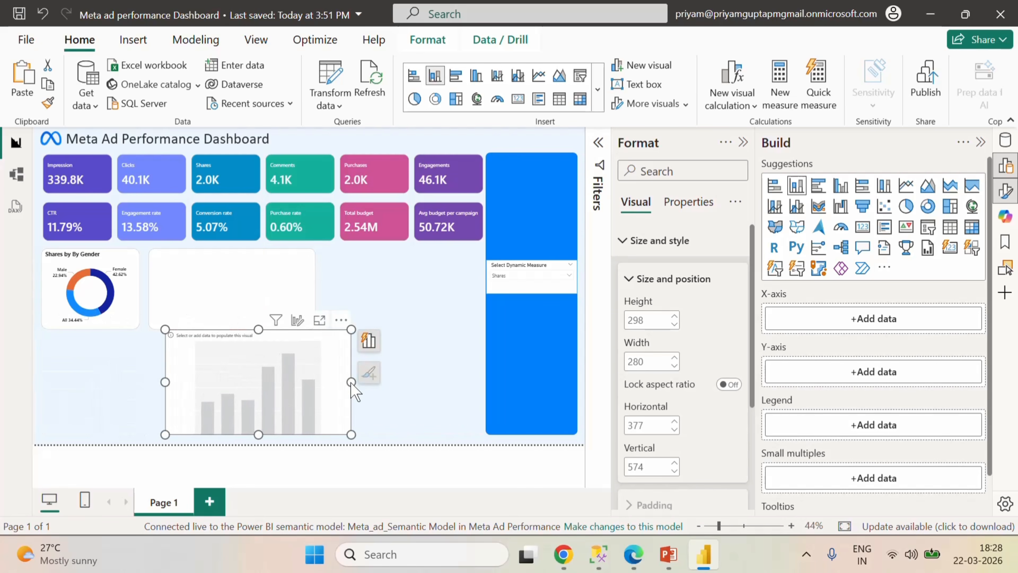
{"action": "left_click_drag", "start_coordinate": [259, 434], "coordinate": [265, 303]}
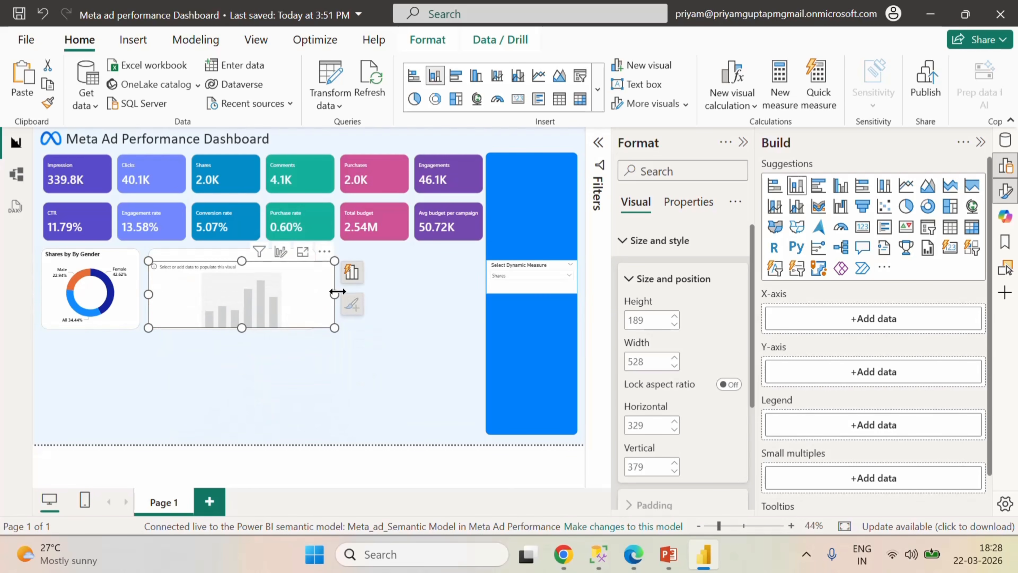
{"action": "mouse_move", "coordinate": [334, 291]}
{"action": "left_mouse_down"}
{"action": "mouse_move", "coordinate": [287, 295]}
{"action": "mouse_move", "coordinate": [315, 293]}
{"action": "left_mouse_up"}
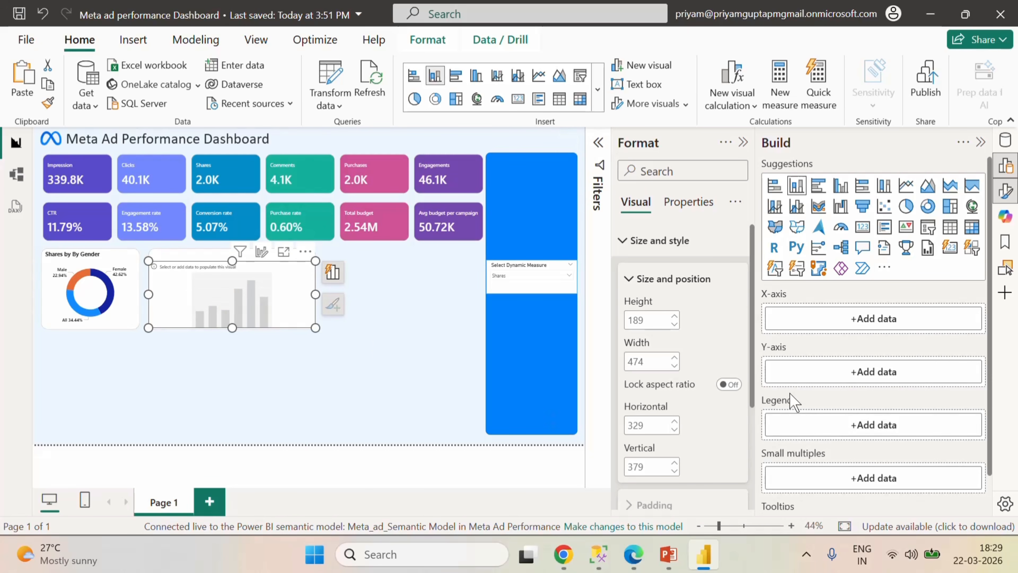
- Plot Select Dynamic Measure on the Y-axis against user_age in the column chart
{"action": "left_click", "coordinate": [1005, 144]}
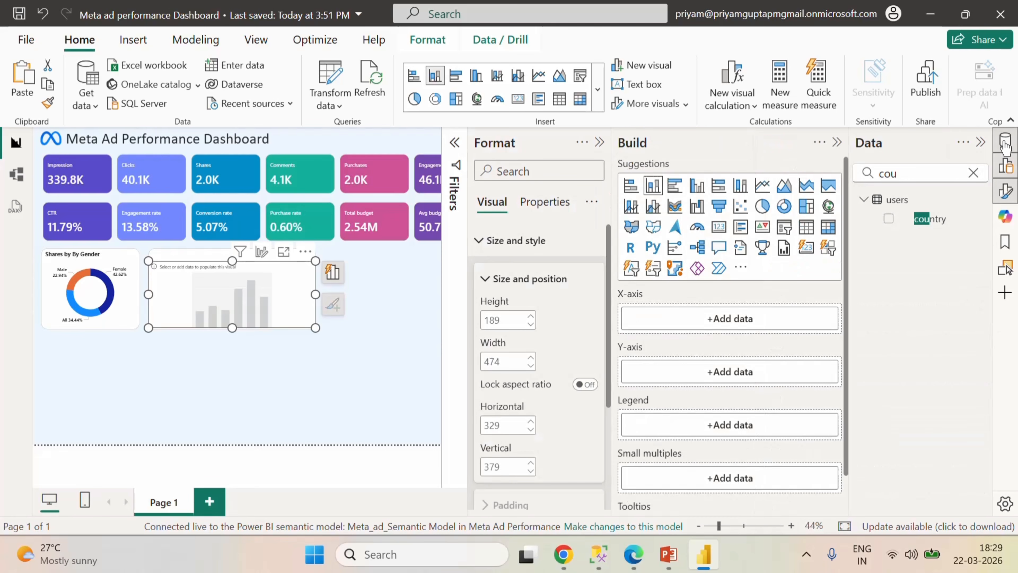
{"action": "left_click", "coordinate": [973, 172]}
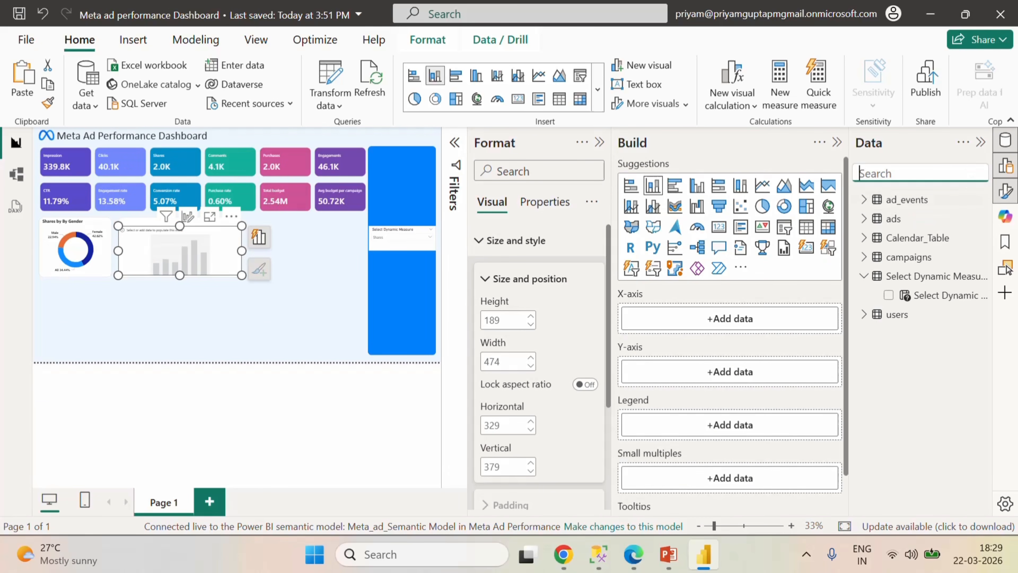
{"action": "left_click", "coordinate": [905, 180]}
{"action": "type", "text": "user"}
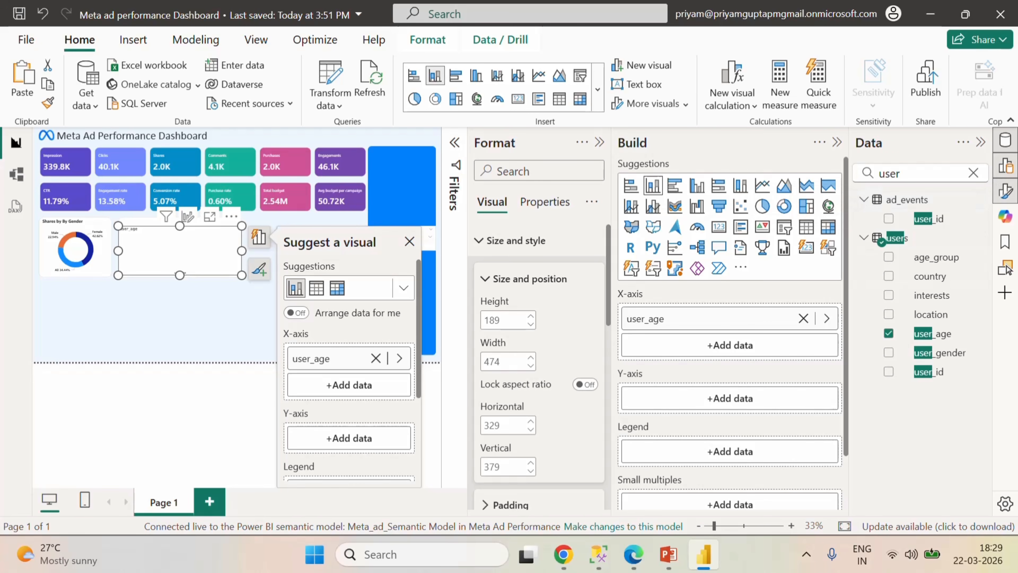
{"action": "left_click", "coordinate": [973, 173]}
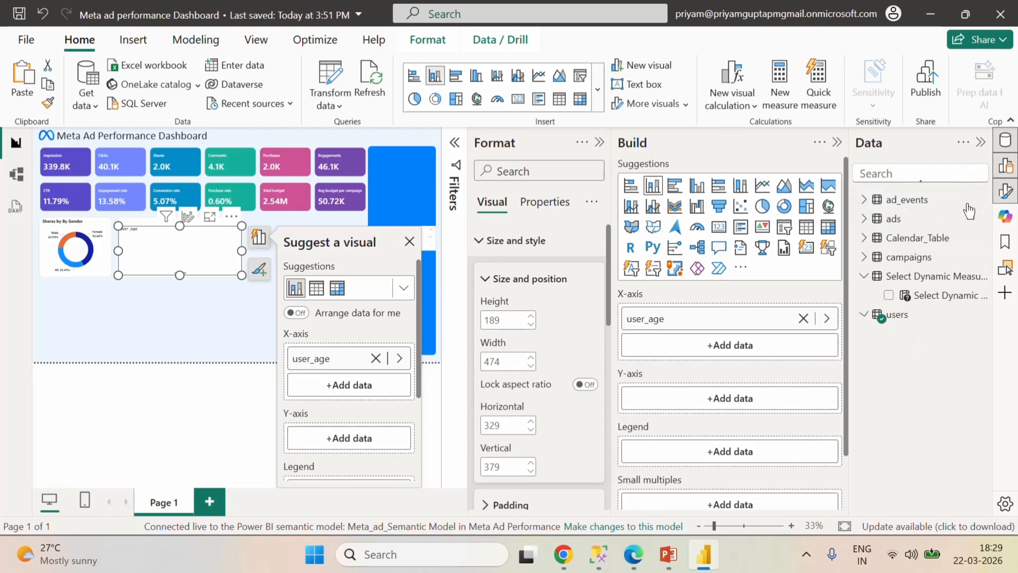
{"action": "left_click", "coordinate": [888, 295]}
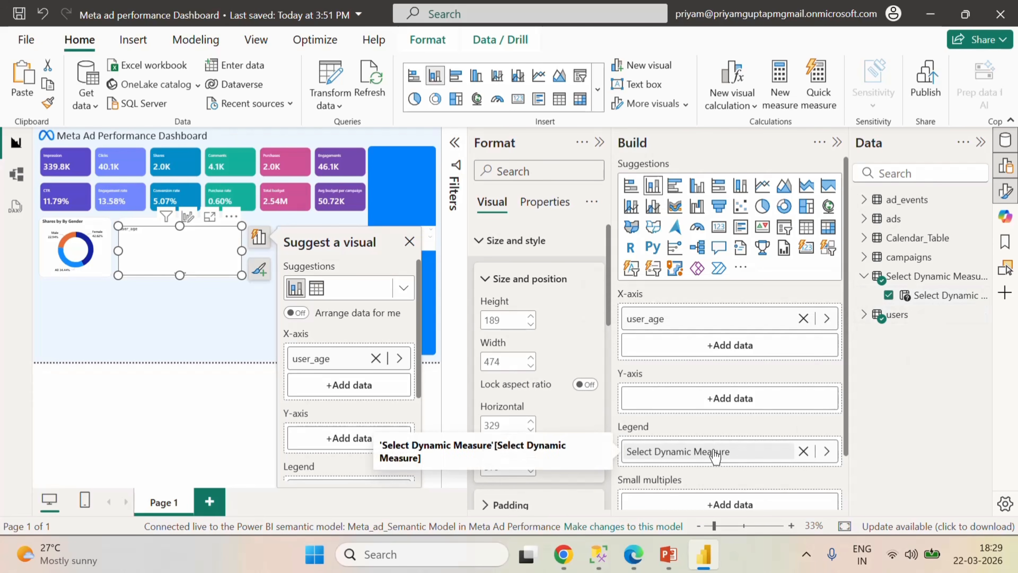
{"action": "left_click_drag", "start_coordinate": [711, 451], "coordinate": [712, 411]}
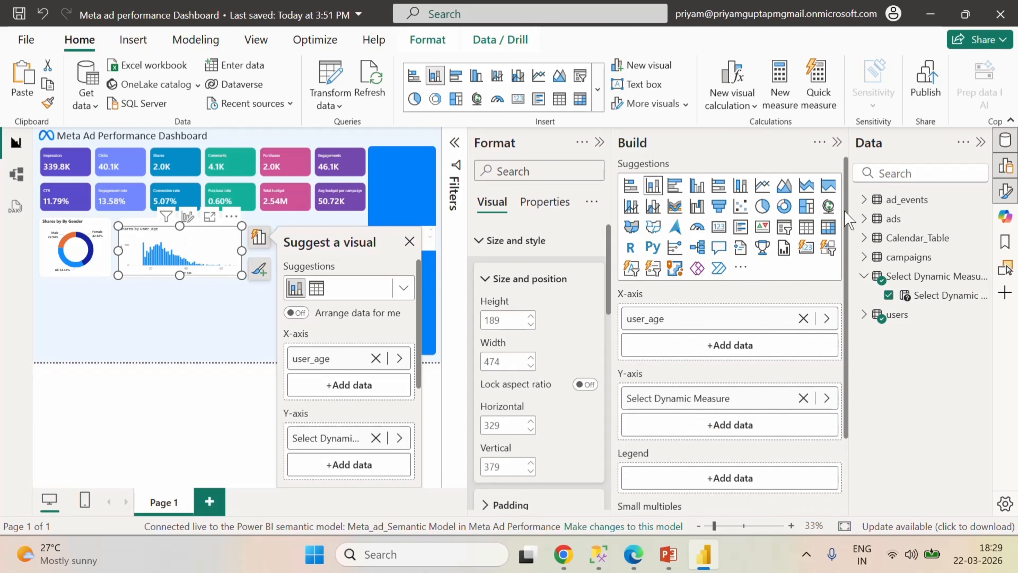
{"action": "left_click", "coordinate": [836, 143]}
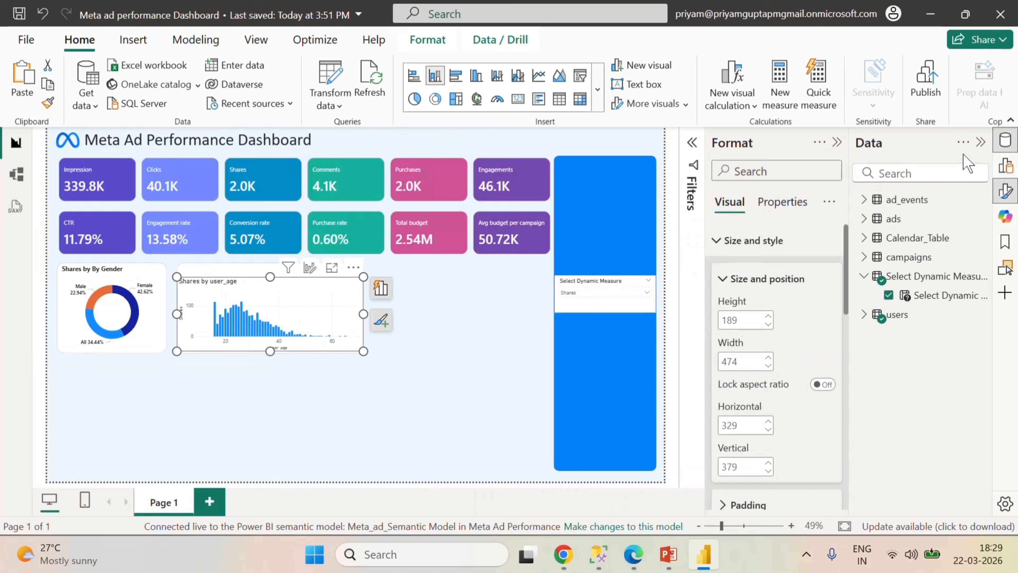
{"action": "left_click", "coordinate": [980, 144]}
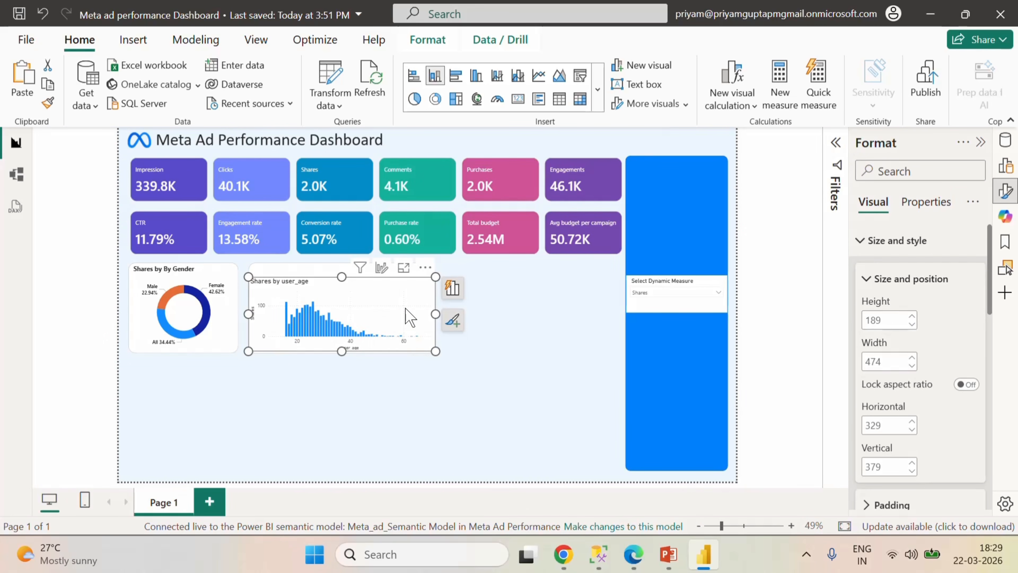
- Apply an advanced user_age filter 'is less than 51' to the age chart
{"action": "left_click", "coordinate": [836, 148]}
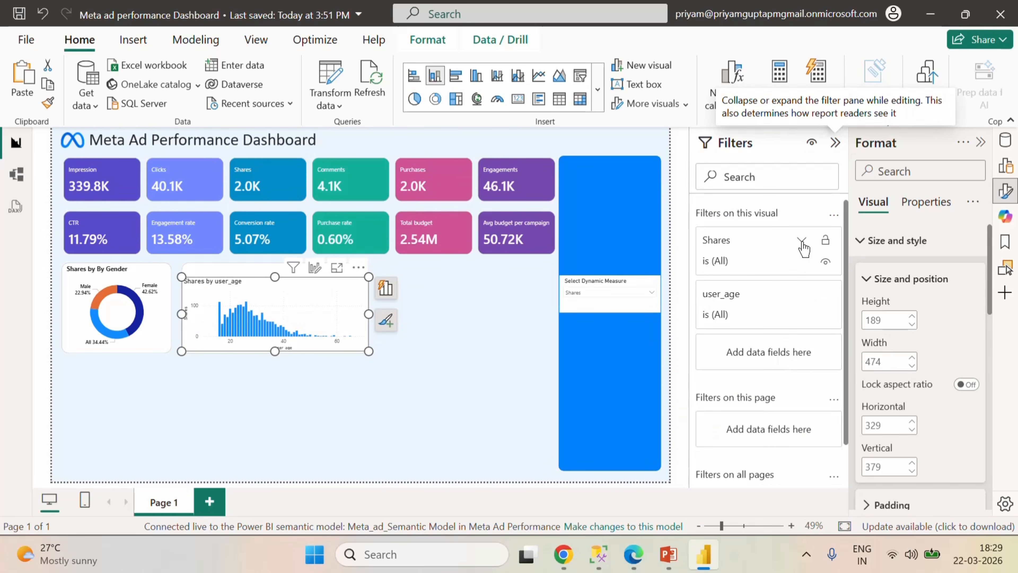
{"action": "left_click", "coordinate": [801, 240]}
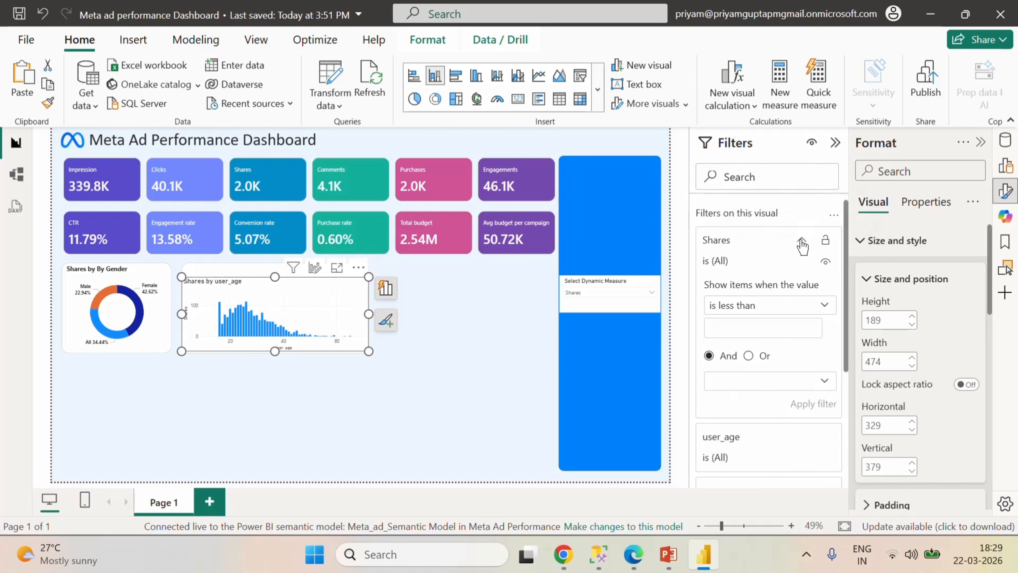
{"action": "left_click", "coordinate": [802, 242]}
{"action": "left_click", "coordinate": [801, 295]}
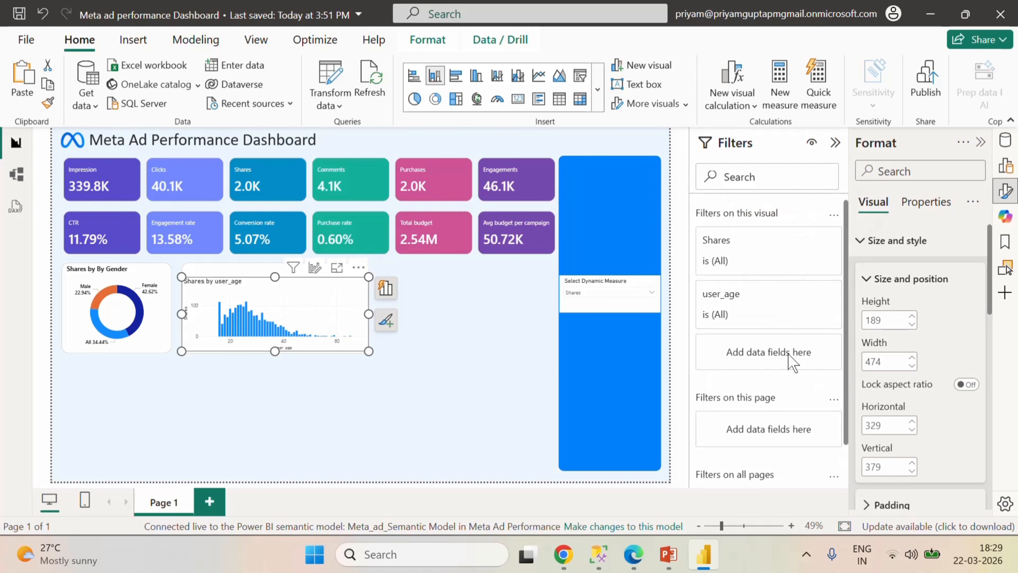
{"action": "left_click", "coordinate": [770, 359]}
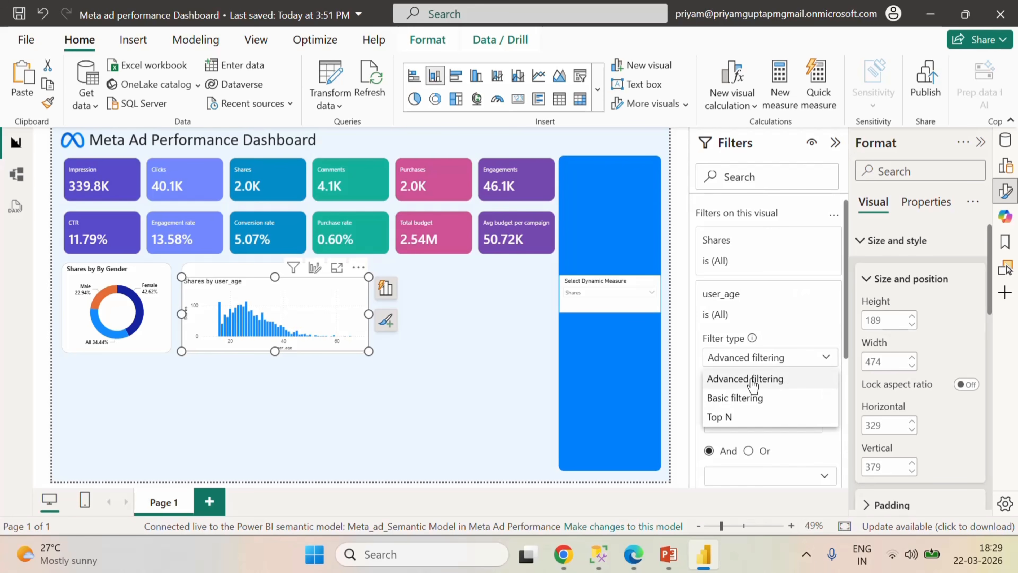
{"action": "left_click", "coordinate": [744, 397]}
{"action": "left_click", "coordinate": [763, 357]}
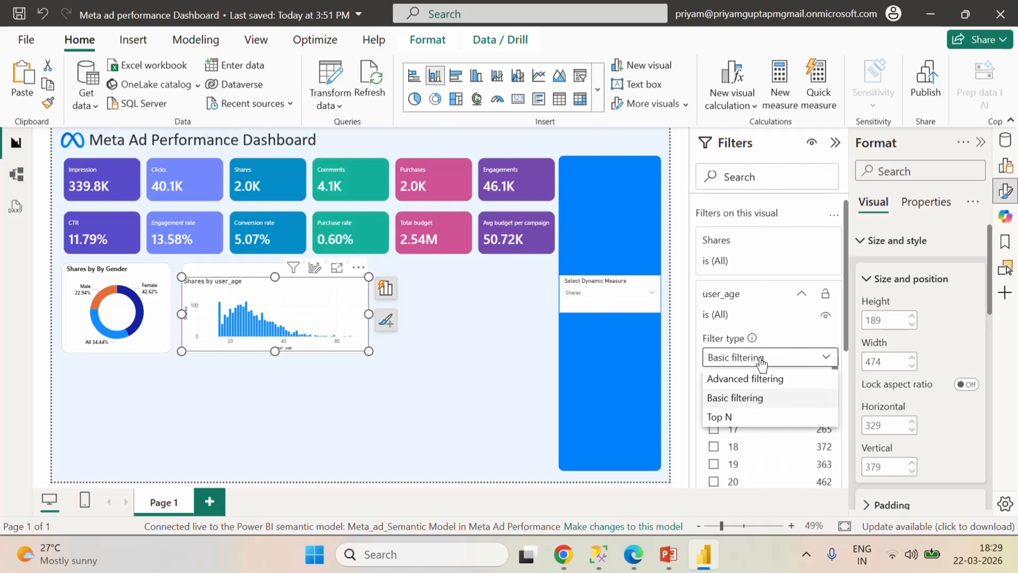
{"action": "left_click", "coordinate": [755, 379]}
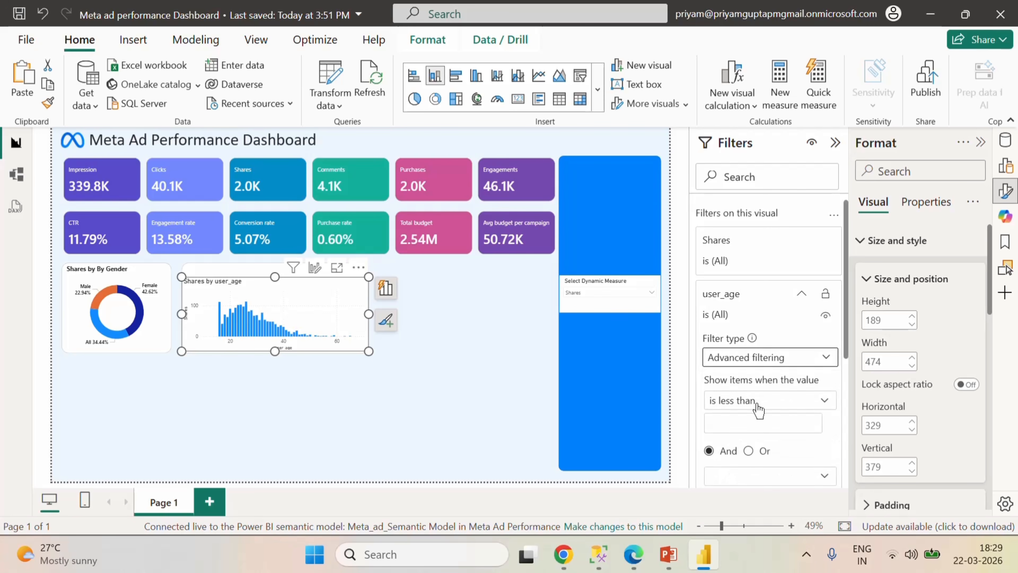
{"action": "scroll", "coordinate": [759, 409], "scroll_direction": "down", "scroll_amount": 3}
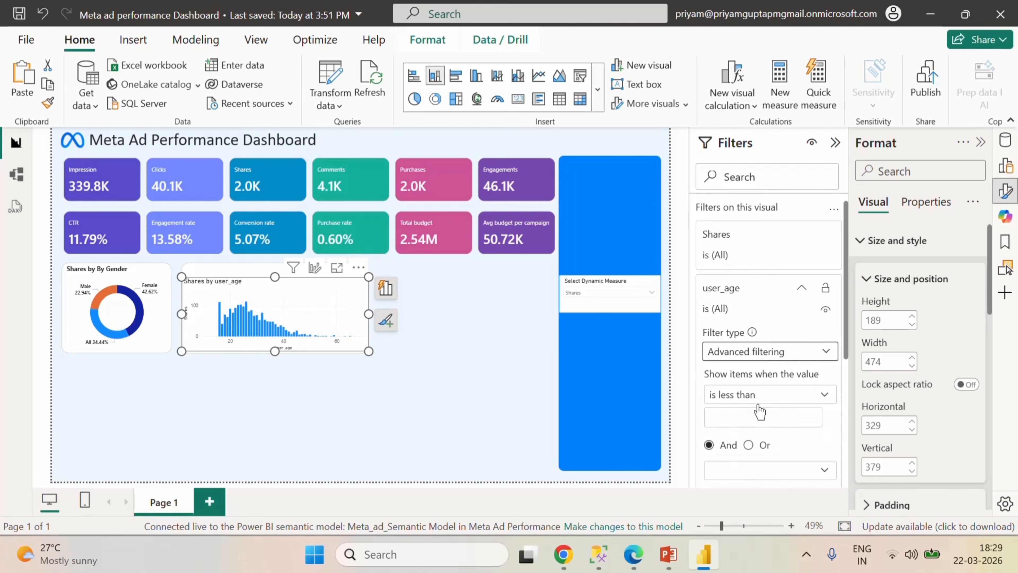
{"action": "left_click", "coordinate": [741, 264]}
{"action": "type", "text": "51"}
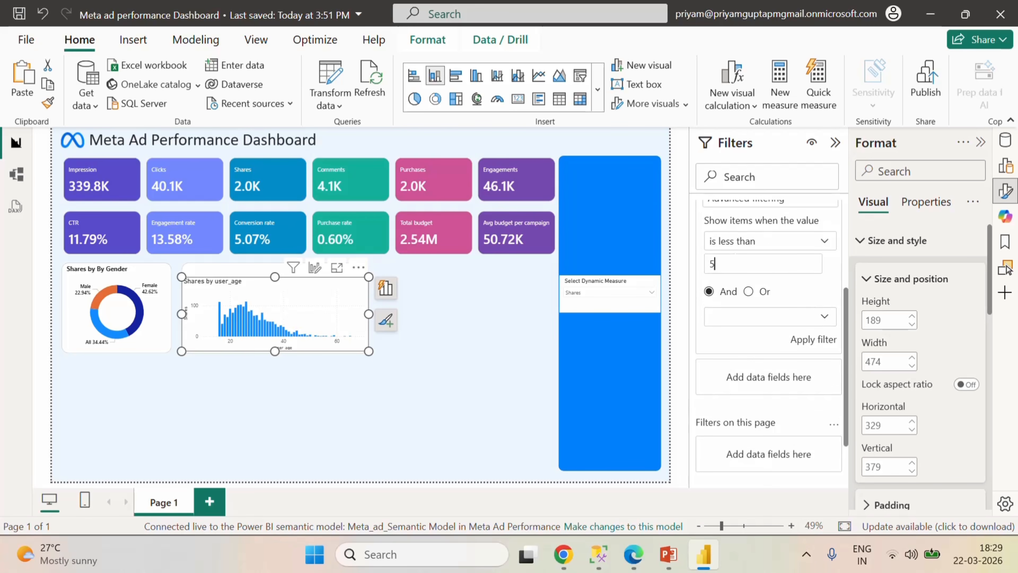
{"action": "left_click", "coordinate": [811, 340]}
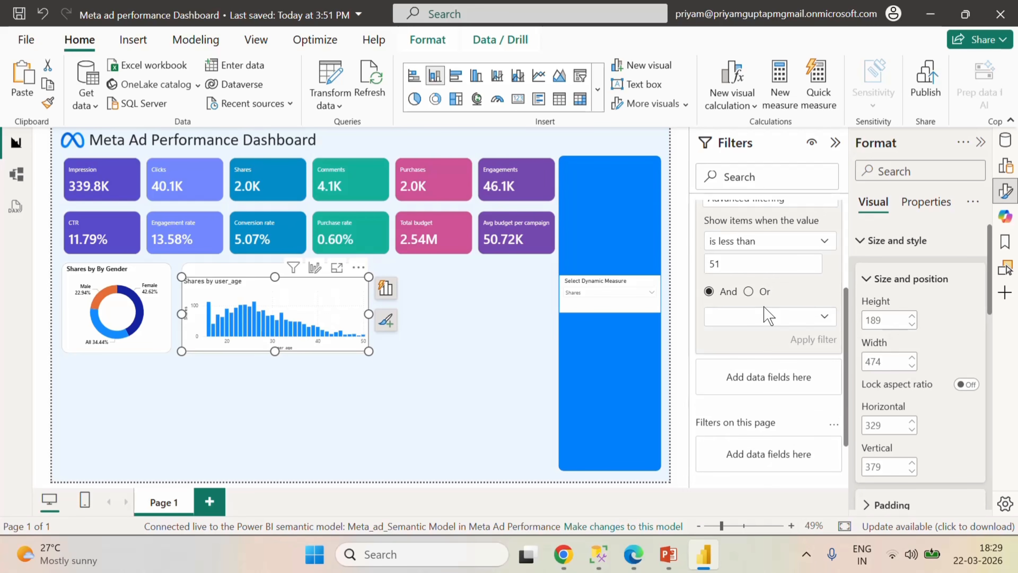
{"action": "left_click", "coordinate": [835, 142]}
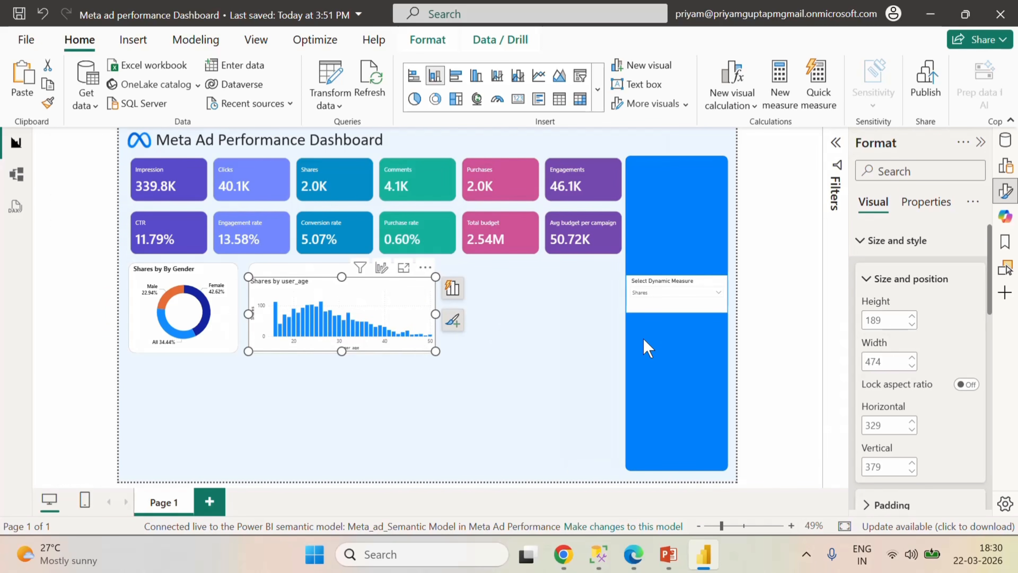
- Remove the Shares title from the chart's Y-axis
{"action": "left_click", "coordinate": [1005, 165]}
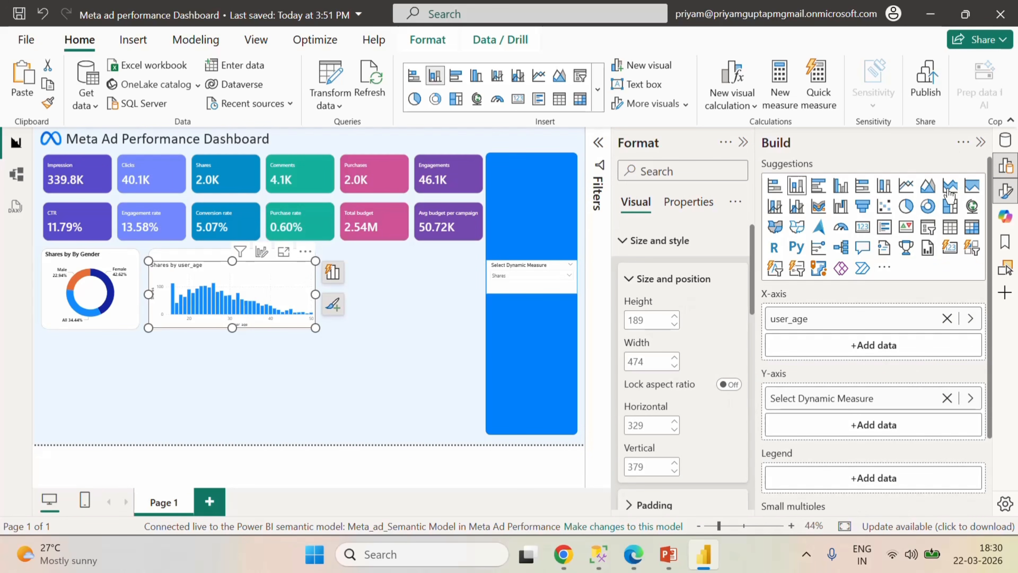
{"action": "left_click", "coordinate": [981, 144]}
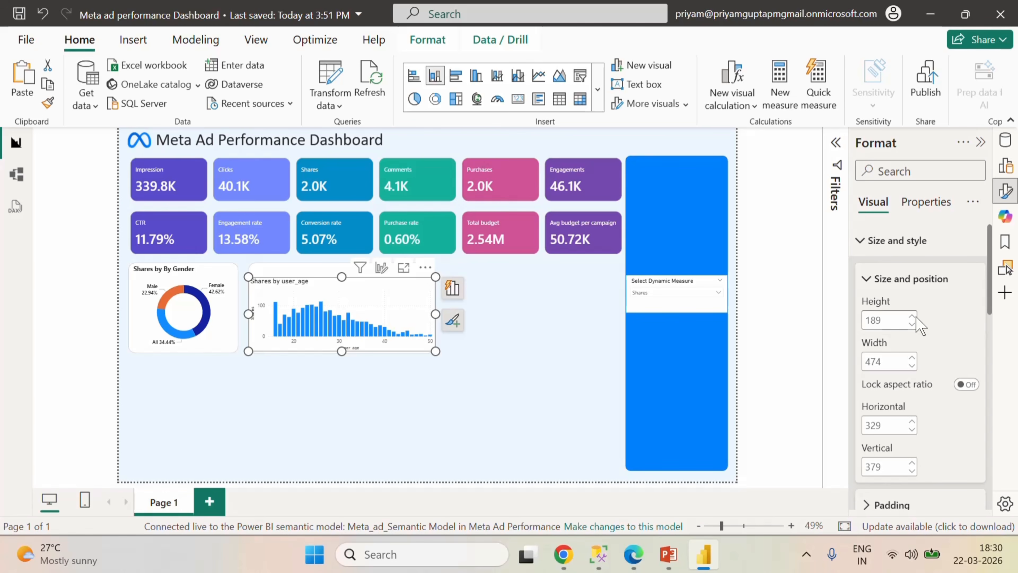
{"action": "left_click", "coordinate": [860, 243]}
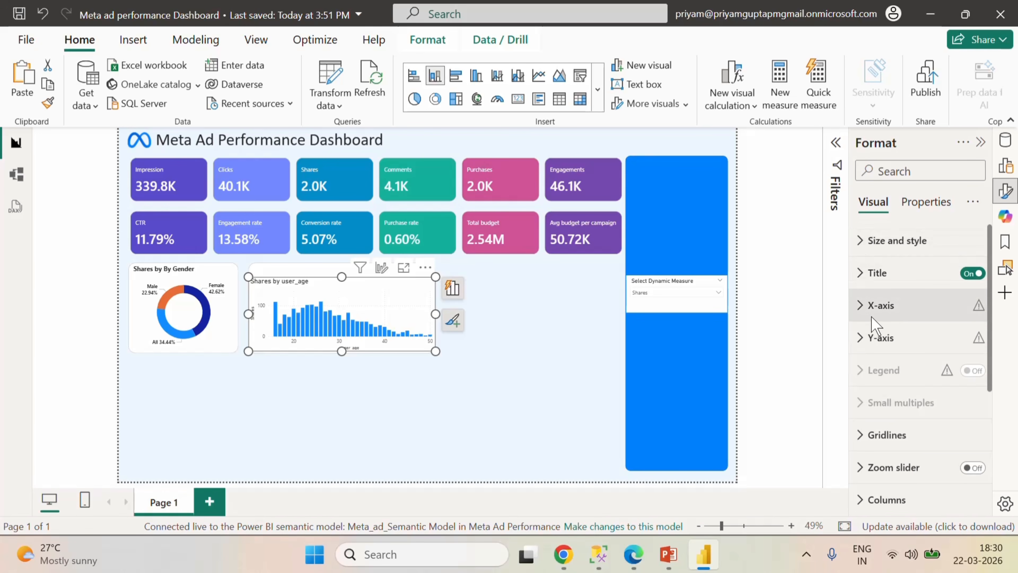
{"action": "left_click", "coordinate": [861, 317]}
{"action": "scroll", "coordinate": [934, 417], "scroll_direction": "down", "scroll_amount": 5}
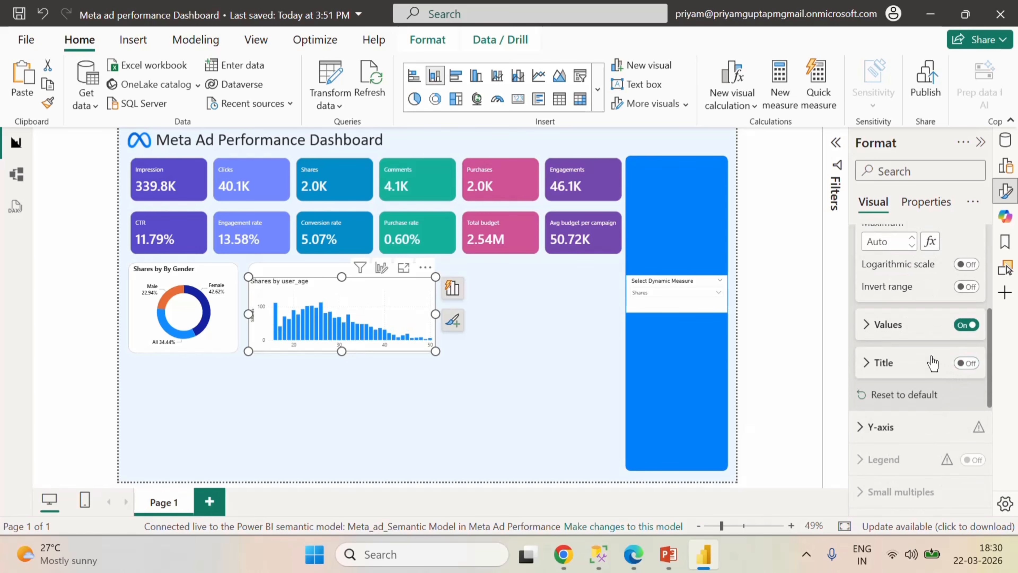
{"action": "scroll", "coordinate": [930, 360], "scroll_direction": "up", "scroll_amount": 3}
{"action": "left_click", "coordinate": [862, 232]}
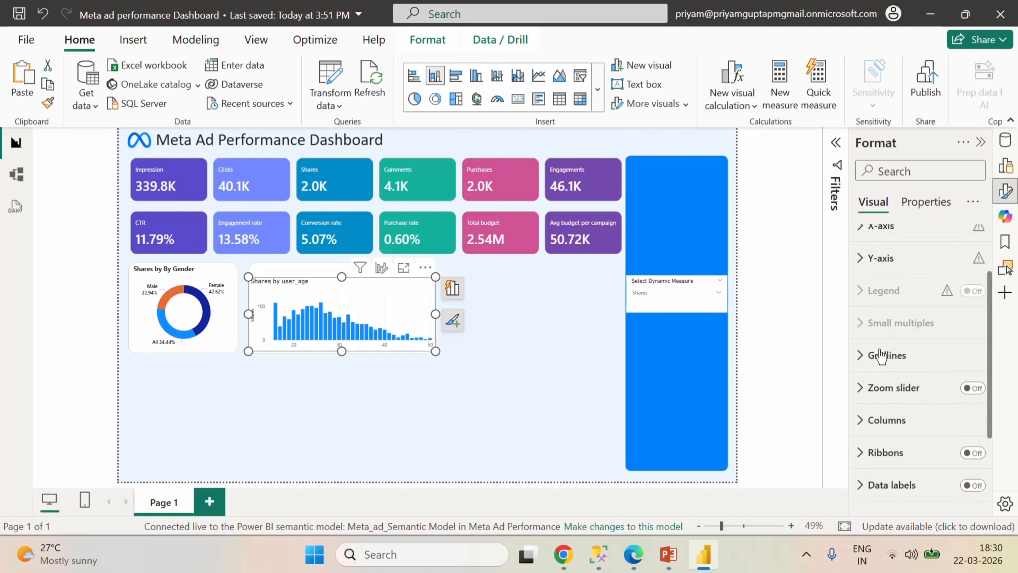
{"action": "left_click", "coordinate": [878, 258]}
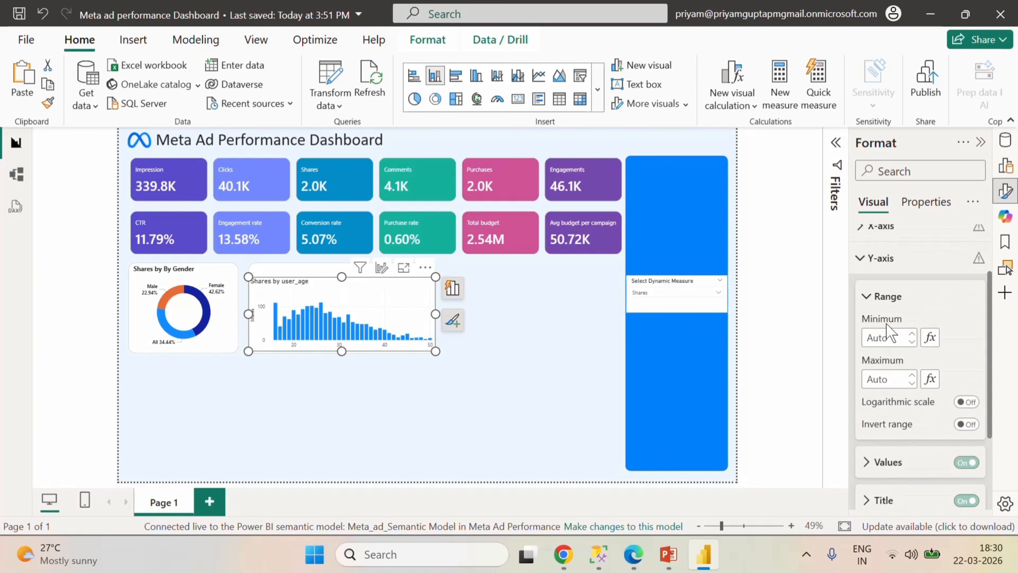
{"action": "left_click", "coordinate": [967, 501]}
{"action": "scroll", "coordinate": [927, 446], "scroll_direction": "up", "scroll_amount": 2}
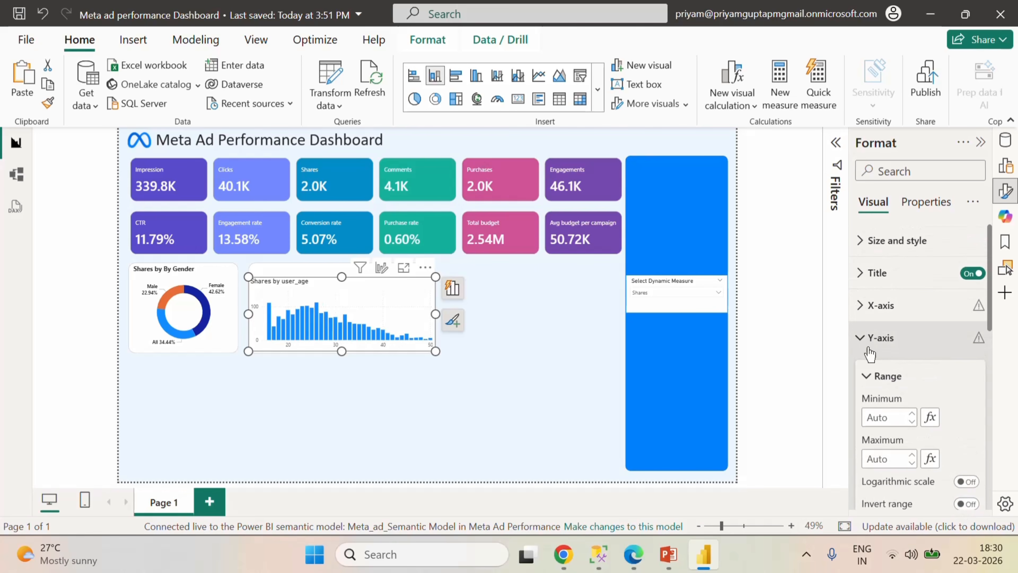
{"action": "left_click", "coordinate": [869, 338]}
- Turn off the chart's horizontal and vertical gridlines
{"action": "scroll", "coordinate": [929, 379], "scroll_direction": "down", "scroll_amount": 1}
{"action": "scroll", "coordinate": [928, 379], "scroll_direction": "down", "scroll_amount": 3}
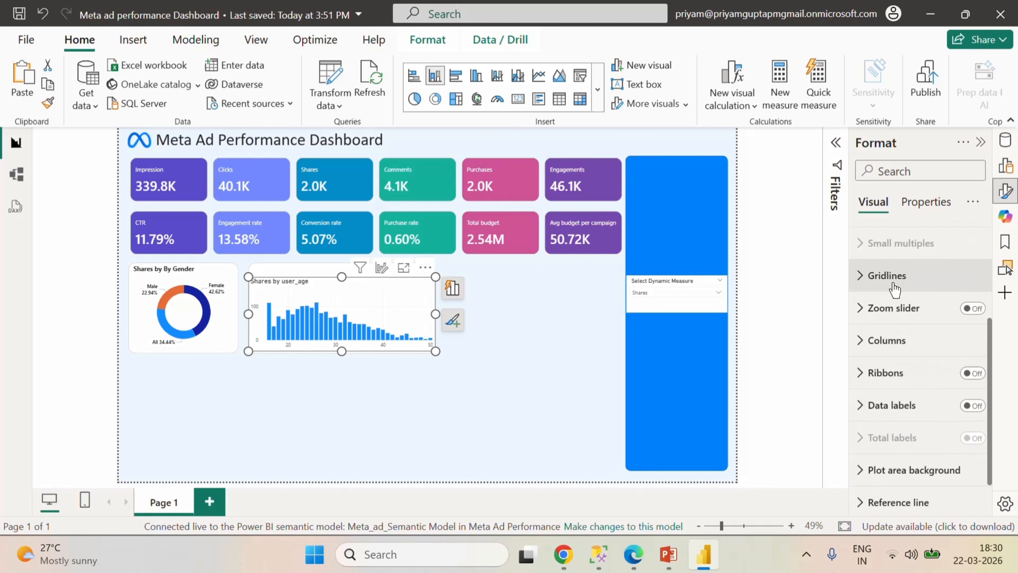
{"action": "left_click", "coordinate": [859, 275]}
{"action": "left_click", "coordinate": [965, 315]}
{"action": "scroll", "coordinate": [956, 349], "scroll_direction": "down", "scroll_amount": 3}
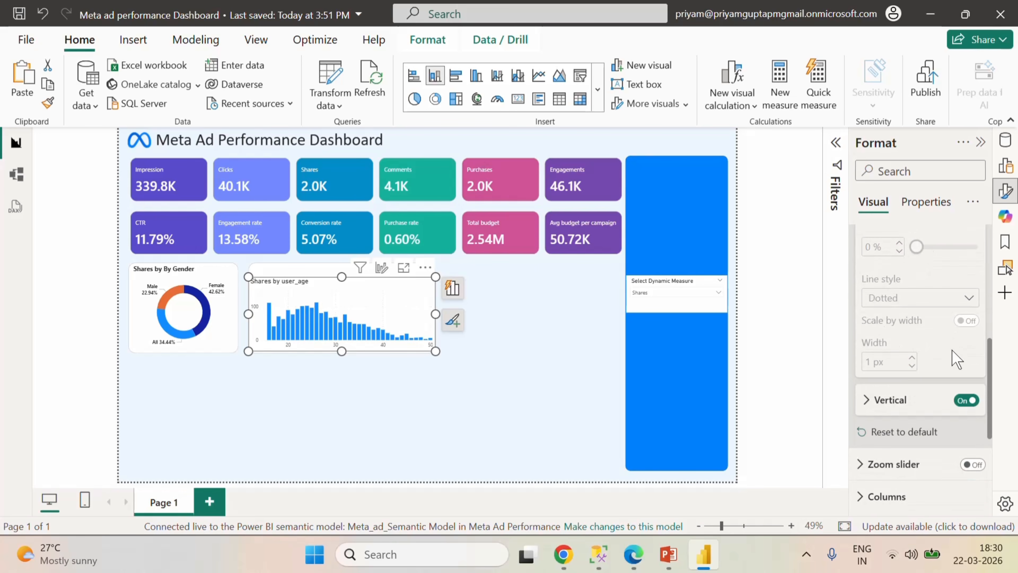
{"action": "left_click", "coordinate": [967, 400]}
- Make the X-axis value labels black
{"action": "scroll", "coordinate": [929, 379], "scroll_direction": "down", "scroll_amount": 4}
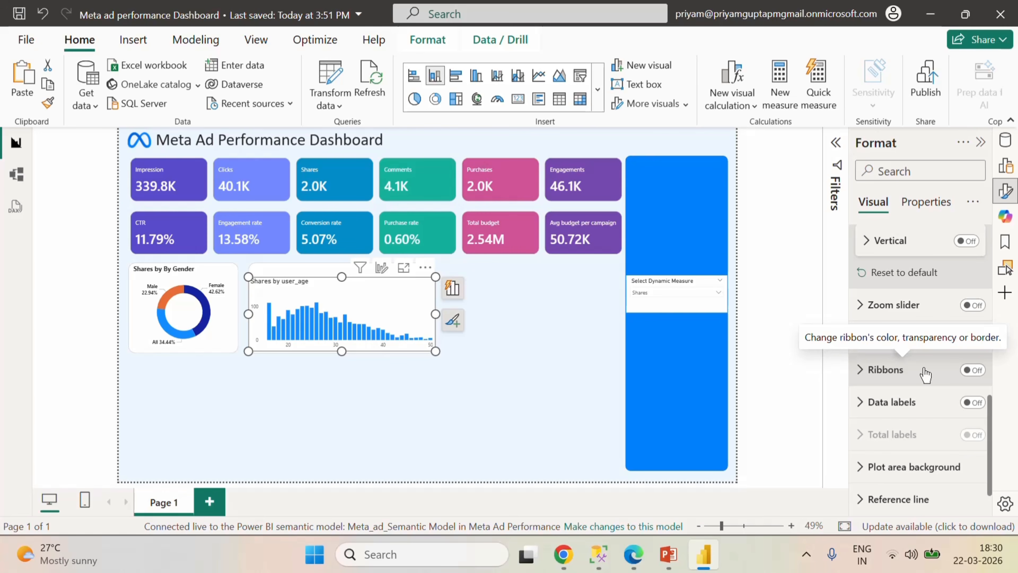
{"action": "scroll", "coordinate": [914, 411], "scroll_direction": "down", "scroll_amount": 1}
{"action": "scroll", "coordinate": [917, 416], "scroll_direction": "up", "scroll_amount": 1}
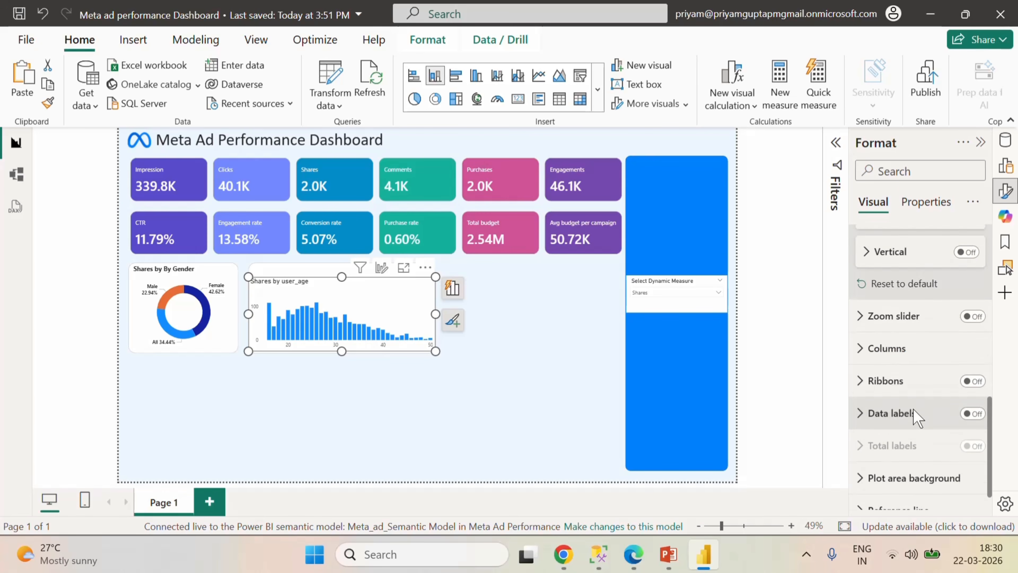
{"action": "scroll", "coordinate": [917, 415], "scroll_direction": "up", "scroll_amount": 6}
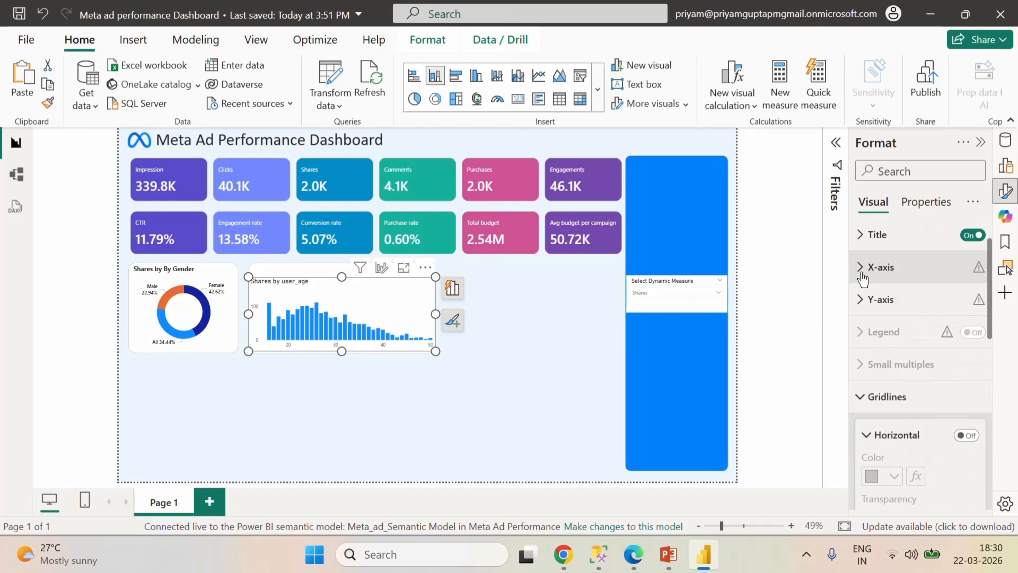
{"action": "left_click", "coordinate": [862, 277]}
{"action": "scroll", "coordinate": [910, 429], "scroll_direction": "down", "scroll_amount": 3}
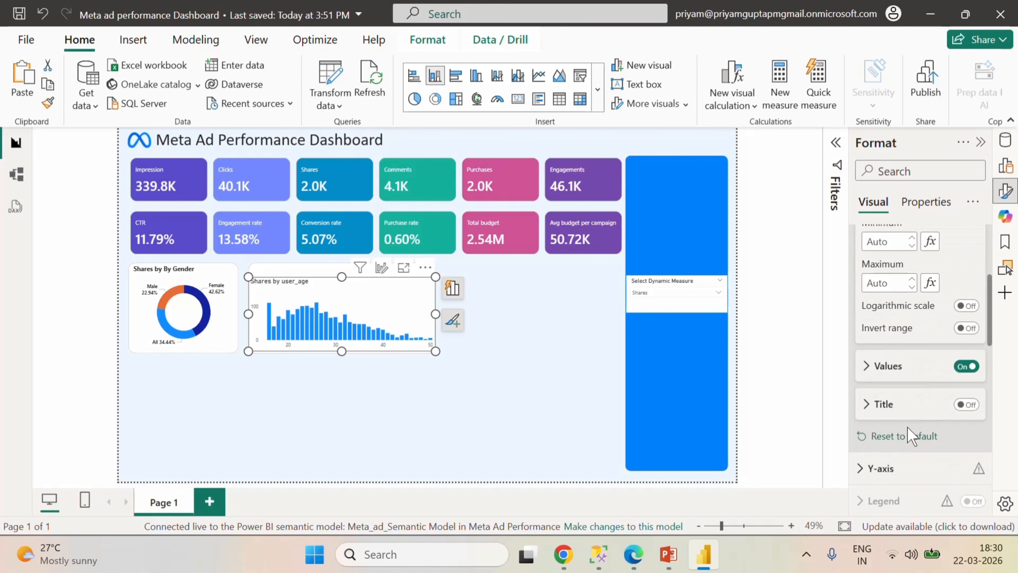
{"action": "scroll", "coordinate": [907, 426], "scroll_direction": "down", "scroll_amount": 2}
{"action": "left_click", "coordinate": [866, 286]}
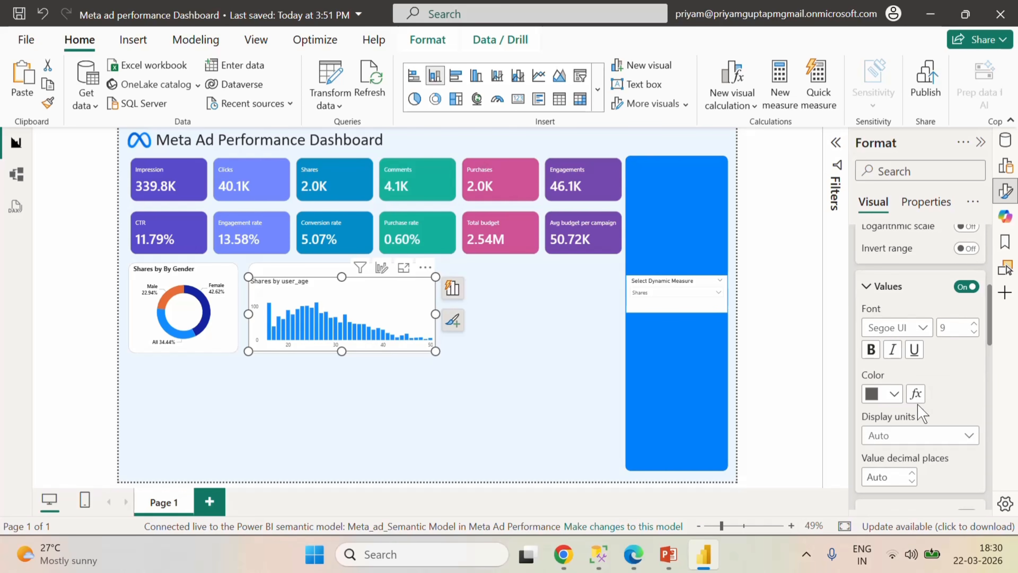
{"action": "left_click", "coordinate": [895, 396]}
{"action": "left_click", "coordinate": [777, 323]}
- Make the Y-axis value labels black
{"action": "scroll", "coordinate": [933, 363], "scroll_direction": "down", "scroll_amount": 5}
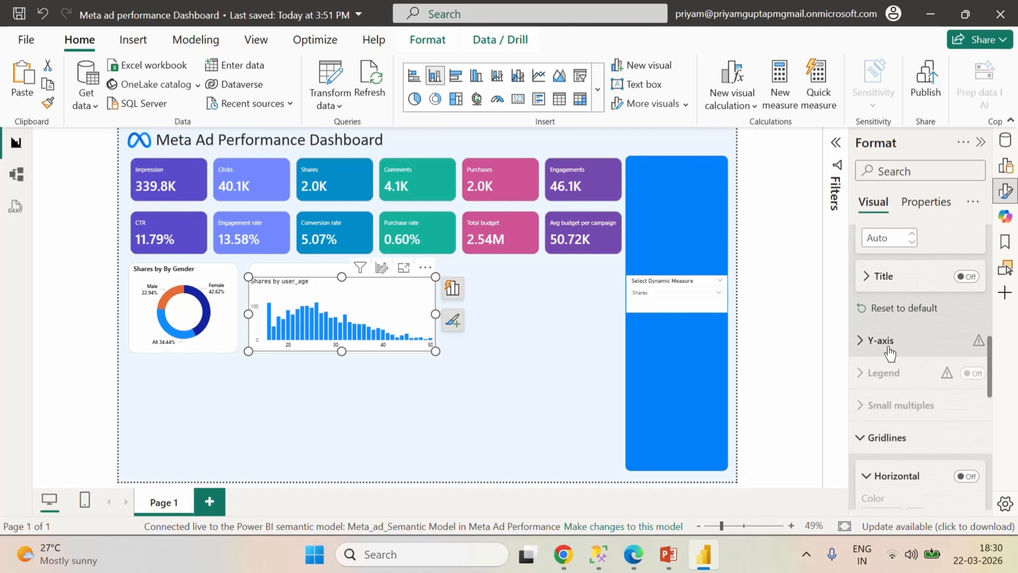
{"action": "left_click", "coordinate": [881, 340]}
{"action": "scroll", "coordinate": [865, 385], "scroll_direction": "down", "scroll_amount": 3}
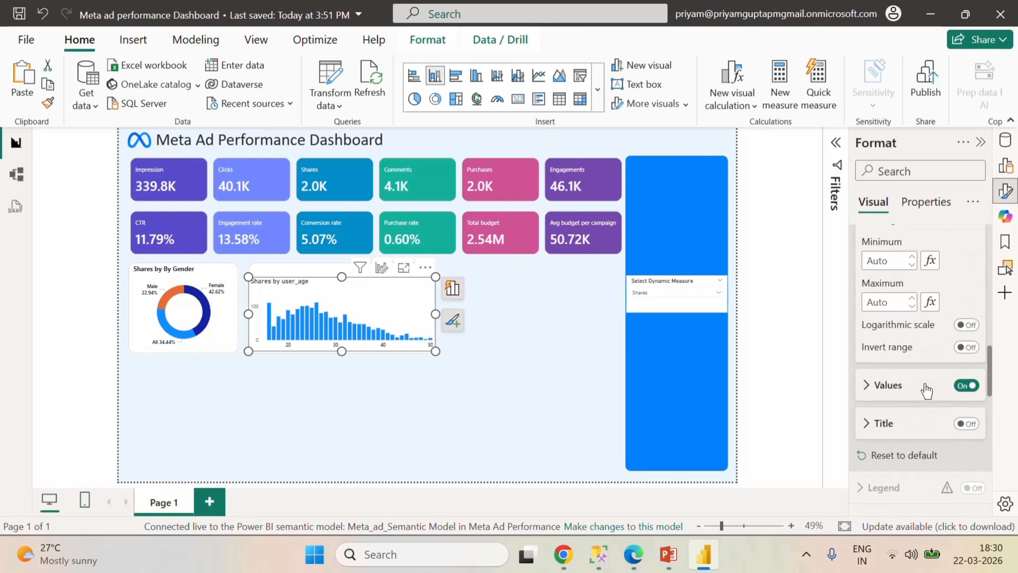
{"action": "left_click", "coordinate": [874, 386]}
{"action": "scroll", "coordinate": [873, 388], "scroll_direction": "down", "scroll_amount": 3}
{"action": "left_click", "coordinate": [894, 332]}
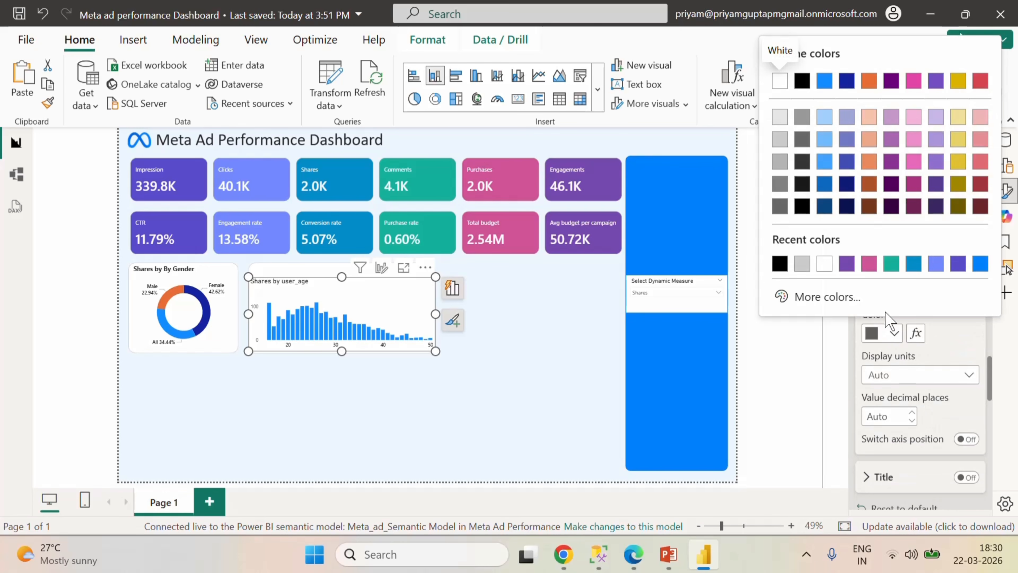
{"action": "left_click", "coordinate": [776, 266]}
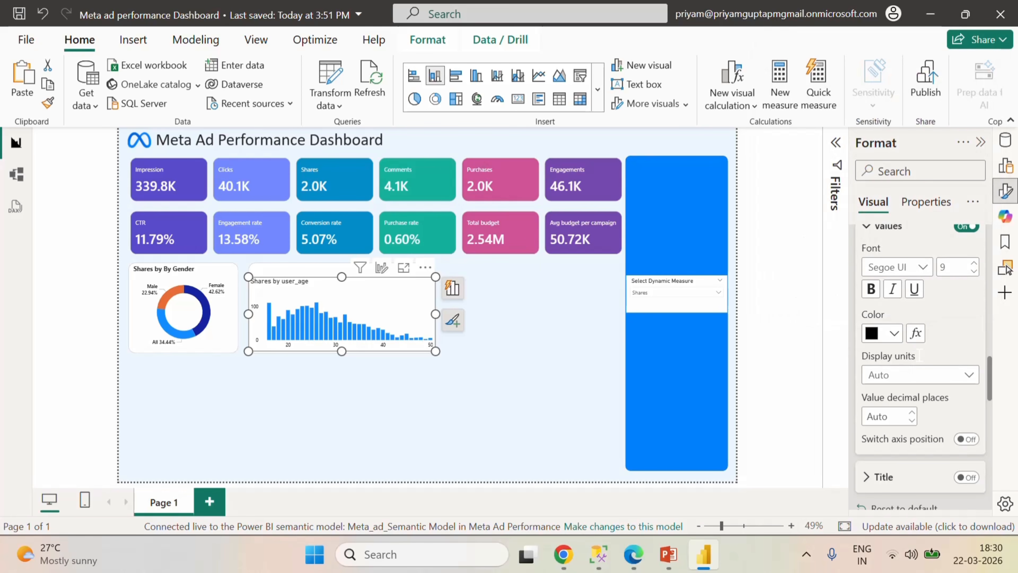
{"action": "scroll", "coordinate": [961, 337], "scroll_direction": "up", "scroll_amount": 5}
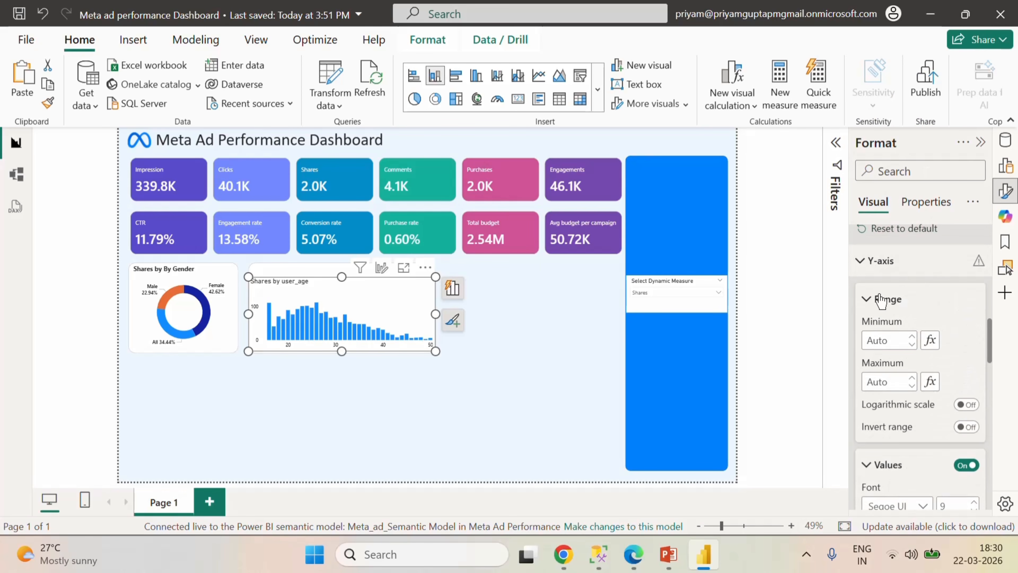
{"action": "left_click", "coordinate": [864, 265]}
{"action": "scroll", "coordinate": [911, 351], "scroll_direction": "up", "scroll_amount": 1}
{"action": "scroll", "coordinate": [911, 351], "scroll_direction": "up", "scroll_amount": 5}
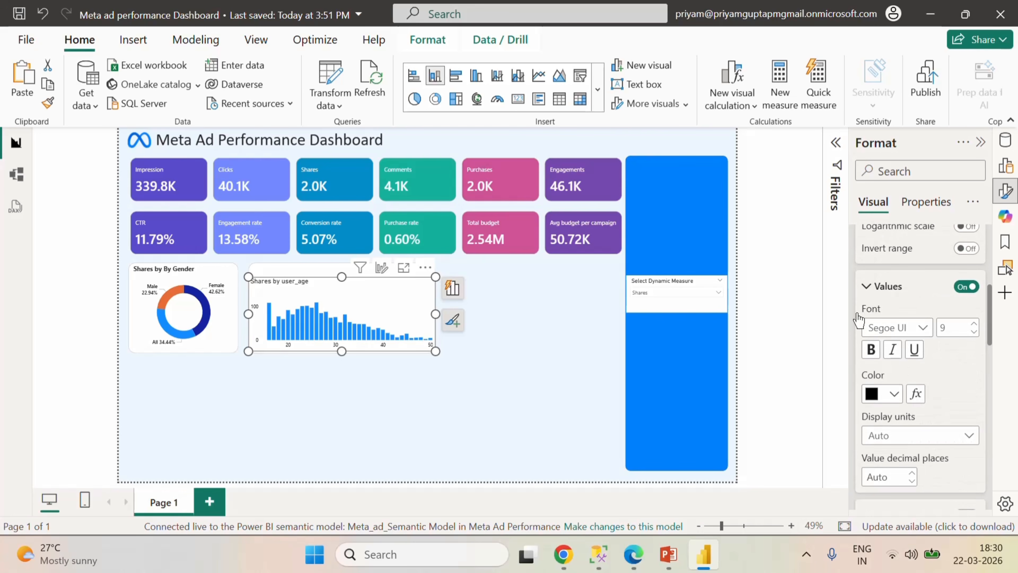
{"action": "scroll", "coordinate": [879, 307], "scroll_direction": "up", "scroll_amount": 4}
- Switch the age chart title font to Segoe UI Semibold and try sizes 12 and 13
{"action": "left_click", "coordinate": [861, 274]}
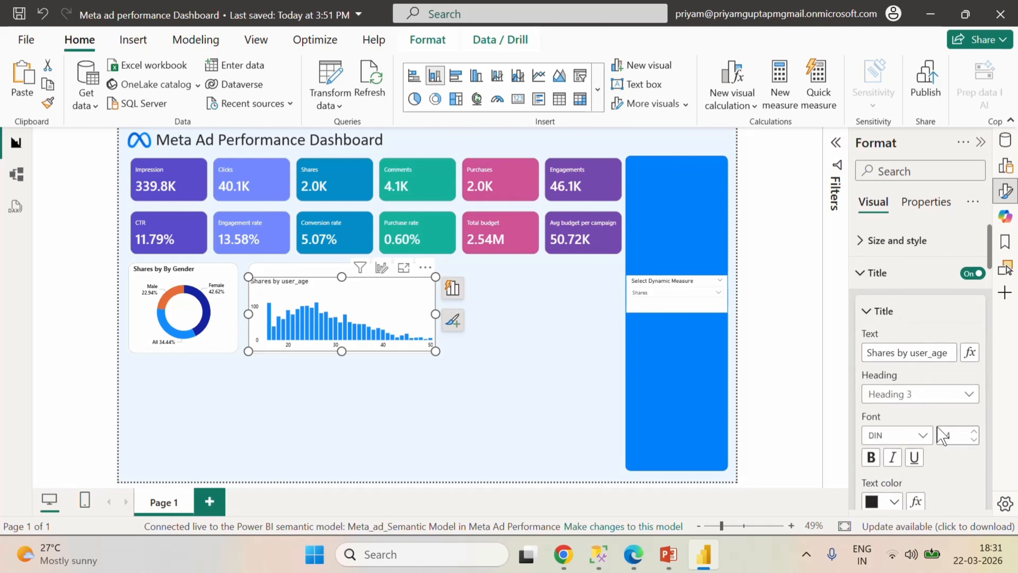
{"action": "scroll", "coordinate": [938, 419], "scroll_direction": "down", "scroll_amount": 2}
{"action": "left_click", "coordinate": [921, 355]}
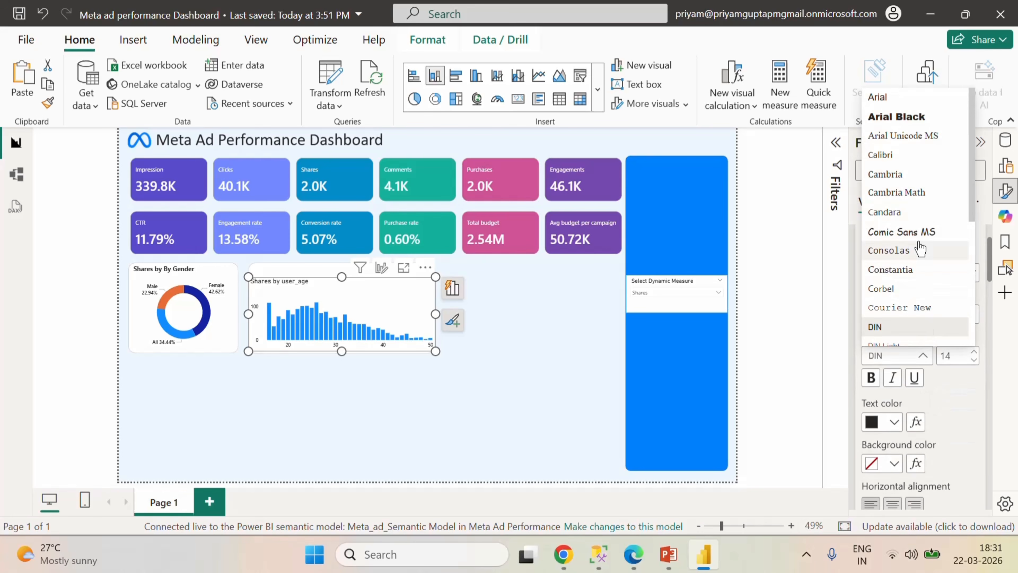
{"action": "scroll", "coordinate": [915, 208], "scroll_direction": "down", "scroll_amount": 5}
{"action": "left_click", "coordinate": [915, 203]}
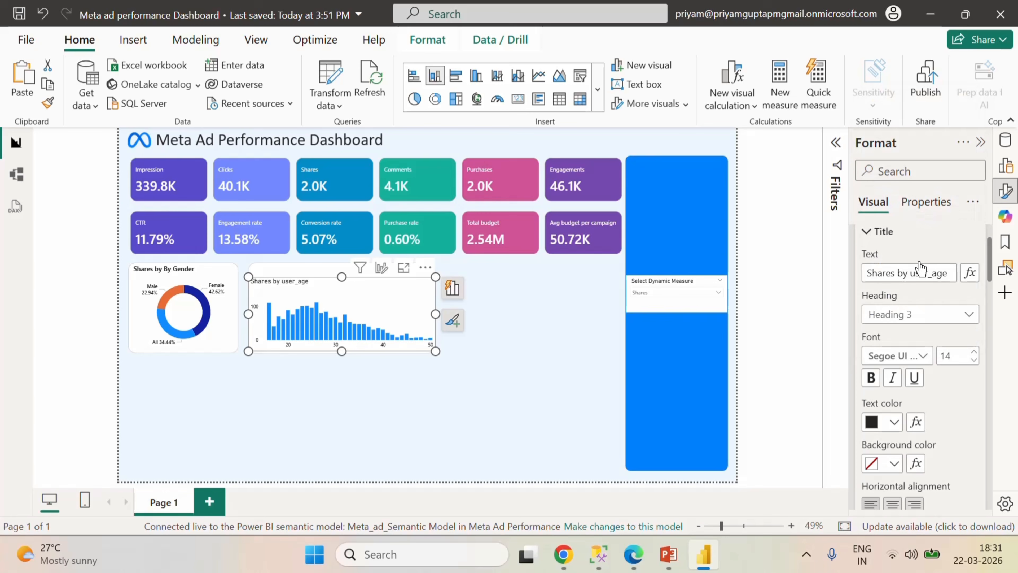
{"action": "left_click", "coordinate": [974, 360]}
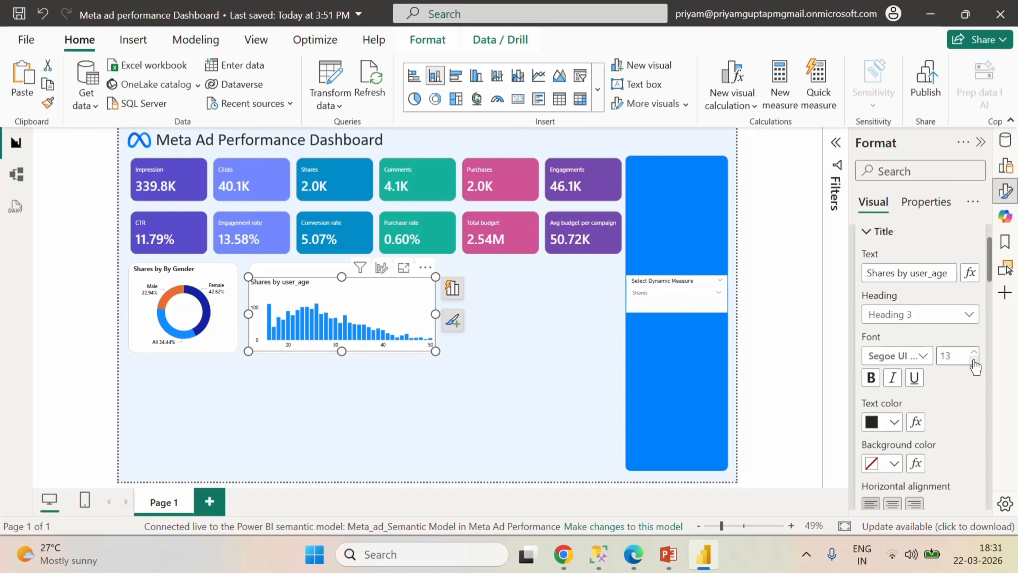
{"action": "left_click", "coordinate": [974, 362]}
{"action": "left_click", "coordinate": [974, 352]}
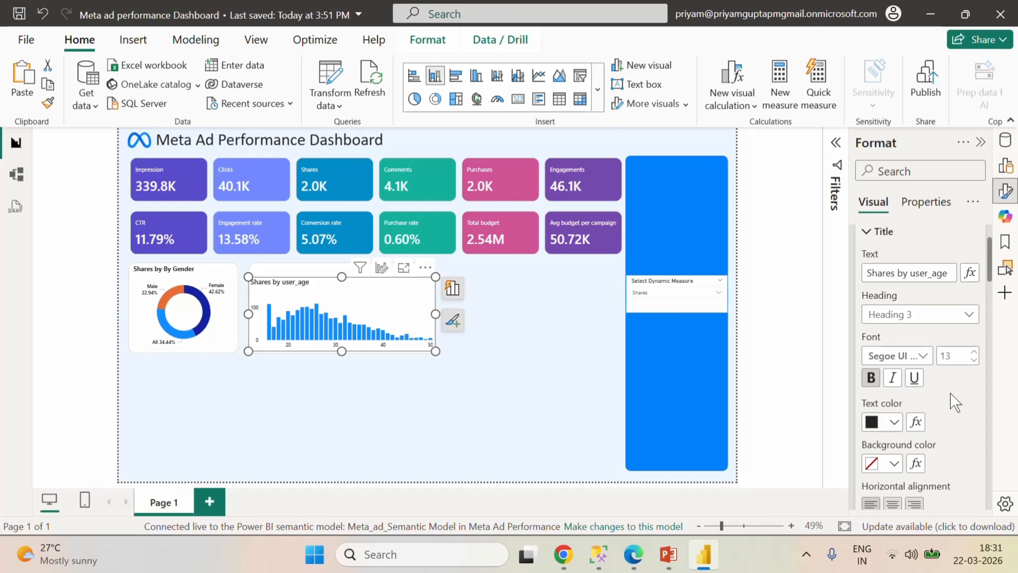
- Match the donut's title: bolder Segoe UI font, bold off, size 12
{"action": "left_click", "coordinate": [206, 278]}
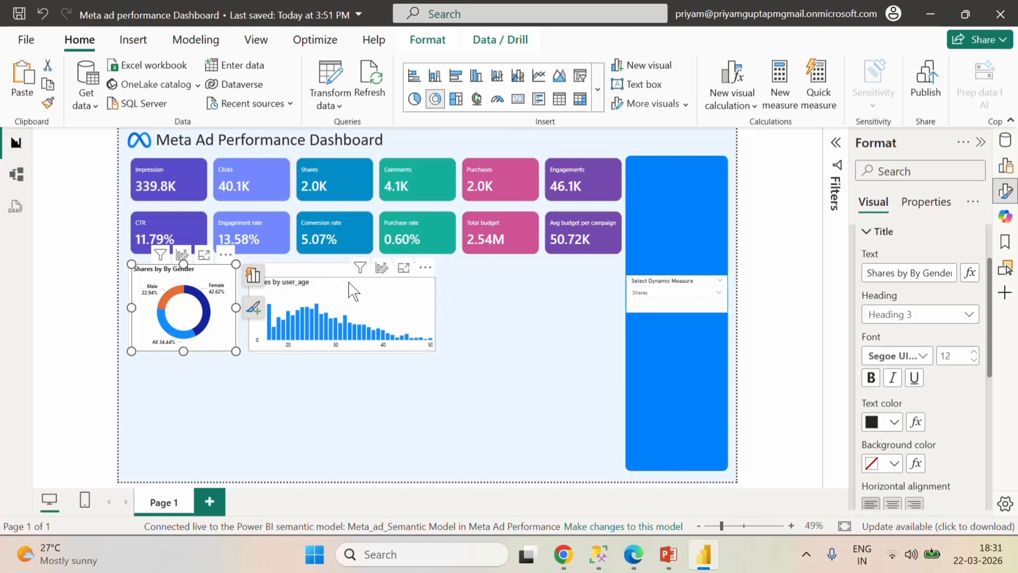
{"action": "left_click", "coordinate": [352, 291]}
{"action": "left_click", "coordinate": [929, 363]}
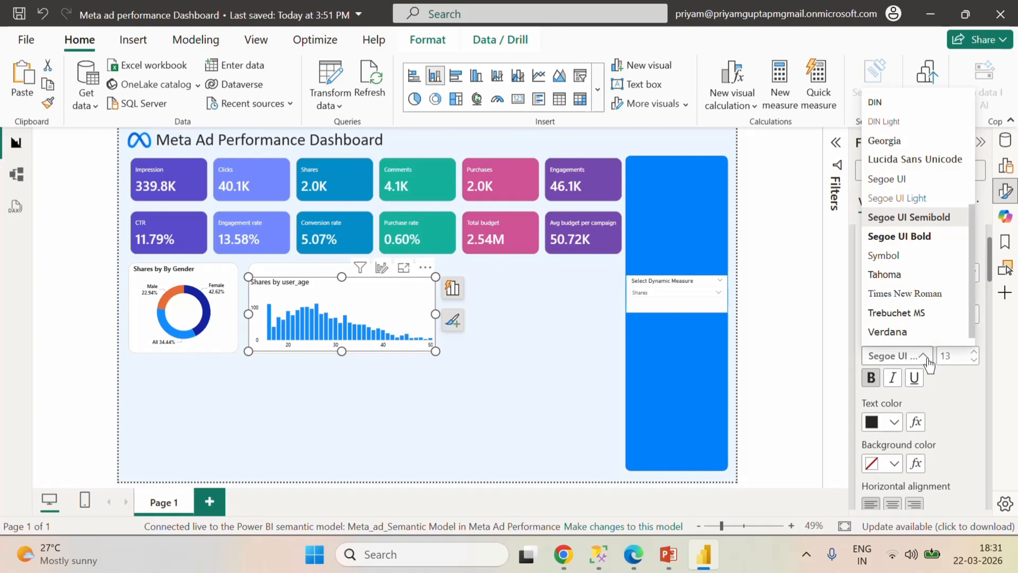
{"action": "left_click", "coordinate": [897, 236]}
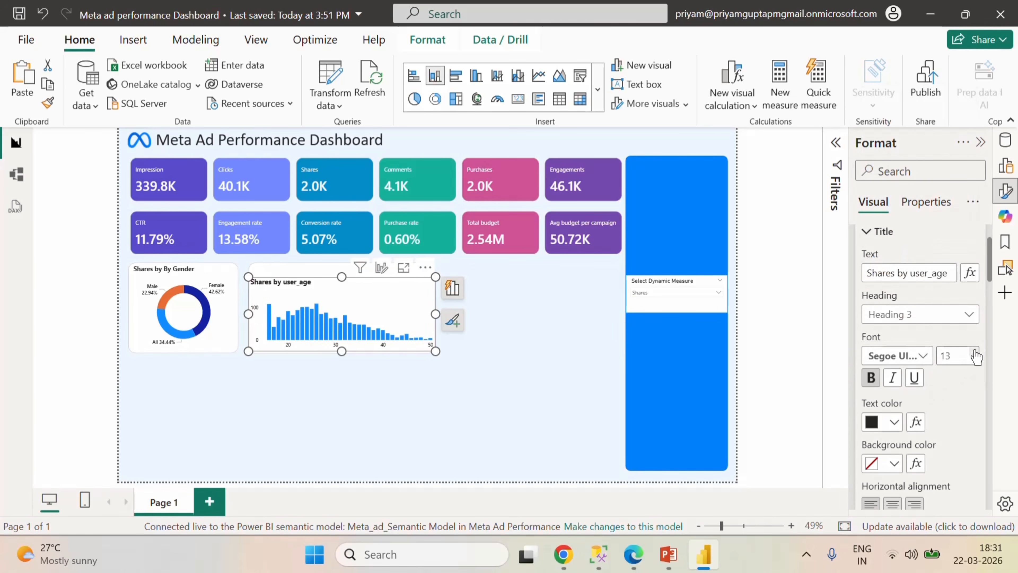
{"action": "left_click", "coordinate": [870, 377]}
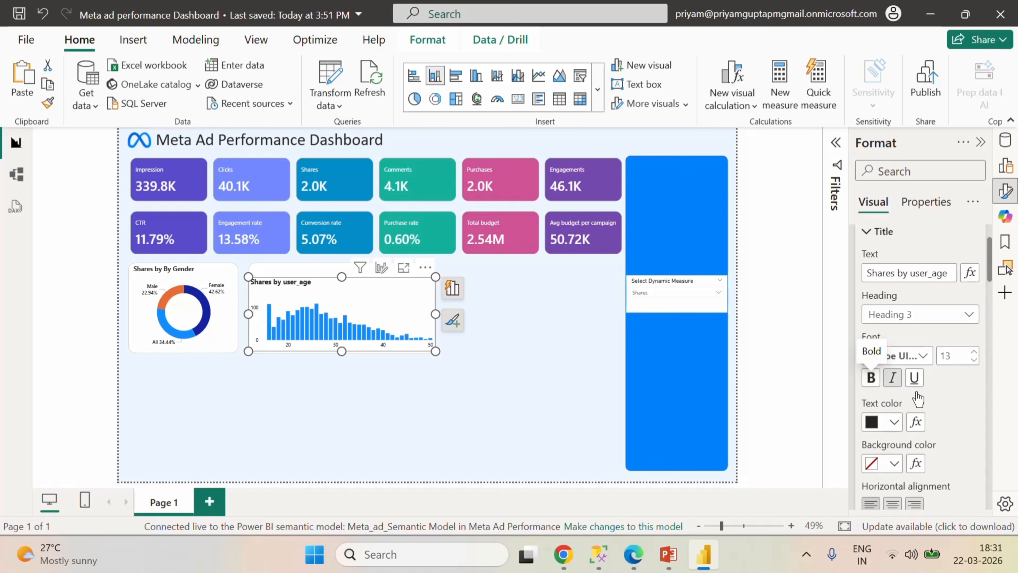
{"action": "left_click", "coordinate": [974, 360]}
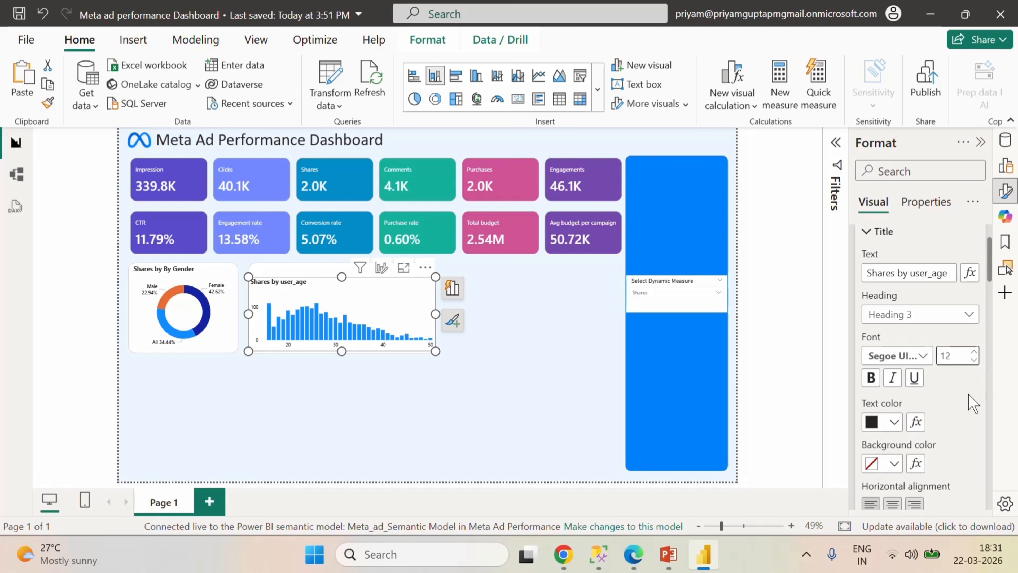
{"action": "left_click", "coordinate": [980, 144]}
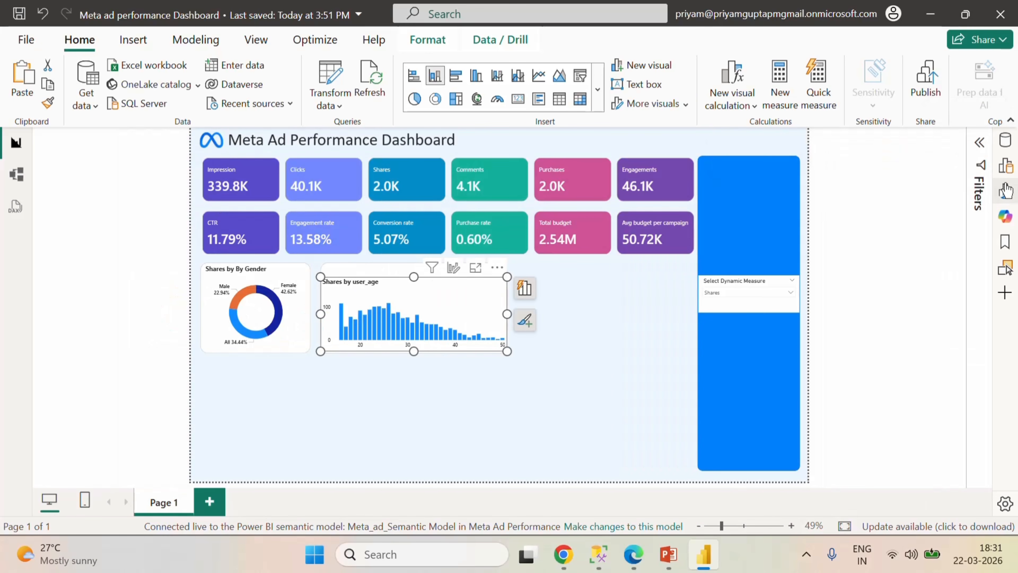
- Rename the chart's x-axis field to Age
{"action": "left_click", "coordinate": [1004, 139]}
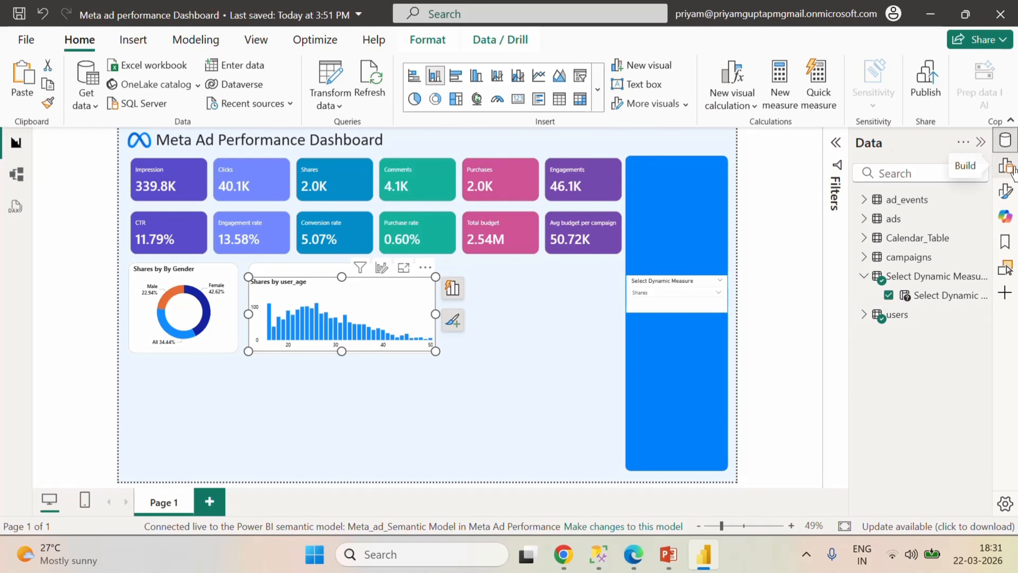
{"action": "left_click", "coordinate": [1004, 166]}
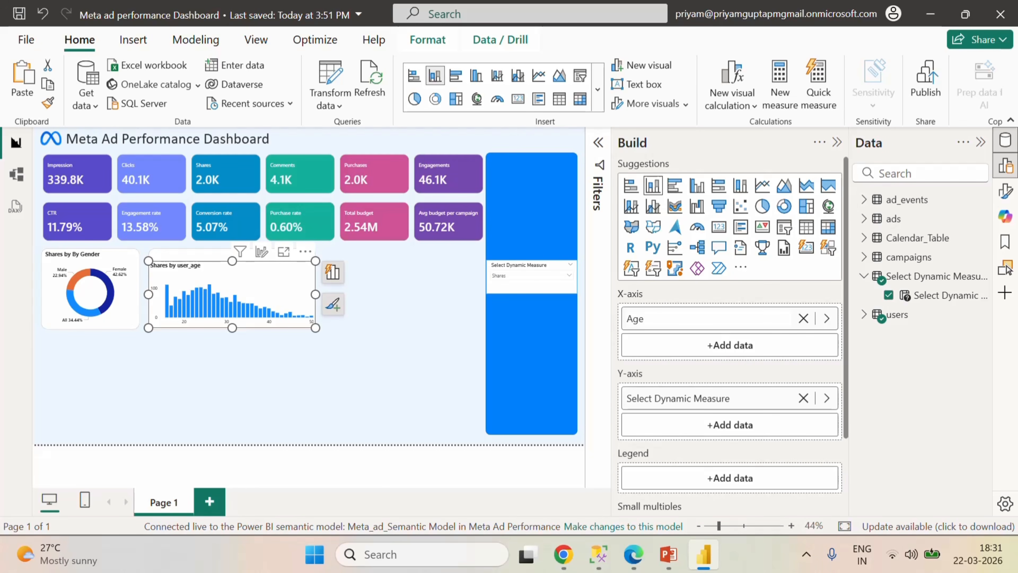
{"action": "key", "text": "Return"}
{"action": "left_click", "coordinate": [837, 142]}
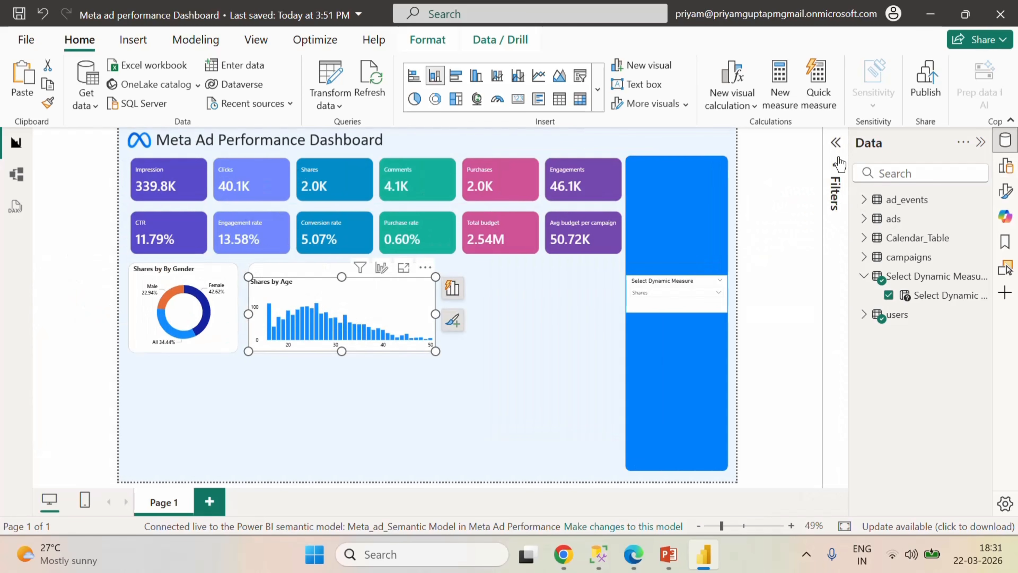
- Switch the dynamic measure slicer to Impression, making the chart Impression by Age
{"action": "left_click", "coordinate": [686, 293]}
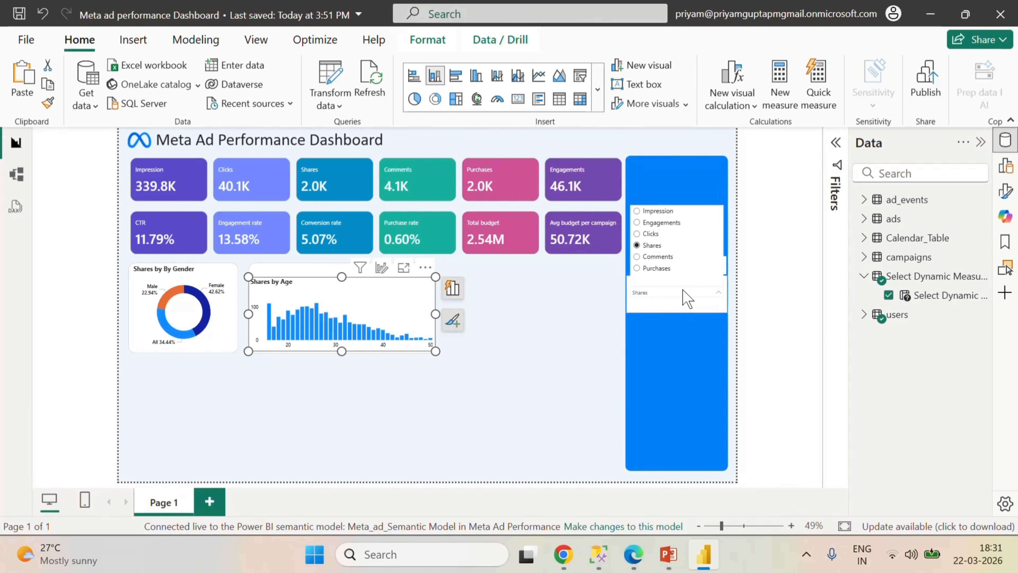
{"action": "left_click", "coordinate": [641, 211]}
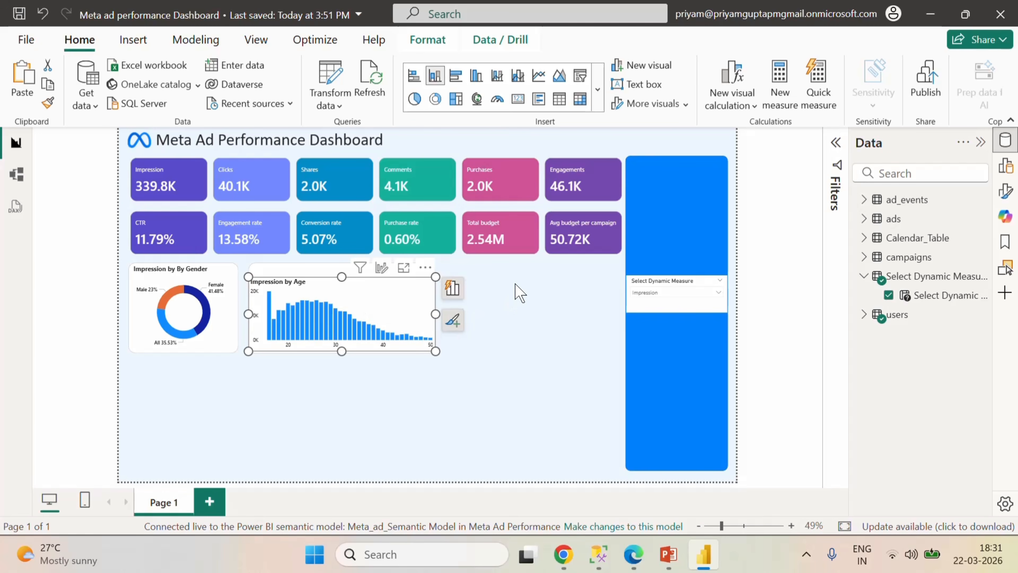
{"action": "left_click", "coordinate": [519, 292]}
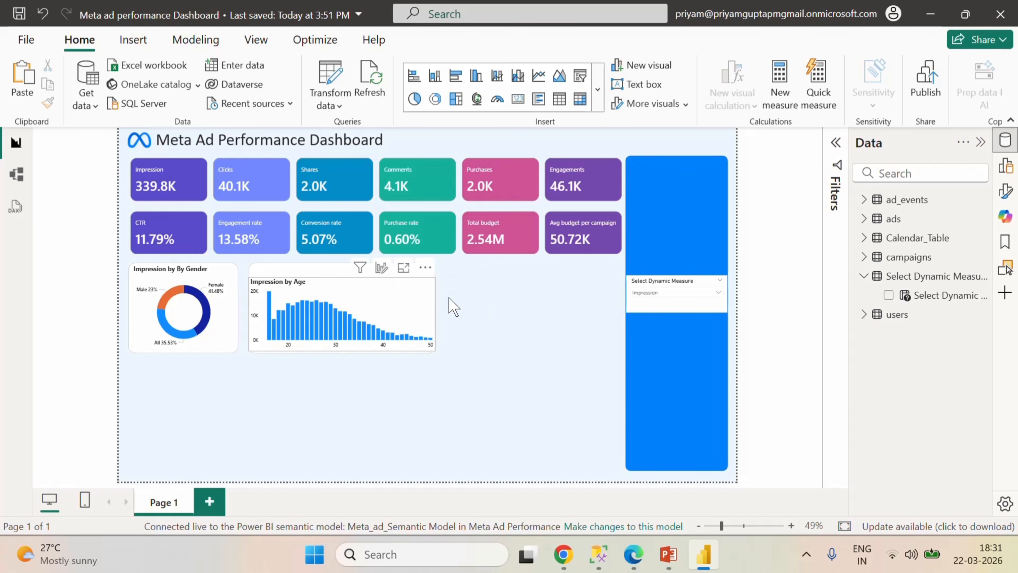
{"action": "left_click", "coordinate": [431, 298]}
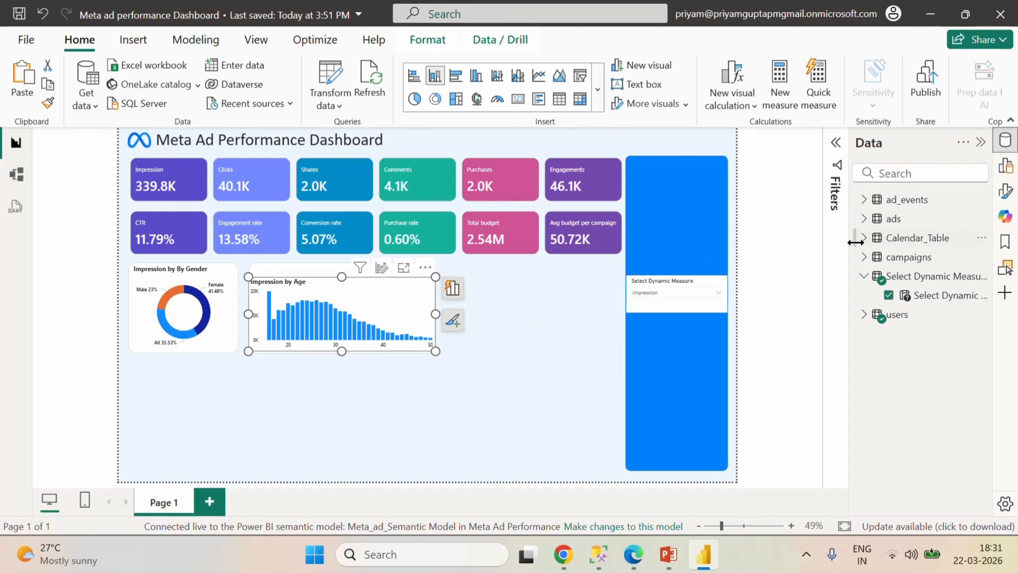
- Expand the Columns section in the Impression by Age chart's visual formatting
{"action": "left_click", "coordinate": [1005, 164]}
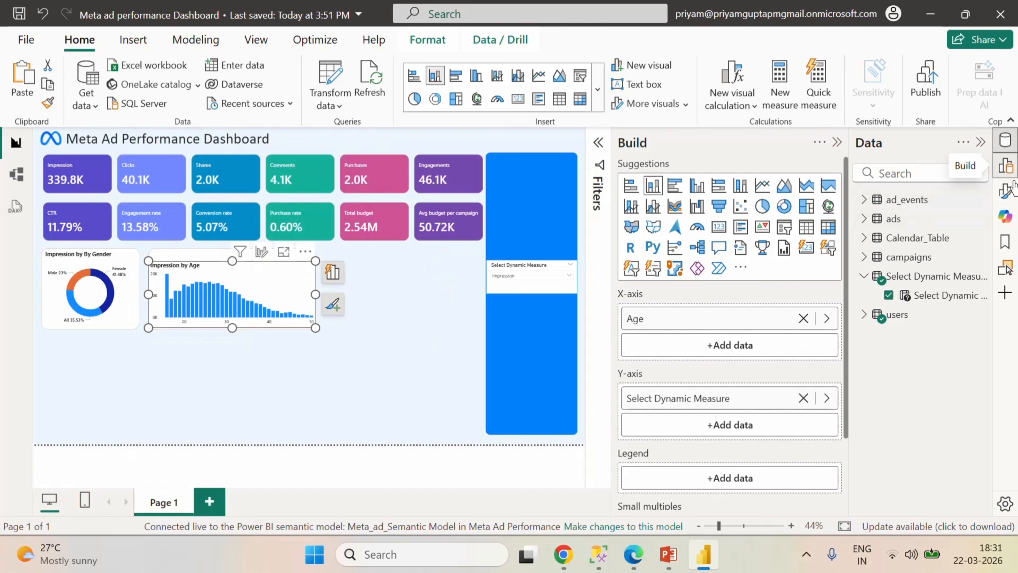
{"action": "left_click", "coordinate": [1005, 191]}
{"action": "scroll", "coordinate": [548, 355], "scroll_direction": "down", "scroll_amount": 5}
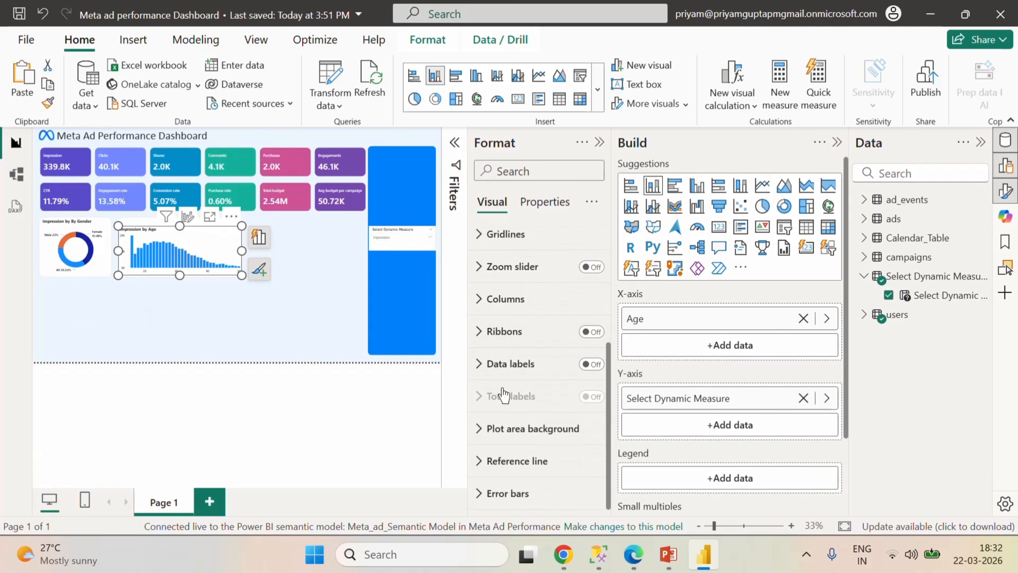
{"action": "scroll", "coordinate": [534, 360], "scroll_direction": "up", "scroll_amount": 2}
{"action": "left_click", "coordinate": [481, 387]}
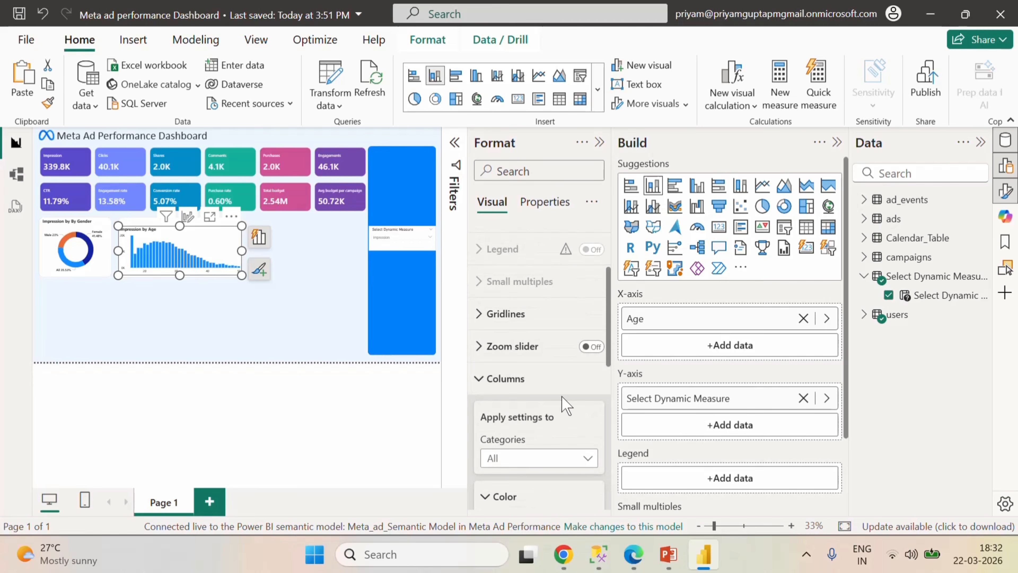
{"action": "scroll", "coordinate": [563, 400], "scroll_direction": "down", "scroll_amount": 3}
- Color the Impression by Age columns purple
{"action": "left_click", "coordinate": [513, 300]}
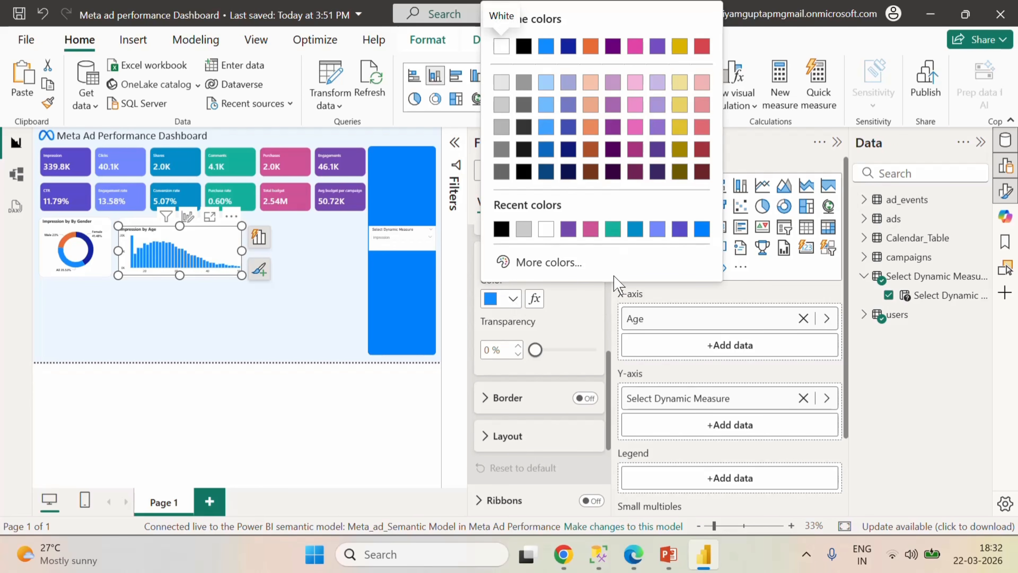
{"action": "left_click", "coordinate": [658, 149]}
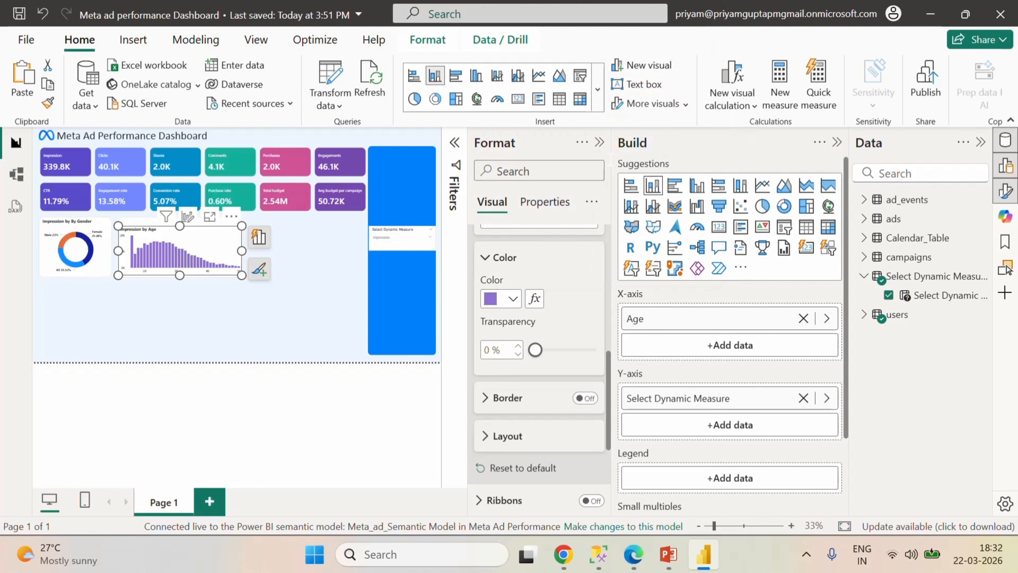
{"action": "left_click", "coordinate": [599, 142]}
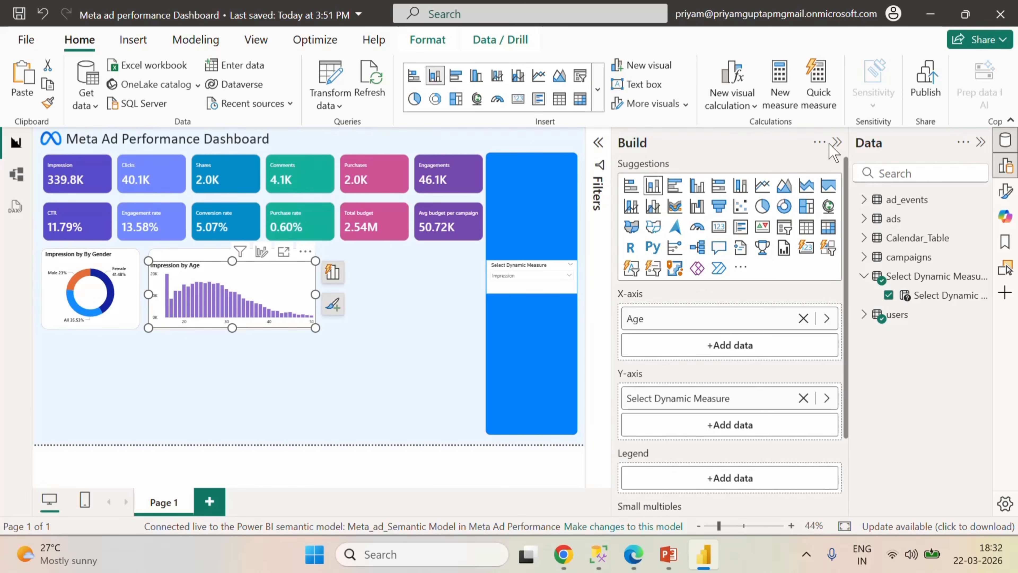
{"action": "left_click", "coordinate": [837, 141]}
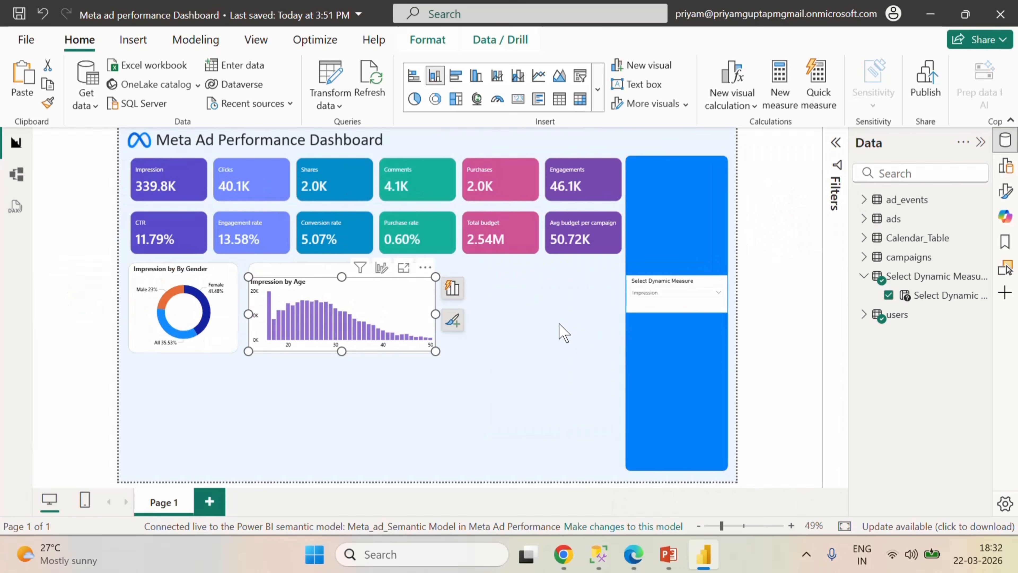
- Resize the age chart taller and shift it into place beside the donut
{"action": "left_click", "coordinate": [565, 316]}
{"action": "left_click", "coordinate": [429, 319]}
{"action": "left_click_drag", "start_coordinate": [430, 312], "coordinate": [434, 317]}
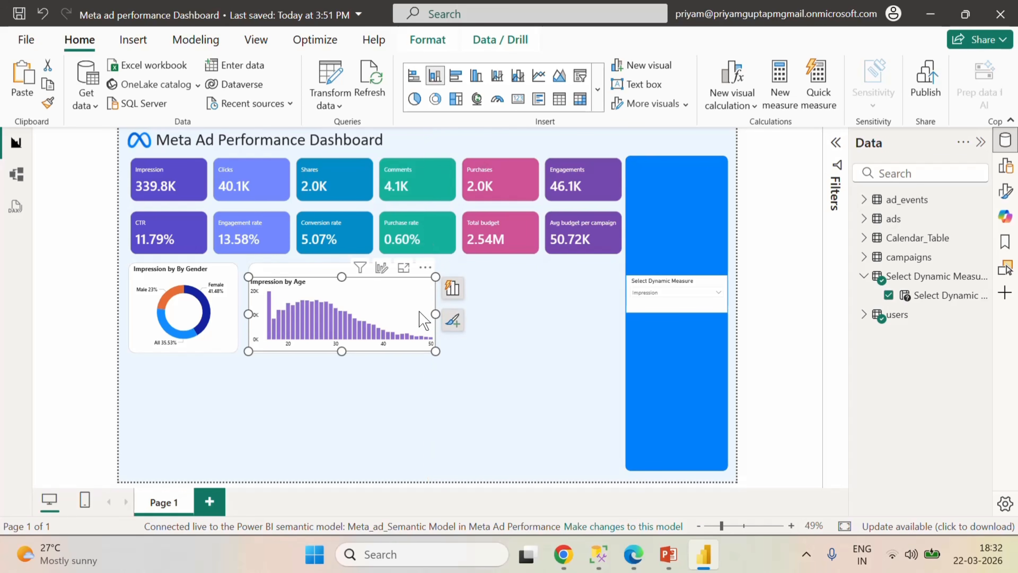
{"action": "left_click_drag", "start_coordinate": [342, 277], "coordinate": [341, 264]}
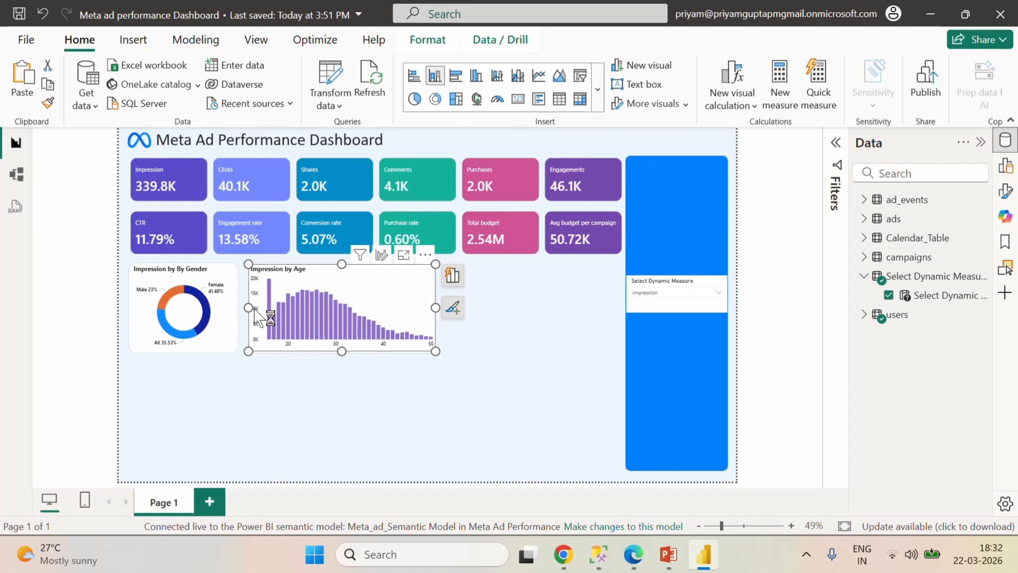
{"action": "left_click_drag", "start_coordinate": [253, 308], "coordinate": [257, 310]}
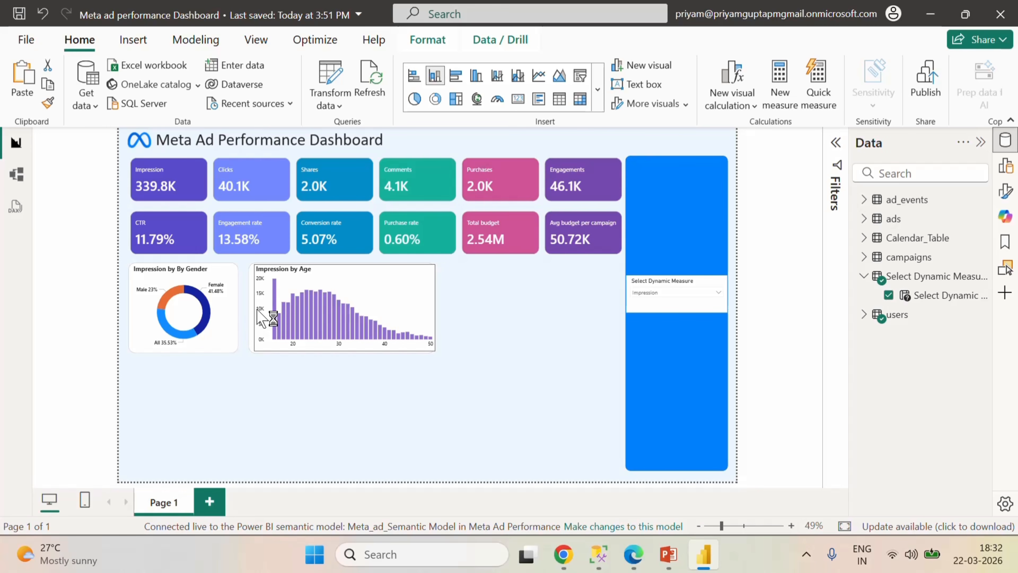
- Trim the Impression by Age chart's width slightly
{"action": "left_click", "coordinate": [522, 311]}
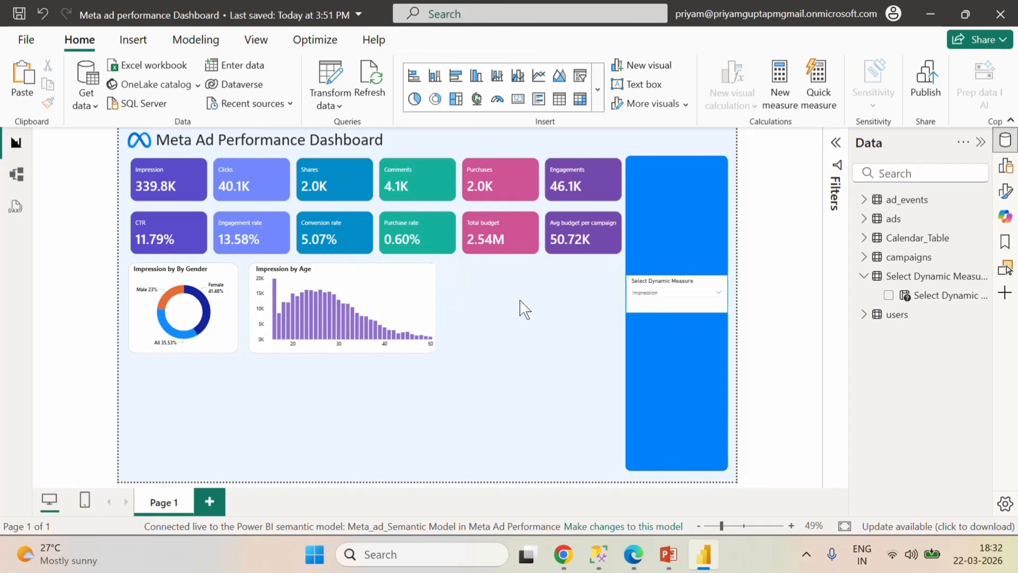
{"action": "left_click", "coordinate": [418, 291]}
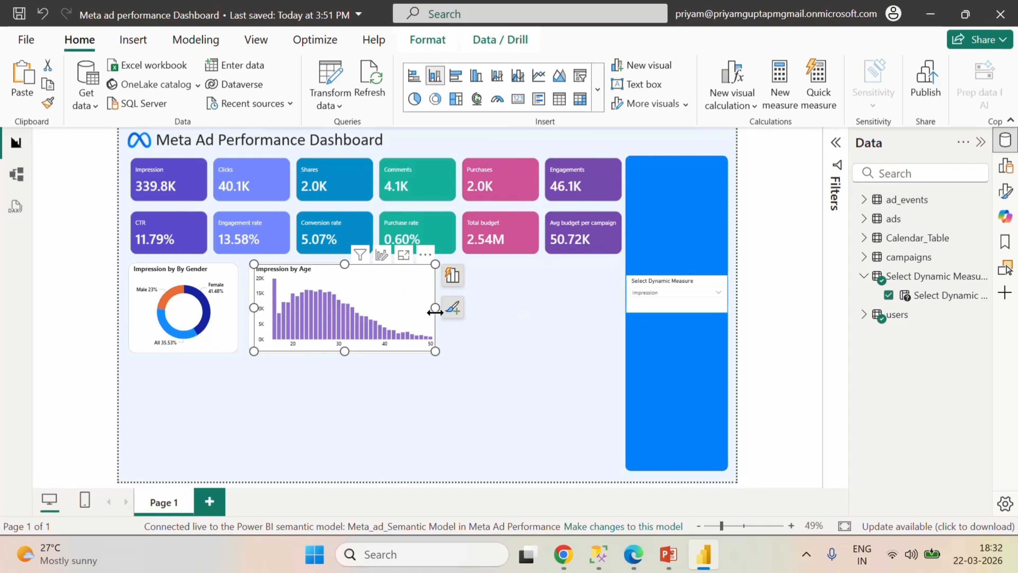
{"action": "mouse_move", "coordinate": [436, 309]}
{"action": "left_mouse_down"}
{"action": "mouse_move", "coordinate": [423, 313]}
{"action": "mouse_move", "coordinate": [435, 325]}
{"action": "left_mouse_up"}
{"action": "left_click", "coordinate": [511, 308]}
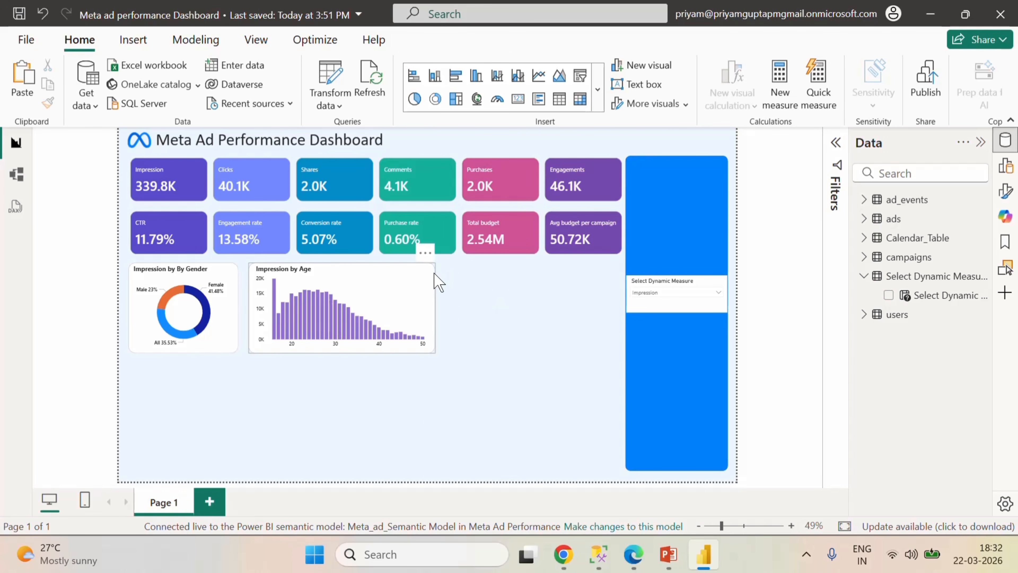
{"action": "left_click", "coordinate": [432, 284]}
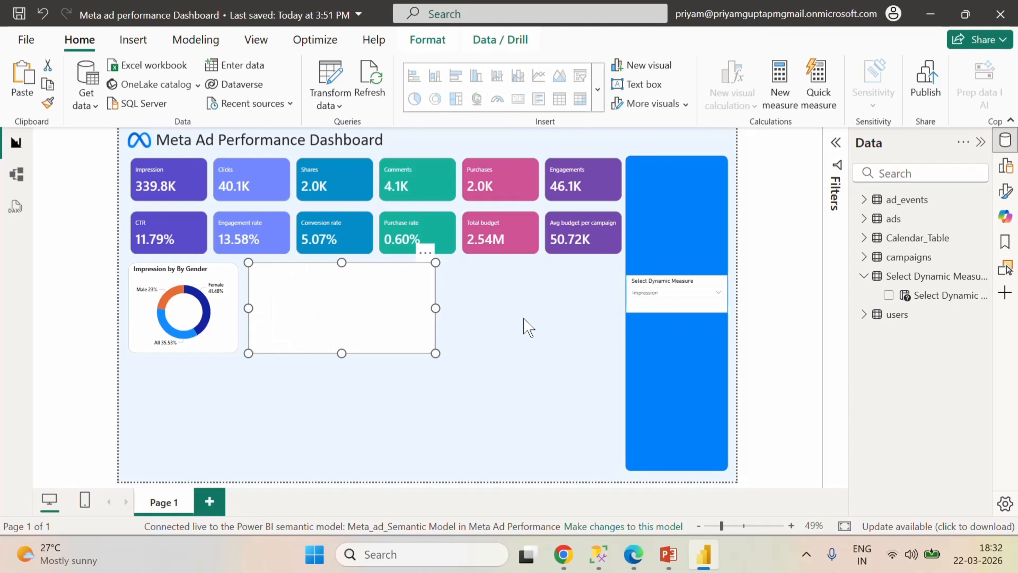
{"action": "left_click", "coordinate": [188, 403]}
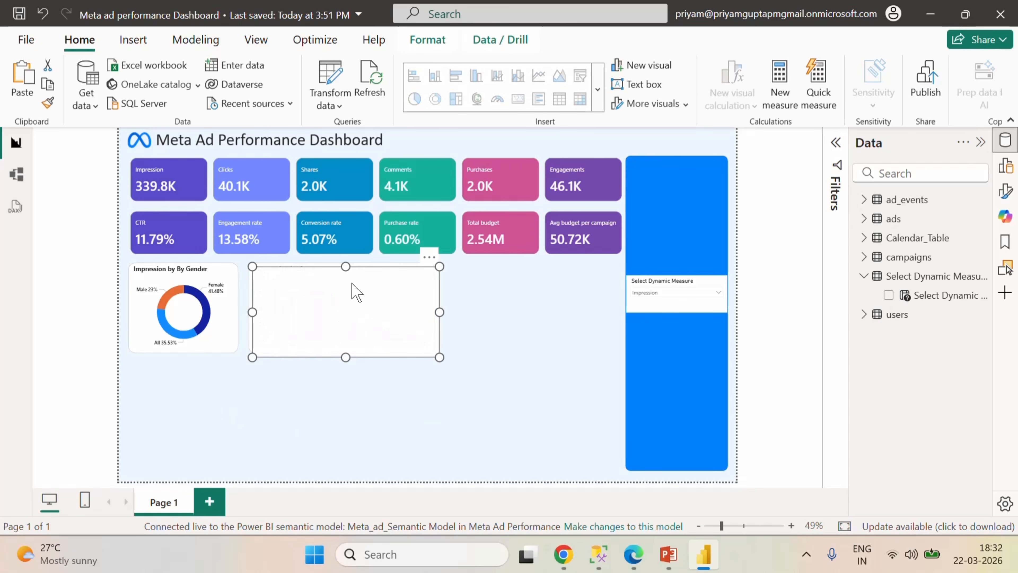
- Move the empty white visual below the gender donut and stretch it taller
{"action": "left_click_drag", "start_coordinate": [352, 291], "coordinate": [232, 391]}
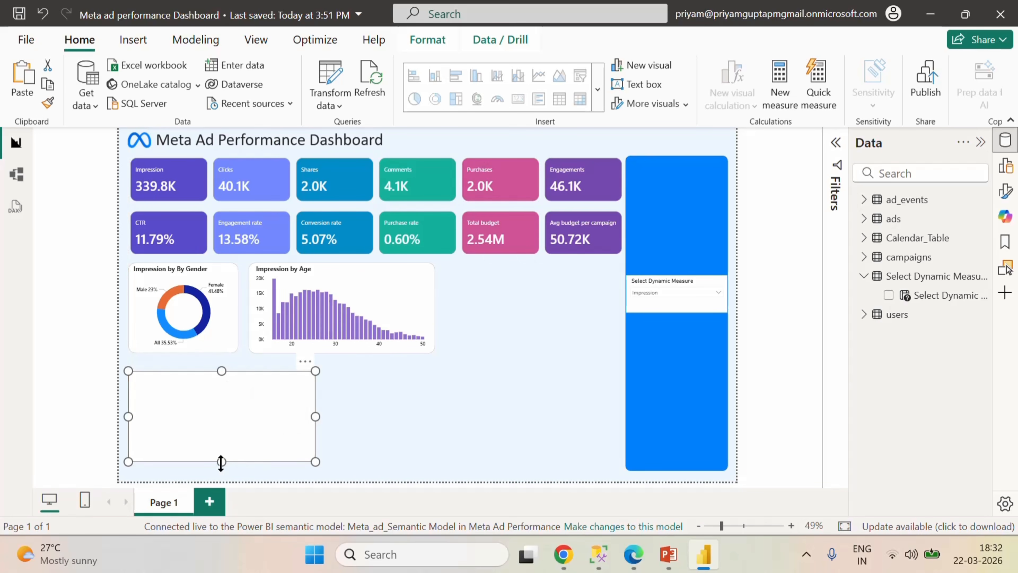
{"action": "left_click_drag", "start_coordinate": [221, 461], "coordinate": [221, 471]}
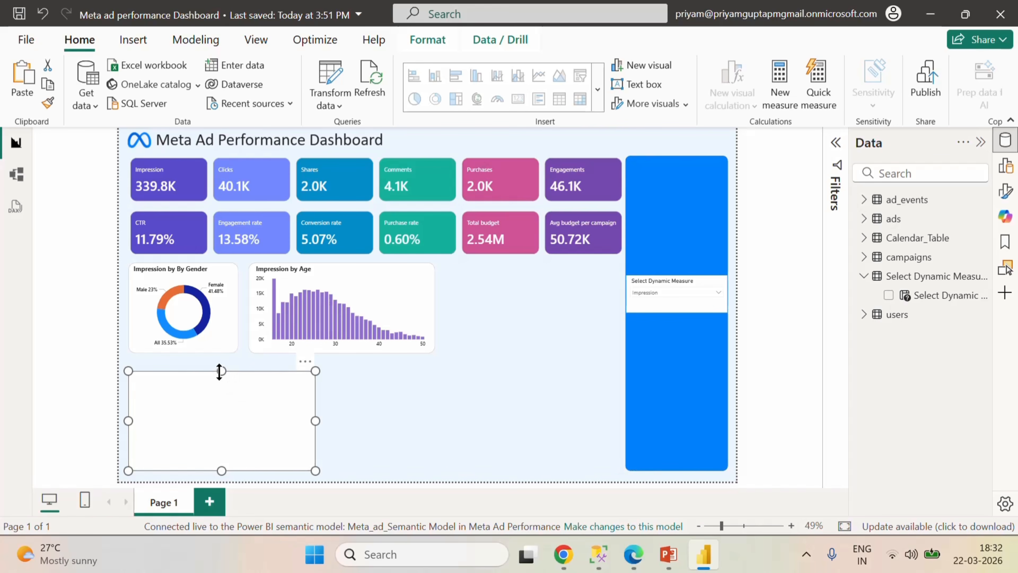
{"action": "left_click_drag", "start_coordinate": [220, 371], "coordinate": [218, 367]}
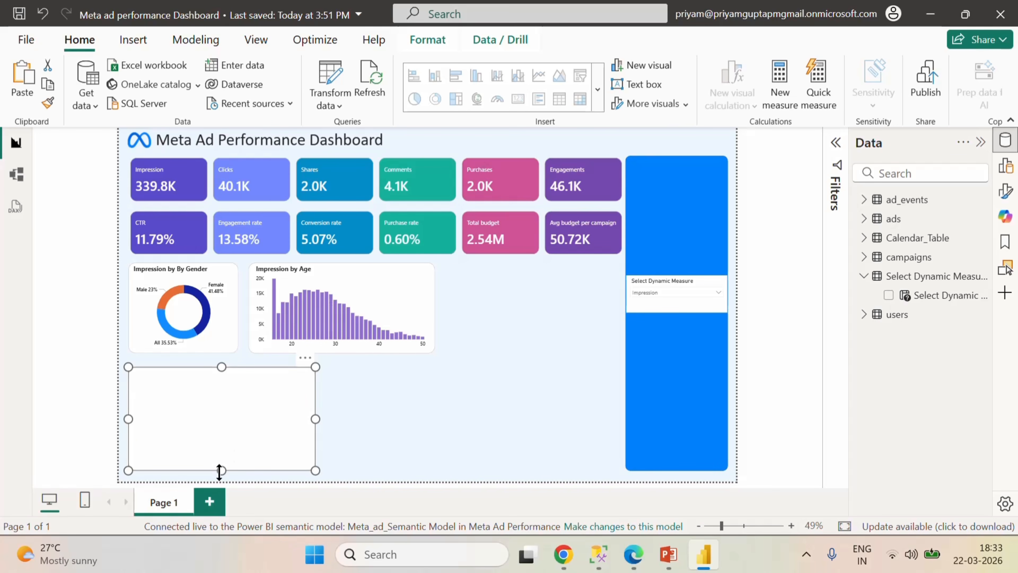
{"action": "left_click_drag", "start_coordinate": [219, 471], "coordinate": [219, 477]}
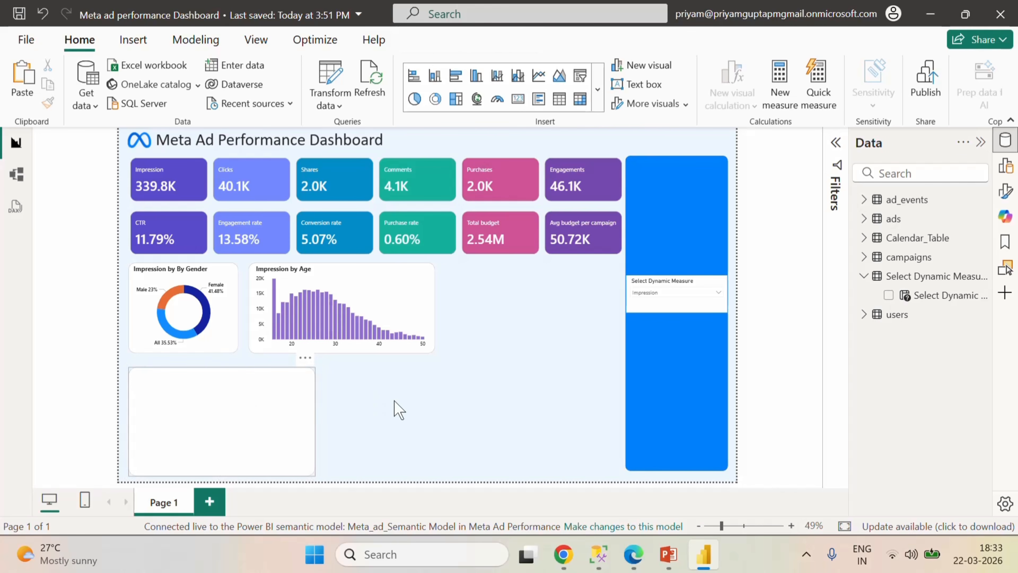
{"action": "left_click", "coordinate": [553, 344]}
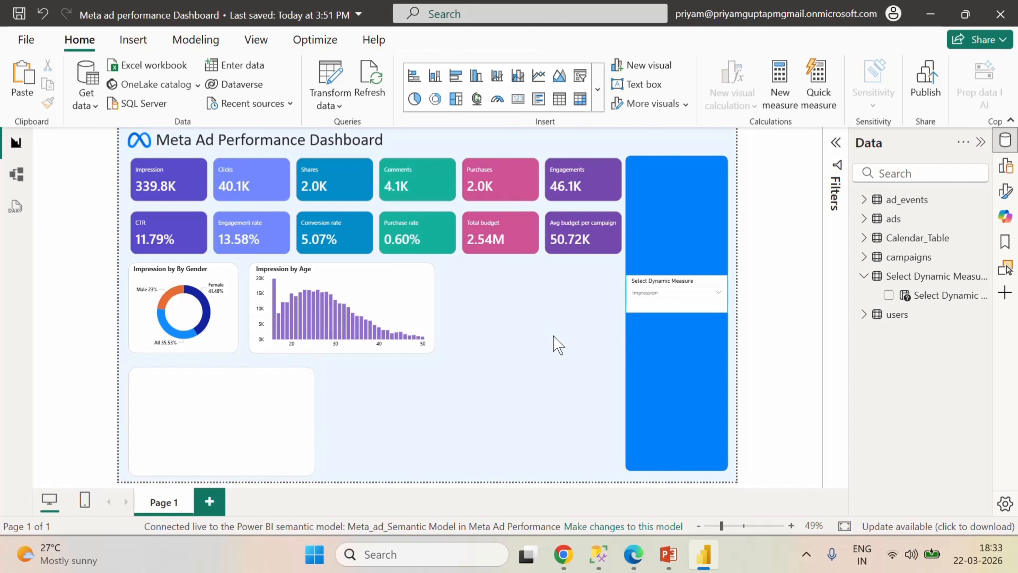
{"action": "left_click", "coordinate": [634, 558]}
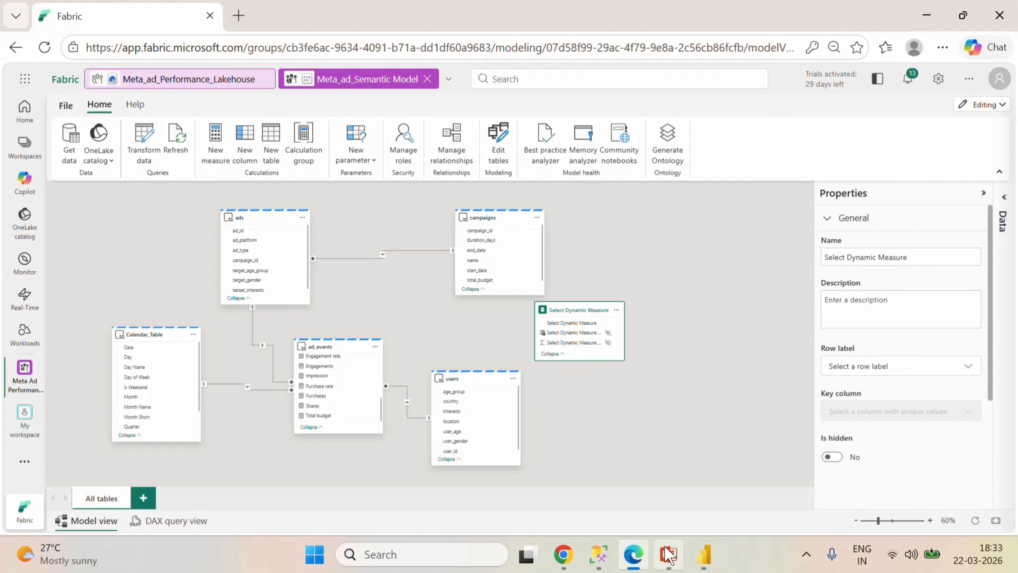
- Read slide 5's Country map and Calendar heat map requirements, then return to Power BI
{"action": "left_click", "coordinate": [668, 556]}
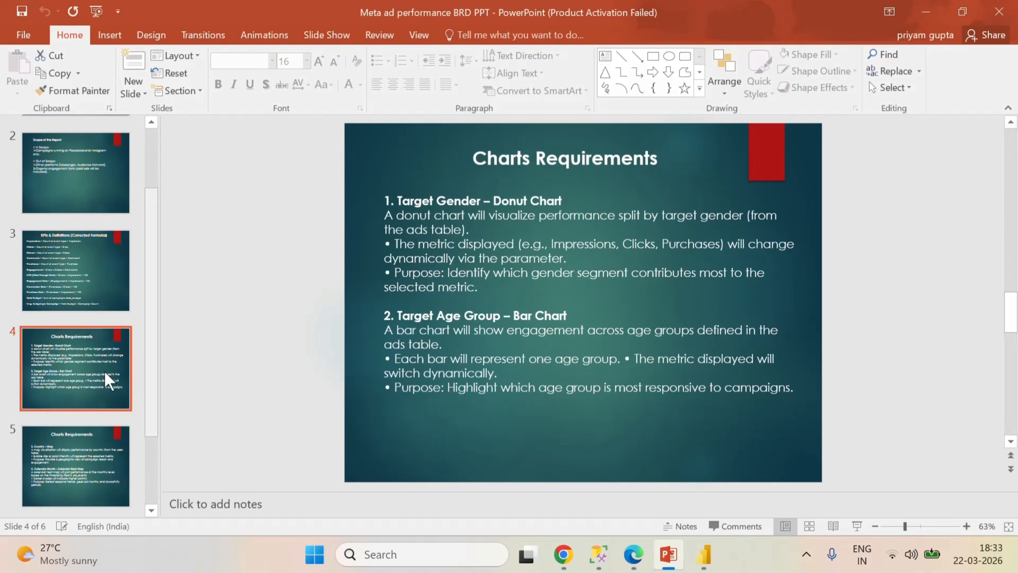
{"action": "scroll", "coordinate": [108, 383], "scroll_direction": "down", "scroll_amount": 1}
{"action": "scroll", "coordinate": [107, 381], "scroll_direction": "down", "scroll_amount": 1}
{"action": "left_click", "coordinate": [85, 412]}
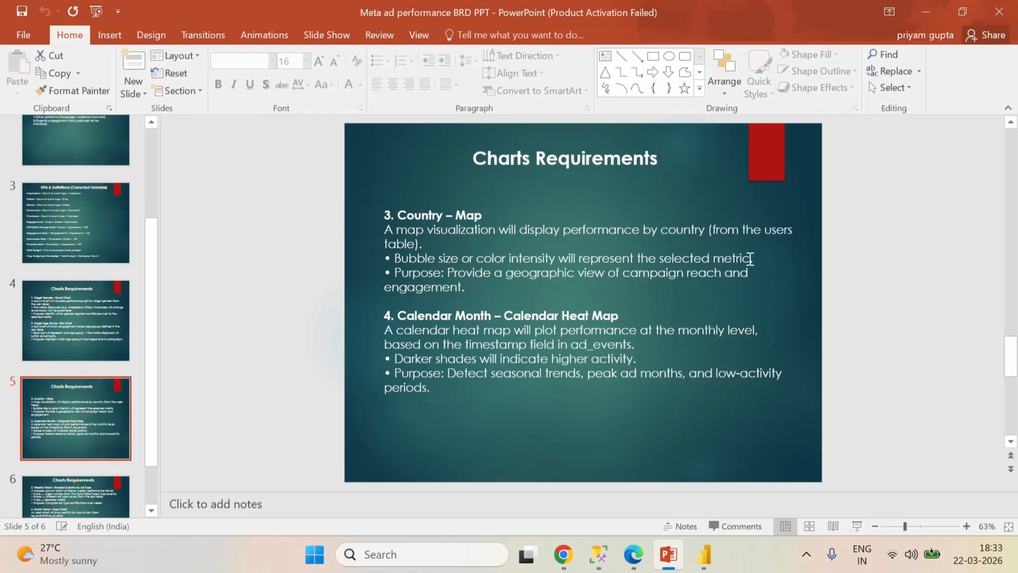
{"action": "key", "text": "alt+Tab"}
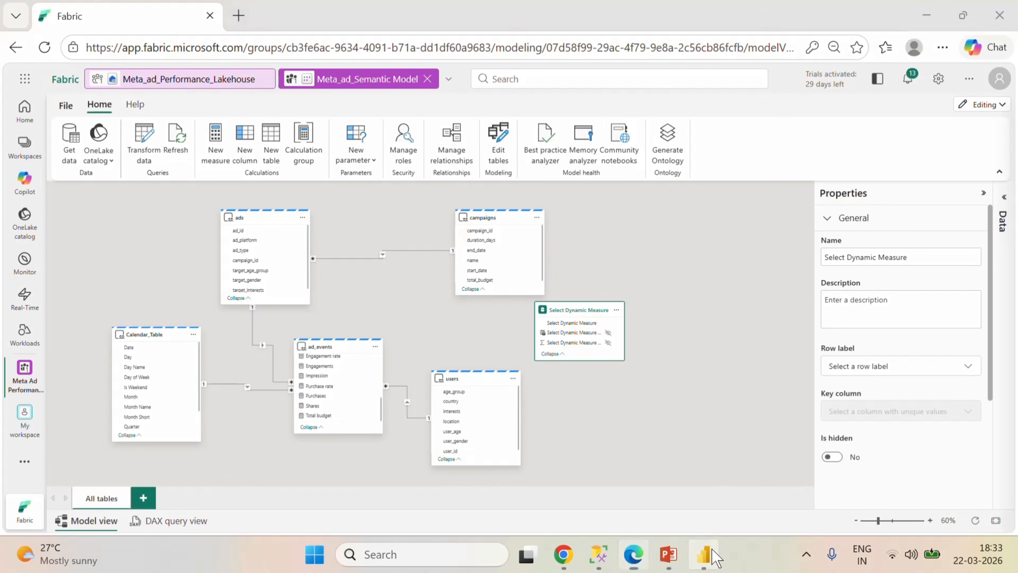
{"action": "left_click", "coordinate": [704, 554]}
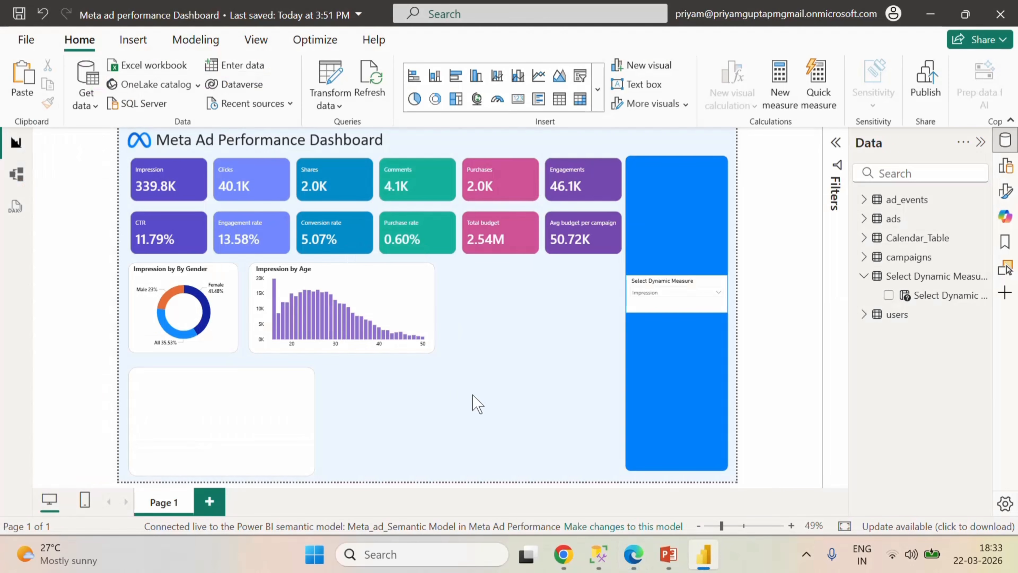
- Add a treemap with country as Category and Select Dynamic Measure as Values
{"action": "left_click", "coordinate": [1005, 165]}
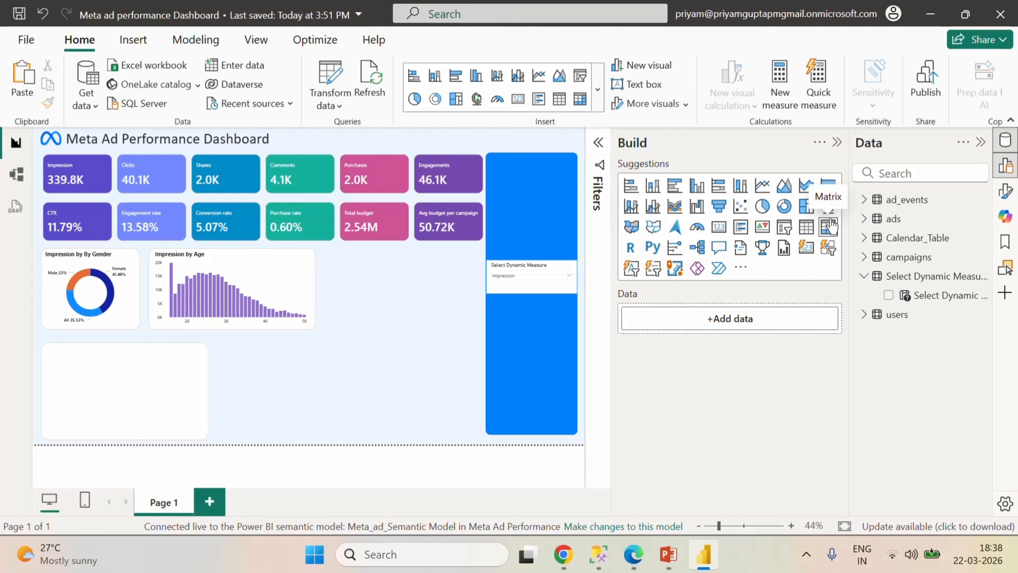
{"action": "left_click", "coordinate": [812, 213]}
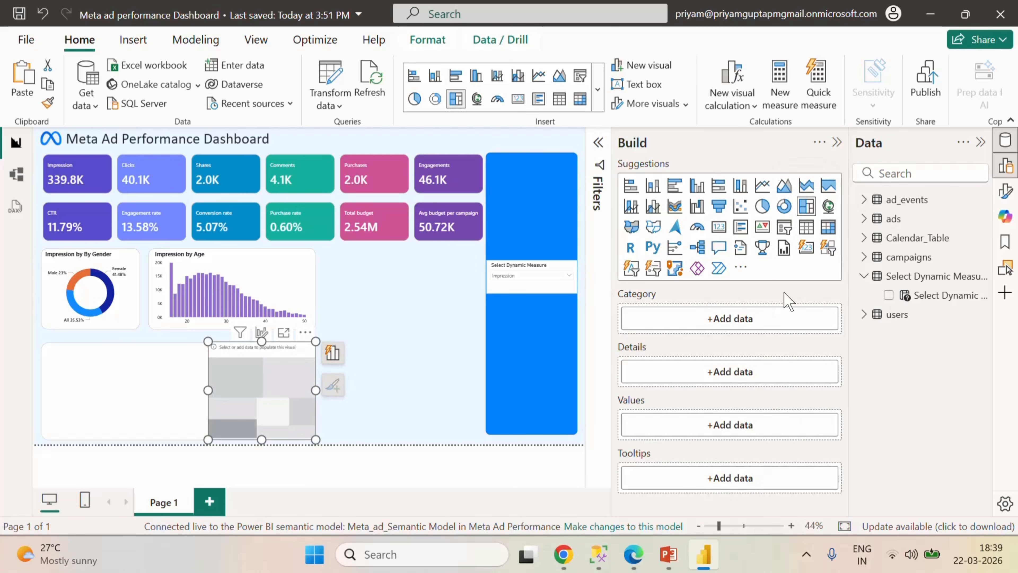
{"action": "left_click", "coordinate": [862, 174]}
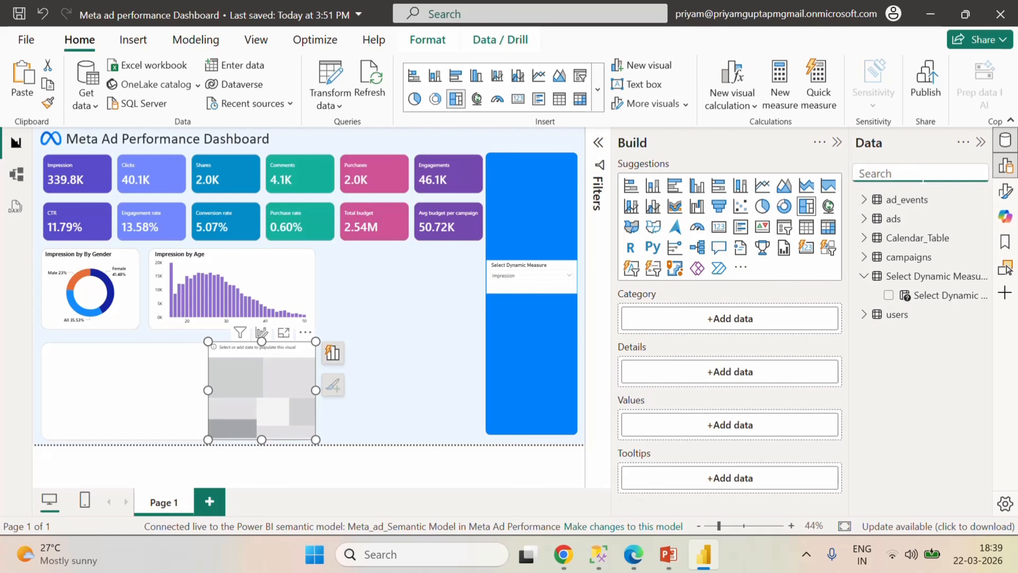
{"action": "type", "text": "cou"}
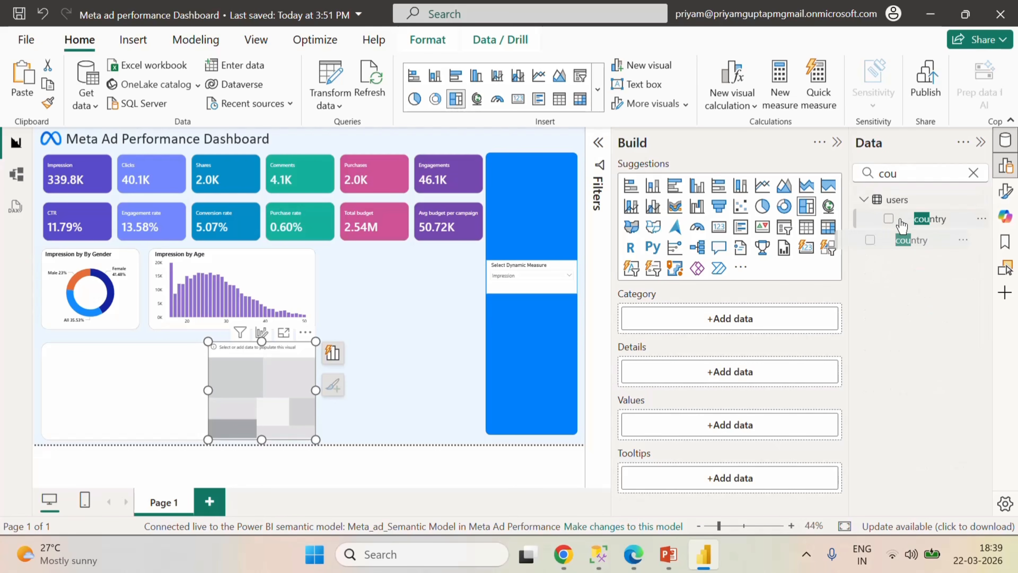
{"action": "left_click_drag", "start_coordinate": [902, 226], "coordinate": [721, 317]}
{"action": "scroll", "coordinate": [750, 443], "scroll_direction": "down", "scroll_amount": 1}
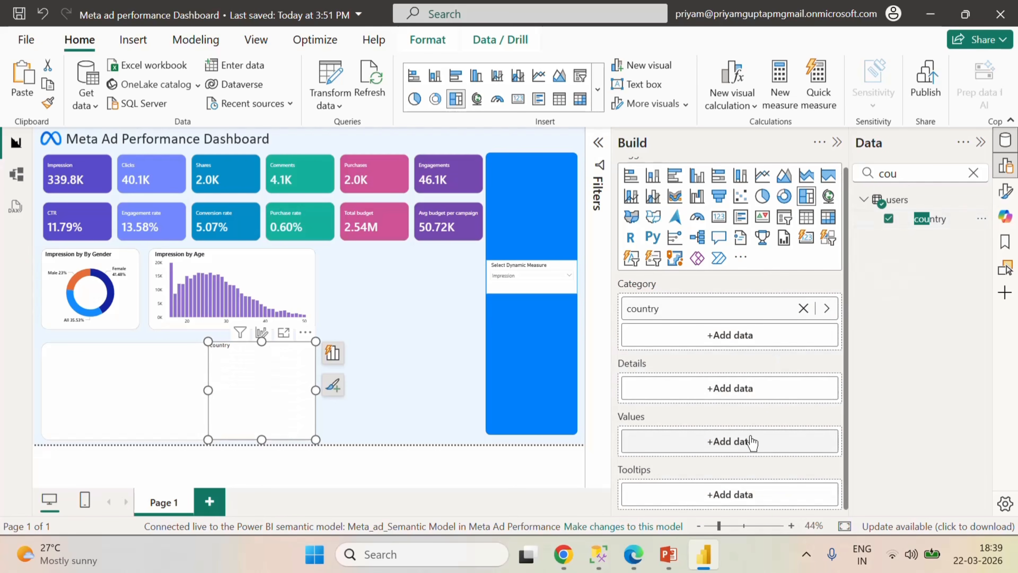
{"action": "left_click", "coordinate": [973, 173]}
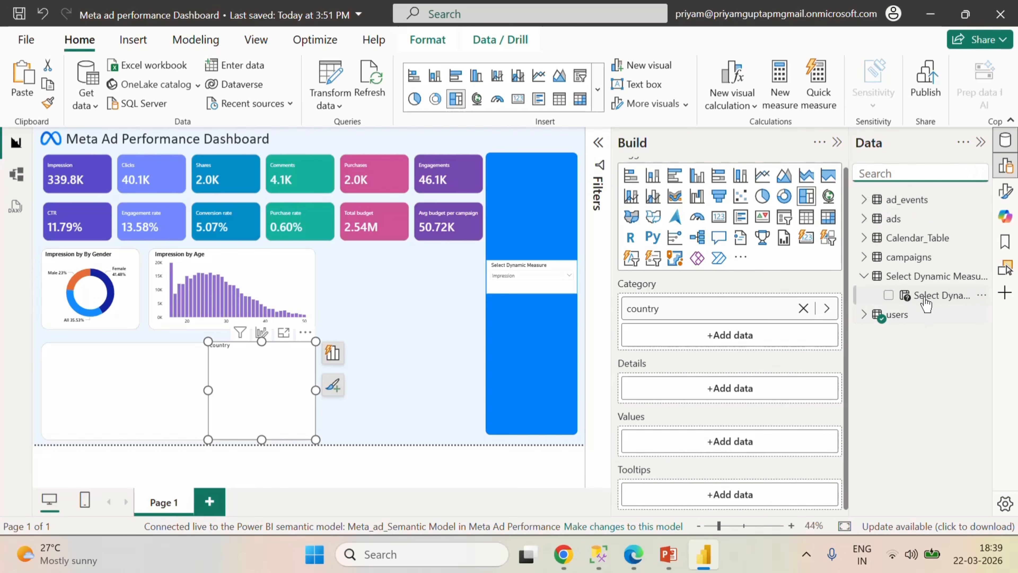
{"action": "left_click_drag", "start_coordinate": [926, 303], "coordinate": [733, 443]}
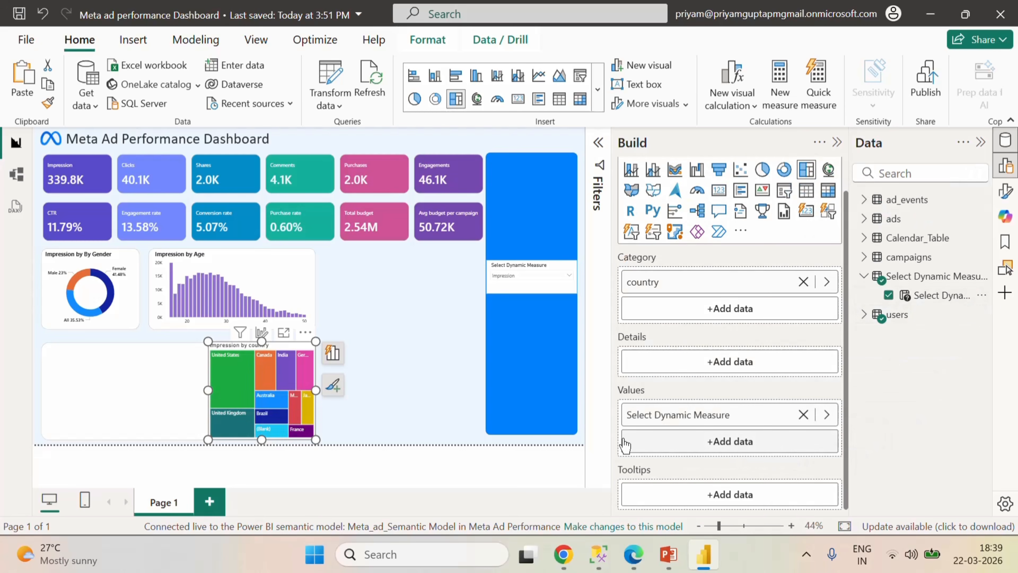
- Resize and nudge the treemap into the bottom-left area below the donut chart
{"action": "left_click_drag", "start_coordinate": [208, 389], "coordinate": [43, 395]}
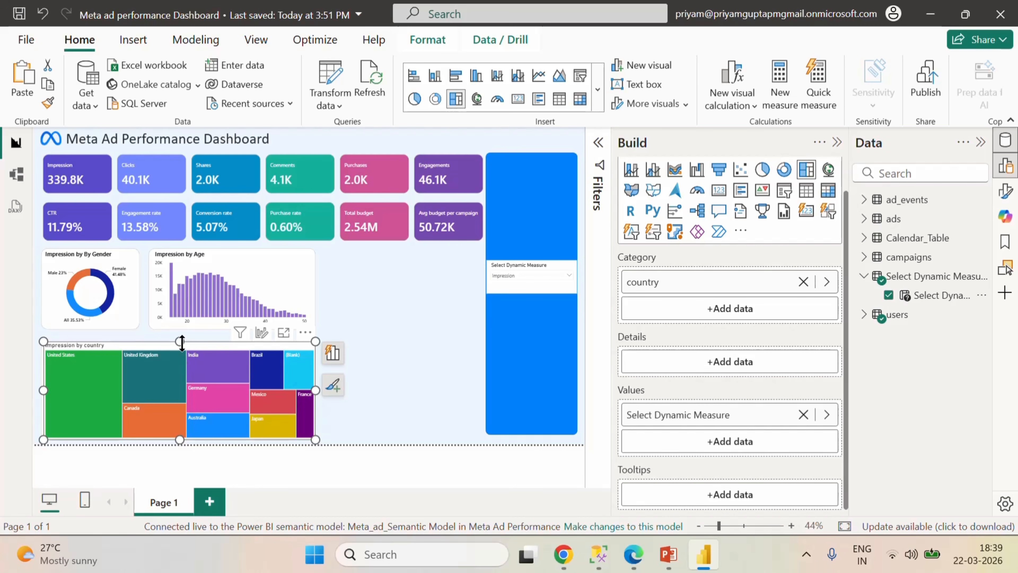
{"action": "left_click_drag", "start_coordinate": [182, 343], "coordinate": [183, 348]}
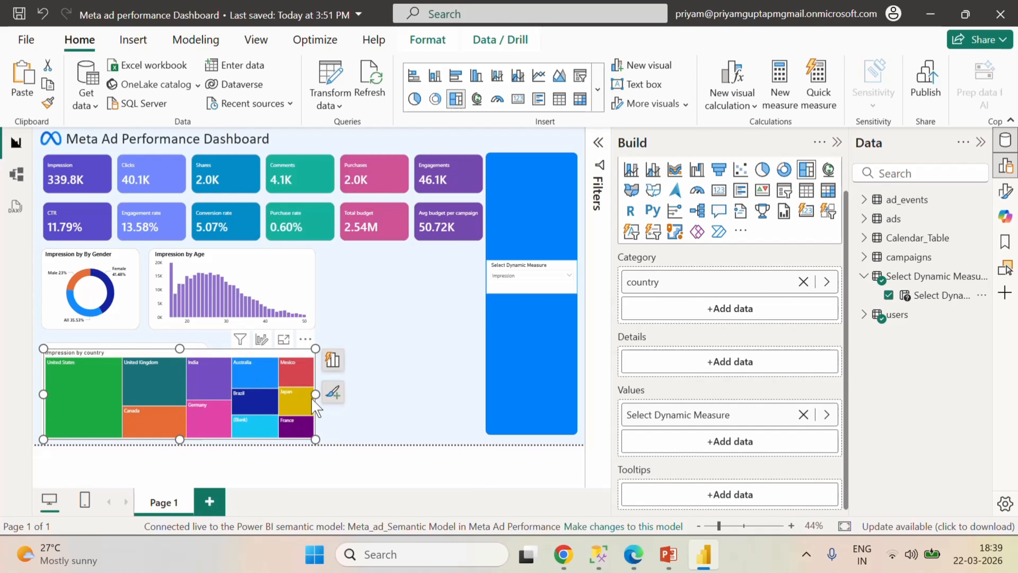
{"action": "left_click_drag", "start_coordinate": [314, 397], "coordinate": [200, 394]}
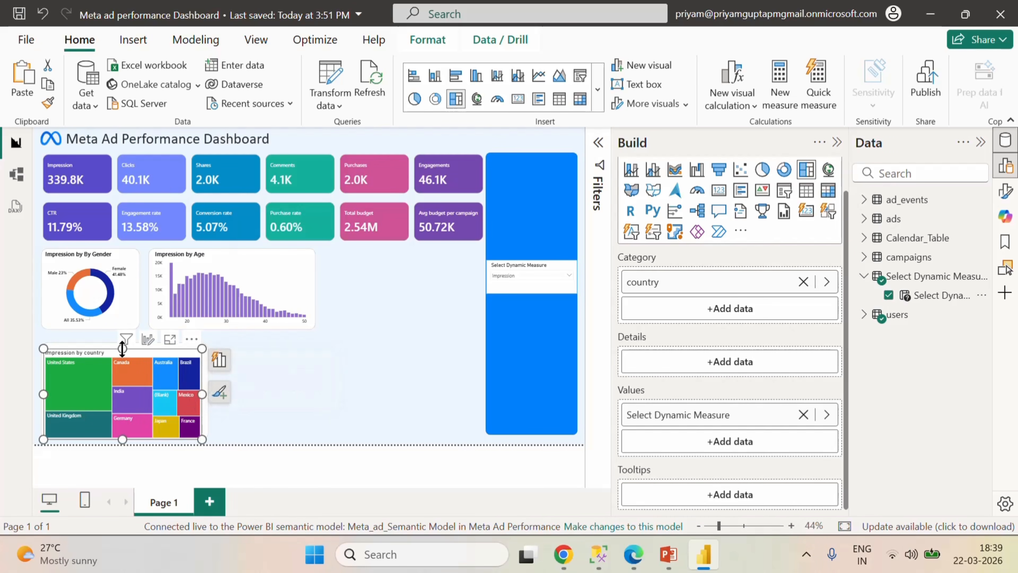
{"action": "left_click_drag", "start_coordinate": [119, 345], "coordinate": [119, 343]}
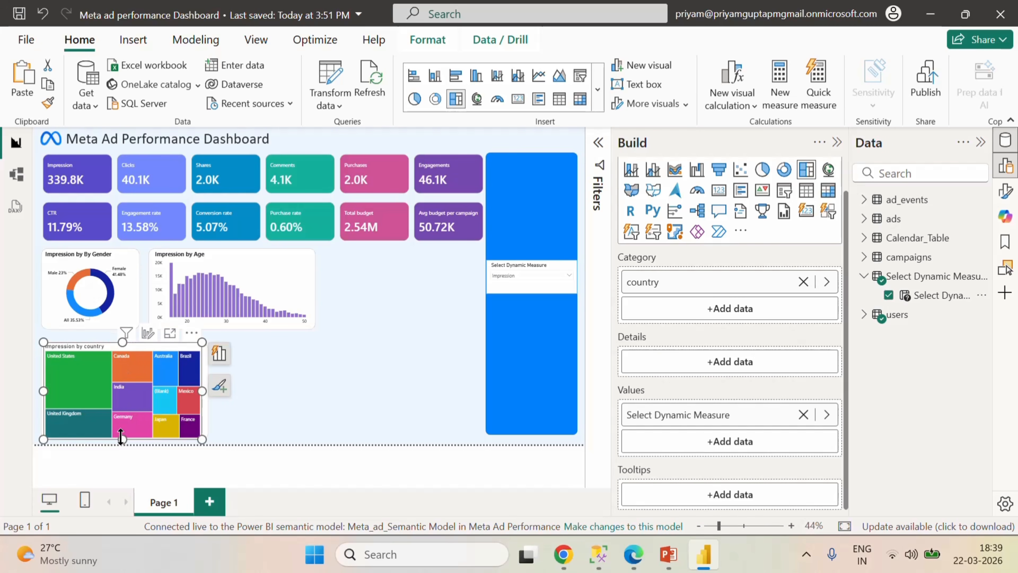
{"action": "left_click_drag", "start_coordinate": [122, 438], "coordinate": [124, 437]}
{"action": "left_click", "coordinate": [319, 412]}
{"action": "left_click", "coordinate": [146, 350]}
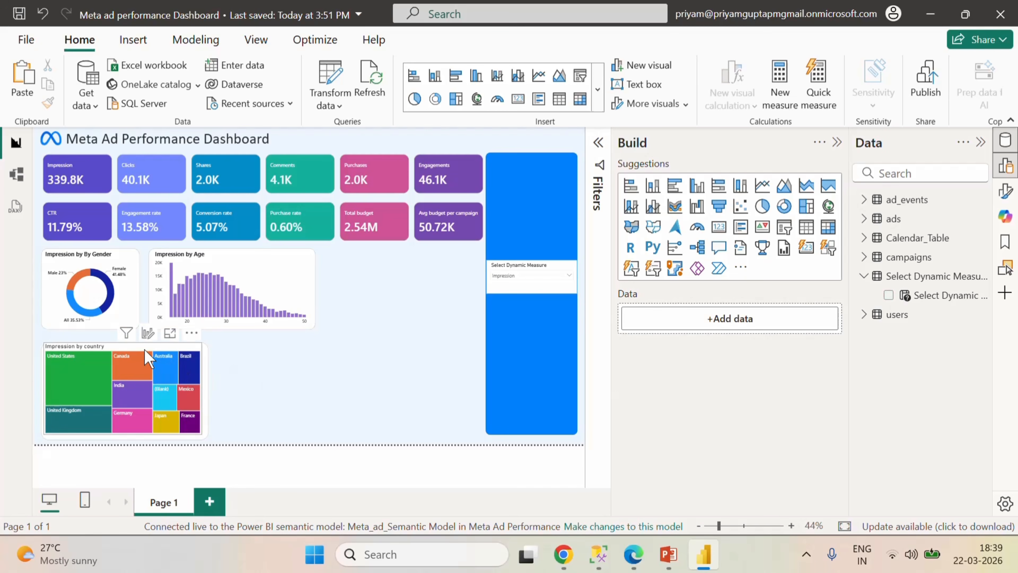
{"action": "key", "text": "Down"}
{"action": "key", "text": "Down"}
{"action": "key", "text": "Down"}
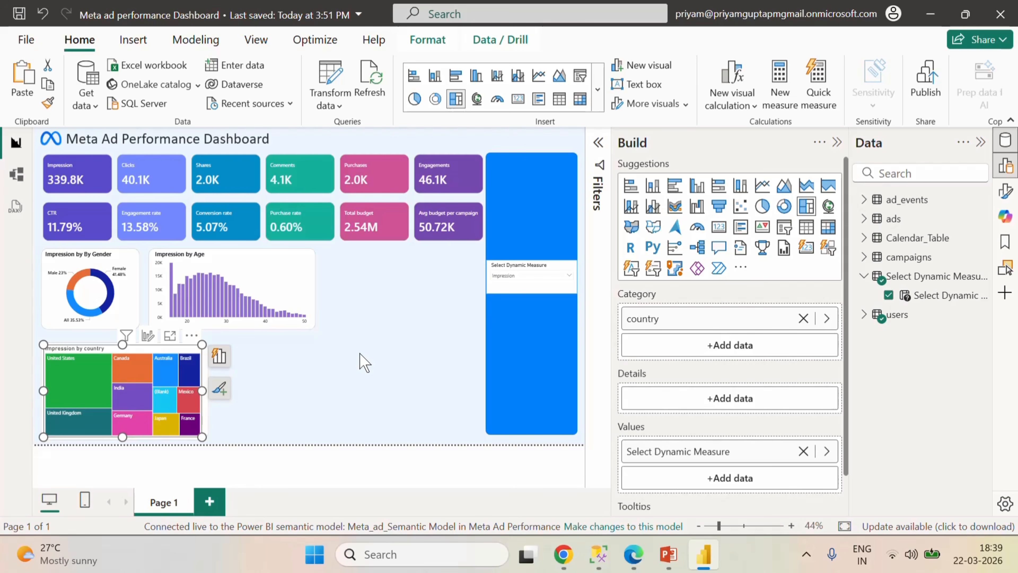
{"action": "left_click", "coordinate": [355, 357]}
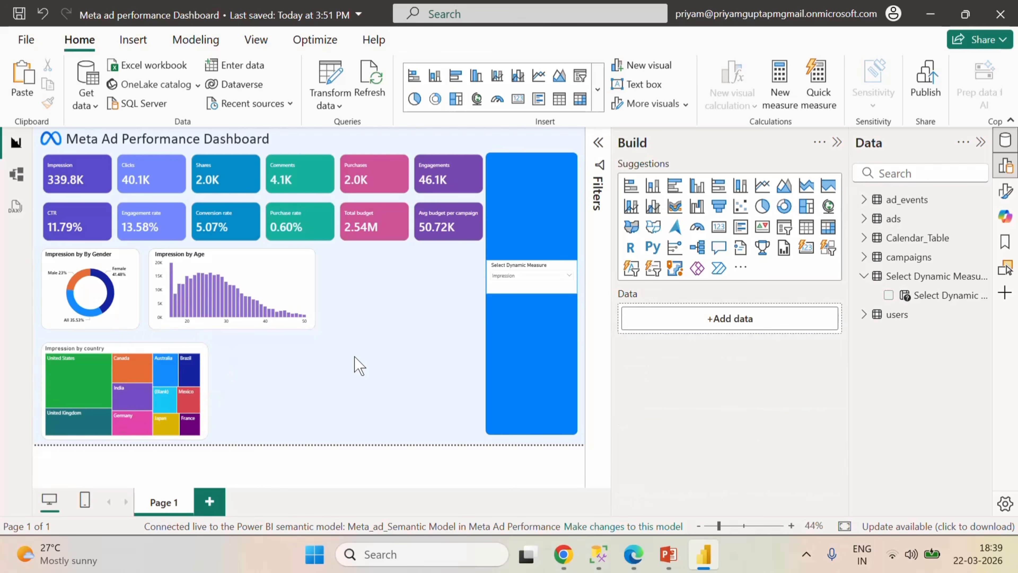
{"action": "left_click", "coordinate": [140, 359]}
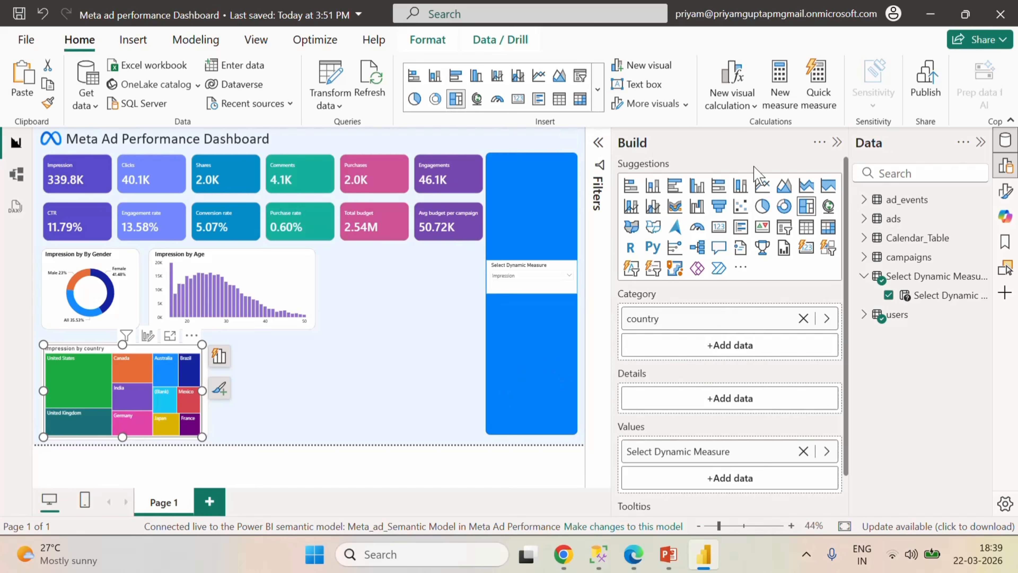
- Turn off the treemap's background and set its title font to Segoe UI
{"action": "left_click", "coordinate": [1005, 191]}
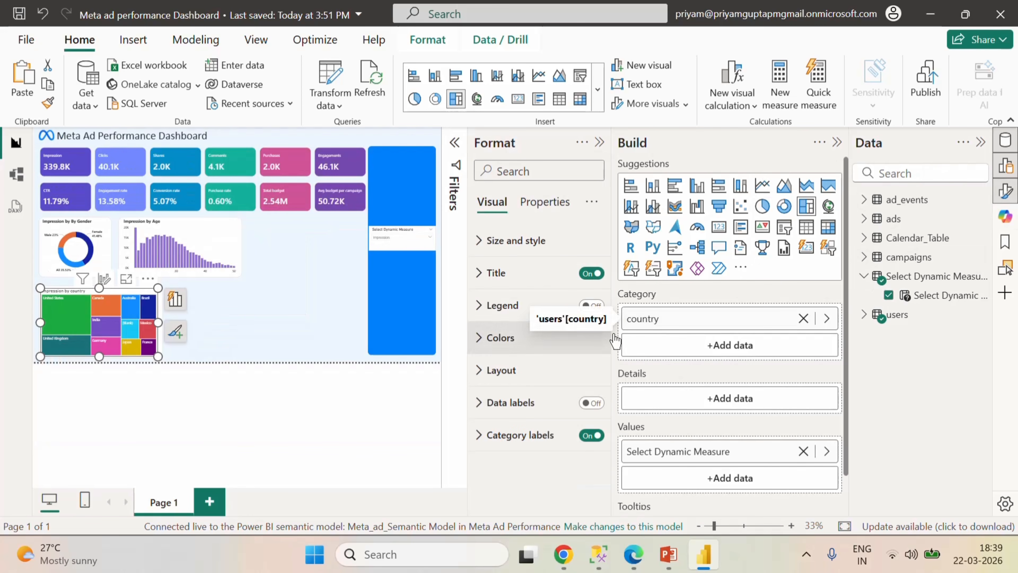
{"action": "left_click", "coordinate": [480, 240]}
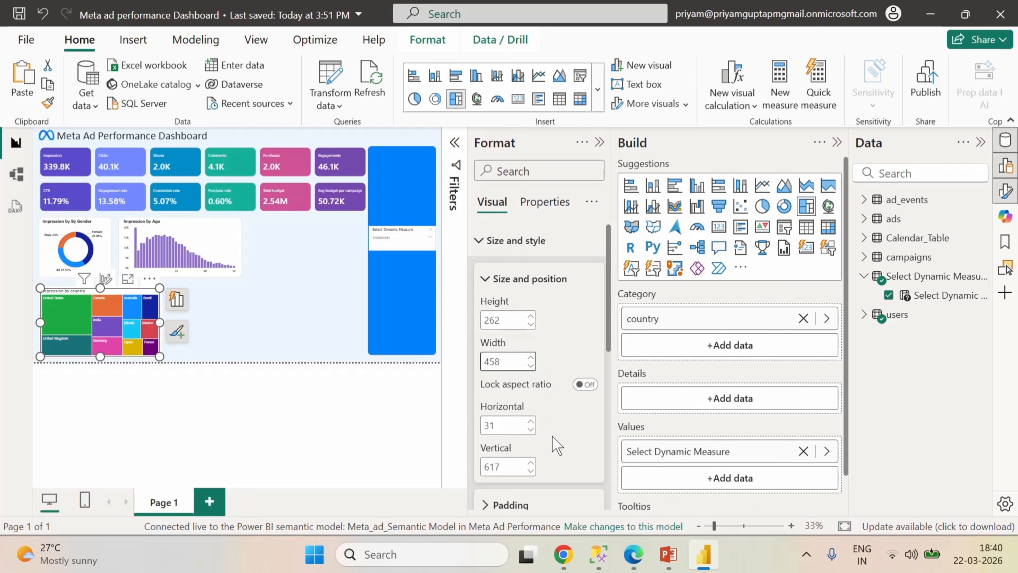
{"action": "scroll", "coordinate": [552, 443], "scroll_direction": "down", "scroll_amount": 4}
{"action": "left_click", "coordinate": [584, 384]}
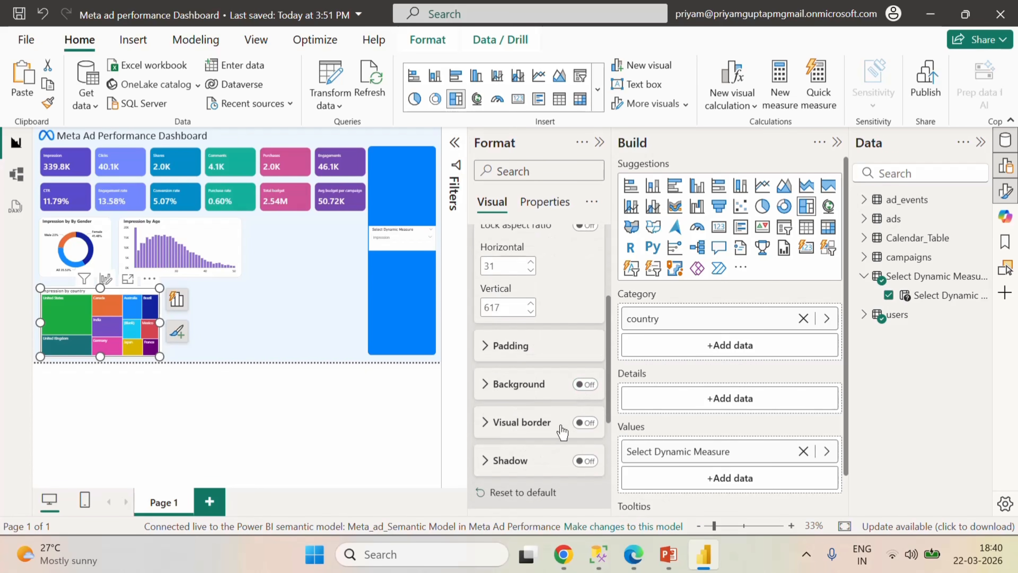
{"action": "scroll", "coordinate": [547, 419], "scroll_direction": "down", "scroll_amount": 3}
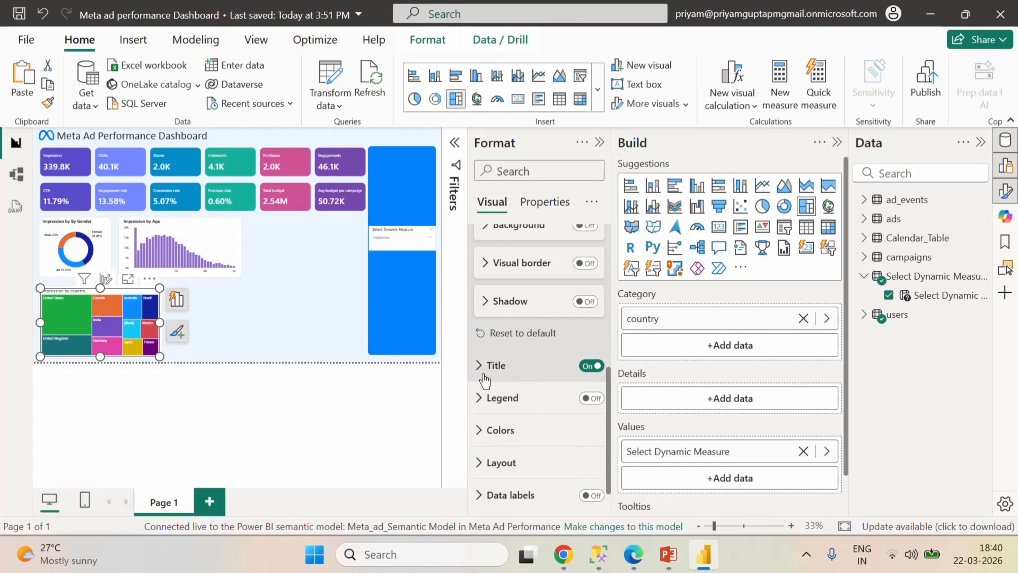
{"action": "left_click", "coordinate": [479, 366]}
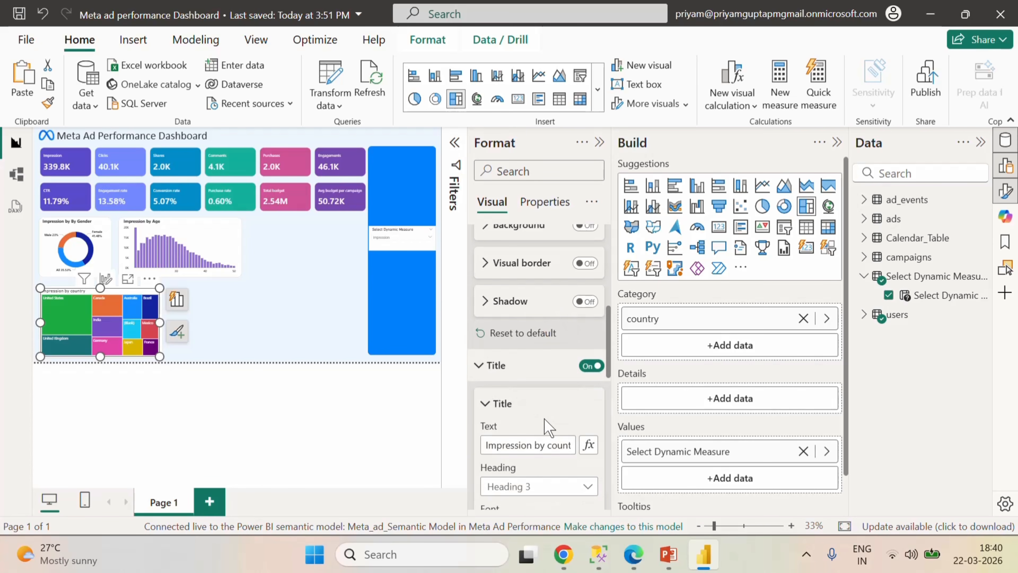
{"action": "scroll", "coordinate": [545, 425], "scroll_direction": "down", "scroll_amount": 8}
{"action": "left_click", "coordinate": [541, 288]}
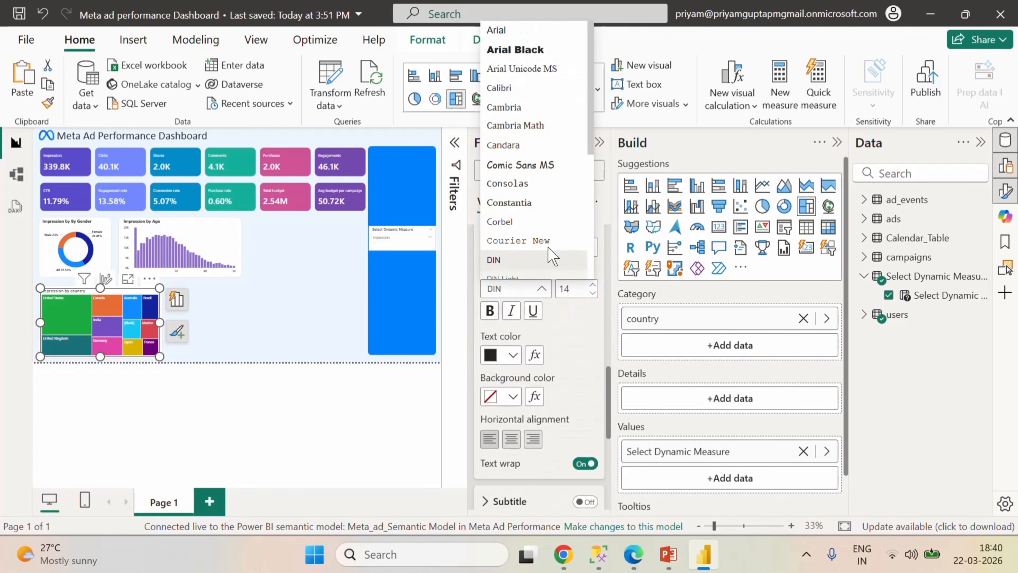
{"action": "scroll", "coordinate": [541, 204], "scroll_direction": "down", "scroll_amount": 10}
{"action": "left_click", "coordinate": [530, 150]}
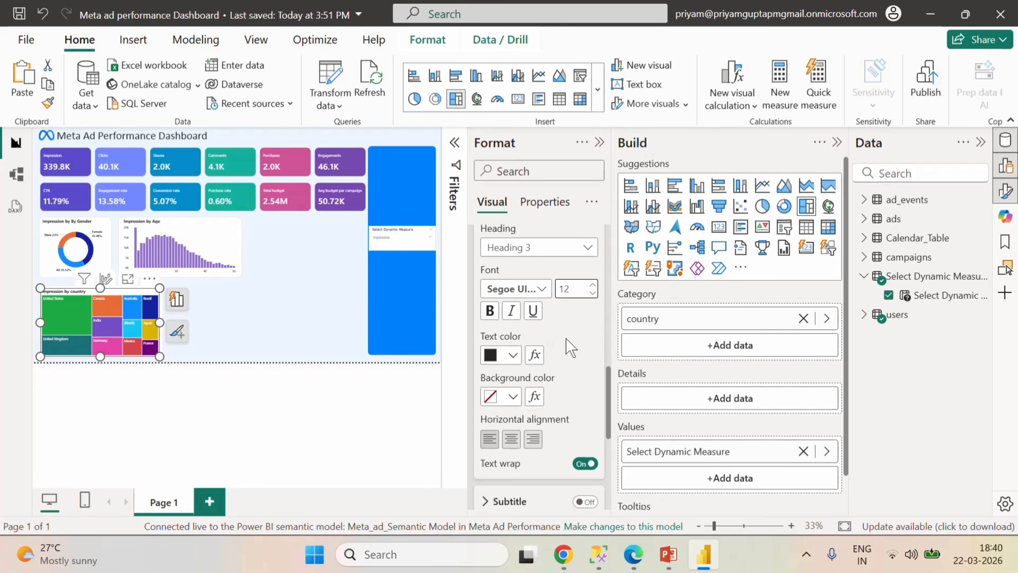
- Turn on data labels with the legend left off, then collapse the Format and Build panes
{"action": "scroll", "coordinate": [572, 361], "scroll_direction": "down", "scroll_amount": 5}
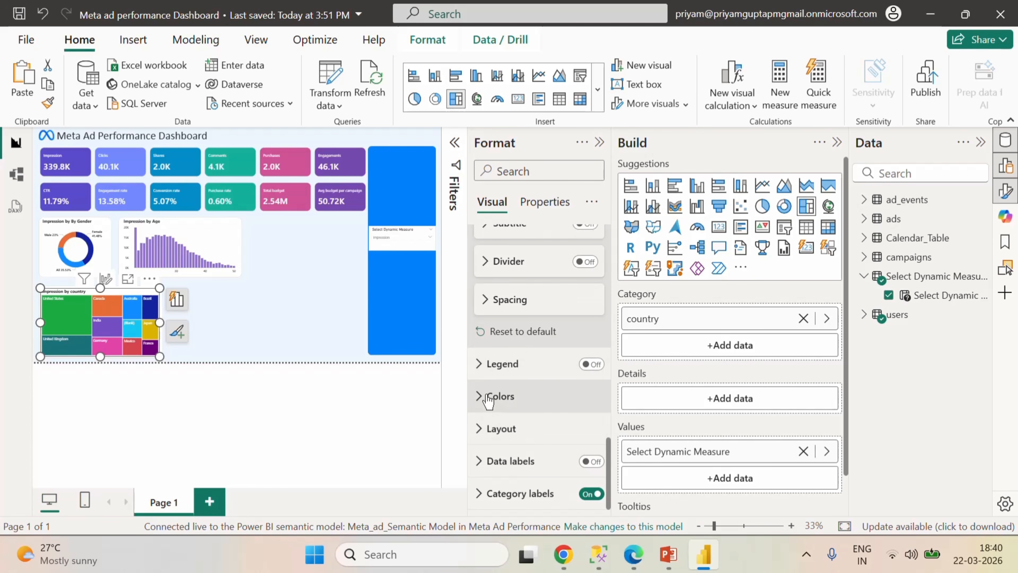
{"action": "left_click", "coordinate": [588, 365]}
{"action": "left_click", "coordinate": [589, 365]}
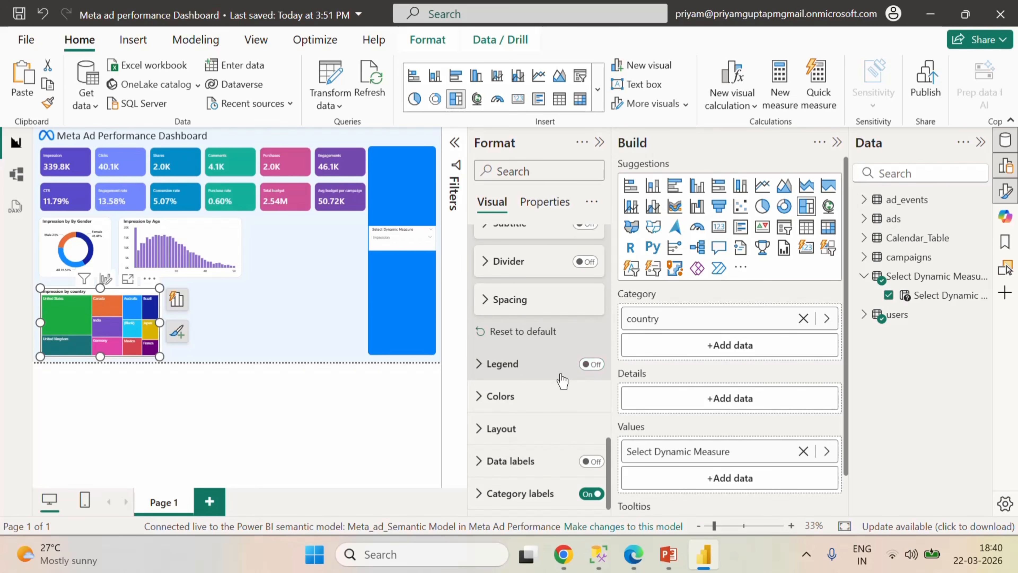
{"action": "left_click", "coordinate": [591, 461]}
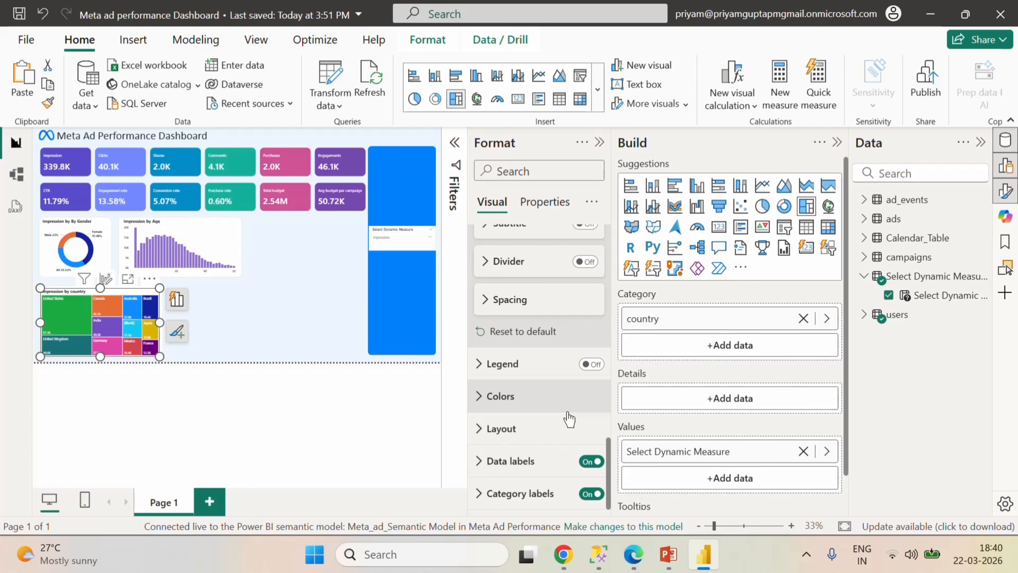
{"action": "left_click", "coordinate": [478, 494]}
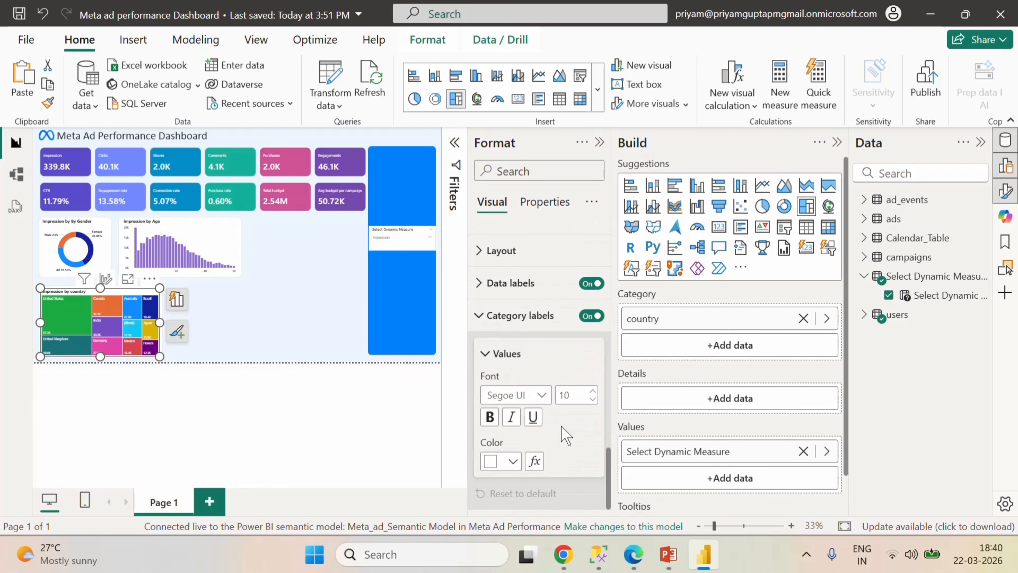
{"action": "scroll", "coordinate": [569, 405], "scroll_direction": "down", "scroll_amount": 5}
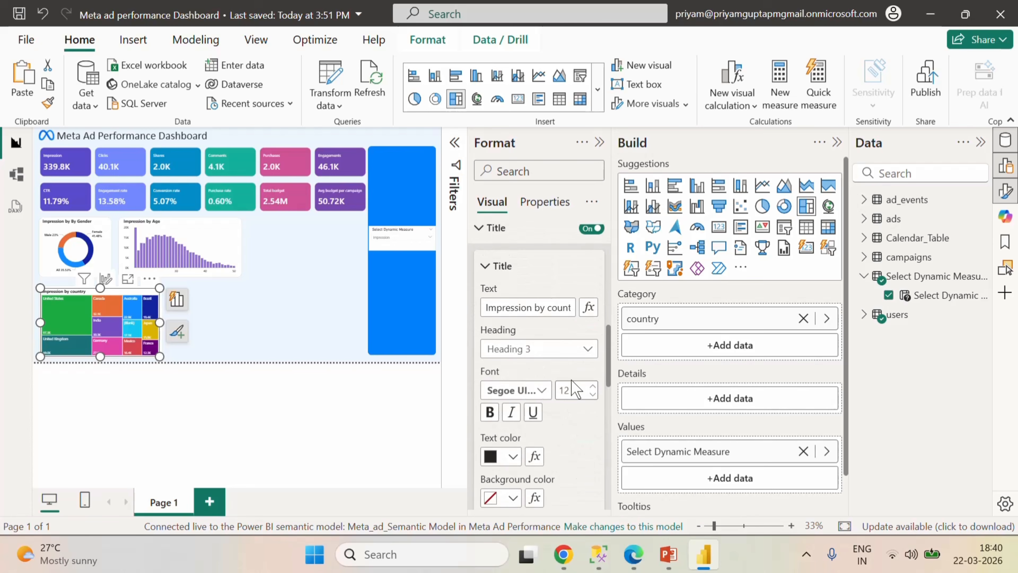
{"action": "left_click", "coordinate": [599, 142]}
{"action": "left_click", "coordinate": [837, 143]}
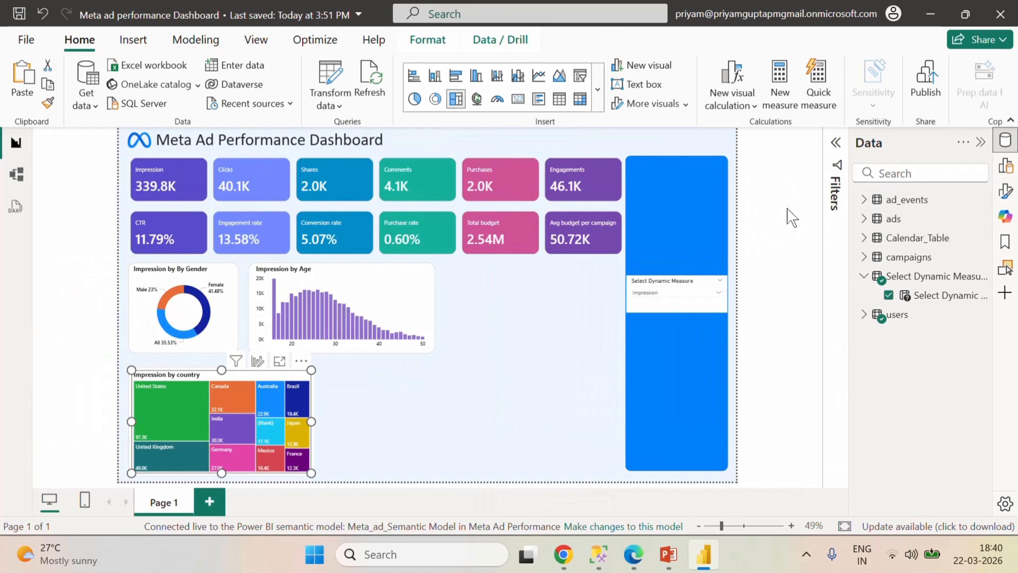
- Deselect the treemap and bring the PowerPoint requirements deck to the front on slide 5
{"action": "left_click", "coordinate": [535, 380]}
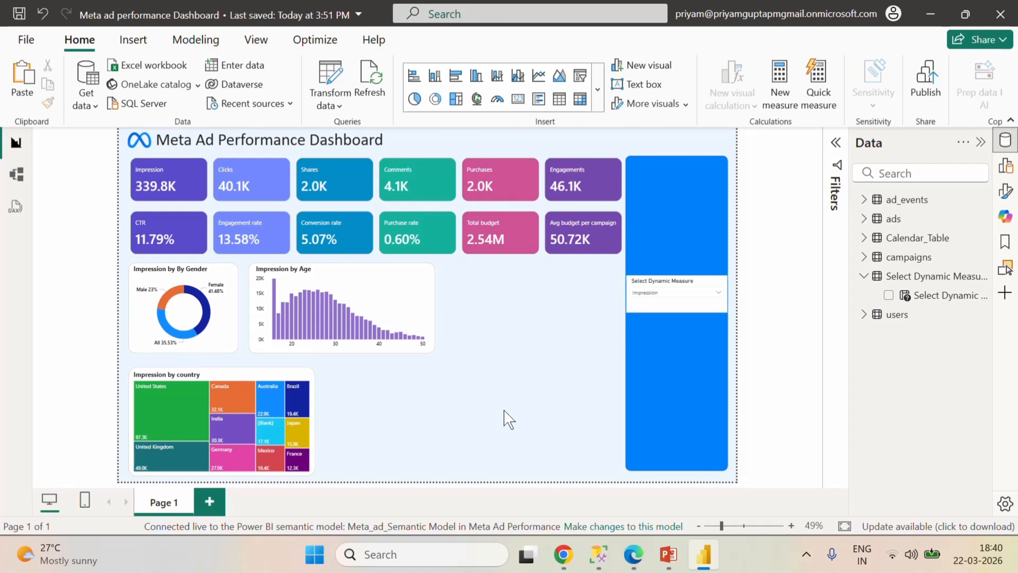
{"action": "left_click", "coordinate": [807, 555]}
{"action": "left_click", "coordinate": [740, 476]}
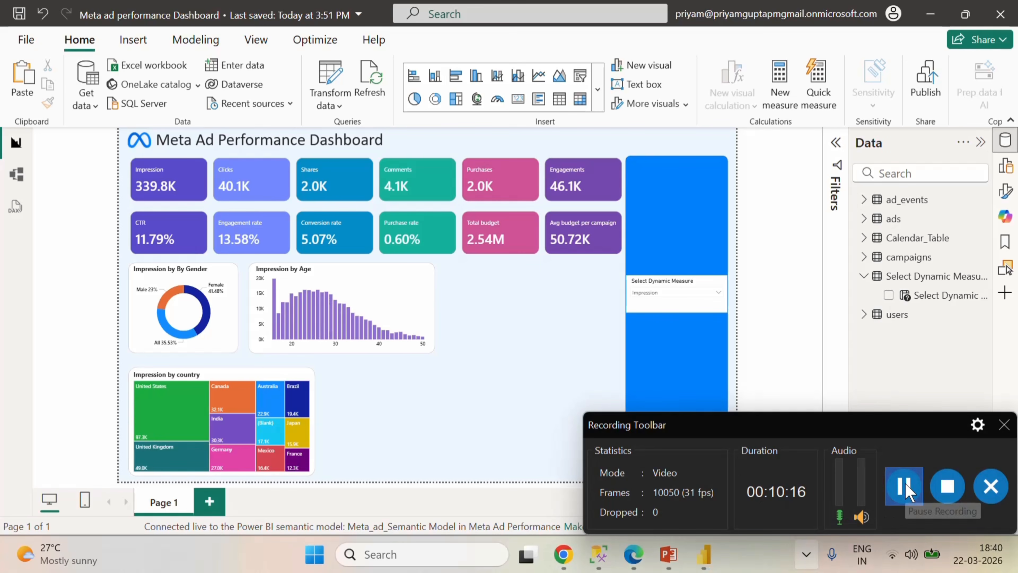
{"action": "left_click", "coordinate": [904, 485]}
{"action": "left_click", "coordinate": [903, 486]}
{"action": "left_click", "coordinate": [1003, 425]}
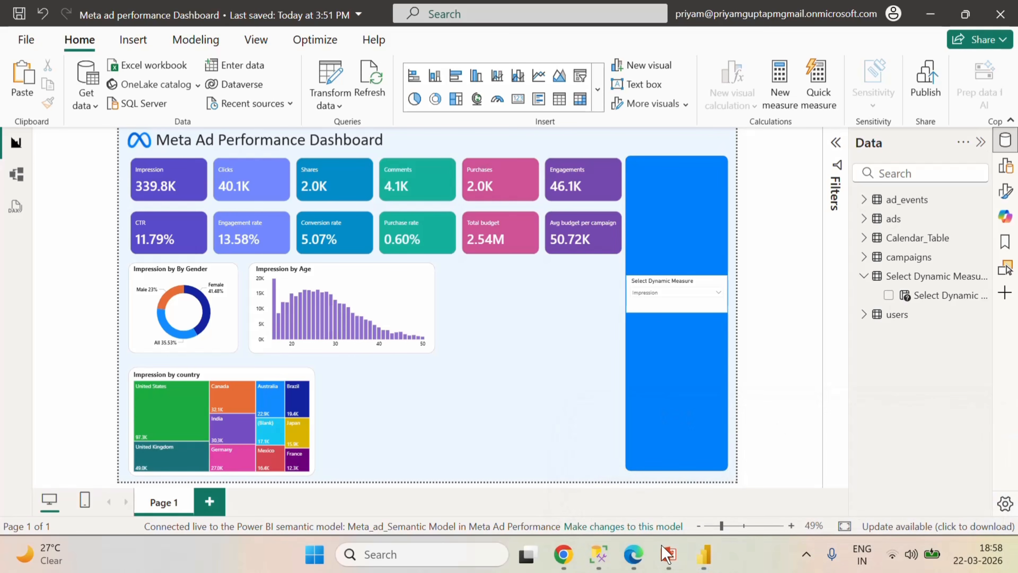
{"action": "left_click", "coordinate": [673, 555]}
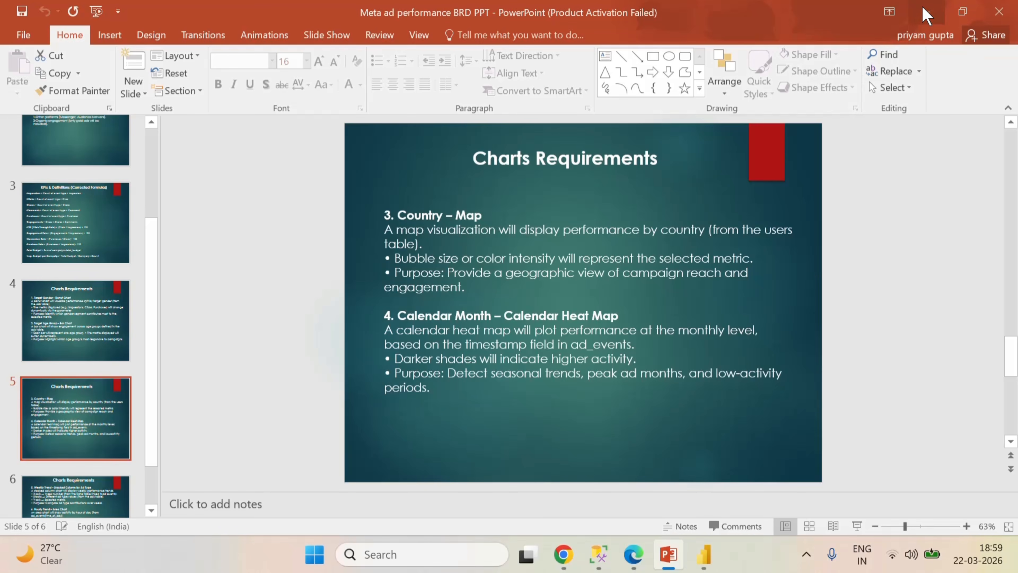
- After reviewing slide 5's Country map and Calendar heat map requirements, minimize PowerPoint
{"action": "left_click", "coordinate": [923, 14]}
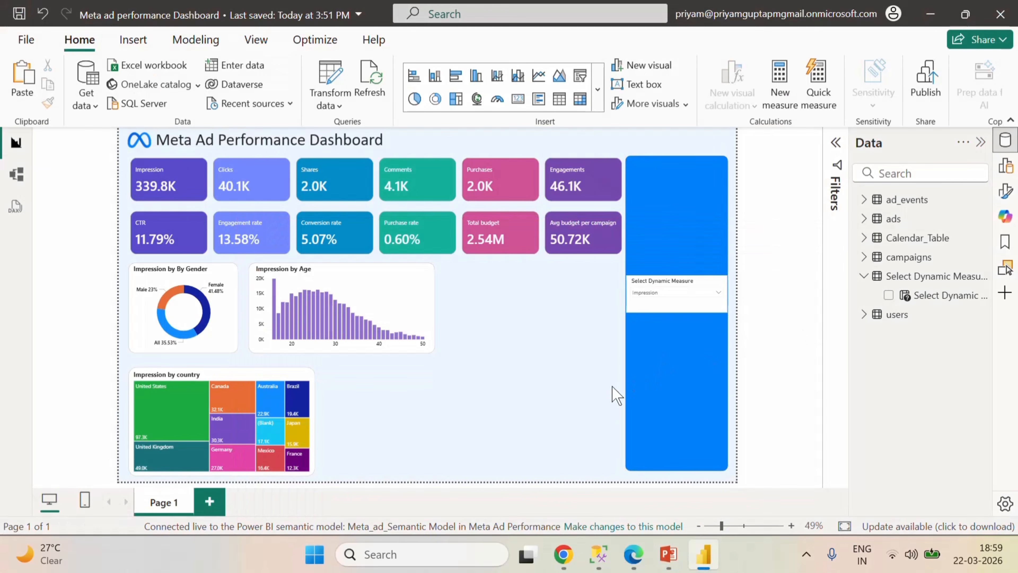
- Paste a copy of the Impression by Age chart beside the treemap and resize it to fit
{"action": "left_click", "coordinate": [434, 268]}
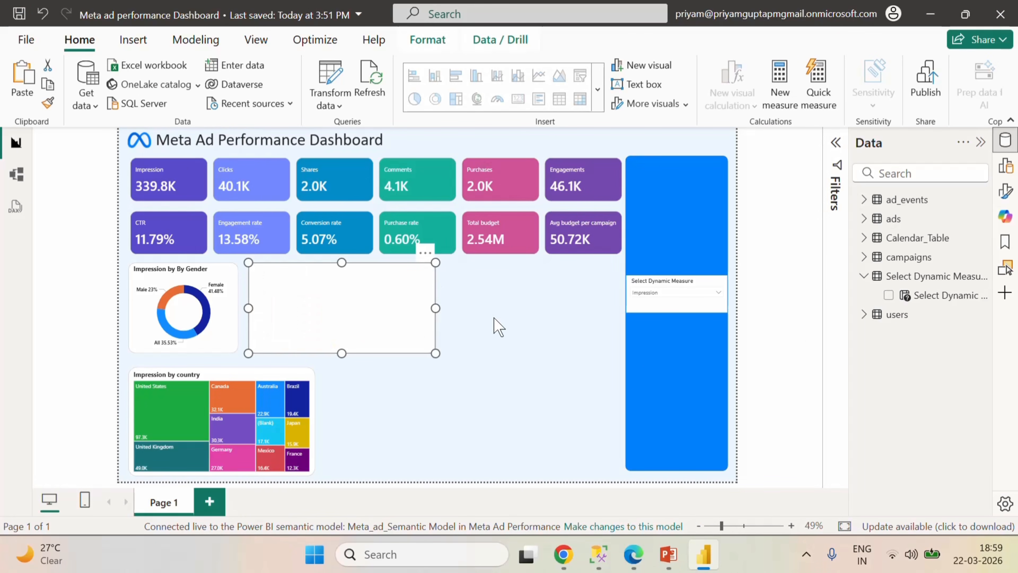
{"action": "left_click", "coordinate": [481, 409]}
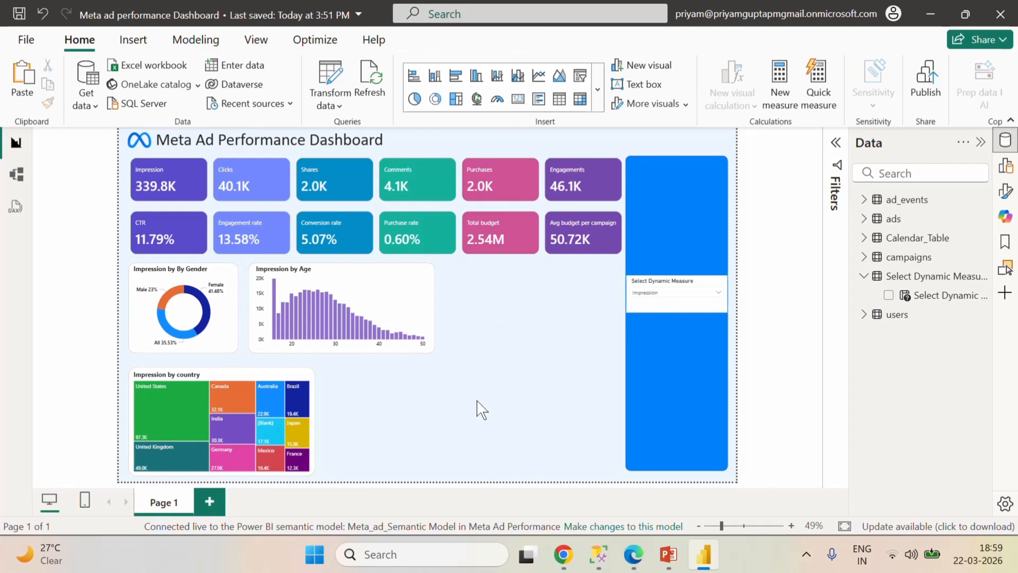
{"action": "key", "text": "ctrl+v"}
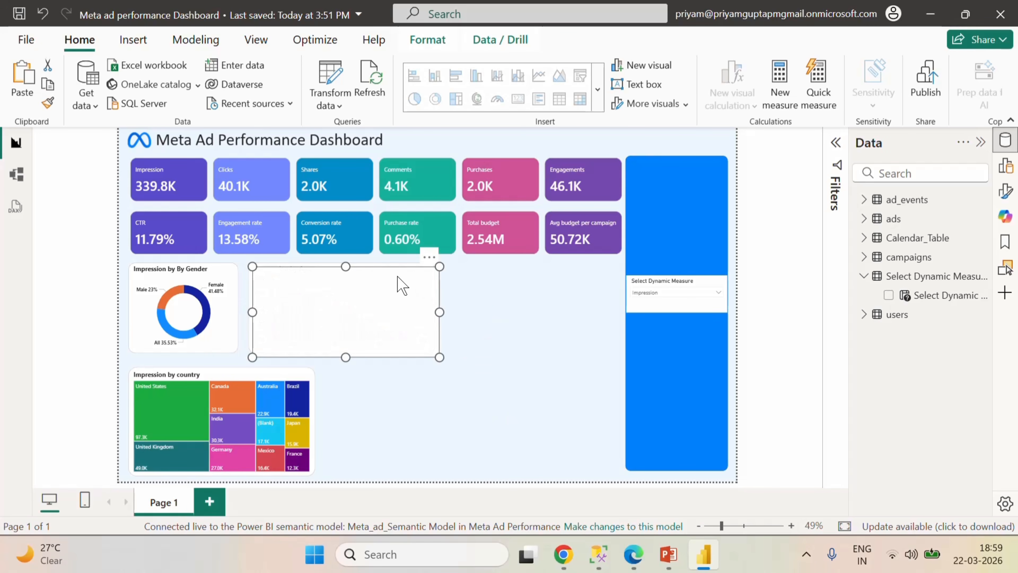
{"action": "left_click_drag", "start_coordinate": [400, 282], "coordinate": [473, 379]}
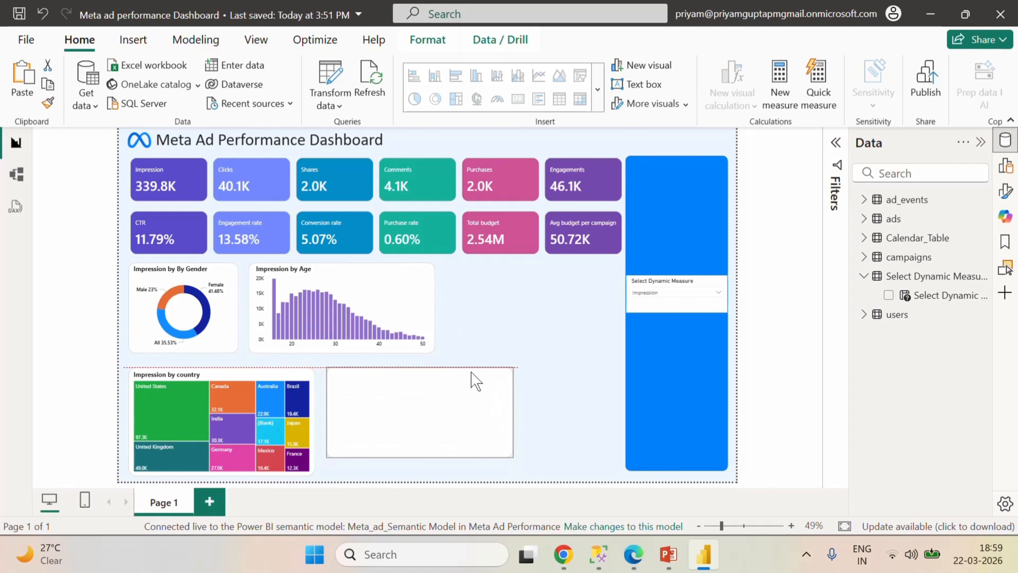
{"action": "left_click_drag", "start_coordinate": [513, 412], "coordinate": [437, 417]}
{"action": "left_click_drag", "start_coordinate": [383, 458], "coordinate": [382, 473]}
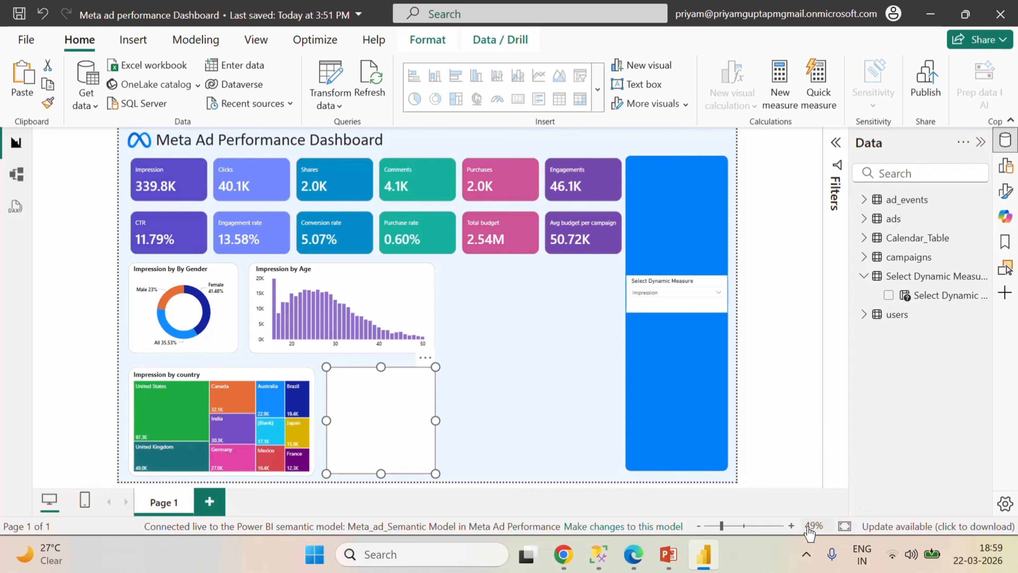
{"action": "left_click", "coordinate": [792, 526]}
{"action": "scroll", "coordinate": [597, 416], "scroll_direction": "down", "scroll_amount": 2}
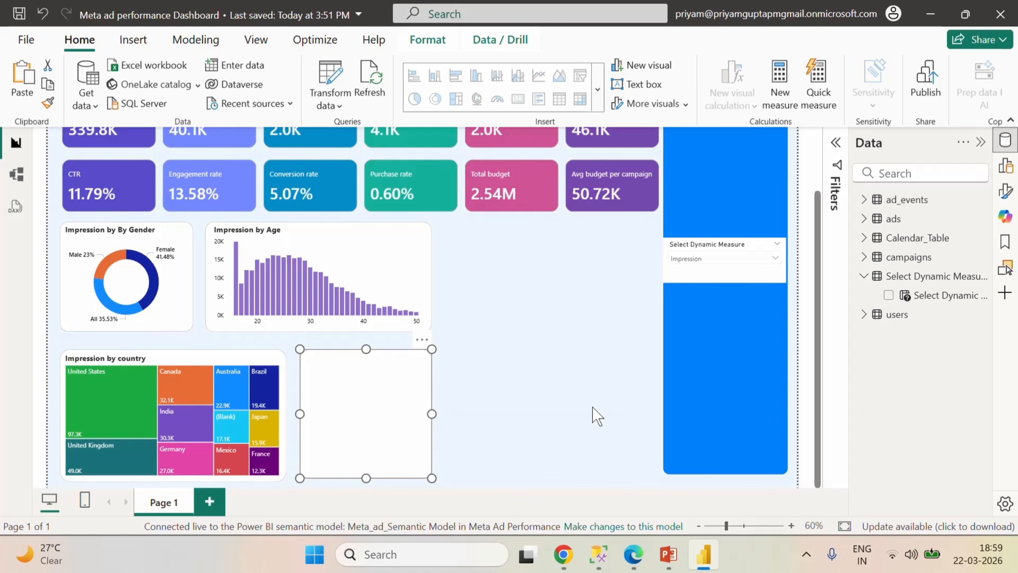
- Align the top edges of the country treemap and the empty visual beside it
{"action": "left_click", "coordinate": [549, 387]}
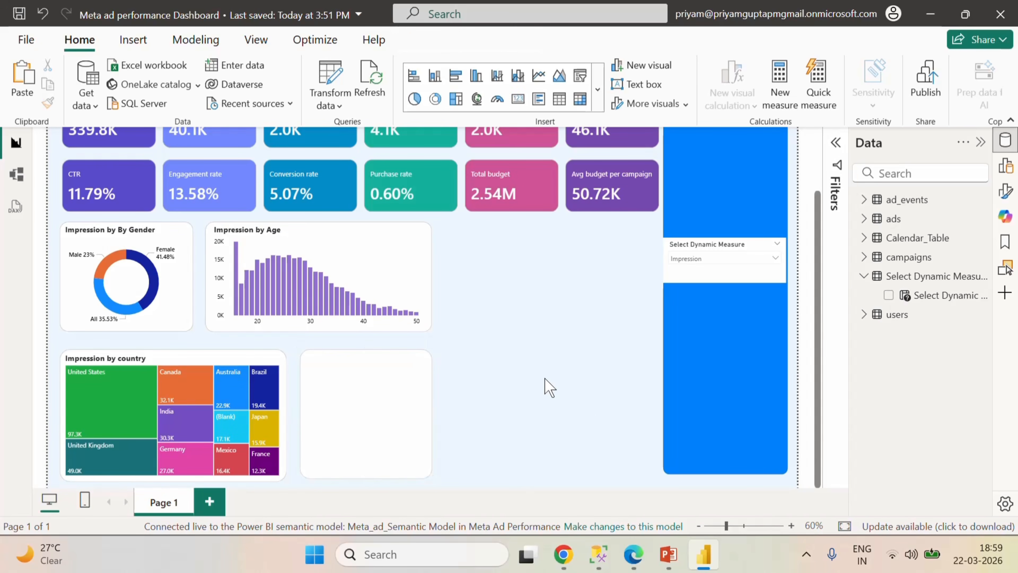
{"action": "left_click", "coordinate": [235, 353]}
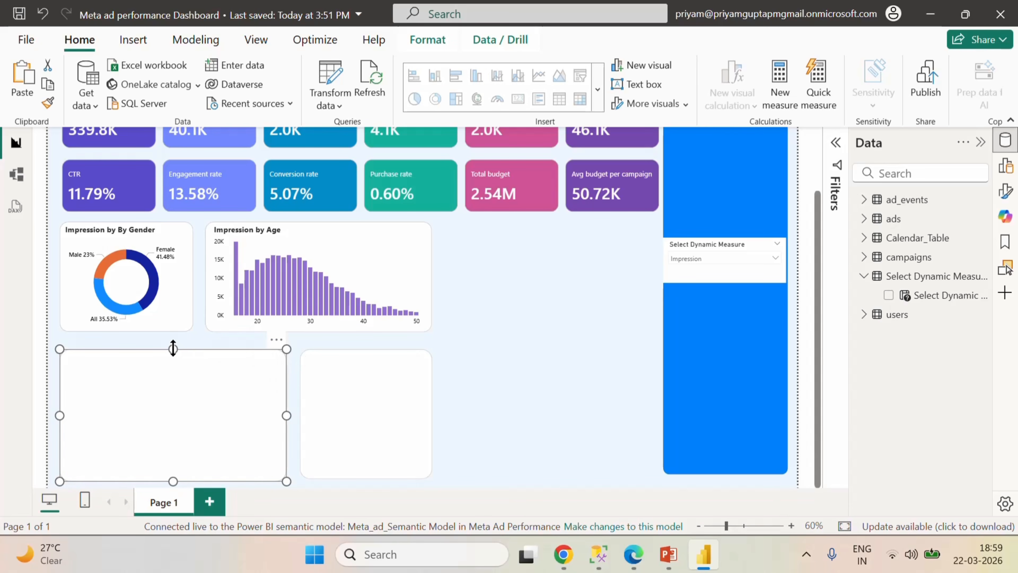
{"action": "left_click_drag", "start_coordinate": [173, 348], "coordinate": [173, 344]}
{"action": "left_click", "coordinate": [174, 344]}
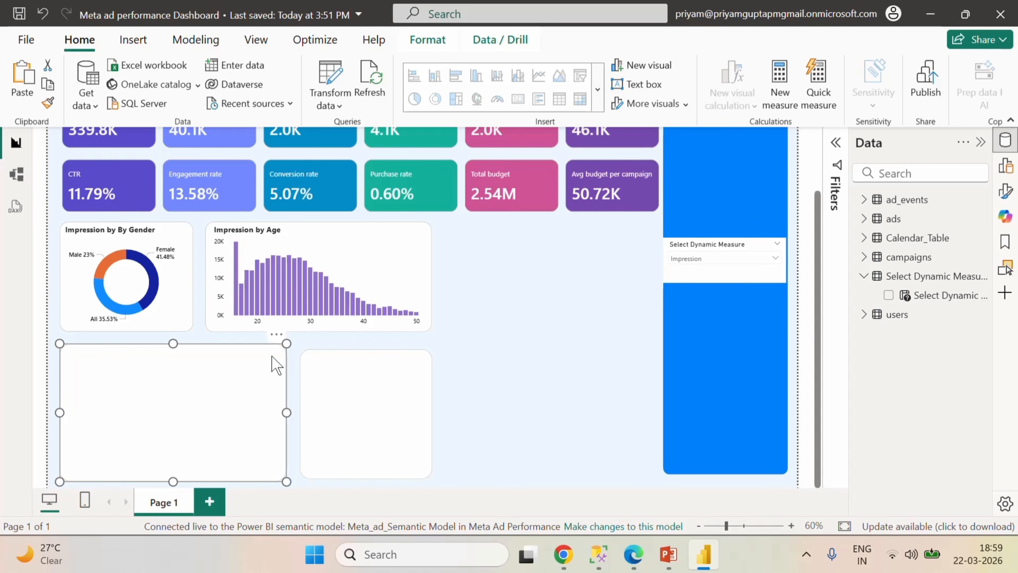
{"action": "left_click", "coordinate": [298, 367]}
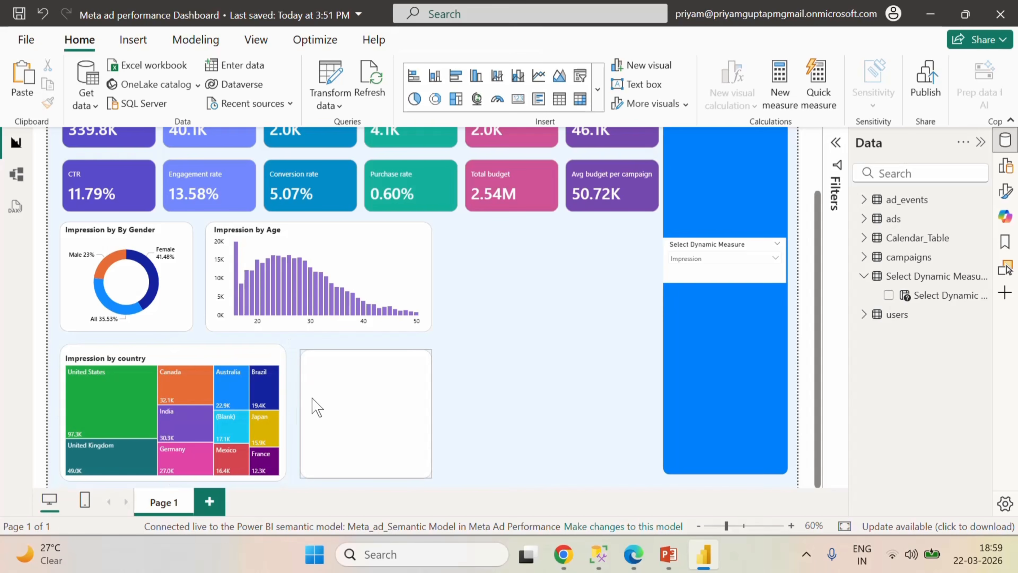
{"action": "left_click", "coordinate": [165, 356]}
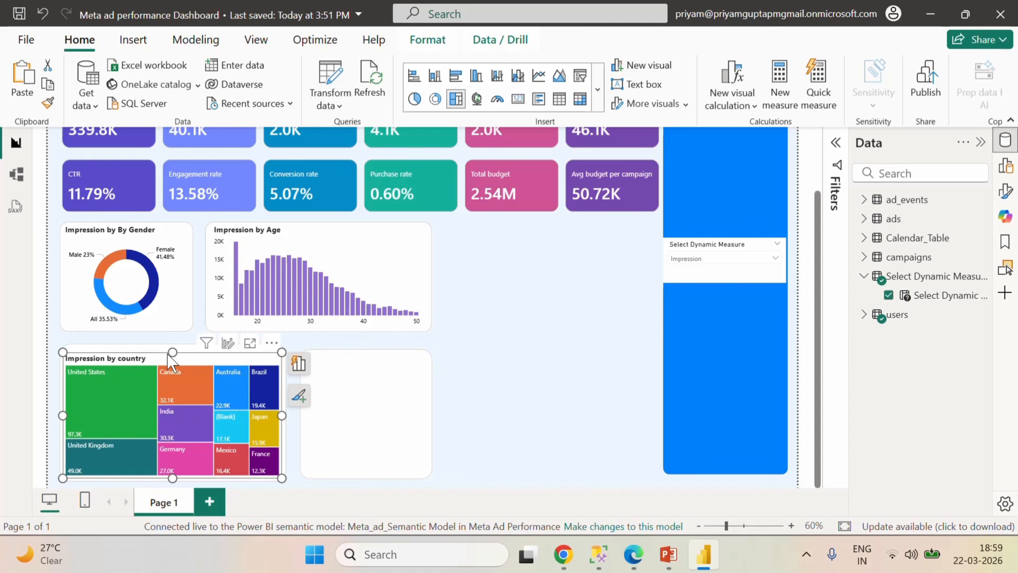
{"action": "mouse_move", "coordinate": [171, 353]}
{"action": "left_mouse_down"}
{"action": "mouse_move", "coordinate": [173, 343]}
{"action": "mouse_move", "coordinate": [178, 356]}
{"action": "left_mouse_up"}
{"action": "left_click", "coordinate": [461, 365]}
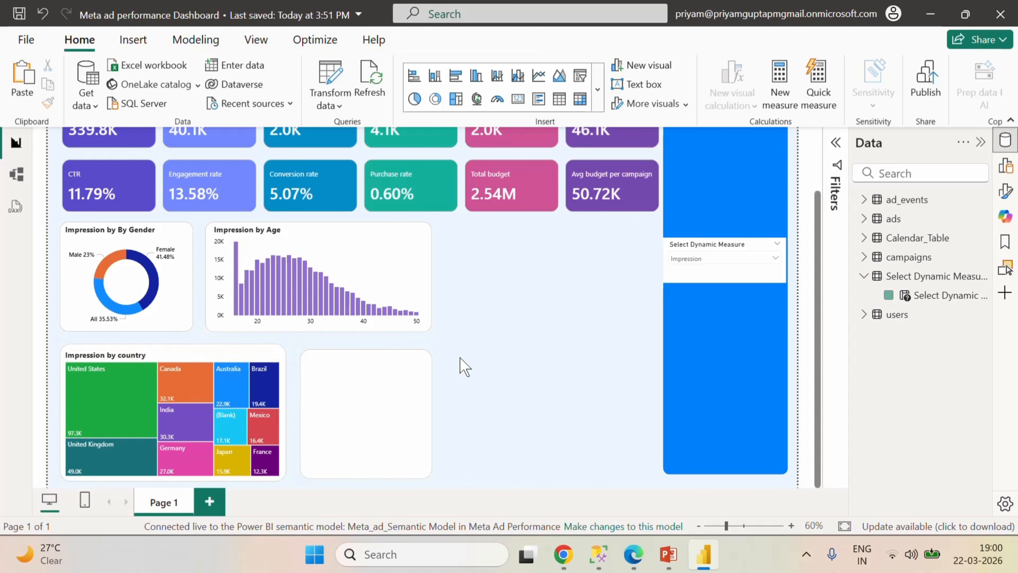
{"action": "left_click", "coordinate": [382, 361]}
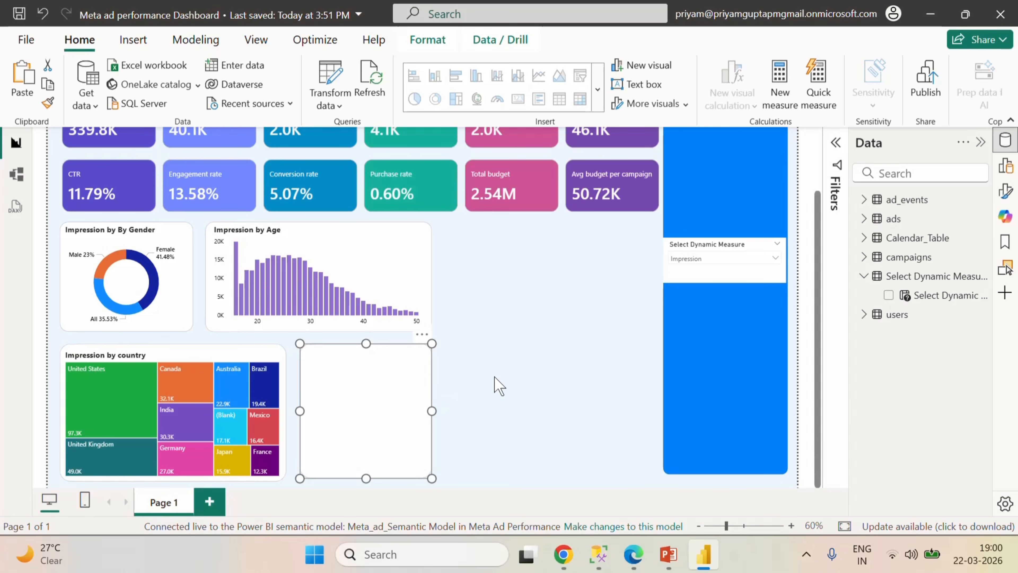
{"action": "left_click", "coordinate": [508, 374]}
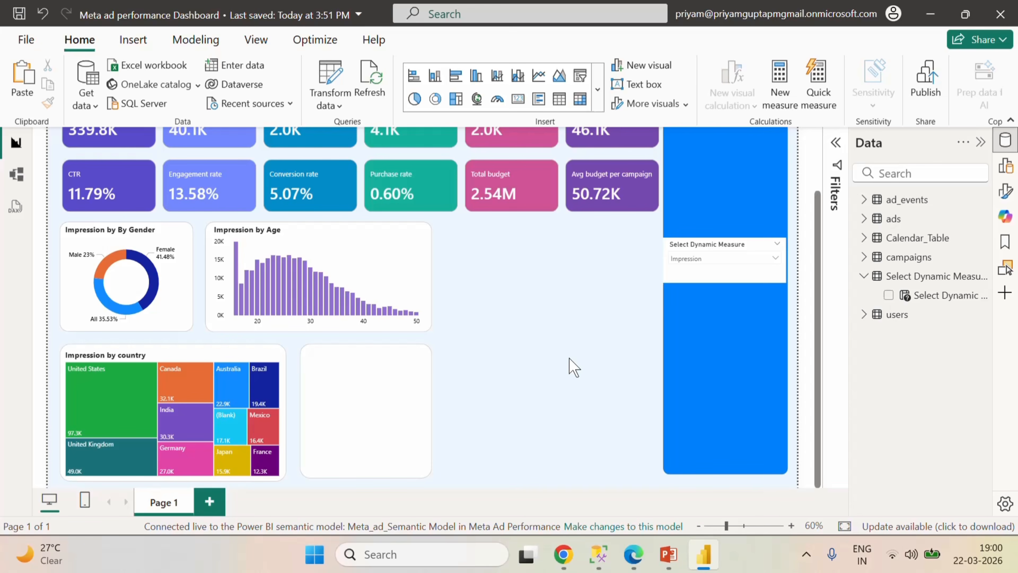
- Add a new matrix visual and size it beside the treemap
{"action": "left_click", "coordinate": [1006, 168]}
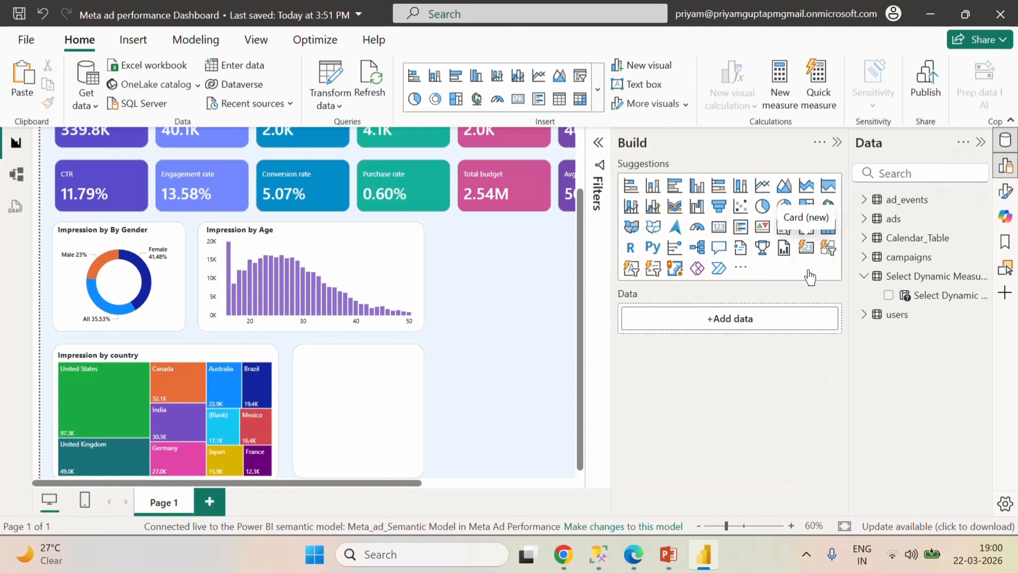
{"action": "left_click", "coordinate": [828, 234]}
{"action": "left_click_drag", "start_coordinate": [484, 337], "coordinate": [371, 438]}
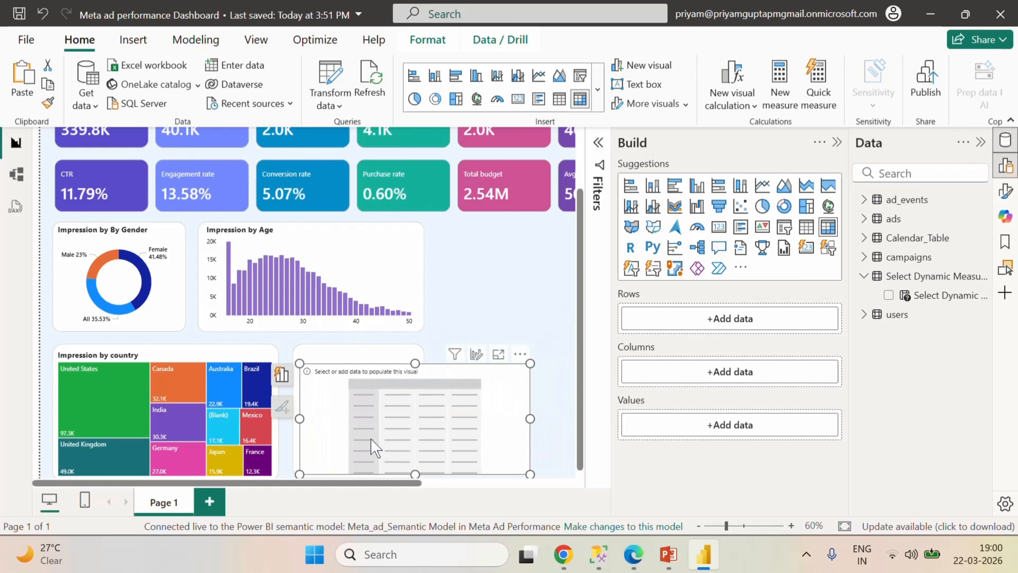
{"action": "left_click_drag", "start_coordinate": [530, 418], "coordinate": [418, 430]}
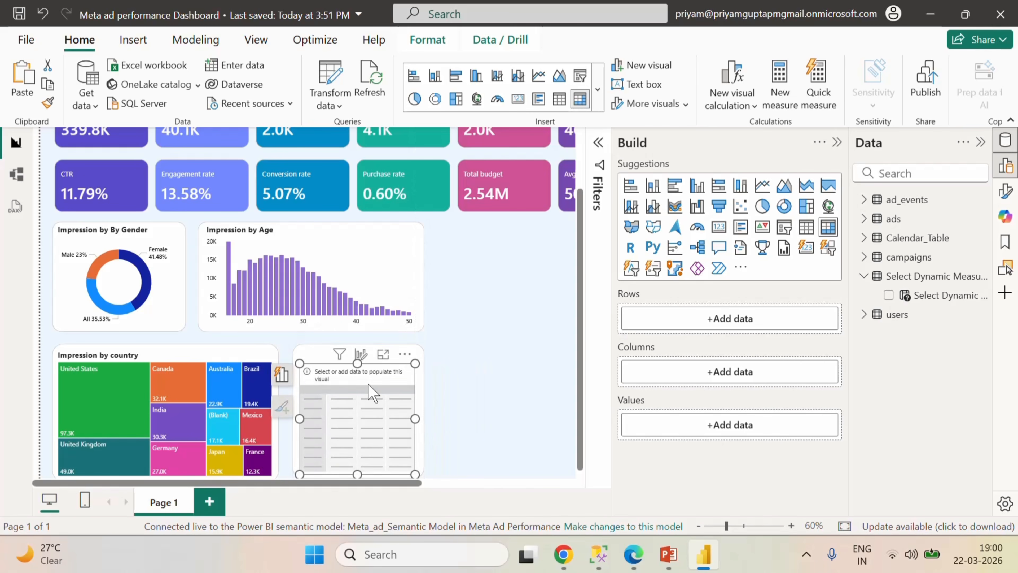
- Give the matrix Week of Year rows, Day Name columns and Sum of Day values, then switch to the Fabric dataflow
{"action": "left_click_drag", "start_coordinate": [939, 314], "coordinate": [742, 327]}
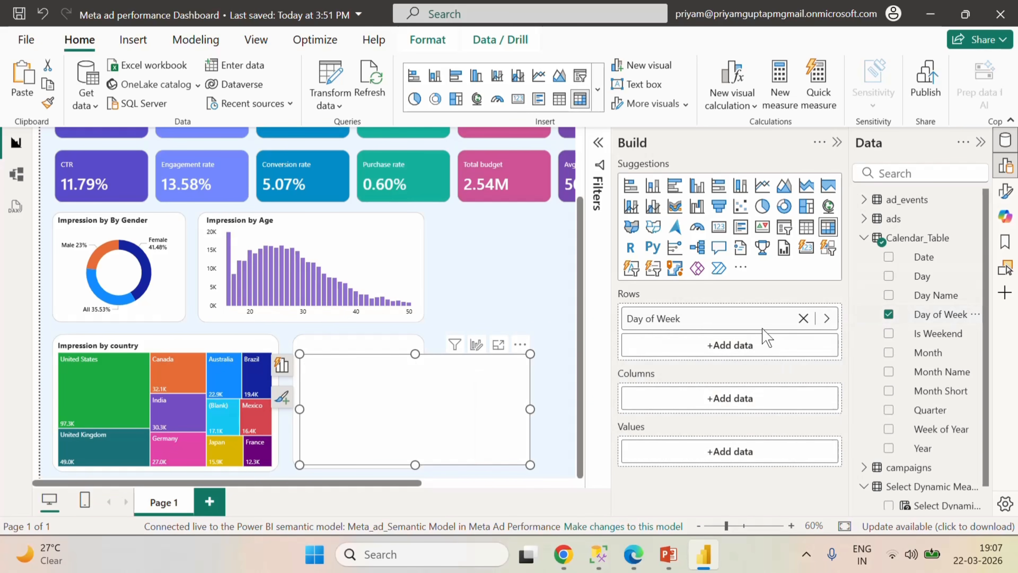
{"action": "left_click", "coordinate": [803, 319]}
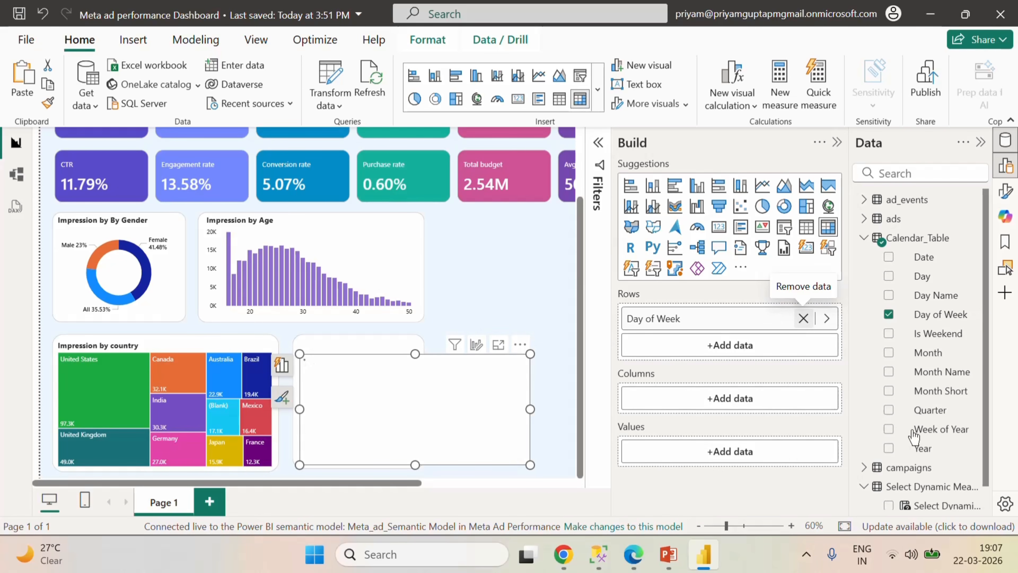
{"action": "left_click_drag", "start_coordinate": [934, 428], "coordinate": [739, 339]}
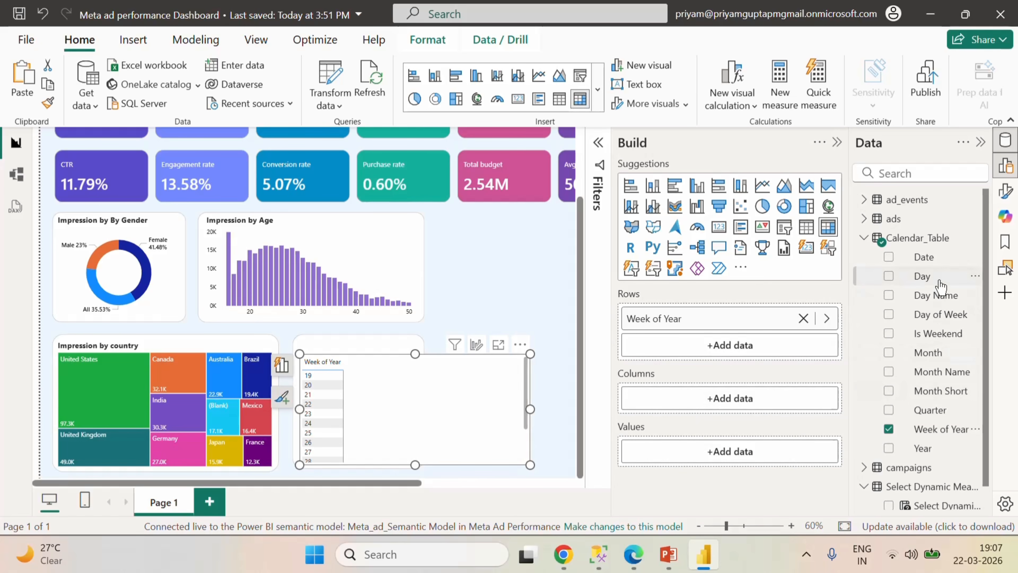
{"action": "left_click_drag", "start_coordinate": [937, 296], "coordinate": [753, 411]}
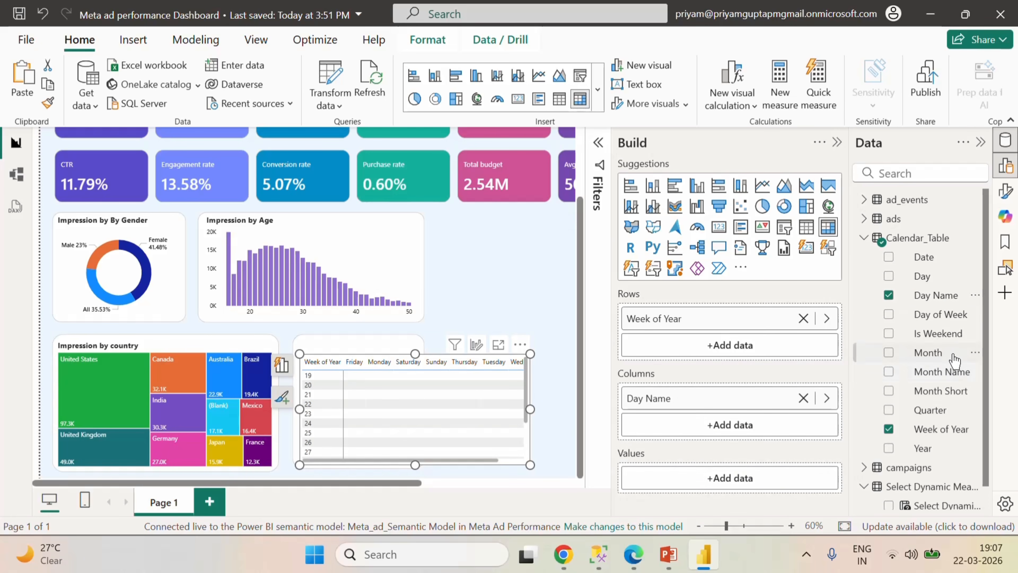
{"action": "left_click_drag", "start_coordinate": [929, 276], "coordinate": [761, 479]}
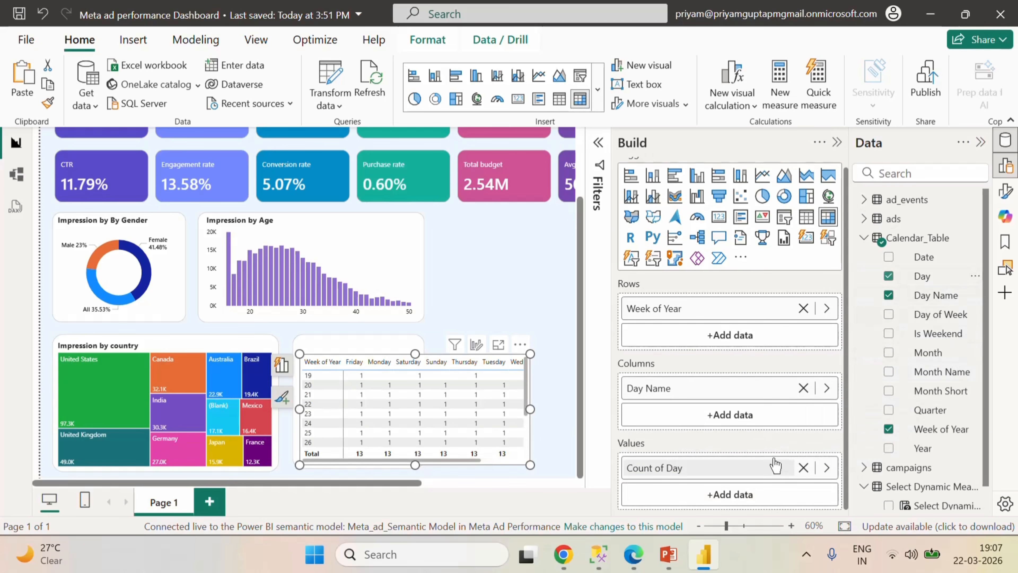
{"action": "left_click", "coordinate": [826, 469]}
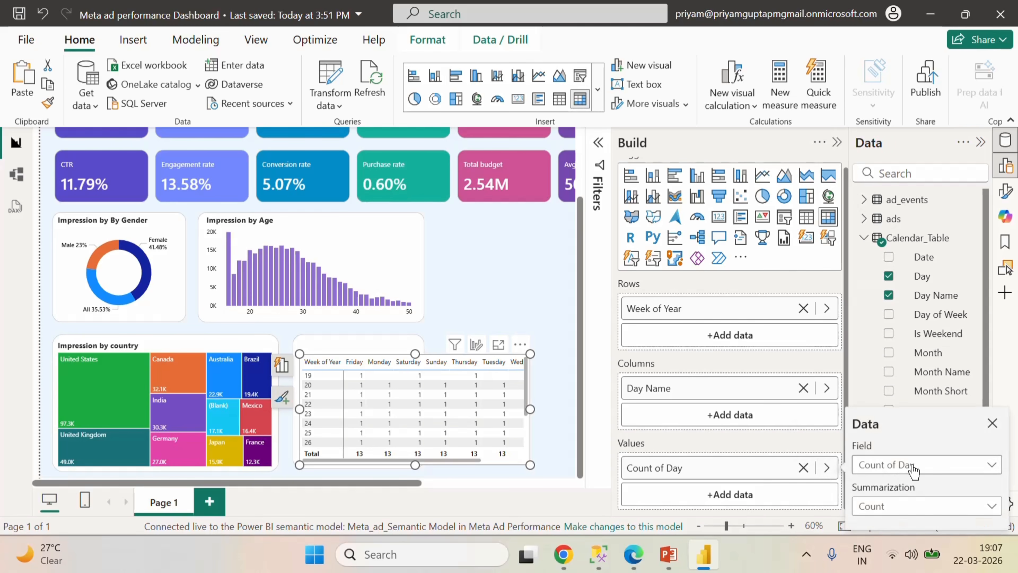
{"action": "left_click", "coordinate": [918, 506]}
{"action": "left_click", "coordinate": [867, 280]}
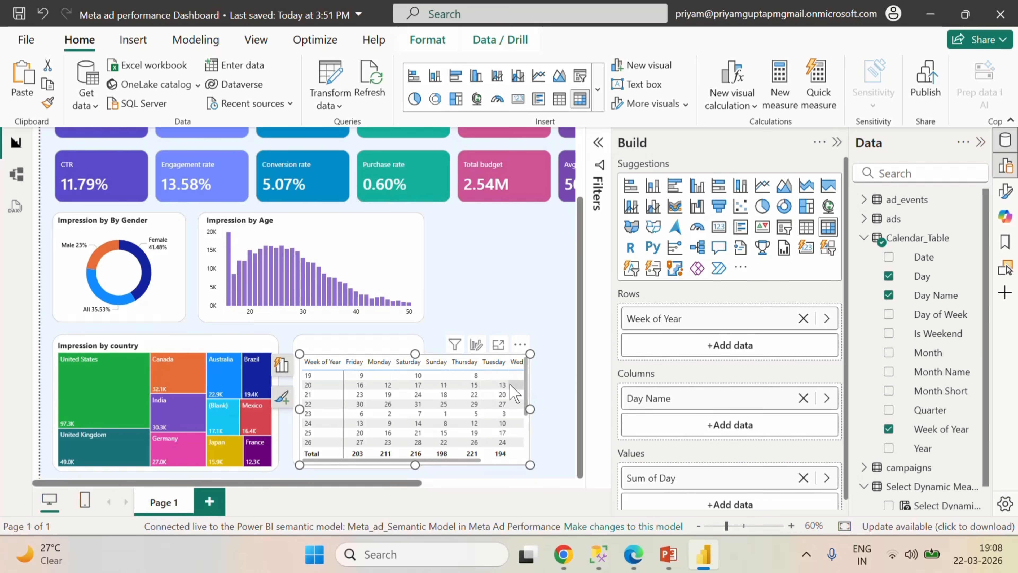
{"action": "left_click", "coordinate": [633, 554]}
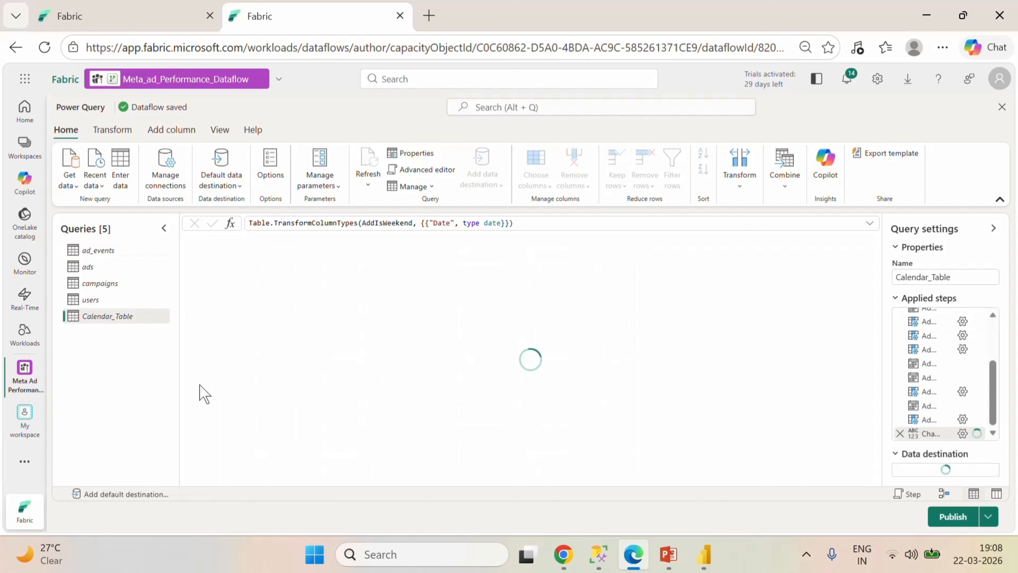
- In Calendar_Table's Advanced editor, change the AddDayName format from "dddd" to "ddd" and apply
{"action": "left_click", "coordinate": [433, 169]}
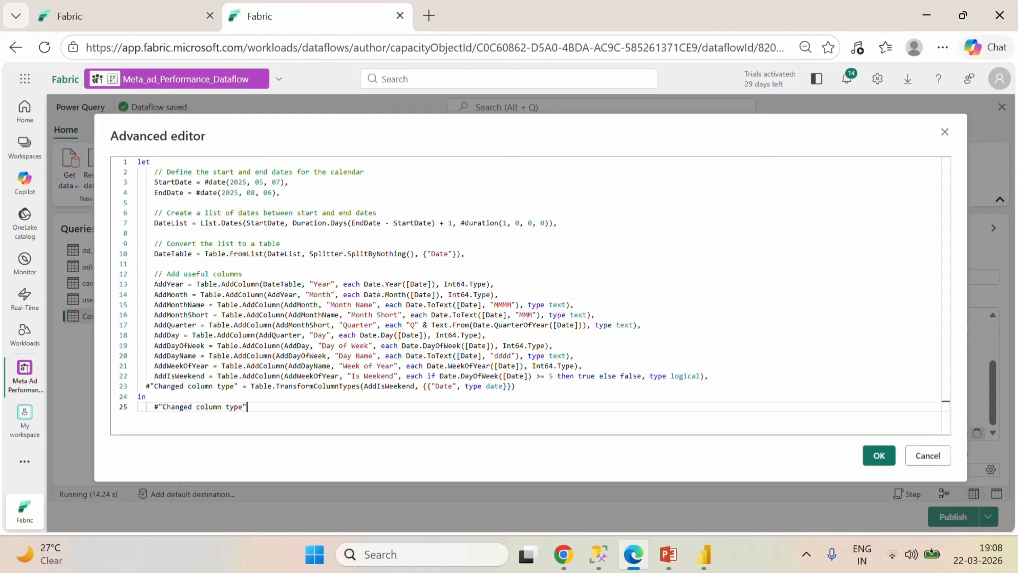
{"action": "left_click", "coordinate": [512, 356]}
{"action": "key", "text": "BackSpace"}
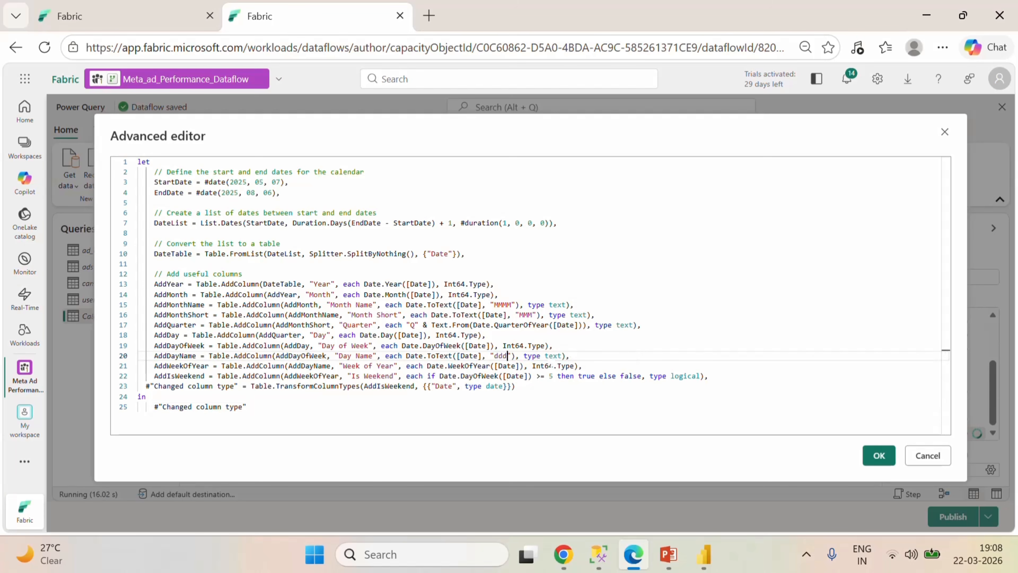
{"action": "left_click", "coordinate": [248, 407]}
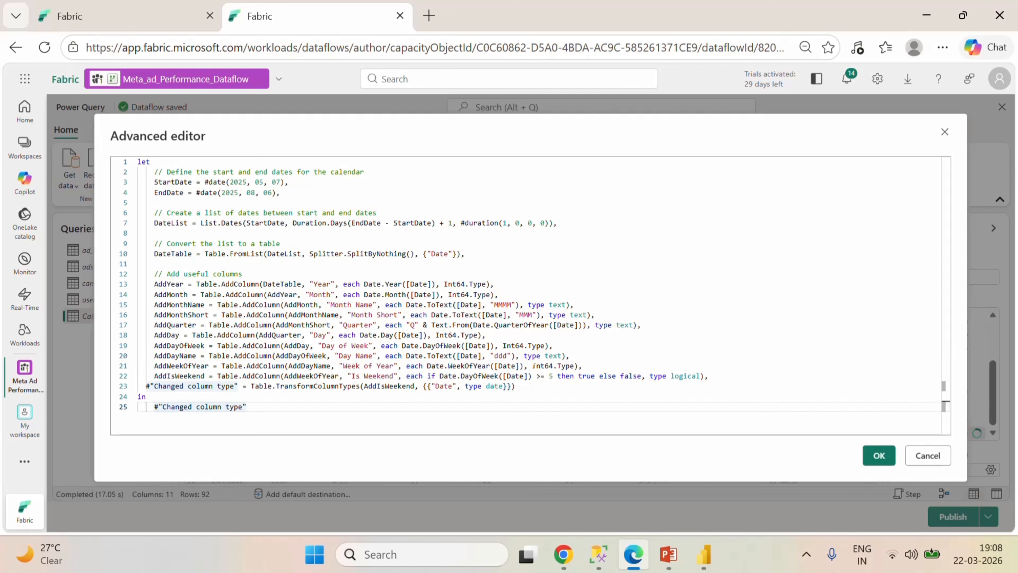
{"action": "left_click", "coordinate": [877, 454]}
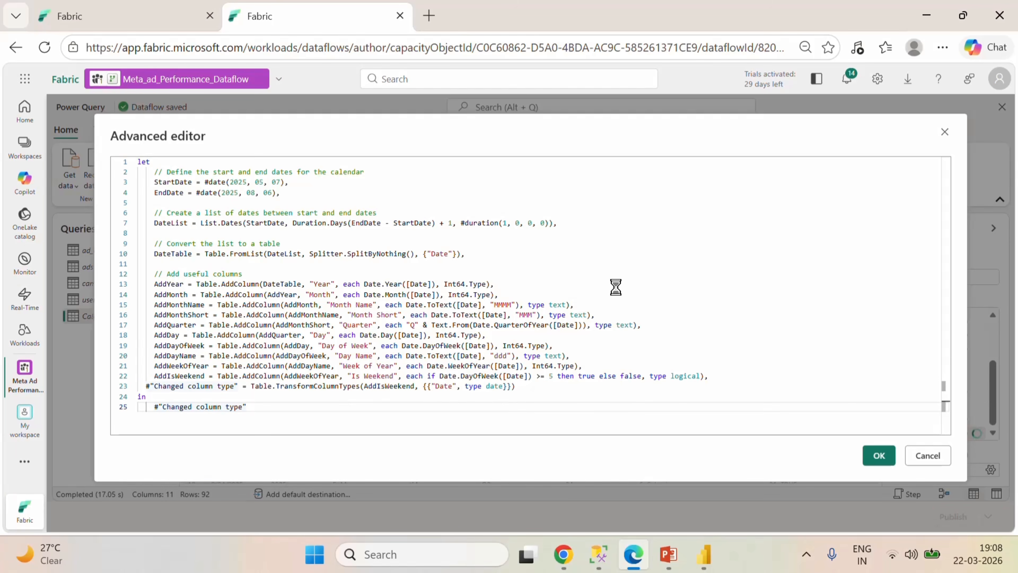
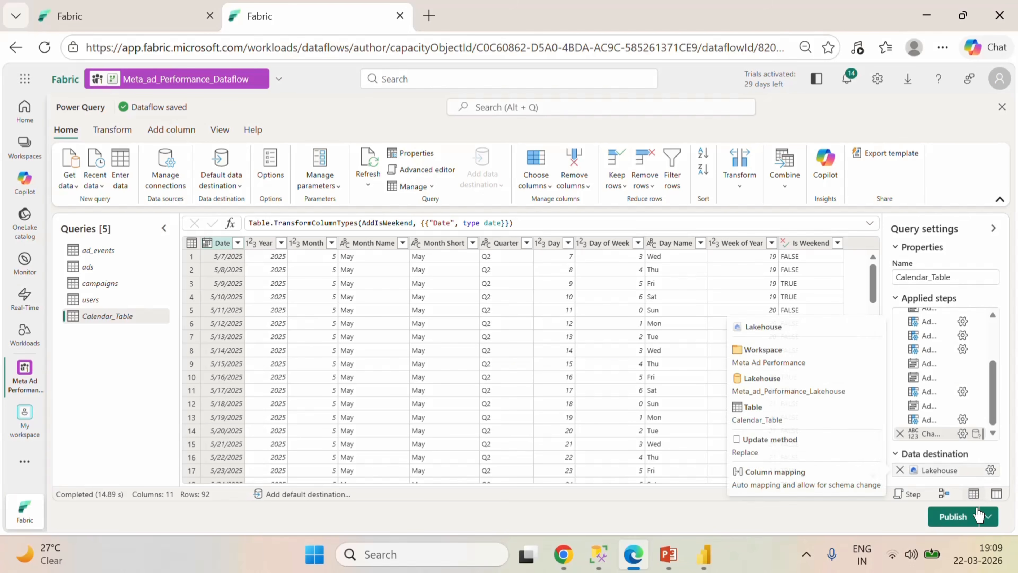
- Publish the edited dataflow and bring up the Meta_ad_Semantic Model table diagram
{"action": "left_click", "coordinate": [957, 520]}
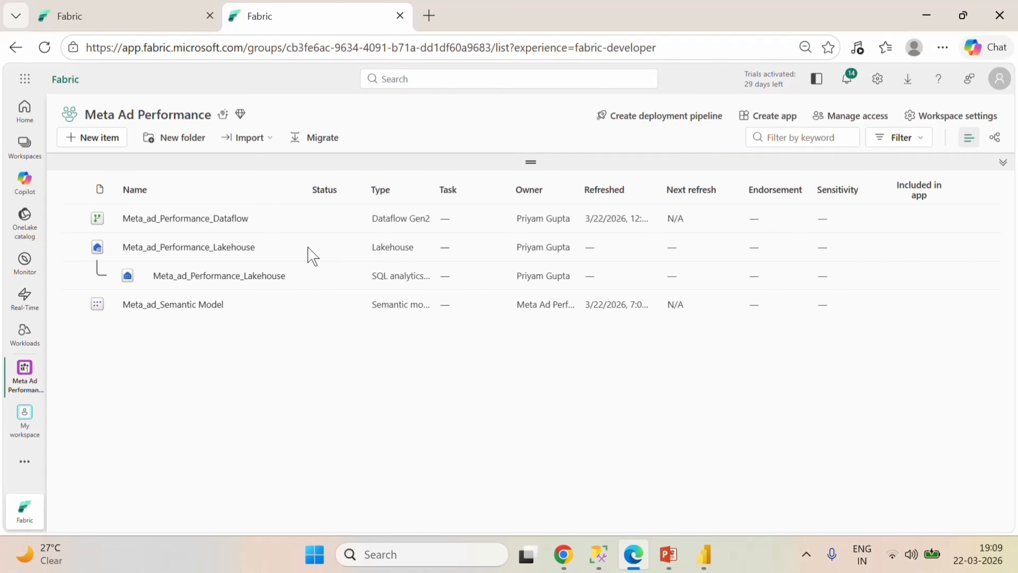
{"action": "left_click", "coordinate": [159, 17]}
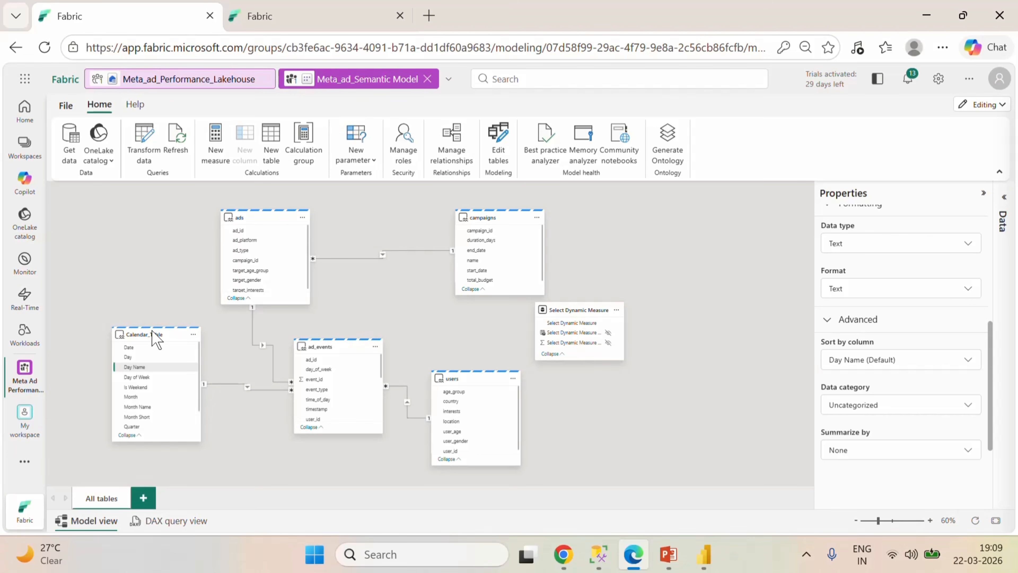
- Sort Calendar_Table's Day column by Day of Week
{"action": "left_click", "coordinate": [157, 345]}
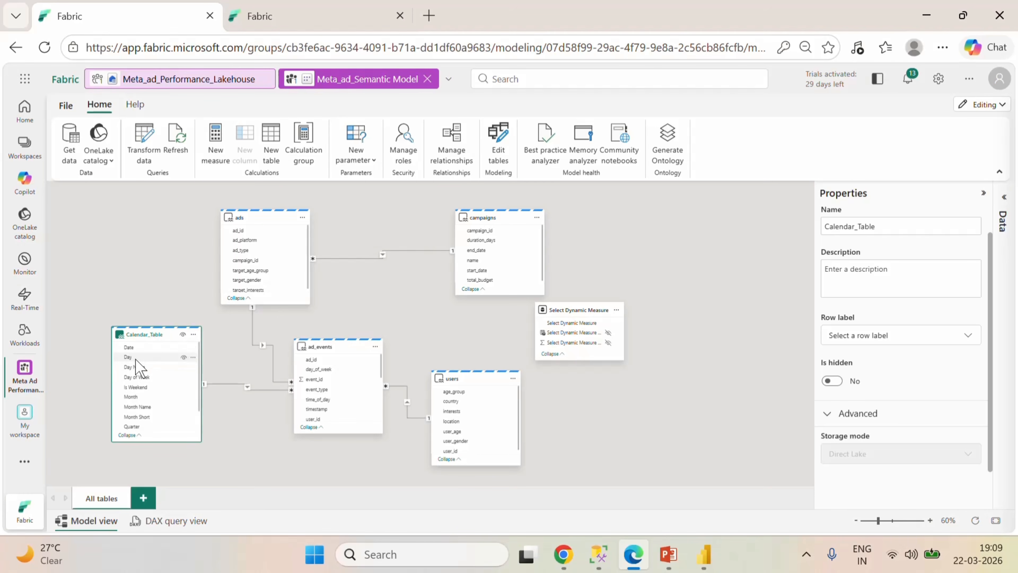
{"action": "left_click", "coordinate": [134, 358]}
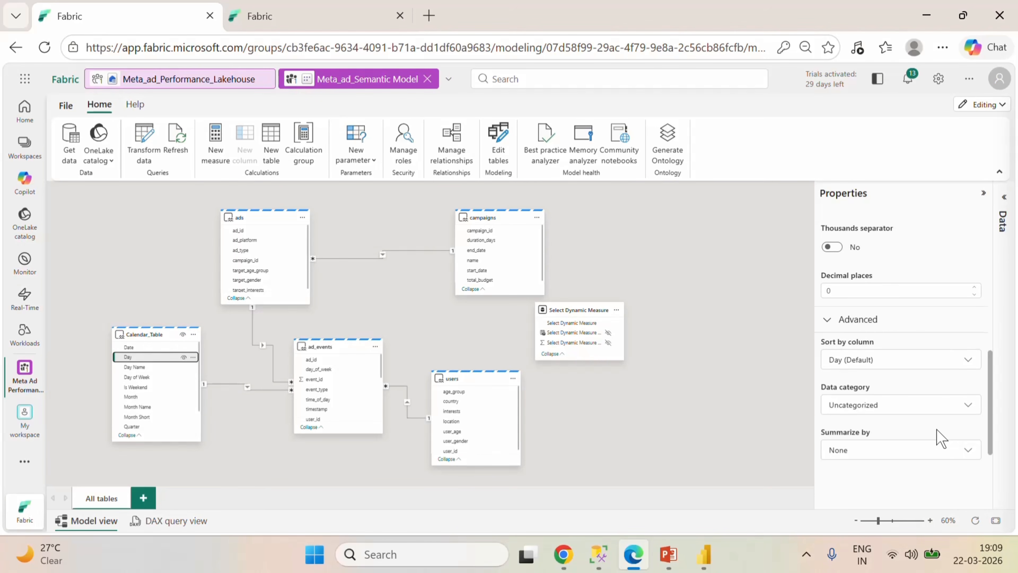
{"action": "scroll", "coordinate": [938, 437], "scroll_direction": "down", "scroll_amount": 1}
{"action": "scroll", "coordinate": [865, 349], "scroll_direction": "up", "scroll_amount": 2}
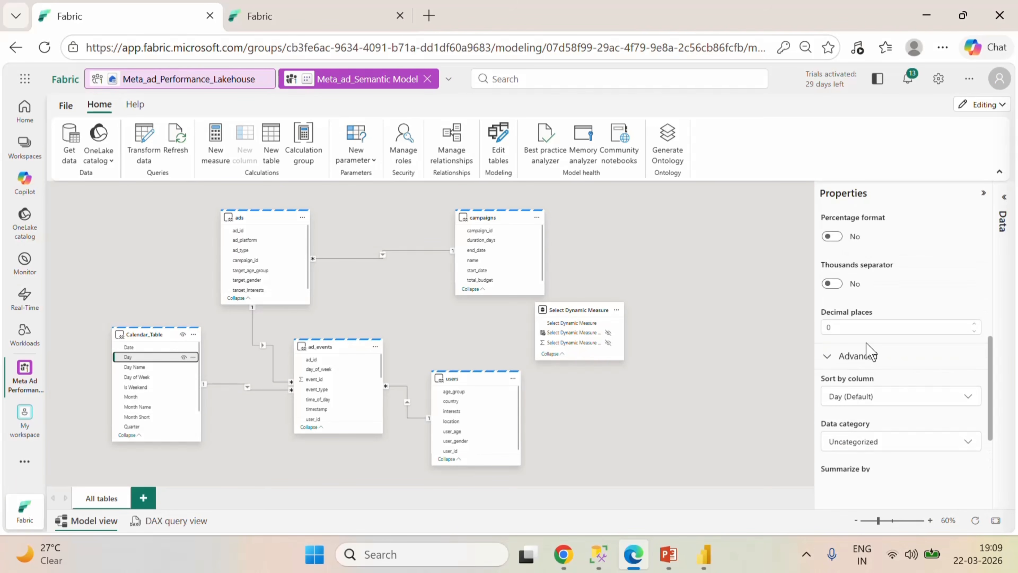
{"action": "scroll", "coordinate": [909, 370], "scroll_direction": "up", "scroll_amount": 4}
{"action": "scroll", "coordinate": [909, 371], "scroll_direction": "down", "scroll_amount": 6}
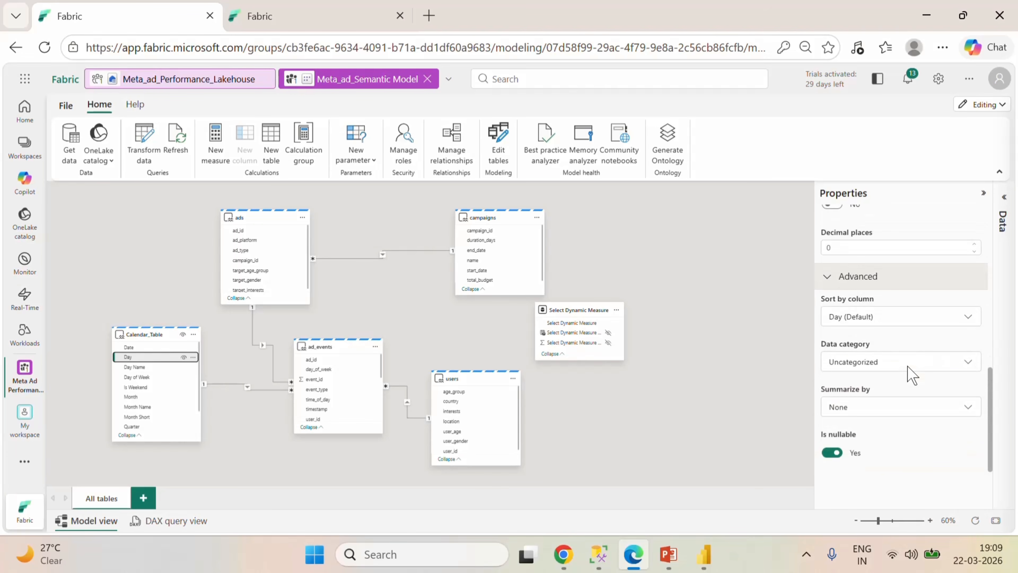
{"action": "scroll", "coordinate": [900, 357], "scroll_direction": "up", "scroll_amount": 2}
{"action": "left_click", "coordinate": [904, 401]}
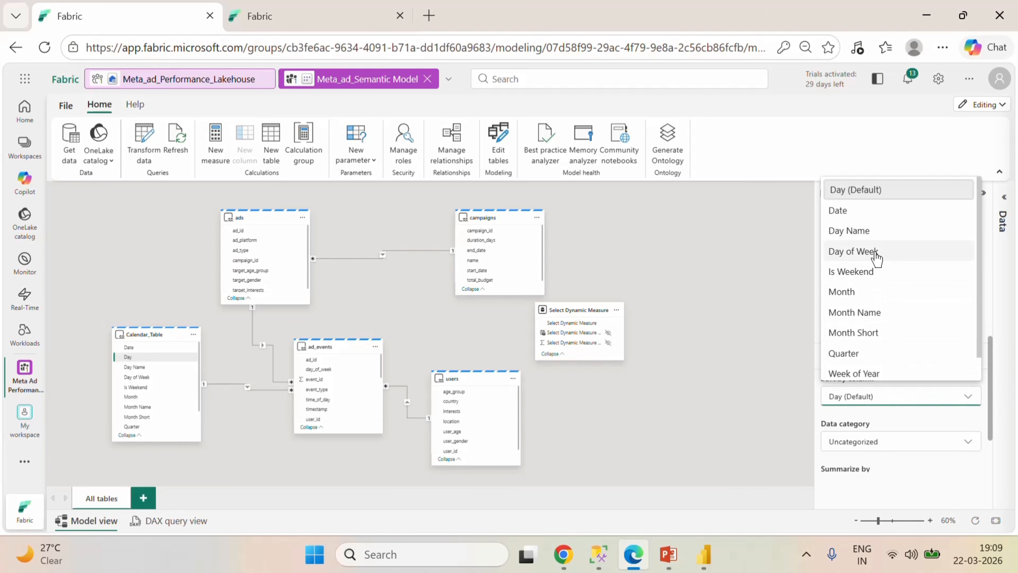
{"action": "left_click", "coordinate": [801, 309]}
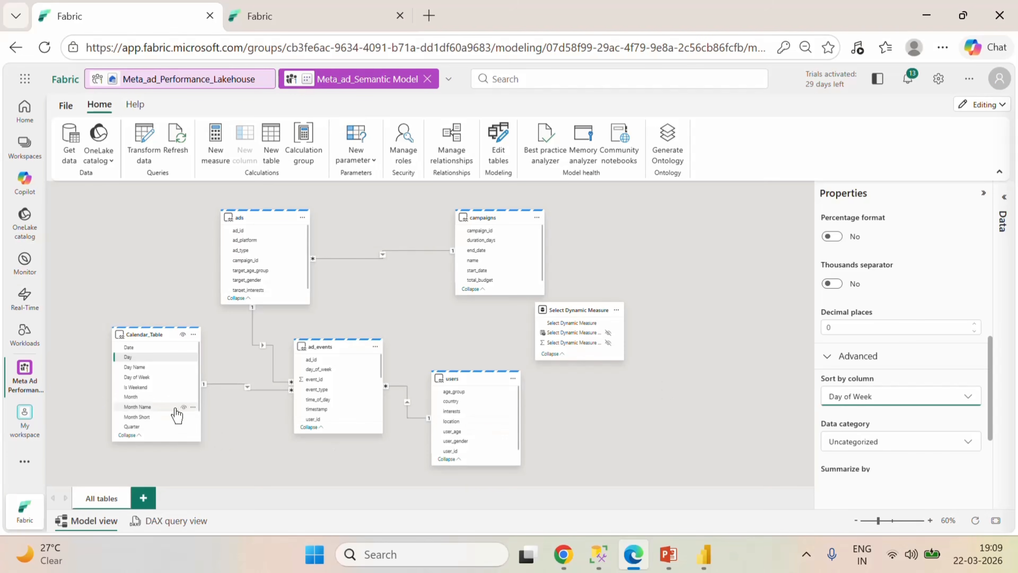
- Sort the Month Name column by Month, then return to the workspace item list
{"action": "scroll", "coordinate": [166, 415], "scroll_direction": "down", "scroll_amount": 2}
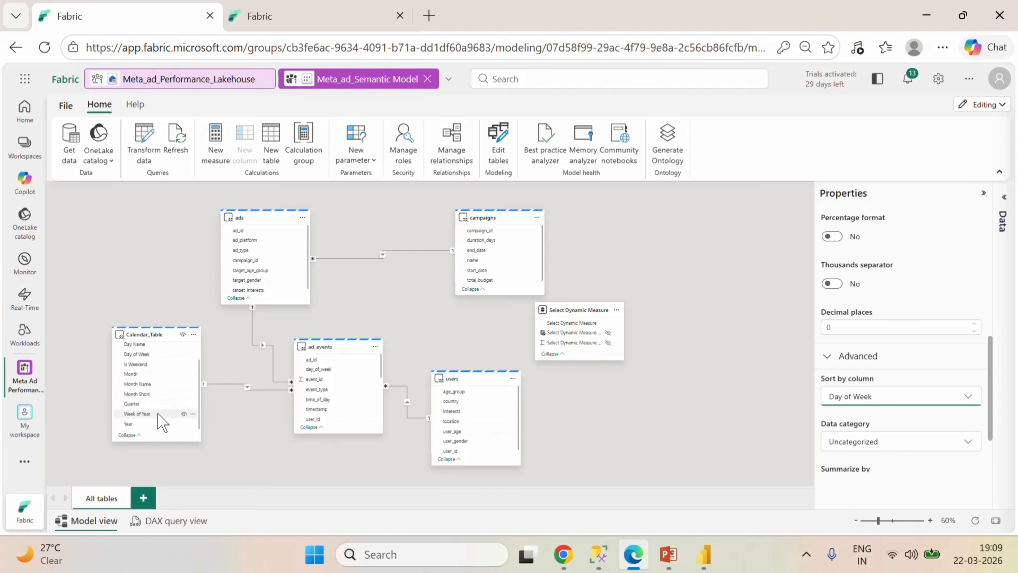
{"action": "left_click", "coordinate": [141, 373]}
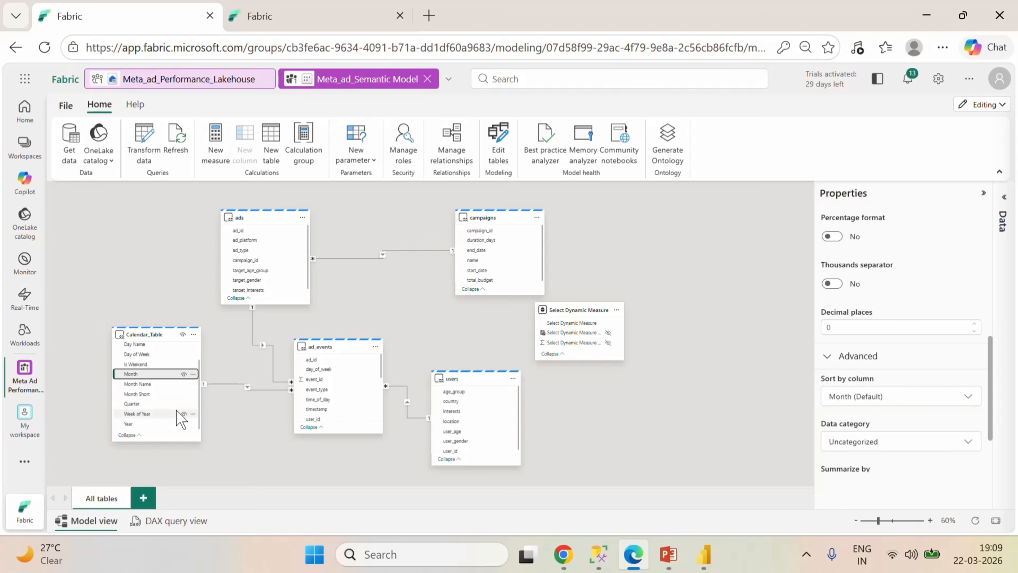
{"action": "left_click", "coordinate": [151, 383]}
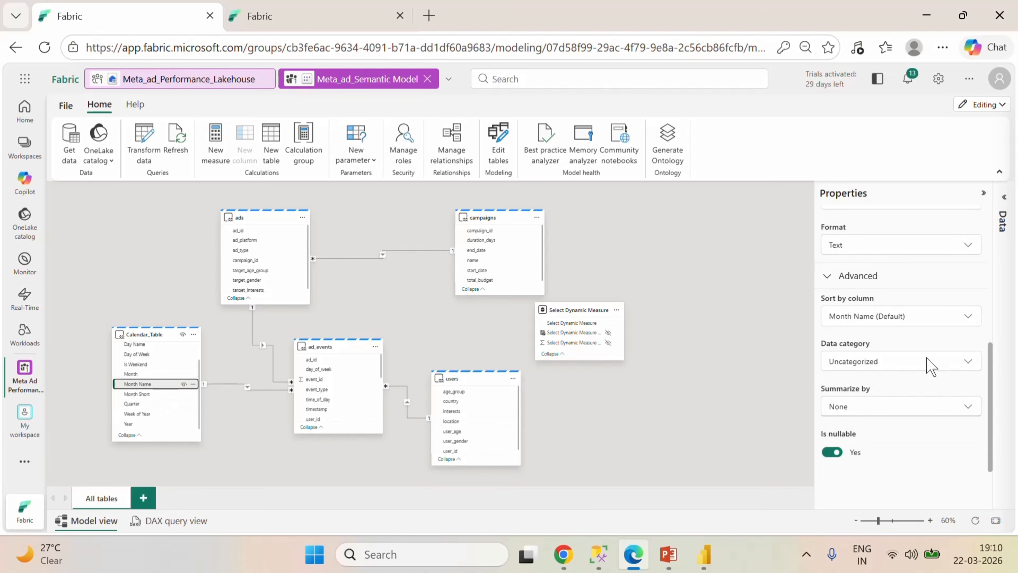
{"action": "left_click", "coordinate": [905, 318]}
{"action": "left_click", "coordinate": [864, 235]}
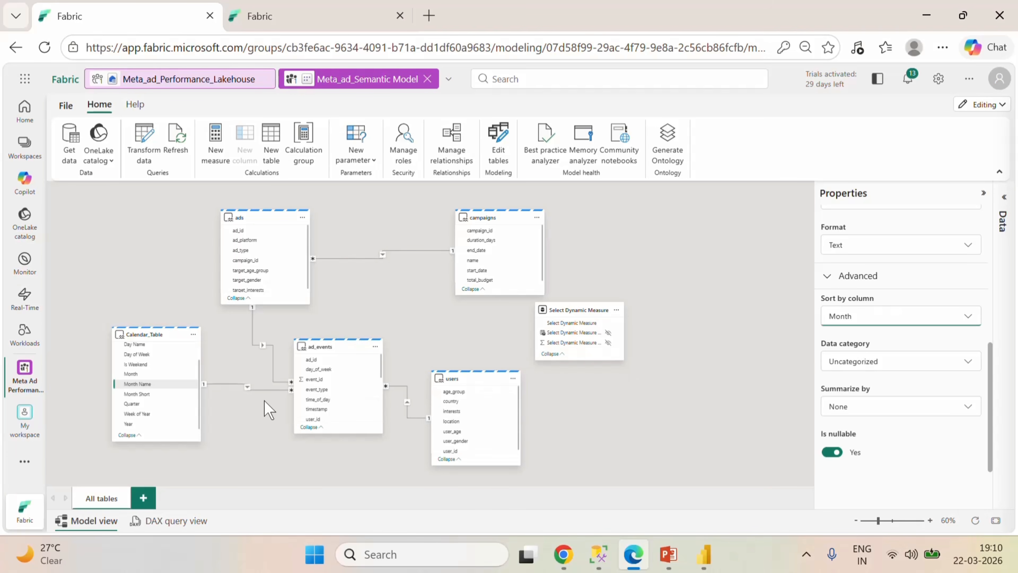
{"action": "scroll", "coordinate": [165, 412], "scroll_direction": "up", "scroll_amount": 1}
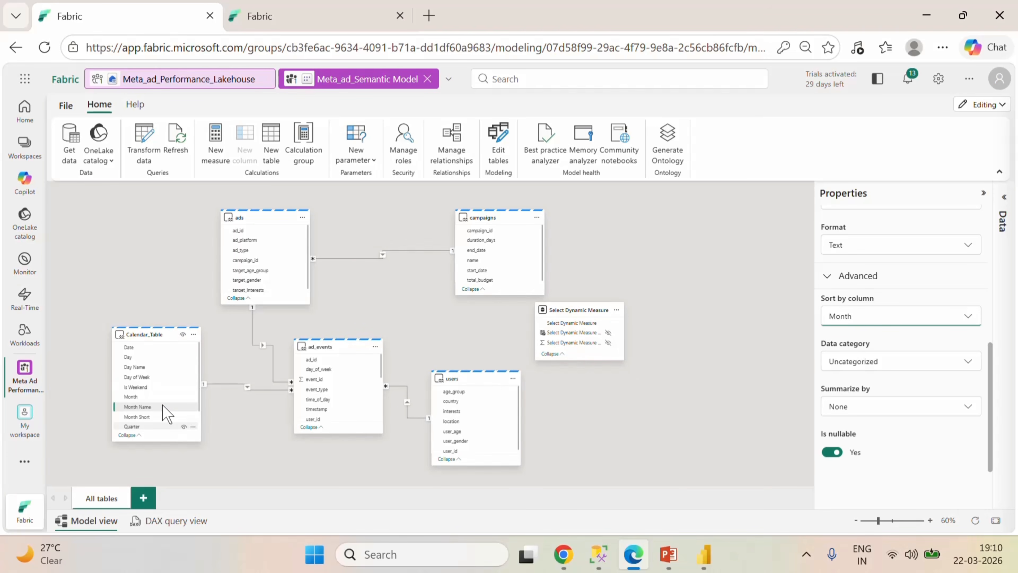
{"action": "left_click", "coordinate": [337, 18]}
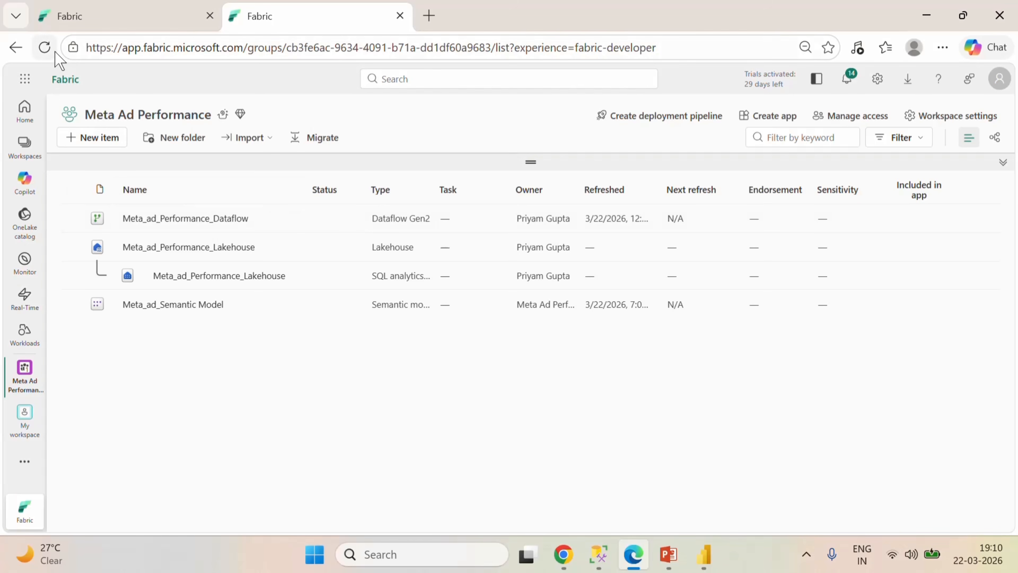
- After the dataflow refreshes, refresh the Meta_ad_Semantic Model data and confirm
{"action": "left_click", "coordinate": [48, 48]}
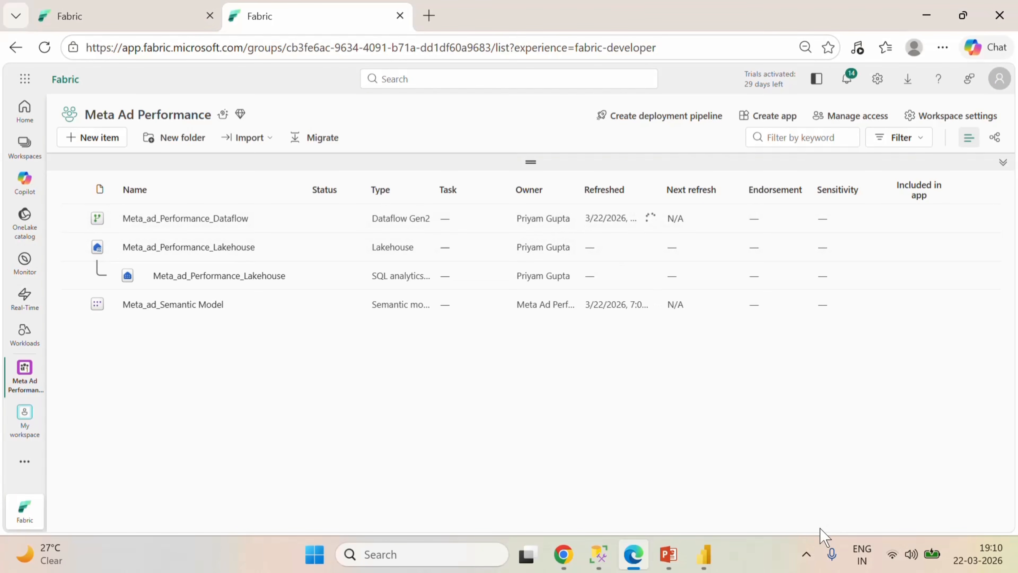
{"action": "left_click", "coordinate": [808, 559]}
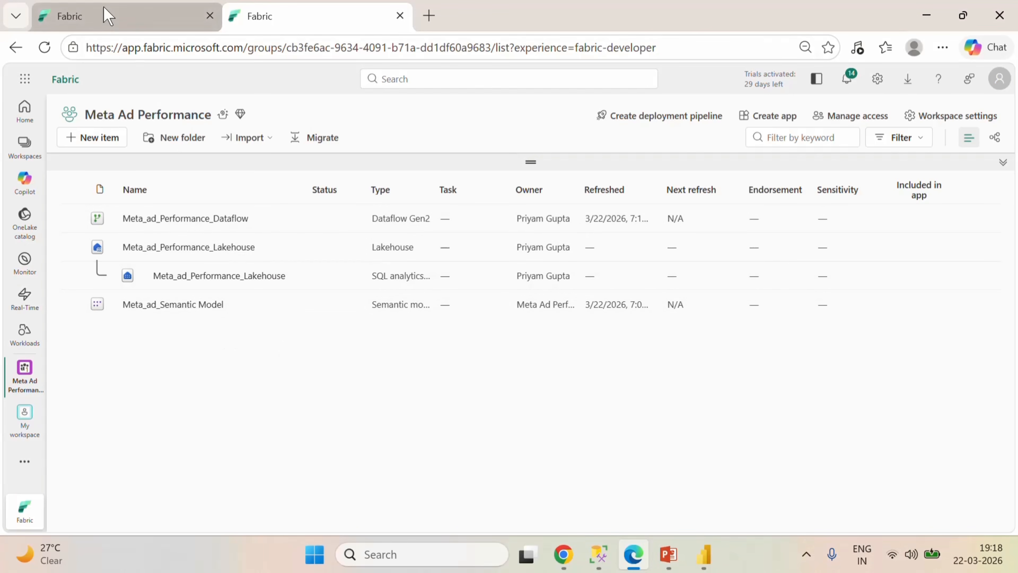
{"action": "left_click", "coordinate": [105, 16]}
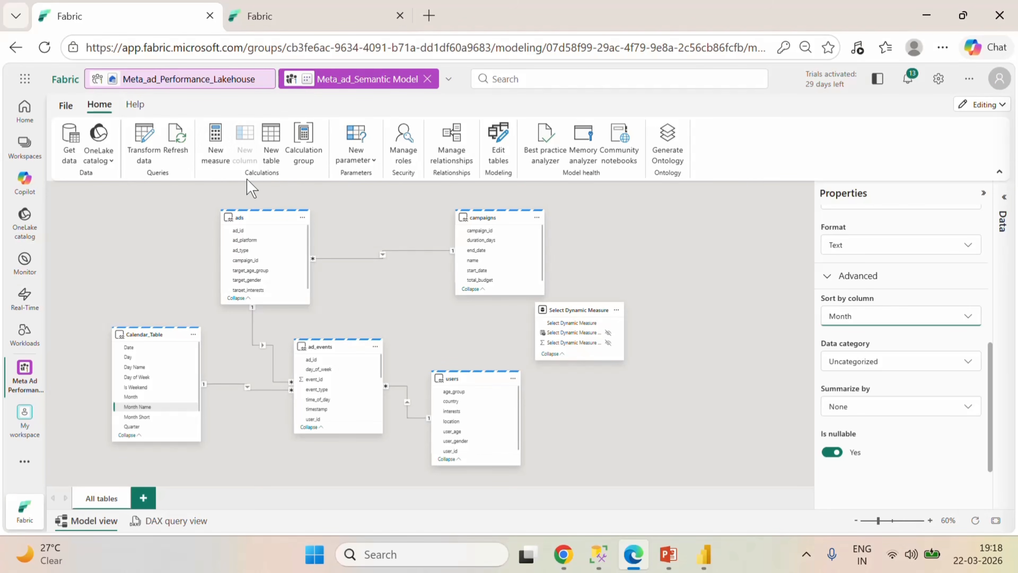
{"action": "left_click", "coordinate": [183, 145]}
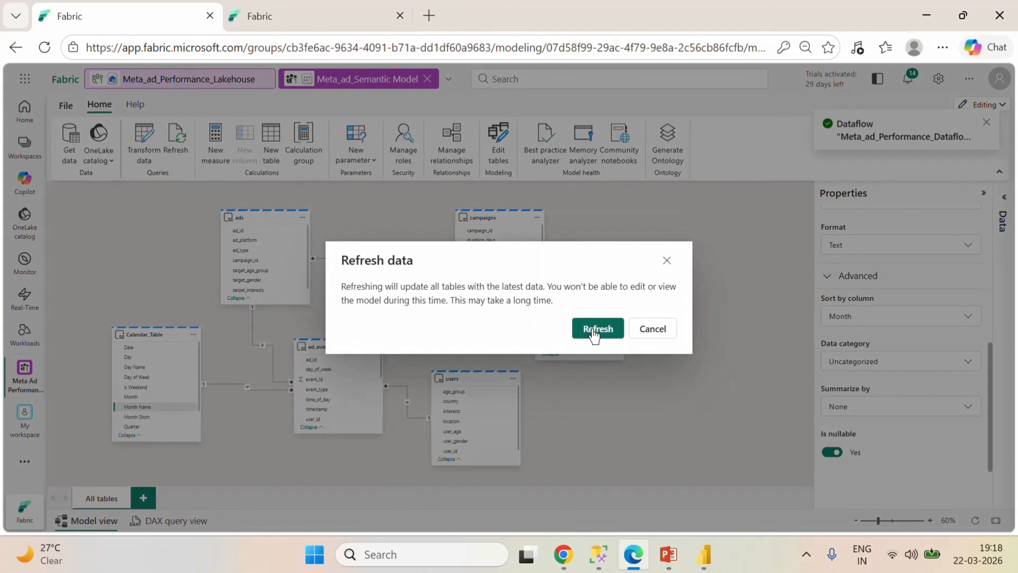
{"action": "left_click", "coordinate": [596, 328]}
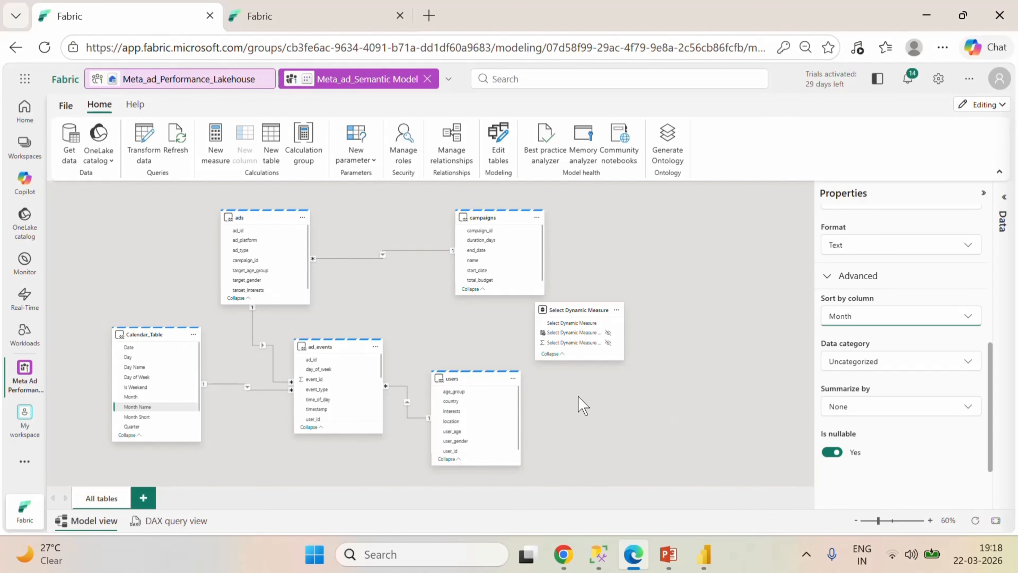
{"action": "left_click", "coordinate": [704, 554]}
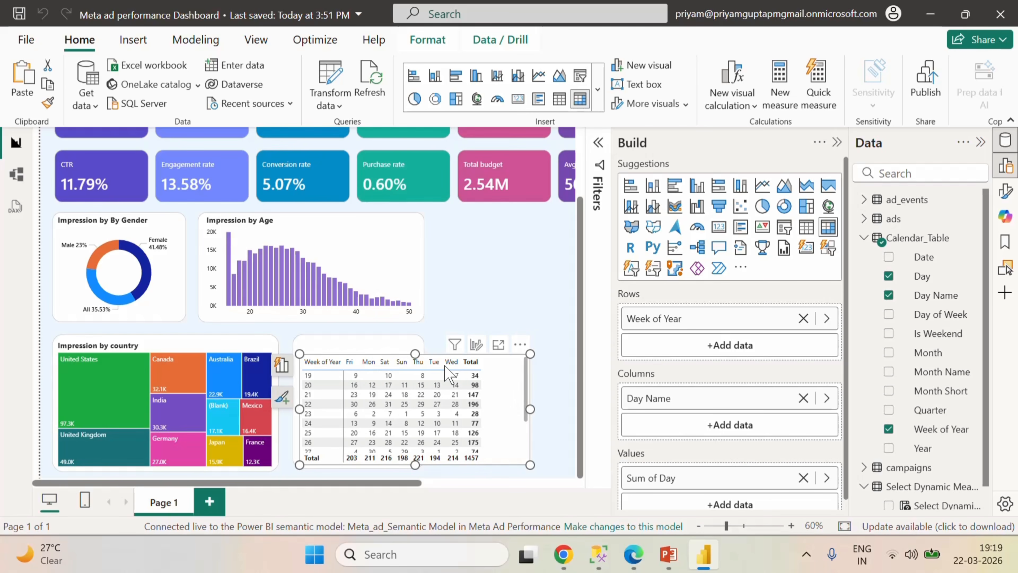
- Check the calendar matrix's Sort by options without changing anything, then go back to Fabric
{"action": "left_click", "coordinate": [519, 344]}
{"action": "mouse_move", "coordinate": [577, 285]}
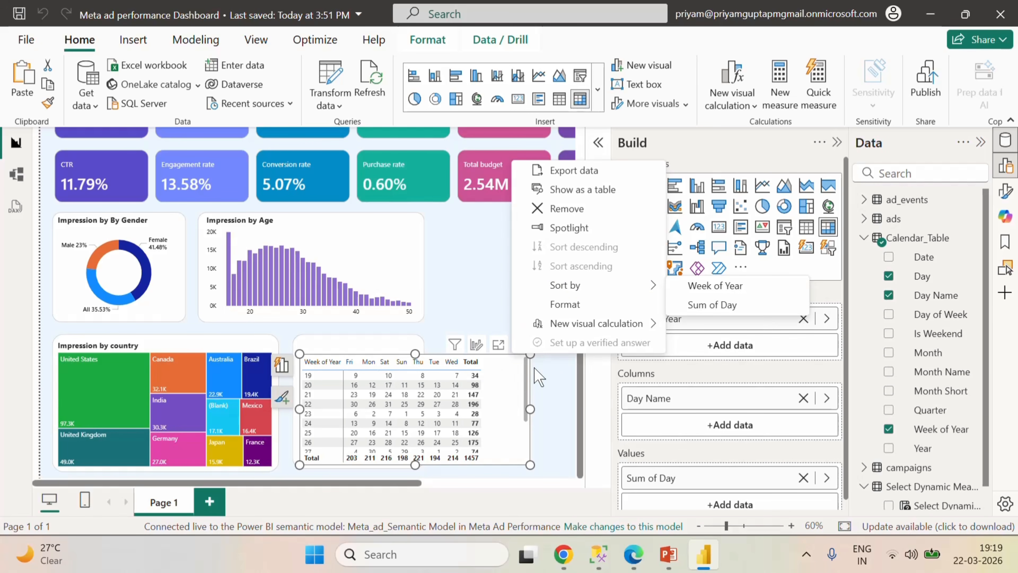
{"action": "left_click", "coordinate": [556, 379]}
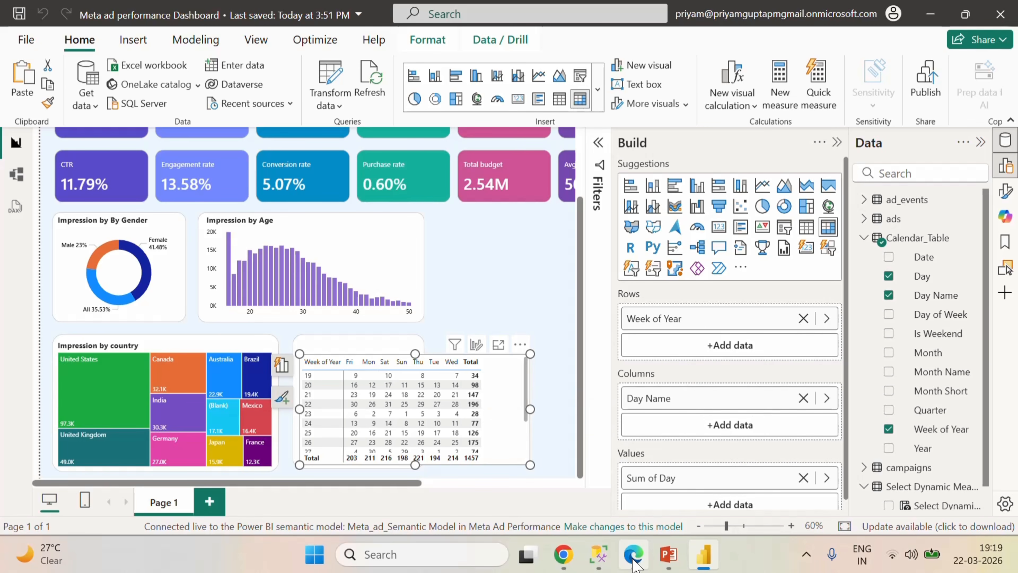
{"action": "left_click", "coordinate": [624, 555]}
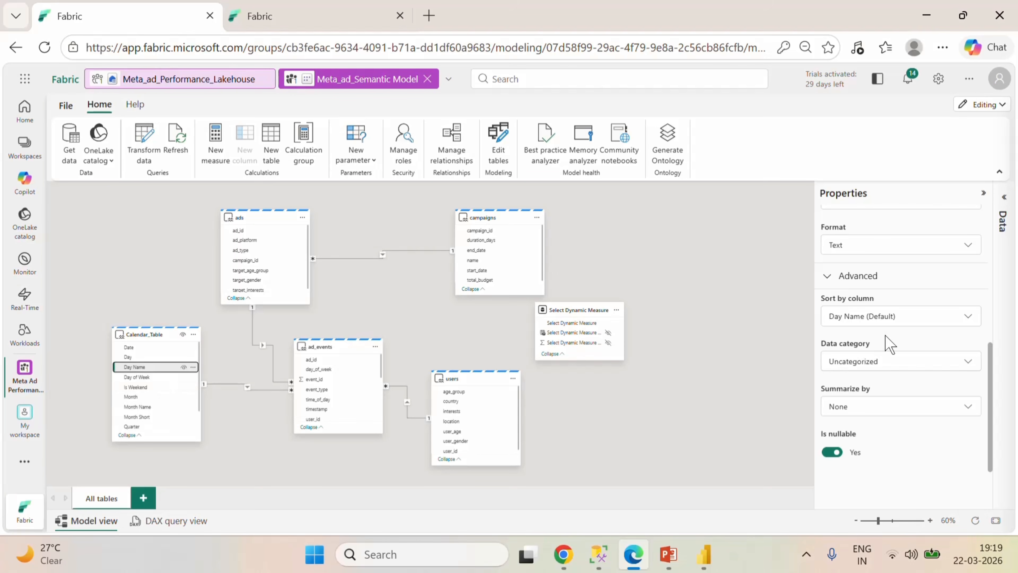
- Try sorting Day Name by the Day column, check the report, and return to the model
{"action": "left_click", "coordinate": [886, 317]}
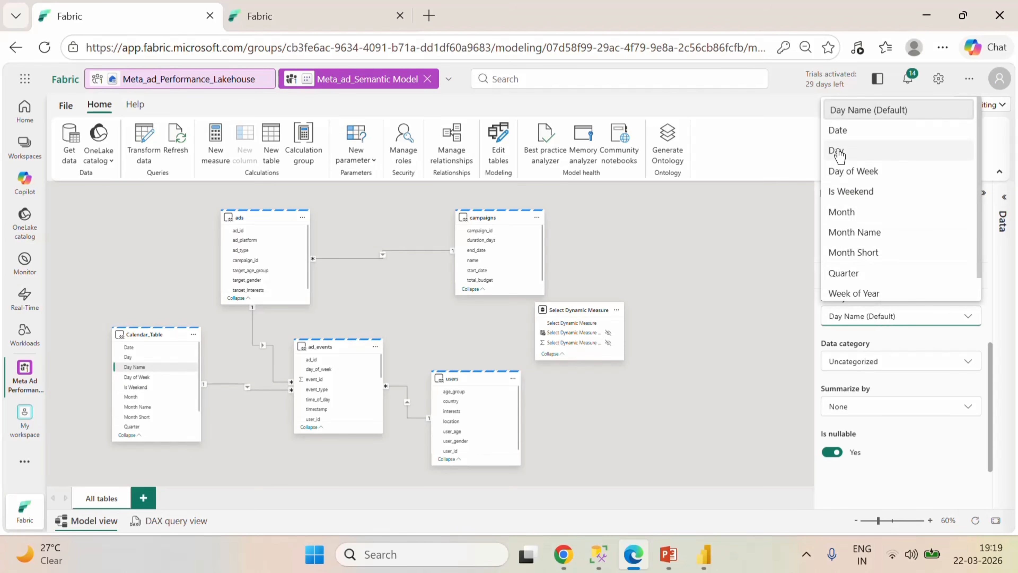
{"action": "left_click", "coordinate": [837, 151]}
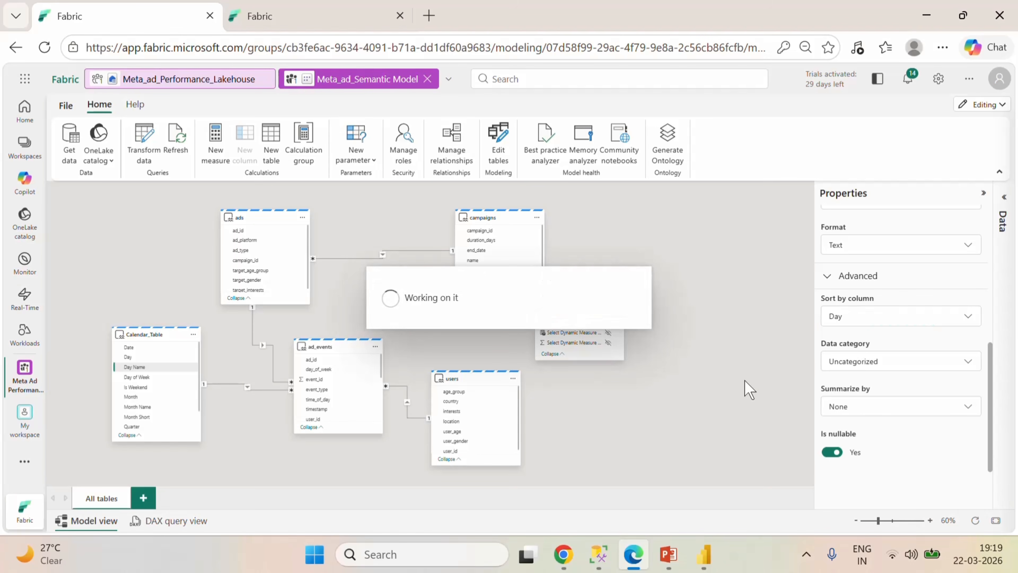
{"action": "left_click", "coordinate": [718, 558]}
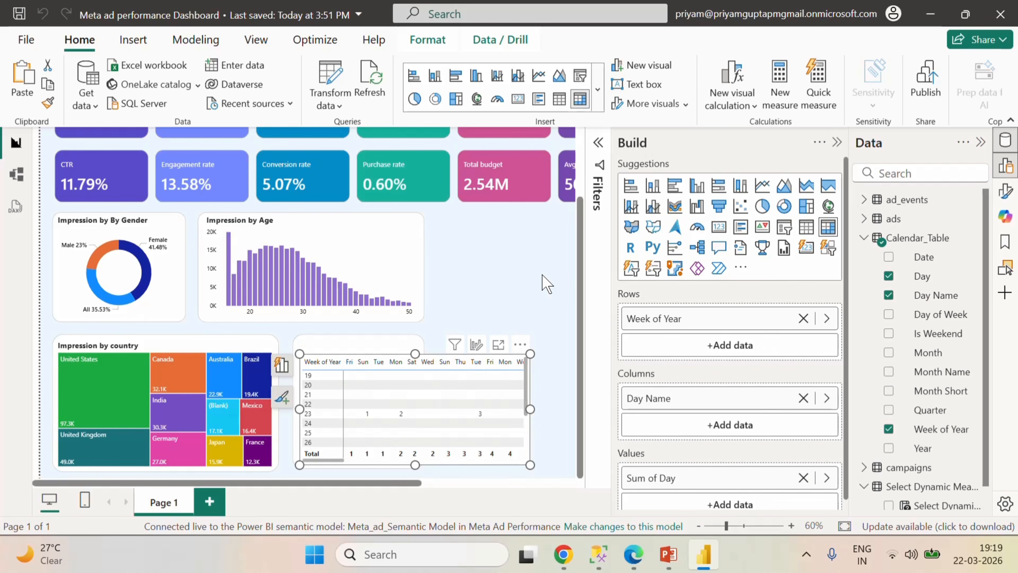
{"action": "mouse_move", "coordinate": [319, 460]}
{"action": "left_mouse_down"}
{"action": "mouse_move", "coordinate": [398, 474]}
{"action": "mouse_move", "coordinate": [533, 465]}
{"action": "mouse_move", "coordinate": [316, 476]}
{"action": "left_mouse_up"}
{"action": "mouse_move", "coordinate": [634, 552]}
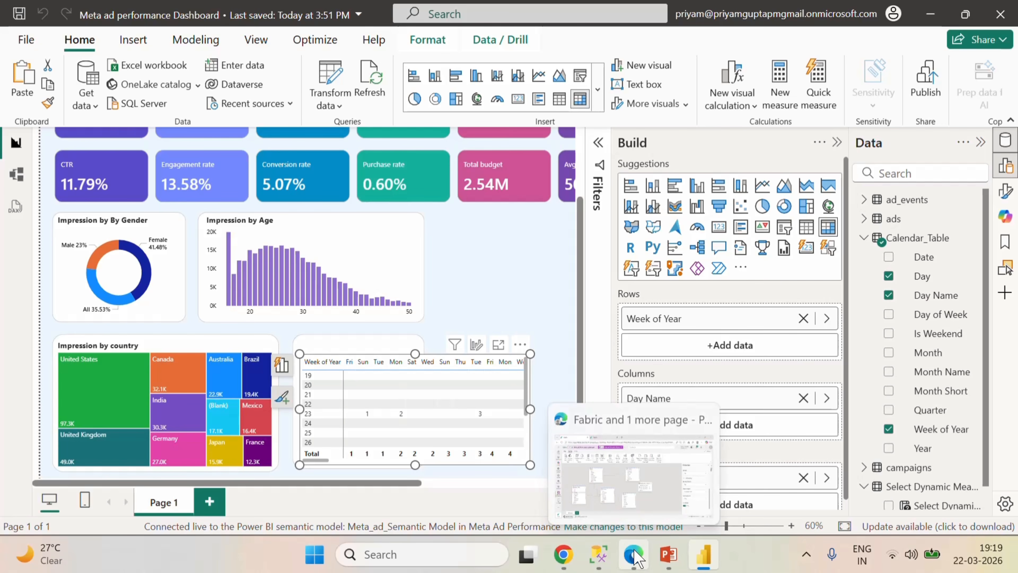
{"action": "left_click", "coordinate": [633, 553]}
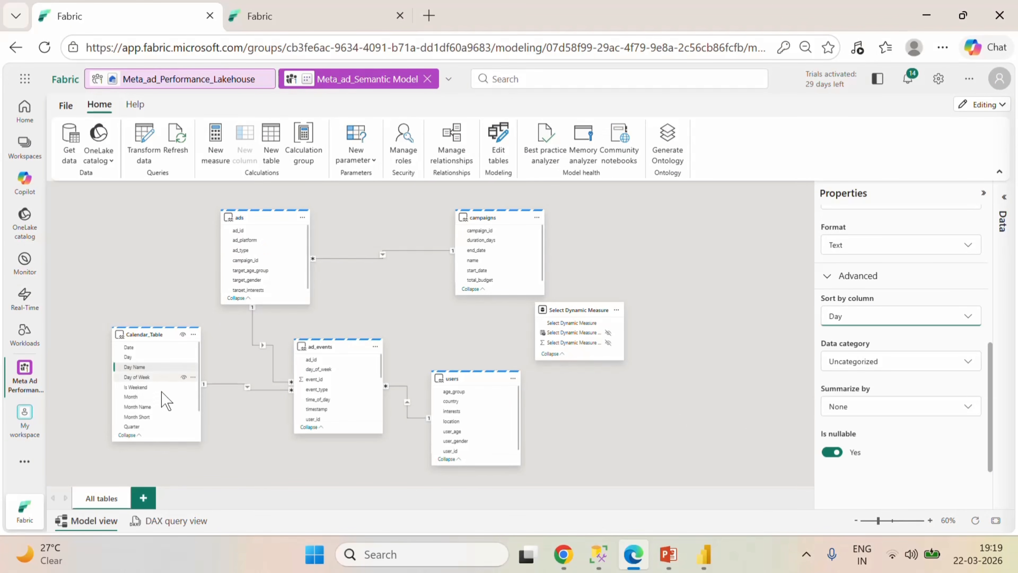
- Set Day Name's Sort by column to Day Name (Default)
{"action": "left_click", "coordinate": [897, 322]}
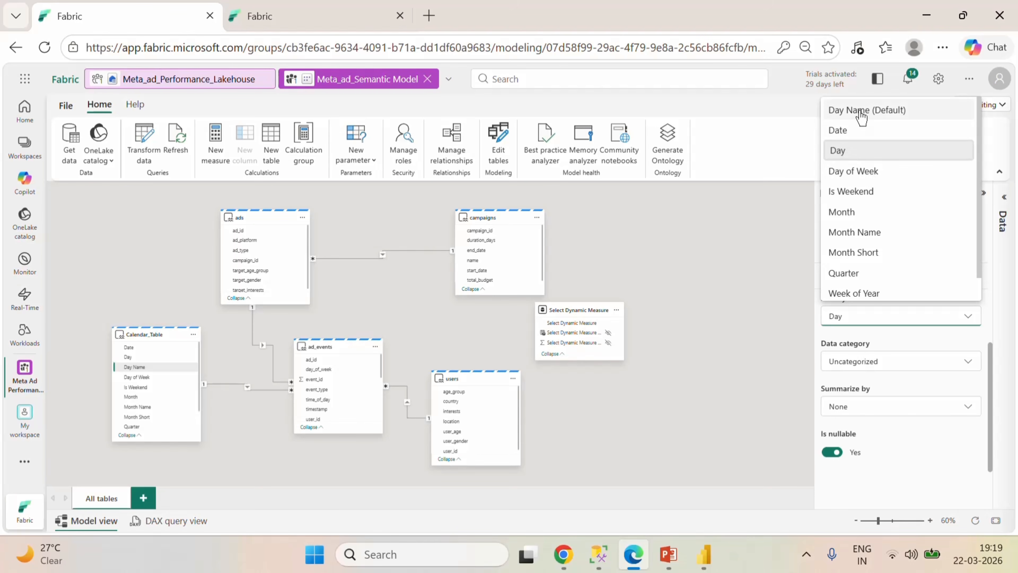
{"action": "left_click", "coordinate": [850, 151]}
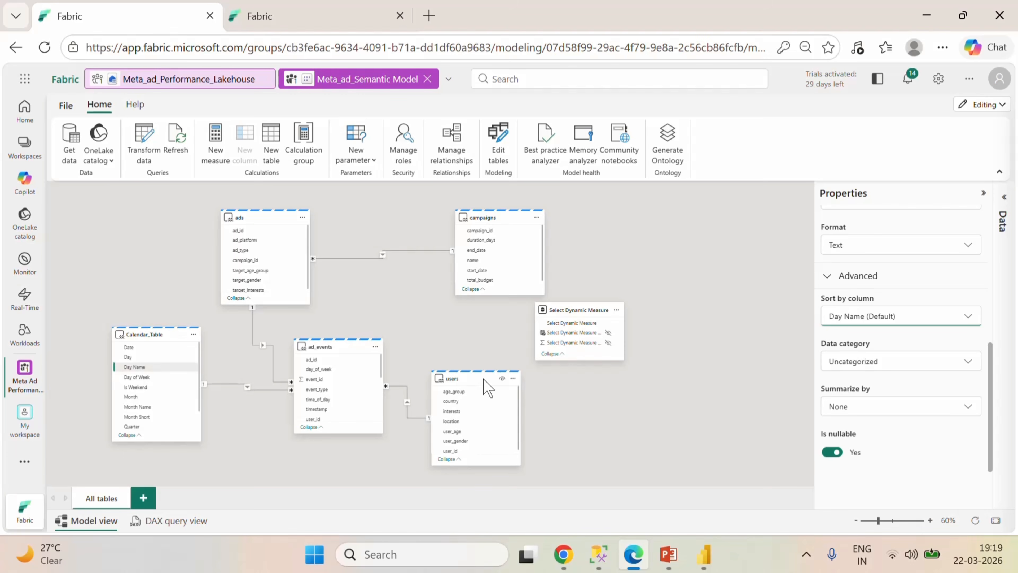
{"action": "left_click", "coordinate": [884, 329]}
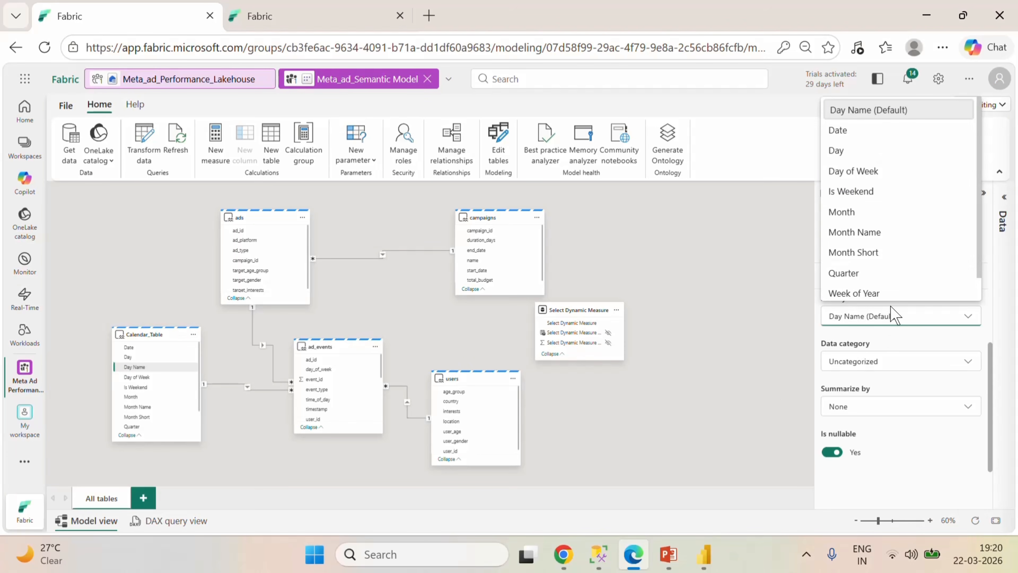
{"action": "left_click", "coordinate": [827, 307]}
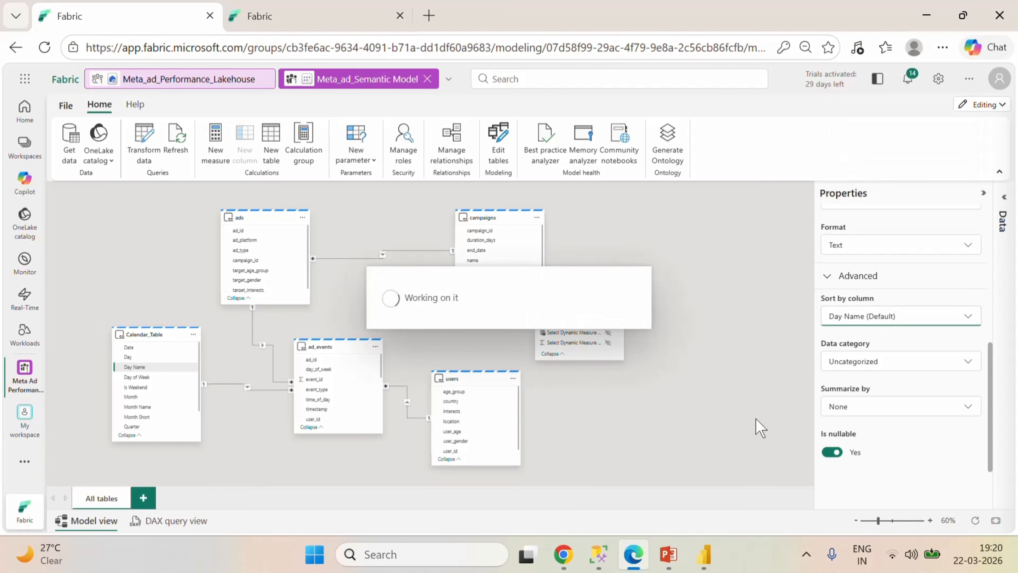
{"action": "left_click", "coordinate": [704, 554]}
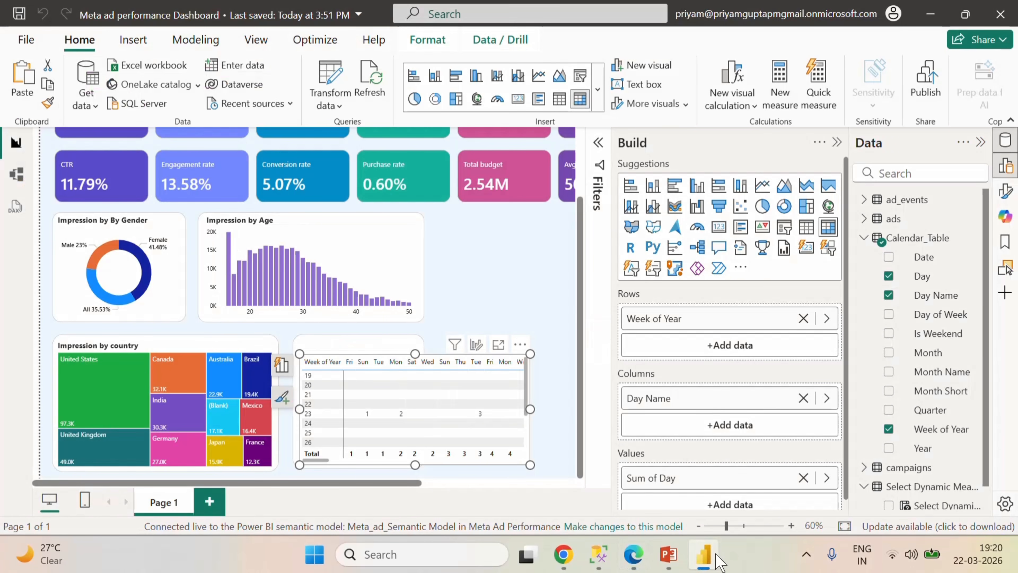
- Refresh the report, turn off the matrix's column and row subtotals, and shorten it
{"action": "left_click", "coordinate": [372, 97]}
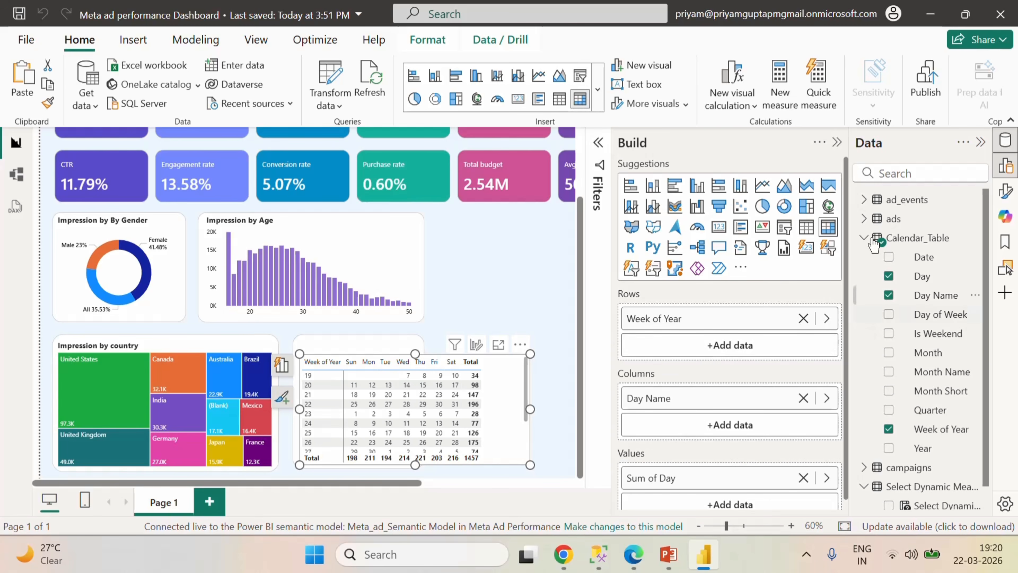
{"action": "left_click", "coordinate": [836, 142]}
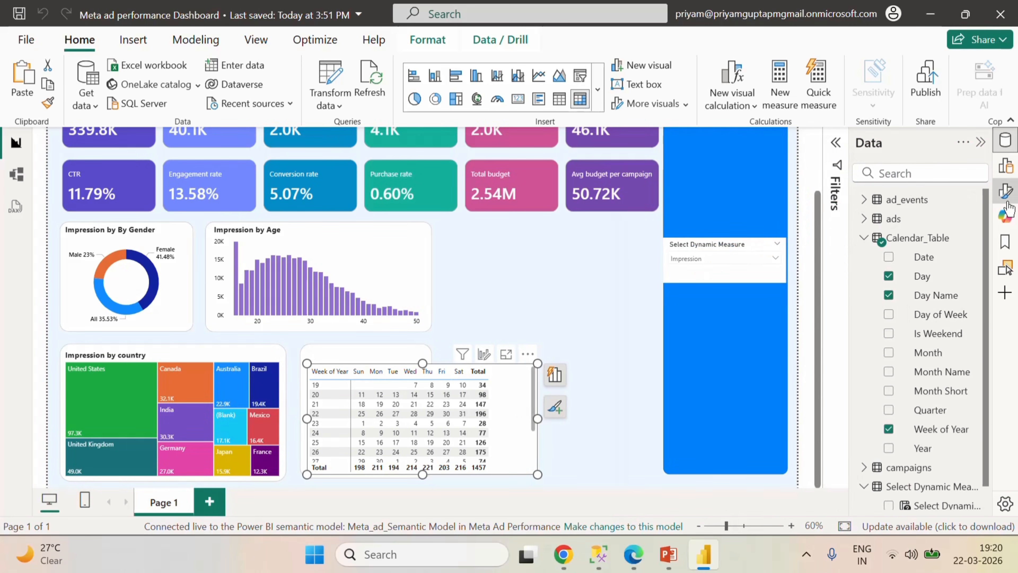
{"action": "left_click", "coordinate": [1005, 192]}
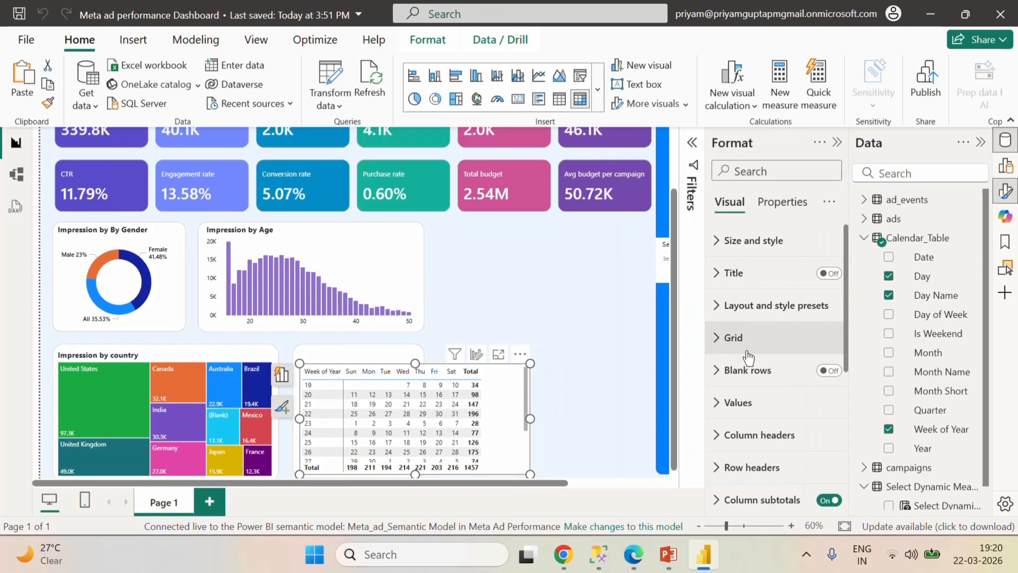
{"action": "scroll", "coordinate": [761, 441], "scroll_direction": "down", "scroll_amount": 4}
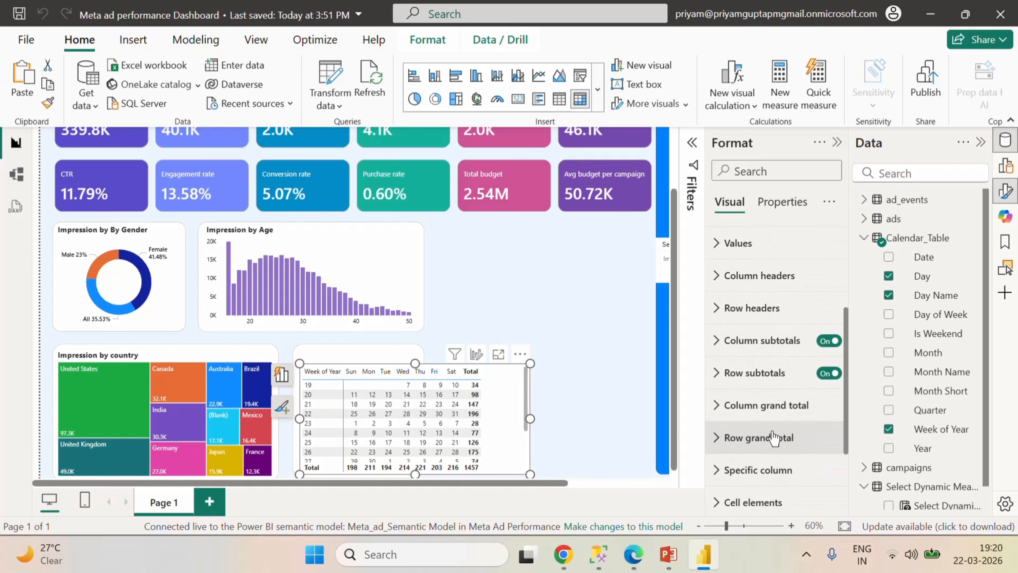
{"action": "left_click", "coordinate": [825, 341]}
{"action": "left_click", "coordinate": [828, 374]}
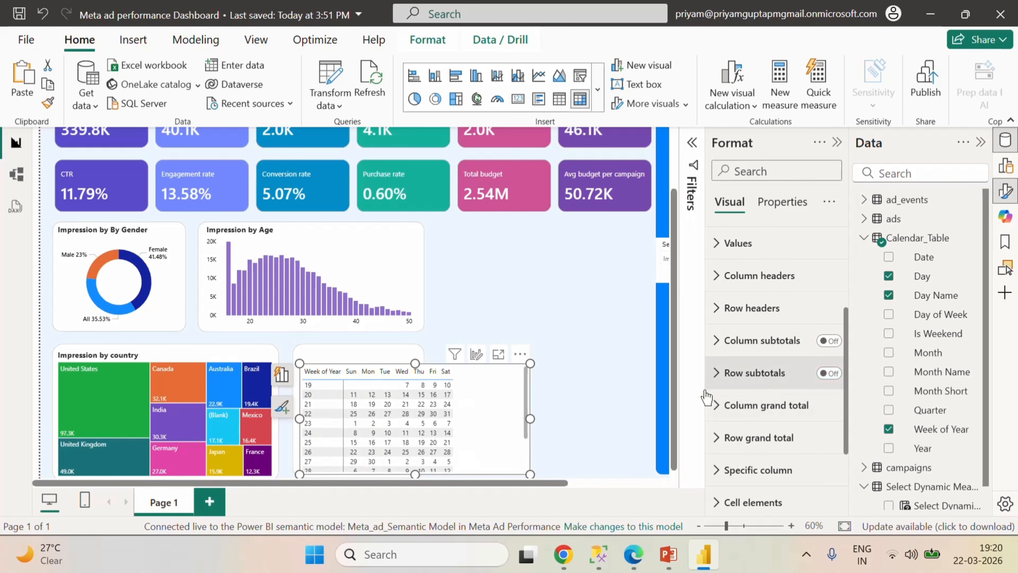
{"action": "left_click_drag", "start_coordinate": [415, 363], "coordinate": [410, 379]}
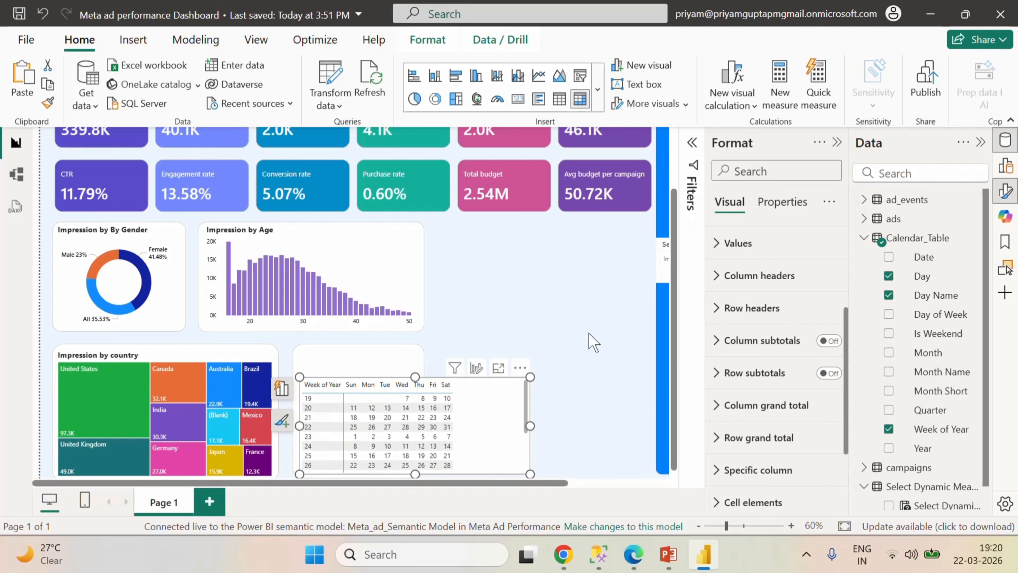
{"action": "left_click", "coordinate": [568, 317]}
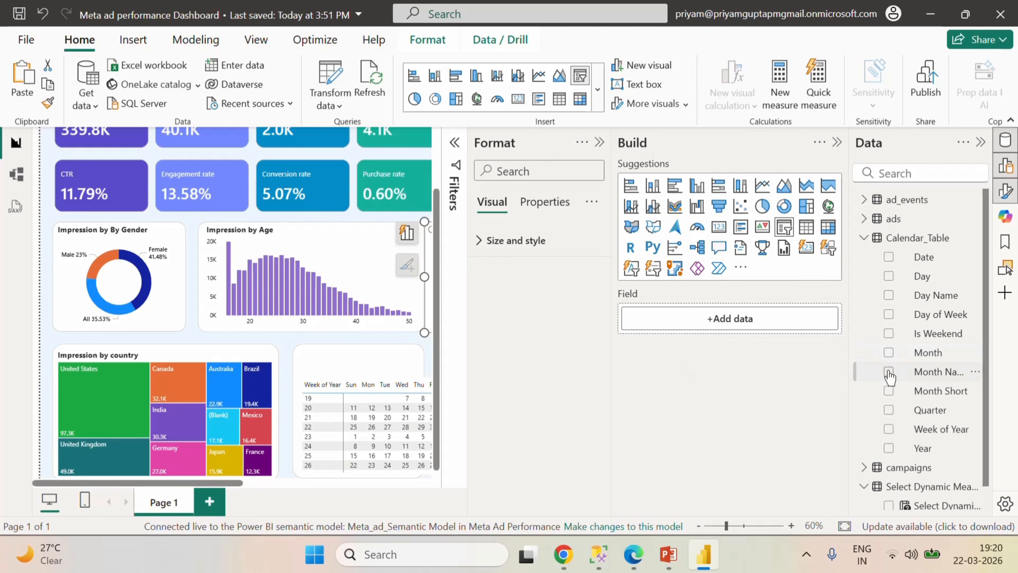
- Use Month Name instead of Month as the slicer's field
{"action": "left_click", "coordinate": [889, 352]}
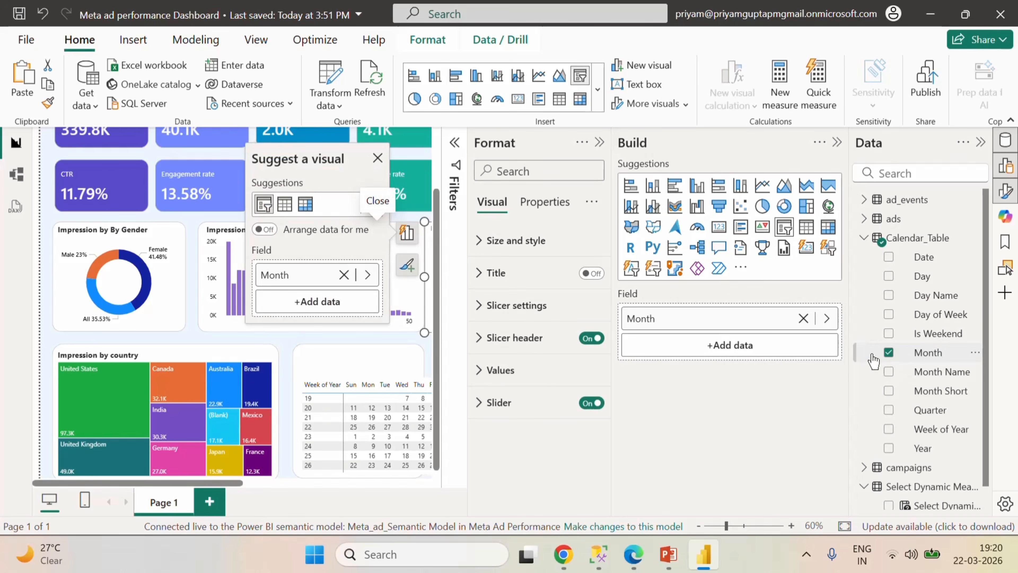
{"action": "left_click", "coordinate": [803, 317]}
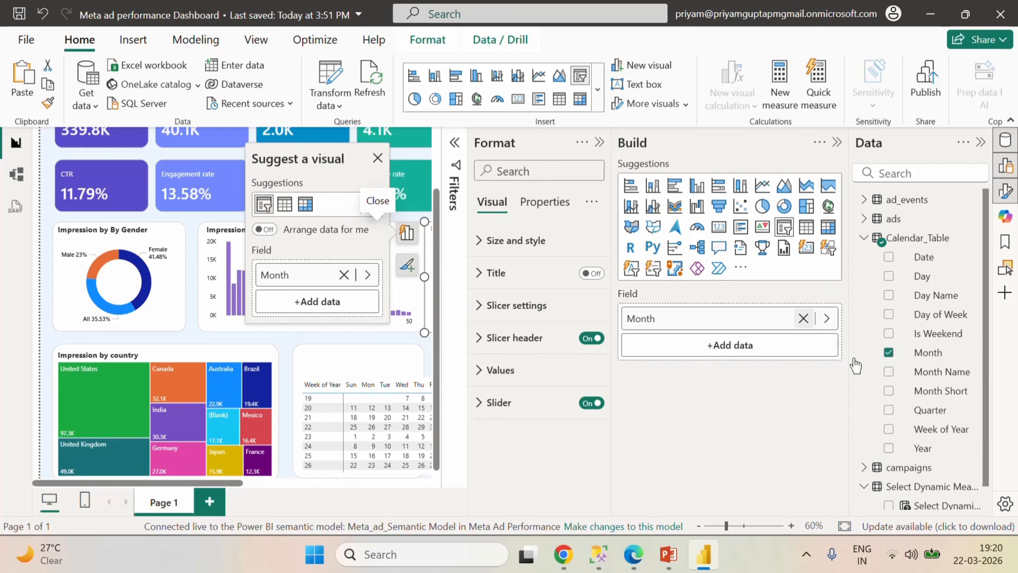
{"action": "left_click", "coordinate": [888, 372]}
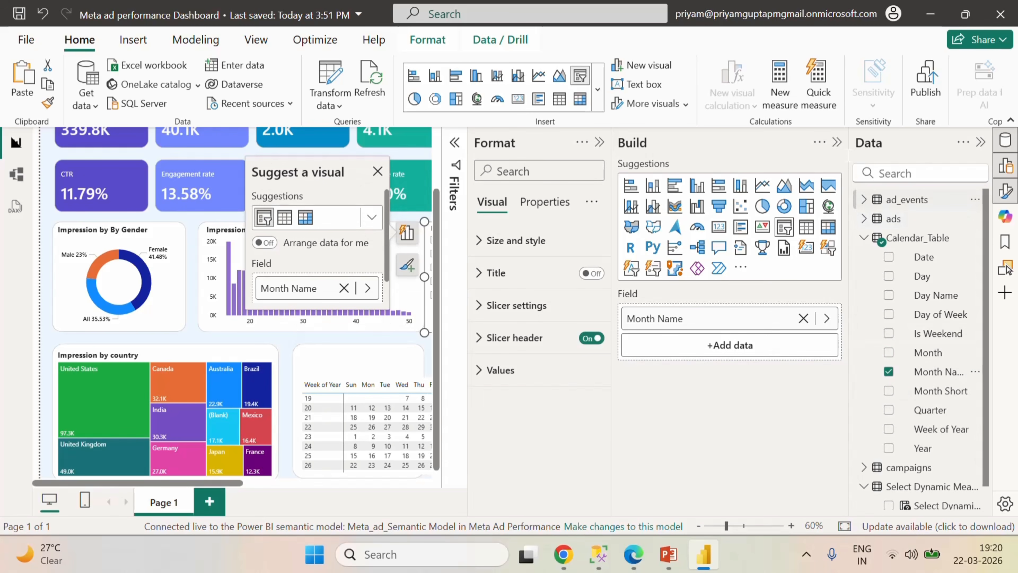
{"action": "left_click", "coordinate": [837, 143]}
{"action": "left_click", "coordinate": [838, 142]}
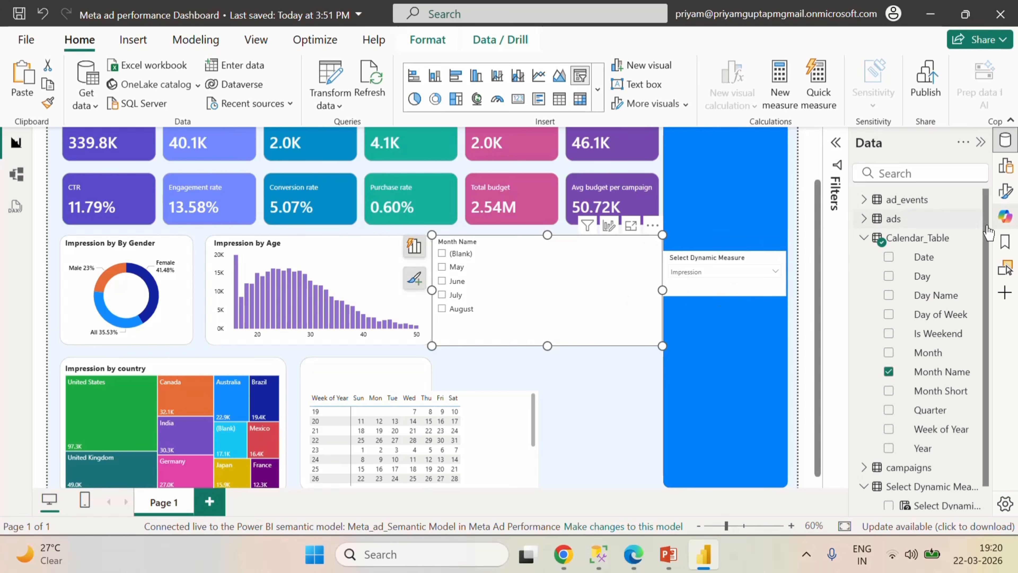
- Make the slicer a Dropdown with Single select turned on
{"action": "left_click", "coordinate": [1006, 191]}
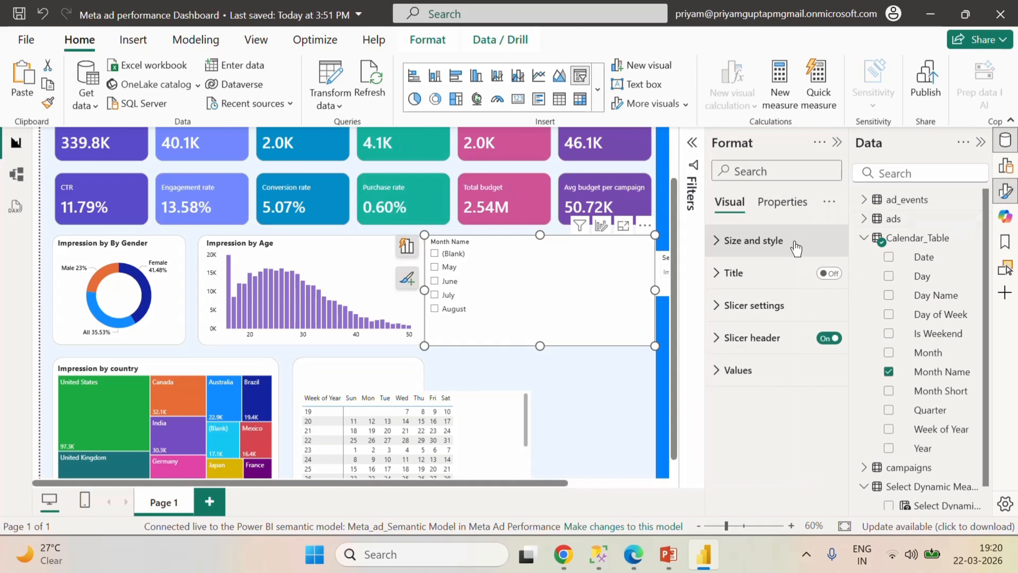
{"action": "left_click", "coordinate": [719, 315]}
{"action": "left_click", "coordinate": [774, 385]}
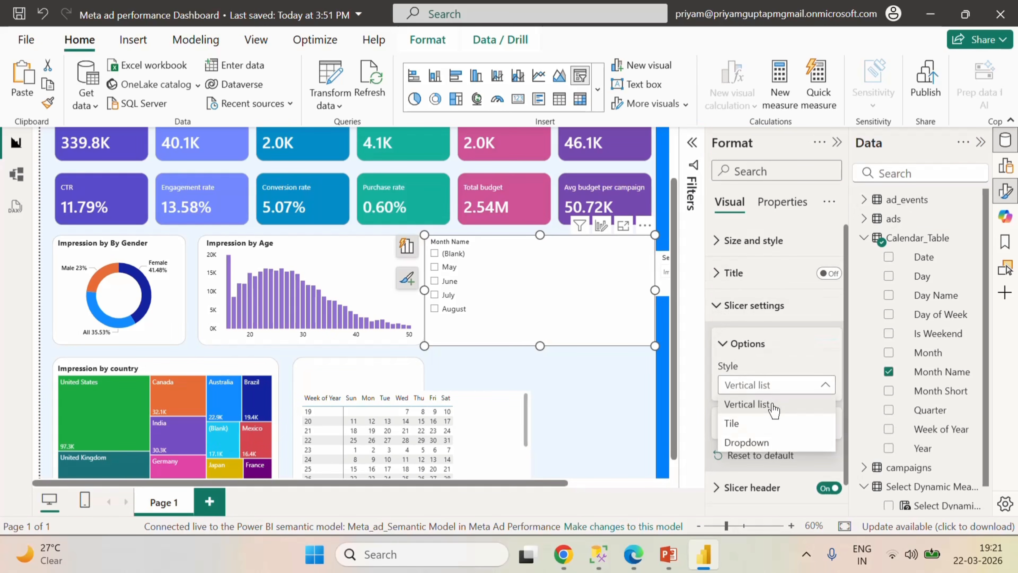
{"action": "left_click", "coordinate": [764, 444]}
{"action": "left_click", "coordinate": [748, 423]}
{"action": "scroll", "coordinate": [818, 465], "scroll_direction": "down", "scroll_amount": 2}
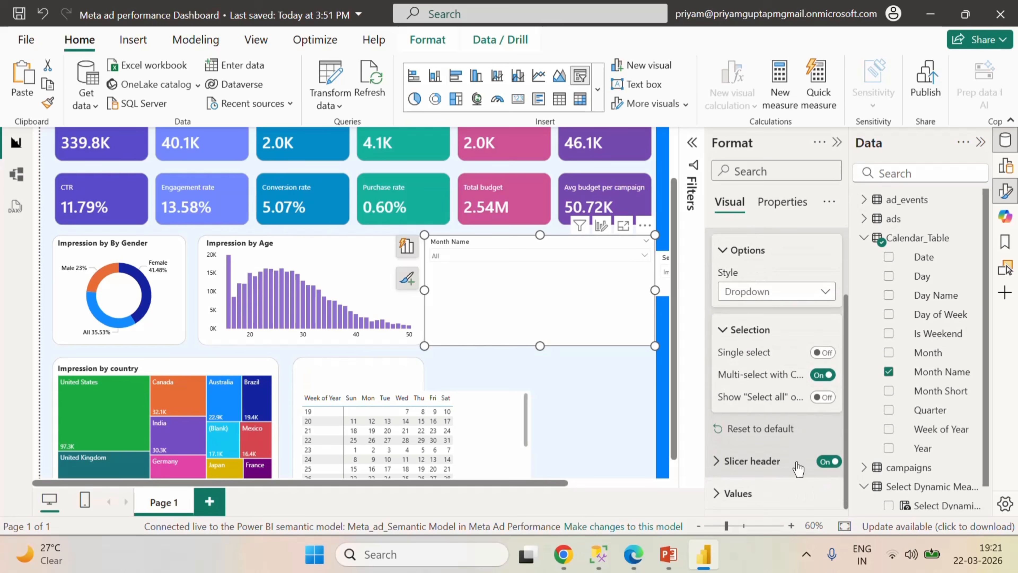
{"action": "left_click", "coordinate": [825, 355]}
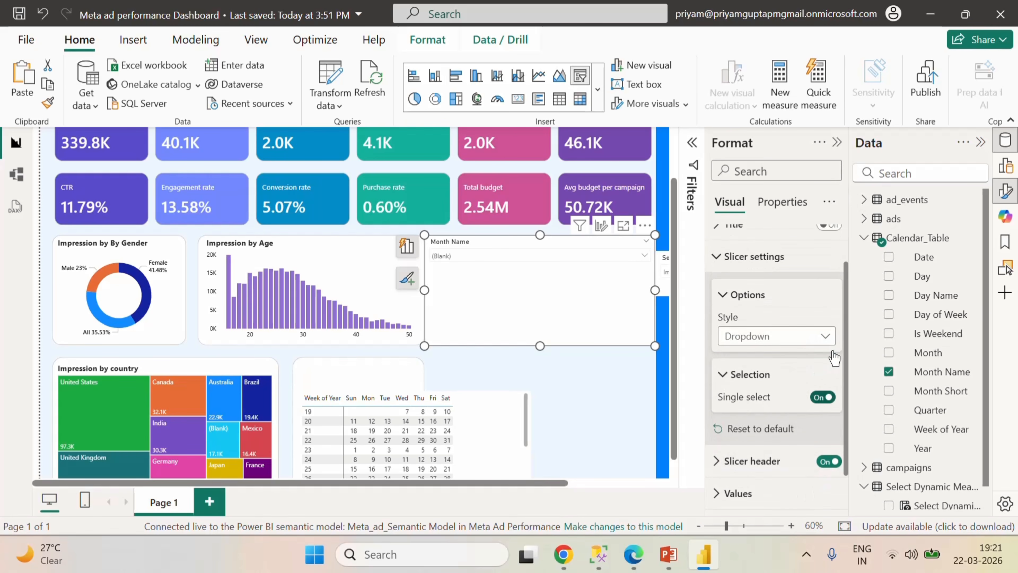
{"action": "left_click", "coordinate": [837, 143]}
- Resize the slicer, set it to July, and move it onto the calendar card
{"action": "left_click_drag", "start_coordinate": [546, 346], "coordinate": [557, 277]}
{"action": "left_click_drag", "start_coordinate": [665, 253], "coordinate": [498, 261]}
{"action": "left_click", "coordinate": [486, 255]}
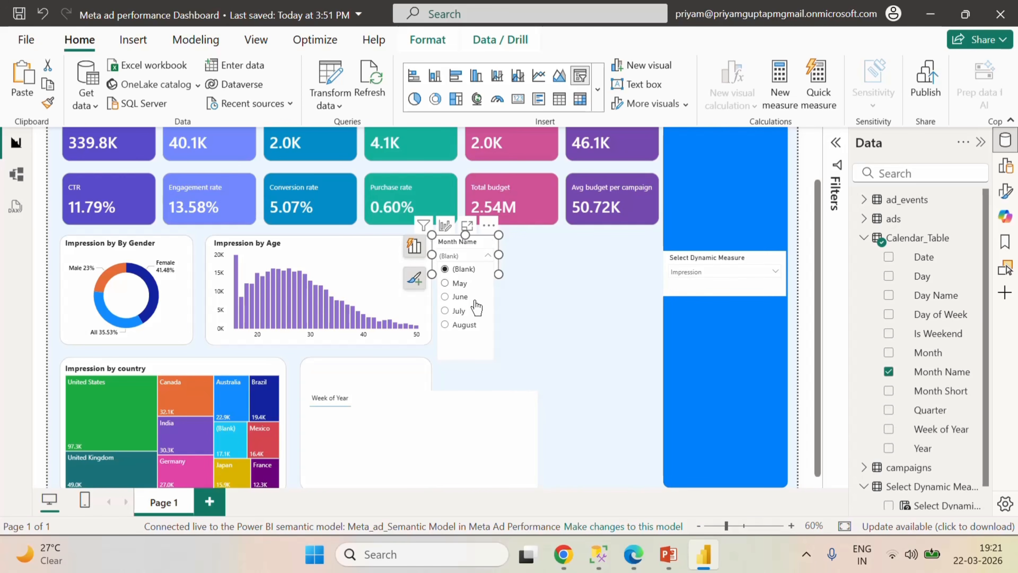
{"action": "left_click", "coordinate": [455, 310]}
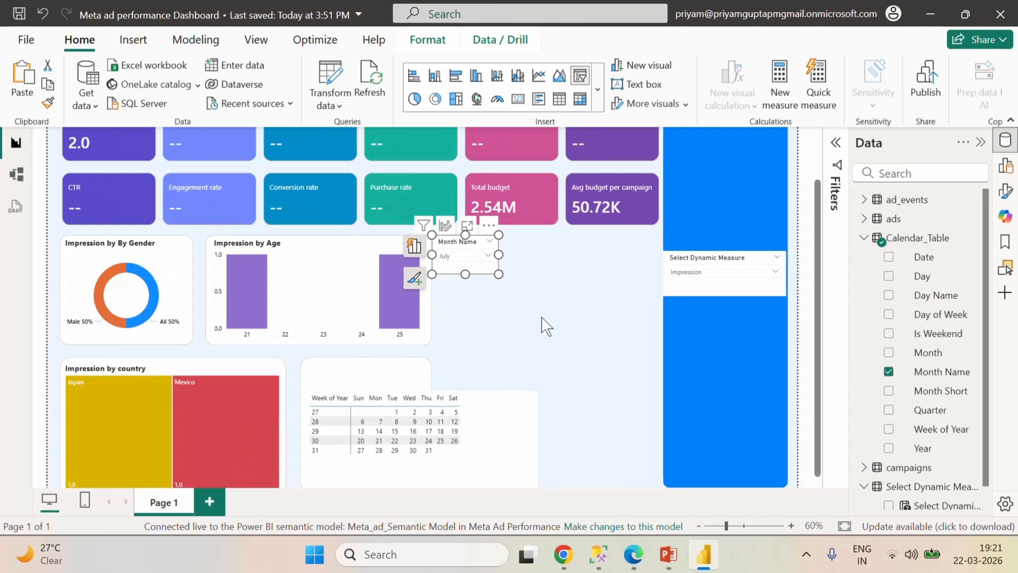
{"action": "left_click_drag", "start_coordinate": [459, 245], "coordinate": [363, 366]}
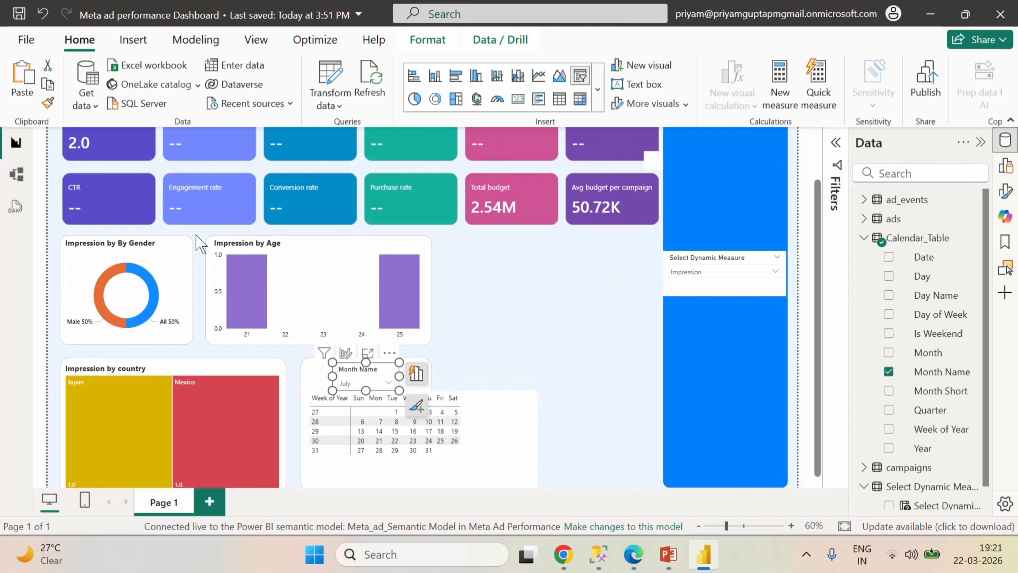
{"action": "scroll", "coordinate": [556, 353], "scroll_direction": "down", "scroll_amount": 1}
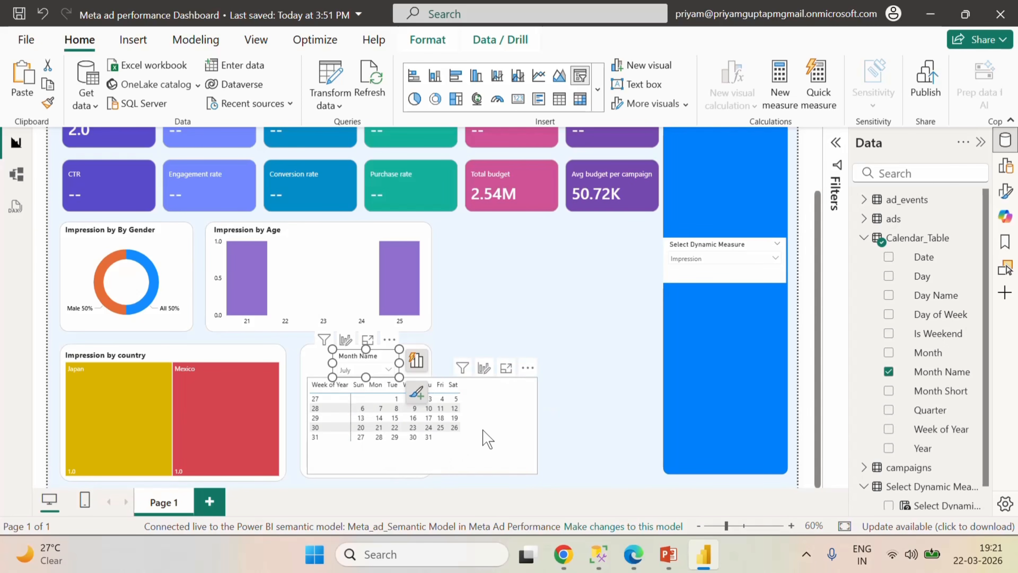
{"action": "left_click", "coordinate": [467, 335]}
{"action": "left_click", "coordinate": [413, 368]}
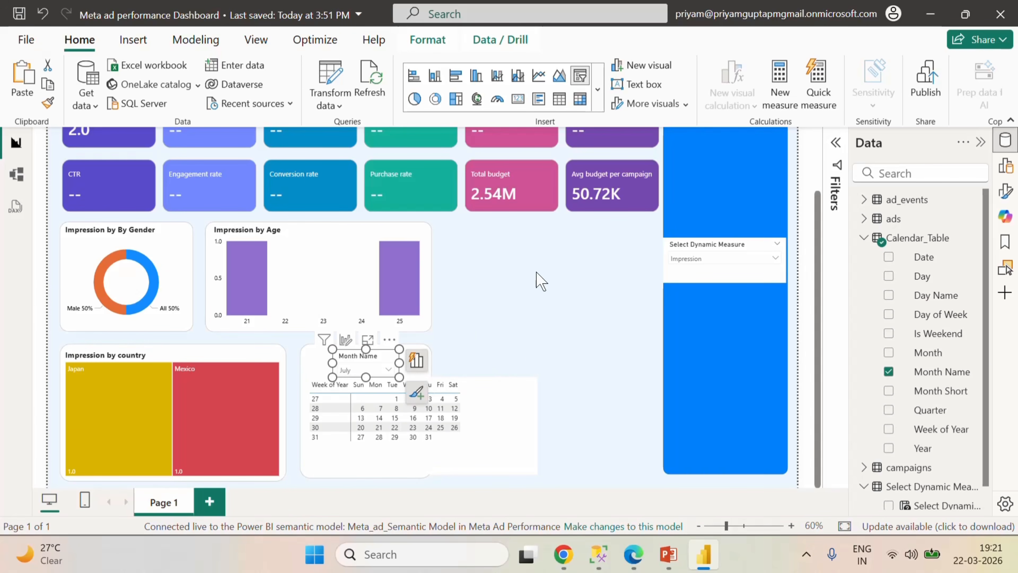
{"action": "left_click", "coordinate": [441, 44]}
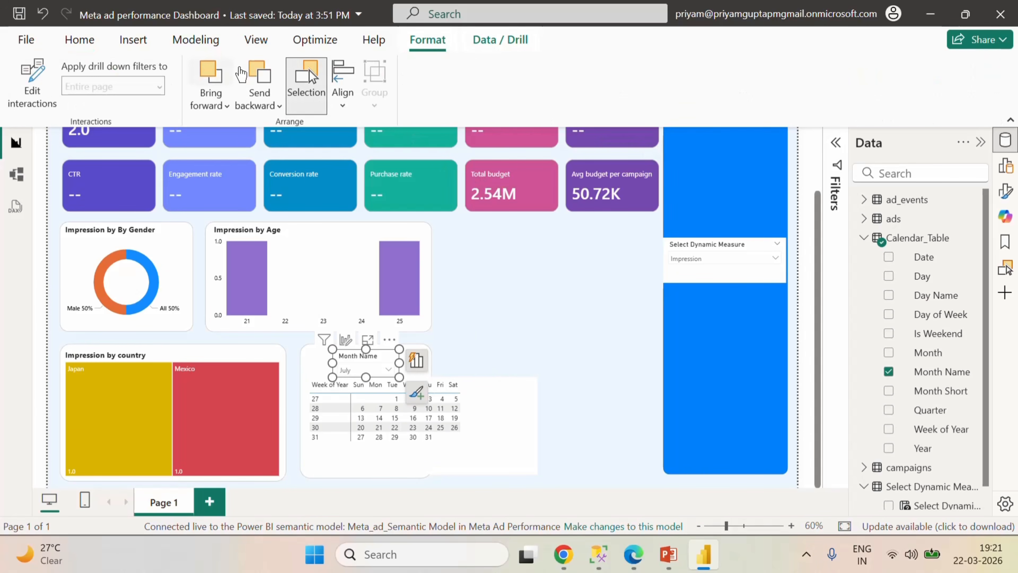
- In Edit interactions, set None on the KPI cards, background shape and measure selector
{"action": "left_click", "coordinate": [48, 105]}
{"action": "scroll", "coordinate": [180, 256], "scroll_direction": "up", "scroll_amount": 3}
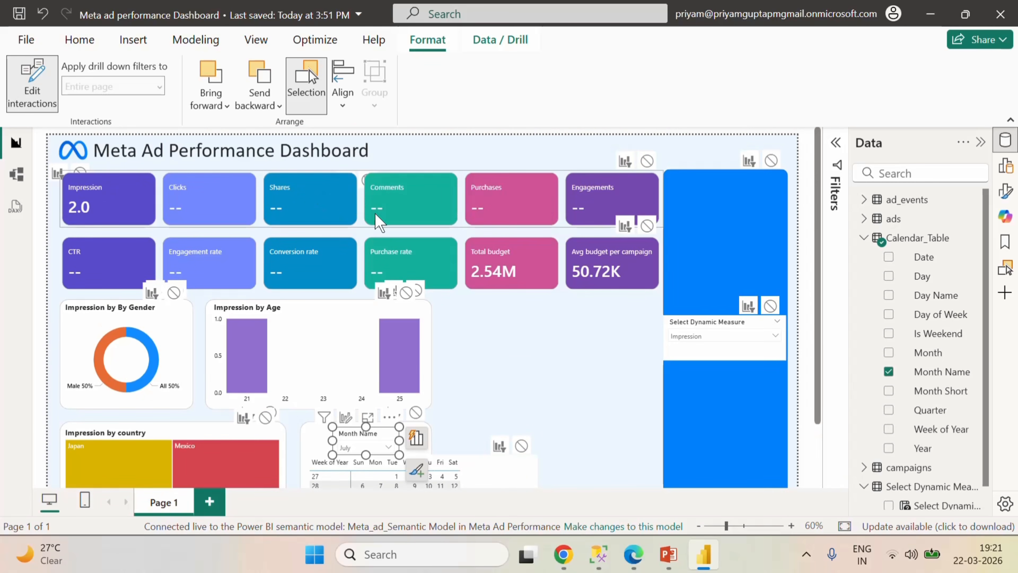
{"action": "left_click", "coordinate": [647, 161]}
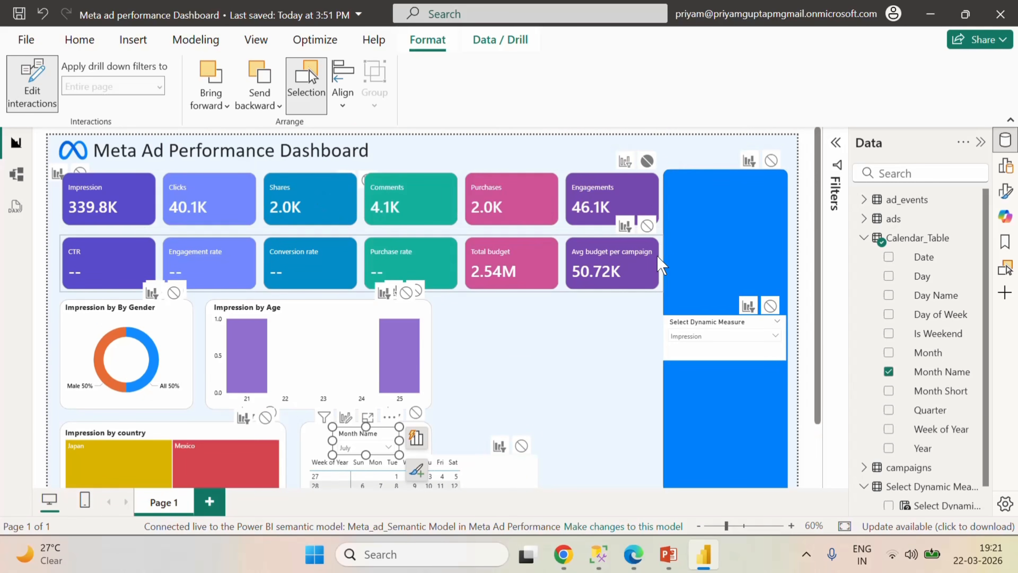
{"action": "left_click", "coordinate": [646, 225]}
{"action": "left_click", "coordinate": [771, 160]}
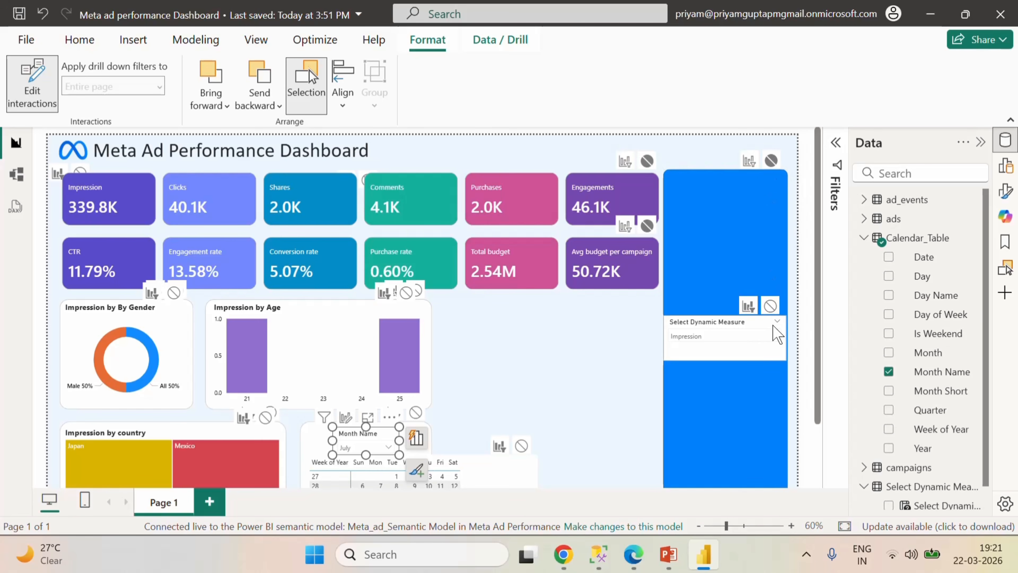
{"action": "left_click", "coordinate": [770, 305]}
{"action": "scroll", "coordinate": [444, 313], "scroll_direction": "down", "scroll_amount": 2}
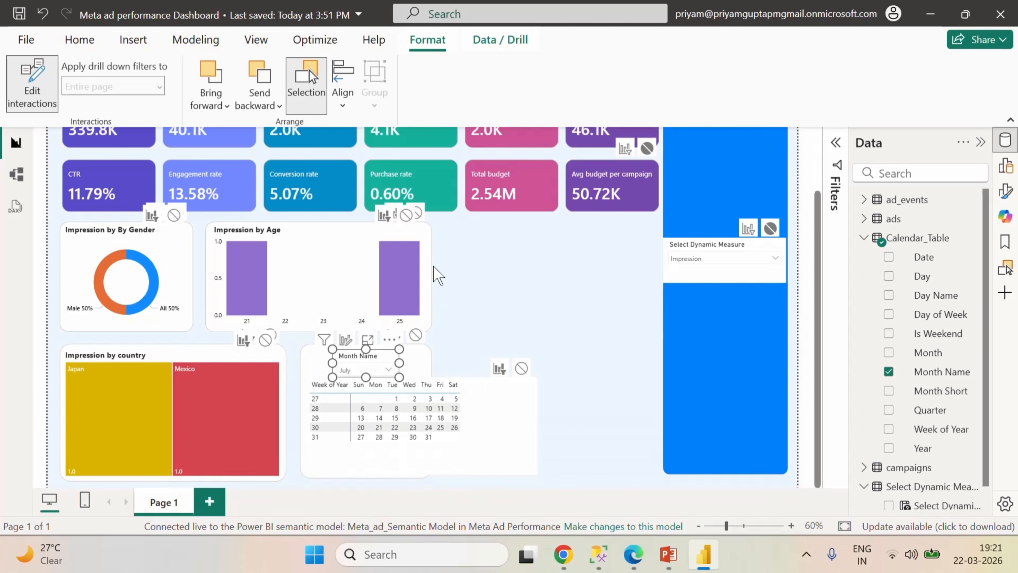
- Set None on the gender donut and country treemap, then turn Edit interactions off
{"action": "left_click", "coordinate": [174, 215]}
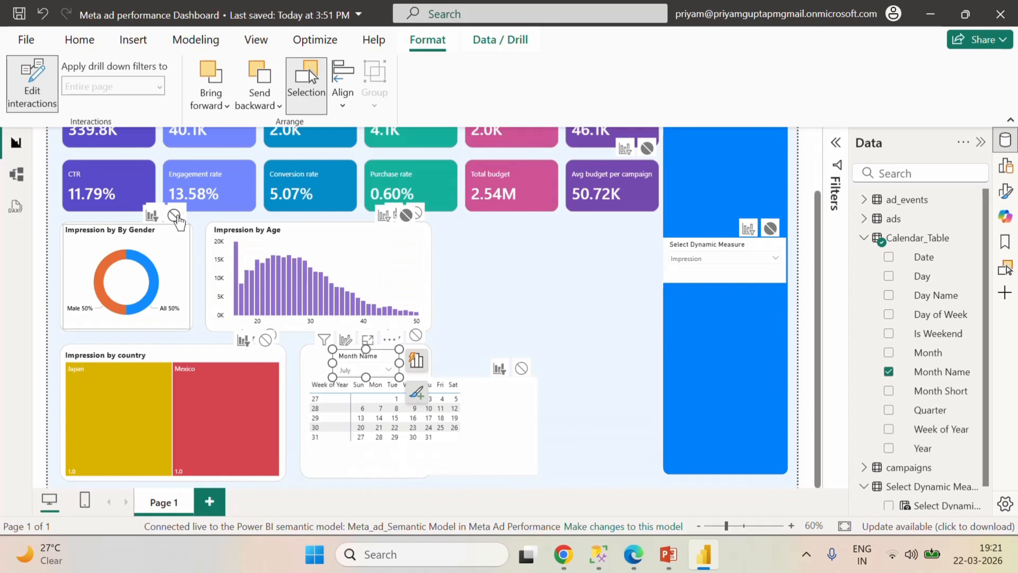
{"action": "left_click", "coordinate": [265, 339]}
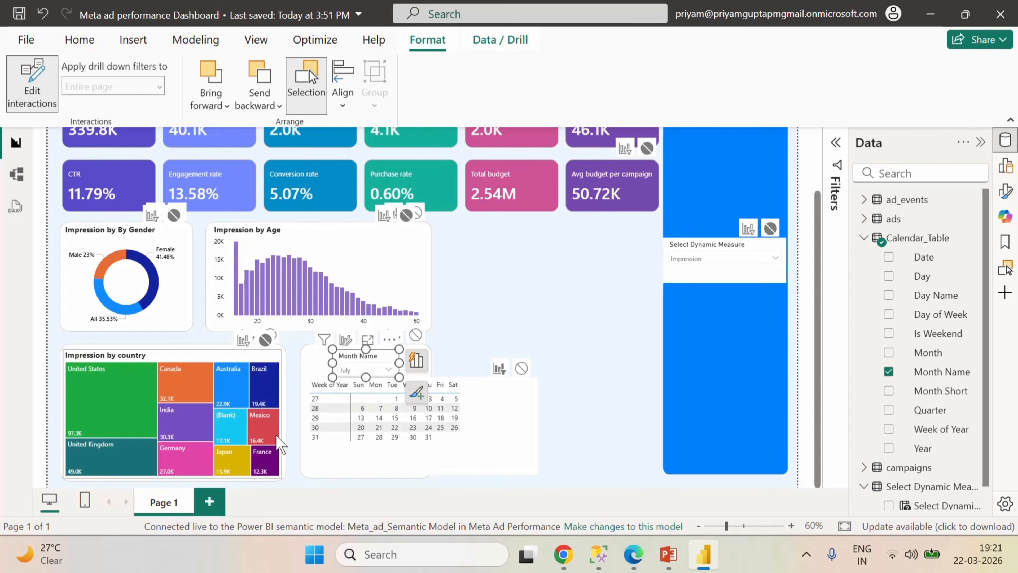
{"action": "scroll", "coordinate": [600, 377], "scroll_direction": "up", "scroll_amount": 2}
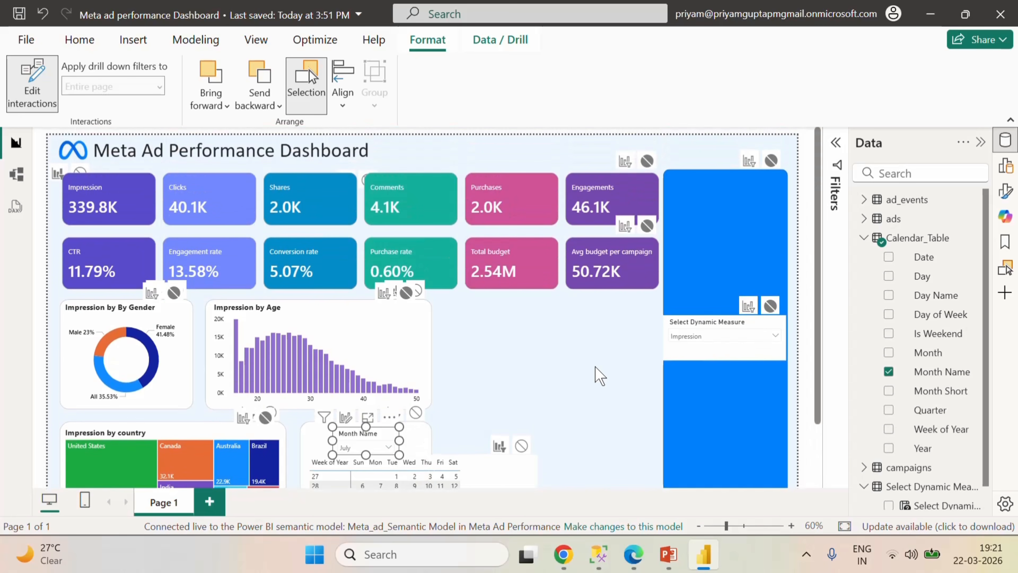
{"action": "scroll", "coordinate": [600, 377], "scroll_direction": "down", "scroll_amount": 2}
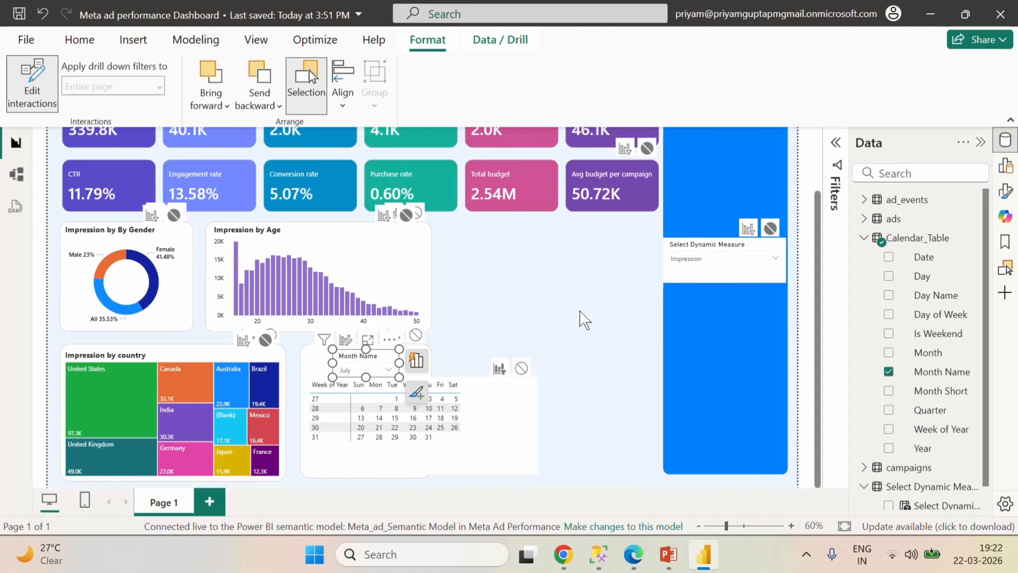
{"action": "left_click", "coordinate": [32, 84]}
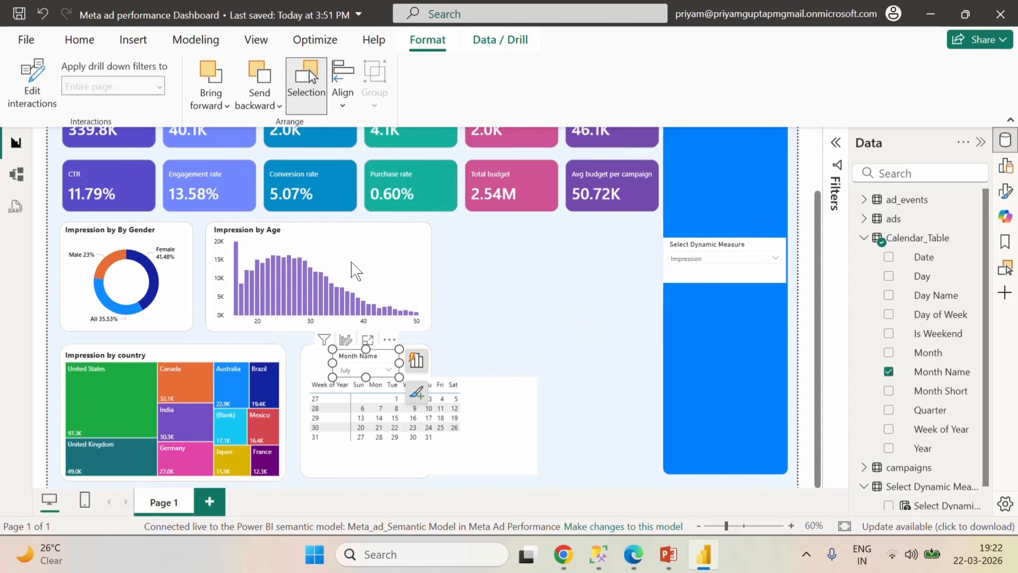
{"action": "left_click", "coordinate": [567, 295]}
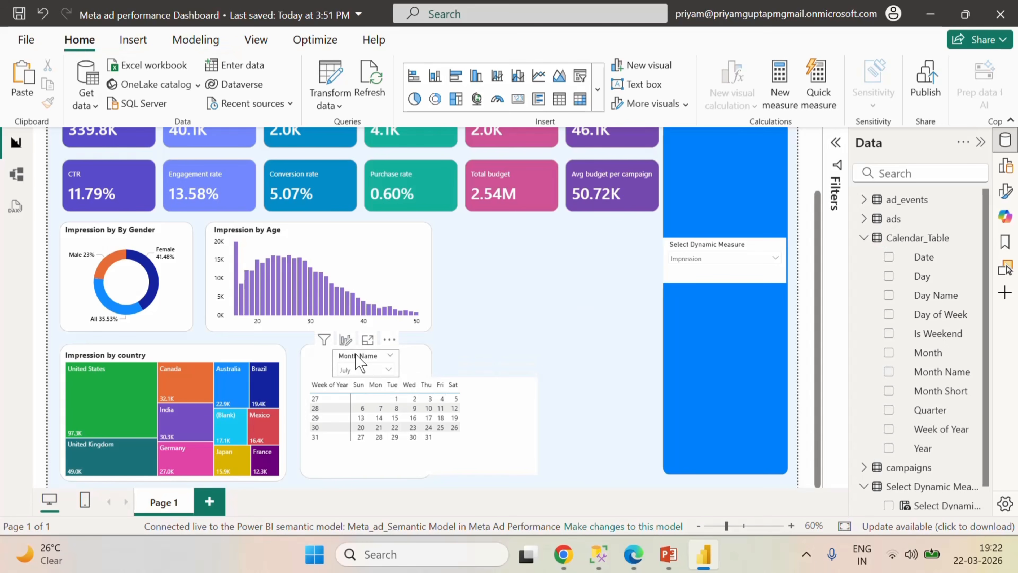
- Shrink the calendar matrix from the top and the right edge
{"action": "left_click", "coordinate": [383, 373]}
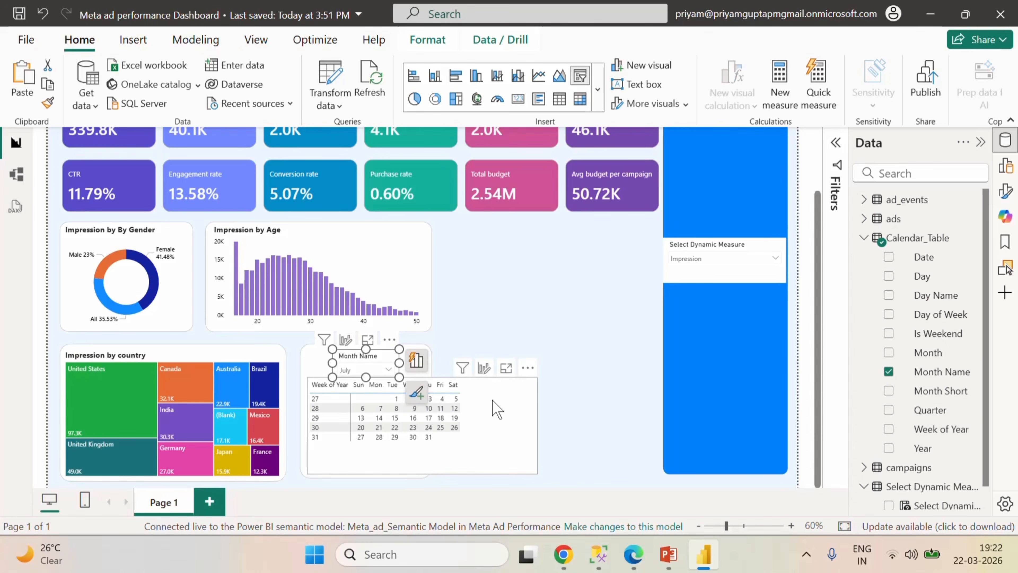
{"action": "left_click", "coordinate": [401, 411]}
{"action": "left_click_drag", "start_coordinate": [422, 381], "coordinate": [421, 409]}
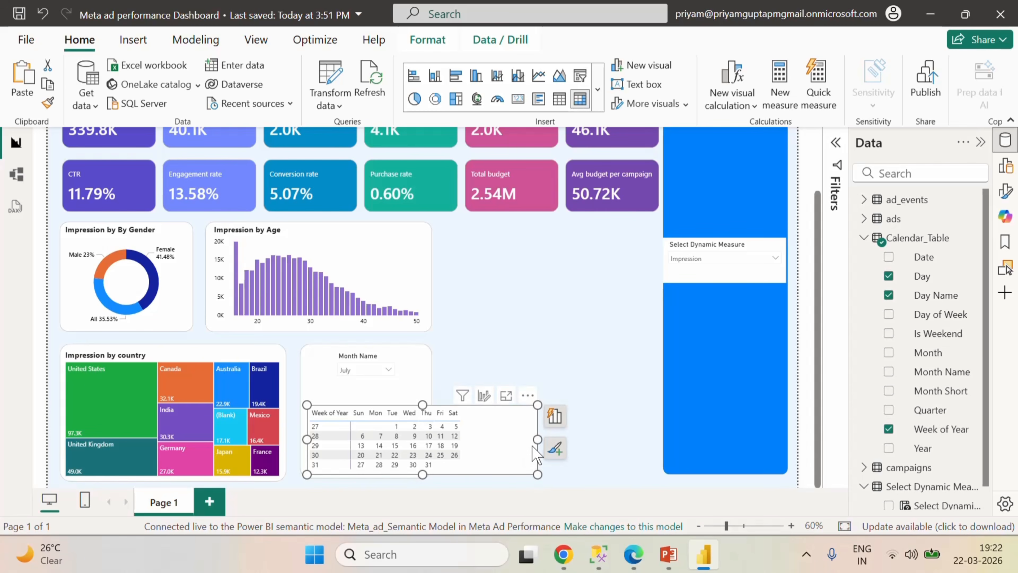
{"action": "left_click_drag", "start_coordinate": [536, 439], "coordinate": [451, 439]}
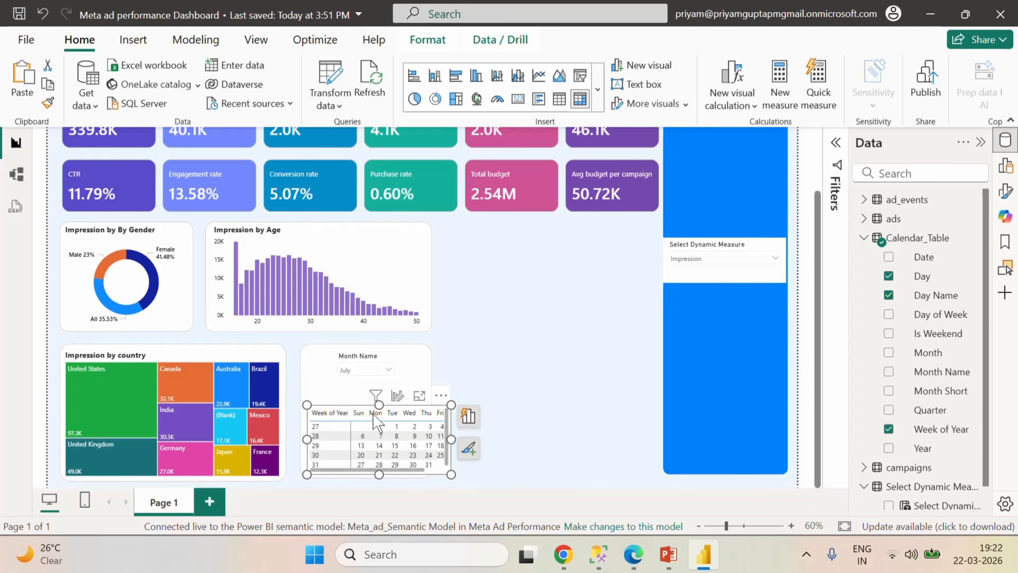
- Rename the Week of Year row field to a blank header
{"action": "left_click", "coordinate": [1005, 166]}
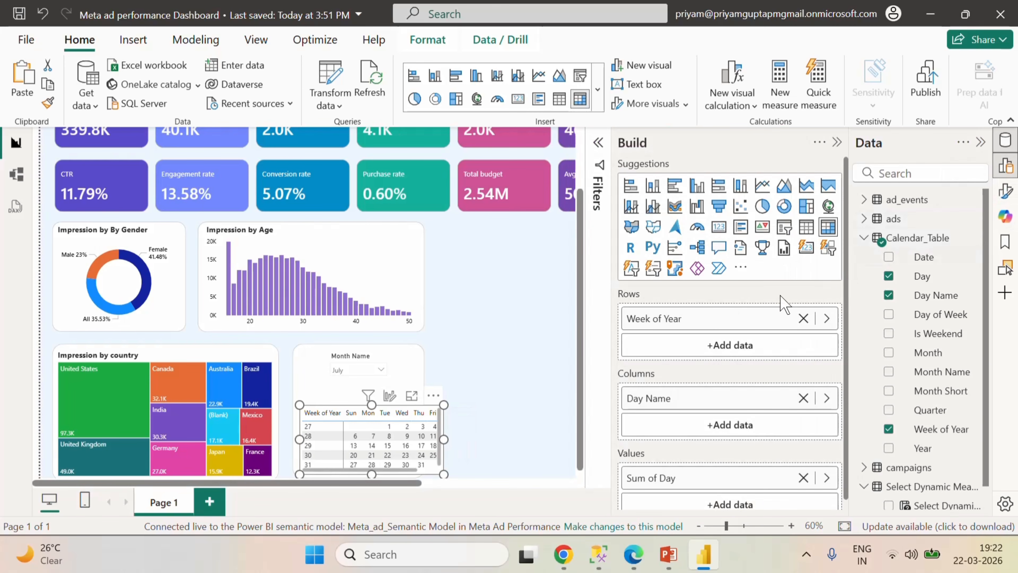
{"action": "double_click", "coordinate": [698, 323]}
{"action": "key", "text": "BackSpace"}
{"action": "key", "text": "BackSpace"}
{"action": "key", "text": "BackSpace"}
{"action": "key", "text": "BackSpace"}
{"action": "key", "text": "BackSpace"}
{"action": "key", "text": "BackSpace"}
{"action": "key", "text": "BackSpace"}
{"action": "key", "text": "BackSpace"}
{"action": "key", "text": "BackSpace"}
{"action": "key", "text": "Return"}
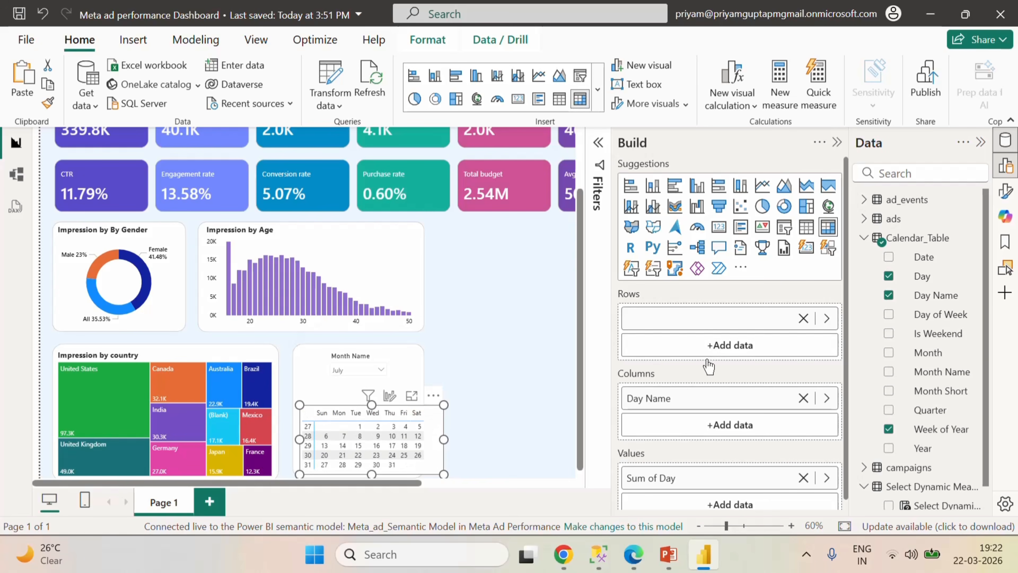
{"action": "left_click", "coordinate": [837, 143]}
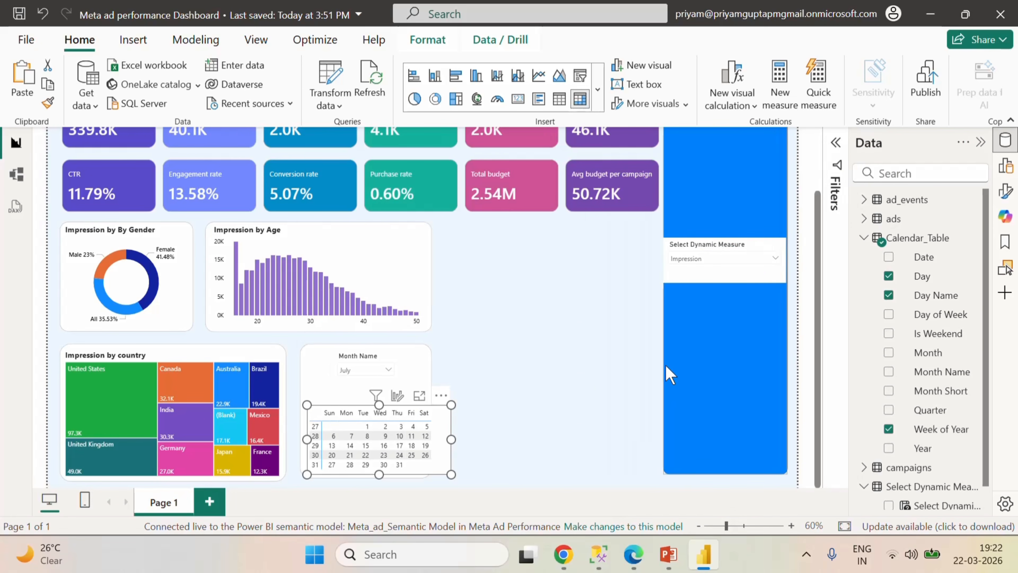
- Adjust the calendar's width and nudge it left until it fits inside its card
{"action": "left_click_drag", "start_coordinate": [450, 439], "coordinate": [431, 440]}
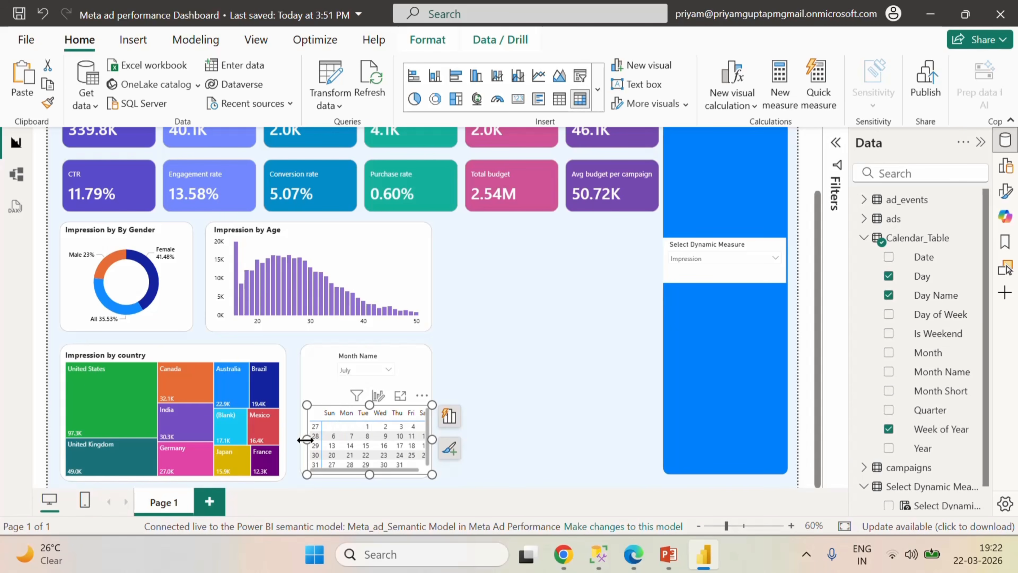
{"action": "left_click_drag", "start_coordinate": [305, 439], "coordinate": [304, 440]}
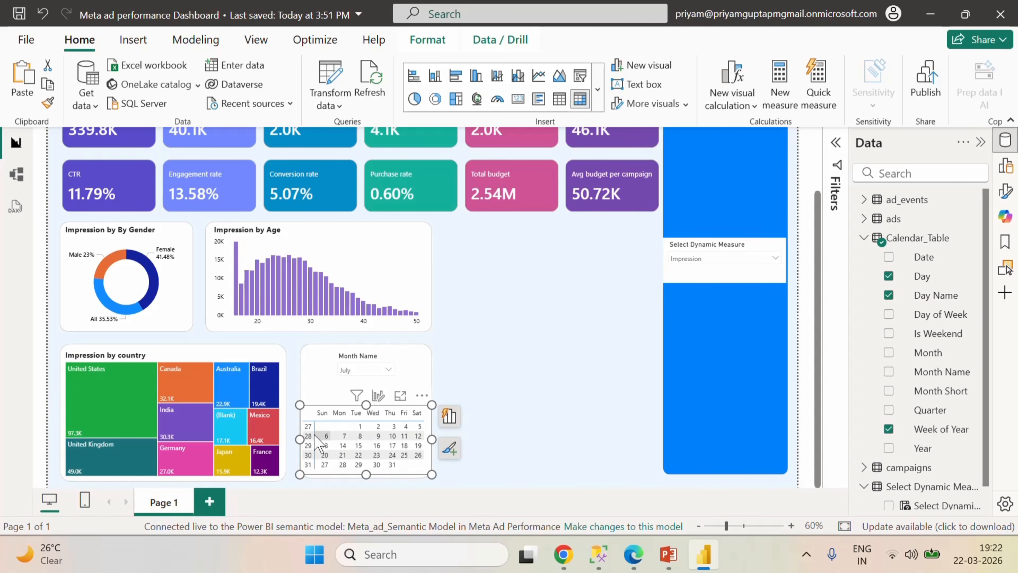
{"action": "left_click", "coordinate": [481, 431]}
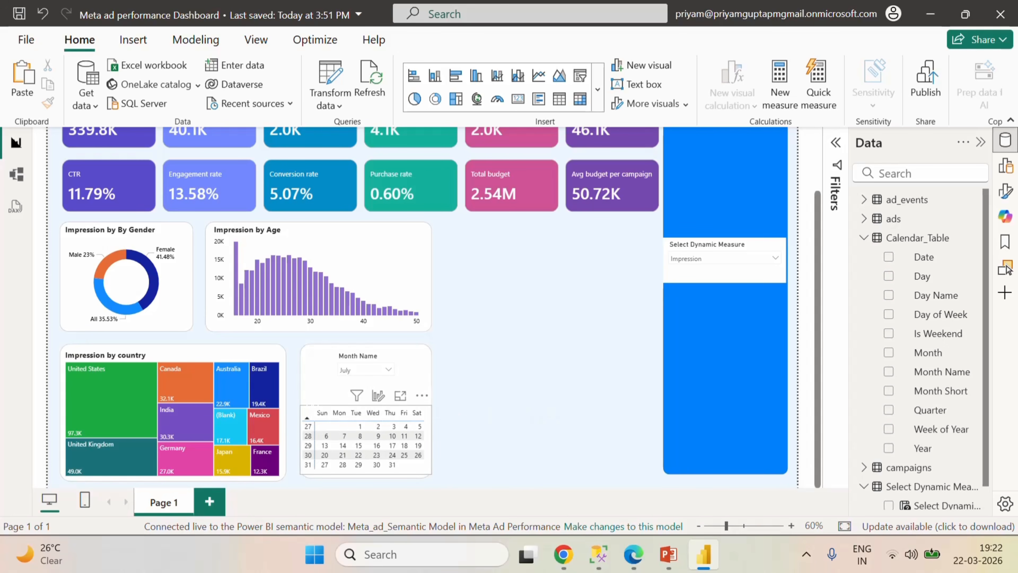
{"action": "left_click", "coordinate": [308, 412]}
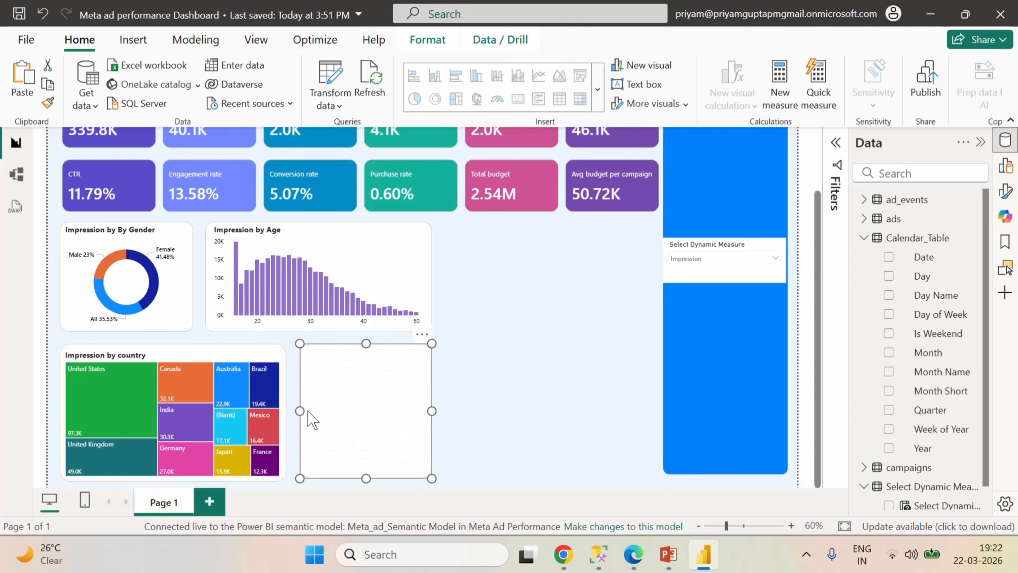
{"action": "left_click_drag", "start_coordinate": [304, 412], "coordinate": [296, 412]}
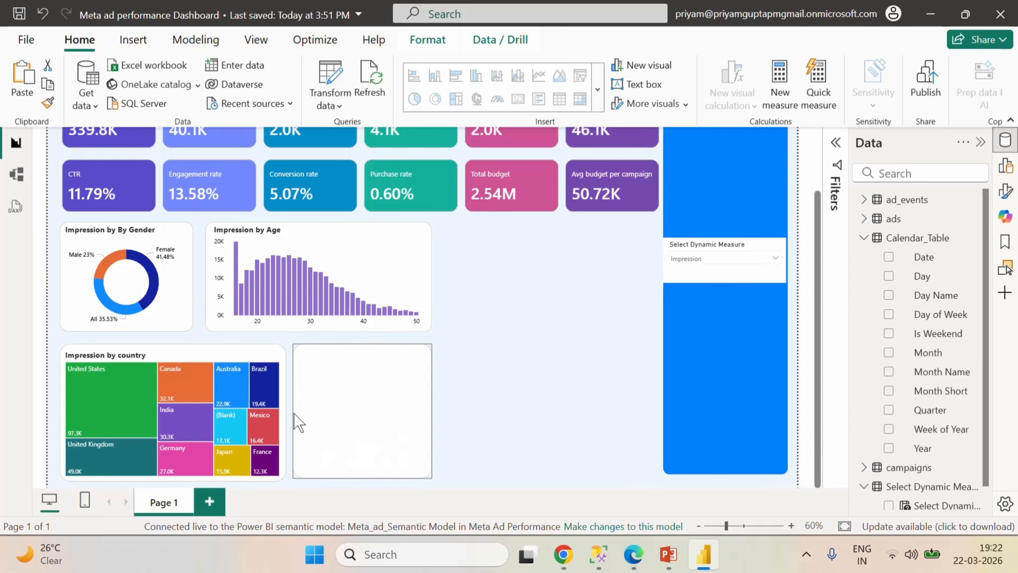
{"action": "left_click", "coordinate": [478, 441]}
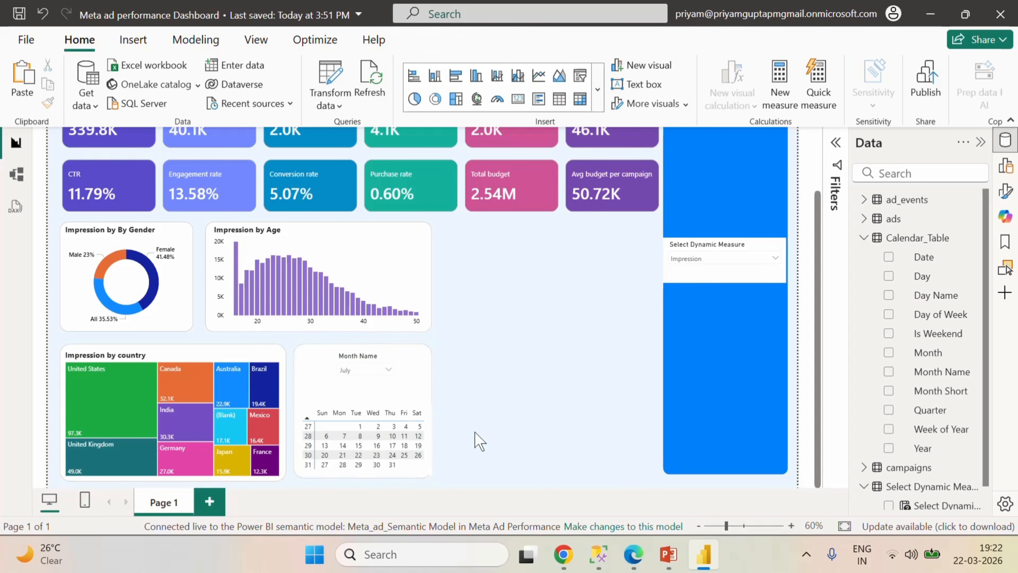
{"action": "left_click", "coordinate": [317, 451]}
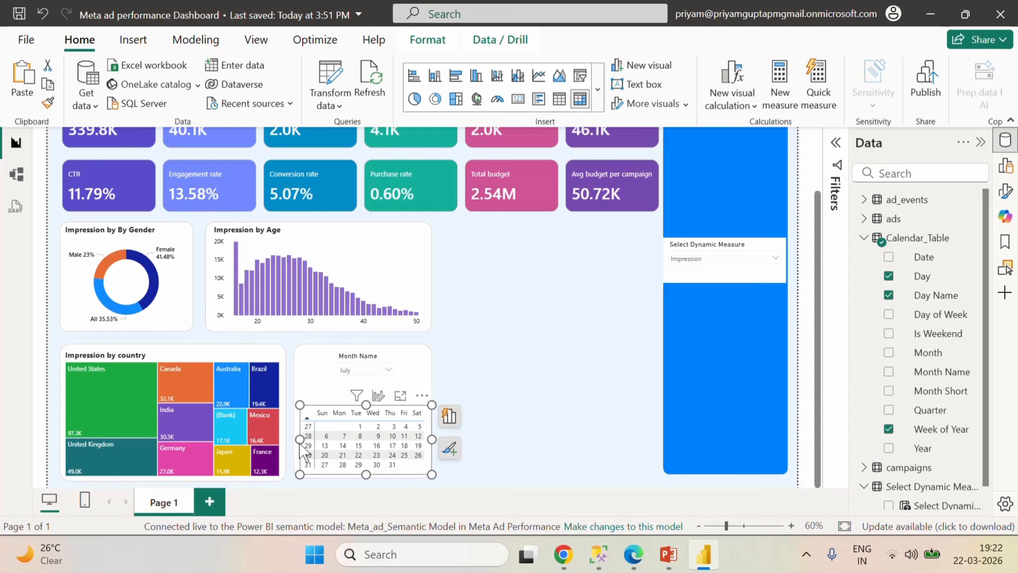
{"action": "key", "text": "Left"}
{"action": "key", "text": "Left"}
{"action": "key", "text": "Left"}
{"action": "key", "text": "Left"}
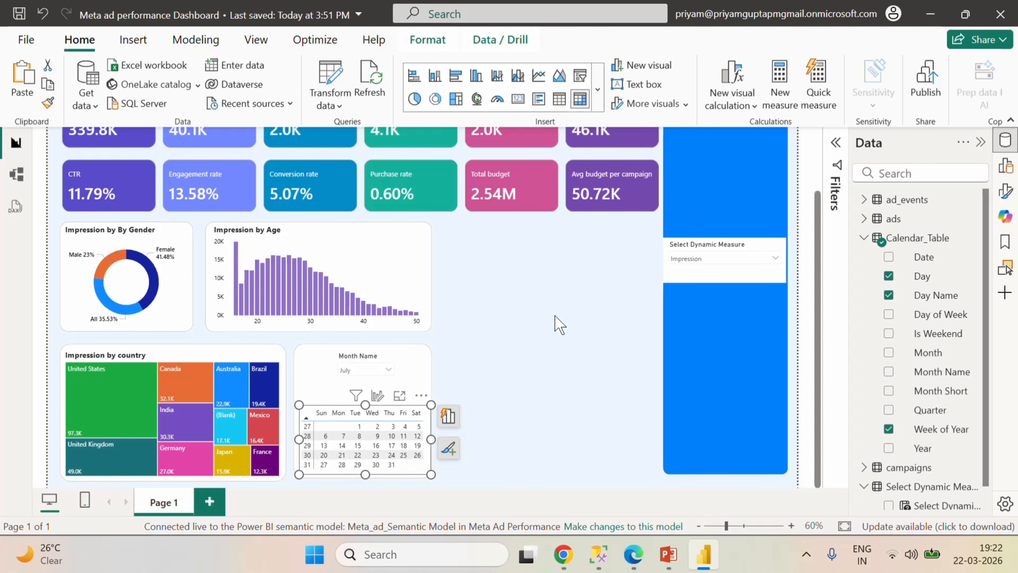
{"action": "key", "text": "Left"}
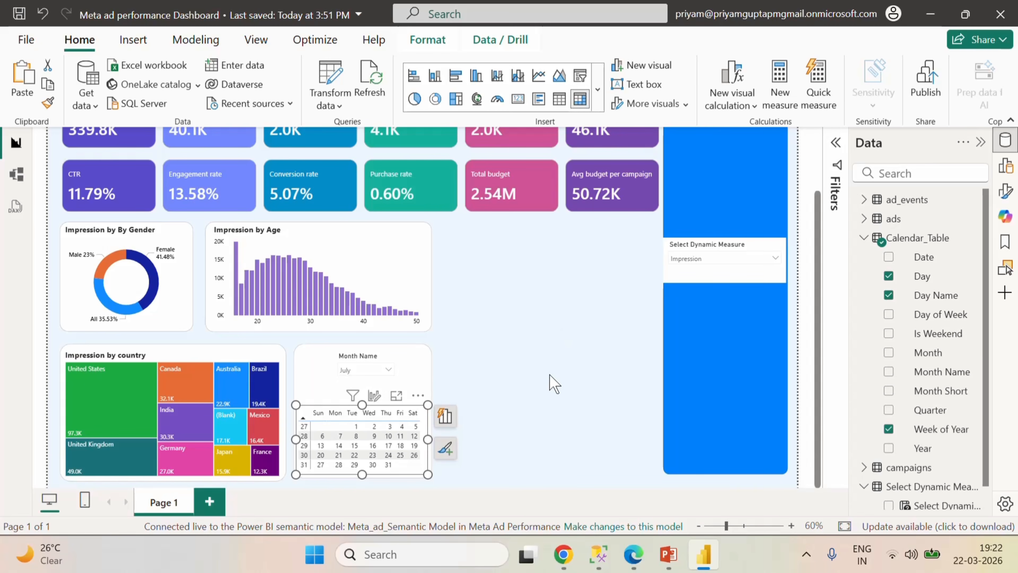
{"action": "left_click", "coordinate": [553, 384]}
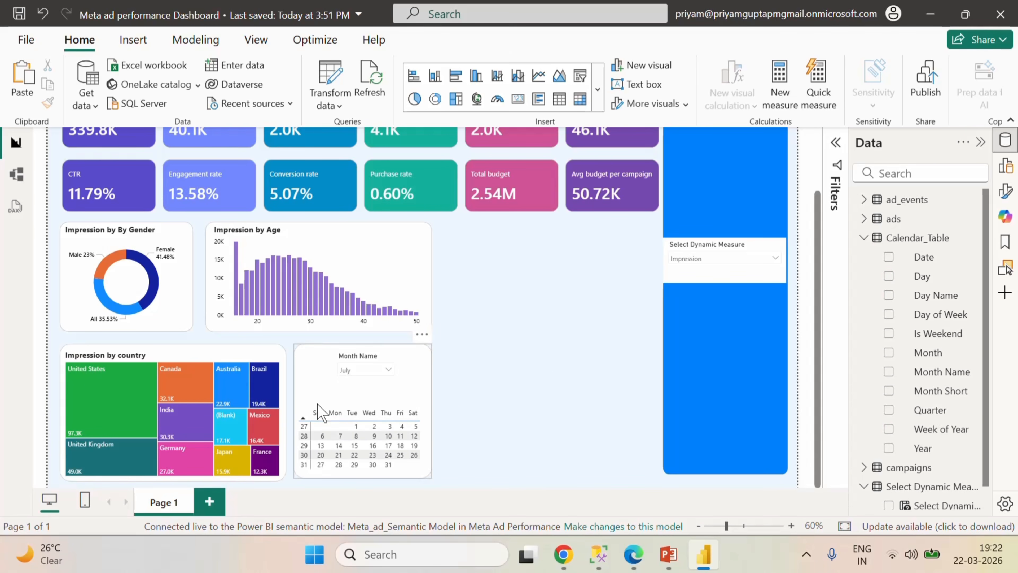
{"action": "left_click", "coordinate": [305, 415]}
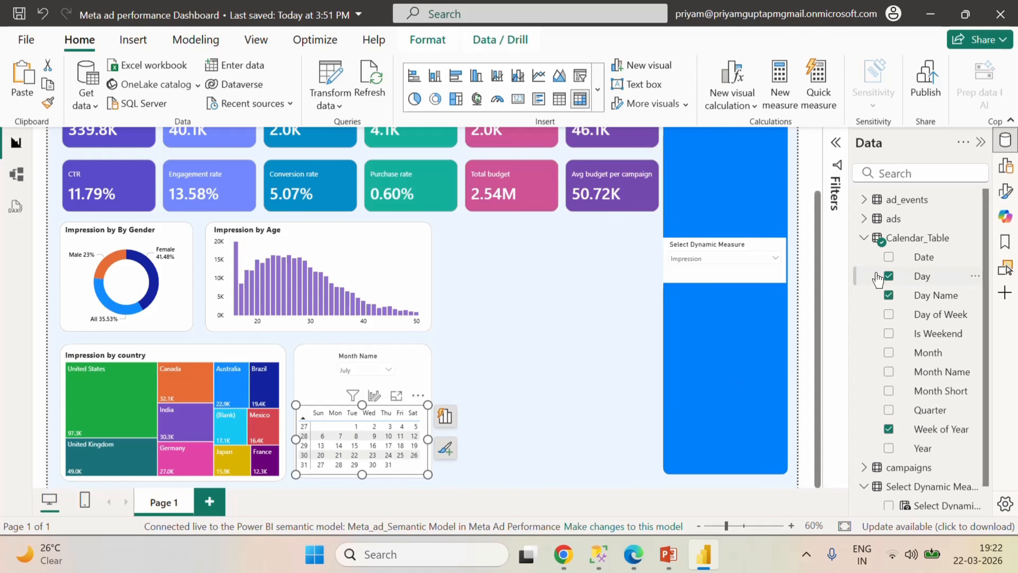
- Turn on horizontal and vertical gridlines in the calendar matrix and colour them white
{"action": "left_click", "coordinate": [1006, 191]}
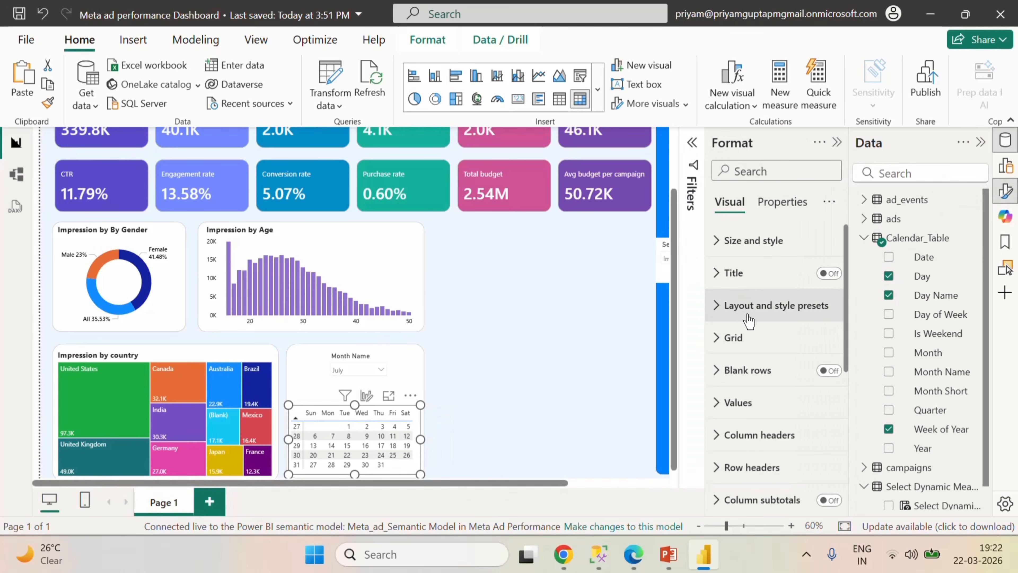
{"action": "scroll", "coordinate": [803, 407], "scroll_direction": "down", "scroll_amount": 5}
{"action": "scroll", "coordinate": [803, 407], "scroll_direction": "up", "scroll_amount": 5}
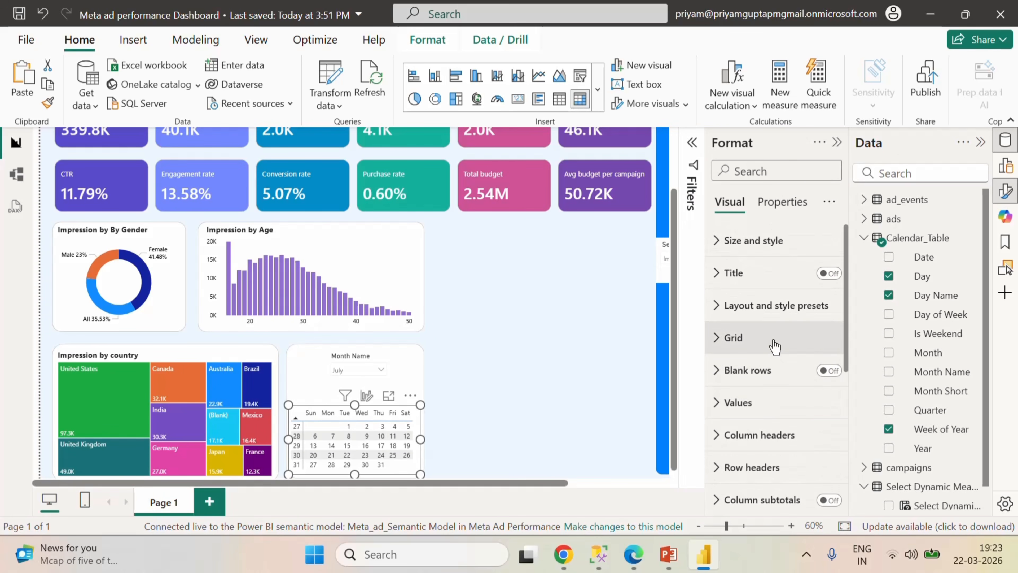
{"action": "left_click", "coordinate": [718, 338]}
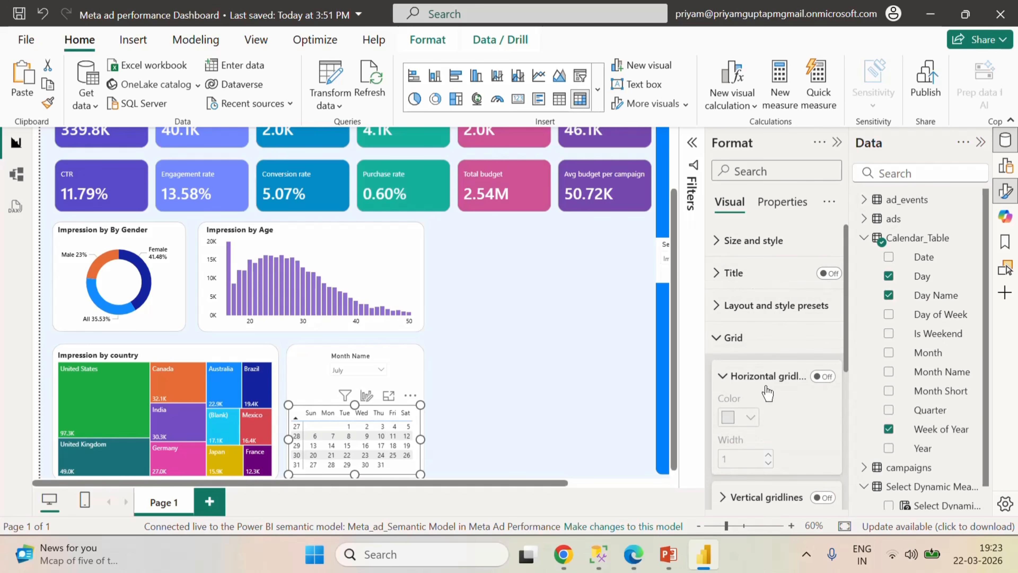
{"action": "scroll", "coordinate": [770, 385], "scroll_direction": "down", "scroll_amount": 4}
{"action": "scroll", "coordinate": [819, 319], "scroll_direction": "up", "scroll_amount": 4}
{"action": "left_click", "coordinate": [822, 375]}
{"action": "scroll", "coordinate": [821, 419], "scroll_direction": "down", "scroll_amount": 2}
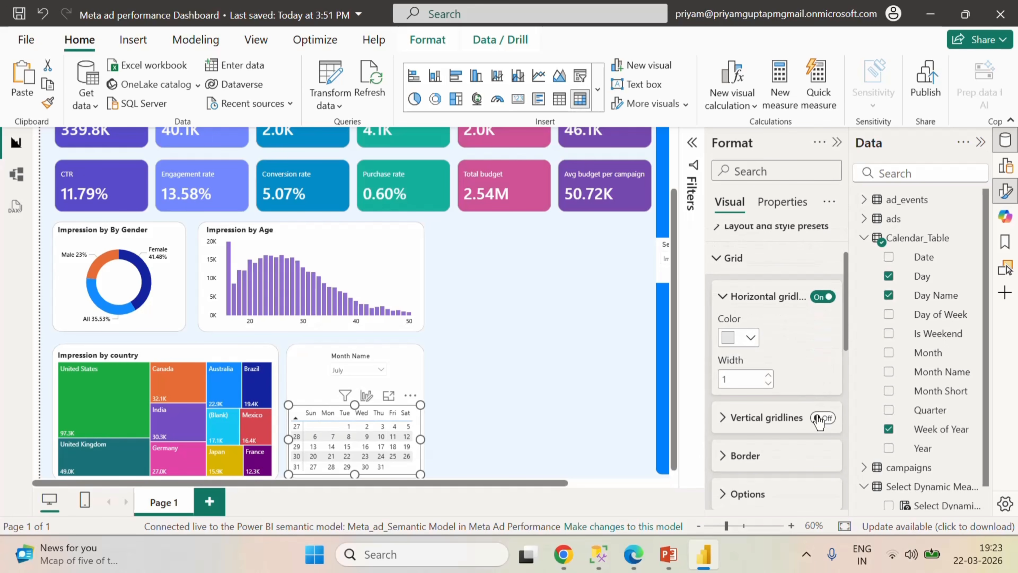
{"action": "left_click", "coordinate": [819, 419]}
{"action": "left_click", "coordinate": [751, 339]}
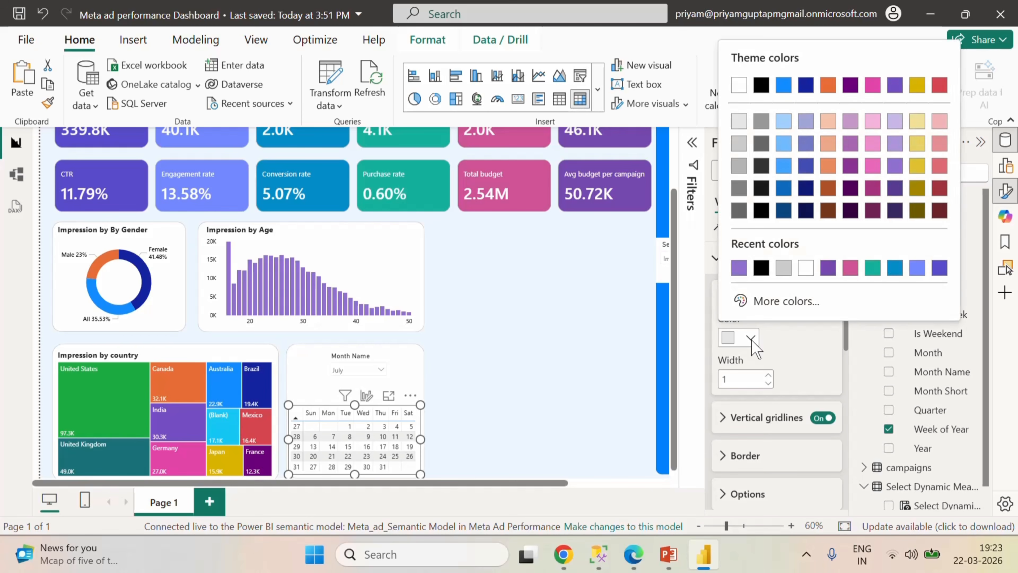
{"action": "left_click", "coordinate": [752, 340]}
{"action": "left_click", "coordinate": [752, 340]}
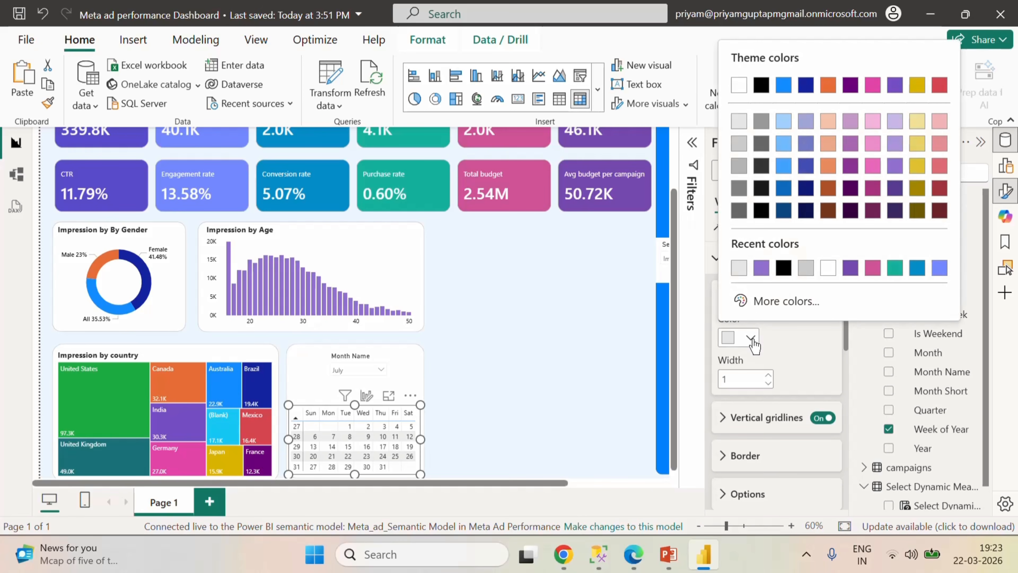
{"action": "left_click", "coordinate": [739, 86]}
{"action": "scroll", "coordinate": [777, 385], "scroll_direction": "down", "scroll_amount": 2}
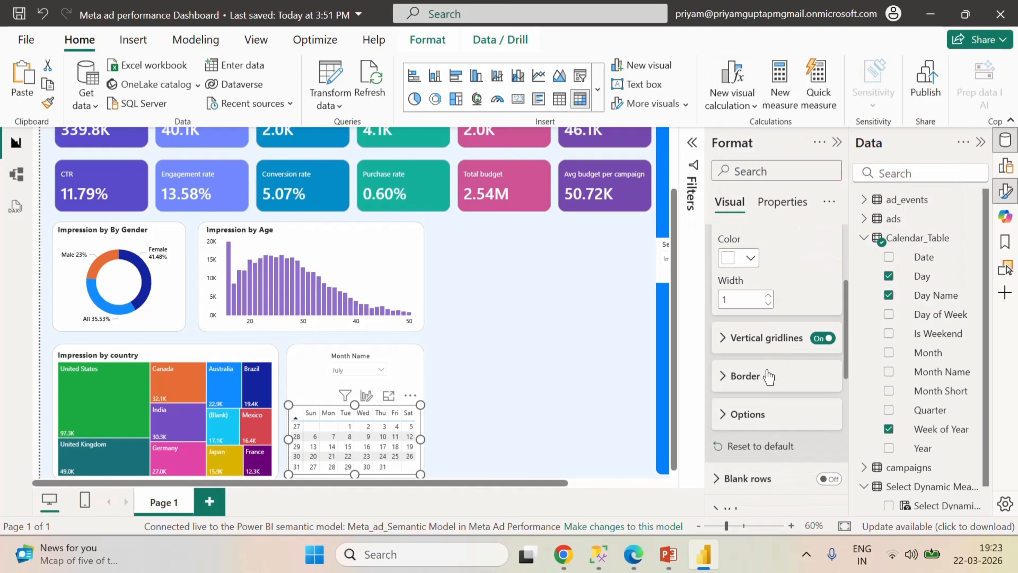
- Make the vertical gridlines white with a width of 1
{"action": "left_click", "coordinate": [724, 341]}
{"action": "scroll", "coordinate": [777, 381], "scroll_direction": "down", "scroll_amount": 2}
{"action": "scroll", "coordinate": [775, 363], "scroll_direction": "up", "scroll_amount": 2}
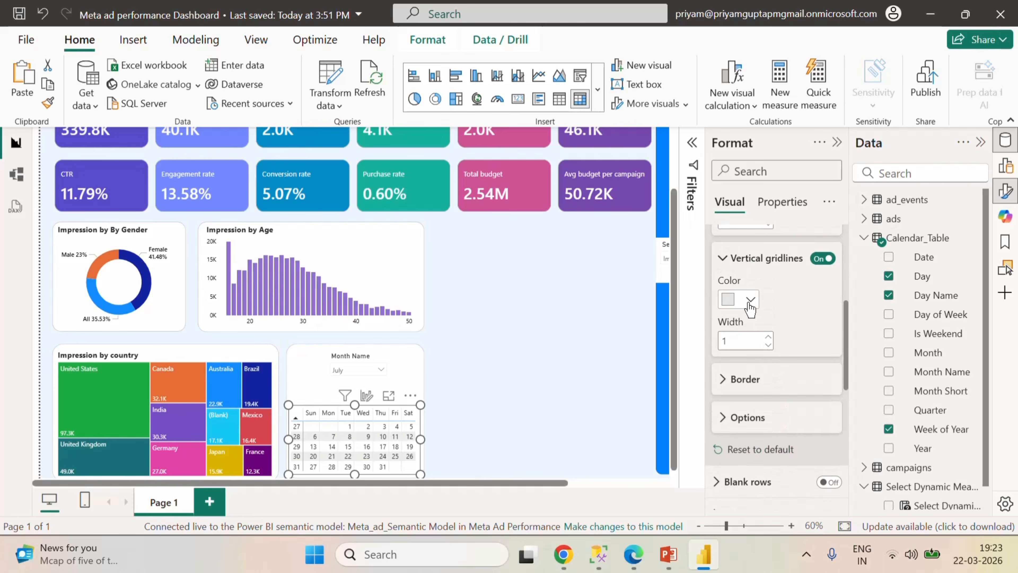
{"action": "left_click", "coordinate": [747, 300]}
{"action": "left_click", "coordinate": [740, 232]}
{"action": "left_click", "coordinate": [767, 345]}
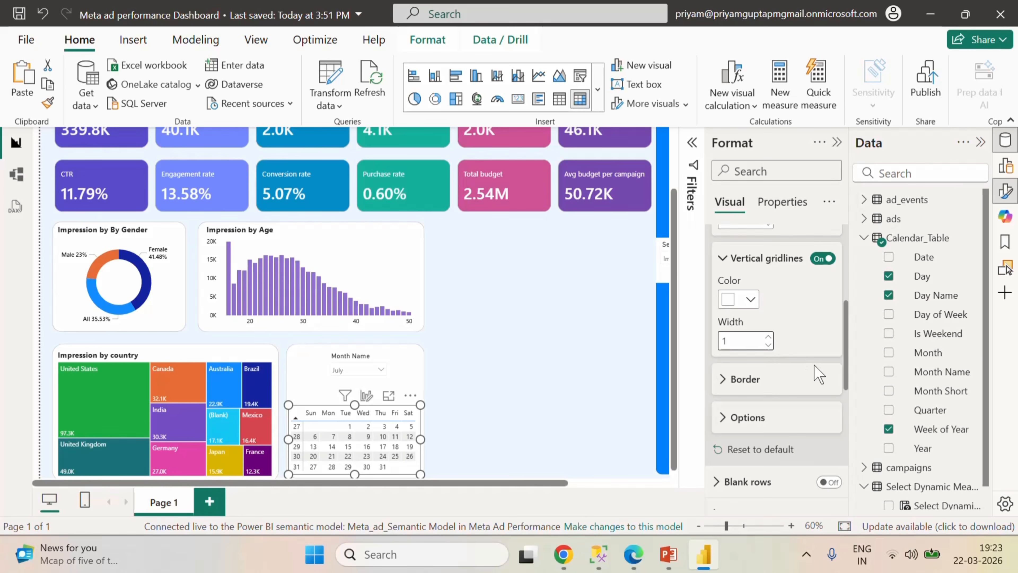
{"action": "scroll", "coordinate": [807, 372], "scroll_direction": "down", "scroll_amount": 3}
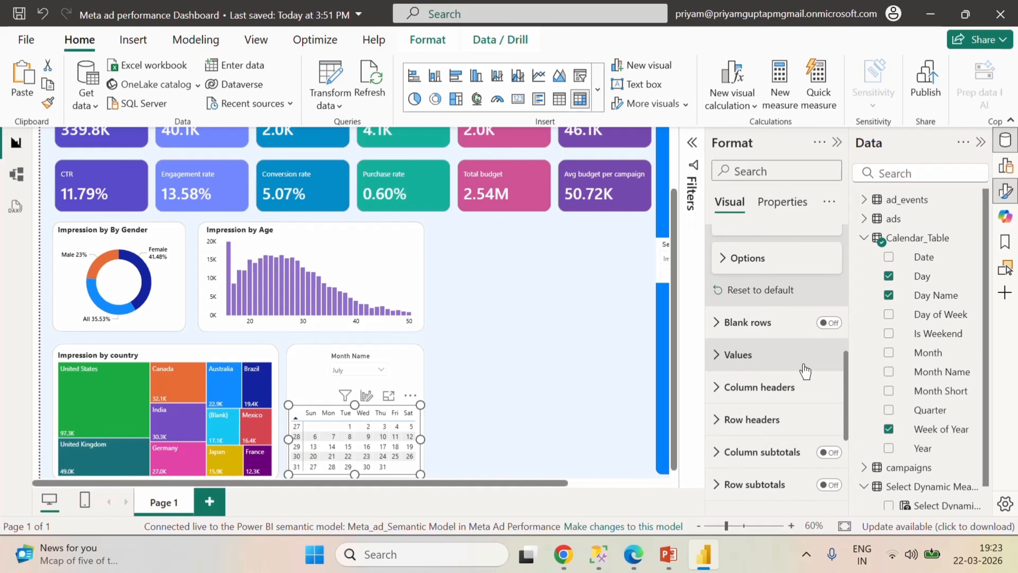
- Set the Values alternate text colour to white
{"action": "left_click", "coordinate": [739, 355]}
{"action": "scroll", "coordinate": [773, 386], "scroll_direction": "down", "scroll_amount": 3}
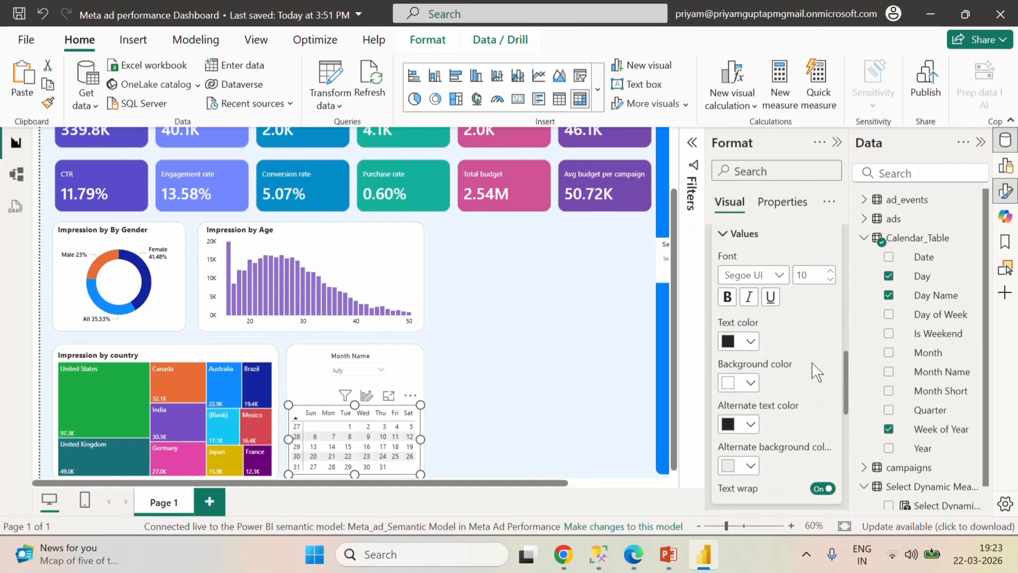
{"action": "left_click", "coordinate": [750, 425]}
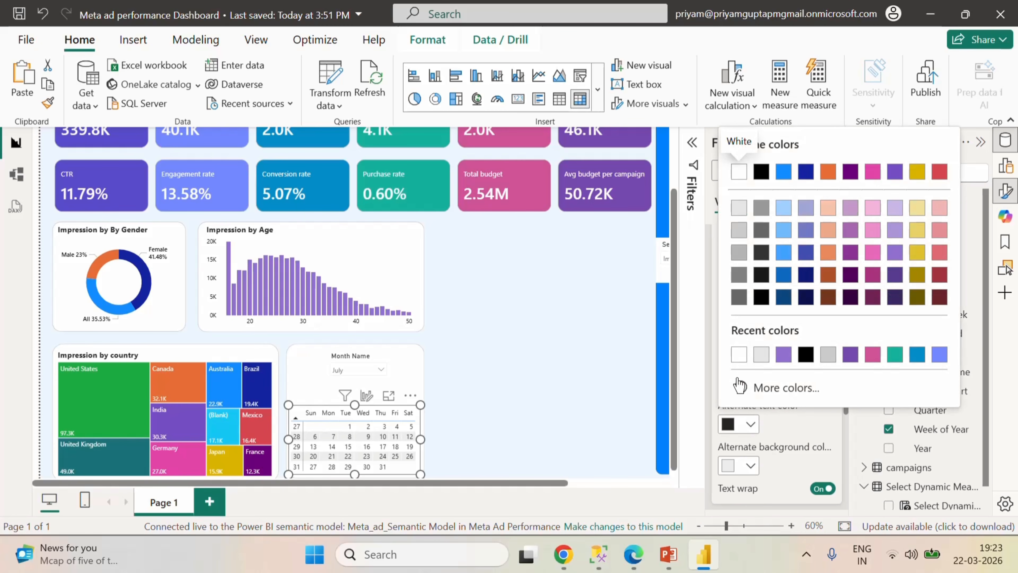
{"action": "left_click", "coordinate": [738, 354]}
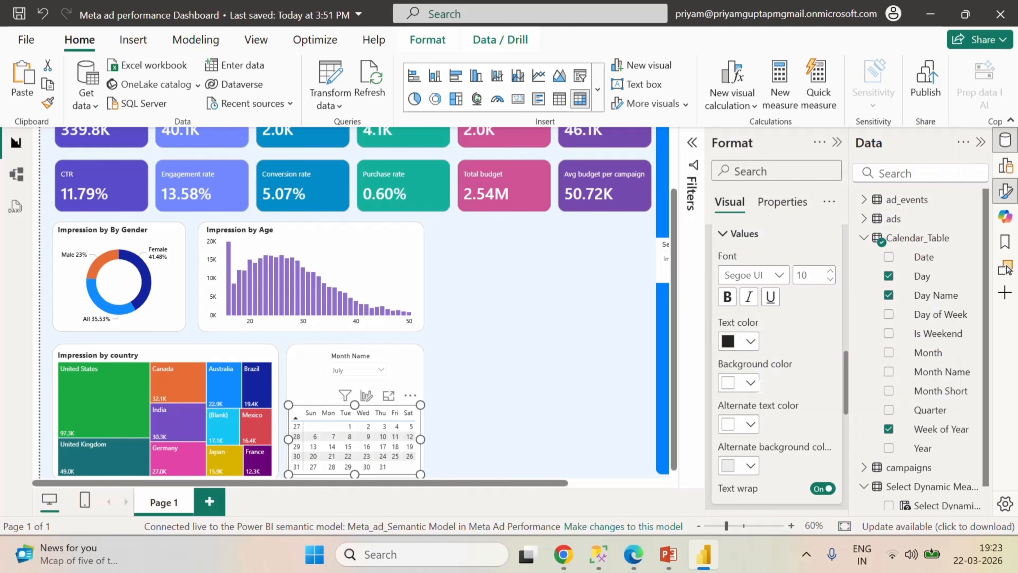
{"action": "left_click", "coordinate": [751, 425]}
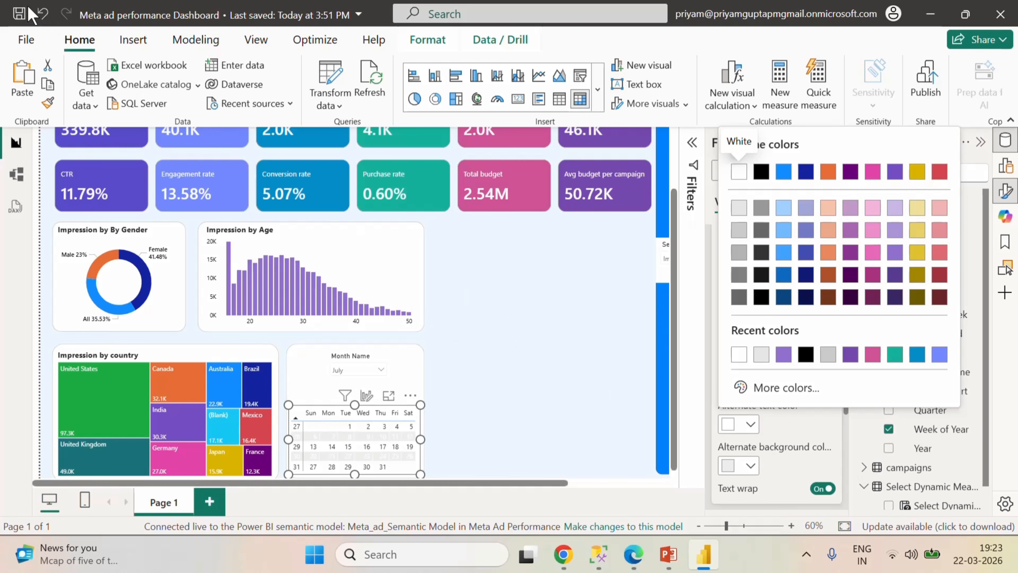
{"action": "key", "text": "Escape"}
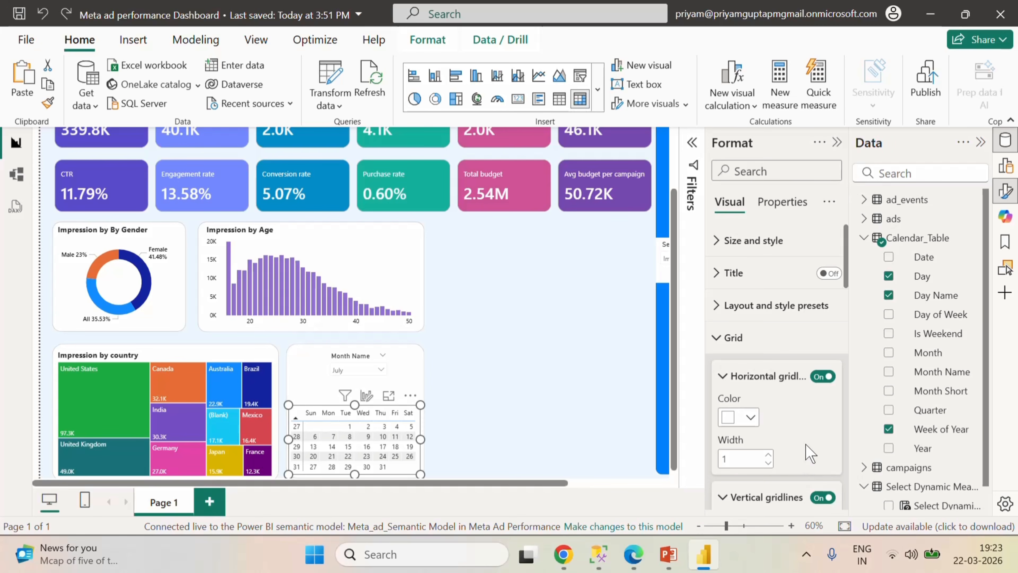
{"action": "left_click", "coordinate": [723, 338]}
- Set the Values font to Segoe UI Semibold and the alternate background colour to white
{"action": "scroll", "coordinate": [774, 465], "scroll_direction": "down", "scroll_amount": 4}
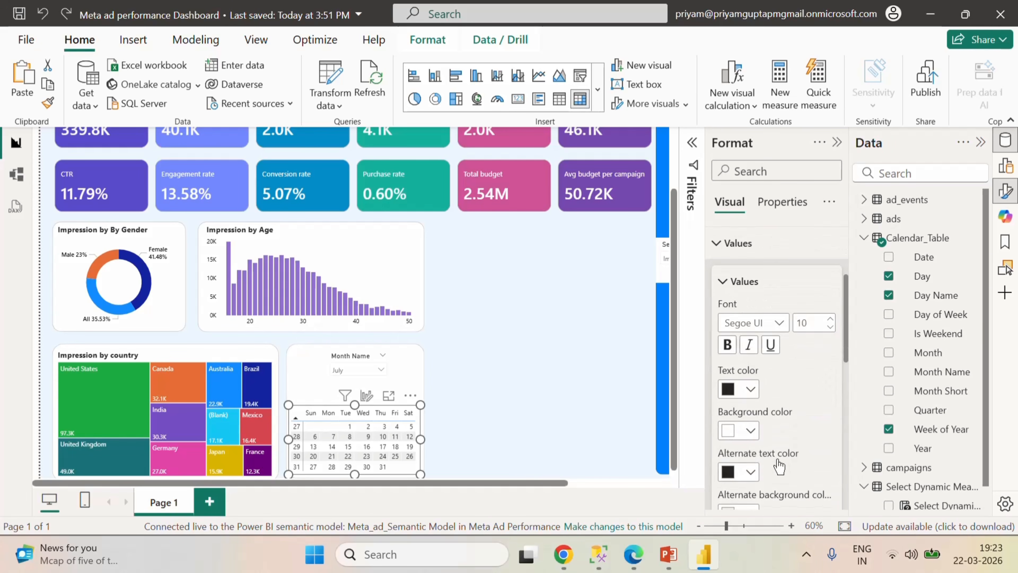
{"action": "left_click", "coordinate": [778, 323]}
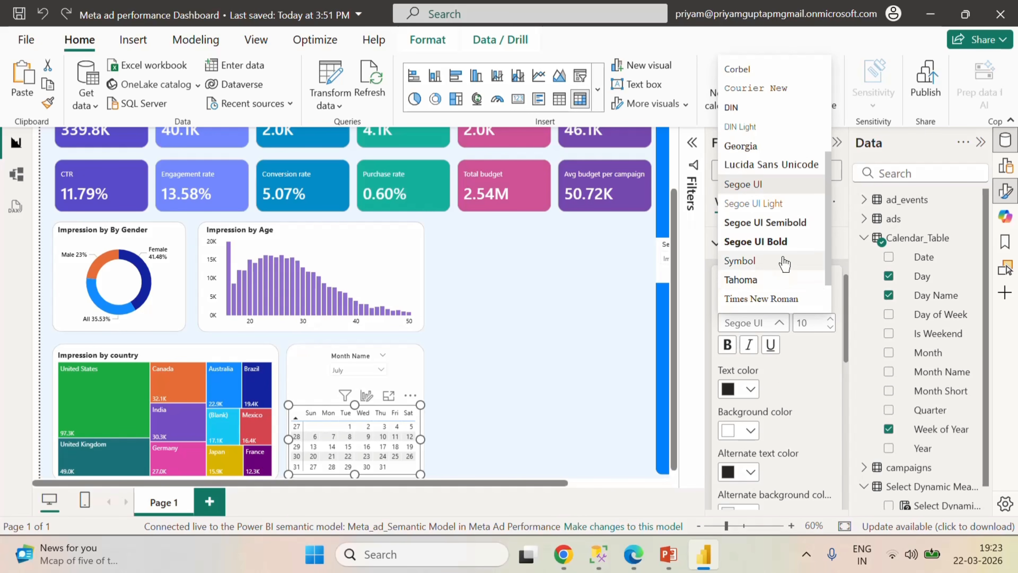
{"action": "left_click", "coordinate": [781, 223]}
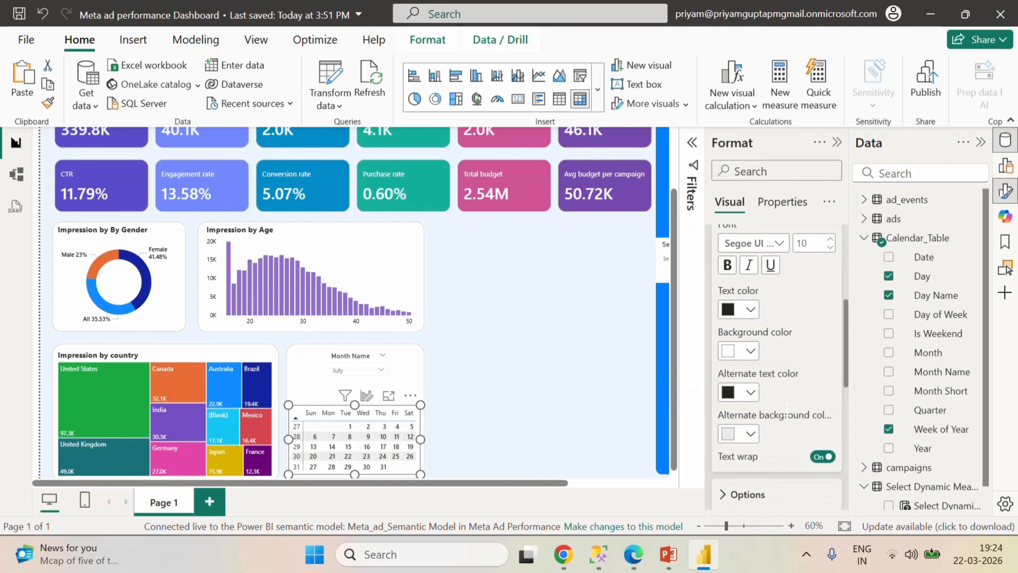
{"action": "scroll", "coordinate": [786, 409], "scroll_direction": "down", "scroll_amount": 5}
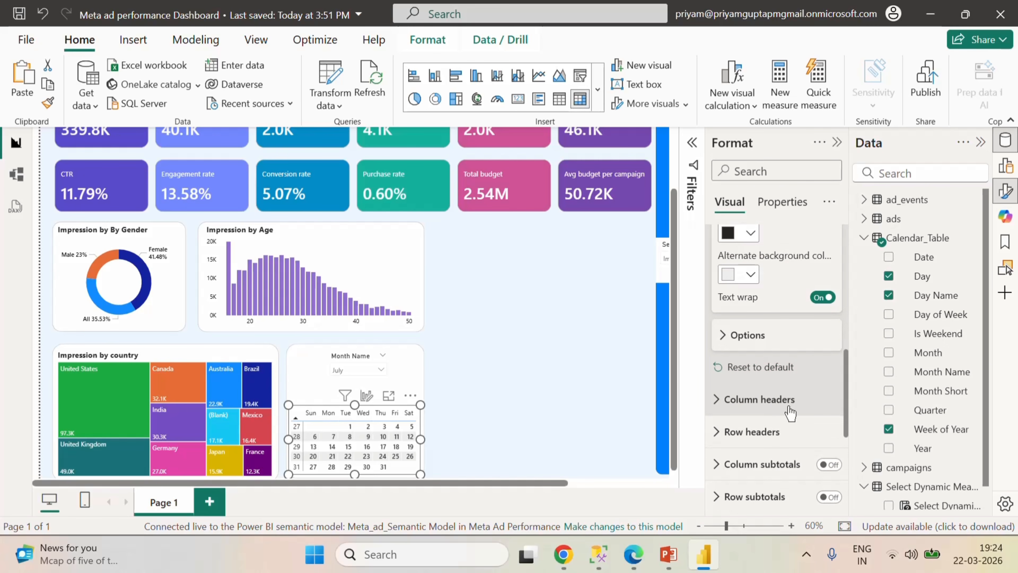
{"action": "scroll", "coordinate": [790, 413], "scroll_direction": "up", "scroll_amount": 3}
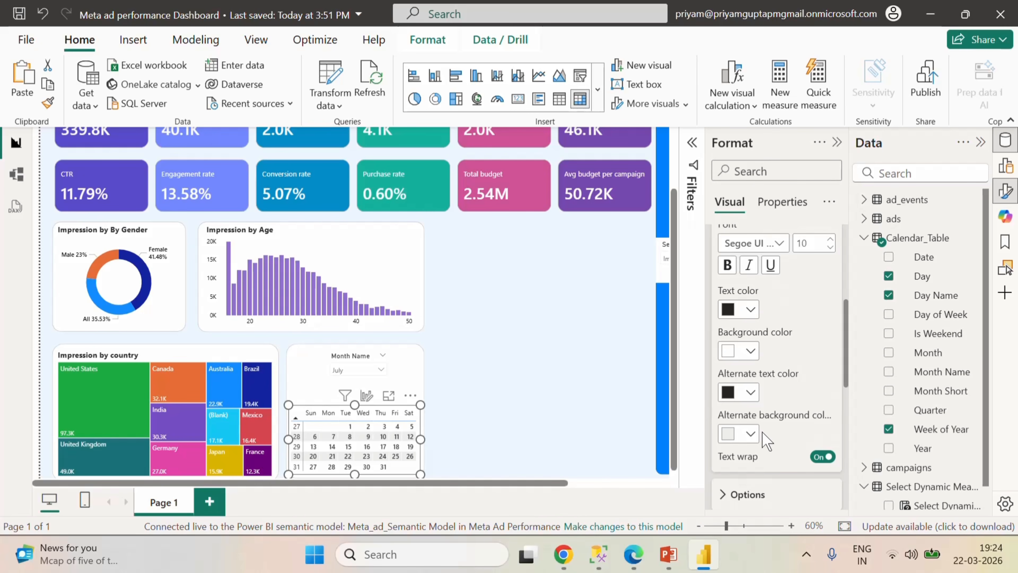
{"action": "left_click", "coordinate": [751, 435]}
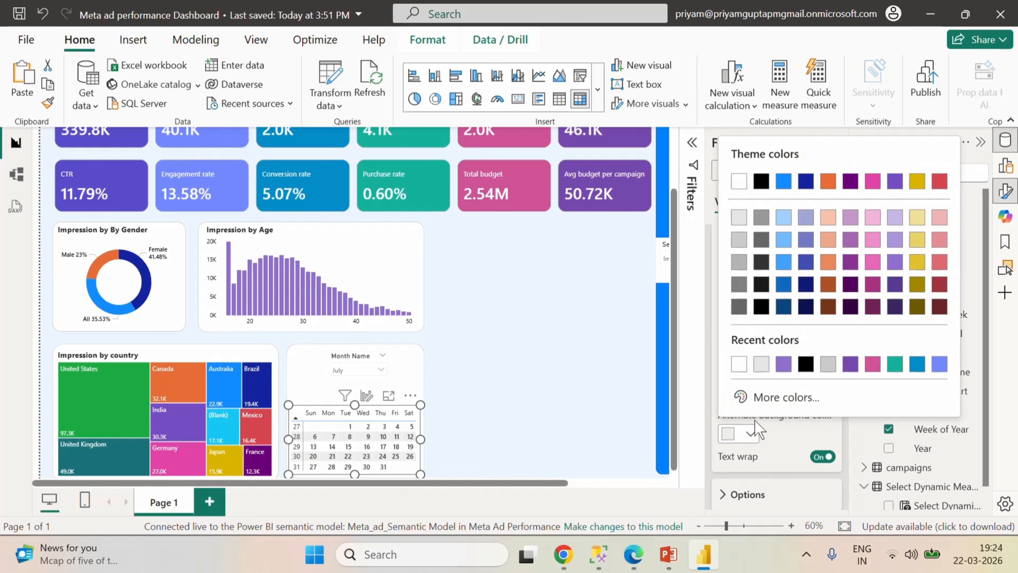
{"action": "left_click", "coordinate": [732, 361]}
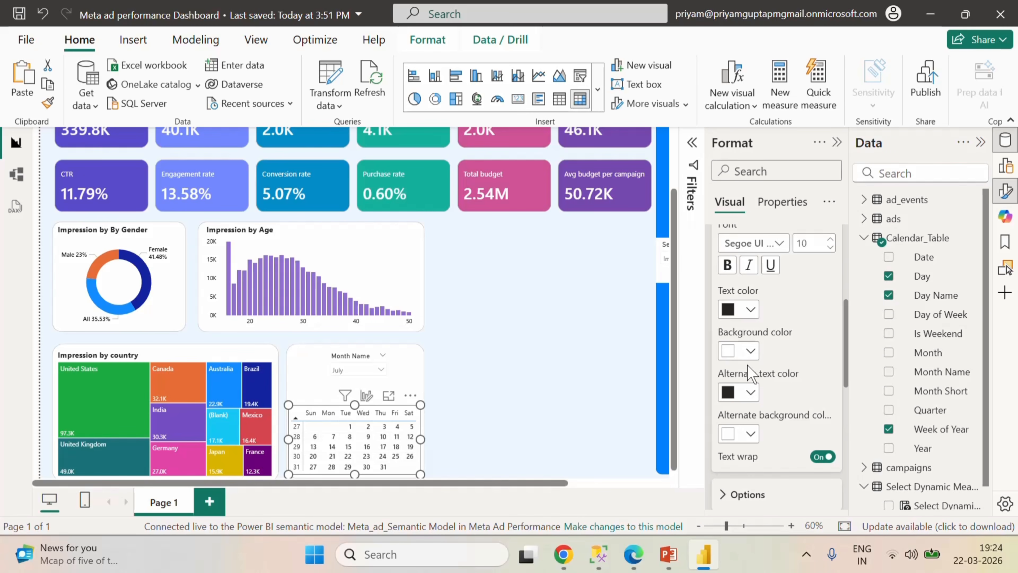
{"action": "scroll", "coordinate": [802, 433], "scroll_direction": "down", "scroll_amount": 1}
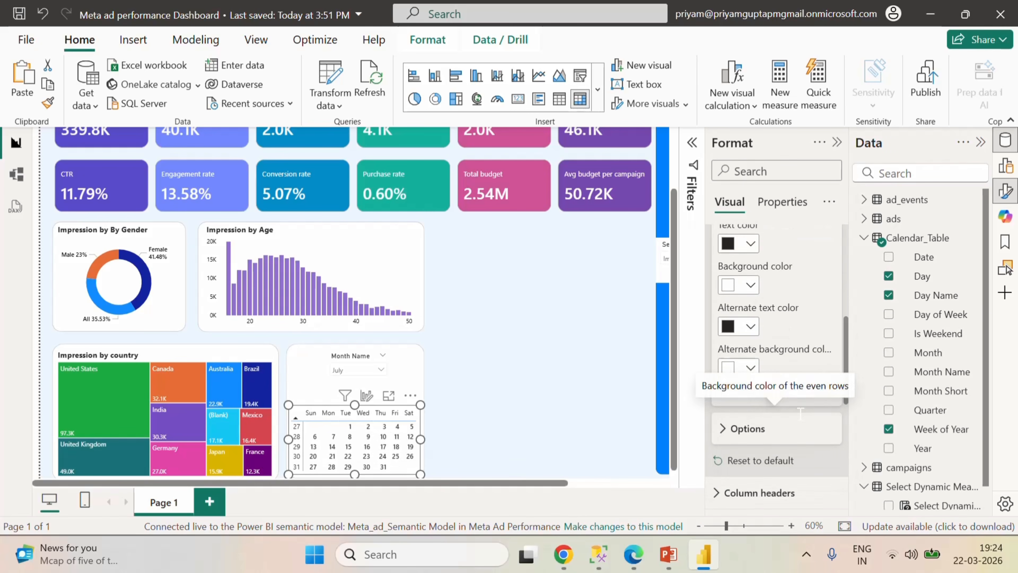
{"action": "scroll", "coordinate": [800, 413], "scroll_direction": "down", "scroll_amount": 2}
{"action": "scroll", "coordinate": [803, 419], "scroll_direction": "down", "scroll_amount": 3}
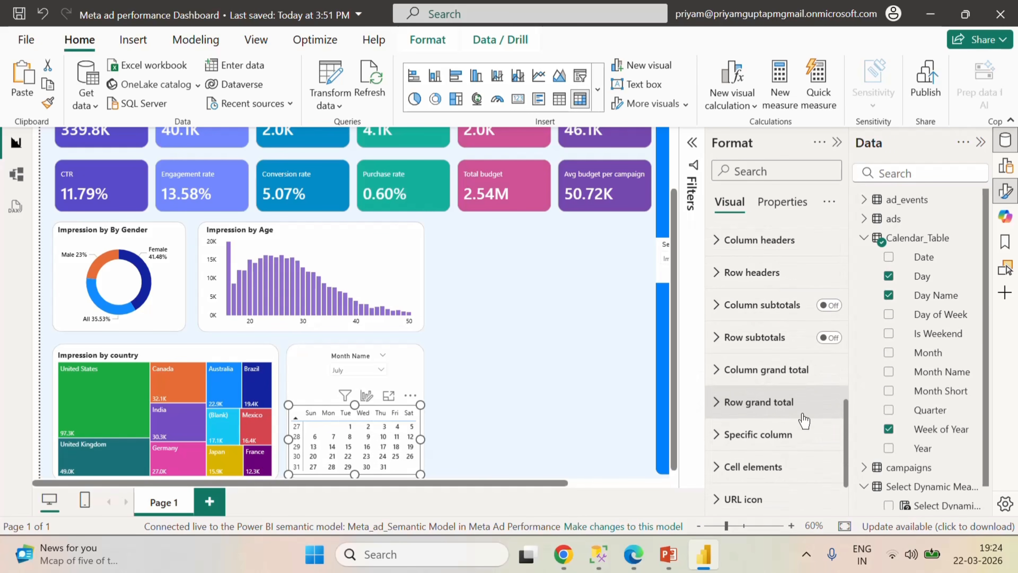
{"action": "scroll", "coordinate": [805, 417], "scroll_direction": "up", "scroll_amount": 10}
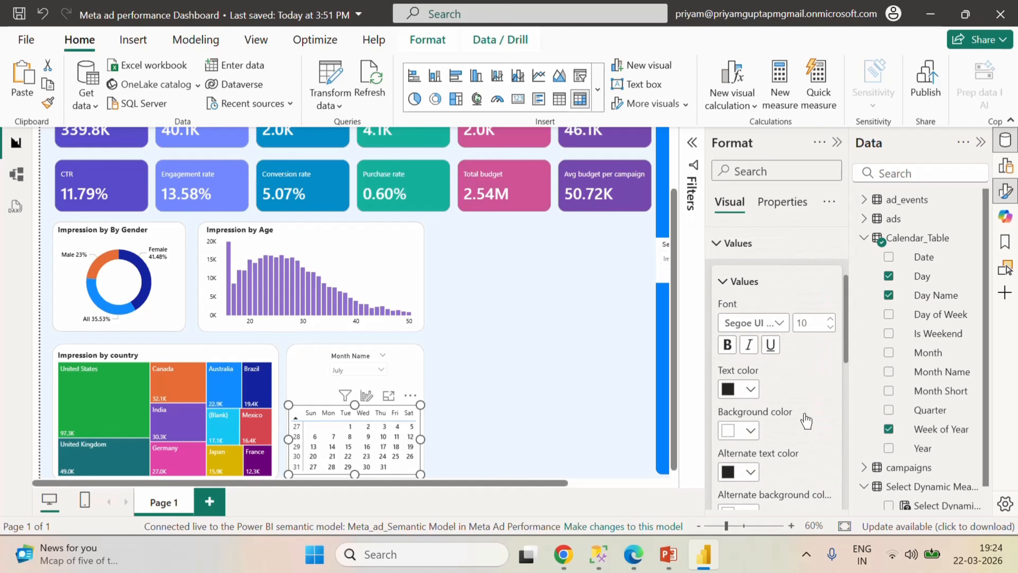
{"action": "left_click", "coordinate": [716, 338]}
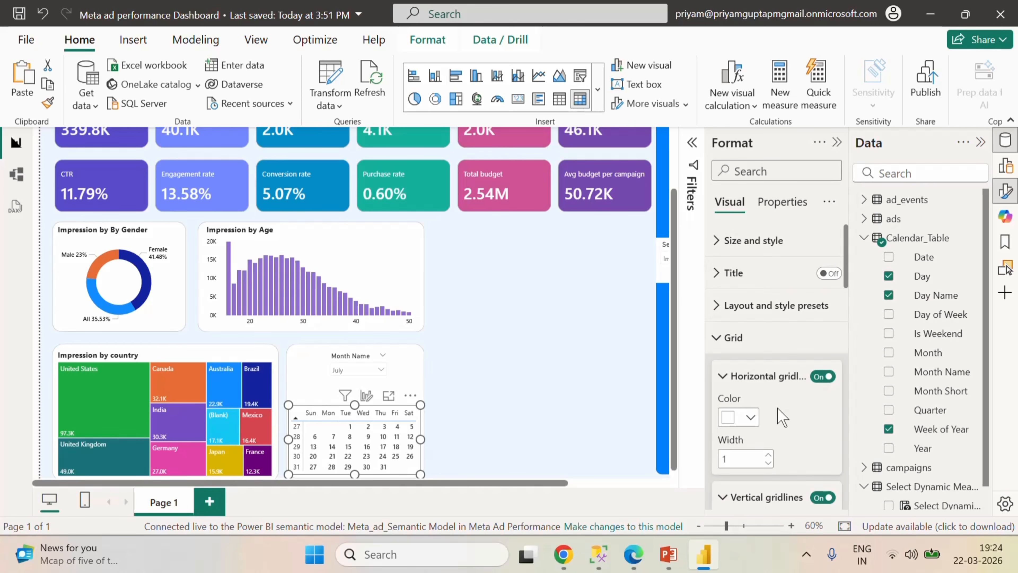
- Change the calendar's horizontal and vertical gridlines to light grey
{"action": "scroll", "coordinate": [801, 440], "scroll_direction": "down", "scroll_amount": 5}
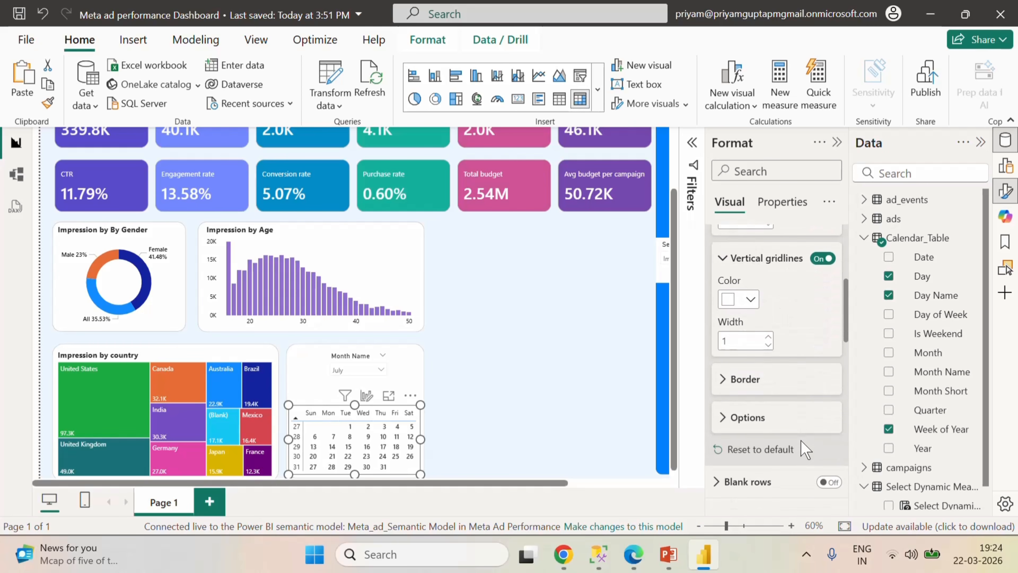
{"action": "scroll", "coordinate": [802, 438], "scroll_direction": "up", "scroll_amount": 2}
{"action": "left_click", "coordinate": [748, 260]}
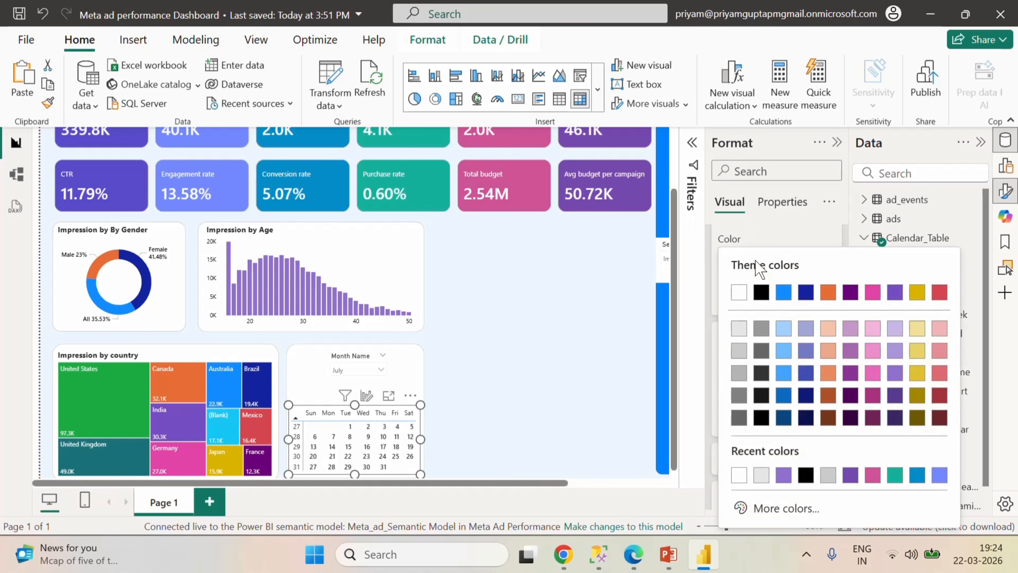
{"action": "left_click", "coordinate": [739, 329]}
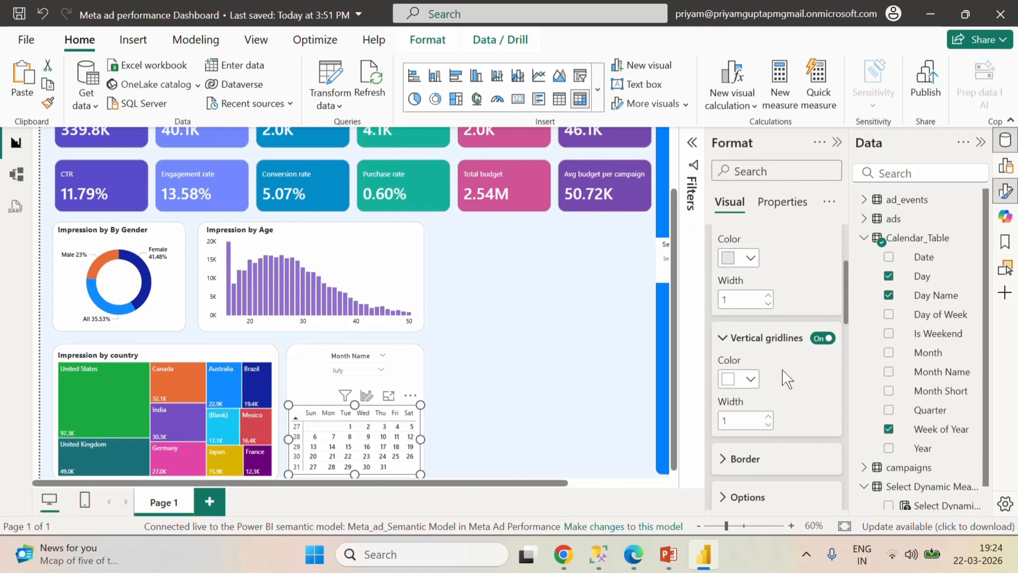
{"action": "scroll", "coordinate": [787, 379], "scroll_direction": "down", "scroll_amount": 2}
{"action": "left_click", "coordinate": [751, 299]}
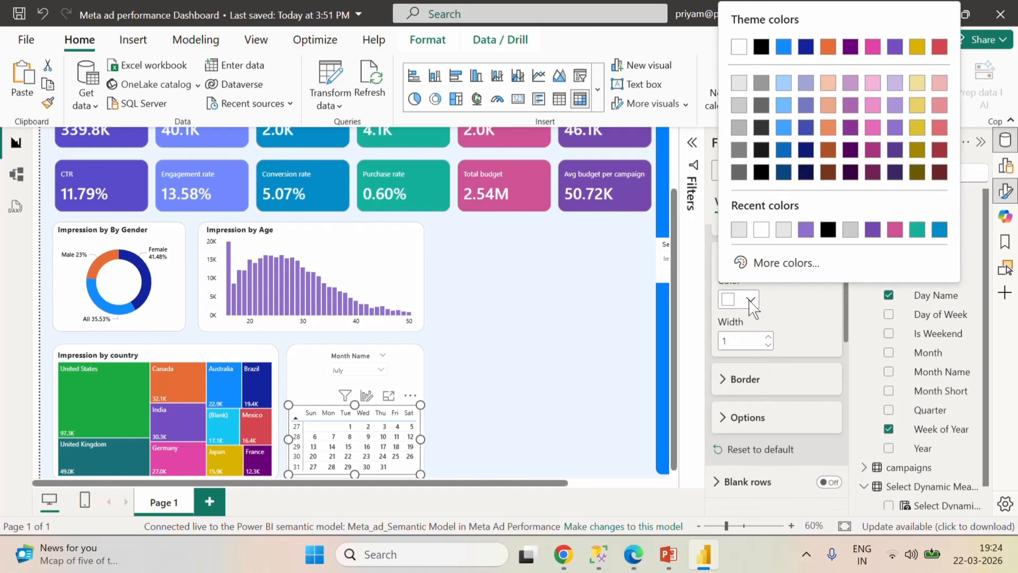
{"action": "left_click", "coordinate": [740, 231]}
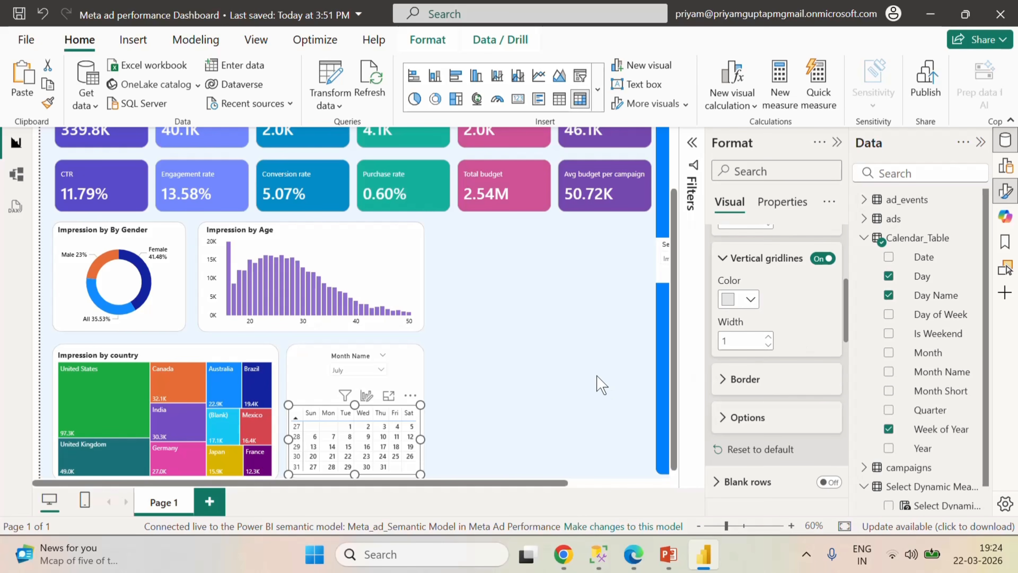
- Turn on cell-element background colouring for the calendar, then switch to Fabric's model view
{"action": "scroll", "coordinate": [816, 445], "scroll_direction": "down", "scroll_amount": 10}
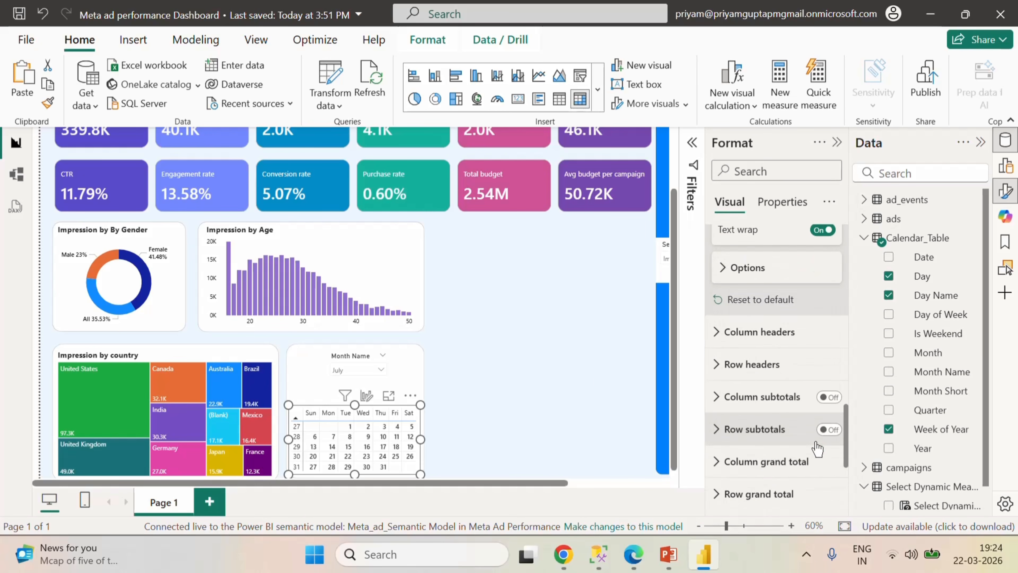
{"action": "scroll", "coordinate": [815, 445], "scroll_direction": "down", "scroll_amount": 2}
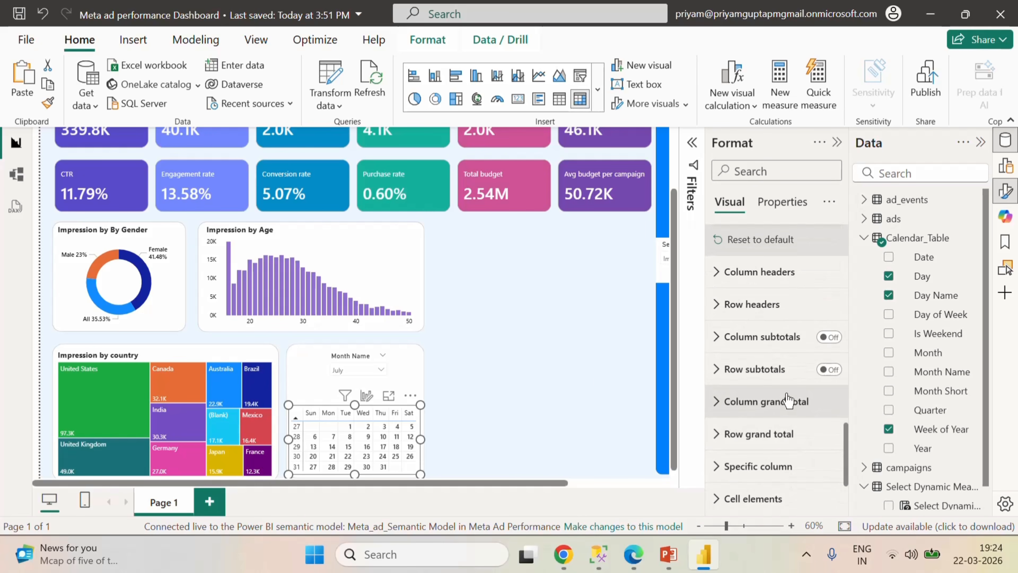
{"action": "scroll", "coordinate": [774, 435], "scroll_direction": "down", "scroll_amount": 3}
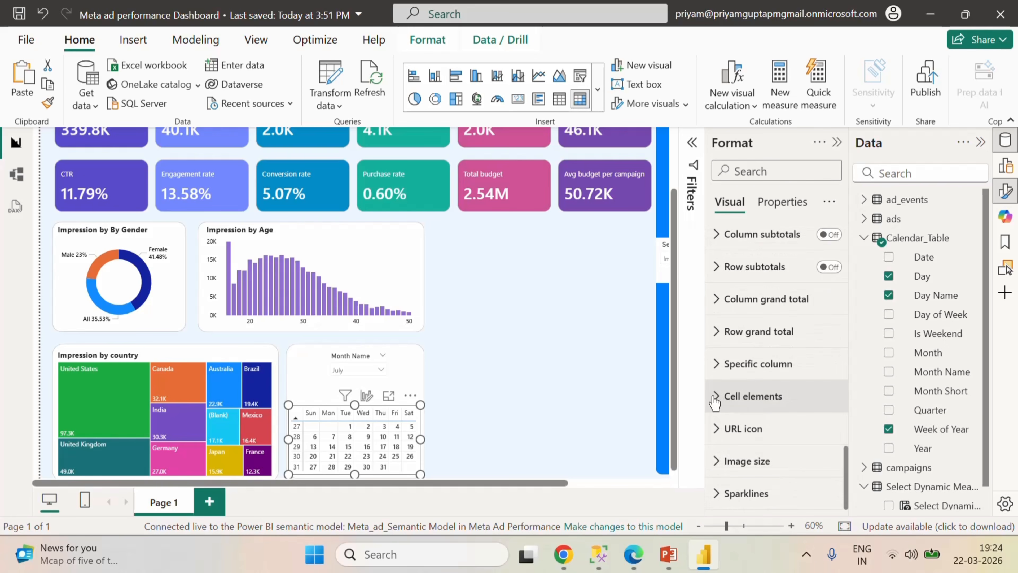
{"action": "left_click", "coordinate": [774, 397]}
{"action": "scroll", "coordinate": [780, 433], "scroll_direction": "down", "scroll_amount": 3}
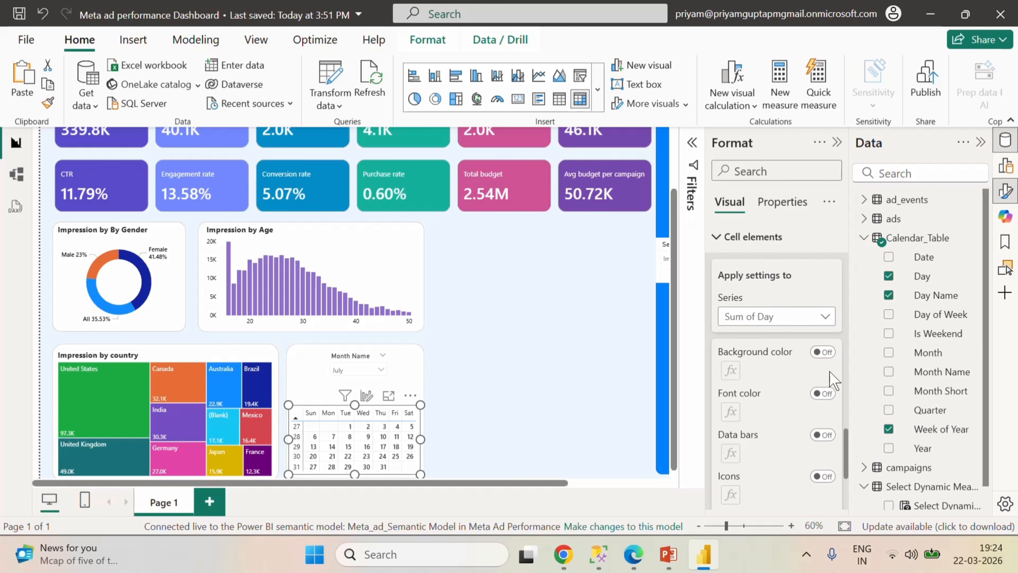
{"action": "left_click", "coordinate": [821, 353]}
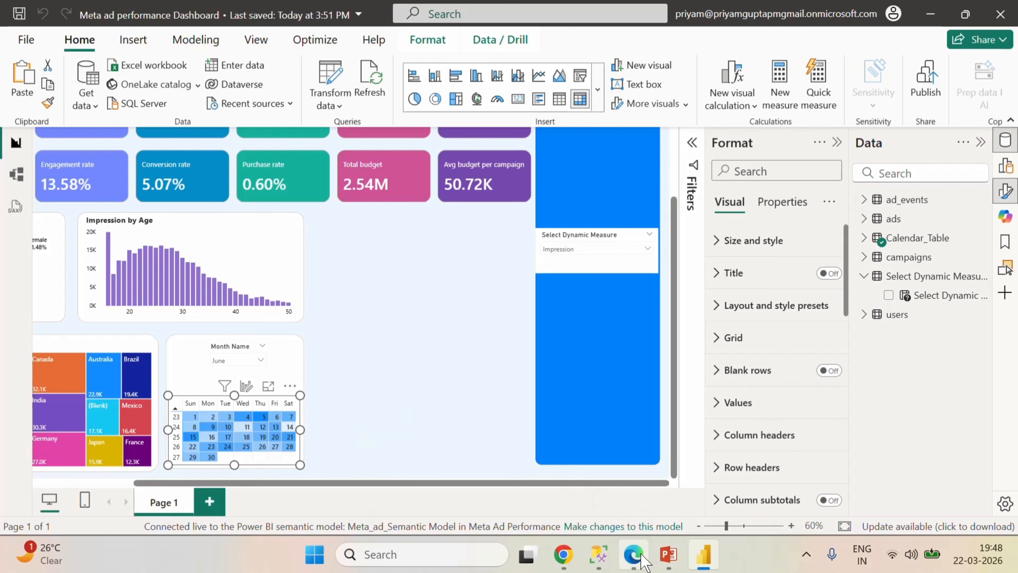
{"action": "left_click", "coordinate": [633, 554]}
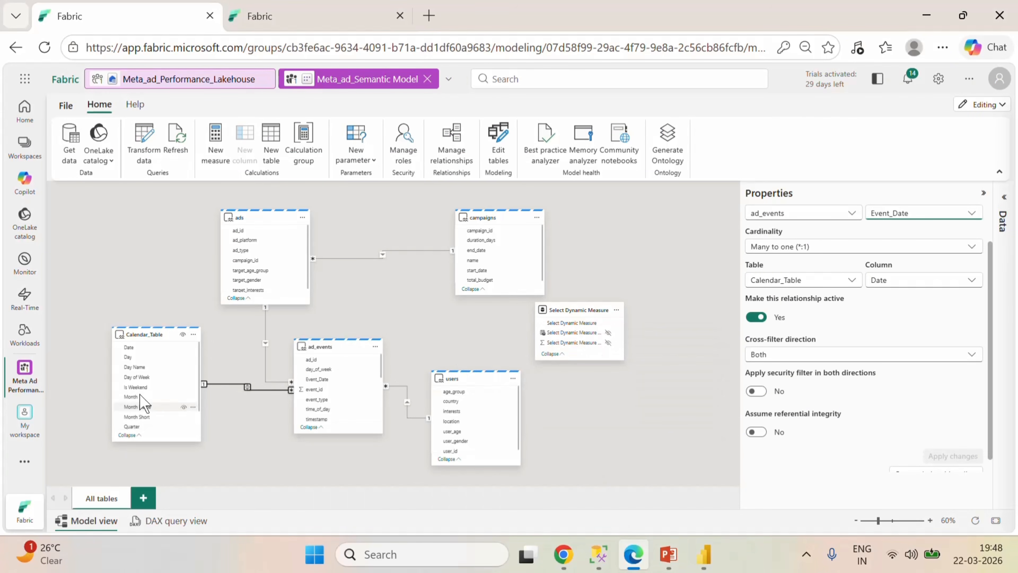
- Scroll through the Calendar_Table and ad_events column lists, then go back to the Power BI report
{"action": "scroll", "coordinate": [156, 377], "scroll_direction": "down", "scroll_amount": 3}
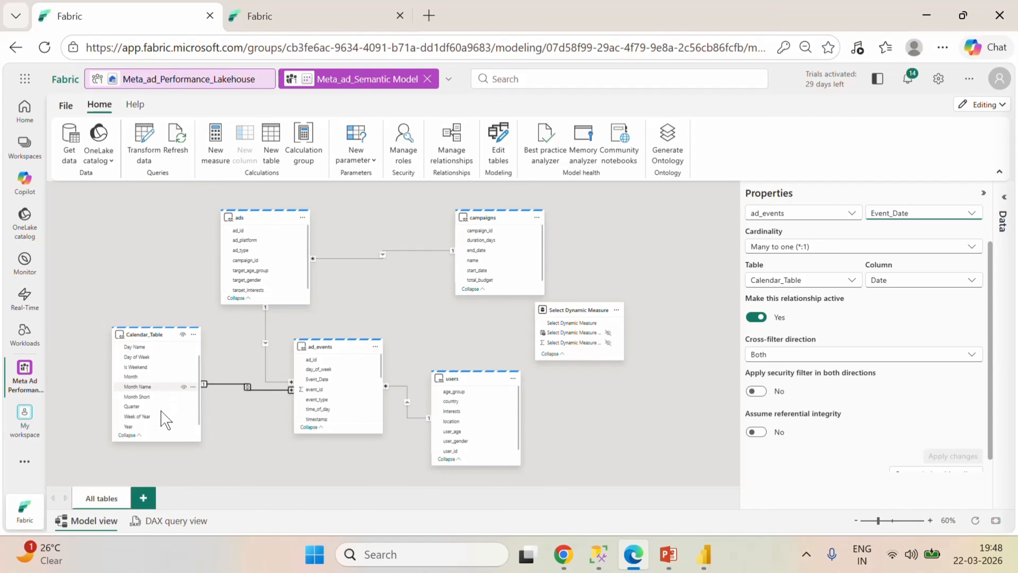
{"action": "scroll", "coordinate": [160, 397], "scroll_direction": "up", "scroll_amount": 3}
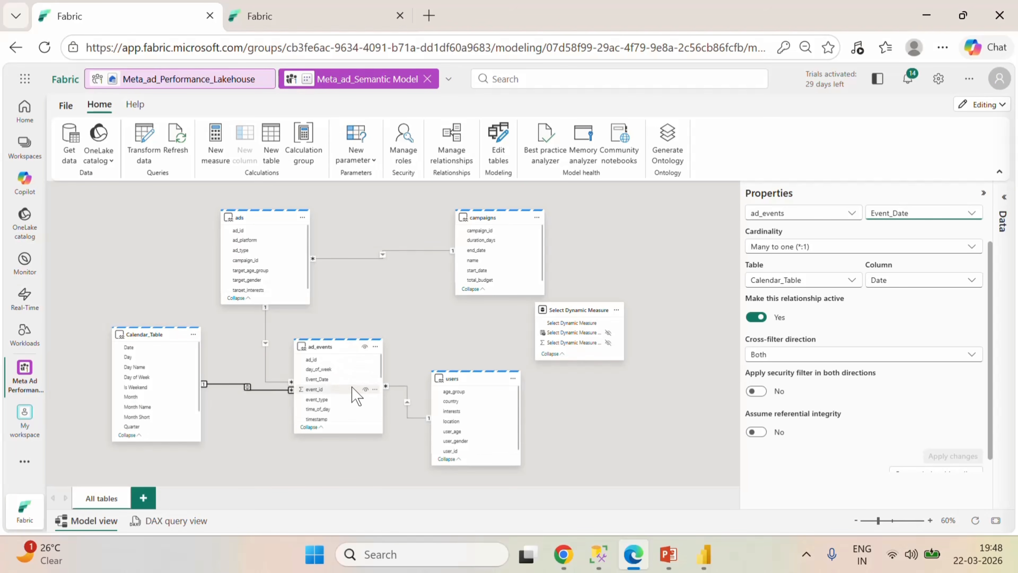
{"action": "scroll", "coordinate": [341, 409], "scroll_direction": "down", "scroll_amount": 2}
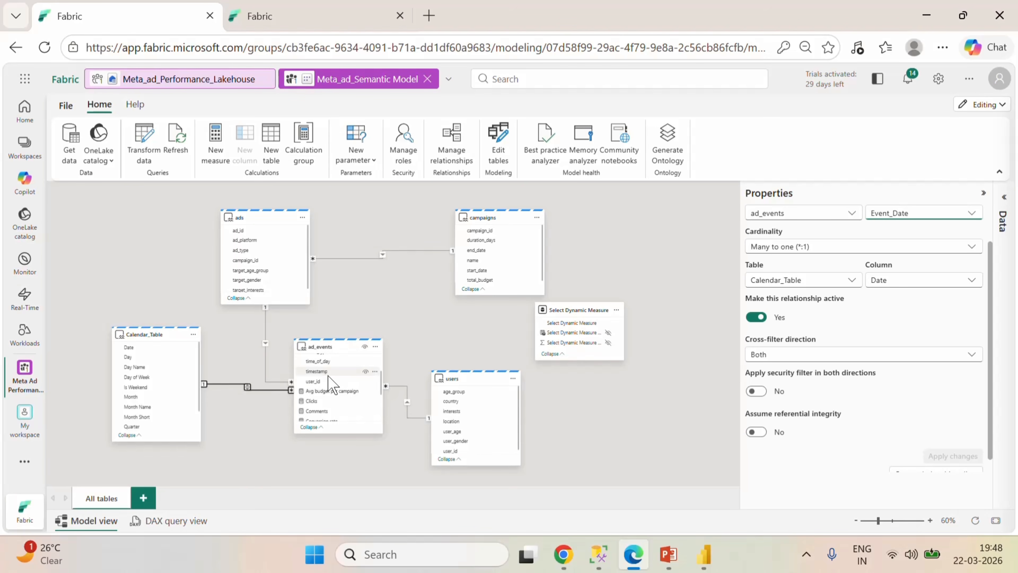
{"action": "scroll", "coordinate": [330, 389], "scroll_direction": "up", "scroll_amount": 3}
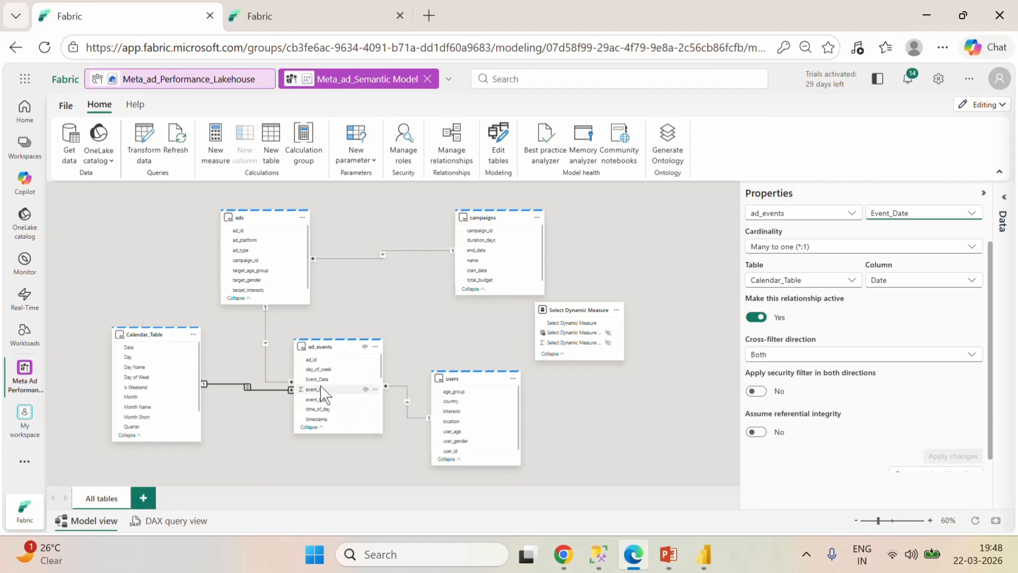
{"action": "scroll", "coordinate": [326, 385], "scroll_direction": "down", "scroll_amount": 3}
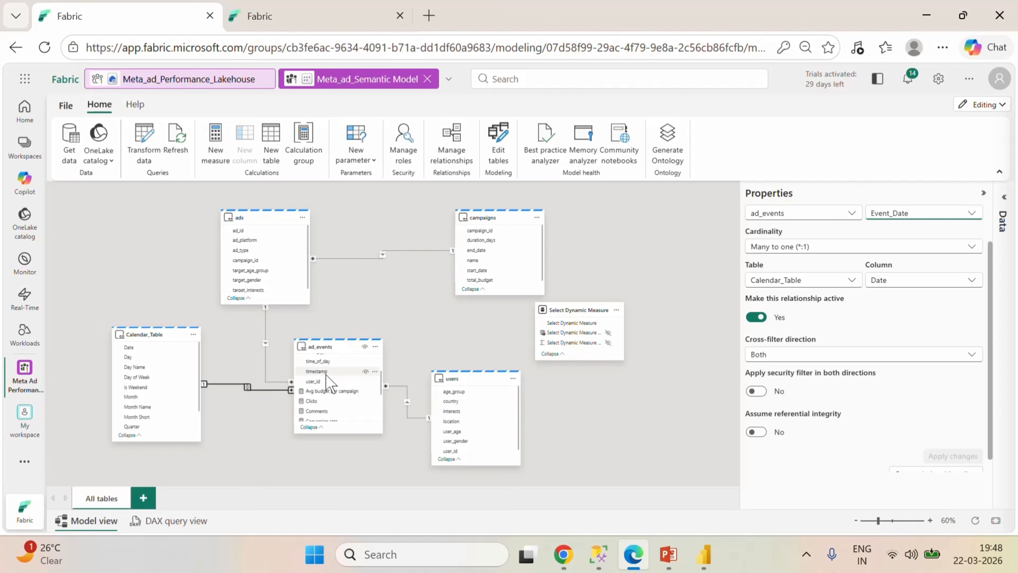
{"action": "scroll", "coordinate": [328, 384], "scroll_direction": "up", "scroll_amount": 3}
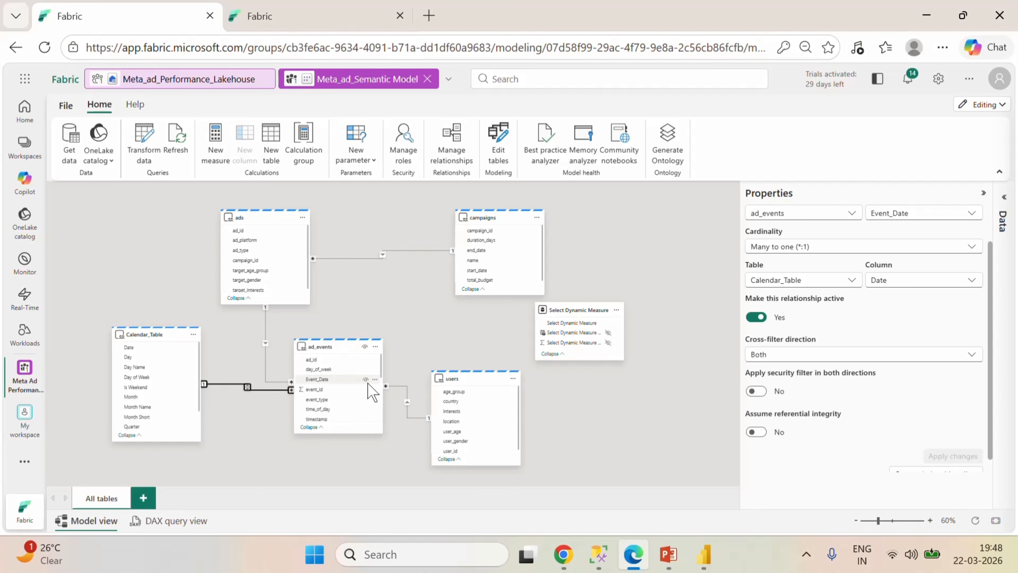
{"action": "left_click", "coordinate": [704, 554]}
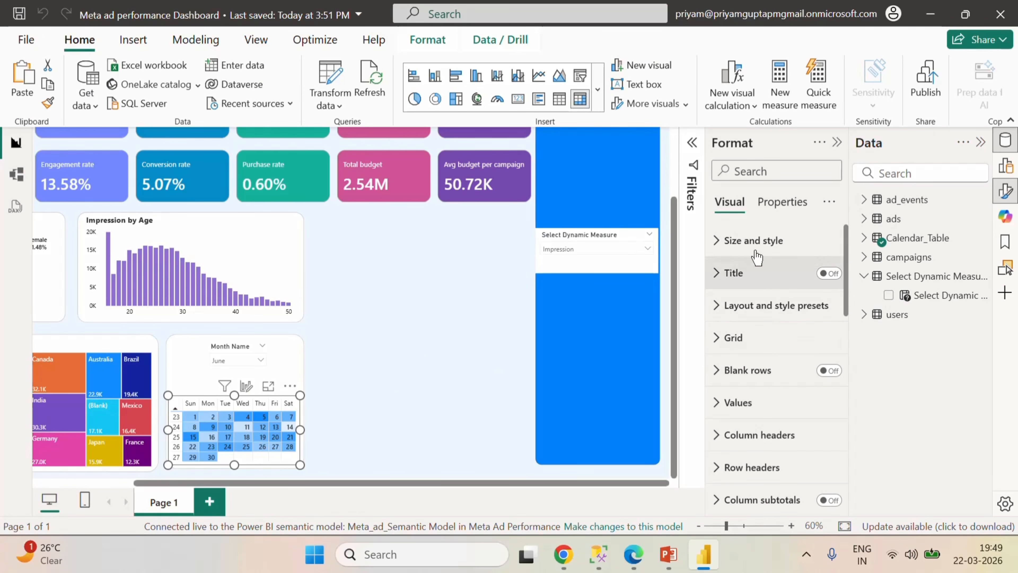
- Turn off banded row colour for the calendar's row headers
{"action": "left_click", "coordinate": [778, 205]}
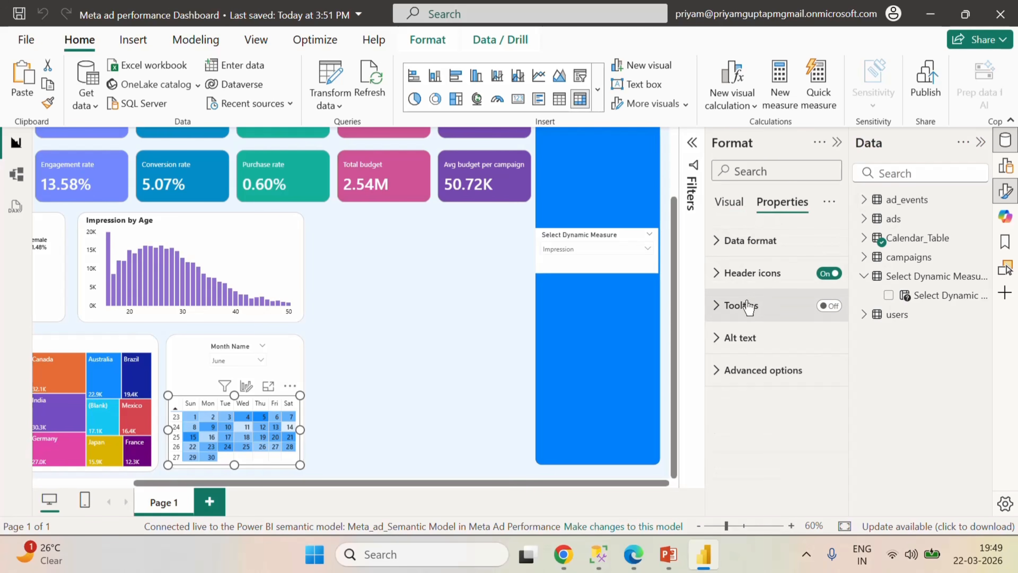
{"action": "left_click", "coordinate": [725, 205]}
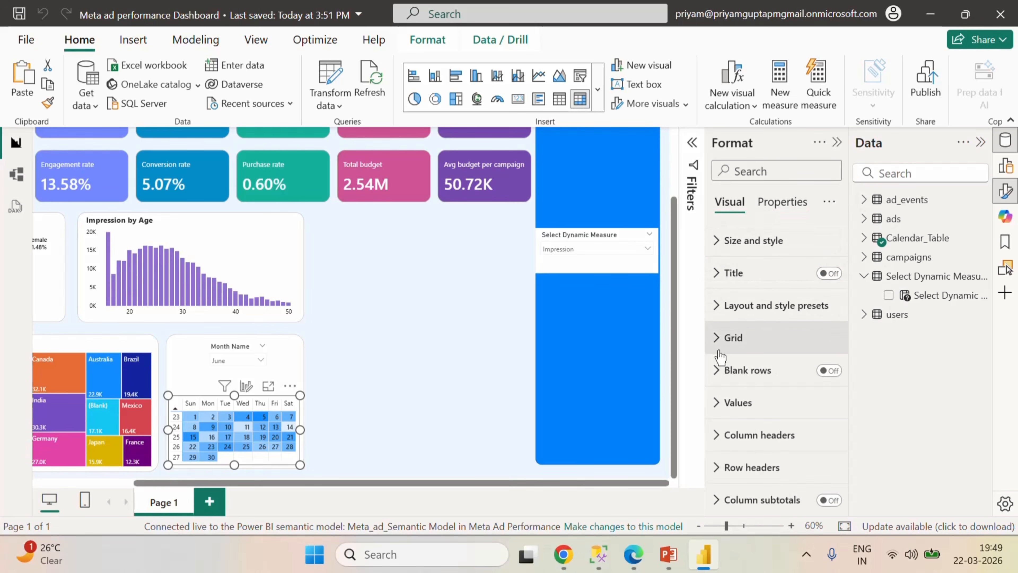
{"action": "left_click", "coordinate": [719, 402]}
{"action": "scroll", "coordinate": [762, 433], "scroll_direction": "down", "scroll_amount": 5}
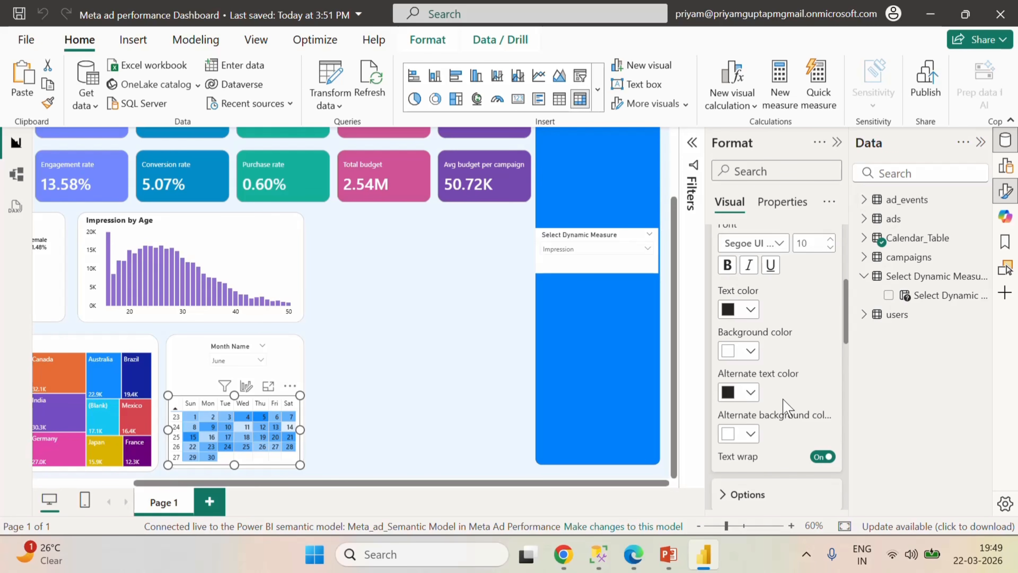
{"action": "scroll", "coordinate": [786, 406], "scroll_direction": "down", "scroll_amount": 5}
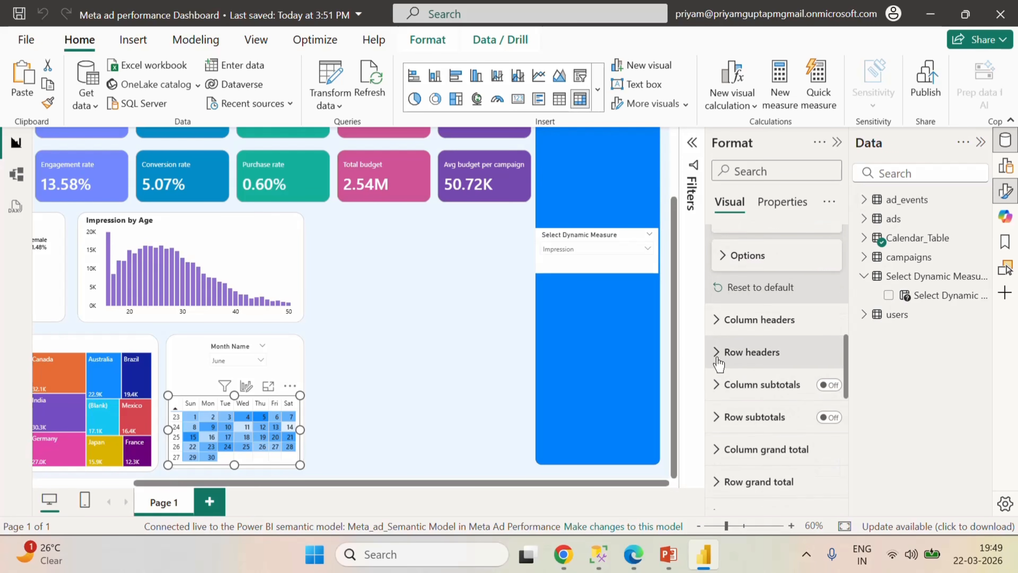
{"action": "left_click", "coordinate": [720, 352]}
{"action": "scroll", "coordinate": [777, 431], "scroll_direction": "down", "scroll_amount": 6}
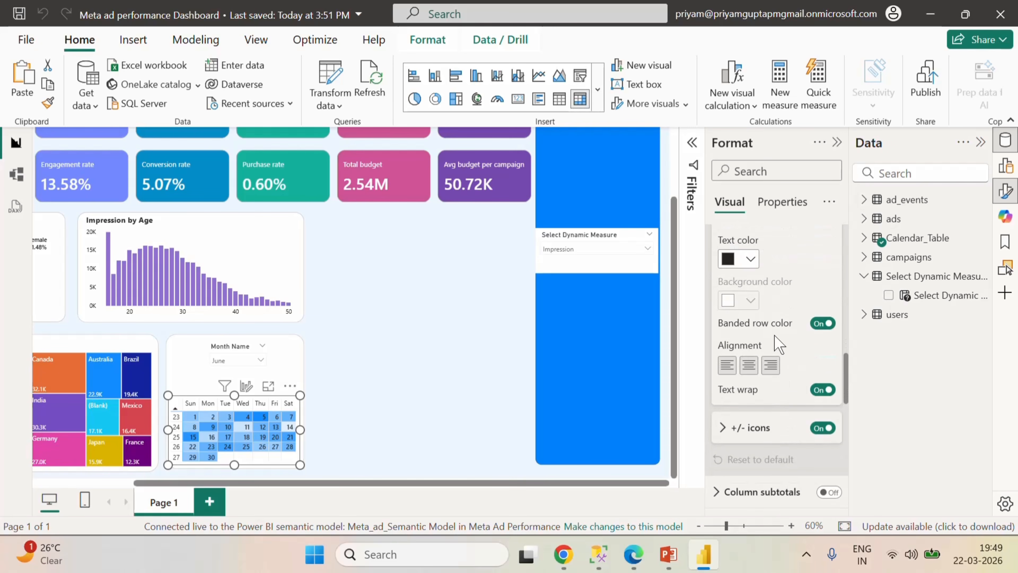
{"action": "scroll", "coordinate": [775, 320], "scroll_direction": "up", "scroll_amount": 2}
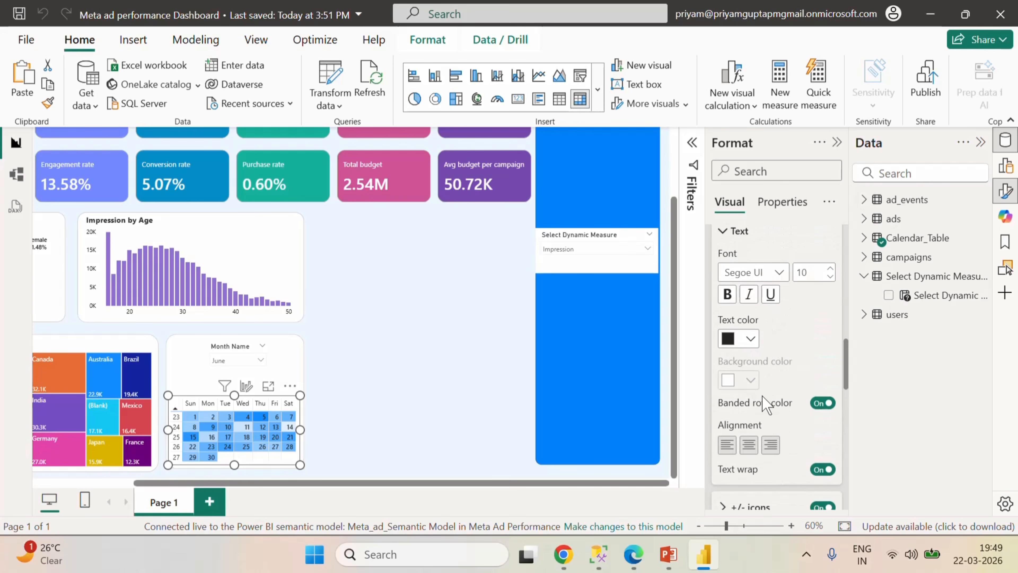
{"action": "left_click", "coordinate": [825, 403]}
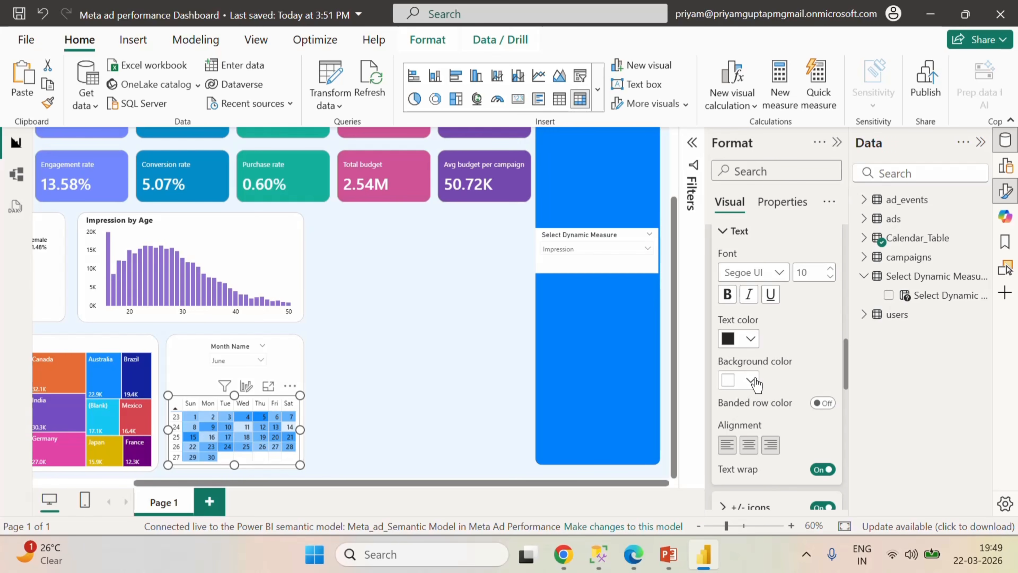
- Make the row-header text white and centred, and narrow the blank first column
{"action": "scroll", "coordinate": [786, 358], "scroll_direction": "up", "scroll_amount": 2}
{"action": "scroll", "coordinate": [785, 360], "scroll_direction": "down", "scroll_amount": 2}
{"action": "left_click", "coordinate": [750, 339]}
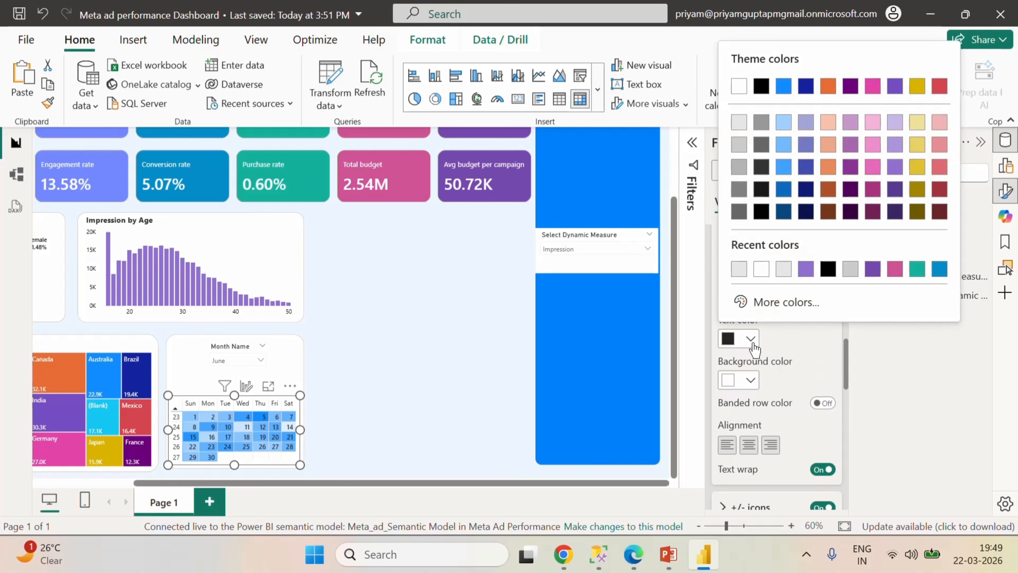
{"action": "left_click", "coordinate": [755, 270]}
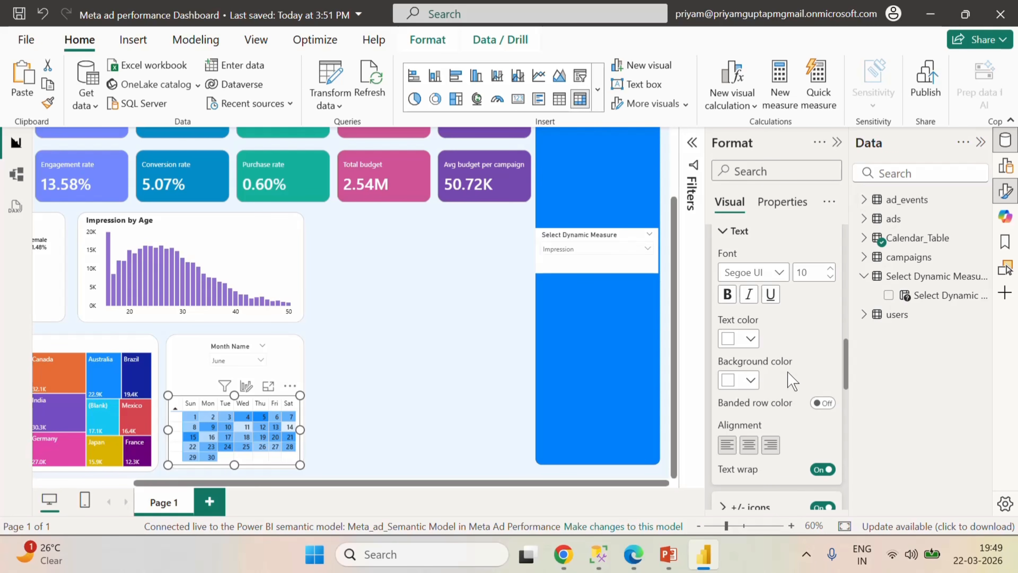
{"action": "scroll", "coordinate": [791, 381], "scroll_direction": "down", "scroll_amount": 2}
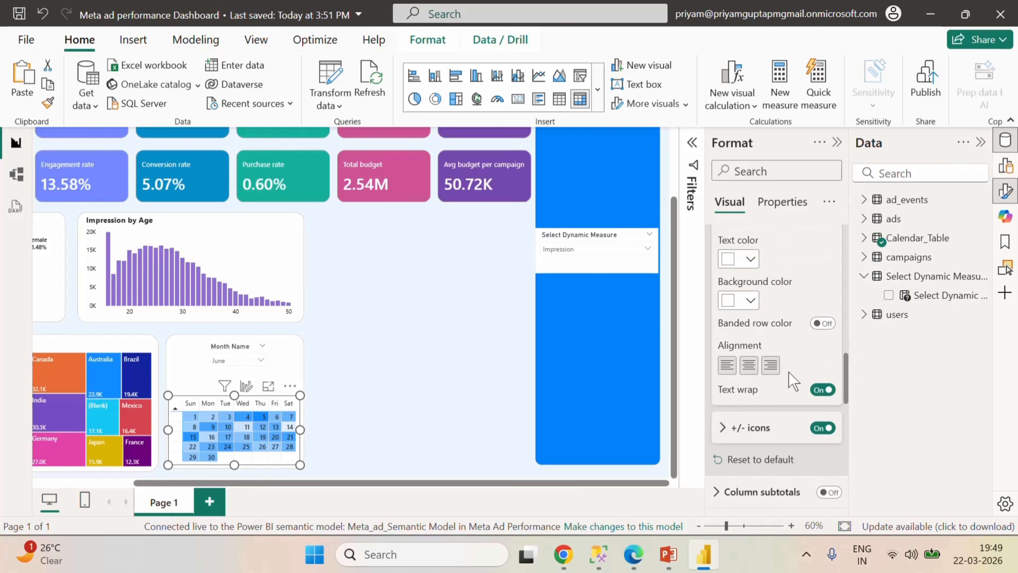
{"action": "left_click", "coordinate": [748, 365]}
{"action": "scroll", "coordinate": [806, 388], "scroll_direction": "up", "scroll_amount": 4}
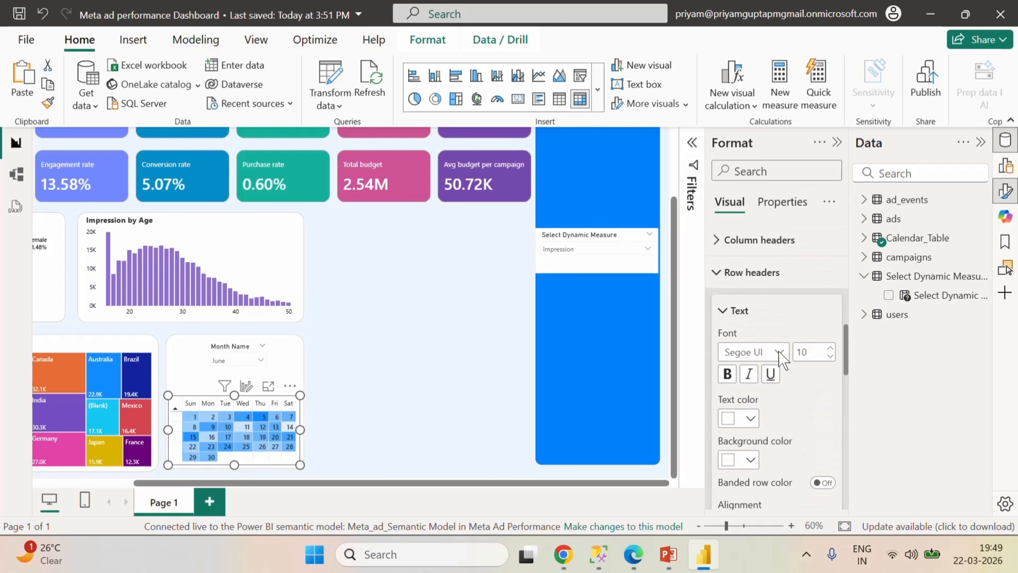
{"action": "left_click", "coordinate": [724, 273]}
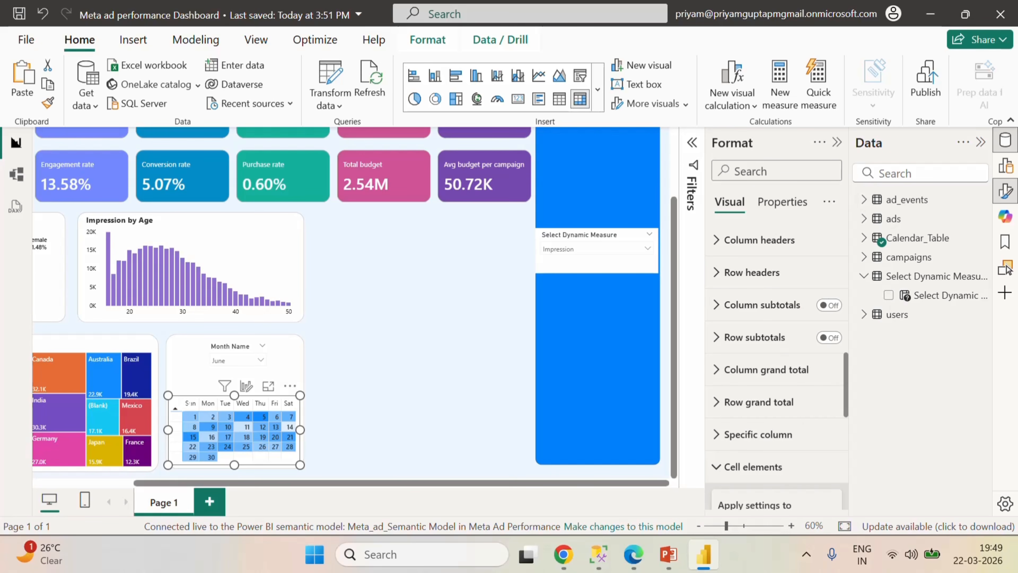
{"action": "left_click_drag", "start_coordinate": [181, 404], "coordinate": [171, 403]}
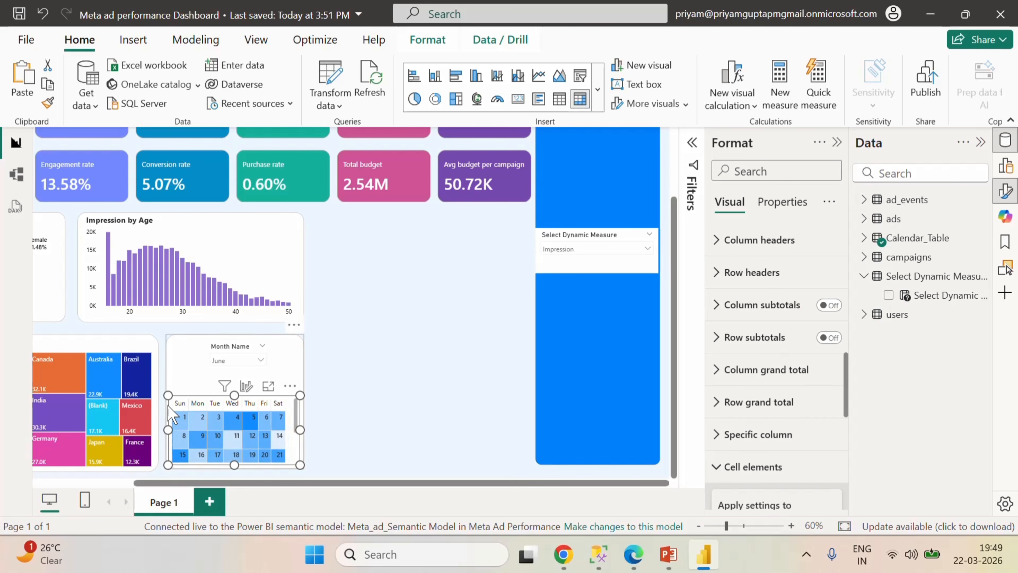
{"action": "left_click", "coordinate": [372, 425]}
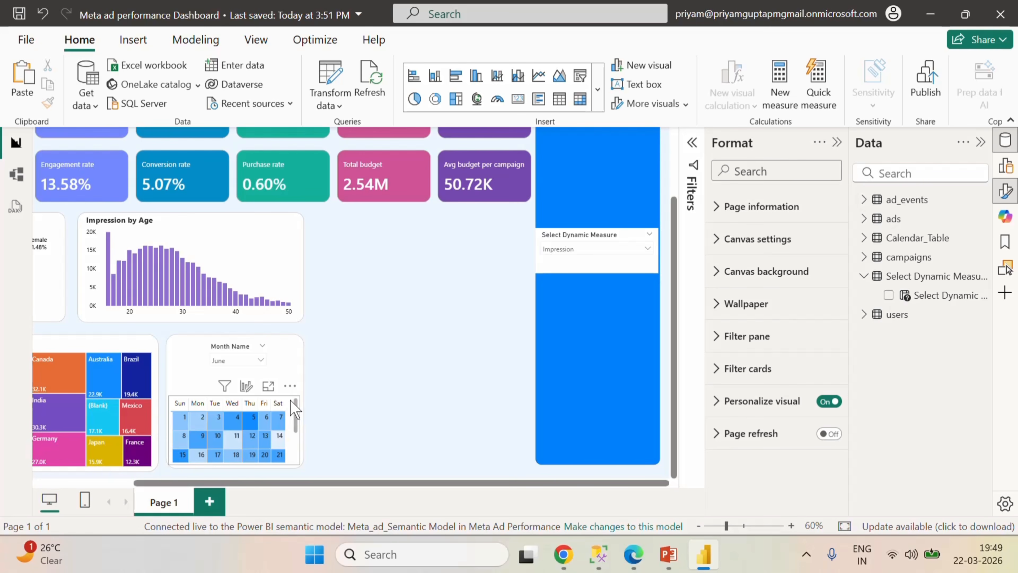
- Resize the calendar visual so the Sat column is fully visible
{"action": "left_click", "coordinate": [292, 425]}
{"action": "scroll", "coordinate": [287, 418], "scroll_direction": "down", "scroll_amount": 3}
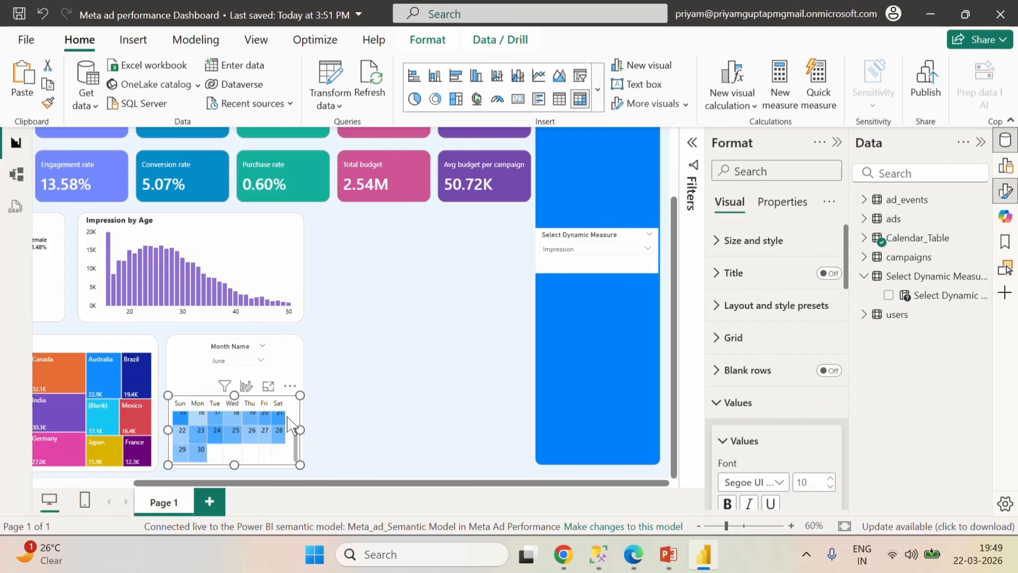
{"action": "scroll", "coordinate": [287, 421], "scroll_direction": "up", "scroll_amount": 3}
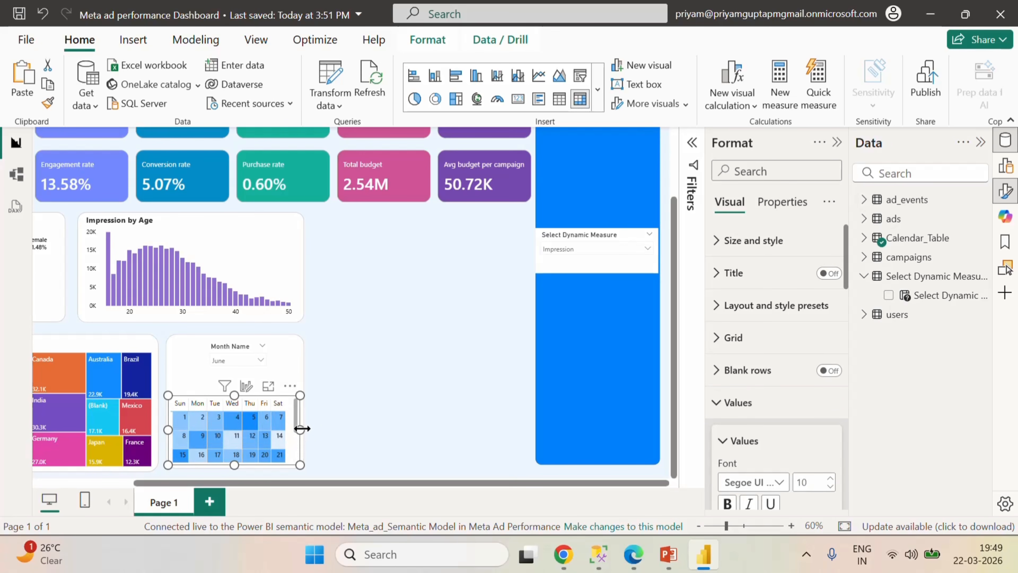
{"action": "mouse_move", "coordinate": [301, 428]}
{"action": "left_mouse_down"}
{"action": "mouse_move", "coordinate": [330, 432]}
{"action": "mouse_move", "coordinate": [295, 432]}
{"action": "left_mouse_up"}
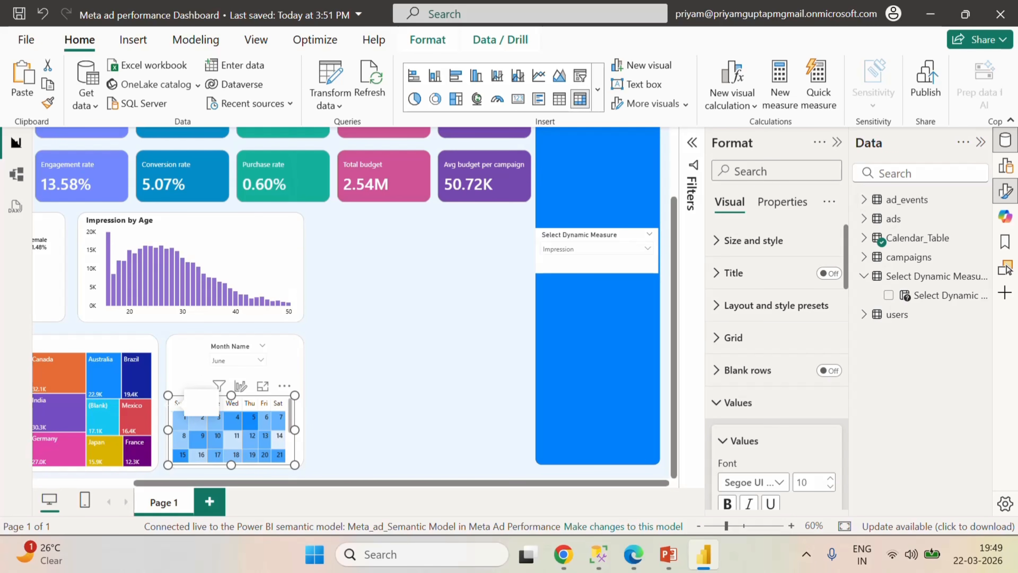
{"action": "left_click_drag", "start_coordinate": [172, 404], "coordinate": [185, 405]}
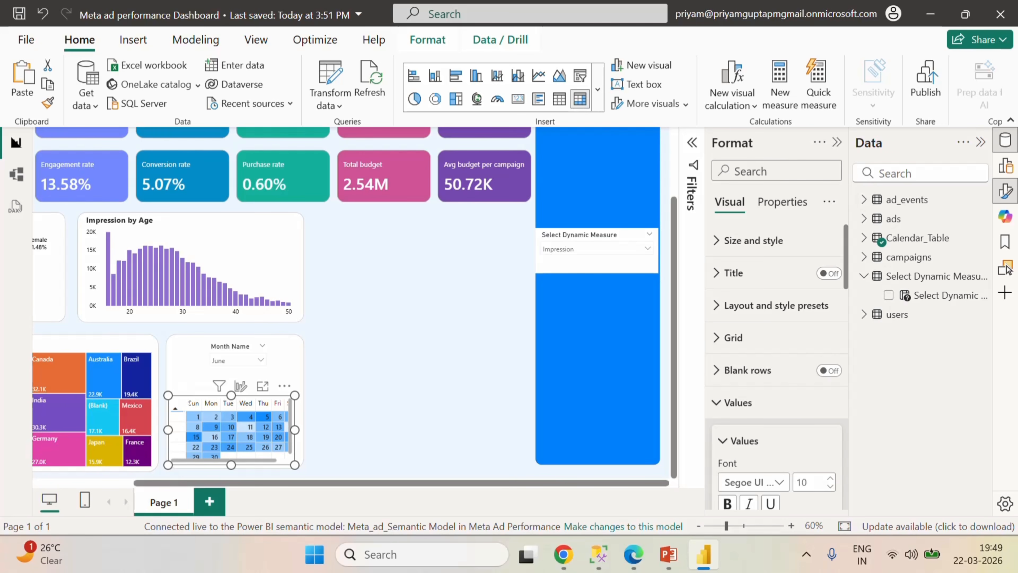
{"action": "mouse_move", "coordinate": [239, 460]}
{"action": "left_mouse_down"}
{"action": "mouse_move", "coordinate": [265, 464]}
{"action": "mouse_move", "coordinate": [238, 464]}
{"action": "left_mouse_up"}
{"action": "left_click_drag", "start_coordinate": [295, 430], "coordinate": [303, 432]}
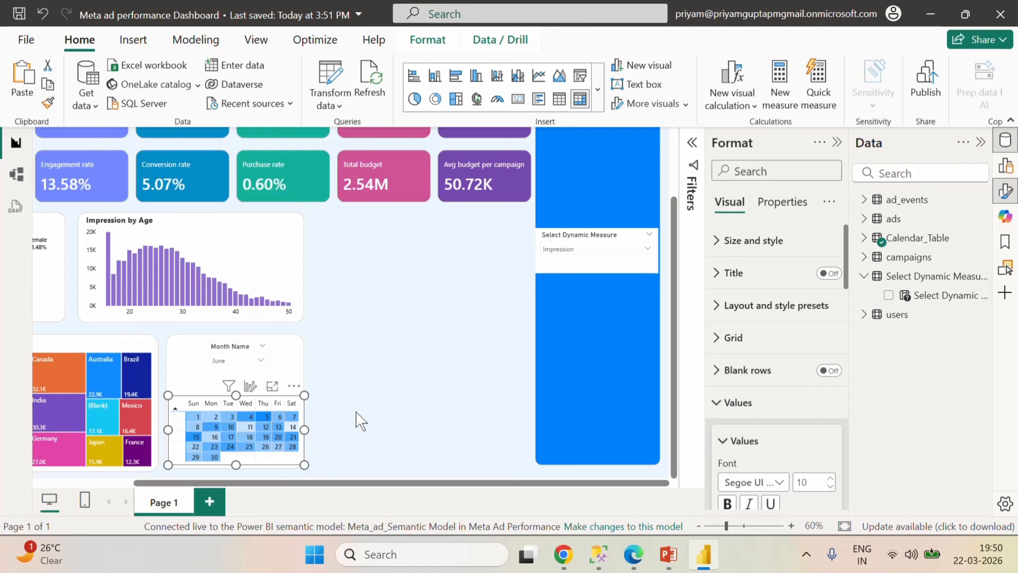
{"action": "left_click", "coordinate": [357, 431]}
- Clear the Thursday filter and nudge the calendar visual slightly left
{"action": "left_click", "coordinate": [261, 403]}
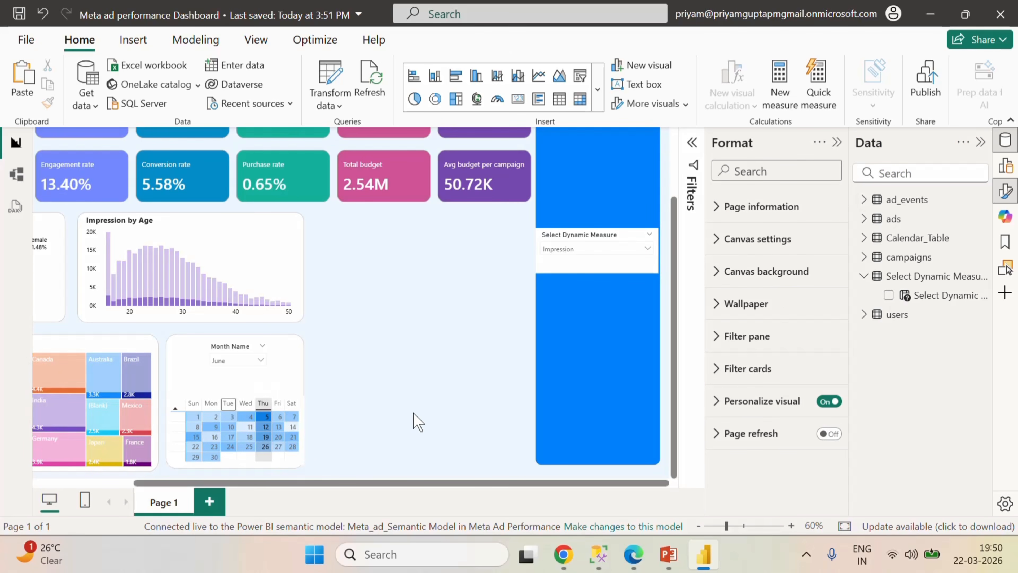
{"action": "left_click", "coordinate": [263, 403]}
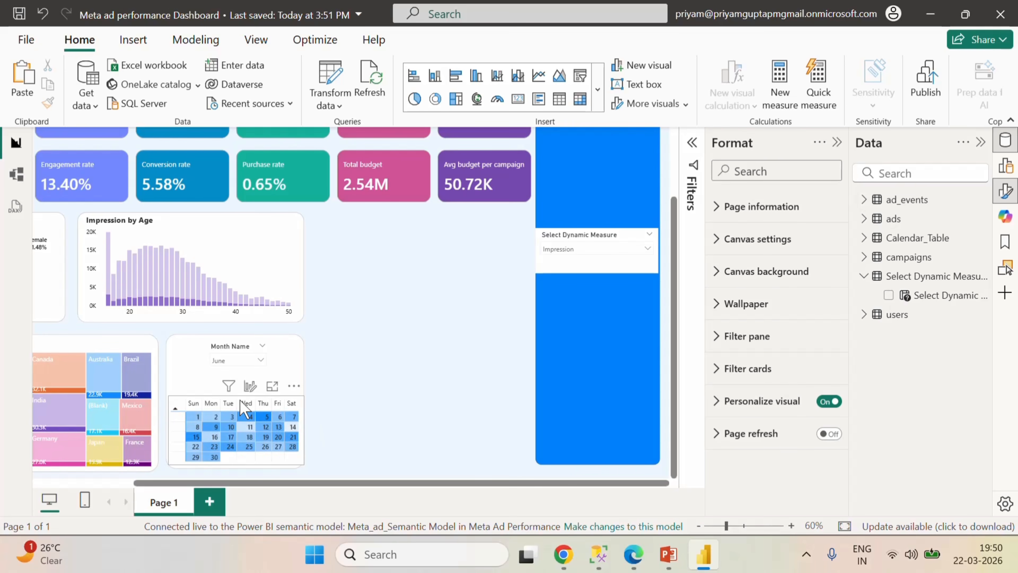
{"action": "left_click", "coordinate": [240, 405]}
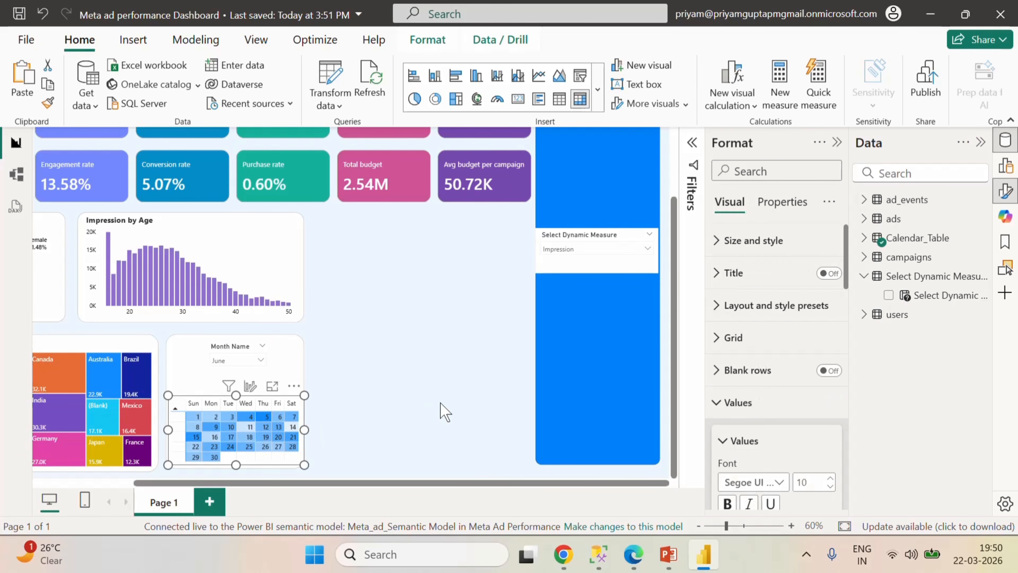
{"action": "key", "text": "Left"}
{"action": "key", "text": "Left"}
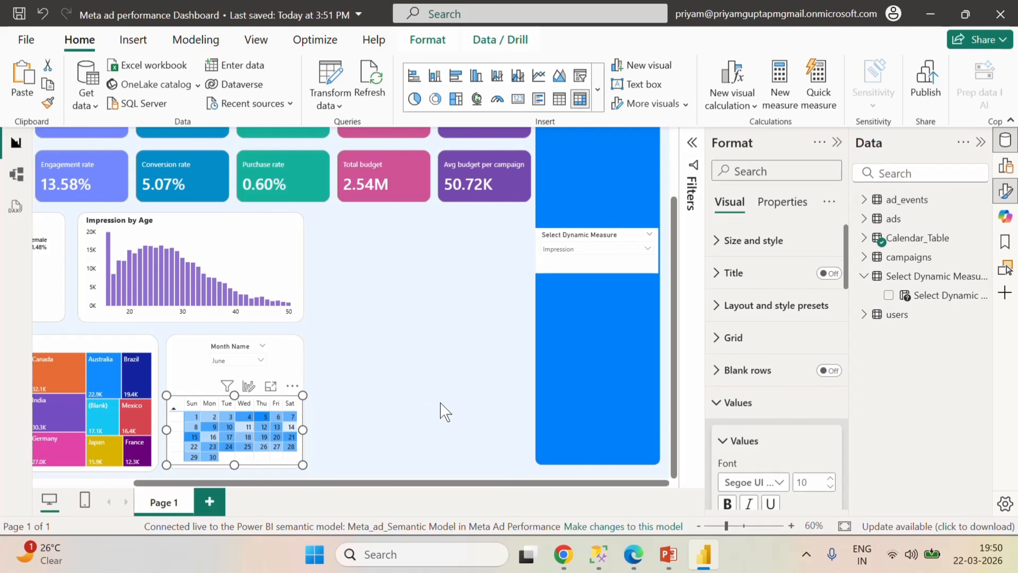
{"action": "left_click", "coordinate": [445, 411]}
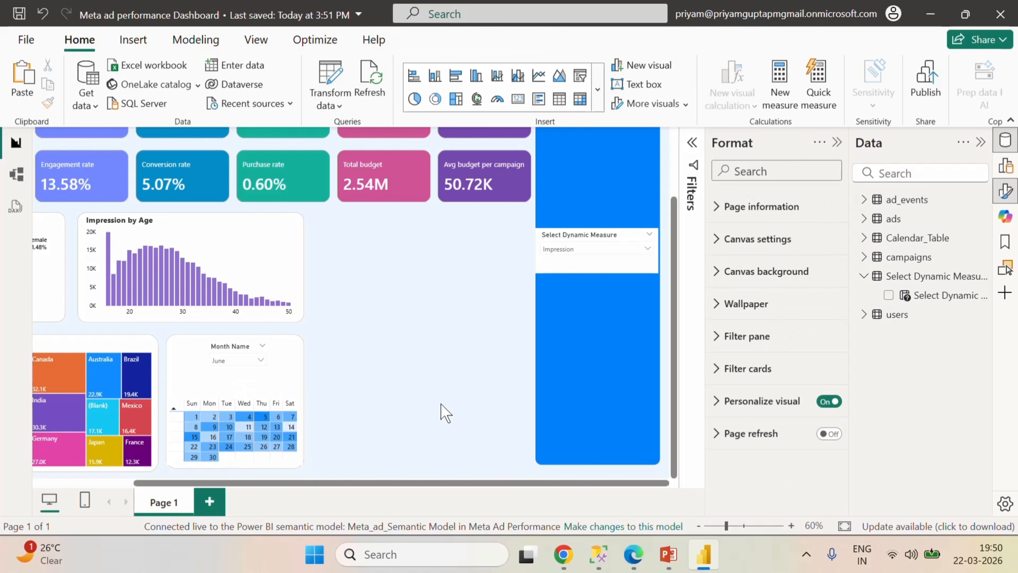
{"action": "left_click", "coordinate": [230, 405]}
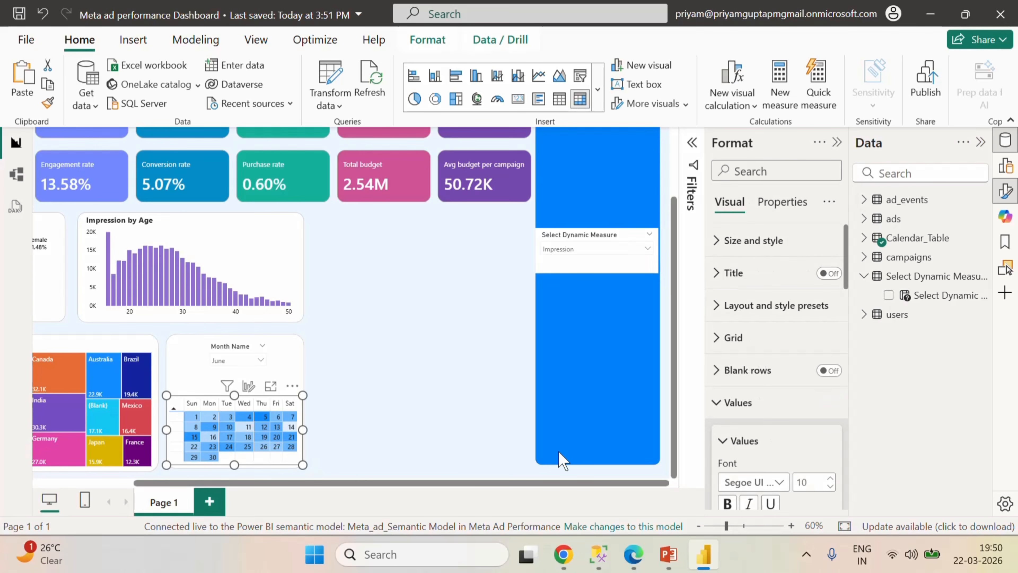
- Set the calendar's vertical gridline width to 0
{"action": "left_click", "coordinate": [727, 353]}
{"action": "scroll", "coordinate": [773, 413], "scroll_direction": "down", "scroll_amount": 2}
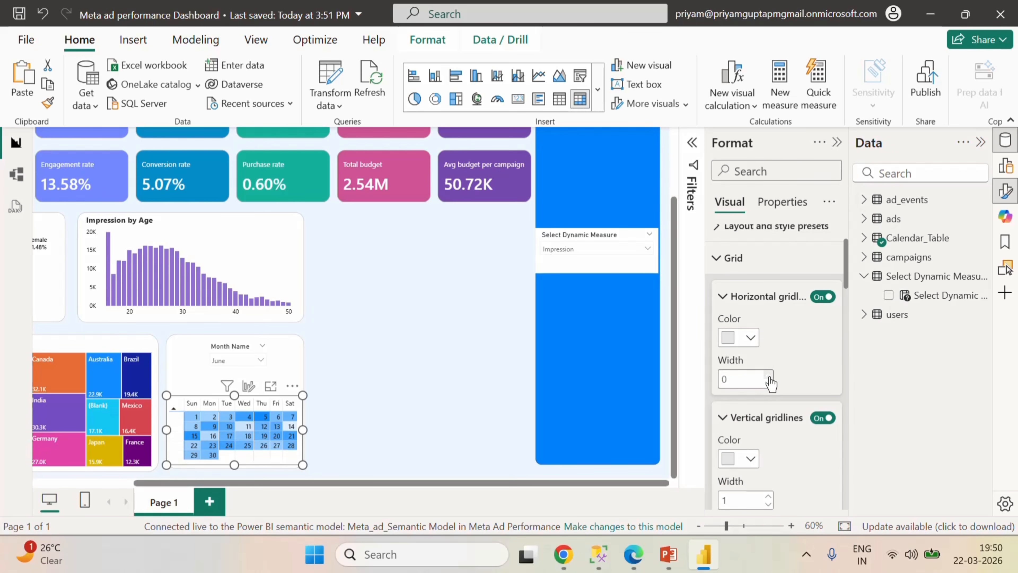
{"action": "scroll", "coordinate": [774, 421], "scroll_direction": "down", "scroll_amount": 3}
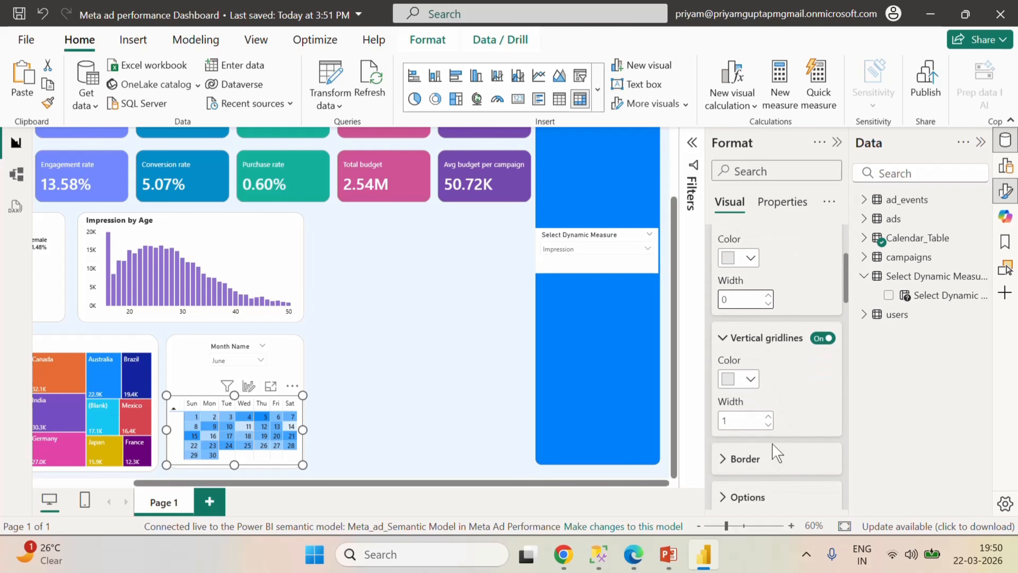
{"action": "left_click", "coordinate": [768, 425]}
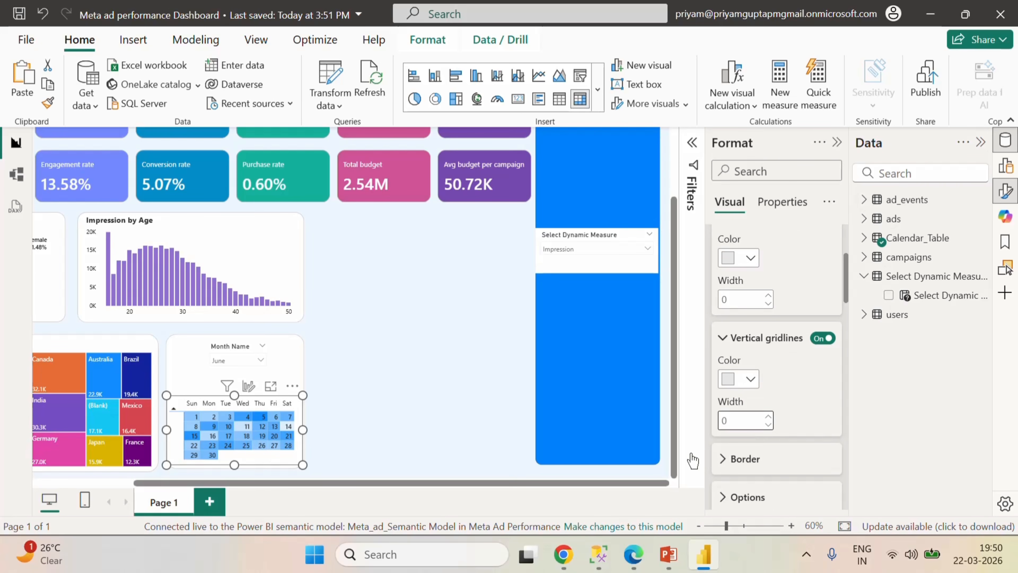
{"action": "left_click", "coordinate": [390, 385]}
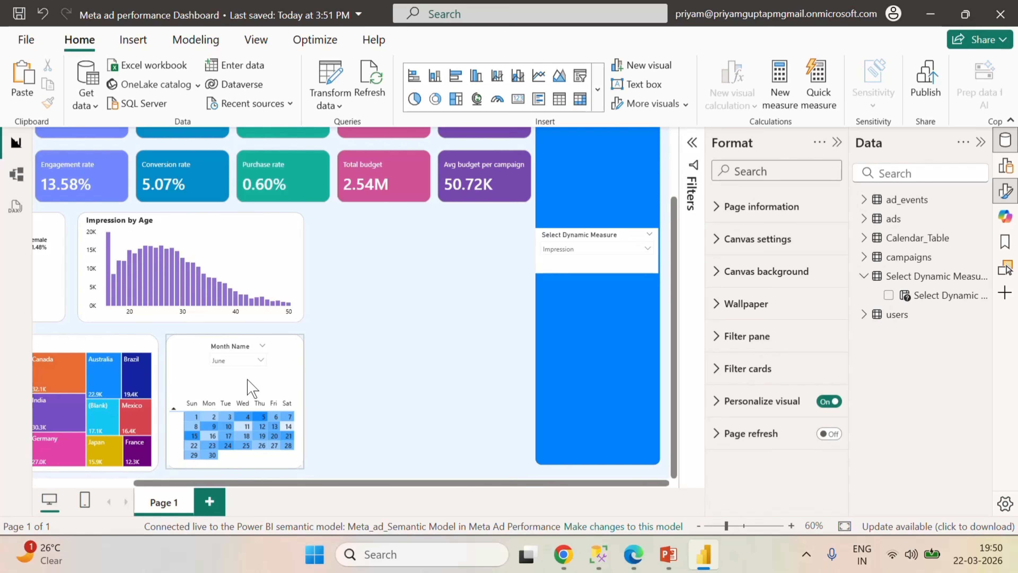
{"action": "left_click", "coordinate": [243, 405]}
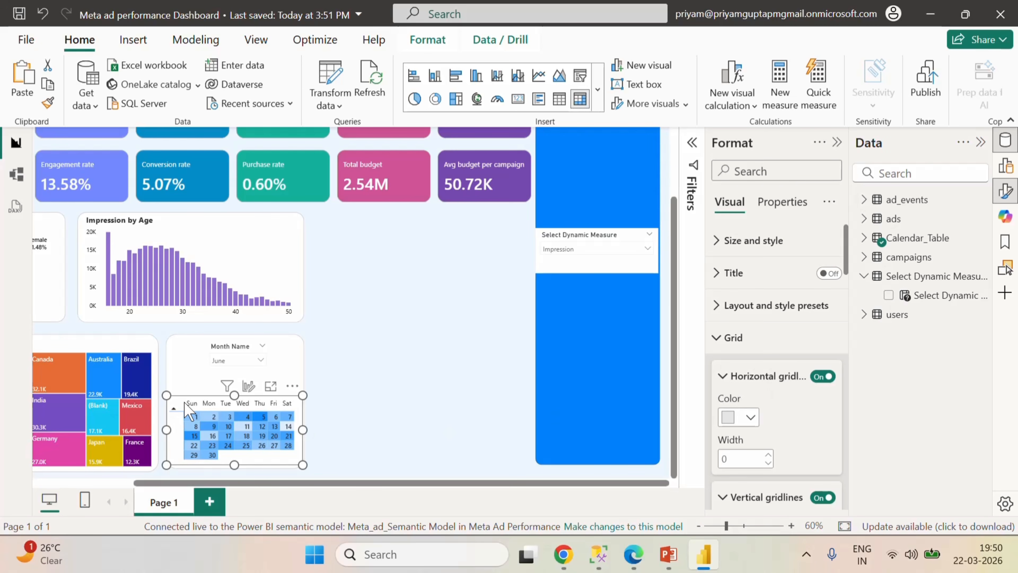
- Narrow the blank leading column and clear the accidental Saturday filter
{"action": "left_click_drag", "start_coordinate": [184, 402], "coordinate": [182, 402]}
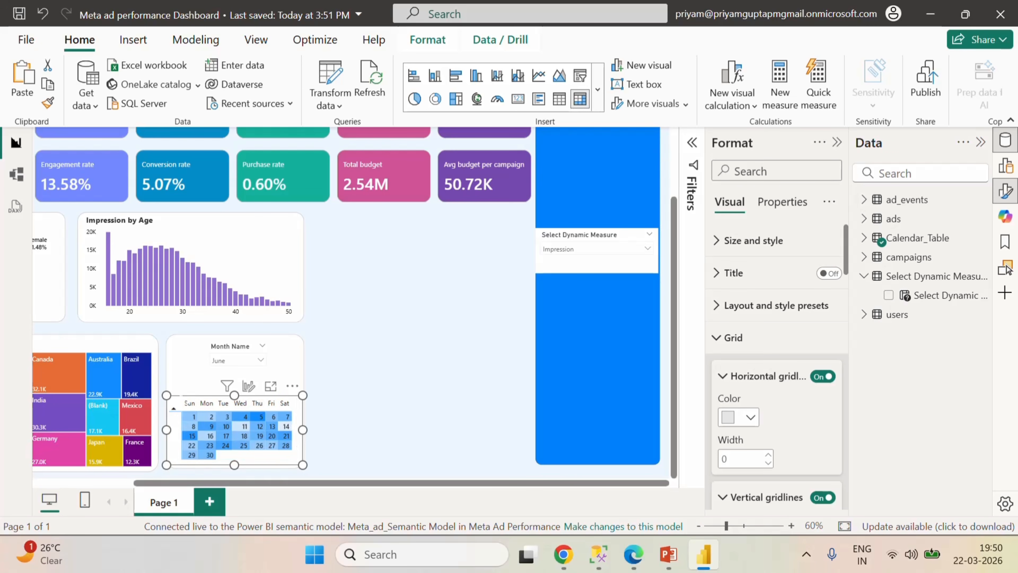
{"action": "left_click", "coordinate": [387, 378]}
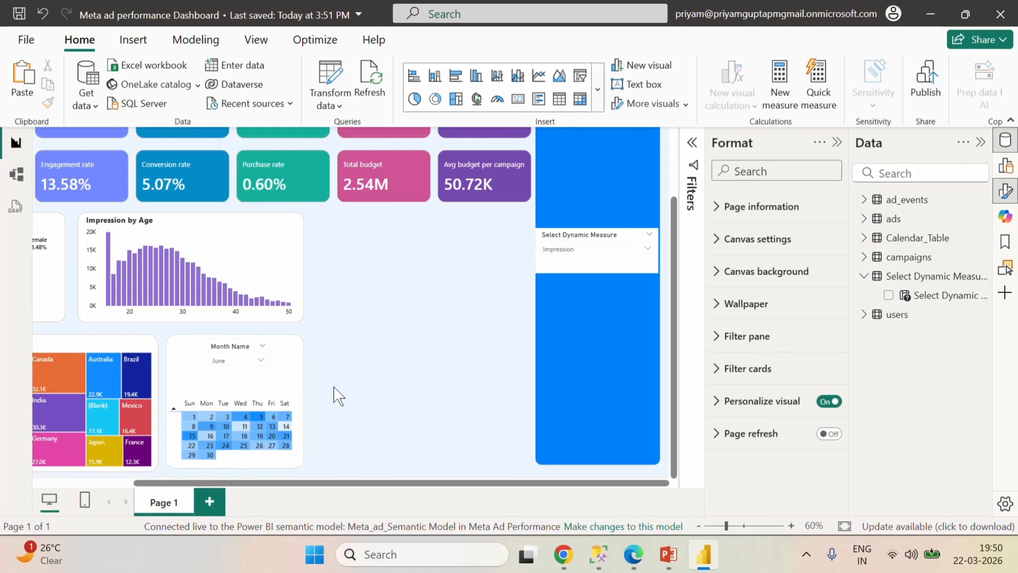
{"action": "left_click", "coordinate": [285, 402]}
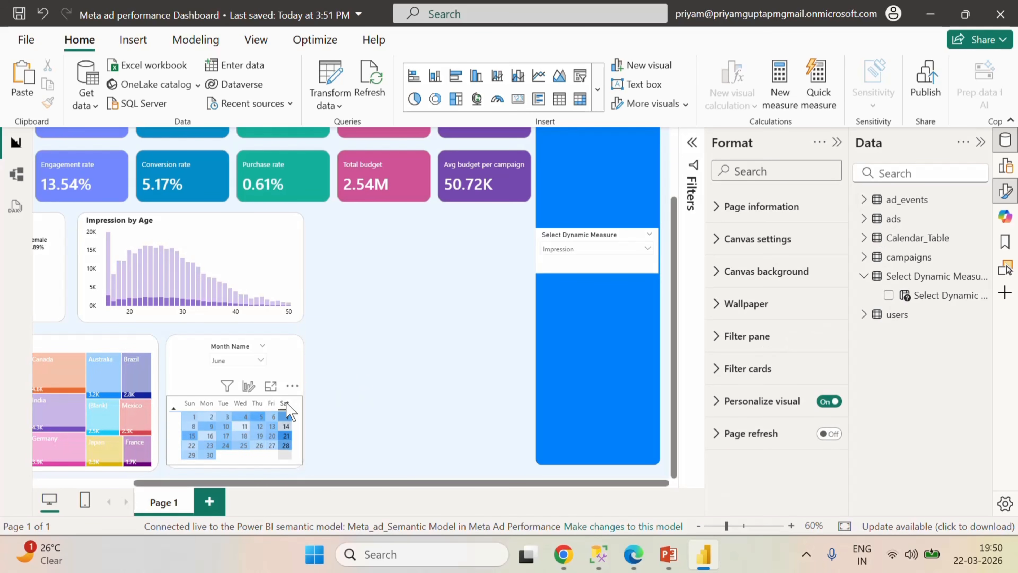
{"action": "left_click", "coordinate": [286, 402]}
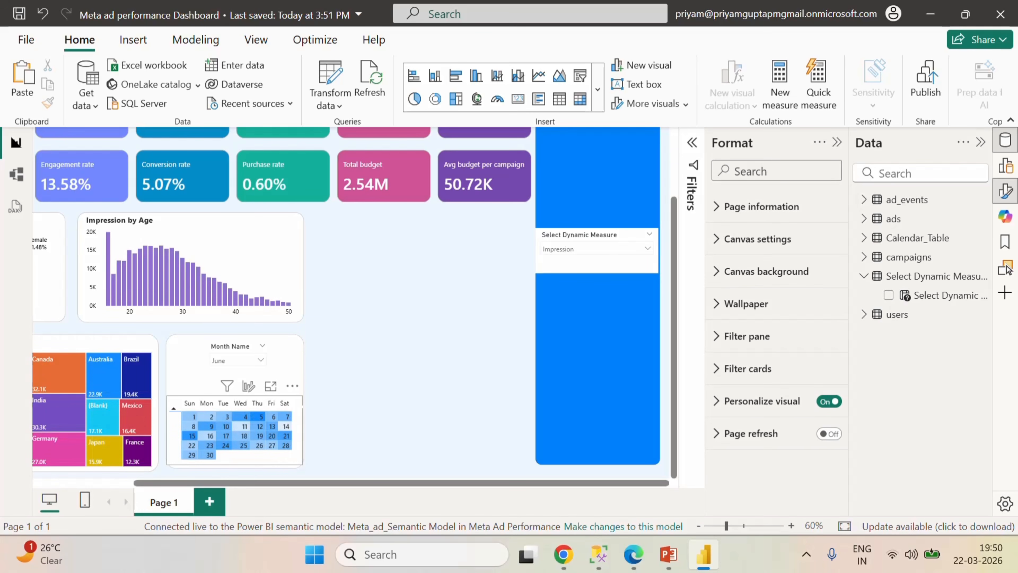
{"action": "left_click", "coordinate": [292, 397]}
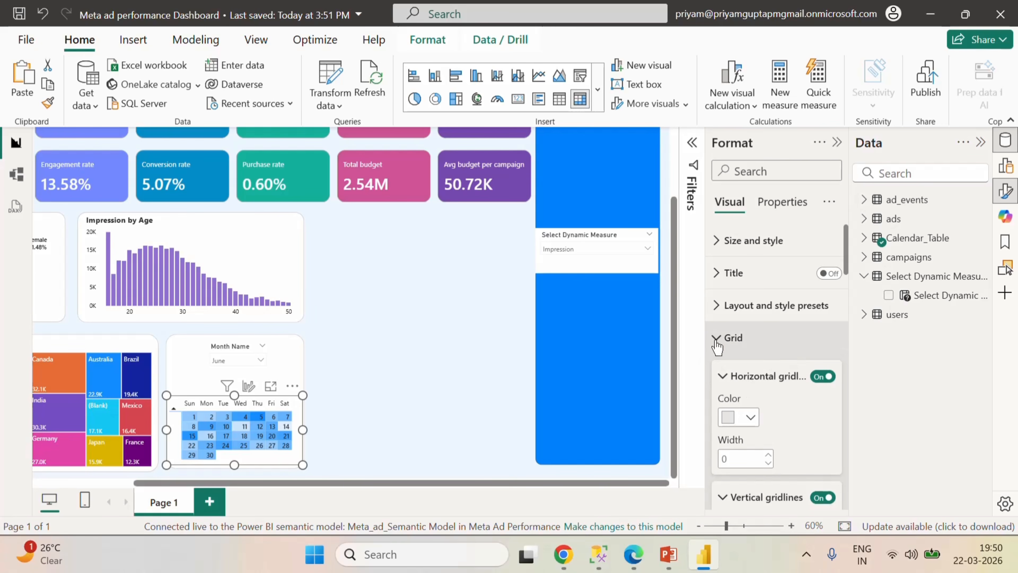
- Turn off the calendar's background and add a visual border
{"action": "left_click", "coordinate": [716, 344]}
{"action": "left_click", "coordinate": [725, 409]}
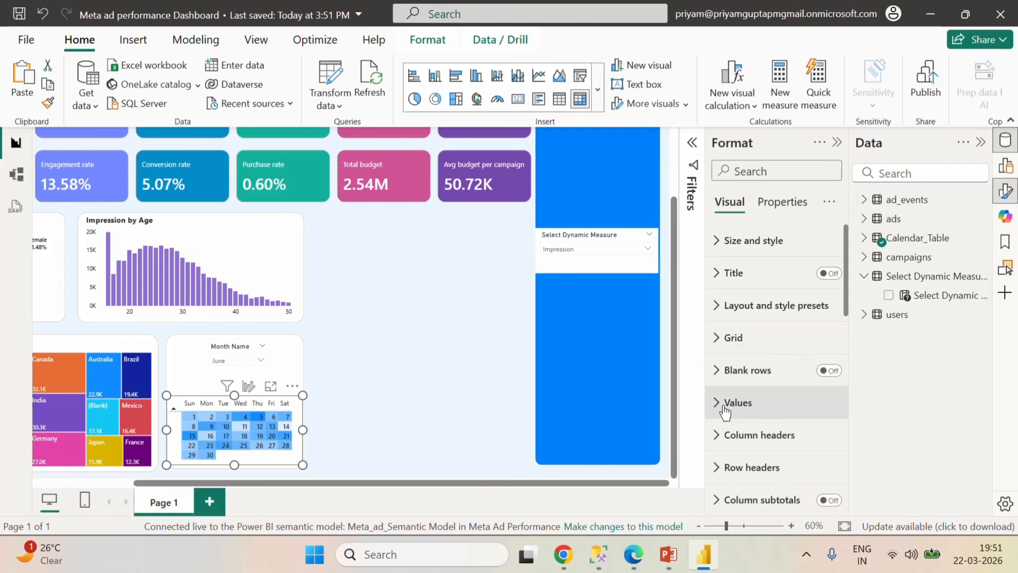
{"action": "left_click", "coordinate": [729, 243]}
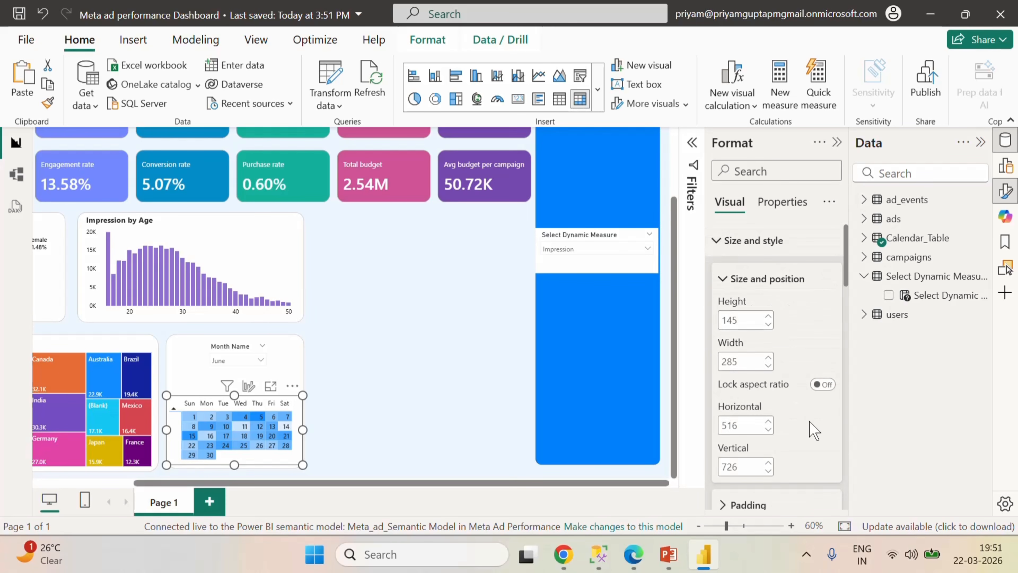
{"action": "scroll", "coordinate": [808, 421], "scroll_direction": "down", "scroll_amount": 5}
{"action": "left_click", "coordinate": [820, 306]}
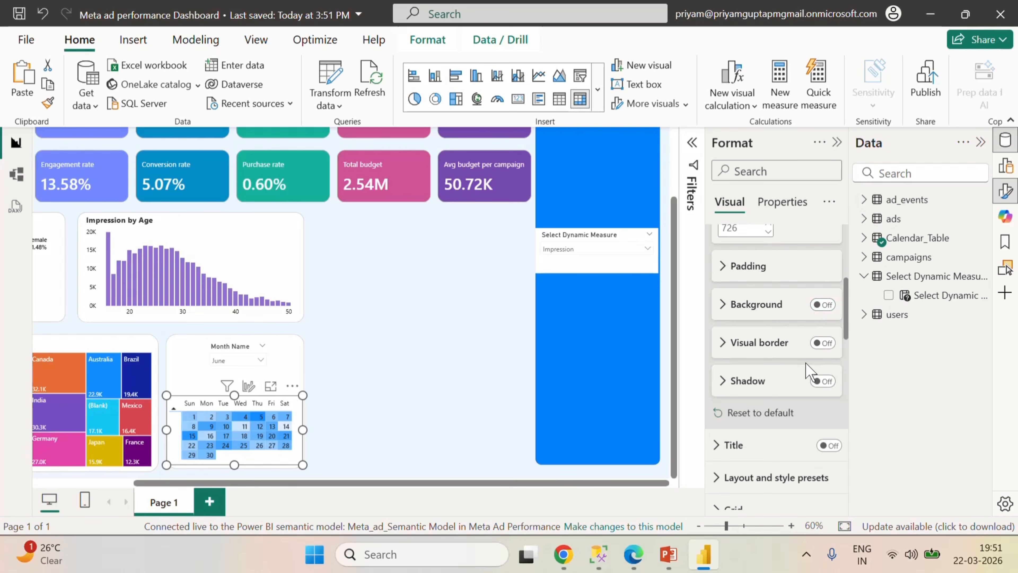
{"action": "scroll", "coordinate": [776, 385], "scroll_direction": "down", "scroll_amount": 5}
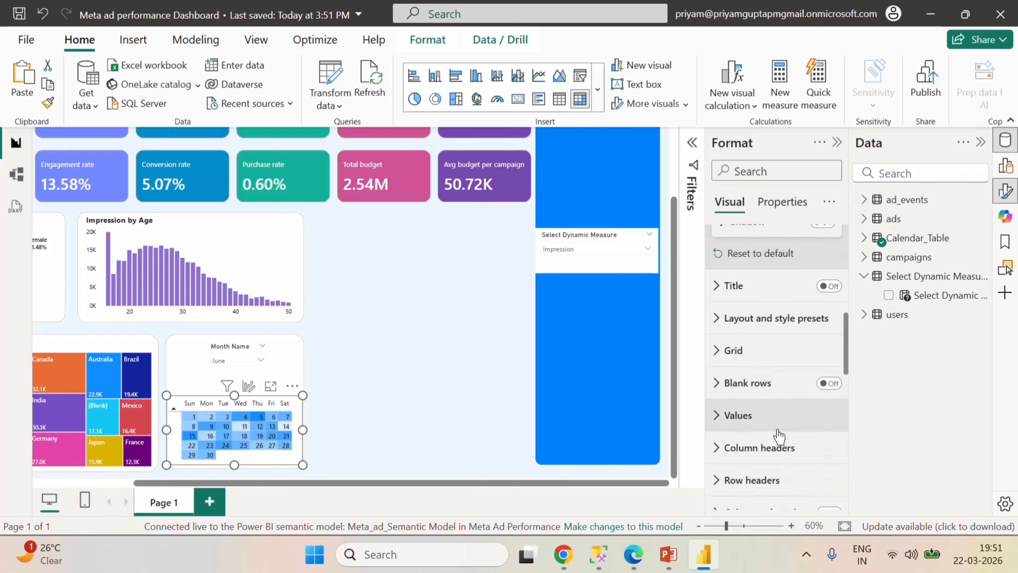
{"action": "scroll", "coordinate": [780, 436], "scroll_direction": "up", "scroll_amount": 5}
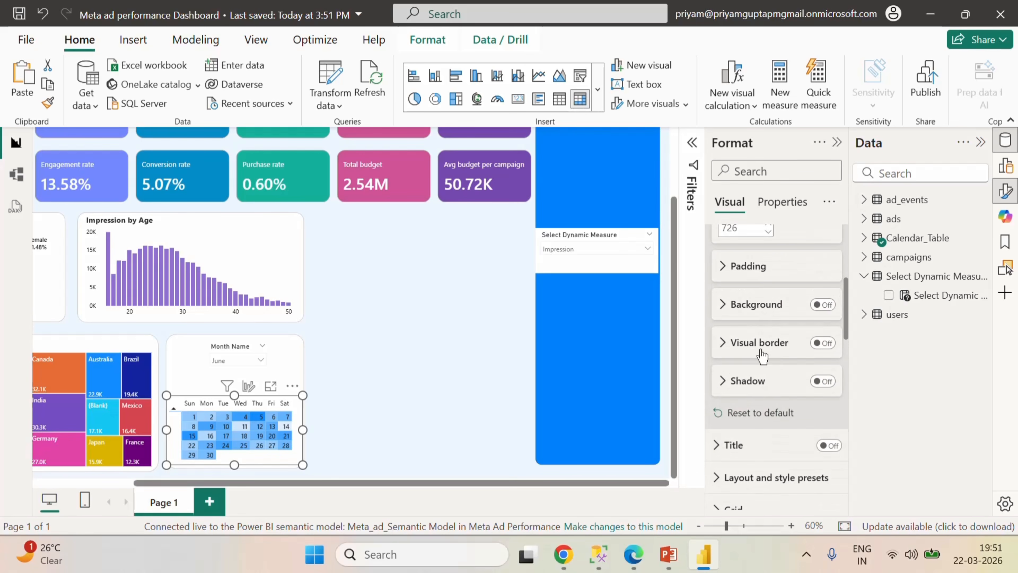
{"action": "left_click", "coordinate": [823, 342]}
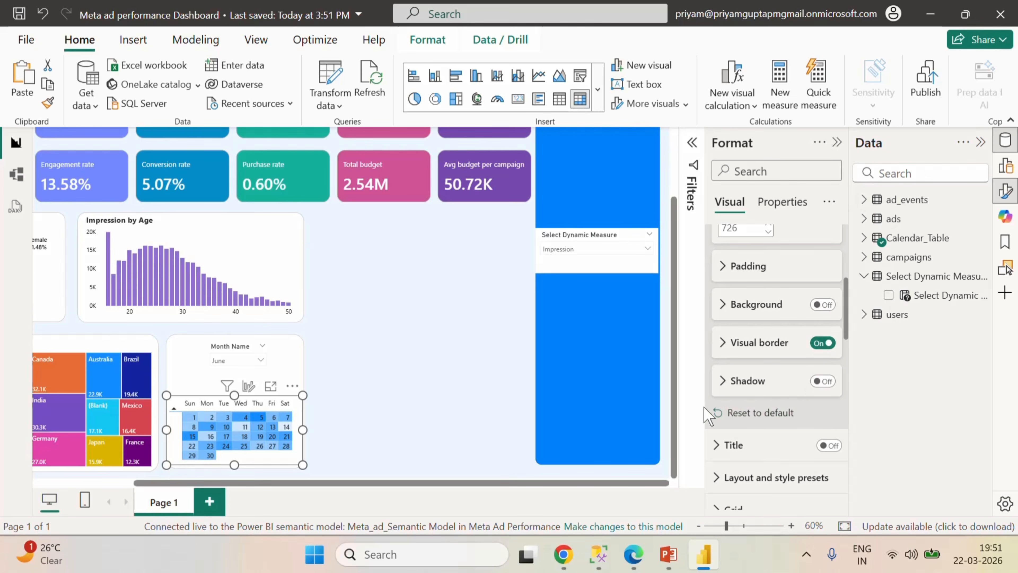
{"action": "left_click", "coordinate": [432, 393]}
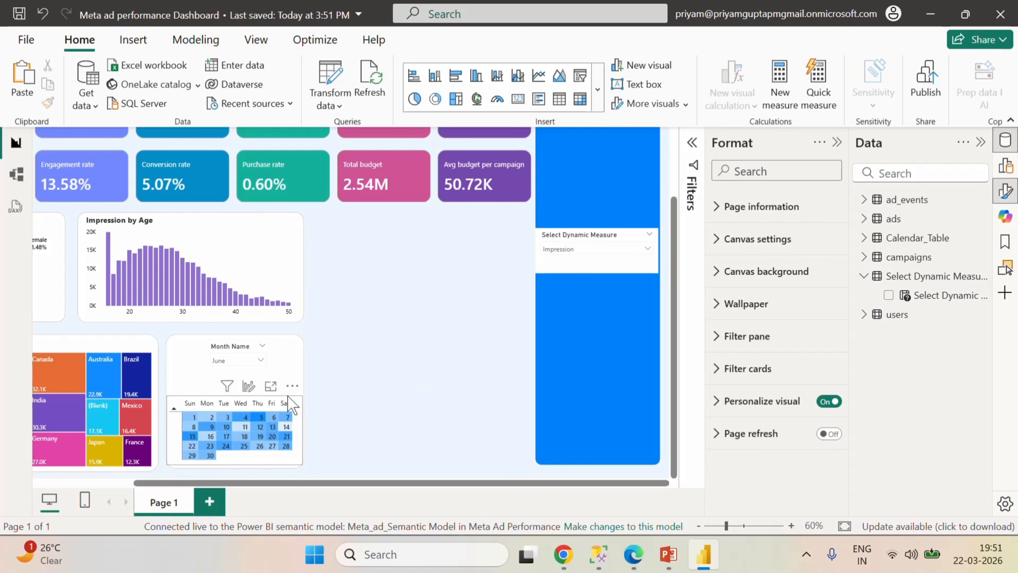
{"action": "left_click", "coordinate": [287, 396]}
{"action": "left_click", "coordinate": [477, 401]}
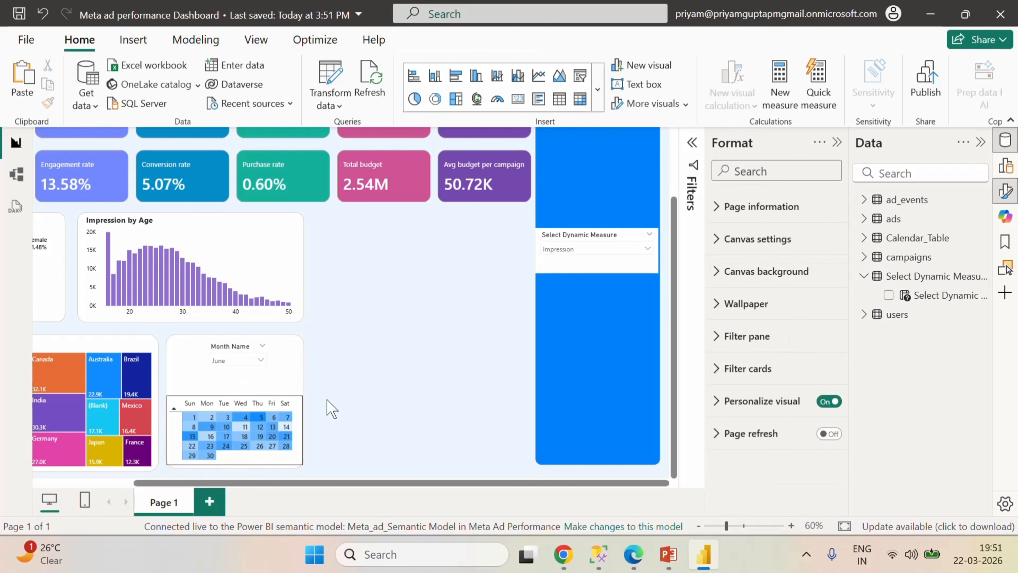
- Resize the calendar to width 280 and nudge it left to position 520
{"action": "left_click", "coordinate": [300, 459]}
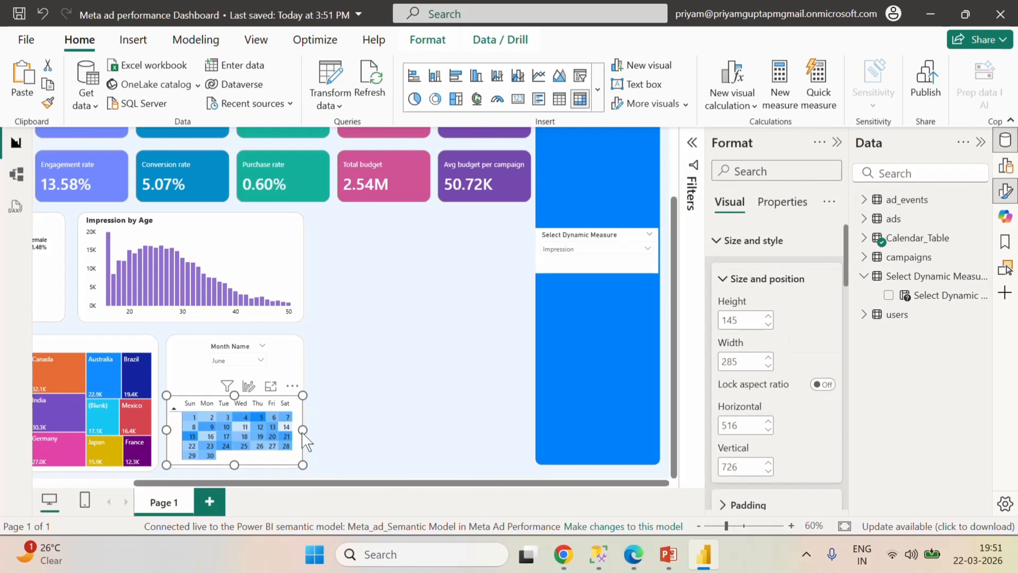
{"action": "mouse_move", "coordinate": [300, 429]}
{"action": "left_mouse_down"}
{"action": "mouse_move", "coordinate": [305, 439]}
{"action": "mouse_move", "coordinate": [301, 428]}
{"action": "left_mouse_up"}
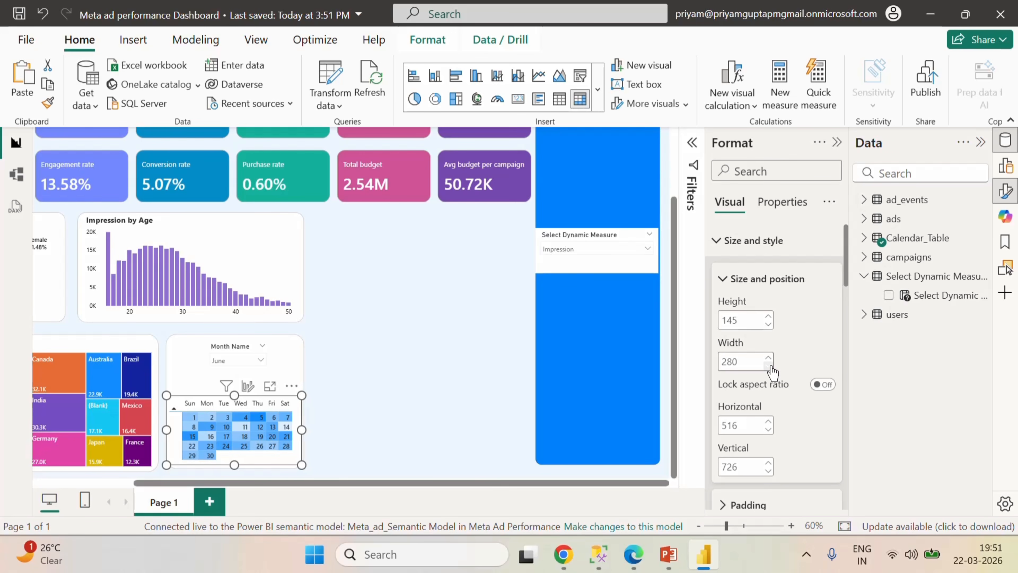
{"action": "left_click", "coordinate": [540, 378]}
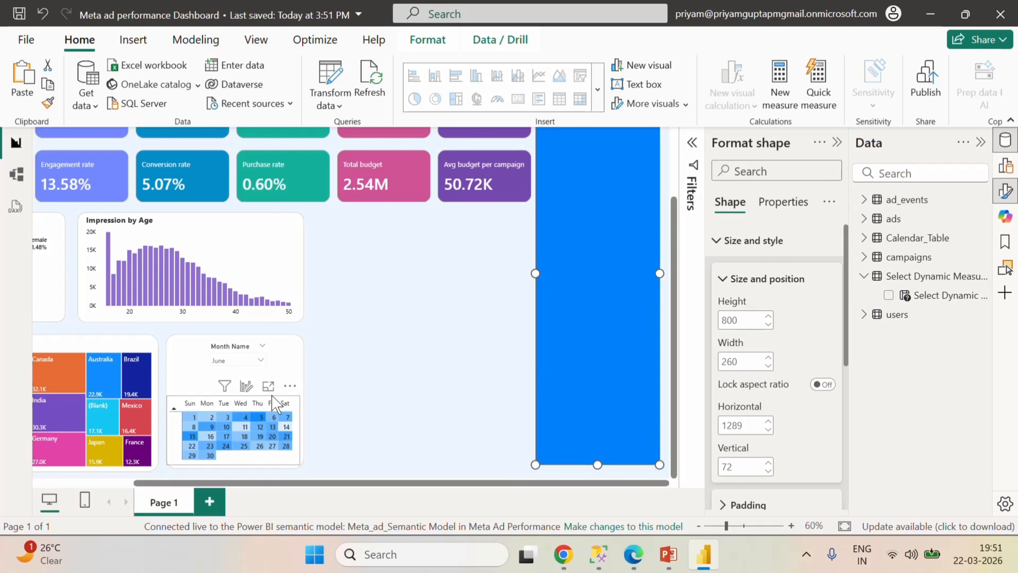
{"action": "left_click", "coordinate": [272, 403]}
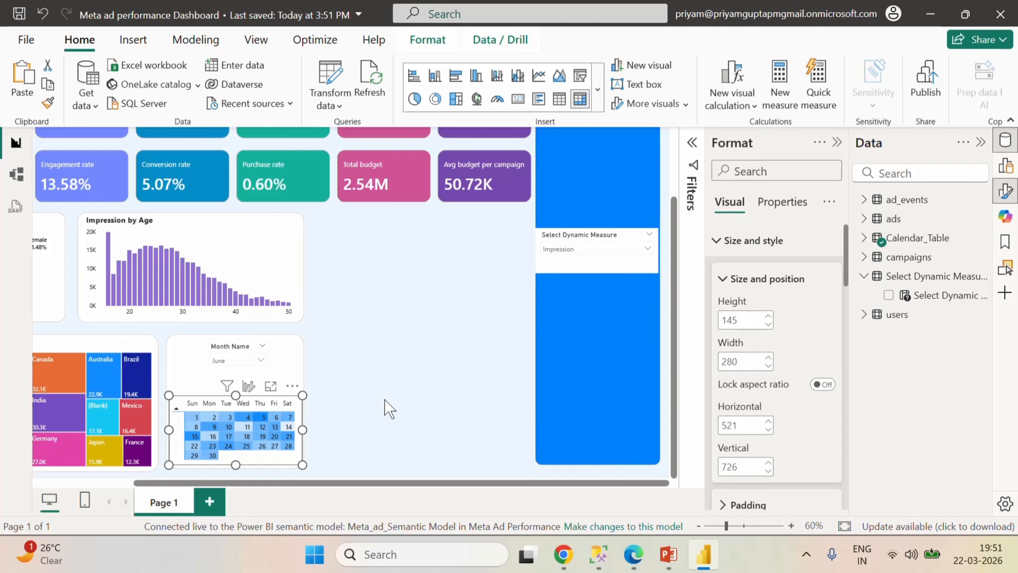
{"action": "key", "text": "Left"}
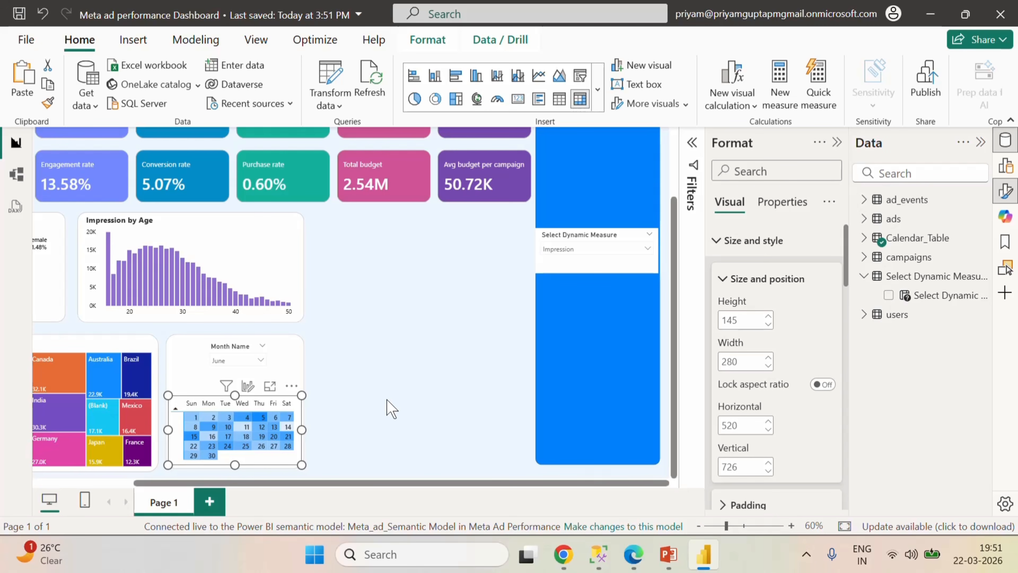
- Move the Month Name slicer three nudges down and widen it on both sides
{"action": "left_click", "coordinate": [390, 407]}
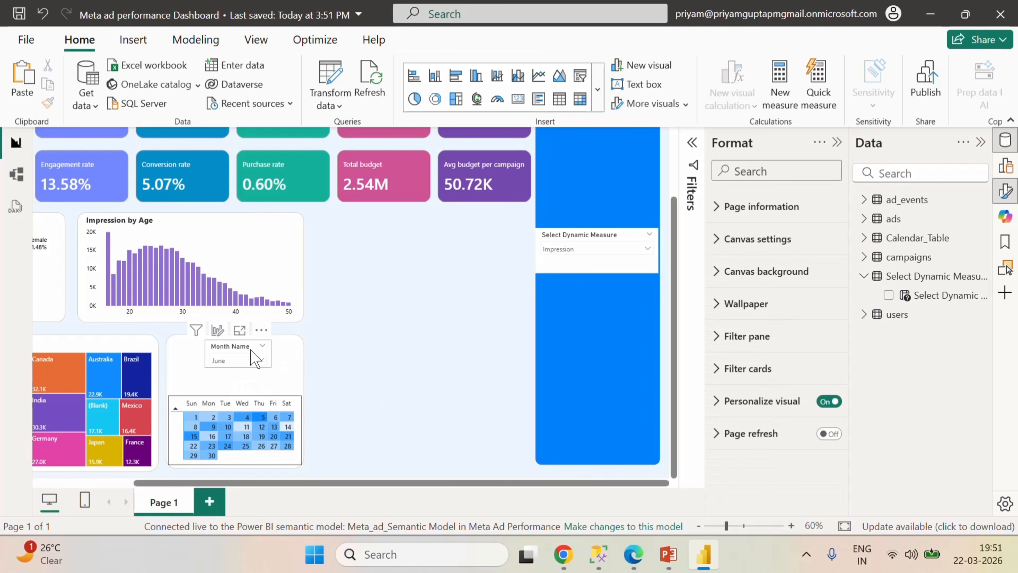
{"action": "left_click", "coordinate": [240, 344]}
{"action": "key", "text": "Down"}
{"action": "key", "text": "Down"}
{"action": "key", "text": "Down"}
{"action": "key", "text": "Down"}
{"action": "key", "text": "Down"}
{"action": "key", "text": "Down"}
{"action": "key", "text": "Down"}
{"action": "key", "text": "Down"}
{"action": "key", "text": "Down"}
{"action": "key", "text": "Down"}
{"action": "key", "text": "Down"}
{"action": "key", "text": "Down"}
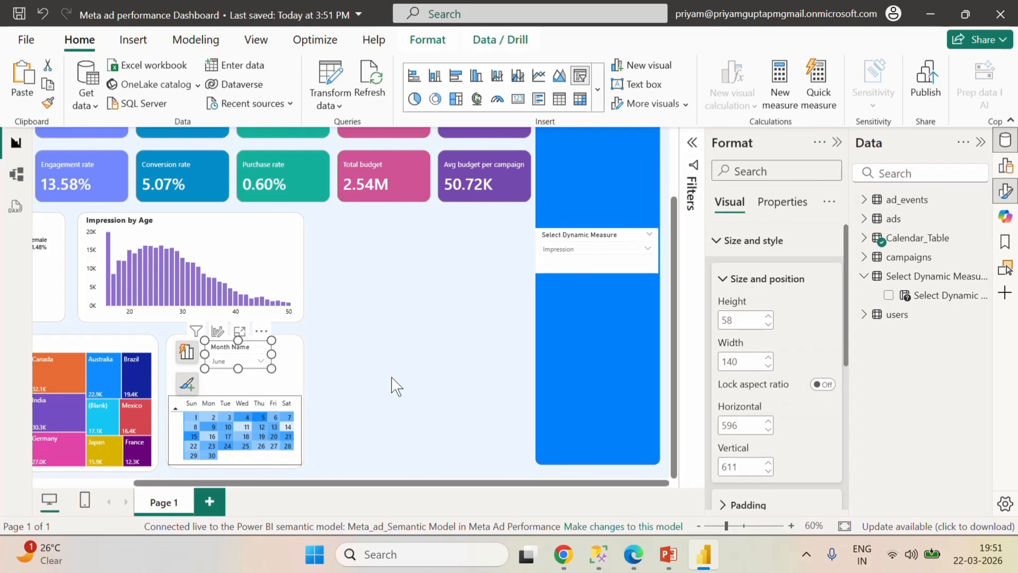
{"action": "key", "text": "Down"}
{"action": "key", "text": "Down"}
{"action": "key", "text": "Down"}
{"action": "key", "text": "Down"}
{"action": "key", "text": "Down"}
{"action": "key", "text": "Down"}
{"action": "key", "text": "Down"}
{"action": "key", "text": "Down"}
{"action": "key", "text": "Down"}
{"action": "key", "text": "Down"}
{"action": "key", "text": "Down"}
{"action": "key", "text": "Down"}
{"action": "key", "text": "Down"}
{"action": "key", "text": "Down"}
{"action": "key", "text": "Down"}
{"action": "key", "text": "Down"}
{"action": "key", "text": "Down"}
{"action": "key", "text": "Down"}
{"action": "key", "text": "Down"}
{"action": "key", "text": "Down"}
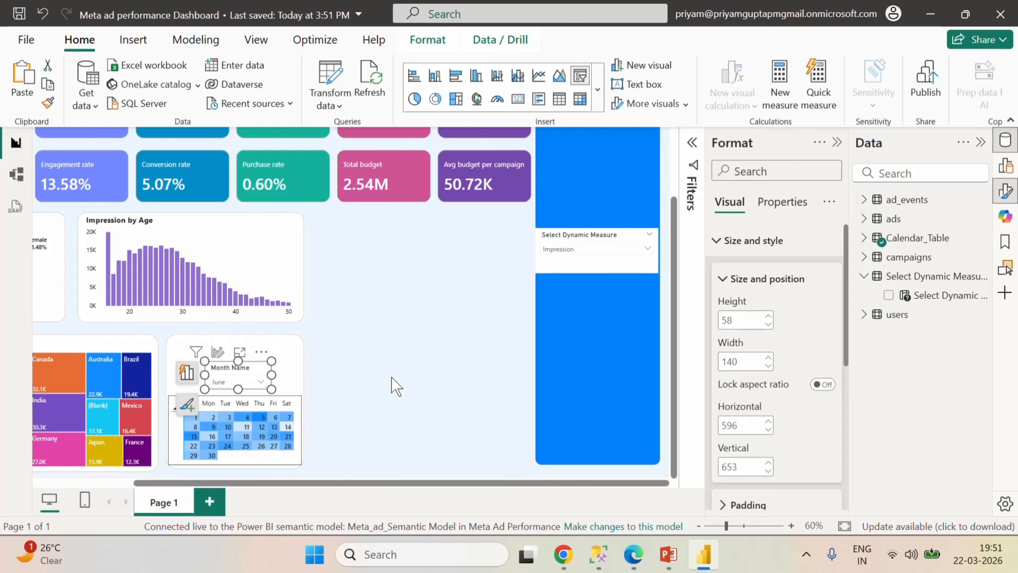
{"action": "key", "text": "Down"}
{"action": "key", "text": "Down"}
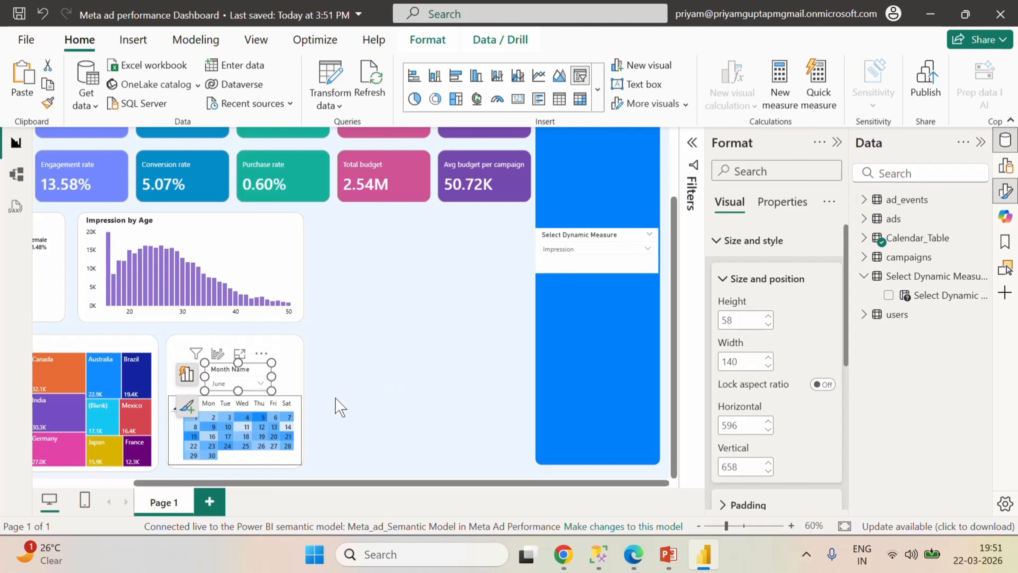
{"action": "mouse_move", "coordinate": [271, 375]}
{"action": "left_mouse_down"}
{"action": "mouse_move", "coordinate": [294, 386]}
{"action": "mouse_move", "coordinate": [285, 387]}
{"action": "left_mouse_up"}
{"action": "left_click_drag", "start_coordinate": [205, 377], "coordinate": [191, 376]}
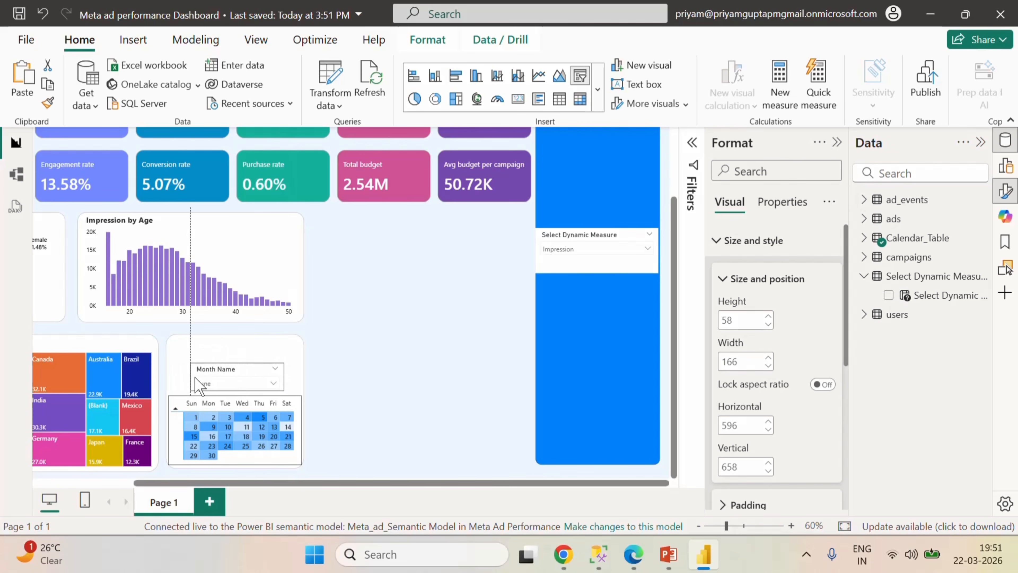
{"action": "left_click", "coordinate": [376, 375]}
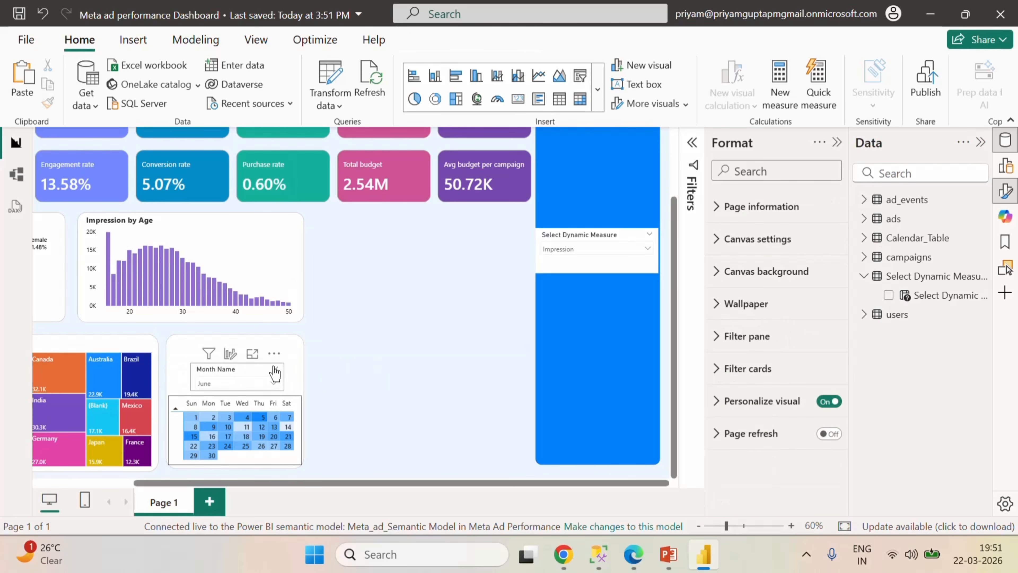
{"action": "left_click", "coordinate": [221, 365]}
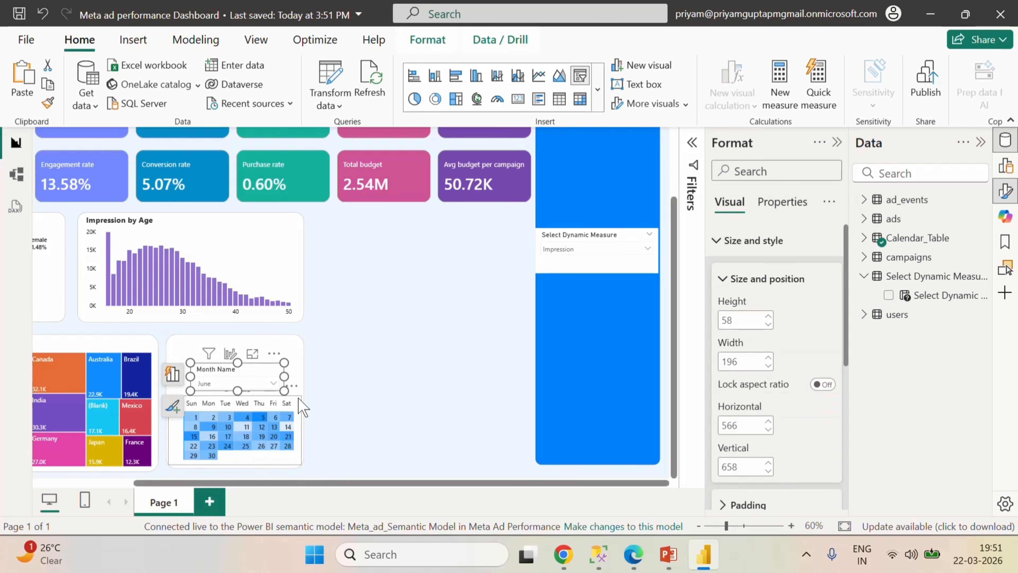
{"action": "left_click", "coordinate": [351, 345]}
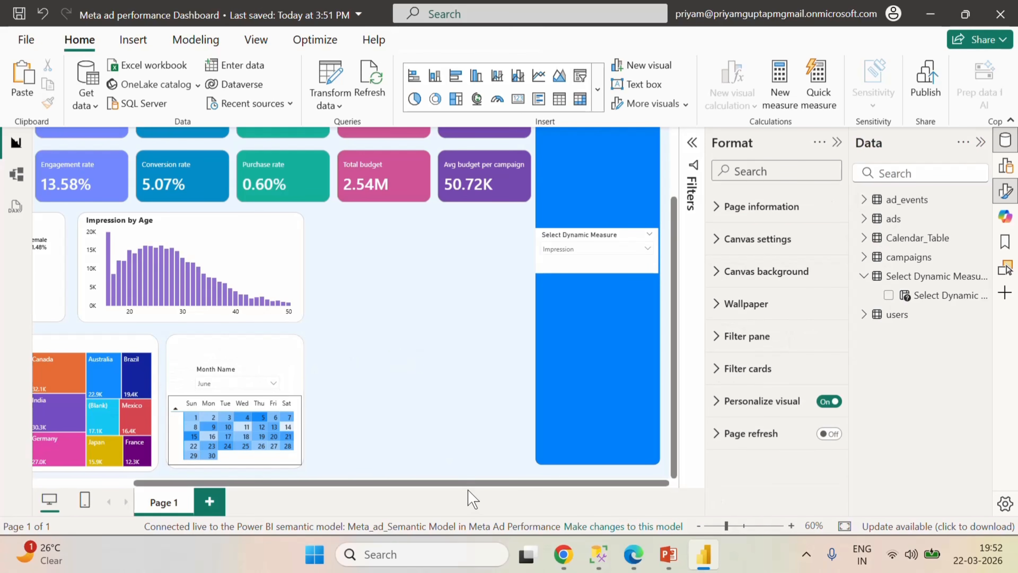
- Add a new blank Card visual to the report page
{"action": "left_click_drag", "start_coordinate": [410, 482], "coordinate": [505, 482]}
{"action": "left_click", "coordinate": [281, 346]}
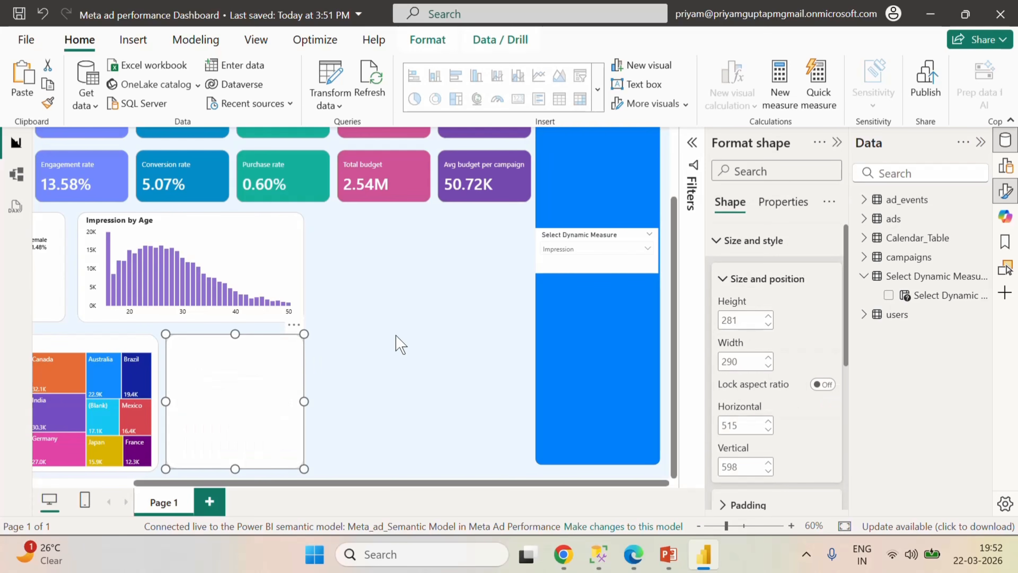
{"action": "left_click", "coordinate": [402, 322]}
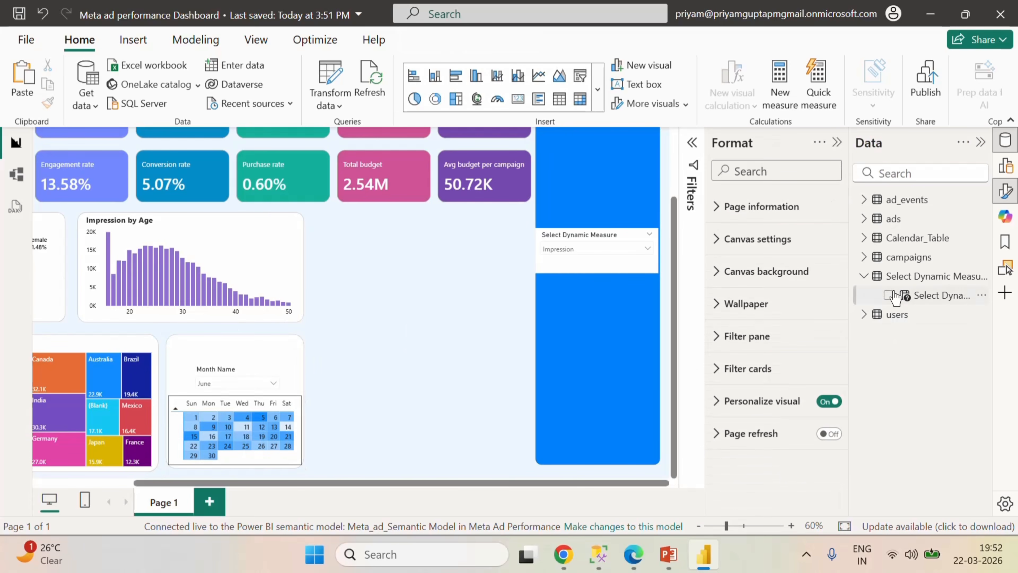
{"action": "left_click", "coordinate": [1005, 166]}
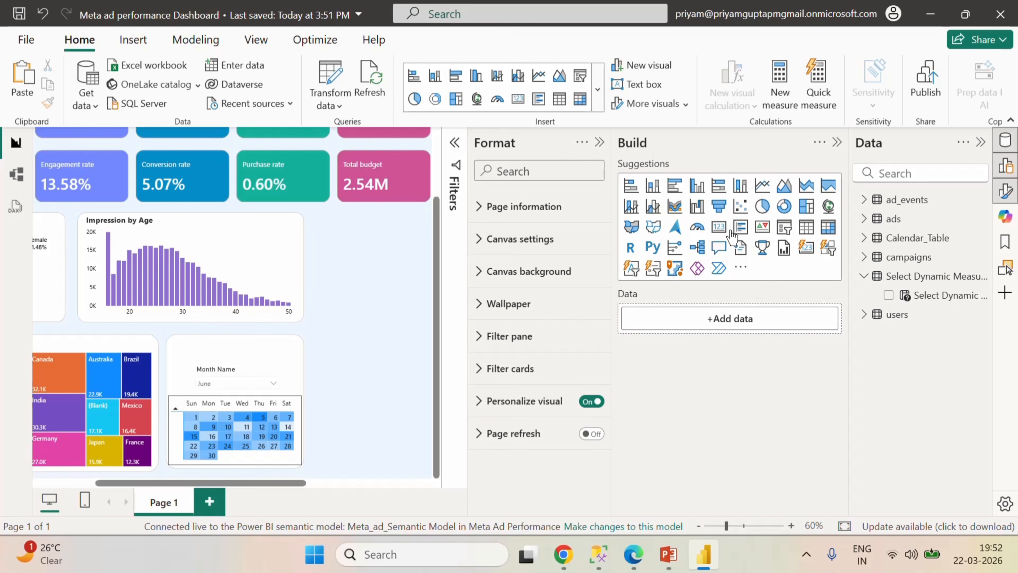
{"action": "left_click", "coordinate": [719, 235]}
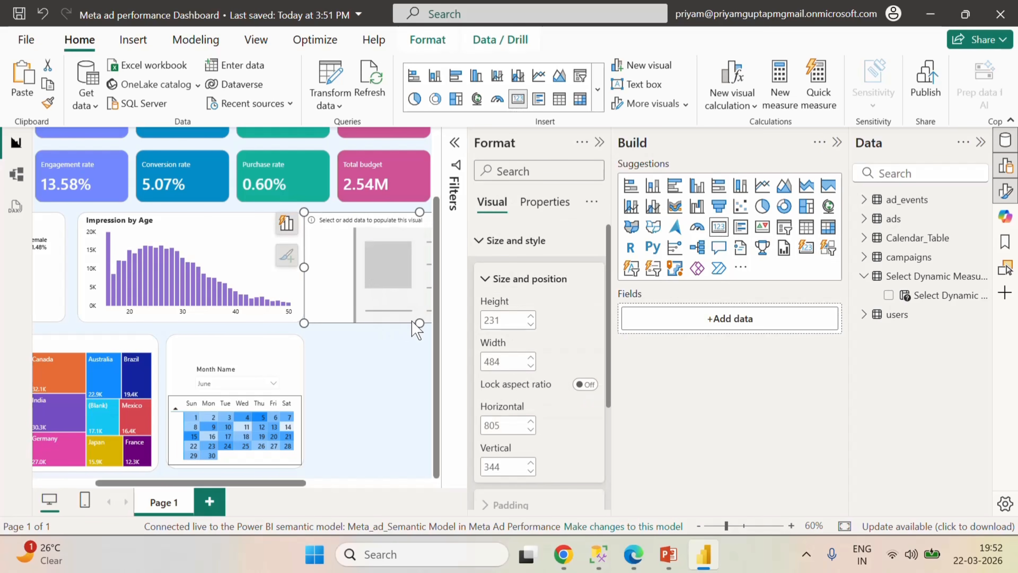
- Resize the new blank card to 333 wide by 140 high
{"action": "left_click_drag", "start_coordinate": [416, 322], "coordinate": [417, 279]}
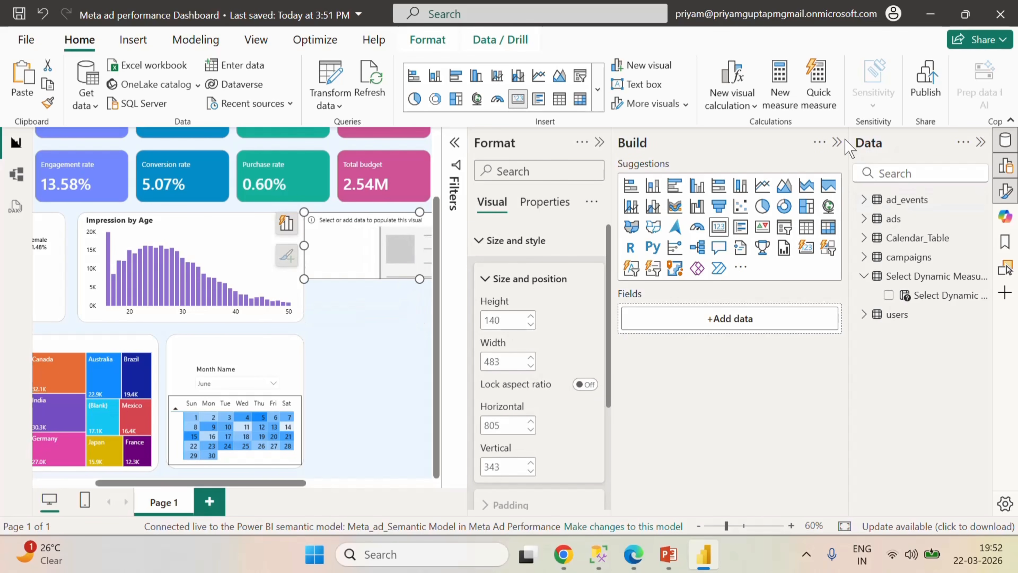
{"action": "left_click", "coordinate": [837, 142]}
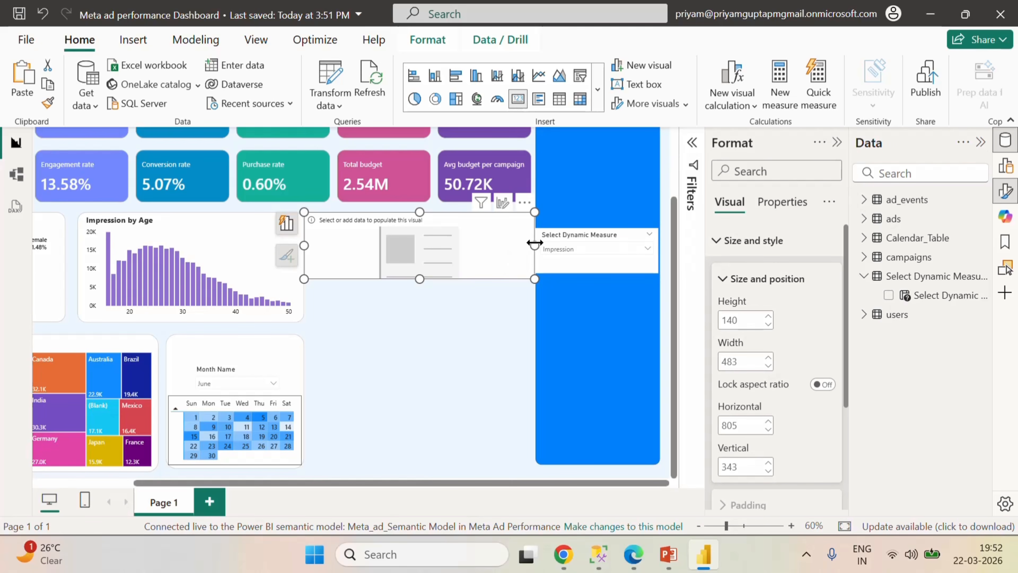
{"action": "left_click_drag", "start_coordinate": [534, 245], "coordinate": [462, 244]}
- Move the card beside the calendar and switch to the Fabric semantic model
{"action": "left_click_drag", "start_coordinate": [401, 249], "coordinate": [413, 364]}
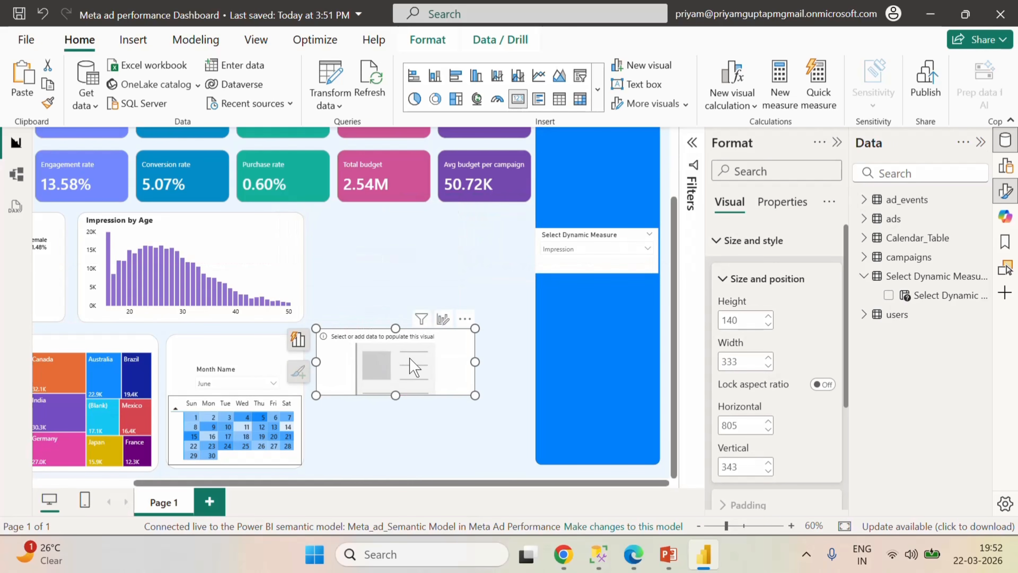
{"action": "left_click", "coordinate": [633, 554]}
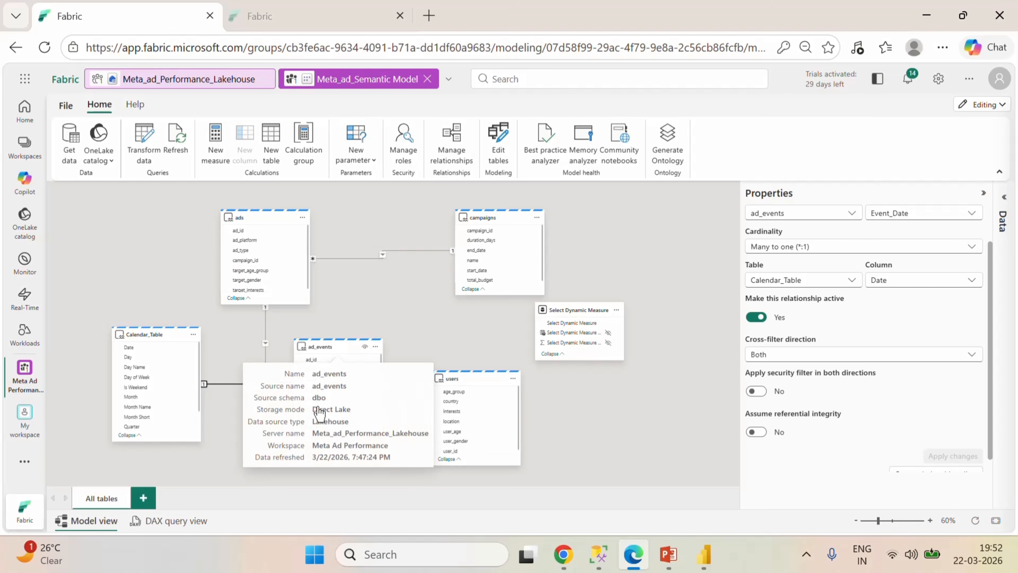
- Start a new measure on ad_events, discard it, and return to the Power BI report
{"action": "left_click", "coordinate": [375, 347]}
{"action": "left_click", "coordinate": [394, 179]}
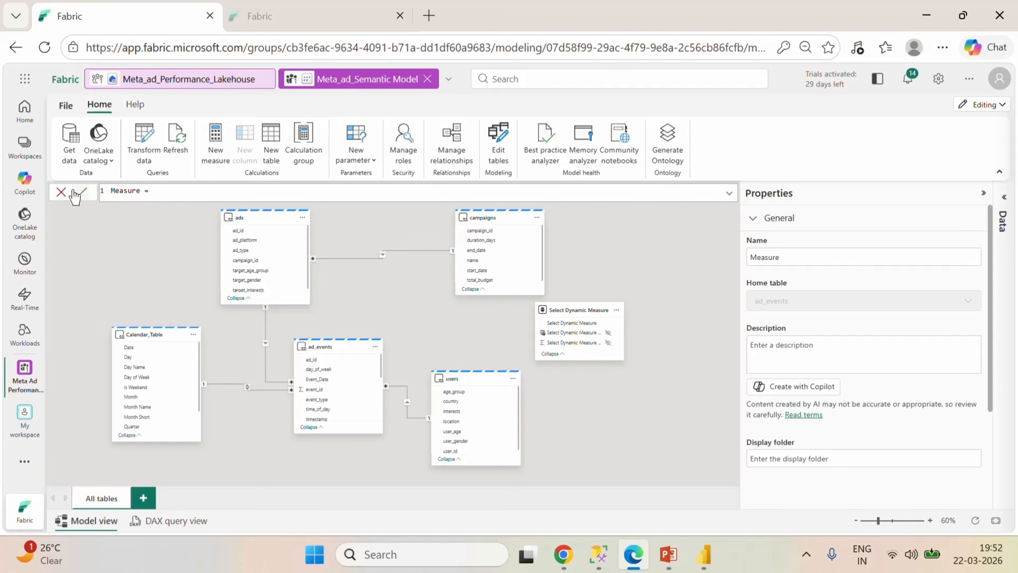
{"action": "left_click", "coordinate": [61, 192]}
{"action": "left_click", "coordinate": [704, 554]}
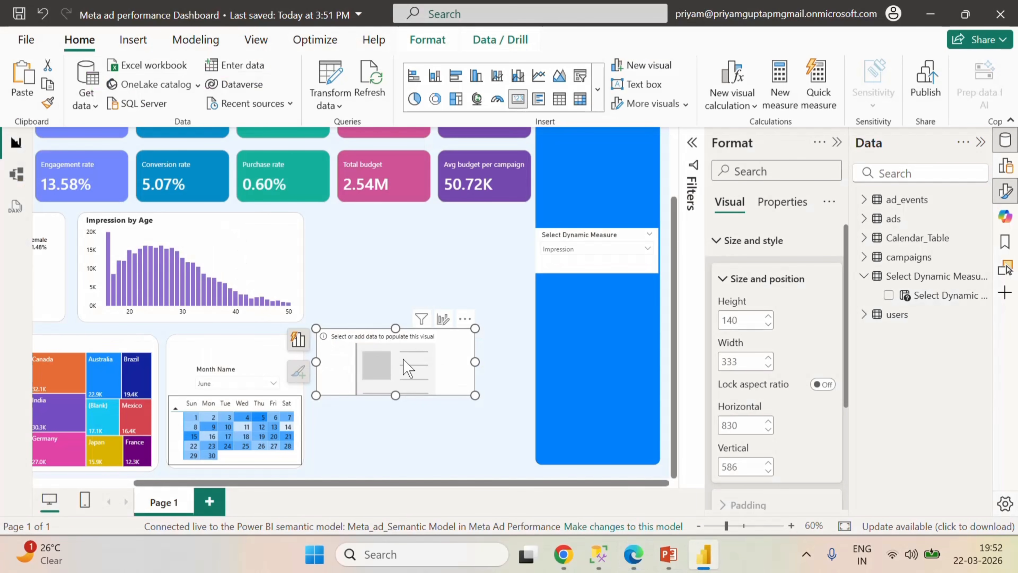
- Delete the empty visual and give the calendar's backing card the title 'Analysis by Month'
{"action": "key", "text": "Delete"}
{"action": "left_click", "coordinate": [260, 350]}
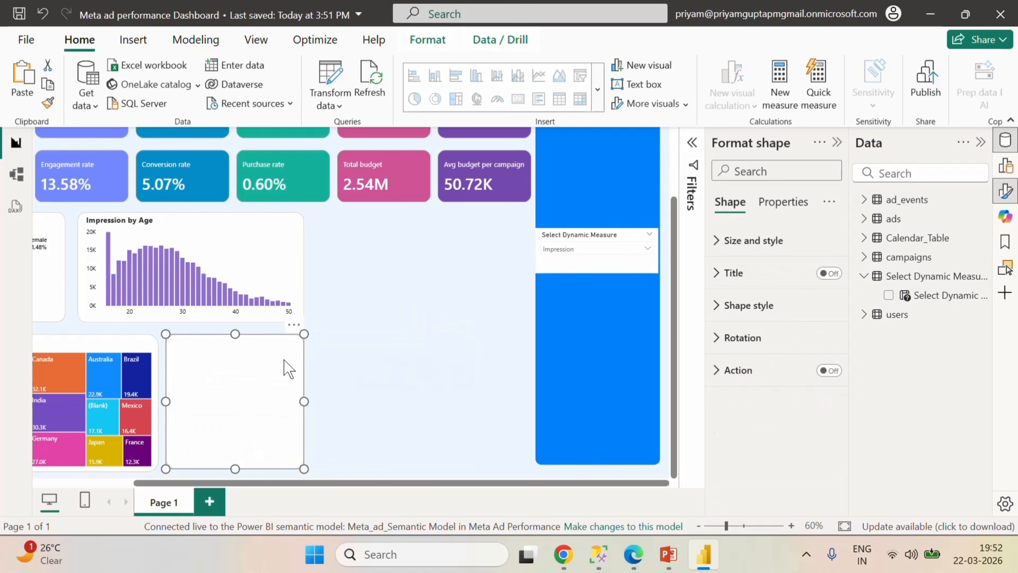
{"action": "left_click", "coordinate": [828, 274]}
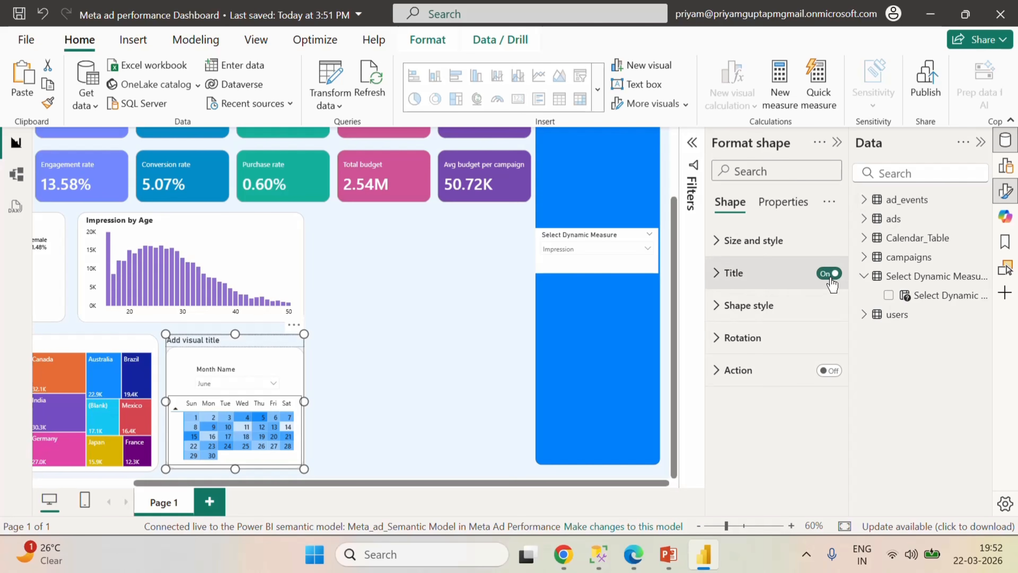
{"action": "left_click", "coordinate": [718, 280]}
{"action": "left_click", "coordinate": [764, 352]}
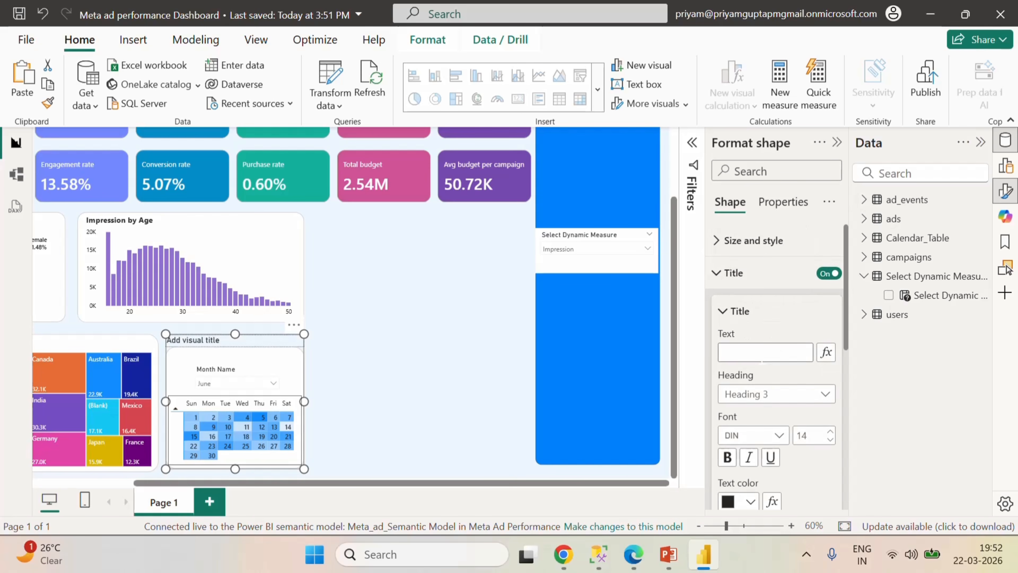
{"action": "type", "text": "Analy"}
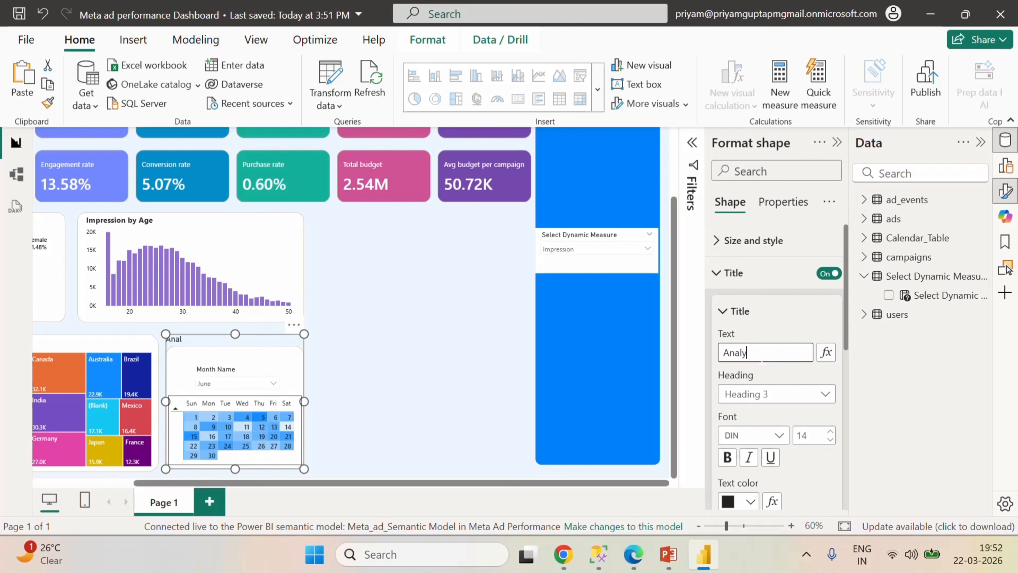
{"action": "type", "text": "sis by Month"}
{"action": "left_click", "coordinate": [430, 347]}
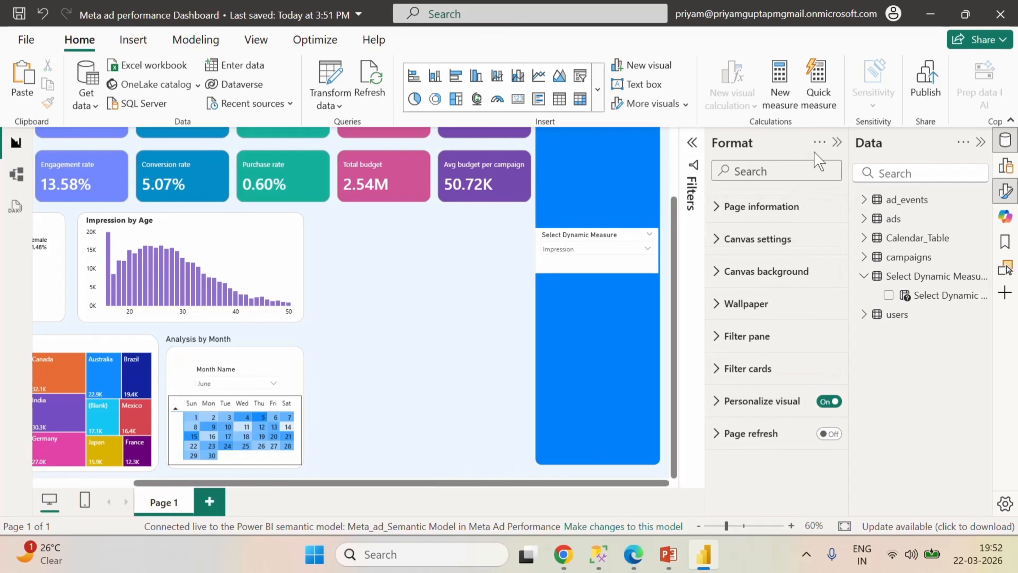
{"action": "left_click", "coordinate": [837, 142]}
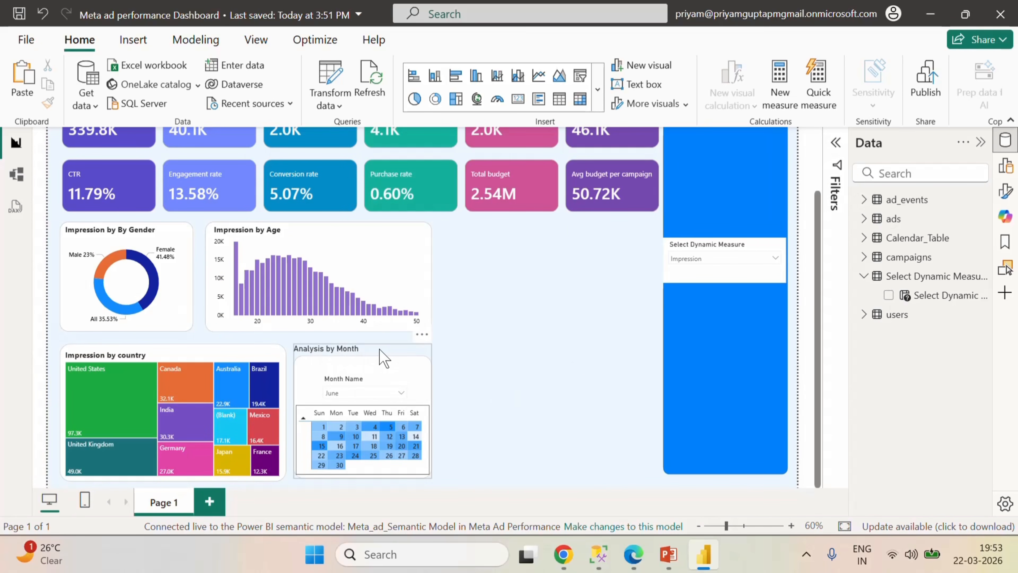
- Nudge the Analysis by Month card slightly up and left into place
{"action": "left_click", "coordinate": [401, 367]}
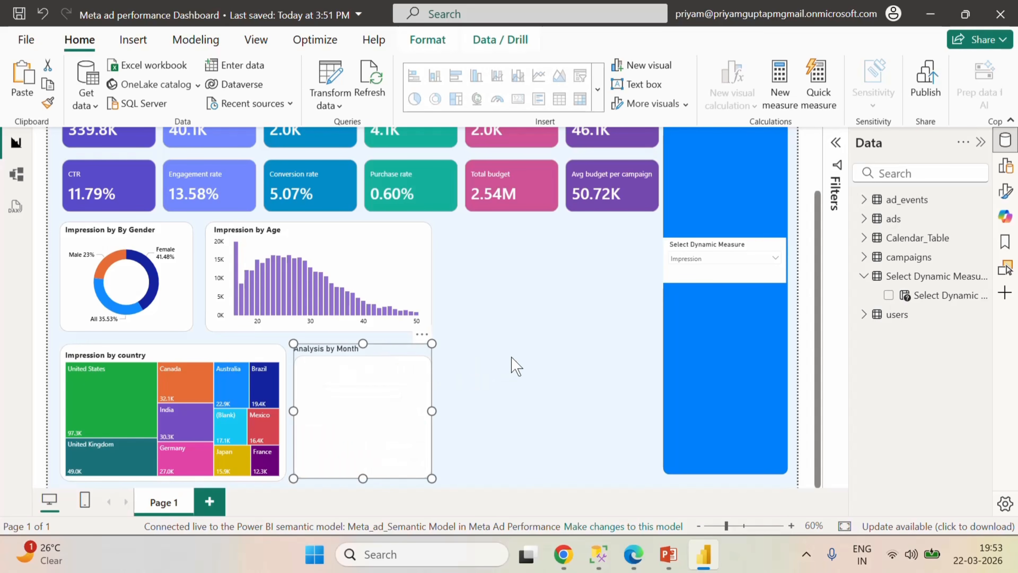
{"action": "left_click", "coordinate": [513, 355]}
{"action": "left_click", "coordinate": [367, 355]}
{"action": "mouse_move", "coordinate": [367, 355]}
{"action": "left_mouse_down"}
{"action": "mouse_move", "coordinate": [368, 383]}
{"action": "mouse_move", "coordinate": [359, 345]}
{"action": "left_mouse_up"}
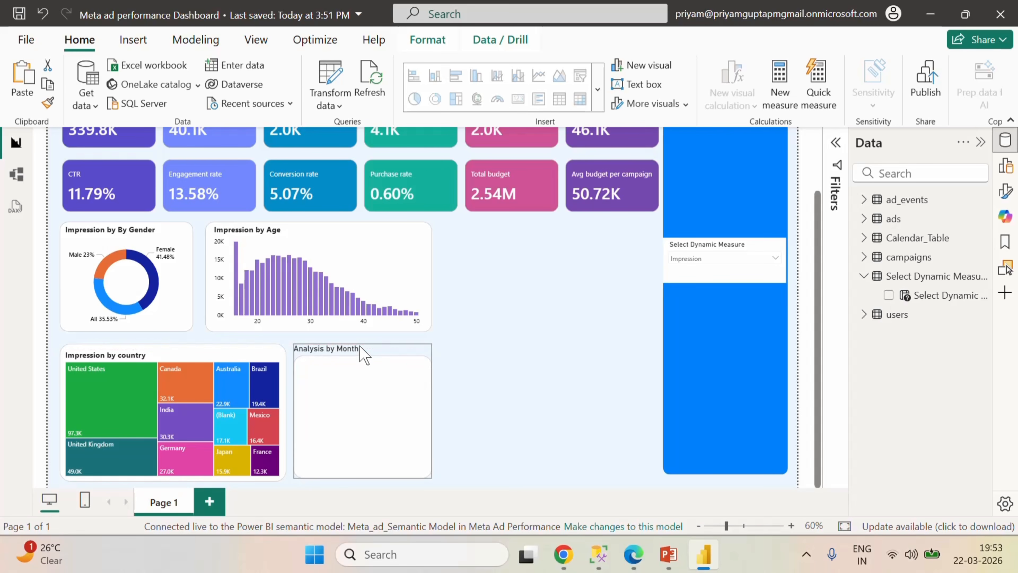
{"action": "left_click", "coordinate": [522, 363]}
- Turn on a white background for the shape behind the month calendar
{"action": "left_click", "coordinate": [387, 359]}
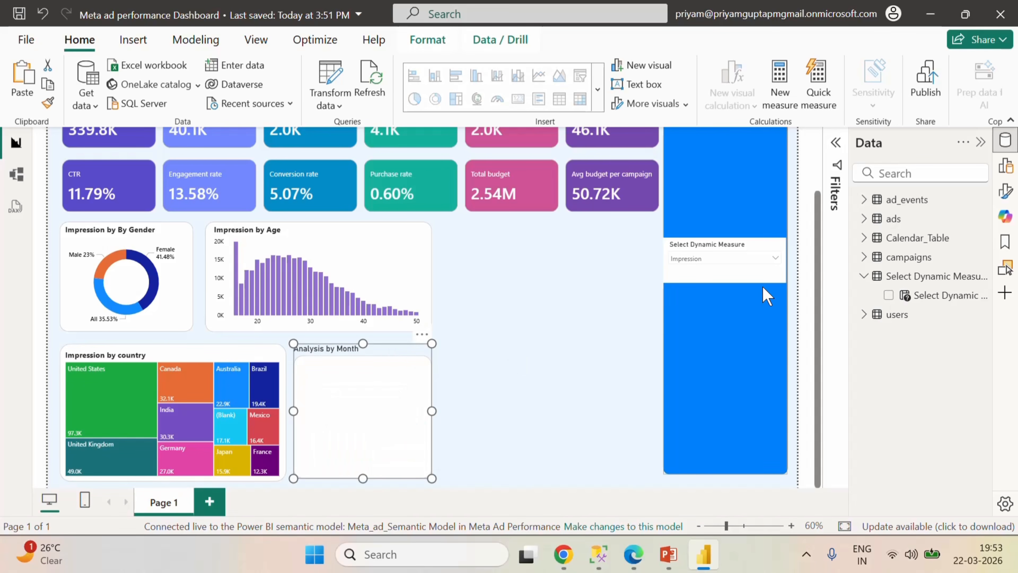
{"action": "left_click", "coordinate": [1006, 166]}
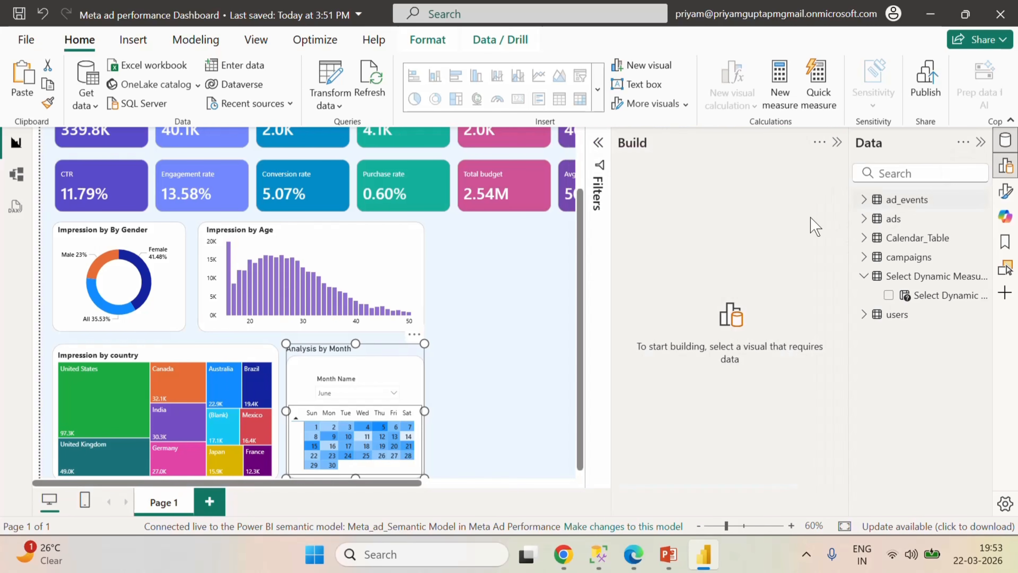
{"action": "left_click", "coordinate": [1005, 193]}
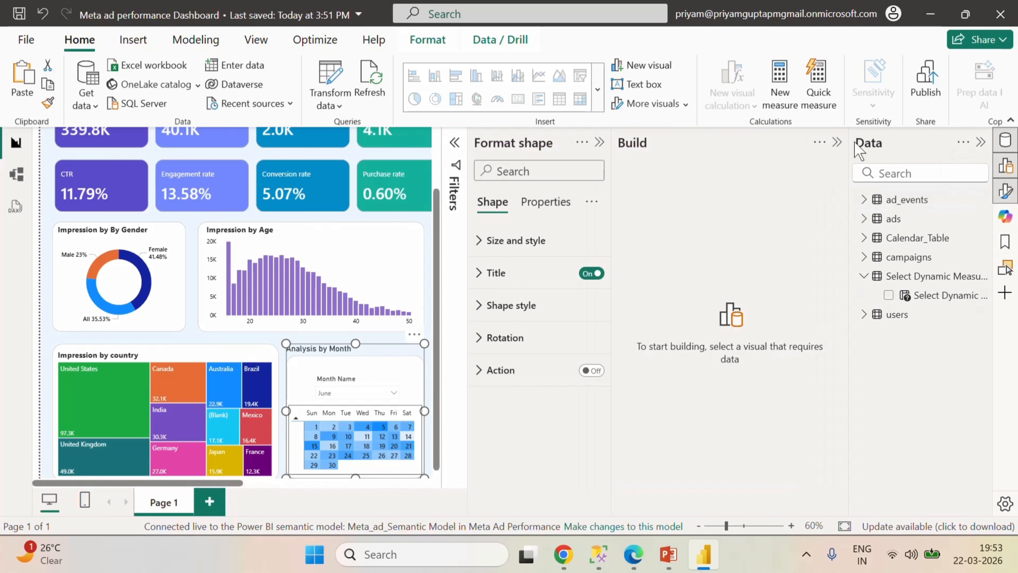
{"action": "left_click", "coordinate": [750, 241]}
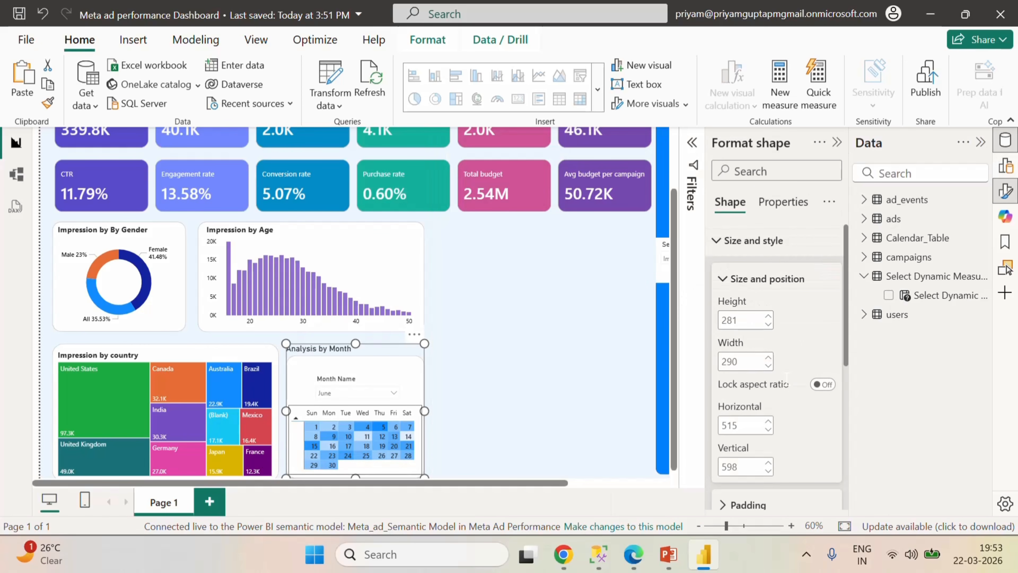
{"action": "scroll", "coordinate": [796, 401], "scroll_direction": "down", "scroll_amount": 5}
{"action": "left_click", "coordinate": [822, 304]}
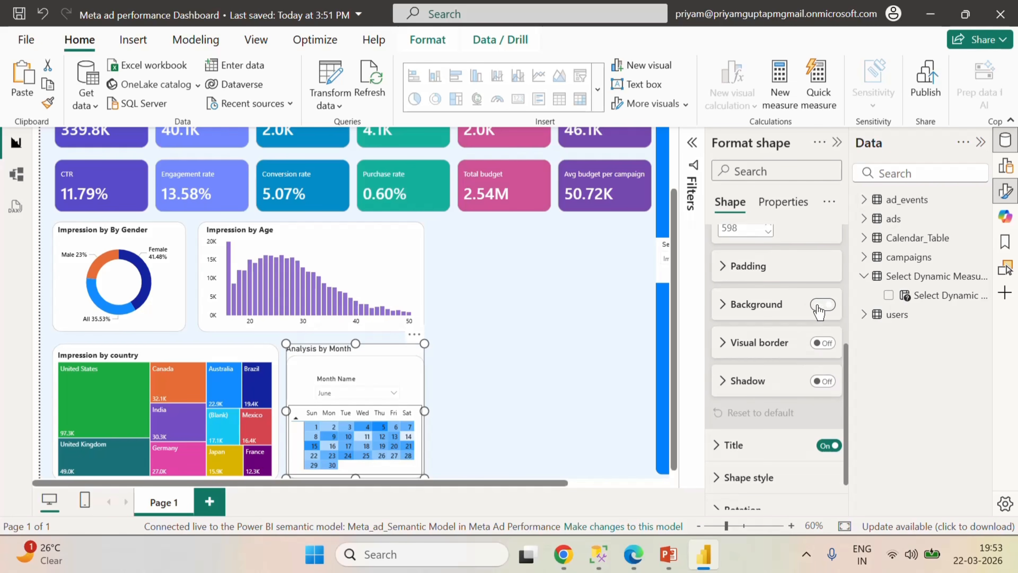
{"action": "left_click", "coordinate": [565, 340]}
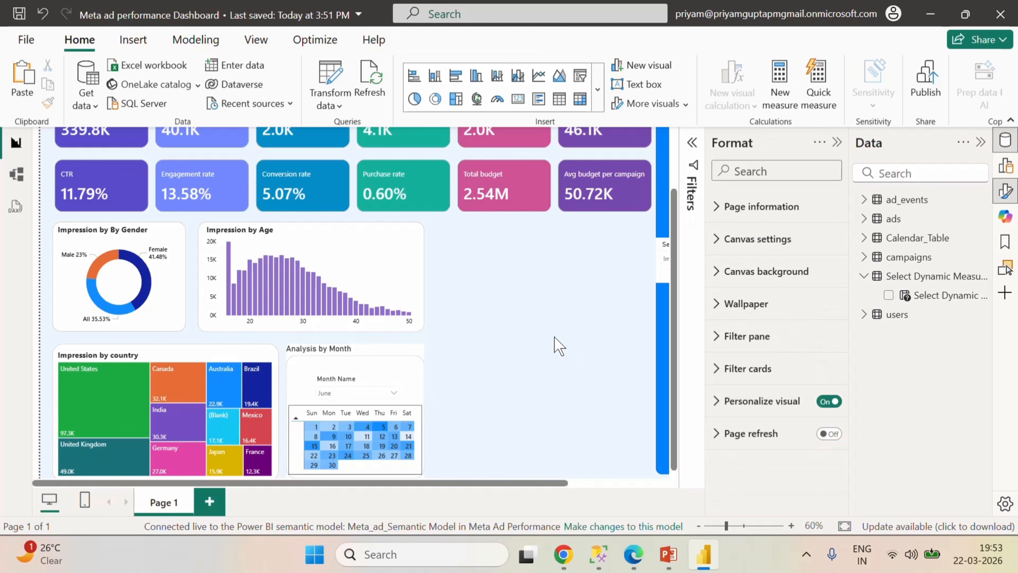
{"action": "scroll", "coordinate": [555, 344], "scroll_direction": "down", "scroll_amount": 1}
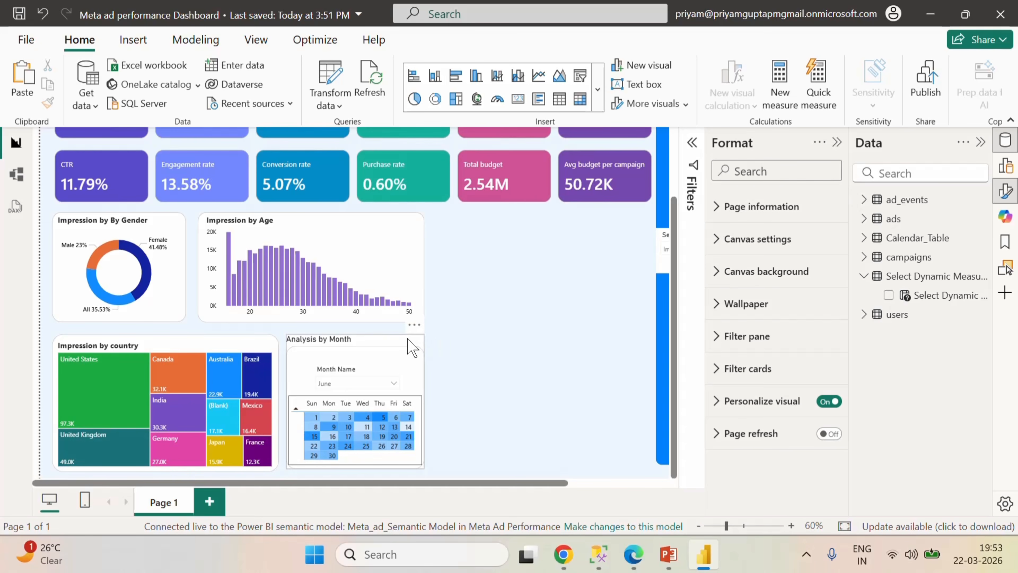
{"action": "left_click", "coordinate": [419, 348]}
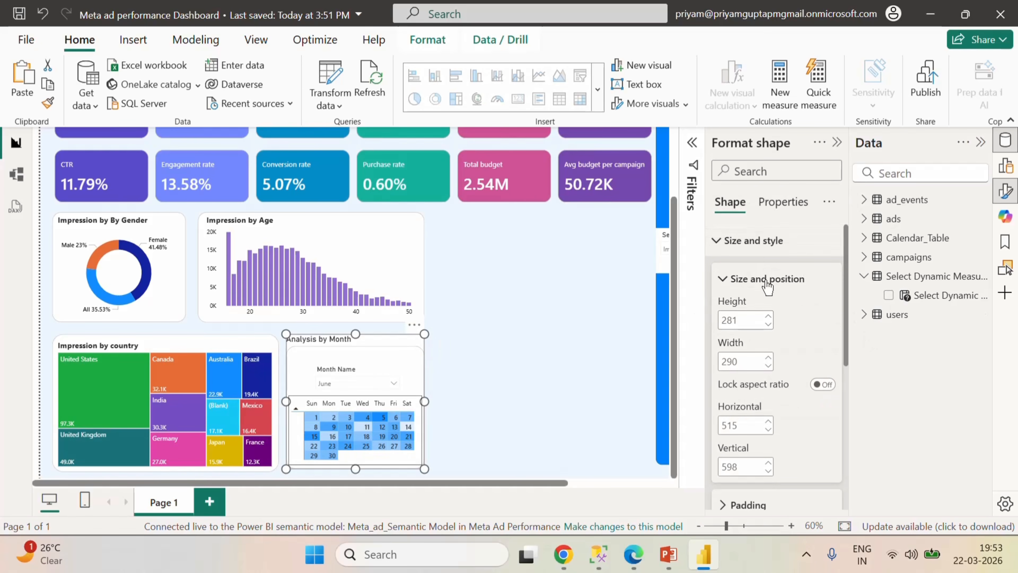
- Set the Analysis by Month title to size 12, bold, with black text colour
{"action": "scroll", "coordinate": [764, 441], "scroll_direction": "down", "scroll_amount": 5}
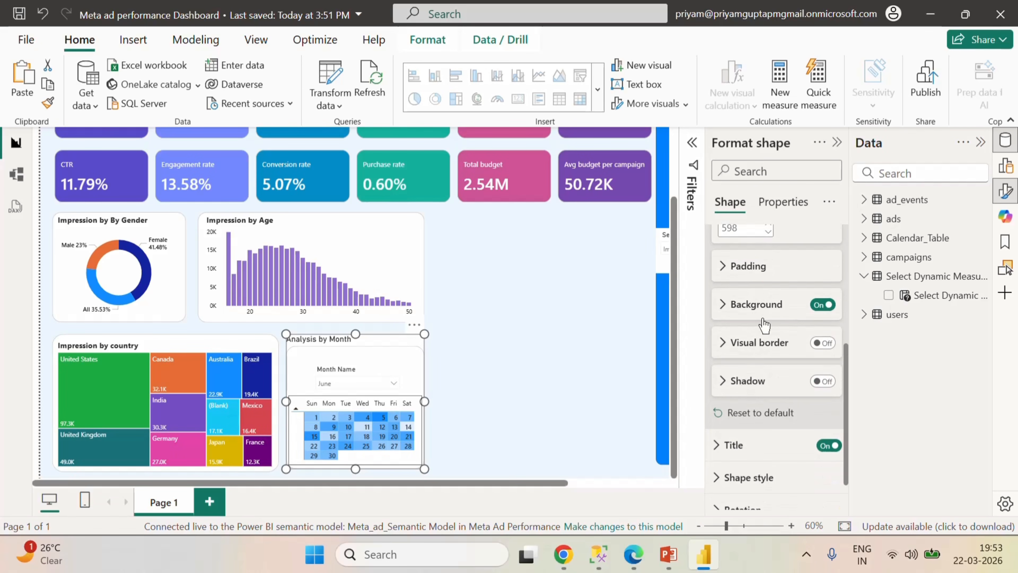
{"action": "scroll", "coordinate": [766, 447], "scroll_direction": "down", "scroll_amount": 3}
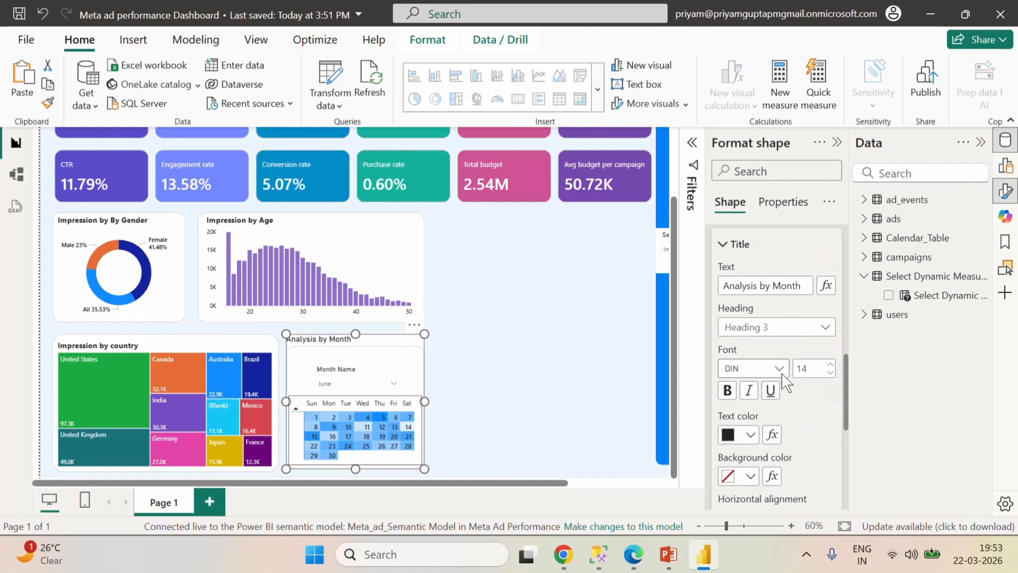
{"action": "left_click", "coordinate": [778, 376]}
{"action": "scroll", "coordinate": [779, 327], "scroll_direction": "down", "scroll_amount": 5}
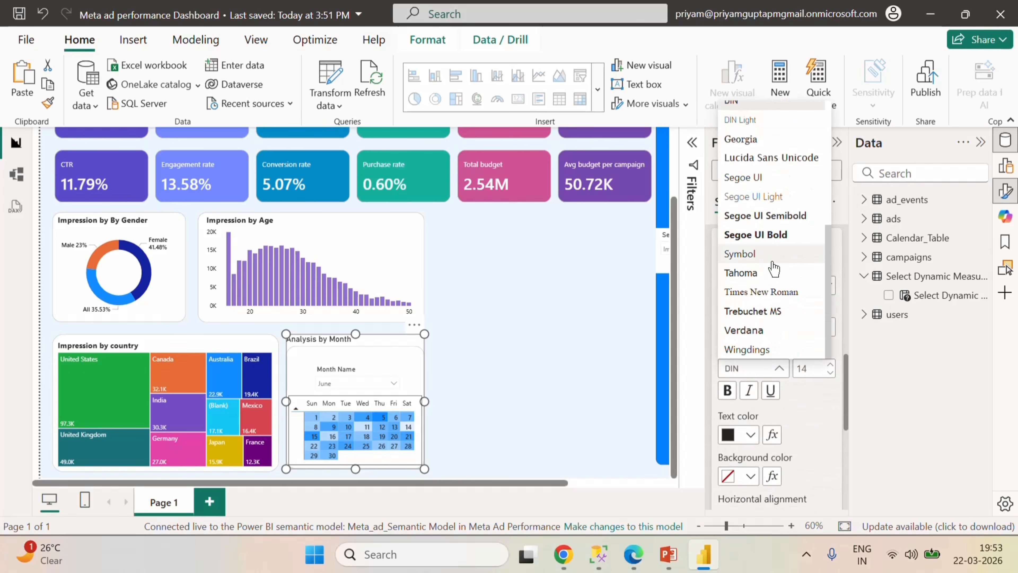
{"action": "left_click", "coordinate": [759, 235]}
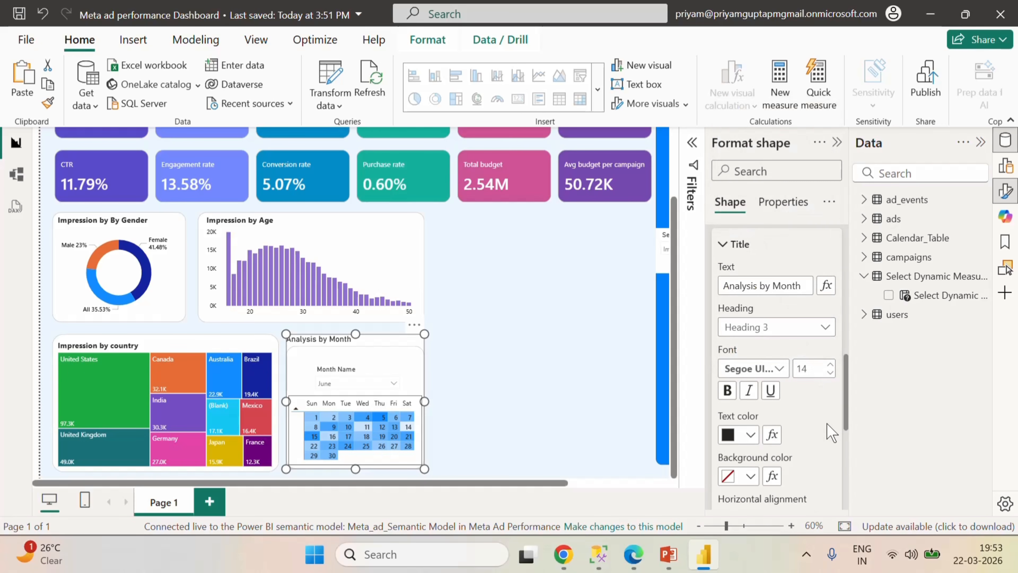
{"action": "left_click", "coordinate": [774, 368]}
{"action": "left_click", "coordinate": [765, 215]}
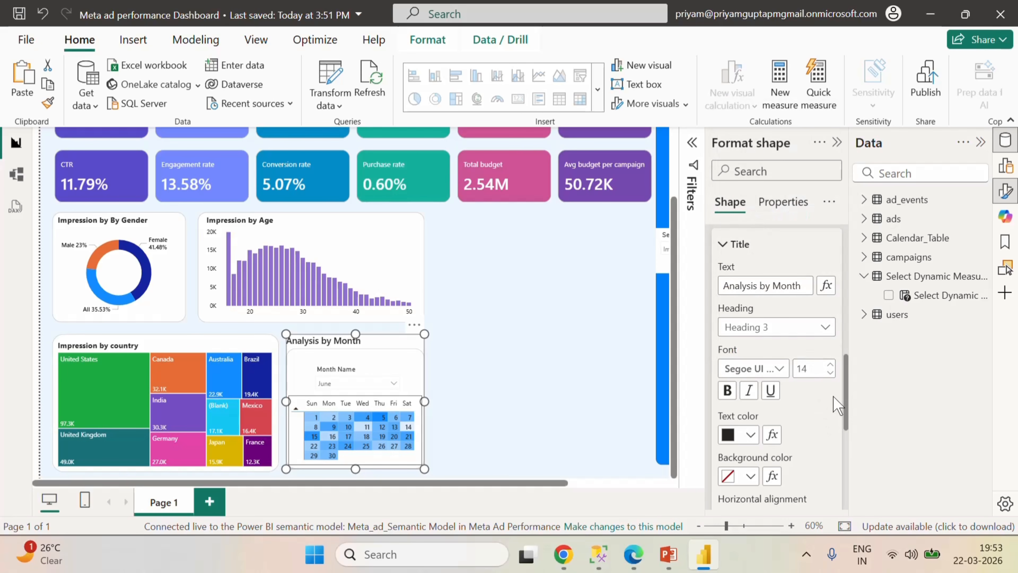
{"action": "left_click", "coordinate": [830, 373]}
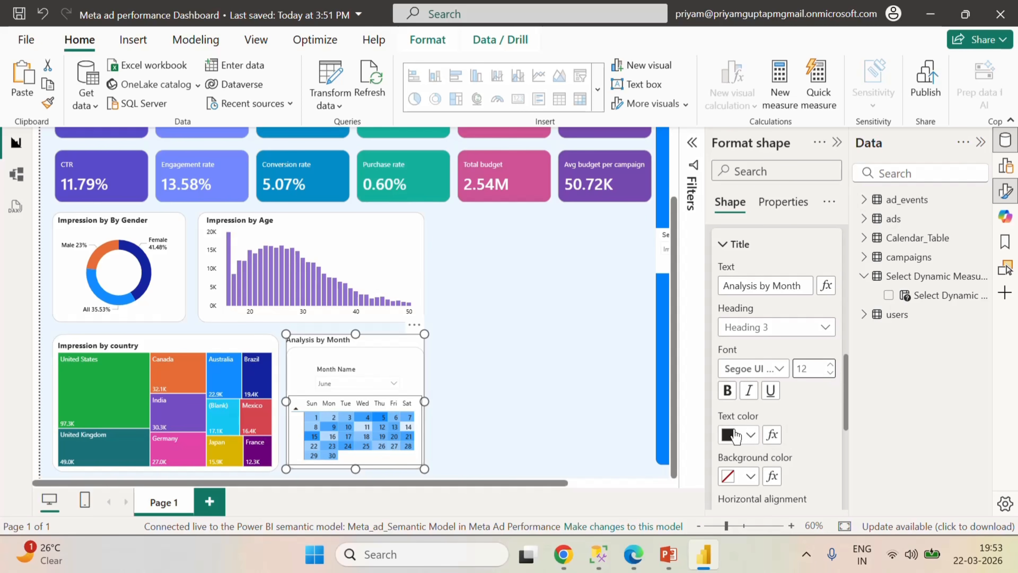
{"action": "left_click", "coordinate": [726, 389]}
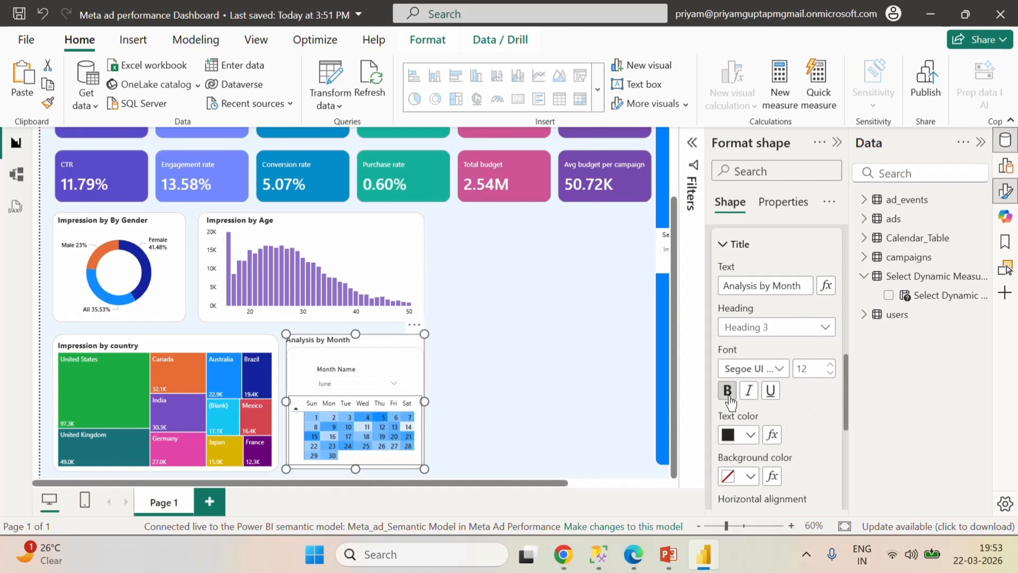
{"action": "left_click", "coordinate": [750, 436]}
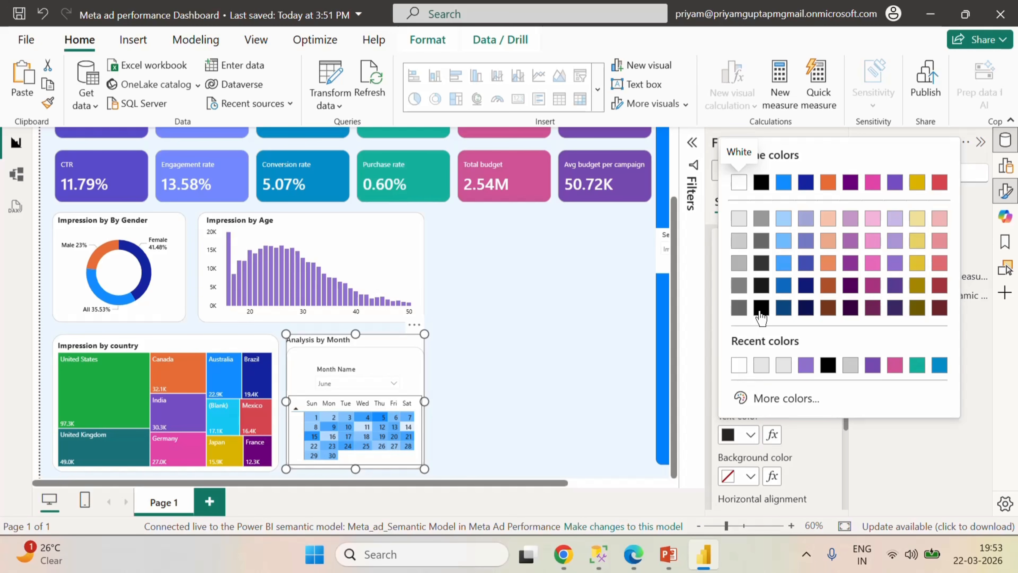
{"action": "left_click", "coordinate": [827, 364]}
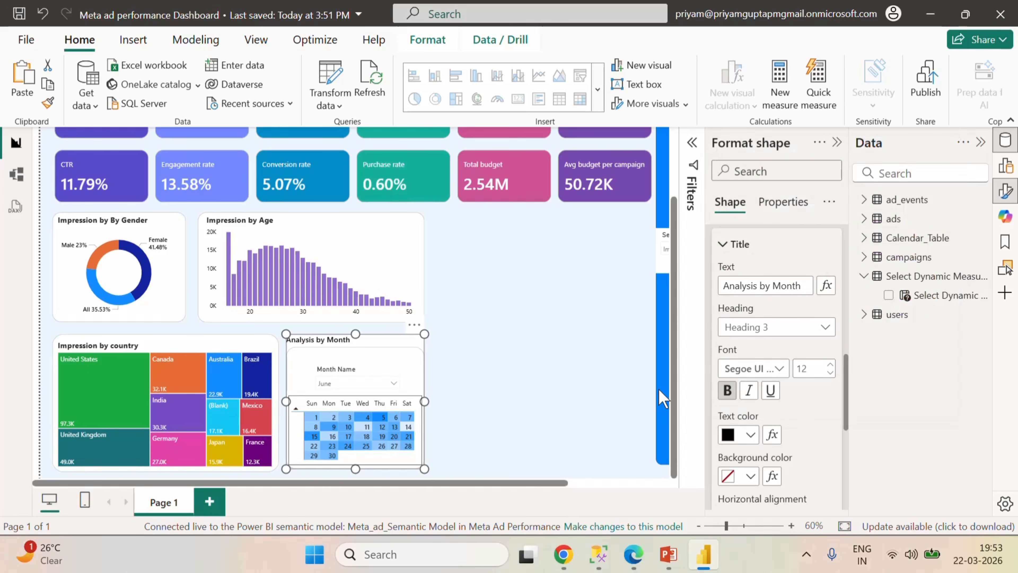
- Compare against the country treemap and set the title font to Segoe UI Bold
{"action": "left_click", "coordinate": [209, 352]}
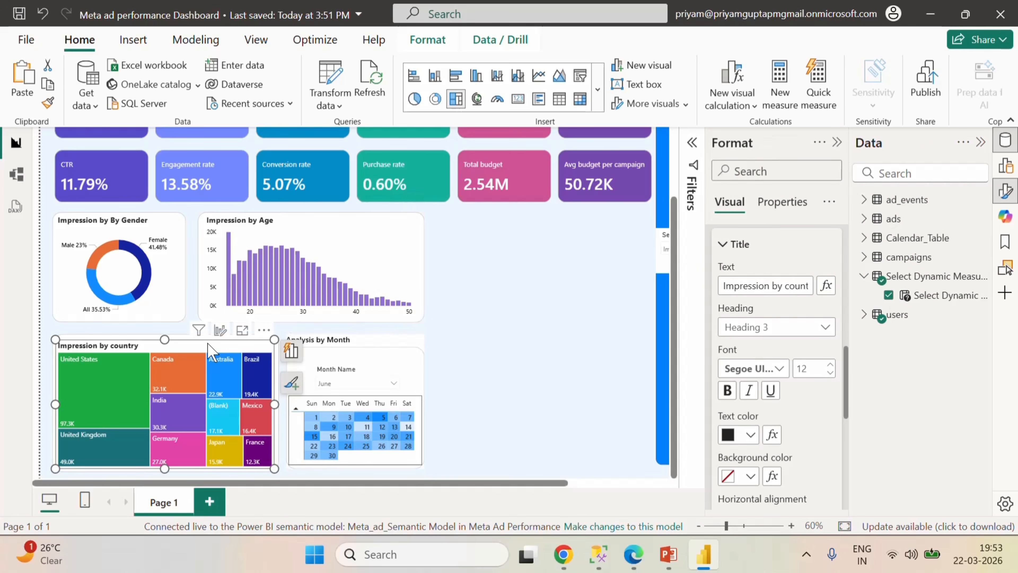
{"action": "left_click", "coordinate": [405, 353]}
{"action": "left_click", "coordinate": [752, 368]}
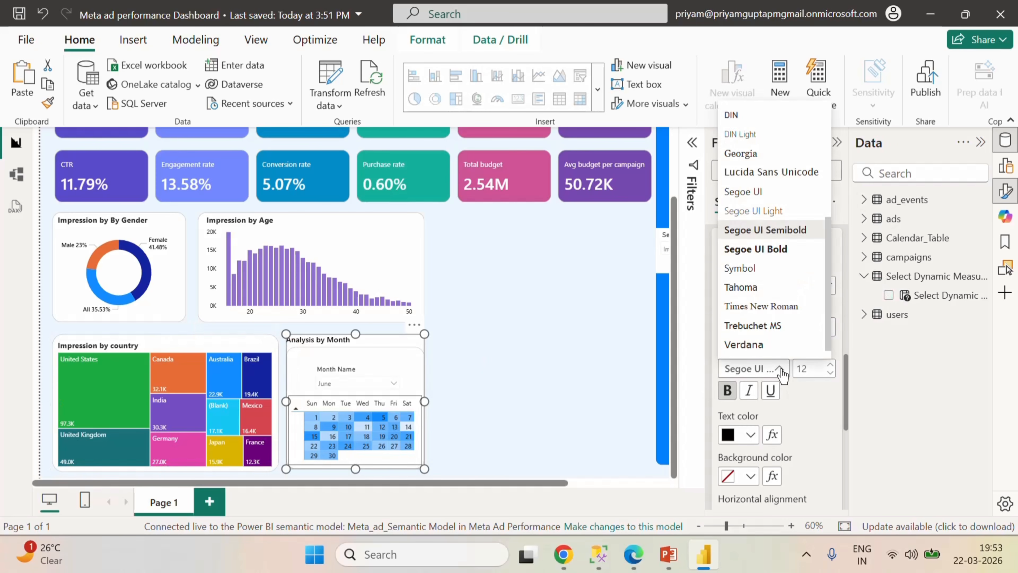
{"action": "left_click", "coordinate": [756, 249]}
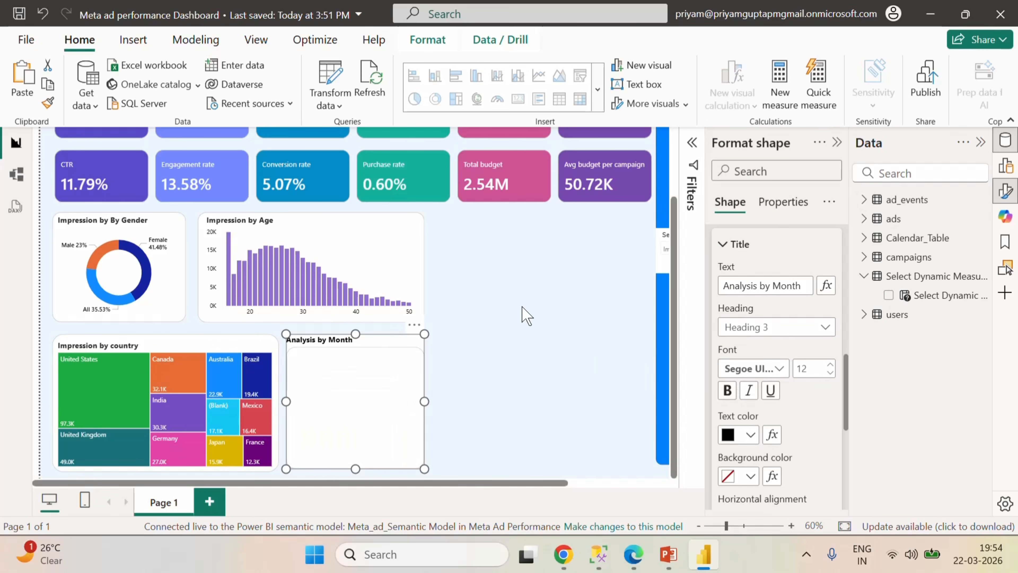
- Review the finished dashboard page, then bring up the requirements slides in PowerPoint
{"action": "left_click", "coordinate": [533, 338]}
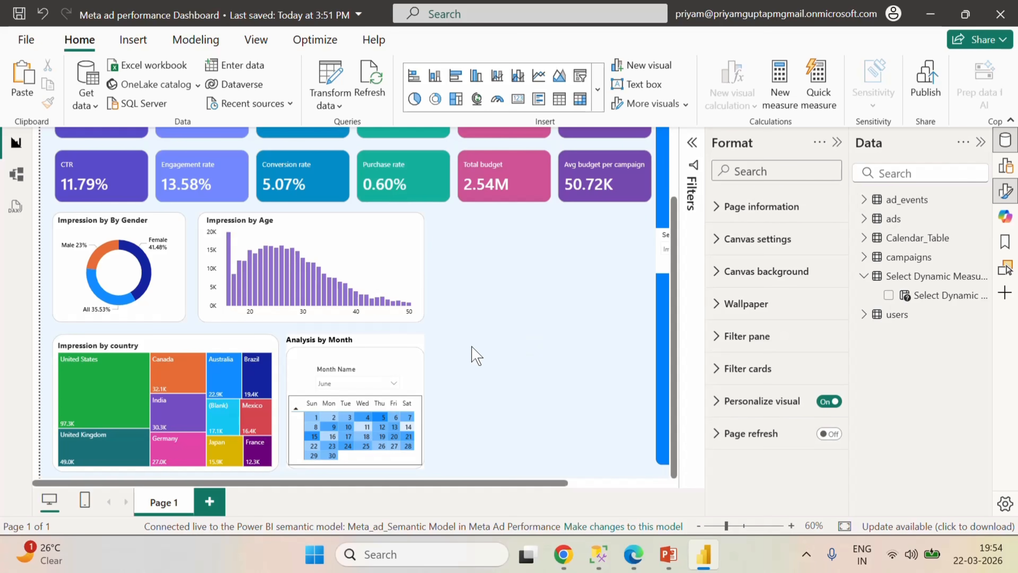
{"action": "left_click", "coordinate": [357, 365]}
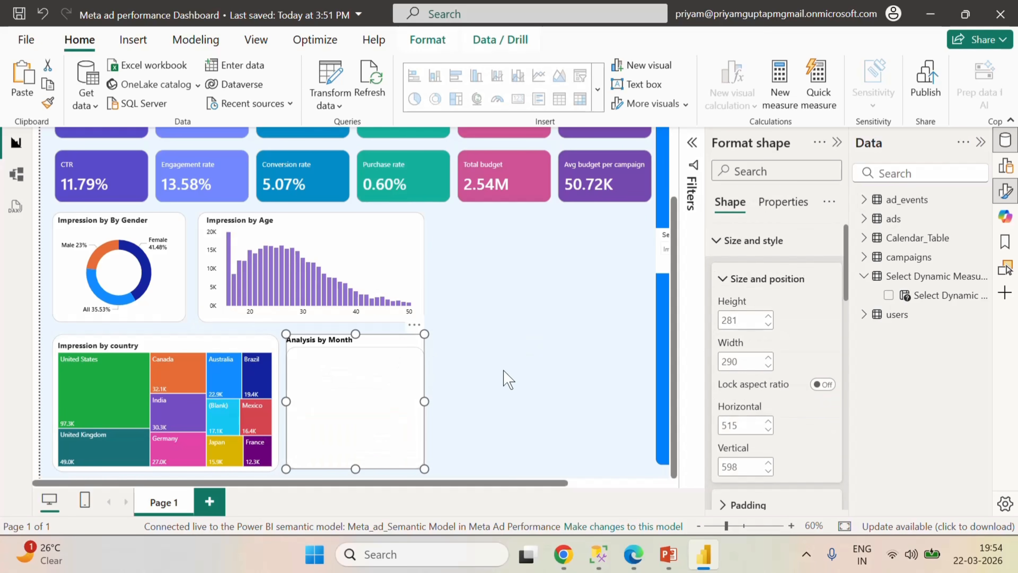
{"action": "left_click", "coordinate": [529, 356]}
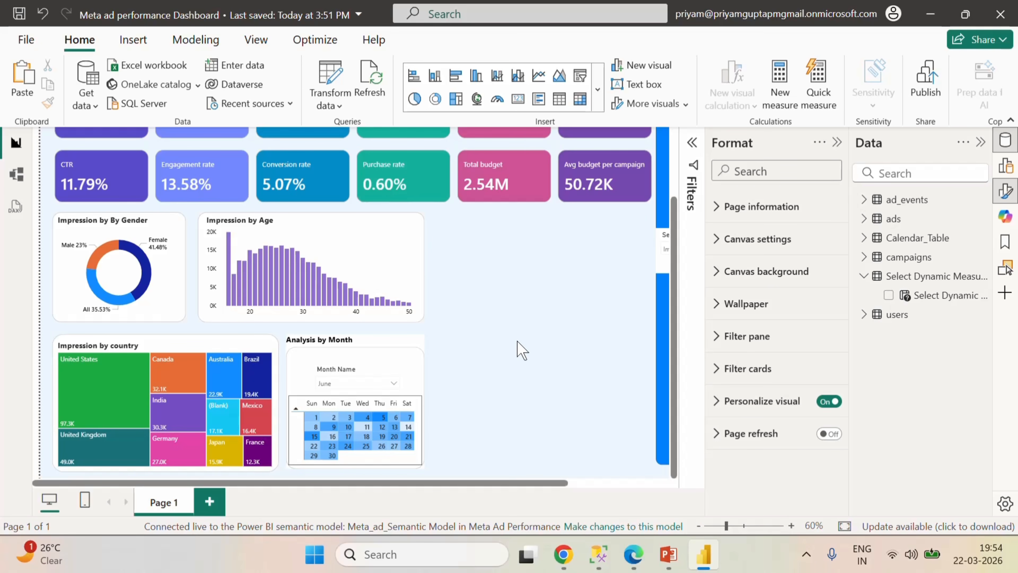
{"action": "left_click", "coordinate": [633, 554]}
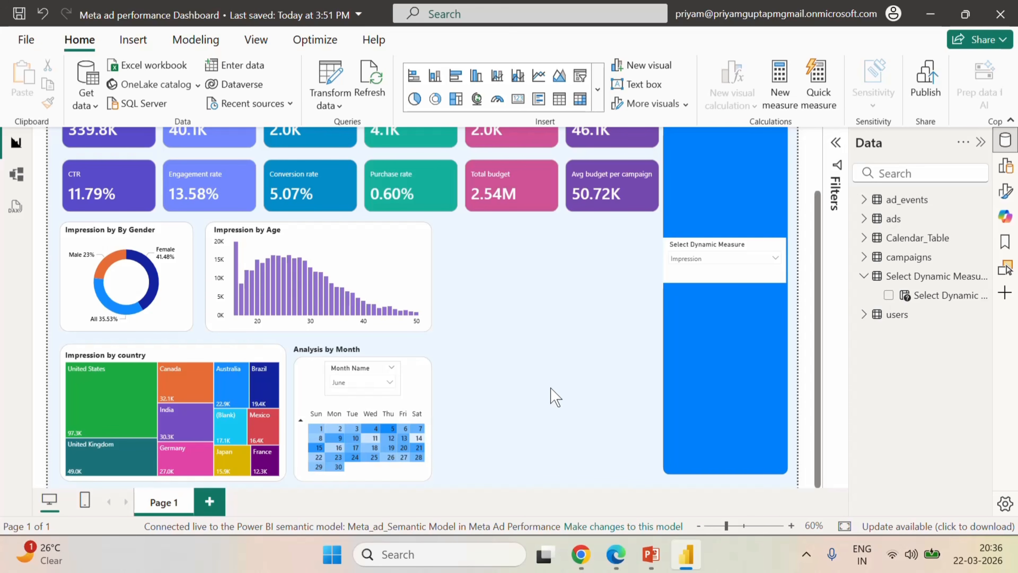
{"action": "left_click", "coordinate": [650, 554]}
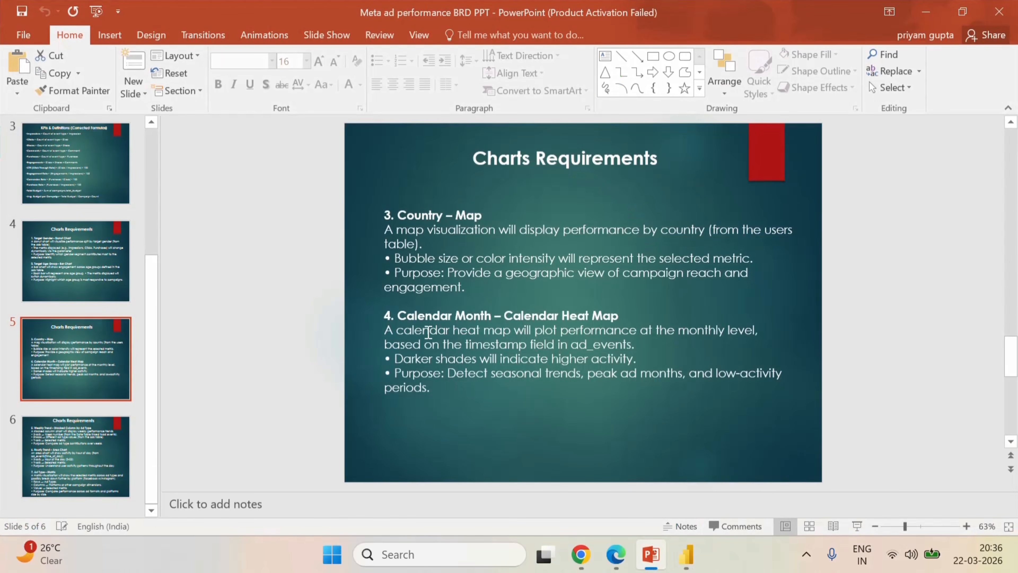
- Compare slides 5 and 6, ending on the weekly, hourly and ad type chart requirements
{"action": "left_click", "coordinate": [83, 437]}
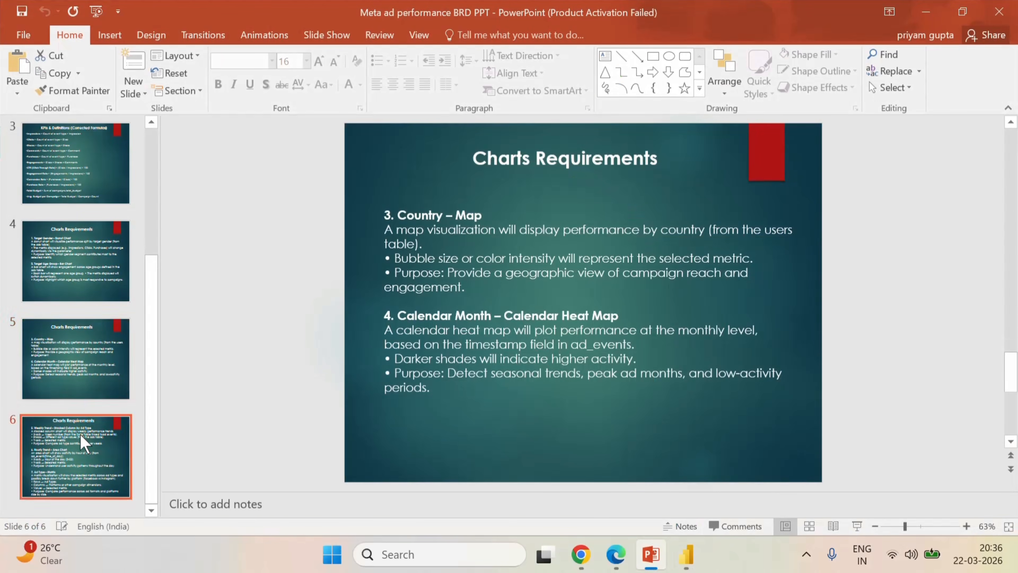
{"action": "left_click", "coordinate": [94, 356]}
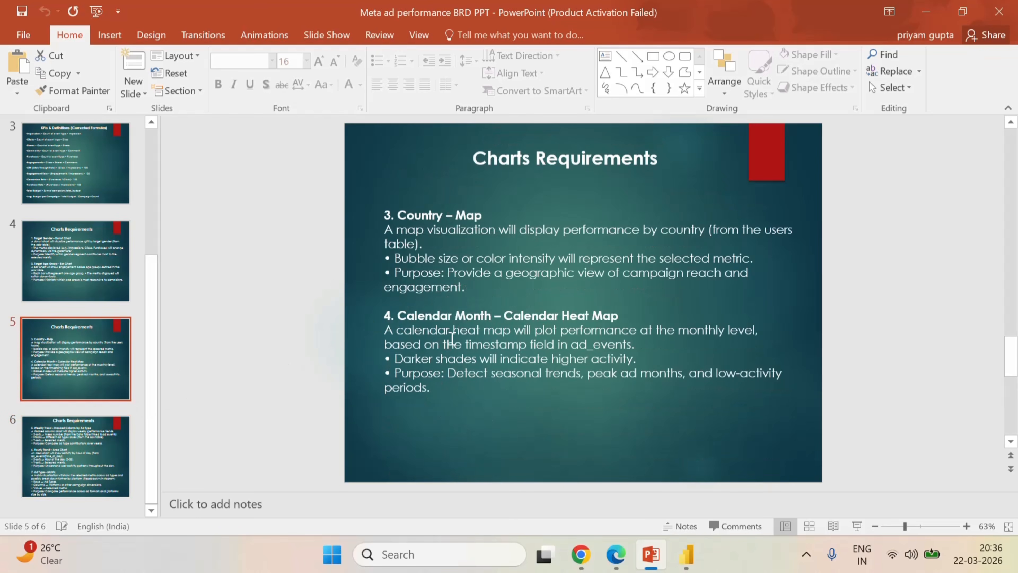
{"action": "left_click", "coordinate": [89, 443]}
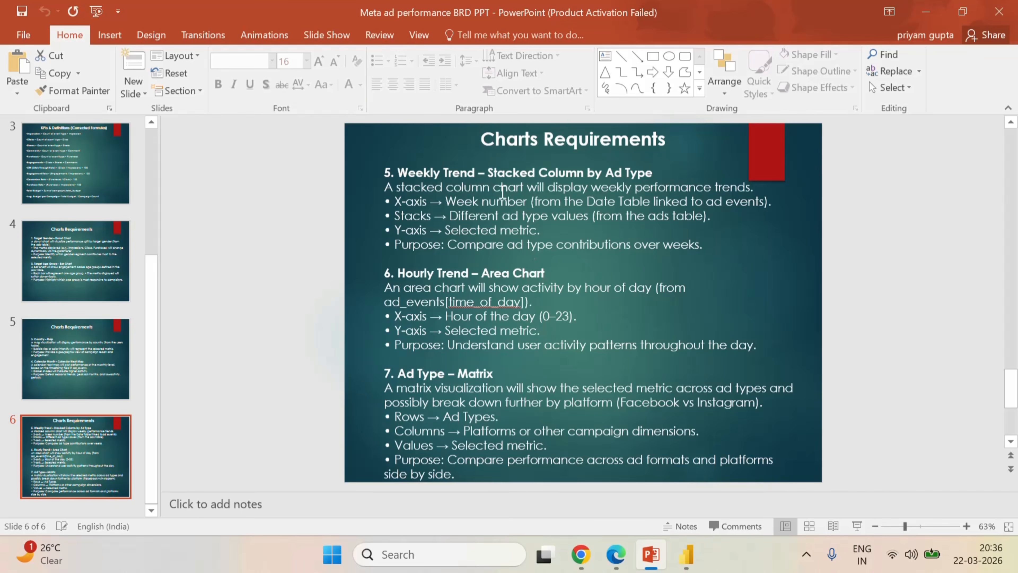
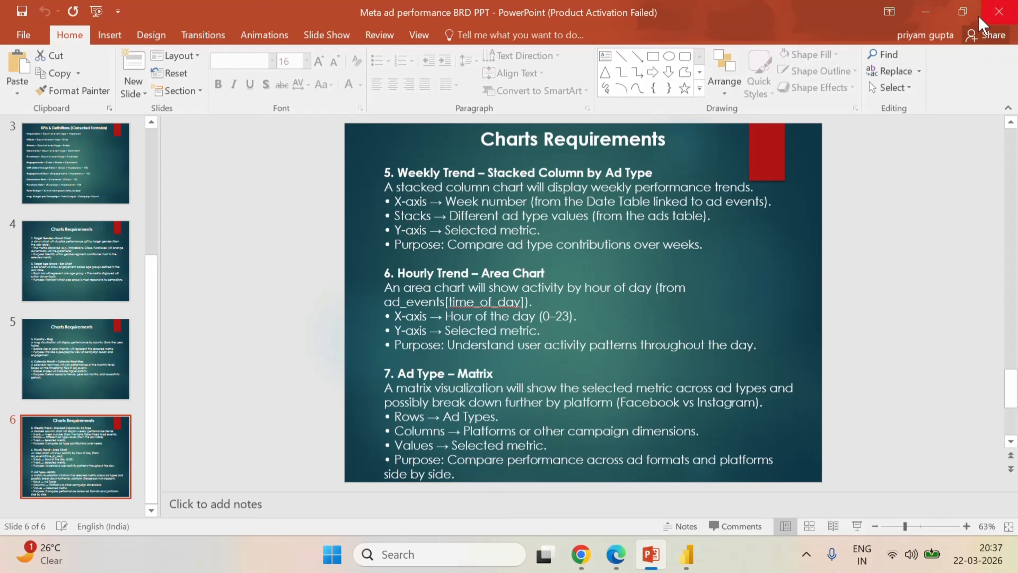
- Minimize PowerPoint to bring the Power BI ad performance dashboard back into view
{"action": "left_click", "coordinate": [928, 13]}
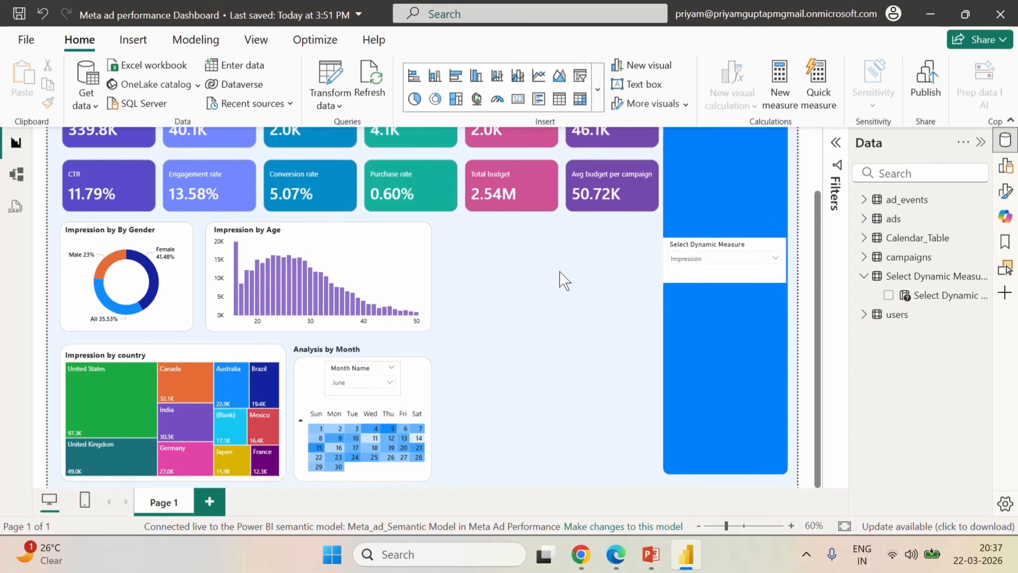
- Duplicate the Impression by Age card and place the copy in the empty space beside it
{"action": "left_click", "coordinate": [422, 246]}
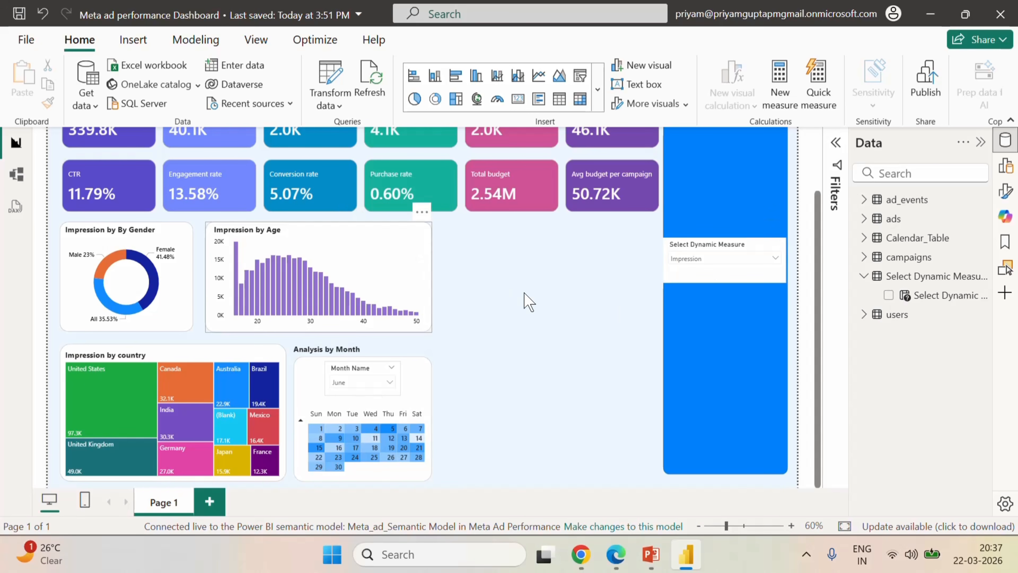
{"action": "key", "text": "ctrl+c"}
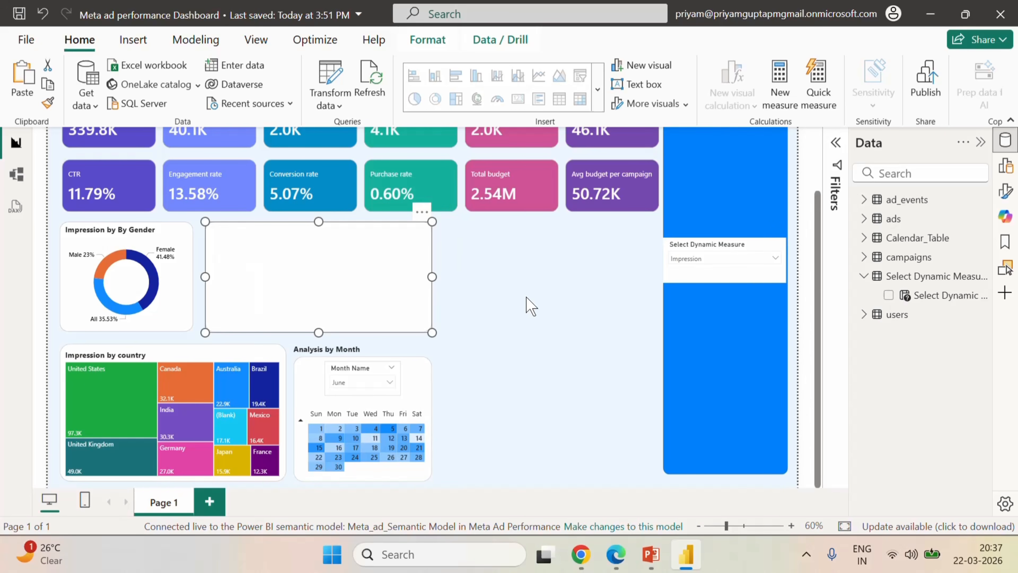
{"action": "left_click", "coordinate": [552, 263]}
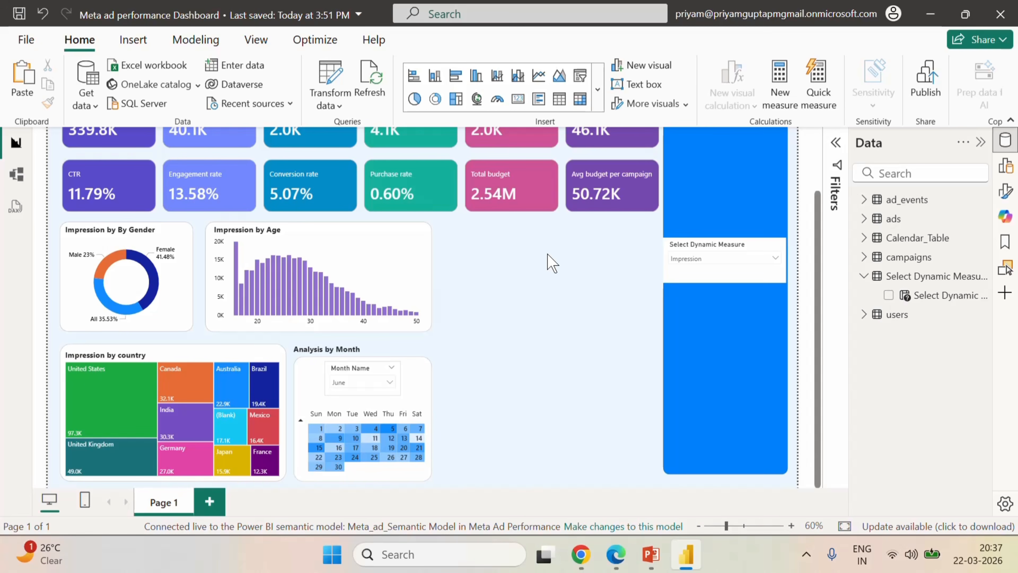
{"action": "key", "text": "ctrl+v"}
{"action": "left_click_drag", "start_coordinate": [381, 239], "coordinate": [610, 239]}
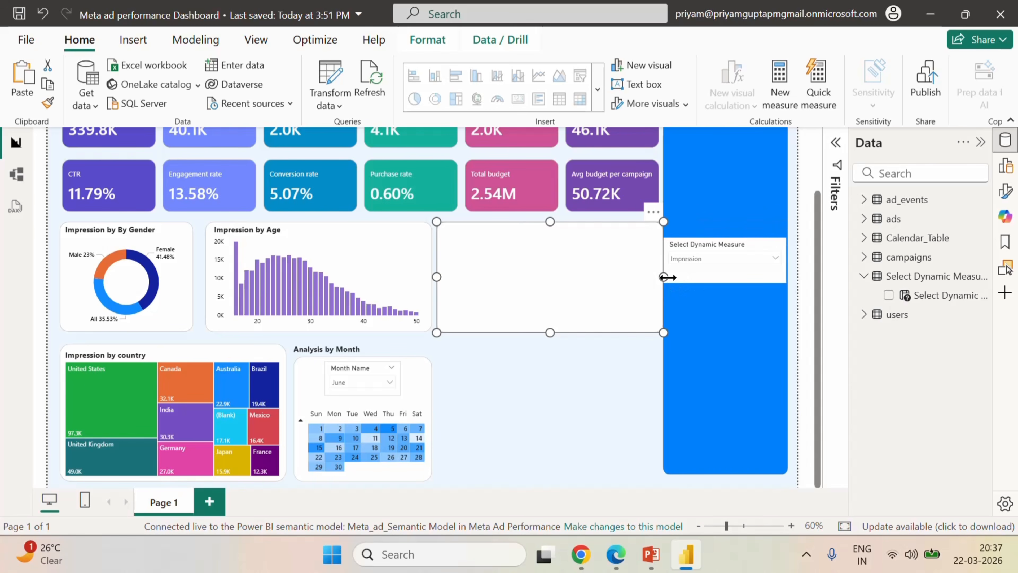
{"action": "mouse_move", "coordinate": [666, 277]}
{"action": "left_mouse_down"}
{"action": "mouse_move", "coordinate": [653, 279]}
{"action": "mouse_move", "coordinate": [656, 288]}
{"action": "left_mouse_up"}
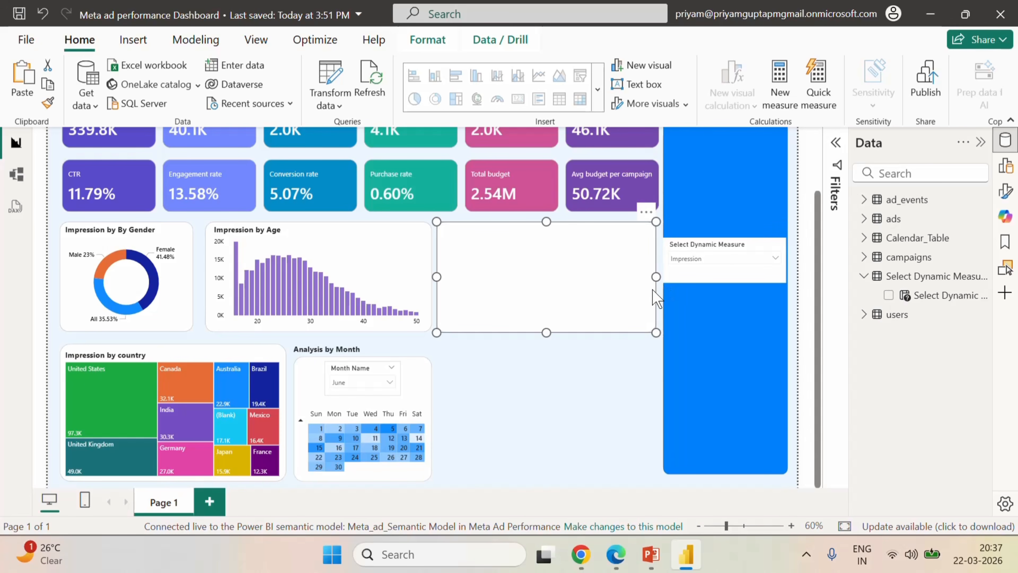
{"action": "scroll", "coordinate": [617, 381], "scroll_direction": "up", "scroll_amount": 2}
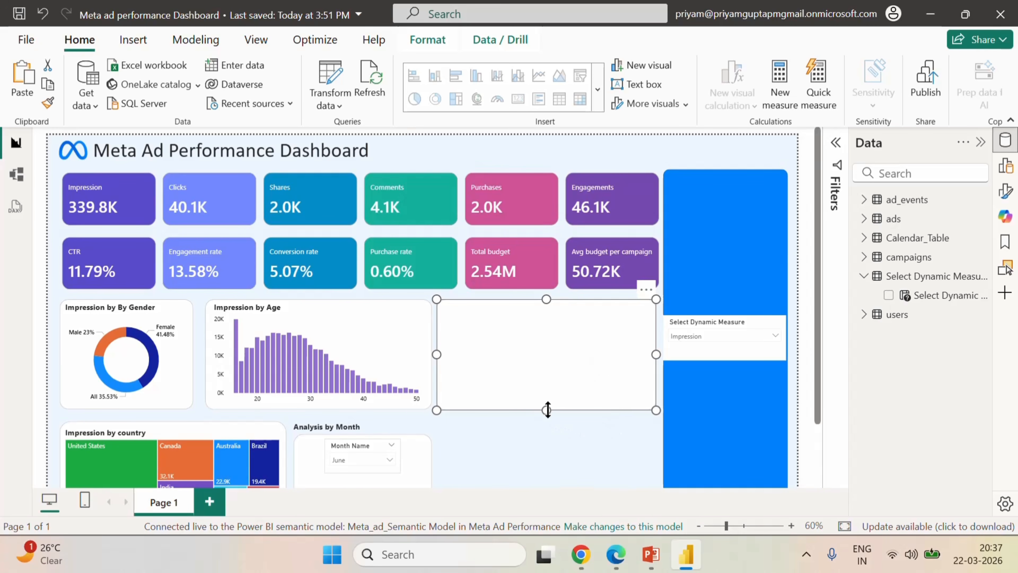
{"action": "left_click_drag", "start_coordinate": [548, 409], "coordinate": [547, 456]}
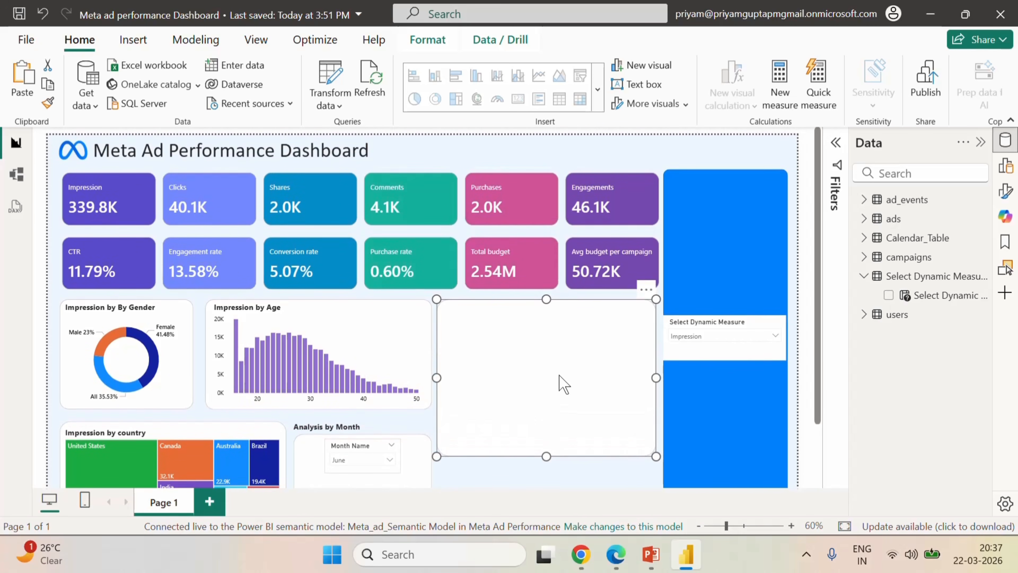
{"action": "scroll", "coordinate": [560, 376], "scroll_direction": "down", "scroll_amount": 3}
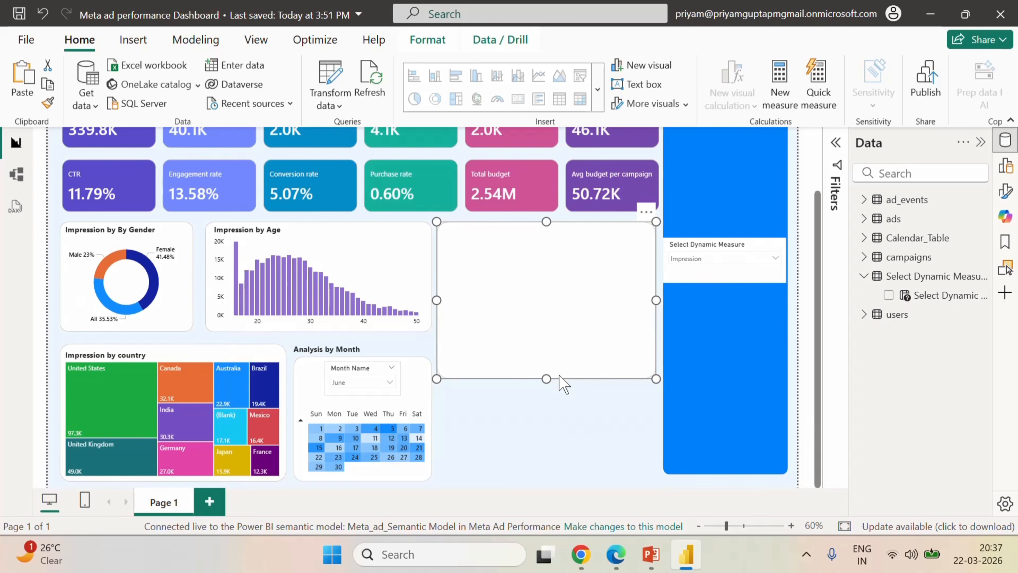
- Size the new card to height 365 and width 450
{"action": "left_click", "coordinate": [1006, 165]}
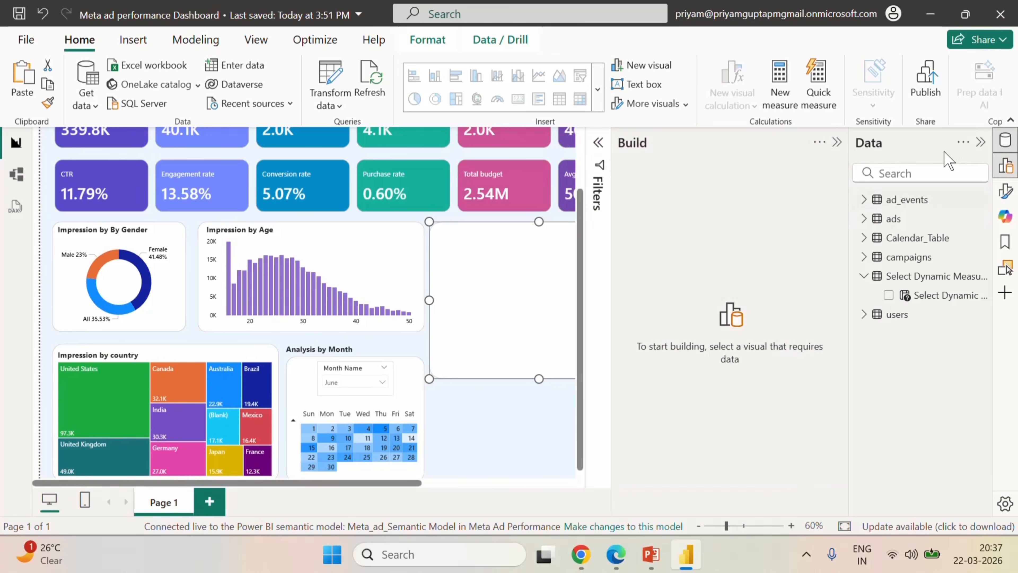
{"action": "left_click", "coordinate": [837, 142]}
{"action": "left_click", "coordinate": [1004, 192]}
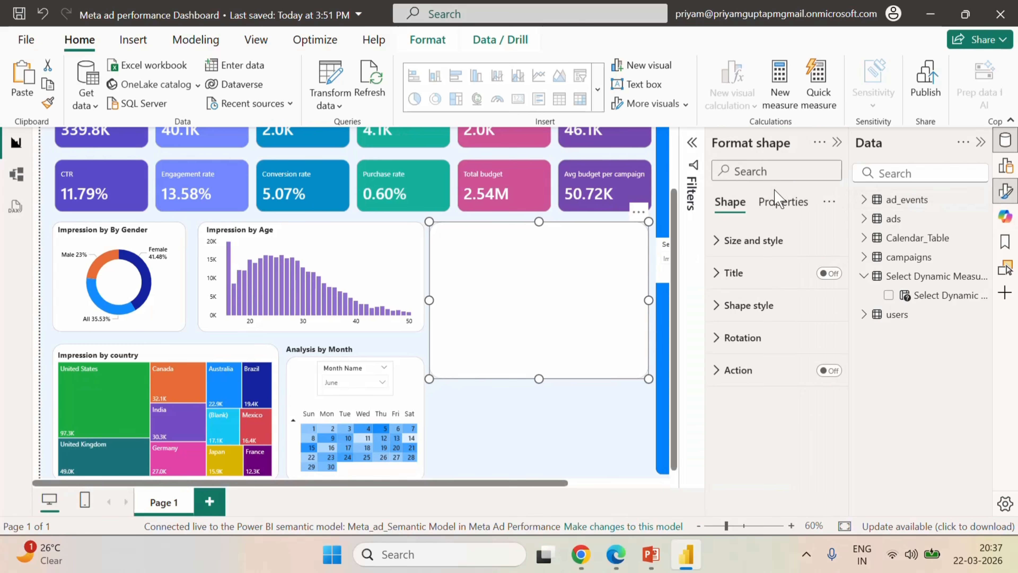
{"action": "left_click", "coordinate": [750, 241]}
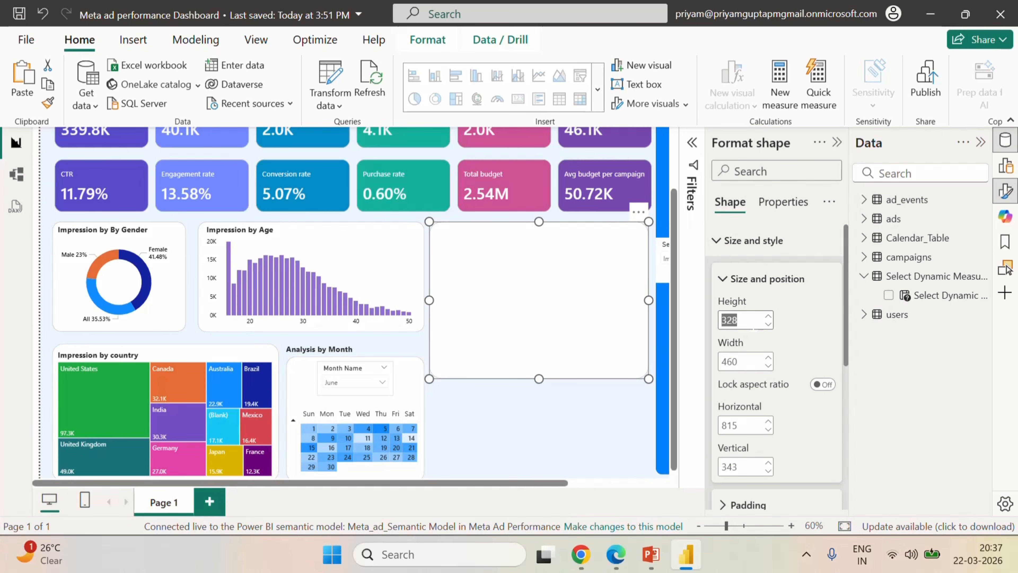
{"action": "type", "text": "365"}
{"action": "key", "text": "Tab"}
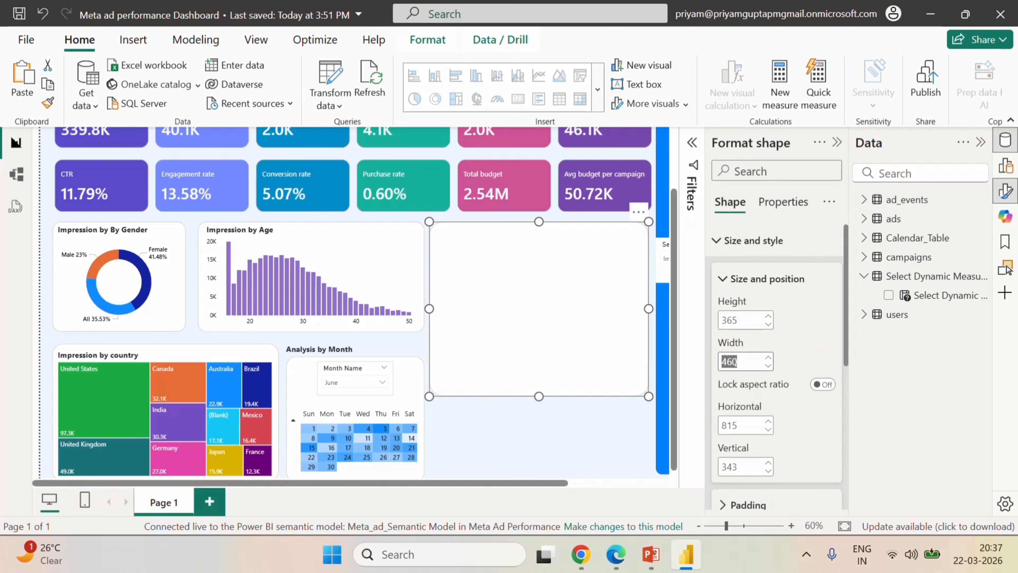
{"action": "type", "text": "45"}
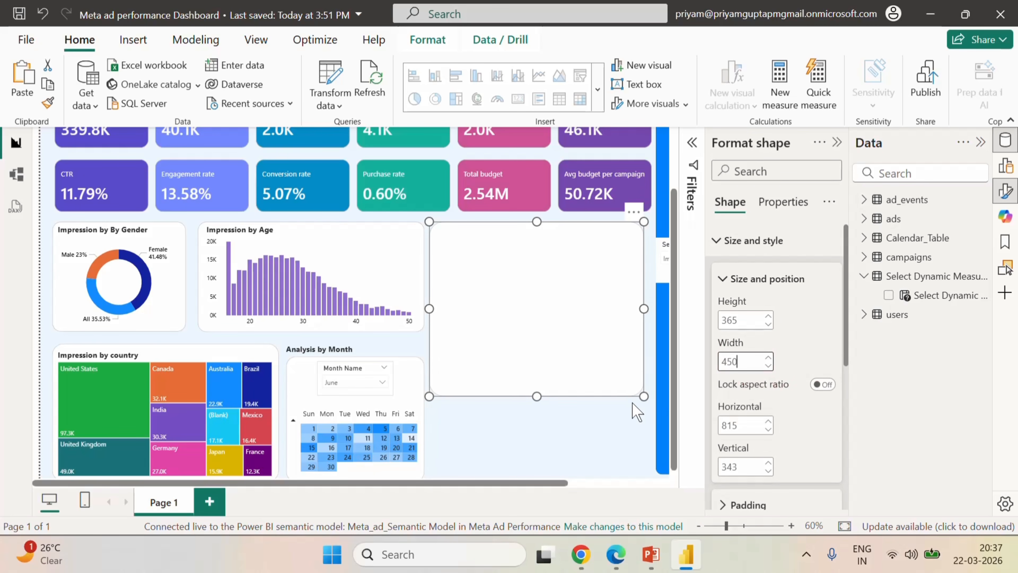
{"action": "left_click", "coordinate": [605, 439]}
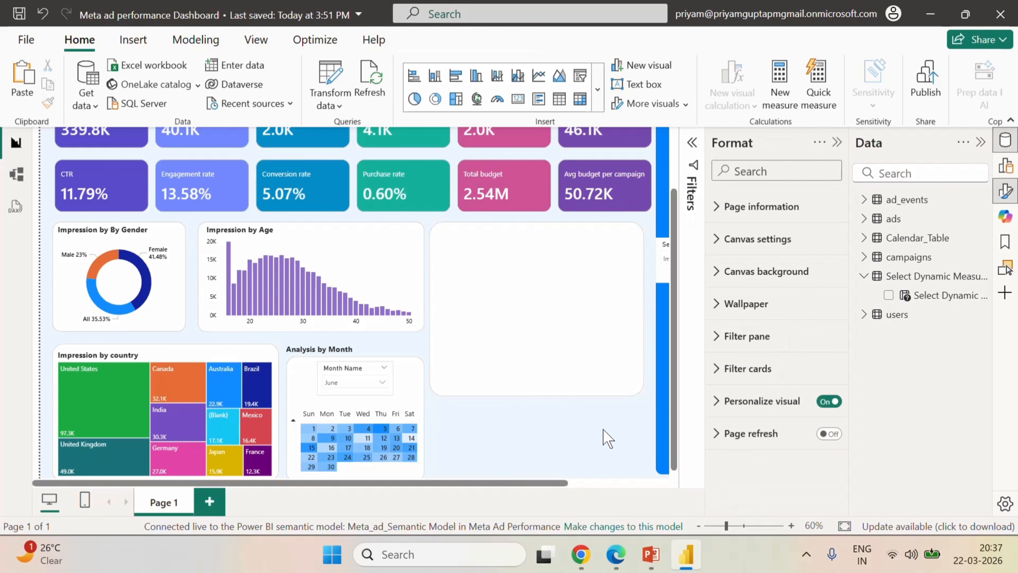
{"action": "left_click", "coordinate": [836, 143]}
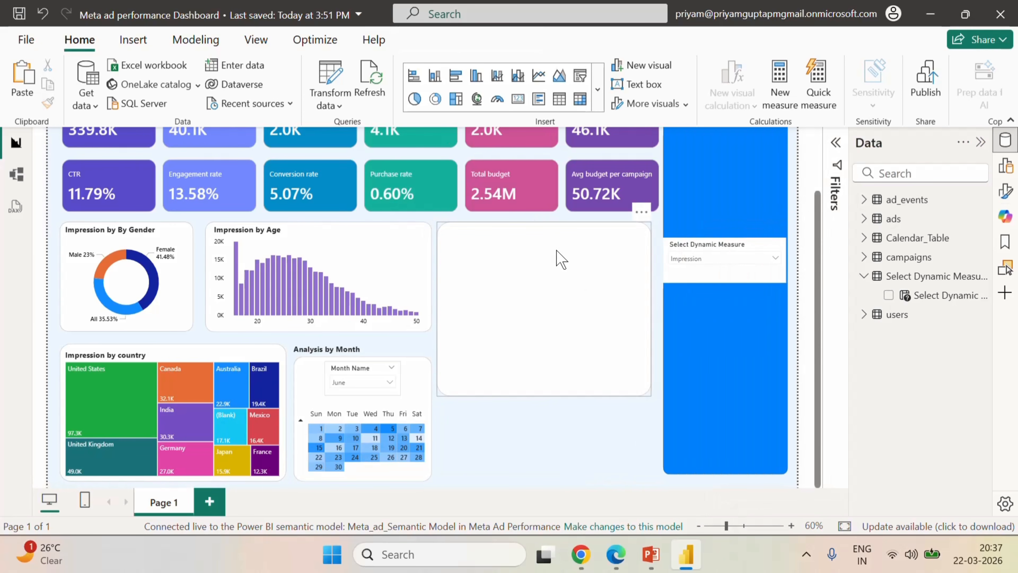
{"action": "left_click", "coordinate": [560, 258]}
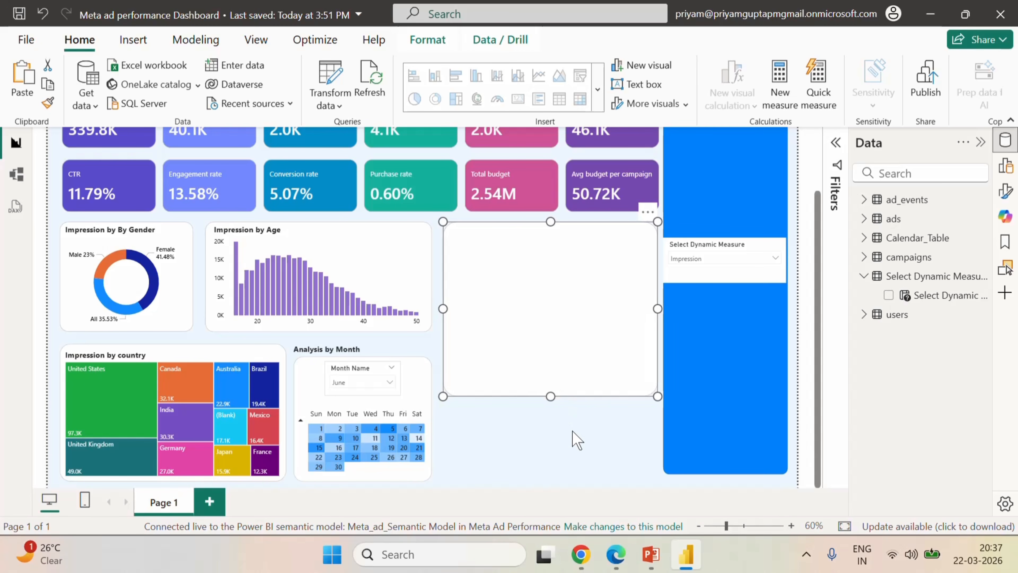
{"action": "left_click", "coordinate": [573, 438]}
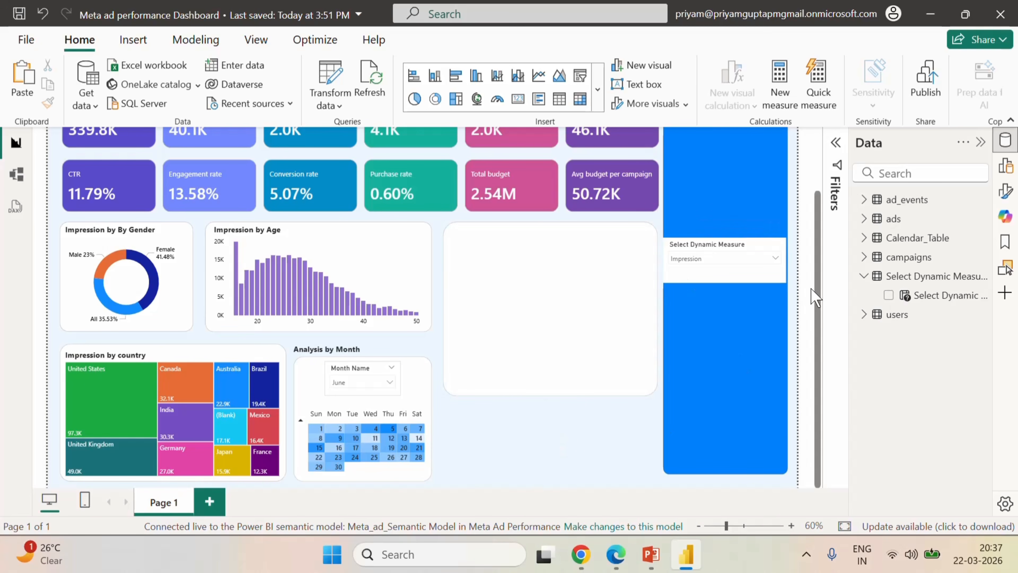
- Insert a stacked column chart with Day of Week on the X-axis and Select Dynamic Measure as values
{"action": "left_click", "coordinate": [1010, 173]}
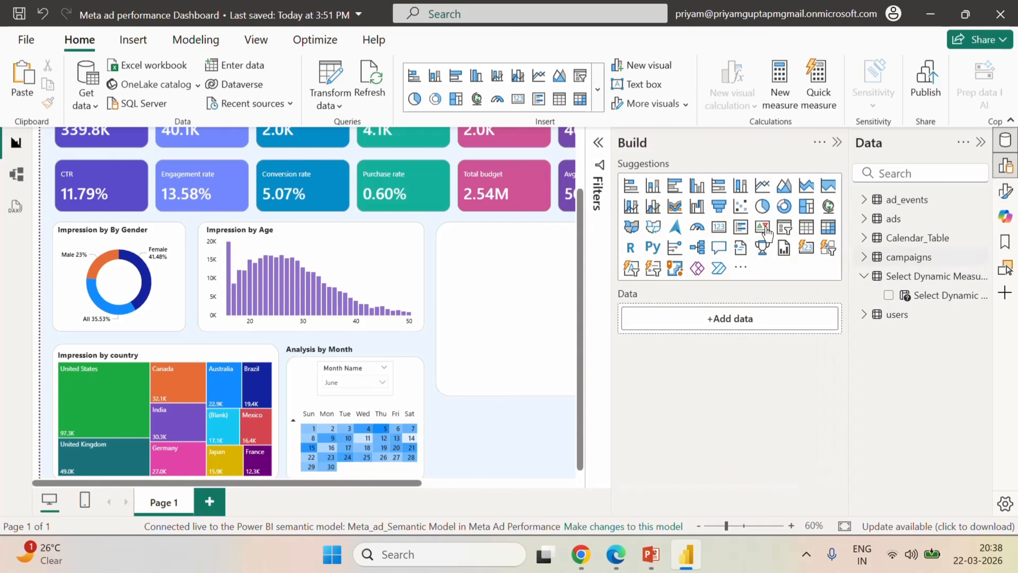
{"action": "left_click", "coordinate": [653, 188]}
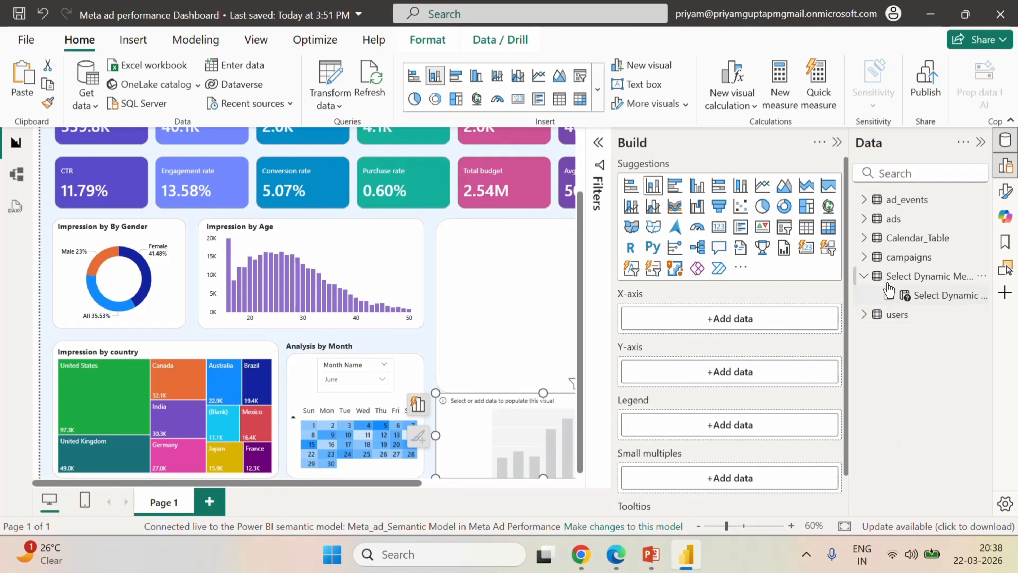
{"action": "left_click", "coordinate": [864, 238]}
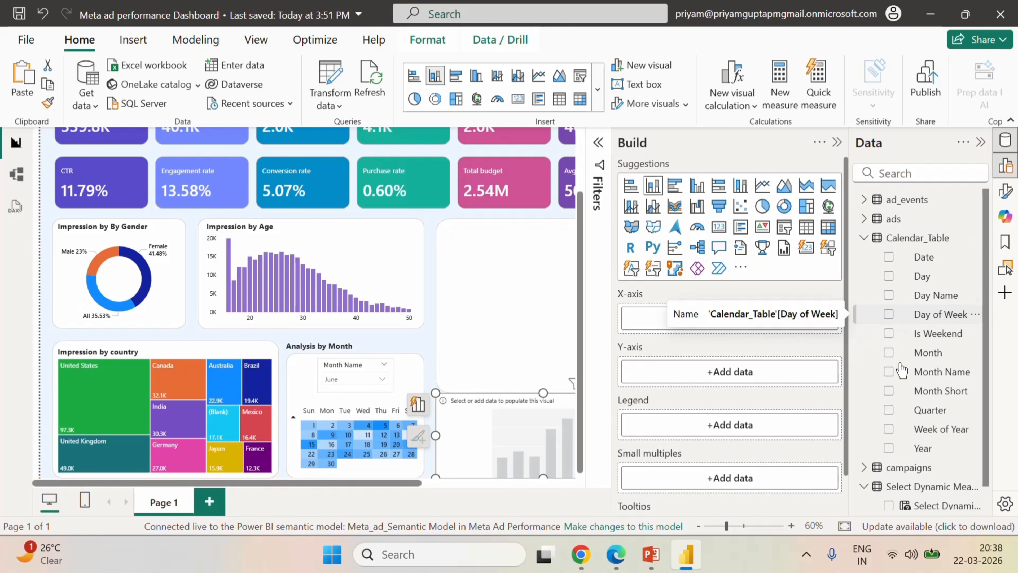
{"action": "left_click", "coordinate": [889, 314]}
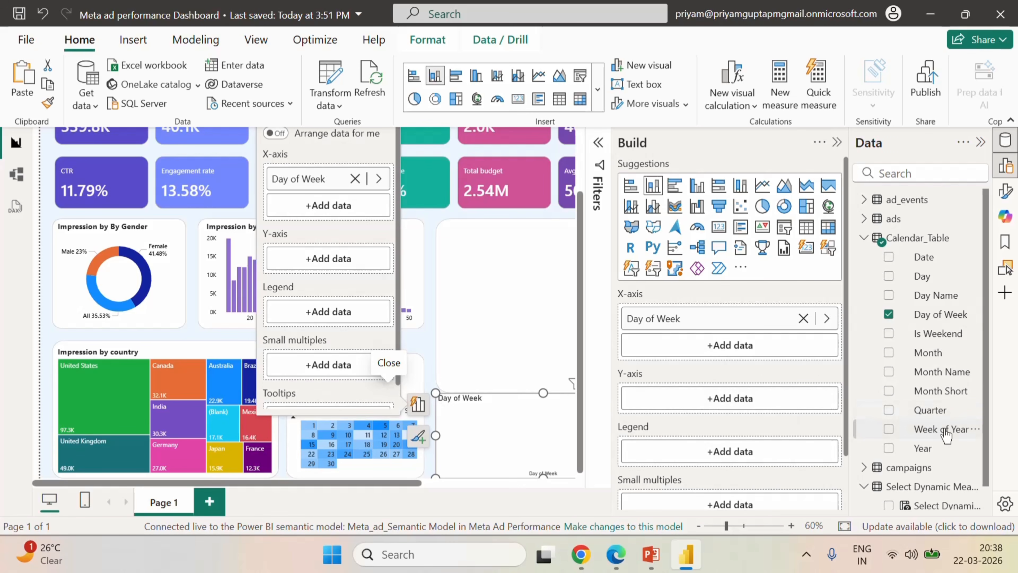
{"action": "scroll", "coordinate": [937, 433], "scroll_direction": "down", "scroll_amount": 1}
{"action": "left_click_drag", "start_coordinate": [910, 489], "coordinate": [740, 403]}
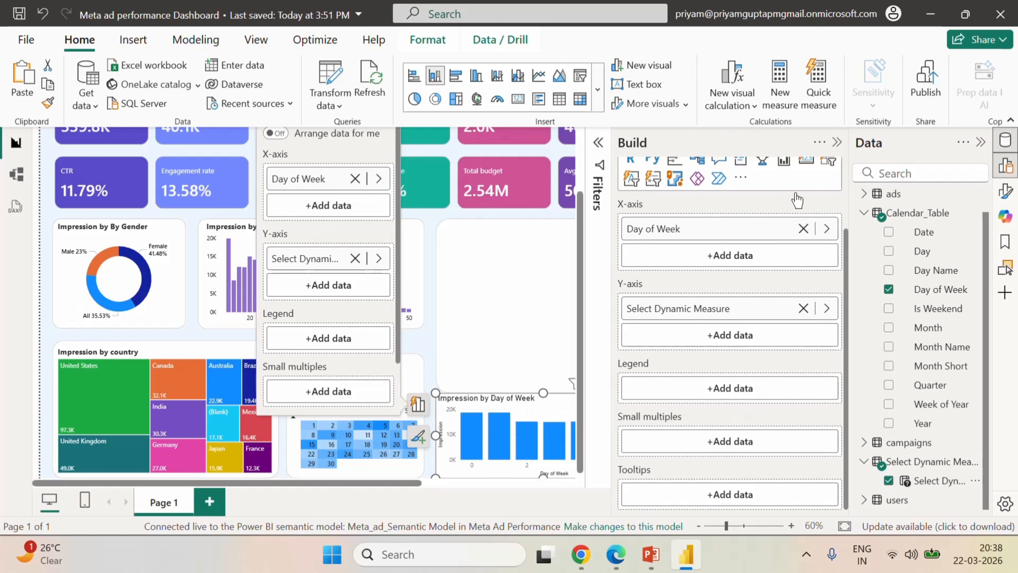
{"action": "left_click", "coordinate": [836, 142]}
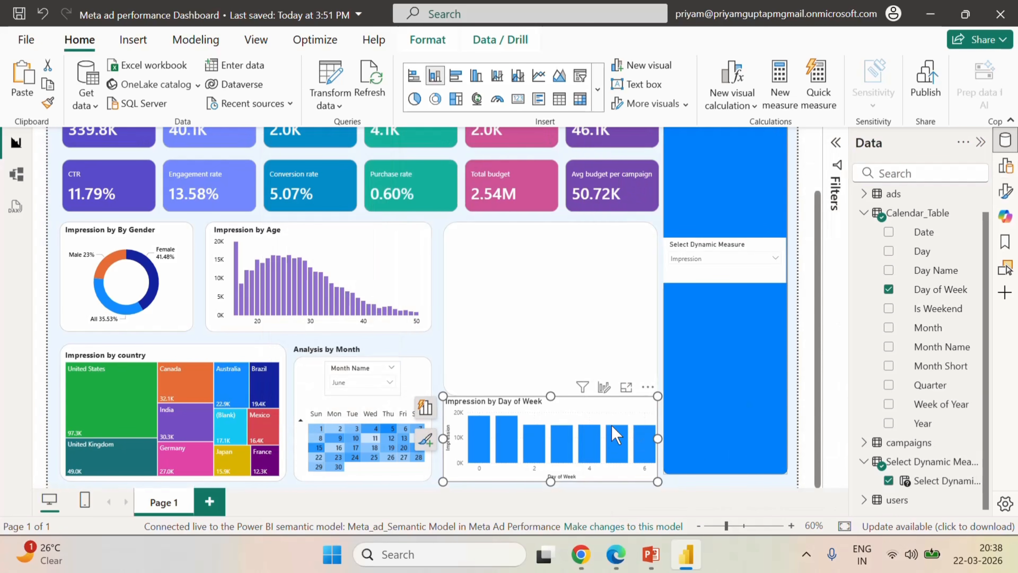
- Move and narrow the chart so it sits at the top of the blank card
{"action": "left_click_drag", "start_coordinate": [616, 435], "coordinate": [563, 331]}
{"action": "left_click_drag", "start_coordinate": [552, 281], "coordinate": [545, 243]}
{"action": "left_click_drag", "start_coordinate": [663, 269], "coordinate": [651, 270]}
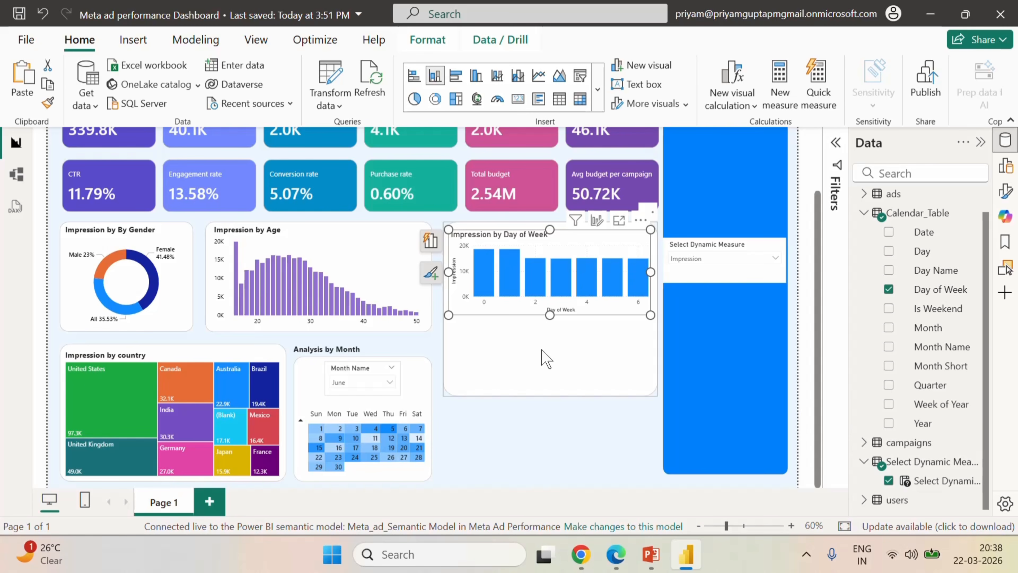
{"action": "left_click", "coordinate": [1005, 166]}
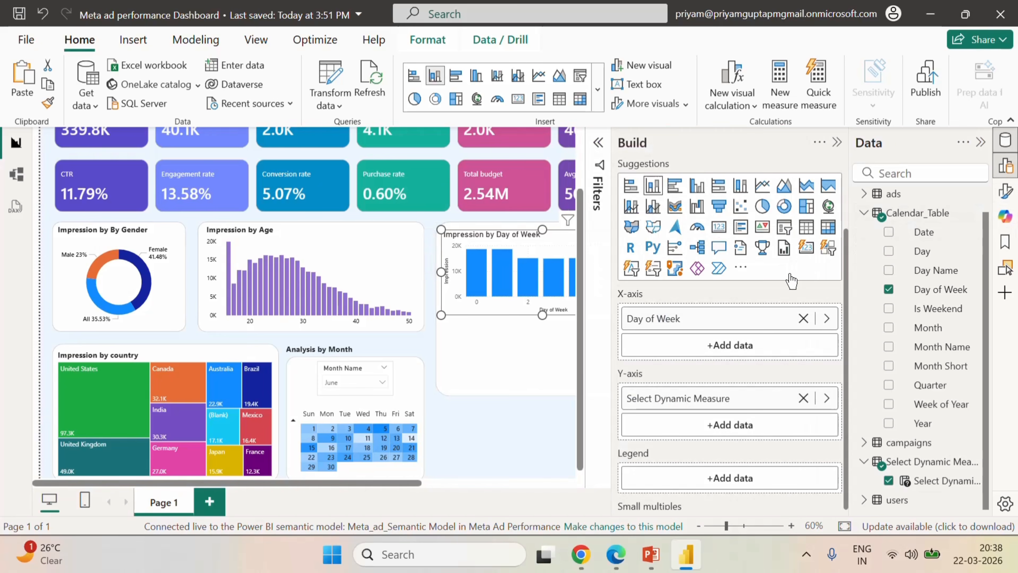
{"action": "left_click", "coordinate": [837, 142]}
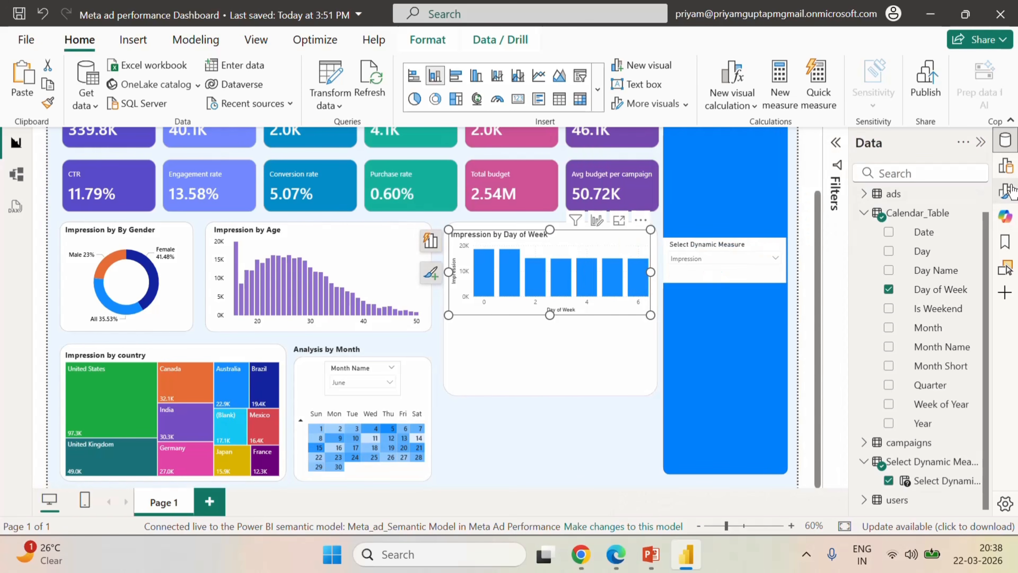
- Hide the chart's X-axis Day of Week title and its Y-axis title
{"action": "left_click", "coordinate": [1007, 191]}
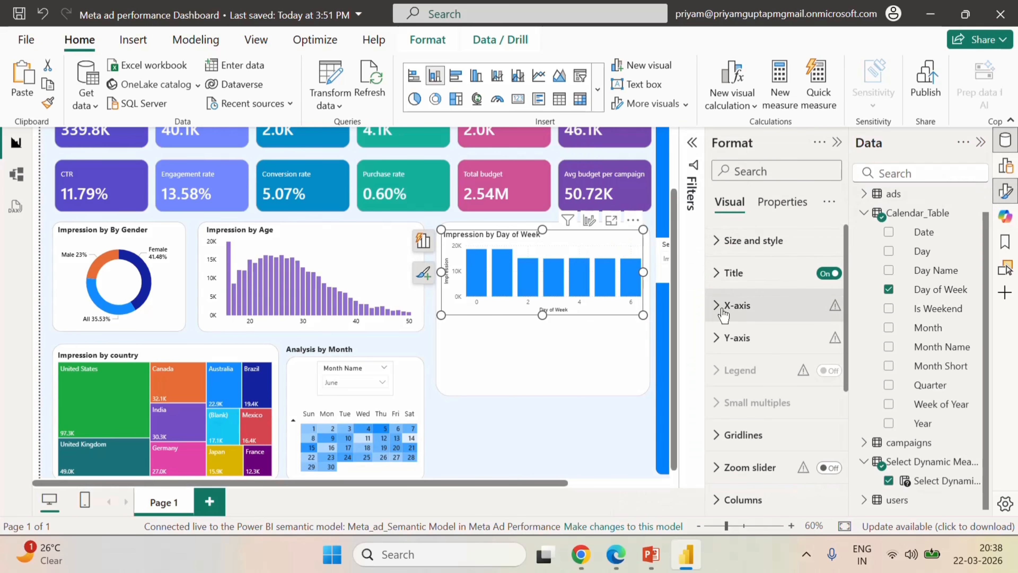
{"action": "scroll", "coordinate": [786, 417], "scroll_direction": "down", "scroll_amount": 2}
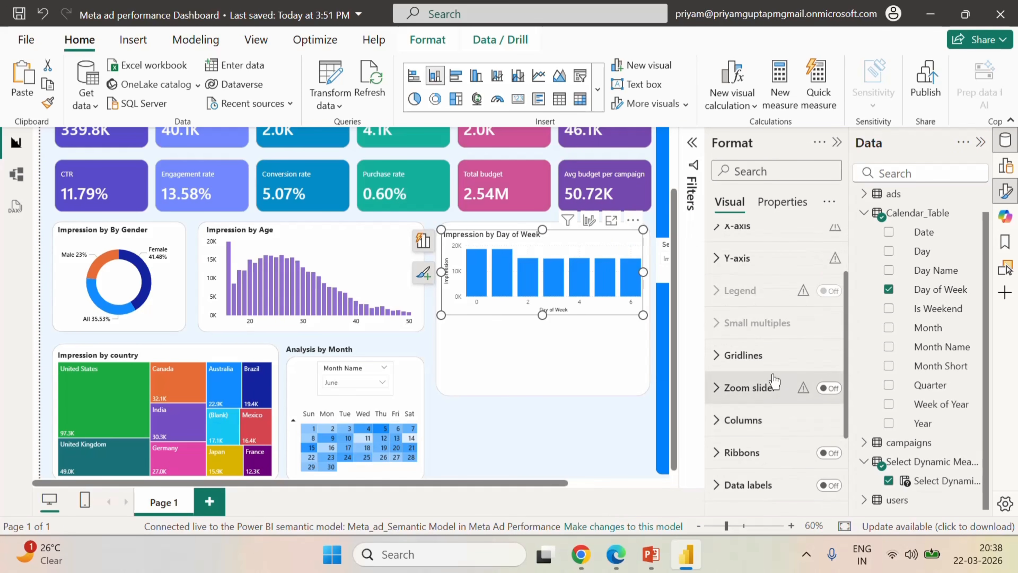
{"action": "left_click", "coordinate": [720, 235]}
{"action": "scroll", "coordinate": [816, 369], "scroll_direction": "down", "scroll_amount": 4}
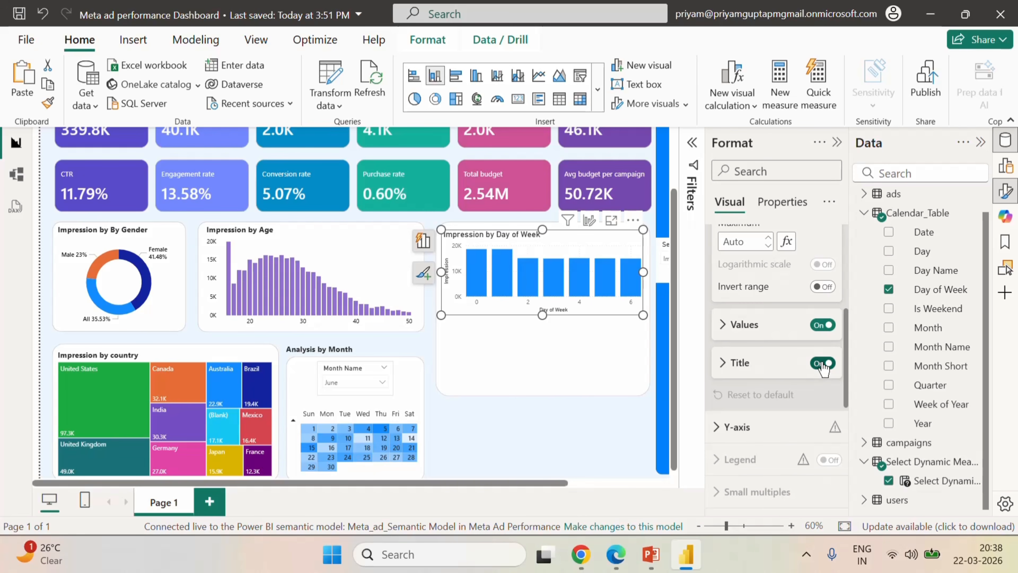
{"action": "left_click", "coordinate": [822, 363]}
{"action": "scroll", "coordinate": [800, 354], "scroll_direction": "up", "scroll_amount": 5}
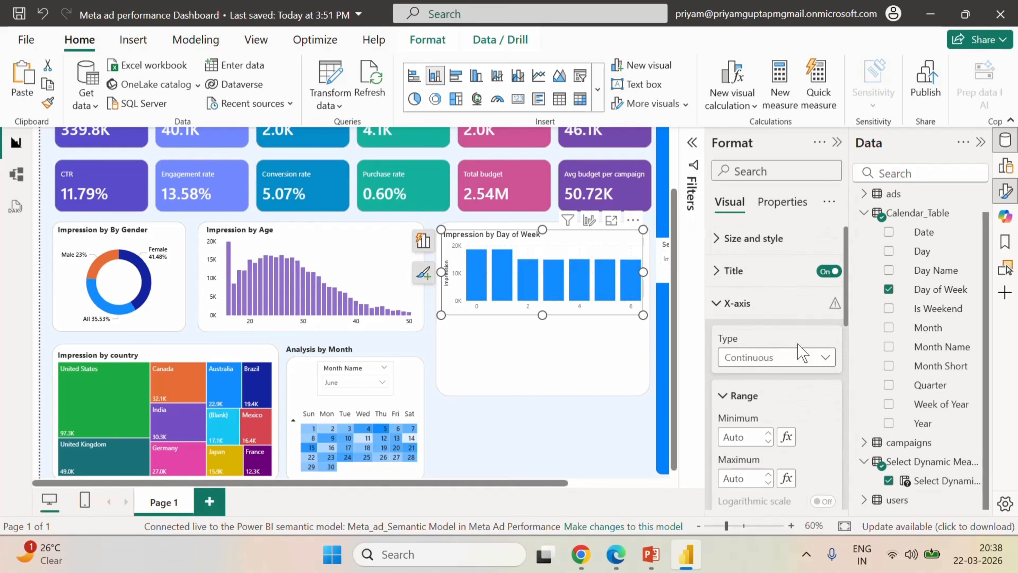
{"action": "left_click", "coordinate": [726, 310]}
{"action": "left_click", "coordinate": [725, 344]}
{"action": "scroll", "coordinate": [795, 442], "scroll_direction": "down", "scroll_amount": 5}
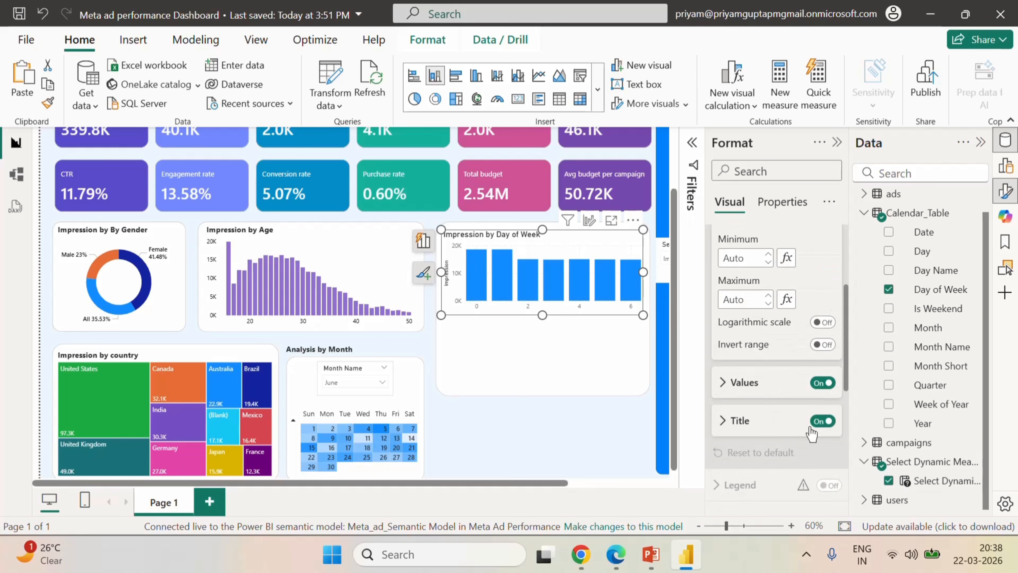
{"action": "left_click", "coordinate": [824, 421]}
{"action": "scroll", "coordinate": [784, 339], "scroll_direction": "up", "scroll_amount": 4}
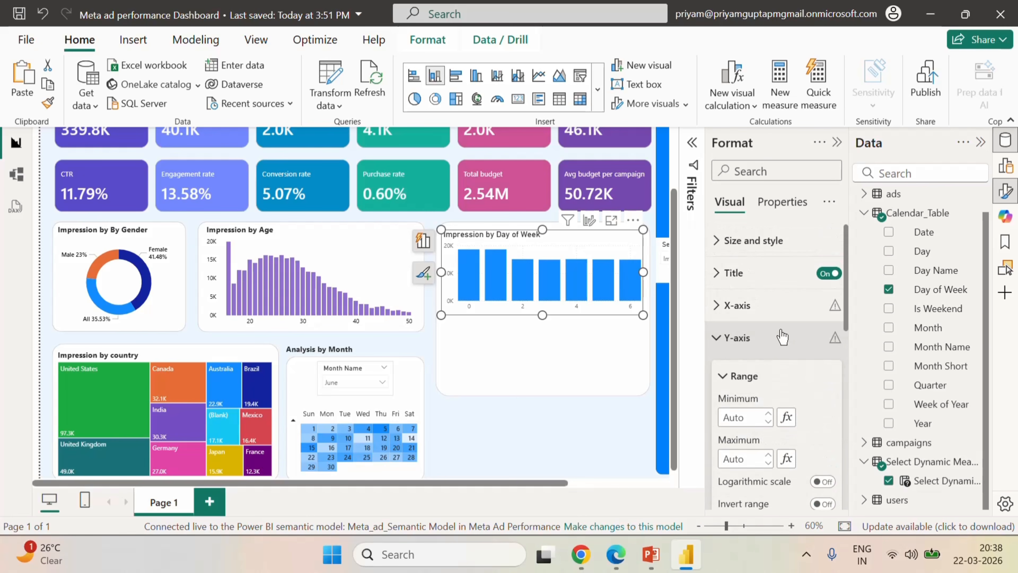
{"action": "left_click", "coordinate": [735, 339]}
- Turn off the chart's horizontal and vertical gridlines
{"action": "scroll", "coordinate": [738, 401], "scroll_direction": "down", "scroll_amount": 3}
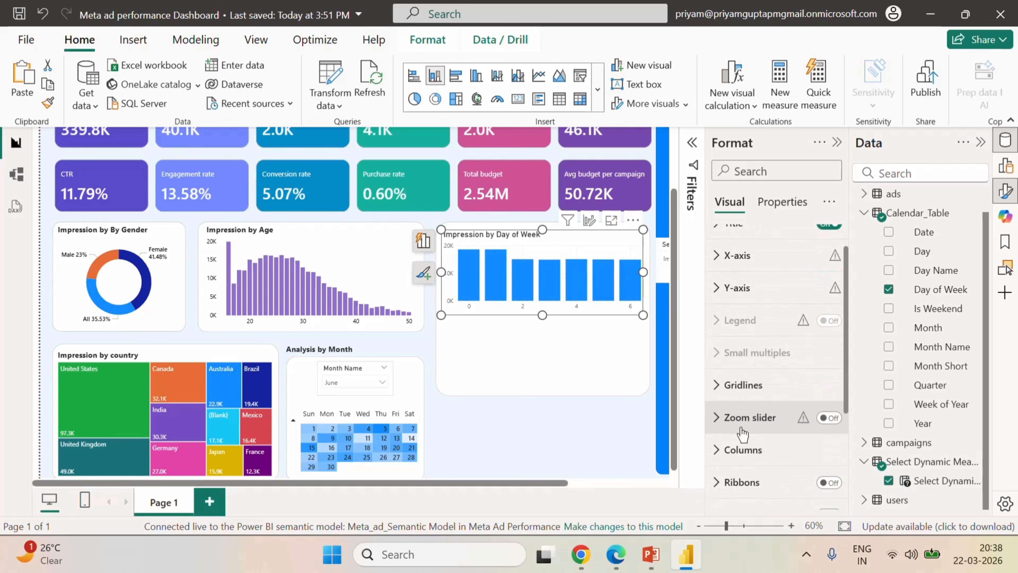
{"action": "left_click", "coordinate": [717, 355]}
{"action": "scroll", "coordinate": [719, 363], "scroll_direction": "down", "scroll_amount": 3}
{"action": "left_click", "coordinate": [822, 234]}
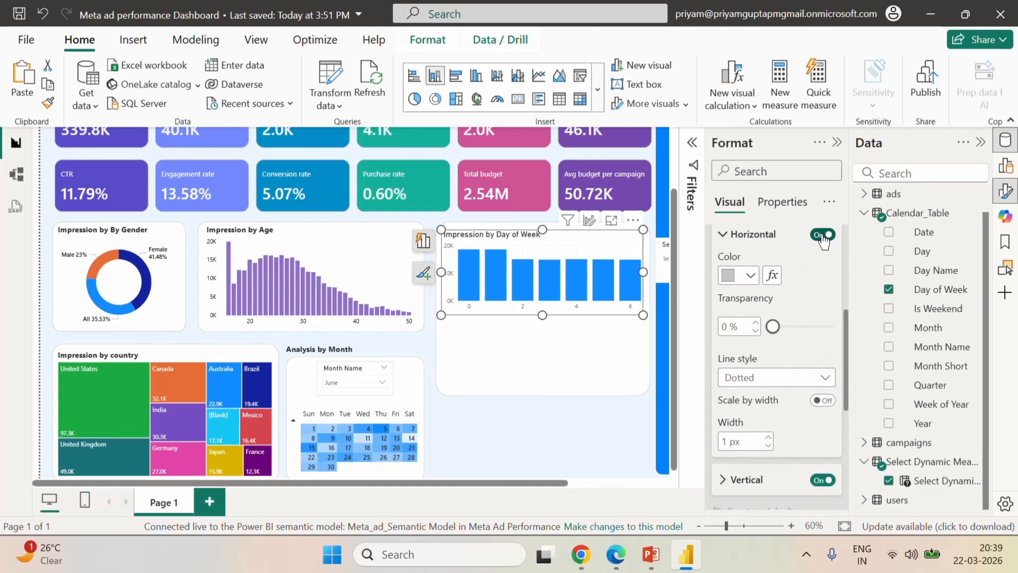
{"action": "left_click", "coordinate": [822, 480]}
{"action": "scroll", "coordinate": [776, 417], "scroll_direction": "down", "scroll_amount": 3}
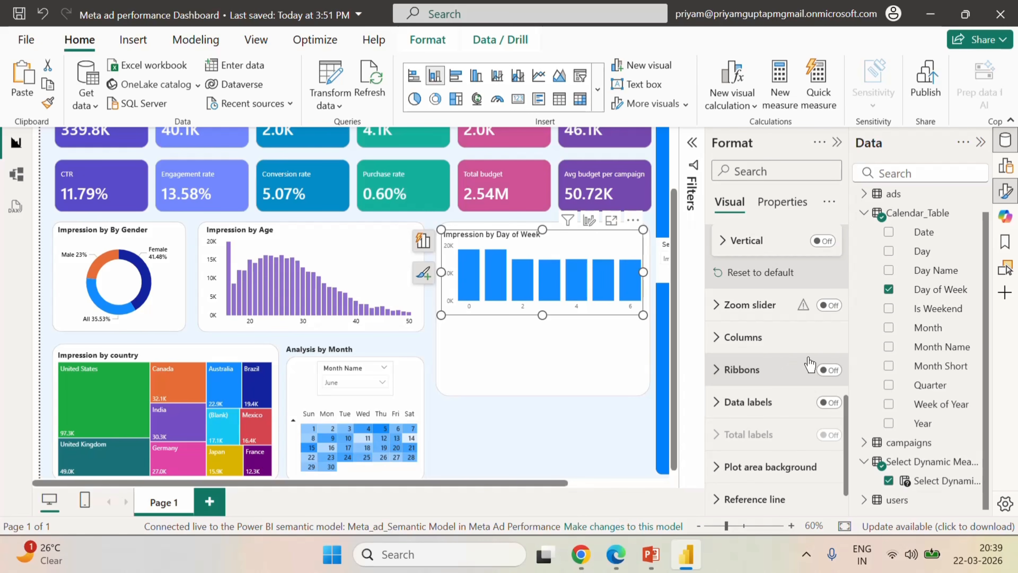
{"action": "scroll", "coordinate": [795, 405], "scroll_direction": "down", "scroll_amount": 1}
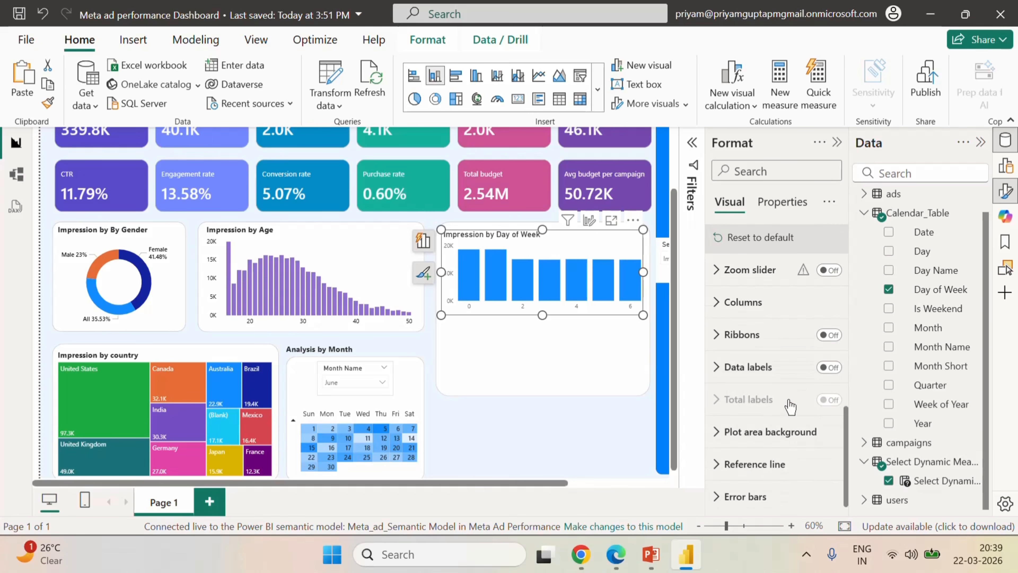
{"action": "scroll", "coordinate": [776, 419], "scroll_direction": "up", "scroll_amount": 6}
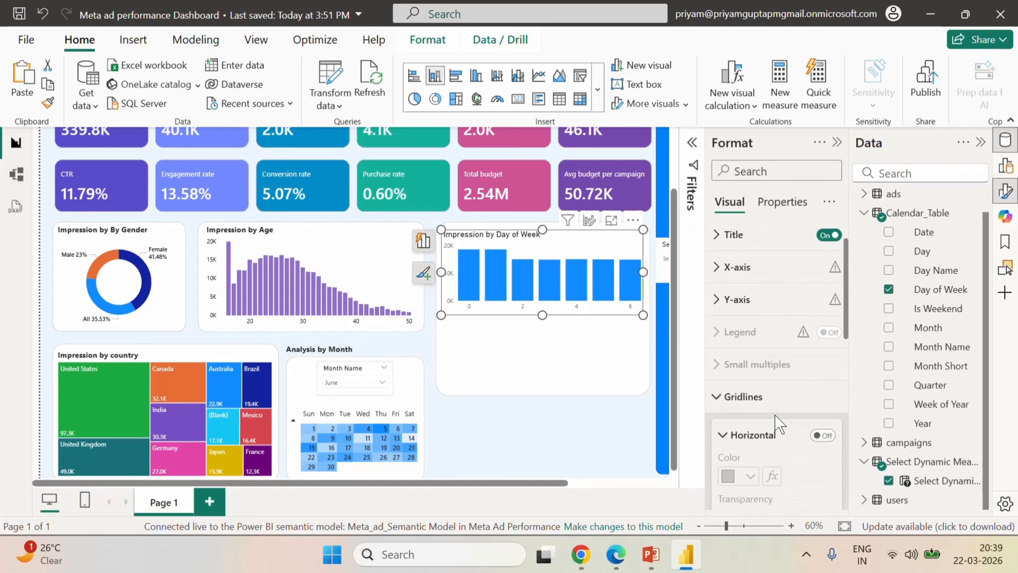
{"action": "left_click", "coordinate": [726, 437]}
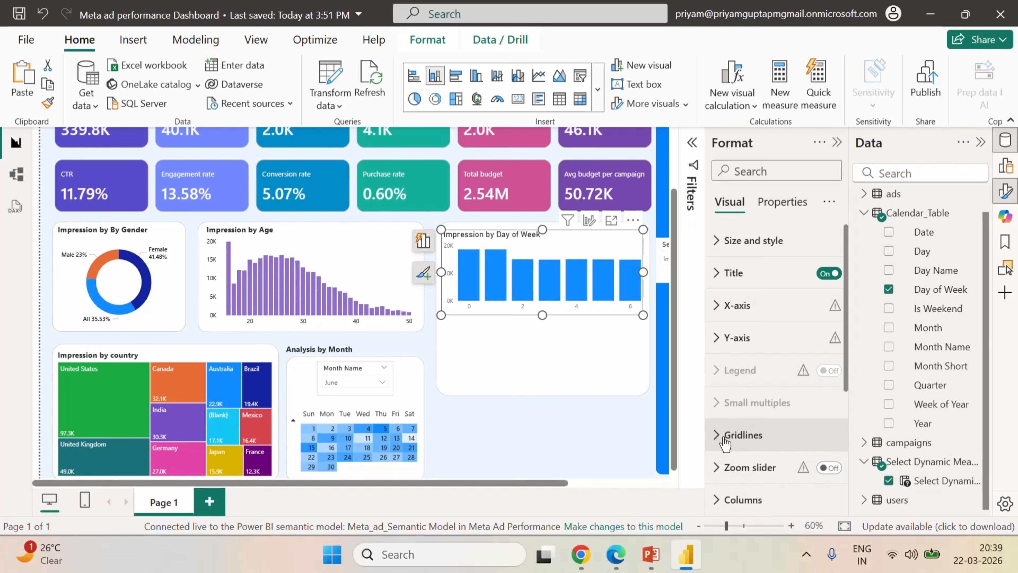
- Turn off the chart's background fill
{"action": "scroll", "coordinate": [773, 433], "scroll_direction": "down", "scroll_amount": 5}
{"action": "left_click", "coordinate": [741, 299]}
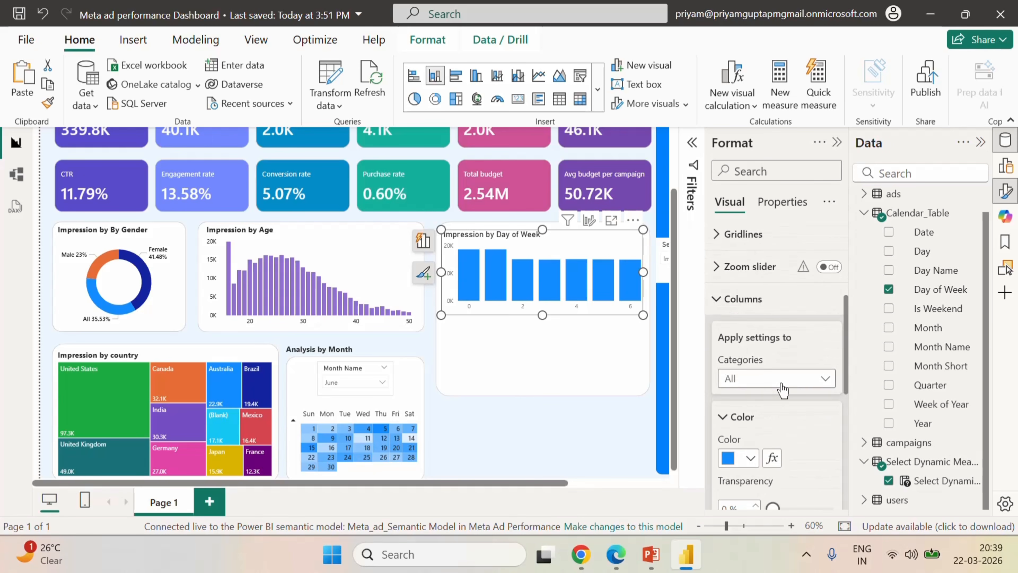
{"action": "scroll", "coordinate": [788, 398], "scroll_direction": "down", "scroll_amount": 3}
{"action": "scroll", "coordinate": [786, 398], "scroll_direction": "up", "scroll_amount": 2}
{"action": "scroll", "coordinate": [785, 398], "scroll_direction": "down", "scroll_amount": 5}
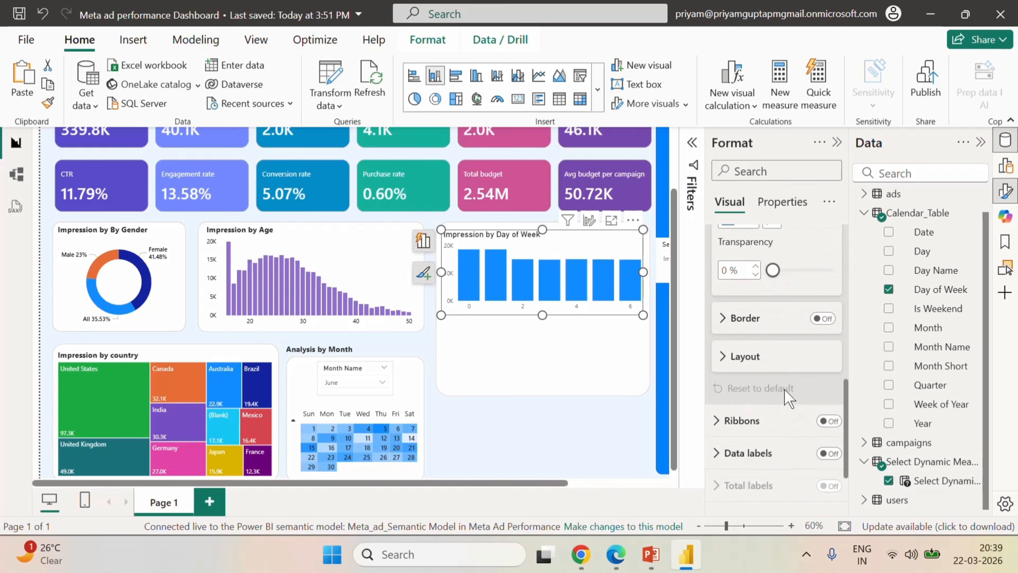
{"action": "scroll", "coordinate": [791, 439], "scroll_direction": "up", "scroll_amount": 10}
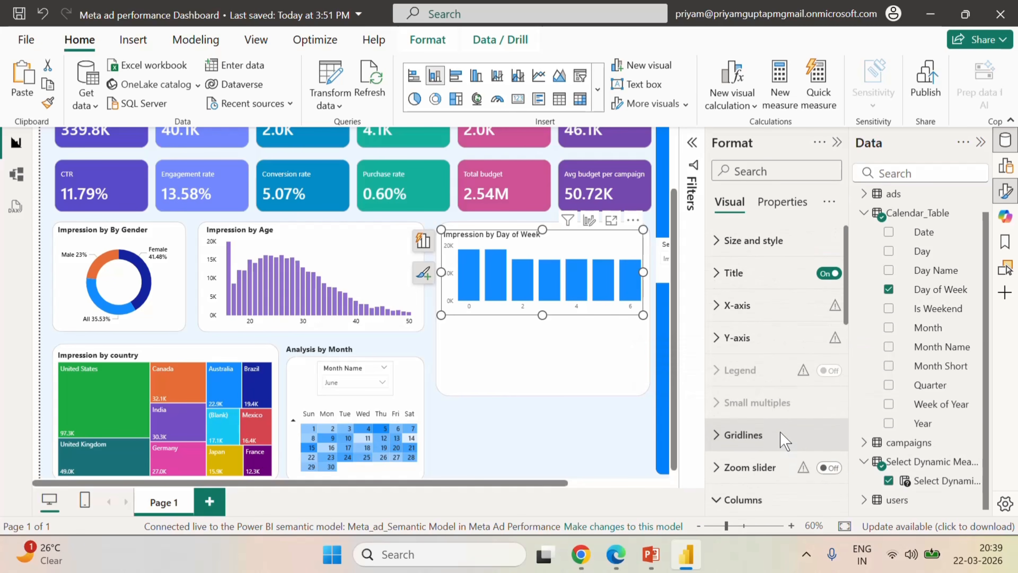
{"action": "left_click", "coordinate": [720, 245]}
{"action": "scroll", "coordinate": [803, 421], "scroll_direction": "down", "scroll_amount": 5}
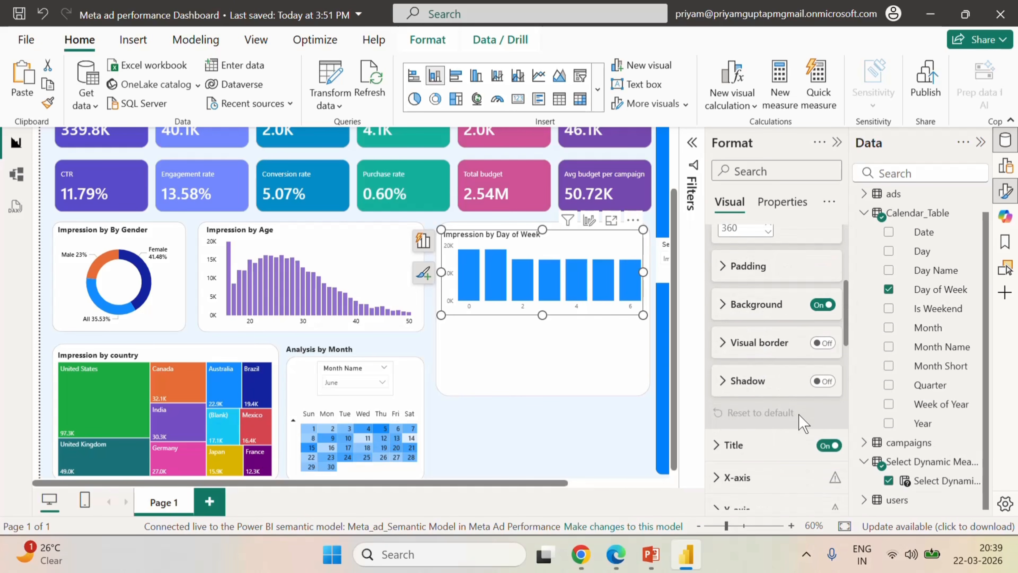
{"action": "left_click", "coordinate": [822, 304]}
{"action": "scroll", "coordinate": [787, 406], "scroll_direction": "down", "scroll_amount": 2}
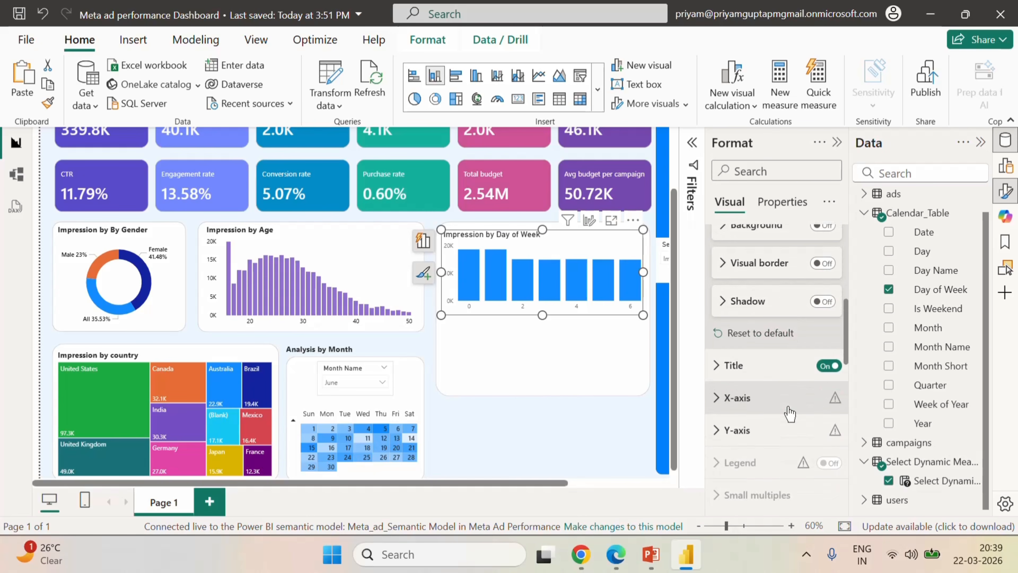
{"action": "scroll", "coordinate": [790, 413], "scroll_direction": "down", "scroll_amount": 5}
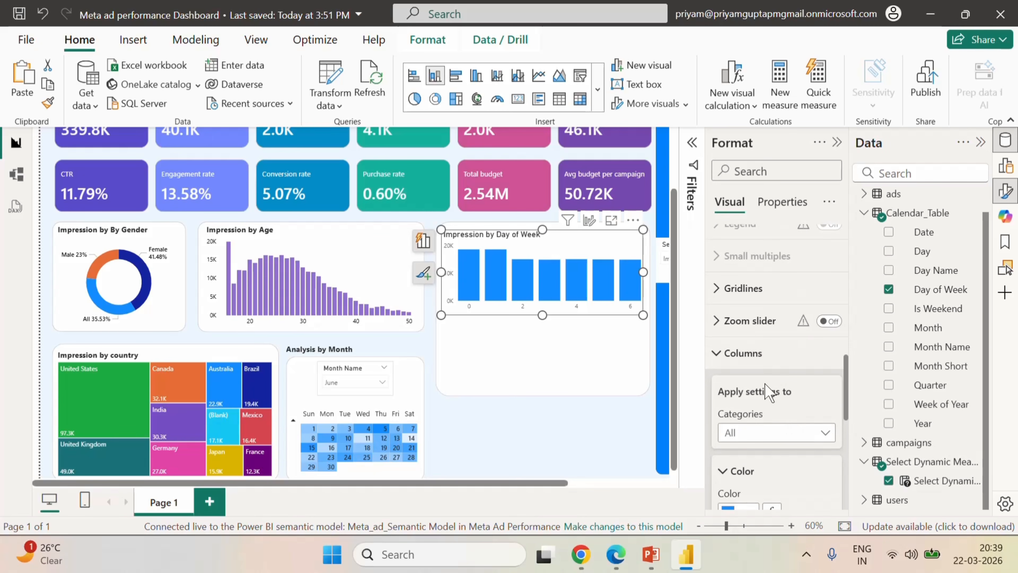
{"action": "scroll", "coordinate": [765, 391], "scroll_direction": "down", "scroll_amount": 7}
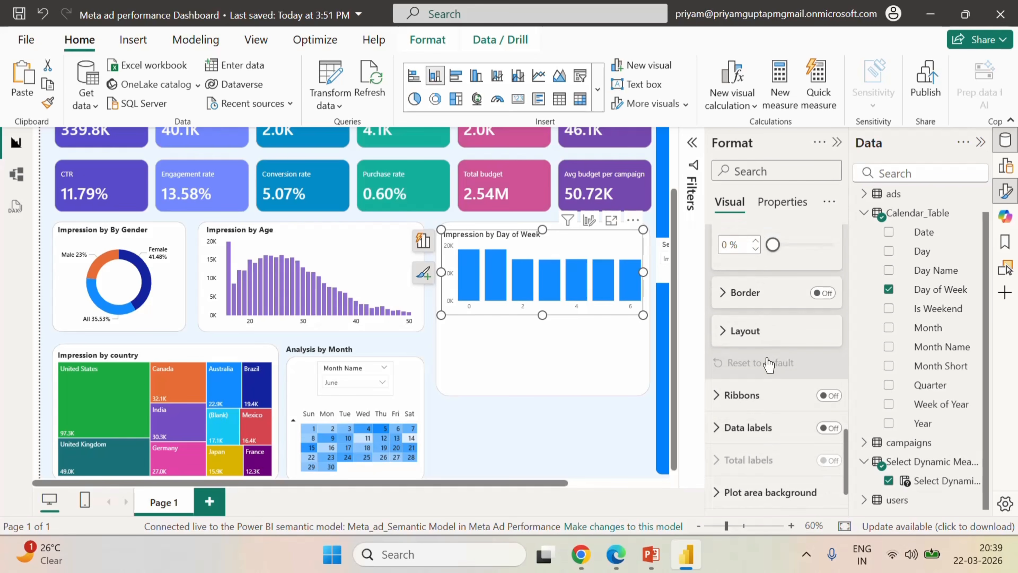
{"action": "scroll", "coordinate": [767, 363], "scroll_direction": "down", "scroll_amount": 2}
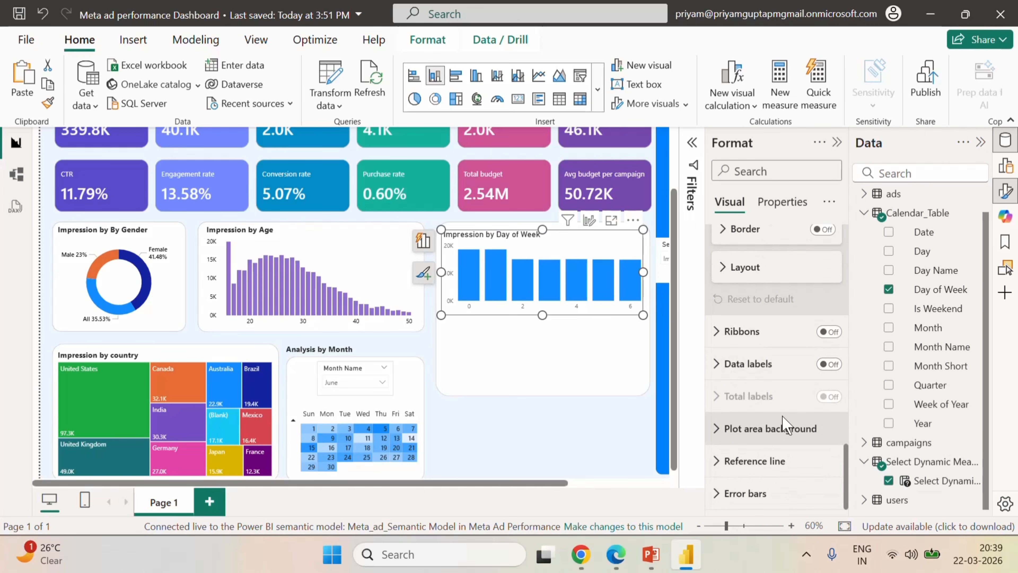
{"action": "scroll", "coordinate": [786, 425], "scroll_direction": "up", "scroll_amount": 7}
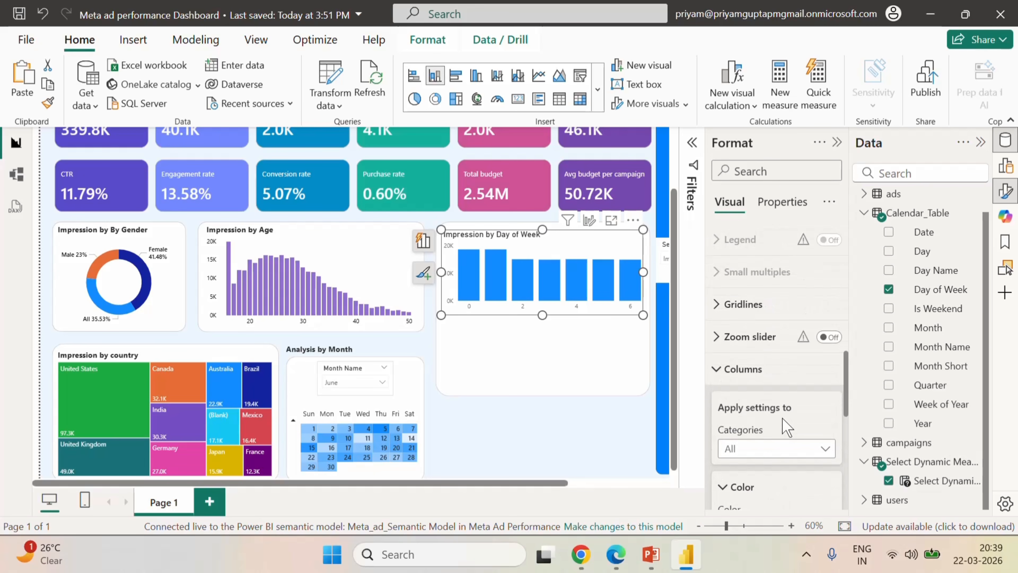
{"action": "scroll", "coordinate": [786, 425], "scroll_direction": "up", "scroll_amount": 5}
- Raise the X-axis label font size to 9
{"action": "left_click", "coordinate": [737, 333]}
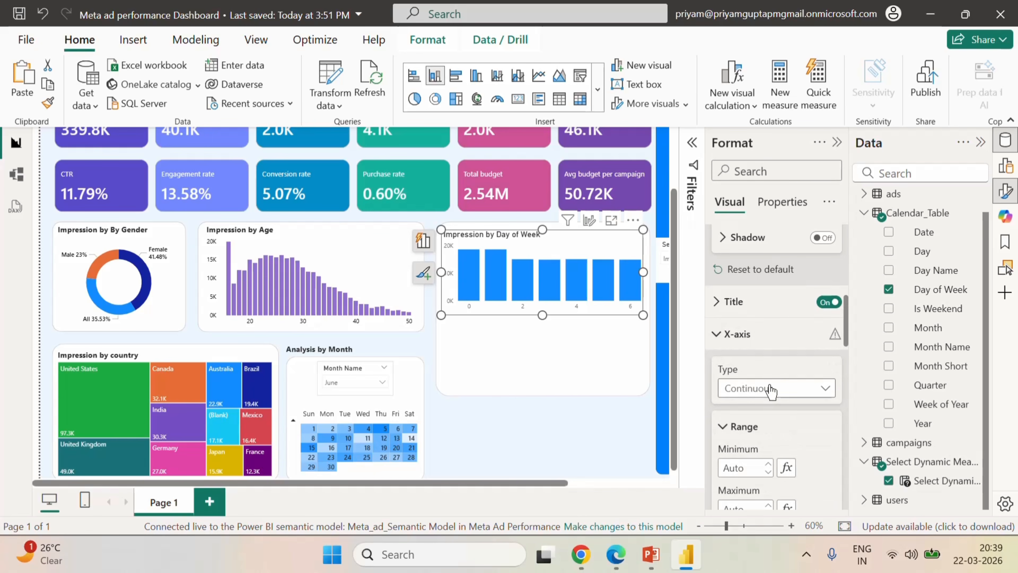
{"action": "scroll", "coordinate": [770, 391], "scroll_direction": "down", "scroll_amount": 7}
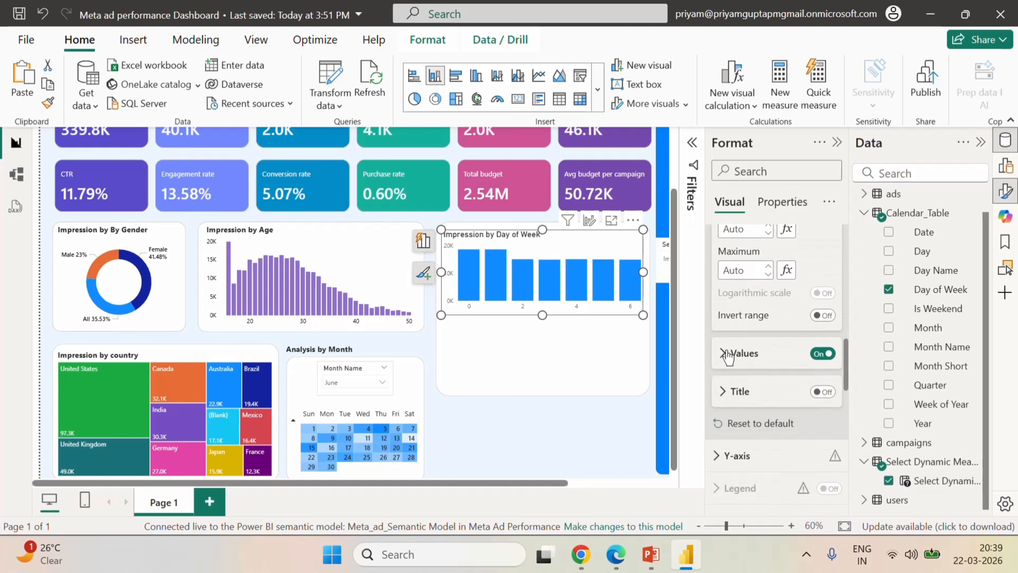
{"action": "left_click", "coordinate": [727, 354]}
{"action": "scroll", "coordinate": [803, 407], "scroll_direction": "down", "scroll_amount": 2}
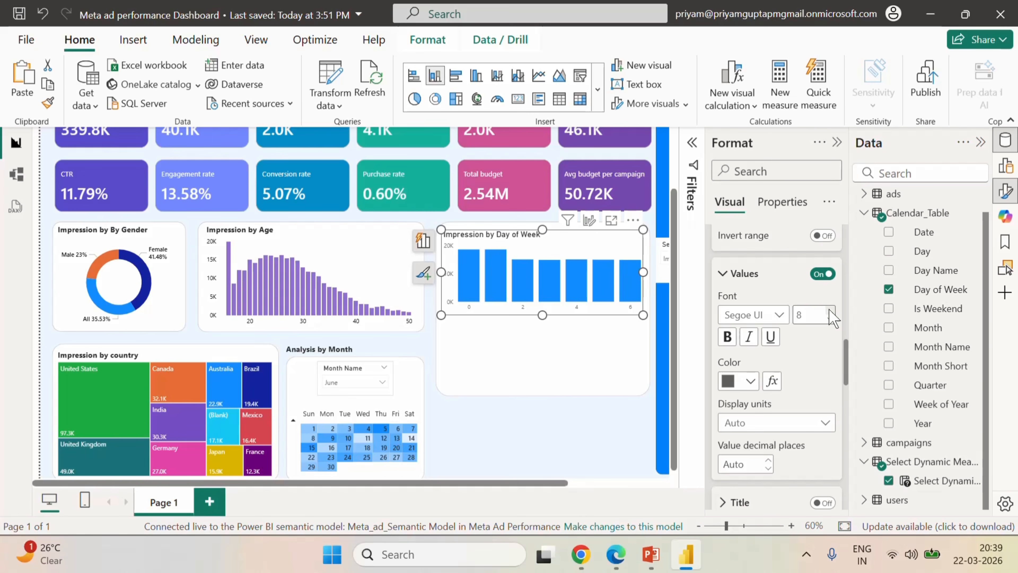
{"action": "left_click", "coordinate": [829, 310]}
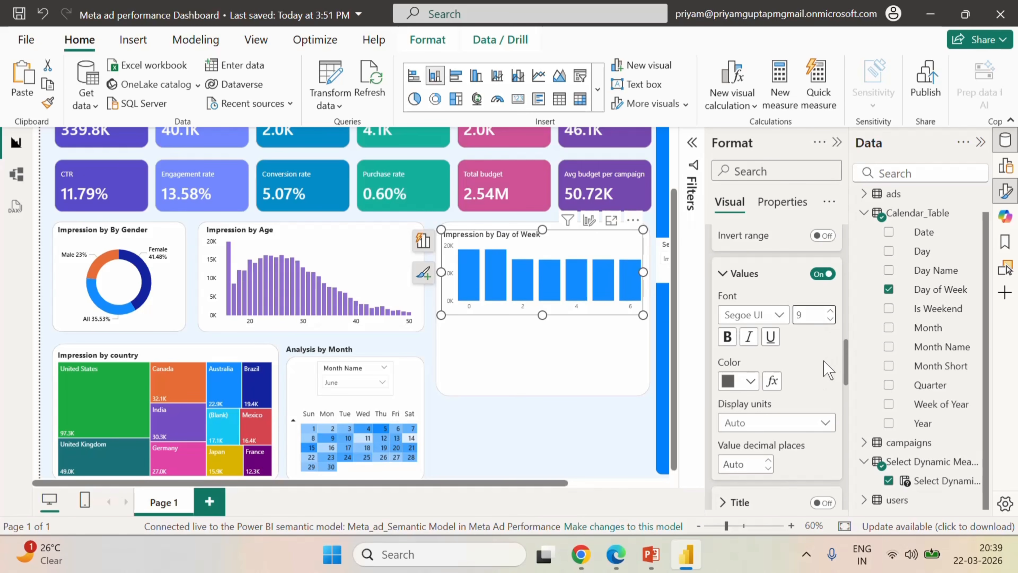
{"action": "scroll", "coordinate": [827, 369], "scroll_direction": "down", "scroll_amount": 5}
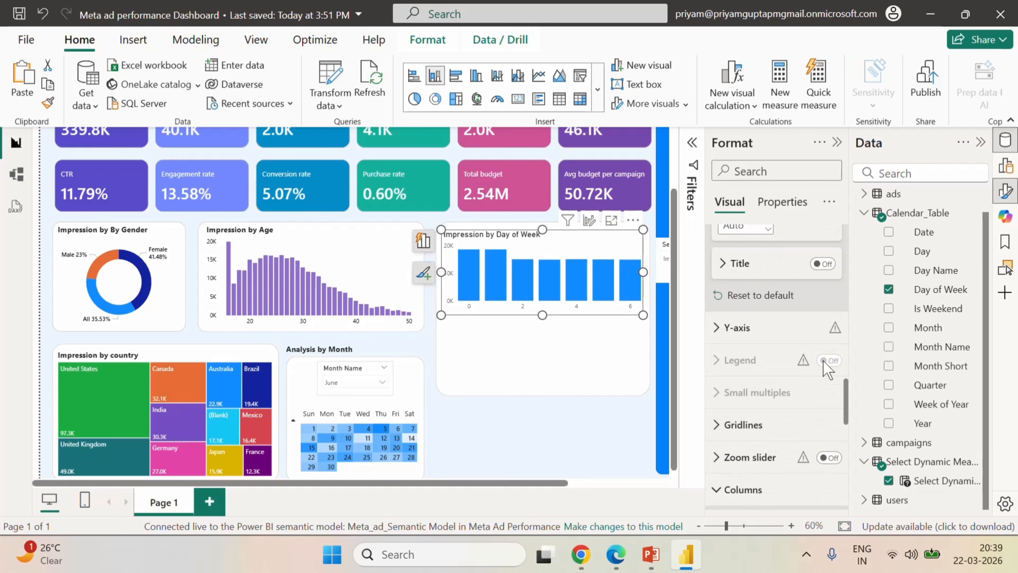
{"action": "scroll", "coordinate": [826, 370], "scroll_direction": "down", "scroll_amount": 8}
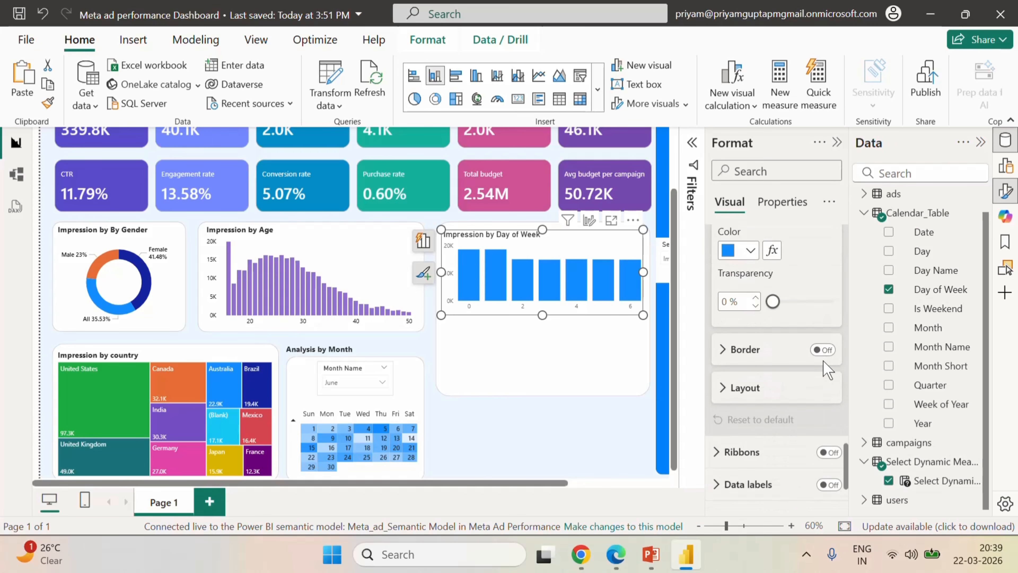
{"action": "scroll", "coordinate": [804, 412], "scroll_direction": "down", "scroll_amount": 2}
{"action": "scroll", "coordinate": [759, 378], "scroll_direction": "up", "scroll_amount": 6}
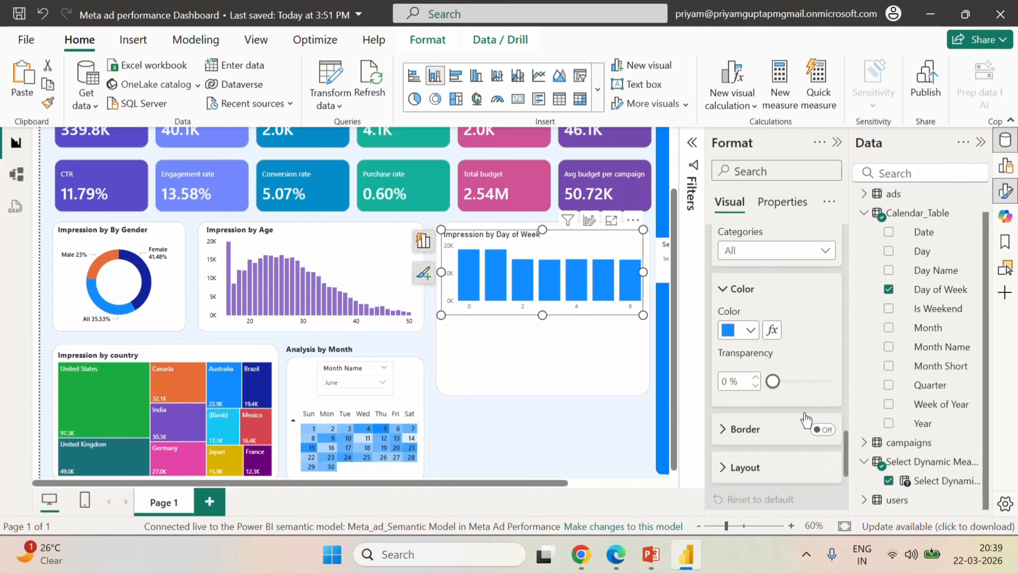
{"action": "scroll", "coordinate": [786, 418], "scroll_direction": "down", "scroll_amount": 2}
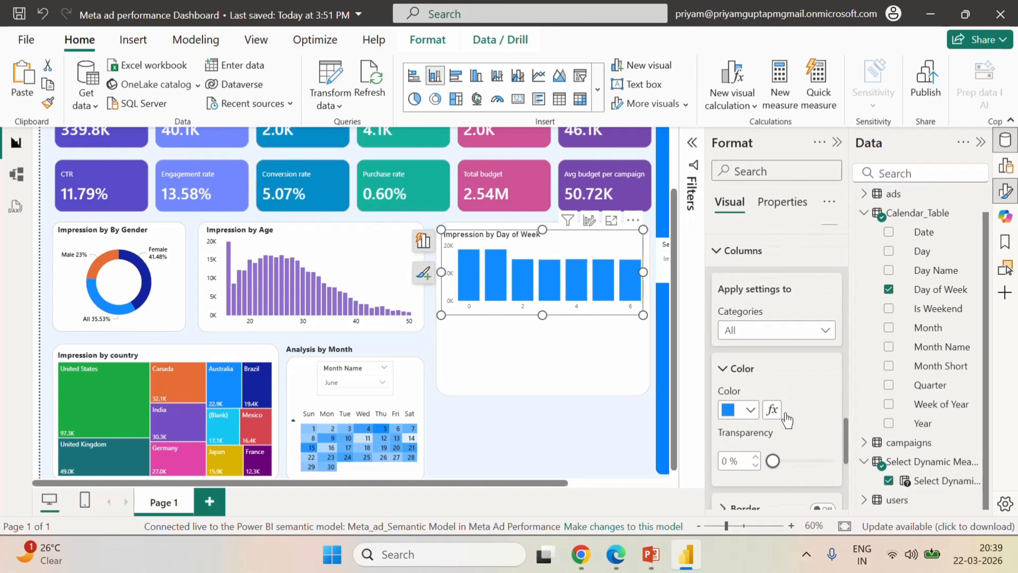
{"action": "scroll", "coordinate": [785, 413], "scroll_direction": "down", "scroll_amount": 3}
- Set the columns' space between categories to 35%
{"action": "left_click", "coordinate": [763, 395]}
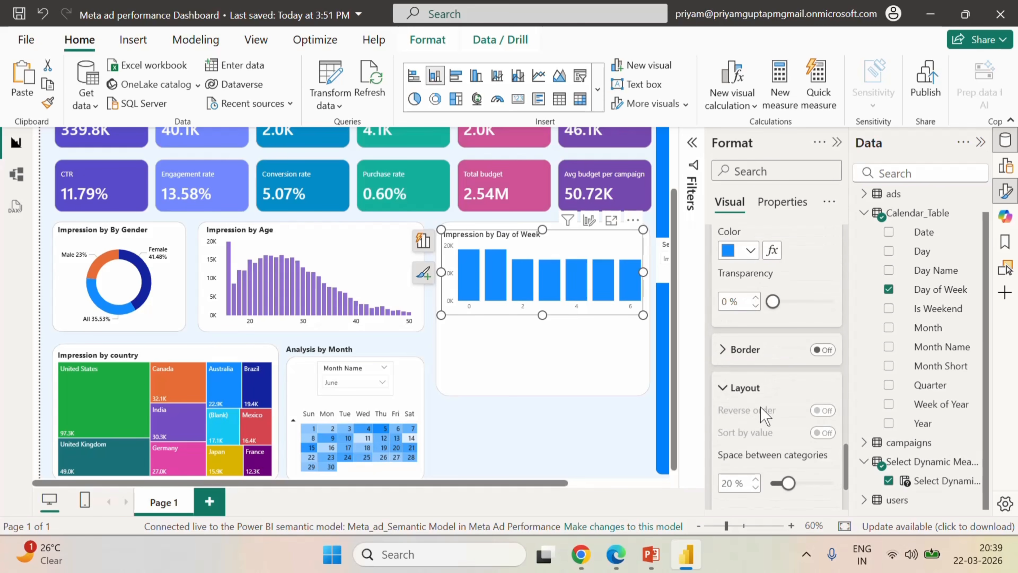
{"action": "scroll", "coordinate": [787, 420], "scroll_direction": "down", "scroll_amount": 4}
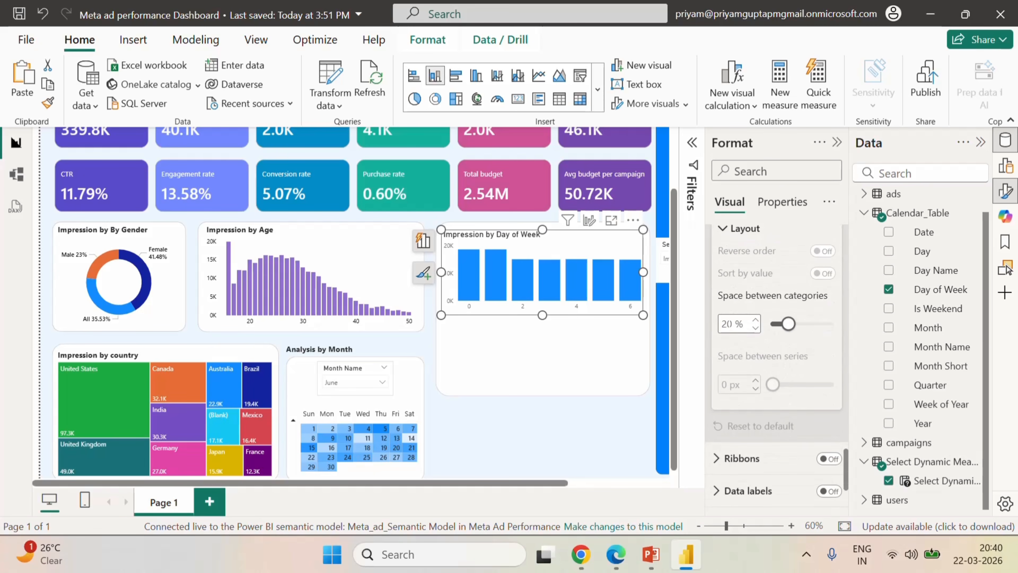
{"action": "type", "text": "35"}
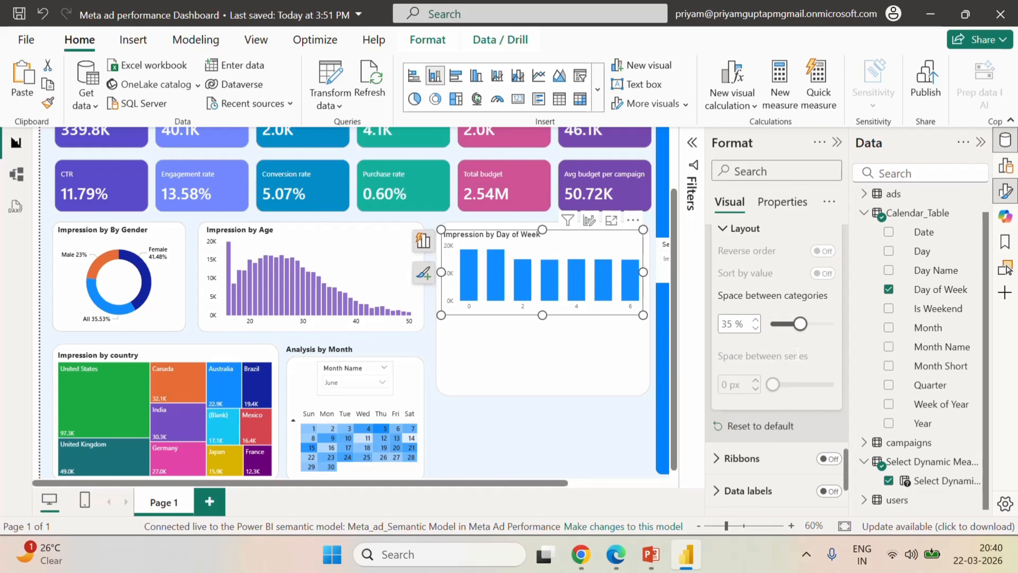
{"action": "scroll", "coordinate": [818, 376], "scroll_direction": "down", "scroll_amount": 10}
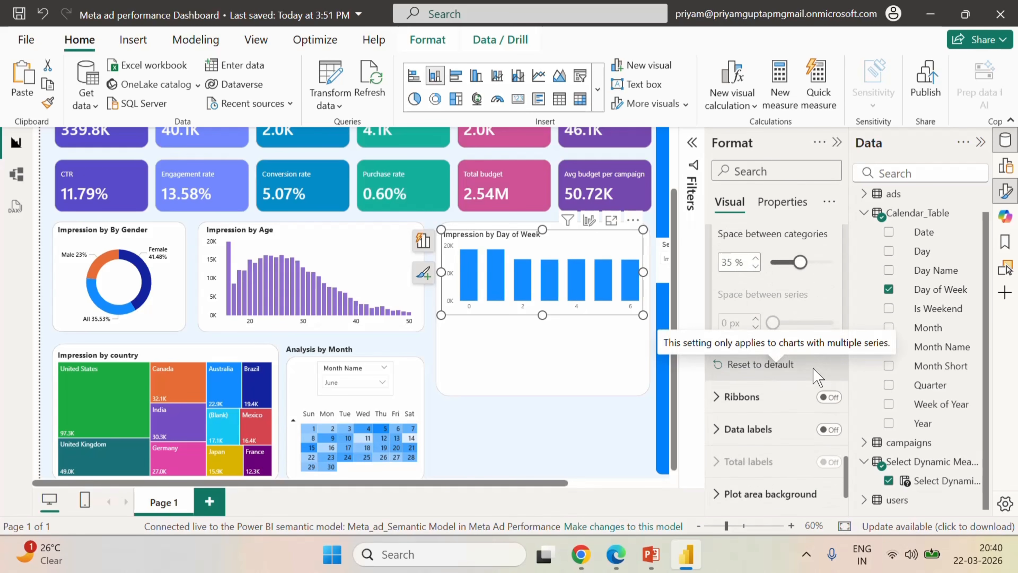
{"action": "scroll", "coordinate": [813, 373], "scroll_direction": "down", "scroll_amount": 15}
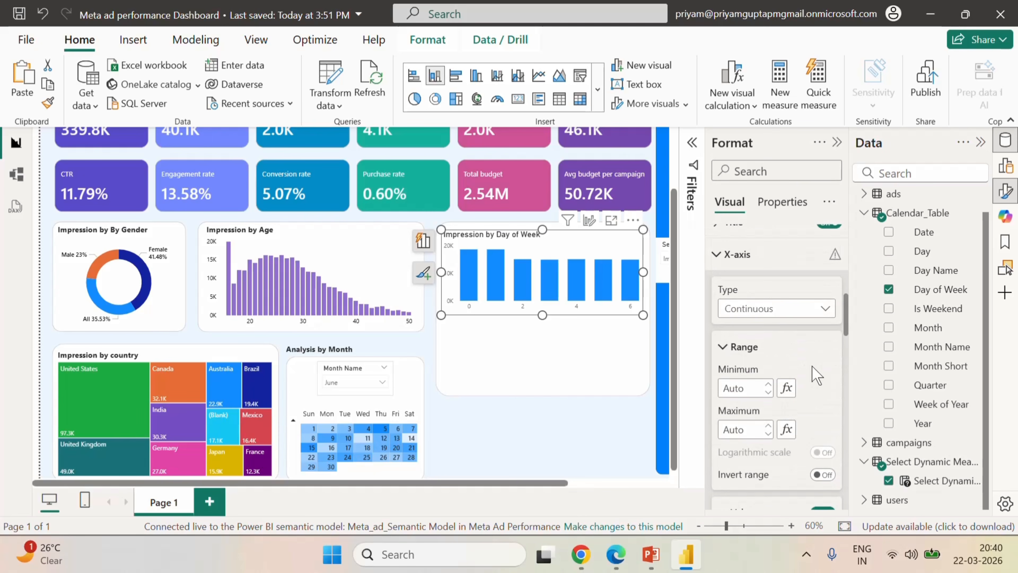
{"action": "scroll", "coordinate": [810, 363], "scroll_direction": "up", "scroll_amount": 3}
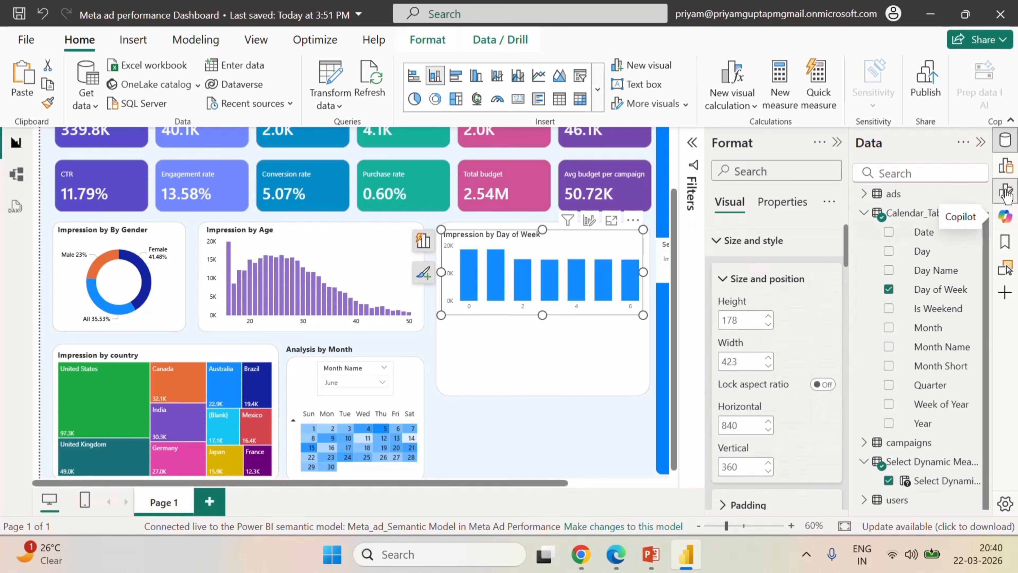
- Add ads ad_type to the Legend so columns stack Carousel, Image, Stories and Video
{"action": "left_click", "coordinate": [1006, 141]}
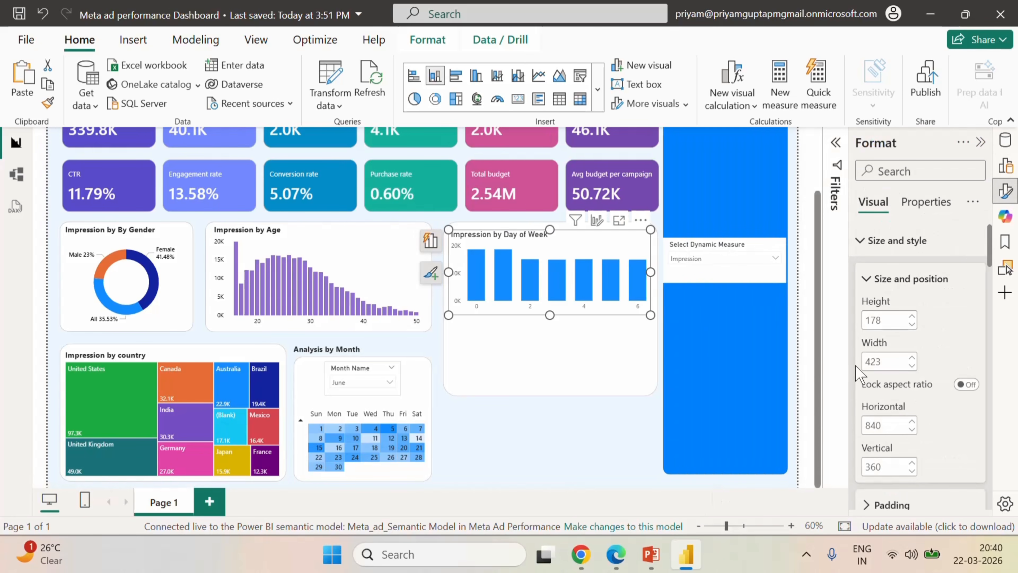
{"action": "left_click", "coordinate": [1006, 141]}
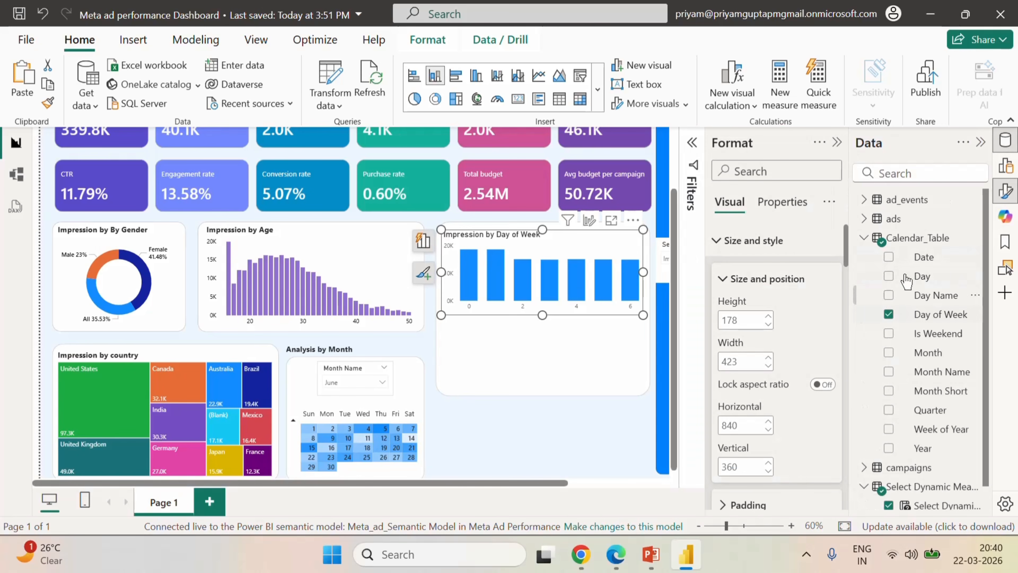
{"action": "left_click", "coordinate": [1006, 165]}
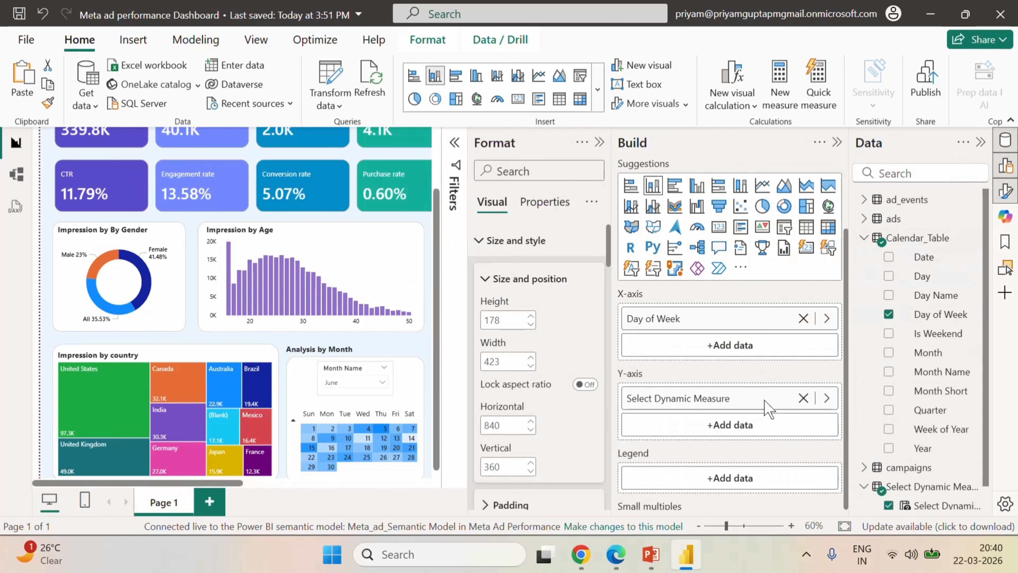
{"action": "scroll", "coordinate": [718, 424], "scroll_direction": "down", "scroll_amount": 2}
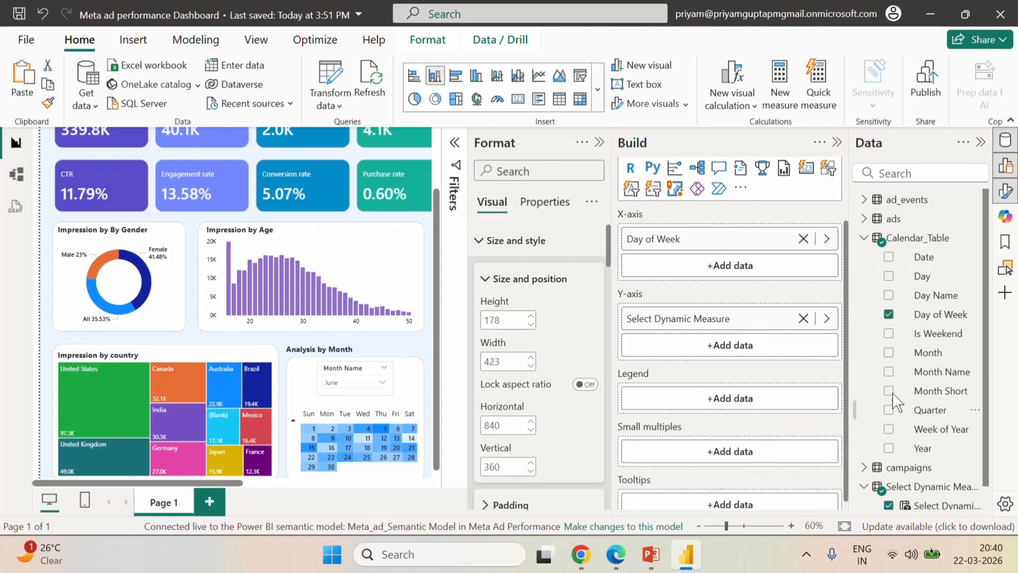
{"action": "scroll", "coordinate": [882, 428], "scroll_direction": "down", "scroll_amount": 1}
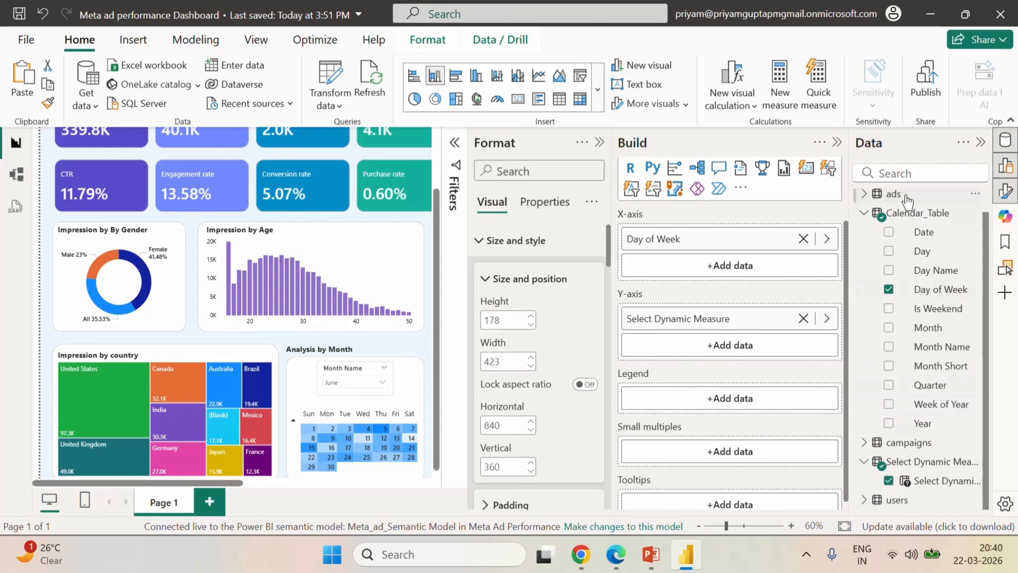
{"action": "left_click", "coordinate": [898, 194]}
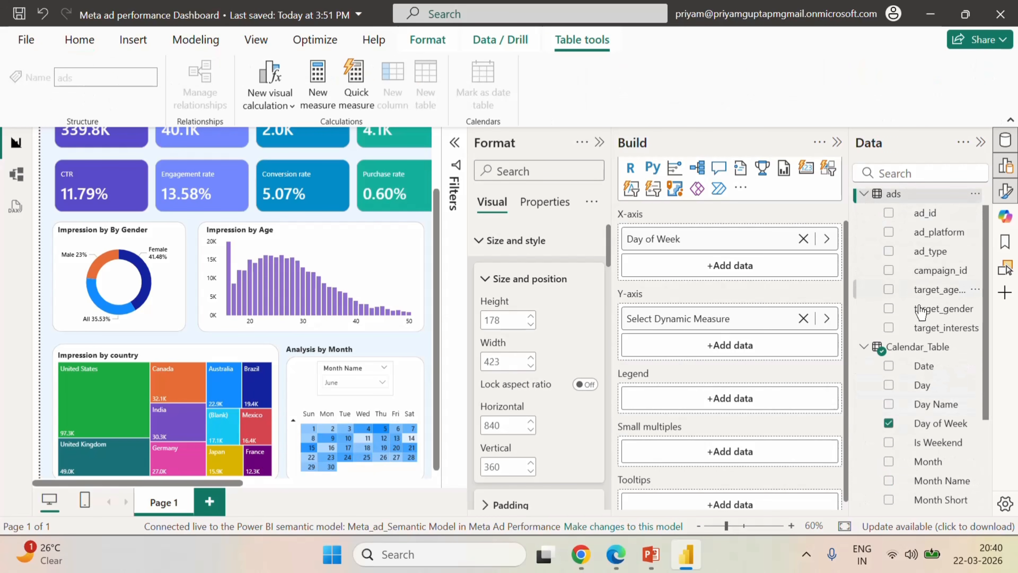
{"action": "left_click_drag", "start_coordinate": [930, 251], "coordinate": [736, 393]}
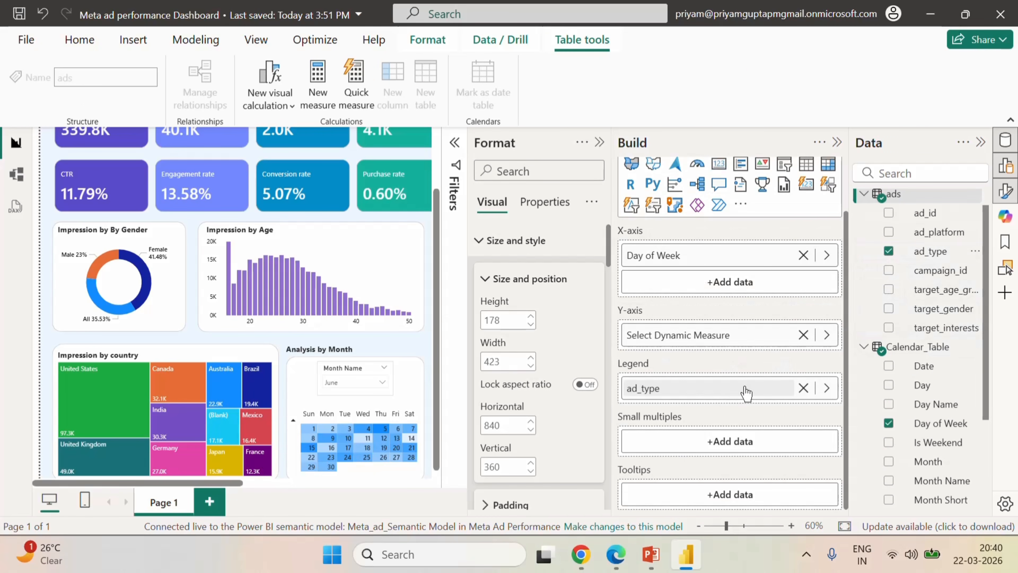
{"action": "left_click", "coordinate": [980, 143]}
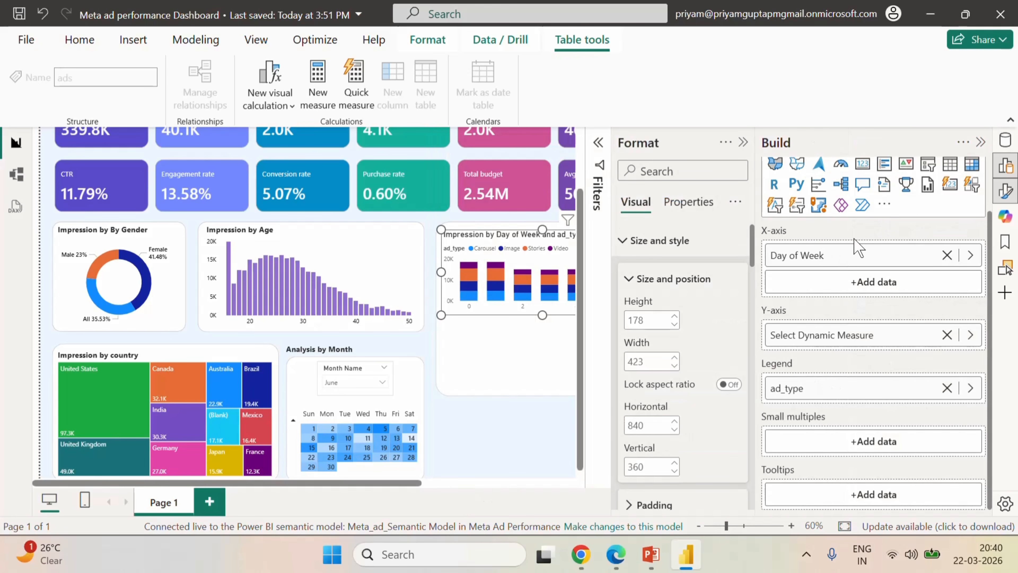
{"action": "left_click", "coordinate": [981, 143]}
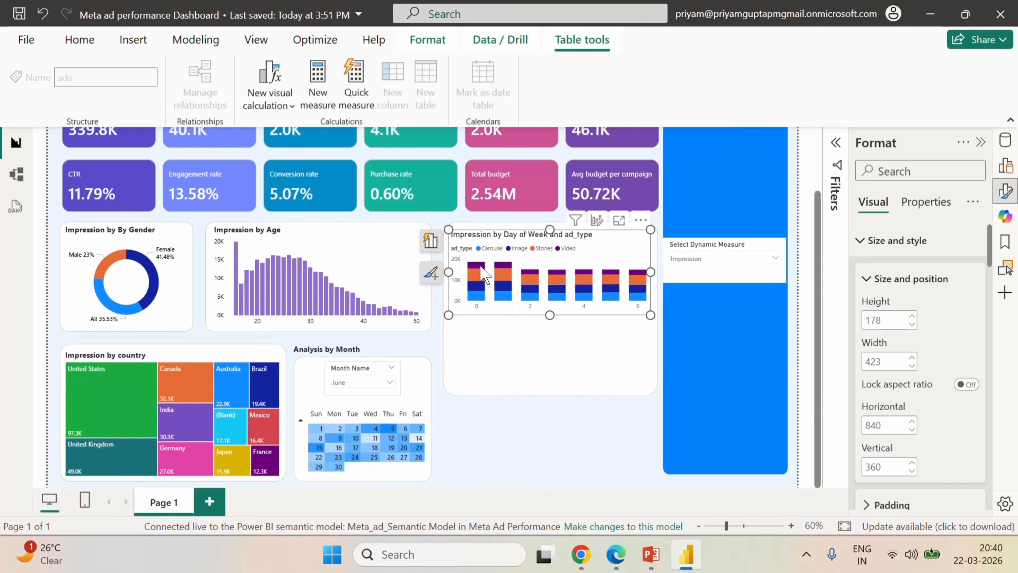
- Colour the Video series dark purple in the chart's column settings
{"action": "scroll", "coordinate": [937, 344], "scroll_direction": "down", "scroll_amount": 10}
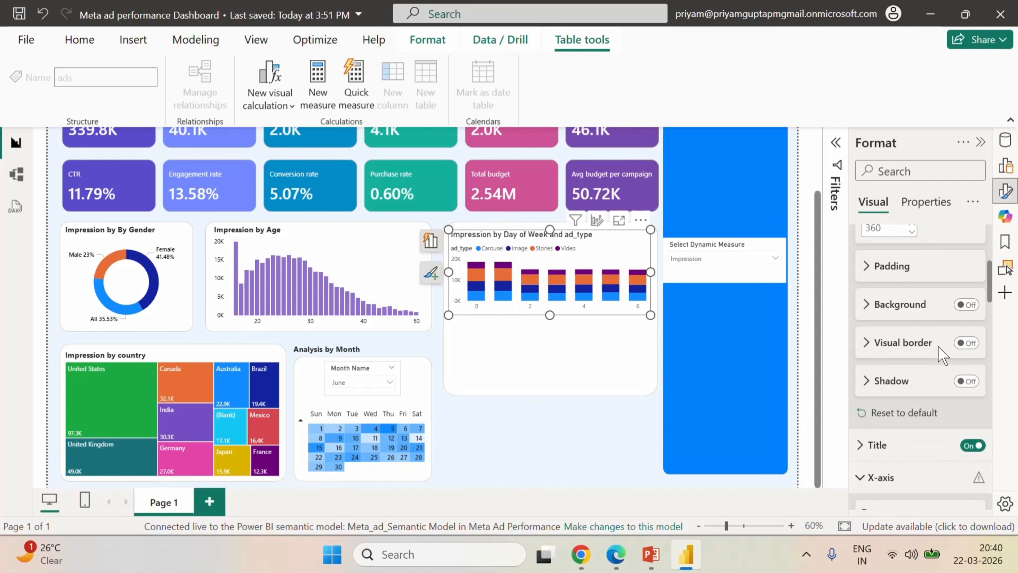
{"action": "scroll", "coordinate": [906, 405], "scroll_direction": "down", "scroll_amount": 12}
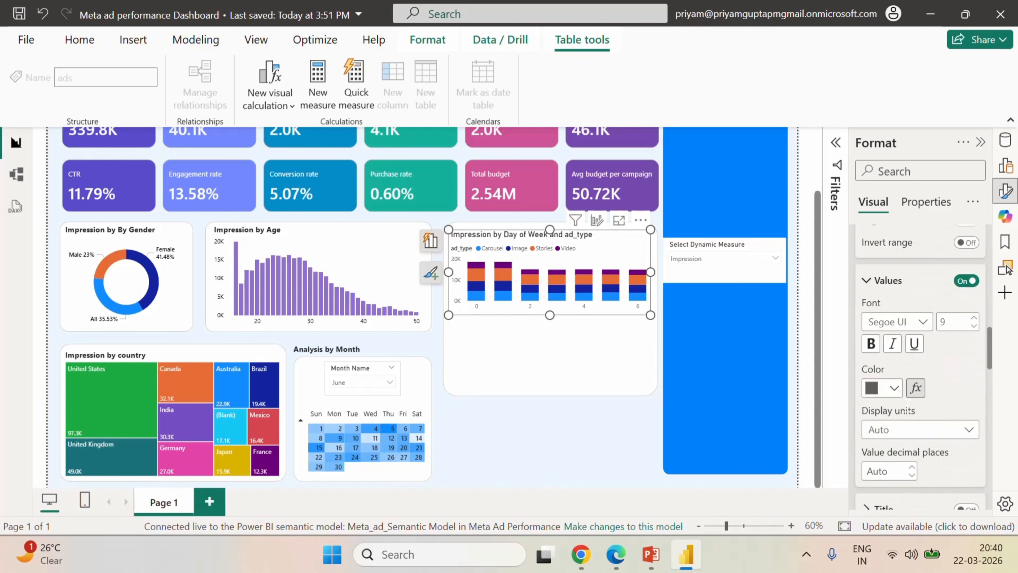
{"action": "scroll", "coordinate": [906, 404], "scroll_direction": "up", "scroll_amount": 10}
{"action": "scroll", "coordinate": [905, 404], "scroll_direction": "up", "scroll_amount": 10}
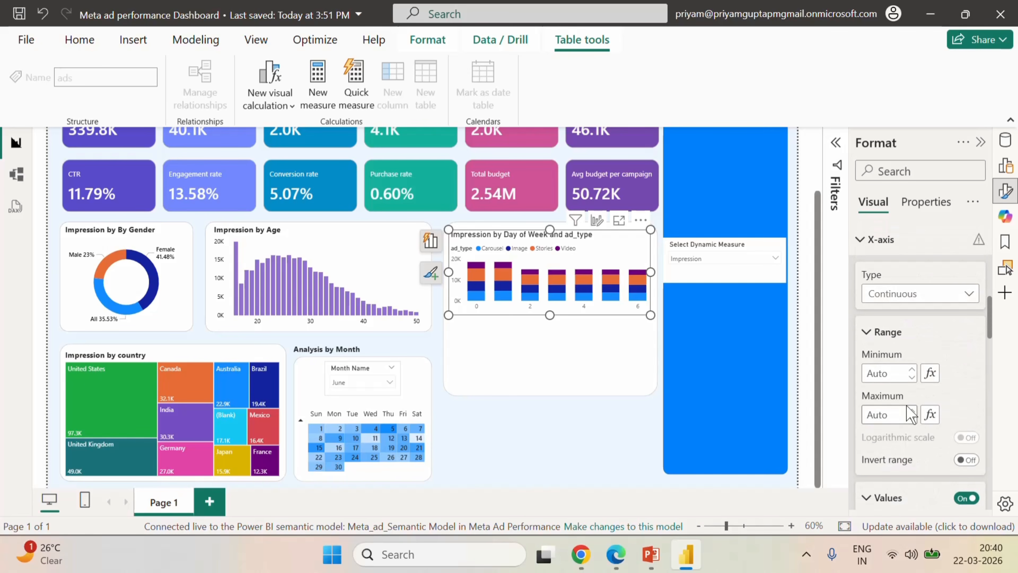
{"action": "scroll", "coordinate": [907, 353], "scroll_direction": "up", "scroll_amount": 2}
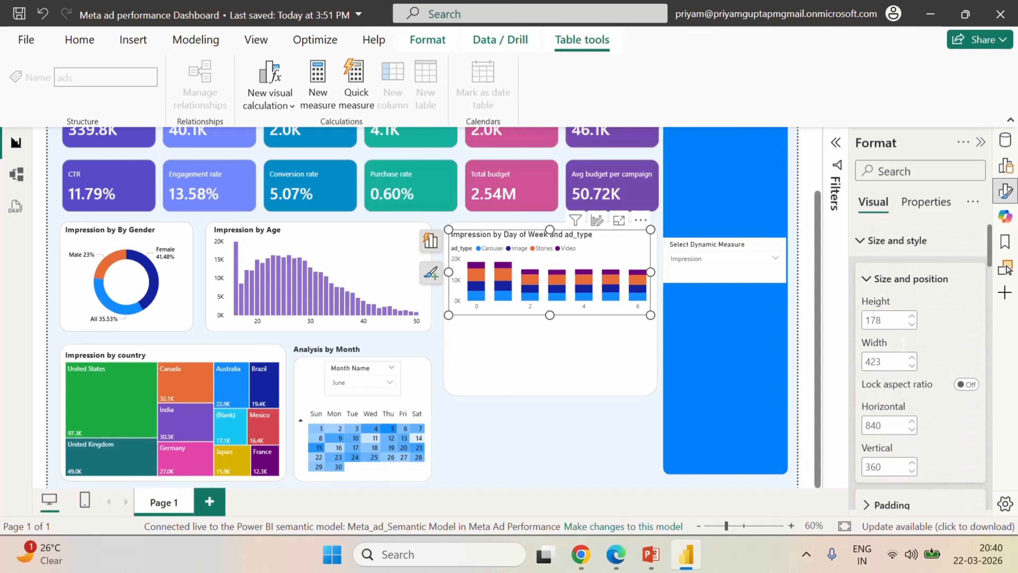
{"action": "left_click", "coordinate": [881, 241]}
{"action": "left_click", "coordinate": [866, 307]}
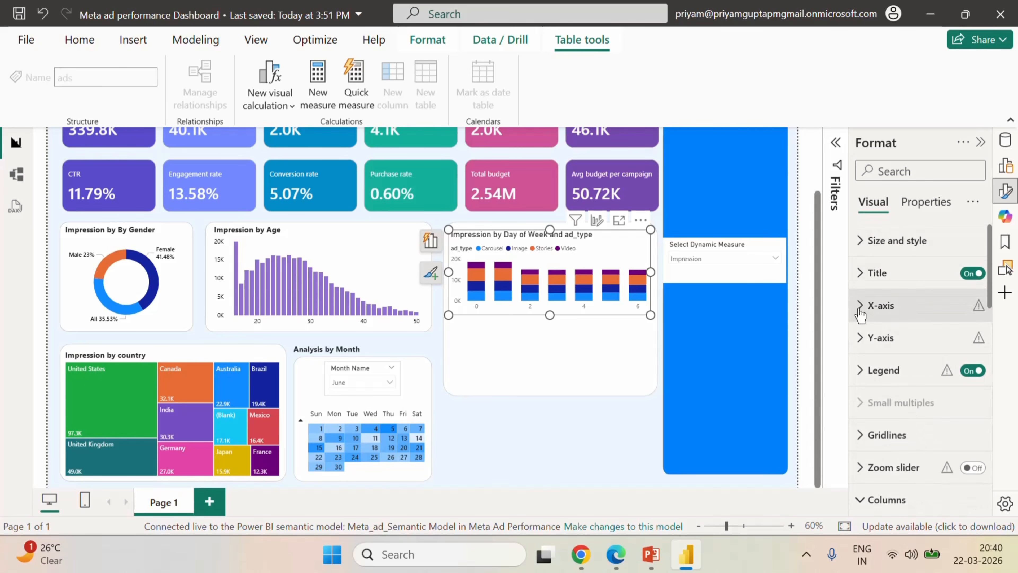
{"action": "scroll", "coordinate": [898, 405], "scroll_direction": "down", "scroll_amount": 4}
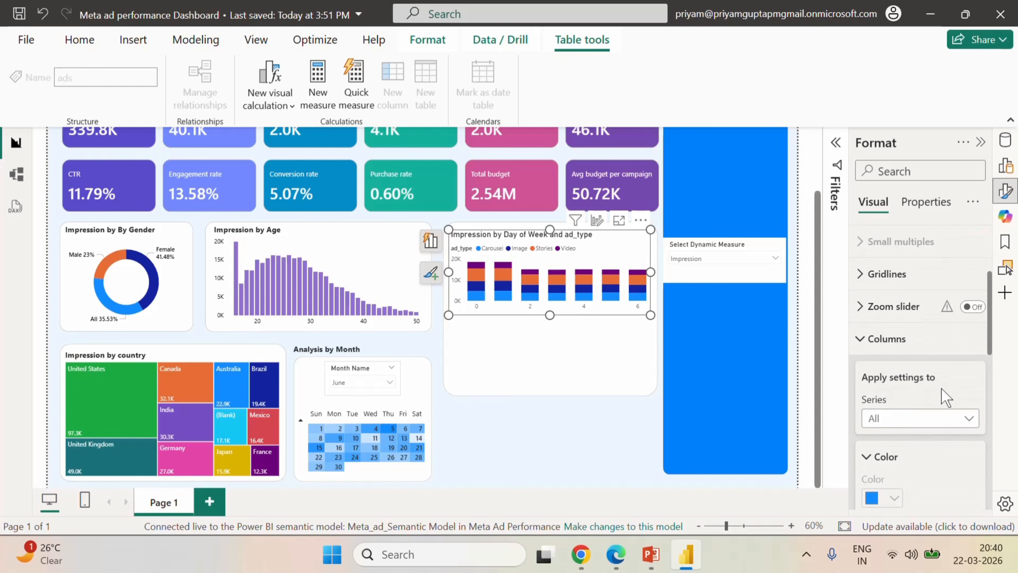
{"action": "scroll", "coordinate": [940, 388], "scroll_direction": "down", "scroll_amount": 3}
{"action": "left_click", "coordinate": [917, 260]}
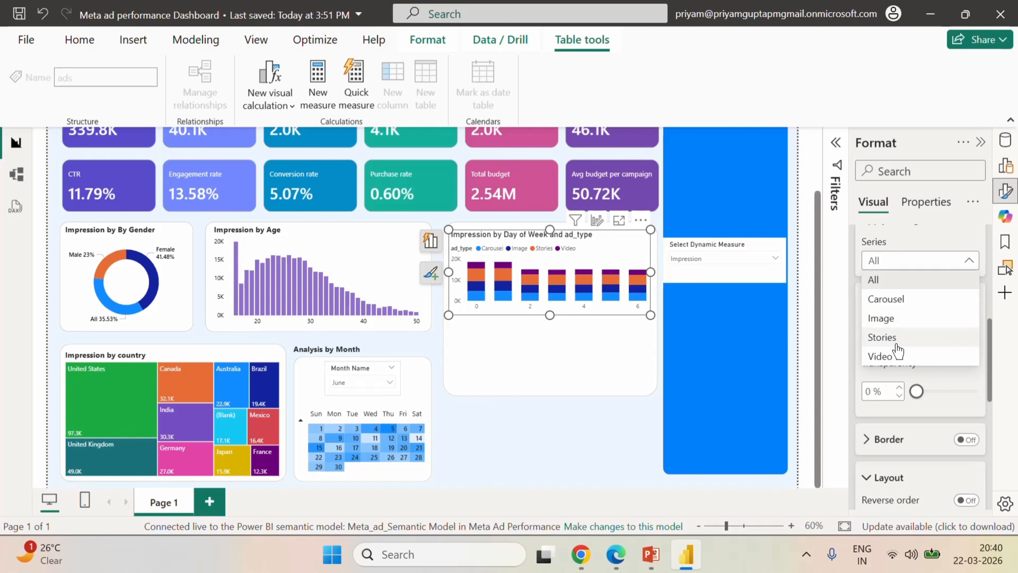
{"action": "left_click", "coordinate": [893, 357]}
{"action": "left_click", "coordinate": [895, 340]}
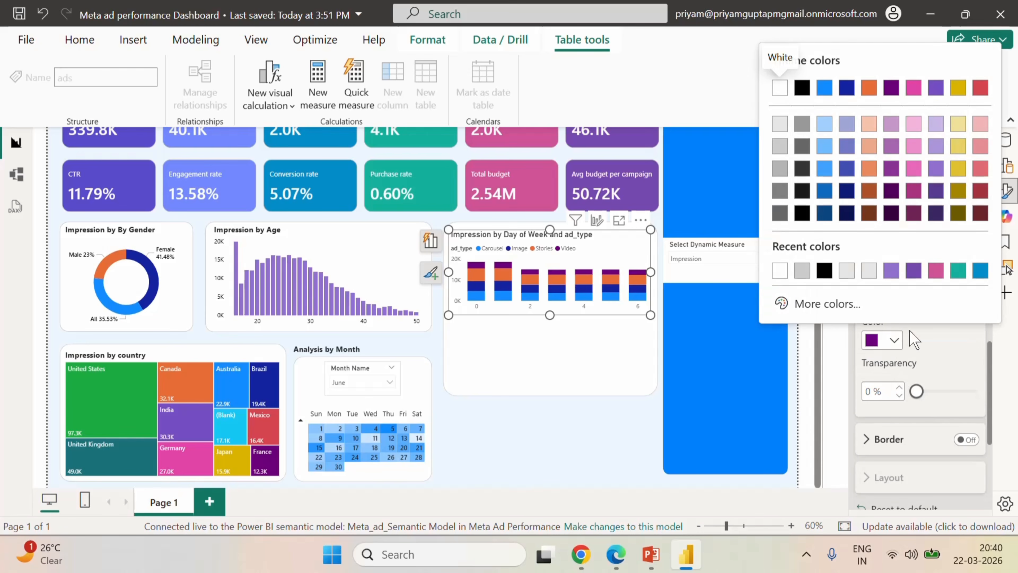
{"action": "left_click", "coordinate": [891, 268]}
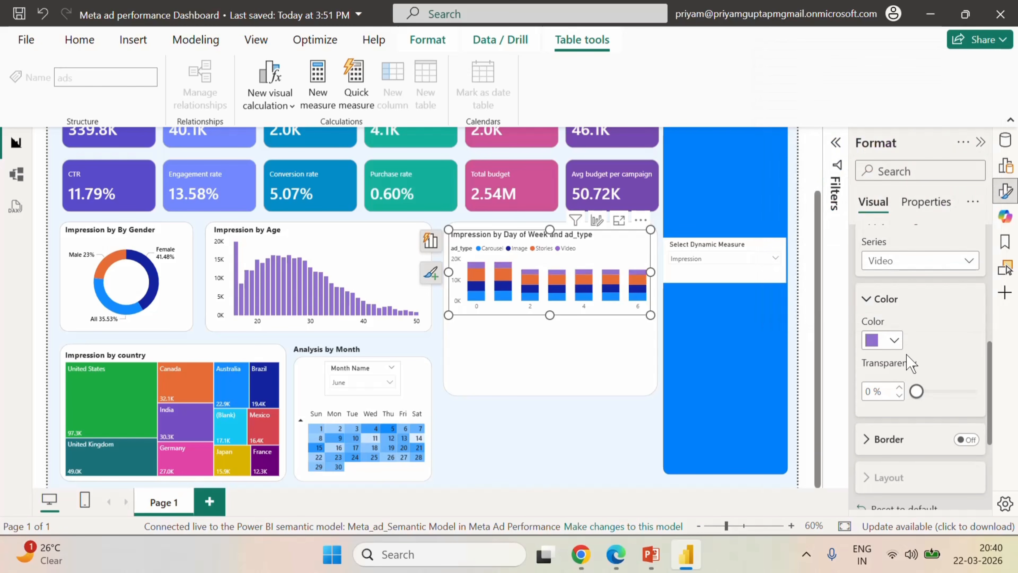
{"action": "left_click", "coordinate": [894, 340]}
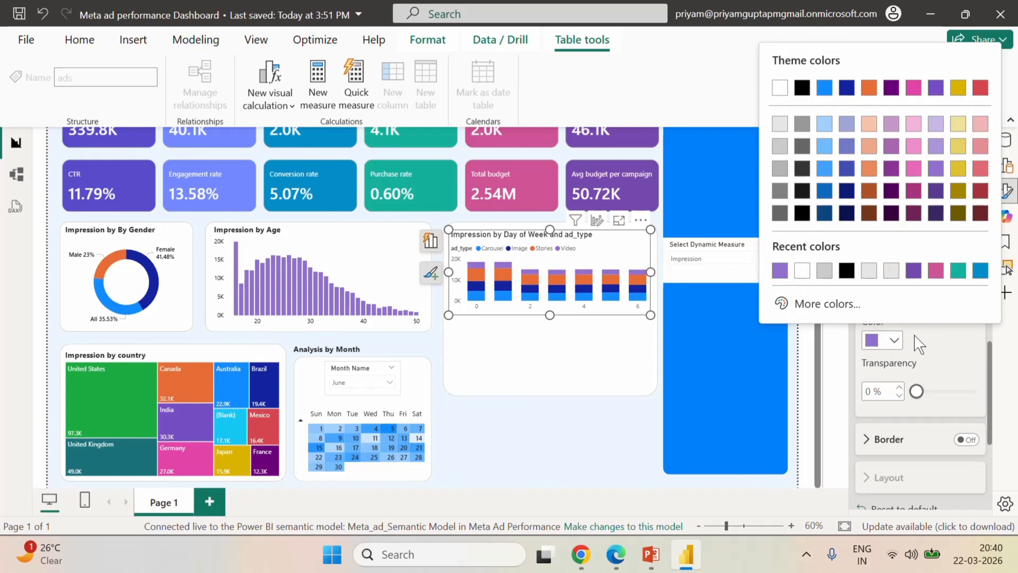
{"action": "left_click", "coordinate": [936, 191]}
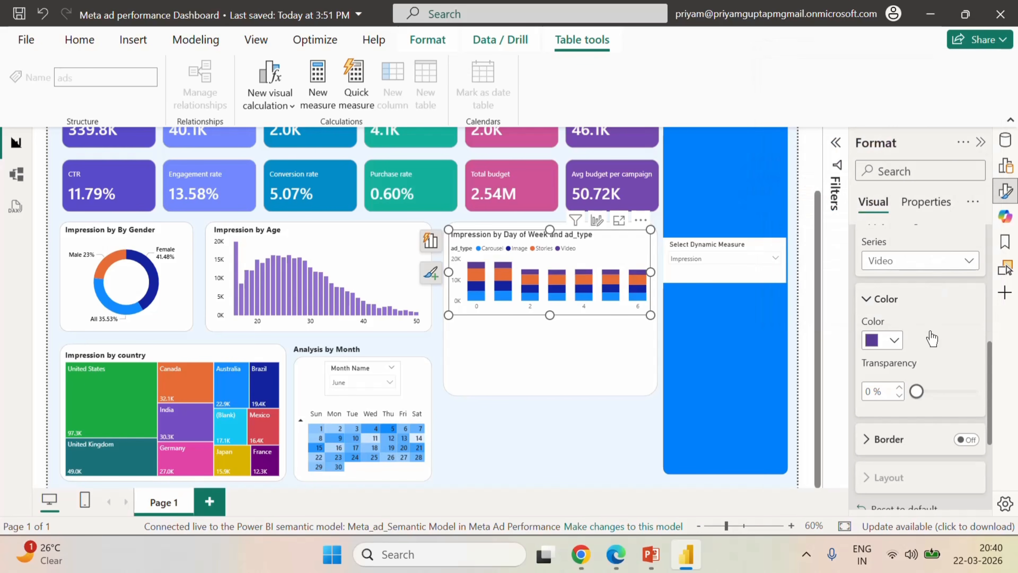
- Colour the Stories series pink and turn off the ad_type legend
{"action": "left_click", "coordinate": [899, 262]}
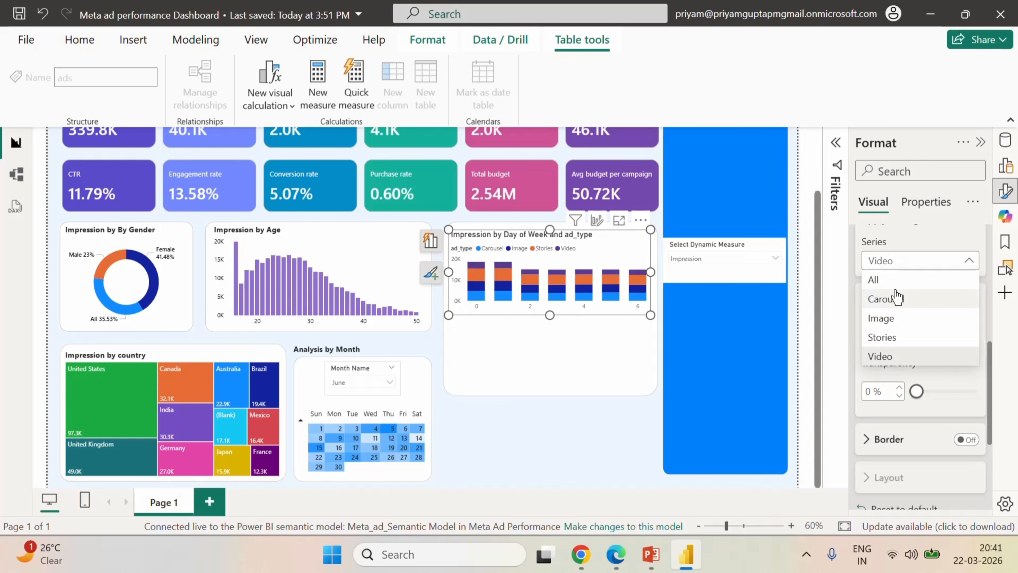
{"action": "left_click", "coordinate": [888, 337]}
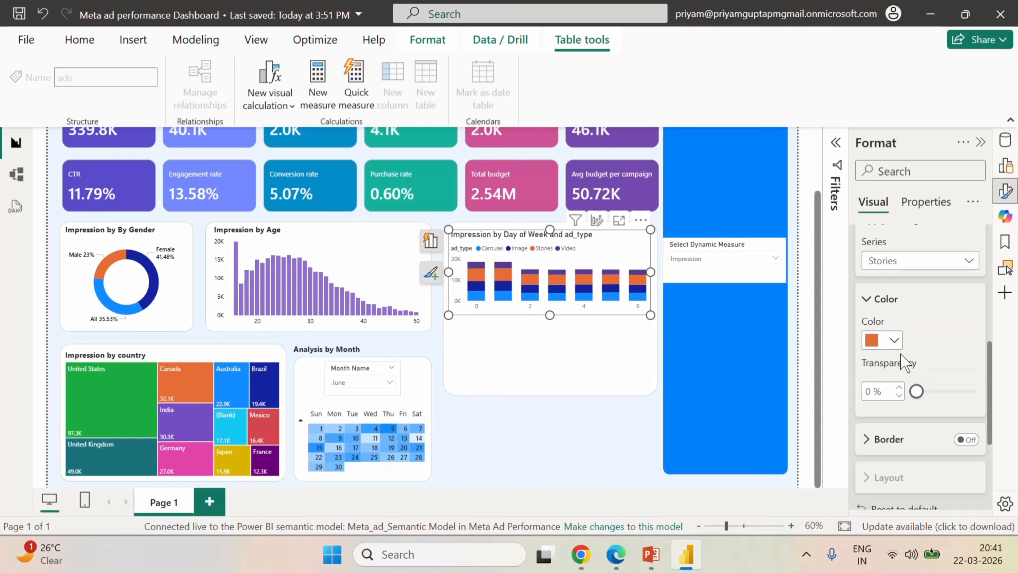
{"action": "left_click", "coordinate": [894, 341]}
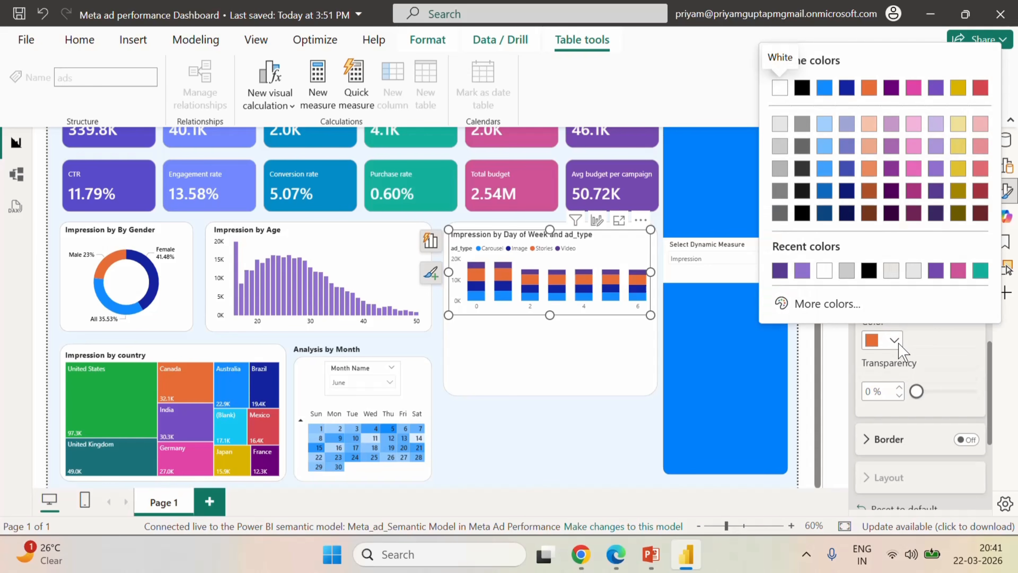
{"action": "left_click", "coordinate": [913, 175]}
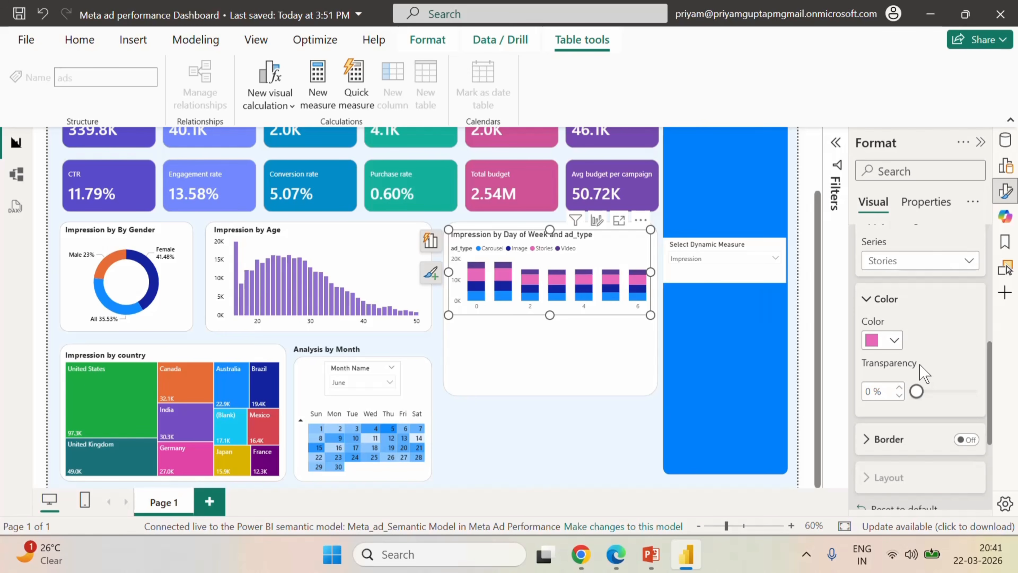
{"action": "scroll", "coordinate": [922, 373], "scroll_direction": "up", "scroll_amount": 10}
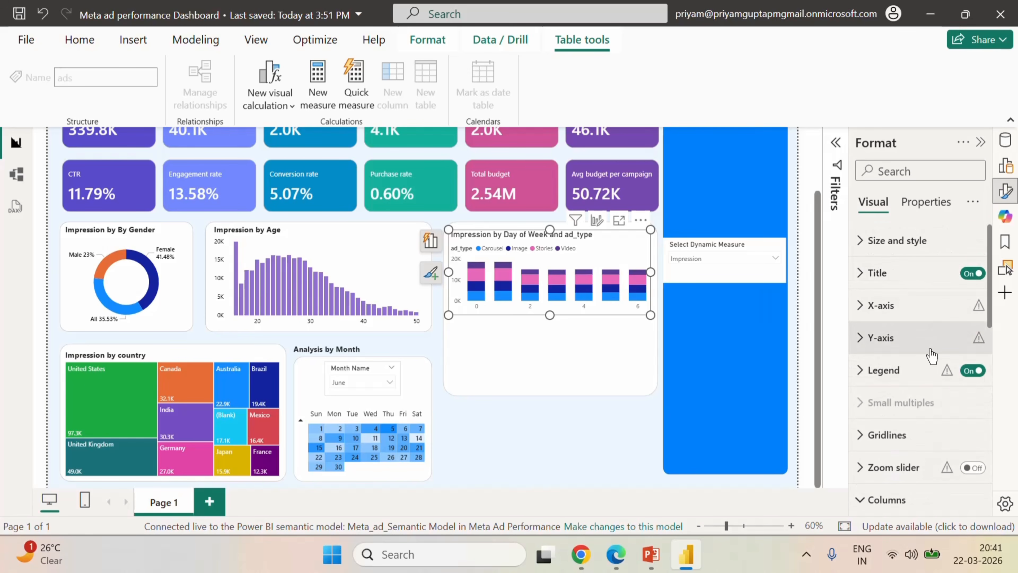
{"action": "left_click", "coordinate": [972, 370]}
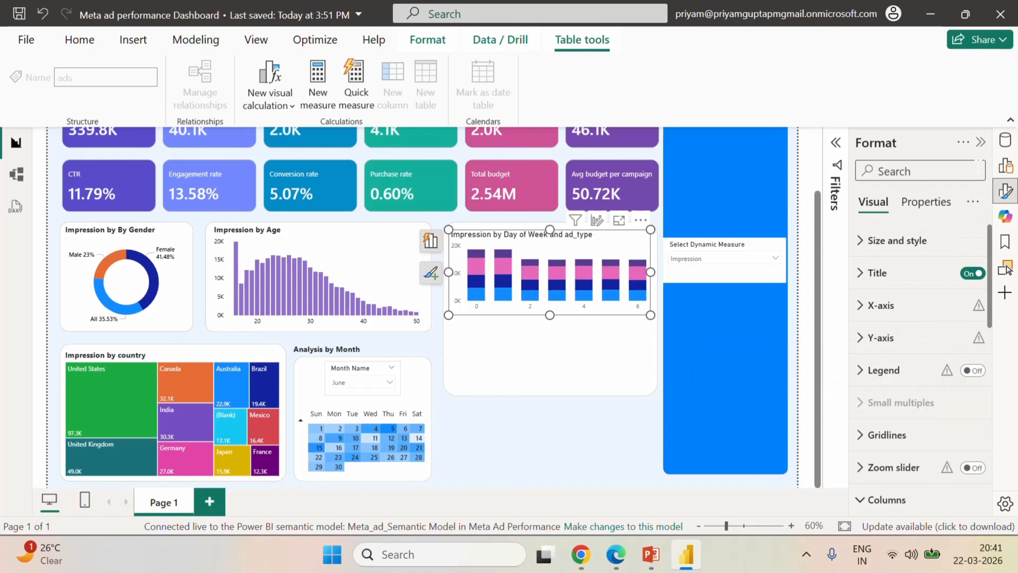
{"action": "left_click", "coordinate": [981, 142]}
{"action": "left_click", "coordinate": [668, 343]}
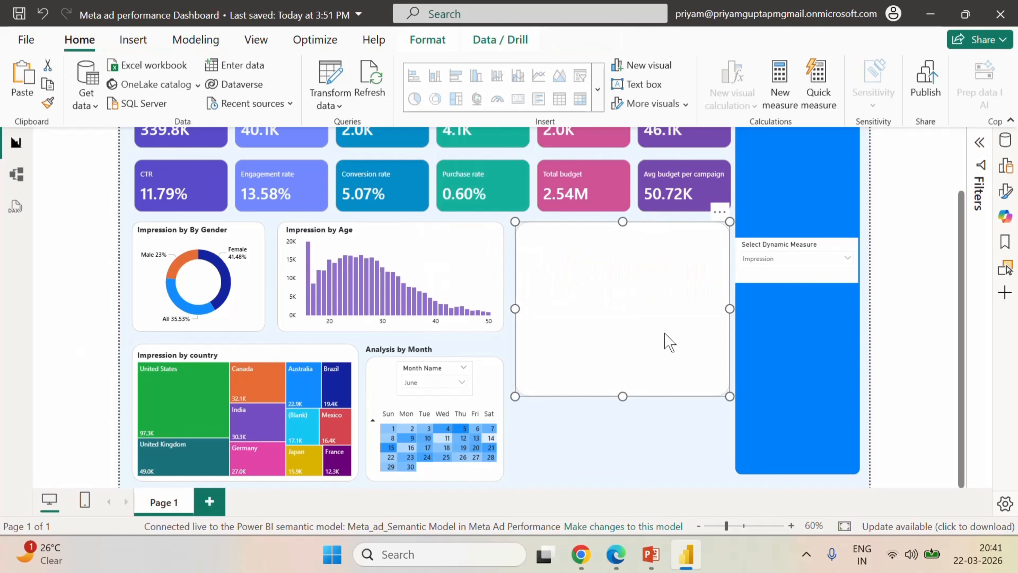
{"action": "left_click", "coordinate": [689, 435]}
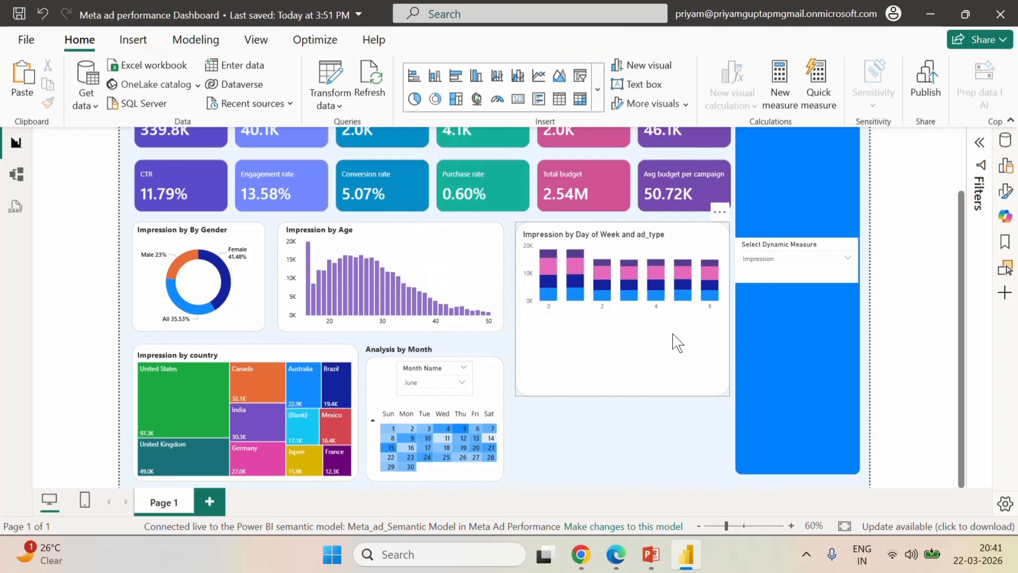
- Nudge the Day of Week chart up slightly, then open its Format visual settings
{"action": "left_click", "coordinate": [658, 320]}
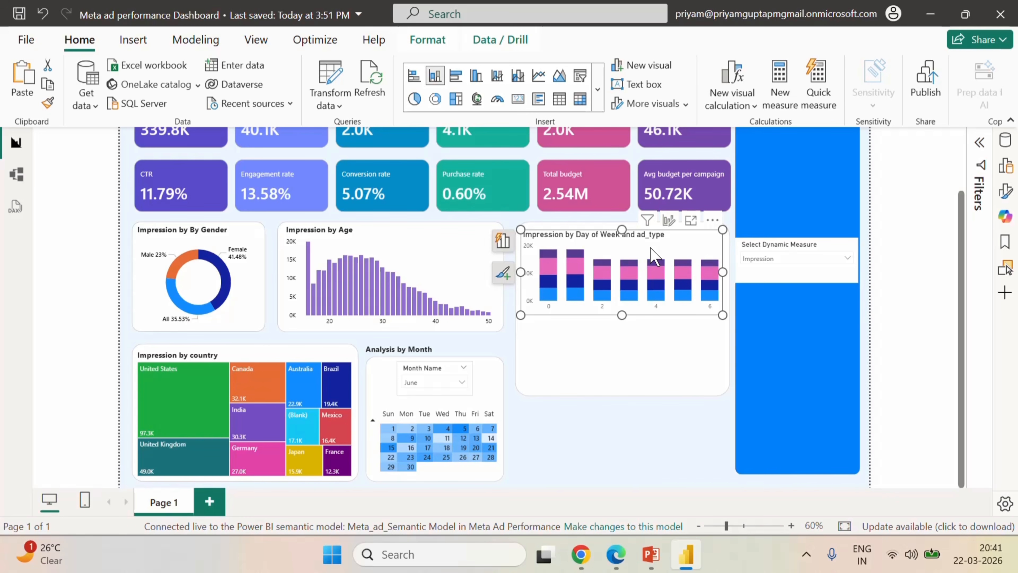
{"action": "key", "text": "Up"}
{"action": "key", "text": "Up"}
{"action": "key", "text": "Up"}
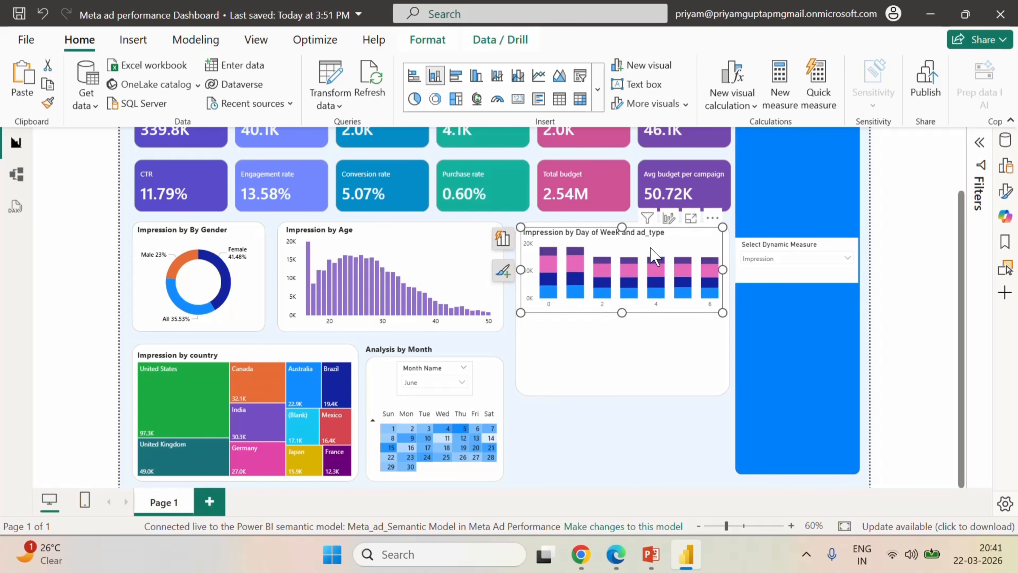
{"action": "left_click", "coordinate": [681, 470]}
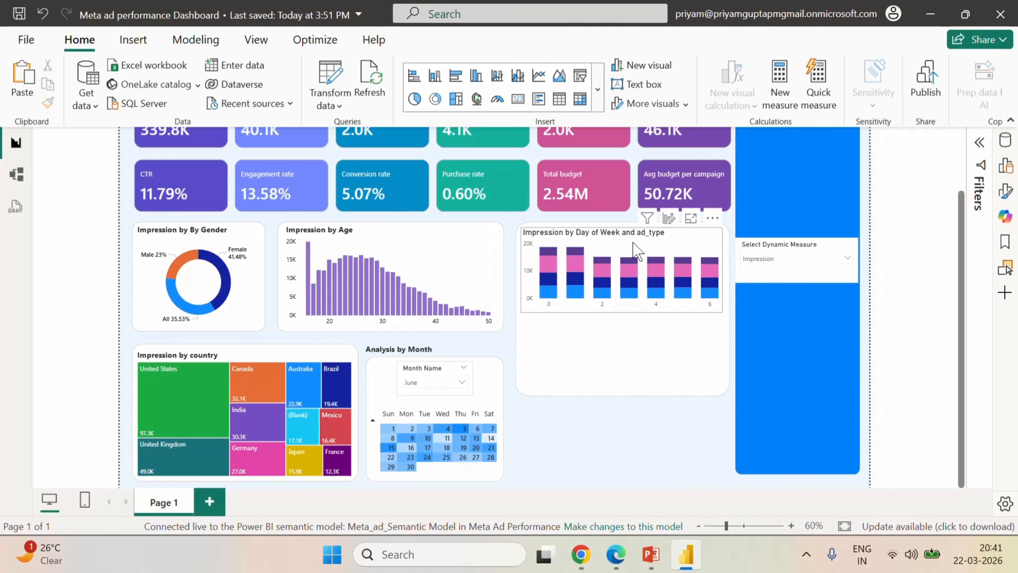
{"action": "left_click", "coordinate": [671, 248]}
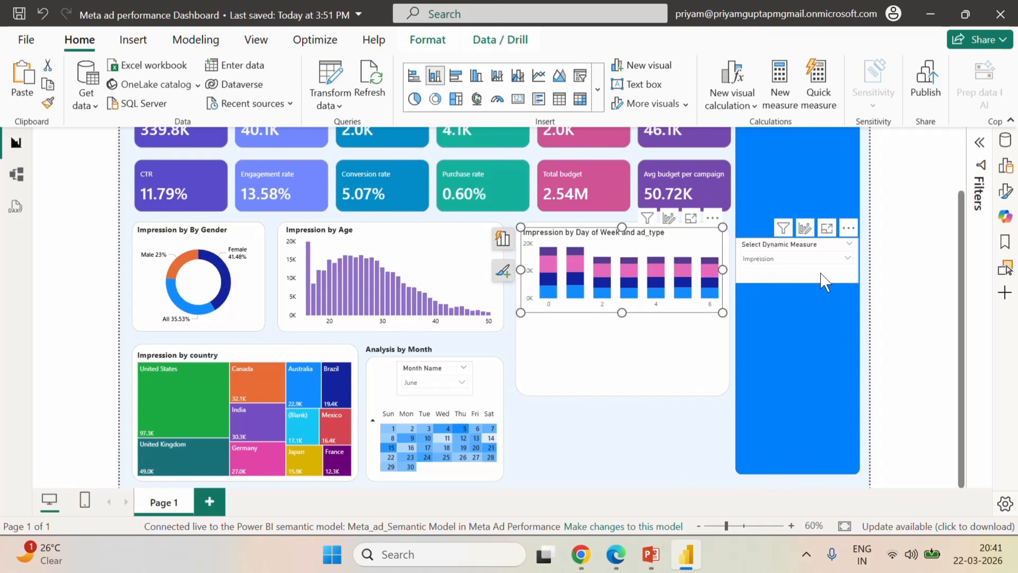
{"action": "left_click", "coordinate": [979, 143]}
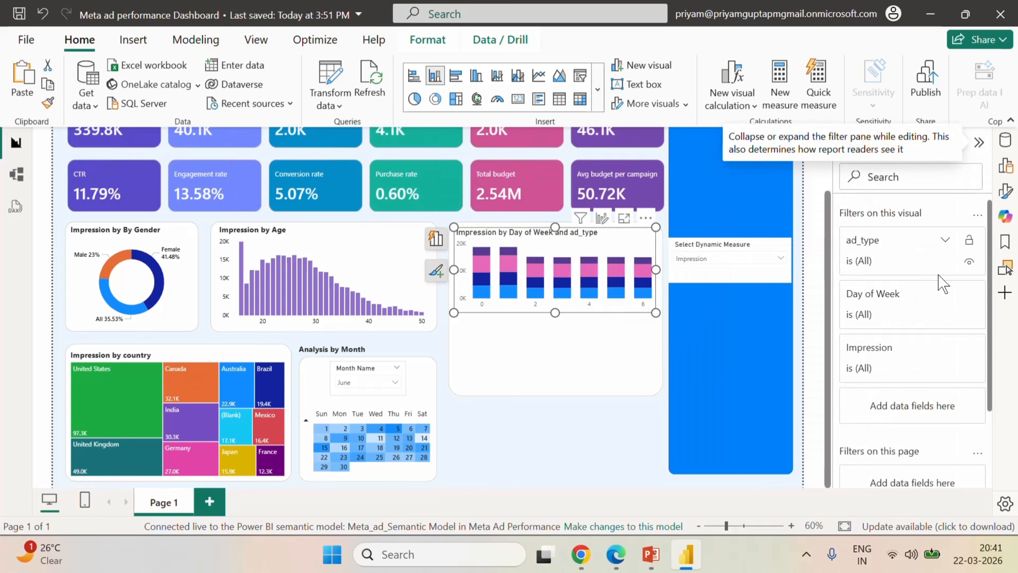
{"action": "left_click", "coordinate": [980, 143]}
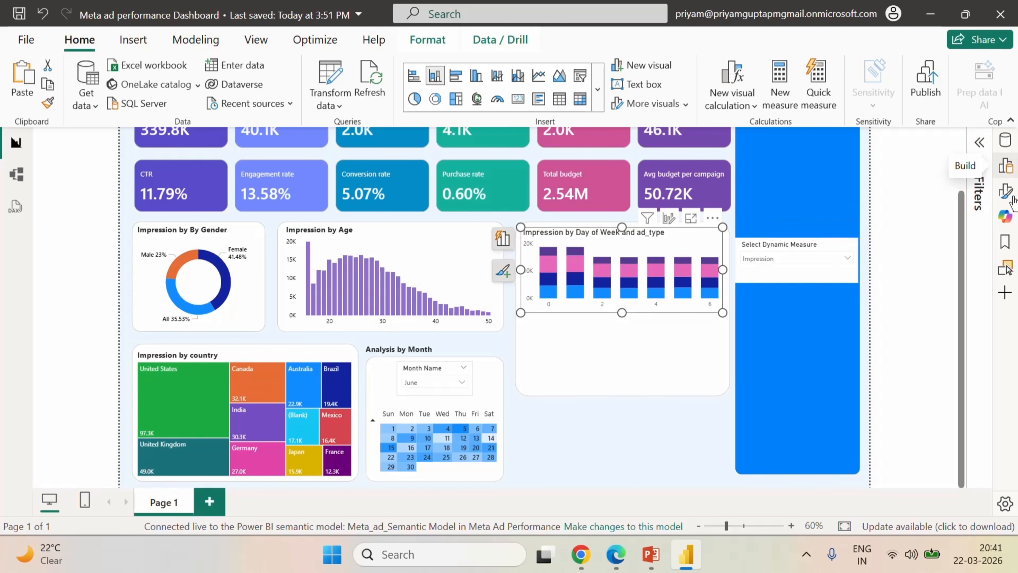
{"action": "left_click", "coordinate": [1006, 193]}
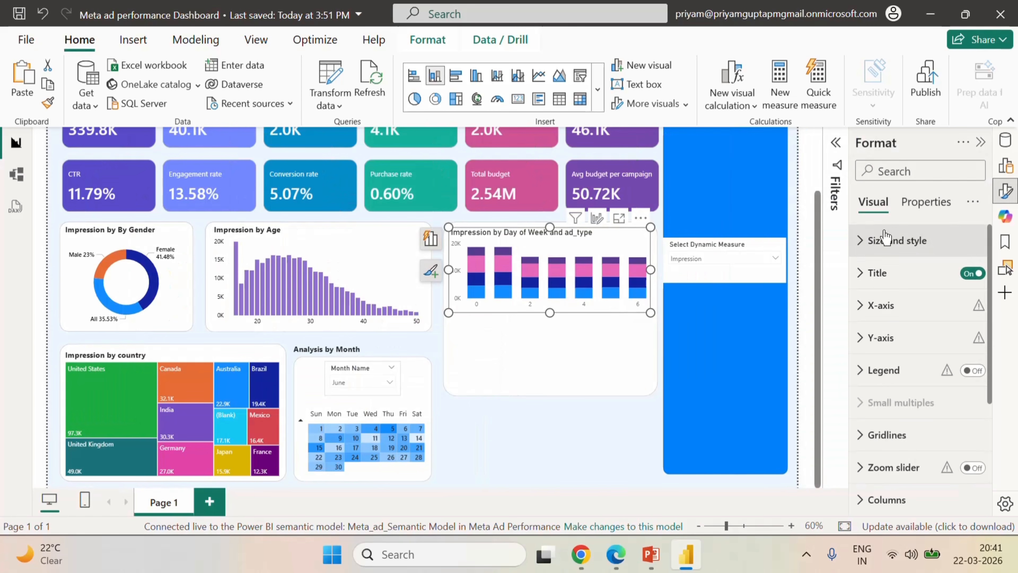
- Replace the Day of Week chart's title text with 'Weekly Impression Trends'
{"action": "left_click", "coordinate": [864, 277]}
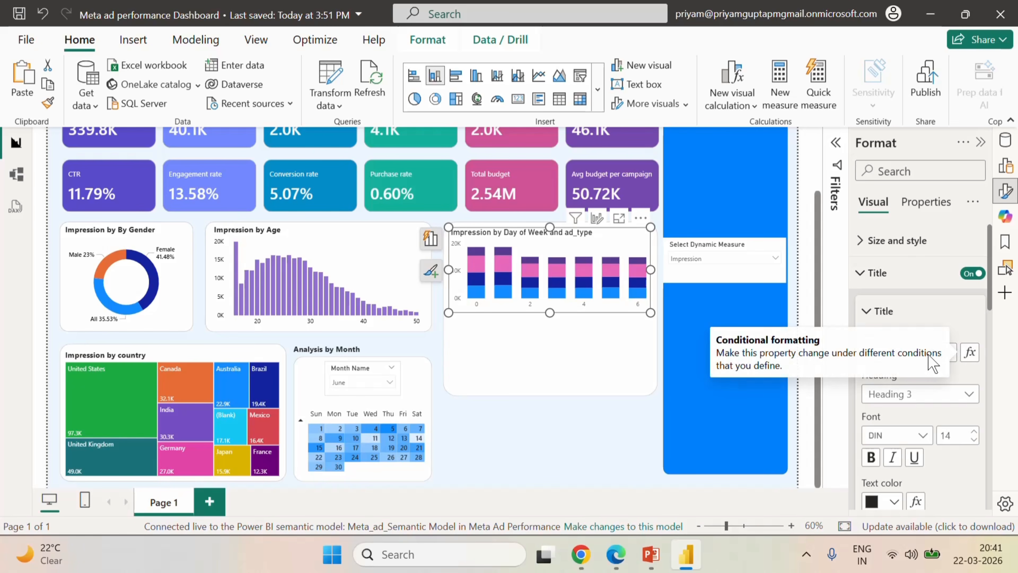
{"action": "left_click", "coordinate": [941, 352]}
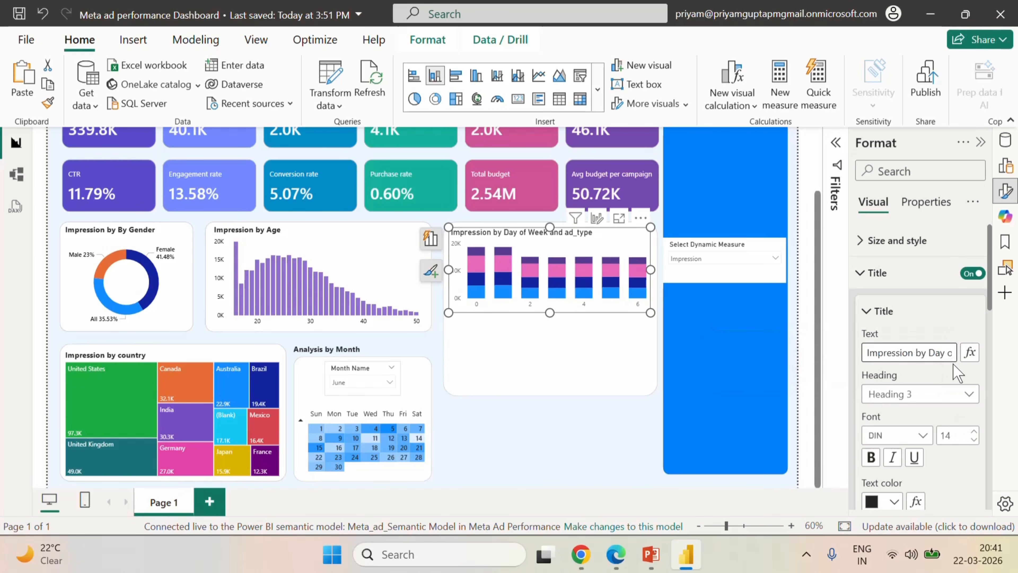
{"action": "key", "text": "ctrl+a"}
{"action": "key", "text": "BackSpace"}
{"action": "type", "text": "Week"}
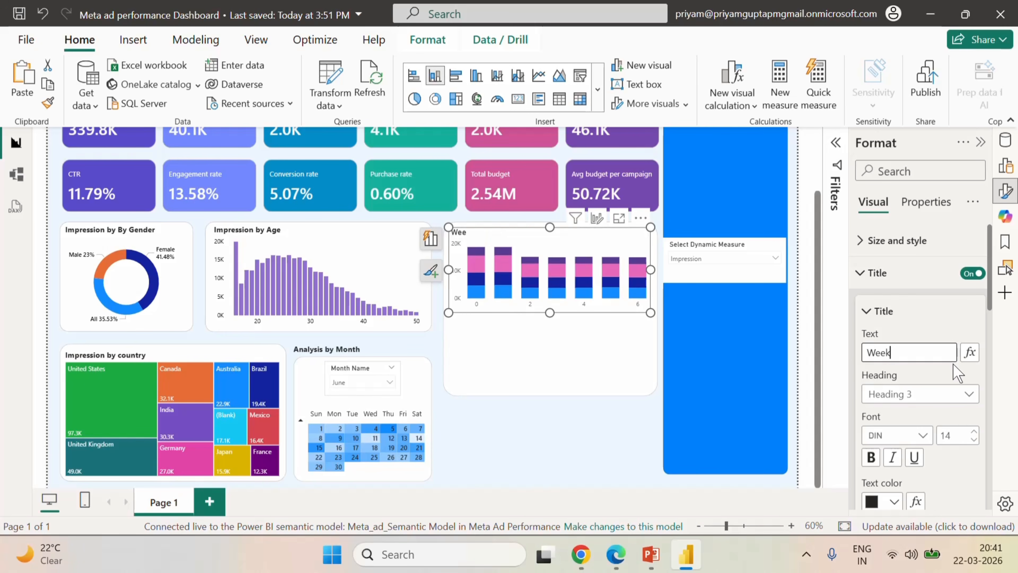
{"action": "type", "text": "ly Impression T"}
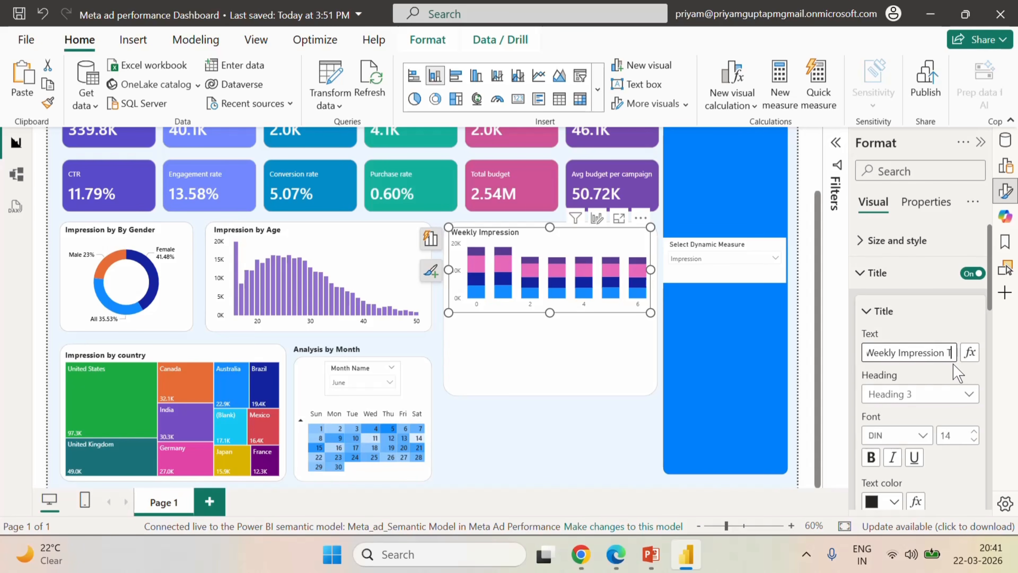
{"action": "type", "text": "rends"}
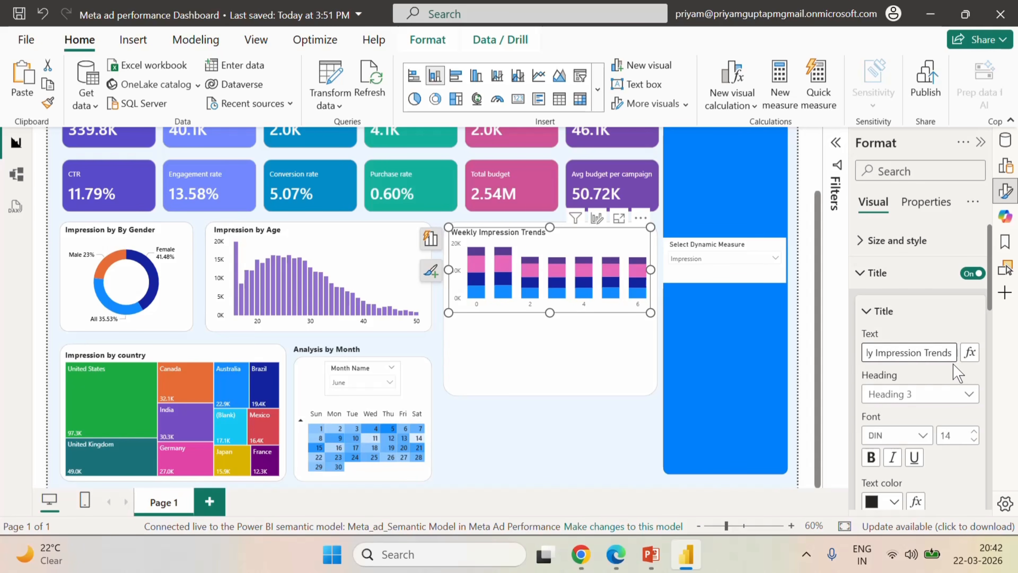
{"action": "left_click", "coordinate": [947, 321]}
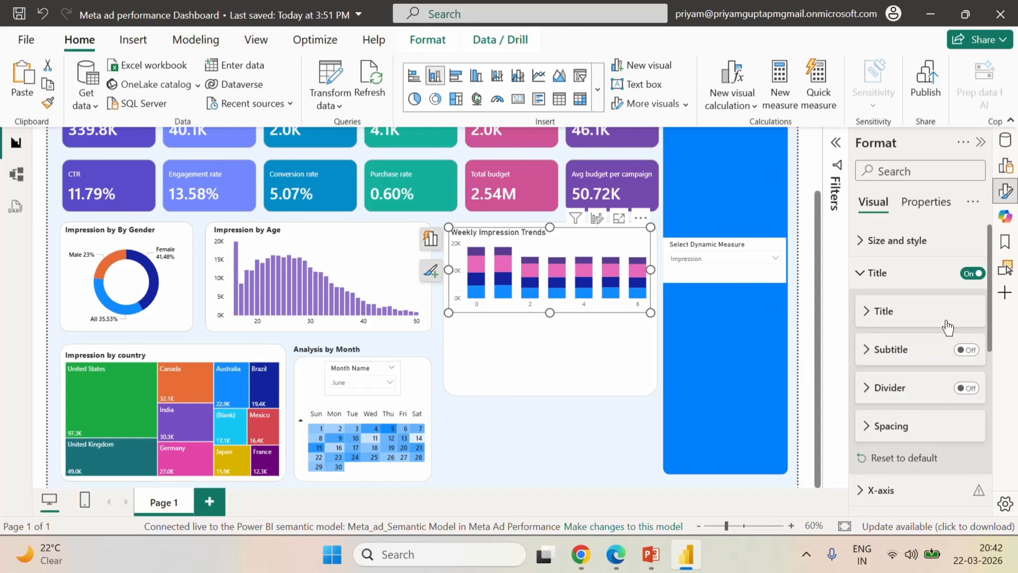
{"action": "left_click", "coordinate": [874, 273]}
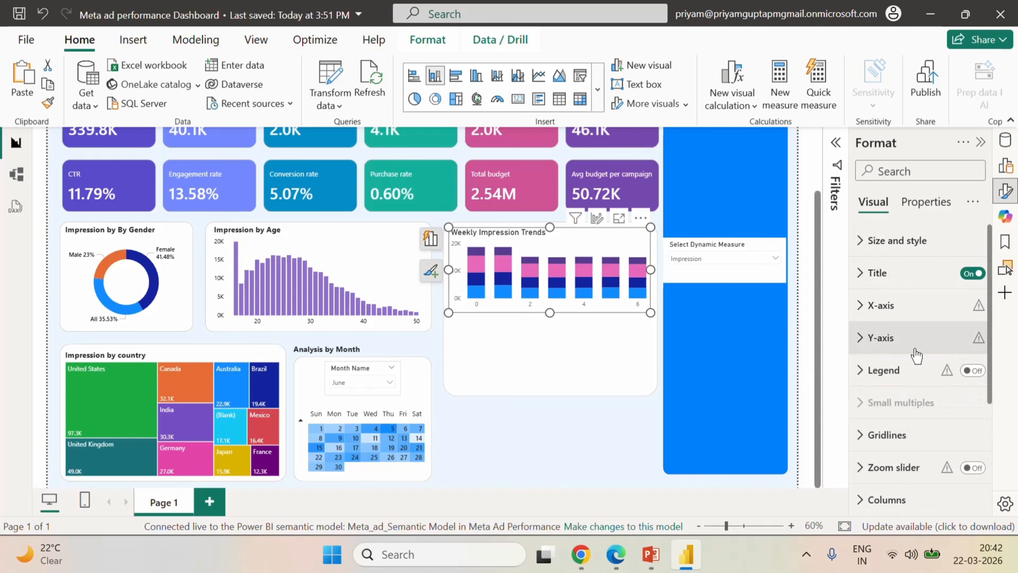
- Set the Weekly Impression Trends x-axis type to Categorical
{"action": "left_click", "coordinate": [868, 310]}
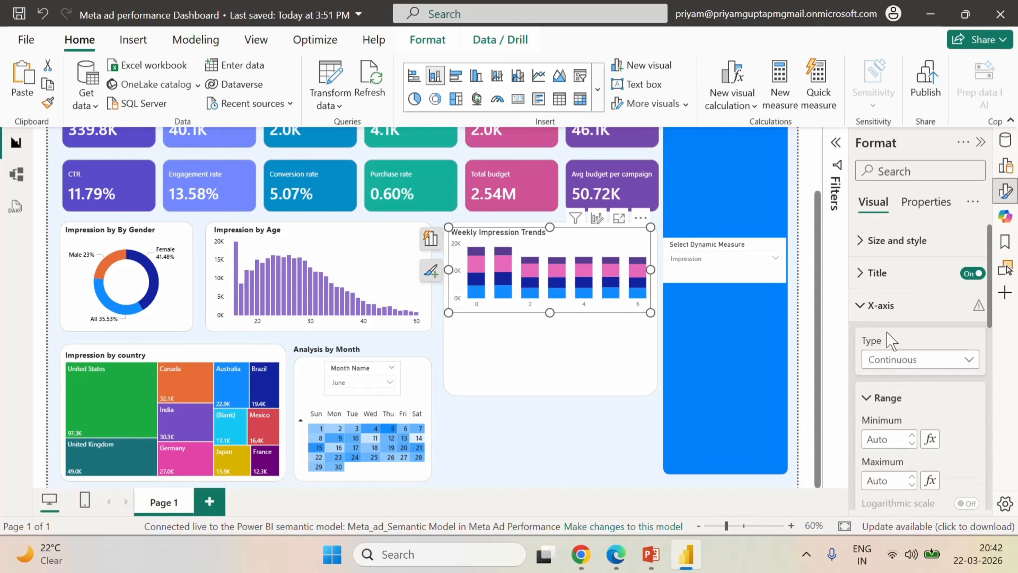
{"action": "left_click", "coordinate": [928, 359]}
{"action": "left_click", "coordinate": [902, 398]}
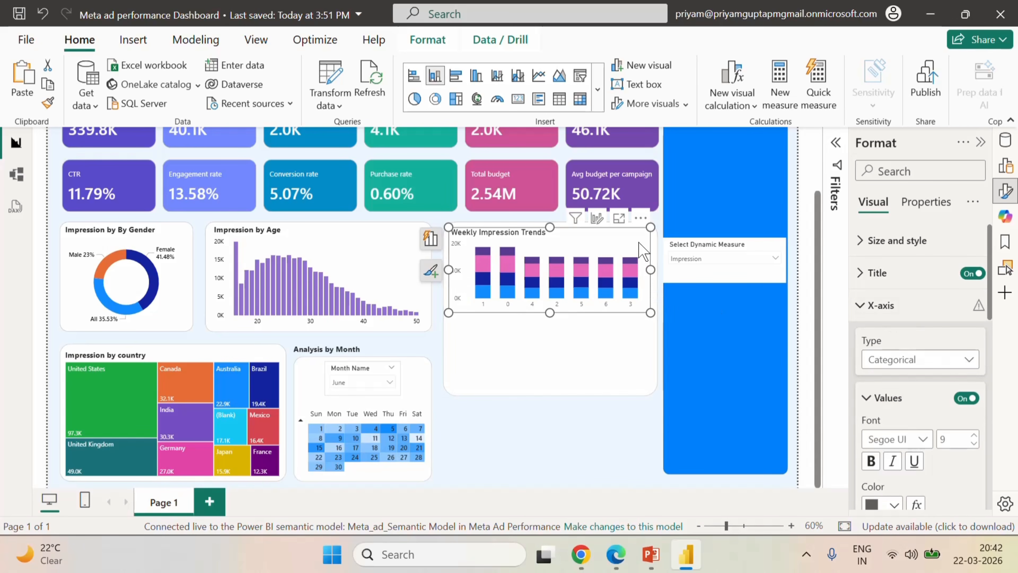
- Sort the chart's axis by Day of Week in ascending order, 0 to 6
{"action": "left_click", "coordinate": [641, 219]}
{"action": "mouse_move", "coordinate": [702, 335]}
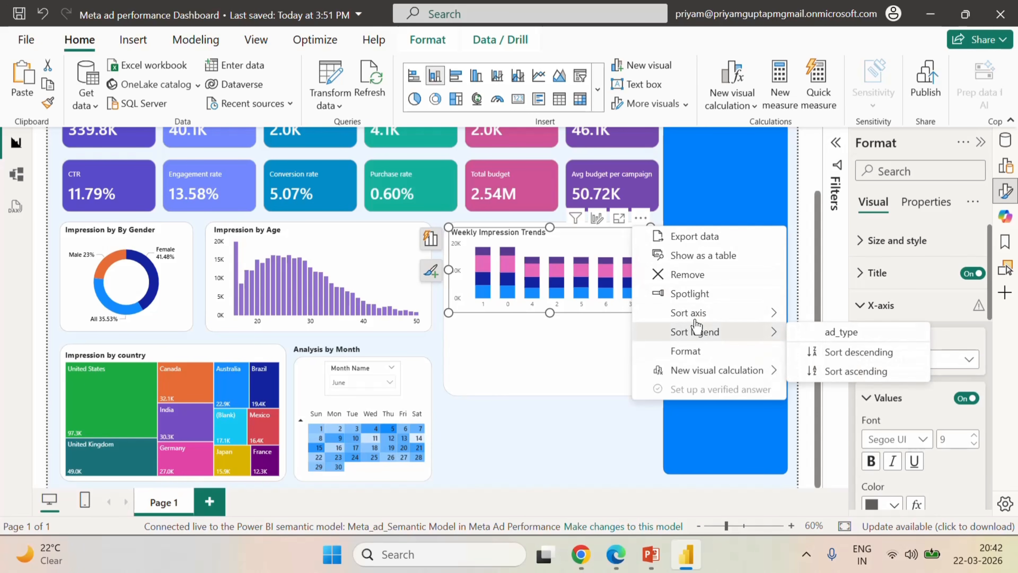
{"action": "mouse_move", "coordinate": [693, 316]}
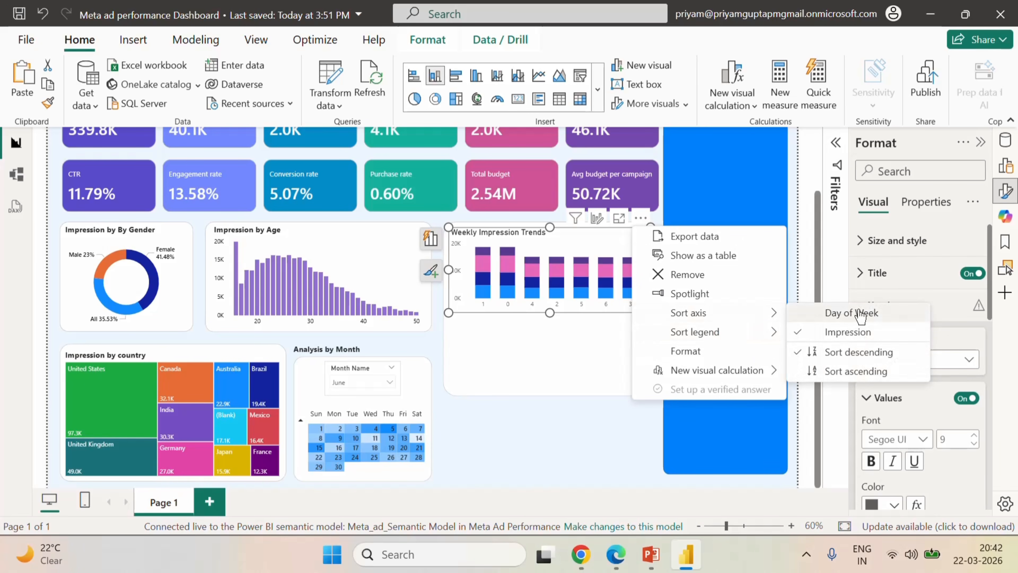
{"action": "left_click", "coordinate": [845, 313]}
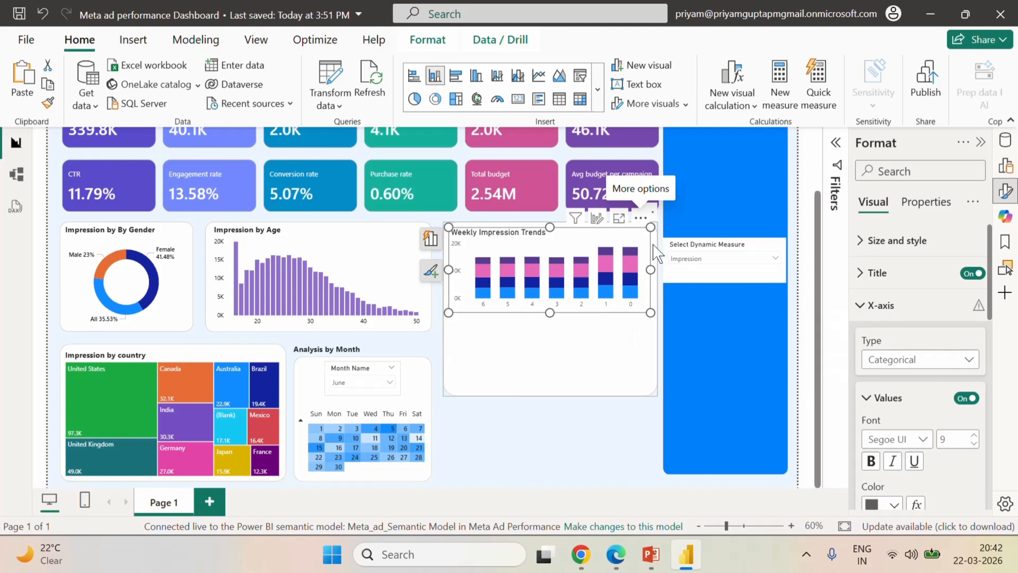
{"action": "left_click", "coordinate": [642, 218]}
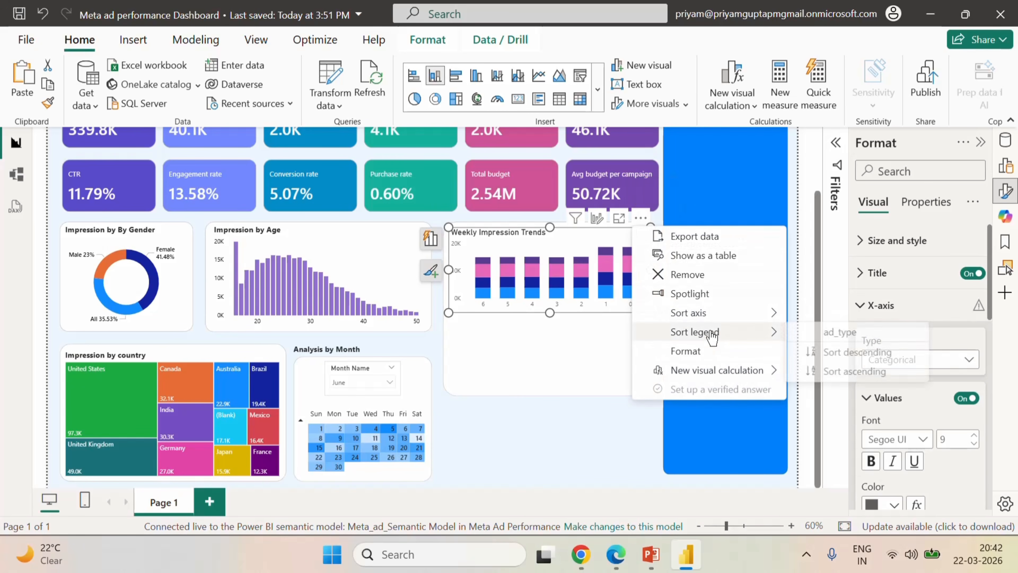
{"action": "mouse_move", "coordinate": [709, 317]}
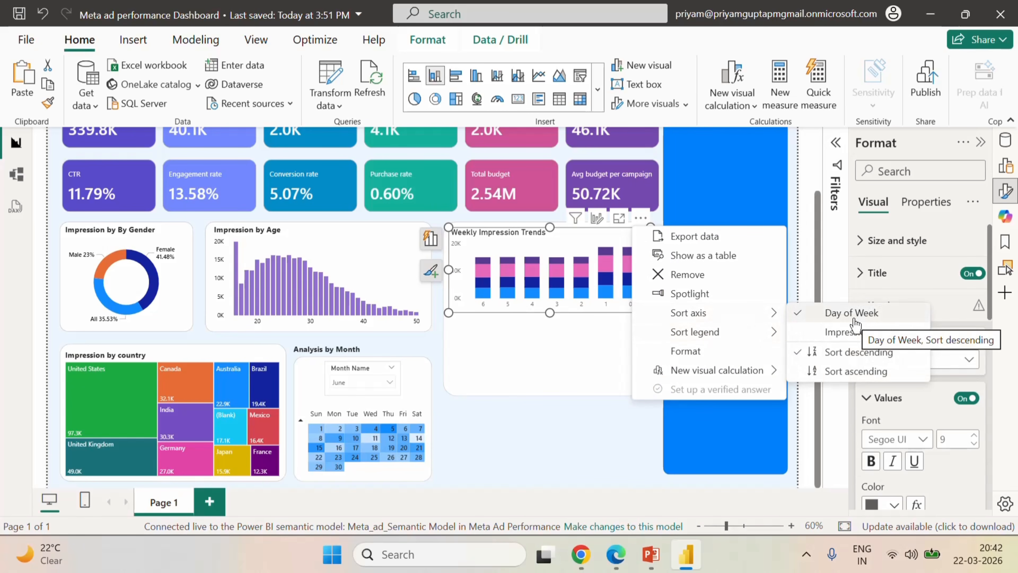
{"action": "left_click", "coordinate": [838, 376]}
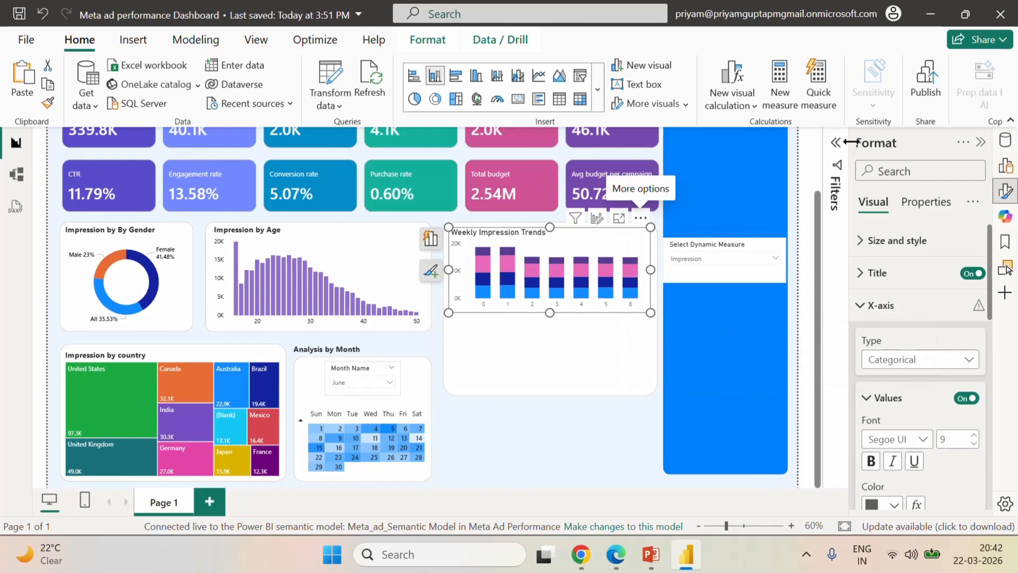
- Close the Format pane, deselect the chart and bring up the requirements slides
{"action": "left_click", "coordinate": [980, 143]}
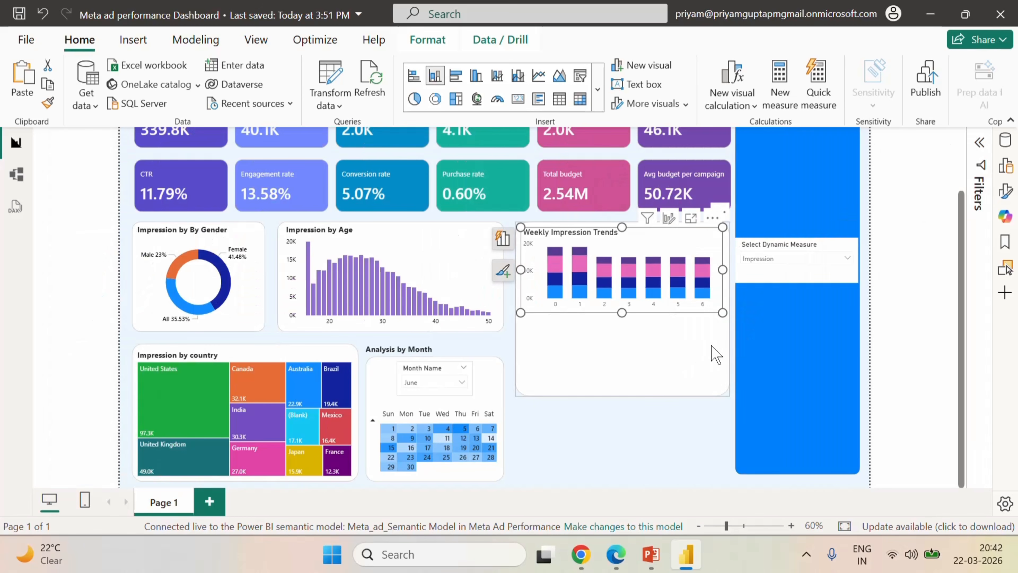
{"action": "left_click", "coordinate": [704, 431]}
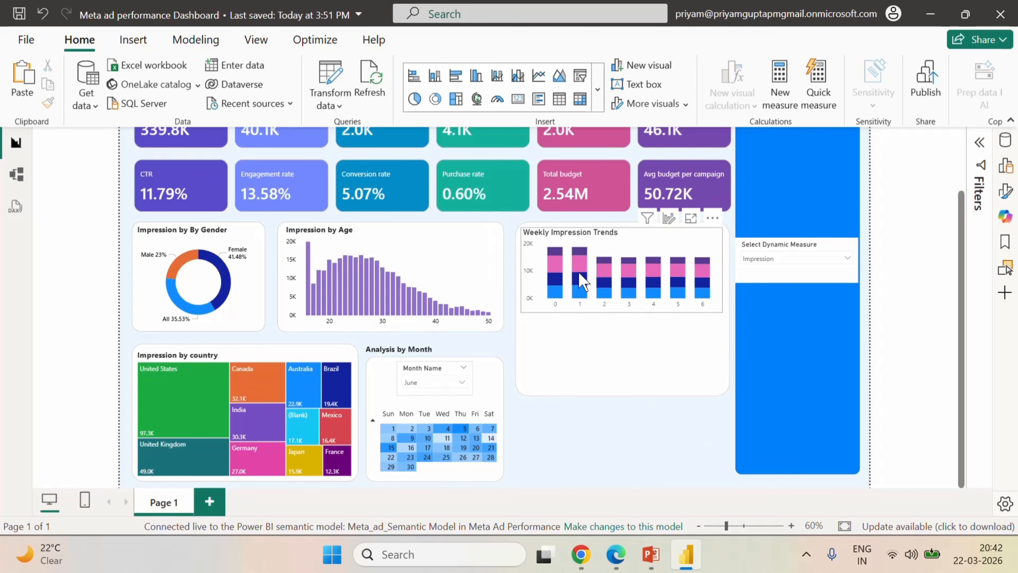
{"action": "mouse_move", "coordinate": [556, 256]}
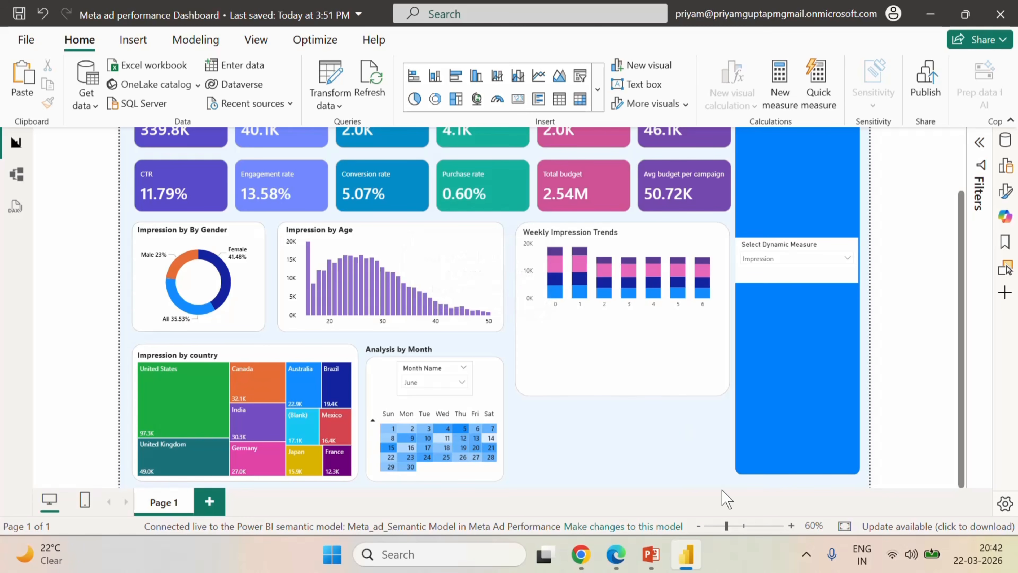
{"action": "left_click", "coordinate": [651, 554]}
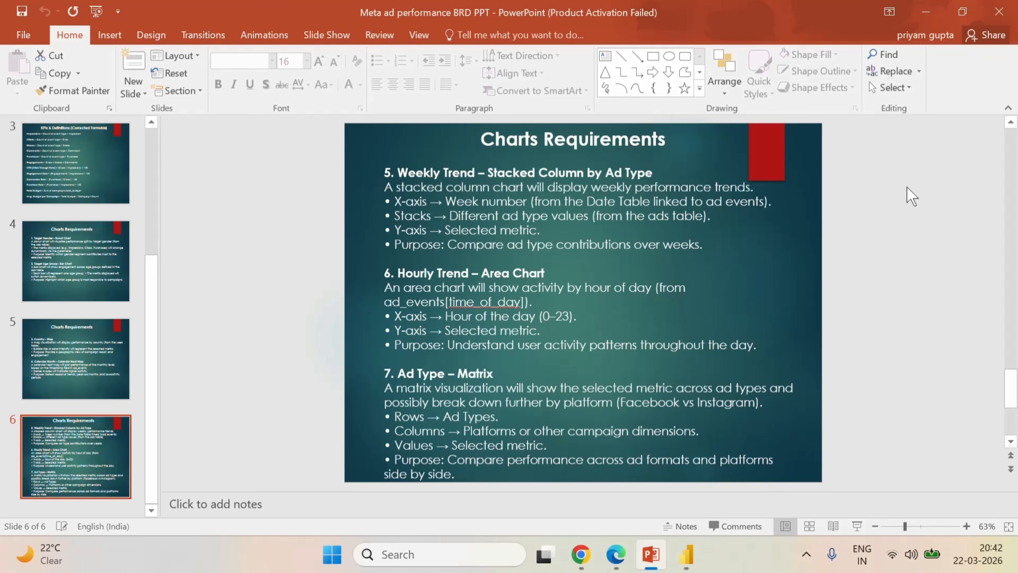
- Minimise the PowerPoint Charts Requirements slides to get back to the Power BI dashboard
{"action": "left_click", "coordinate": [925, 12]}
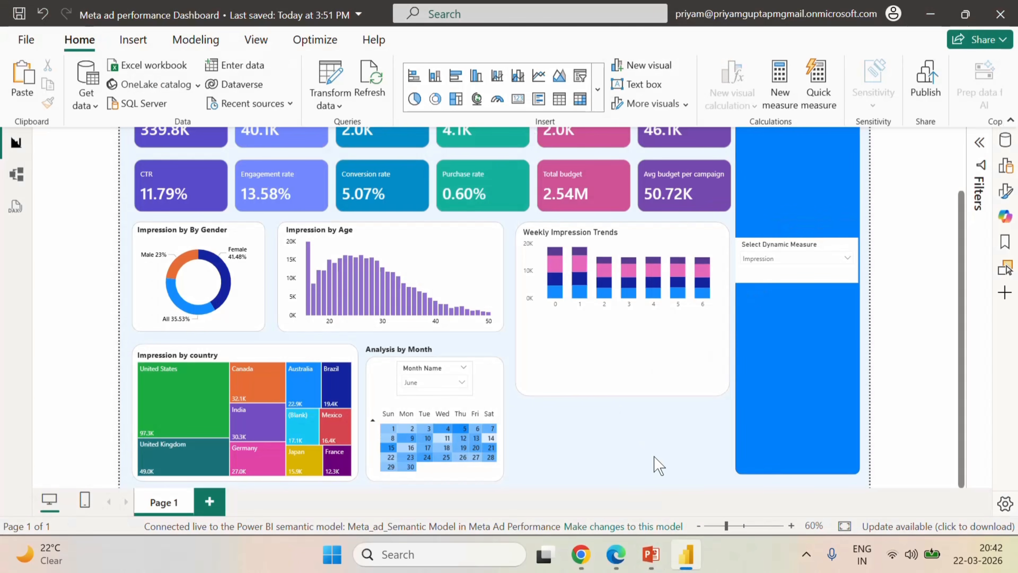
- Add an area chart beneath Weekly Impression Trends, then switch to the Fabric dataflow in Edge
{"action": "left_click", "coordinate": [1006, 171]}
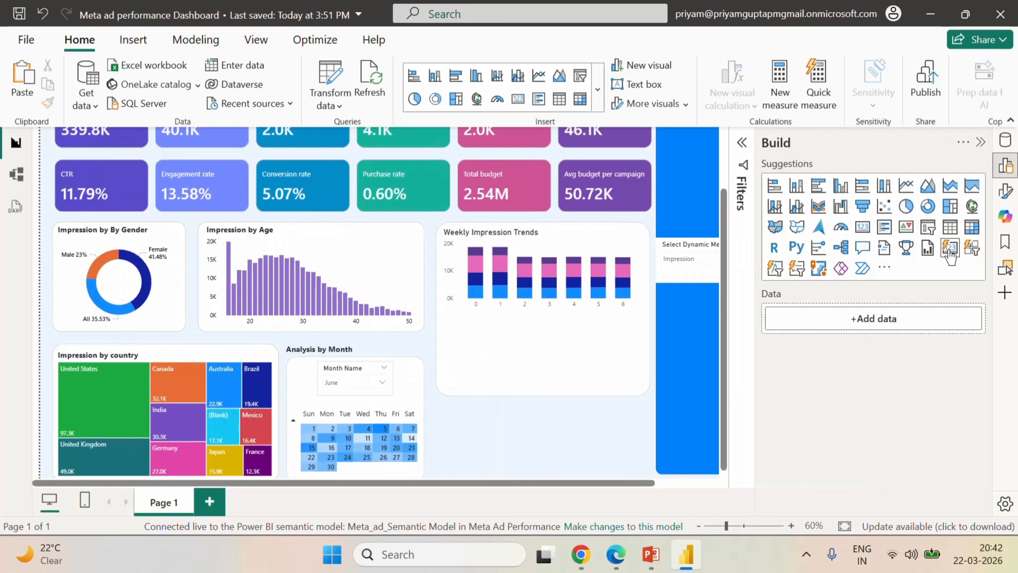
{"action": "left_click", "coordinate": [934, 196]}
{"action": "left_click_drag", "start_coordinate": [557, 439], "coordinate": [560, 364]}
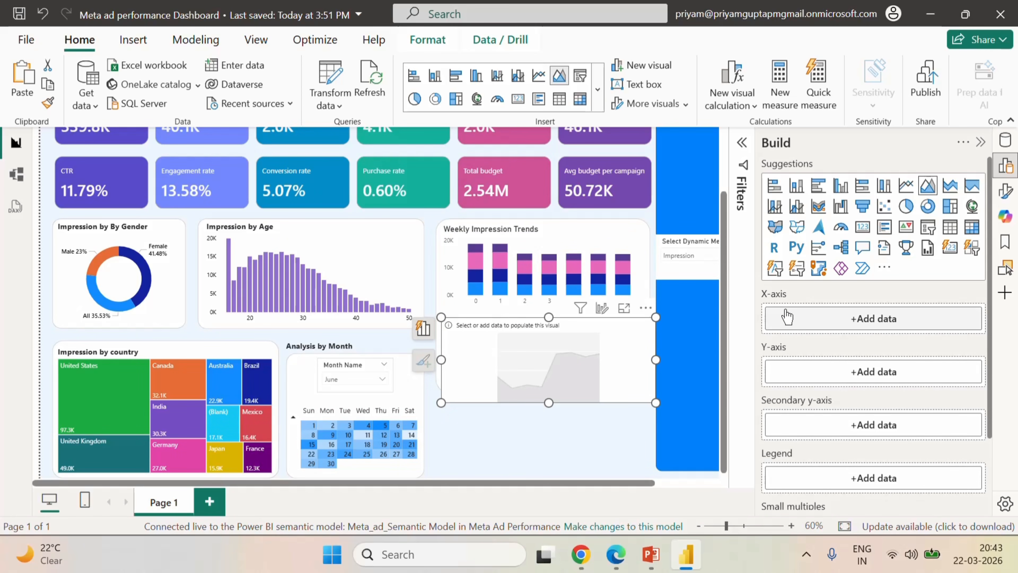
{"action": "left_click", "coordinate": [980, 142]}
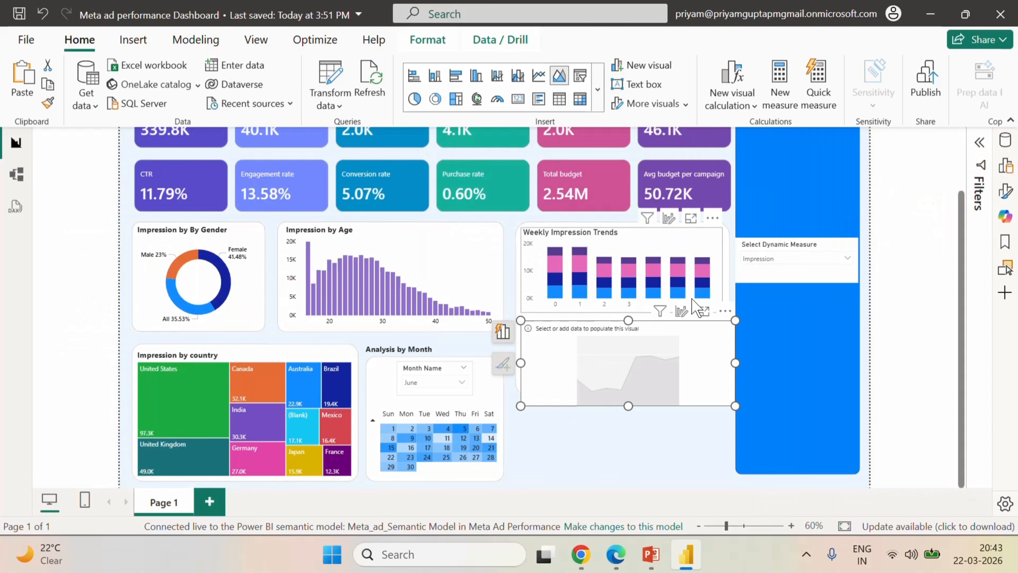
{"action": "left_click", "coordinate": [625, 548]}
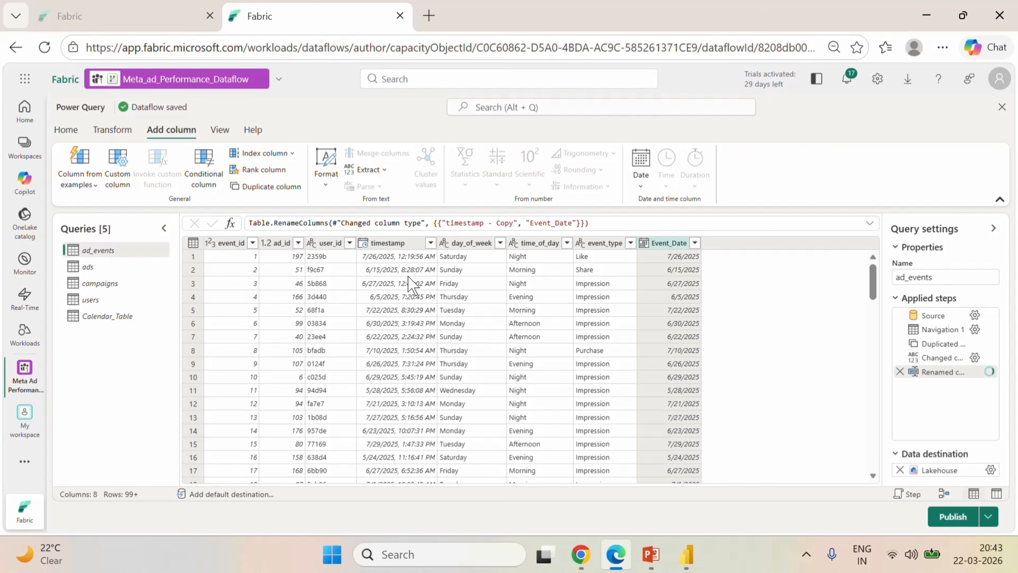
- Start a custom column in ad_events with the formula Time.Hour([timestamp])
{"action": "left_click", "coordinate": [117, 160]}
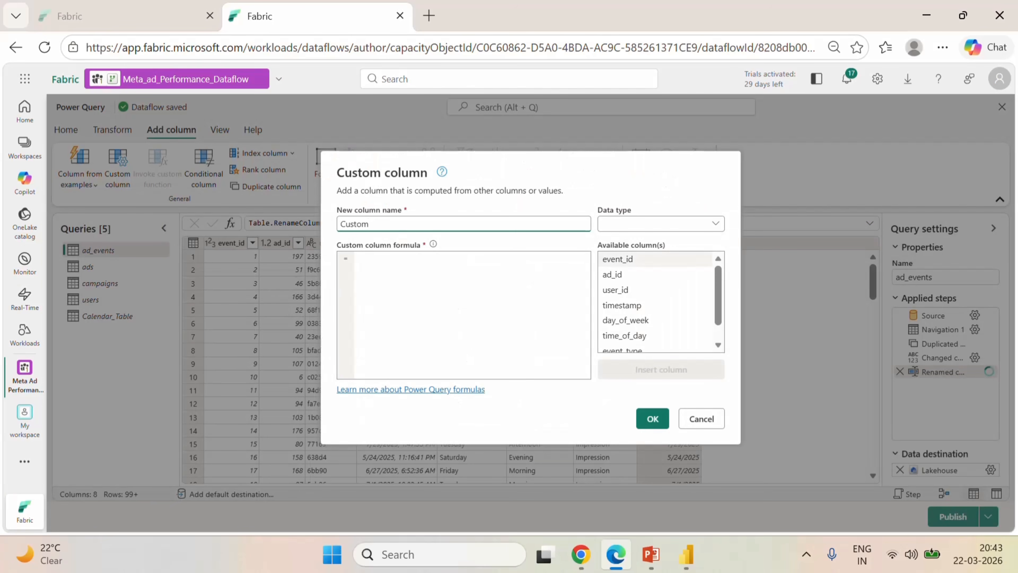
{"action": "left_click", "coordinate": [359, 258]}
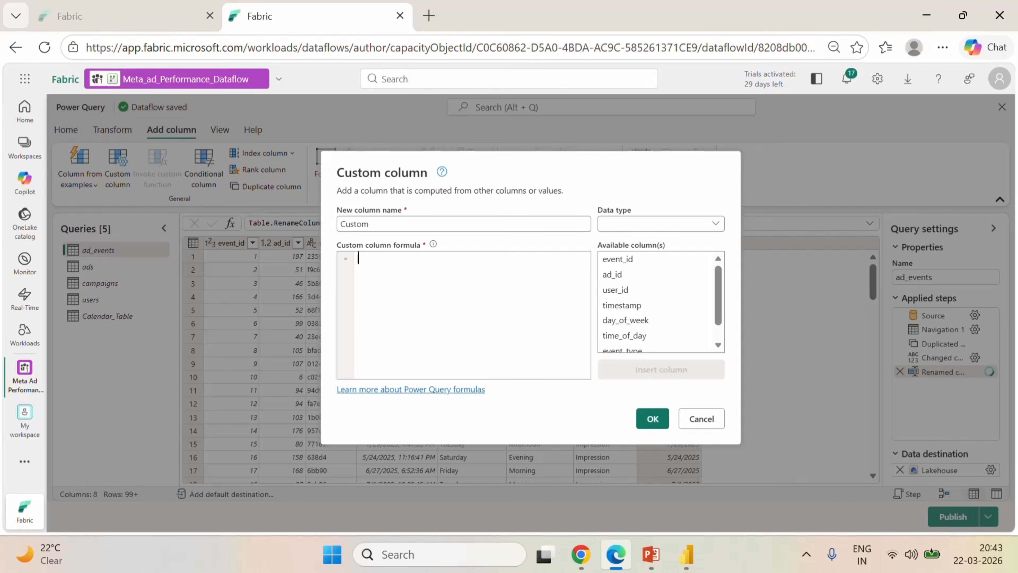
{"action": "type", "text": "Ti"}
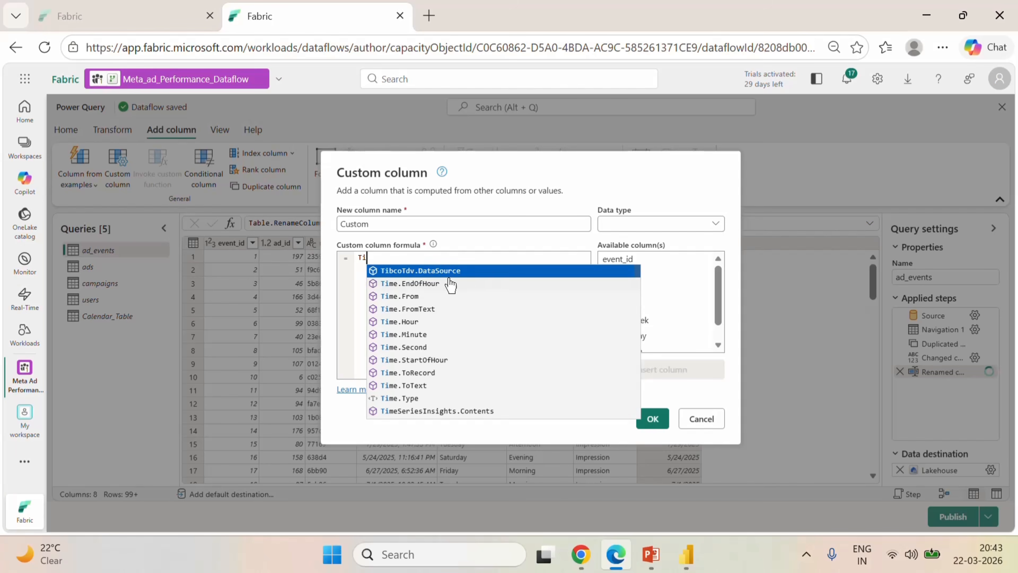
{"action": "left_click", "coordinate": [417, 322]}
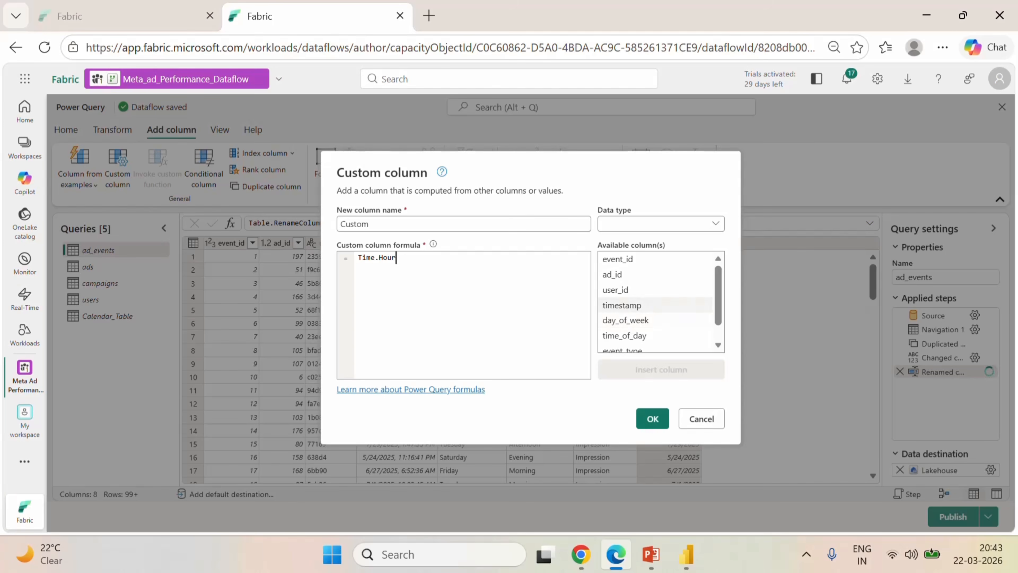
{"action": "type", "text": "("}
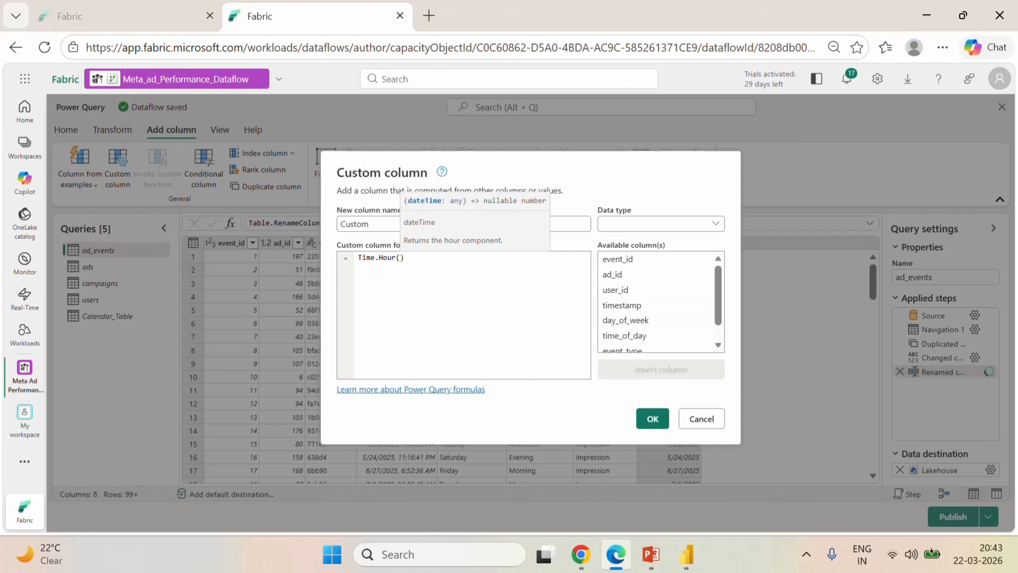
{"action": "double_click", "coordinate": [637, 307]}
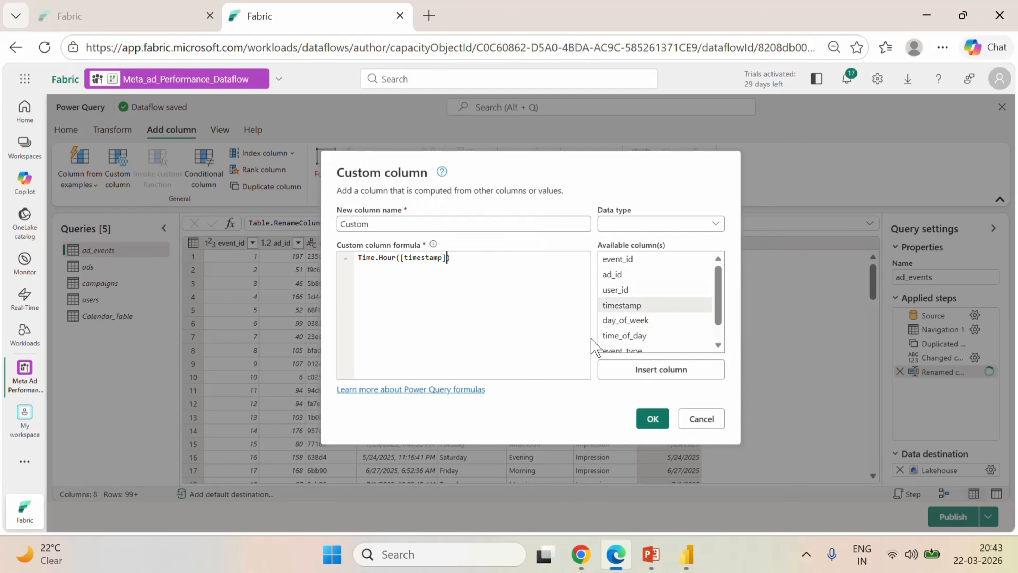
- Name the new column Hour, set it to Whole number, and add it
{"action": "left_click_drag", "start_coordinate": [375, 225], "coordinate": [340, 226]}
{"action": "key", "text": "BackSpace"}
{"action": "type", "text": "Hour"}
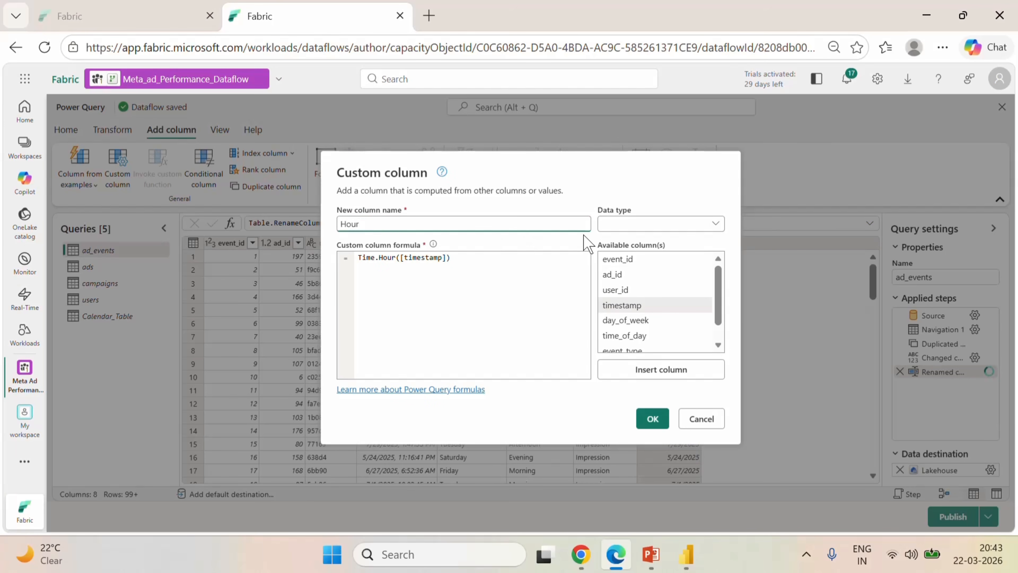
{"action": "left_click", "coordinate": [637, 225]}
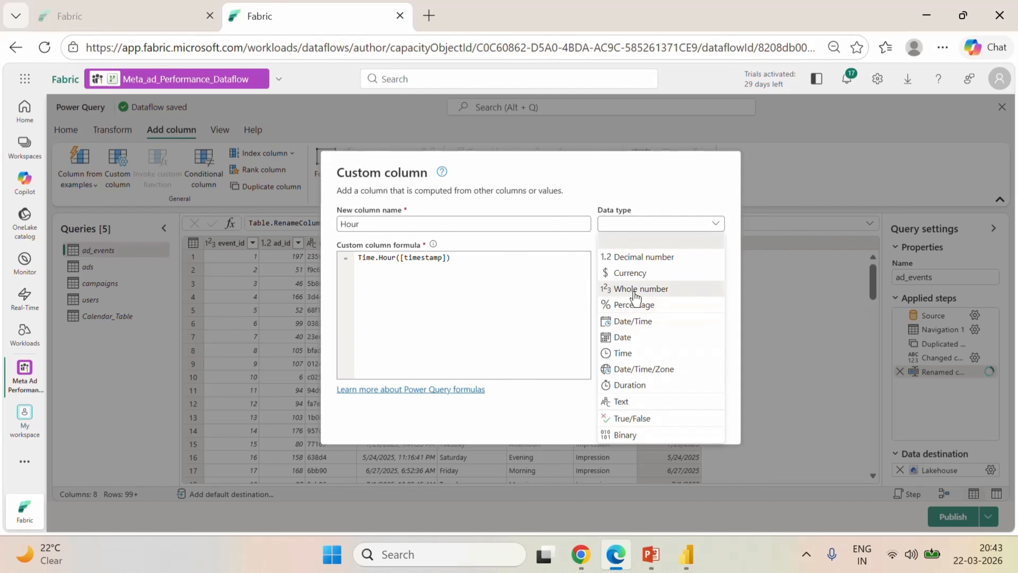
{"action": "left_click", "coordinate": [637, 288]}
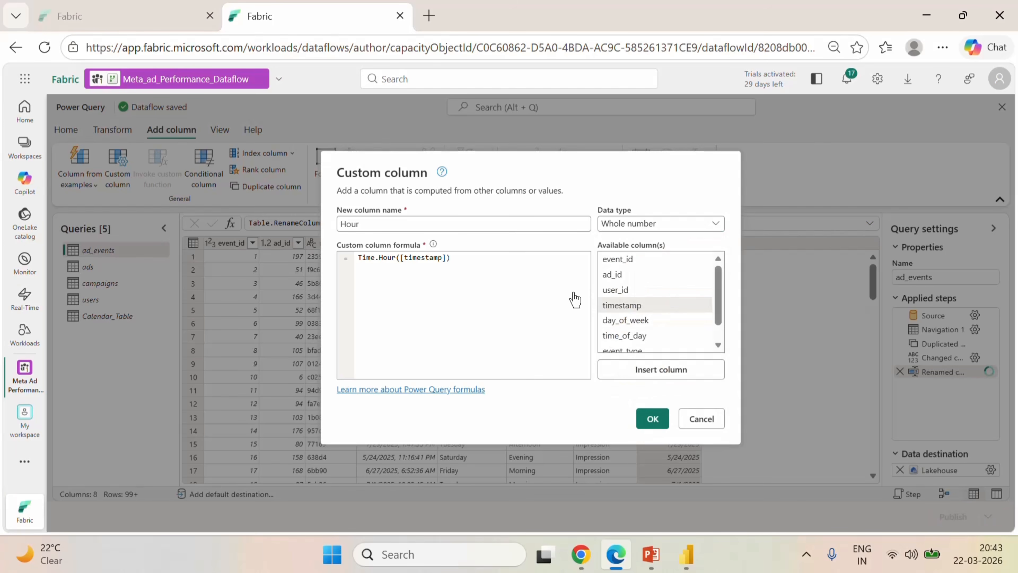
{"action": "key", "text": "Return"}
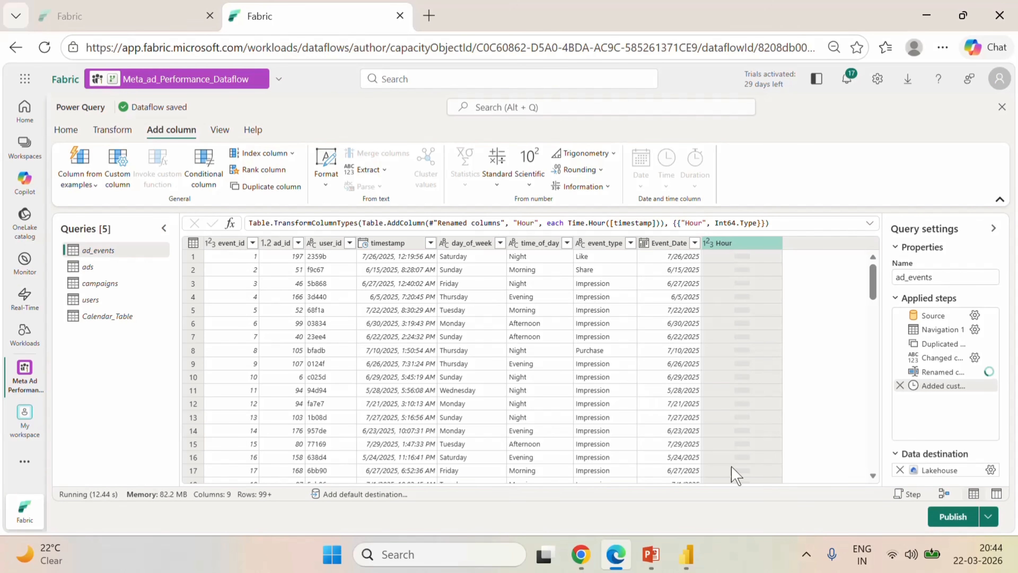
{"action": "left_click", "coordinate": [806, 554]}
{"action": "left_click", "coordinate": [743, 474]}
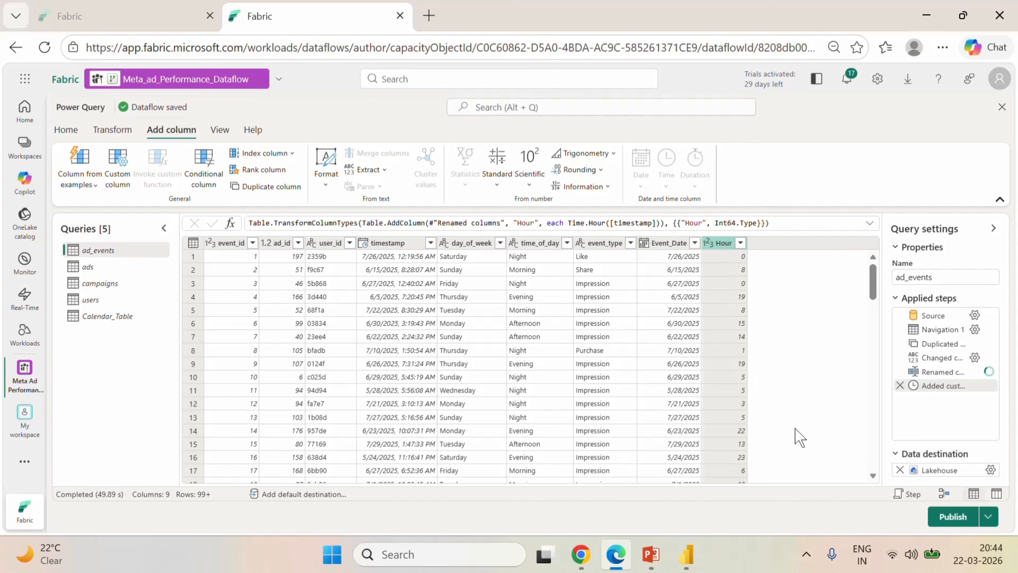
- Keep ad_events as a new Lakehouse table and save the column mapping including Hour
{"action": "left_click", "coordinate": [992, 470]}
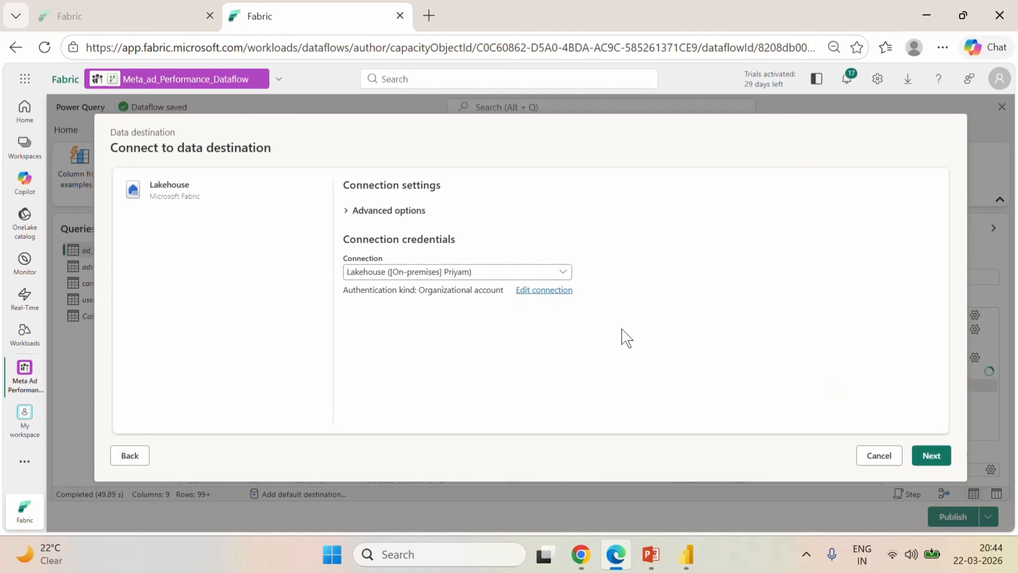
{"action": "left_click", "coordinate": [932, 456]}
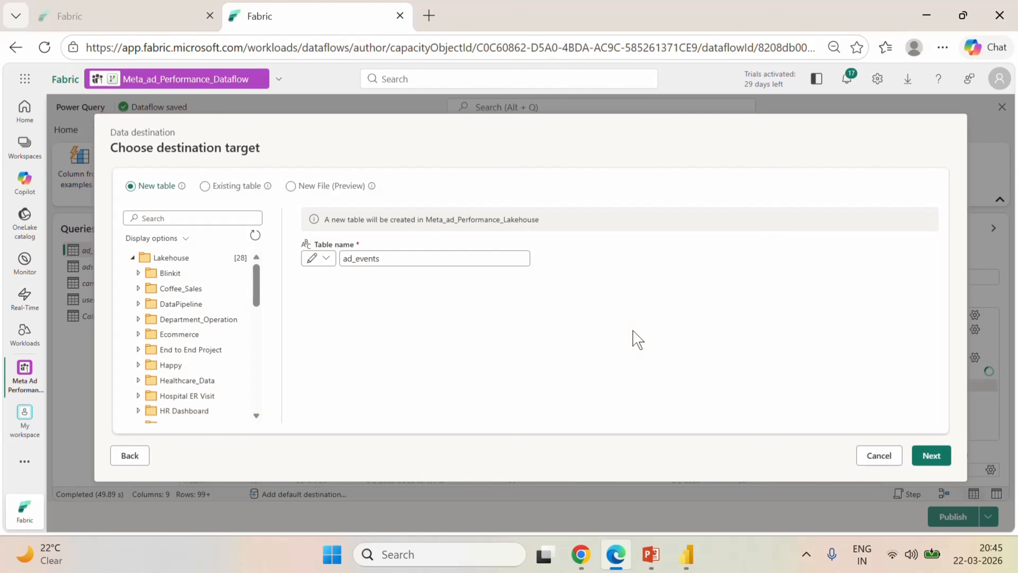
{"action": "left_click", "coordinate": [931, 455]}
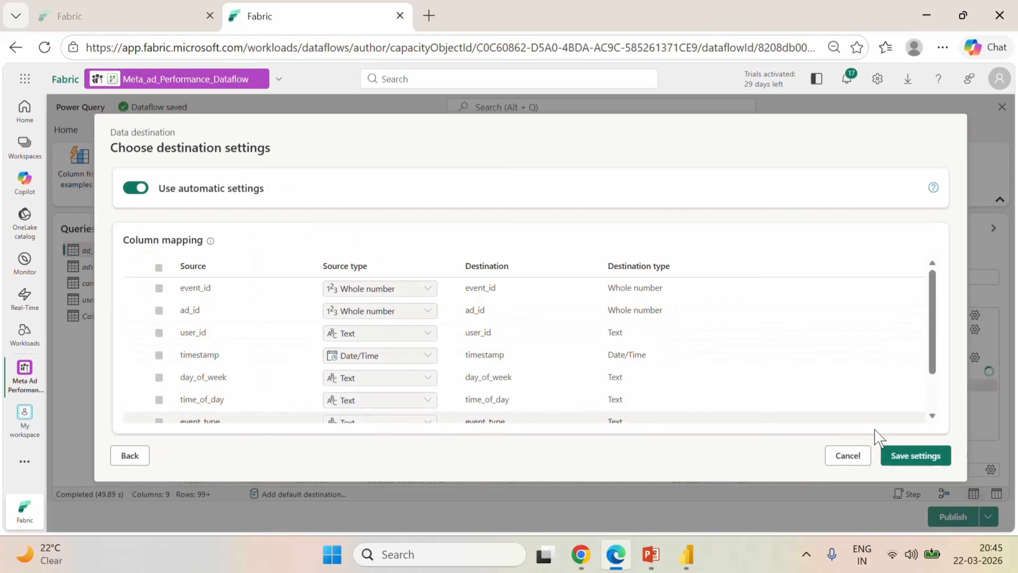
{"action": "scroll", "coordinate": [722, 369], "scroll_direction": "down", "scroll_amount": 3}
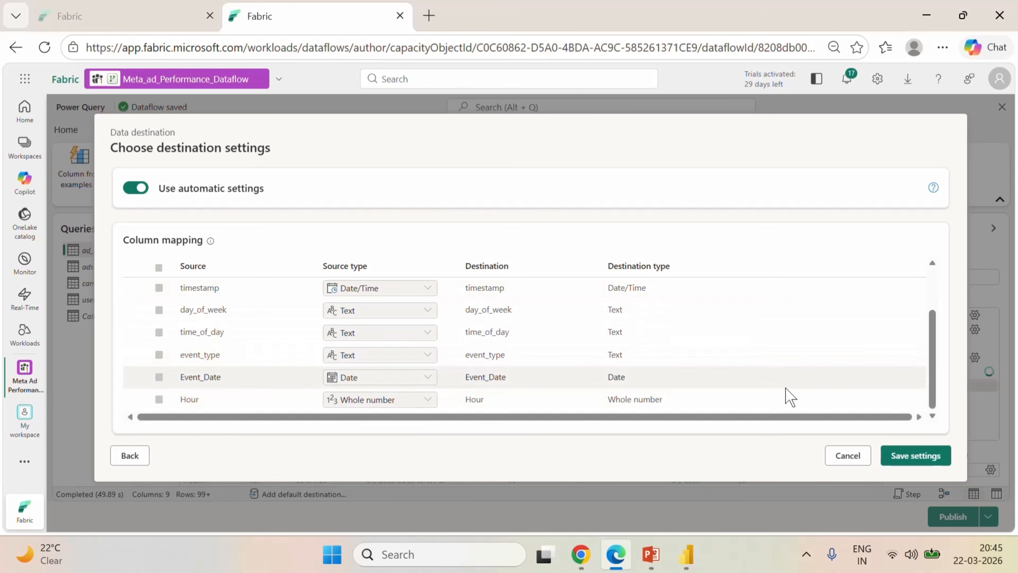
{"action": "left_click", "coordinate": [908, 459]}
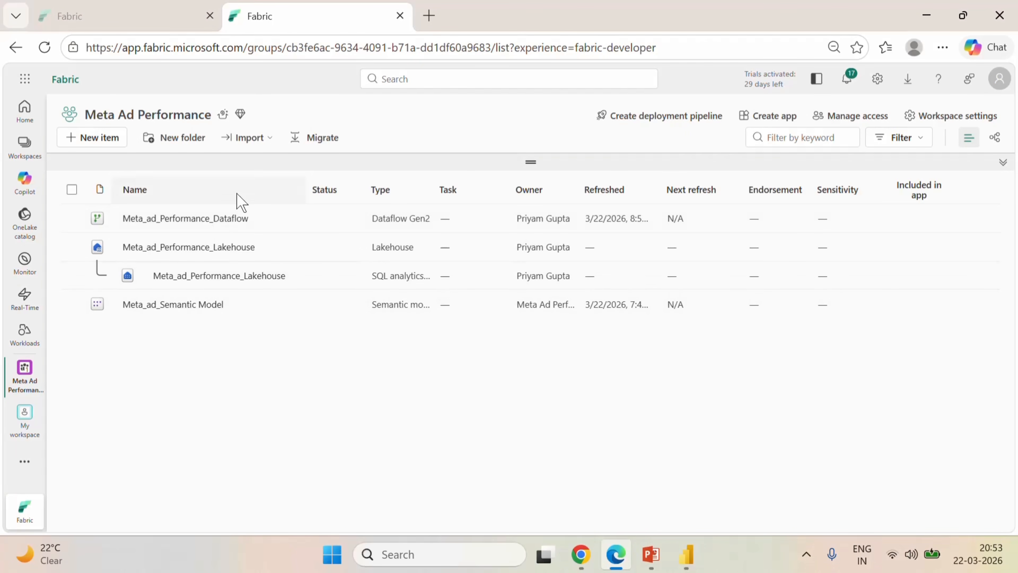
- Refresh all tables of Meta_ad_Semantic Model, then return to the Power BI Desktop report
{"action": "left_click", "coordinate": [118, 17]}
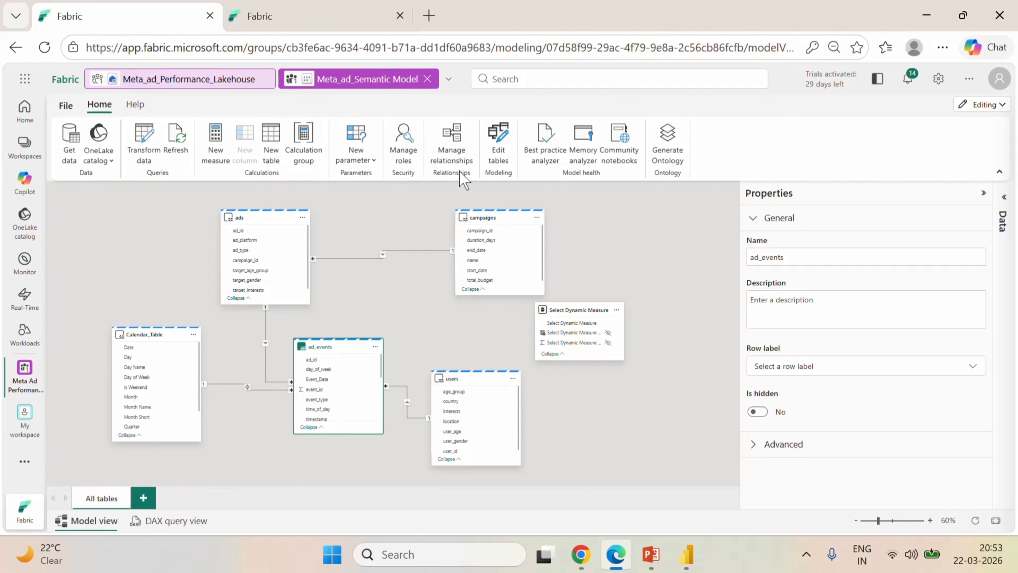
{"action": "left_click", "coordinate": [176, 154]}
{"action": "left_click", "coordinate": [601, 333]}
{"action": "left_click", "coordinate": [686, 554]}
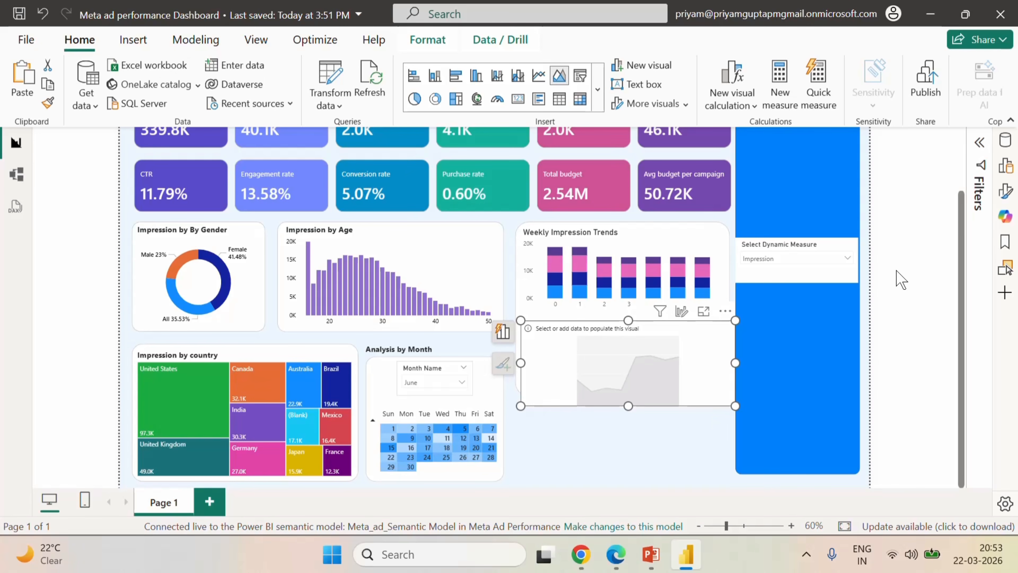
- Show the Build and Data panes, collapse Calendar_Table and expand the ad_events fields
{"action": "scroll", "coordinate": [900, 281], "scroll_direction": "up", "scroll_amount": 3}
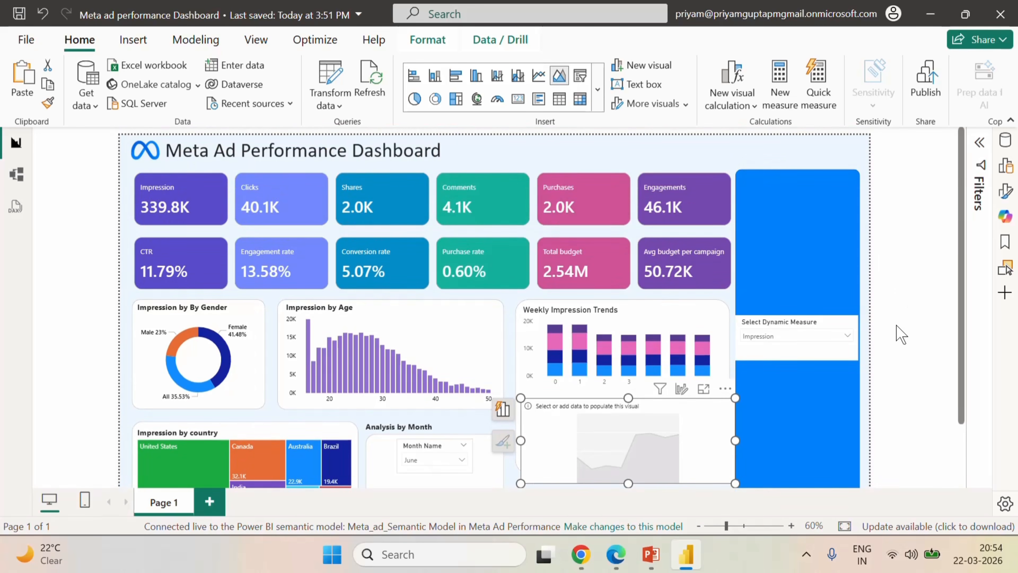
{"action": "scroll", "coordinate": [901, 333], "scroll_direction": "down", "scroll_amount": 3}
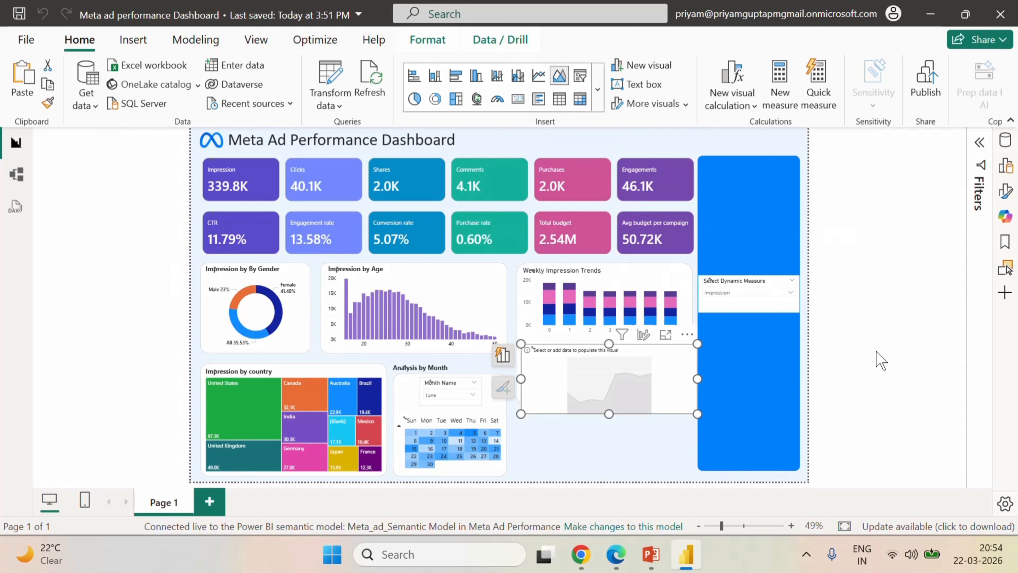
{"action": "left_click", "coordinate": [1005, 168]}
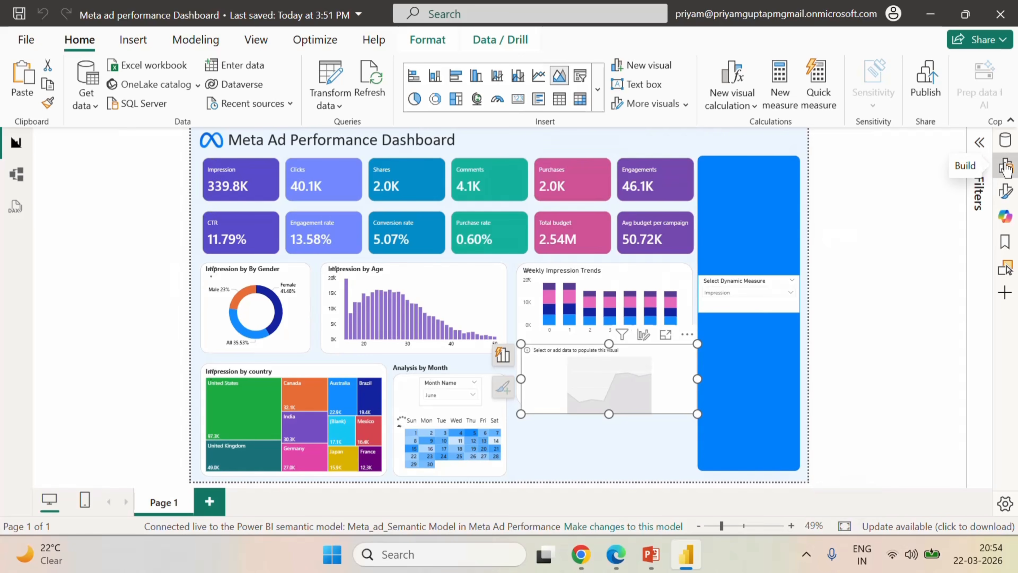
{"action": "left_click", "coordinate": [1005, 143]}
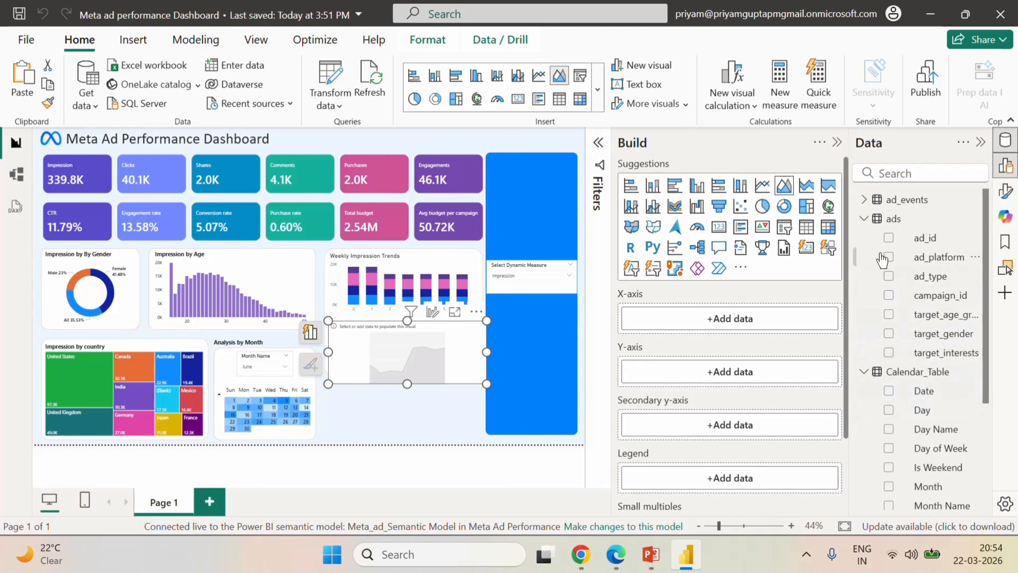
{"action": "left_click", "coordinate": [875, 220]}
{"action": "scroll", "coordinate": [946, 473], "scroll_direction": "down", "scroll_amount": 3}
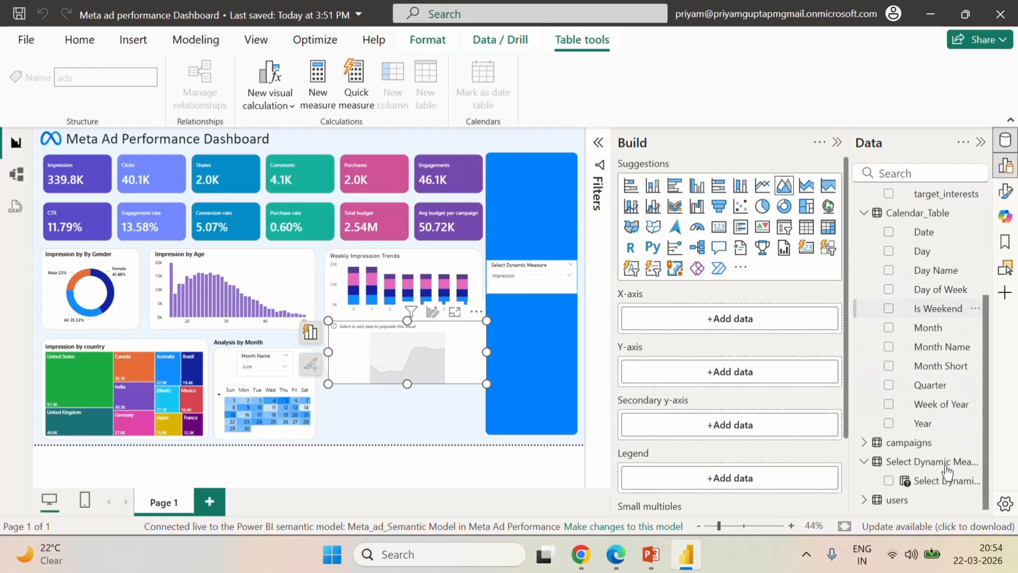
{"action": "left_click", "coordinate": [864, 213]}
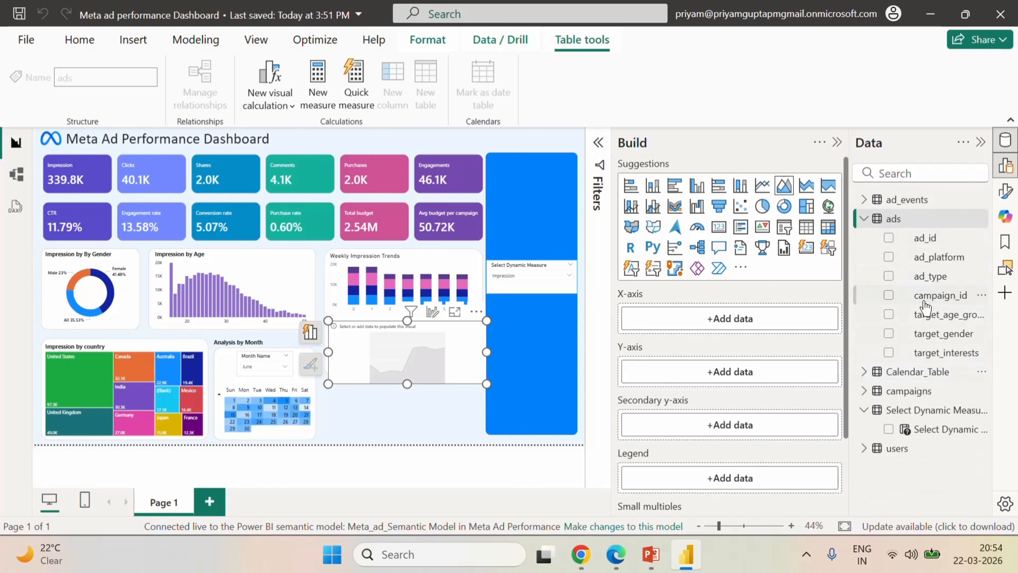
{"action": "left_click", "coordinate": [874, 199]}
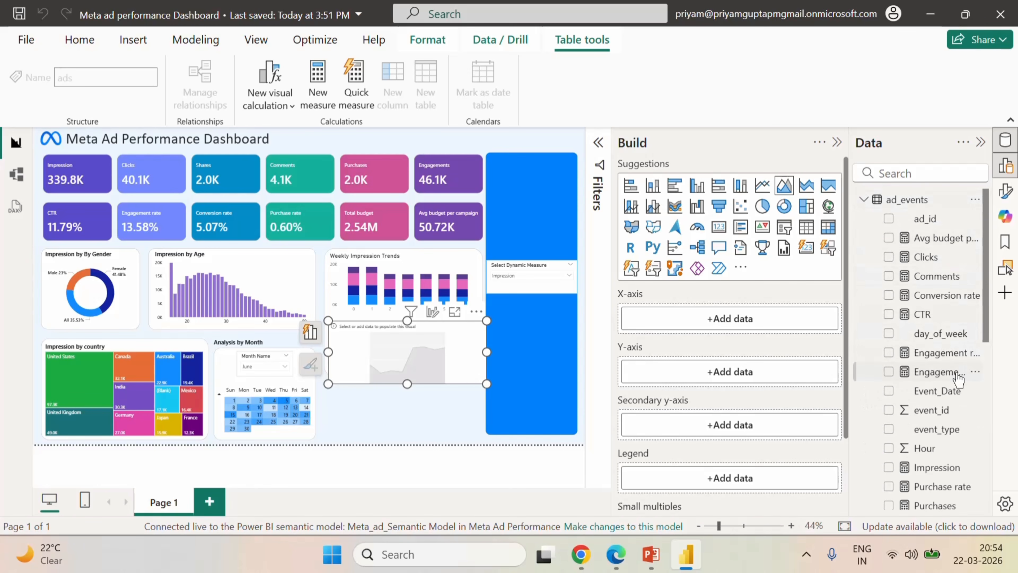
{"action": "scroll", "coordinate": [949, 427], "scroll_direction": "down", "scroll_amount": 2}
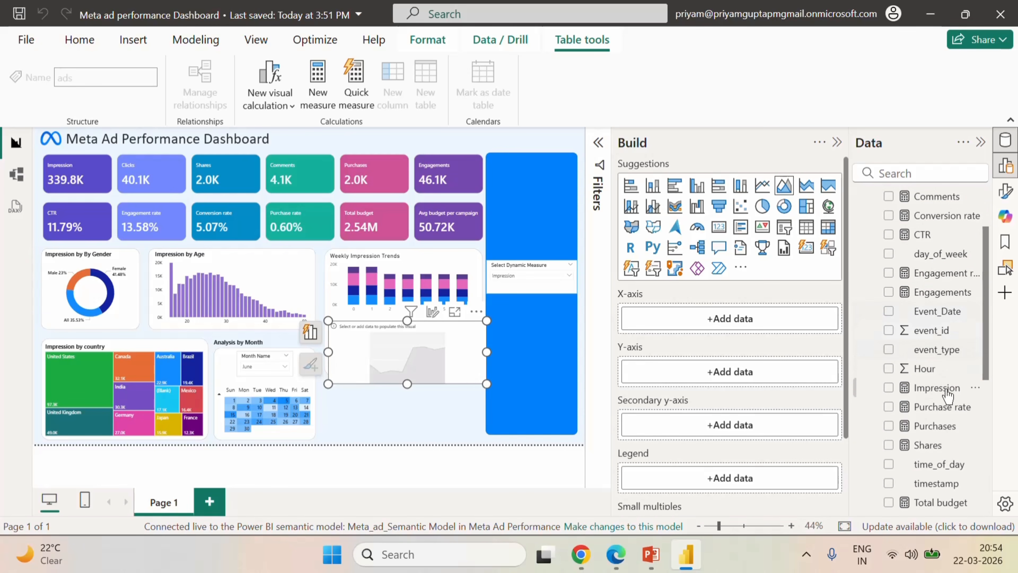
{"action": "scroll", "coordinate": [950, 437], "scroll_direction": "down", "scroll_amount": 4}
{"action": "scroll", "coordinate": [940, 322], "scroll_direction": "up", "scroll_amount": 2}
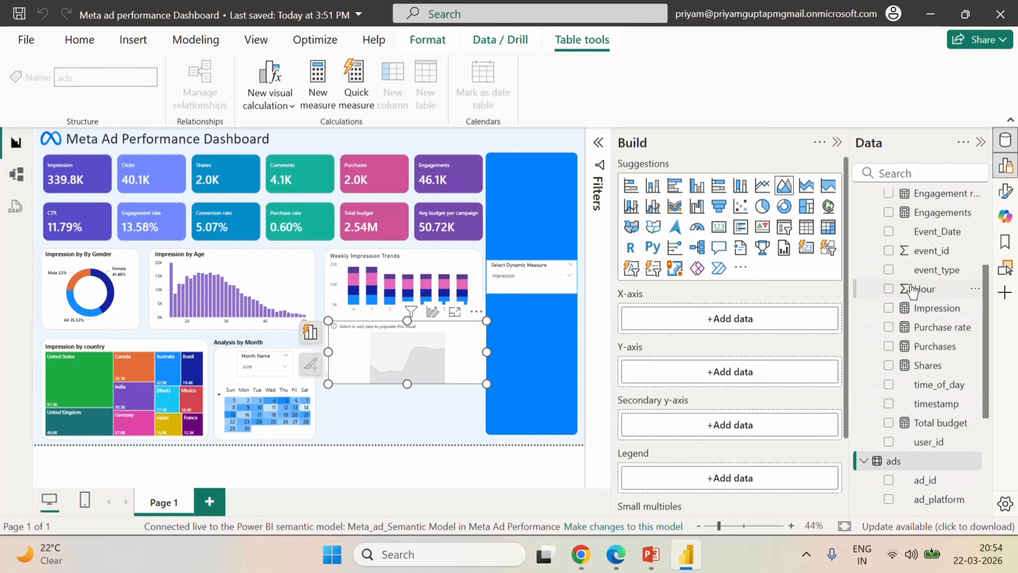
- Put Hour on the X-axis and Select Dynamic Measure on the Y-axis
{"action": "left_click_drag", "start_coordinate": [911, 291], "coordinate": [773, 326]}
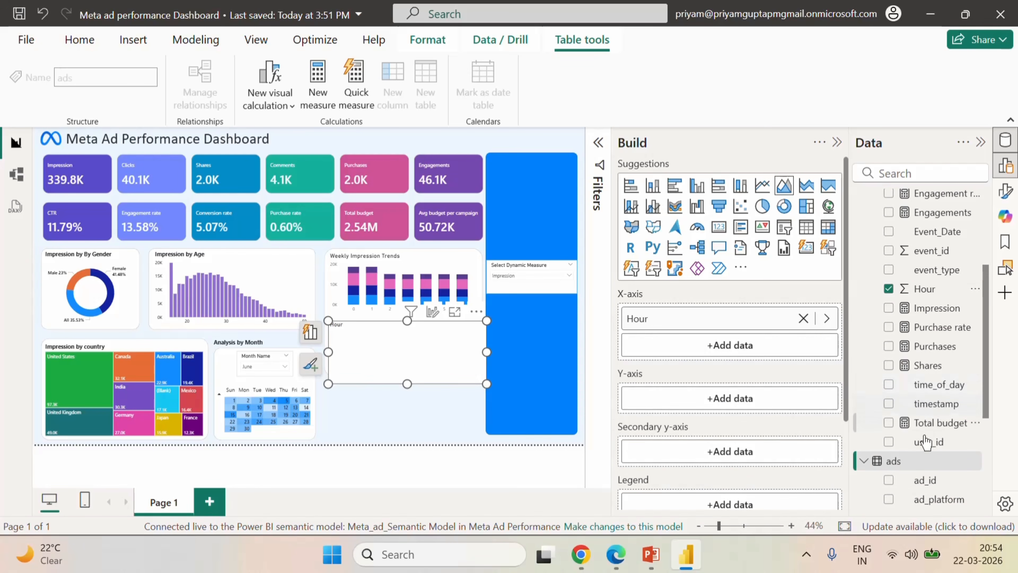
{"action": "scroll", "coordinate": [929, 441], "scroll_direction": "down", "scroll_amount": 5}
{"action": "left_click_drag", "start_coordinate": [924, 480], "coordinate": [730, 399]}
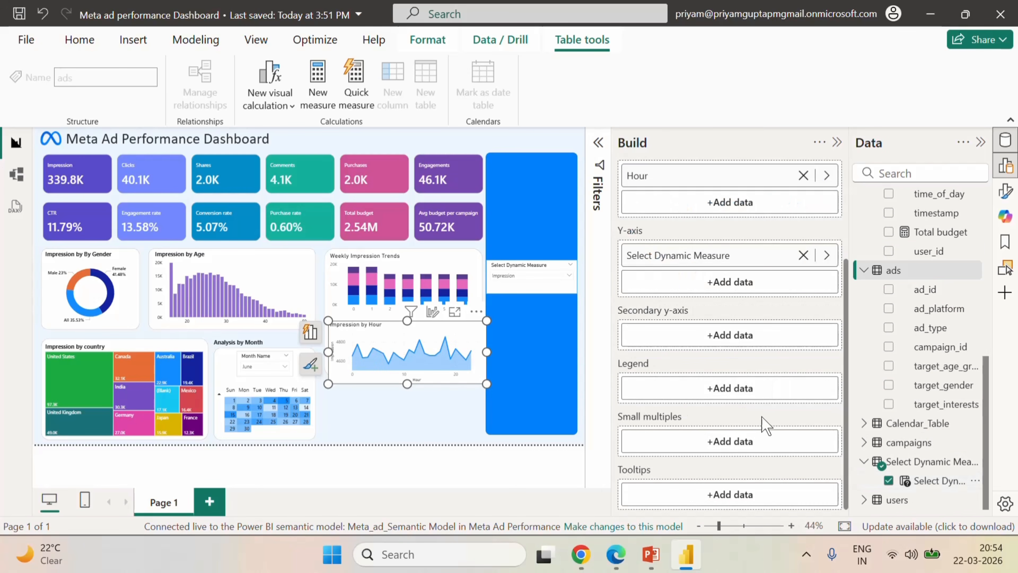
{"action": "left_click", "coordinate": [837, 143]}
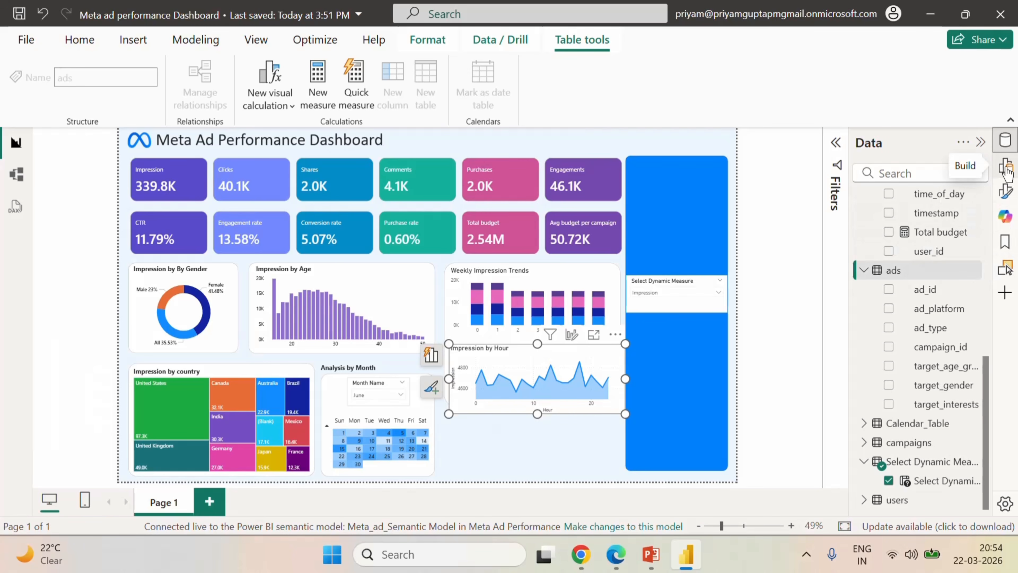
- Turn off the Impression by Hour chart's background
{"action": "left_click", "coordinate": [1005, 191]}
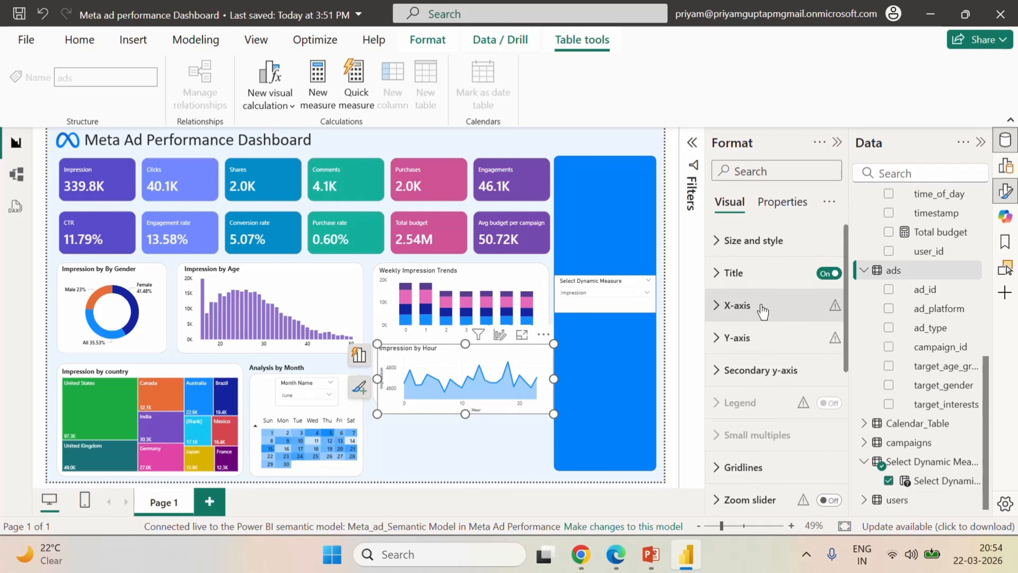
{"action": "left_click", "coordinate": [759, 242]}
{"action": "scroll", "coordinate": [788, 381], "scroll_direction": "down", "scroll_amount": 5}
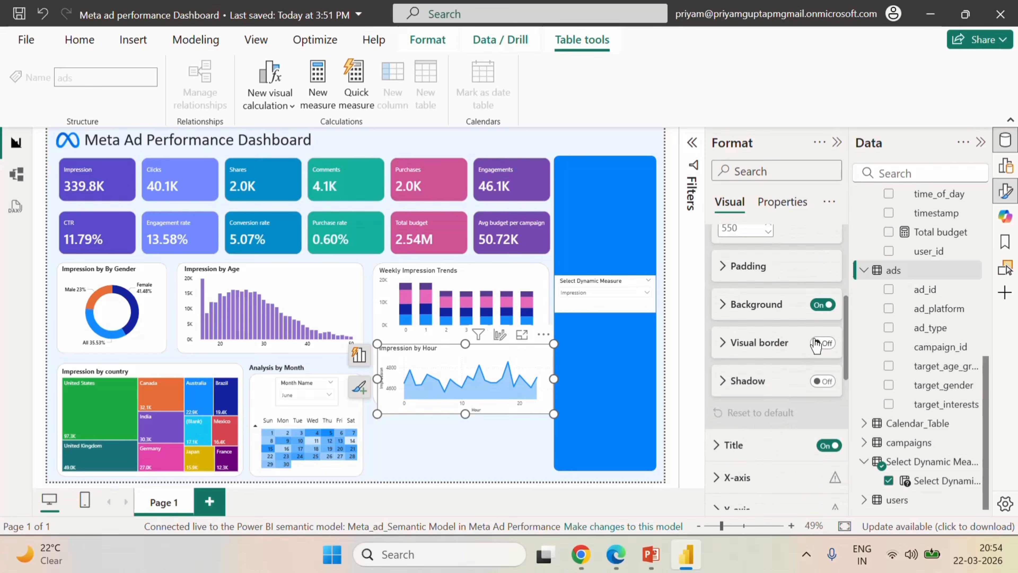
{"action": "left_click", "coordinate": [822, 304]}
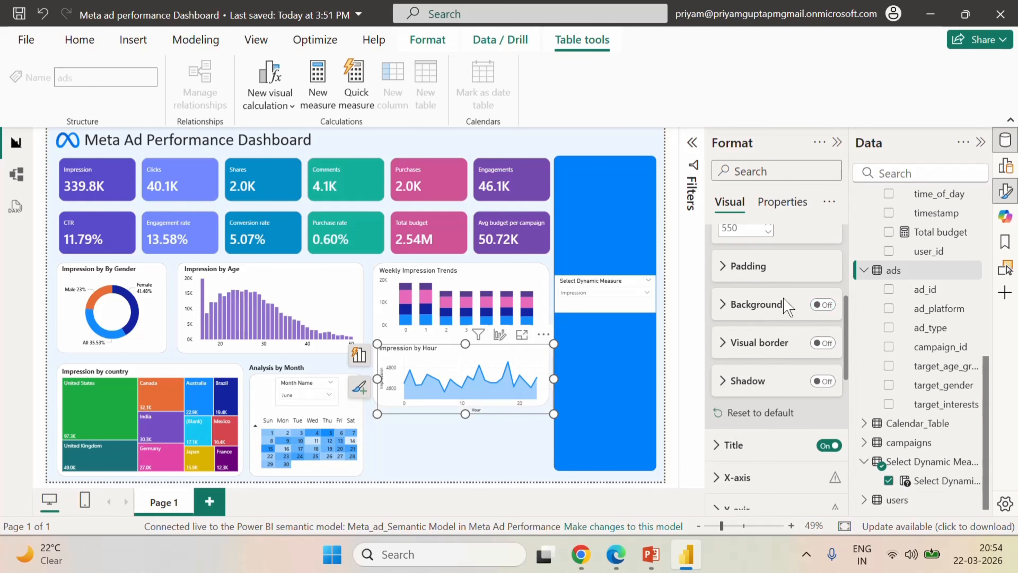
{"action": "scroll", "coordinate": [787, 307], "scroll_direction": "up", "scroll_amount": 5}
{"action": "left_click", "coordinate": [719, 241]}
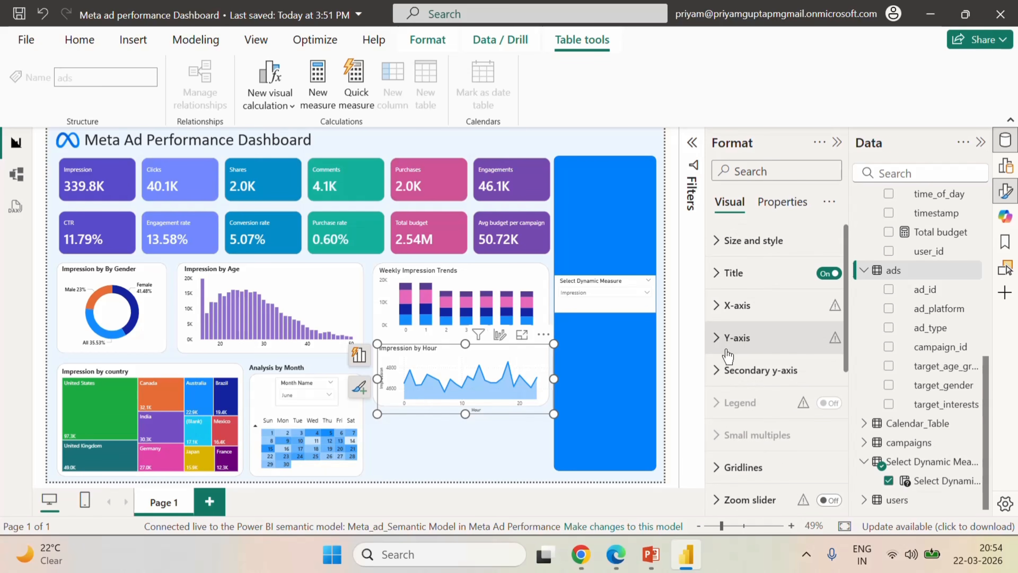
- Turn off the chart's horizontal and vertical gridlines
{"action": "scroll", "coordinate": [728, 357], "scroll_direction": "down", "scroll_amount": 5}
{"action": "left_click", "coordinate": [740, 307]}
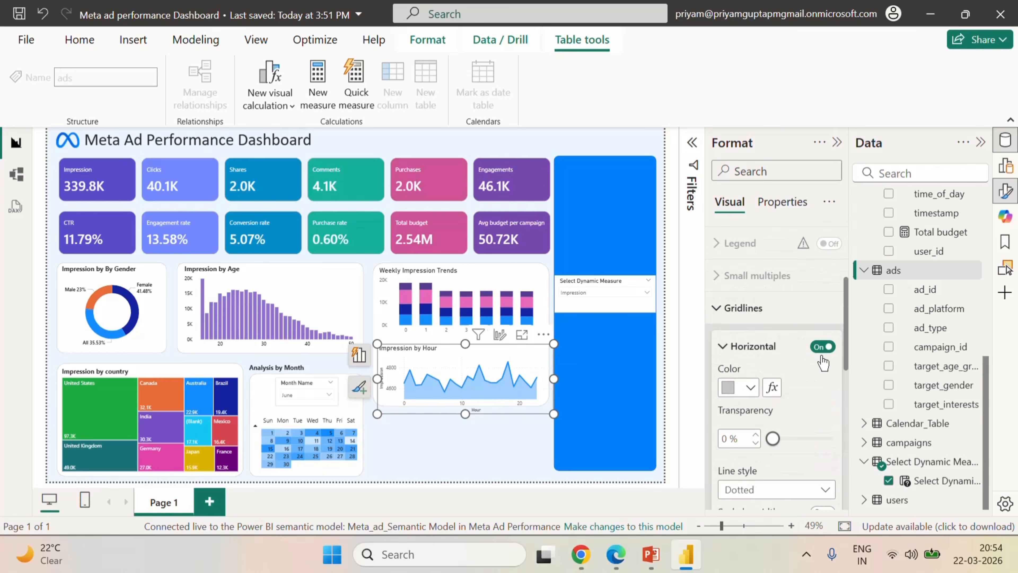
{"action": "left_click", "coordinate": [821, 347]}
{"action": "scroll", "coordinate": [812, 372], "scroll_direction": "down", "scroll_amount": 5}
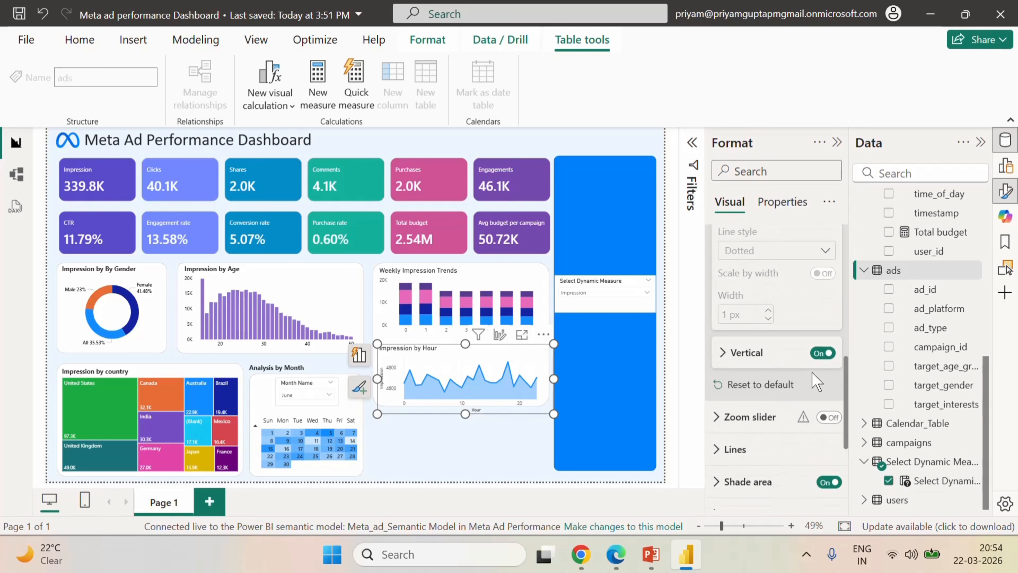
{"action": "left_click", "coordinate": [822, 355]}
{"action": "scroll", "coordinate": [758, 352], "scroll_direction": "up", "scroll_amount": 10}
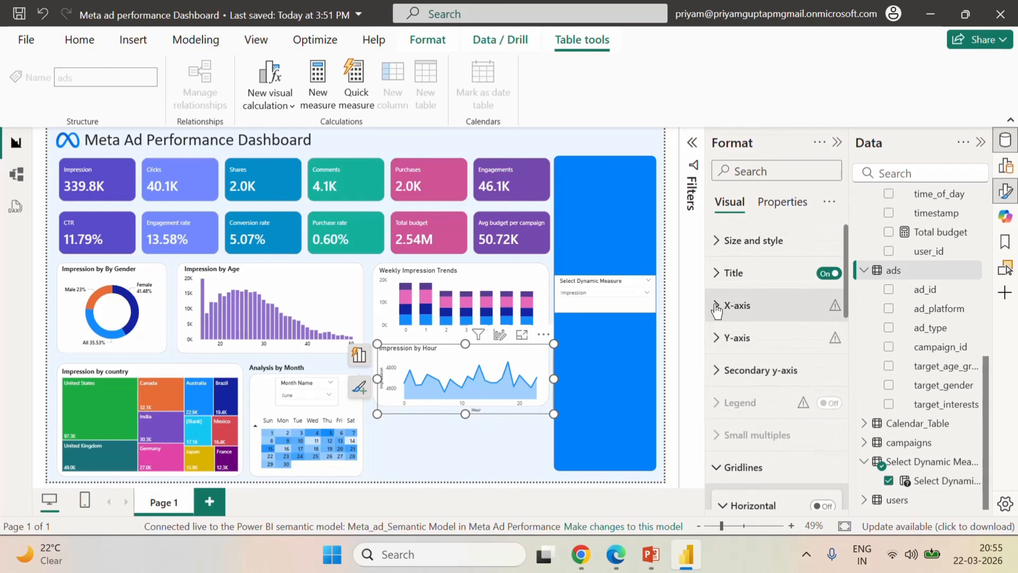
- Hide the Hour title on the x-axis
{"action": "left_click", "coordinate": [716, 307]}
{"action": "scroll", "coordinate": [818, 403], "scroll_direction": "down", "scroll_amount": 5}
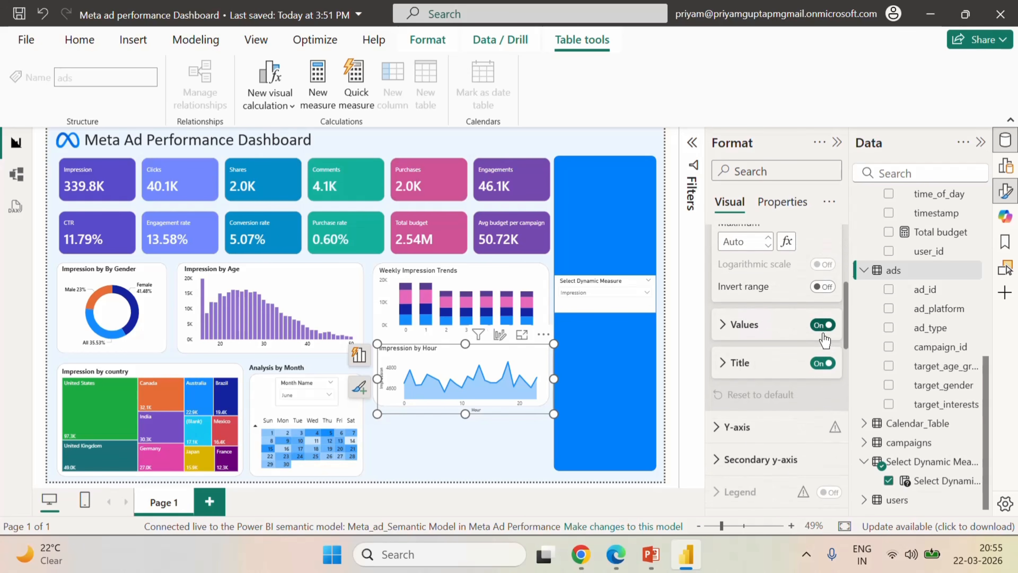
{"action": "left_click", "coordinate": [822, 363]}
{"action": "scroll", "coordinate": [794, 332], "scroll_direction": "up", "scroll_amount": 4}
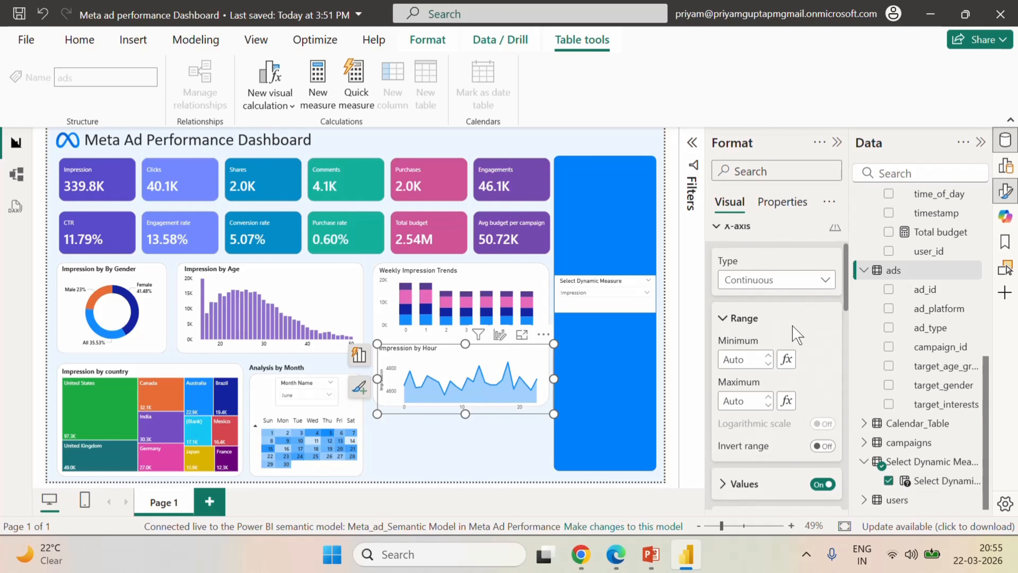
{"action": "scroll", "coordinate": [772, 326], "scroll_direction": "up", "scroll_amount": 2}
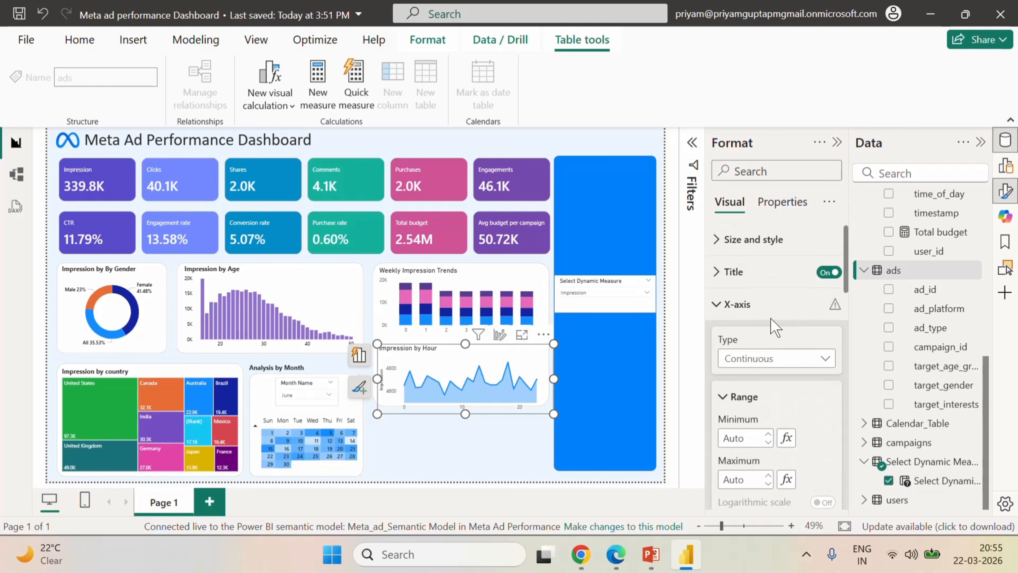
{"action": "left_click", "coordinate": [719, 309]}
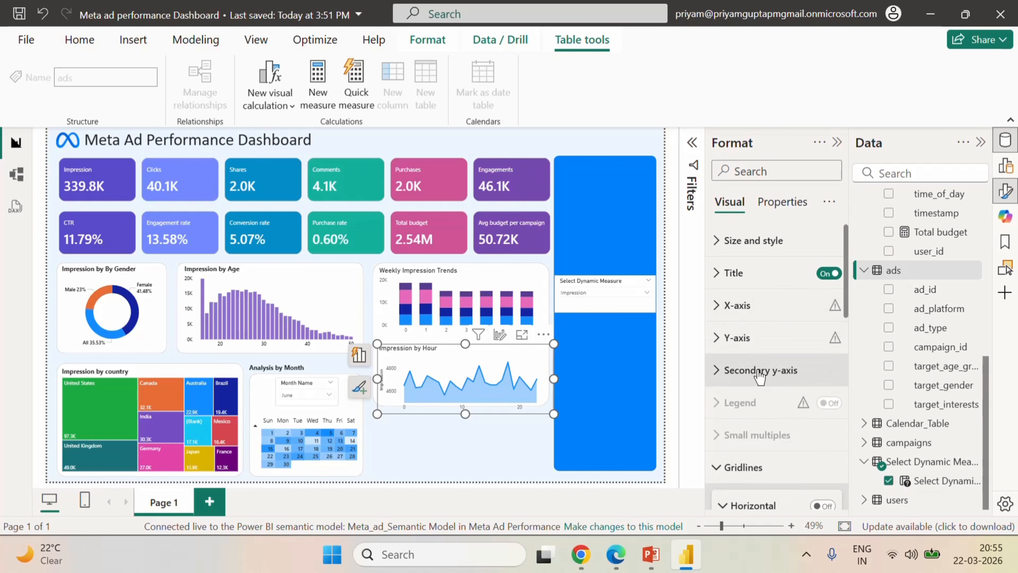
- Hide the Impression title on the y-axis
{"action": "left_click", "coordinate": [724, 338]}
{"action": "scroll", "coordinate": [788, 400], "scroll_direction": "down", "scroll_amount": 5}
{"action": "left_click", "coordinate": [822, 341]}
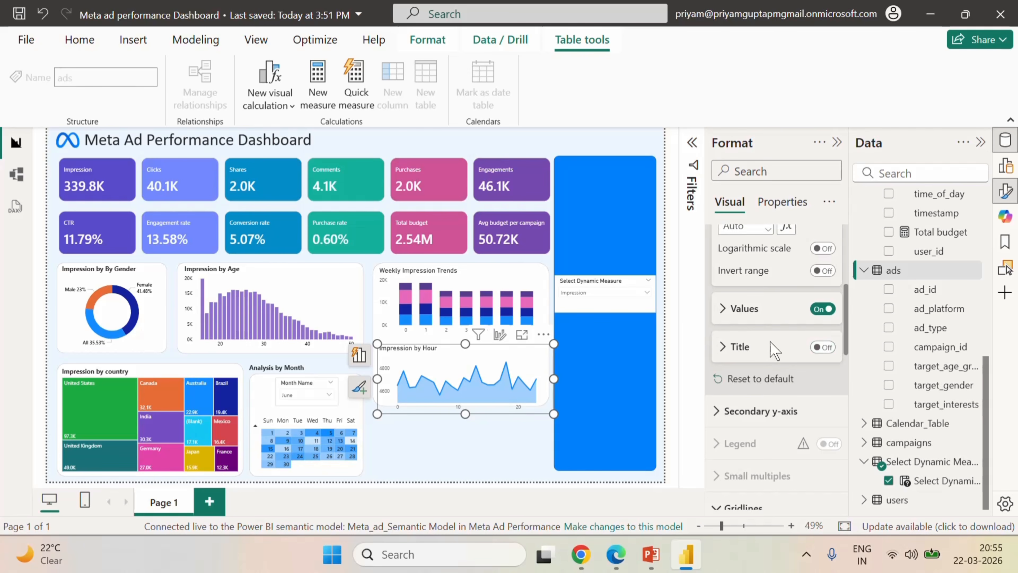
{"action": "scroll", "coordinate": [772, 349], "scroll_direction": "up", "scroll_amount": 5}
{"action": "left_click", "coordinate": [723, 341]}
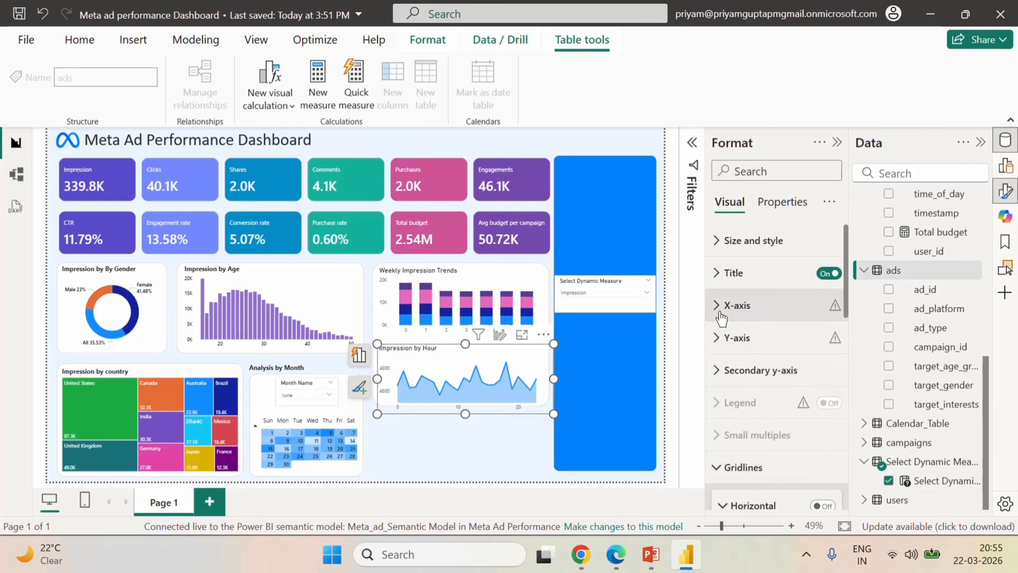
{"action": "left_click", "coordinate": [716, 310]}
{"action": "left_click", "coordinate": [794, 369]}
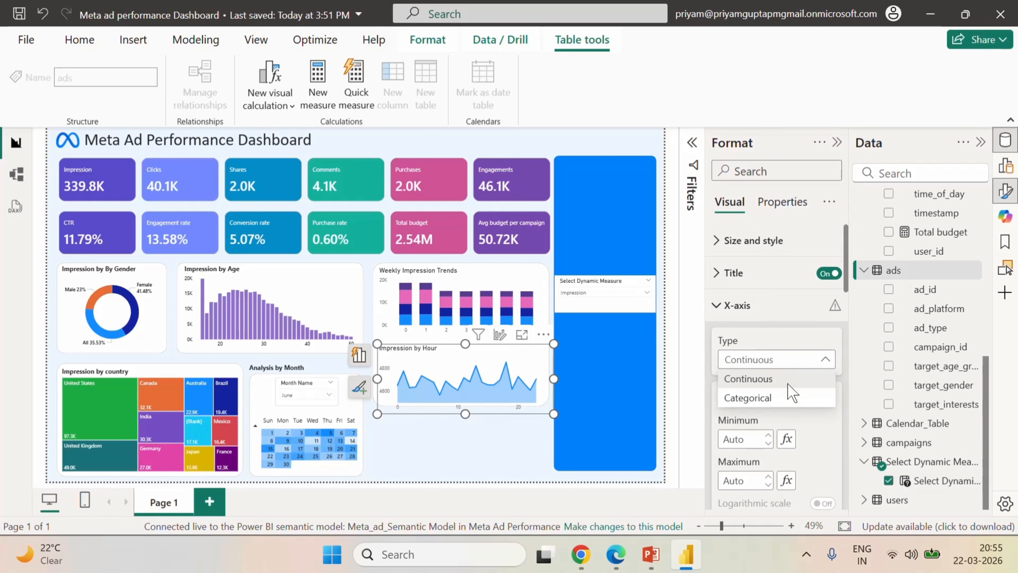
- Set the x-axis to Categorical and sort it by Hour in ascending order
{"action": "left_click", "coordinate": [768, 399]}
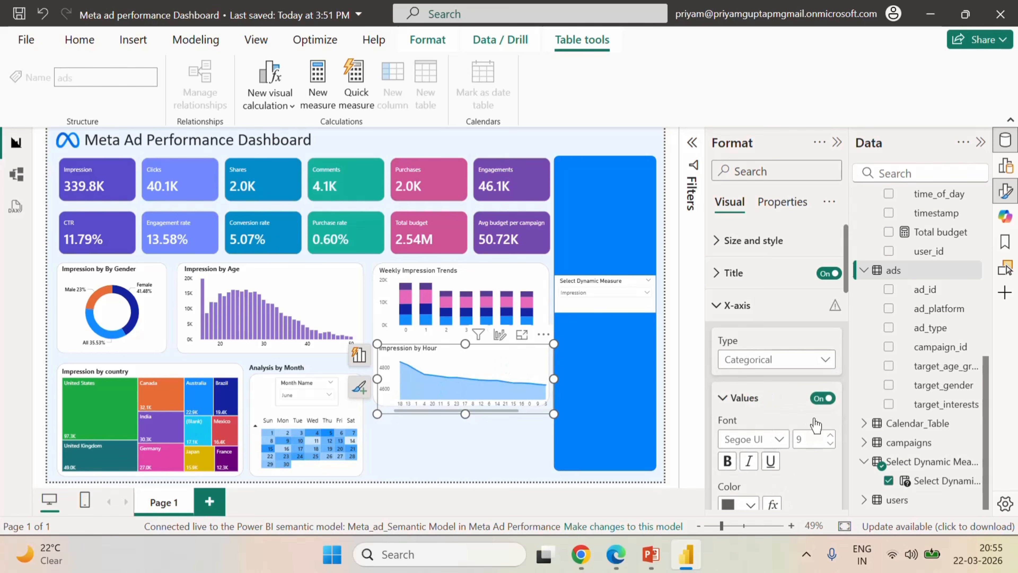
{"action": "left_click", "coordinate": [544, 336]}
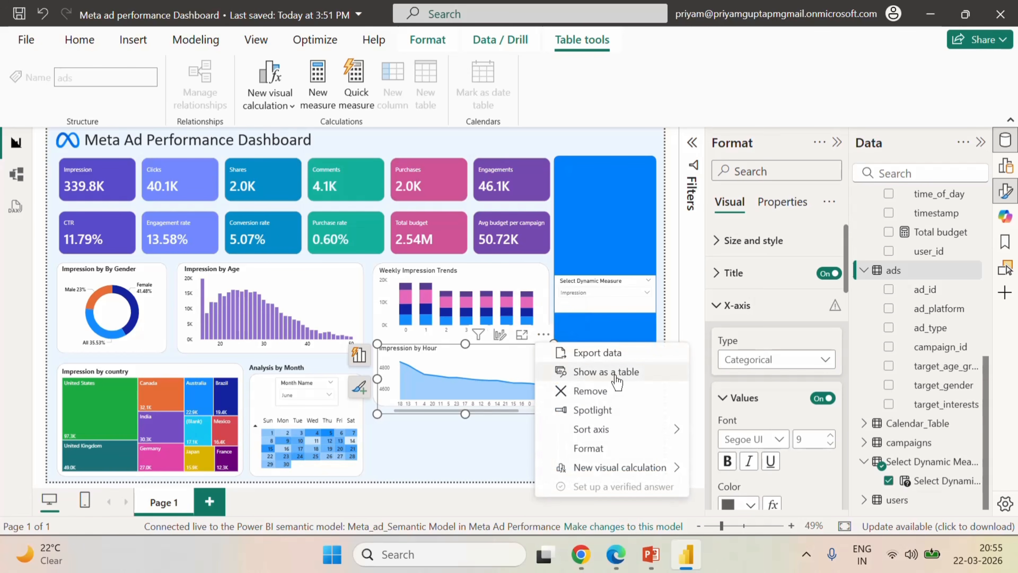
{"action": "mouse_move", "coordinate": [603, 430]}
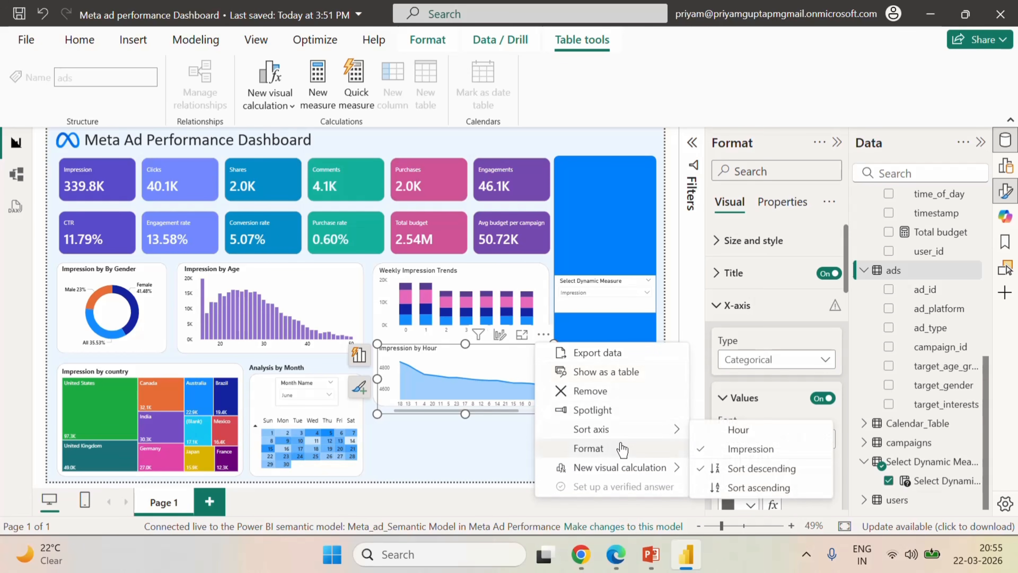
{"action": "left_click", "coordinate": [763, 433]}
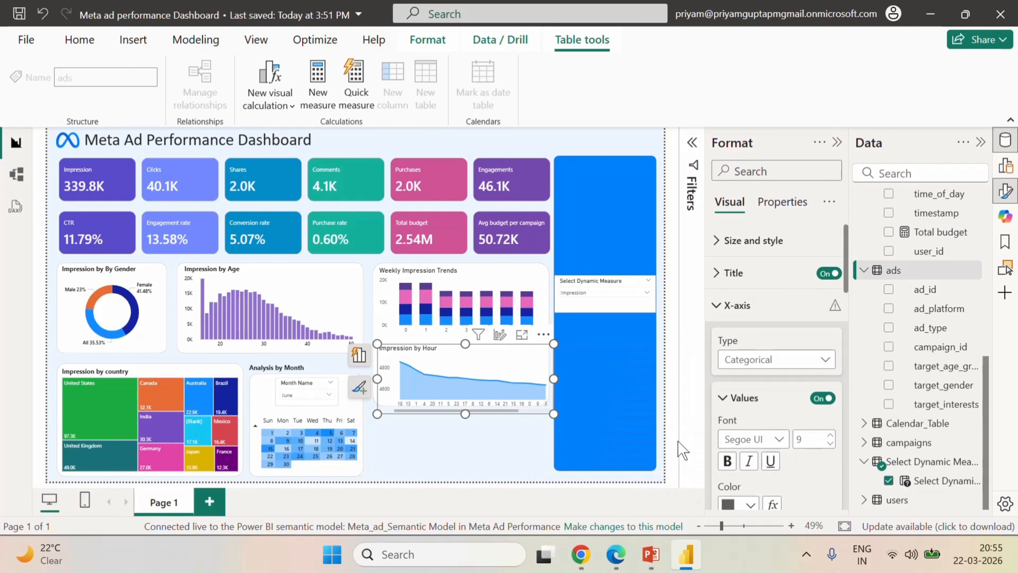
{"action": "left_click", "coordinate": [544, 335]}
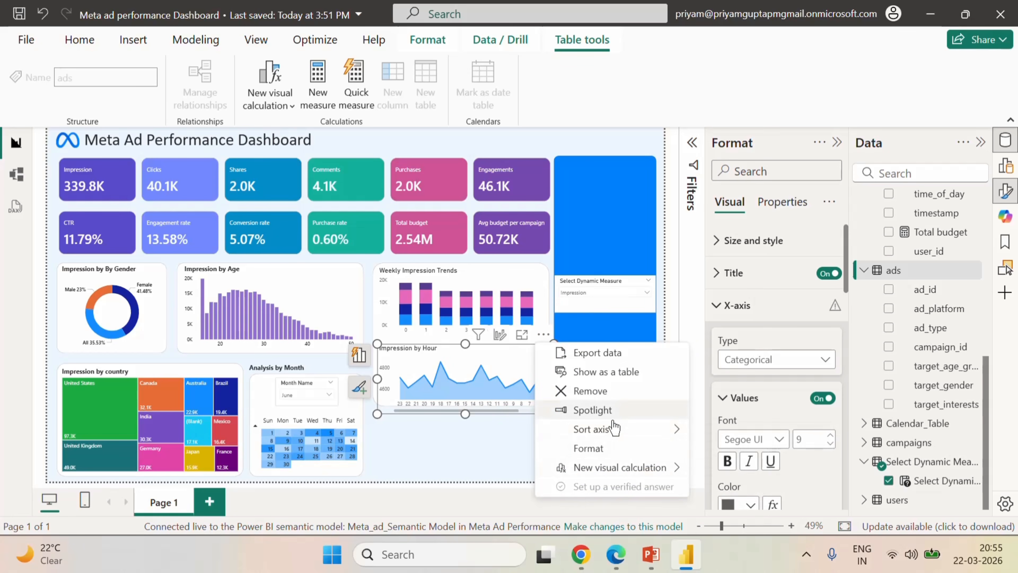
{"action": "mouse_move", "coordinate": [613, 427]}
{"action": "left_click", "coordinate": [782, 487]}
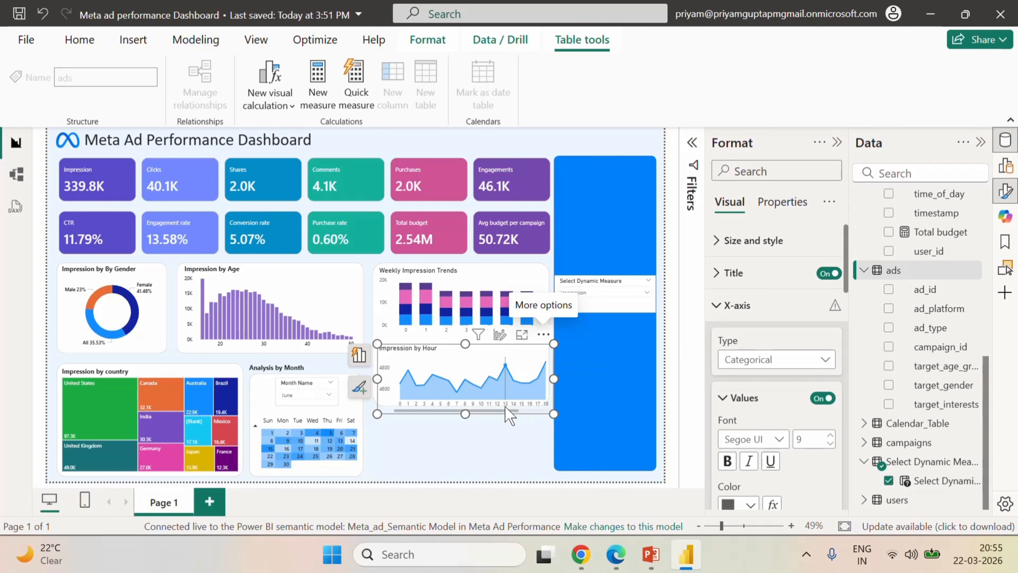
{"action": "left_click_drag", "start_coordinate": [496, 411], "coordinate": [448, 414]}
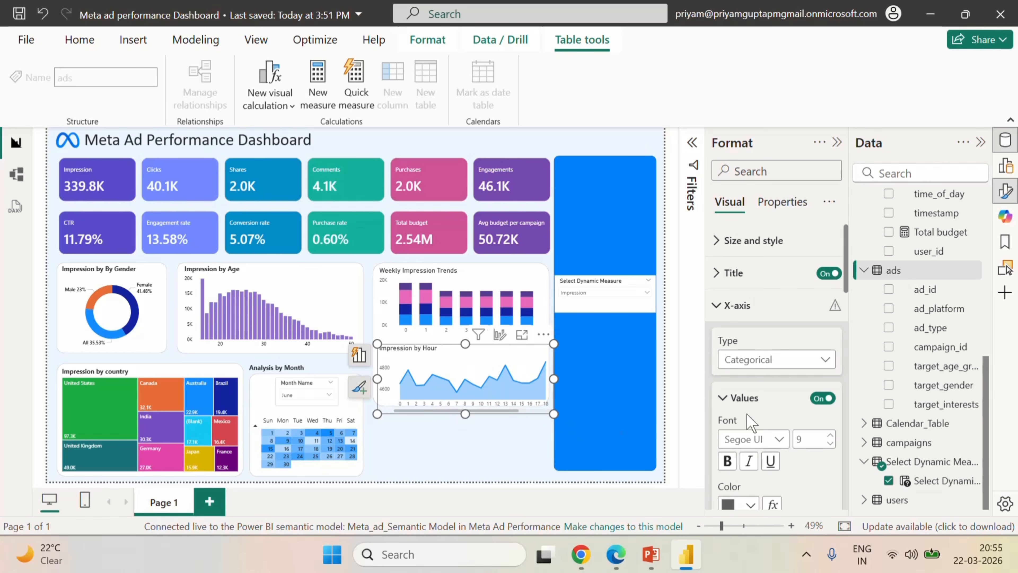
{"action": "left_click", "coordinate": [770, 360]}
- Switch the x-axis back to Continuous and shrink the chart to fit under Weekly Impression Trends
{"action": "left_click", "coordinate": [751, 377]}
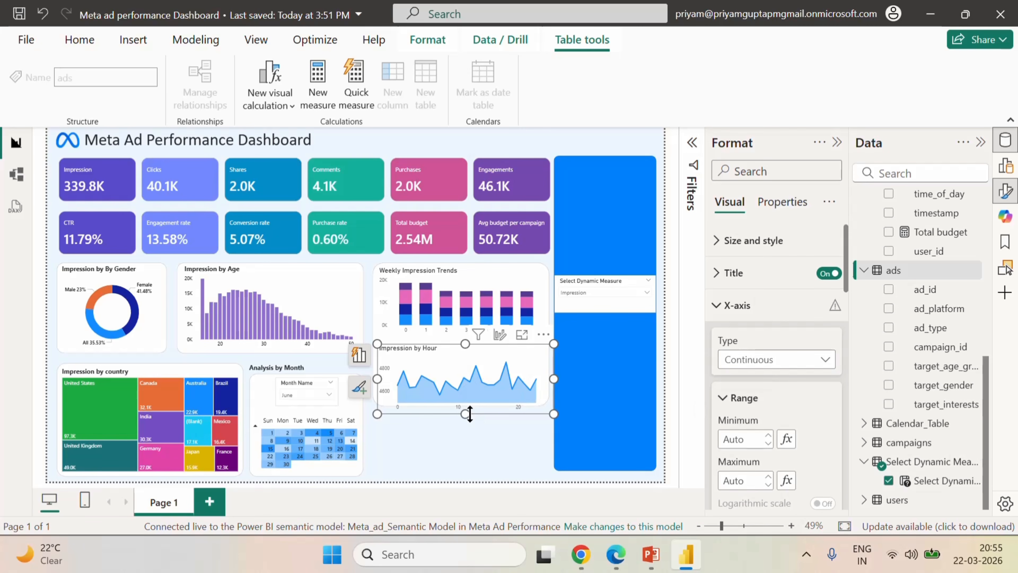
{"action": "left_click_drag", "start_coordinate": [469, 415], "coordinate": [467, 403]}
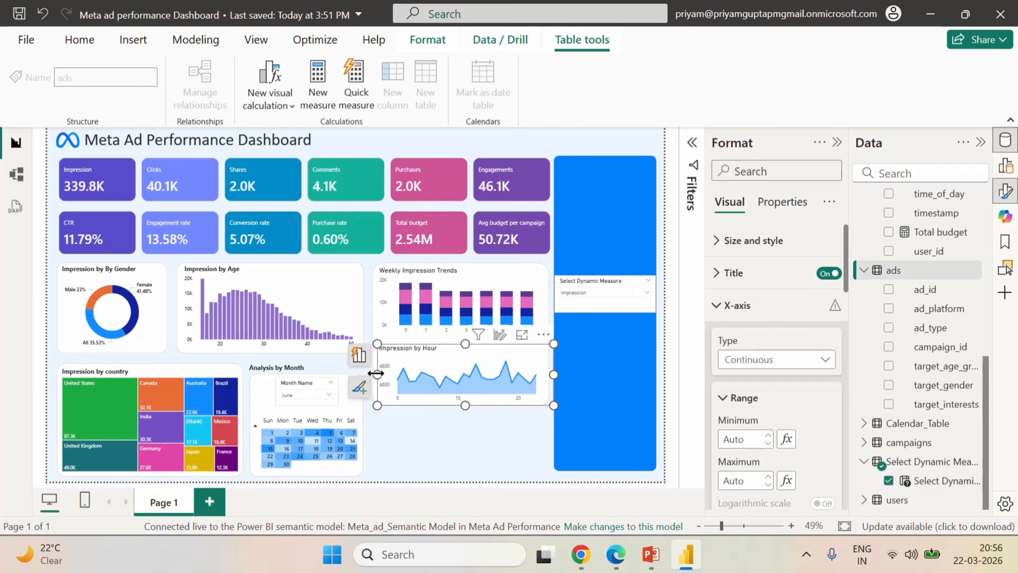
{"action": "left_click_drag", "start_coordinate": [376, 373], "coordinate": [373, 373]}
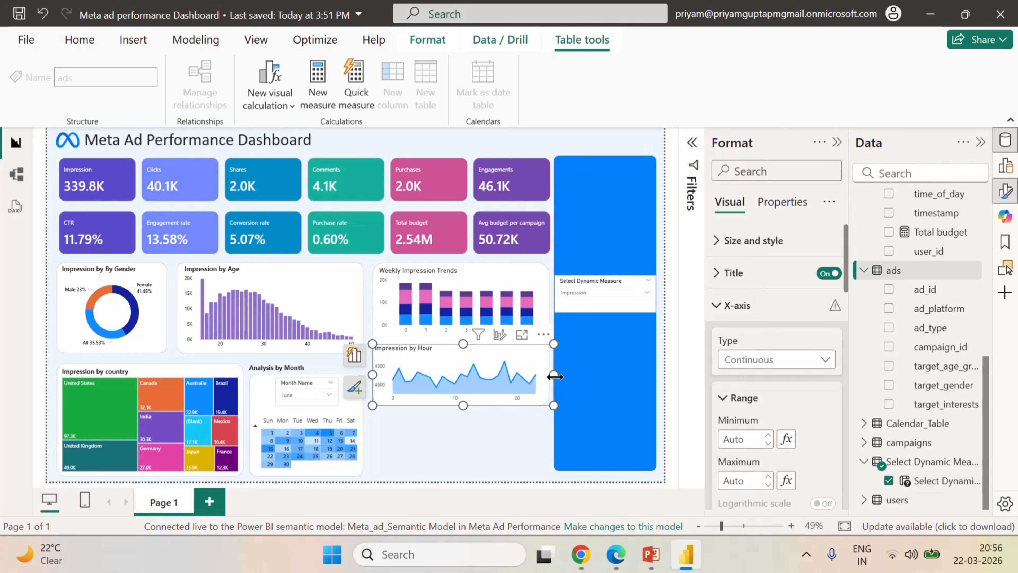
{"action": "left_click_drag", "start_coordinate": [554, 376], "coordinate": [548, 384]}
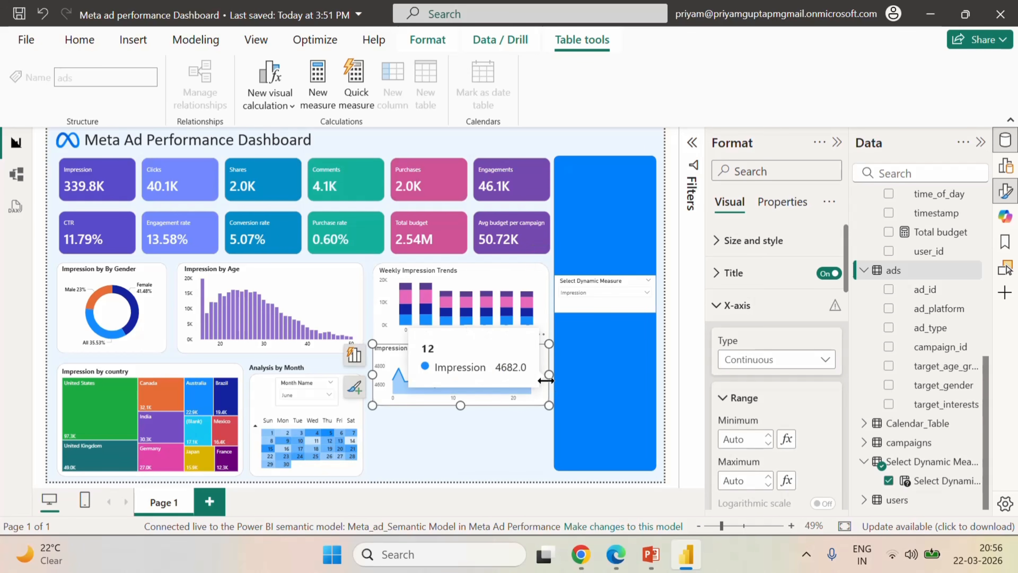
{"action": "left_click_drag", "start_coordinate": [460, 404], "coordinate": [460, 398]}
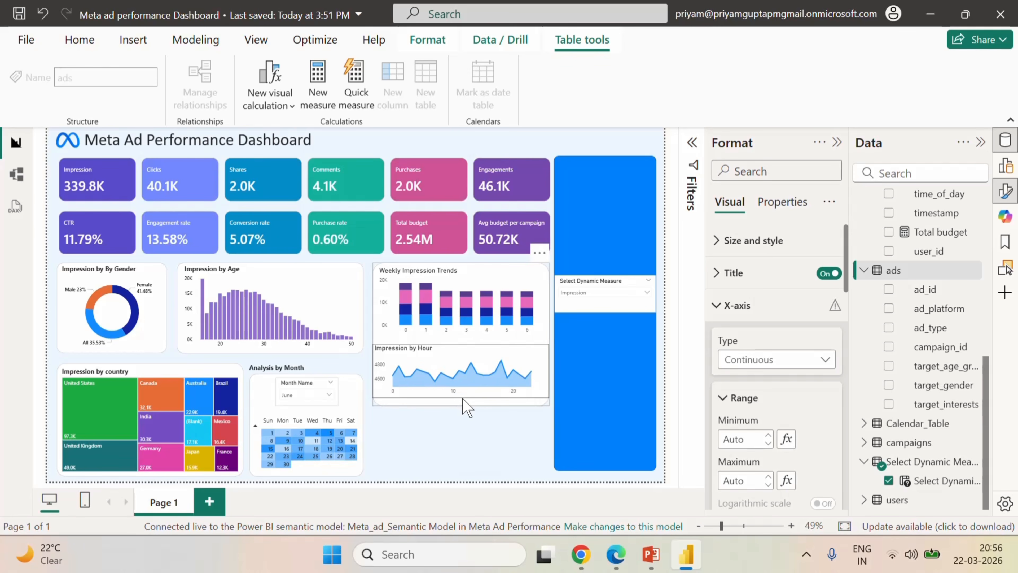
{"action": "left_click", "coordinate": [471, 444]}
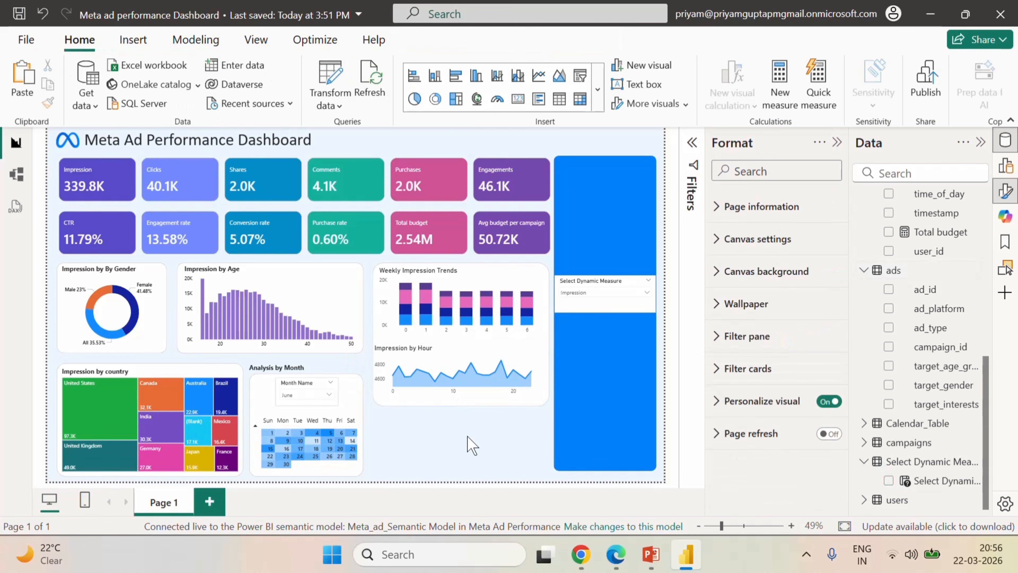
- Set the Impression by Hour chart's X-axis range to minimum 0 and maximum 23, then verify it
{"action": "left_click", "coordinate": [531, 361]}
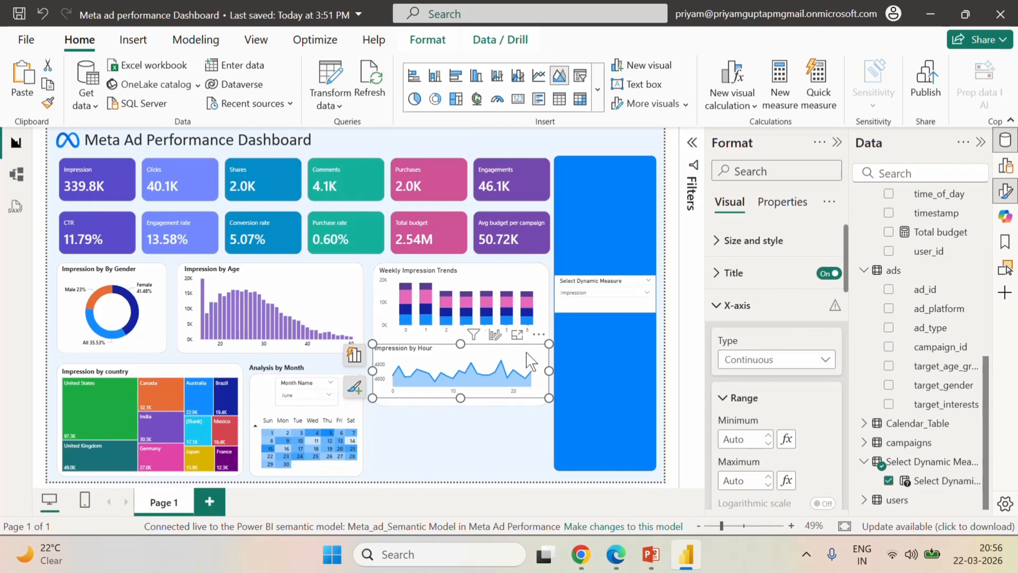
{"action": "left_click", "coordinate": [725, 308]}
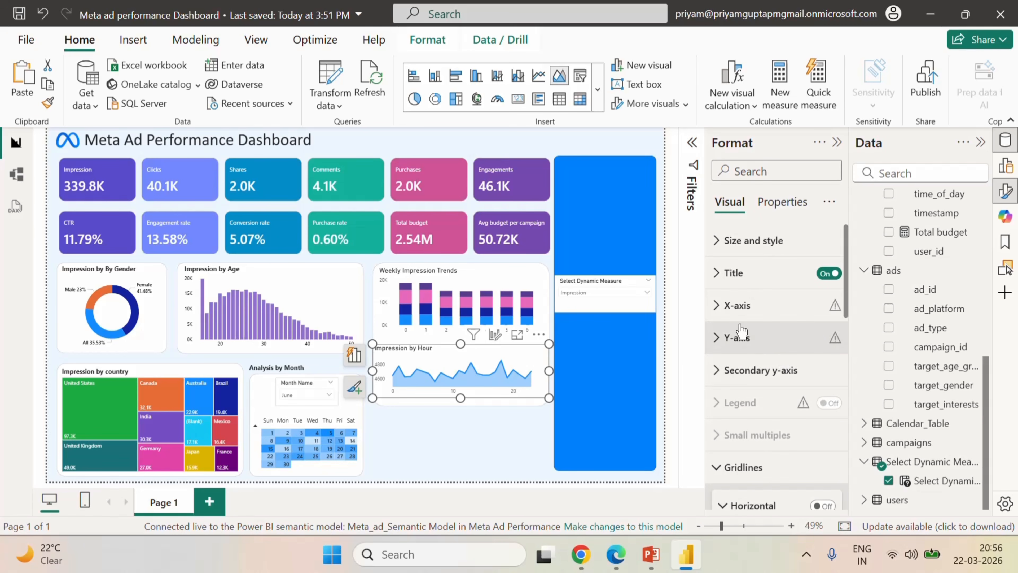
{"action": "left_click", "coordinate": [721, 309]}
{"action": "scroll", "coordinate": [774, 388], "scroll_direction": "down", "scroll_amount": 2}
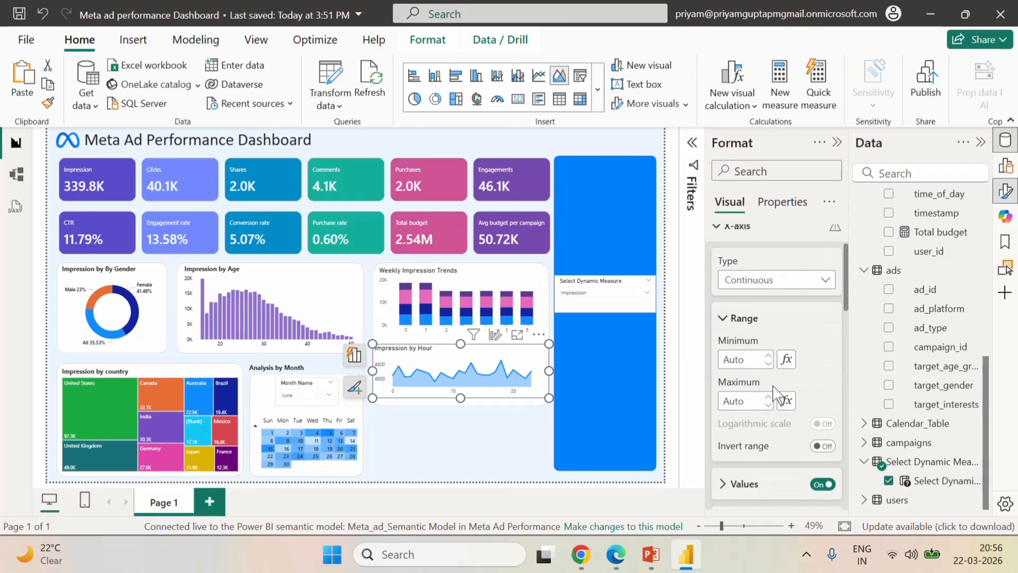
{"action": "left_click", "coordinate": [752, 360]}
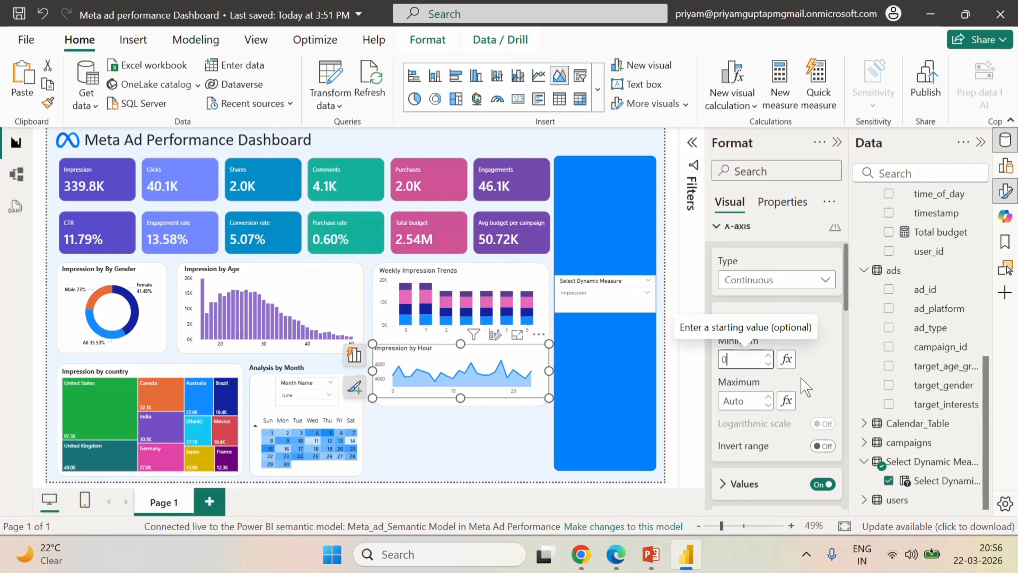
{"action": "type", "text": "0"}
{"action": "left_click", "coordinate": [741, 400]}
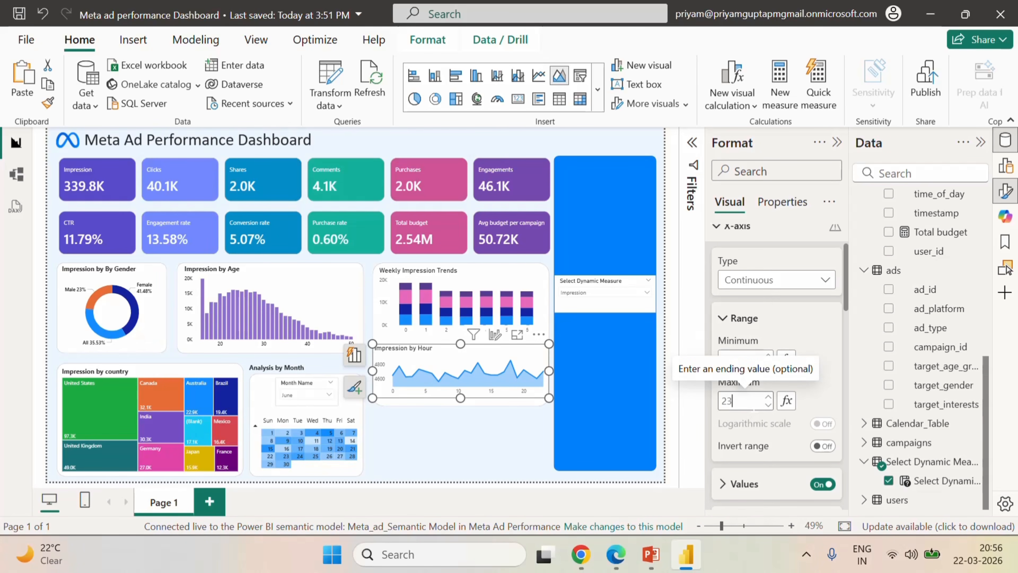
{"action": "left_click", "coordinate": [826, 354]}
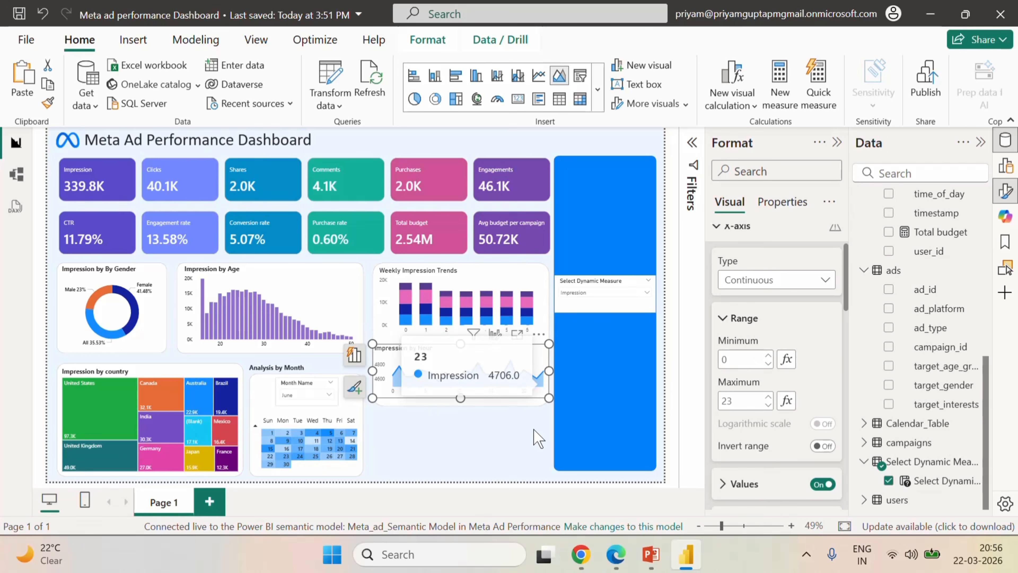
{"action": "left_click", "coordinate": [537, 438]}
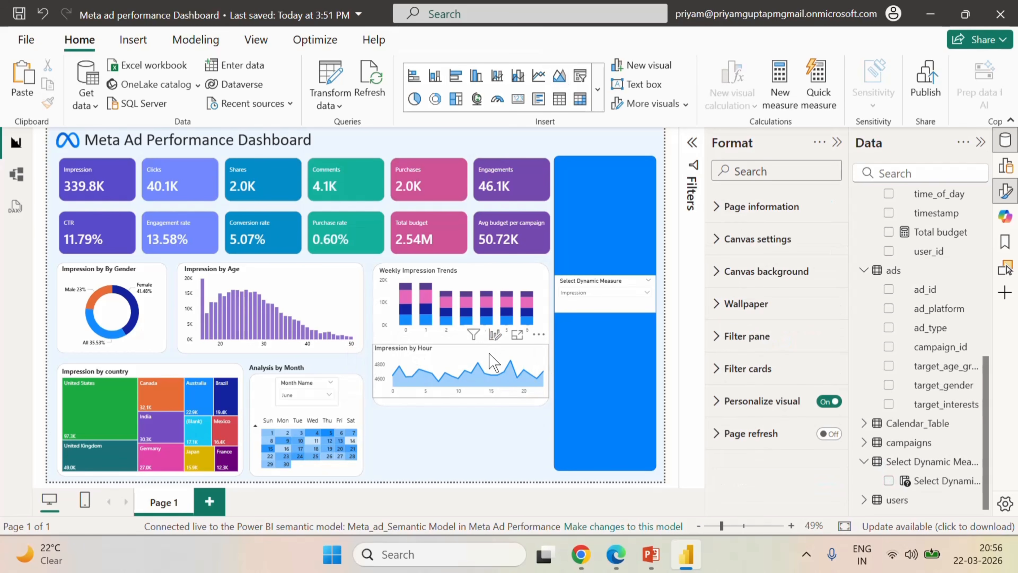
{"action": "left_click", "coordinate": [494, 362]}
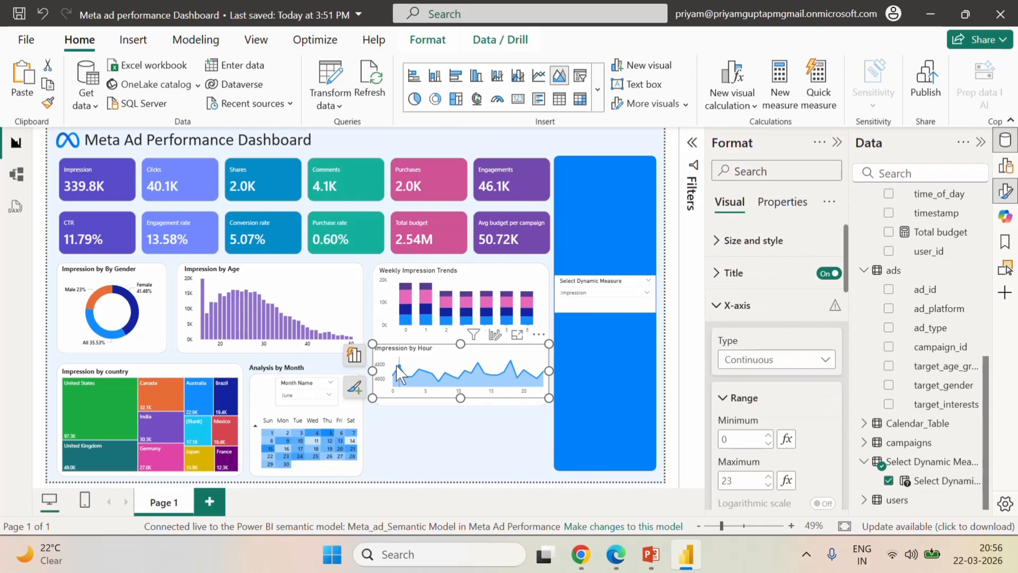
{"action": "left_click", "coordinate": [722, 313]}
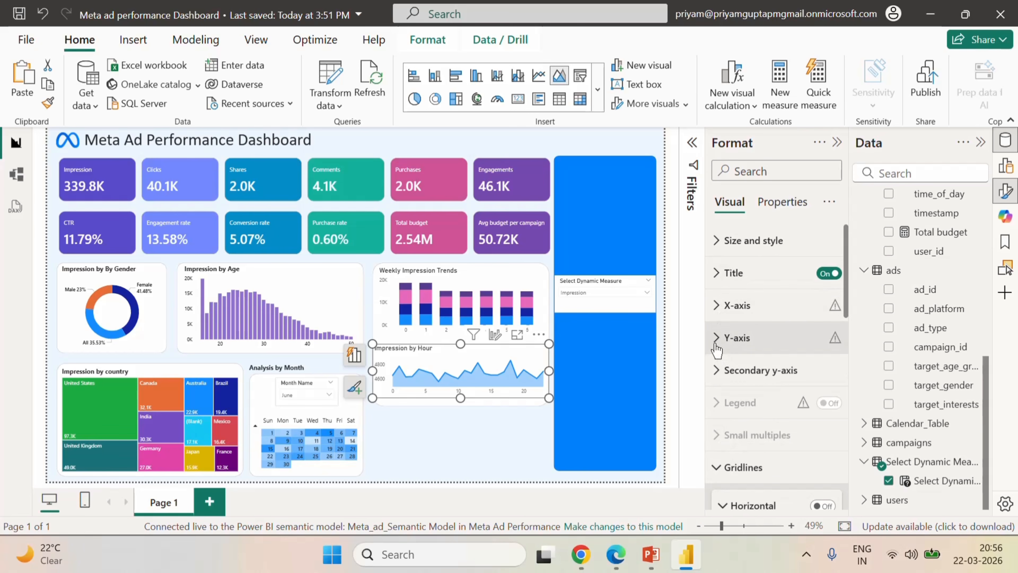
- Hide the Y-axis value labels on the Impression by Hour chart
{"action": "left_click", "coordinate": [725, 338]}
{"action": "scroll", "coordinate": [824, 435], "scroll_direction": "down", "scroll_amount": 4}
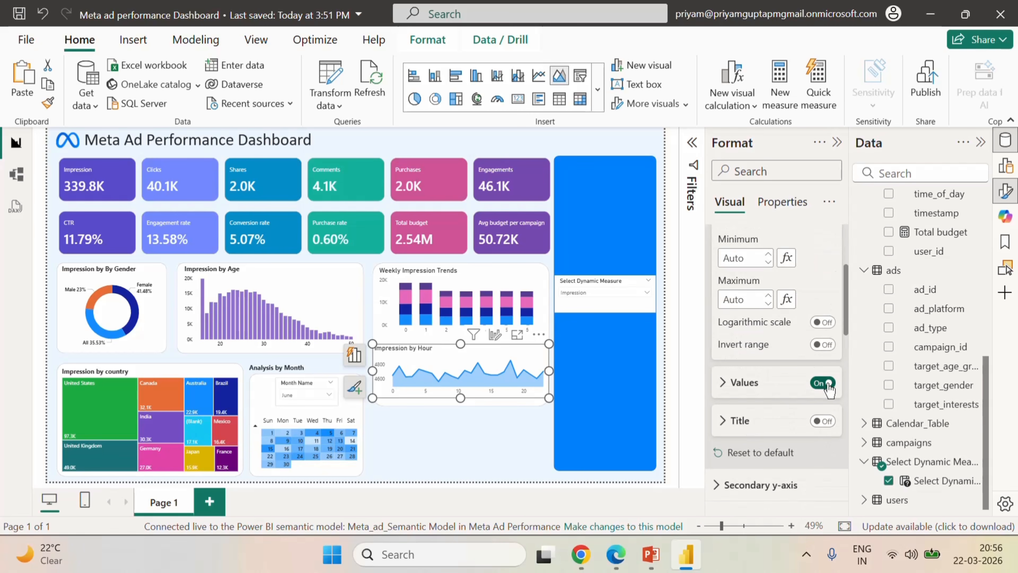
{"action": "left_click", "coordinate": [822, 383]}
{"action": "scroll", "coordinate": [773, 353], "scroll_direction": "up", "scroll_amount": 2}
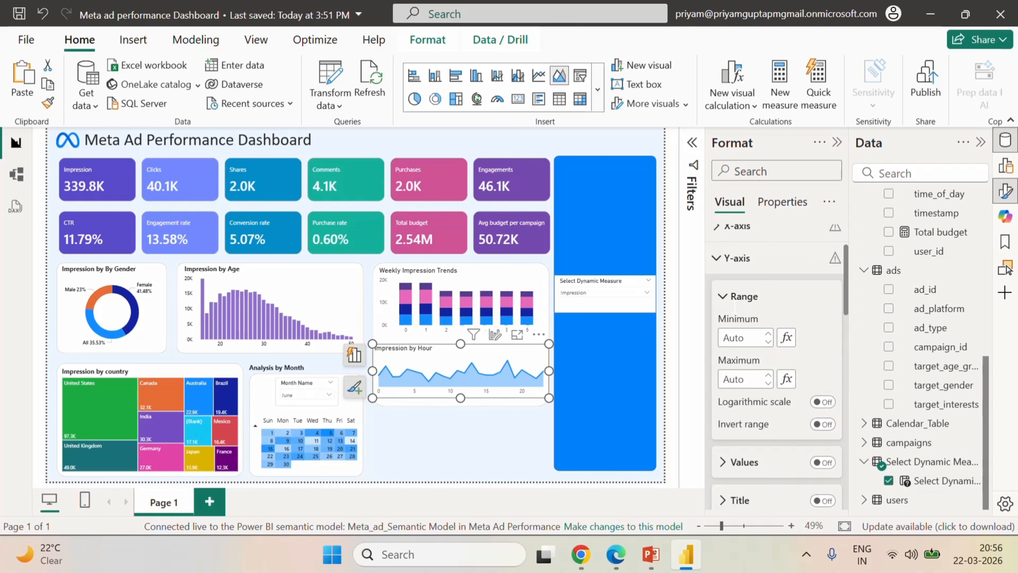
{"action": "left_click", "coordinate": [720, 266]}
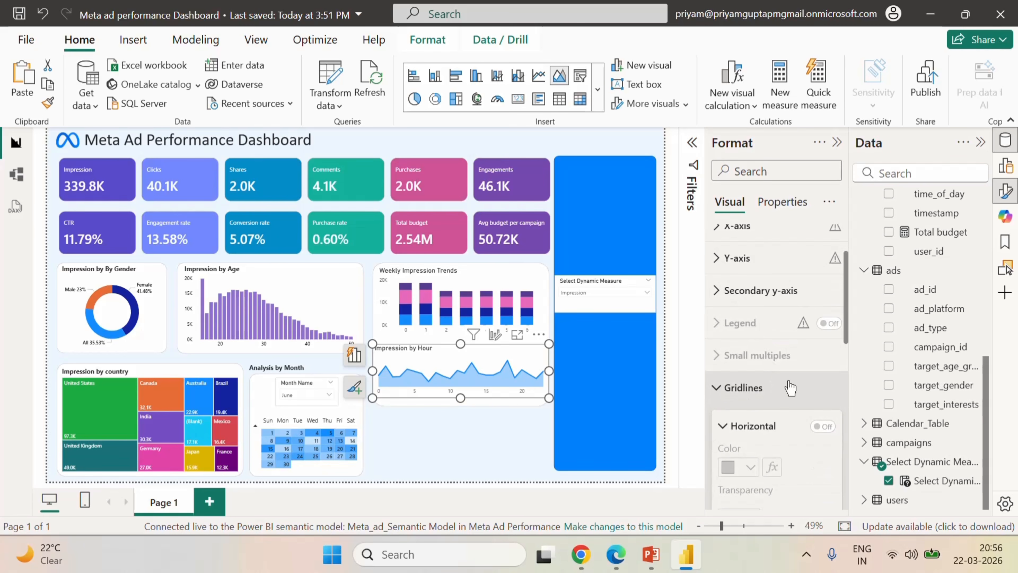
- Turn on markers for every point of the line across all categories
{"action": "scroll", "coordinate": [786, 385], "scroll_direction": "down", "scroll_amount": 5}
{"action": "scroll", "coordinate": [785, 369], "scroll_direction": "down", "scroll_amount": 5}
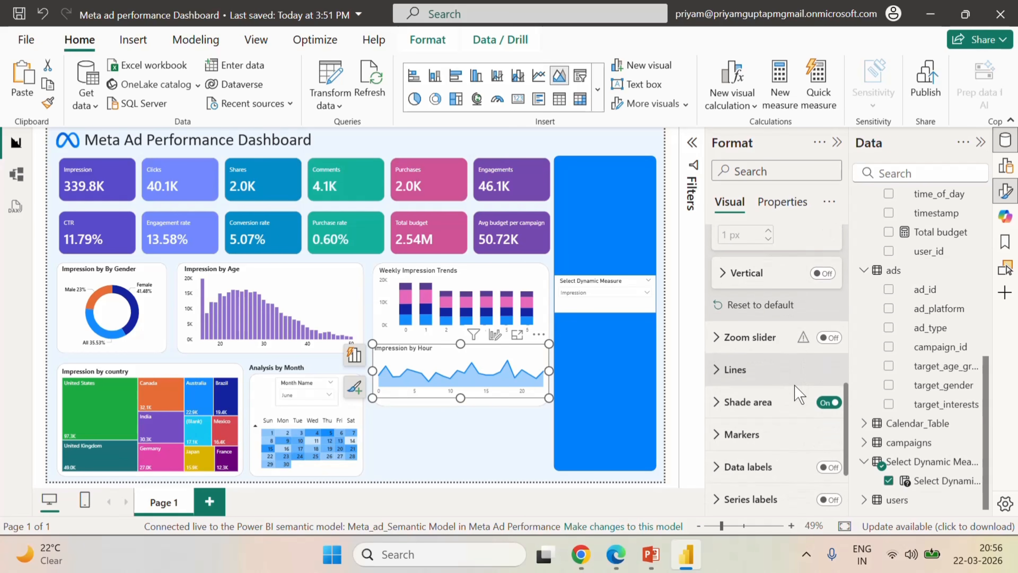
{"action": "scroll", "coordinate": [773, 339], "scroll_direction": "up", "scroll_amount": 4}
{"action": "scroll", "coordinate": [764, 346], "scroll_direction": "down", "scroll_amount": 3}
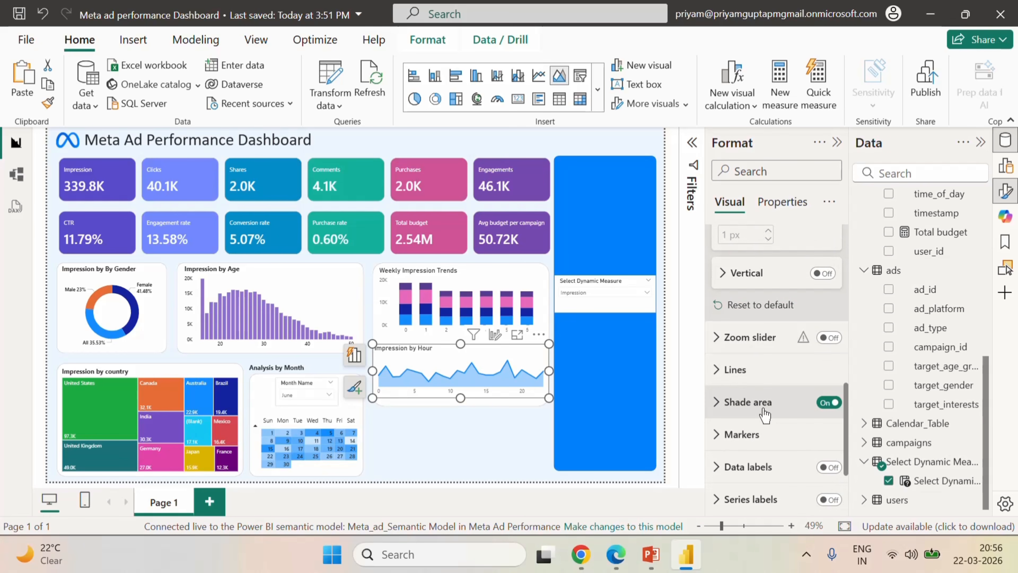
{"action": "scroll", "coordinate": [761, 399], "scroll_direction": "down", "scroll_amount": 2}
{"action": "left_click", "coordinate": [741, 354]}
{"action": "scroll", "coordinate": [779, 402], "scroll_direction": "down", "scroll_amount": 2}
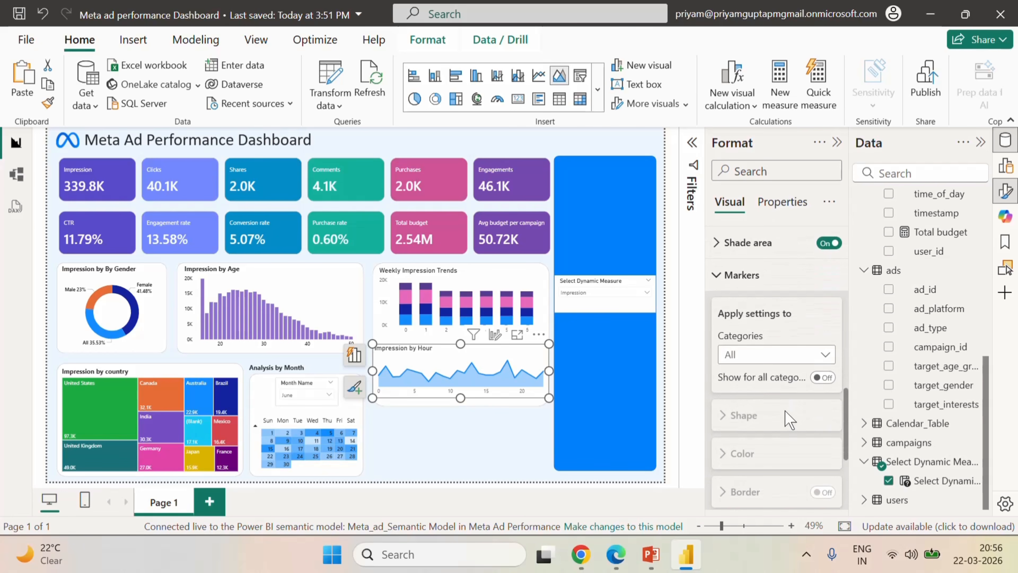
{"action": "left_click", "coordinate": [823, 377]}
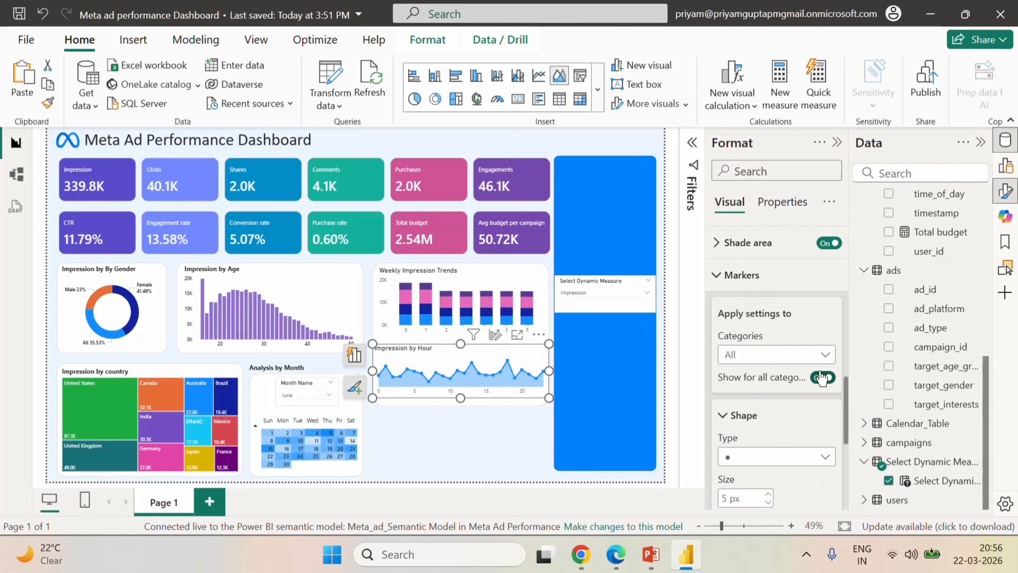
{"action": "left_click", "coordinate": [804, 355]}
{"action": "left_click", "coordinate": [771, 441]}
{"action": "scroll", "coordinate": [784, 483], "scroll_direction": "down", "scroll_amount": 4}
- Set the marker size to 4 px and the marker colour to purple
{"action": "left_click", "coordinate": [768, 343]}
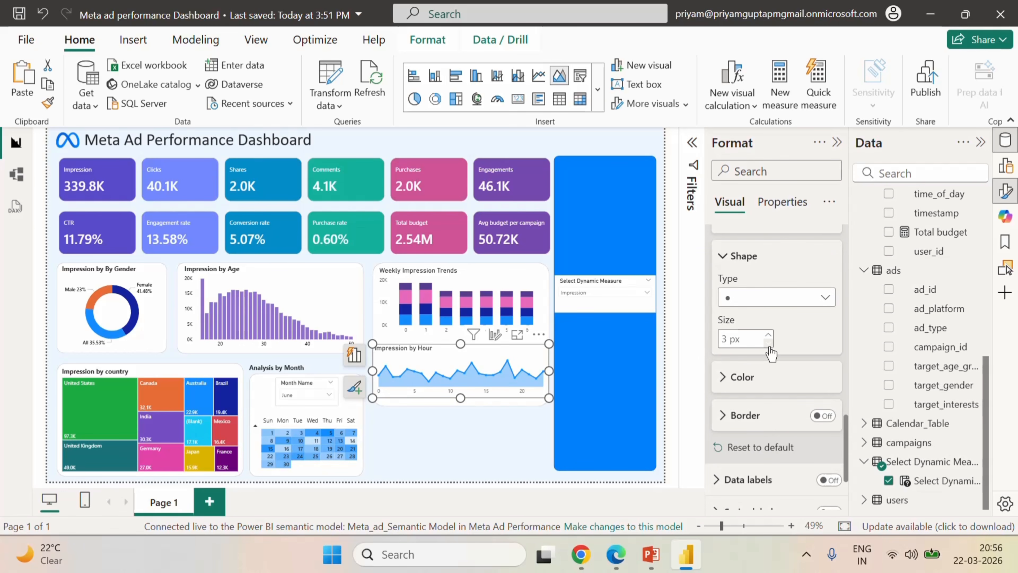
{"action": "left_click", "coordinate": [732, 376]}
{"action": "scroll", "coordinate": [770, 395], "scroll_direction": "down", "scroll_amount": 2}
{"action": "left_click", "coordinate": [753, 349]}
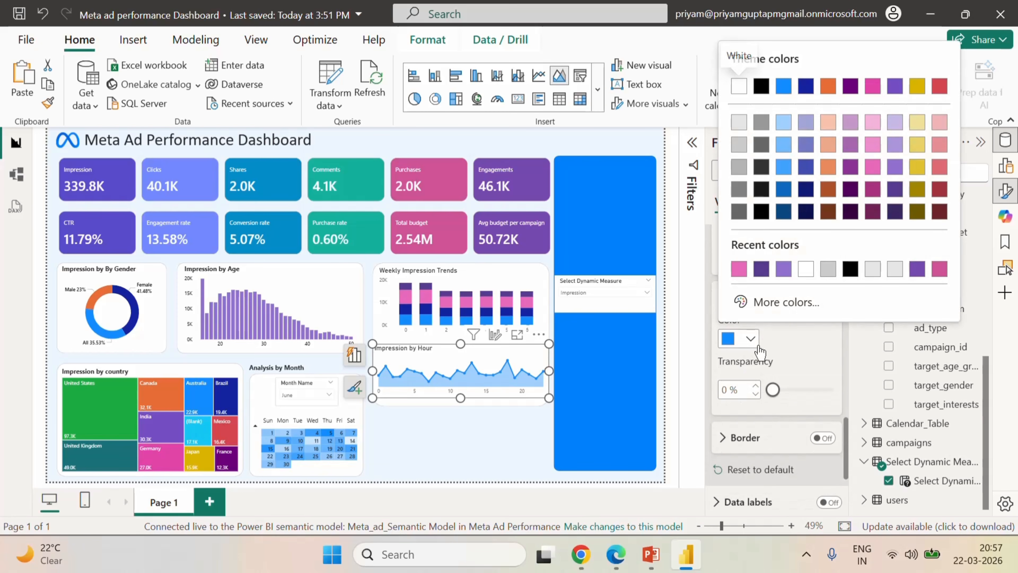
{"action": "left_click", "coordinate": [765, 269]}
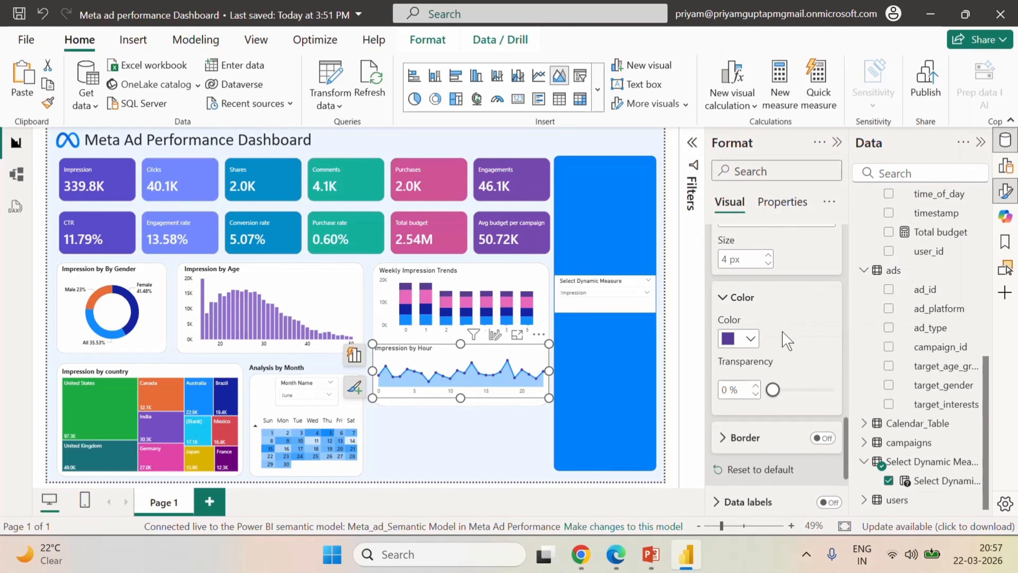
{"action": "scroll", "coordinate": [778, 336], "scroll_direction": "down", "scroll_amount": 2}
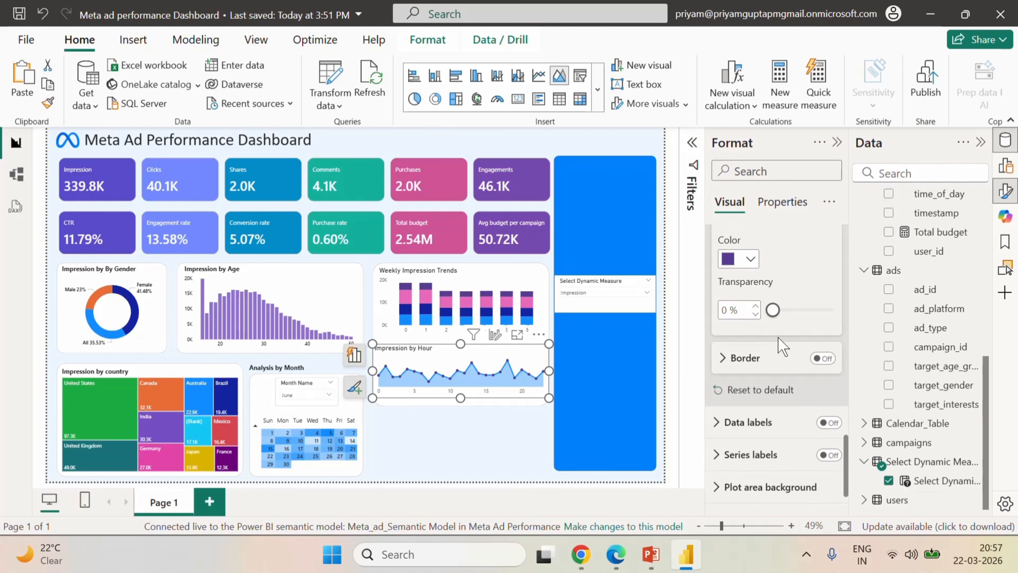
{"action": "scroll", "coordinate": [777, 336], "scroll_direction": "up", "scroll_amount": 6}
{"action": "scroll", "coordinate": [779, 341], "scroll_direction": "up", "scroll_amount": 4}
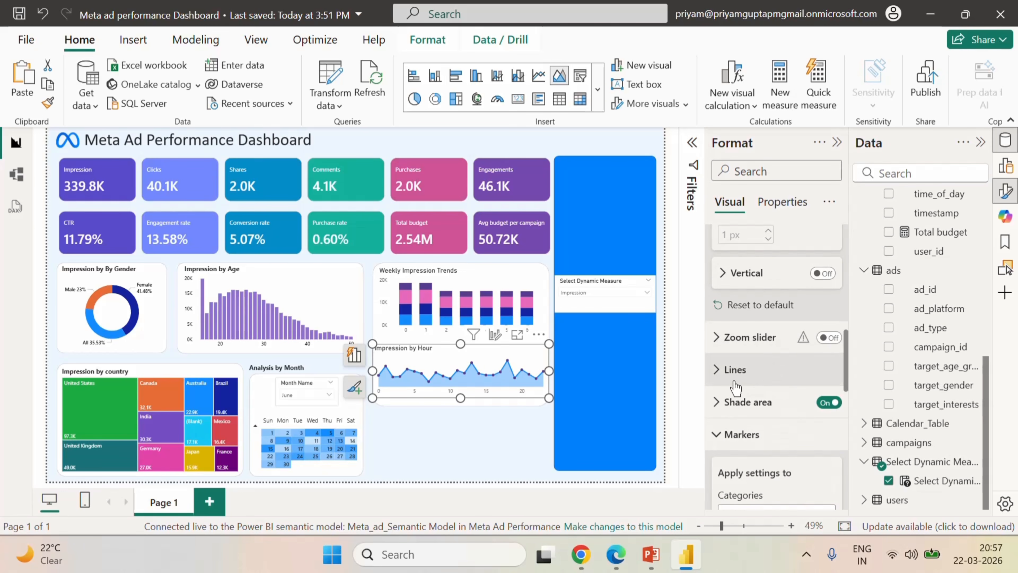
- Set the line interpolation type to Smooth, keeping the line style solid
{"action": "left_click", "coordinate": [729, 371]}
{"action": "scroll", "coordinate": [781, 357], "scroll_direction": "down", "scroll_amount": 3}
{"action": "scroll", "coordinate": [797, 387], "scroll_direction": "down", "scroll_amount": 2}
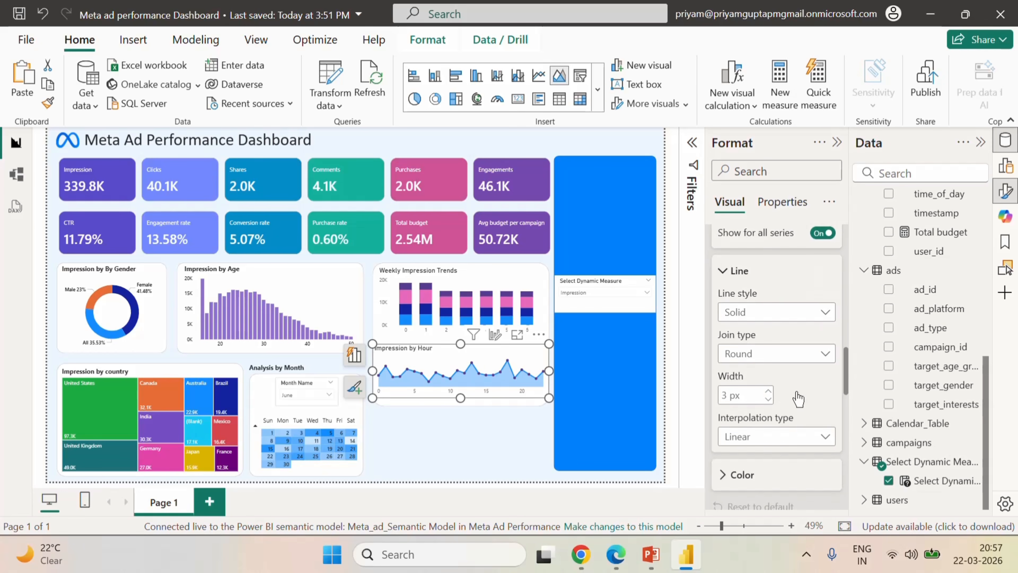
{"action": "left_click", "coordinate": [772, 359]}
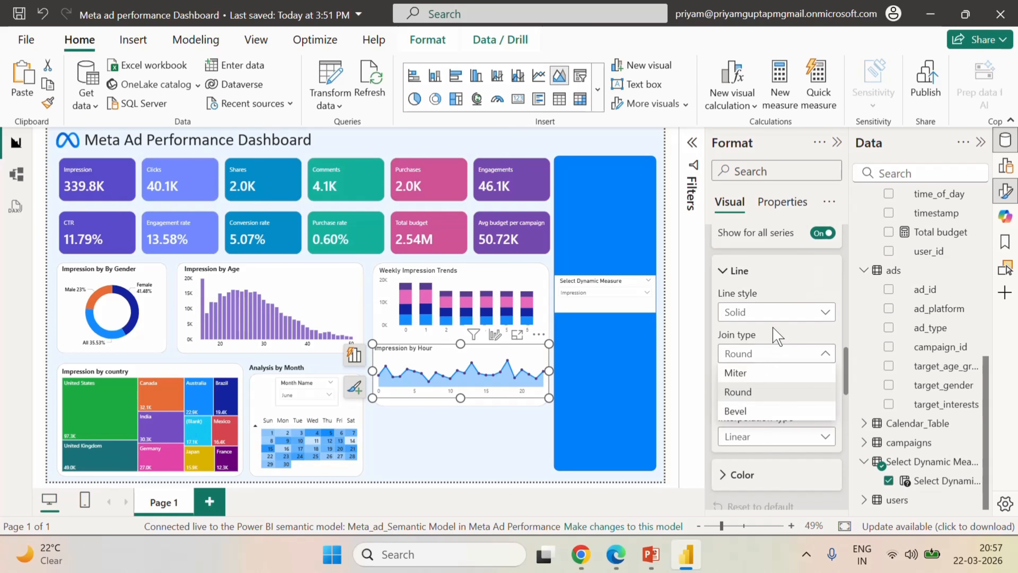
{"action": "left_click", "coordinate": [770, 320]}
{"action": "left_click", "coordinate": [769, 319]}
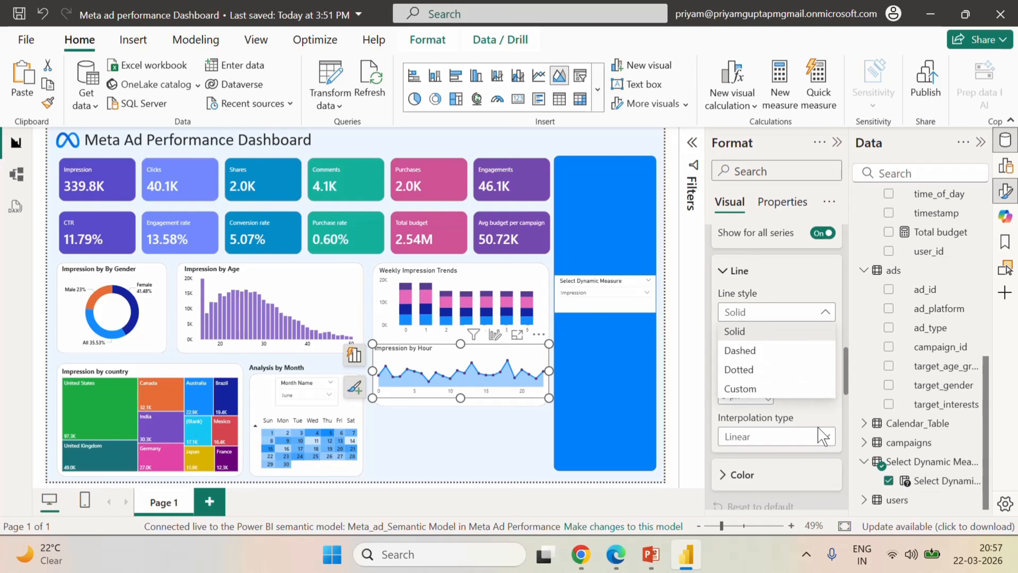
{"action": "left_click", "coordinate": [818, 435]}
{"action": "left_click", "coordinate": [802, 438]}
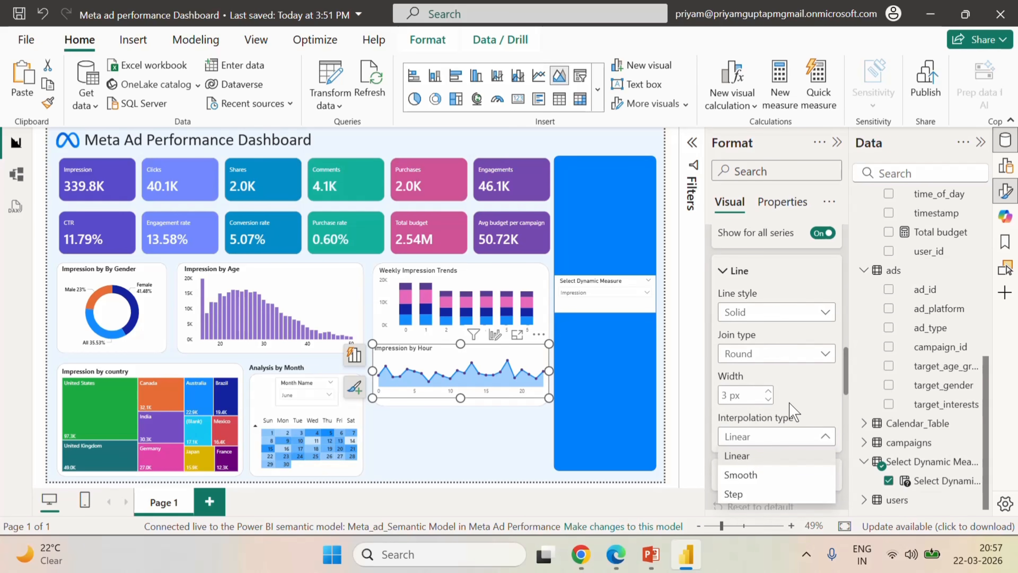
{"action": "left_click", "coordinate": [760, 478]}
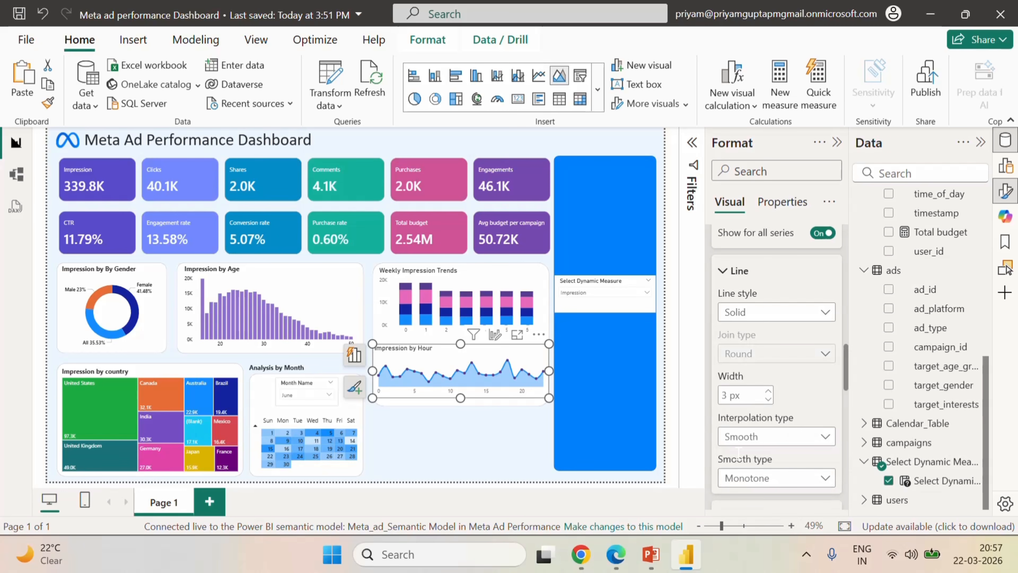
- Collapse the Format pane and reselect the Impression by Hour chart
{"action": "left_click", "coordinate": [838, 144]}
{"action": "left_click", "coordinate": [603, 443]}
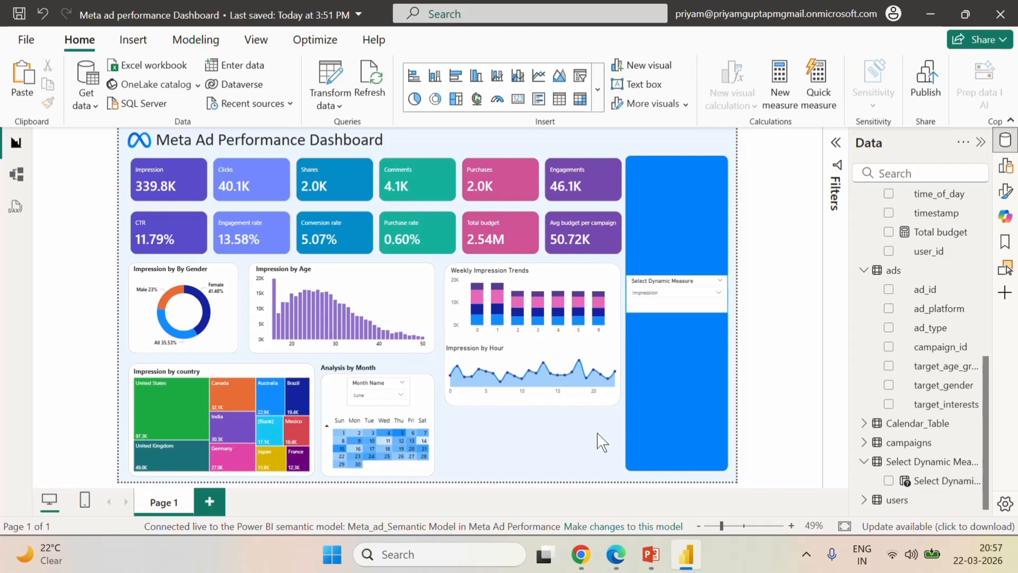
{"action": "left_click", "coordinate": [541, 355]}
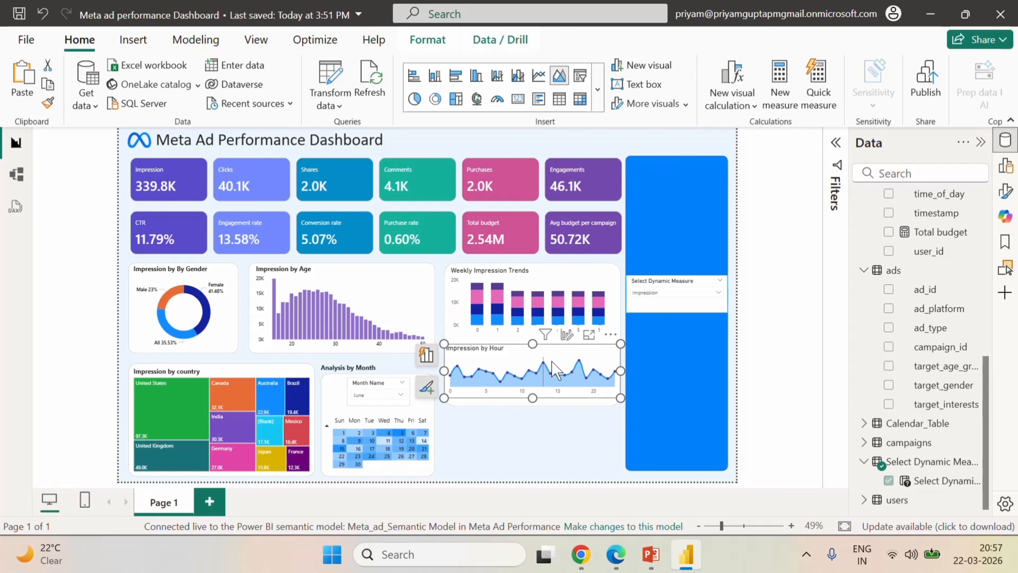
- Change the hourly chart's title from 'Impression by Hour' to 'Hourly Trend'
{"action": "left_click", "coordinate": [1002, 190]}
{"action": "left_click", "coordinate": [717, 277]}
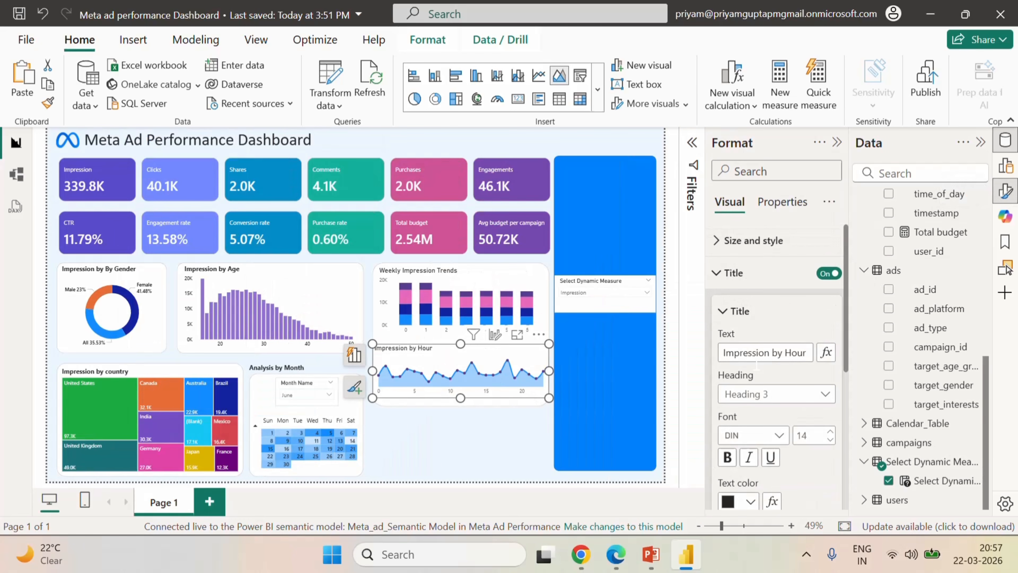
{"action": "left_click_drag", "start_coordinate": [788, 360], "coordinate": [687, 363]}
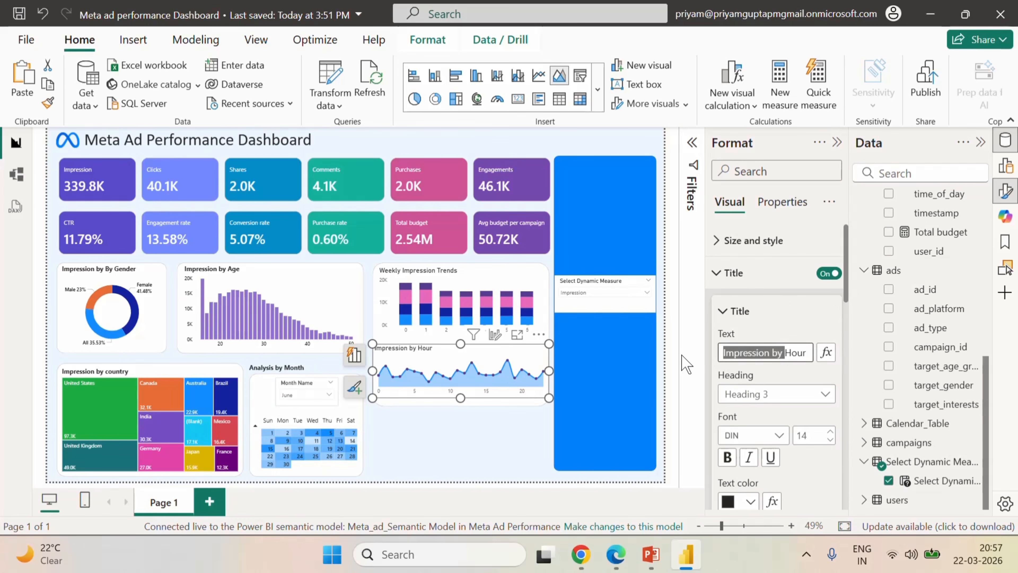
{"action": "key", "text": "BackSpace"}
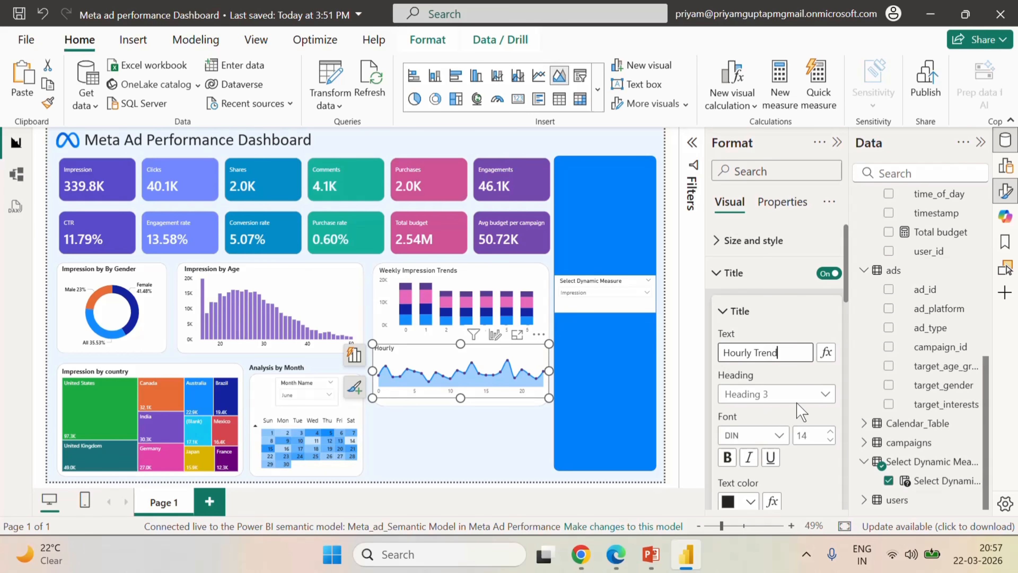
{"action": "left_click", "coordinate": [805, 309]}
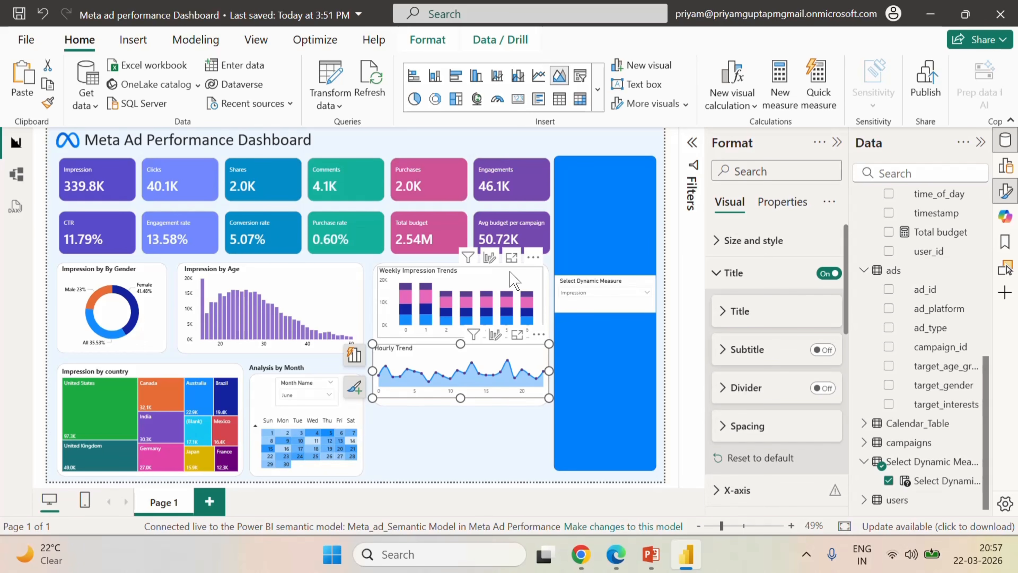
- Rename 'Weekly Impression Trends' to 'Weekly Trends', then deselect it and collapse the Format pane
{"action": "left_click", "coordinate": [516, 280]}
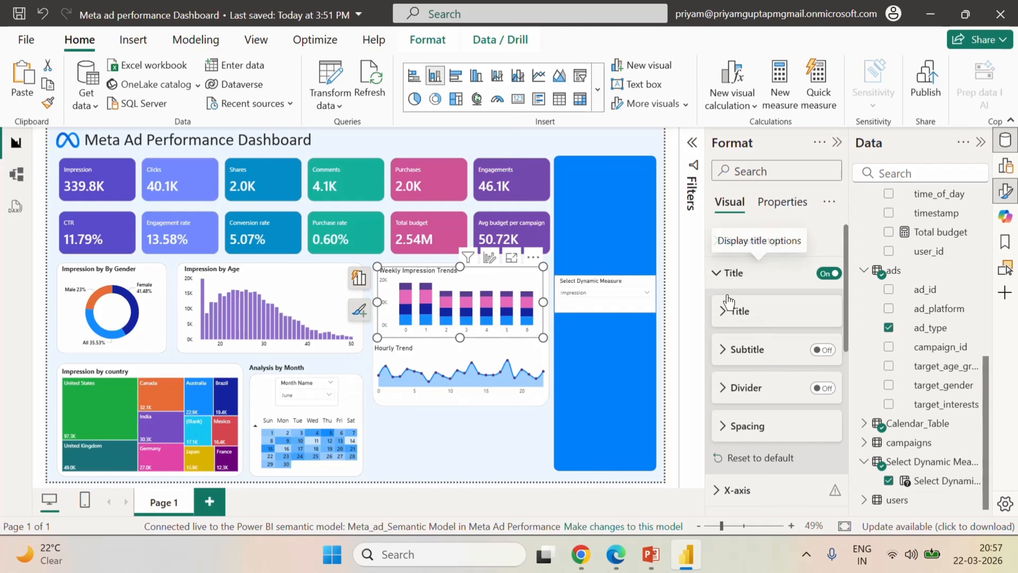
{"action": "left_click", "coordinate": [732, 314]}
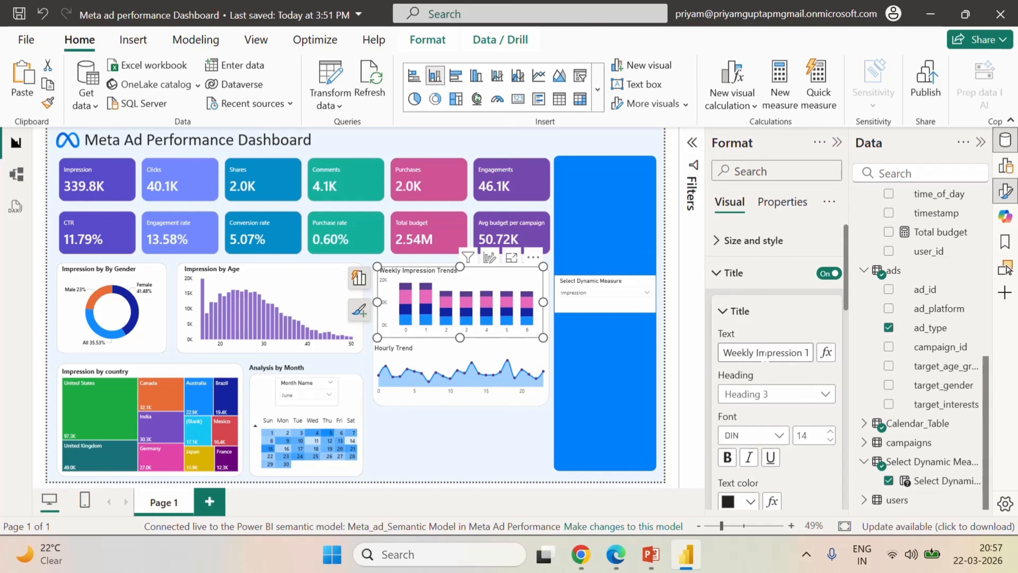
{"action": "left_click", "coordinate": [761, 352]}
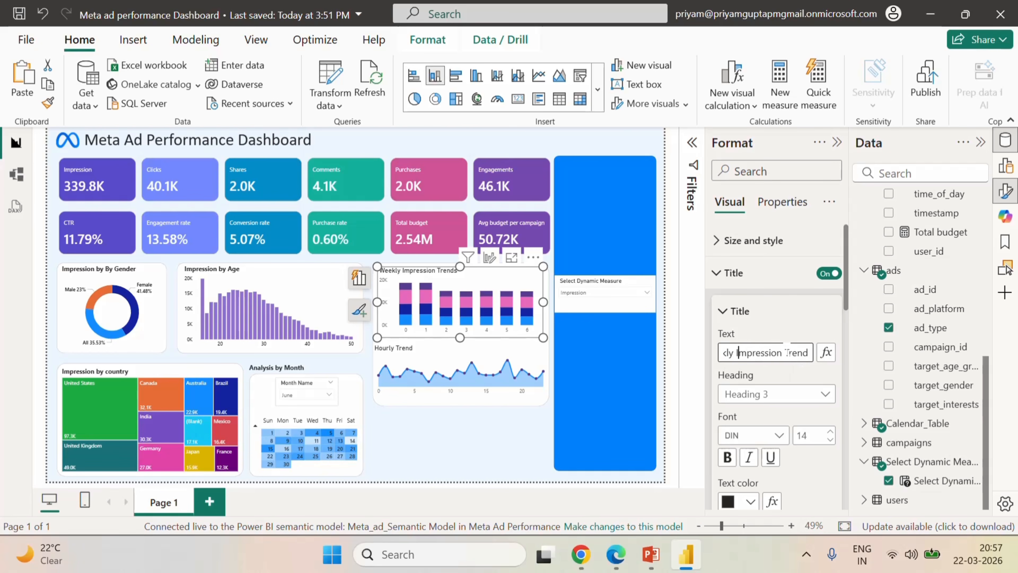
{"action": "left_click_drag", "start_coordinate": [786, 352], "coordinate": [738, 352]}
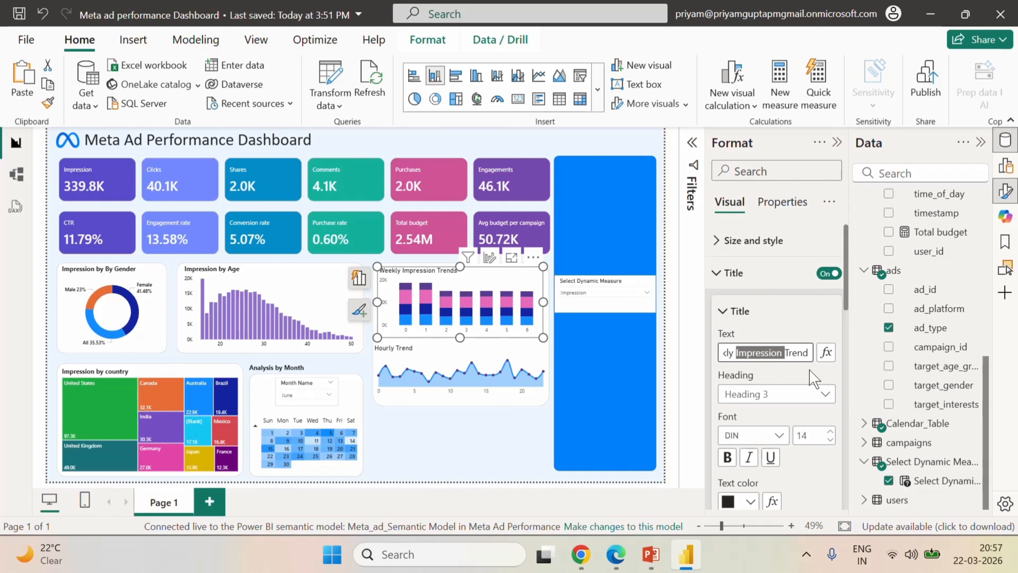
{"action": "key", "text": "BackSpace"}
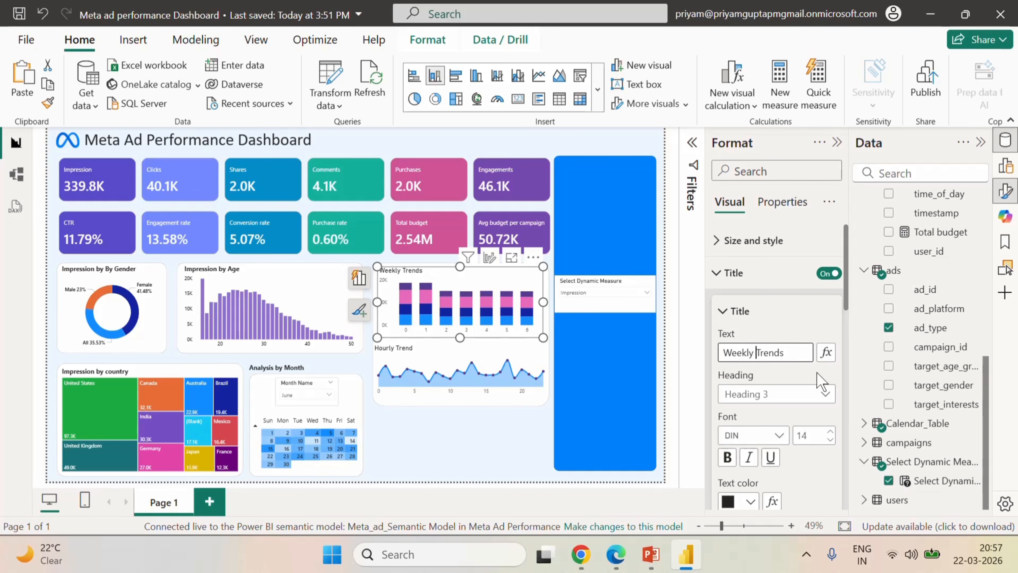
{"action": "left_click", "coordinate": [521, 425]}
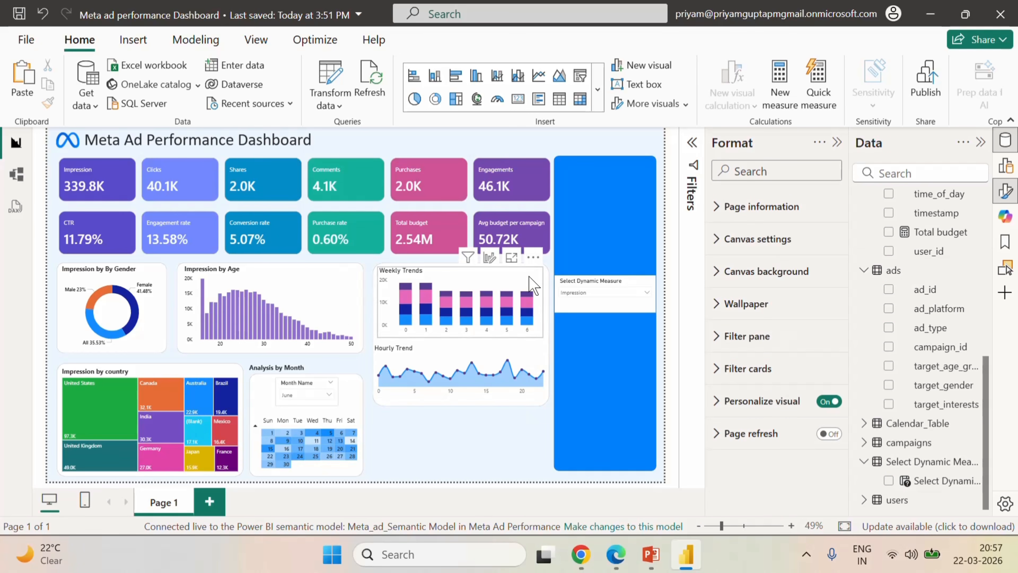
{"action": "left_click", "coordinate": [837, 143]}
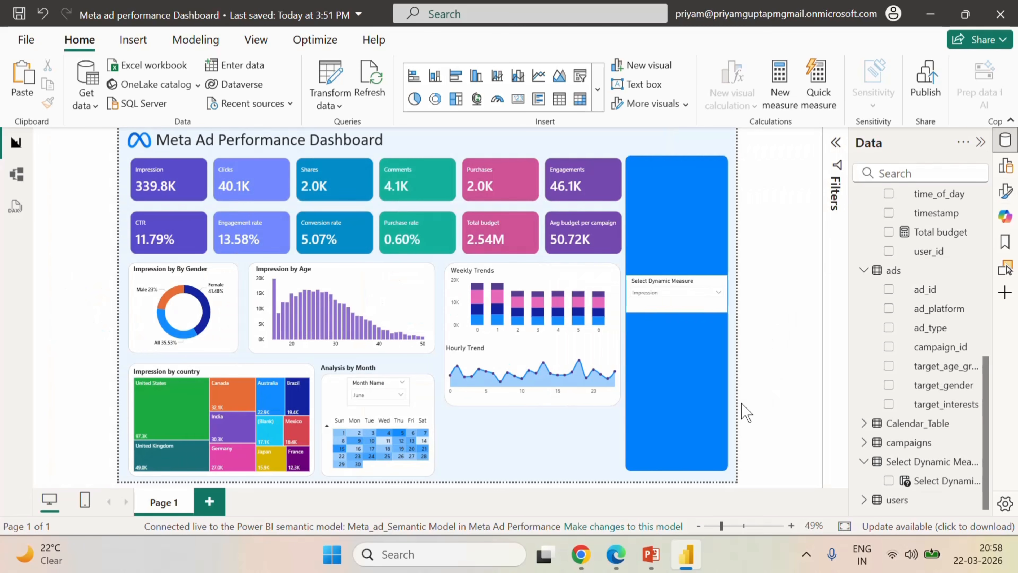
- Make the Hourly Trend chart slightly taller by dragging its bottom edge down
{"action": "left_click", "coordinate": [535, 377]}
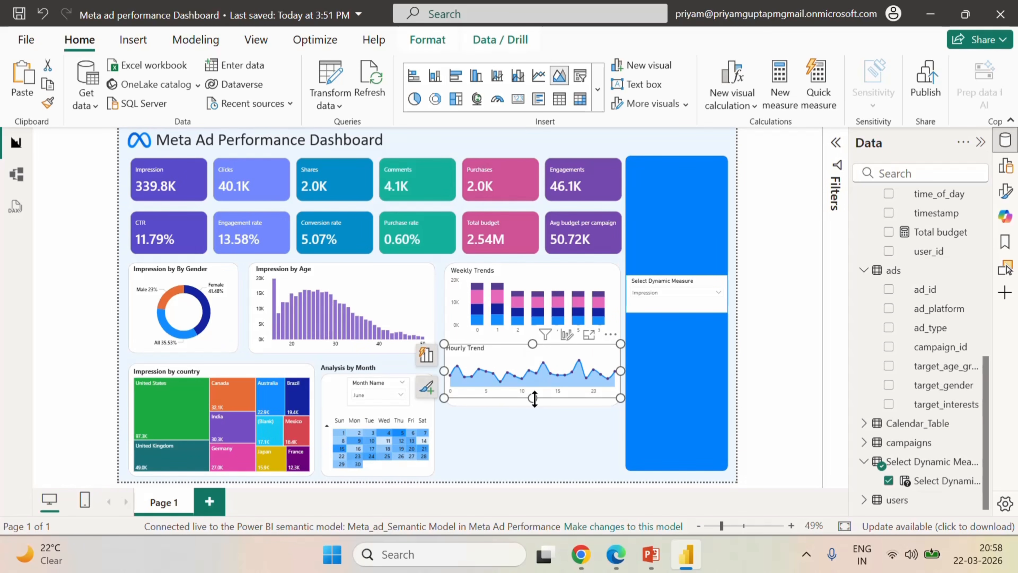
{"action": "left_click_drag", "start_coordinate": [531, 399], "coordinate": [529, 403]}
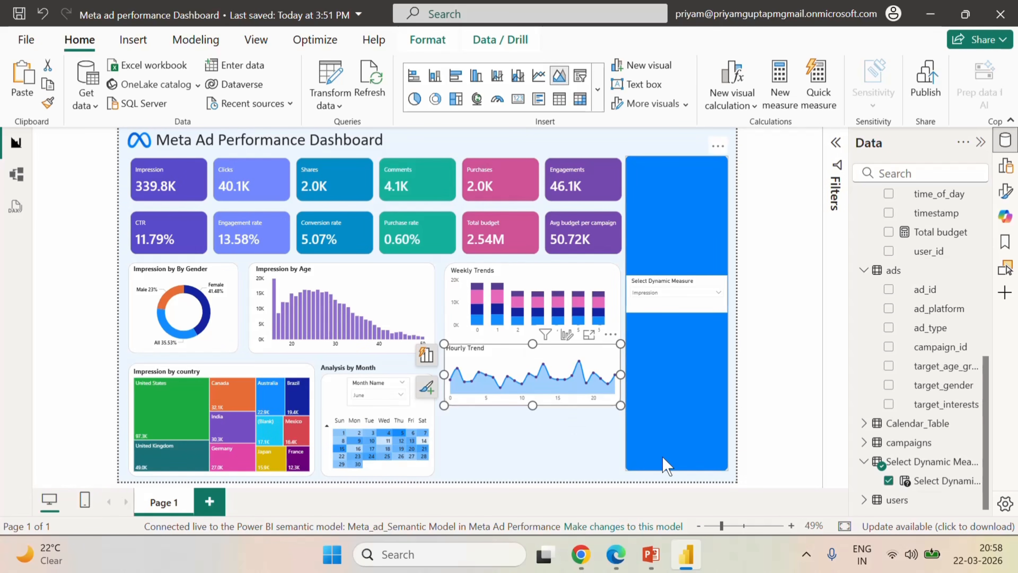
{"action": "left_click", "coordinate": [801, 310]}
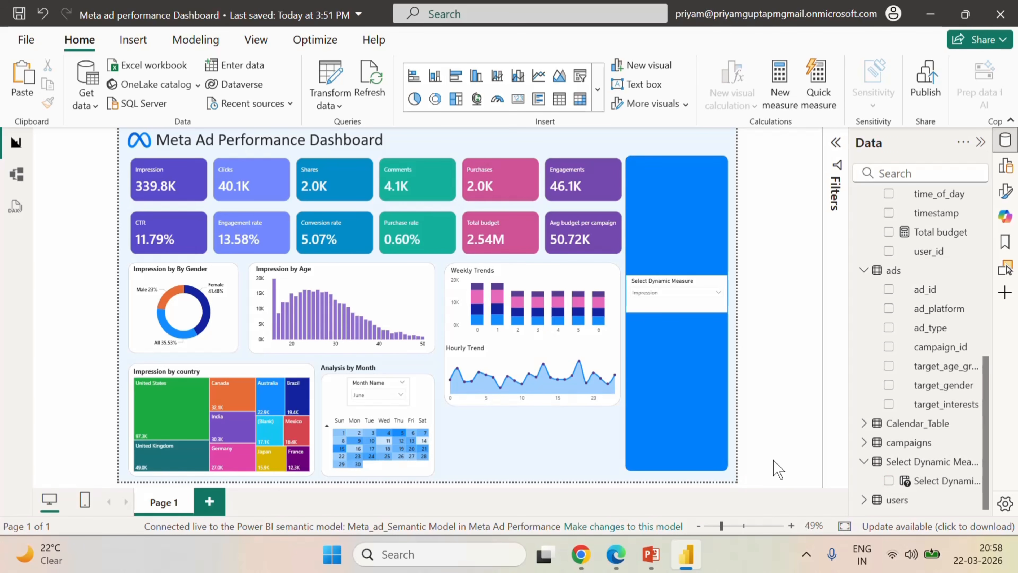
- Switch to the PowerPoint requirements deck and scroll to the Ad Type – Matrix spec
{"action": "key", "text": "alt+Tab"}
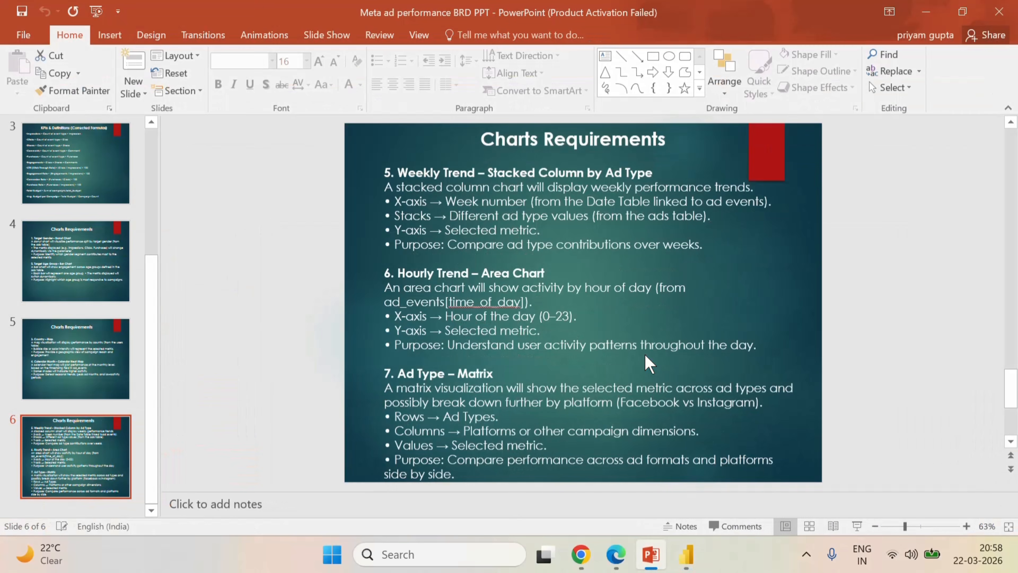
{"action": "scroll", "coordinate": [485, 401], "scroll_direction": "down", "scroll_amount": 1}
{"action": "scroll", "coordinate": [485, 401], "scroll_direction": "down", "scroll_amount": 1}
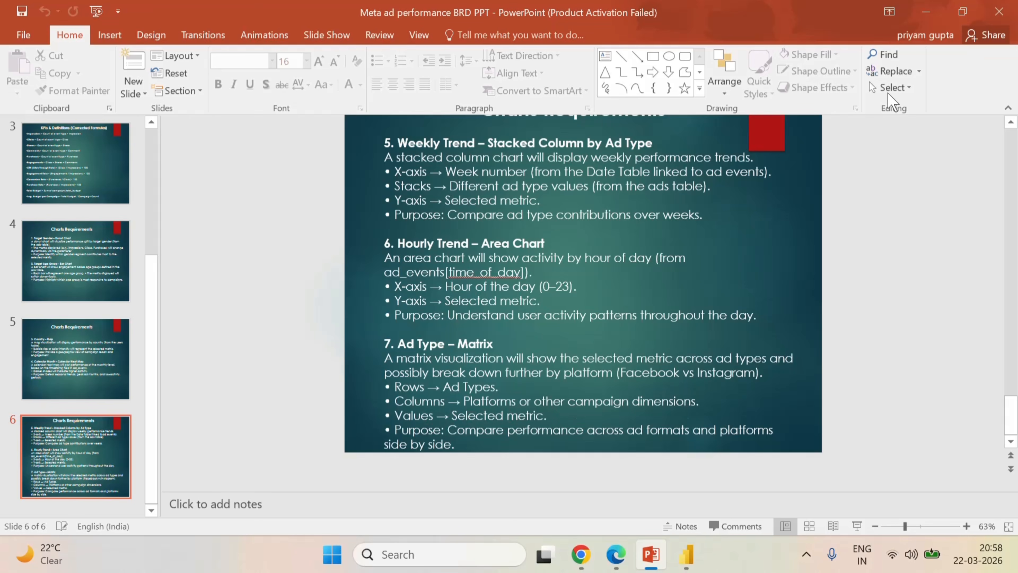
- Minimize PowerPoint to bring the Meta Ad Performance Dashboard back into view
{"action": "left_click", "coordinate": [925, 12]}
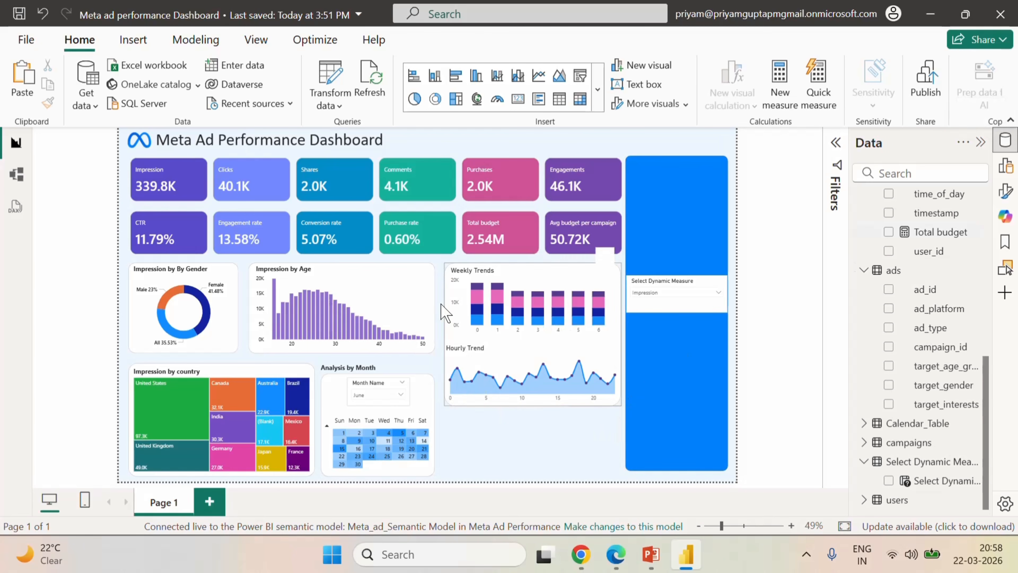
- Paste a copy of the Impression by Age visual into the gap below Hourly Trend
{"action": "left_click", "coordinate": [433, 287]}
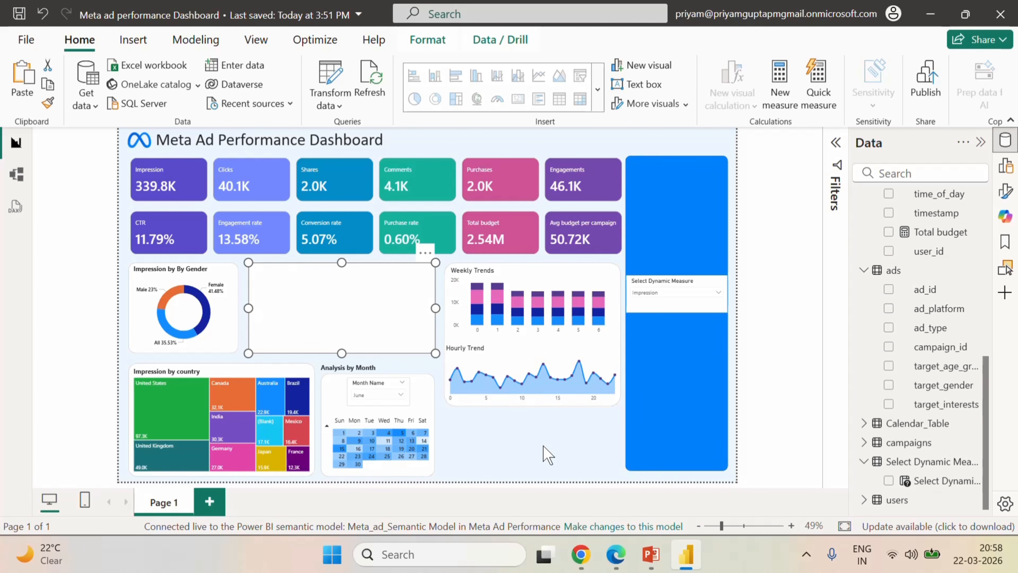
{"action": "left_click", "coordinate": [527, 451]}
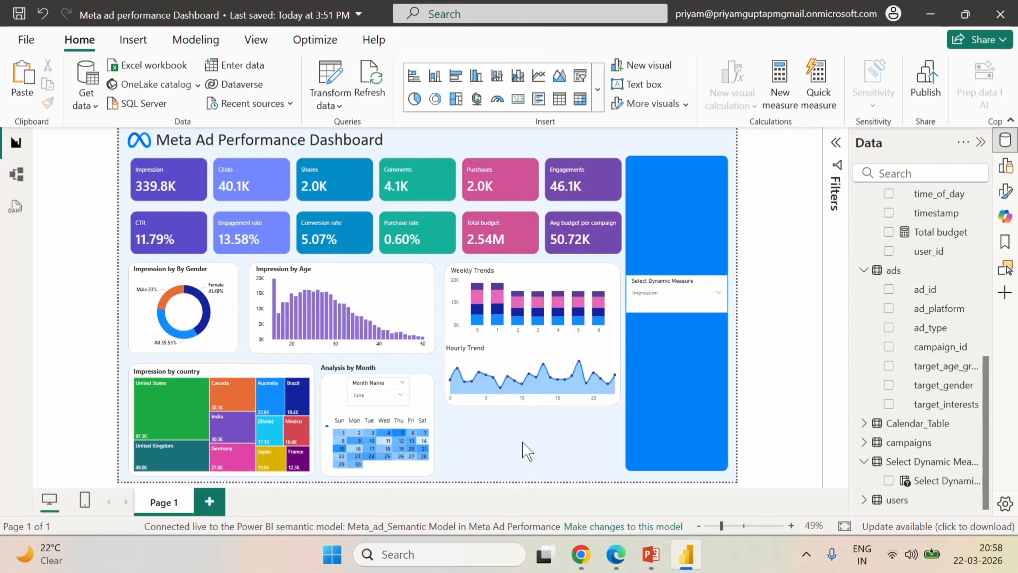
{"action": "key", "text": "ctrl+v"}
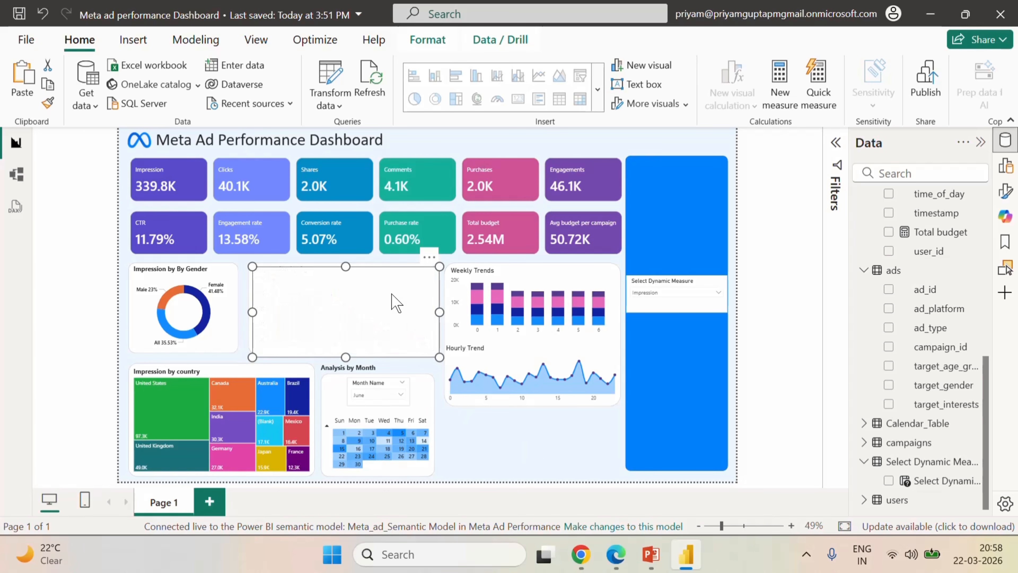
{"action": "left_click_drag", "start_coordinate": [395, 298], "coordinate": [581, 444]}
- Resize the copy's top, right and bottom edges to line up with the neighbouring charts
{"action": "left_click_drag", "start_coordinate": [537, 390], "coordinate": [538, 413]}
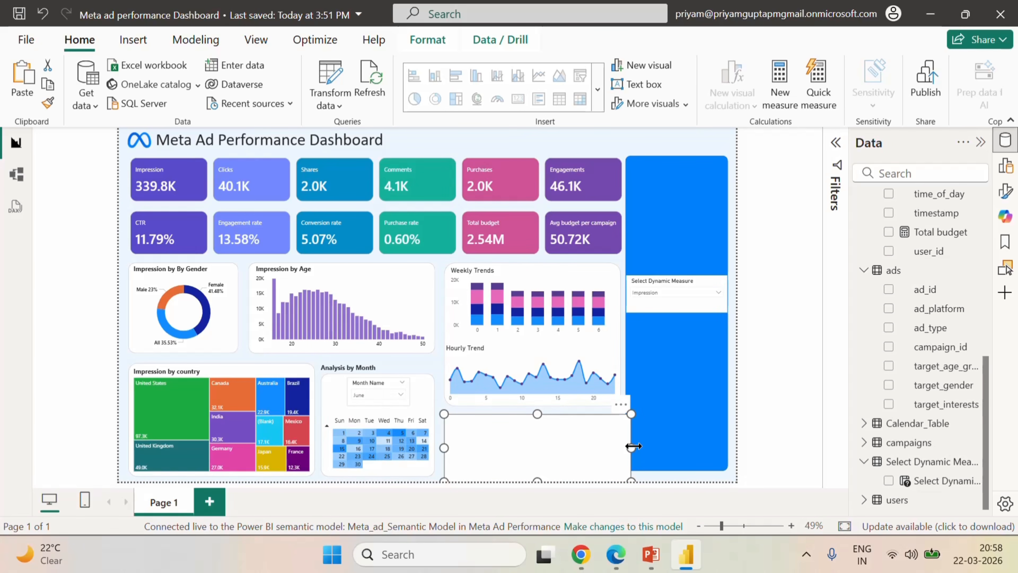
{"action": "left_click_drag", "start_coordinate": [631, 447], "coordinate": [624, 461]}
{"action": "left_click_drag", "start_coordinate": [535, 481], "coordinate": [535, 473]}
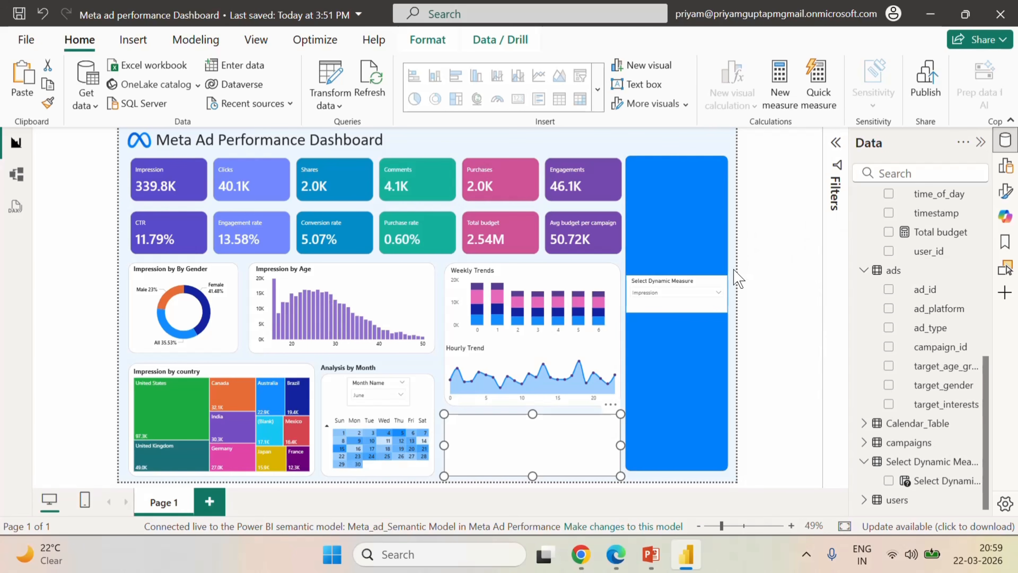
{"action": "left_click", "coordinate": [737, 277]}
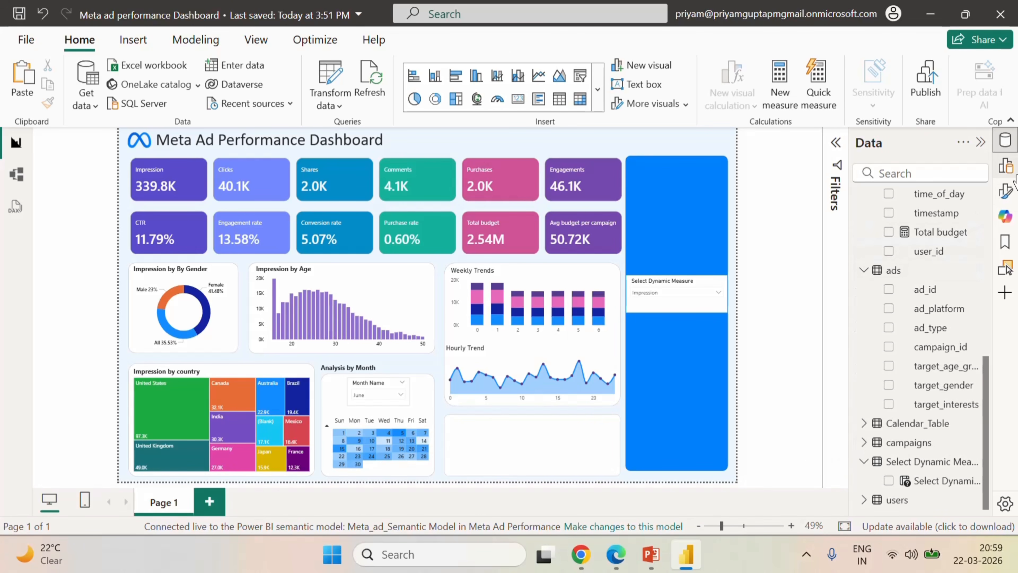
{"action": "left_click", "coordinate": [1005, 166]}
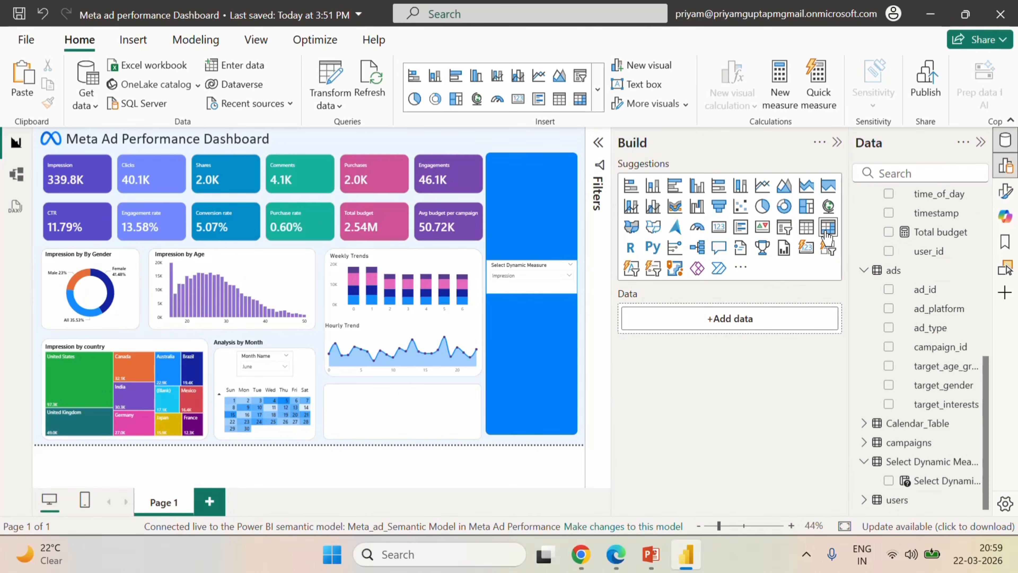
- Insert a Matrix visual and size it to fill the gap below Hourly Trend
{"action": "left_click", "coordinate": [827, 236]}
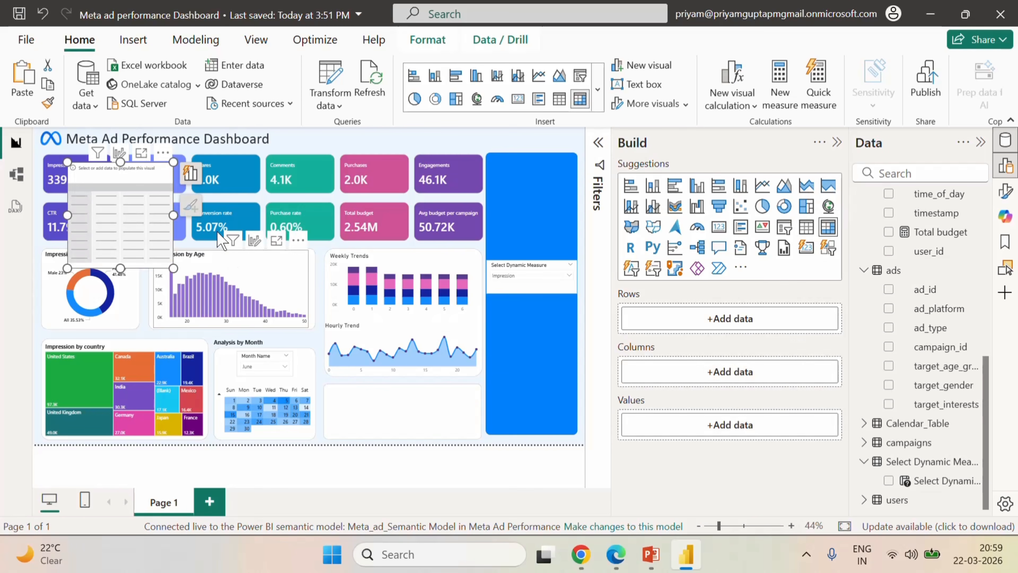
{"action": "left_click_drag", "start_coordinate": [114, 173], "coordinate": [374, 395]}
{"action": "left_click_drag", "start_coordinate": [434, 426], "coordinate": [477, 428]}
{"action": "left_click_drag", "start_coordinate": [404, 444], "coordinate": [402, 437]}
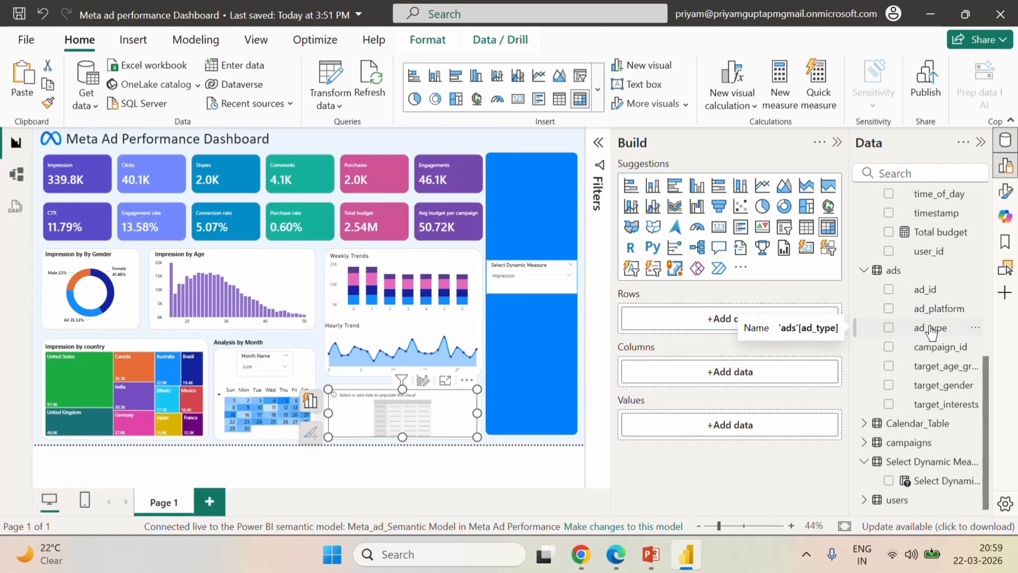
- Use ad_type as the matrix rows and add Impression as a value
{"action": "scroll", "coordinate": [930, 333], "scroll_direction": "up", "scroll_amount": 9}
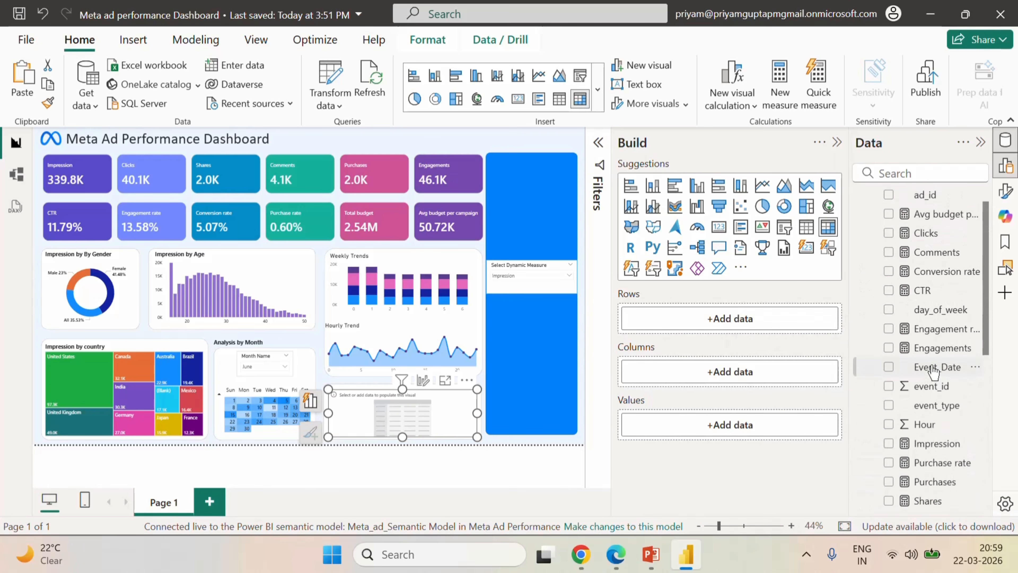
{"action": "scroll", "coordinate": [932, 340], "scroll_direction": "down", "scroll_amount": 9}
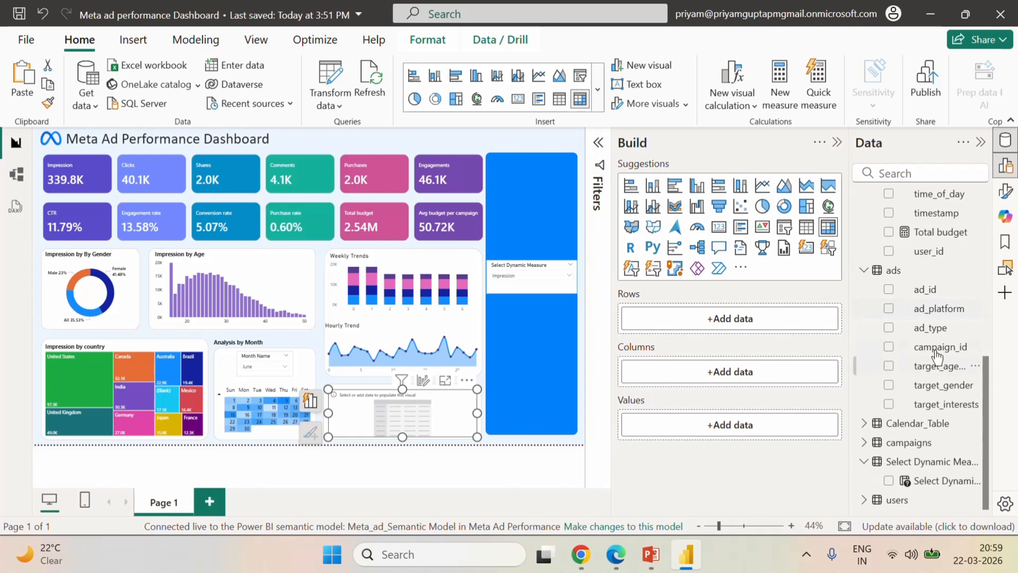
{"action": "left_click", "coordinate": [889, 328]}
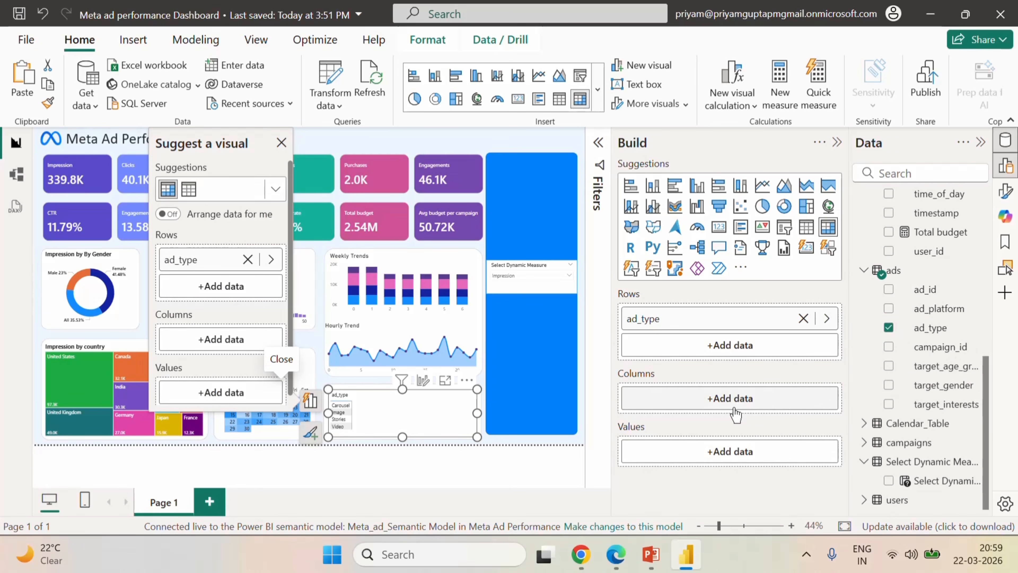
{"action": "scroll", "coordinate": [922, 317], "scroll_direction": "up", "scroll_amount": 9}
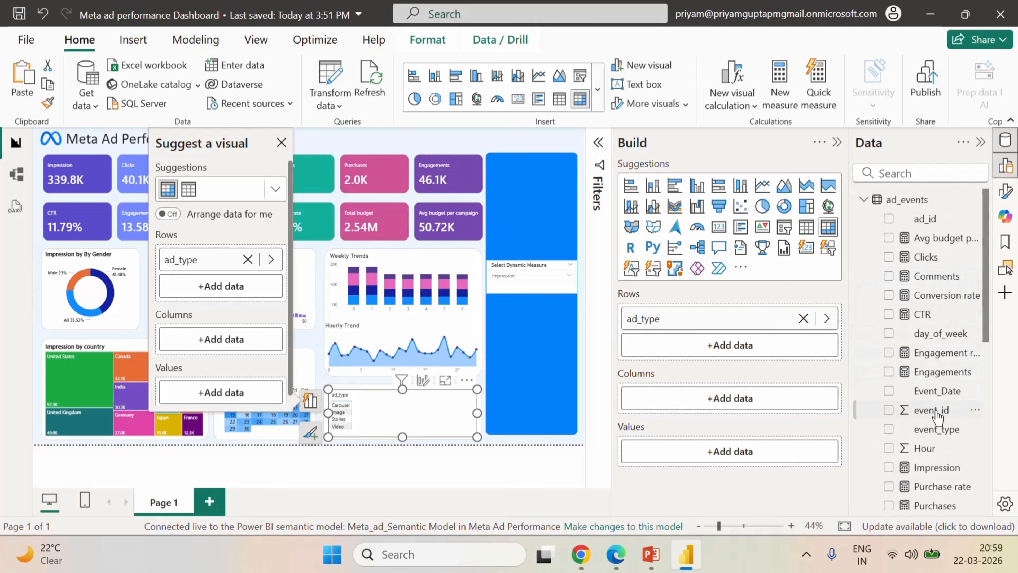
{"action": "scroll", "coordinate": [938, 415], "scroll_direction": "down", "scroll_amount": 2}
{"action": "left_click", "coordinate": [888, 387]}
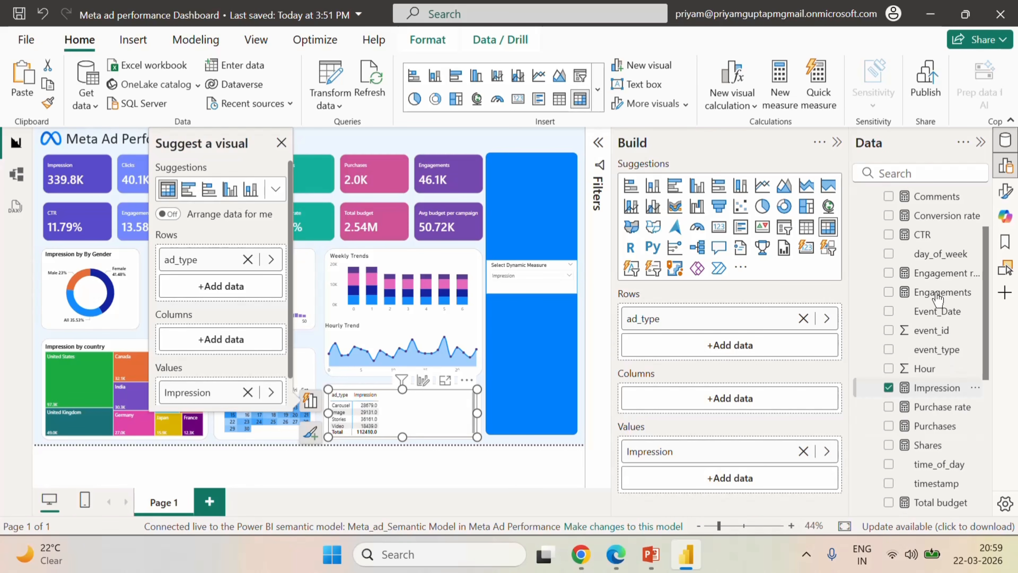
- Add Clicks, CTR, Purchase rate, Engagement rate and Conversion rate to the matrix values
{"action": "scroll", "coordinate": [923, 321], "scroll_direction": "up", "scroll_amount": 2}
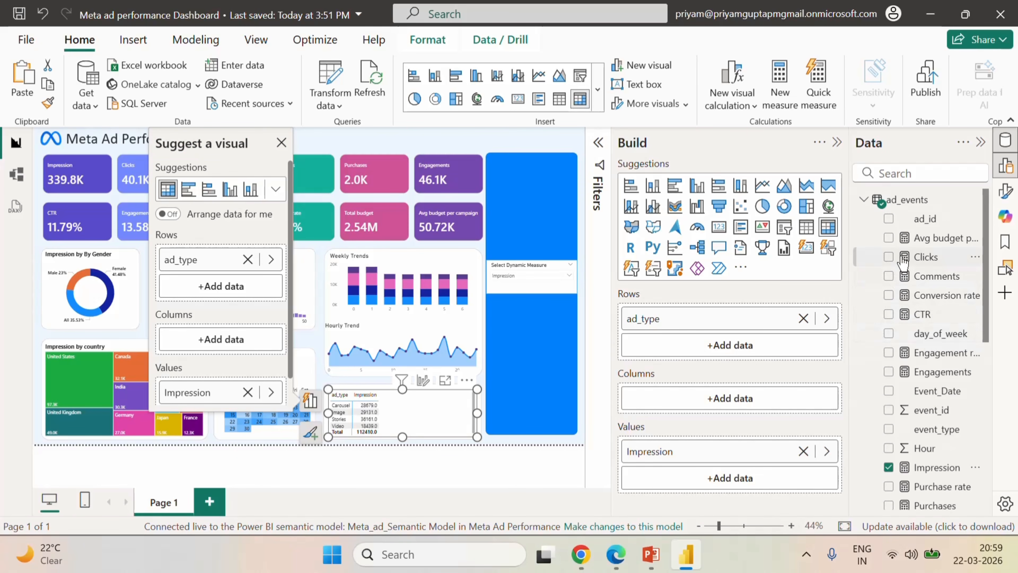
{"action": "left_click", "coordinate": [889, 257]}
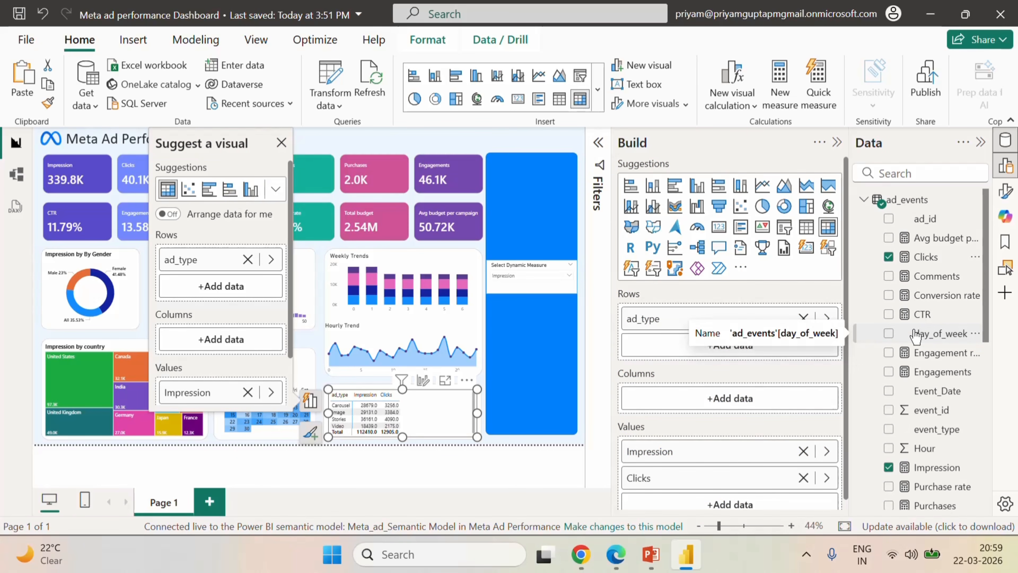
{"action": "left_click", "coordinate": [889, 314]}
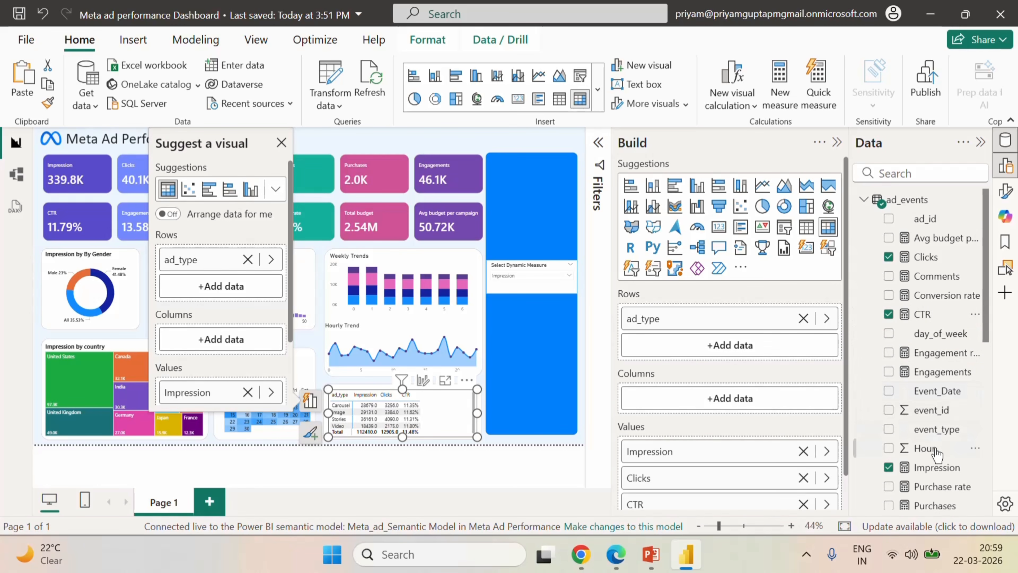
{"action": "left_click", "coordinate": [889, 486]}
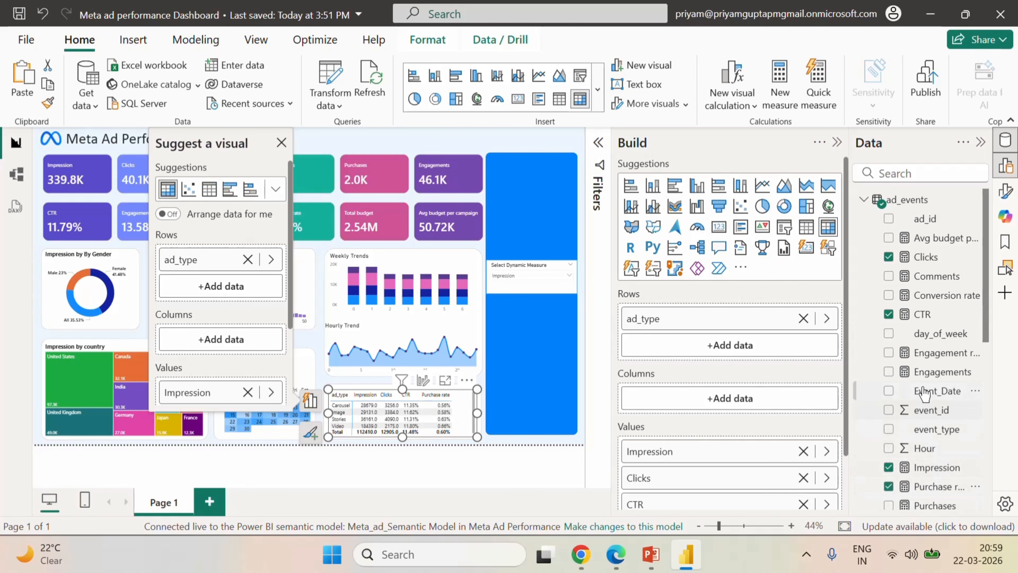
{"action": "scroll", "coordinate": [921, 387], "scroll_direction": "down", "scroll_amount": 2}
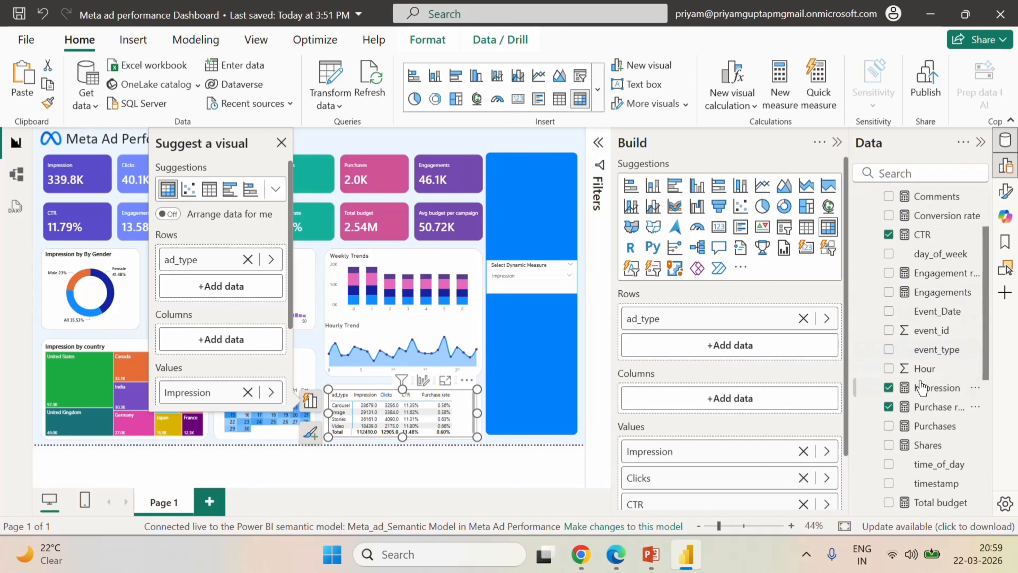
{"action": "scroll", "coordinate": [921, 377], "scroll_direction": "up", "scroll_amount": 2}
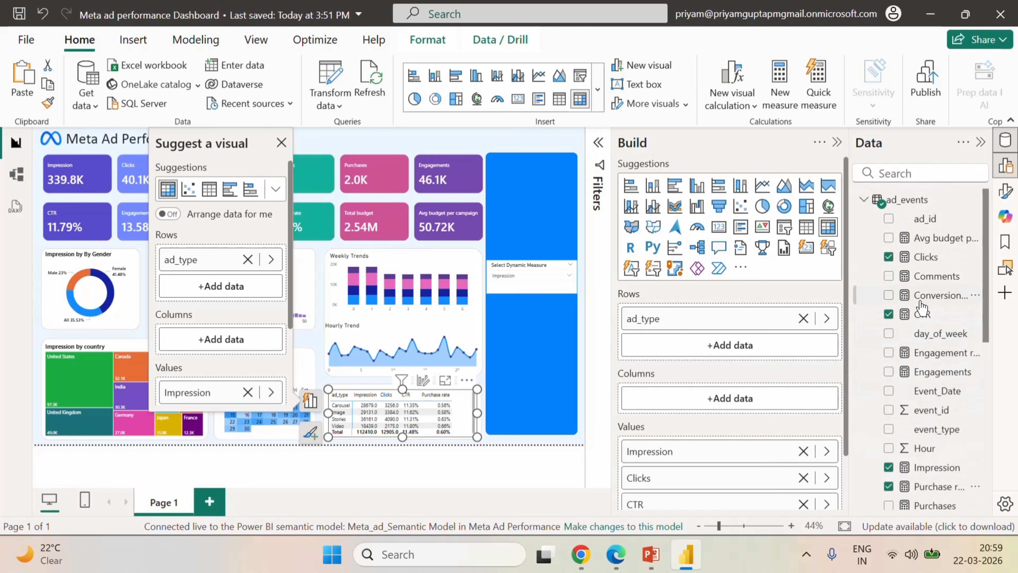
{"action": "left_click", "coordinate": [889, 352]}
{"action": "left_click", "coordinate": [888, 295]}
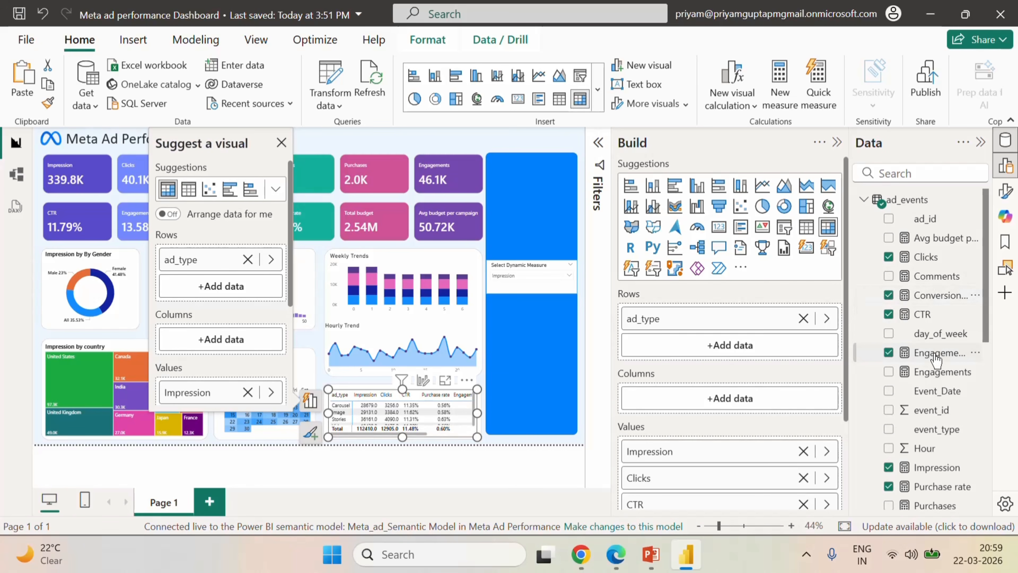
{"action": "left_click", "coordinate": [837, 143]}
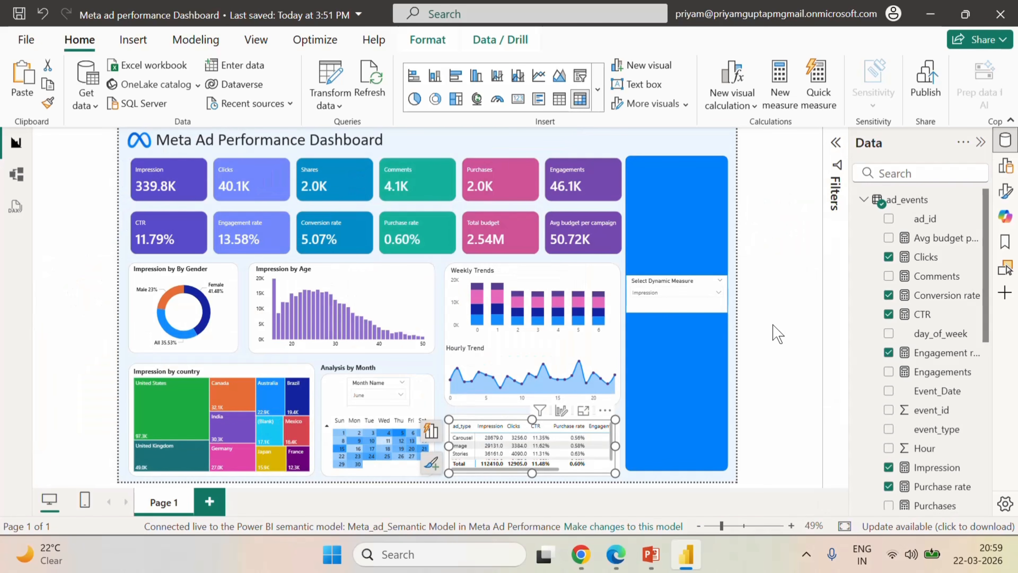
{"action": "left_click", "coordinate": [1005, 165]}
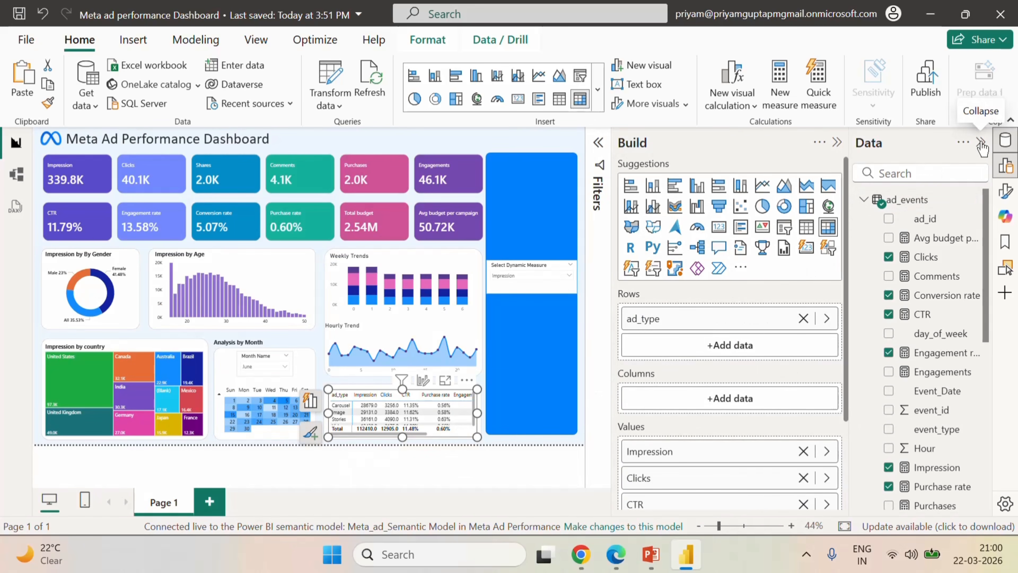
- Rename the row field to 'Ad Type' and the Impression column to IMPR
{"action": "left_click", "coordinate": [982, 144]}
{"action": "scroll", "coordinate": [850, 409], "scroll_direction": "down", "scroll_amount": 3}
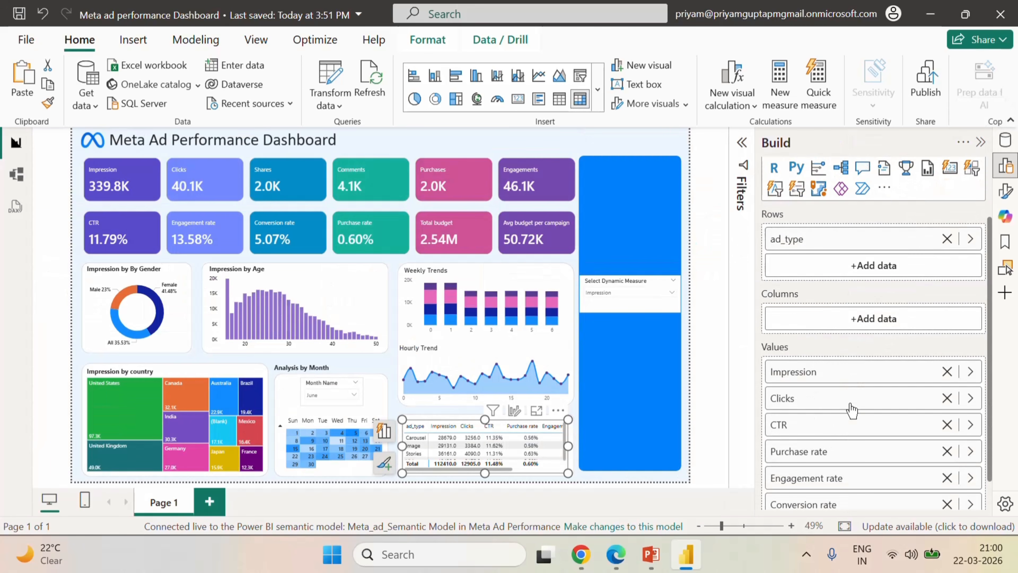
{"action": "scroll", "coordinate": [852, 409], "scroll_direction": "down", "scroll_amount": 2}
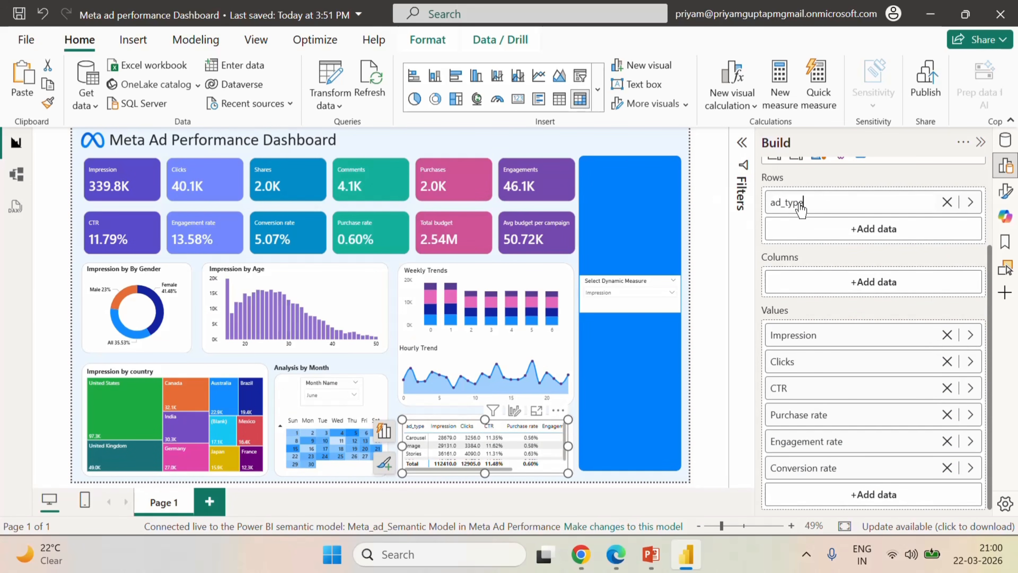
{"action": "key", "text": "BackSpace"}
{"action": "key", "text": "BackSpace"}
{"action": "key", "text": "BackSpace"}
{"action": "key", "text": "BackSpace"}
{"action": "key", "text": "BackSpace"}
{"action": "key", "text": "BackSpace"}
{"action": "type", "text": "Ad Type"}
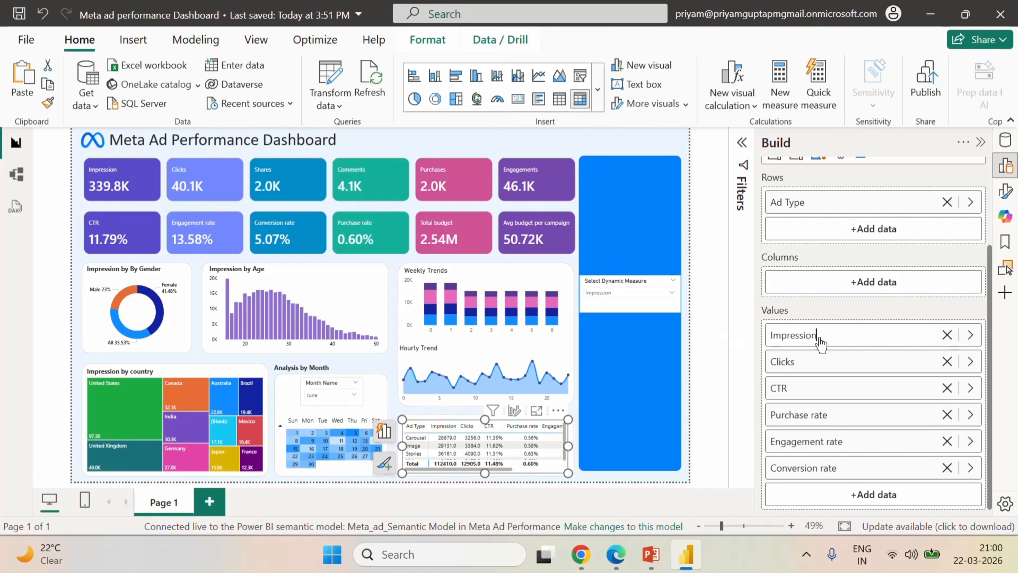
{"action": "key", "text": "BackSpace"}
{"action": "key", "text": "BackSpace"}
{"action": "key", "text": "BackSpace"}
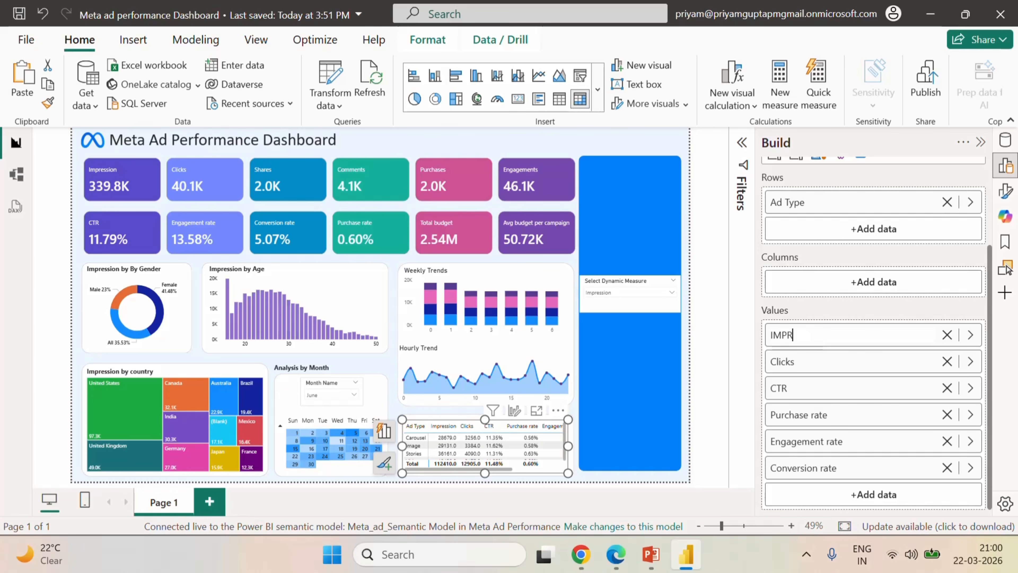
{"action": "key", "text": "Return"}
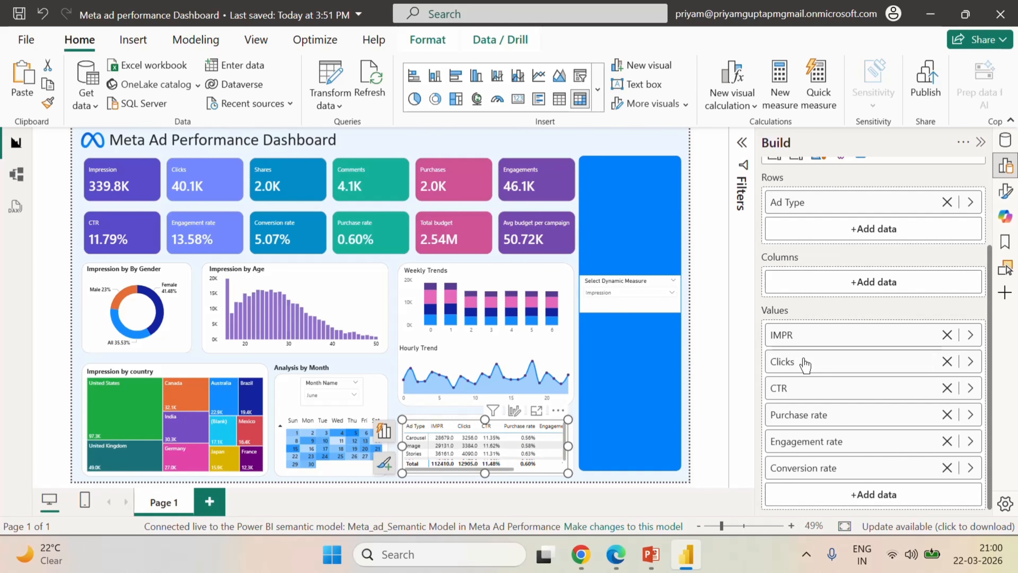
- Shorten the Clicks header to CLK and Purchase rate to PR
{"action": "key", "text": "BackSpace"}
{"action": "key", "text": "BackSpace"}
{"action": "key", "text": "BackSpace"}
{"action": "type", "text": "LK"}
{"action": "key", "text": "Return"}
{"action": "key", "text": "BackSpace"}
{"action": "key", "text": "BackSpace"}
{"action": "key", "text": "BackSpace"}
{"action": "key", "text": "BackSpace"}
{"action": "key", "text": "BackSpace"}
{"action": "key", "text": "BackSpace"}
{"action": "key", "text": "BackSpace"}
{"action": "key", "text": "BackSpace"}
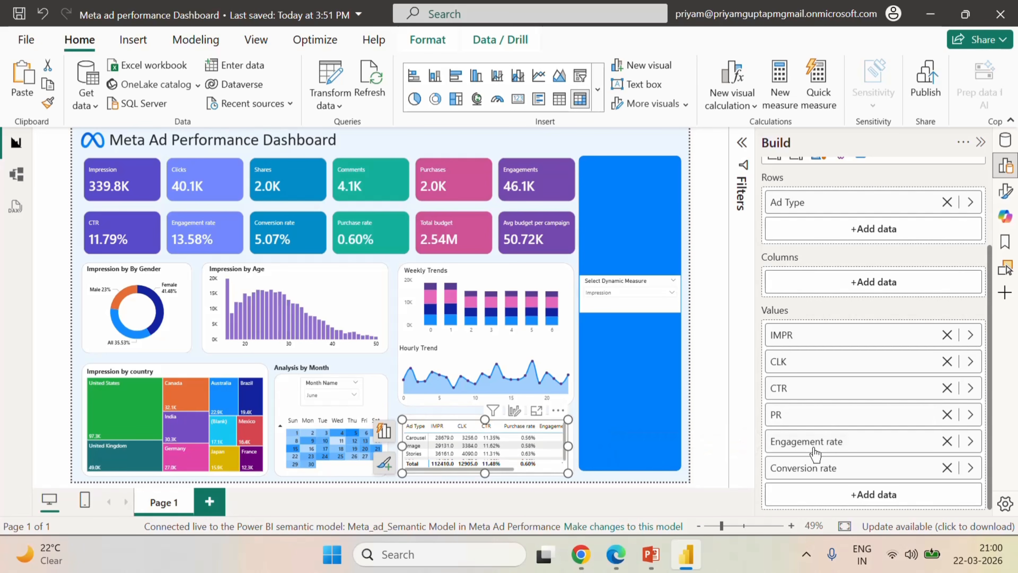
{"action": "key", "text": "Return"}
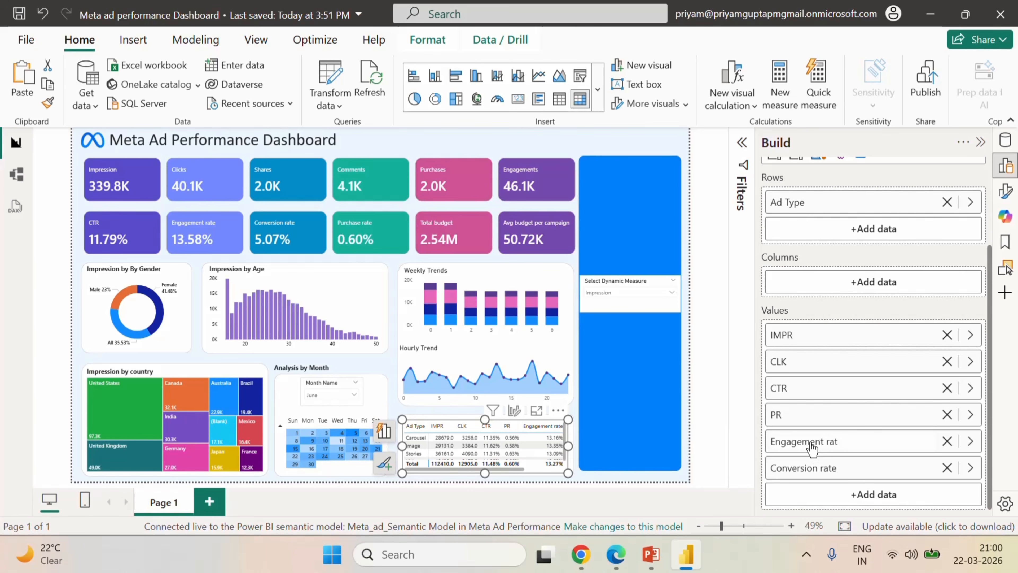
- Rename the Engagement rate and Conversion rate headers to ER and CR
{"action": "double_click", "coordinate": [811, 448]}
{"action": "key", "text": "BackSpace"}
{"action": "key", "text": "BackSpace"}
{"action": "key", "text": "BackSpace"}
{"action": "key", "text": "BackSpace"}
{"action": "key", "text": "BackSpace"}
{"action": "key", "text": "BackSpace"}
{"action": "key", "text": "BackSpace"}
{"action": "key", "text": "BackSpace"}
{"action": "key", "text": "BackSpace"}
{"action": "key", "text": "BackSpace"}
{"action": "key", "text": "BackSpace"}
{"action": "key", "text": "BackSpace"}
{"action": "key", "text": "BackSpace"}
{"action": "key", "text": "Return"}
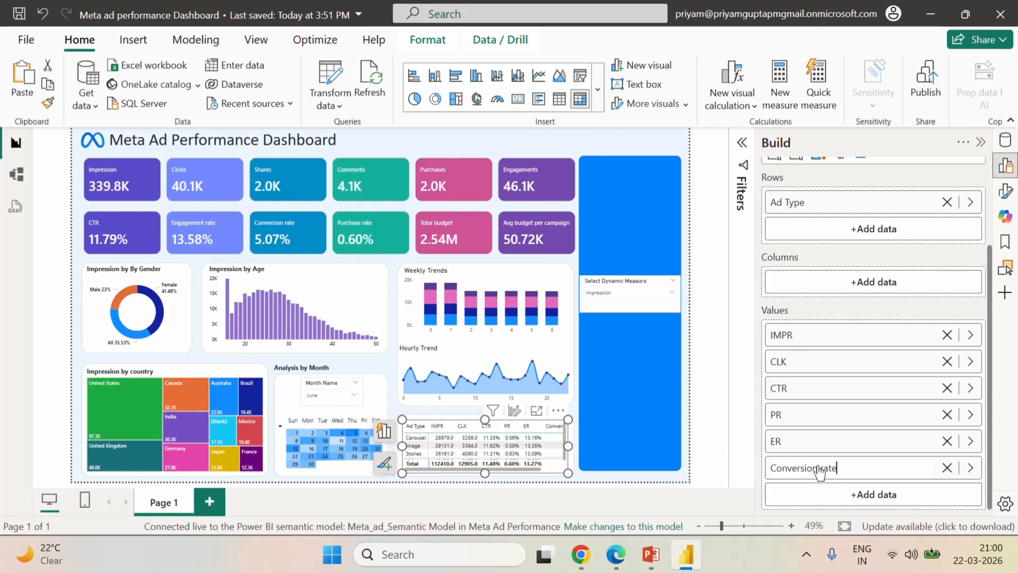
{"action": "key", "text": "BackSpace"}
{"action": "key", "text": "BackSpace"}
{"action": "key", "text": "BackSpace"}
{"action": "key", "text": "Return"}
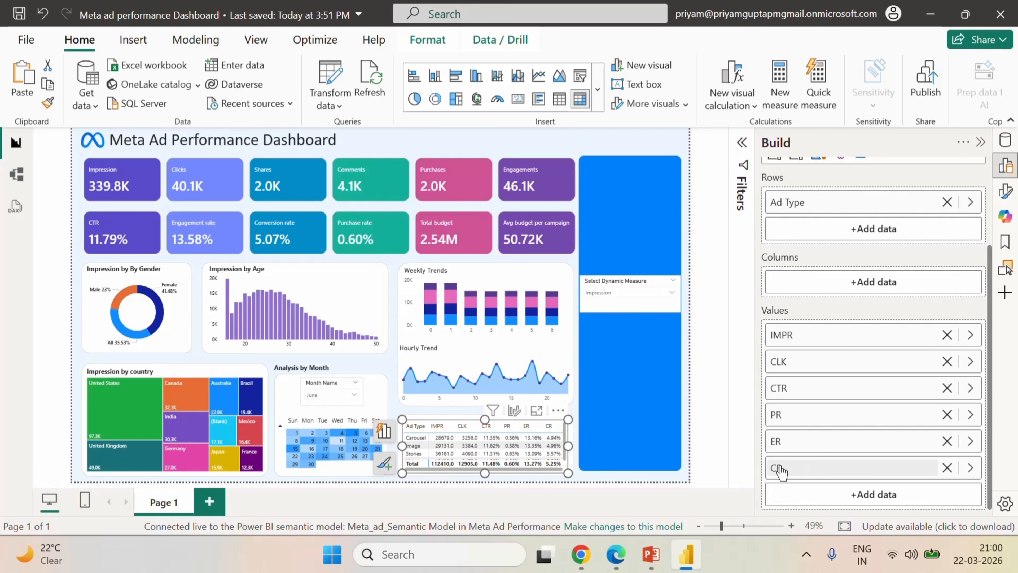
{"action": "left_click", "coordinate": [980, 142]}
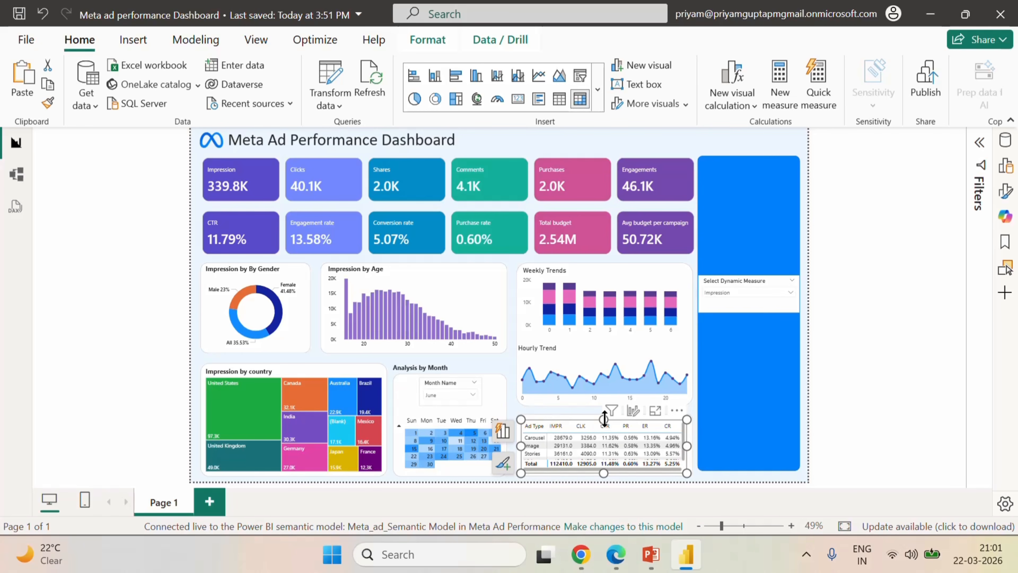
- Make the table taller and shrink the Hourly Trend chart from its bottom edge
{"action": "left_click_drag", "start_coordinate": [603, 419], "coordinate": [603, 414]}
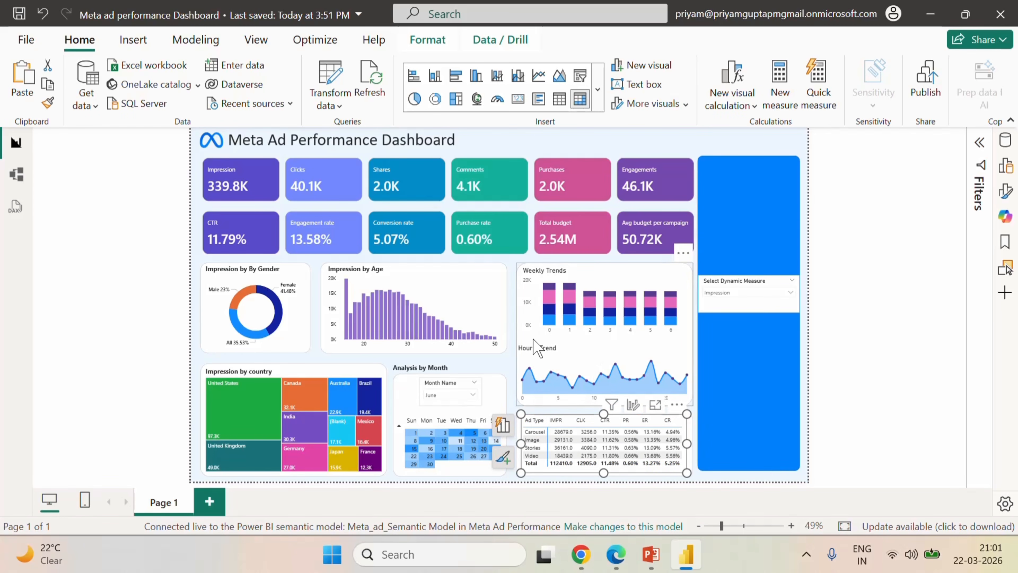
{"action": "left_click", "coordinate": [537, 348]}
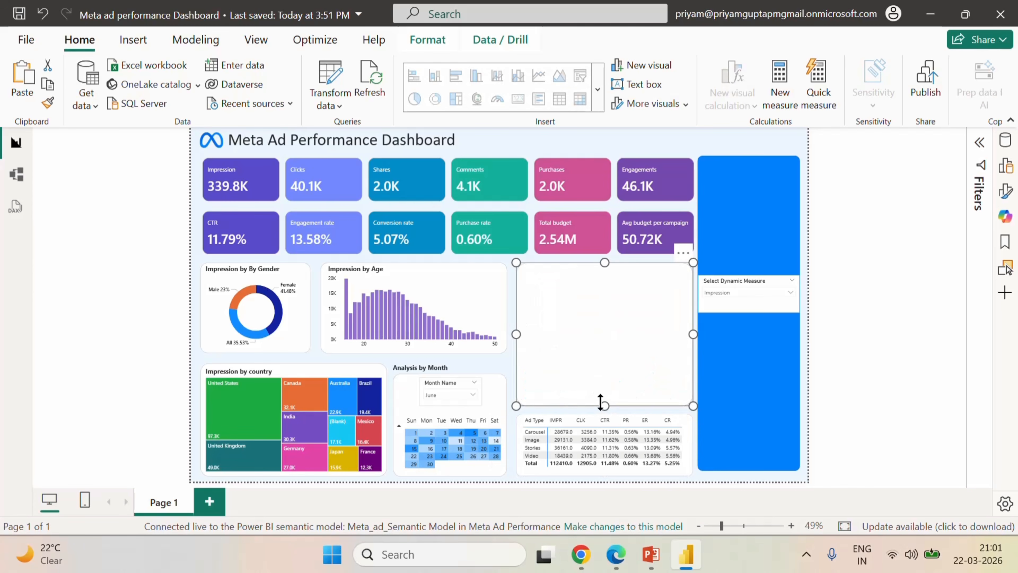
{"action": "left_click_drag", "start_coordinate": [600, 402], "coordinate": [598, 398]}
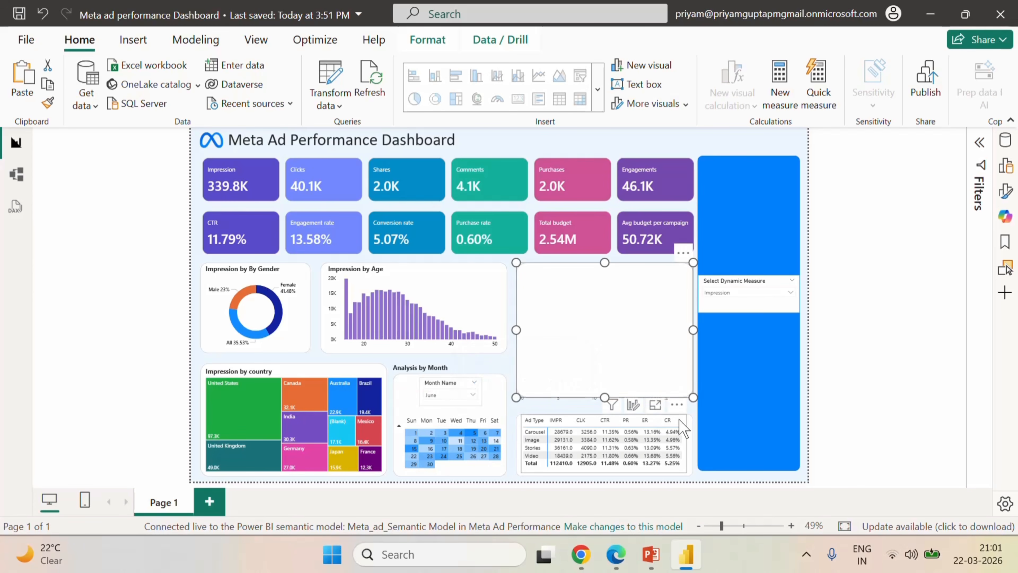
{"action": "left_click", "coordinate": [691, 410]}
{"action": "left_click", "coordinate": [618, 359]}
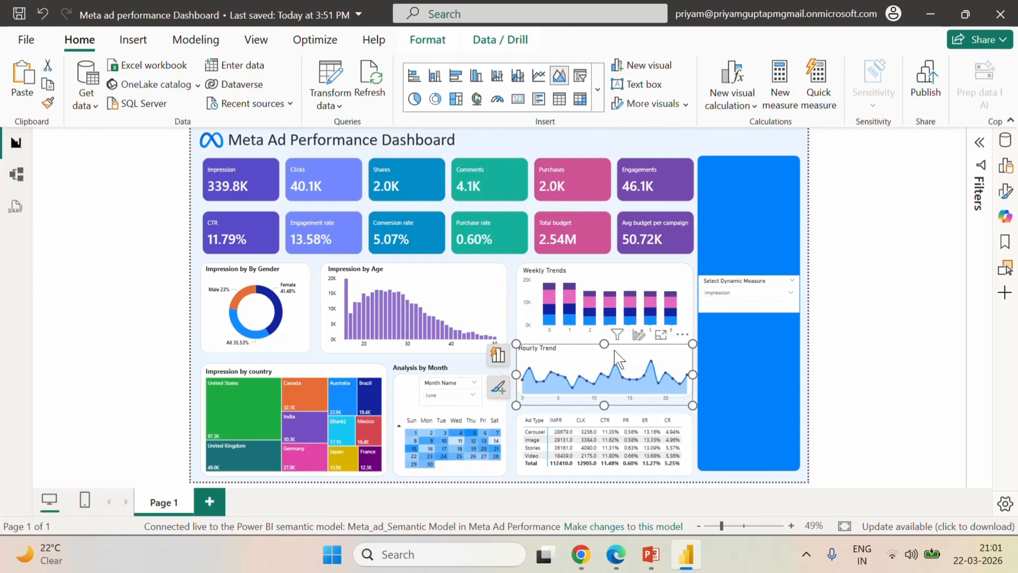
{"action": "key", "text": "Up"}
{"action": "key", "text": "Up"}
{"action": "key", "text": "Up"}
{"action": "key", "text": "Up"}
{"action": "key", "text": "Up"}
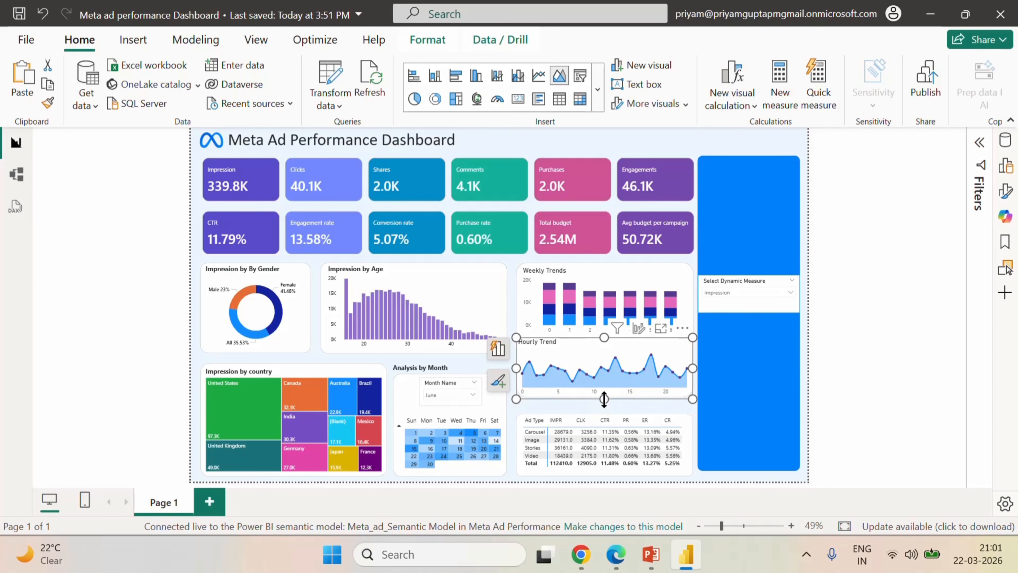
{"action": "left_click_drag", "start_coordinate": [604, 399], "coordinate": [607, 393]}
{"action": "left_click", "coordinate": [585, 405]}
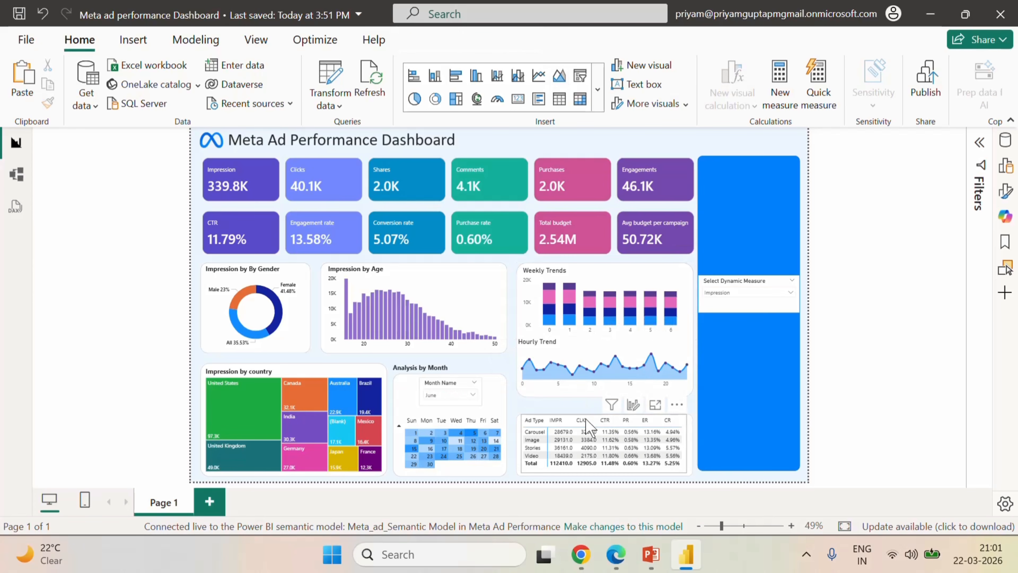
- Extend the Ad Type table upward and test sorting by CLK, then restore Ad Type order
{"action": "left_click", "coordinate": [589, 427]}
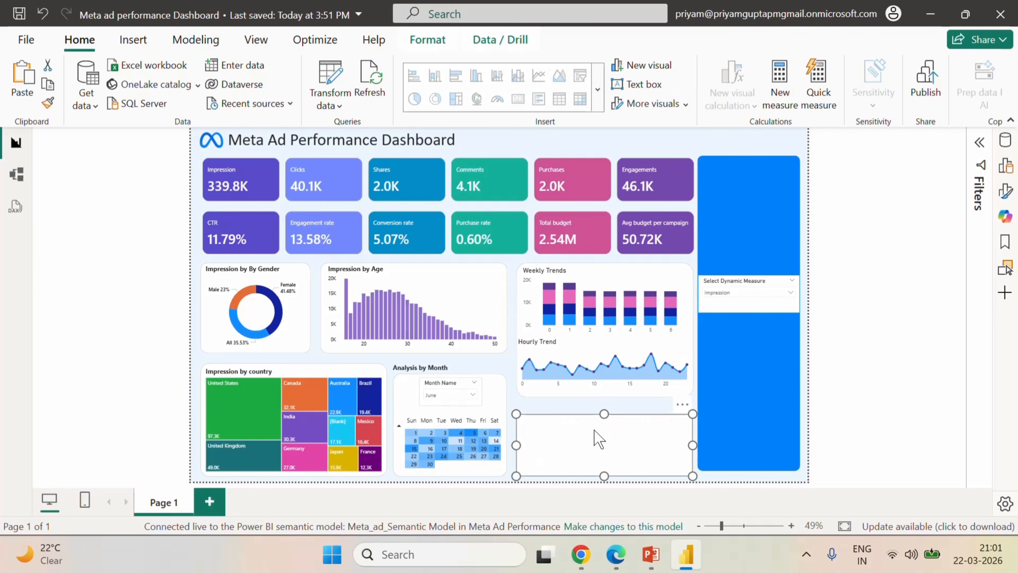
{"action": "left_click_drag", "start_coordinate": [604, 413], "coordinate": [604, 405]}
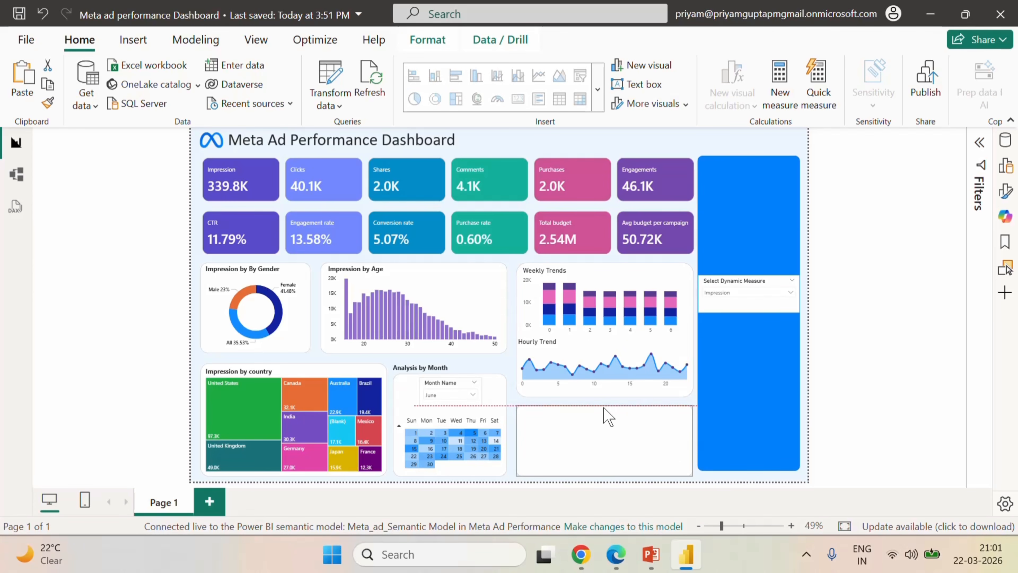
{"action": "left_click", "coordinate": [753, 485]}
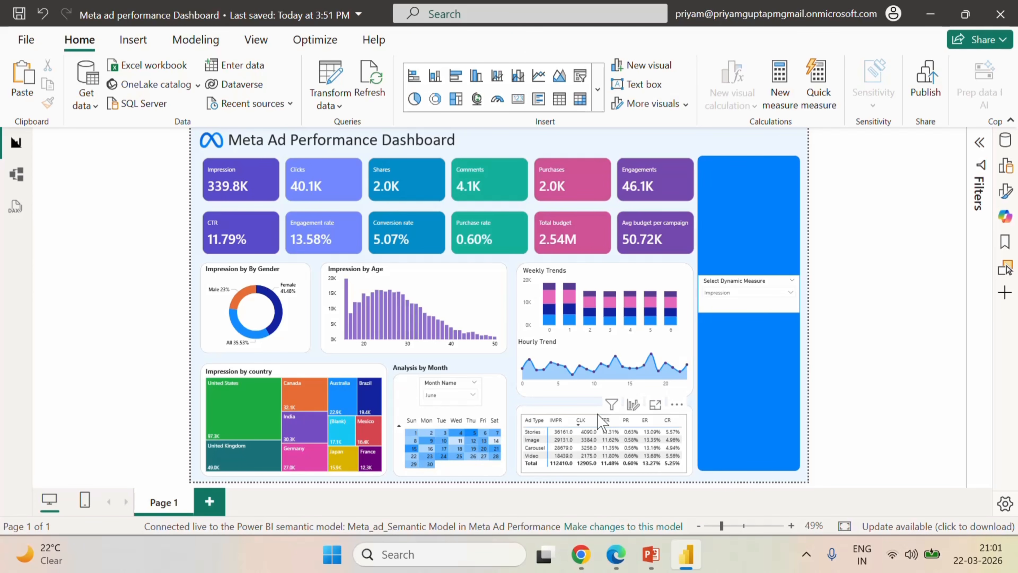
{"action": "left_click", "coordinate": [581, 420]}
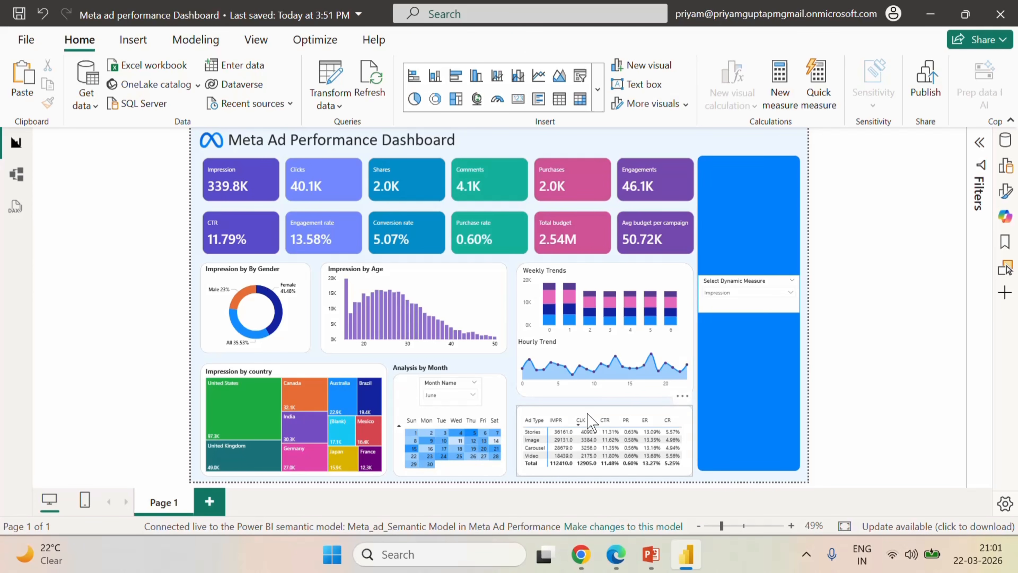
{"action": "left_click", "coordinate": [533, 420]}
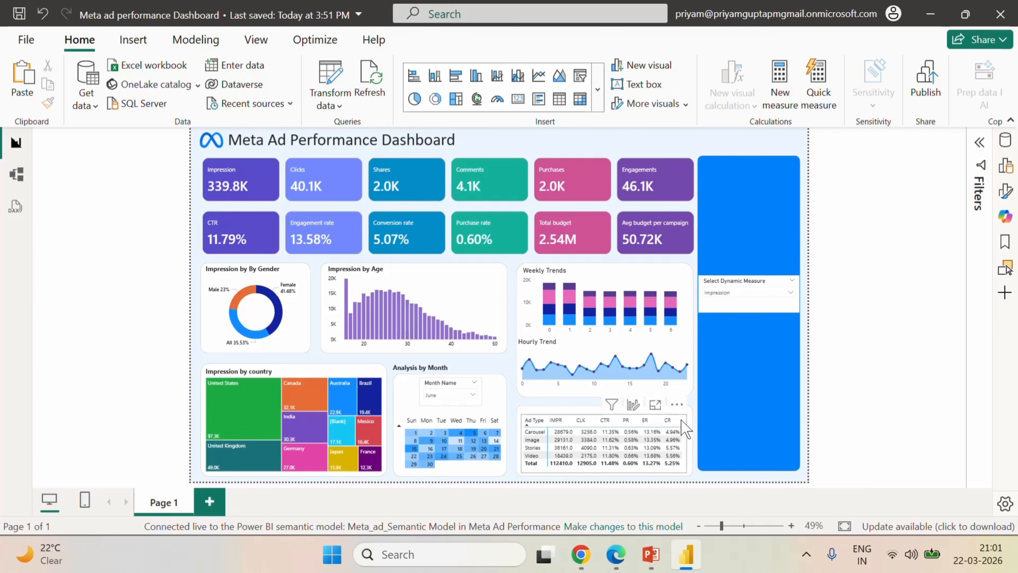
- Fine-tune the table's top edge to align with the neighbouring visuals
{"action": "left_click", "coordinate": [684, 430]}
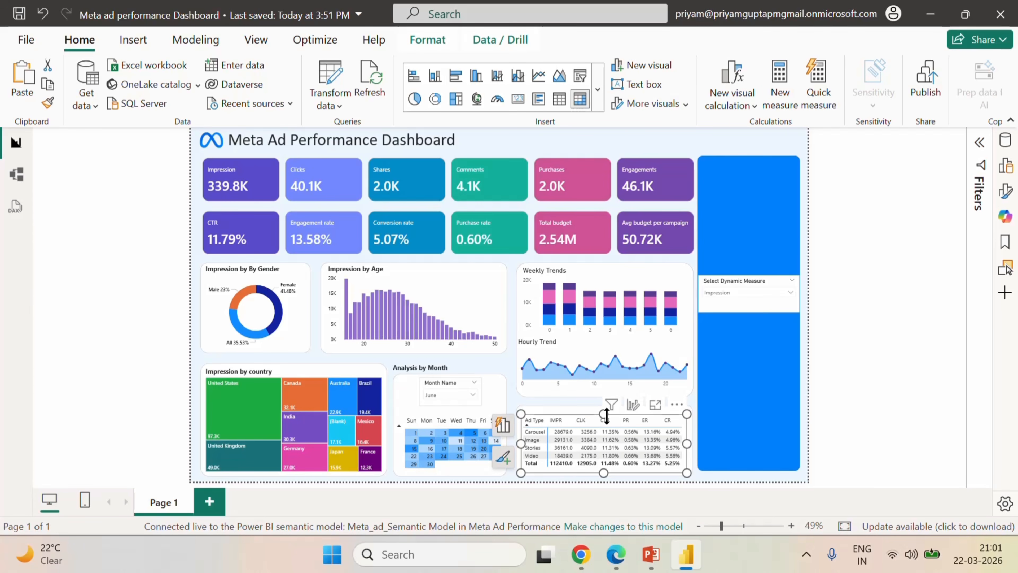
{"action": "left_click_drag", "start_coordinate": [603, 413], "coordinate": [605, 408]}
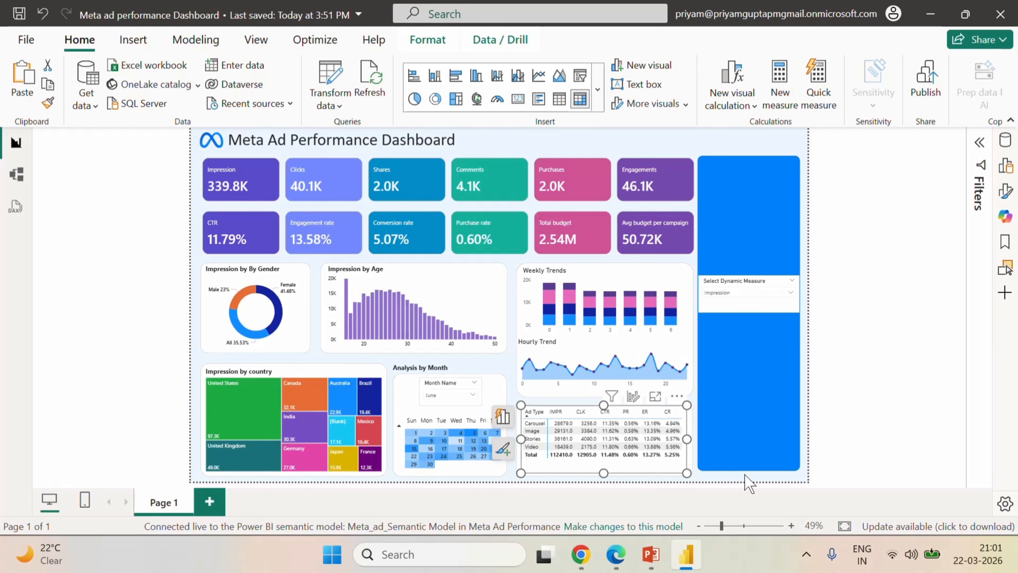
{"action": "left_click", "coordinate": [755, 498]}
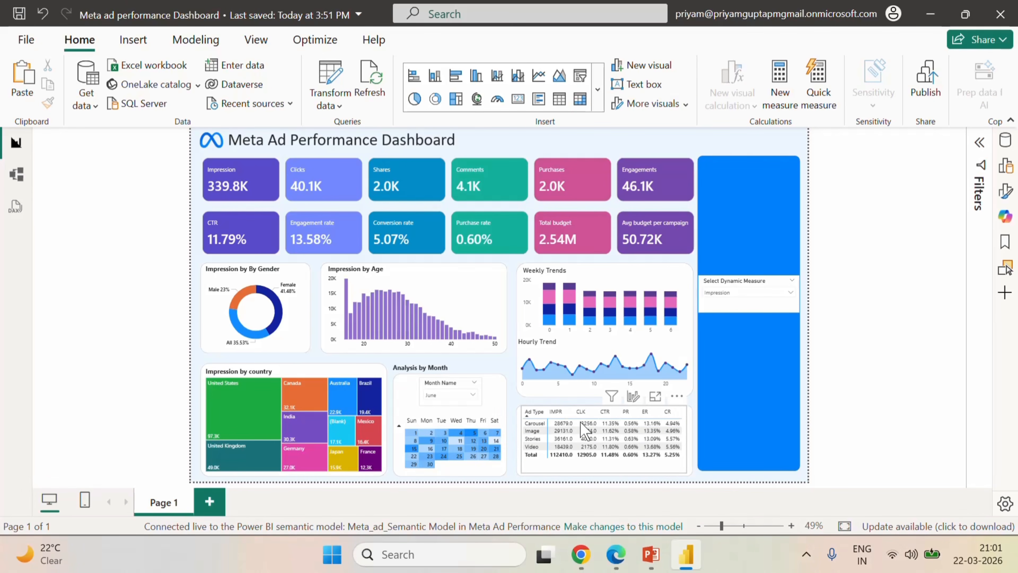
{"action": "left_click", "coordinate": [609, 449]}
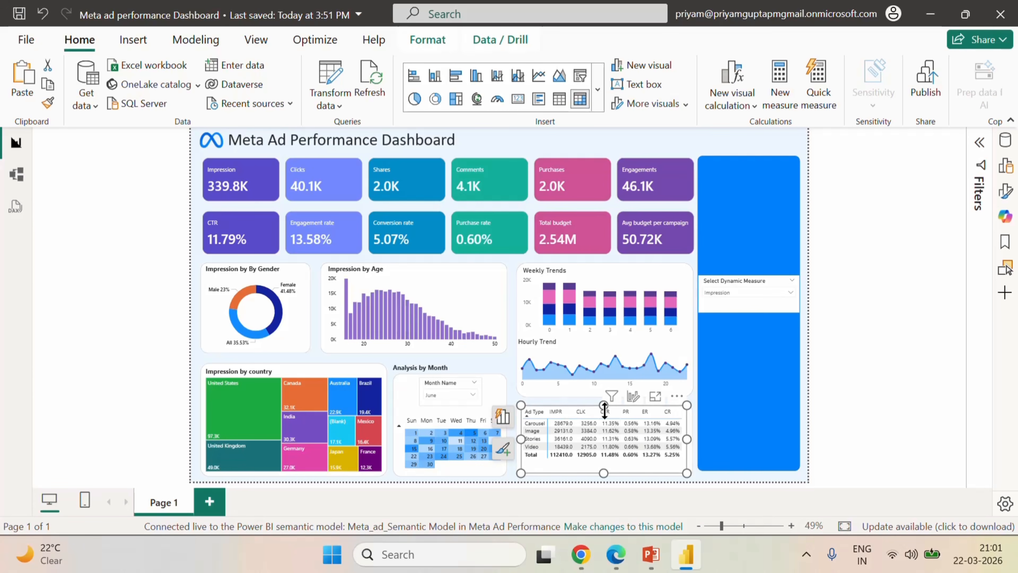
{"action": "left_click_drag", "start_coordinate": [604, 405], "coordinate": [602, 406]}
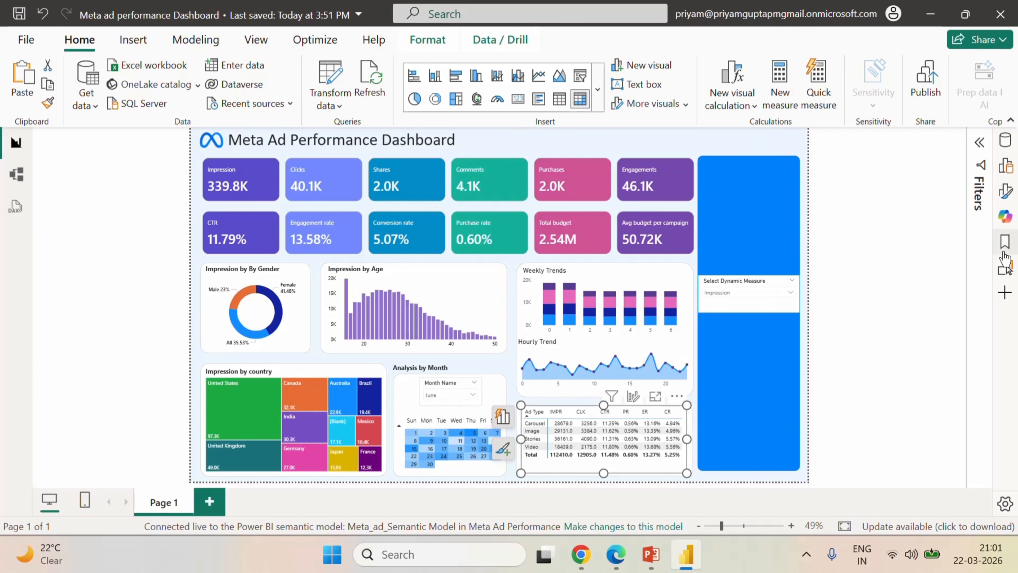
{"action": "left_click", "coordinate": [1001, 171]}
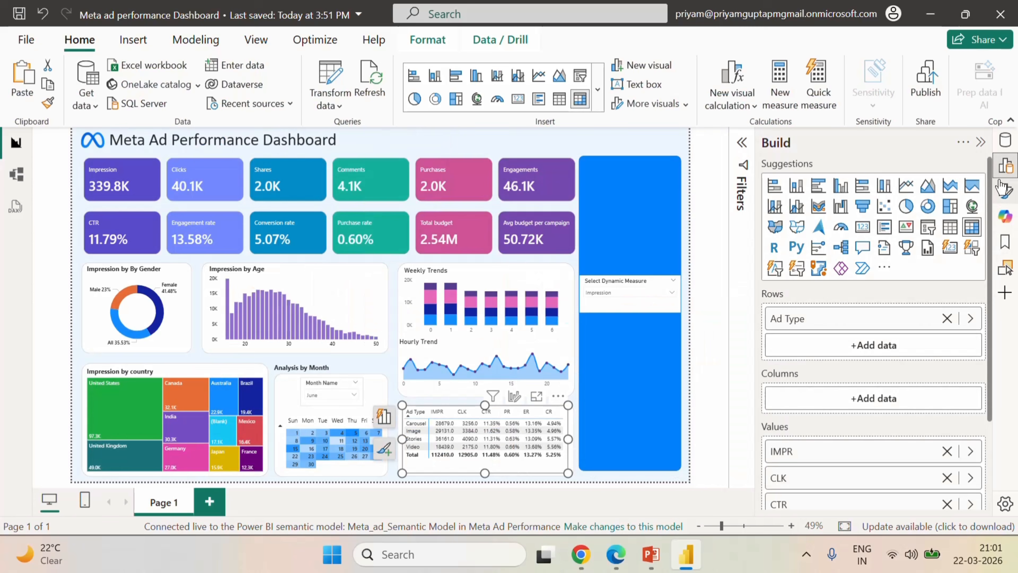
- Show the Ad Type table's Size and style settings in the Format pane
{"action": "left_click", "coordinate": [978, 148]}
{"action": "left_click", "coordinate": [1005, 192]}
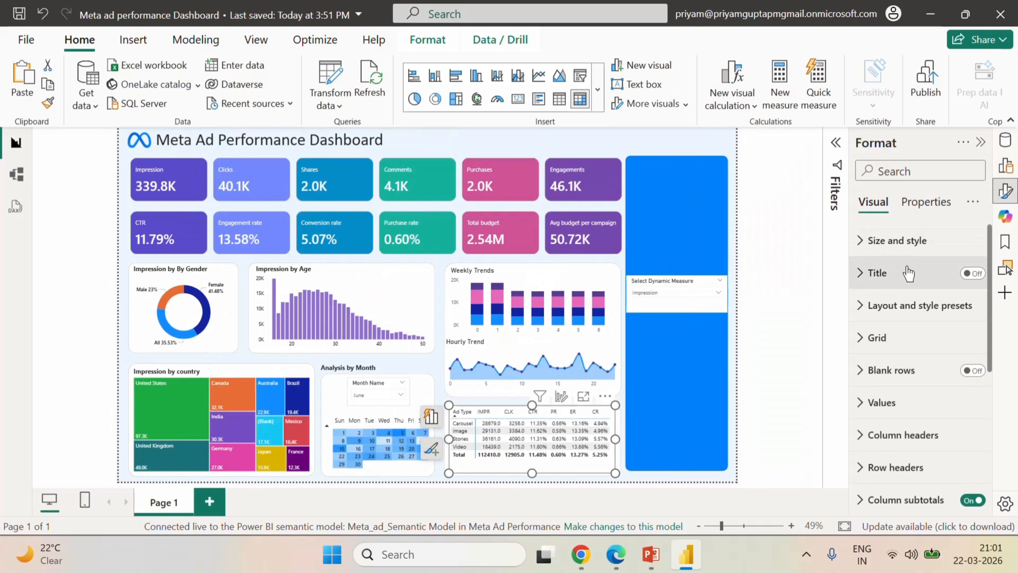
{"action": "left_click", "coordinate": [874, 241]}
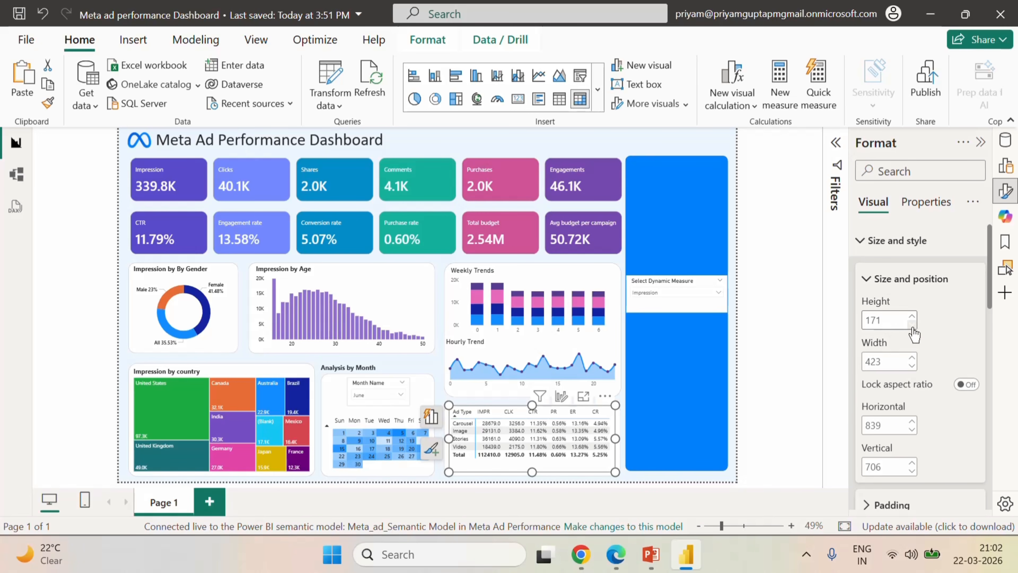
{"action": "scroll", "coordinate": [914, 332], "scroll_direction": "down", "scroll_amount": 2}
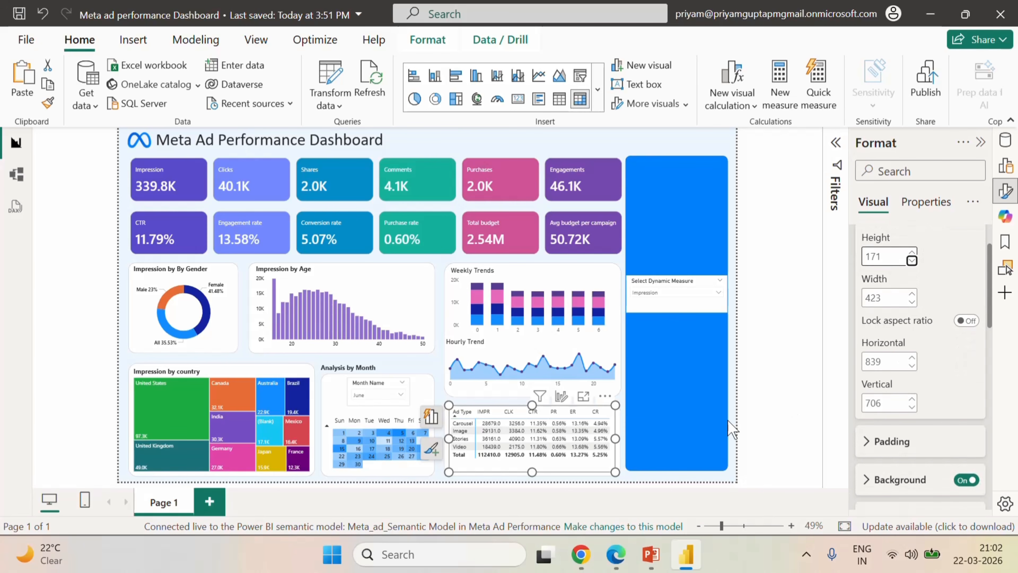
- Nudge the Ad Type table down a few pixels to vertical position 710
{"action": "left_click", "coordinate": [624, 402]}
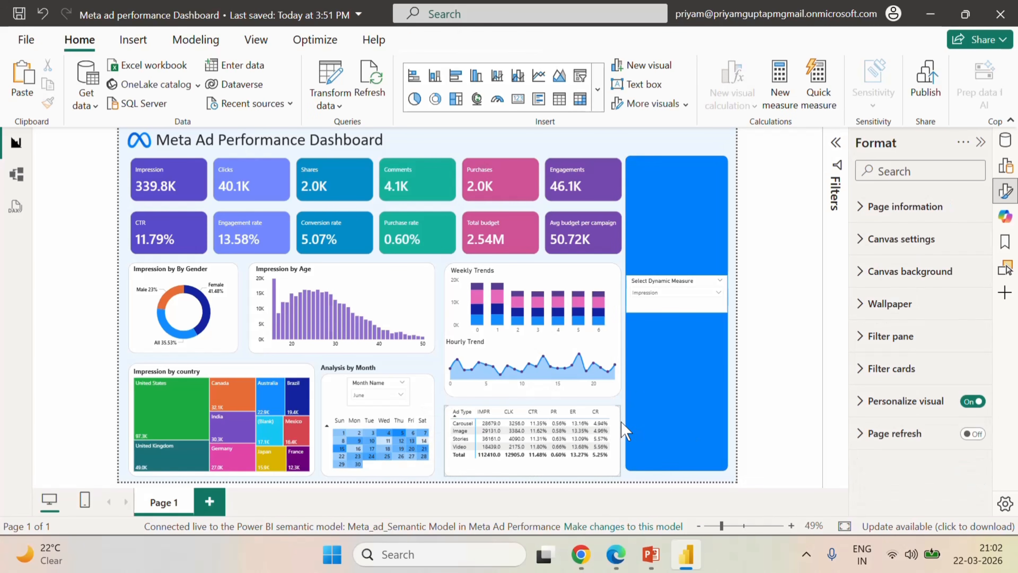
{"action": "left_click", "coordinate": [613, 416]}
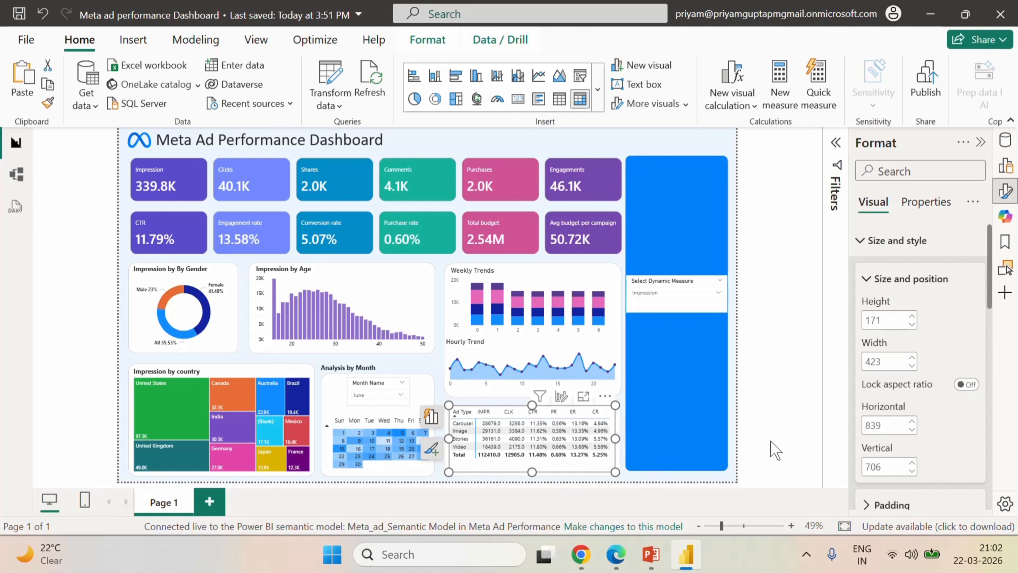
{"action": "key", "text": "Down"}
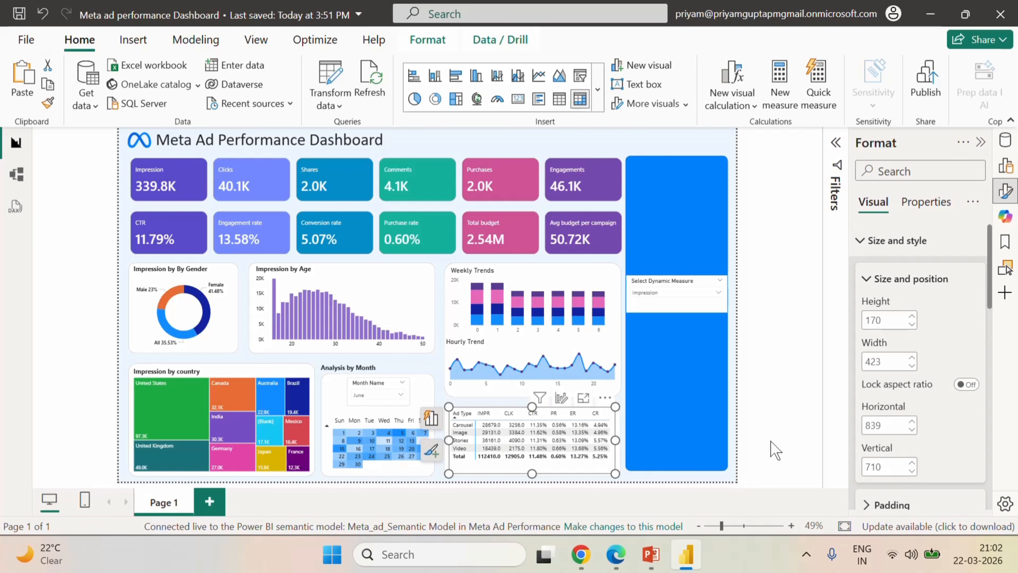
{"action": "left_click", "coordinate": [775, 450]}
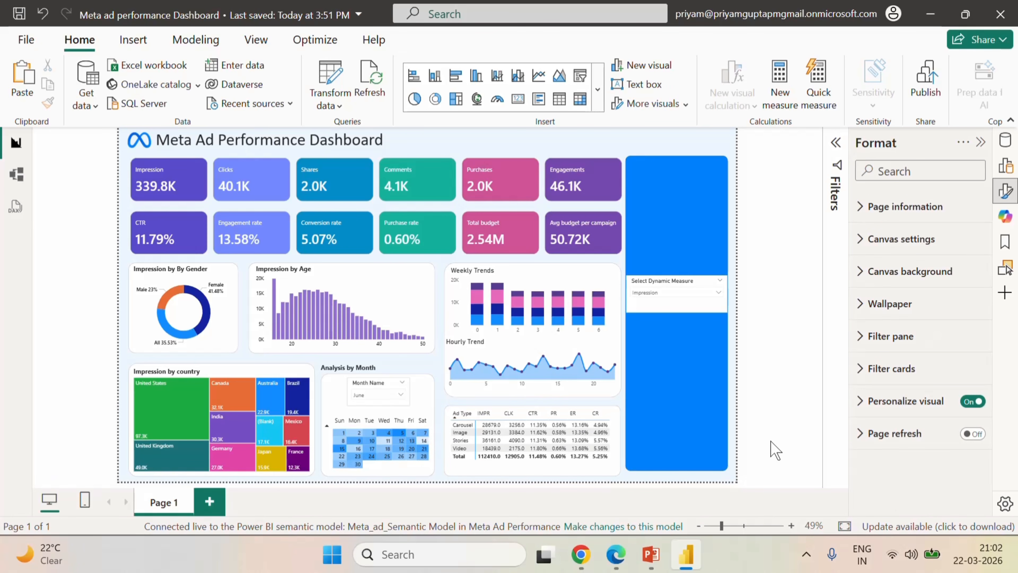
{"action": "left_click", "coordinate": [621, 427]}
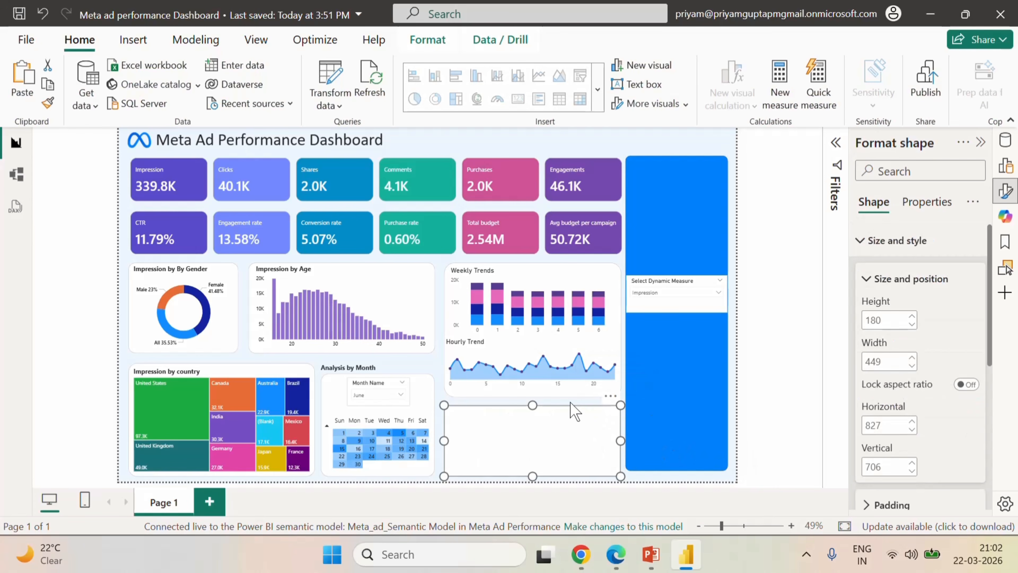
{"action": "left_click", "coordinate": [657, 479]}
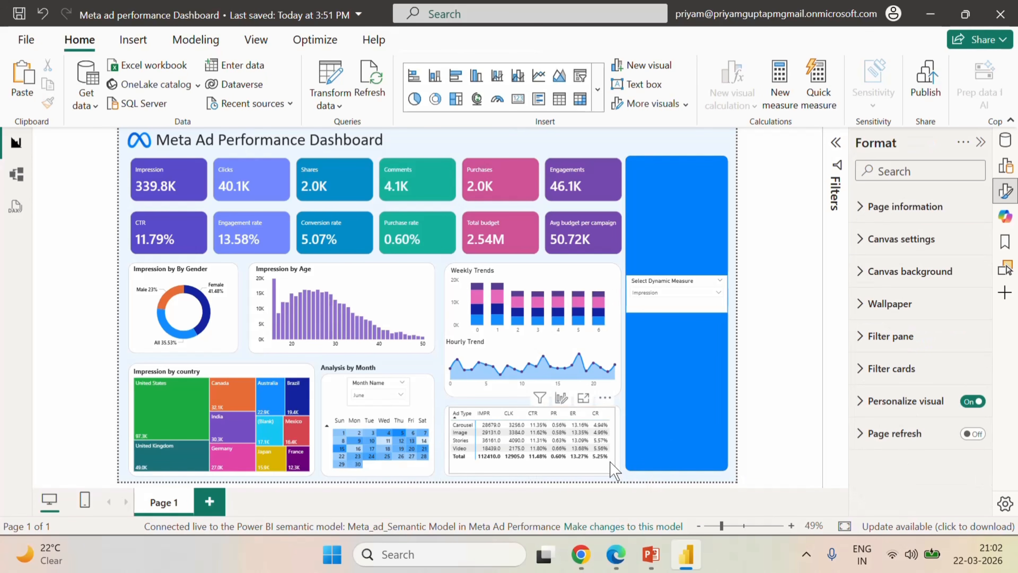
{"action": "left_click", "coordinate": [610, 461]}
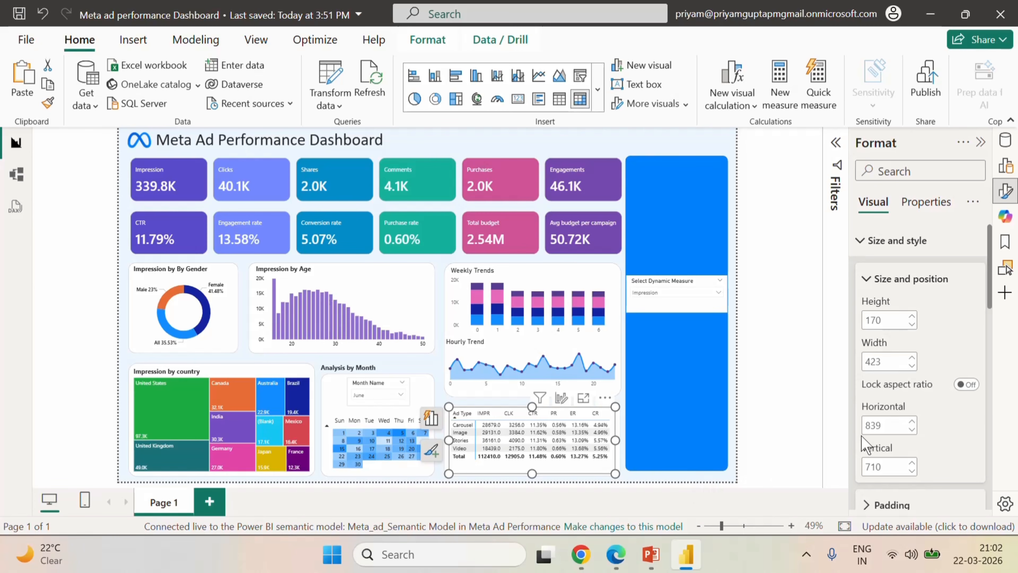
- Set the Ad Type table's border colour to white
{"action": "scroll", "coordinate": [909, 361], "scroll_direction": "down", "scroll_amount": 5}
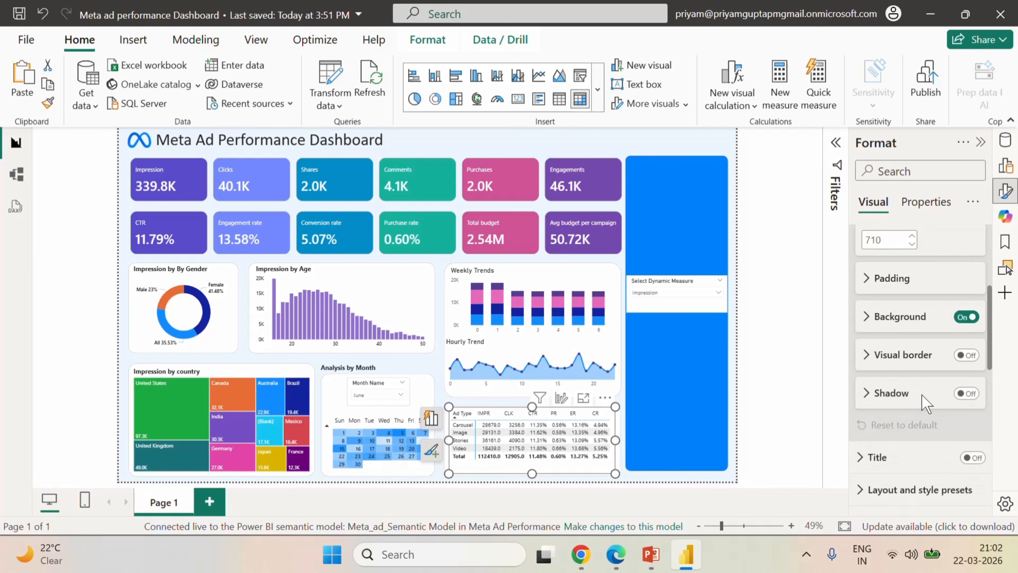
{"action": "scroll", "coordinate": [911, 377], "scroll_direction": "down", "scroll_amount": 3}
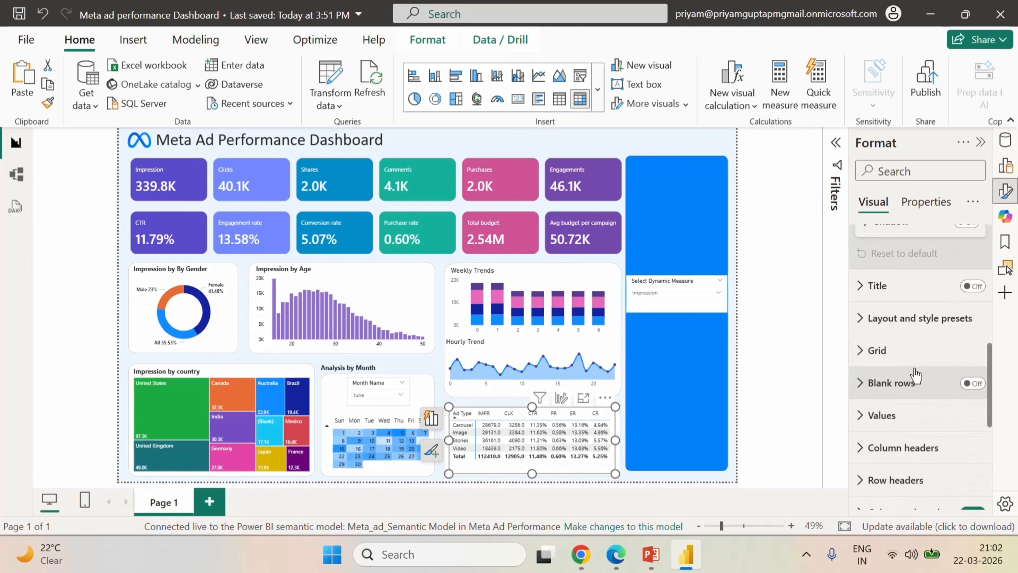
{"action": "left_click", "coordinate": [872, 354]}
{"action": "scroll", "coordinate": [882, 385], "scroll_direction": "down", "scroll_amount": 2}
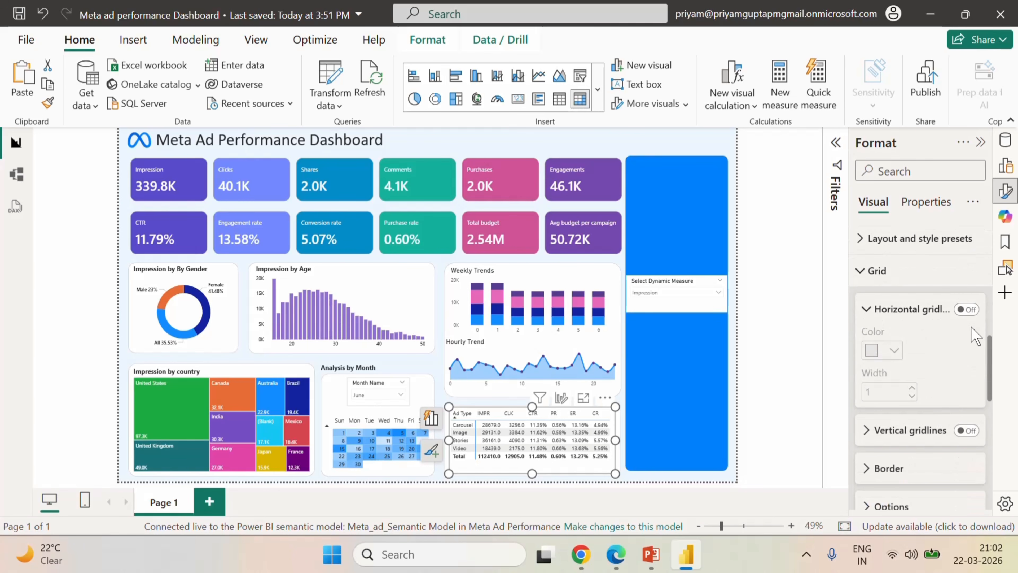
{"action": "scroll", "coordinate": [937, 377], "scroll_direction": "up", "scroll_amount": 2}
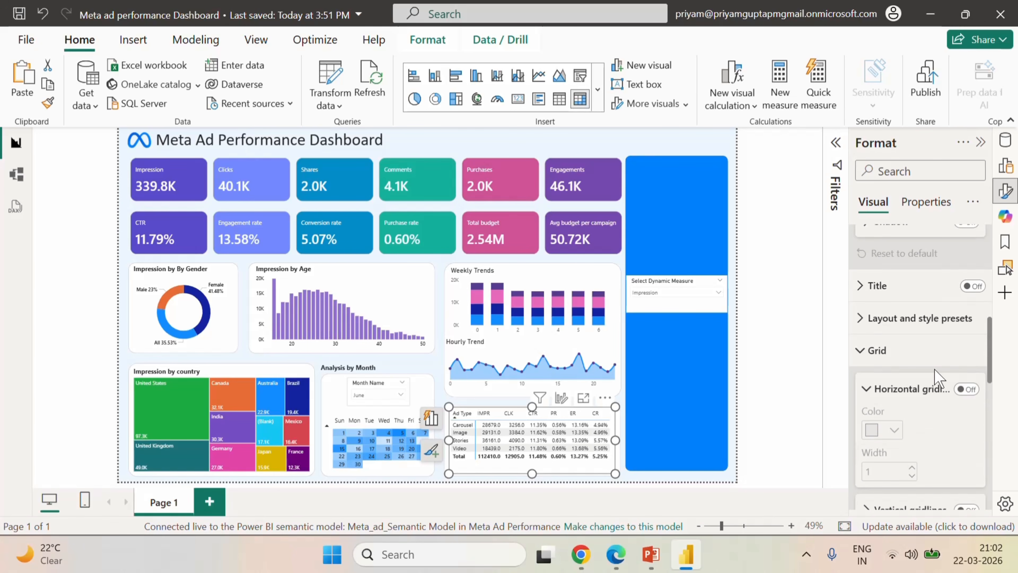
{"action": "scroll", "coordinate": [938, 377], "scroll_direction": "down", "scroll_amount": 4}
{"action": "scroll", "coordinate": [937, 377], "scroll_direction": "down", "scroll_amount": 4}
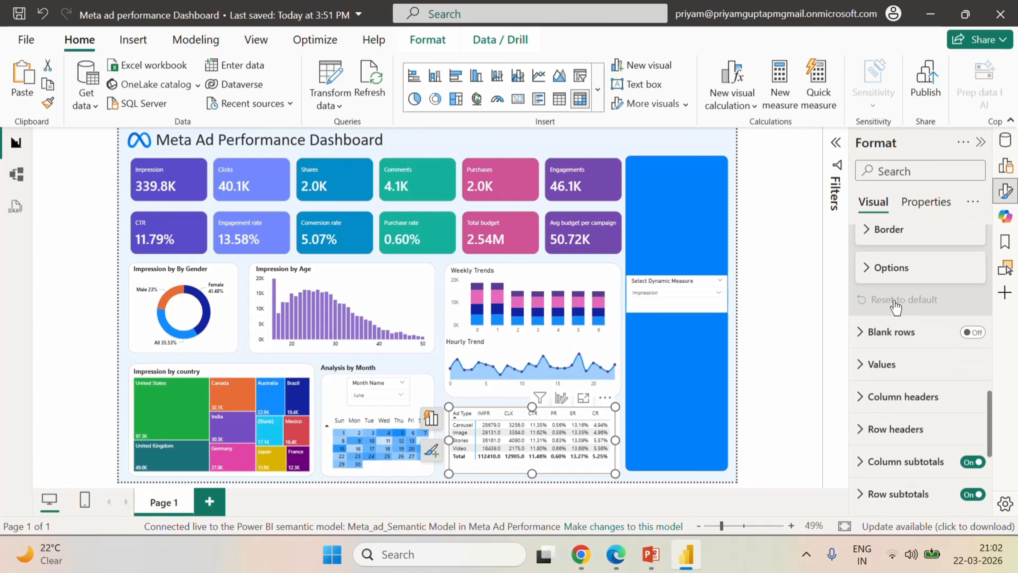
{"action": "left_click", "coordinate": [870, 235]}
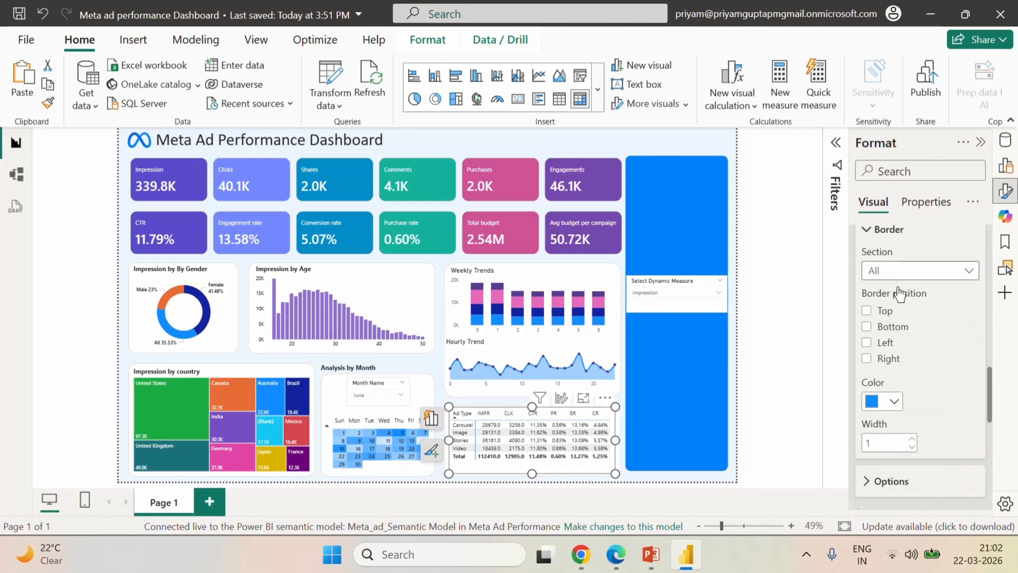
{"action": "left_click", "coordinate": [893, 401]}
{"action": "left_click", "coordinate": [803, 149]}
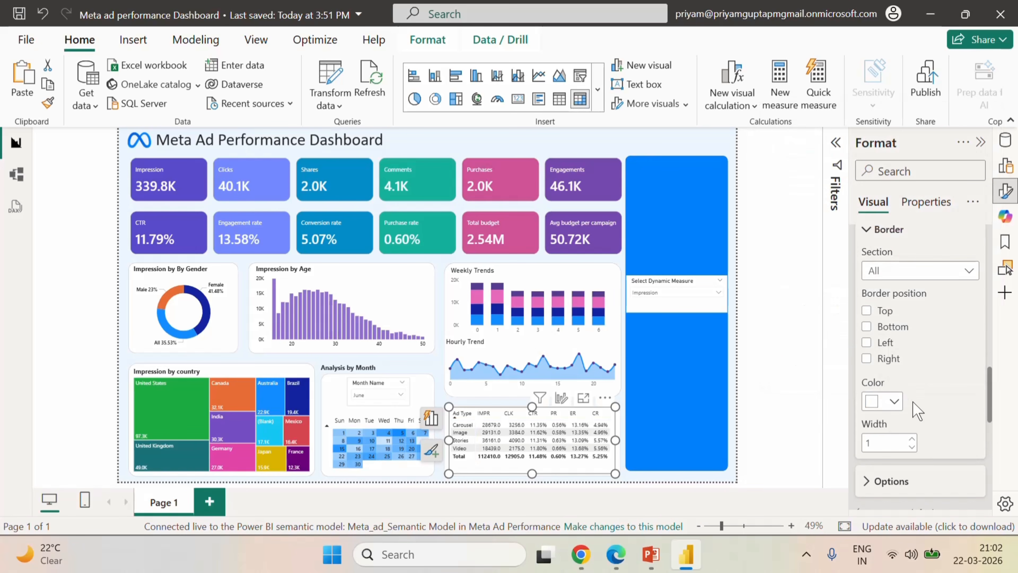
{"action": "scroll", "coordinate": [917, 410], "scroll_direction": "up", "scroll_amount": 10}
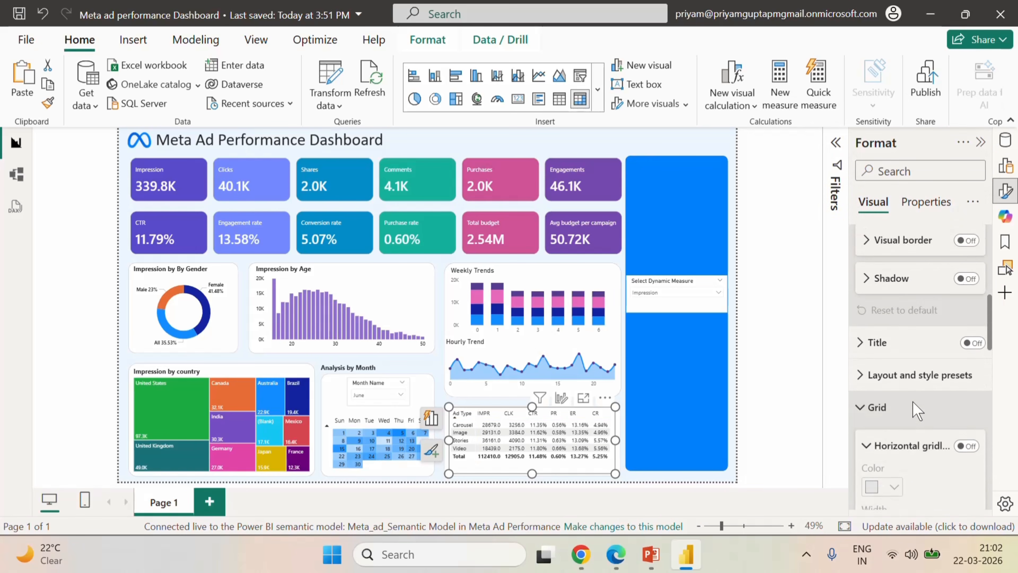
- Switch the matrix subtotals off so the Total row disappears
{"action": "left_click", "coordinate": [918, 427]}
{"action": "scroll", "coordinate": [921, 441], "scroll_direction": "down", "scroll_amount": 4}
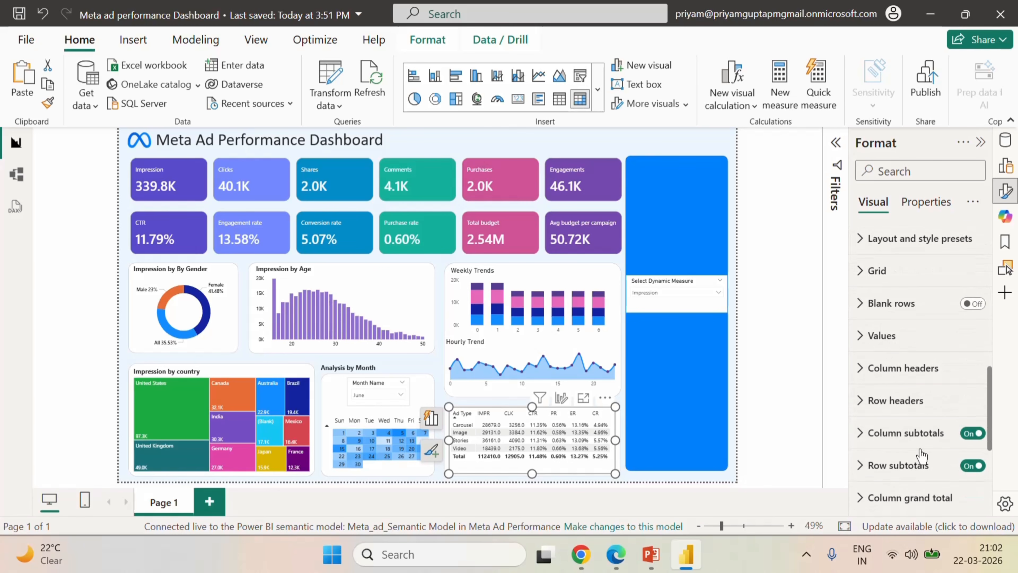
{"action": "scroll", "coordinate": [921, 455], "scroll_direction": "down", "scroll_amount": 2}
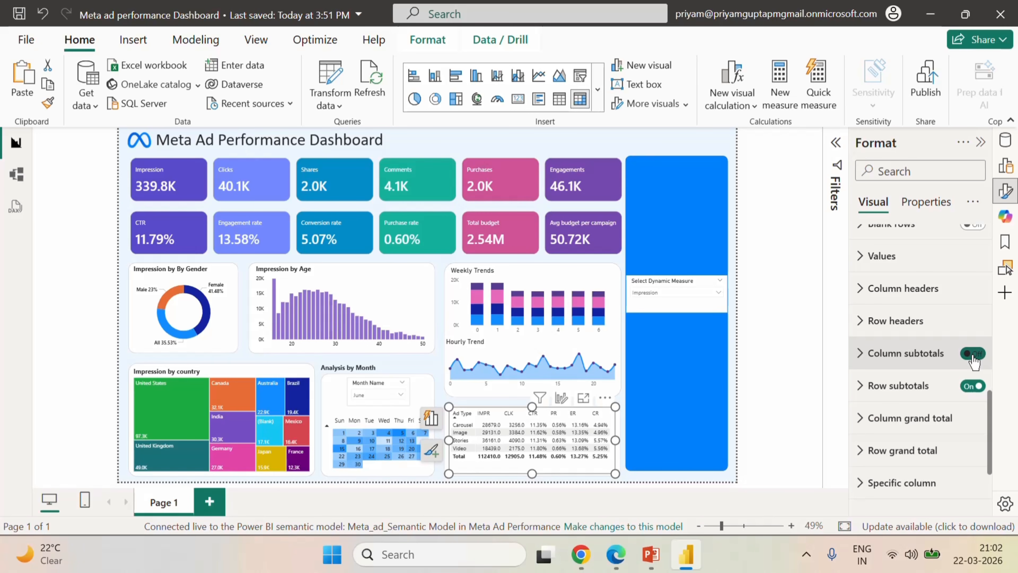
{"action": "left_click", "coordinate": [972, 386]}
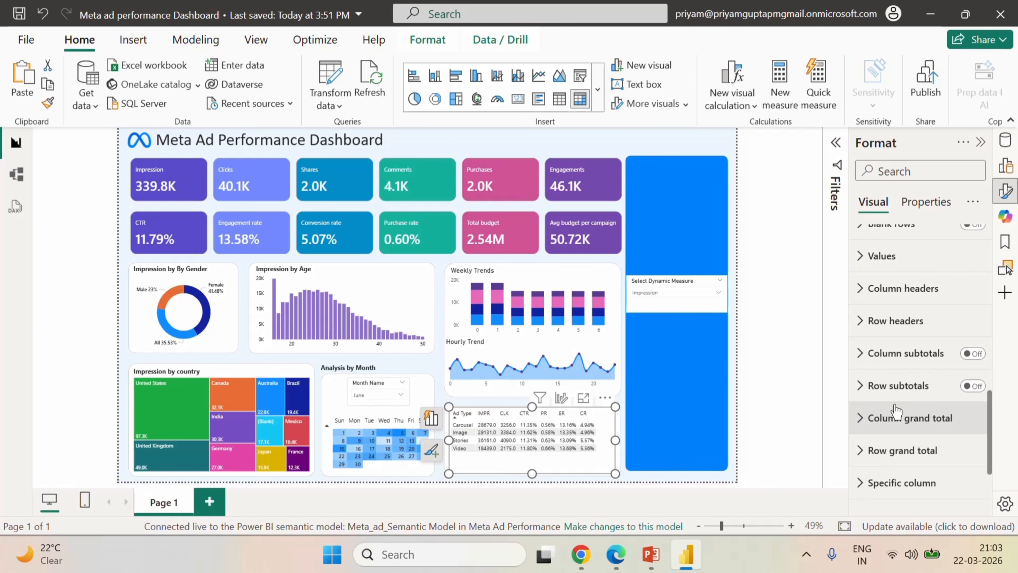
{"action": "left_click", "coordinate": [868, 322]}
- Turn off banded row colour in the Row headers settings
{"action": "scroll", "coordinate": [921, 417], "scroll_direction": "down", "scroll_amount": 4}
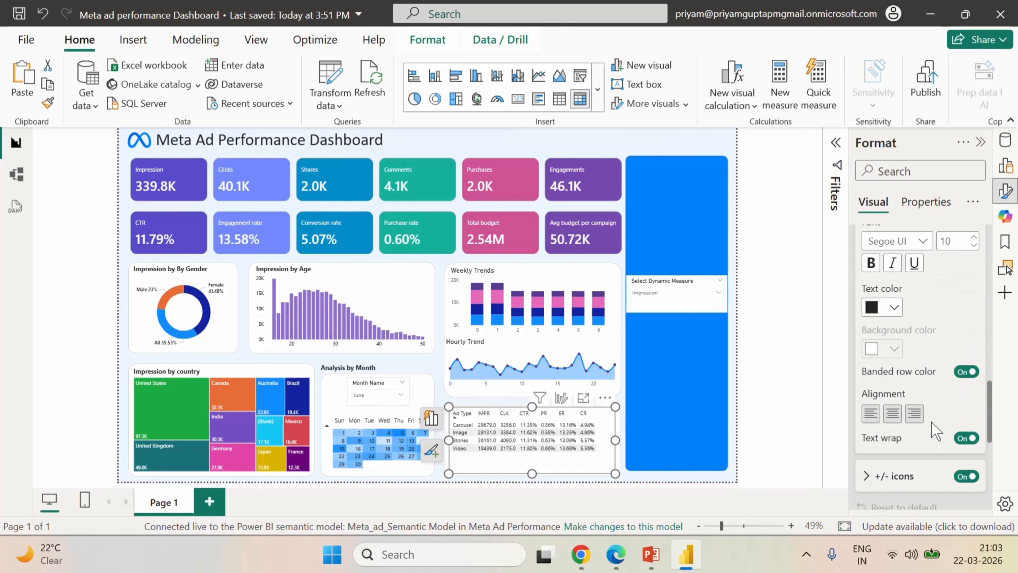
{"action": "scroll", "coordinate": [957, 395], "scroll_direction": "down", "scroll_amount": 2}
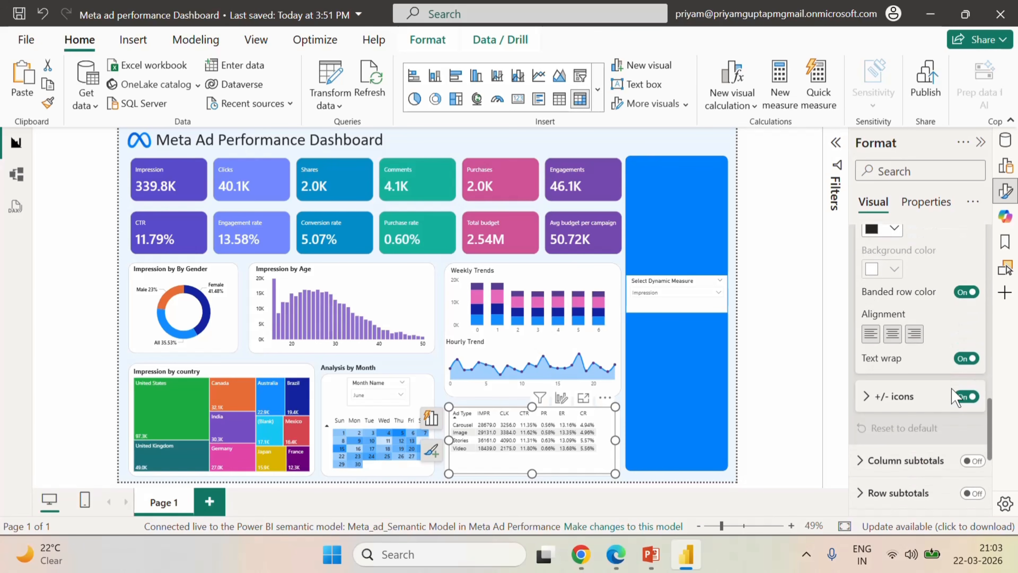
{"action": "left_click", "coordinate": [967, 293]}
{"action": "scroll", "coordinate": [953, 353], "scroll_direction": "up", "scroll_amount": 5}
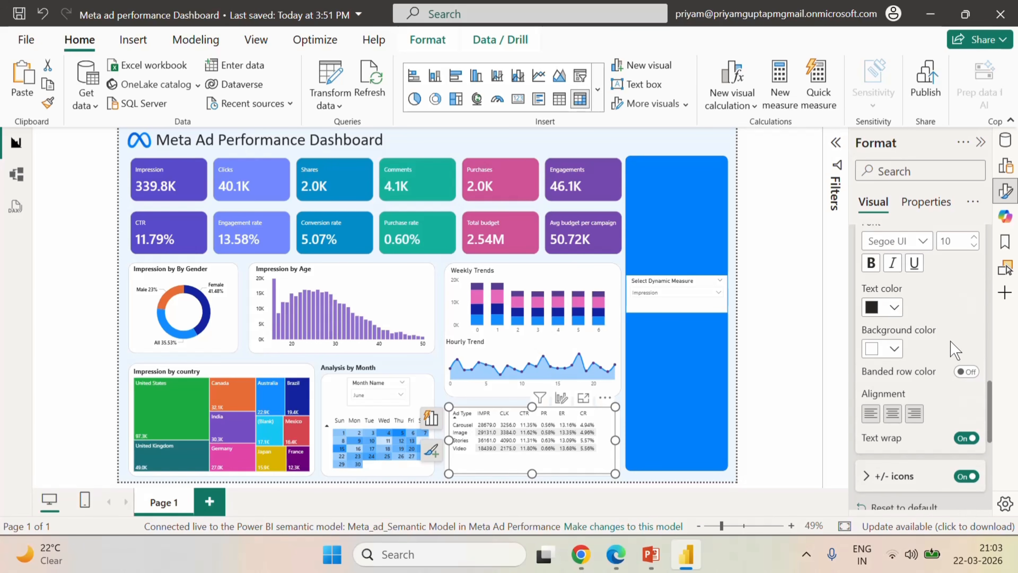
{"action": "left_click", "coordinate": [866, 323]}
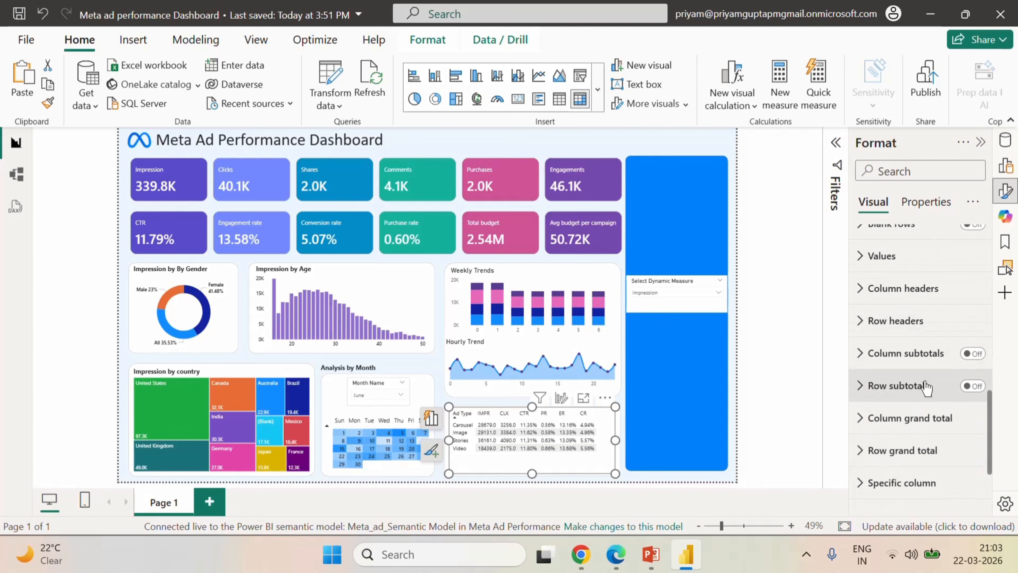
- Set the Values alternate background colour to white
{"action": "scroll", "coordinate": [857, 337], "scroll_direction": "up", "scroll_amount": 2}
{"action": "left_click", "coordinate": [861, 334]}
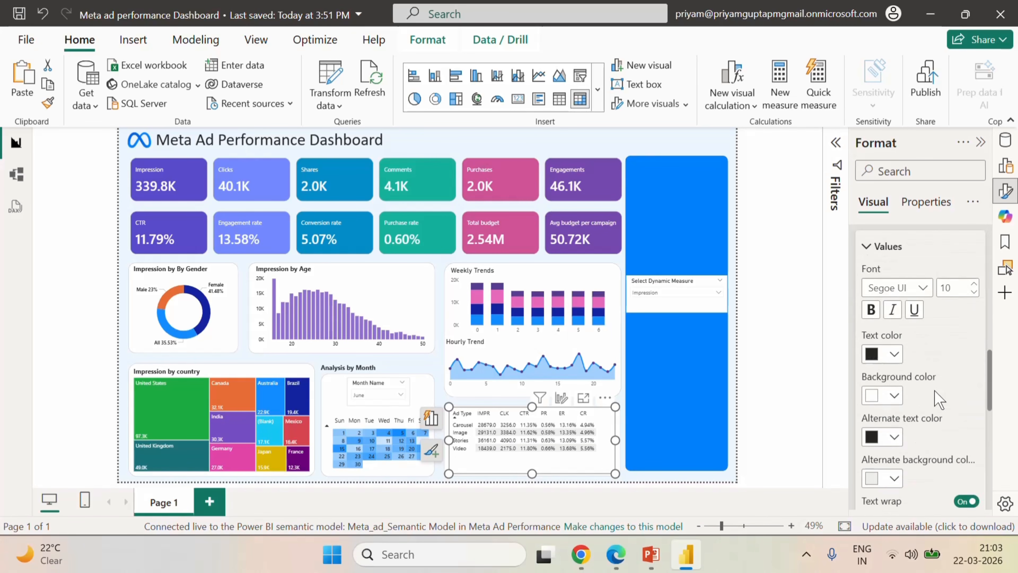
{"action": "scroll", "coordinate": [935, 391], "scroll_direction": "down", "scroll_amount": 2}
{"action": "left_click", "coordinate": [894, 366]}
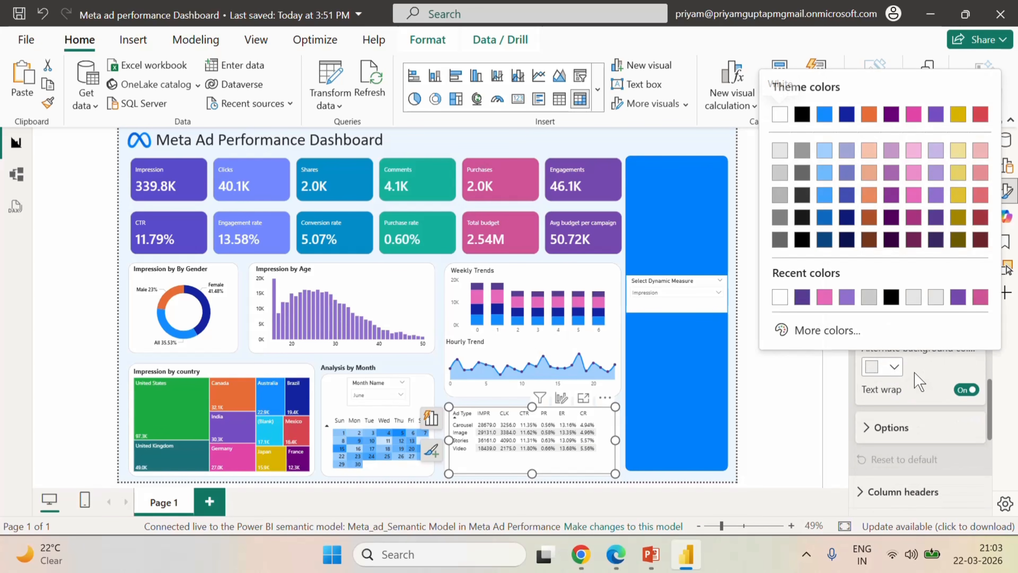
{"action": "left_click", "coordinate": [780, 300]}
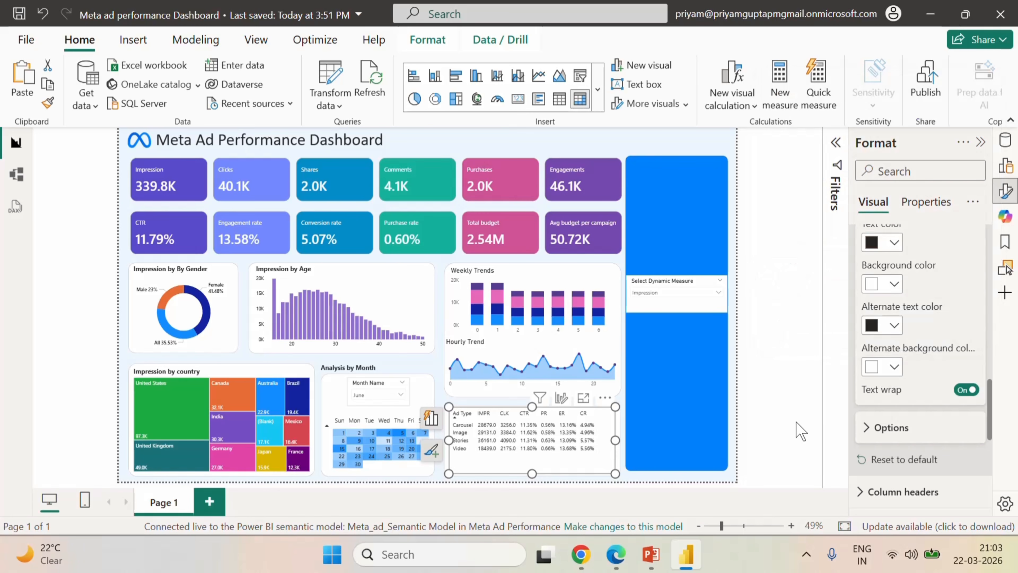
- Make the column headers Segoe UI Semibold and bold
{"action": "scroll", "coordinate": [866, 381], "scroll_direction": "down", "scroll_amount": 4}
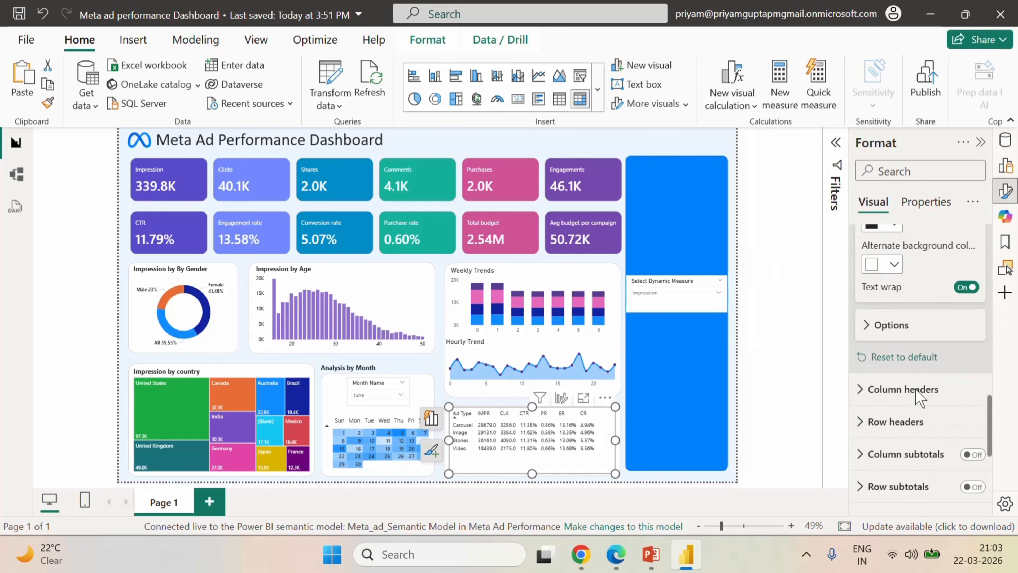
{"action": "left_click", "coordinate": [859, 339]}
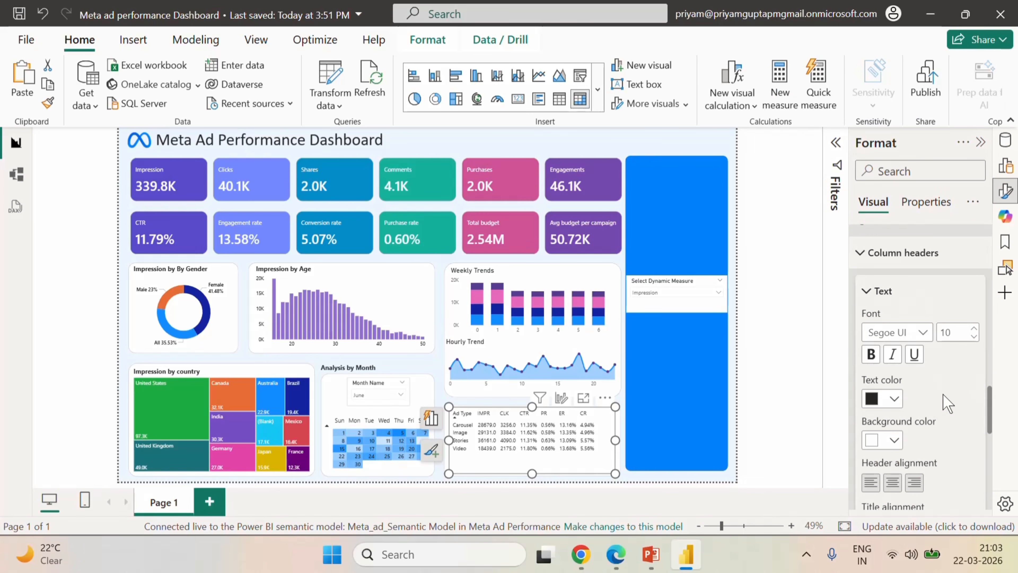
{"action": "left_click", "coordinate": [921, 333]}
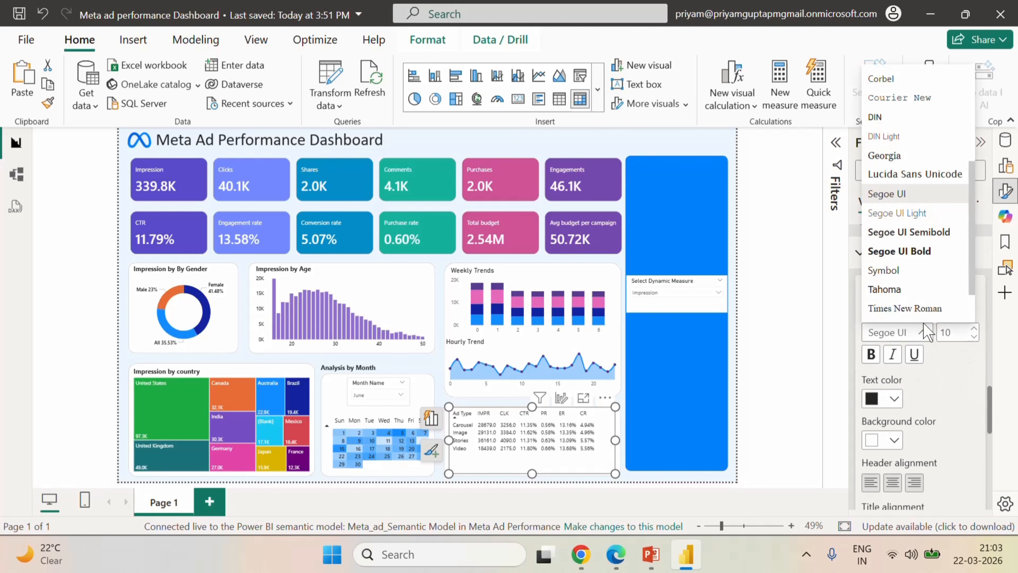
{"action": "left_click", "coordinate": [913, 236]}
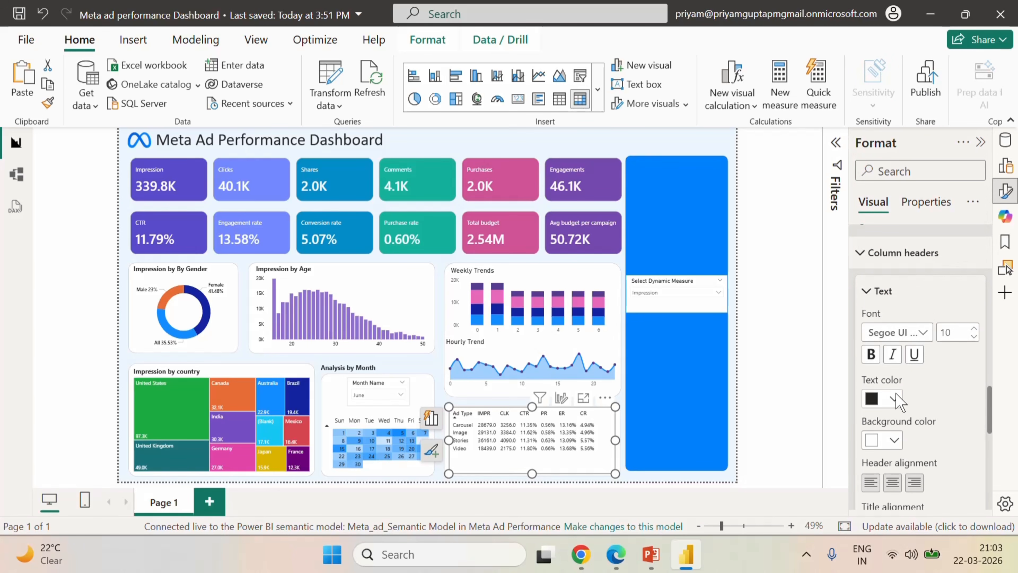
{"action": "left_click", "coordinate": [872, 354]}
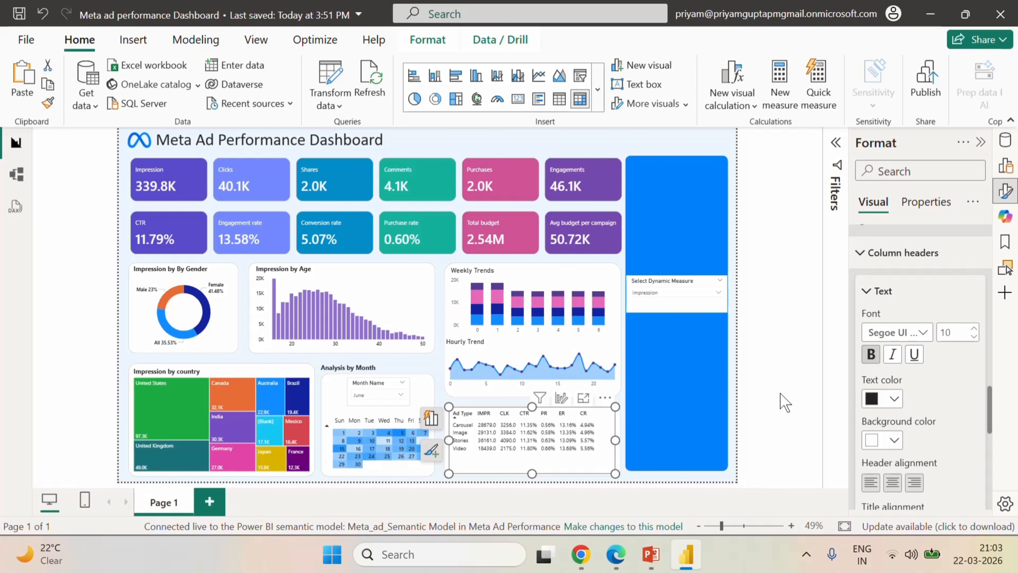
{"action": "scroll", "coordinate": [918, 437], "scroll_direction": "down", "scroll_amount": 5}
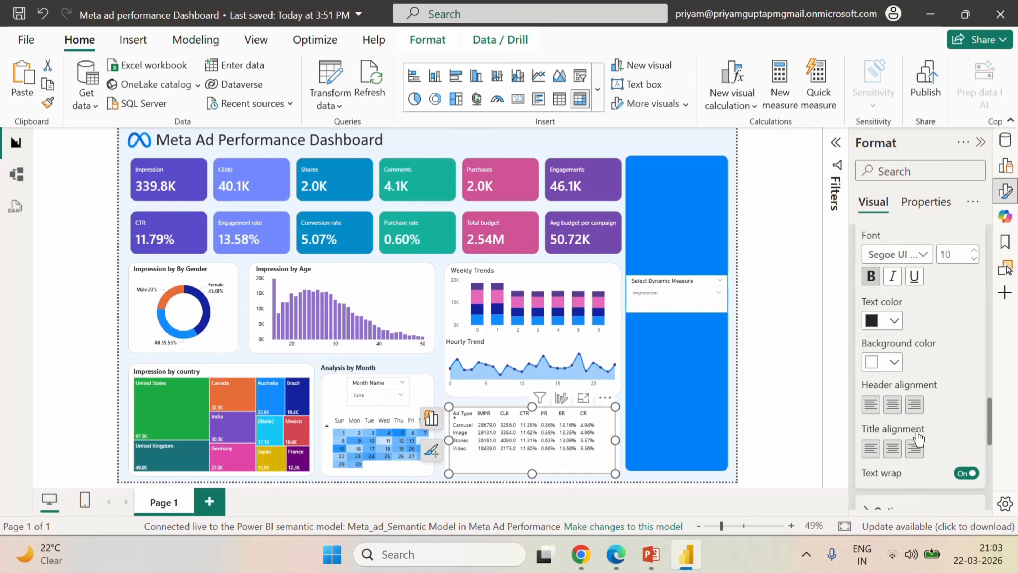
{"action": "scroll", "coordinate": [918, 437], "scroll_direction": "down", "scroll_amount": 5}
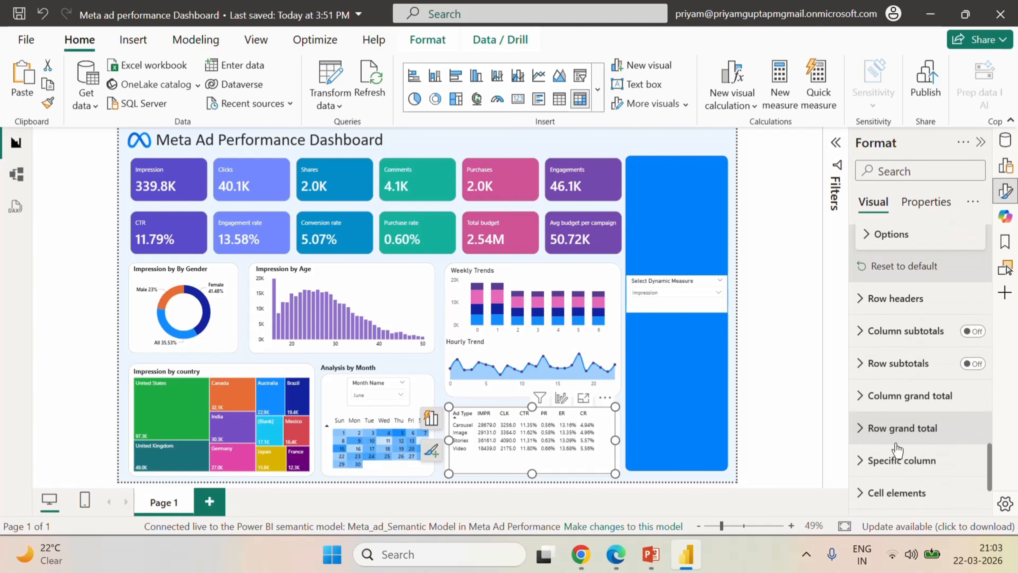
- Set the IMPR column's display units to Thousands
{"action": "left_click", "coordinate": [862, 363]}
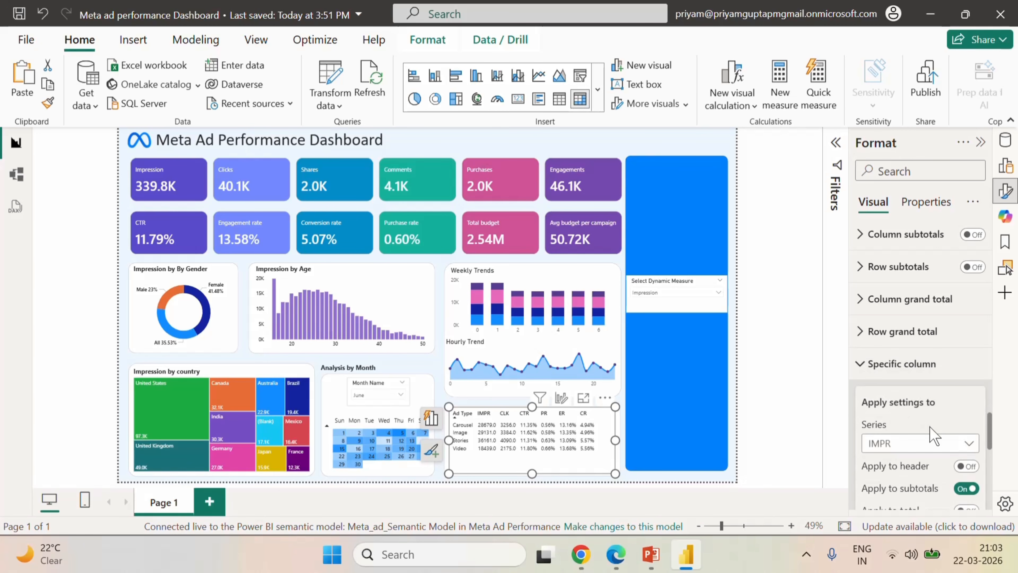
{"action": "scroll", "coordinate": [927, 371], "scroll_direction": "down", "scroll_amount": 4}
{"action": "scroll", "coordinate": [935, 439], "scroll_direction": "down", "scroll_amount": 4}
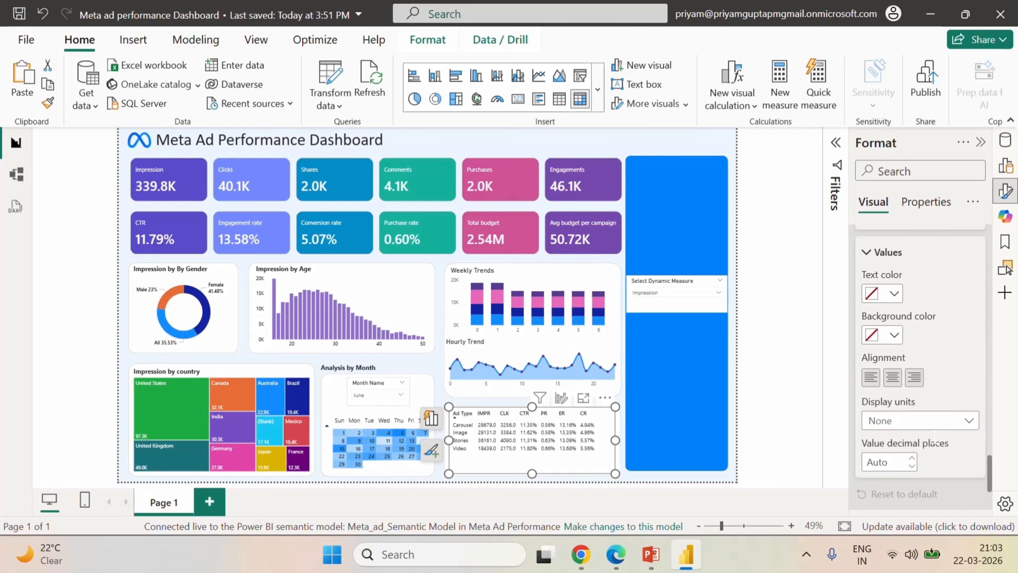
{"action": "scroll", "coordinate": [916, 442], "scroll_direction": "down", "scroll_amount": 2}
{"action": "left_click", "coordinate": [915, 341]}
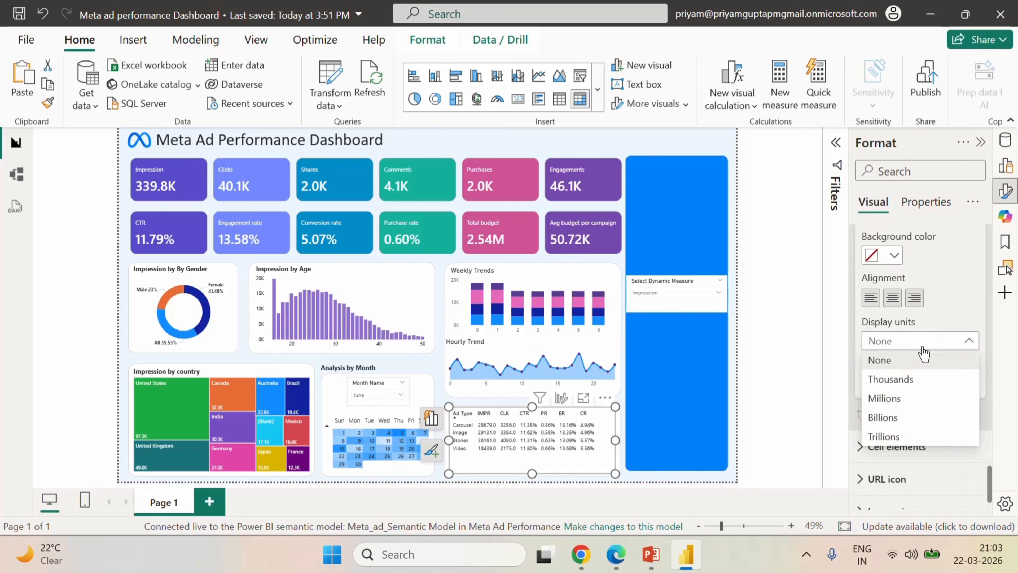
{"action": "left_click", "coordinate": [911, 380]}
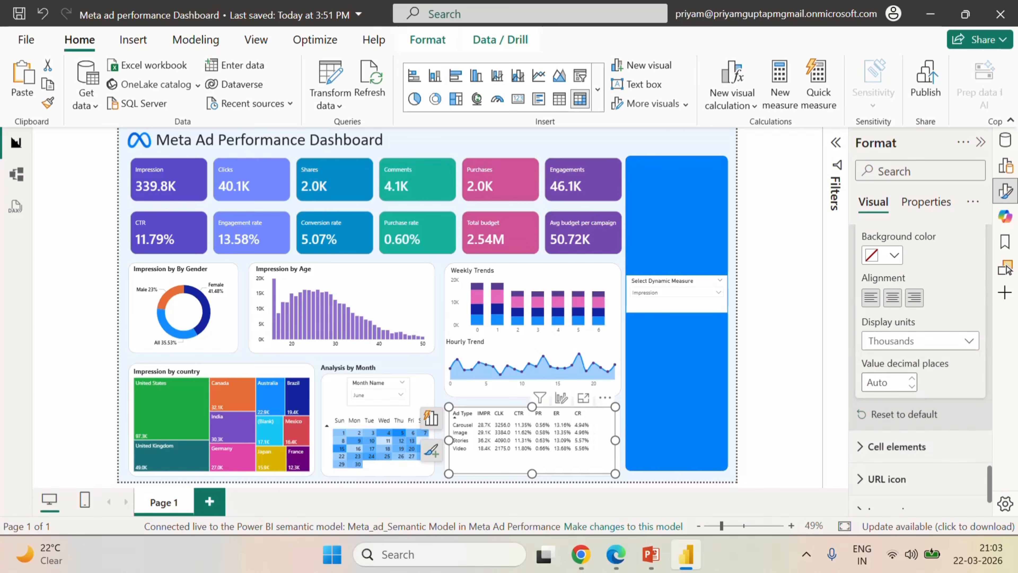
{"action": "scroll", "coordinate": [936, 387], "scroll_direction": "up", "scroll_amount": 5}
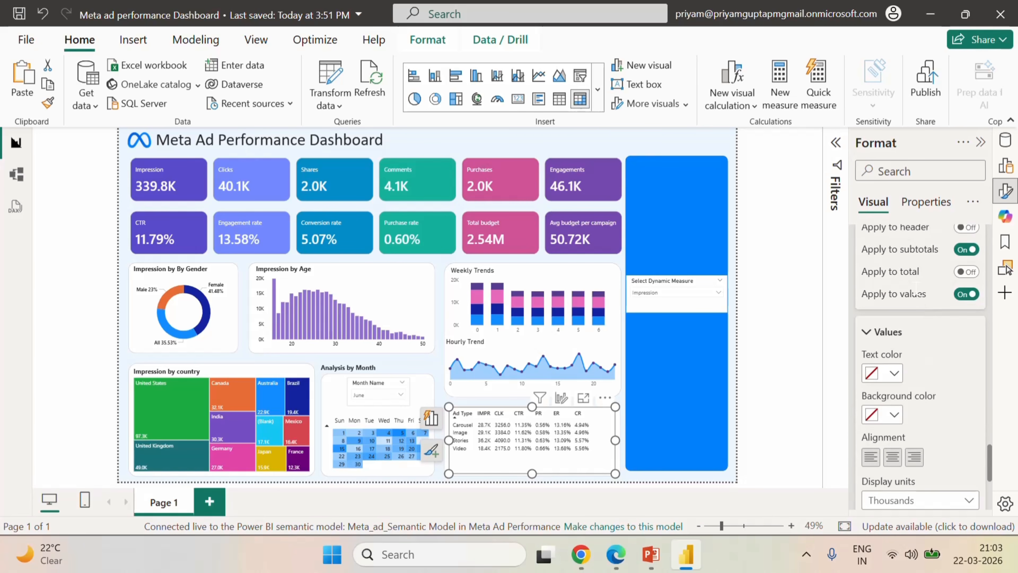
{"action": "scroll", "coordinate": [916, 288], "scroll_direction": "up", "scroll_amount": 2}
- Set the CLK column's display units to Thousands as well
{"action": "left_click", "coordinate": [916, 285]}
{"action": "left_click", "coordinate": [884, 341]}
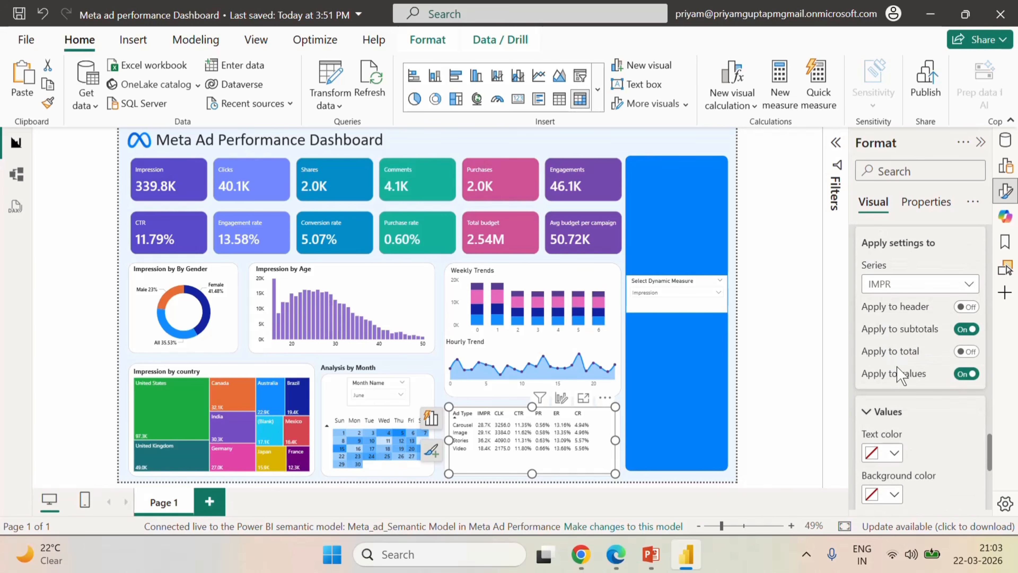
{"action": "left_click", "coordinate": [919, 284]}
{"action": "left_click", "coordinate": [892, 325]}
{"action": "scroll", "coordinate": [930, 445], "scroll_direction": "down", "scroll_amount": 5}
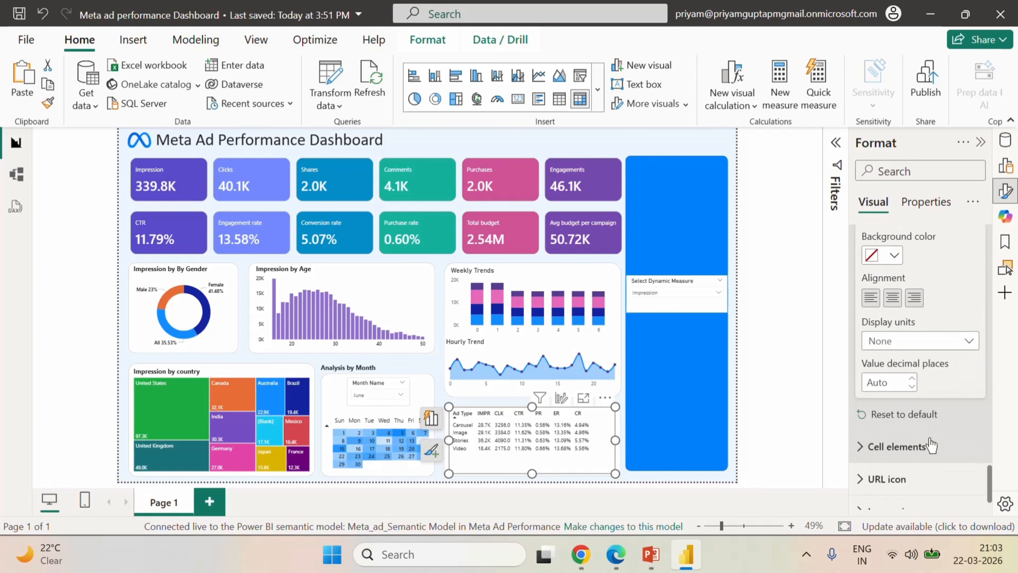
{"action": "left_click", "coordinate": [904, 345]}
{"action": "left_click", "coordinate": [895, 377]}
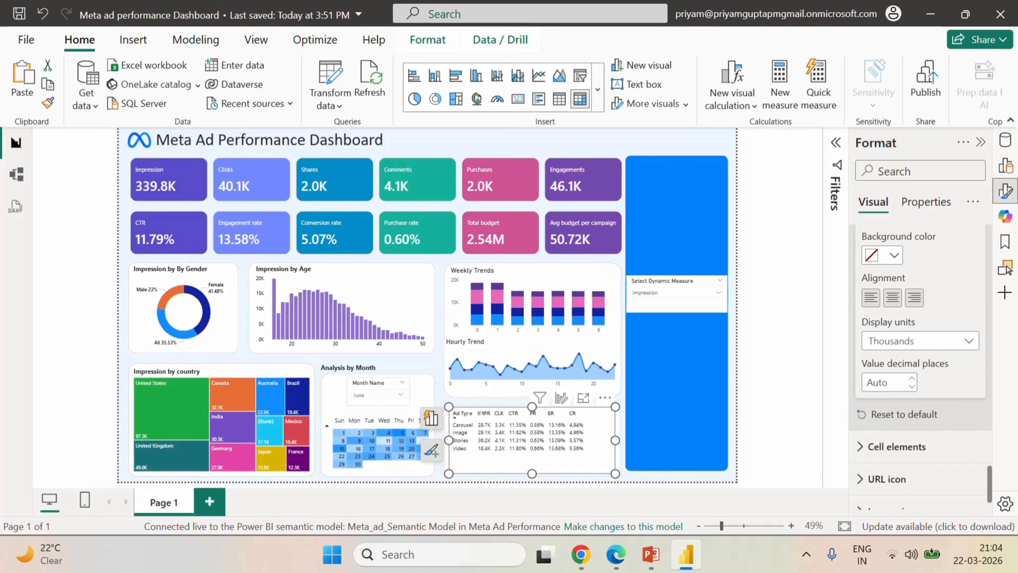
- Widen the Ad Type and CTR columns and adjust spacing for PR, ER and CR
{"action": "left_click_drag", "start_coordinate": [478, 413], "coordinate": [482, 413]}
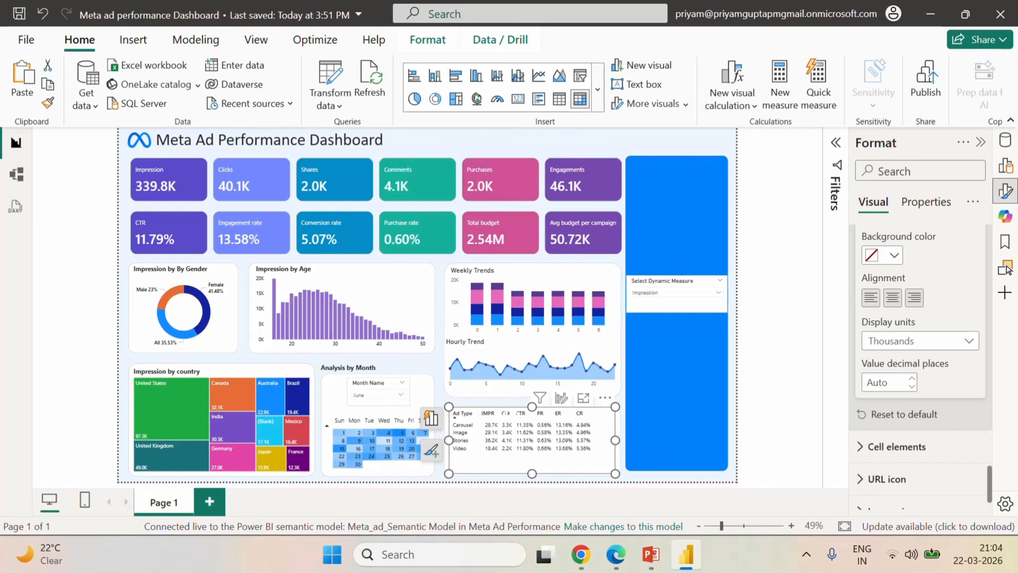
{"action": "left_click_drag", "start_coordinate": [511, 406], "coordinate": [514, 407]}
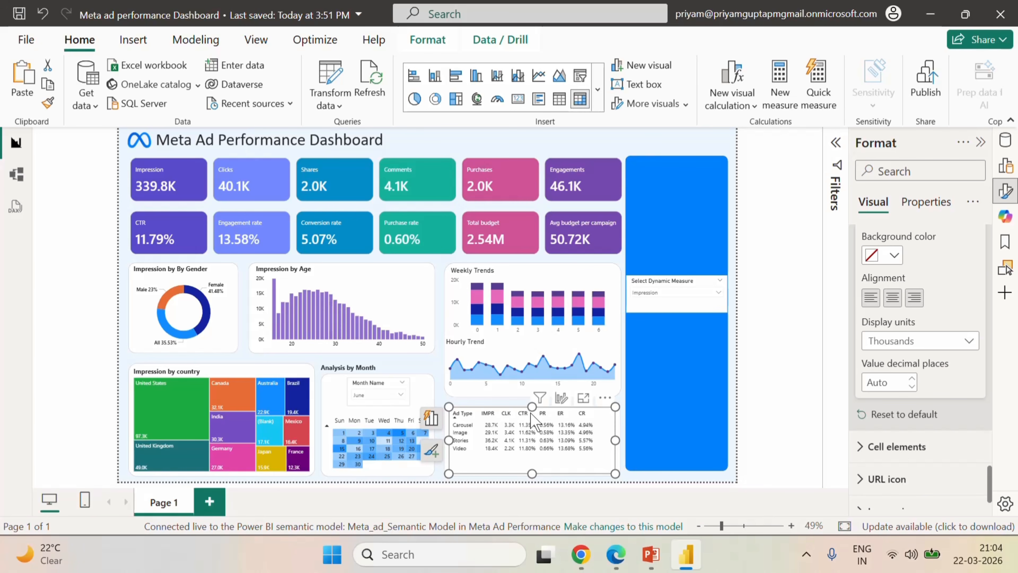
{"action": "left_click_drag", "start_coordinate": [535, 413], "coordinate": [565, 413]}
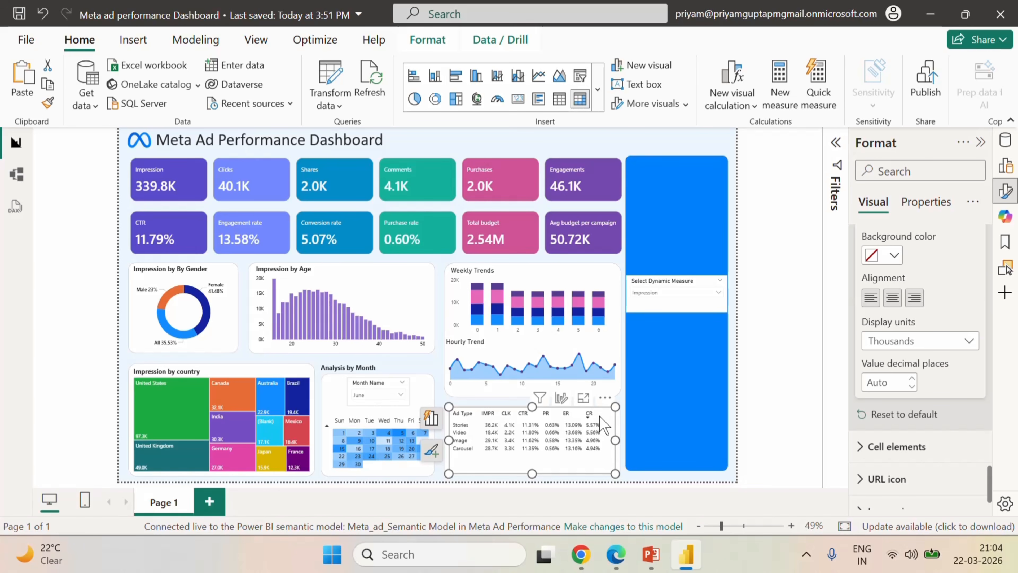
{"action": "left_click_drag", "start_coordinate": [599, 416], "coordinate": [602, 415]}
- Review the Specific column series list in Format > Visual, keeping CLK selected
{"action": "scroll", "coordinate": [917, 297], "scroll_direction": "up", "scroll_amount": 3}
{"action": "scroll", "coordinate": [931, 431], "scroll_direction": "down", "scroll_amount": 2}
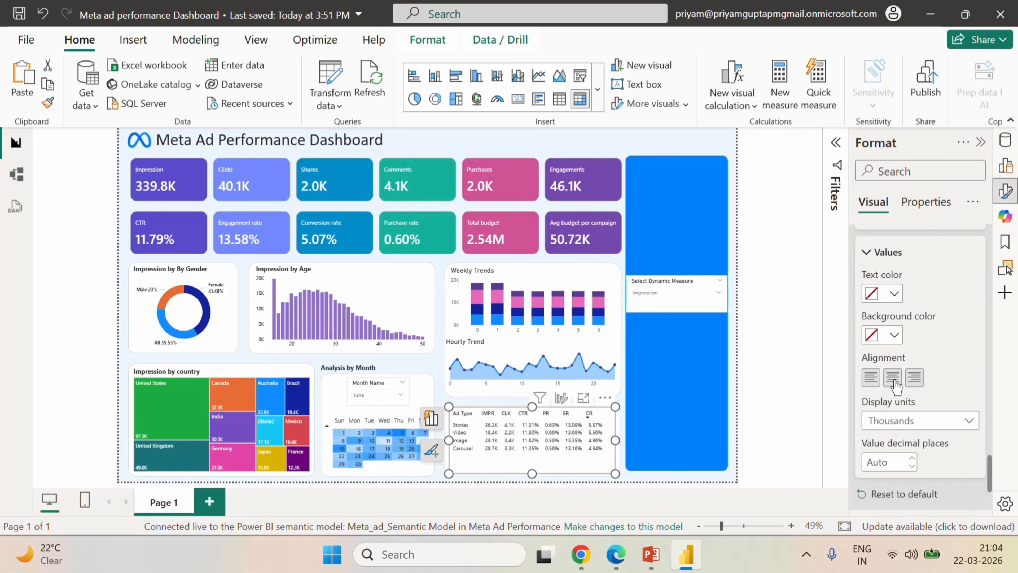
{"action": "scroll", "coordinate": [921, 373], "scroll_direction": "up", "scroll_amount": 5}
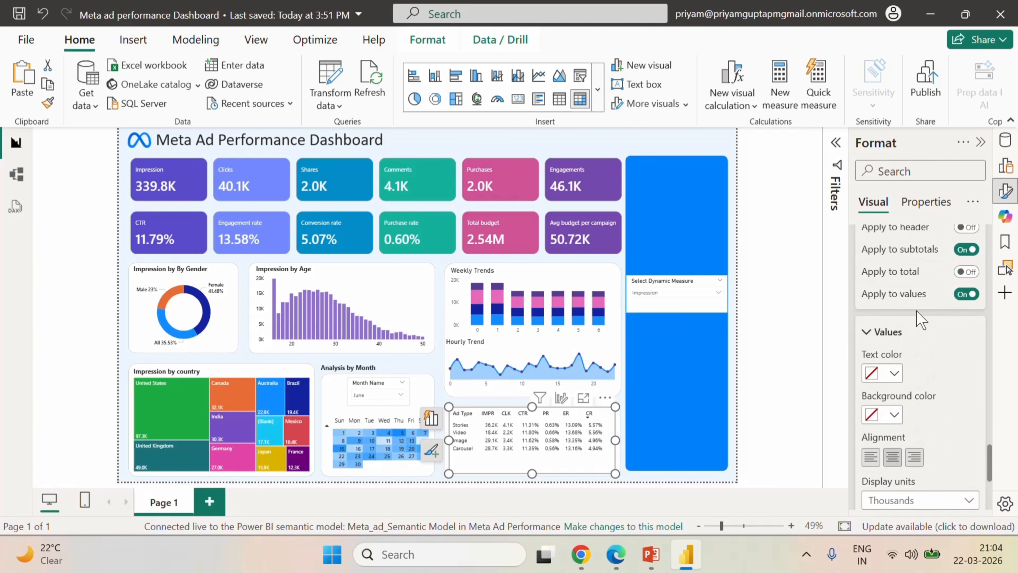
{"action": "left_click", "coordinate": [918, 367]}
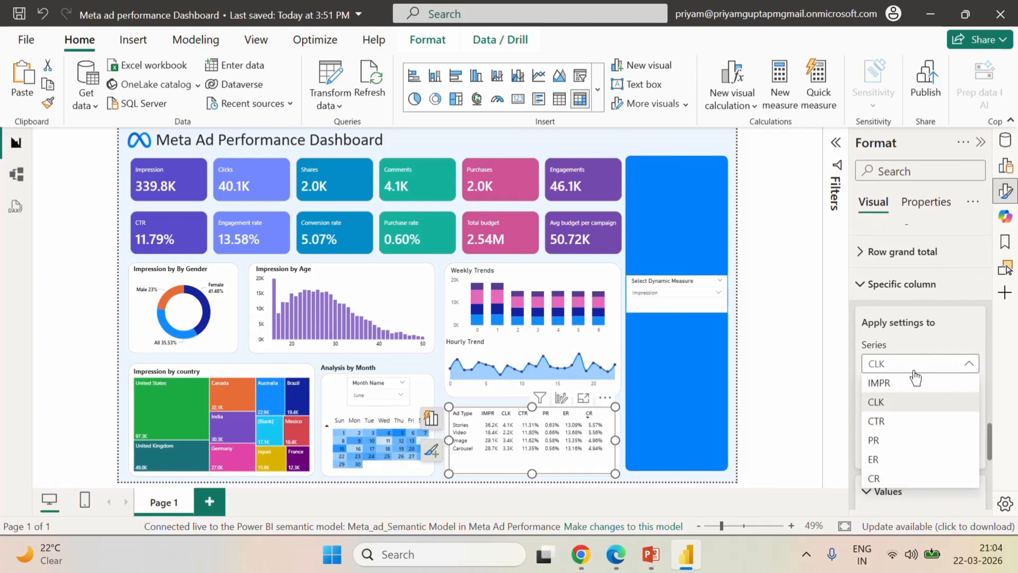
{"action": "left_click", "coordinate": [901, 398]}
{"action": "scroll", "coordinate": [902, 397], "scroll_direction": "down", "scroll_amount": 4}
{"action": "scroll", "coordinate": [911, 430], "scroll_direction": "down", "scroll_amount": 1}
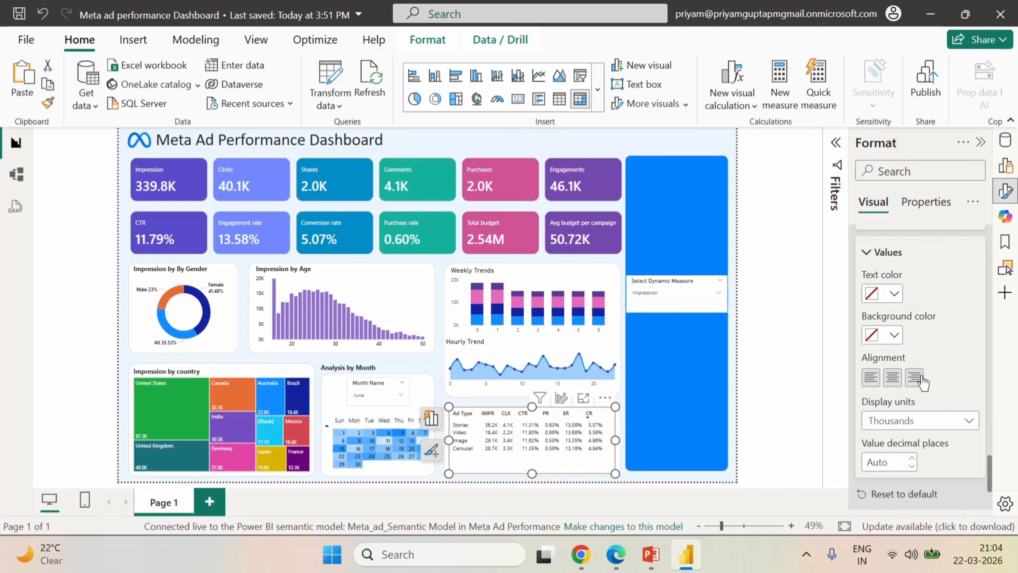
{"action": "scroll", "coordinate": [921, 381], "scroll_direction": "up", "scroll_amount": 4}
- Apply the specific column settings to PR and then ER, centring their values
{"action": "left_click", "coordinate": [915, 285]}
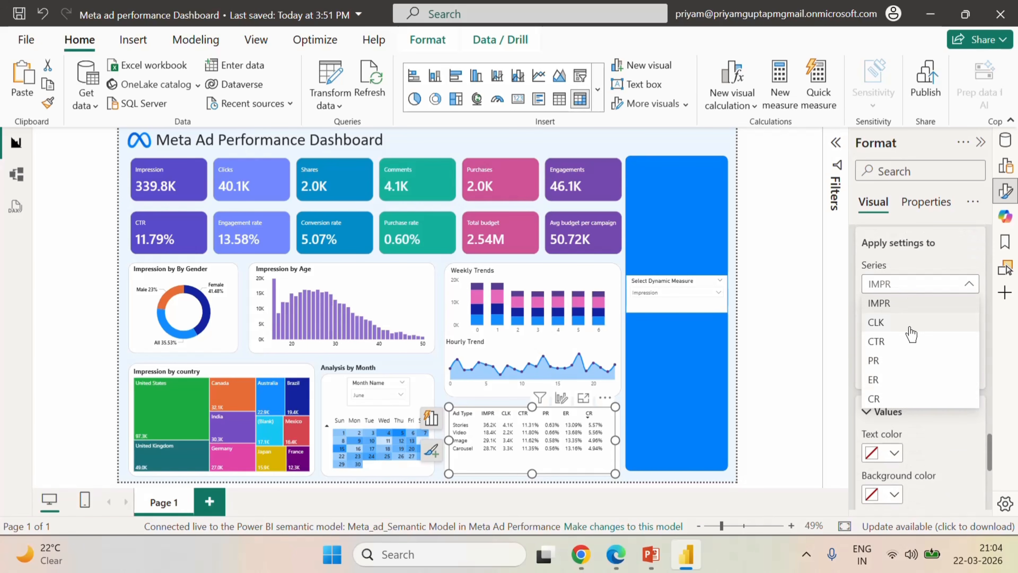
{"action": "left_click", "coordinate": [879, 360]}
{"action": "scroll", "coordinate": [903, 441], "scroll_direction": "down", "scroll_amount": 2}
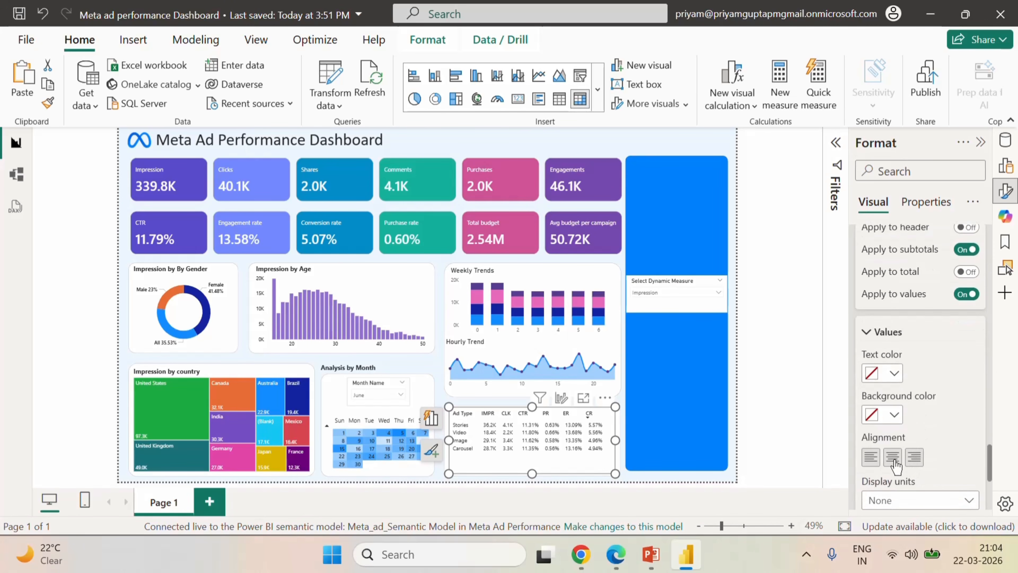
{"action": "scroll", "coordinate": [920, 412], "scroll_direction": "up", "scroll_amount": 2}
{"action": "left_click", "coordinate": [902, 287]}
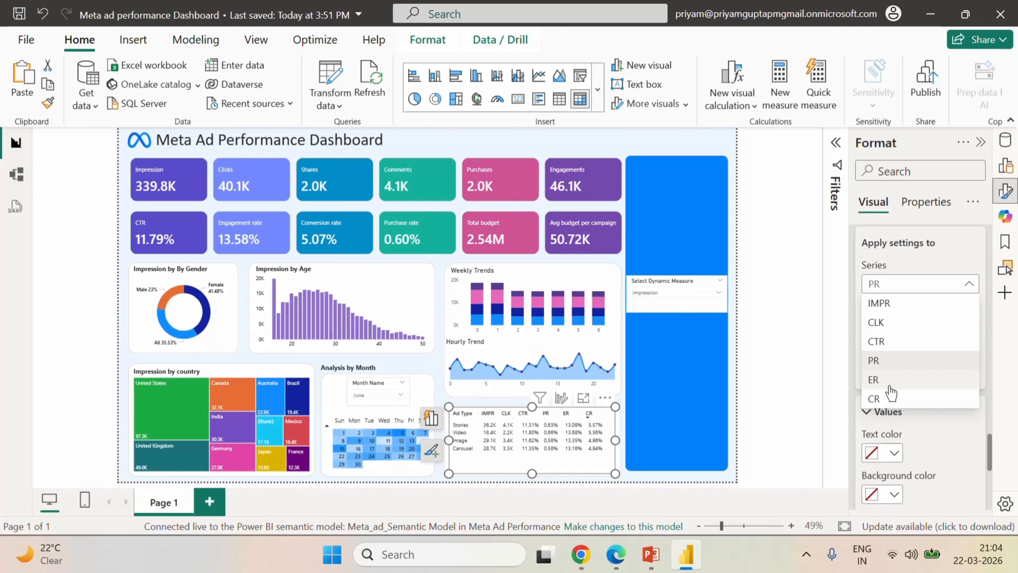
{"action": "left_click", "coordinate": [880, 399]}
- Set the series to IMPR and scroll down to Cell elements
{"action": "scroll", "coordinate": [912, 466], "scroll_direction": "down", "scroll_amount": 2}
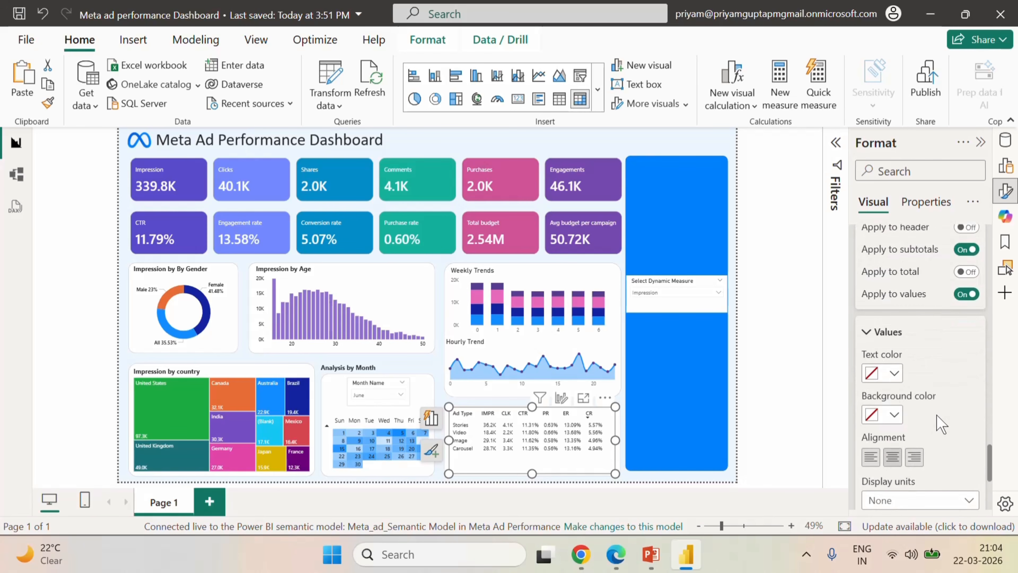
{"action": "scroll", "coordinate": [936, 414], "scroll_direction": "up", "scroll_amount": 2}
{"action": "left_click", "coordinate": [913, 296]}
{"action": "left_click", "coordinate": [902, 403]}
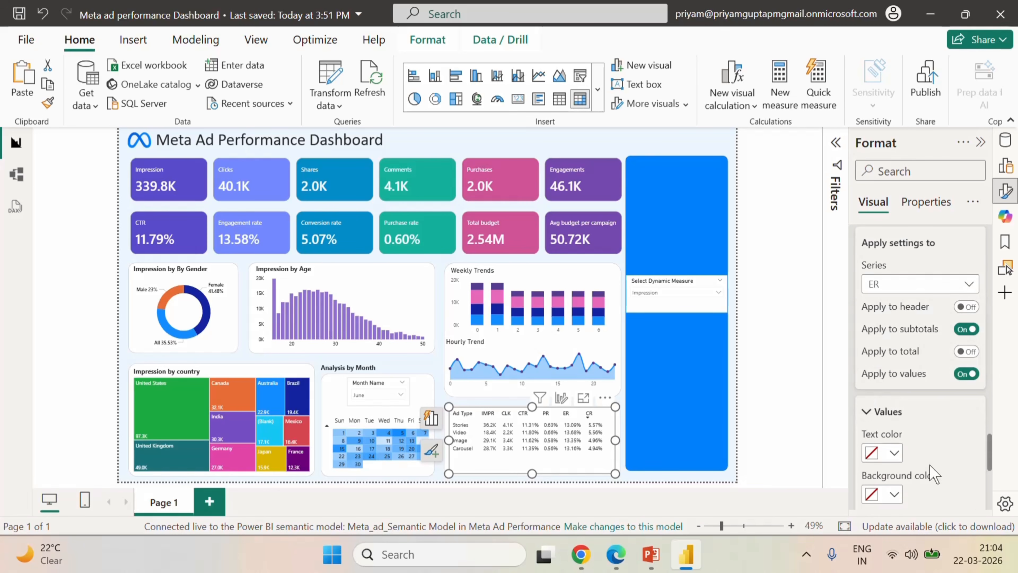
{"action": "scroll", "coordinate": [894, 461], "scroll_direction": "down", "scroll_amount": 2}
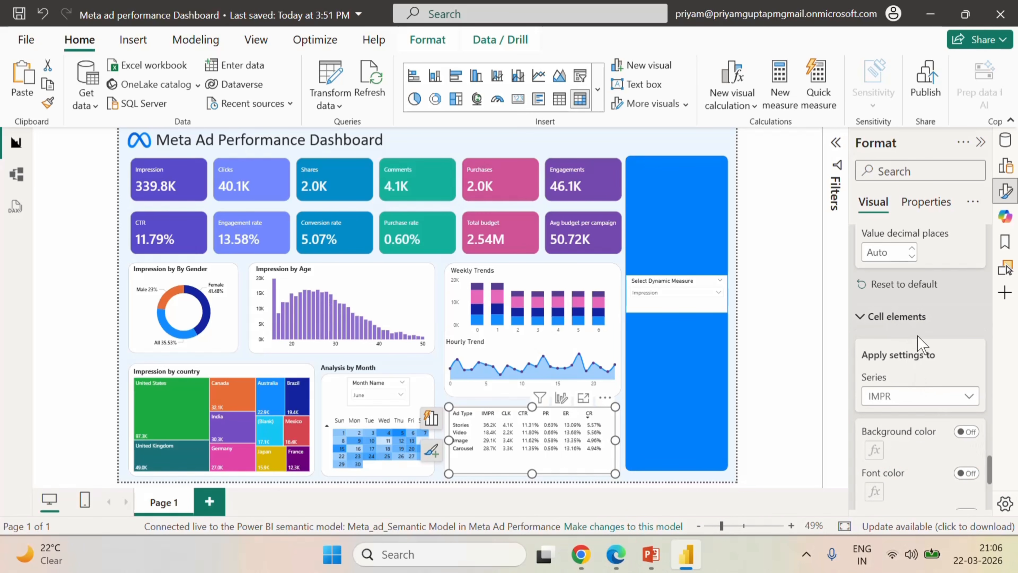
- Turn on IMPR background colour with a light-to-dark blue gradient and no middle colour
{"action": "scroll", "coordinate": [922, 345], "scroll_direction": "down", "scroll_amount": 2}
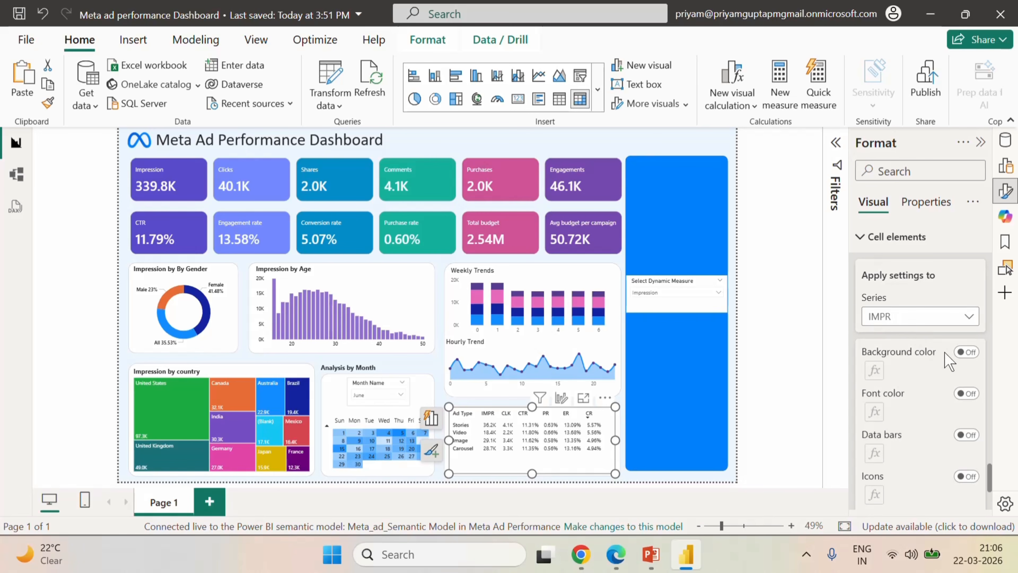
{"action": "left_click", "coordinate": [966, 352]}
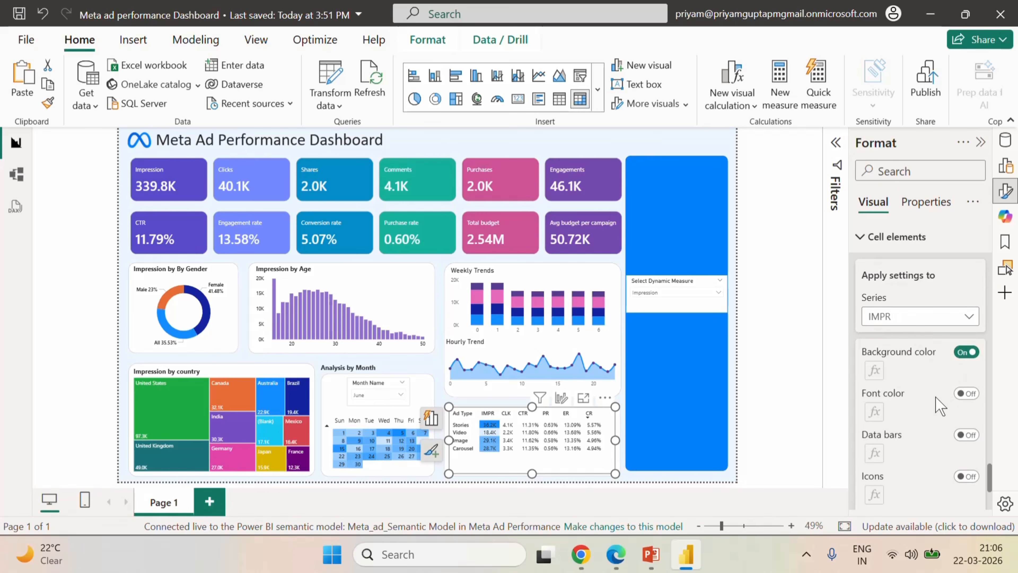
{"action": "left_click", "coordinate": [874, 369]}
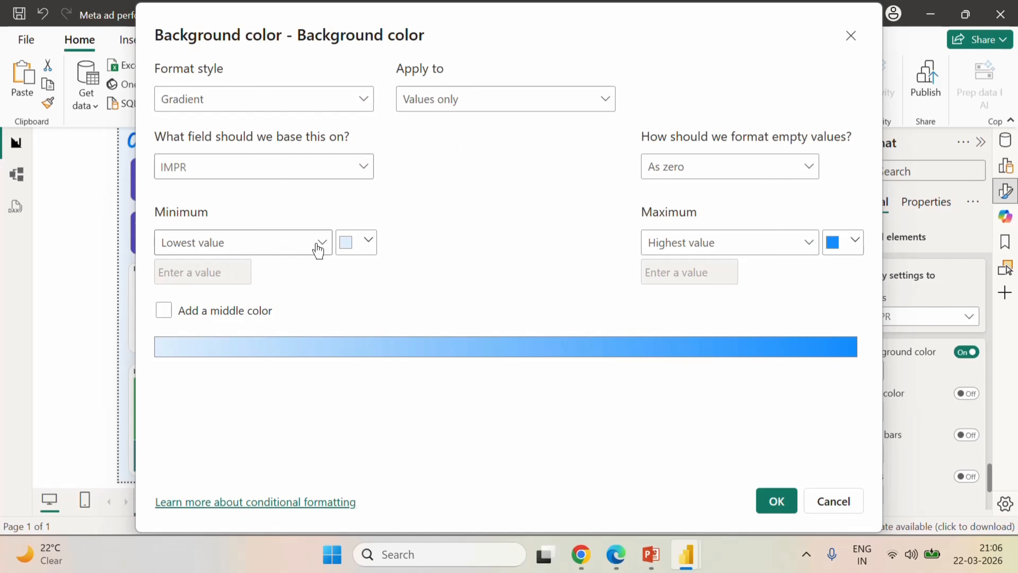
{"action": "left_click", "coordinate": [165, 310]}
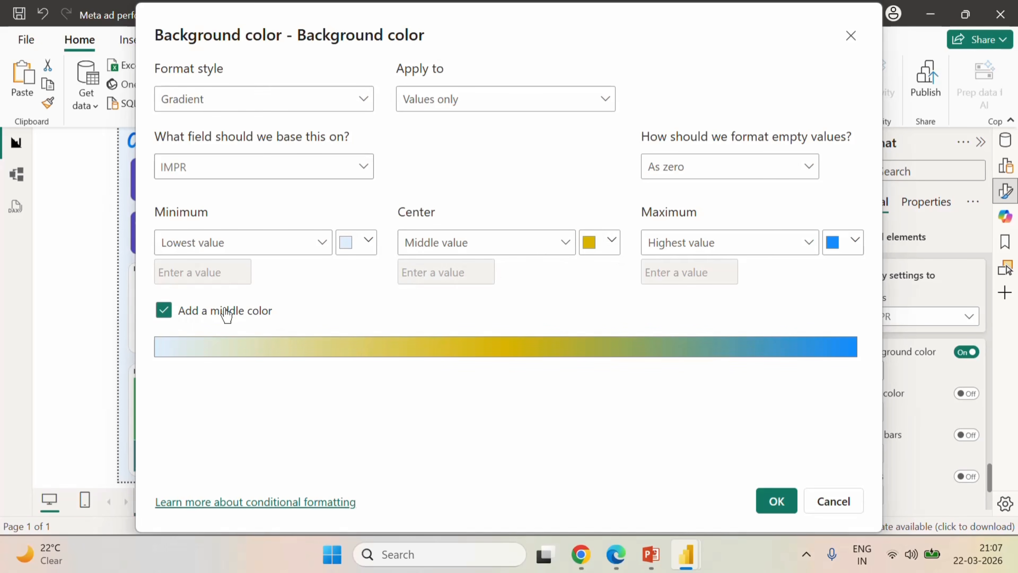
{"action": "left_click", "coordinate": [163, 311]}
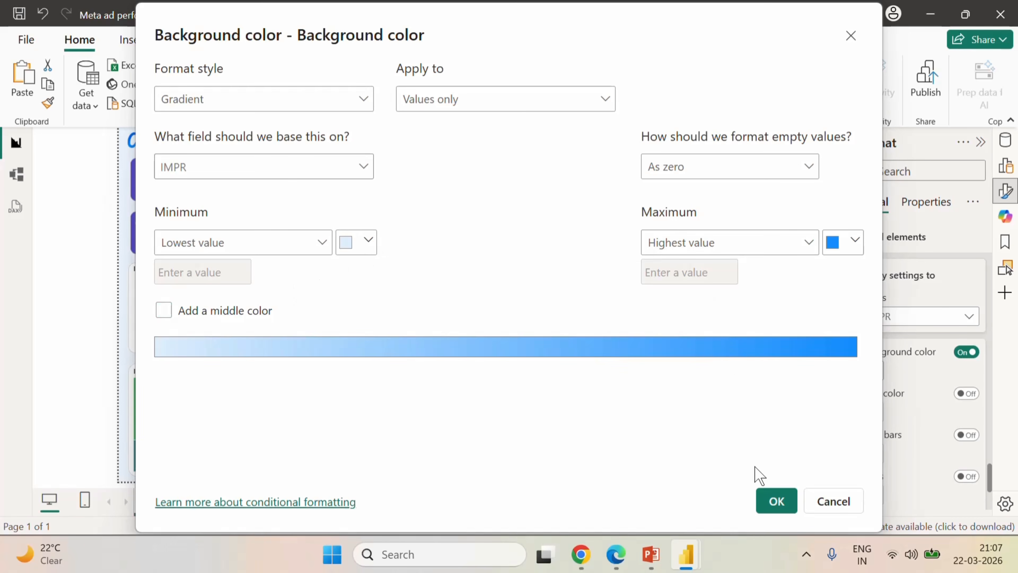
{"action": "left_click", "coordinate": [776, 501]}
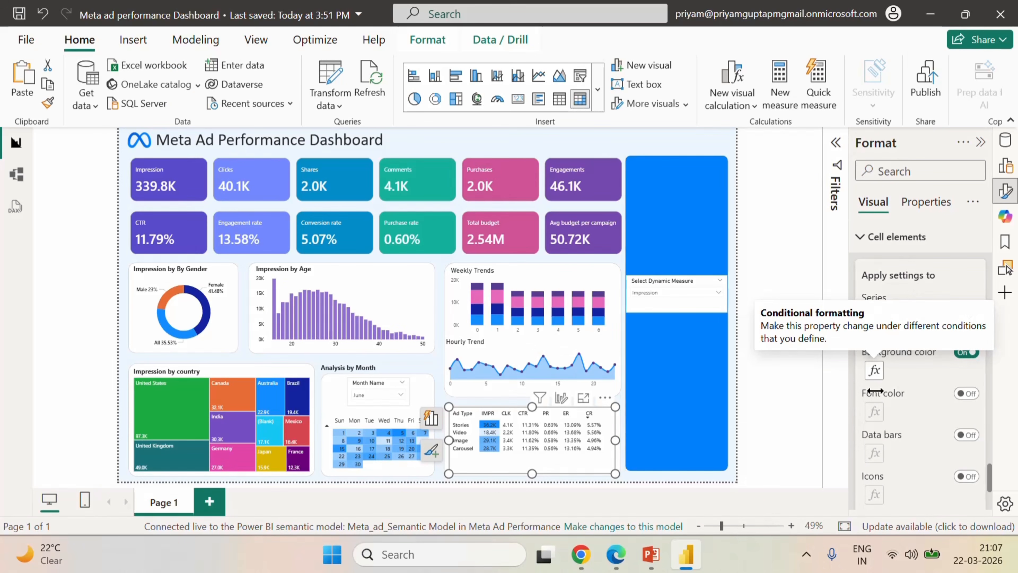
- Shade CLK cell backgrounds with a light pink to dark magenta gradient
{"action": "left_click", "coordinate": [921, 317]}
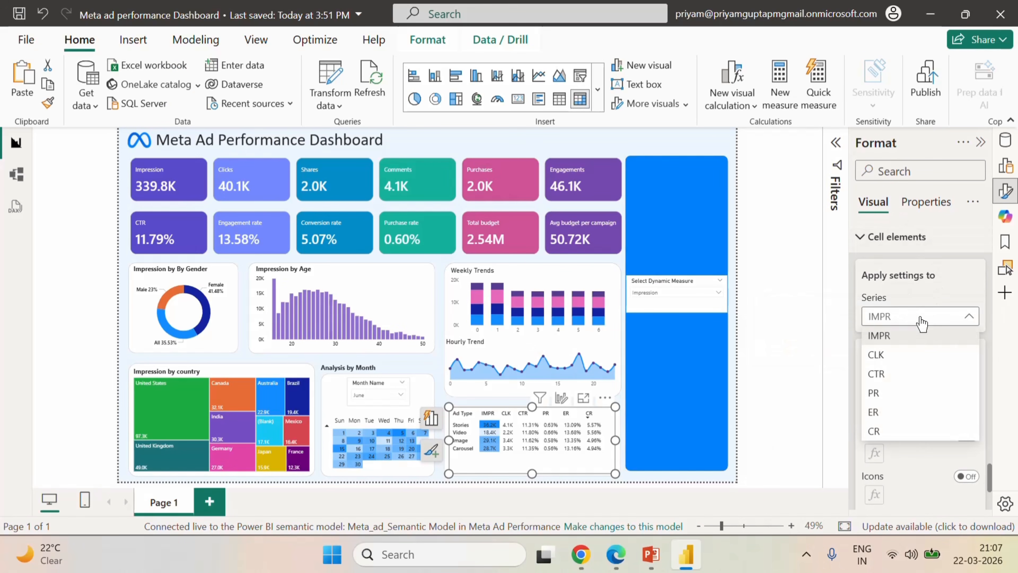
{"action": "left_click", "coordinate": [896, 355]}
{"action": "left_click", "coordinate": [966, 352]}
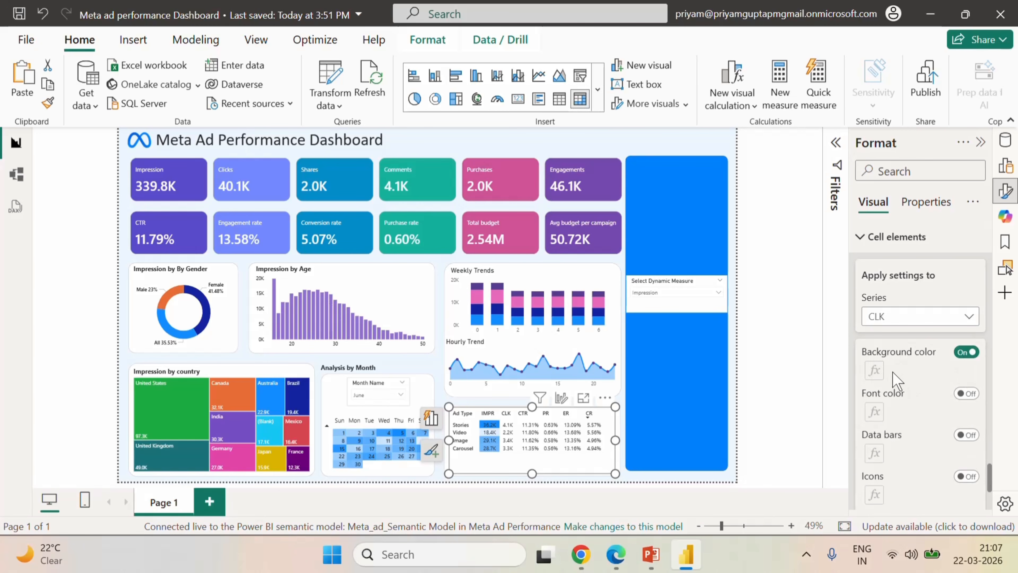
{"action": "left_click", "coordinate": [875, 370]}
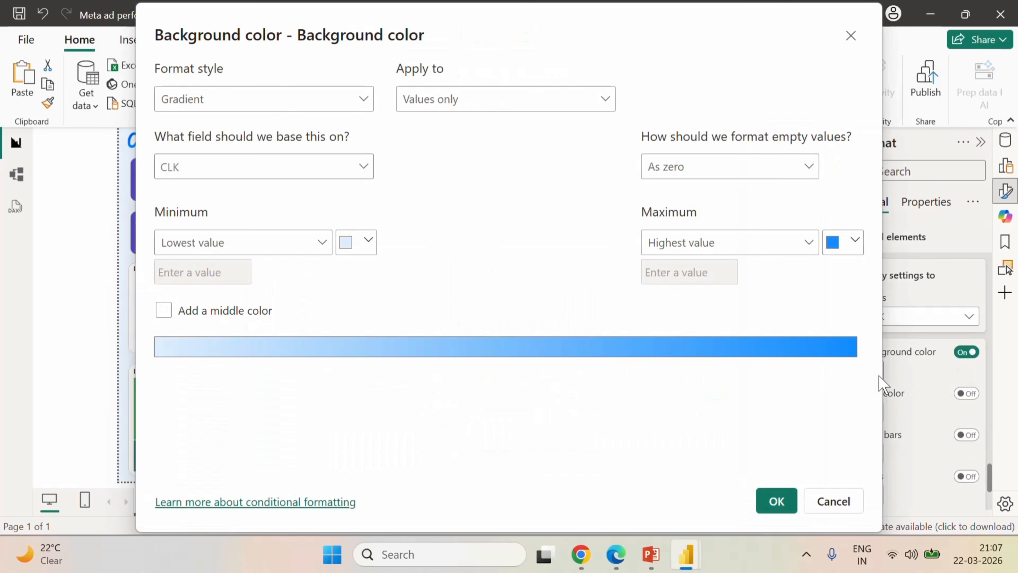
{"action": "left_click", "coordinate": [366, 247]}
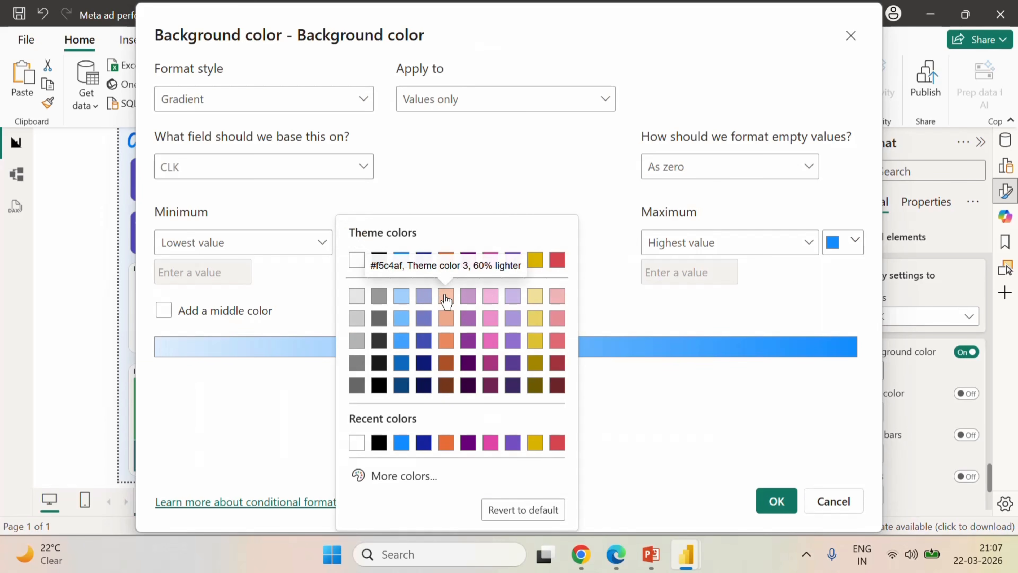
{"action": "left_click", "coordinate": [491, 296]}
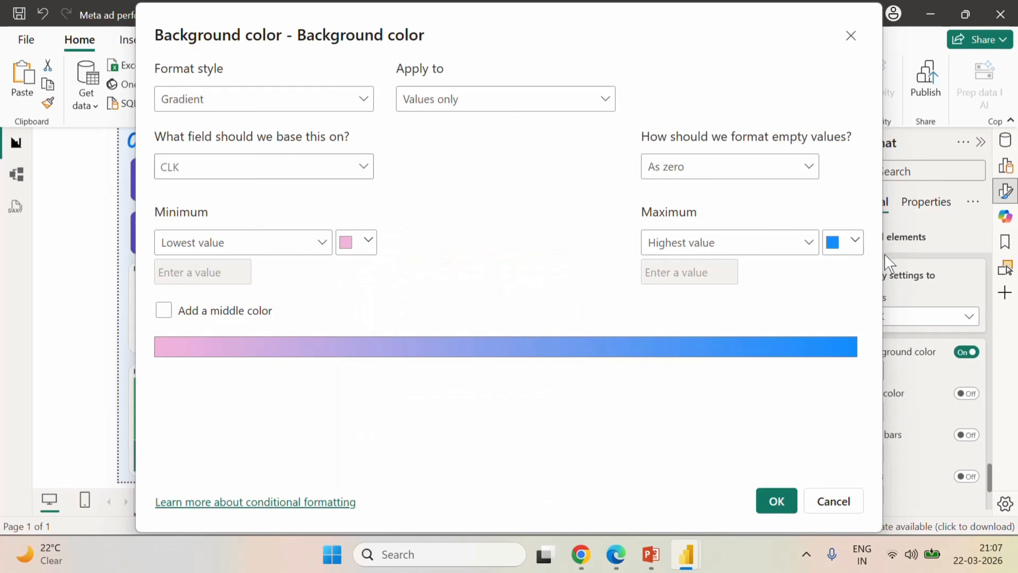
{"action": "left_click", "coordinate": [857, 242]}
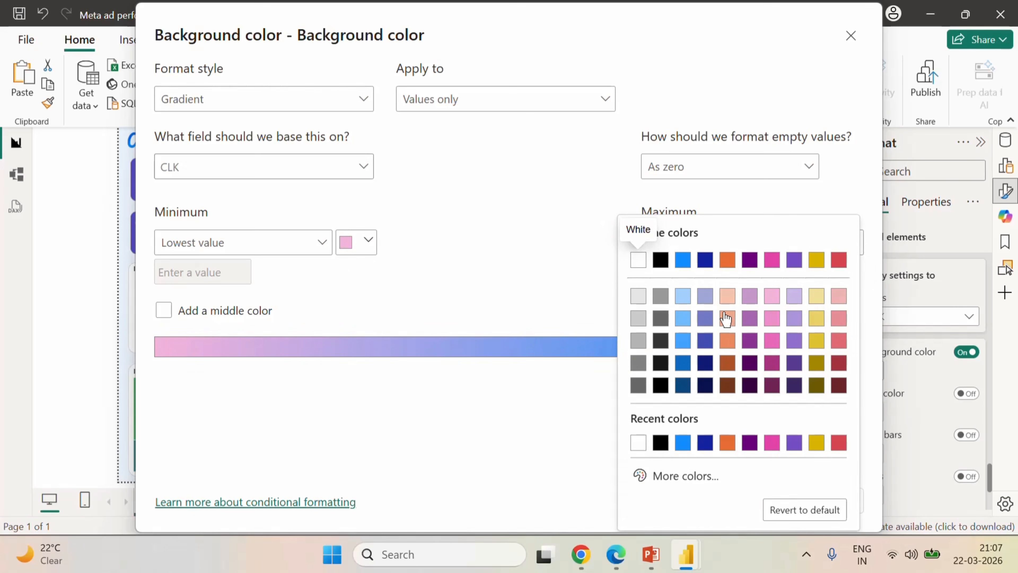
{"action": "left_click", "coordinate": [770, 386]}
{"action": "left_click", "coordinate": [777, 494]}
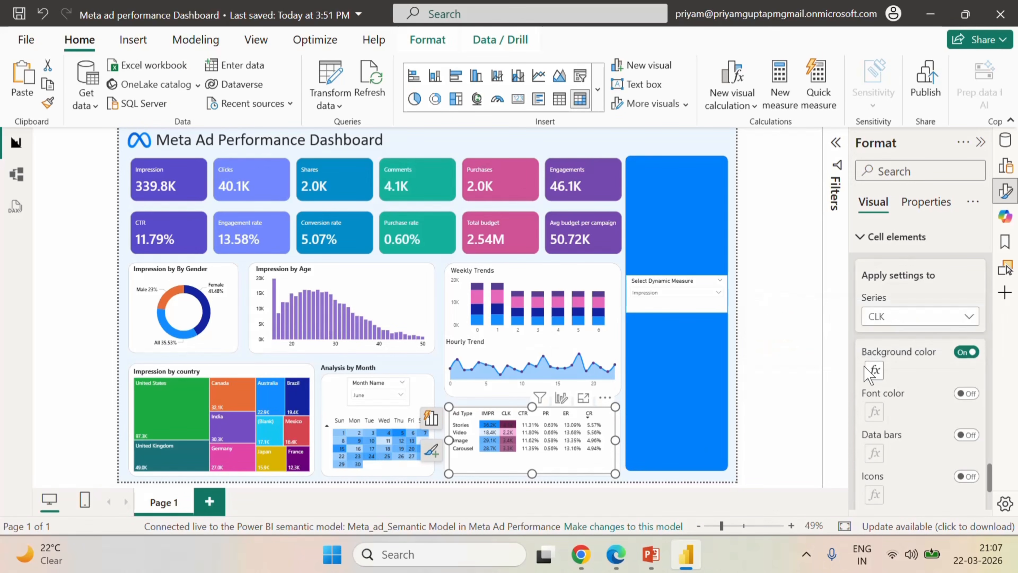
- Rework the CLK gradient so its highest values use a deeper pink
{"action": "left_click", "coordinate": [873, 371]}
{"action": "left_click", "coordinate": [857, 243]}
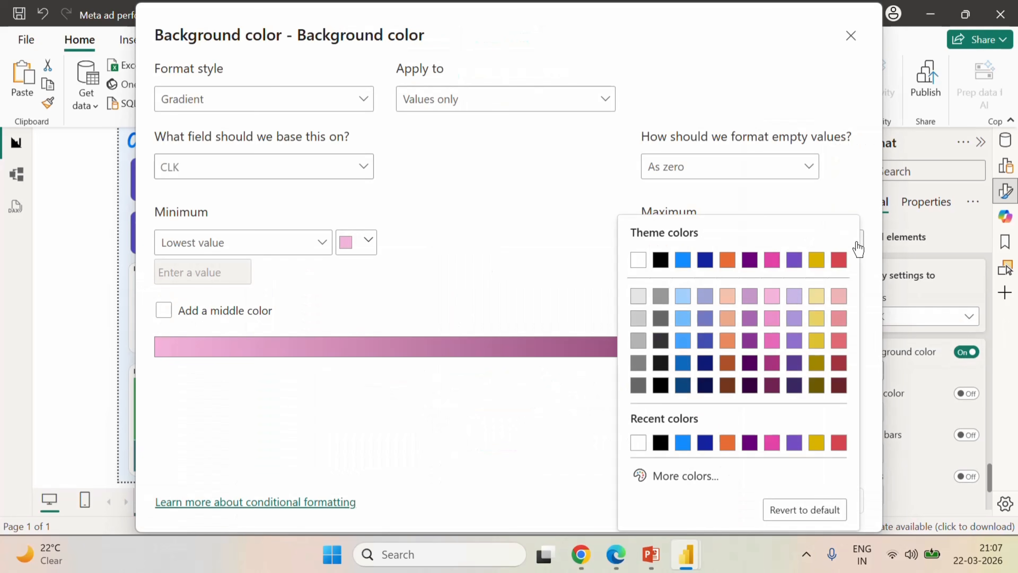
{"action": "left_click", "coordinate": [772, 307]}
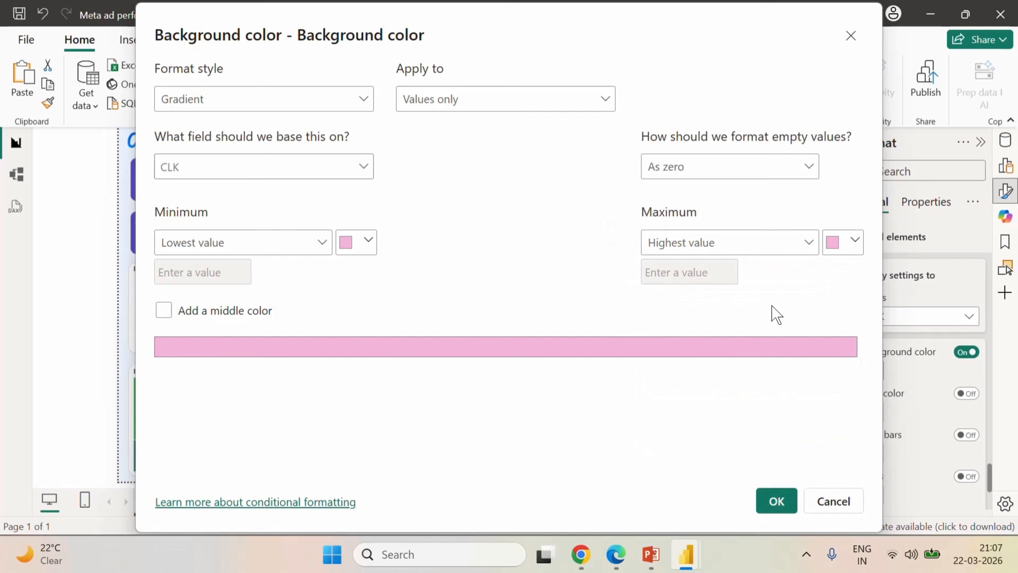
{"action": "left_click", "coordinate": [855, 241]}
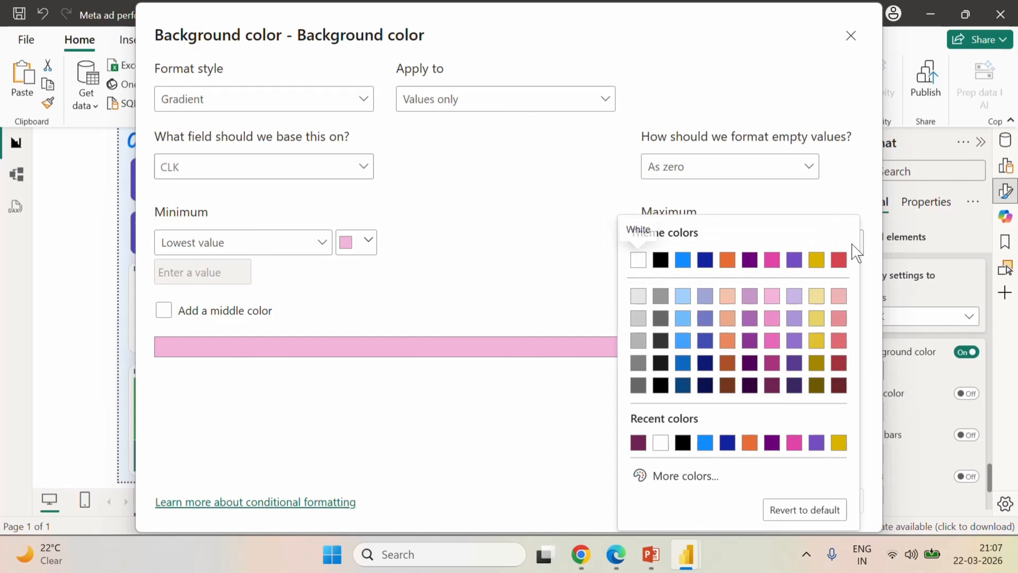
{"action": "left_click", "coordinate": [772, 319]}
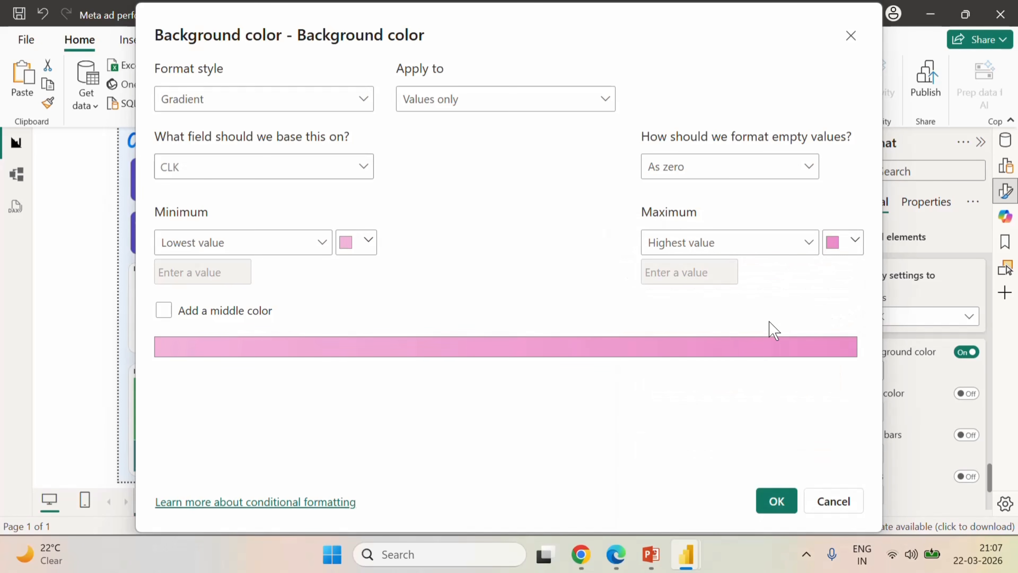
{"action": "left_click", "coordinate": [775, 502]}
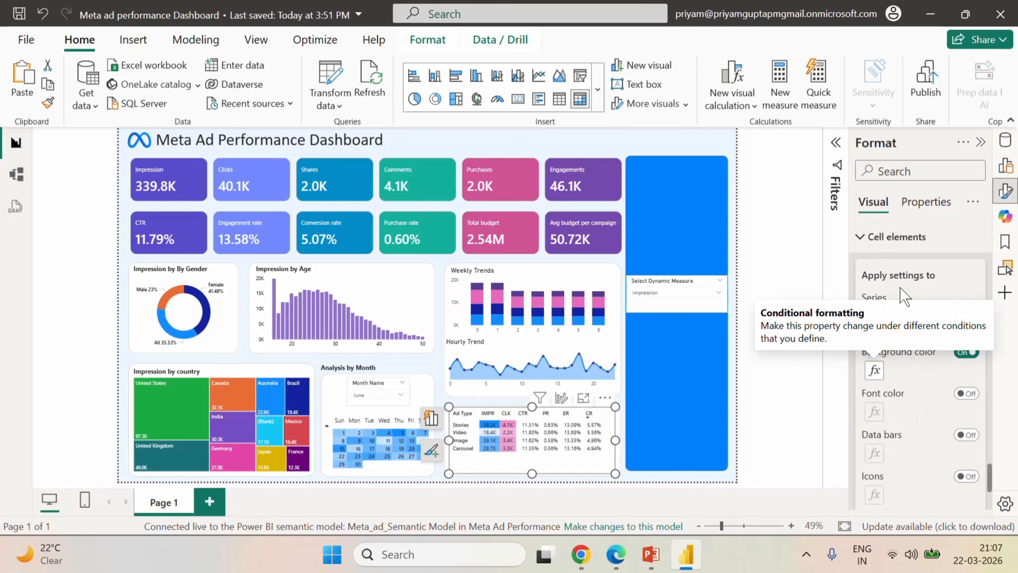
- Give CTR cell backgrounds a light yellow to yellow gradient
{"action": "left_click", "coordinate": [940, 318]}
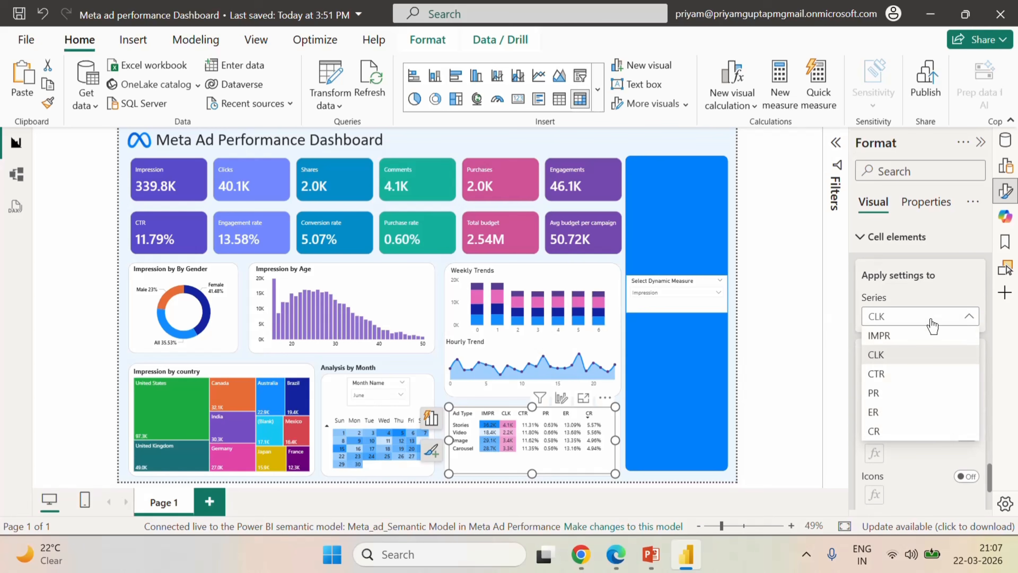
{"action": "left_click", "coordinate": [884, 375]}
{"action": "left_click", "coordinate": [960, 353]}
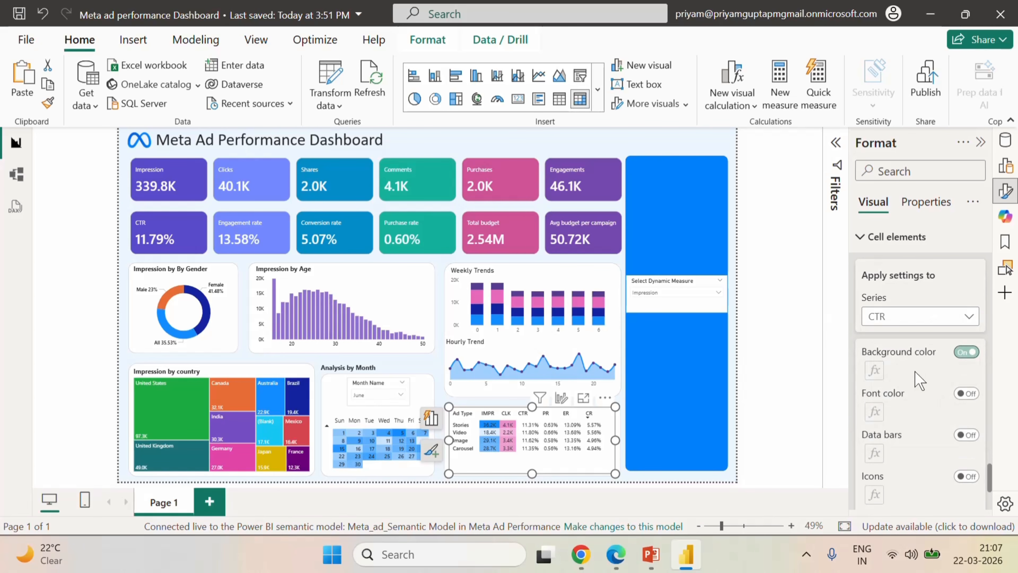
{"action": "left_click", "coordinate": [874, 369]}
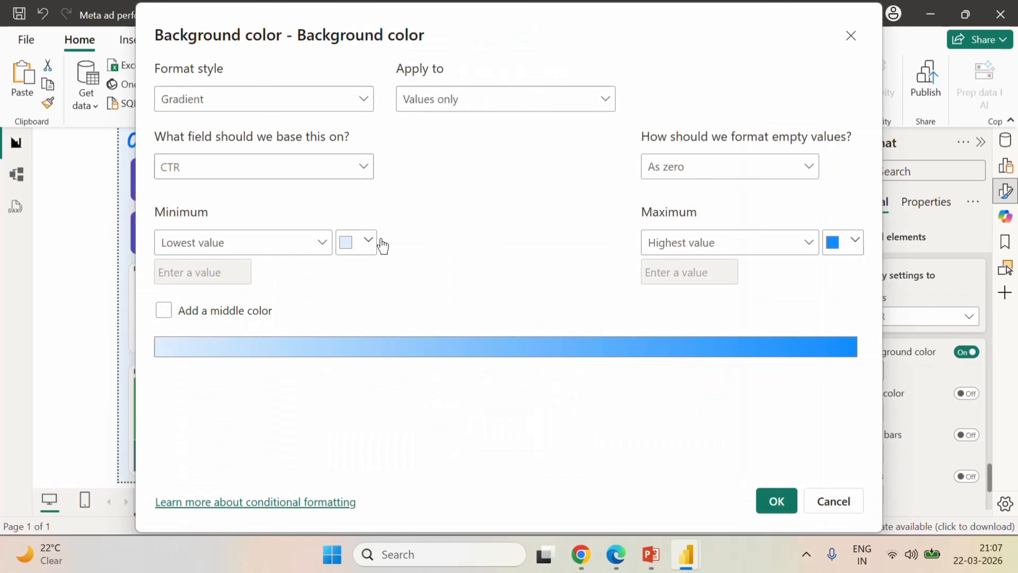
{"action": "left_click", "coordinate": [367, 241]}
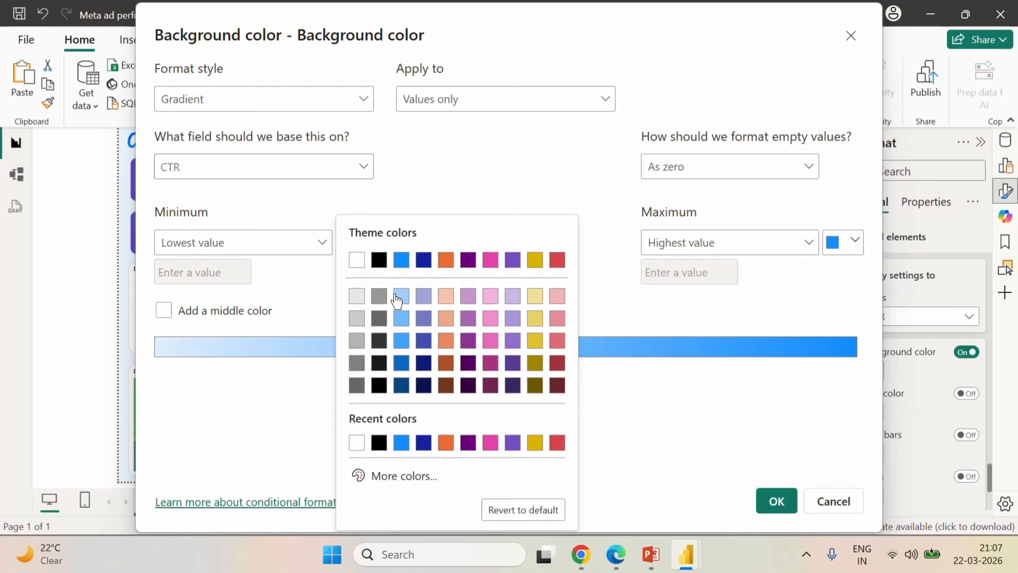
{"action": "left_click", "coordinate": [534, 296]}
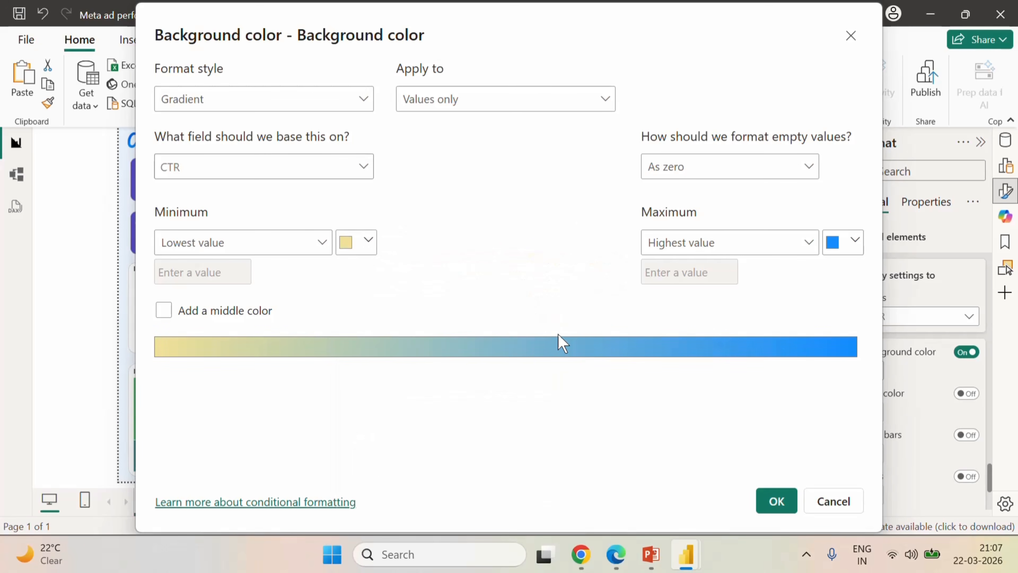
{"action": "left_click", "coordinate": [856, 242]}
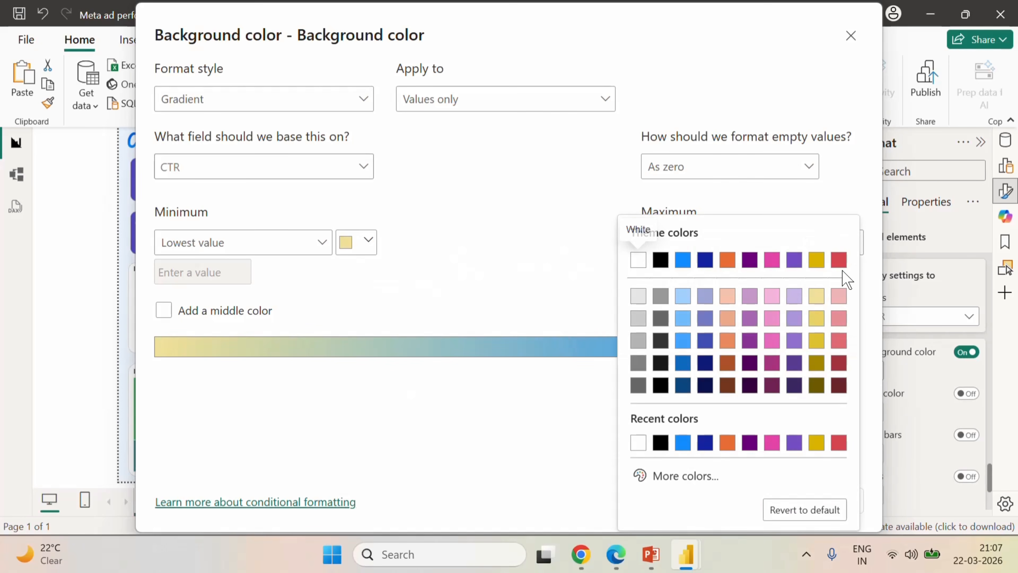
{"action": "left_click", "coordinate": [815, 339]}
{"action": "left_click", "coordinate": [777, 500]}
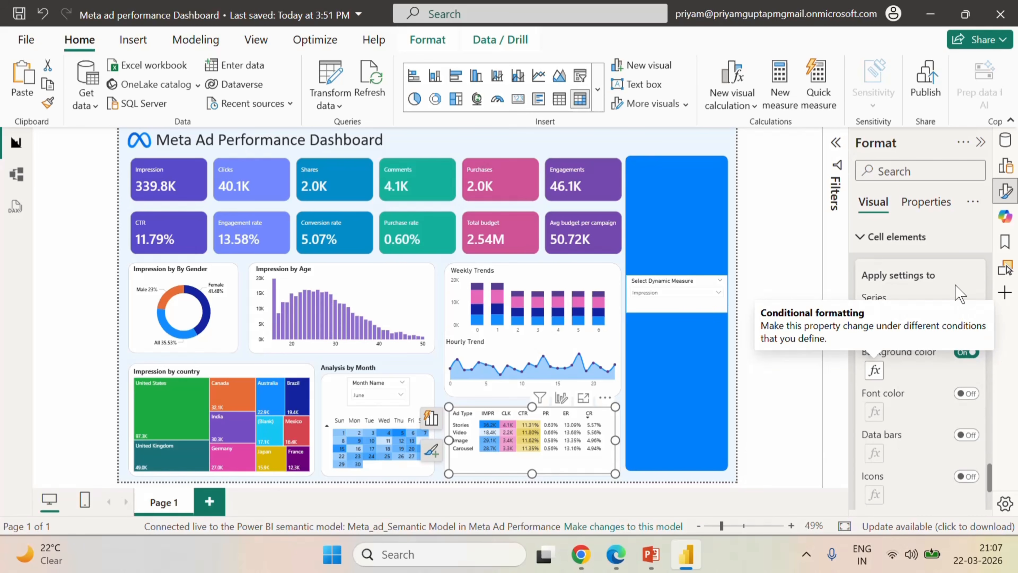
- Shade PR cell backgrounds light orange for both lowest and highest values
{"action": "left_click", "coordinate": [959, 317]}
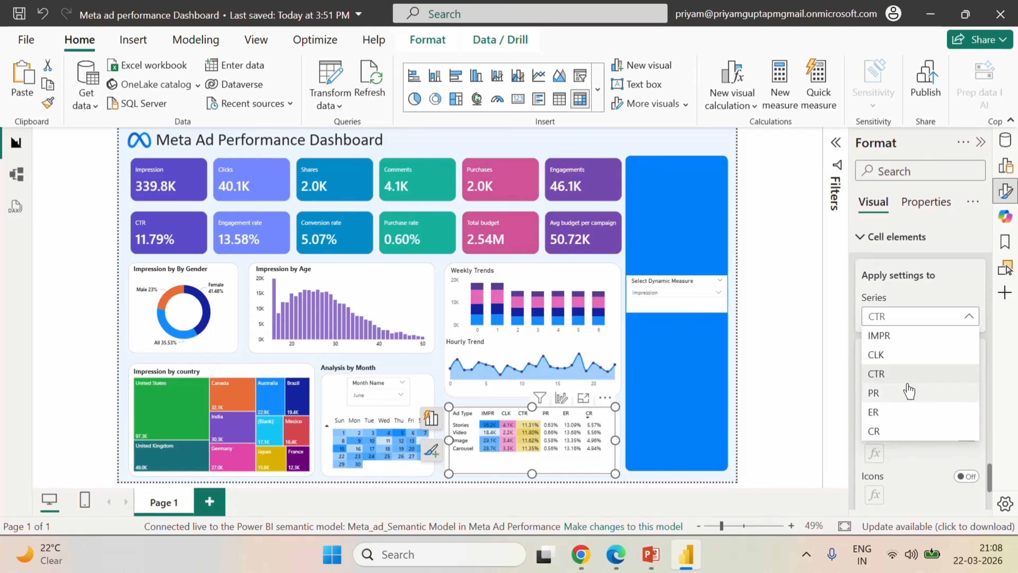
{"action": "left_click", "coordinate": [893, 394]}
{"action": "left_click", "coordinate": [966, 352]}
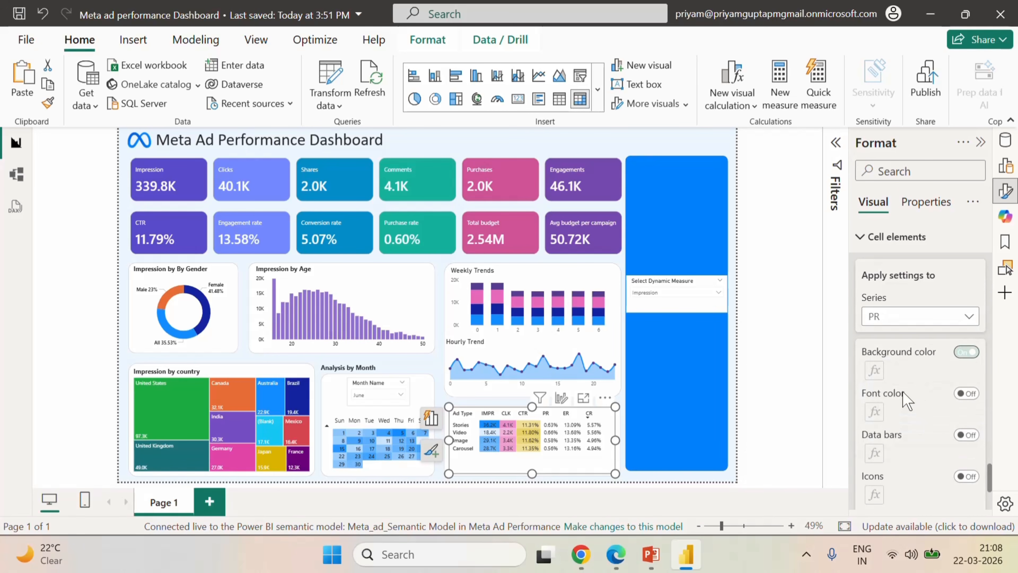
{"action": "left_click", "coordinate": [875, 370]}
{"action": "left_click", "coordinate": [368, 242]}
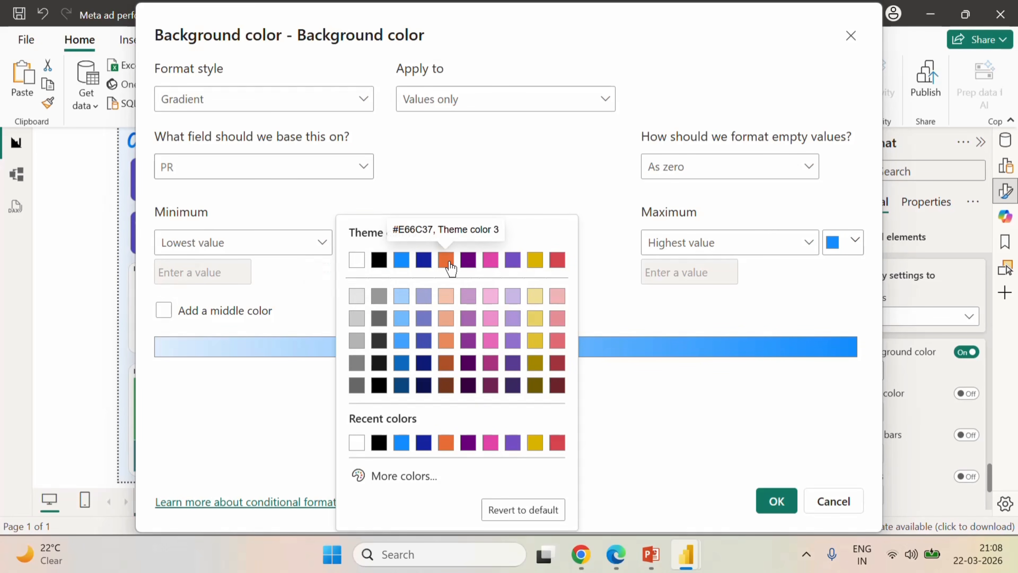
{"action": "left_click", "coordinate": [446, 296]}
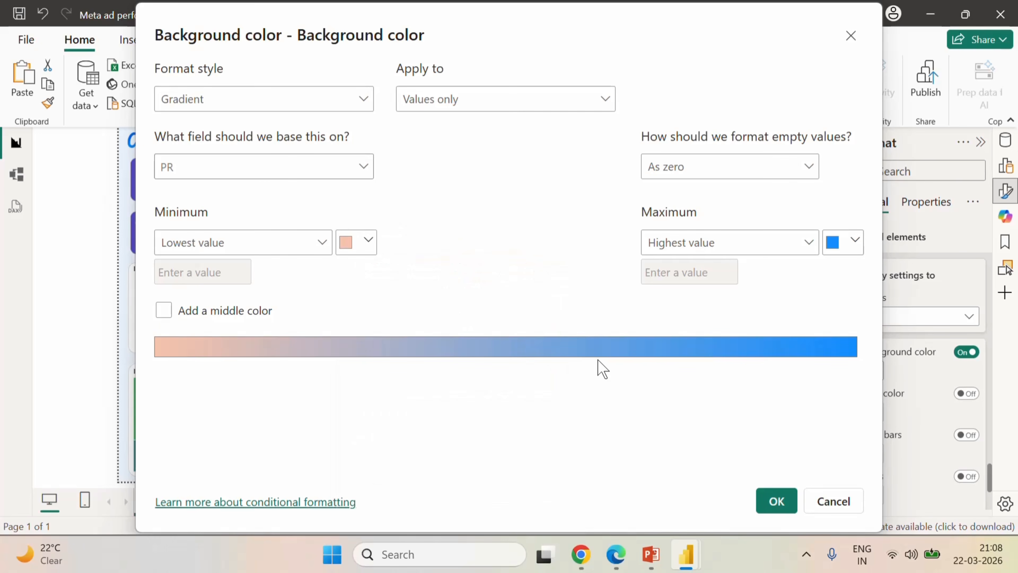
{"action": "left_click", "coordinate": [854, 241]}
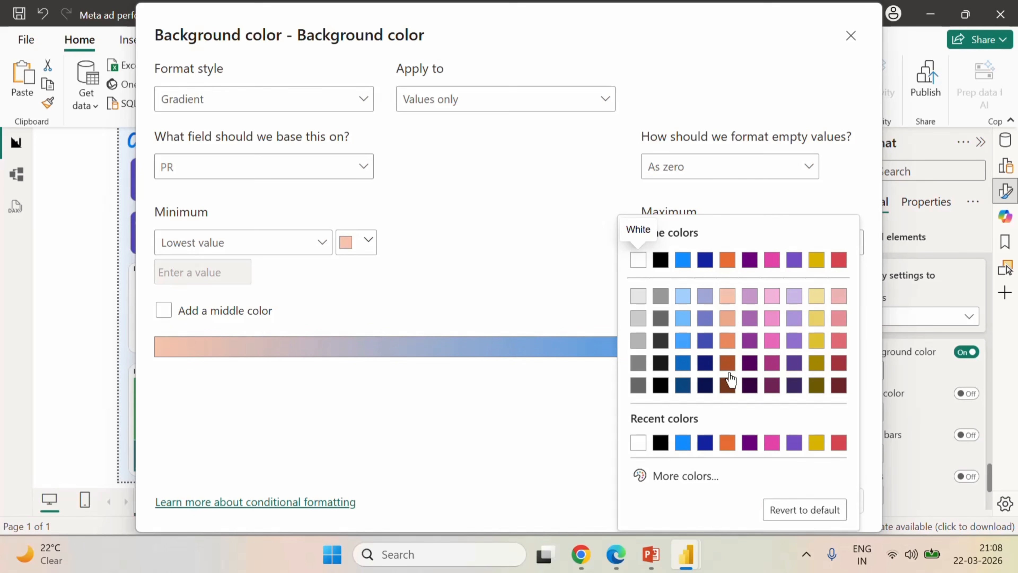
{"action": "left_click", "coordinate": [727, 320]}
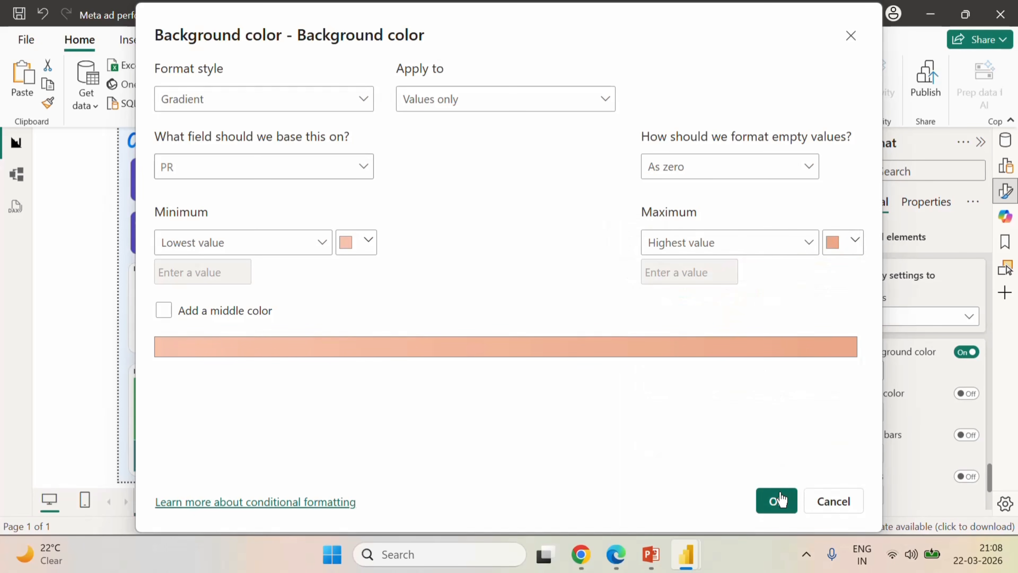
{"action": "left_click", "coordinate": [775, 498]}
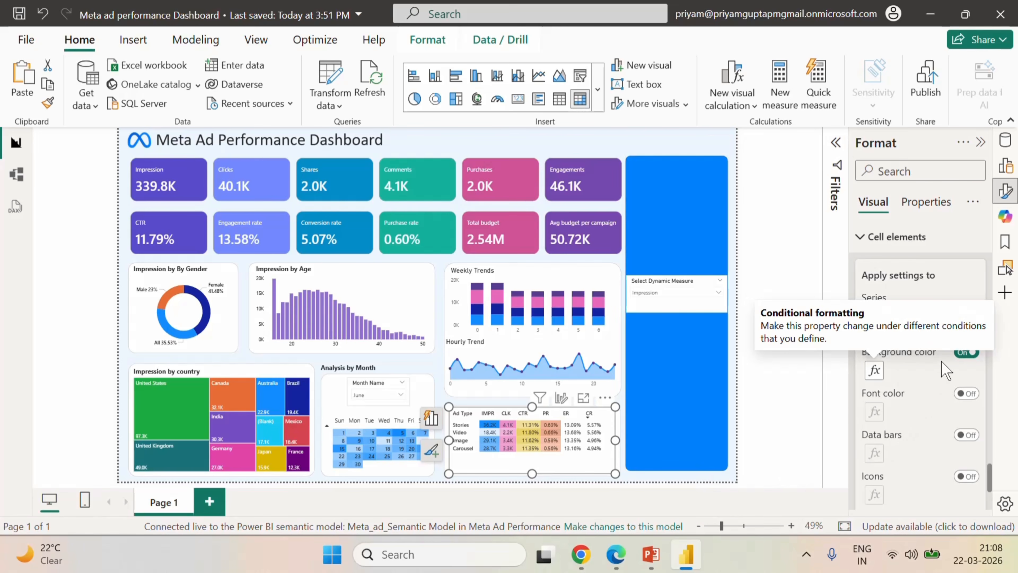
{"action": "scroll", "coordinate": [929, 266], "scroll_direction": "up", "scroll_amount": 2}
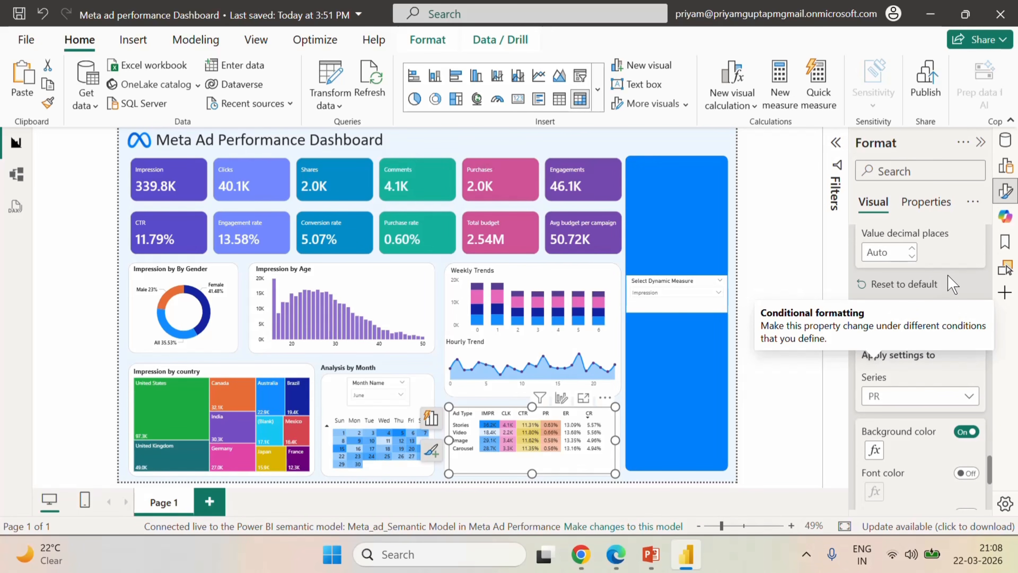
- Give ER cell backgrounds a light purple to purple gradient
{"action": "left_click", "coordinate": [926, 396]}
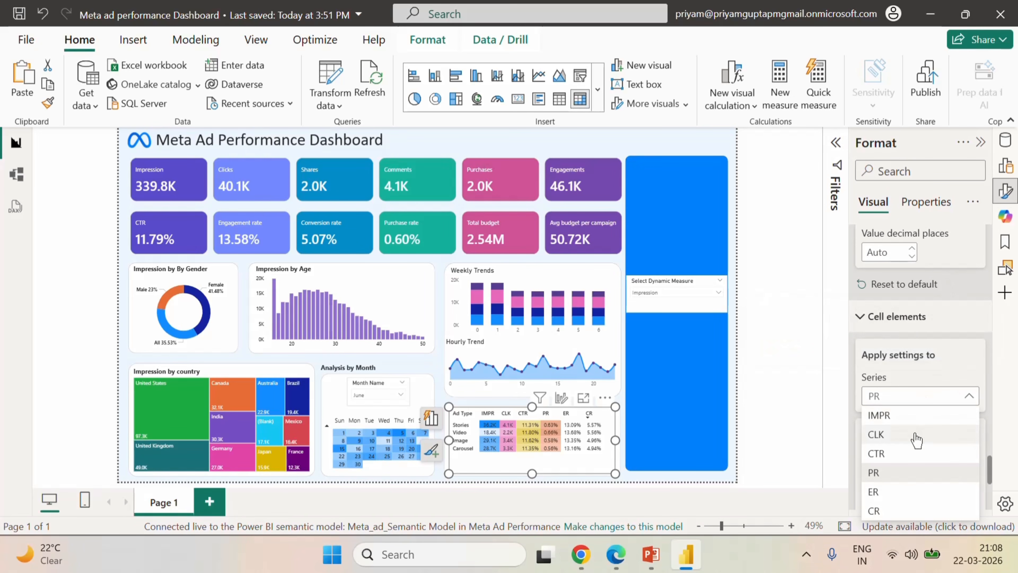
{"action": "left_click", "coordinate": [906, 491]}
{"action": "scroll", "coordinate": [957, 396], "scroll_direction": "down", "scroll_amount": 3}
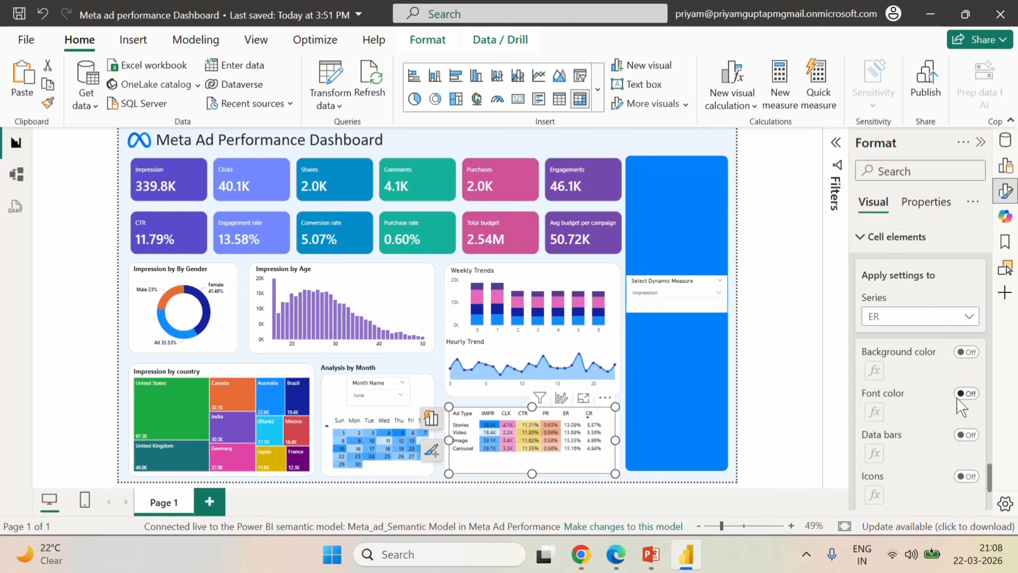
{"action": "left_click", "coordinate": [966, 353]}
{"action": "left_click", "coordinate": [875, 370]}
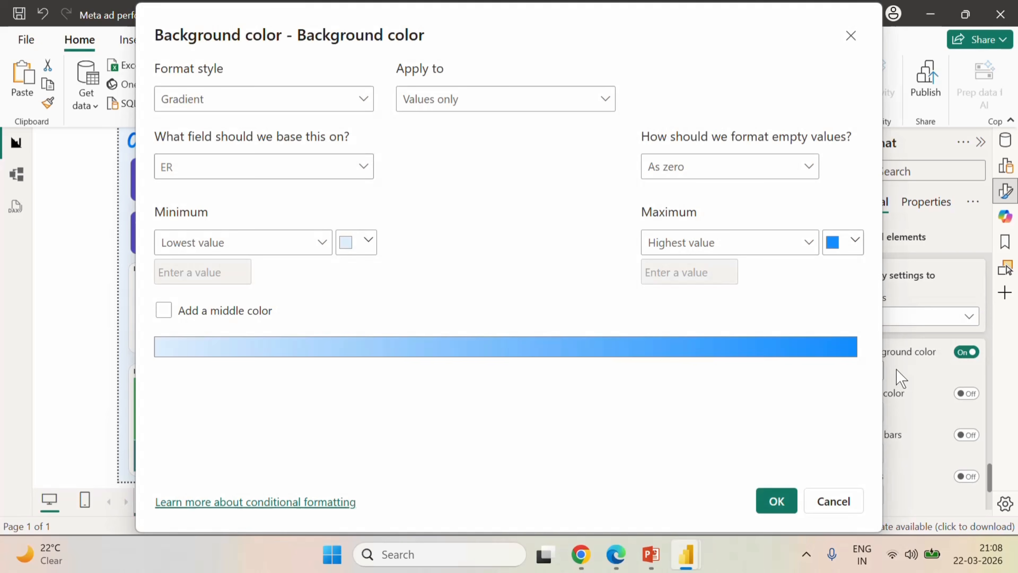
{"action": "left_click", "coordinate": [367, 246]}
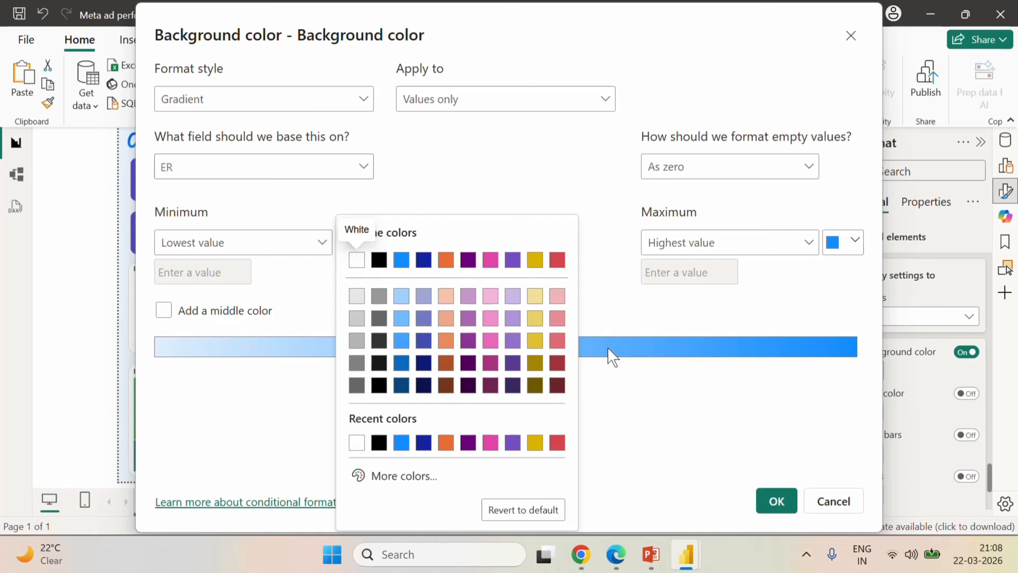
{"action": "left_click", "coordinate": [424, 295]}
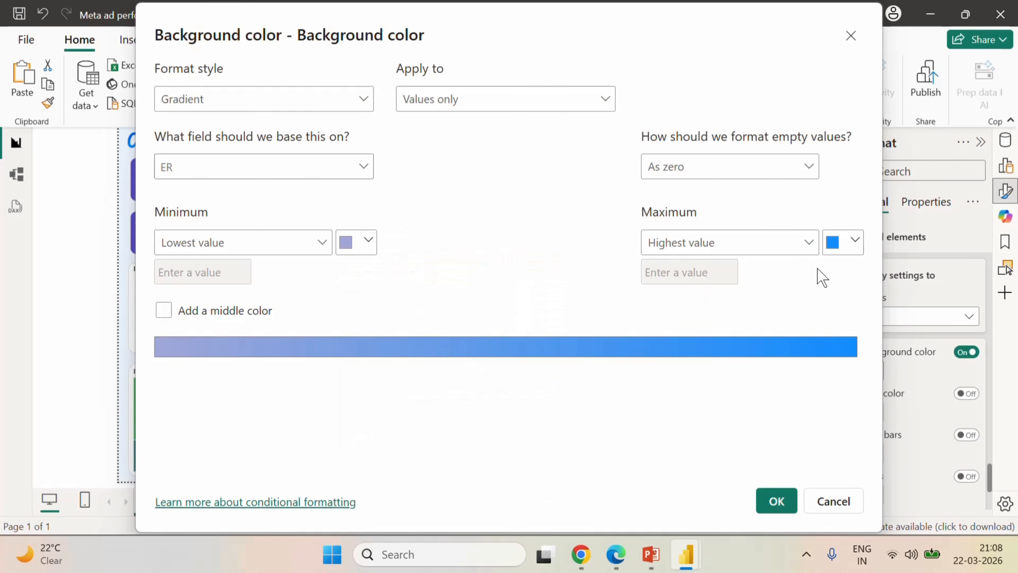
{"action": "left_click", "coordinate": [855, 241]}
{"action": "left_click", "coordinate": [706, 317]}
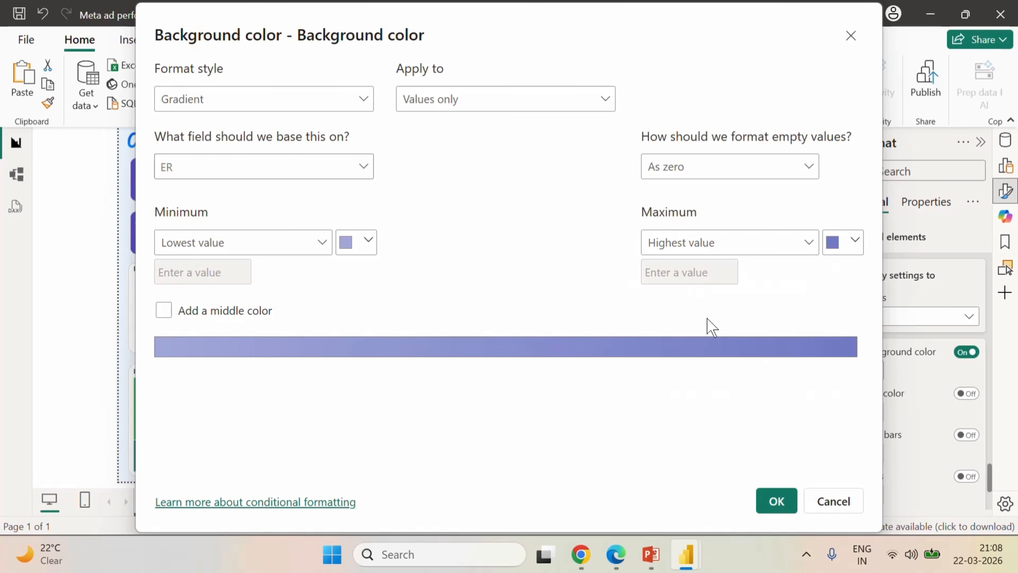
{"action": "left_click", "coordinate": [776, 500]}
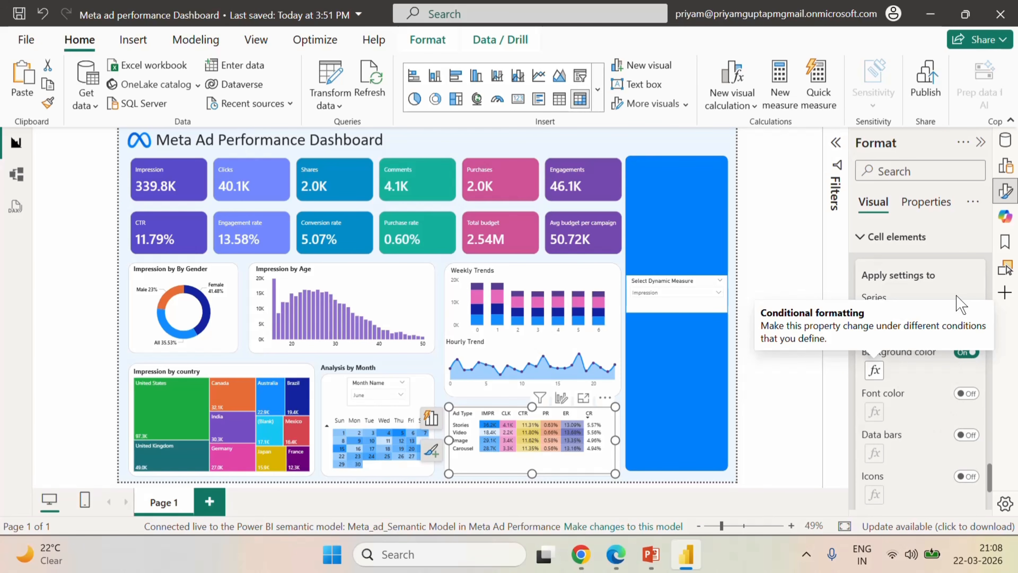
- Give CR cell backgrounds a light pink to pink gradient
{"action": "left_click", "coordinate": [969, 317]}
{"action": "left_click", "coordinate": [898, 429]}
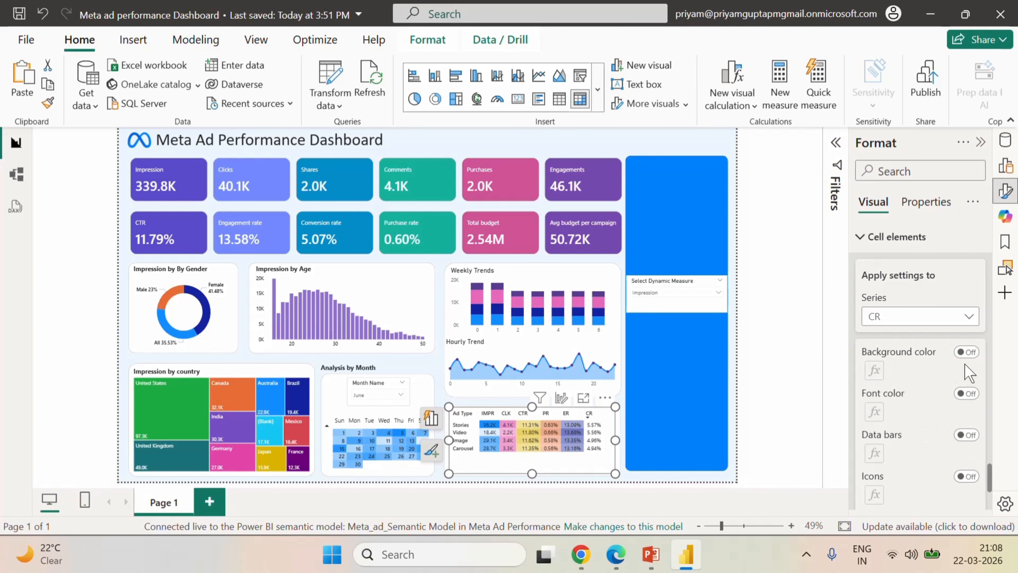
{"action": "left_click", "coordinate": [966, 352]}
{"action": "left_click", "coordinate": [873, 369]}
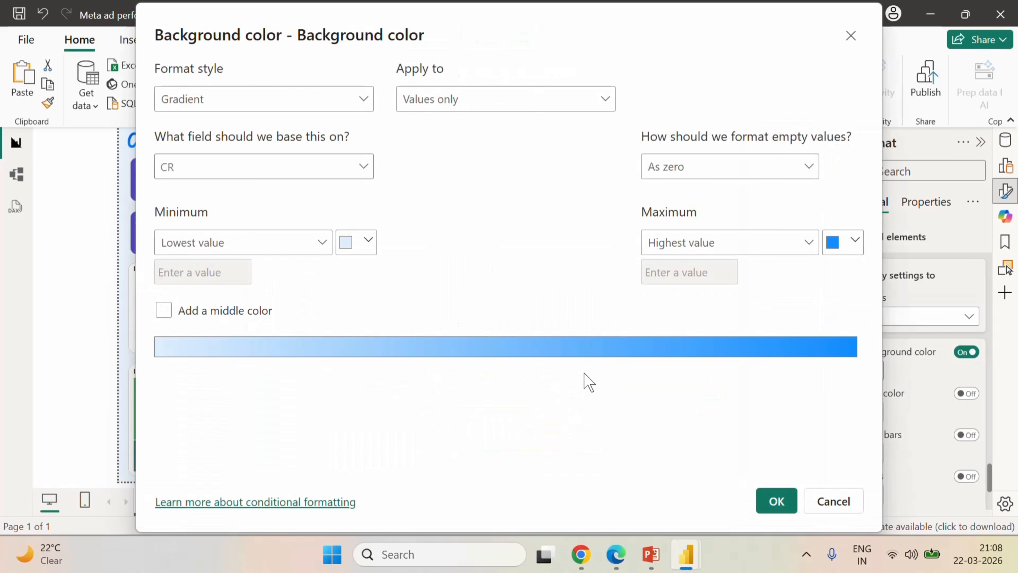
{"action": "left_click", "coordinate": [368, 241]}
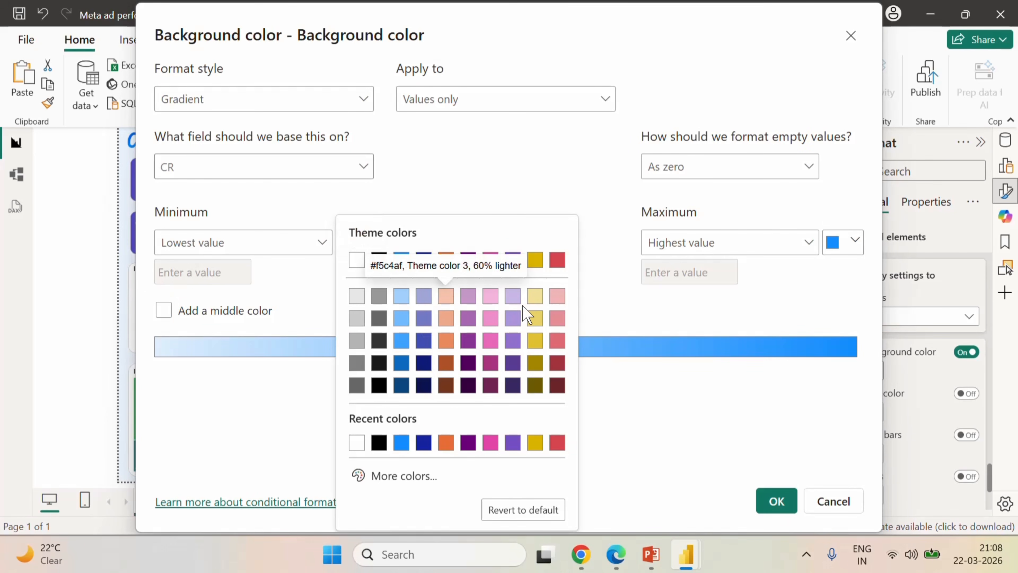
{"action": "left_click", "coordinate": [557, 296]}
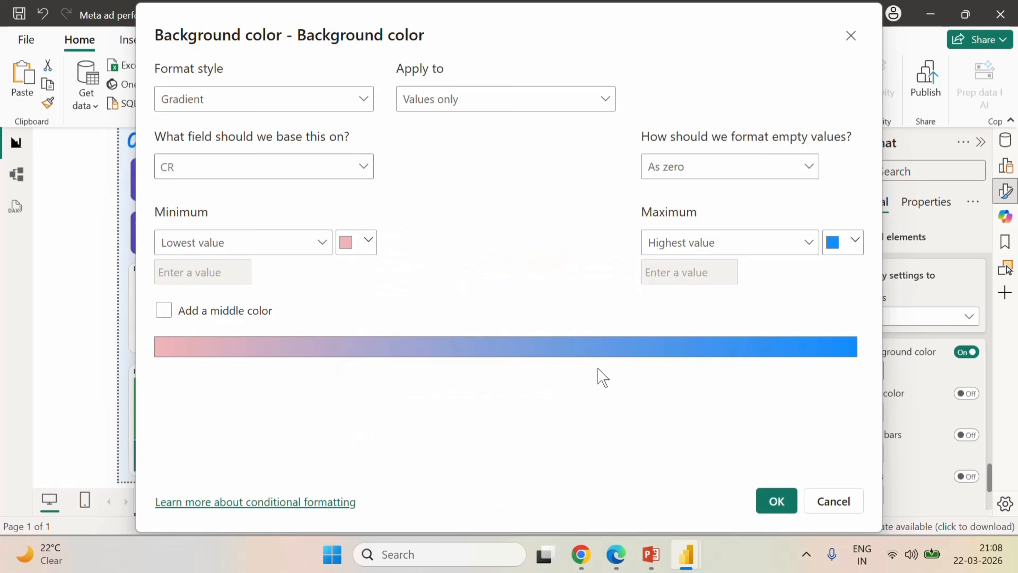
{"action": "left_click", "coordinate": [855, 241]}
{"action": "left_click", "coordinate": [838, 318]}
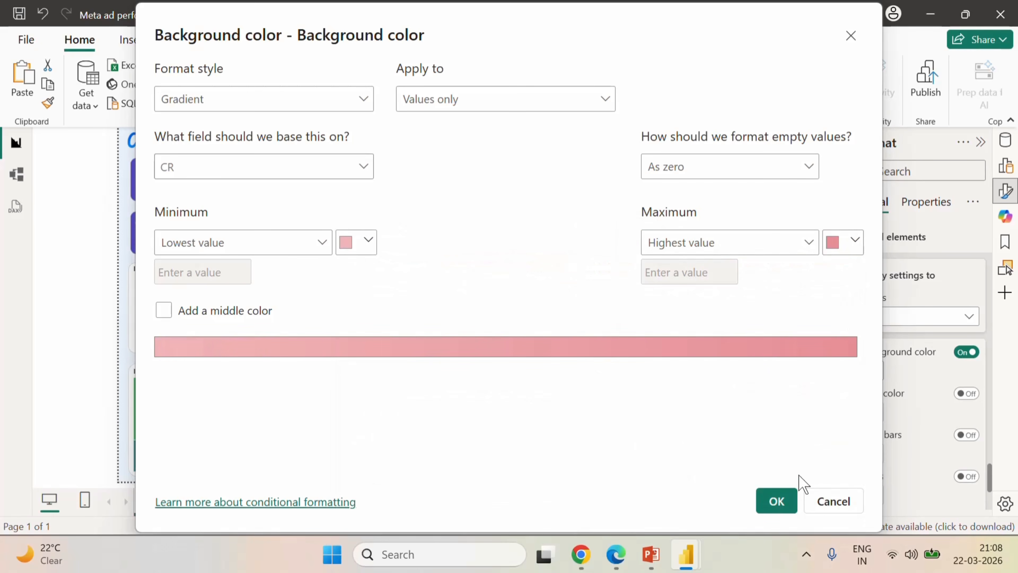
{"action": "left_click", "coordinate": [781, 502]}
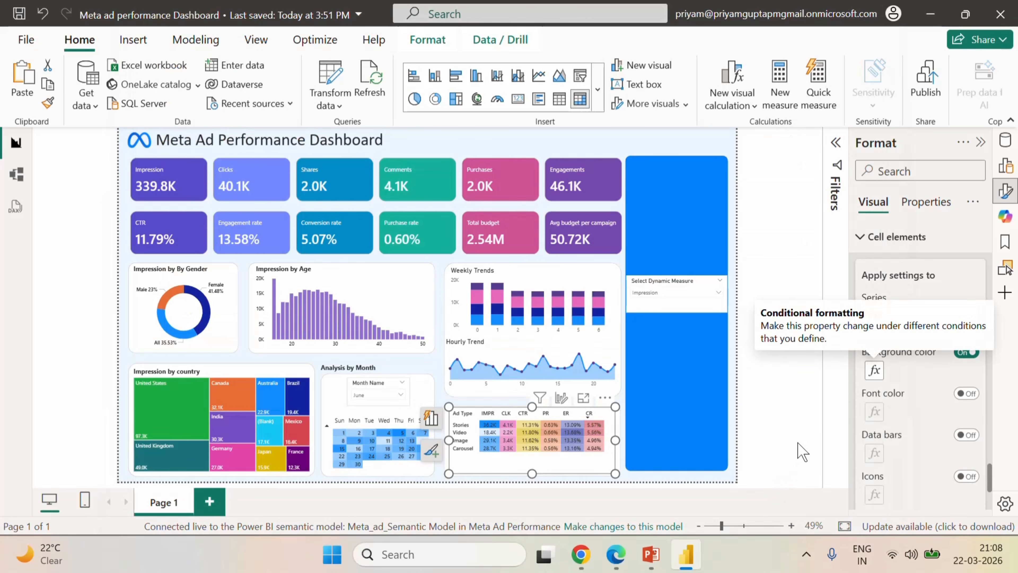
- Narrow the Select Dynamic Measure slicer by dragging its left edge
{"action": "left_click", "coordinate": [787, 424]}
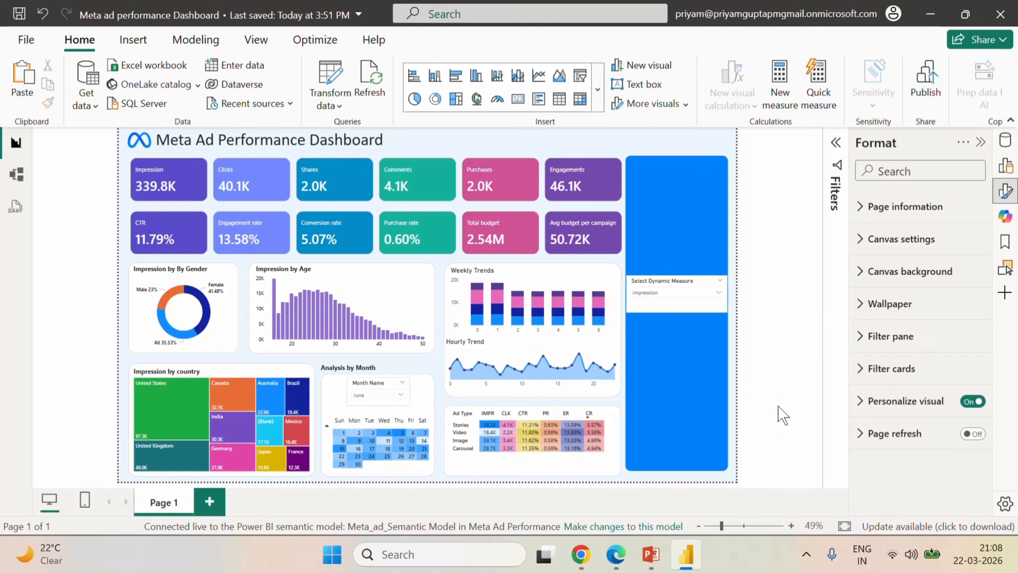
{"action": "left_click", "coordinate": [806, 554]}
{"action": "left_click", "coordinate": [759, 489]}
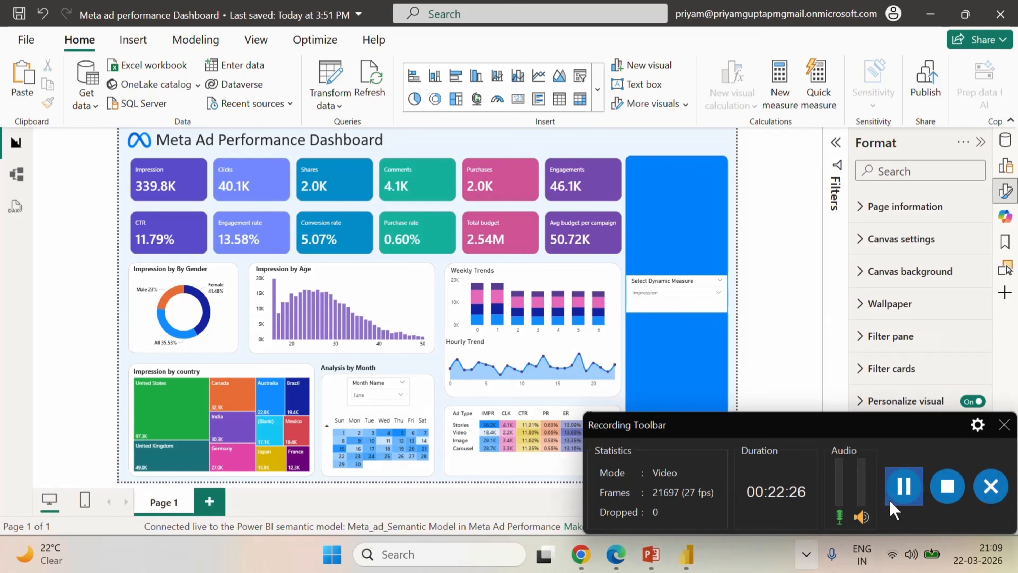
{"action": "left_click", "coordinate": [903, 487]}
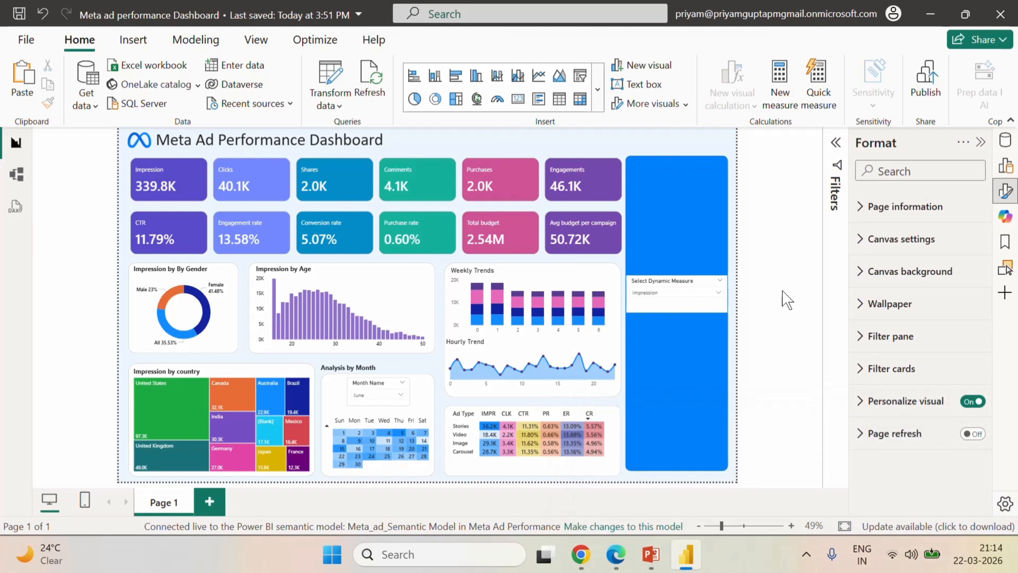
{"action": "left_click", "coordinate": [657, 285]}
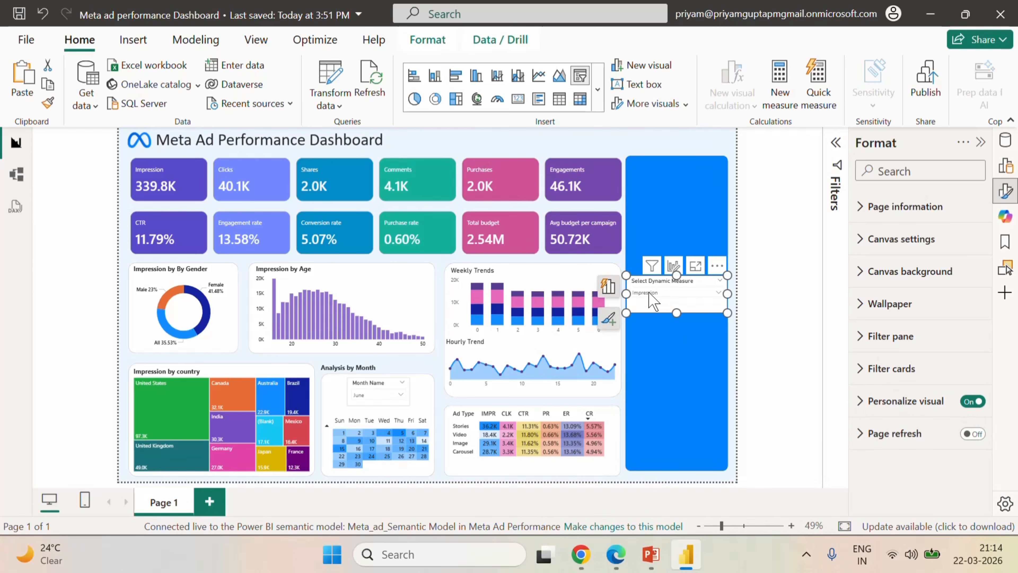
{"action": "left_click_drag", "start_coordinate": [627, 294], "coordinate": [686, 250]}
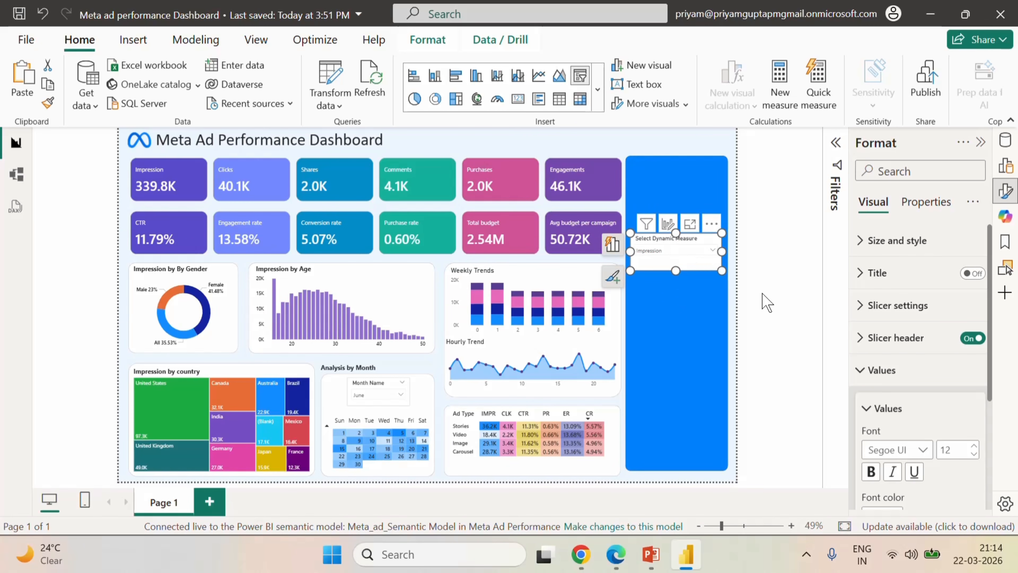
{"action": "left_click", "coordinate": [774, 288]}
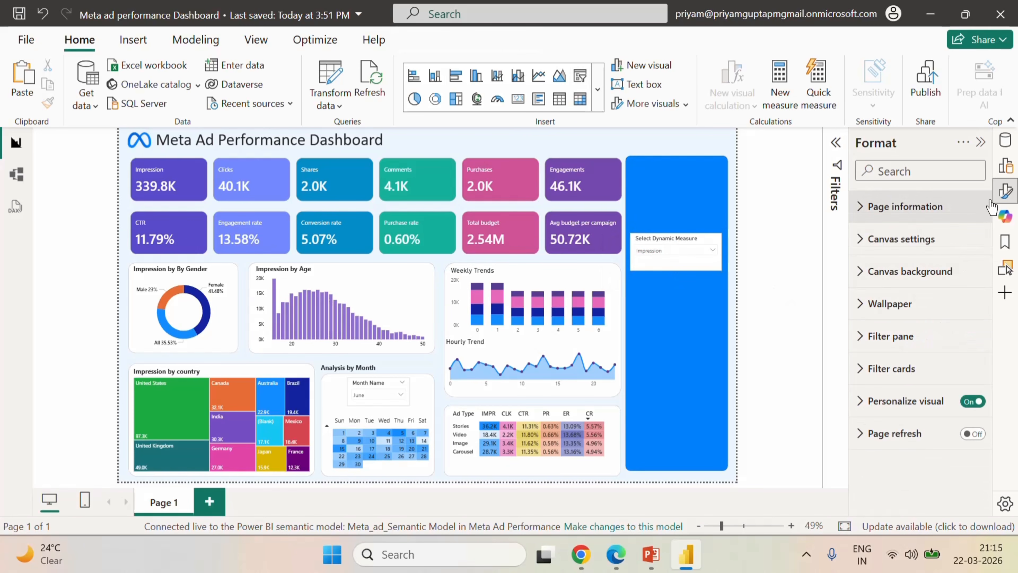
- Paste a copy of the slicer below the original and clear its Select Dynamic Measure field
{"action": "left_click", "coordinate": [692, 242]}
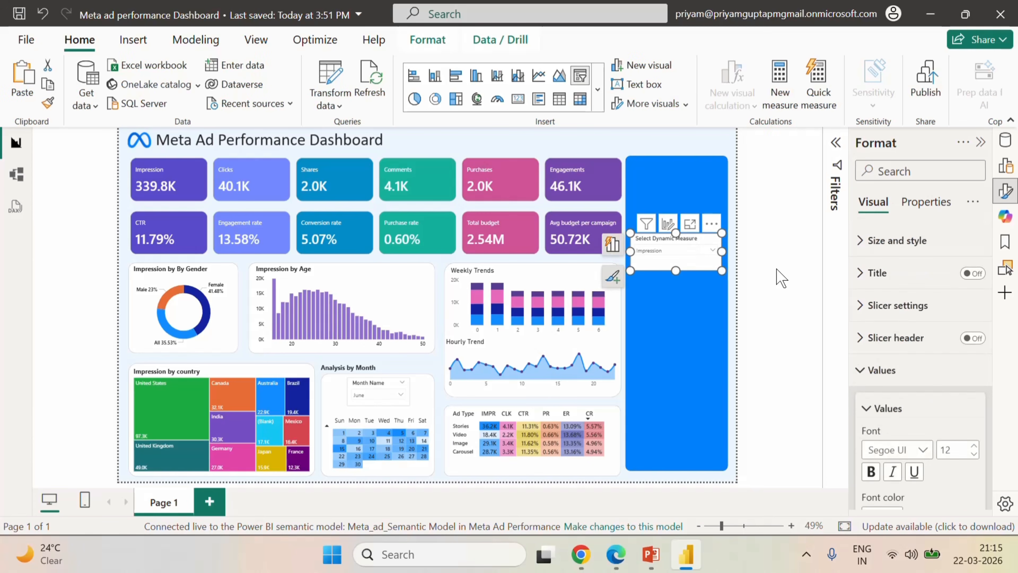
{"action": "left_click", "coordinate": [777, 270]}
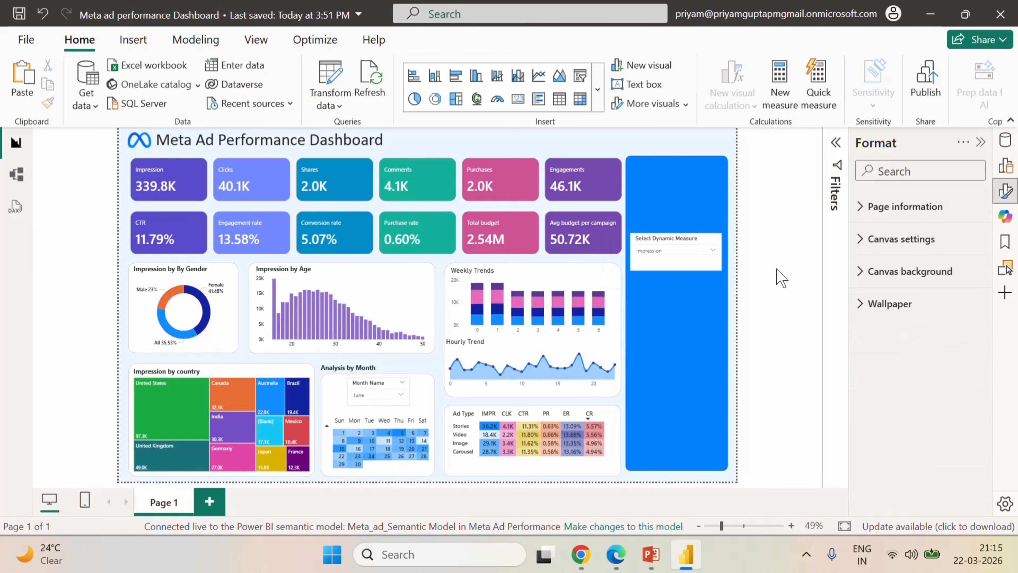
{"action": "key", "text": "ctrl+v"}
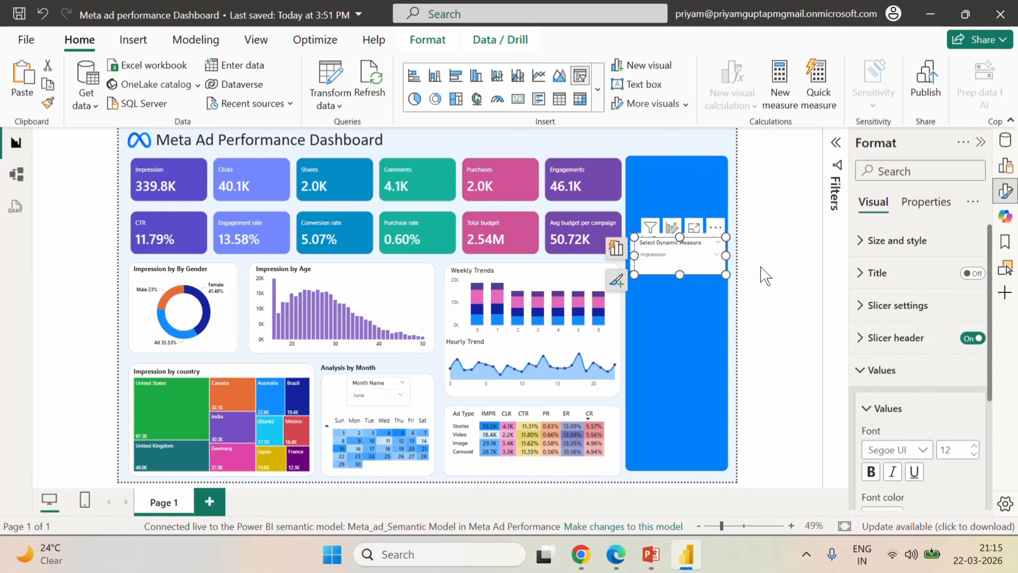
{"action": "left_click_drag", "start_coordinate": [693, 251], "coordinate": [689, 298]}
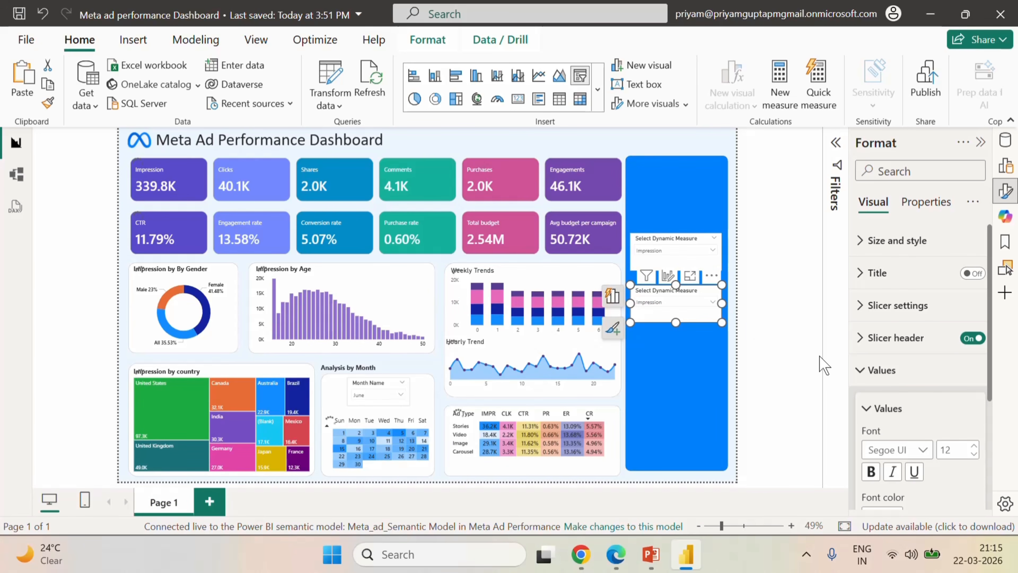
{"action": "left_click", "coordinate": [1006, 165]}
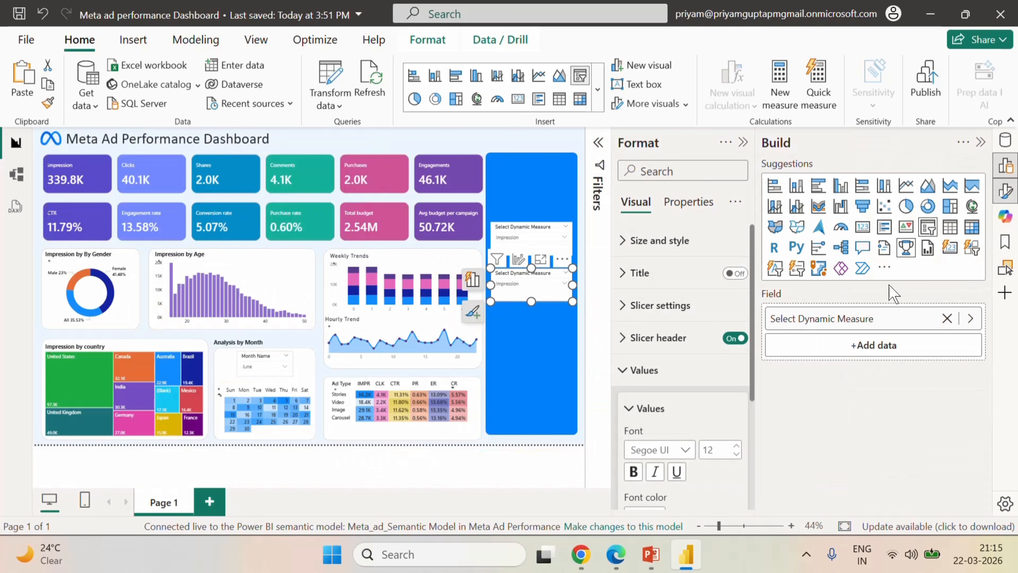
{"action": "left_click", "coordinate": [946, 318]}
{"action": "left_click", "coordinate": [1005, 140]}
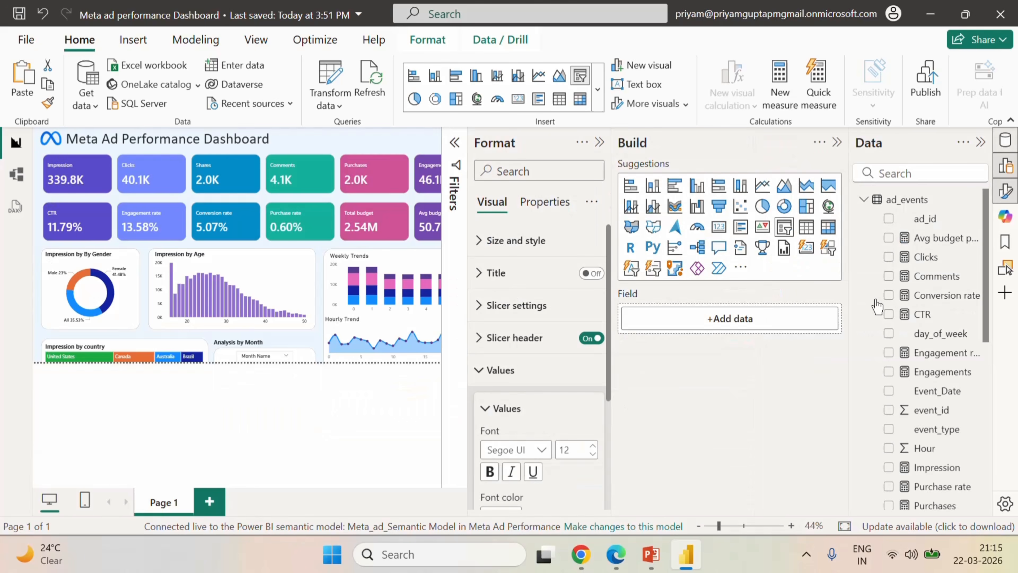
- Search 'cam', try ads campaign_id, then switch the slicer to the campaigns name field
{"action": "left_click", "coordinate": [921, 174]}
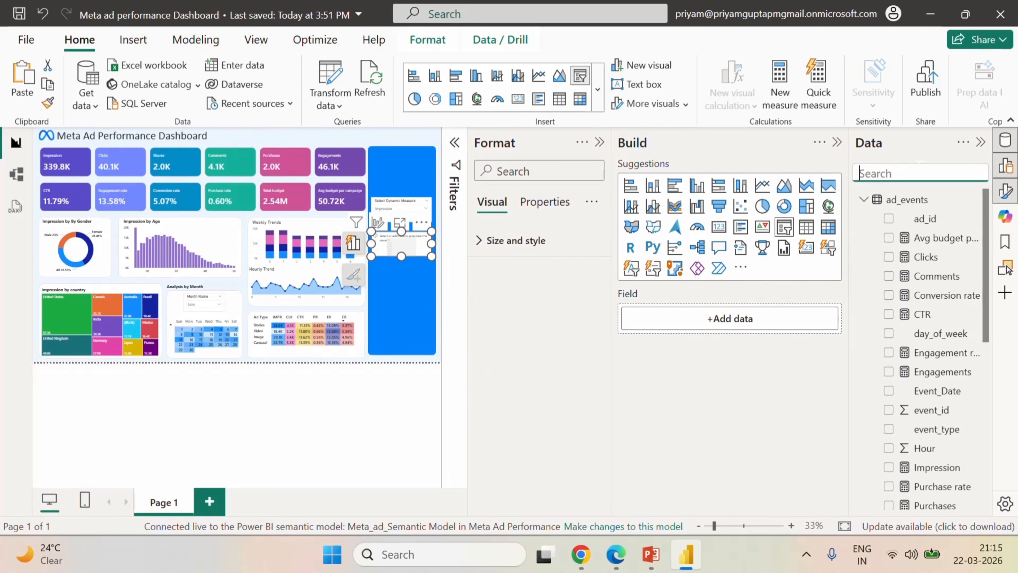
{"action": "type", "text": "cam"}
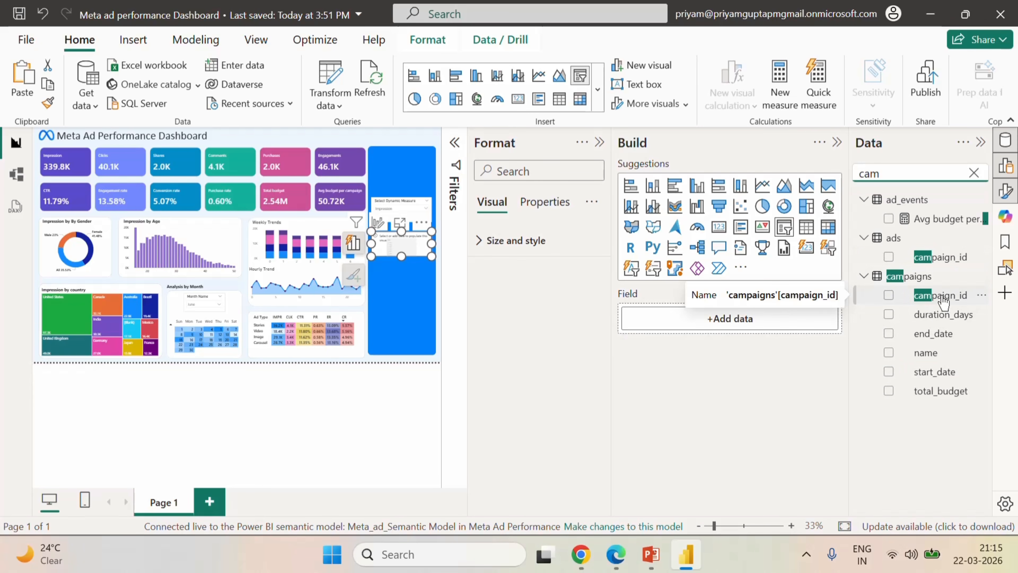
{"action": "left_click", "coordinate": [942, 258]}
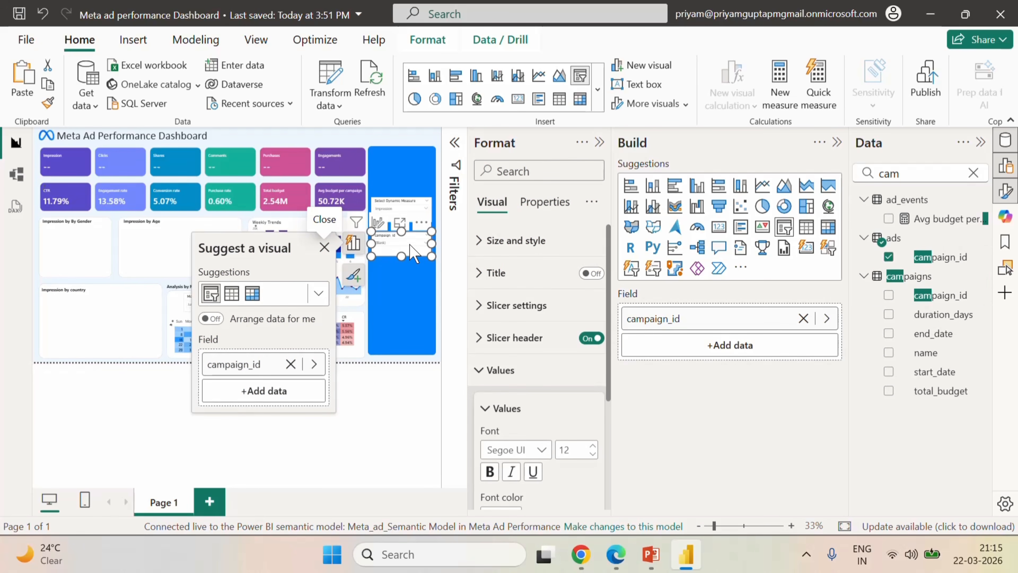
{"action": "left_click", "coordinate": [409, 244]}
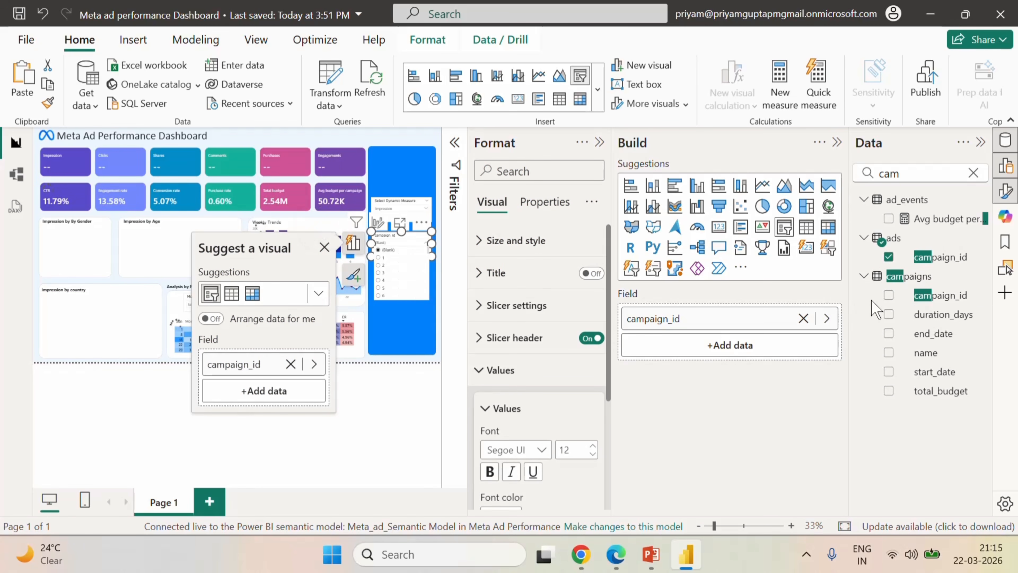
{"action": "left_click", "coordinate": [803, 318]}
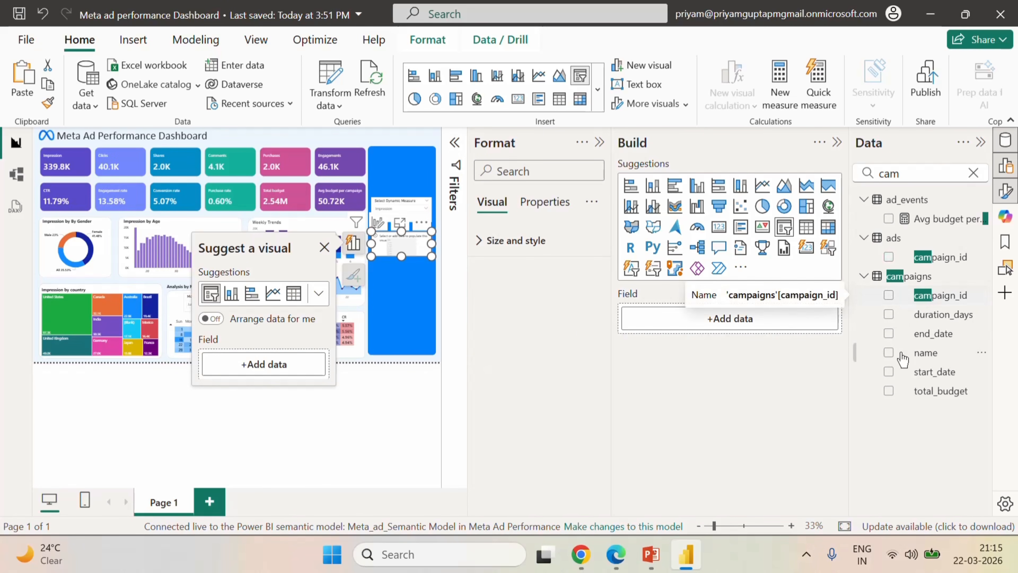
{"action": "left_click", "coordinate": [890, 352]}
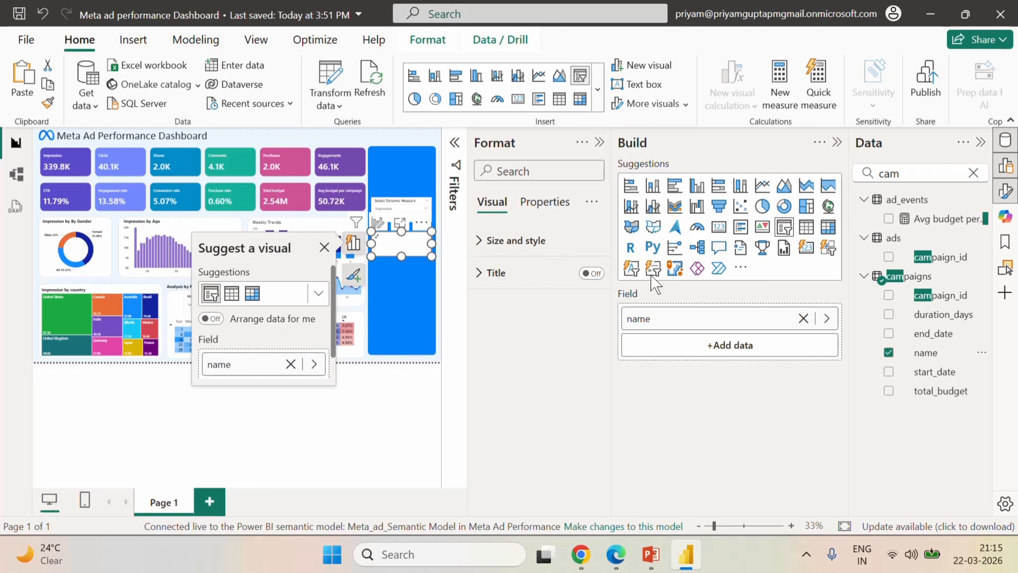
{"action": "left_click", "coordinate": [837, 142]}
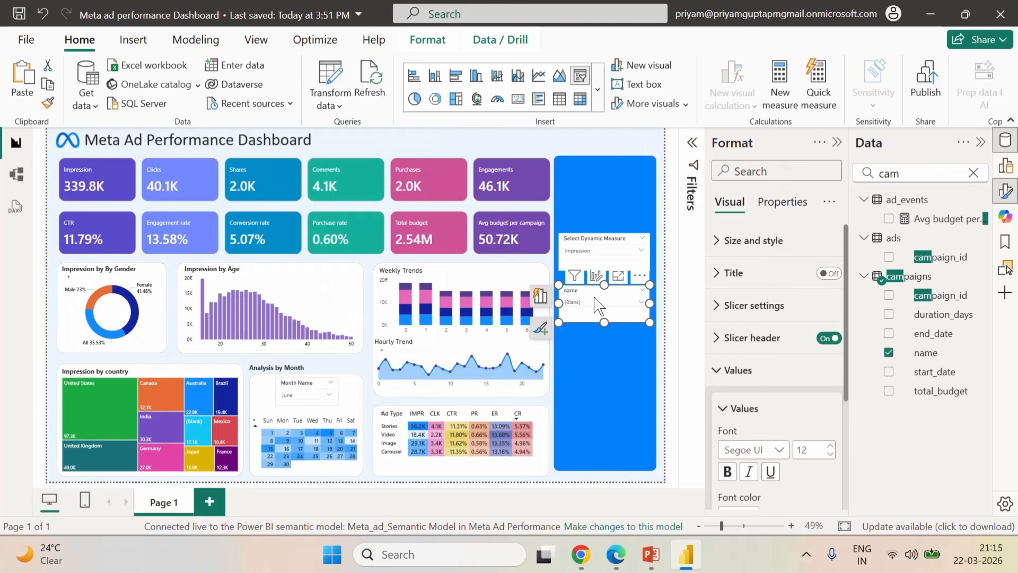
- Inspect the campaign list and keep the name slicer in Dropdown style
{"action": "left_click", "coordinate": [597, 303]}
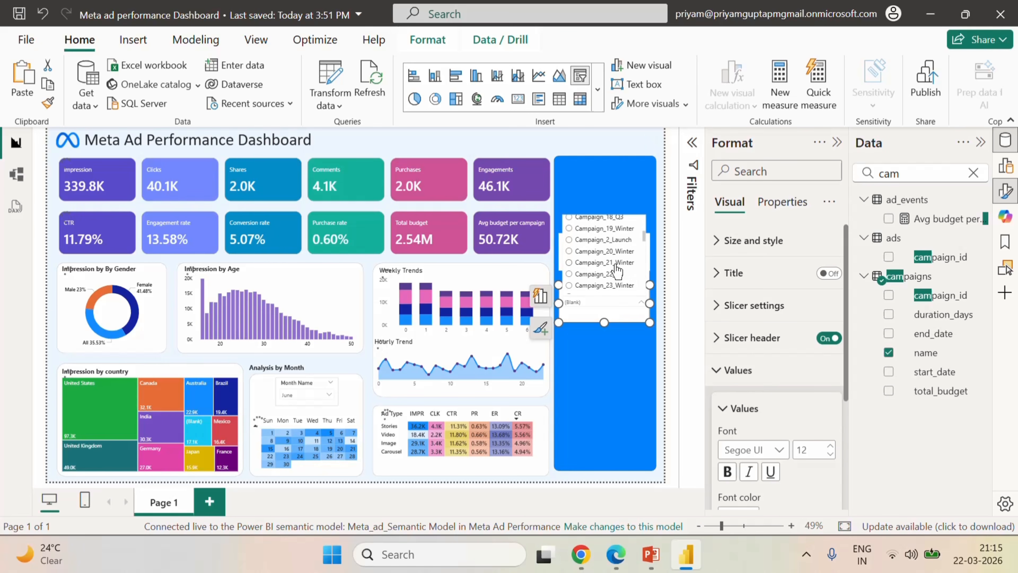
{"action": "left_click", "coordinate": [677, 282]}
{"action": "left_click", "coordinate": [616, 313]}
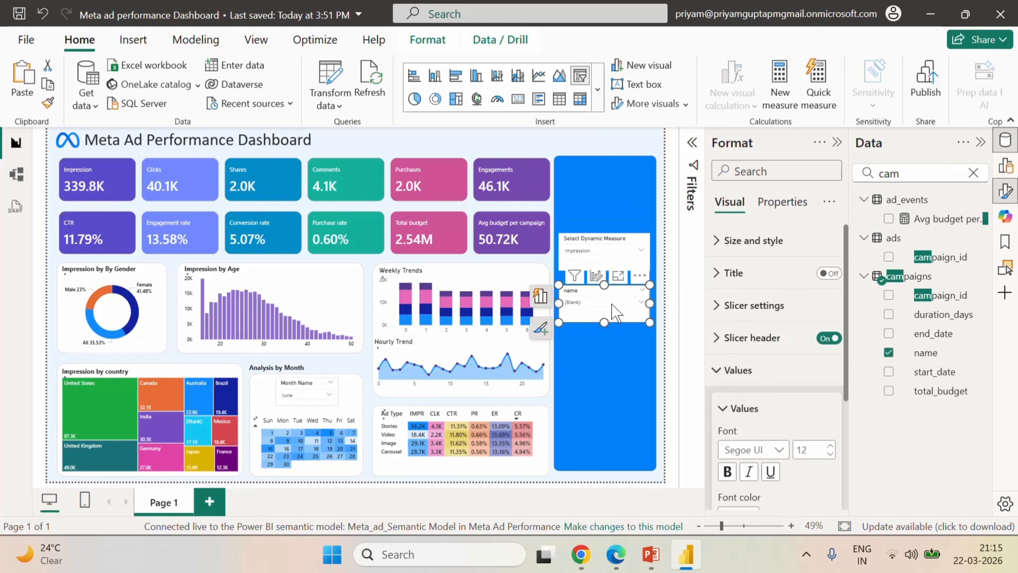
{"action": "left_click", "coordinate": [616, 313]}
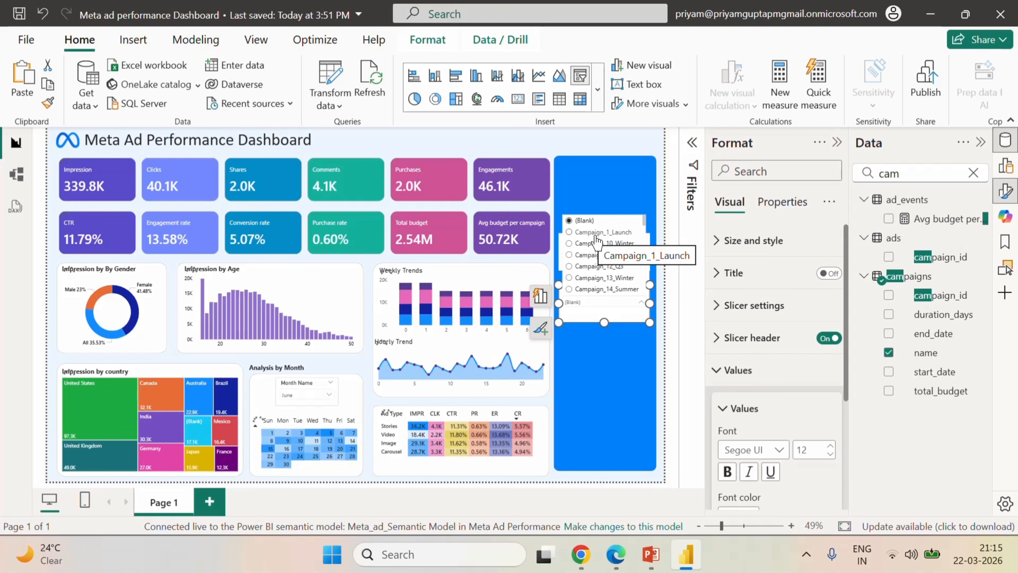
{"action": "left_click", "coordinate": [718, 316]}
{"action": "left_click", "coordinate": [783, 393]}
{"action": "left_click", "coordinate": [789, 345]}
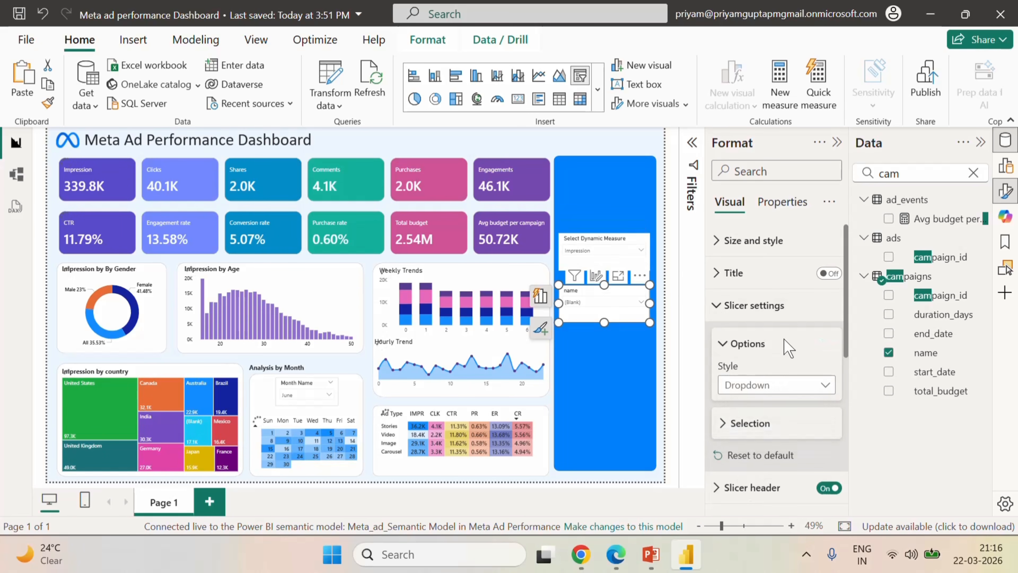
{"action": "left_click", "coordinate": [761, 424]}
{"action": "scroll", "coordinate": [785, 401], "scroll_direction": "down", "scroll_amount": 4}
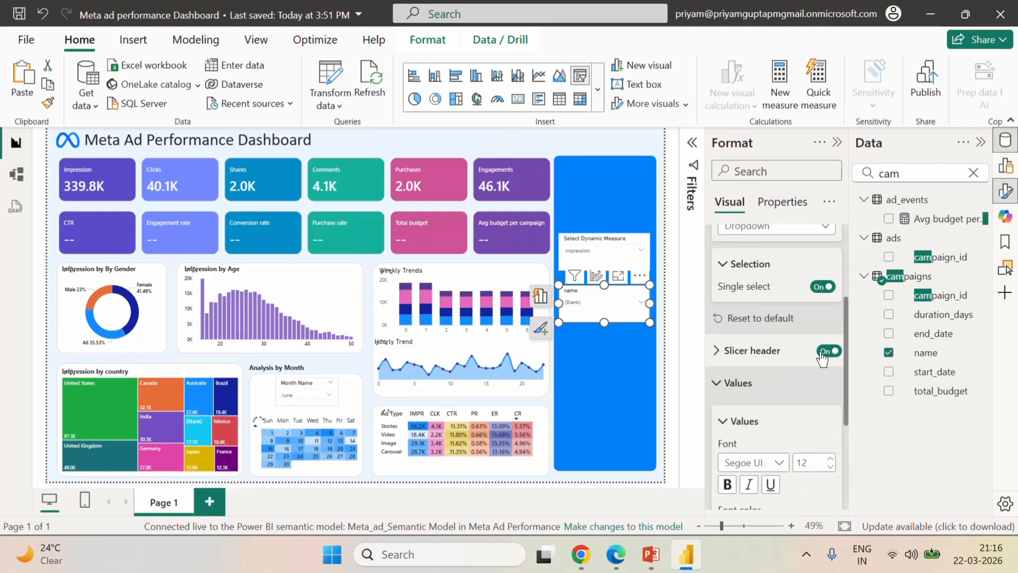
- Turn off Single select and turn on Show 'Select all' for the campaign slicer
{"action": "left_click", "coordinate": [823, 286]}
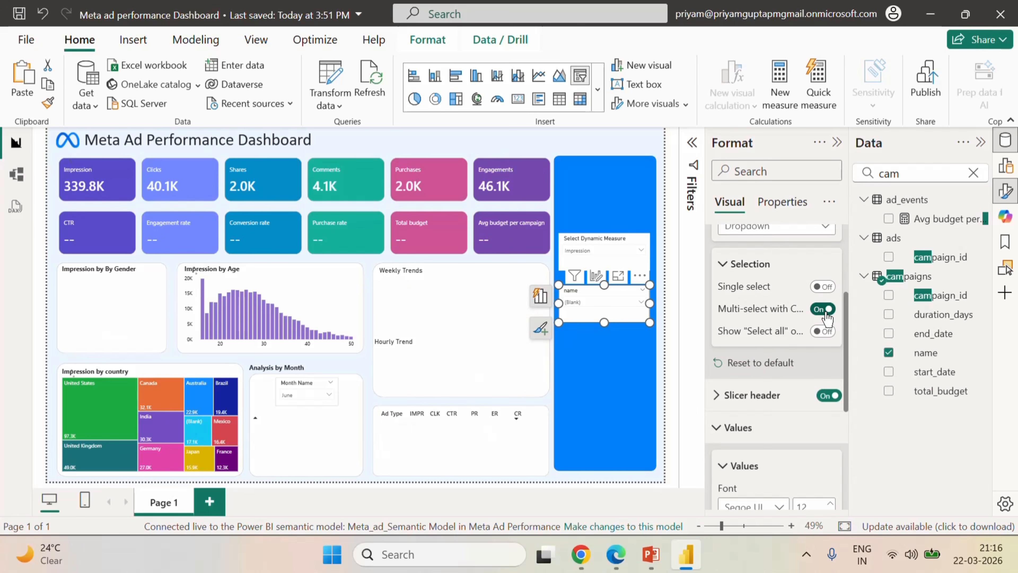
{"action": "left_click", "coordinate": [605, 305]}
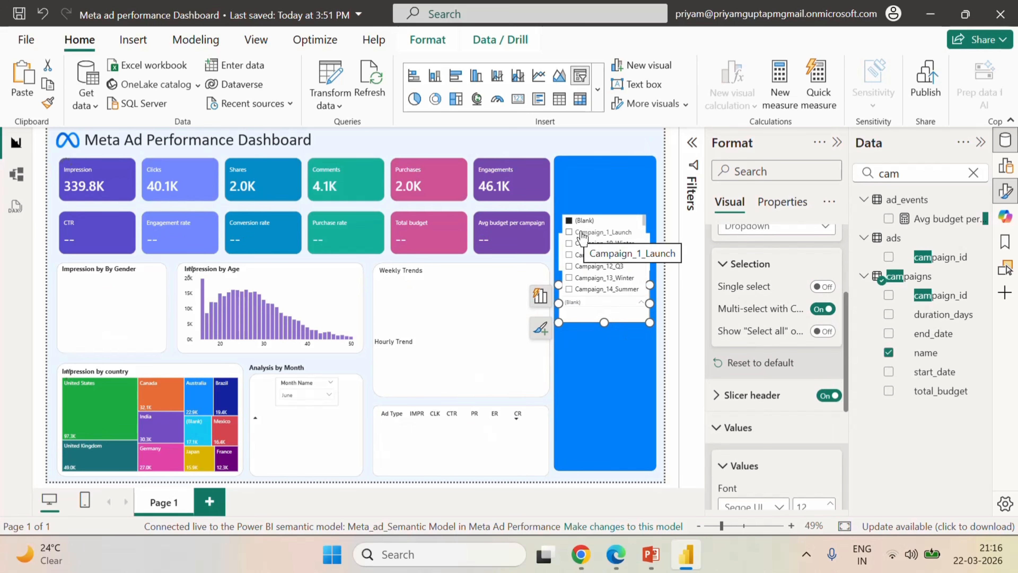
{"action": "left_click", "coordinate": [822, 332]}
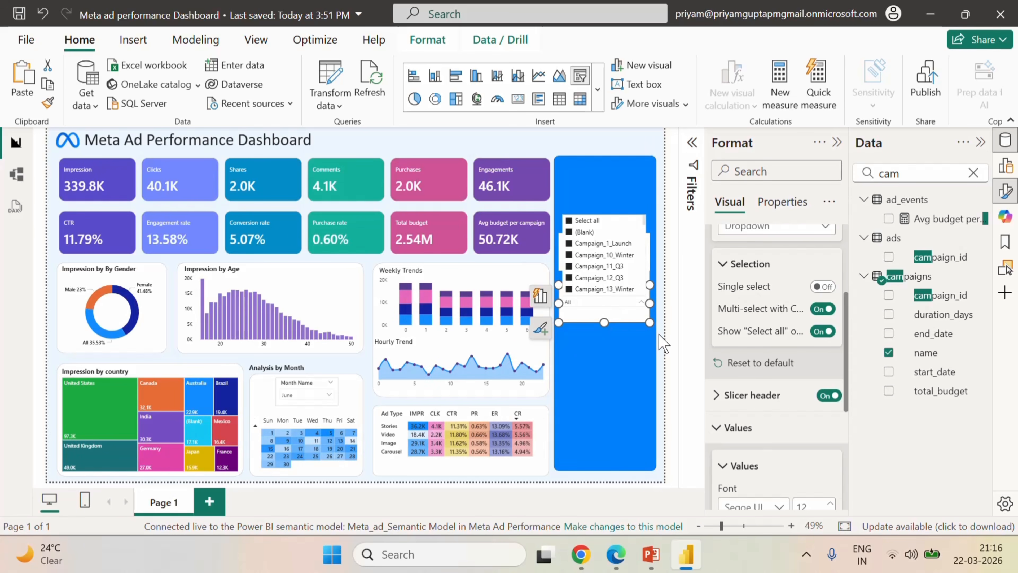
{"action": "left_click", "coordinate": [663, 343]}
{"action": "right_click", "coordinate": [642, 282]}
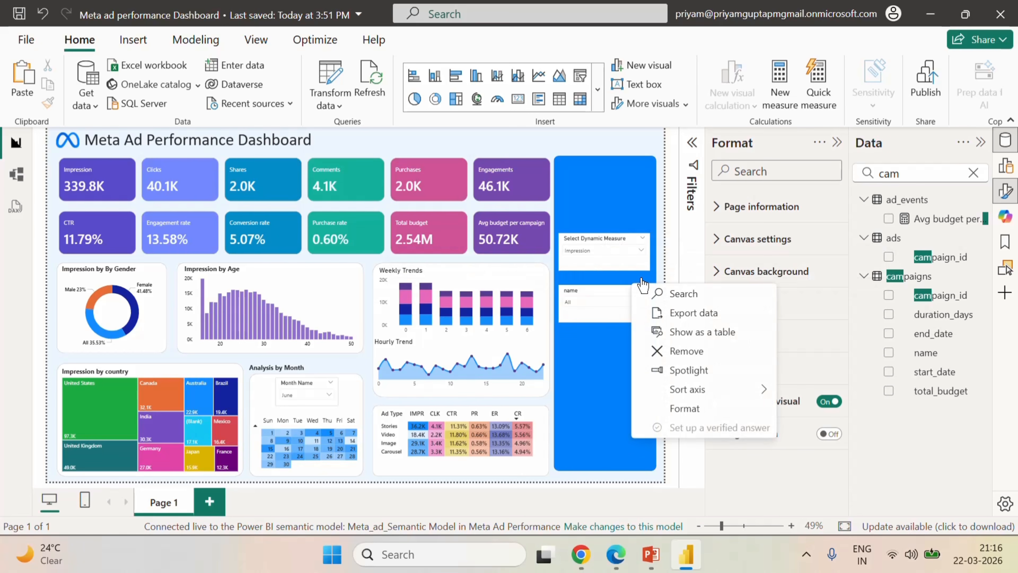
{"action": "left_click", "coordinate": [676, 296]}
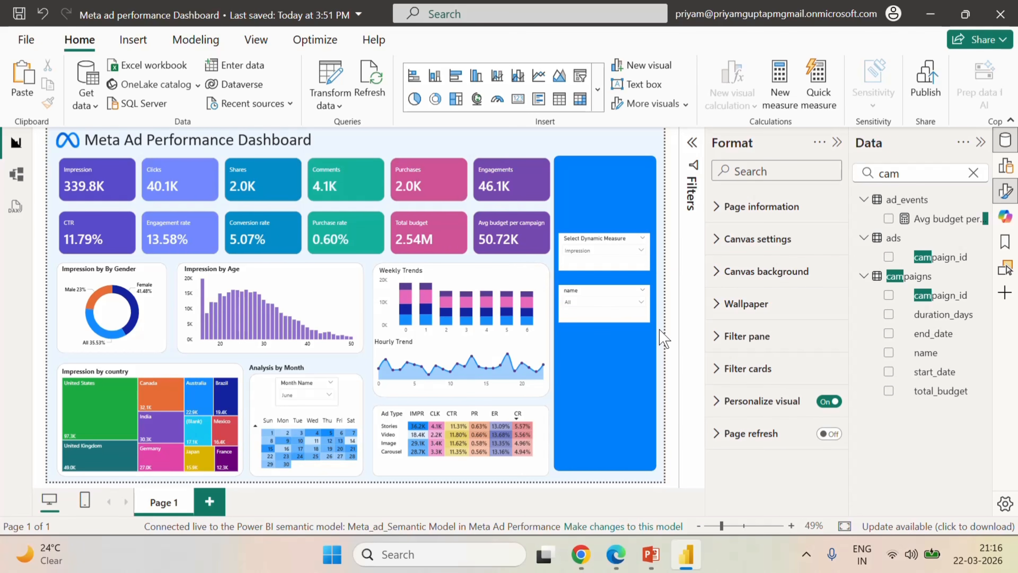
{"action": "left_click", "coordinate": [593, 299]}
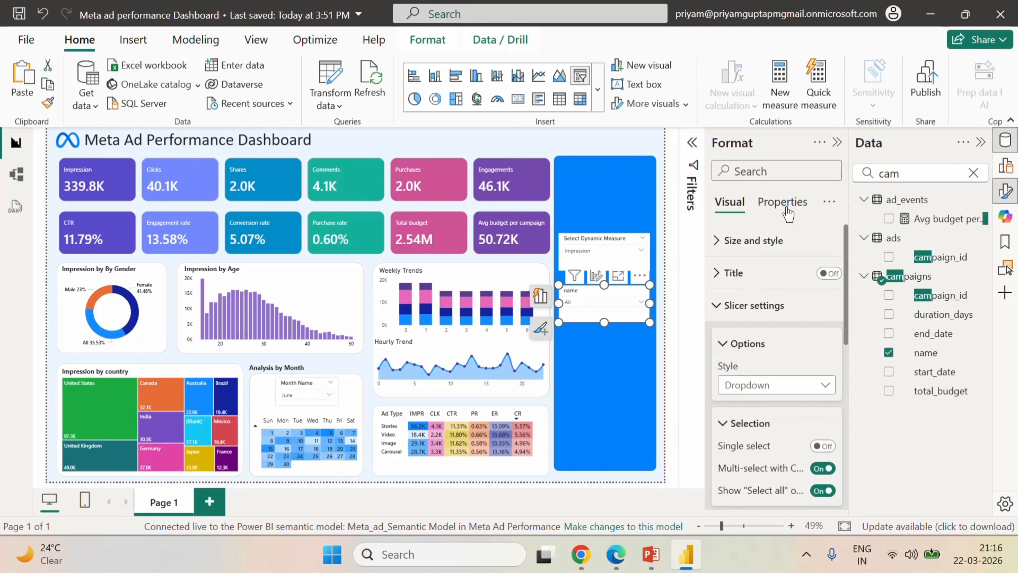
- Rename the slicer's field to Campaign Name
{"action": "left_click", "coordinate": [781, 202]}
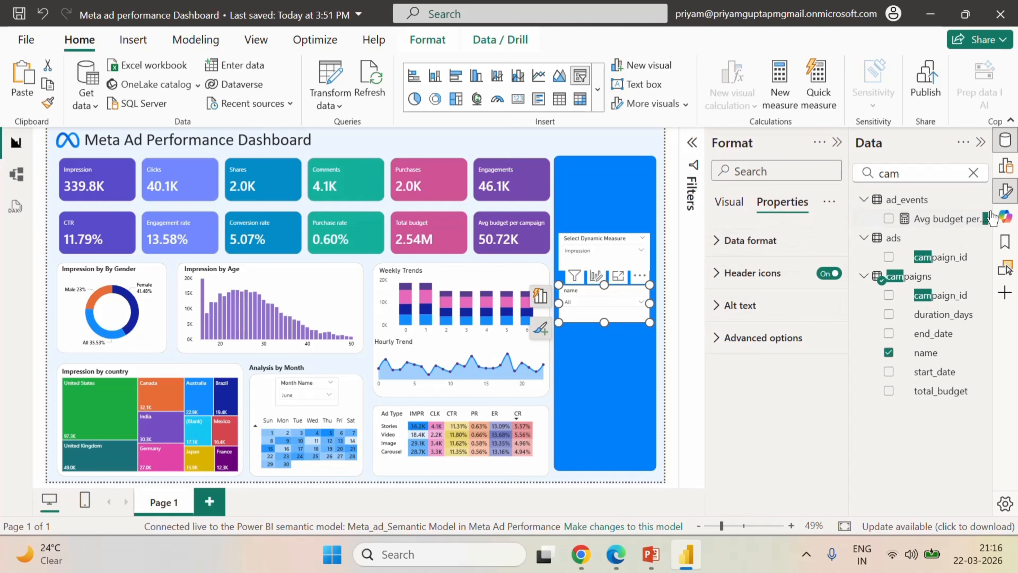
{"action": "left_click", "coordinate": [1005, 165]}
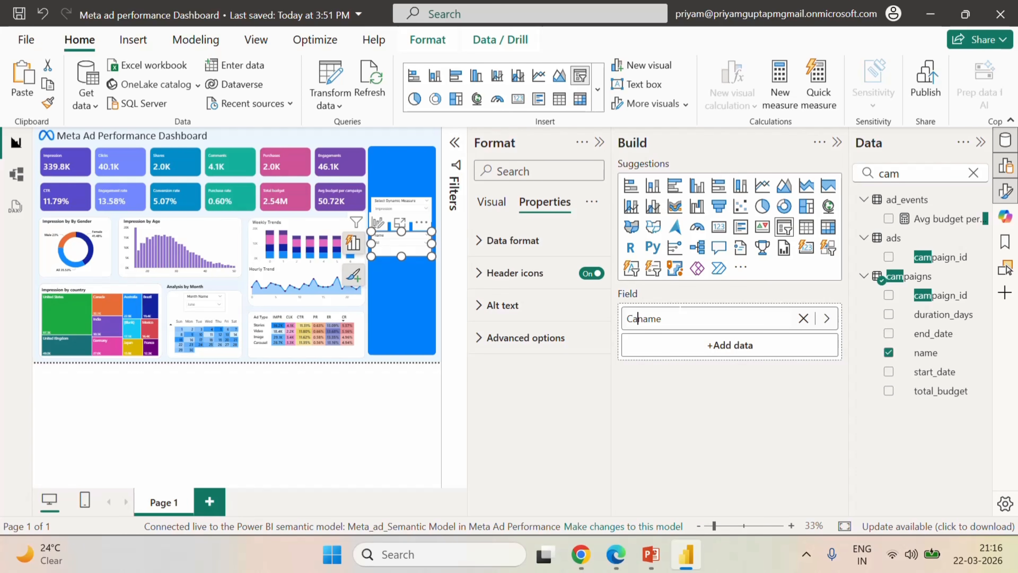
{"action": "type", "text": "mpaign N"}
{"action": "left_click", "coordinate": [837, 142]}
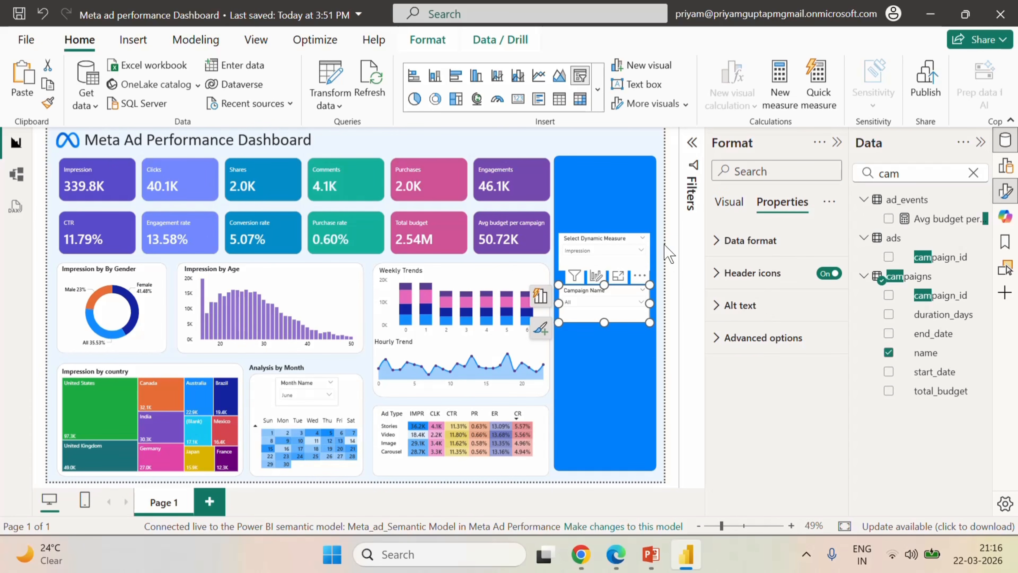
- Deselect the blue panel so the slicers show on top, and paste a Campaign Name copy
{"action": "left_click", "coordinate": [627, 350]}
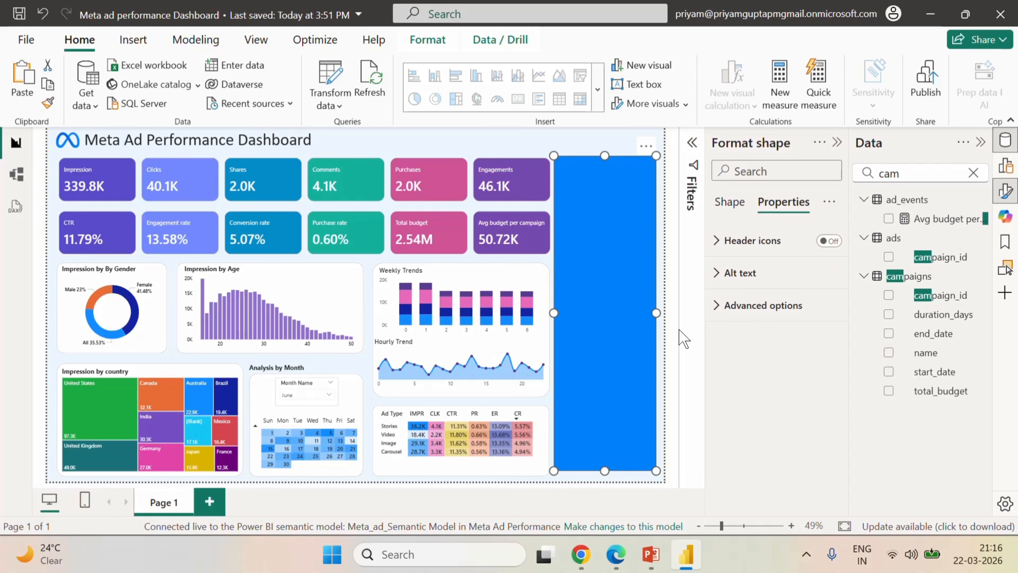
{"action": "left_click", "coordinate": [671, 344]}
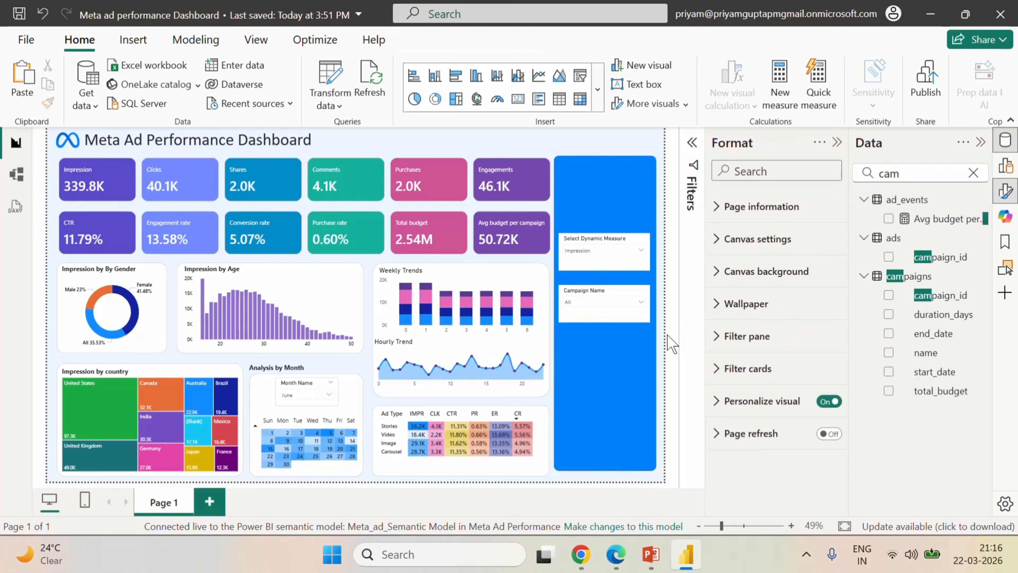
{"action": "key", "text": "ctrl+v"}
- Move the copied slicer below Campaign Name and switch its field to target_interests
{"action": "left_click_drag", "start_coordinate": [635, 301], "coordinate": [615, 338]}
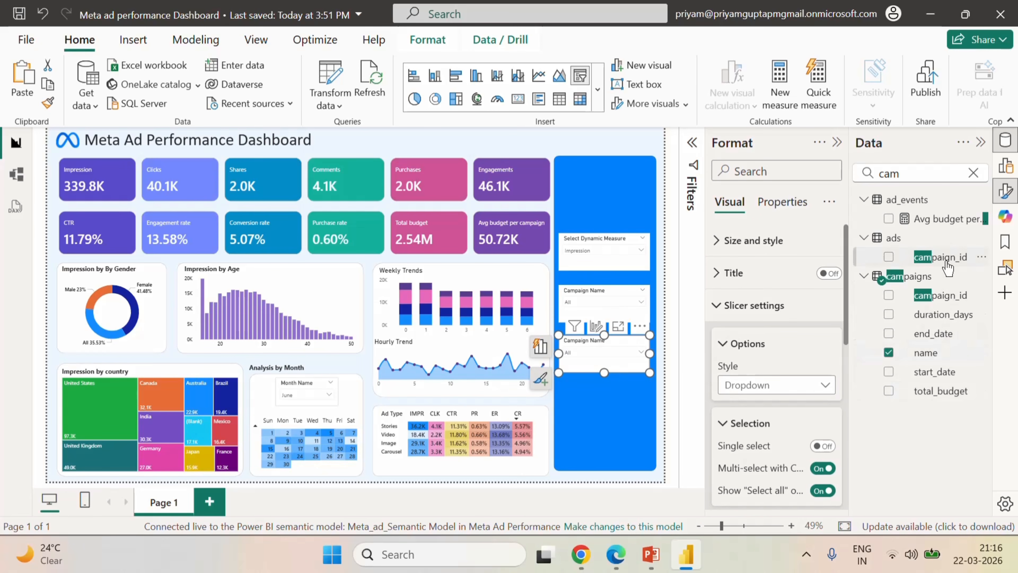
{"action": "left_click", "coordinate": [973, 173]}
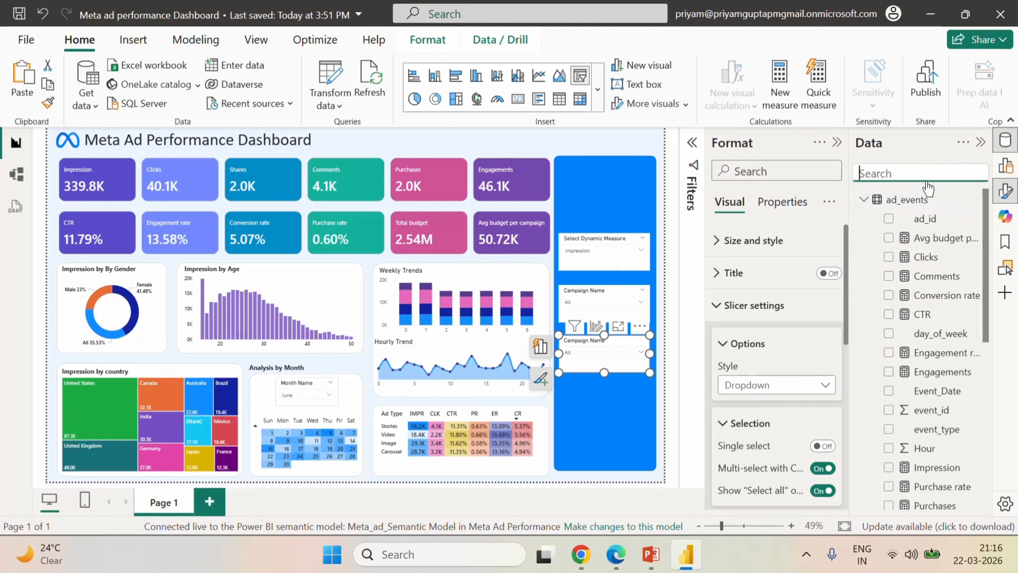
{"action": "type", "text": "targ"}
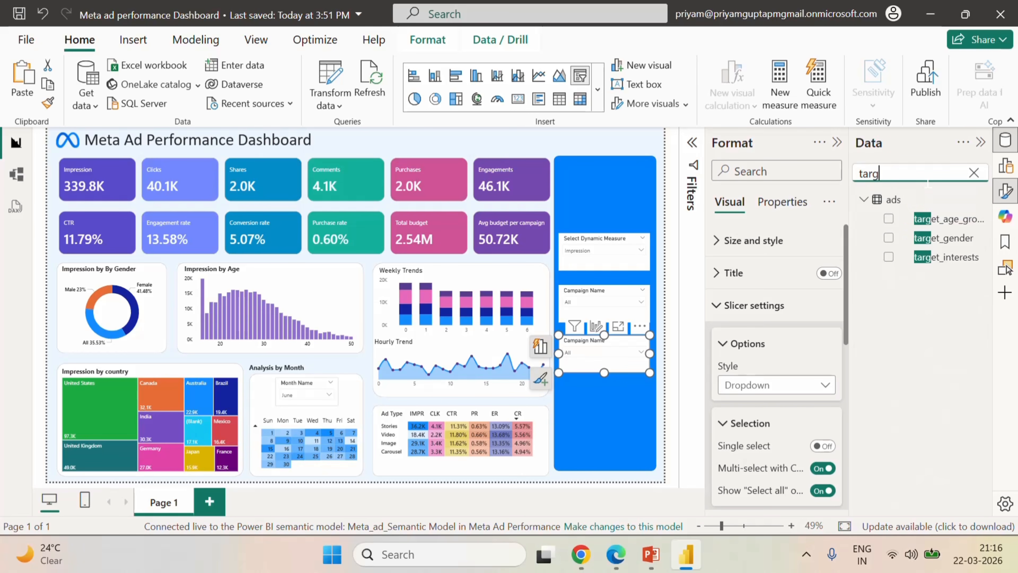
{"action": "left_click", "coordinate": [888, 257]}
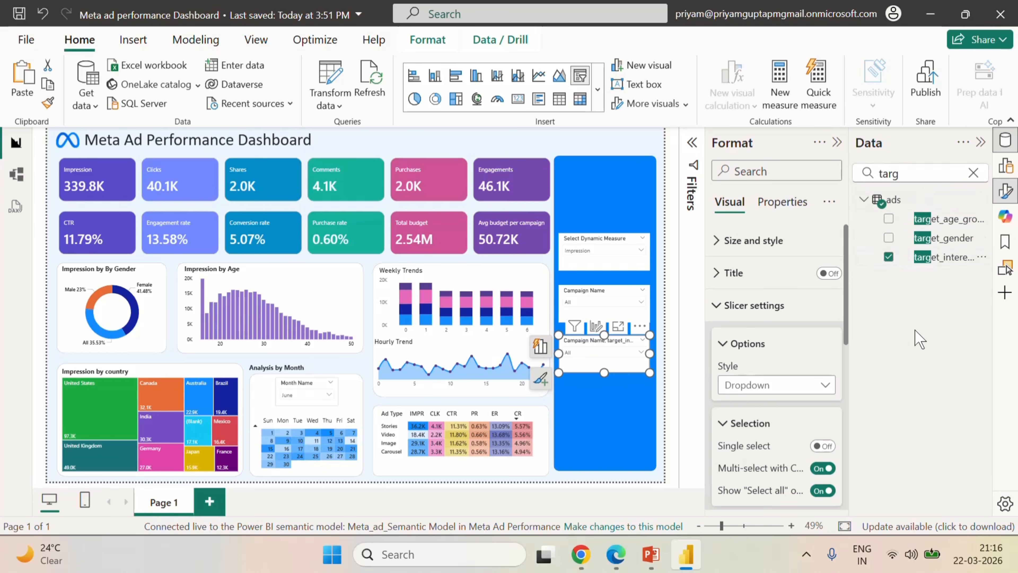
{"action": "left_click", "coordinate": [1005, 165]}
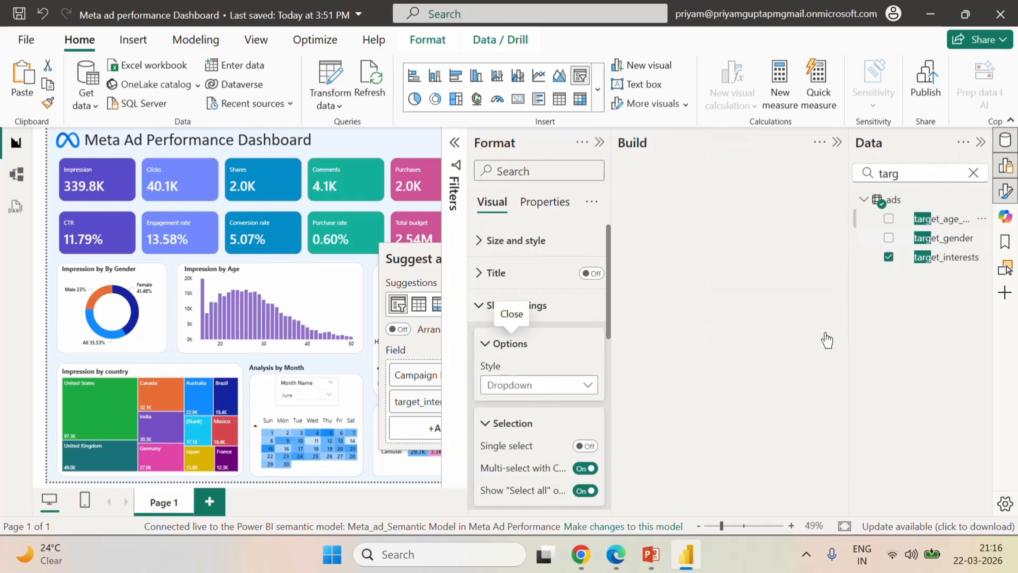
{"action": "left_click", "coordinate": [803, 318]}
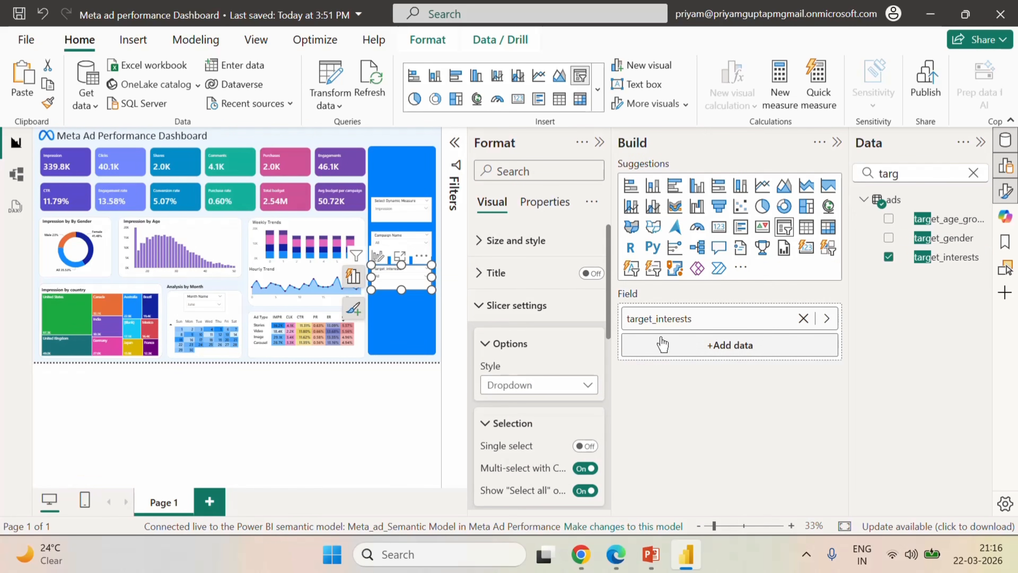
- Rename the slicer field to Target Interests and test its dropdown list
{"action": "left_click", "coordinate": [656, 319]}
{"action": "key", "text": "BackSpace"}
{"action": "key", "text": "BackSpace"}
{"action": "type", "text": "T"}
{"action": "left_click", "coordinate": [837, 142]}
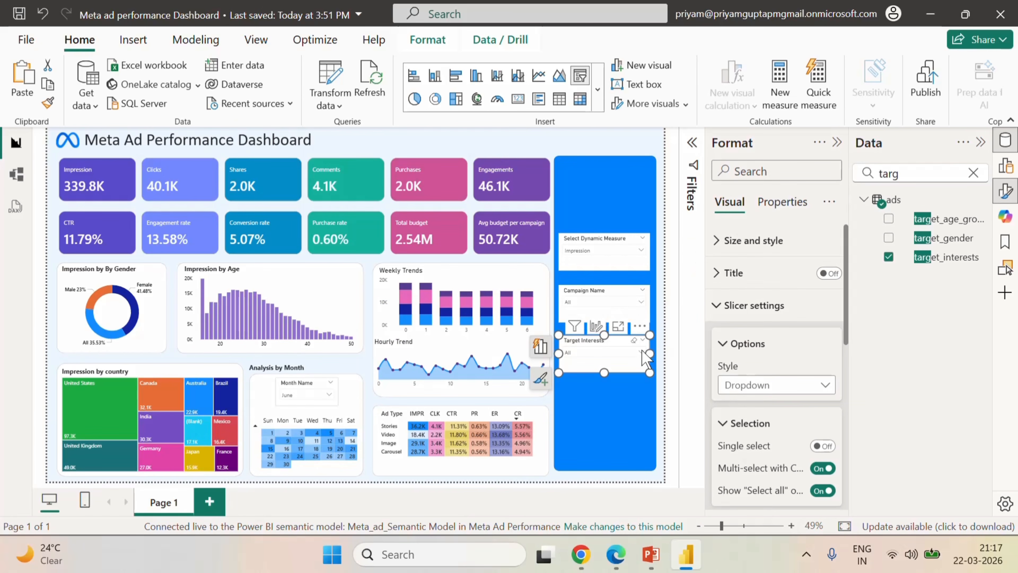
{"action": "left_click", "coordinate": [642, 351]}
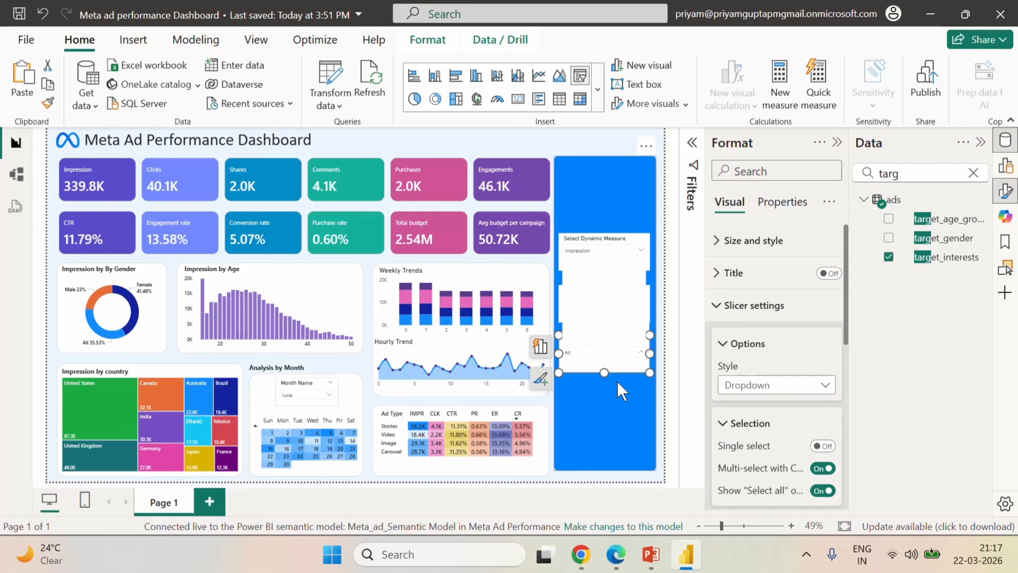
{"action": "left_click", "coordinate": [629, 424]}
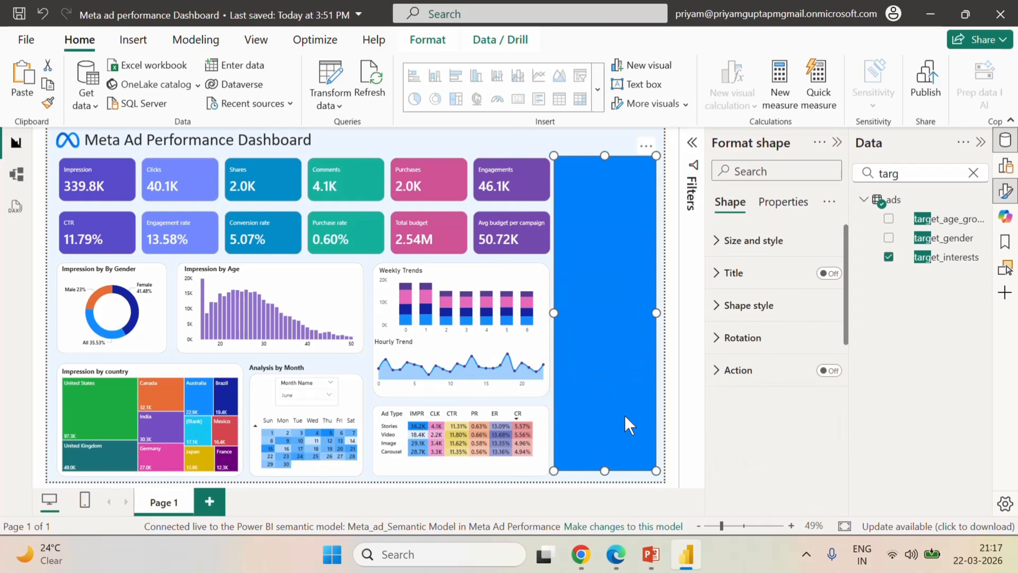
{"action": "left_click", "coordinate": [675, 401]}
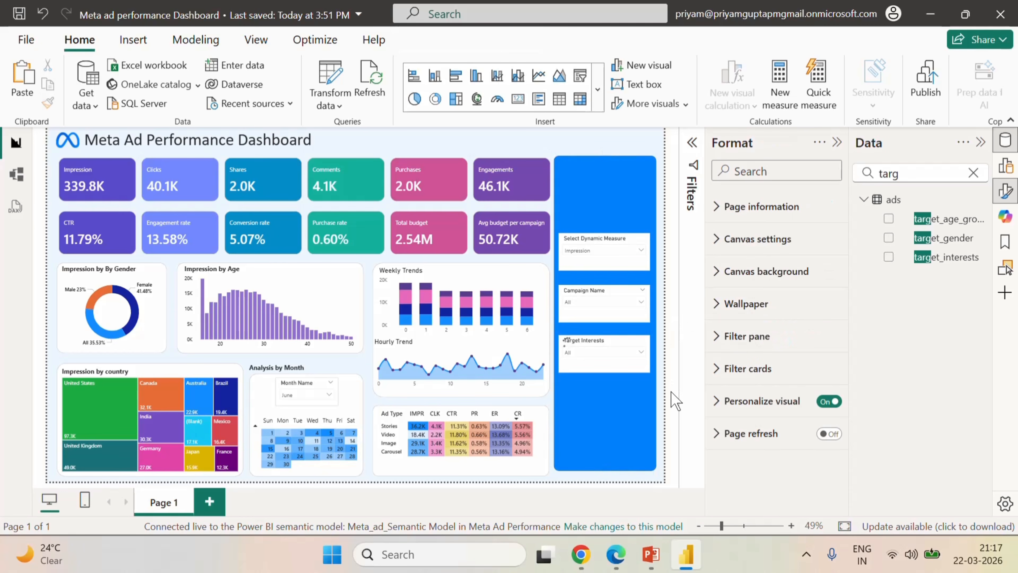
- Close the Data pane and move the Target Interests slicer lower on the blue panel
{"action": "left_click", "coordinate": [640, 352]}
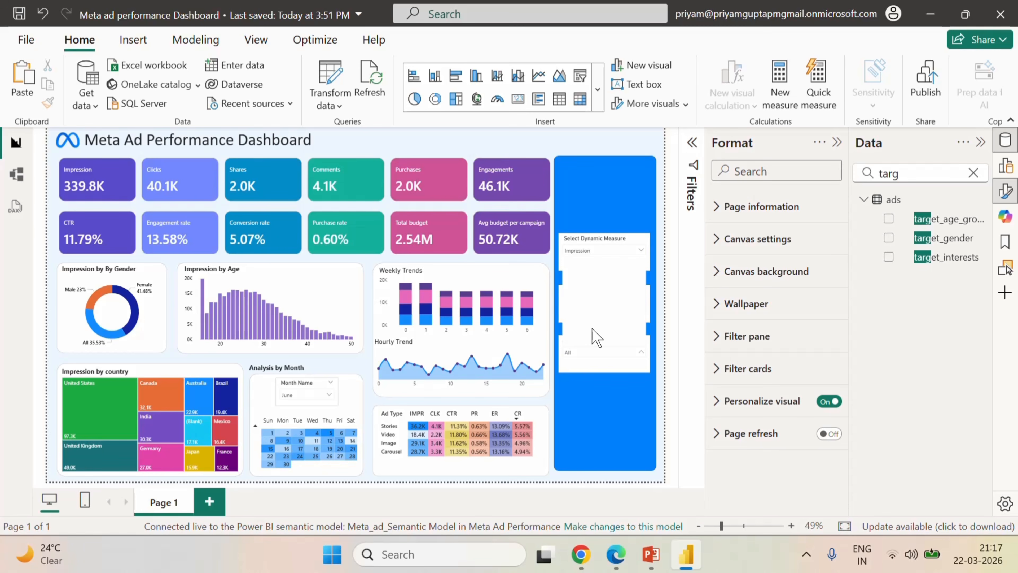
{"action": "left_click", "coordinate": [661, 356]}
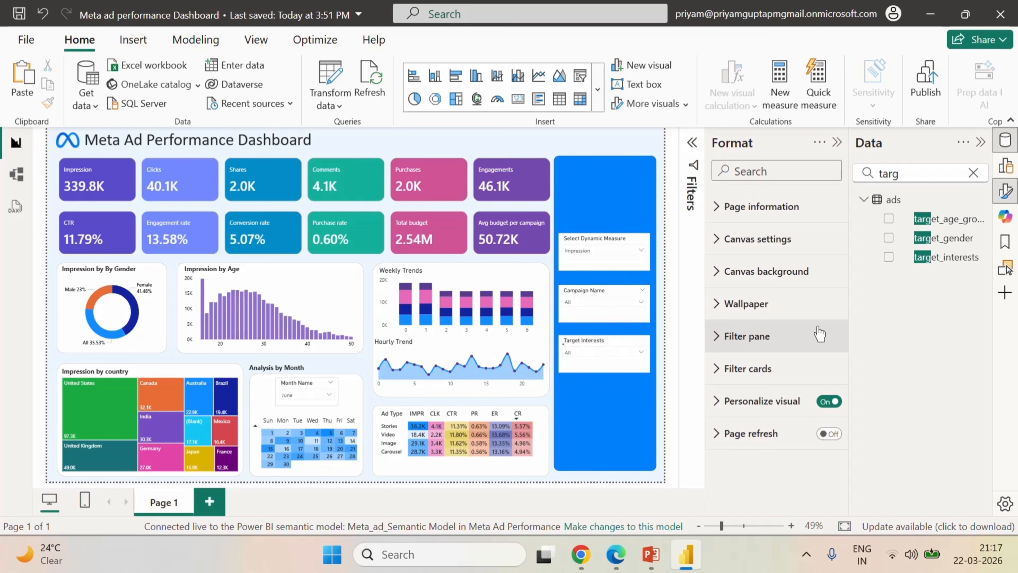
{"action": "left_click", "coordinate": [982, 142]}
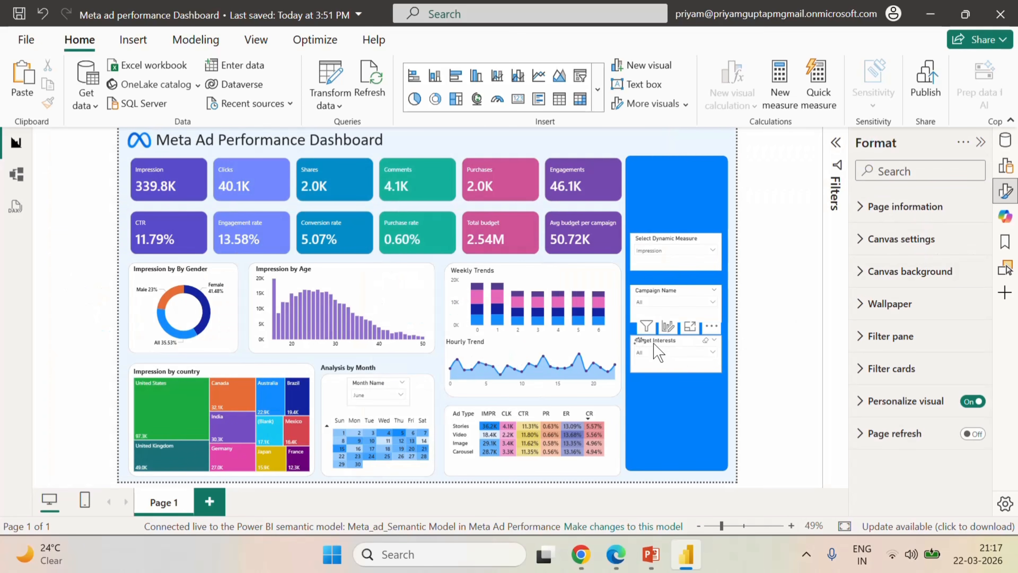
{"action": "left_click", "coordinate": [657, 351]}
{"action": "left_click_drag", "start_coordinate": [657, 351], "coordinate": [658, 393]}
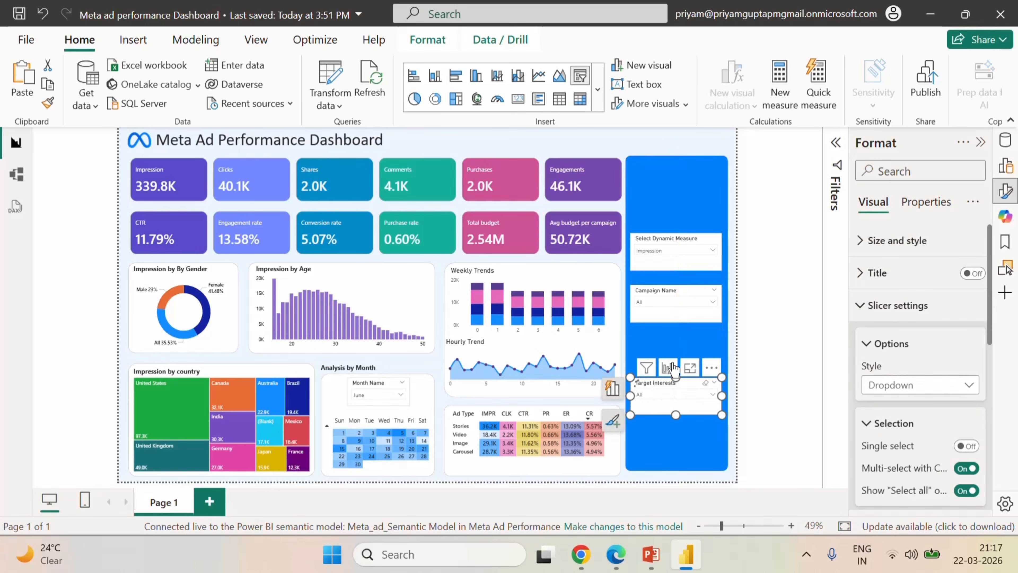
- Move Campaign Name to the panel's middle, recheck Target Interests, and begin inserting a picture
{"action": "left_click_drag", "start_coordinate": [670, 291], "coordinate": [674, 323]}
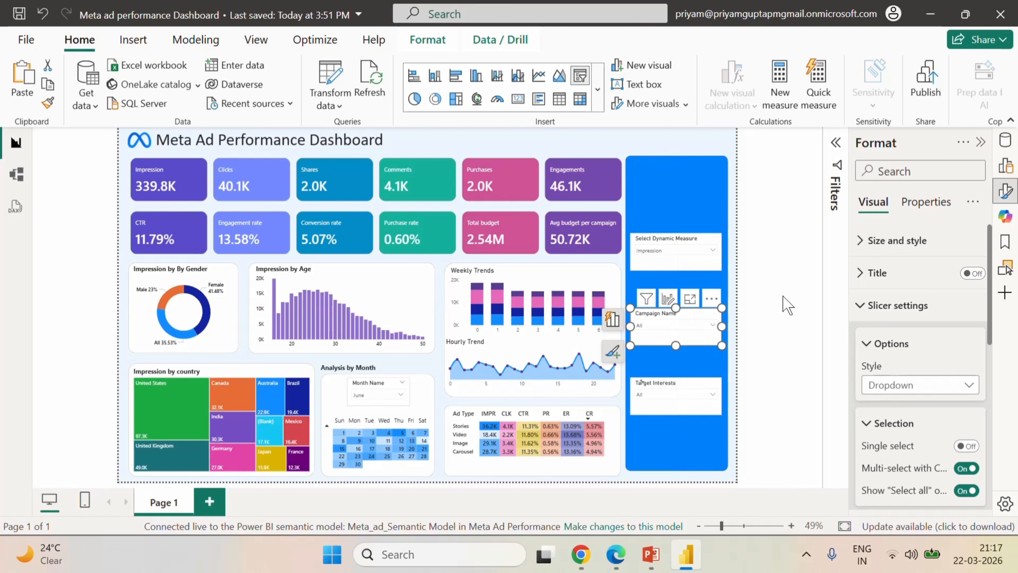
{"action": "left_click", "coordinate": [785, 304]}
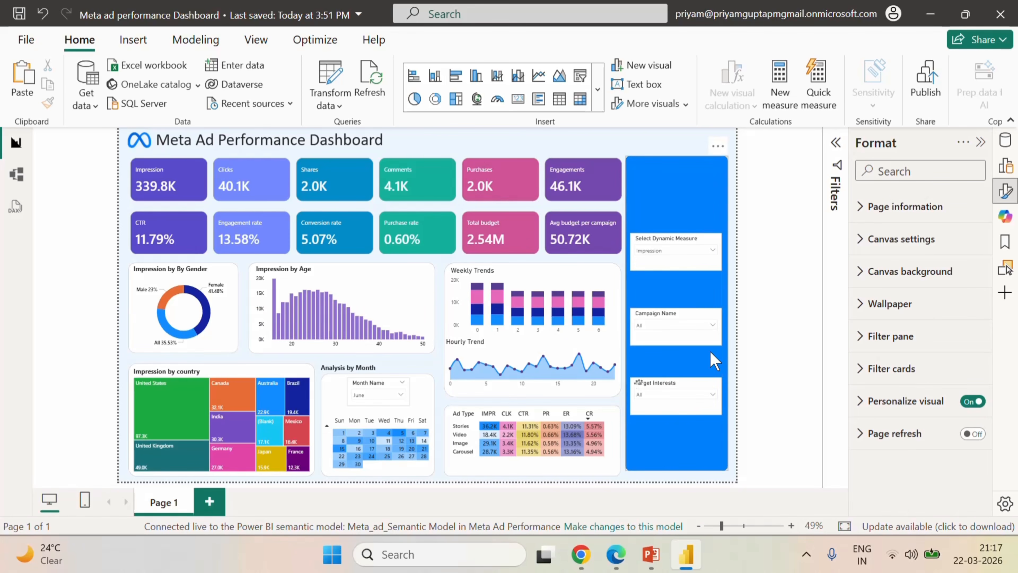
{"action": "left_click", "coordinate": [708, 395]}
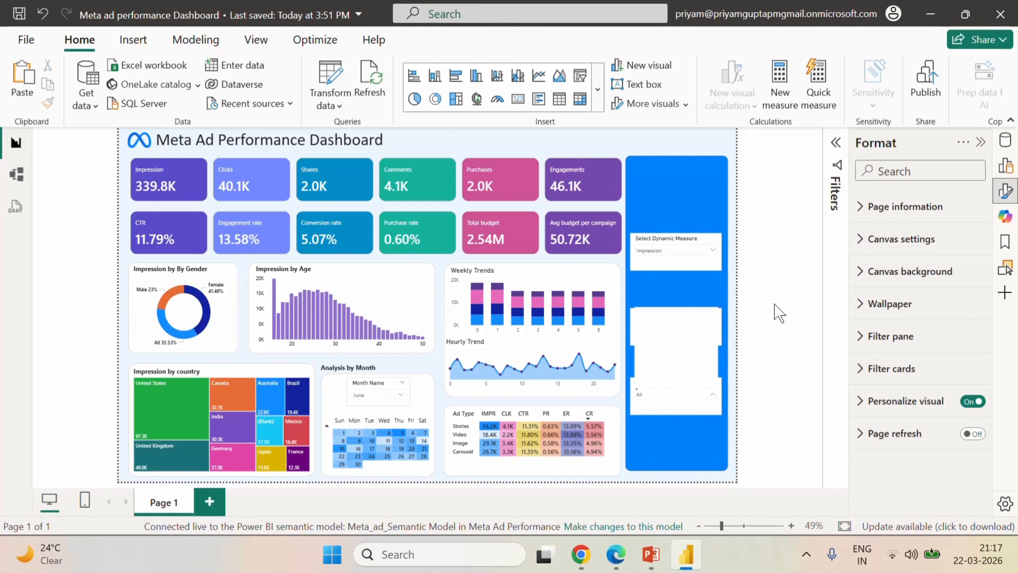
{"action": "left_click", "coordinate": [779, 312]}
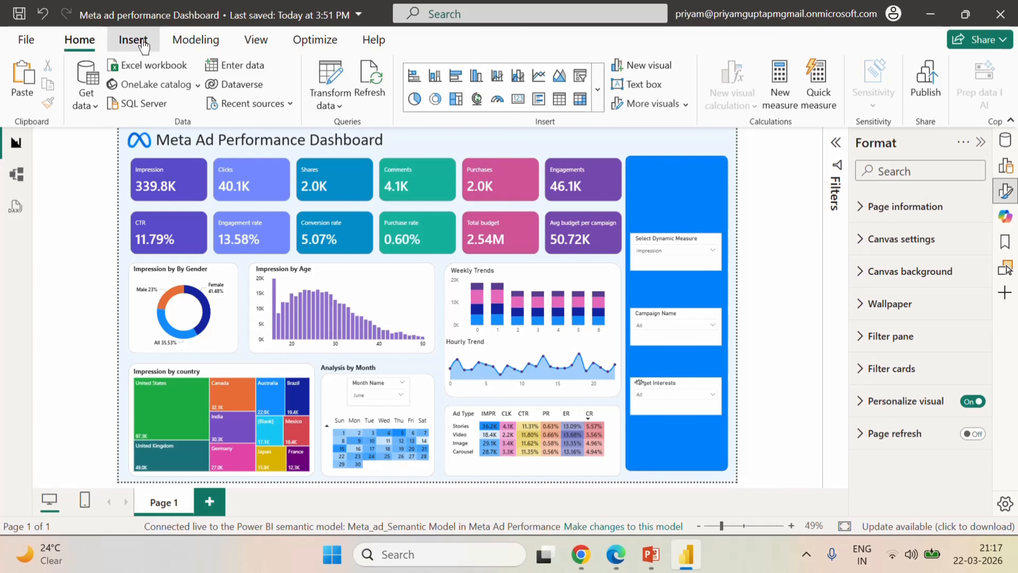
{"action": "left_click", "coordinate": [133, 40]}
{"action": "left_click", "coordinate": [796, 102]}
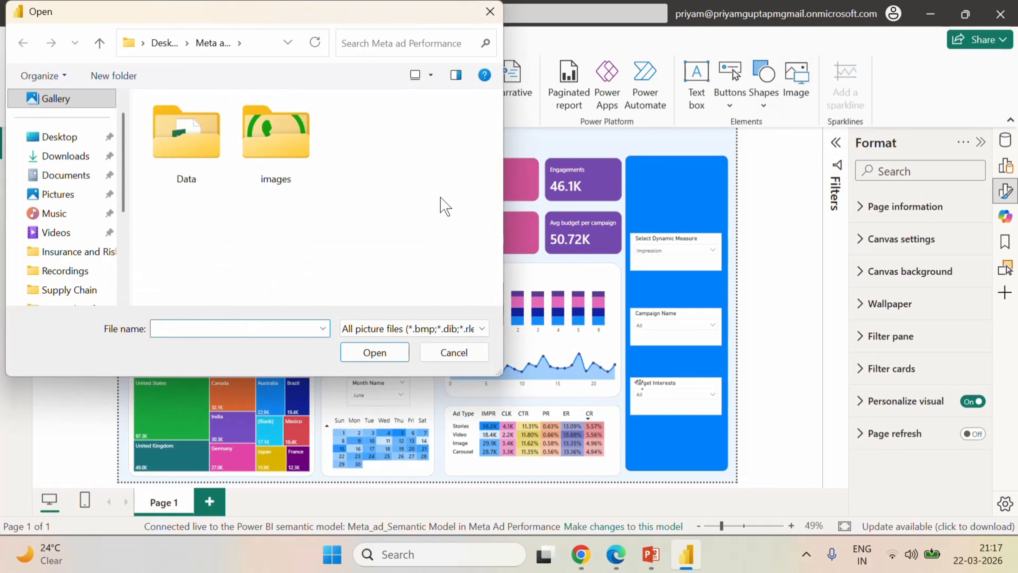
- Insert the black Meta image from the images folder, move it to the panel top, then delete it
{"action": "double_click", "coordinate": [276, 152]}
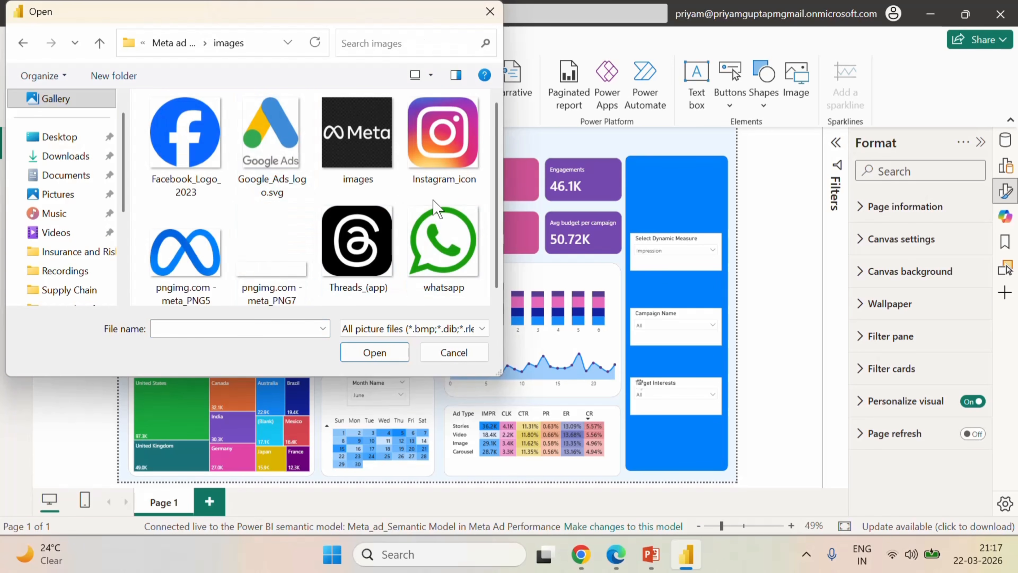
{"action": "left_click", "coordinate": [357, 137]}
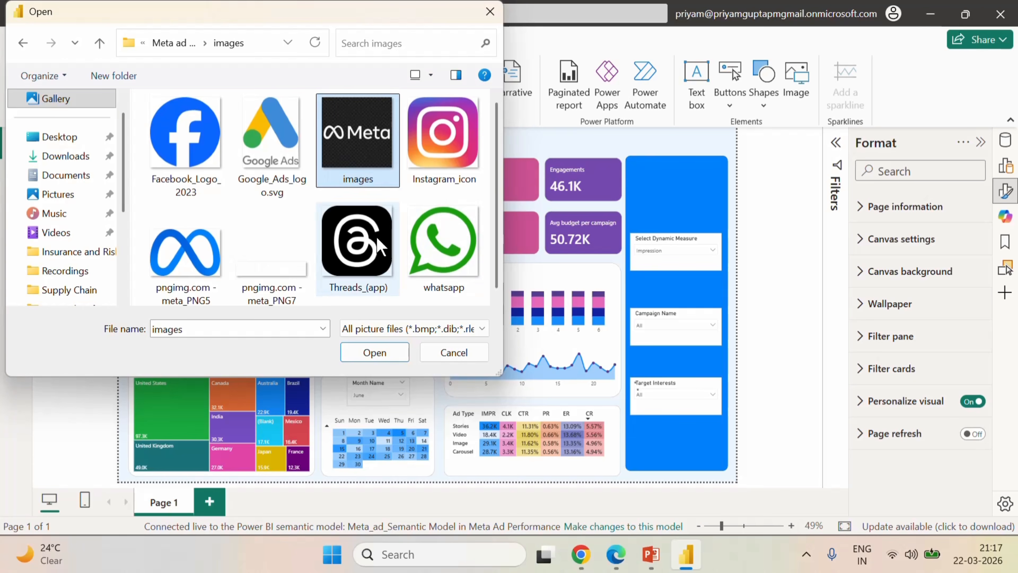
{"action": "left_click", "coordinate": [374, 353]}
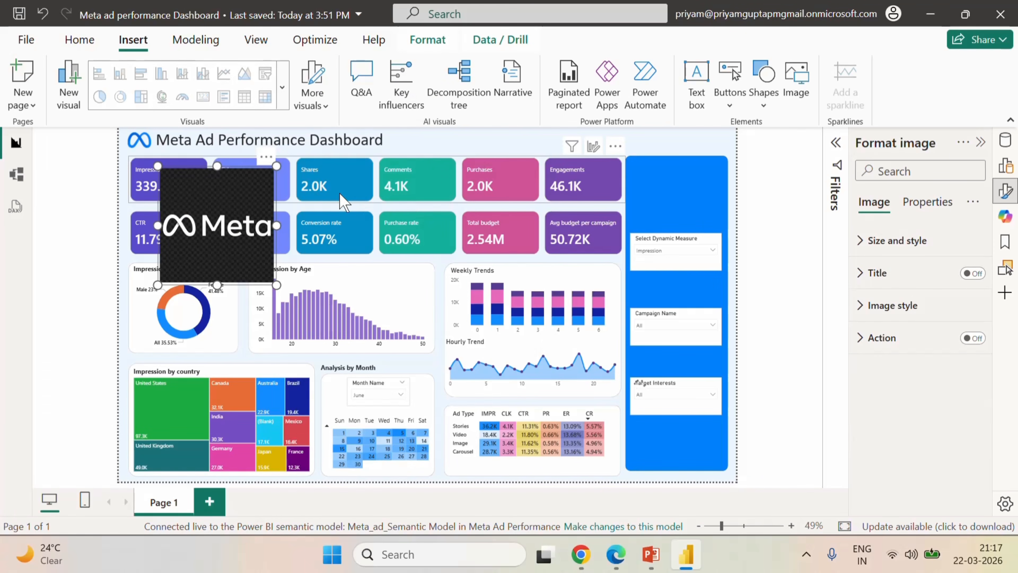
{"action": "left_click_drag", "start_coordinate": [228, 282], "coordinate": [687, 271]}
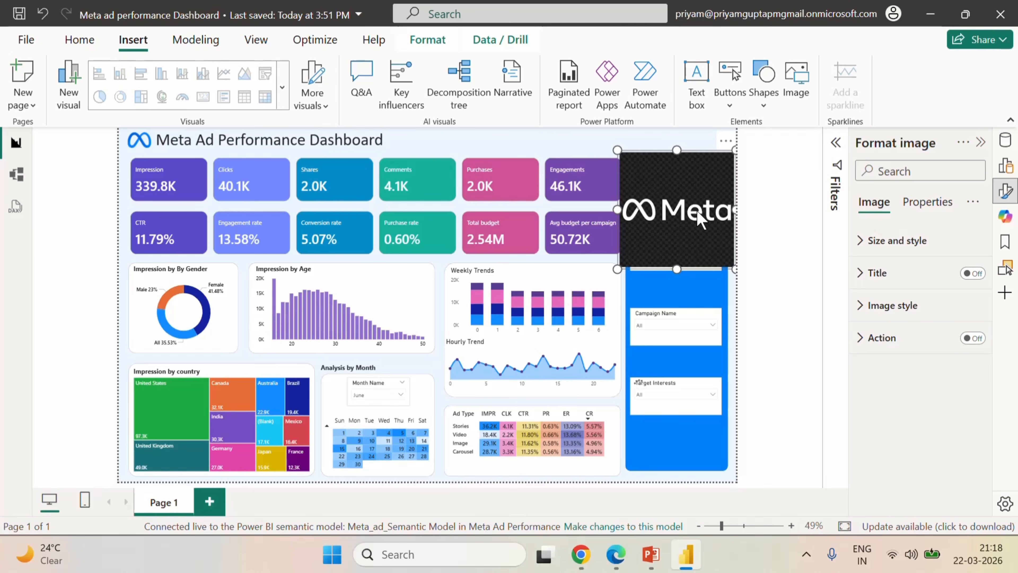
{"action": "key", "text": "Delete"}
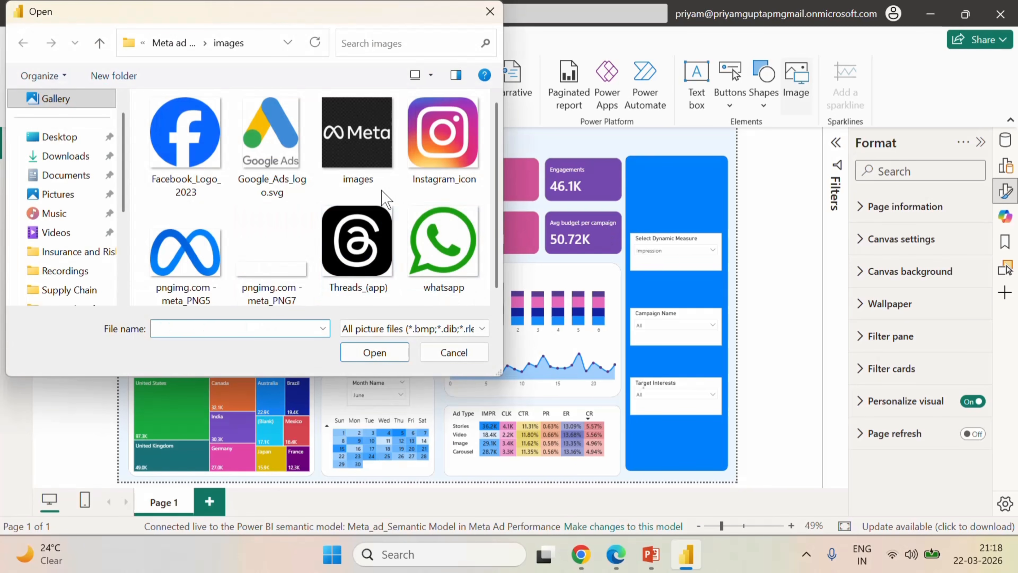
- Insert the blue meta_PNG5 logo, shrink it, and centre it at the top of the blue panel
{"action": "left_click", "coordinate": [197, 262]}
{"action": "left_click", "coordinate": [373, 352]}
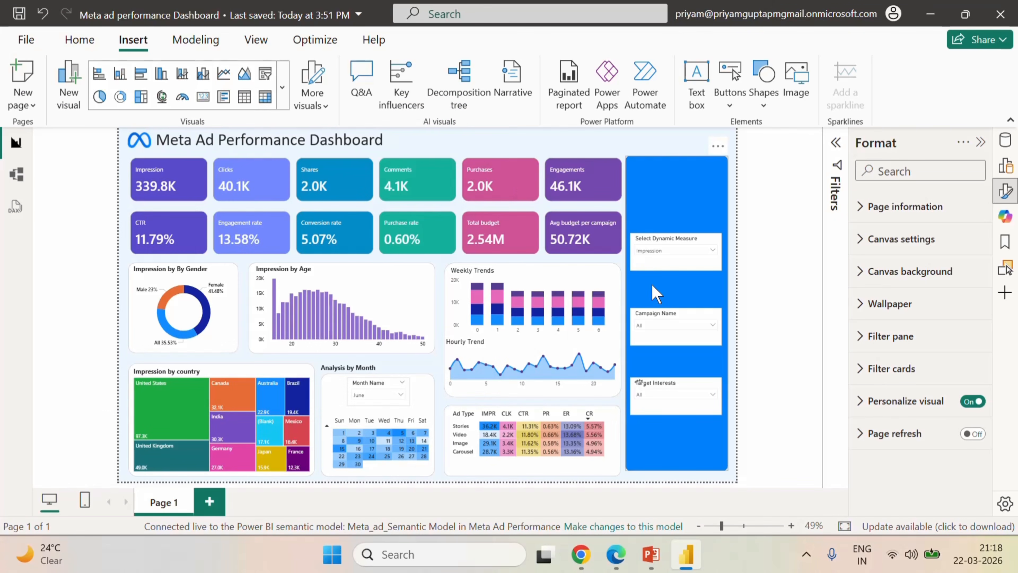
{"action": "left_click_drag", "start_coordinate": [196, 205], "coordinate": [685, 181]}
{"action": "left_click_drag", "start_coordinate": [735, 270], "coordinate": [674, 224]}
{"action": "left_click_drag", "start_coordinate": [653, 177], "coordinate": [683, 195]}
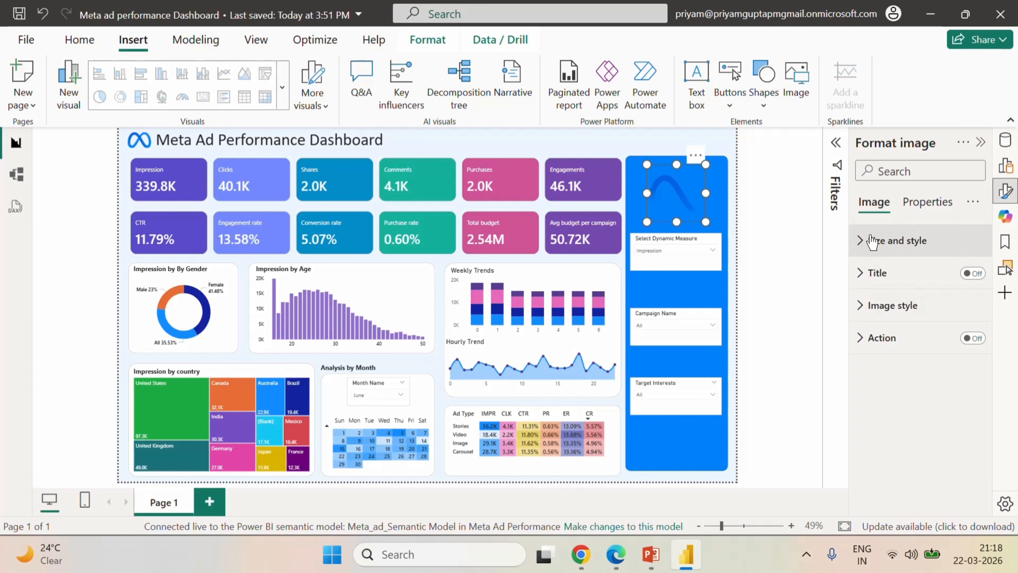
- Inspect the image's size, position, style and scaling settings
{"action": "left_click", "coordinate": [866, 242]}
{"action": "scroll", "coordinate": [896, 352], "scroll_direction": "down", "scroll_amount": 5}
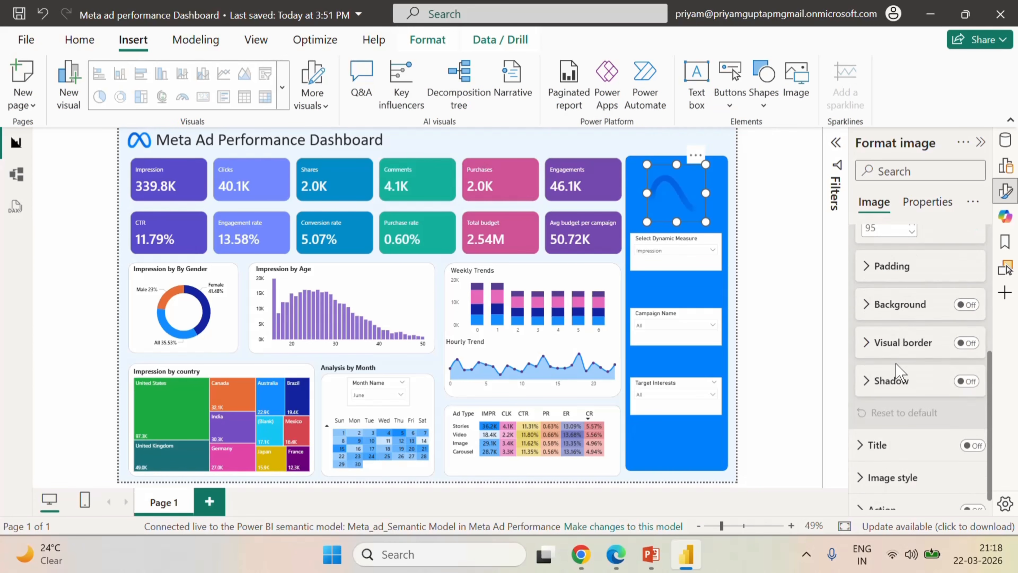
{"action": "scroll", "coordinate": [881, 425], "scroll_direction": "down", "scroll_amount": 1}
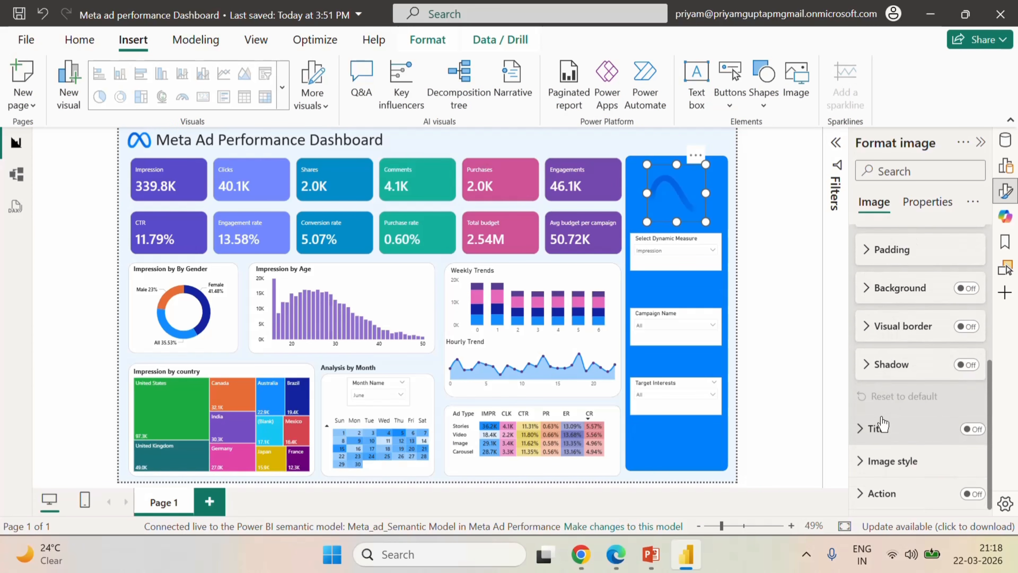
{"action": "scroll", "coordinate": [893, 319], "scroll_direction": "up", "scroll_amount": 6}
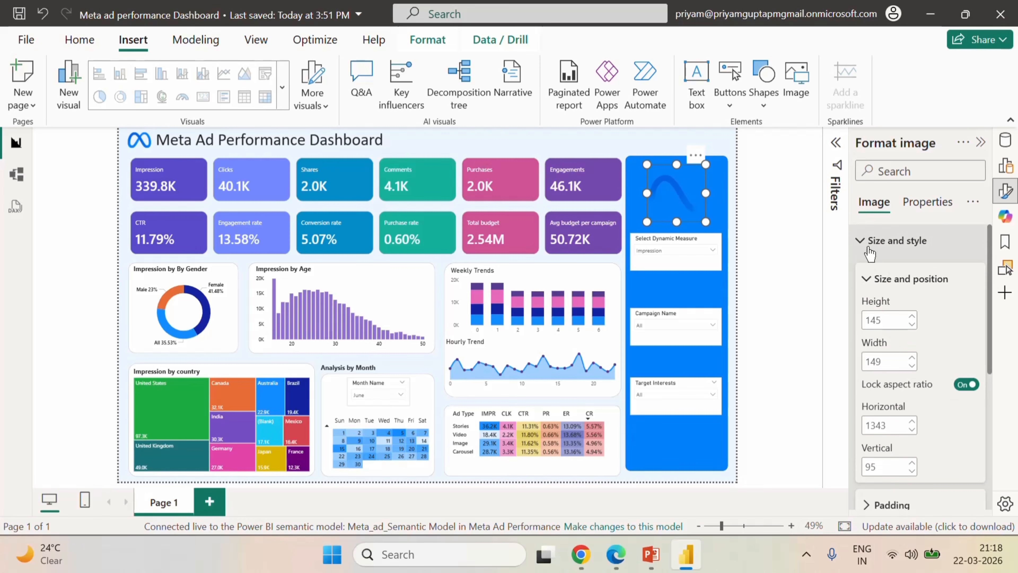
{"action": "left_click", "coordinate": [863, 241]}
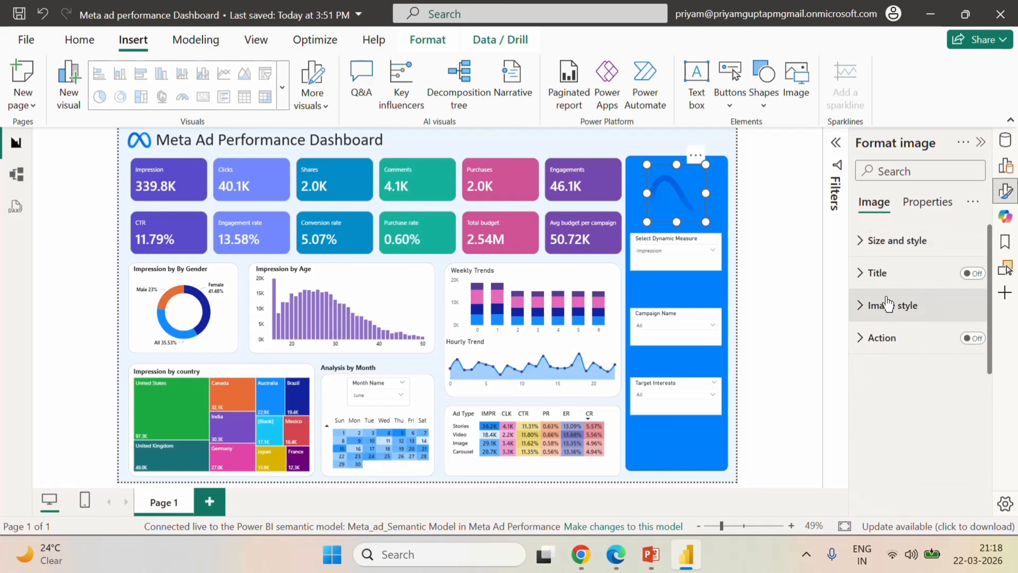
{"action": "left_click", "coordinate": [862, 309]}
{"action": "left_click", "coordinate": [893, 428]}
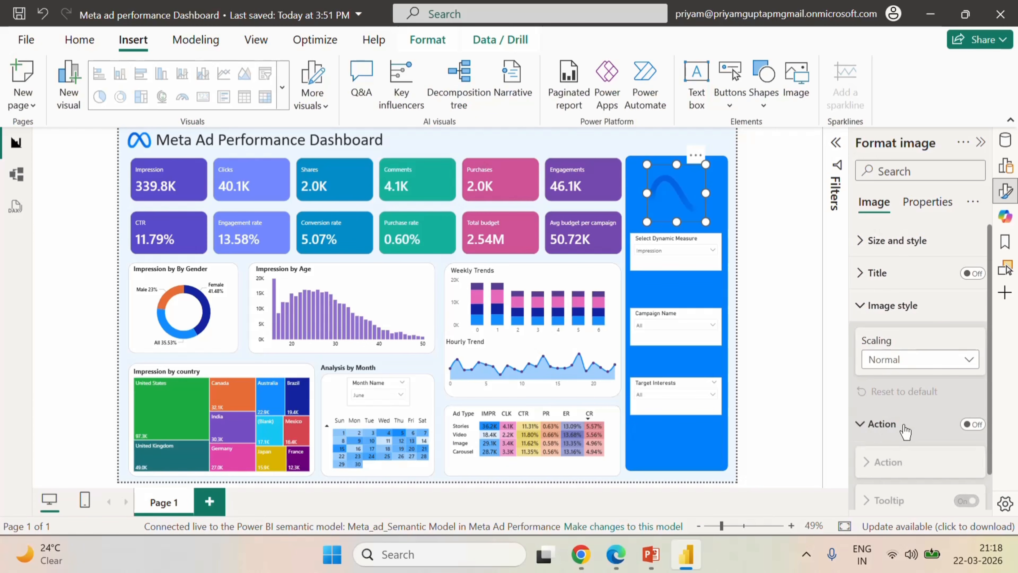
- Browse the image's general and title settings, then delete the image from the panel
{"action": "left_click", "coordinate": [926, 202]}
{"action": "left_click", "coordinate": [875, 202]}
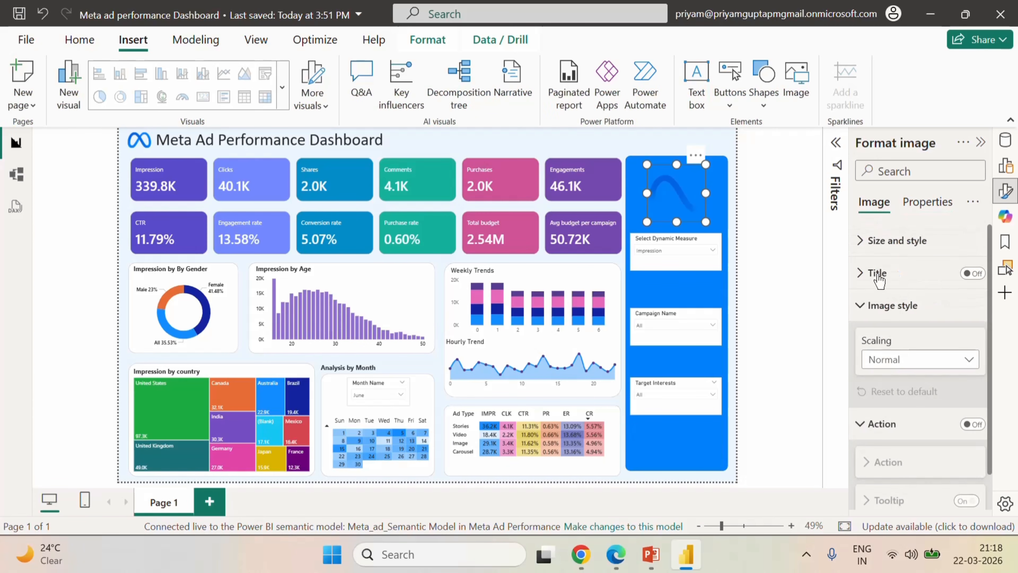
{"action": "left_click", "coordinate": [864, 273]}
{"action": "left_click", "coordinate": [863, 273]}
{"action": "left_click", "coordinate": [862, 241]}
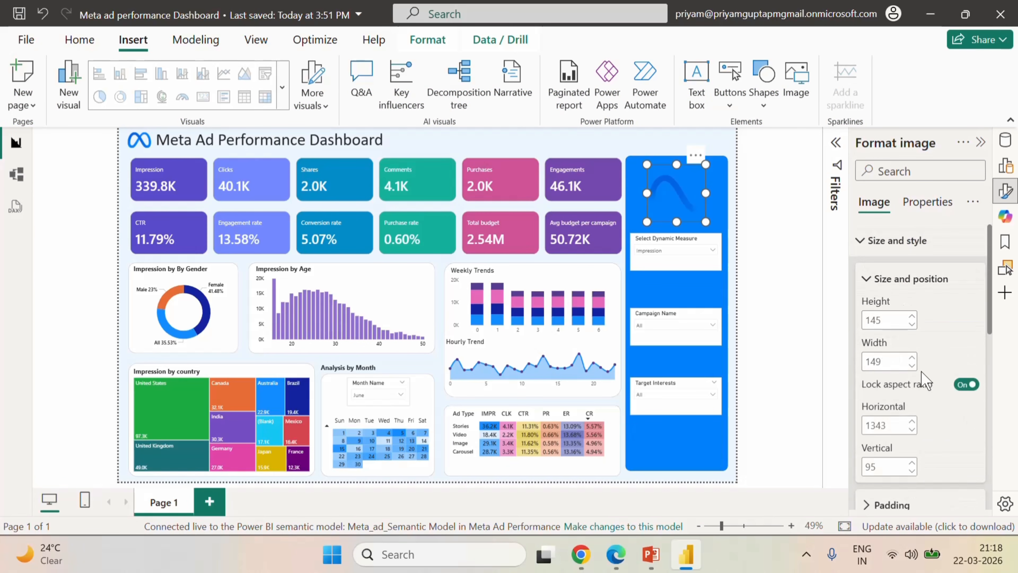
{"action": "scroll", "coordinate": [922, 381], "scroll_direction": "down", "scroll_amount": 5}
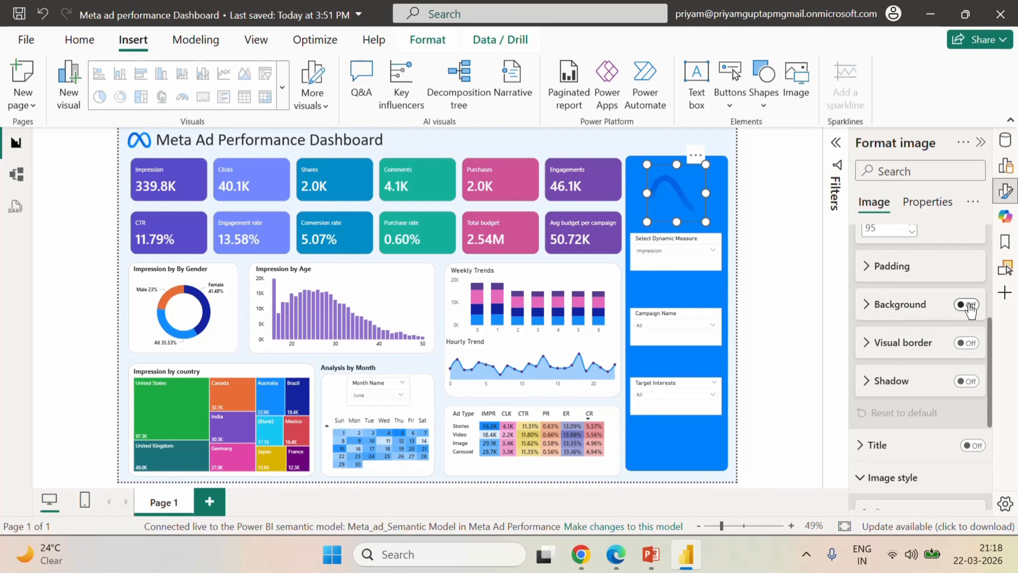
{"action": "scroll", "coordinate": [920, 411], "scroll_direction": "down", "scroll_amount": 2}
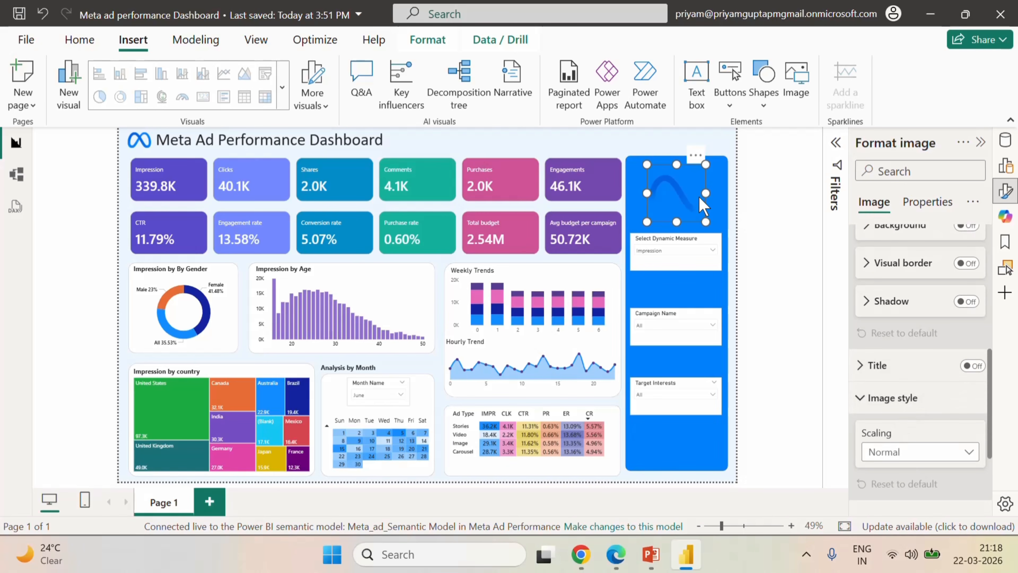
{"action": "key", "text": "Delete"}
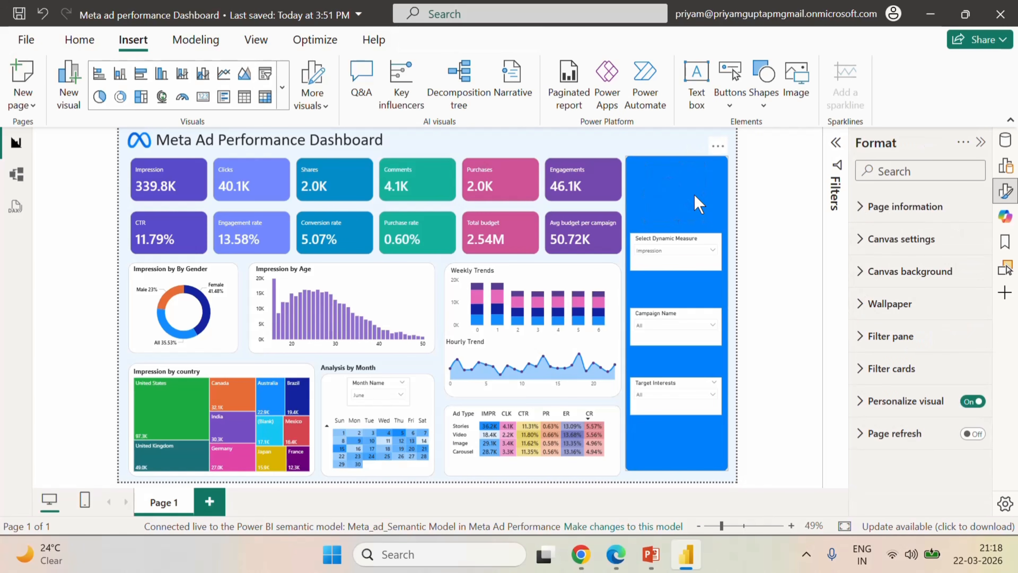
- Insert the Meta logo at the blue panel's top, shortened to clear the Select Dynamic Measure slicer
{"action": "left_click", "coordinate": [797, 100]}
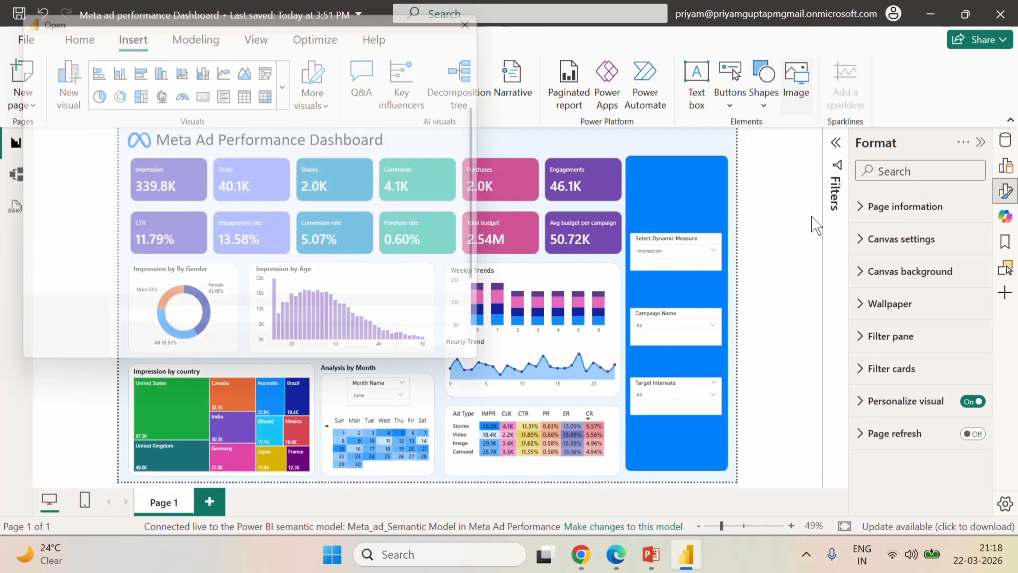
{"action": "left_click", "coordinate": [373, 175]}
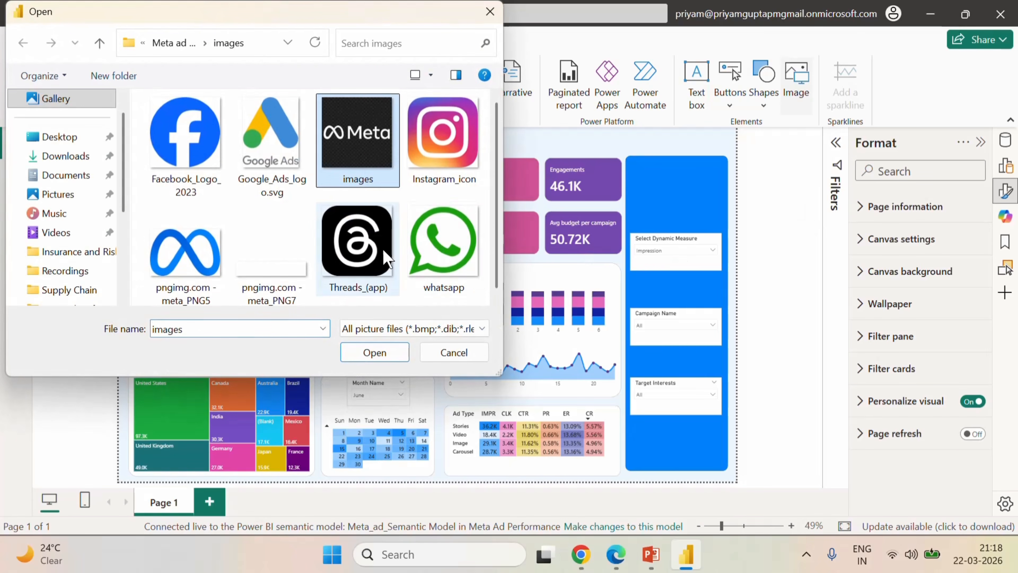
{"action": "left_click", "coordinate": [386, 353]}
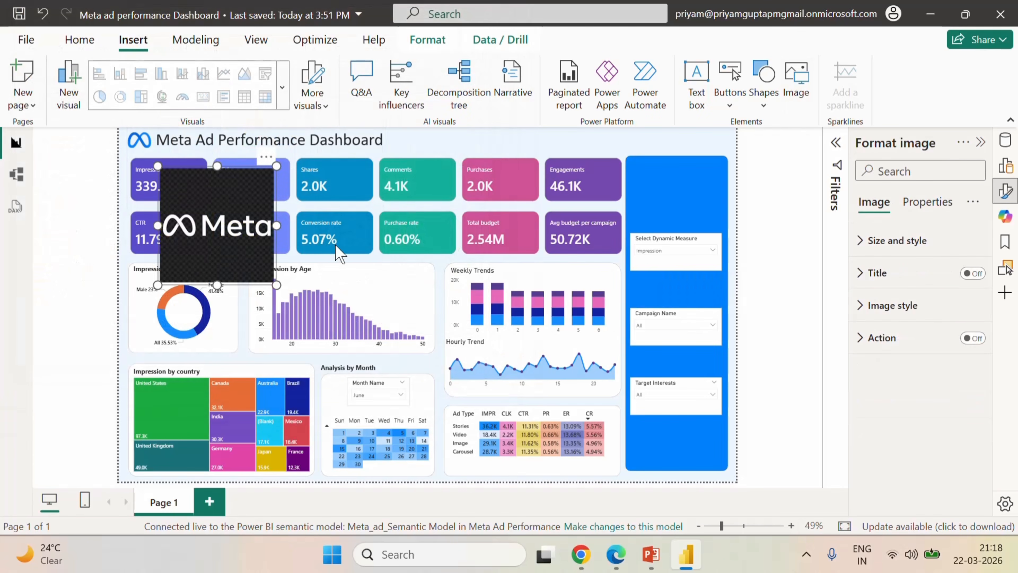
{"action": "left_click_drag", "start_coordinate": [222, 208], "coordinate": [680, 198]}
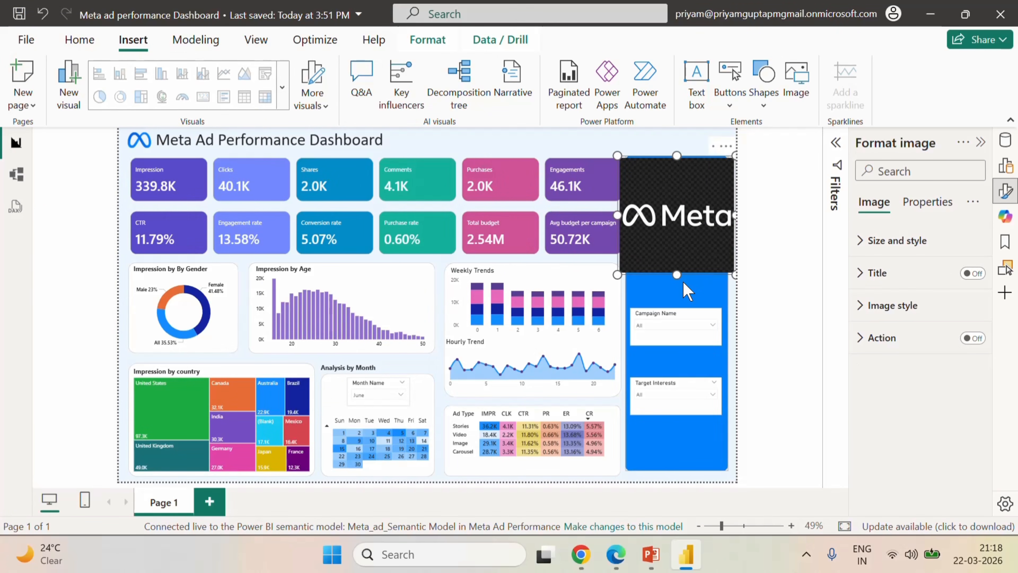
{"action": "left_click_drag", "start_coordinate": [678, 274], "coordinate": [677, 221]}
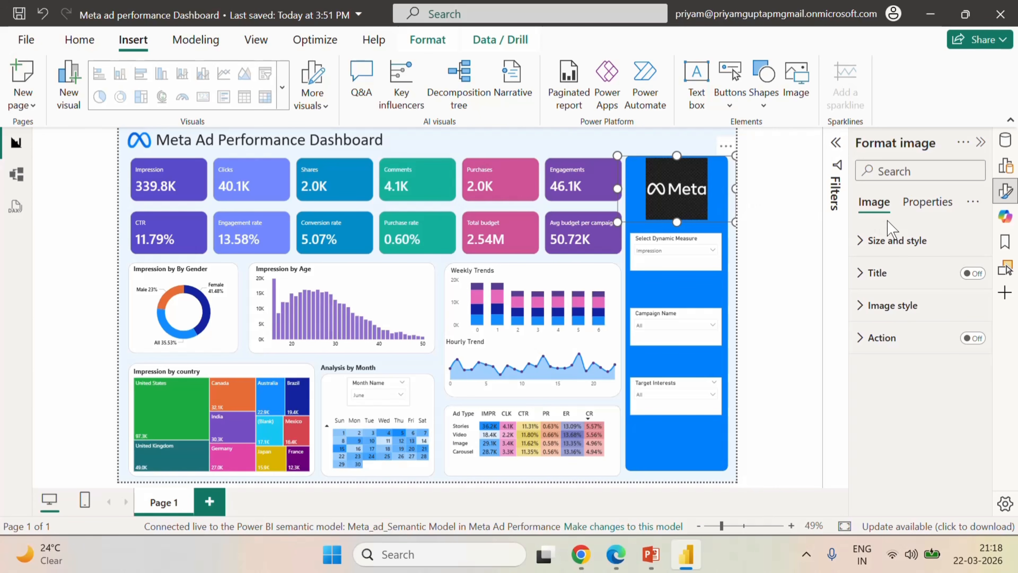
- Try a background and a shadow on the logo, then turn both back off
{"action": "left_click", "coordinate": [864, 241]}
{"action": "scroll", "coordinate": [931, 343], "scroll_direction": "down", "scroll_amount": 2}
{"action": "scroll", "coordinate": [931, 343], "scroll_direction": "down", "scroll_amount": 3}
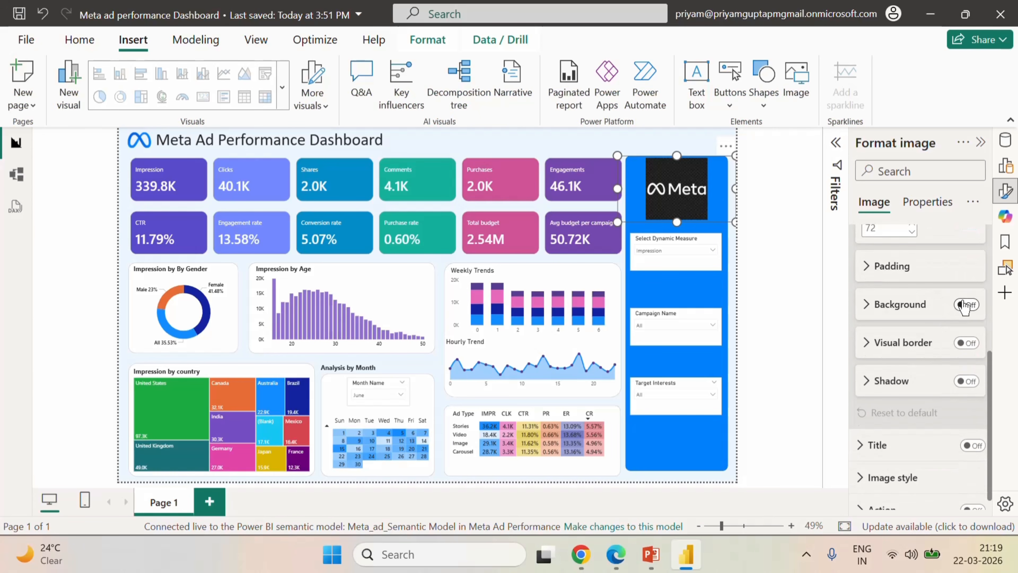
{"action": "left_click", "coordinate": [965, 306]}
{"action": "left_click", "coordinate": [965, 305]}
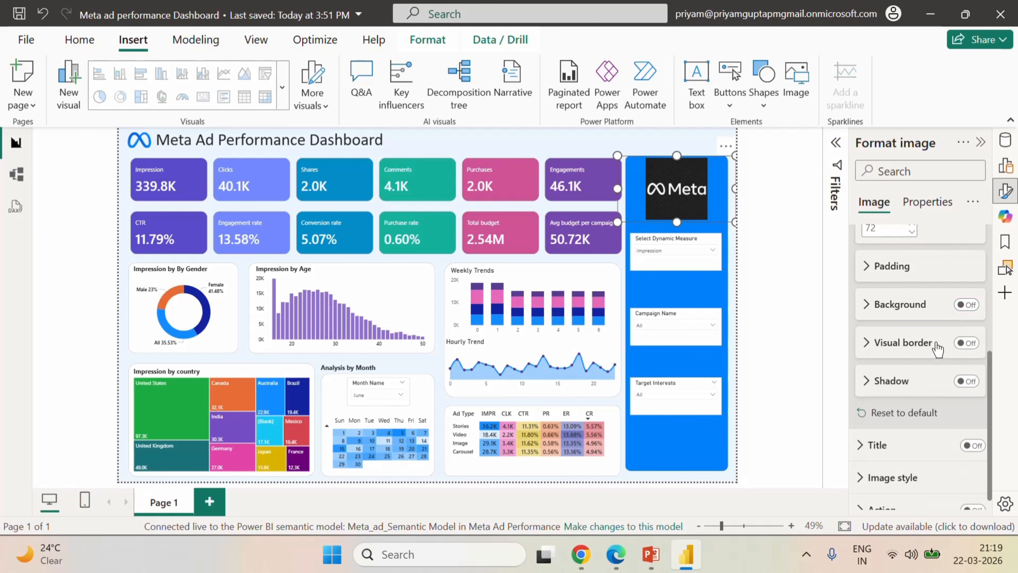
{"action": "left_click", "coordinate": [874, 266]}
{"action": "scroll", "coordinate": [925, 342], "scroll_direction": "down", "scroll_amount": 2}
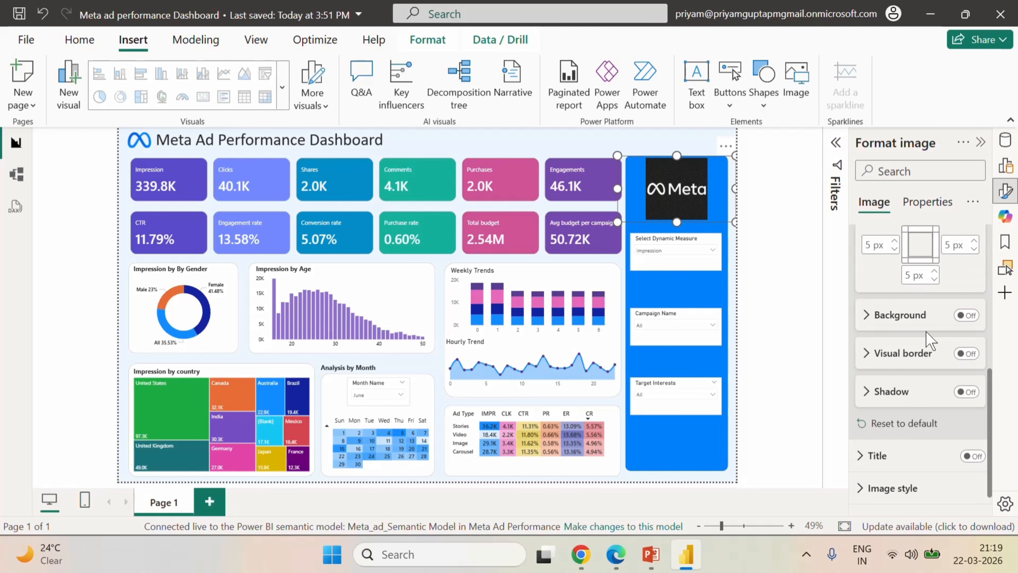
{"action": "scroll", "coordinate": [928, 341], "scroll_direction": "up", "scroll_amount": 5}
{"action": "scroll", "coordinate": [928, 340], "scroll_direction": "down", "scroll_amount": 5}
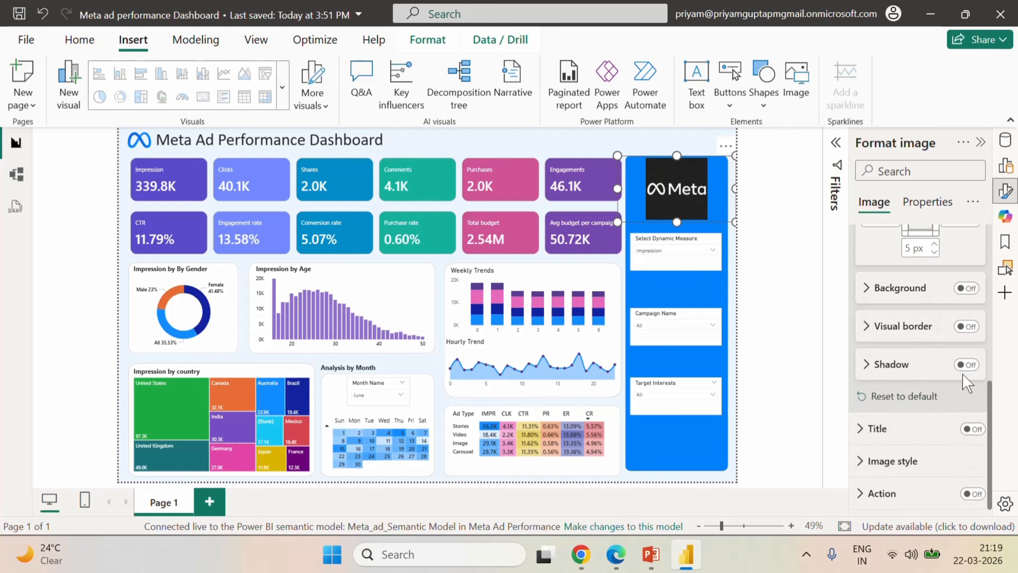
{"action": "left_click", "coordinate": [970, 372]}
{"action": "left_click", "coordinate": [970, 372]}
- Set the logo's image scaling to Fill after briefly trying Fit
{"action": "left_click", "coordinate": [889, 460]}
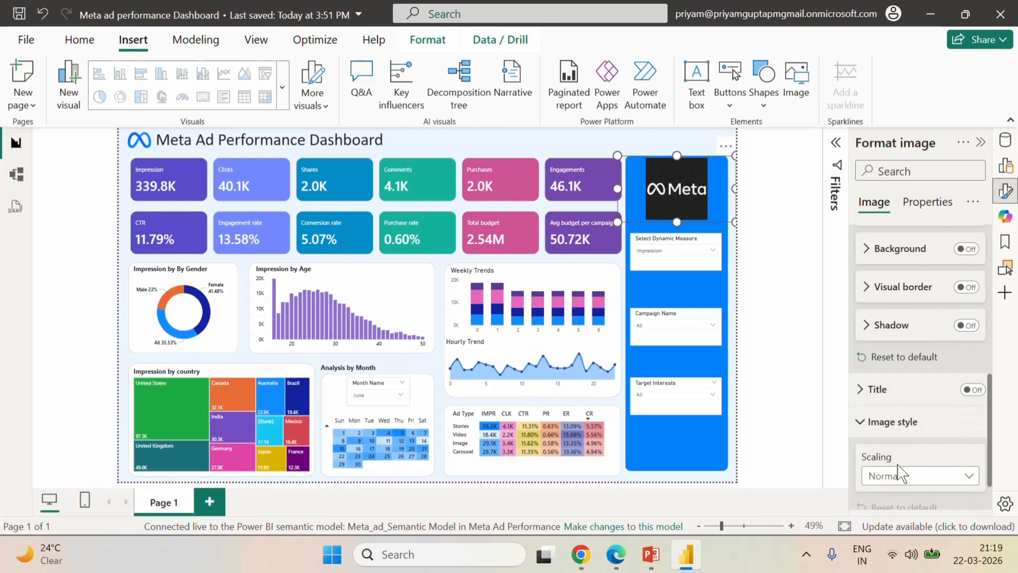
{"action": "left_click", "coordinate": [943, 427]}
{"action": "left_click", "coordinate": [911, 475]}
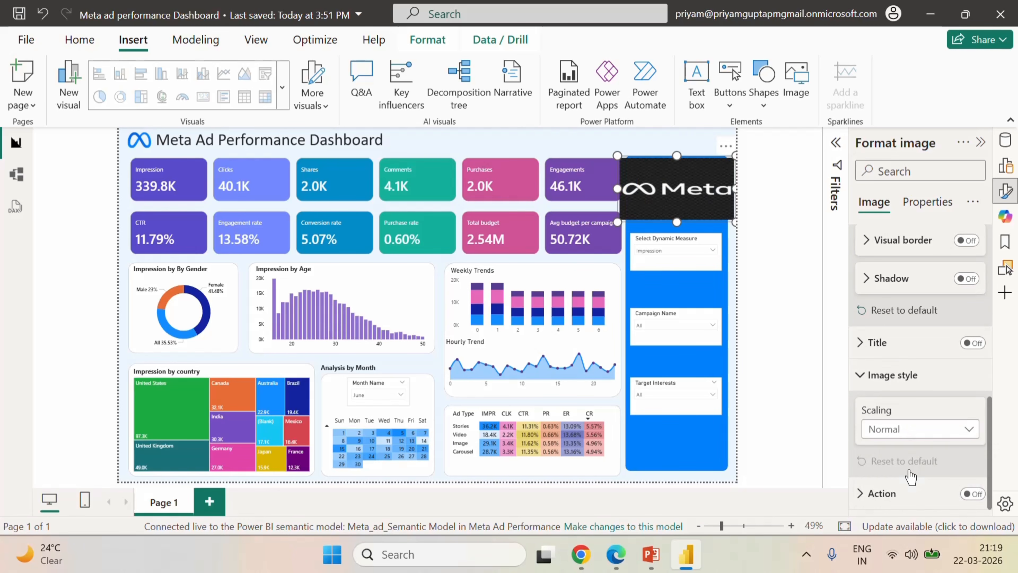
{"action": "left_click", "coordinate": [921, 435]}
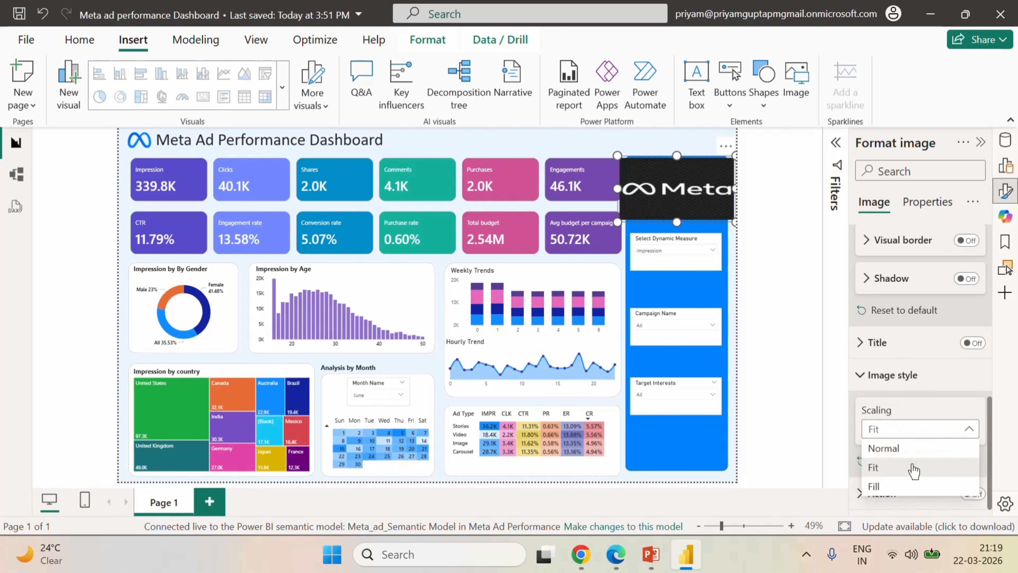
{"action": "left_click", "coordinate": [903, 484]}
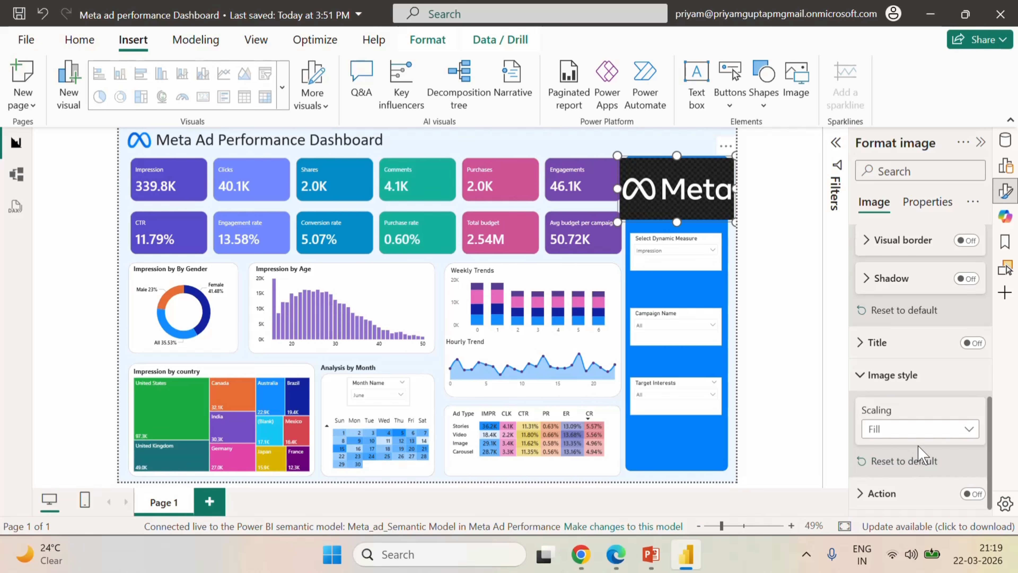
{"action": "scroll", "coordinate": [919, 453], "scroll_direction": "up", "scroll_amount": 8}
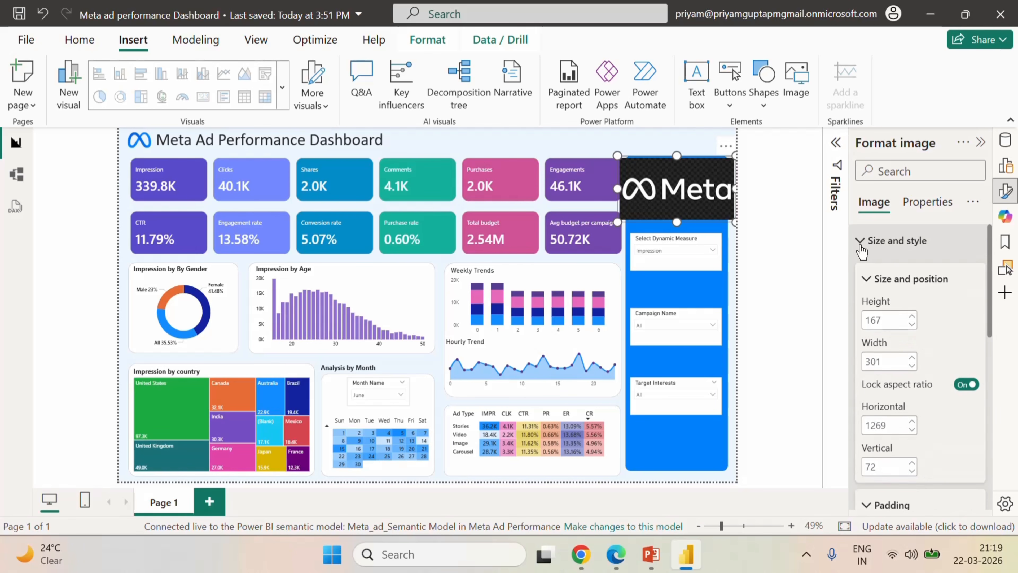
- Turn on the logo's header icons with a white header background and 100% transparent icons
{"action": "left_click", "coordinate": [860, 240]}
{"action": "left_click", "coordinate": [922, 202]}
{"action": "left_click", "coordinate": [862, 275]}
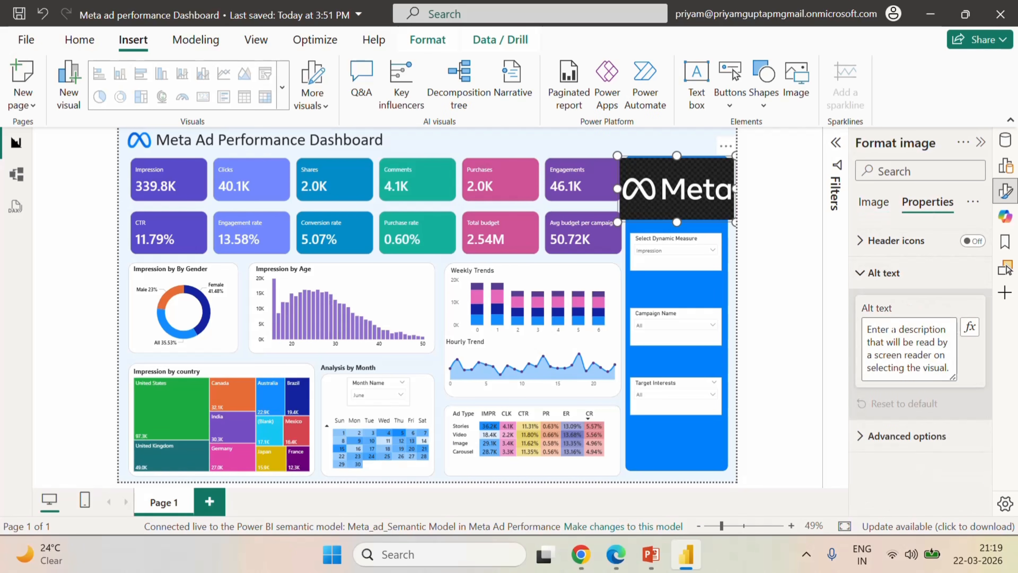
{"action": "left_click", "coordinate": [871, 240]}
{"action": "left_click", "coordinate": [972, 240]}
{"action": "left_click", "coordinate": [922, 278]}
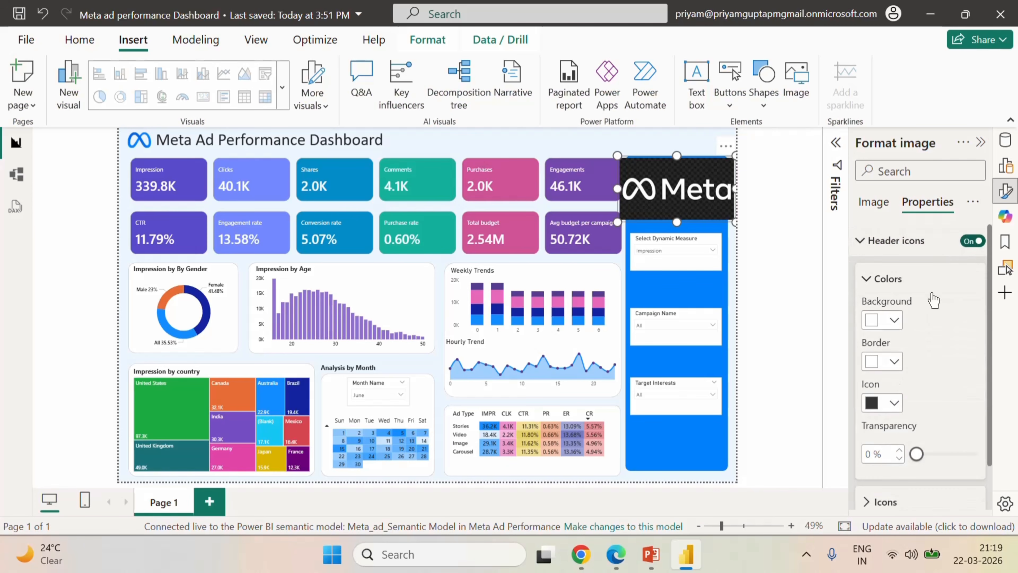
{"action": "left_click", "coordinate": [894, 321]}
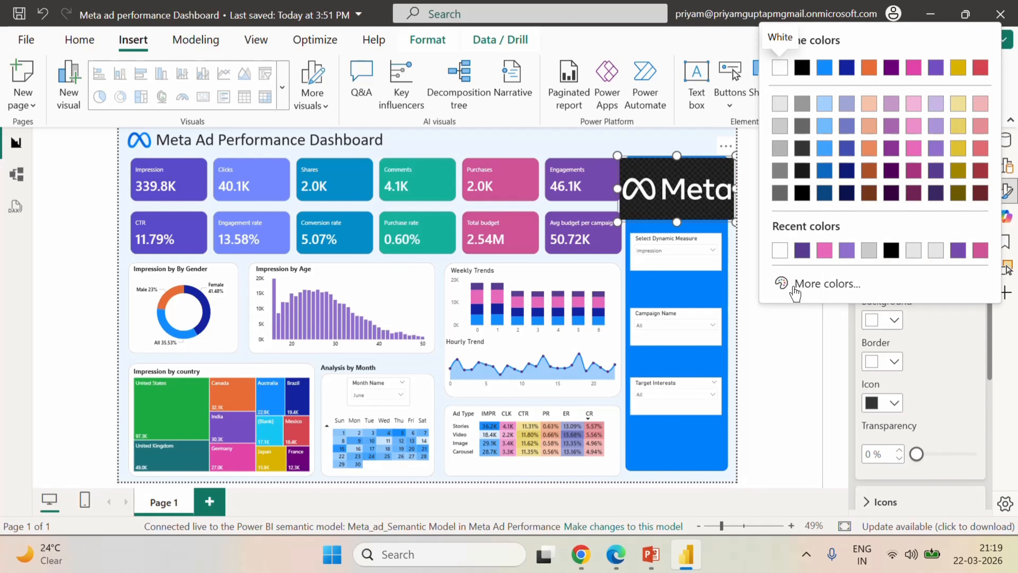
{"action": "left_click", "coordinate": [781, 251]}
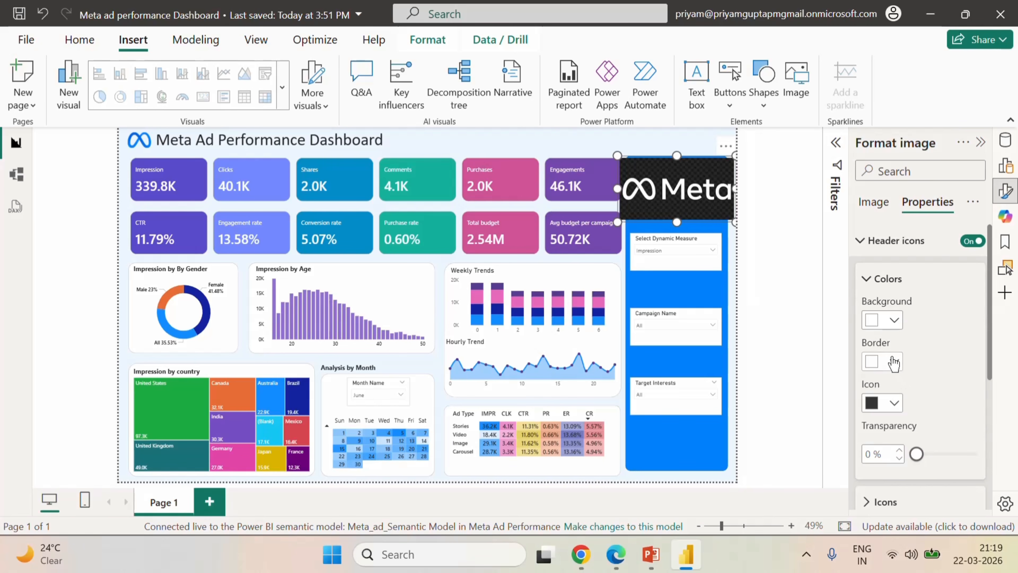
{"action": "left_click_drag", "start_coordinate": [921, 456], "coordinate": [893, 456]}
- Switch the header background to light grey and border to white, then disable header icons and delete the logo
{"action": "left_click", "coordinate": [896, 324]}
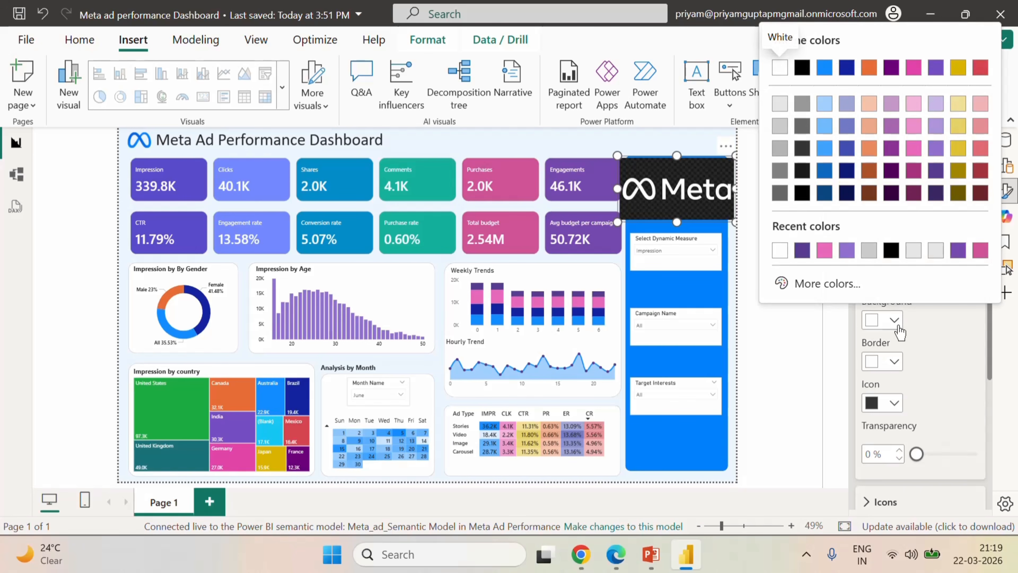
{"action": "left_click", "coordinate": [868, 252]}
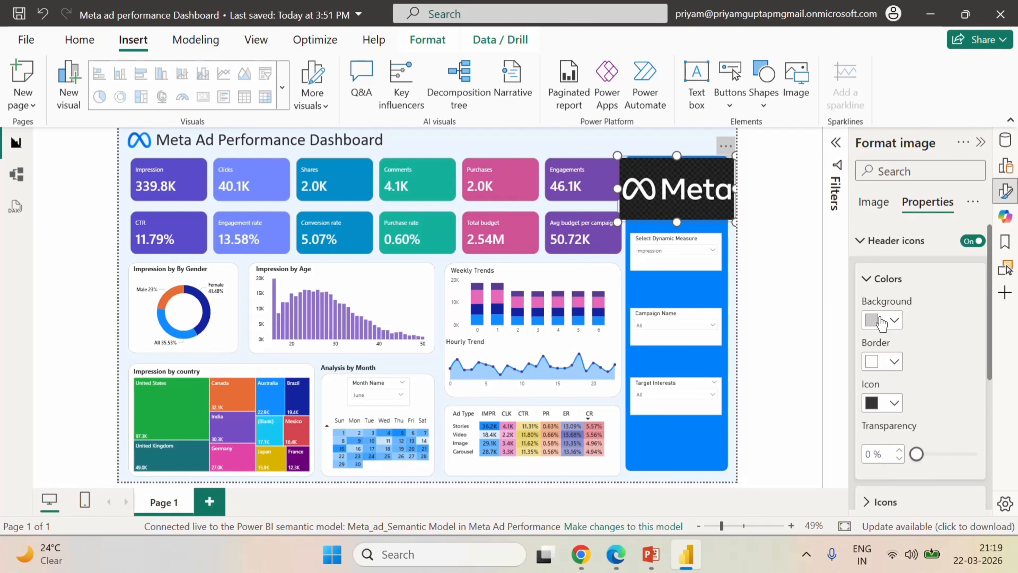
{"action": "left_click", "coordinate": [894, 361]}
{"action": "left_click", "coordinate": [808, 296]}
{"action": "left_click", "coordinate": [973, 241]}
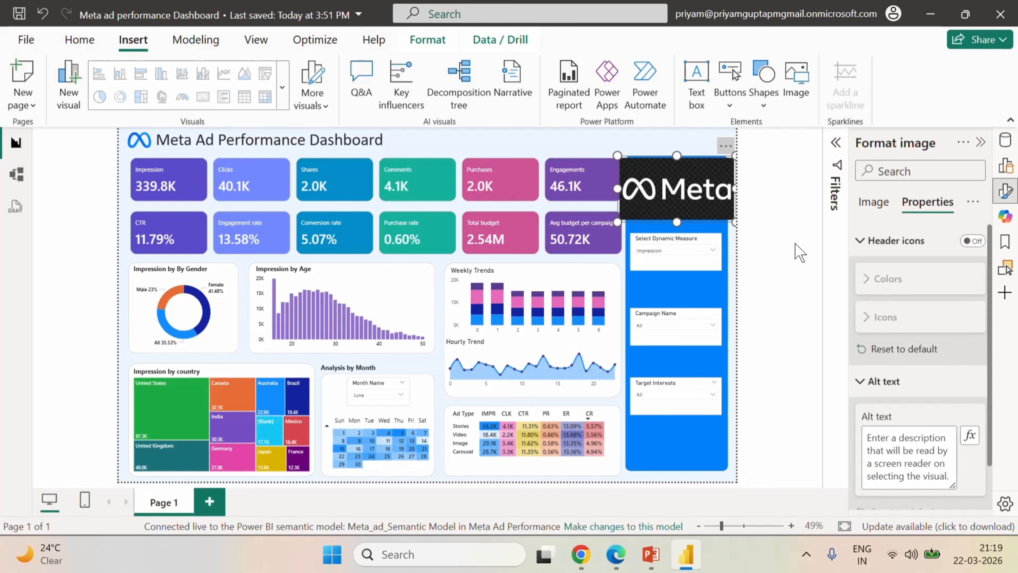
{"action": "key", "text": "Delete"}
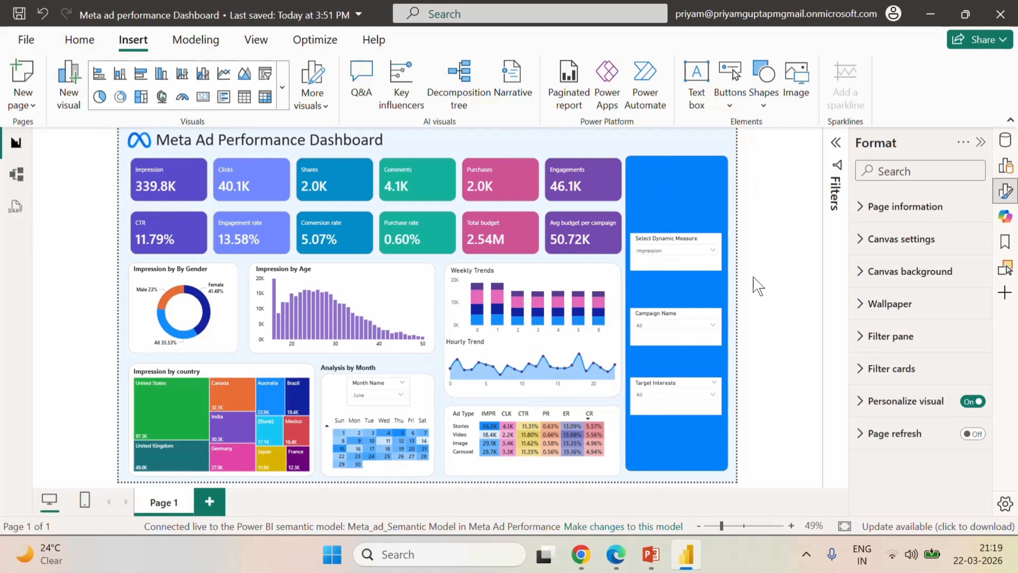
- Look through the Target Interests slicer values, then expand the Filters pane
{"action": "left_click", "coordinate": [706, 395]}
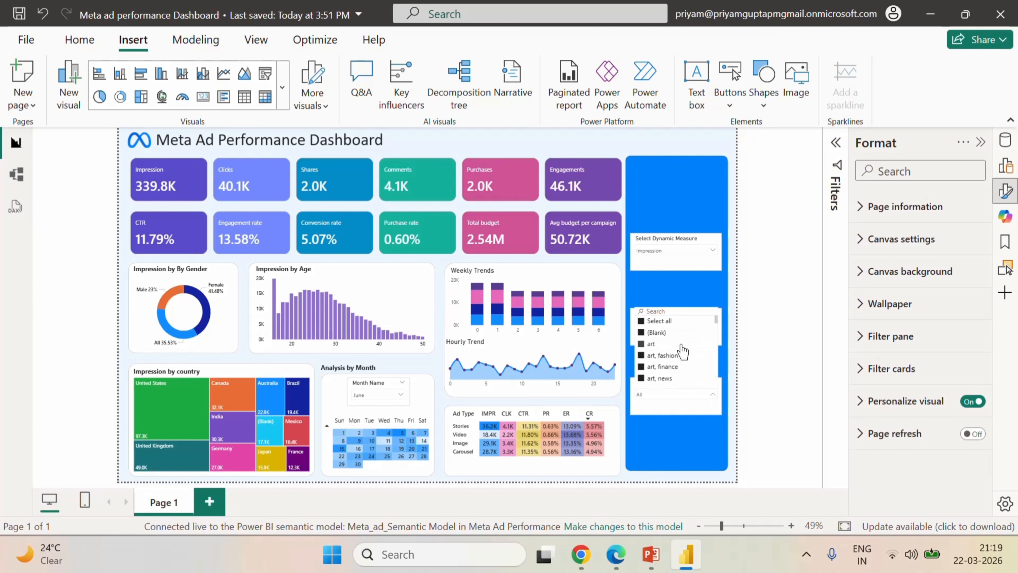
{"action": "scroll", "coordinate": [682, 351], "scroll_direction": "down", "scroll_amount": 3}
{"action": "left_click", "coordinate": [765, 293]}
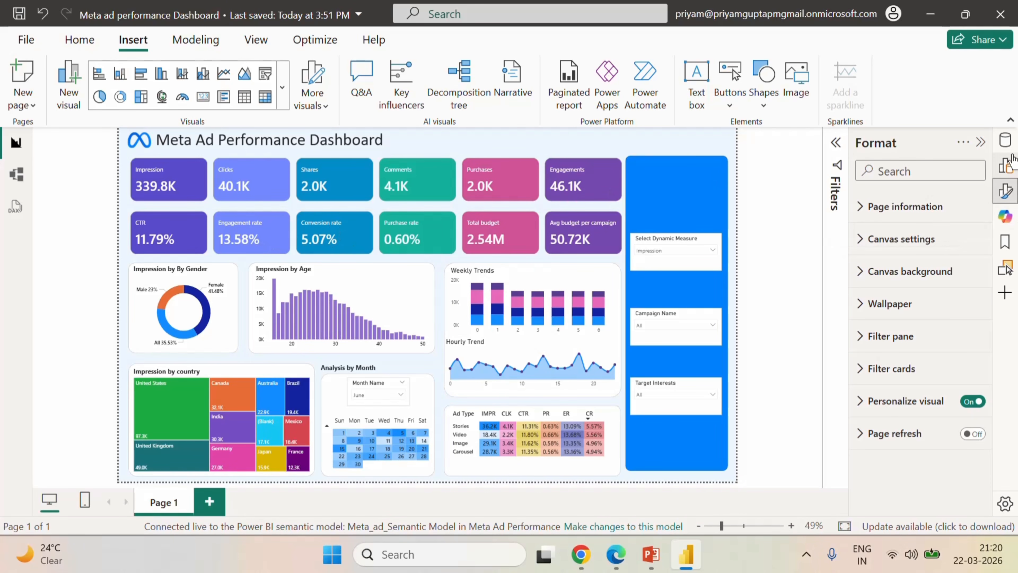
{"action": "left_click", "coordinate": [836, 145]}
- Search 'pl' and add ad_platform as a page filter kept to Facebook only, dropping impressions to 216.0K
{"action": "left_click", "coordinate": [1006, 172]}
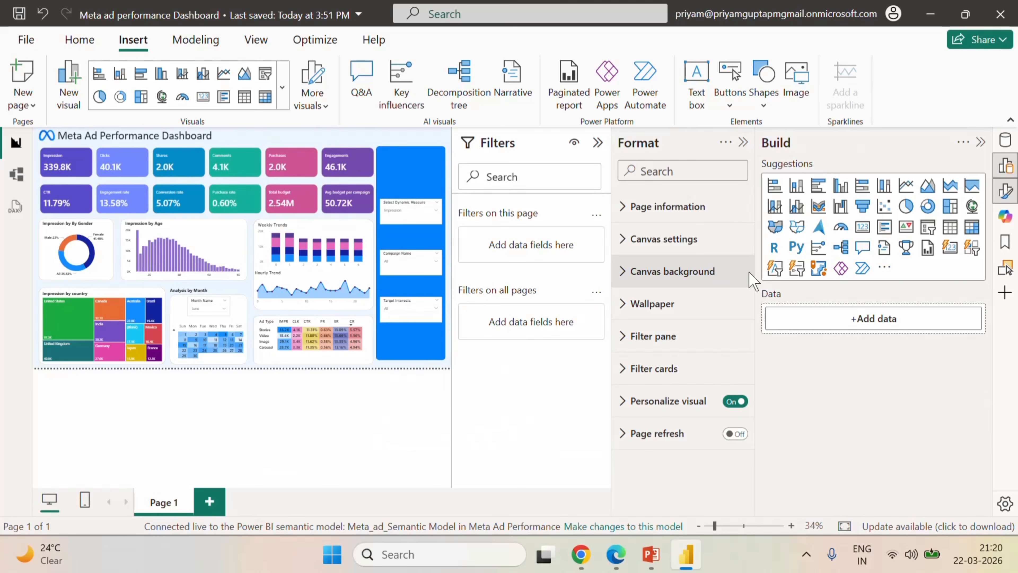
{"action": "left_click", "coordinate": [1005, 190]}
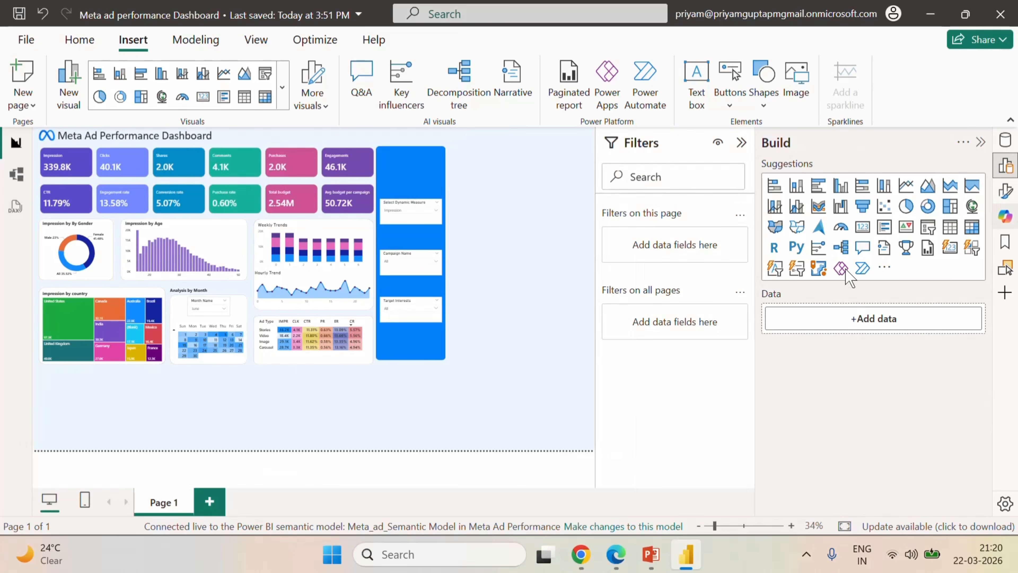
{"action": "left_click", "coordinate": [1005, 141]}
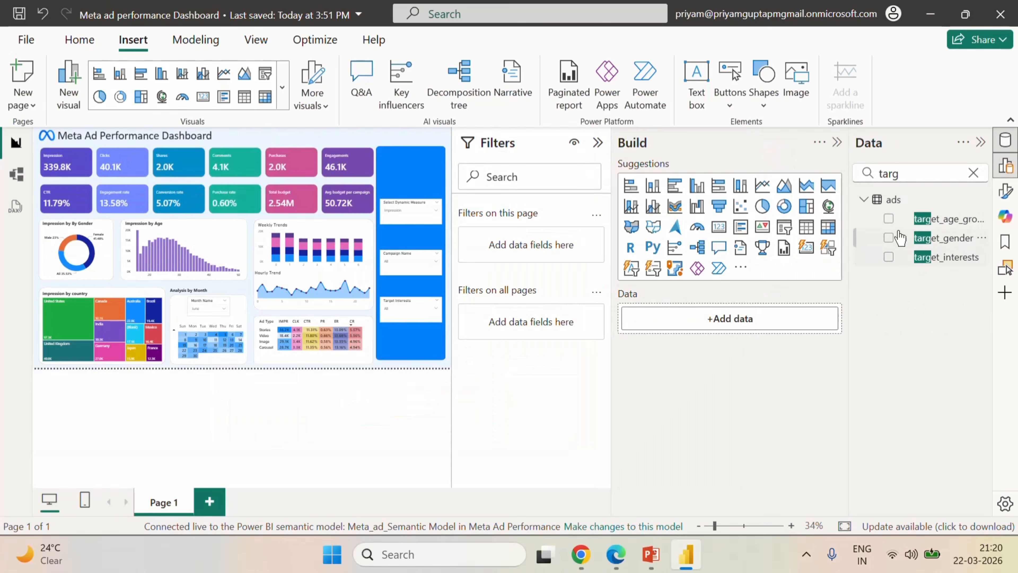
{"action": "left_click", "coordinate": [973, 174]}
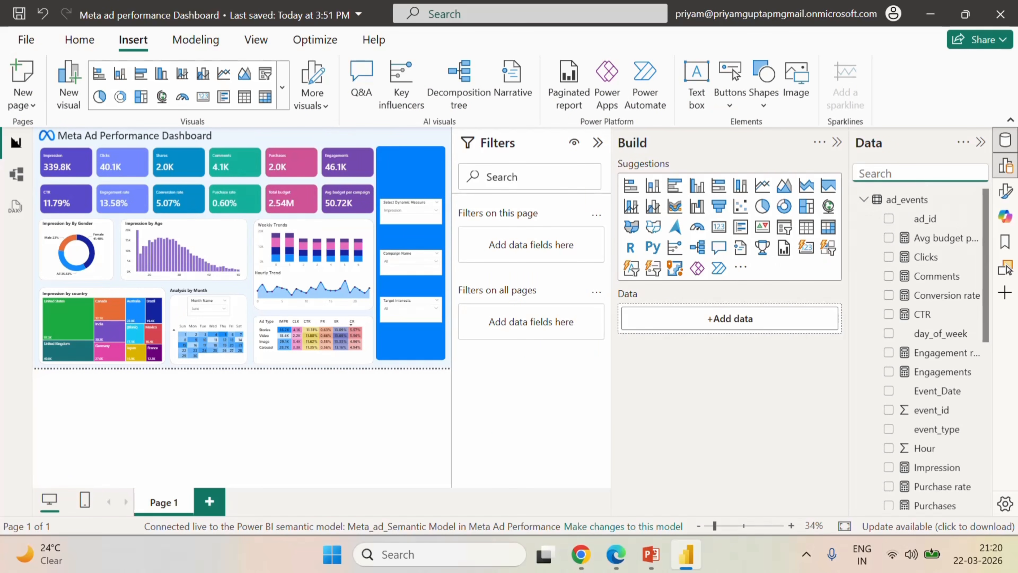
{"action": "type", "text": "plat"}
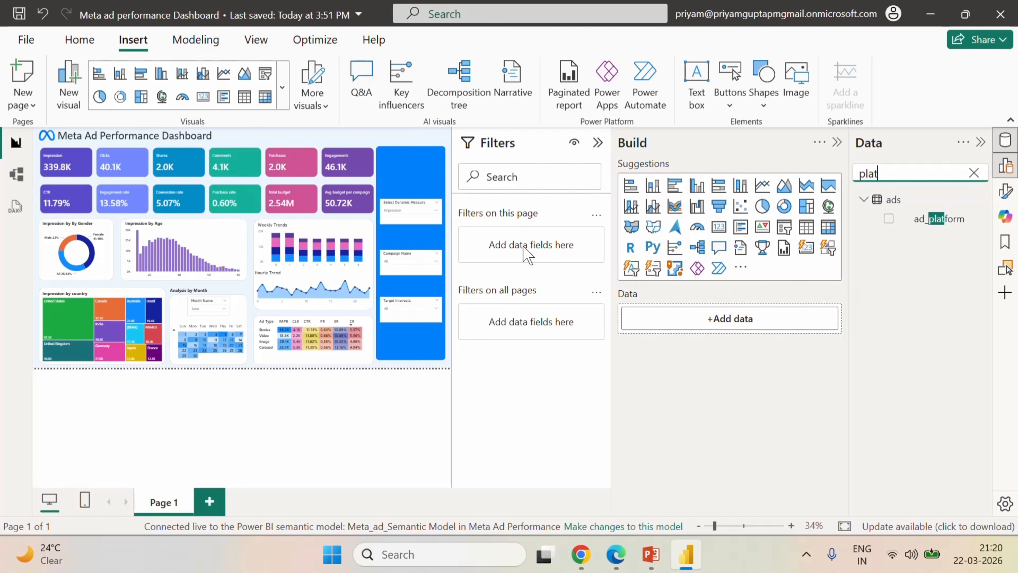
{"action": "left_click_drag", "start_coordinate": [937, 220], "coordinate": [559, 249]}
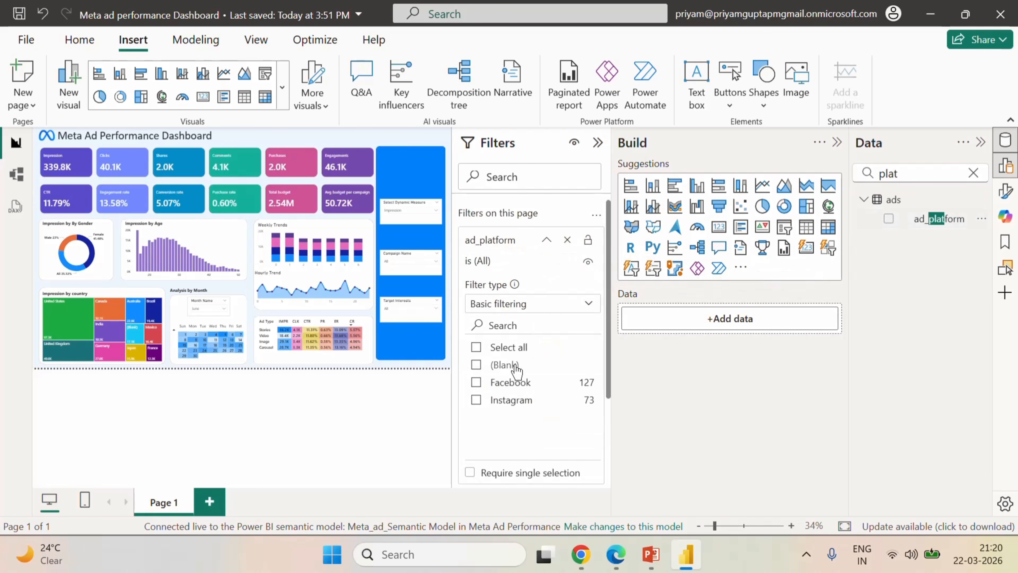
{"action": "left_click", "coordinate": [475, 383]}
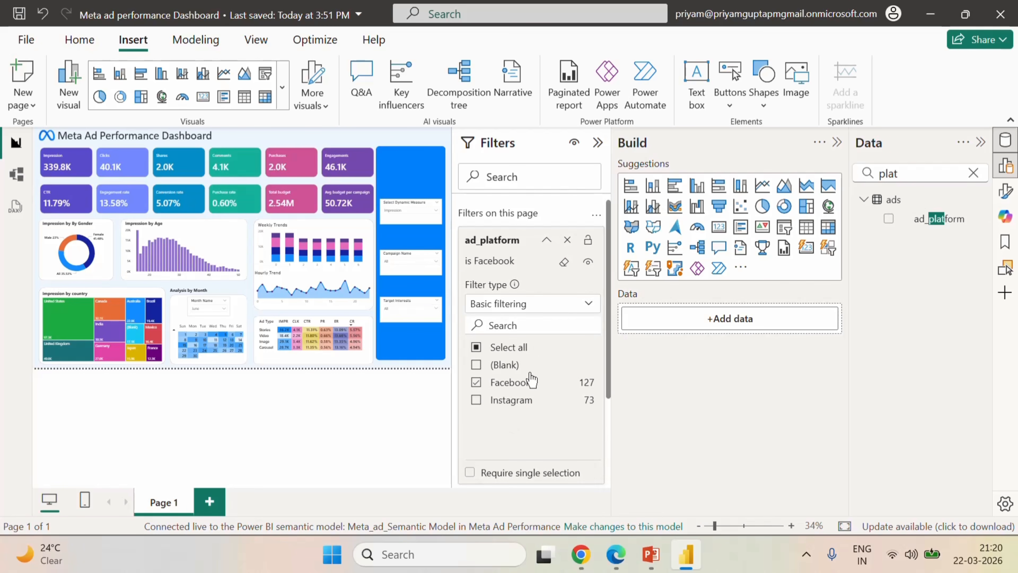
{"action": "left_click", "coordinate": [546, 242]}
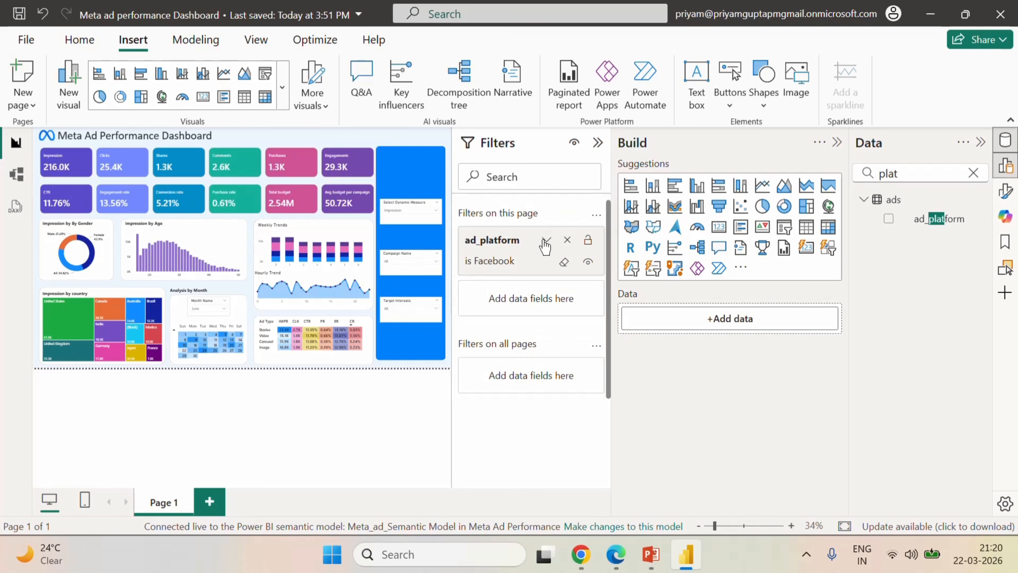
- Duplicate Page 1 and rename the original page to 'Facebook'
{"action": "left_click", "coordinate": [596, 144]}
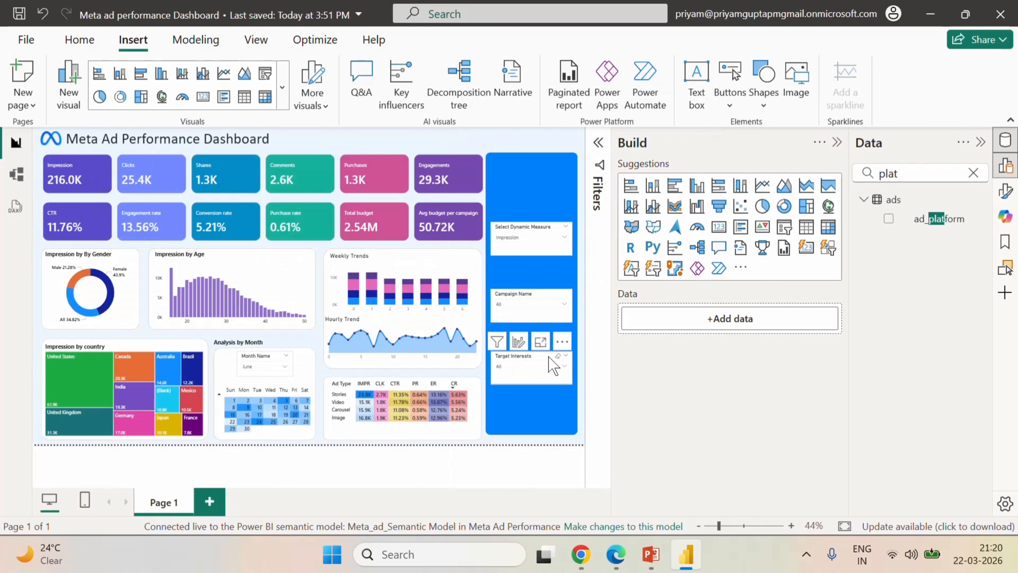
{"action": "right_click", "coordinate": [162, 506]}
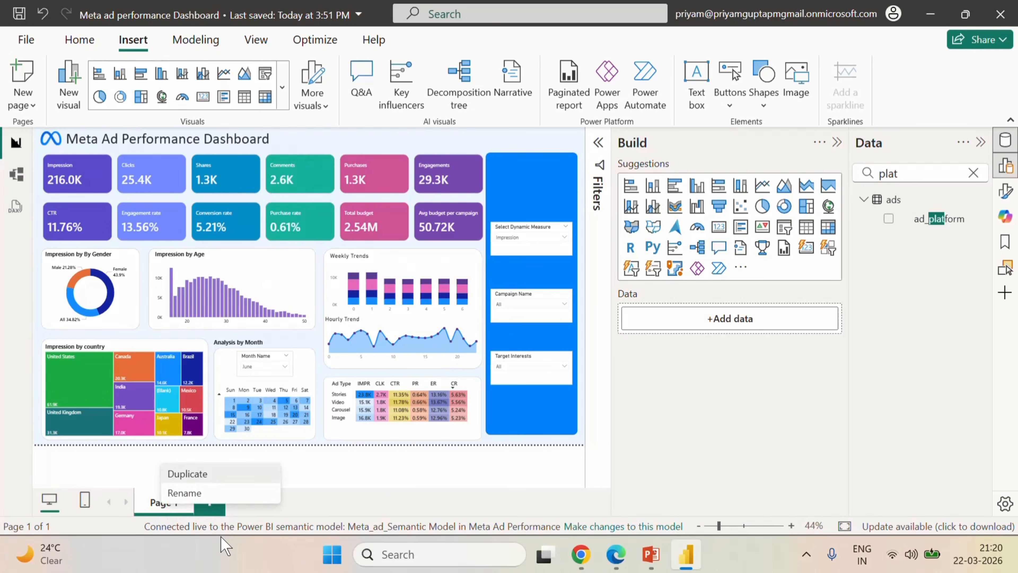
{"action": "left_click", "coordinate": [187, 473]}
{"action": "left_click", "coordinate": [165, 503]}
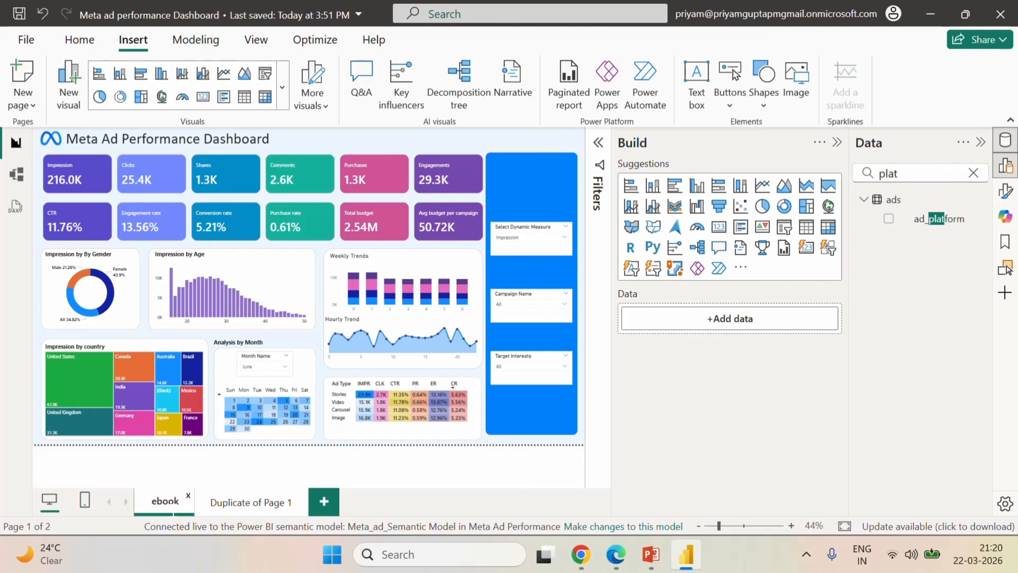
{"action": "type", "text": "Facebook"}
{"action": "left_click", "coordinate": [257, 501]}
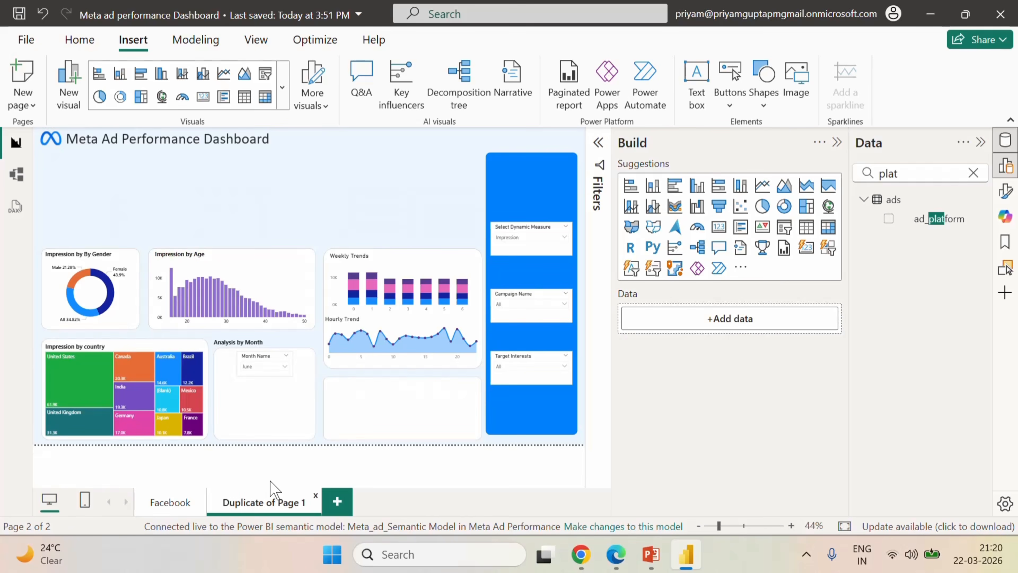
- Switch the copy's ad_platform filter to Instagram and rename that page 'Instagram'
{"action": "left_click", "coordinate": [598, 145]}
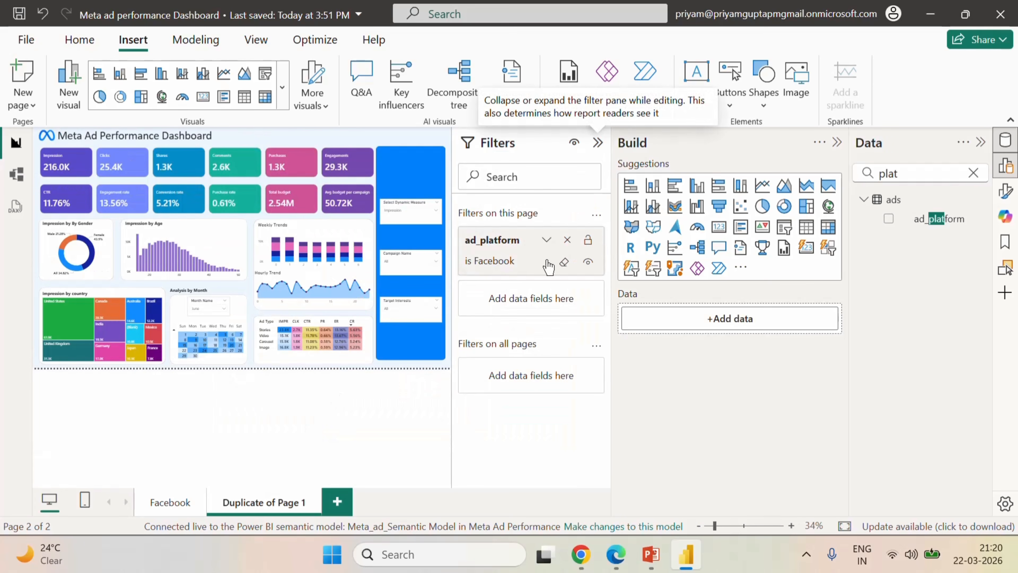
{"action": "left_click", "coordinate": [546, 240]}
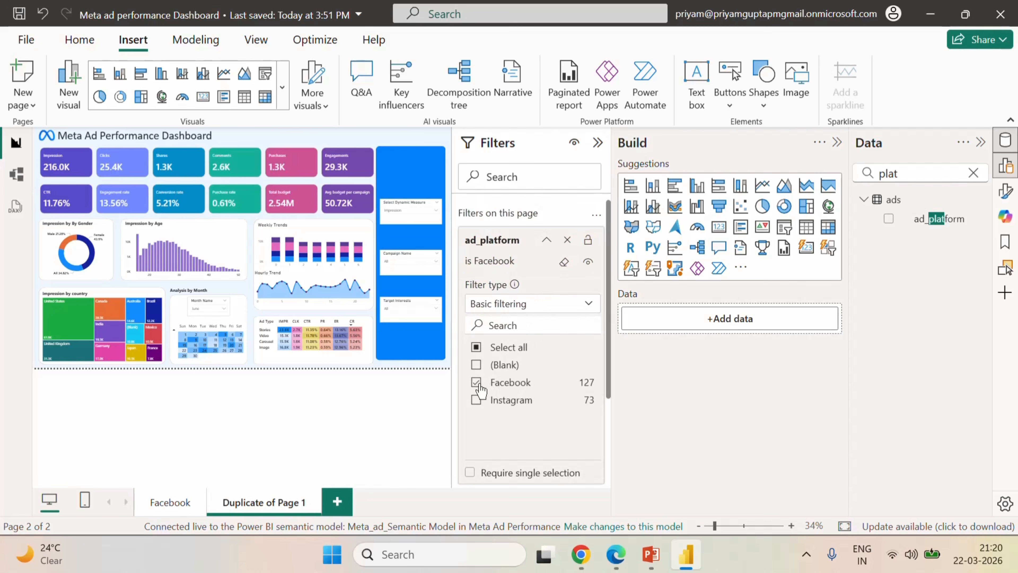
{"action": "left_click", "coordinate": [476, 384]}
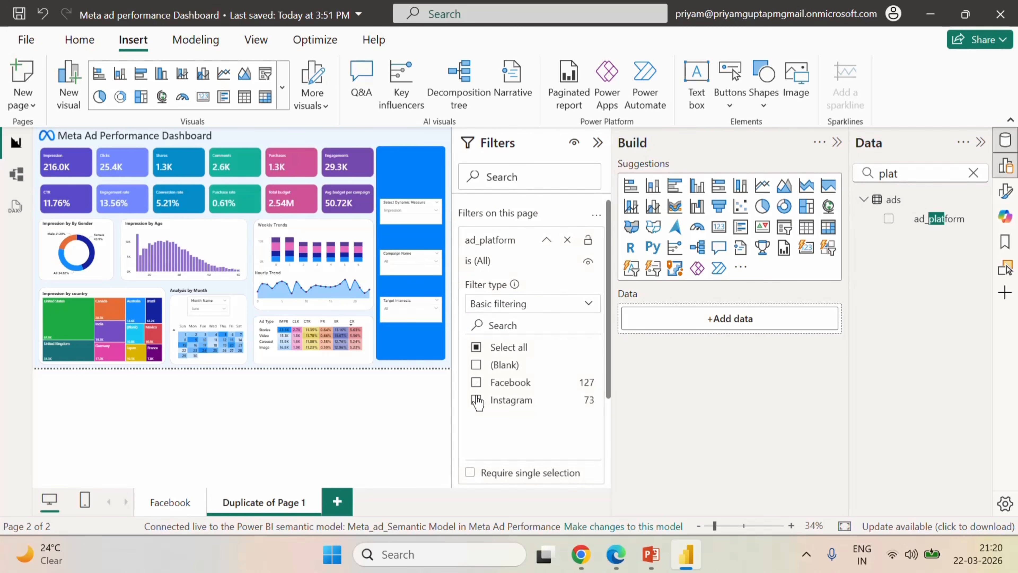
{"action": "left_click", "coordinate": [513, 400]}
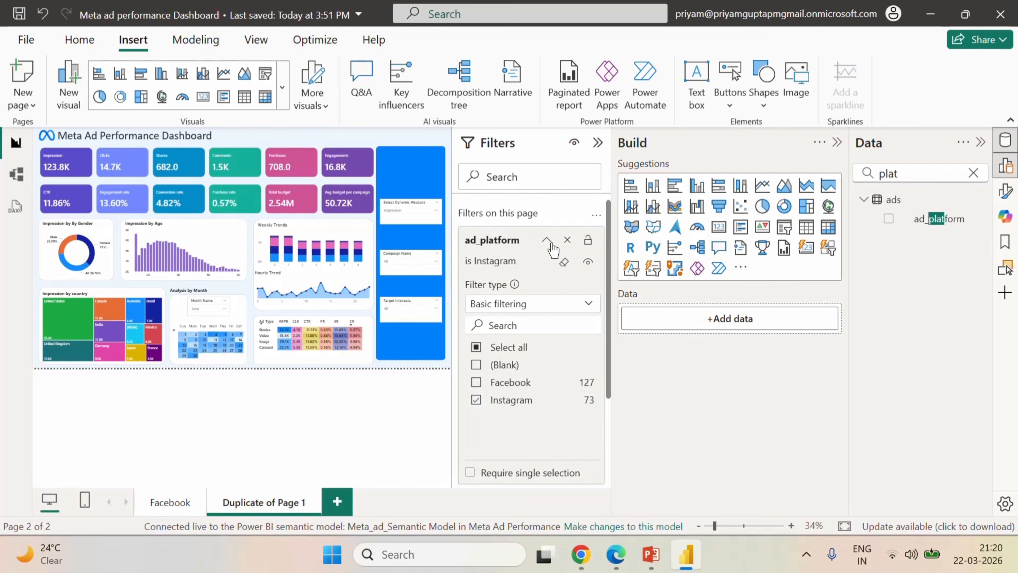
{"action": "left_click", "coordinate": [546, 239]}
{"action": "left_click", "coordinate": [598, 144]}
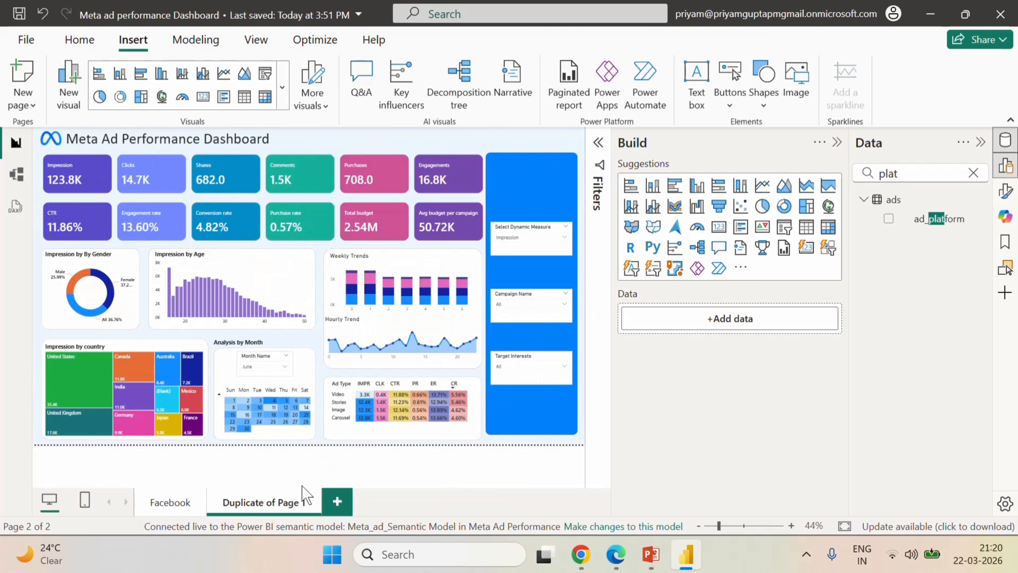
{"action": "double_click", "coordinate": [282, 506]}
{"action": "key", "text": "BackSpace"}
{"action": "key", "text": "BackSpace"}
{"action": "key", "text": "BackSpace"}
{"action": "key", "text": "BackSpace"}
{"action": "key", "text": "BackSpace"}
{"action": "key", "text": "BackSpace"}
{"action": "key", "text": "BackSpace"}
{"action": "key", "text": "BackSpace"}
{"action": "key", "text": "BackSpace"}
{"action": "key", "text": "BackSpace"}
{"action": "key", "text": "BackSpace"}
{"action": "key", "text": "BackSpace"}
{"action": "key", "text": "BackSpace"}
{"action": "key", "text": "BackSpace"}
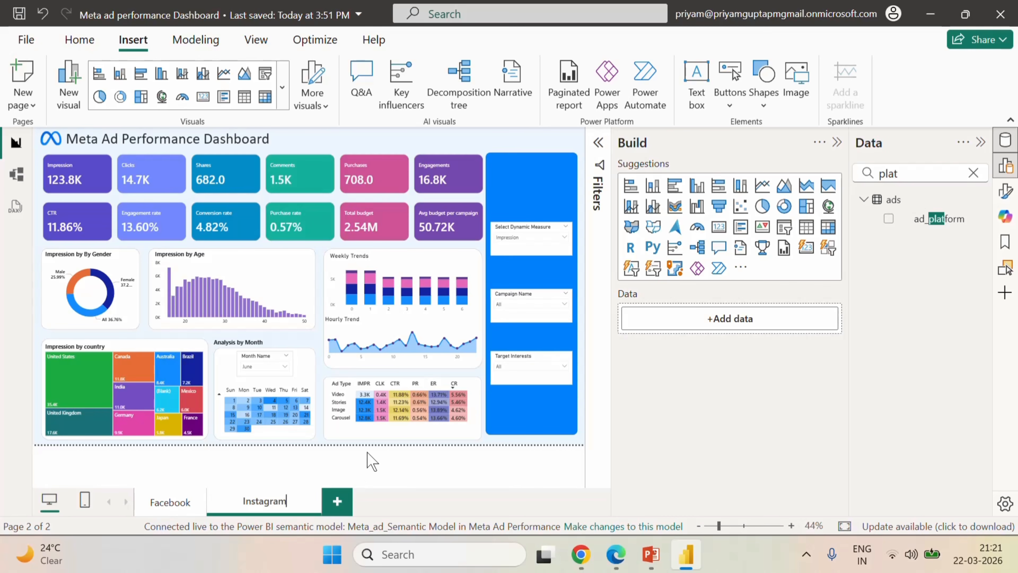
{"action": "key", "text": "Return"}
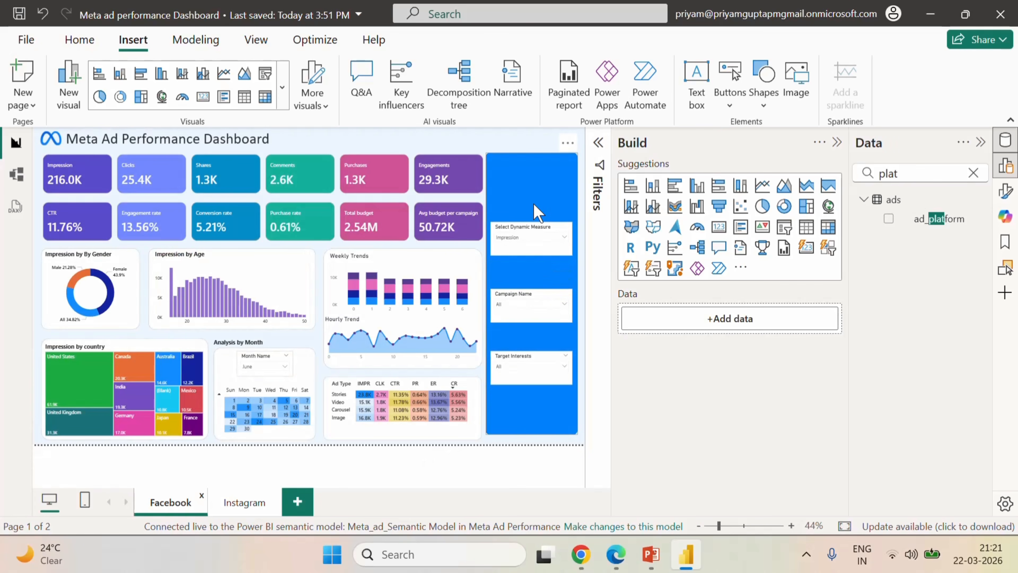
- Insert a page navigator with Facebook and Instagram buttons, resize it, and show its format settings
{"action": "left_click", "coordinate": [730, 104]}
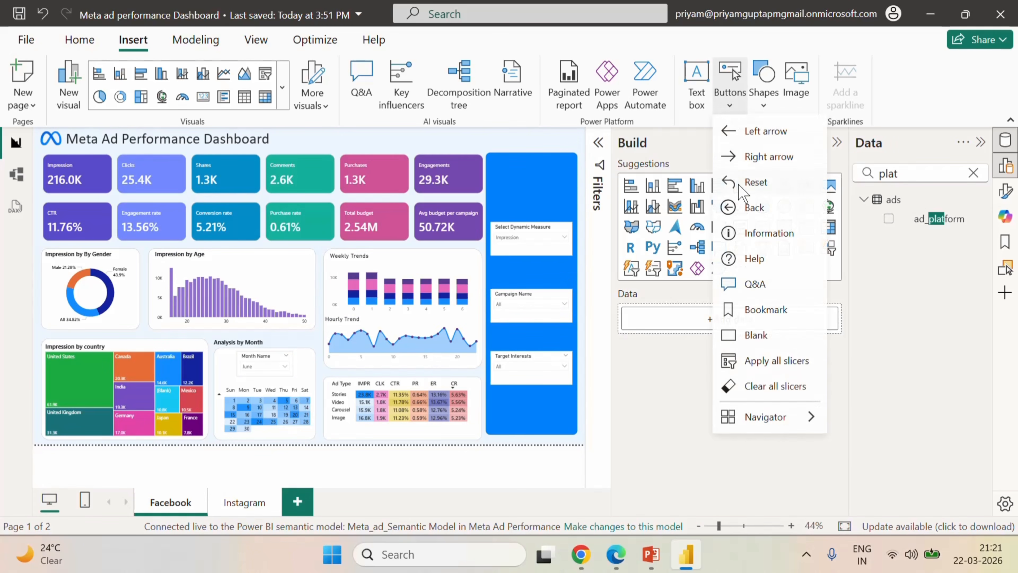
{"action": "mouse_move", "coordinate": [784, 426]}
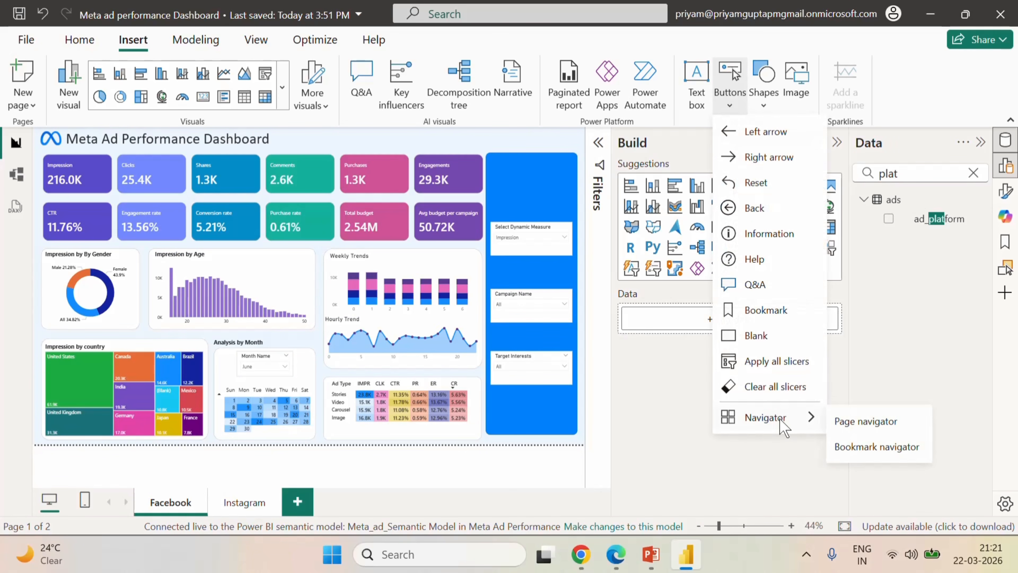
{"action": "left_click", "coordinate": [864, 422]}
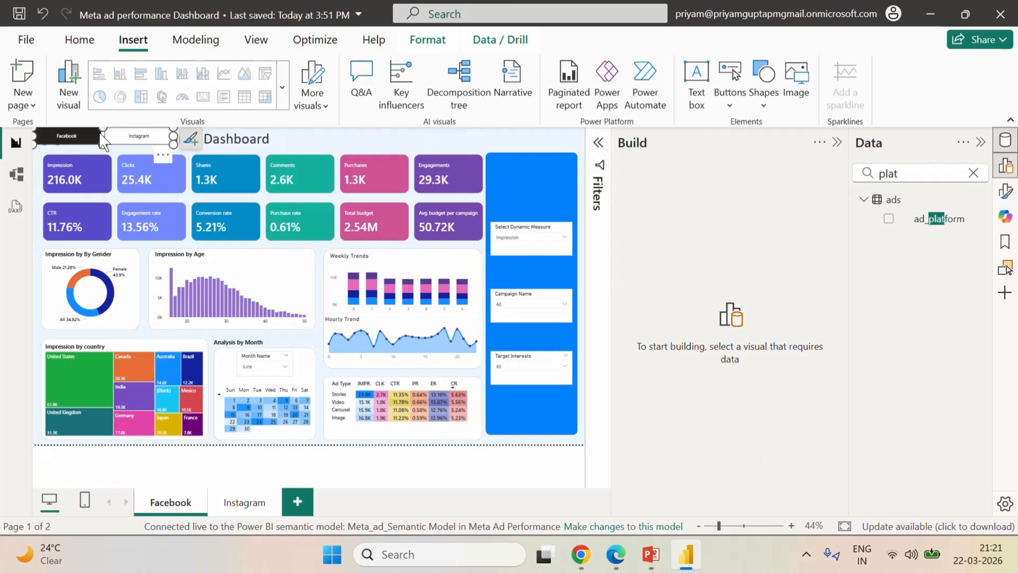
{"action": "left_click_drag", "start_coordinate": [105, 131], "coordinate": [489, 140]}
{"action": "mouse_move", "coordinate": [528, 172]}
{"action": "left_mouse_down"}
{"action": "mouse_move", "coordinate": [504, 180]}
{"action": "mouse_move", "coordinate": [537, 181]}
{"action": "left_mouse_up"}
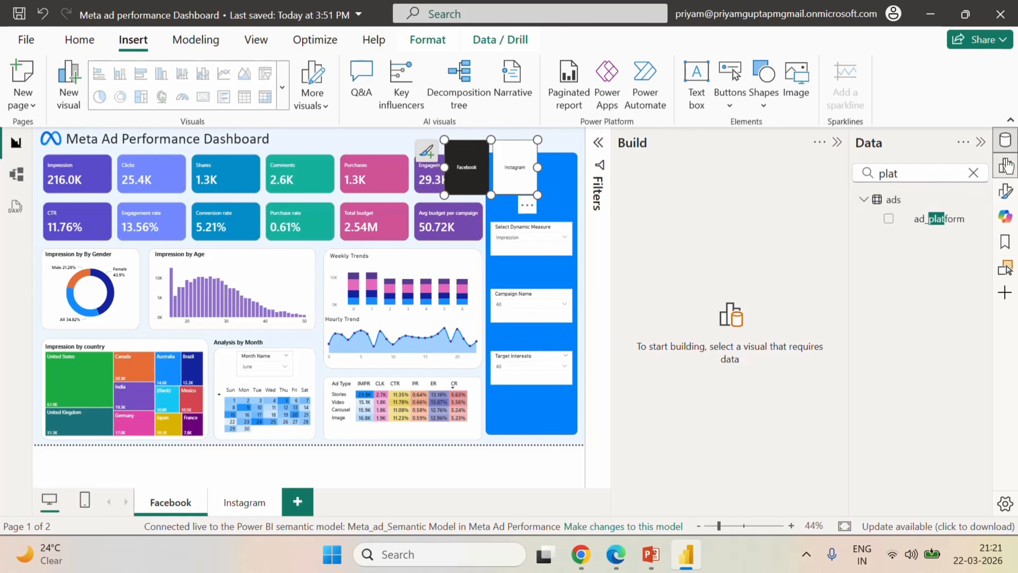
{"action": "left_click", "coordinate": [1005, 191]}
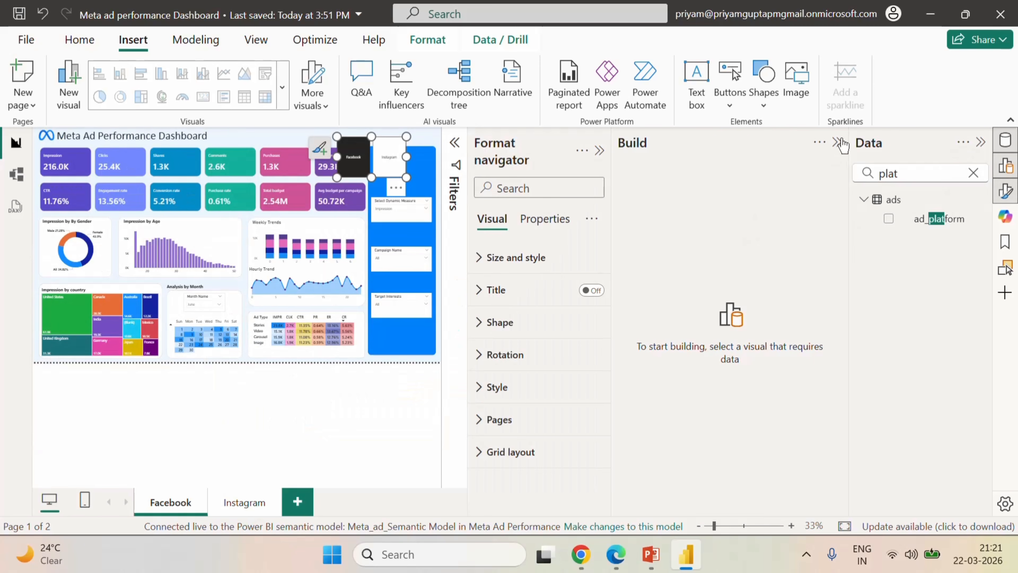
- Browse the navigator's shape, rotation and button style state settings
{"action": "left_click", "coordinate": [836, 142]}
{"action": "left_click", "coordinate": [736, 322]}
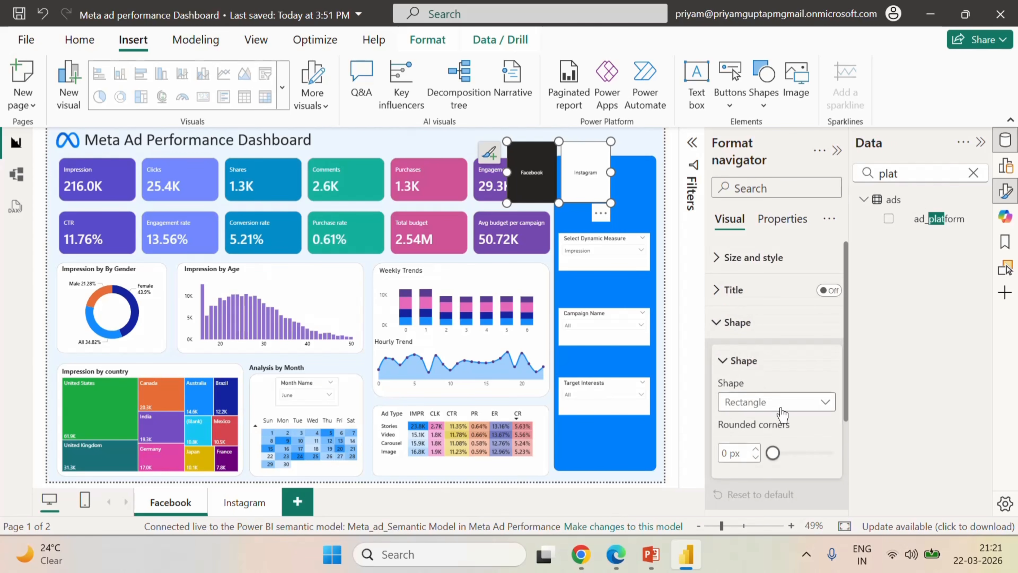
{"action": "scroll", "coordinate": [785, 413], "scroll_direction": "down", "scroll_amount": 3}
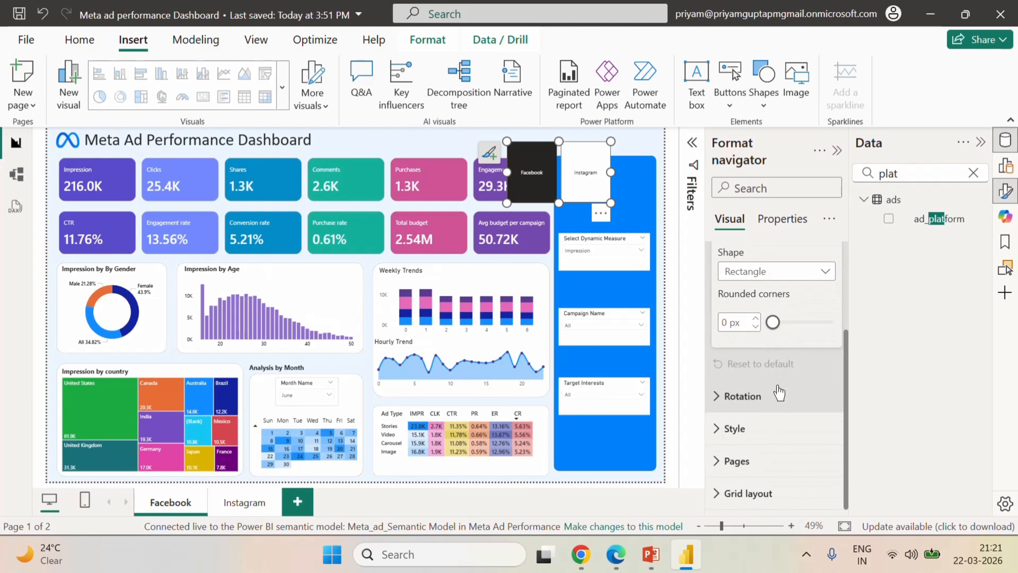
{"action": "left_click", "coordinate": [726, 405]}
{"action": "scroll", "coordinate": [735, 425], "scroll_direction": "down", "scroll_amount": 2}
{"action": "scroll", "coordinate": [739, 441], "scroll_direction": "down", "scroll_amount": 1}
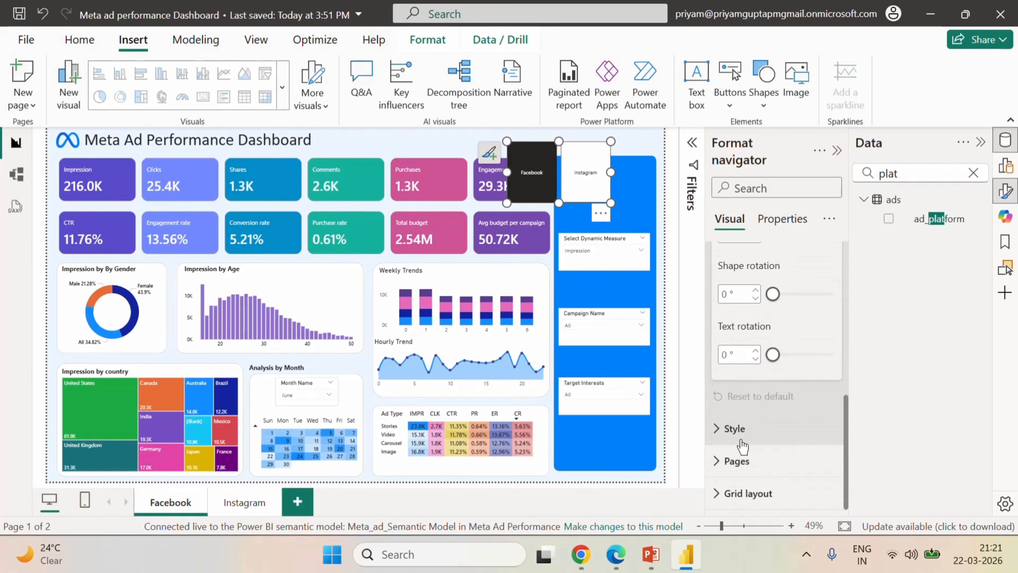
{"action": "left_click", "coordinate": [742, 443]}
{"action": "scroll", "coordinate": [721, 401], "scroll_direction": "down", "scroll_amount": 3}
{"action": "left_click", "coordinate": [775, 349]}
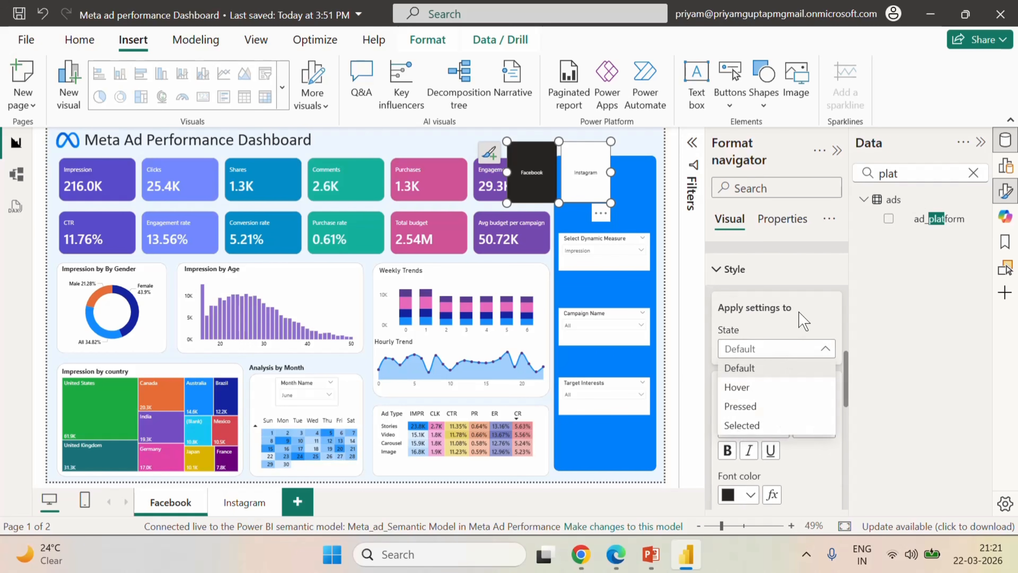
{"action": "scroll", "coordinate": [800, 415], "scroll_direction": "down", "scroll_amount": 6}
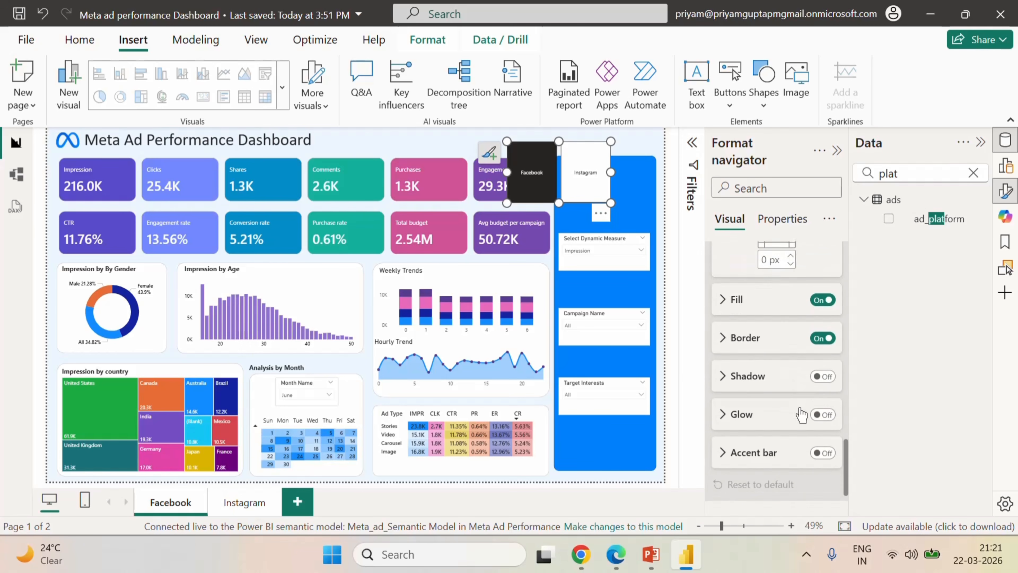
{"action": "scroll", "coordinate": [801, 415], "scroll_direction": "down", "scroll_amount": 2}
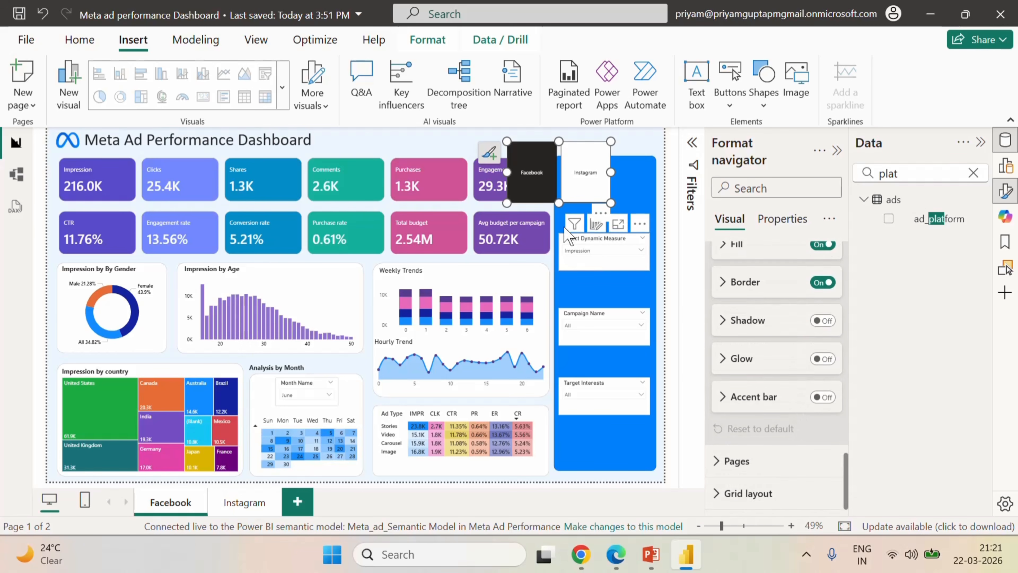
- Stretch the button group upward and drag it onto the blue side panel
{"action": "left_click_drag", "start_coordinate": [558, 141], "coordinate": [560, 119]}
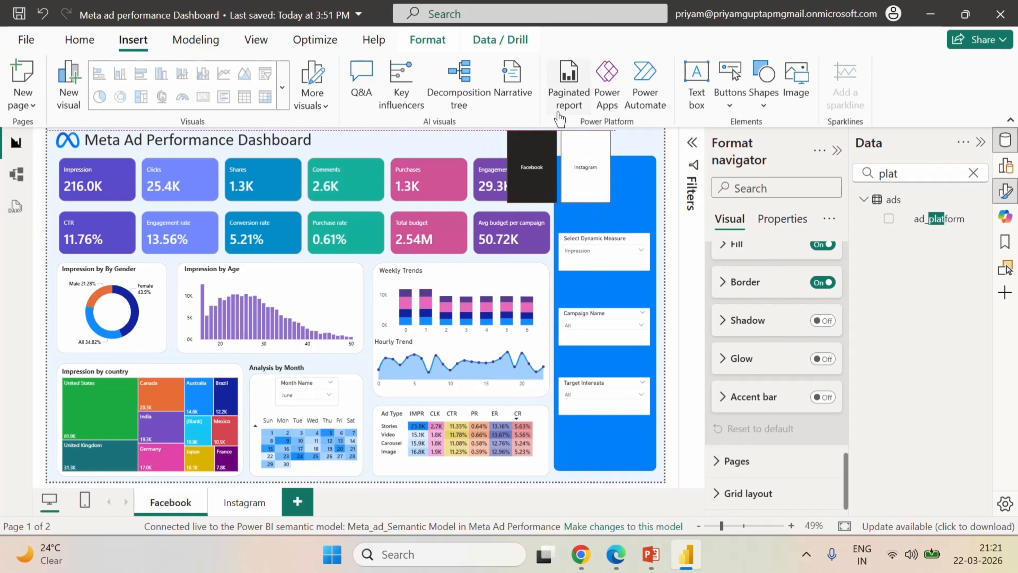
{"action": "left_click", "coordinate": [565, 166]}
{"action": "left_click_drag", "start_coordinate": [565, 189], "coordinate": [611, 195]}
{"action": "scroll", "coordinate": [784, 341], "scroll_direction": "up", "scroll_amount": 3}
{"action": "scroll", "coordinate": [784, 341], "scroll_direction": "up", "scroll_amount": 10}
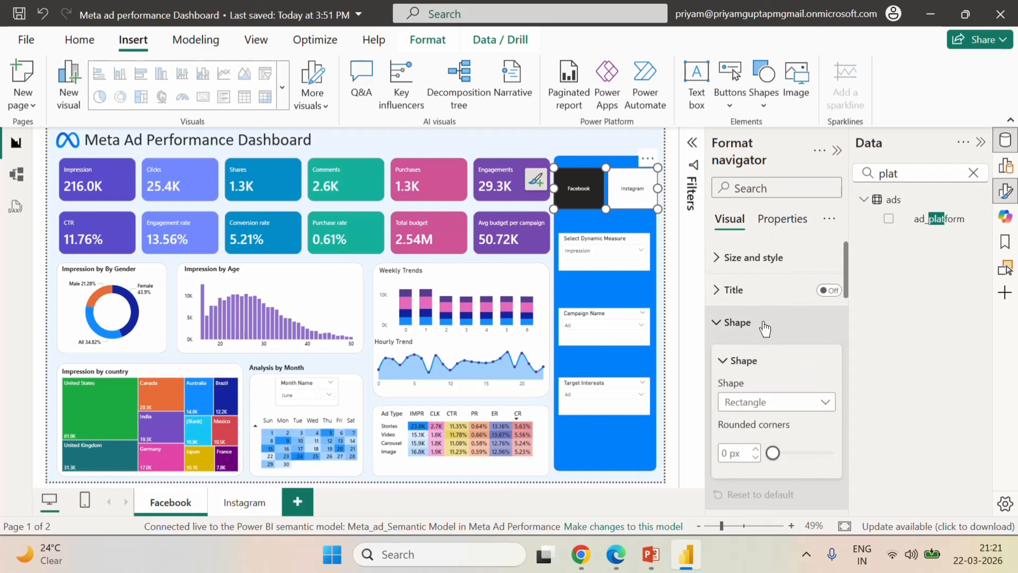
- Review the size and position settings and try a button shadow, then remove it
{"action": "left_click", "coordinate": [733, 257]}
{"action": "scroll", "coordinate": [786, 360], "scroll_direction": "down", "scroll_amount": 5}
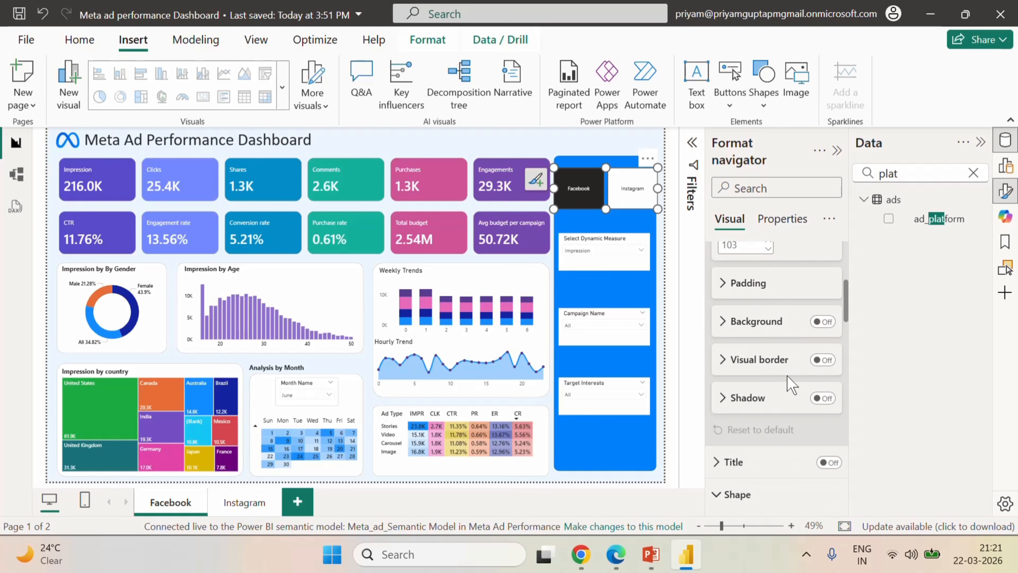
{"action": "scroll", "coordinate": [788, 377], "scroll_direction": "down", "scroll_amount": 8}
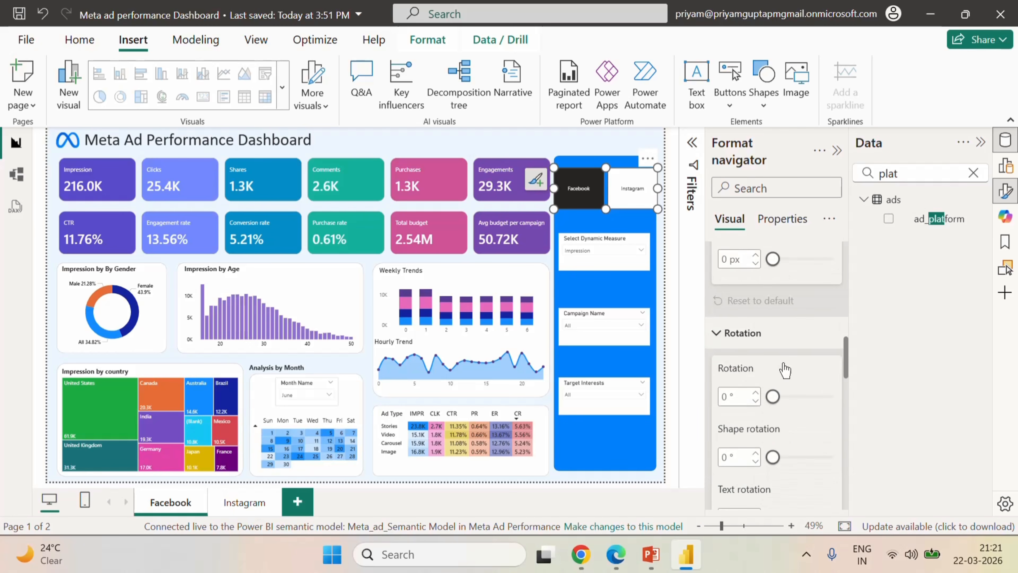
{"action": "scroll", "coordinate": [785, 369], "scroll_direction": "down", "scroll_amount": 5}
{"action": "scroll", "coordinate": [783, 362], "scroll_direction": "down", "scroll_amount": 8}
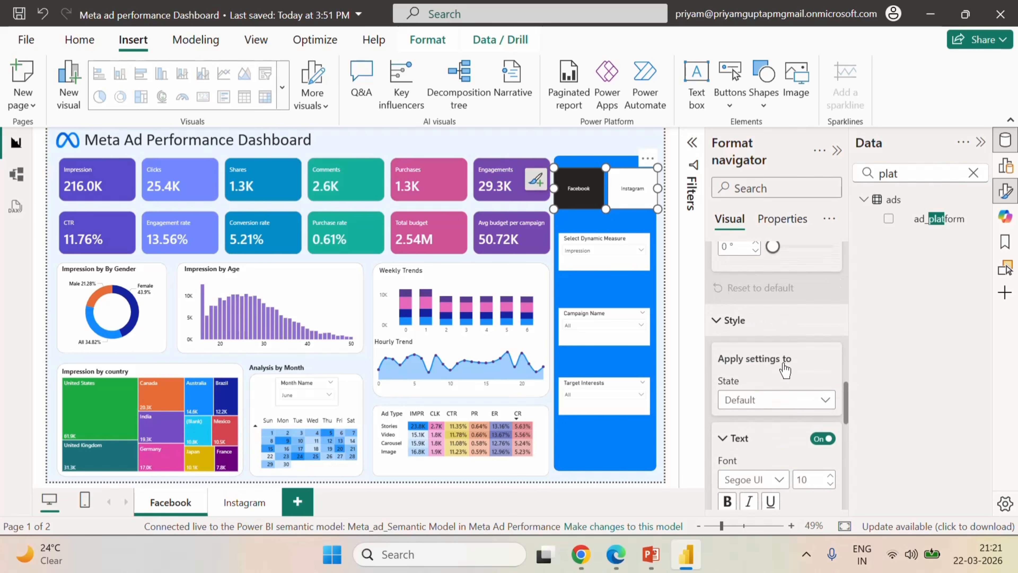
{"action": "scroll", "coordinate": [783, 362], "scroll_direction": "down", "scroll_amount": 4}
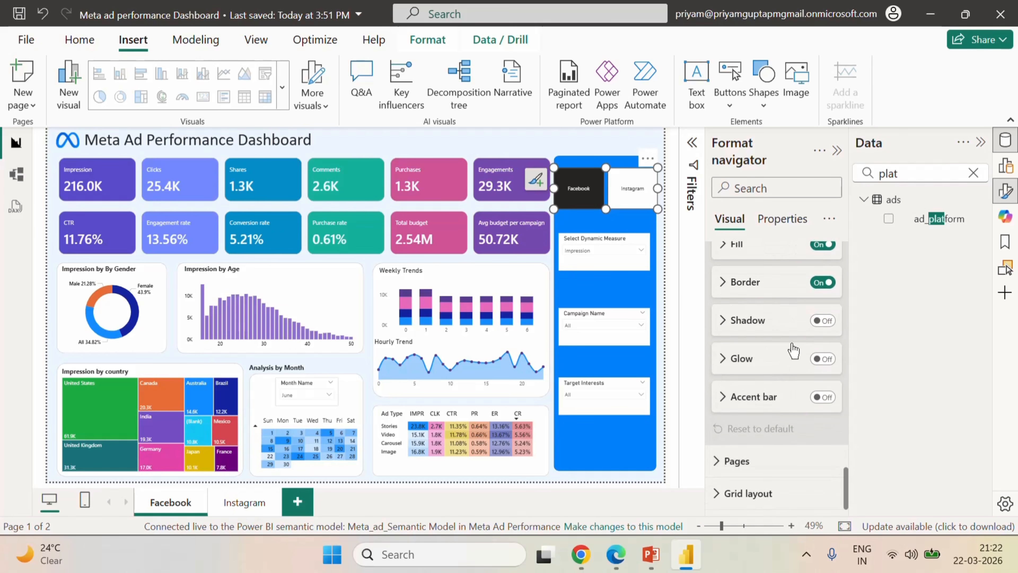
{"action": "left_click", "coordinate": [823, 320]}
{"action": "left_click", "coordinate": [823, 320]}
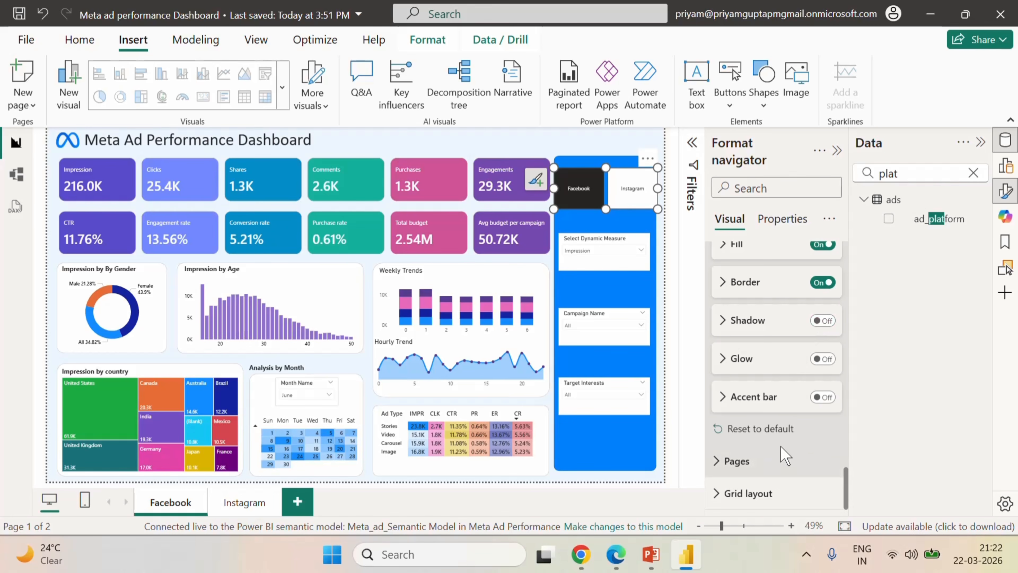
- Set the grid layout orientation to Vertical and narrow the buttons to fit the panel
{"action": "left_click", "coordinate": [761, 460]}
{"action": "scroll", "coordinate": [769, 464], "scroll_direction": "down", "scroll_amount": 4}
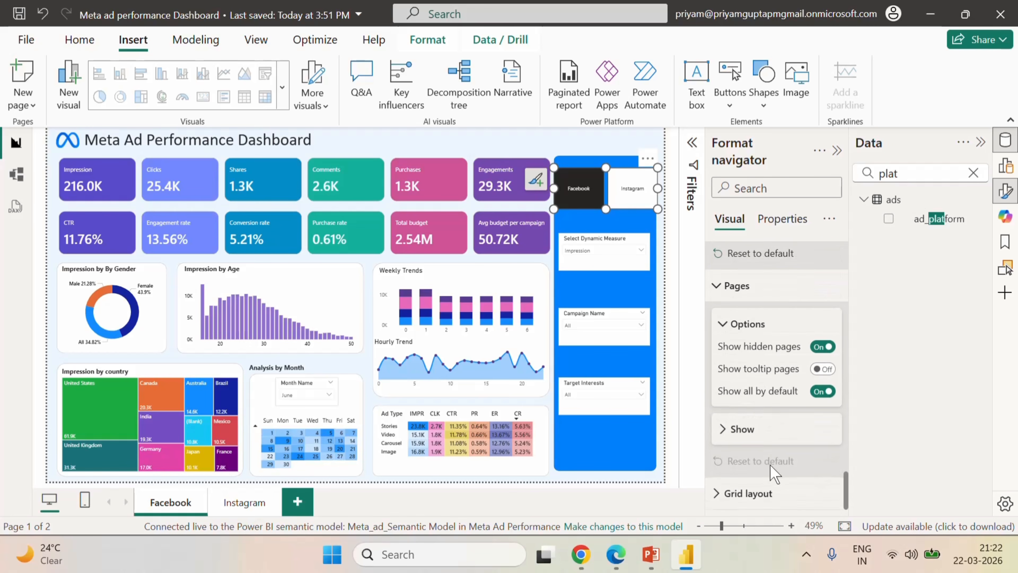
{"action": "left_click", "coordinate": [787, 430]}
{"action": "scroll", "coordinate": [782, 429], "scroll_direction": "up", "scroll_amount": 6}
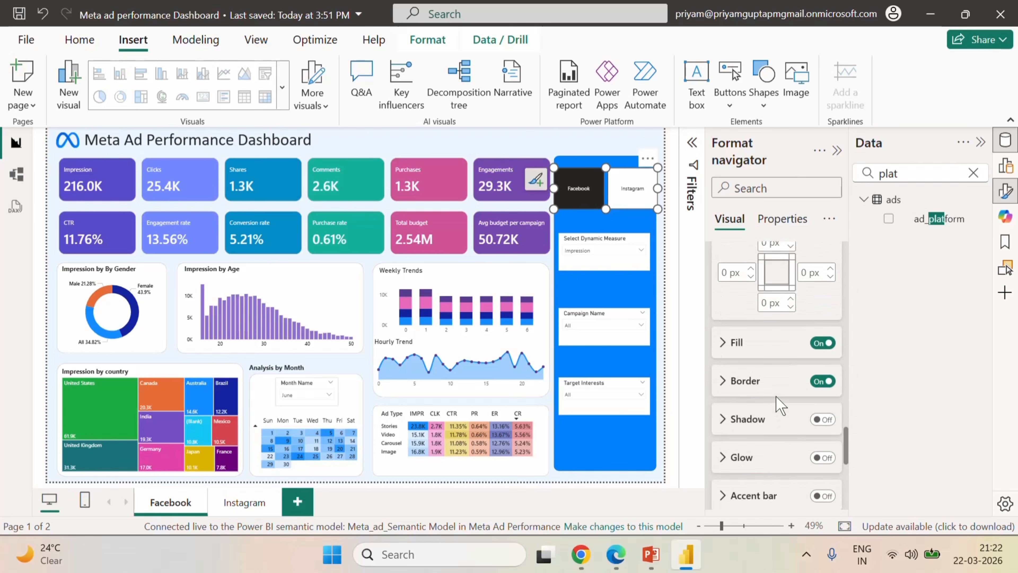
{"action": "scroll", "coordinate": [775, 396], "scroll_direction": "down", "scroll_amount": 6}
{"action": "scroll", "coordinate": [776, 395], "scroll_direction": "down", "scroll_amount": 5}
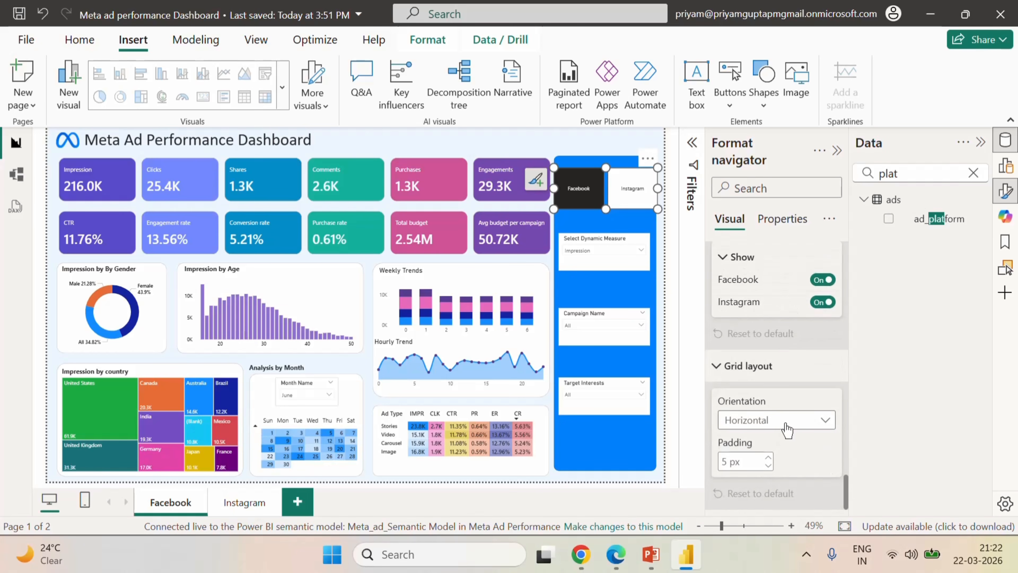
{"action": "left_click", "coordinate": [786, 430]}
{"action": "left_click", "coordinate": [773, 459]}
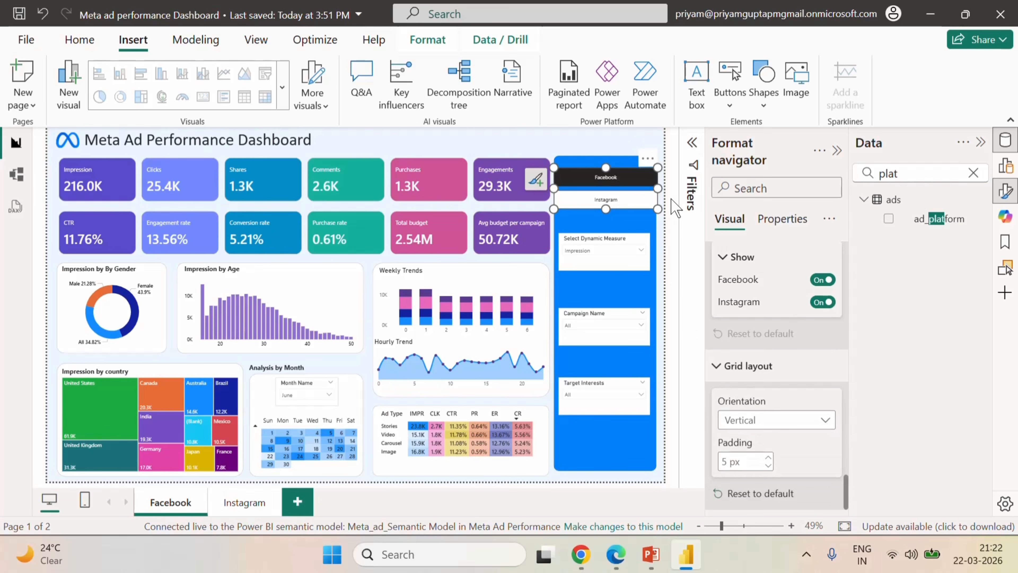
{"action": "mouse_move", "coordinate": [657, 188]}
{"action": "left_mouse_down"}
{"action": "mouse_move", "coordinate": [596, 193]}
{"action": "mouse_move", "coordinate": [647, 208]}
{"action": "mouse_move", "coordinate": [652, 200]}
{"action": "left_mouse_up"}
- Test the navigator by jumping to the Instagram page and back to Facebook (216.0K impressions)
{"action": "left_click", "coordinate": [836, 150]}
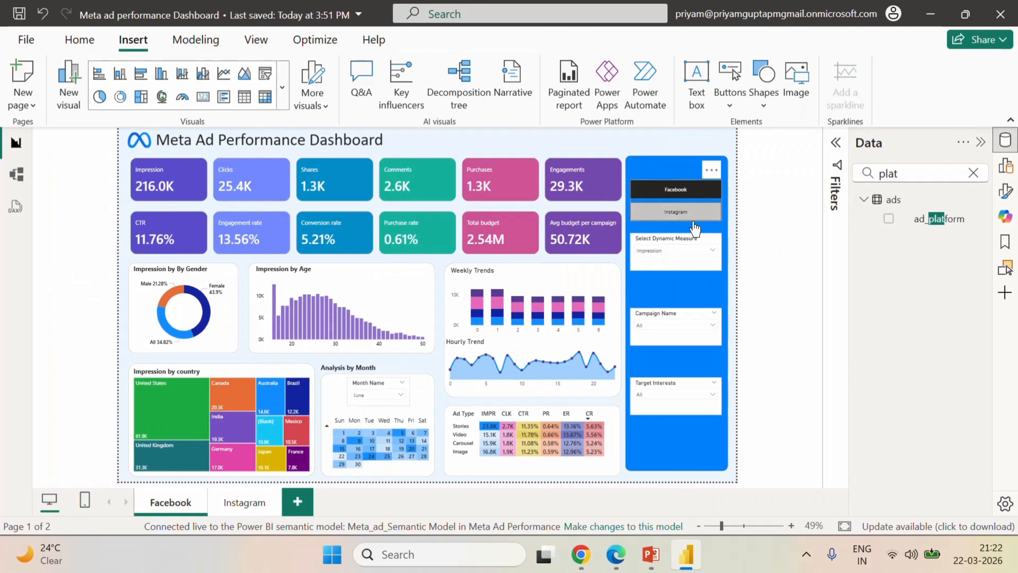
{"action": "left_click", "coordinate": [676, 218], "text": "ctrl"}
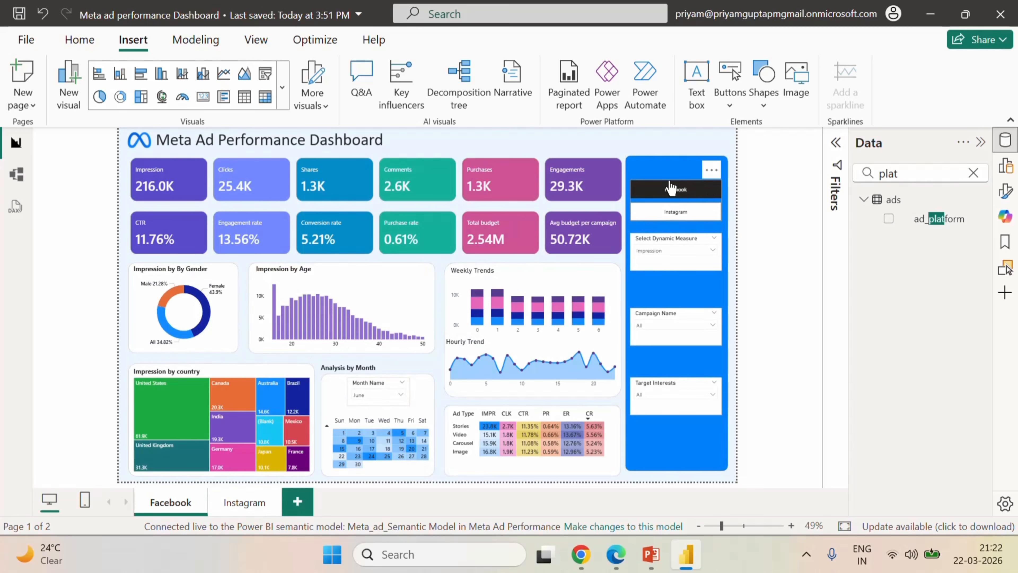
{"action": "left_click", "coordinate": [670, 187]}
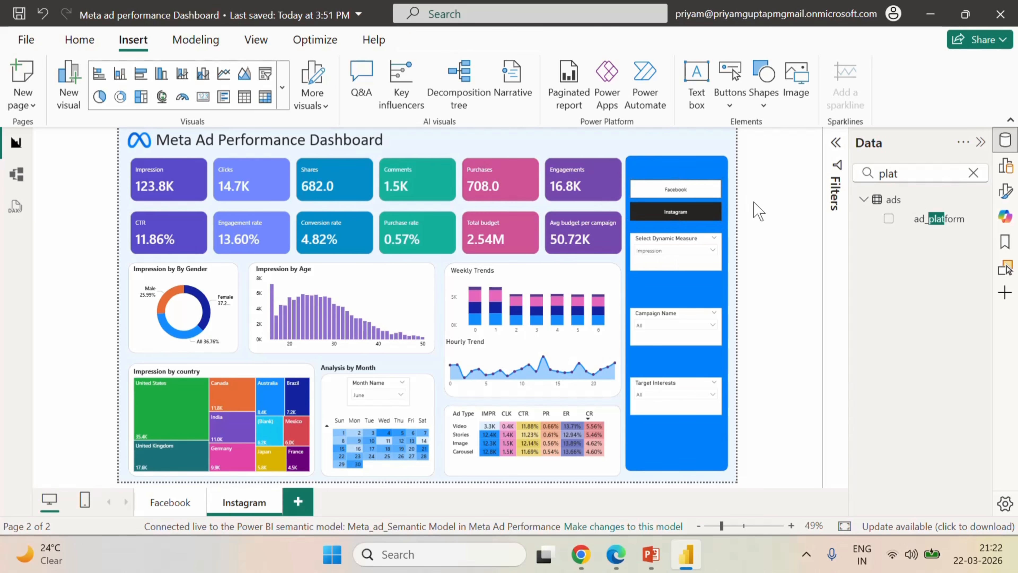
{"action": "left_click", "coordinate": [732, 254]}
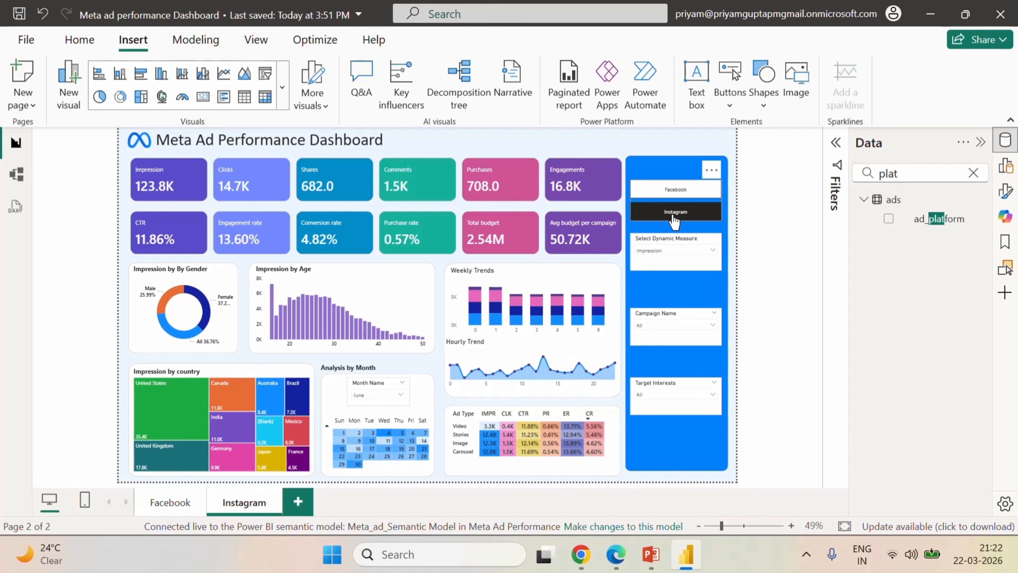
{"action": "left_click", "coordinate": [689, 195]}
{"action": "left_click", "coordinate": [689, 195], "text": "ctrl"}
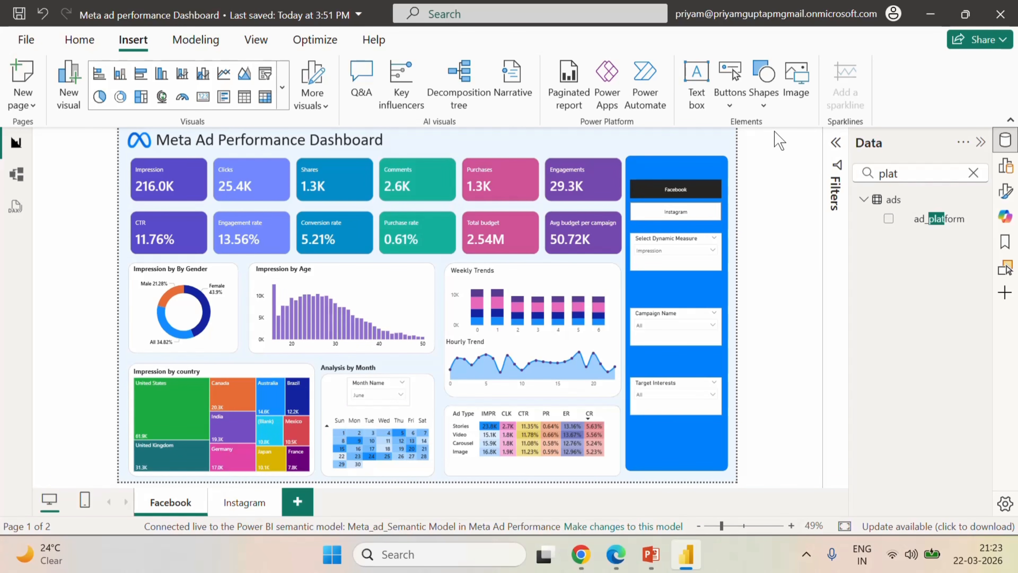
- Publish from the Home tab, saving changes first, into the Meta Ad Performance workspace
{"action": "left_click", "coordinate": [196, 40]}
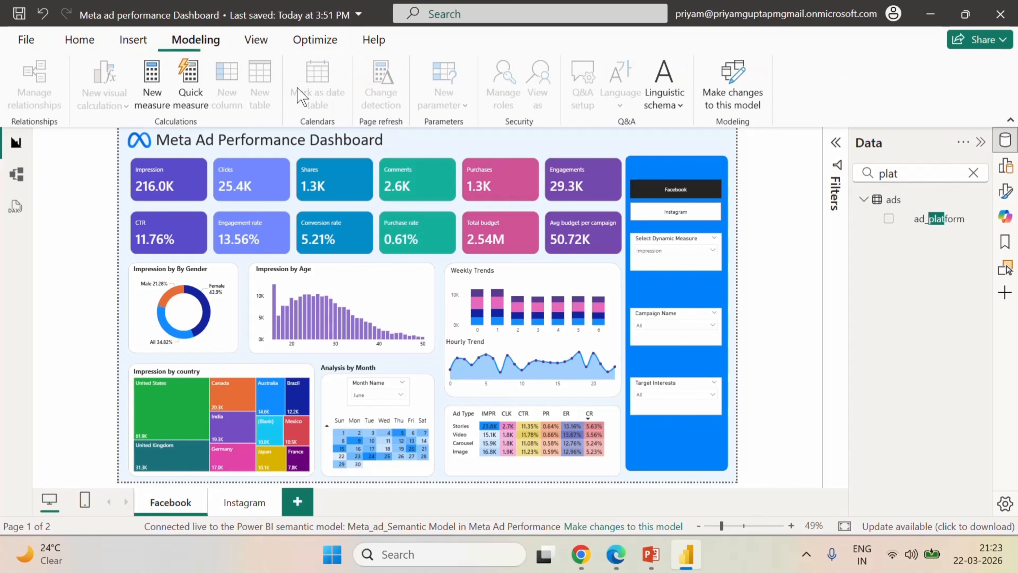
{"action": "left_click", "coordinate": [80, 40]}
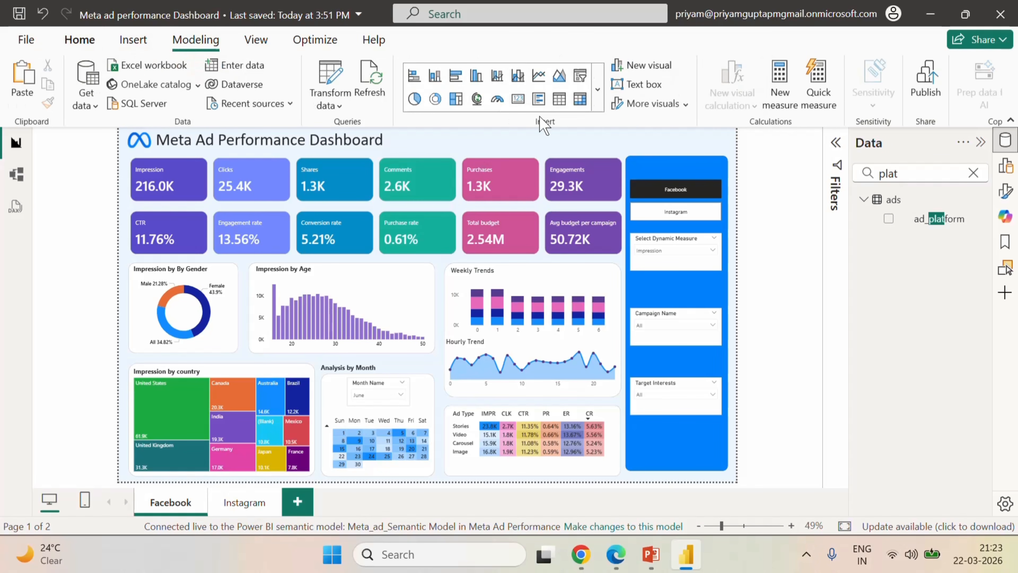
{"action": "left_click", "coordinate": [924, 97]}
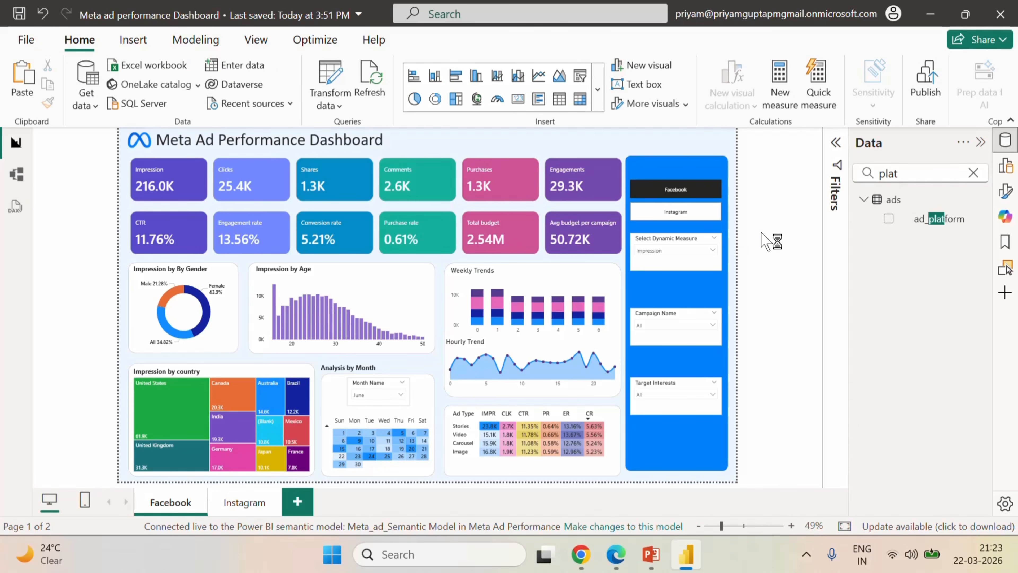
{"action": "left_click", "coordinate": [572, 313]}
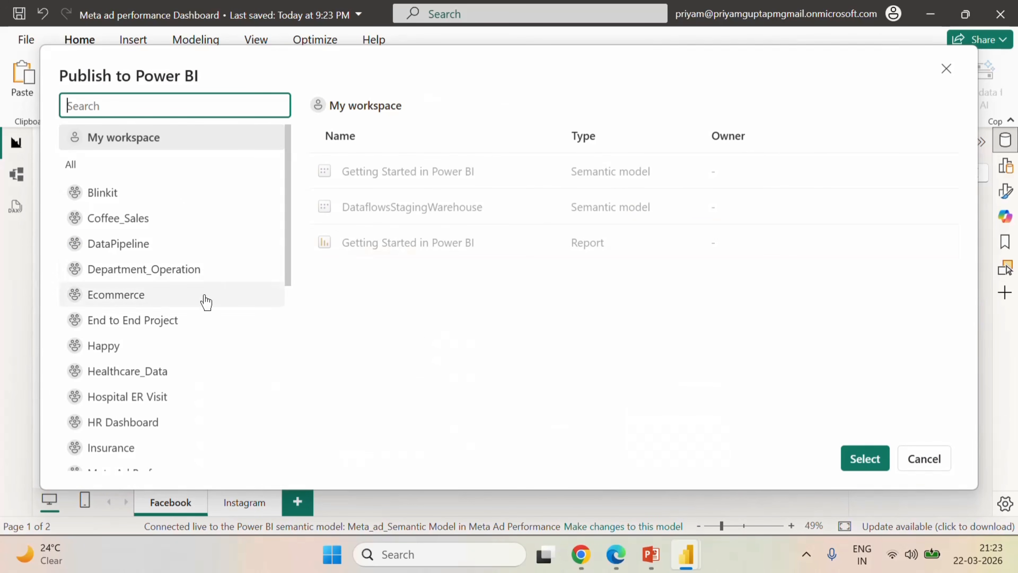
{"action": "scroll", "coordinate": [166, 360], "scroll_direction": "down", "scroll_amount": 8}
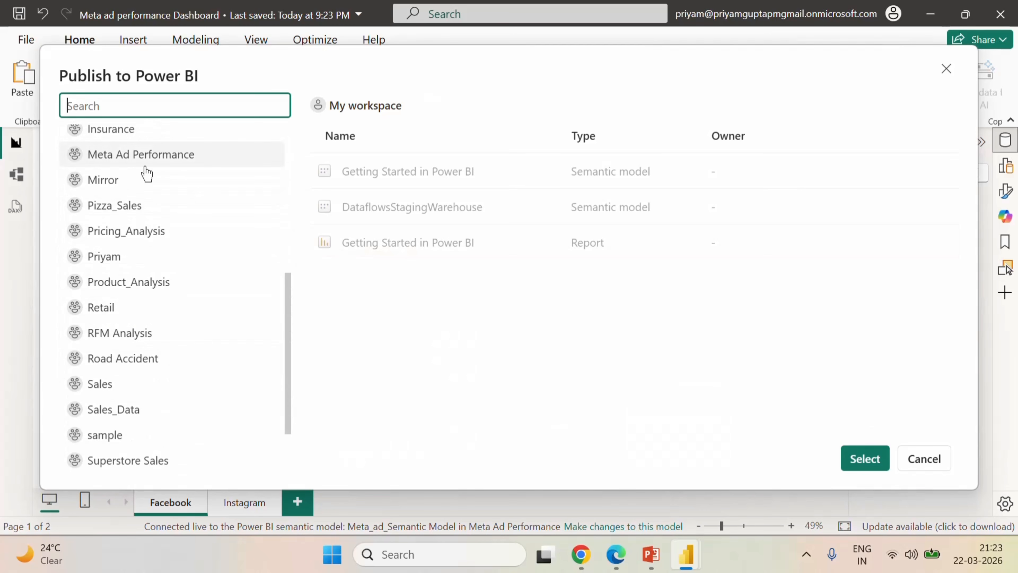
{"action": "left_click", "coordinate": [144, 158]}
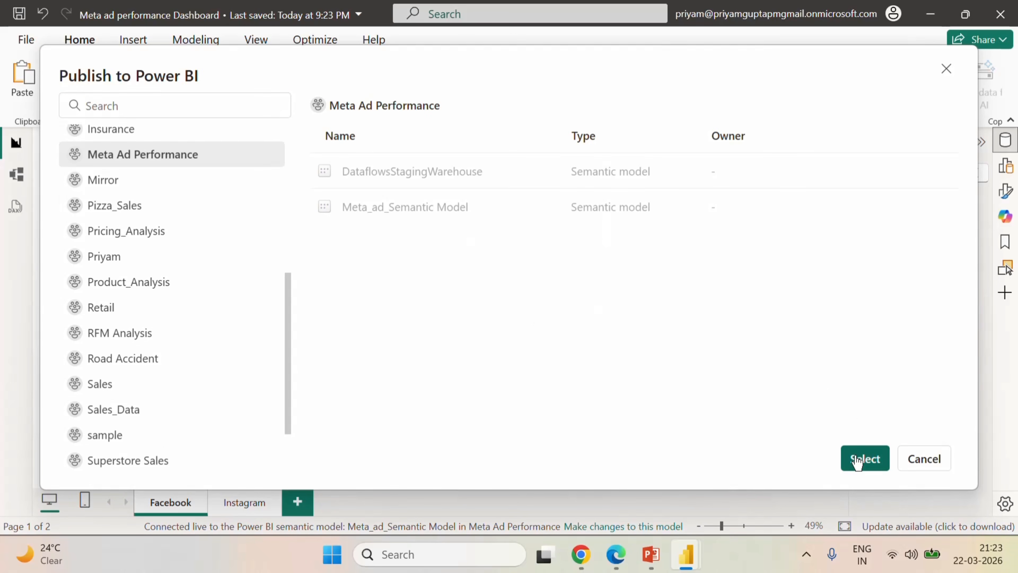
{"action": "left_click", "coordinate": [864, 458]}
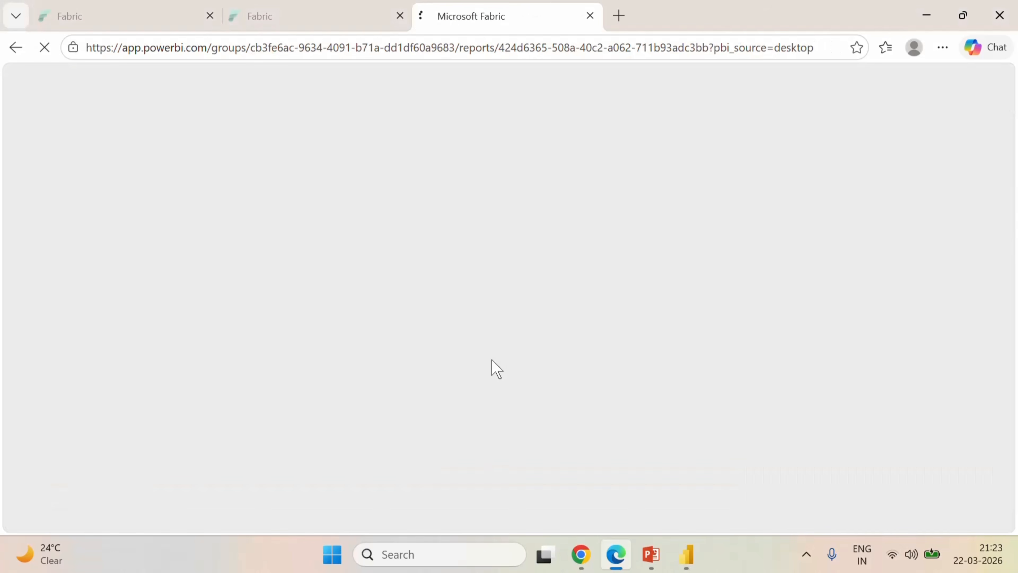
- Switch to the Fabric browser tab and open the Meta Ad Performance workspace
{"action": "left_click", "coordinate": [312, 19]}
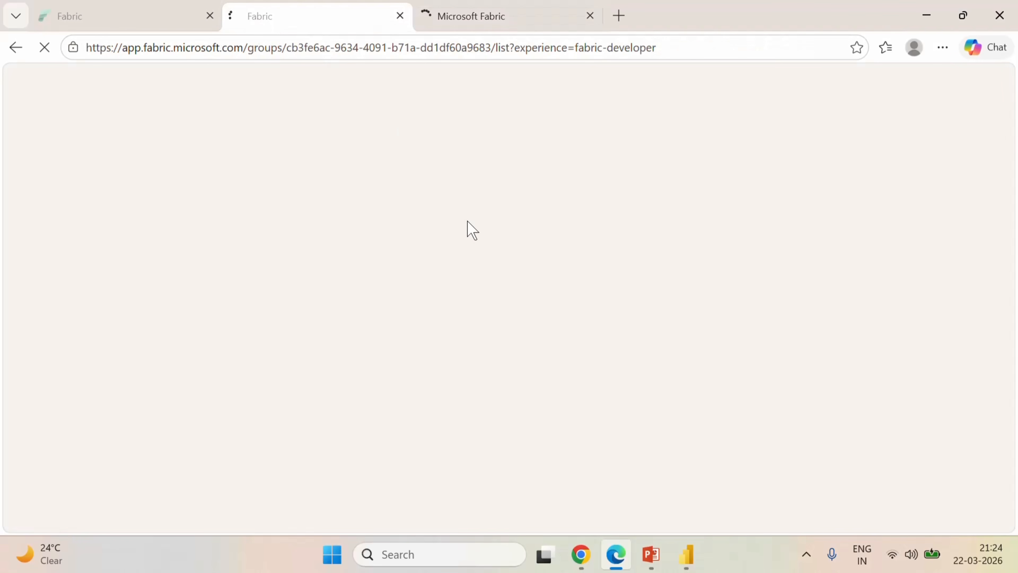
{"action": "left_click", "coordinate": [160, 18]}
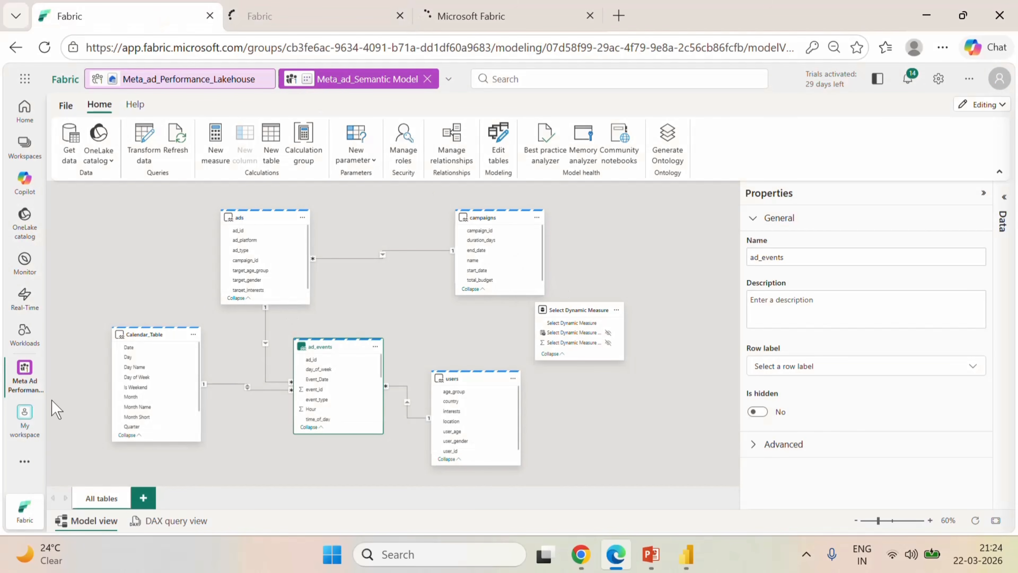
{"action": "left_click", "coordinate": [18, 381]}
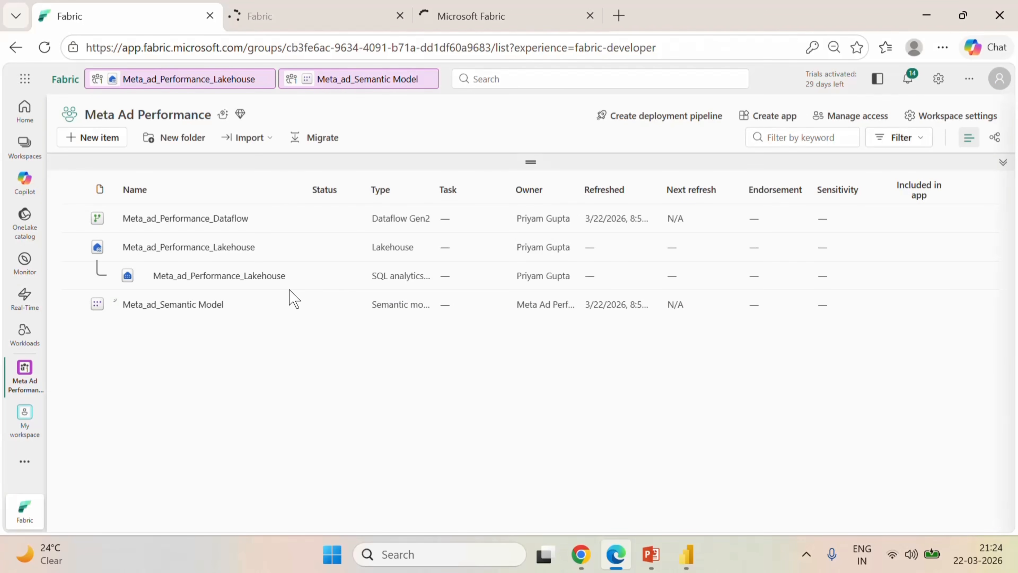
- Create a new Pipeline item, replacing 'pipeline1' with the name 'Meta ad Pipeline'
{"action": "left_click", "coordinate": [81, 144]}
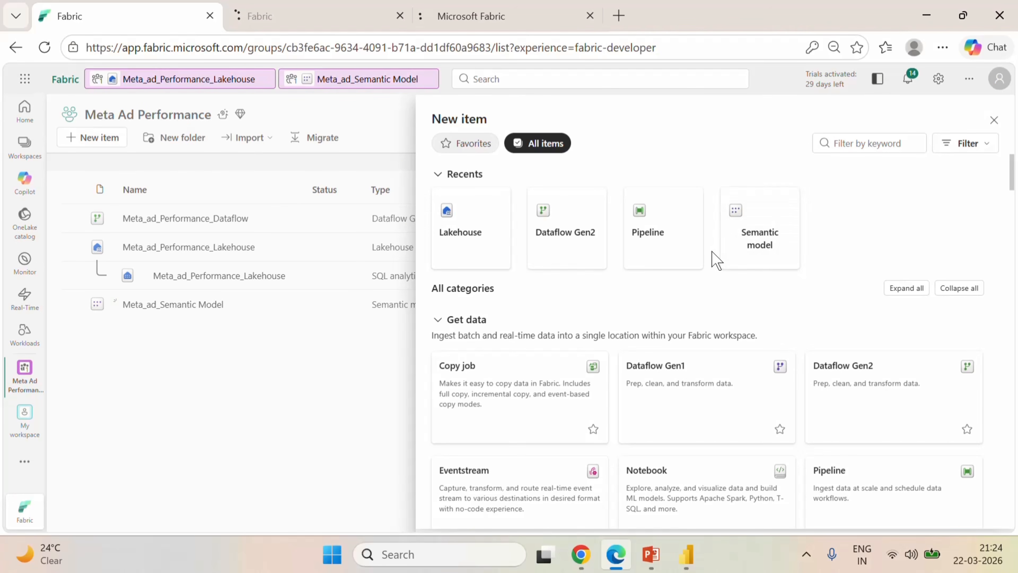
{"action": "left_click", "coordinate": [661, 240]}
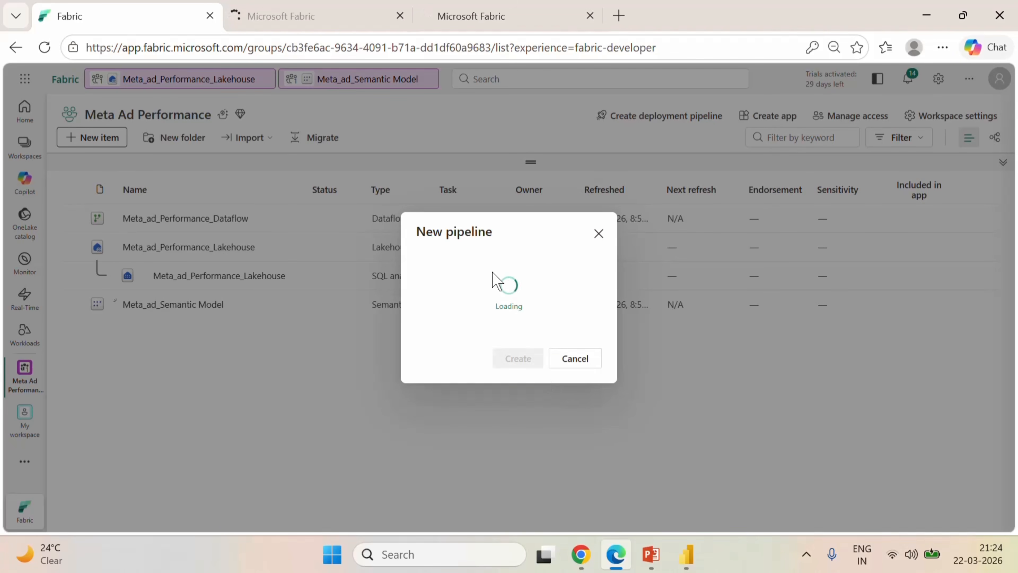
{"action": "left_click_drag", "start_coordinate": [439, 279], "coordinate": [397, 288]}
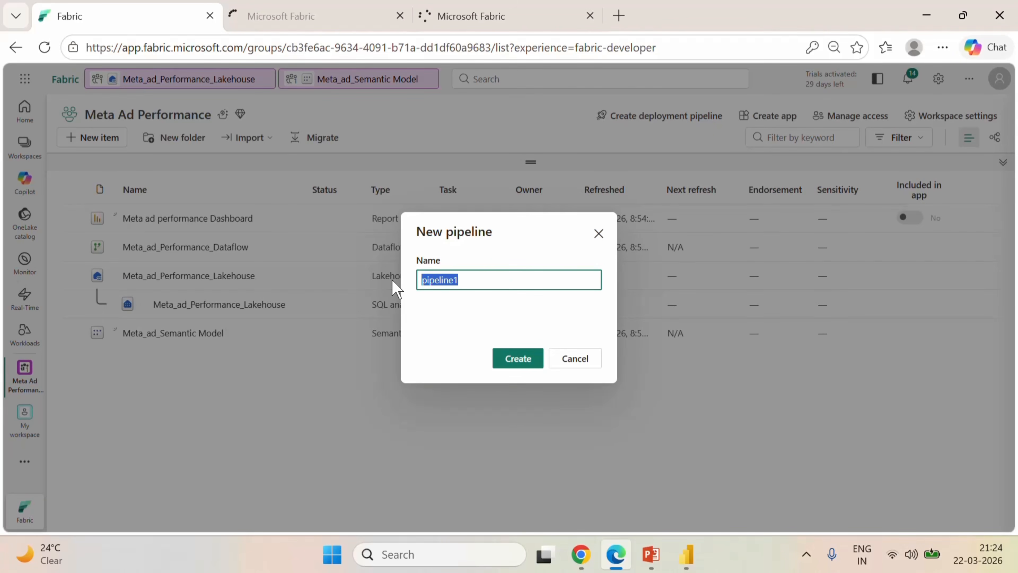
{"action": "key", "text": "BackSpace"}
{"action": "type", "text": "Meta ad P"}
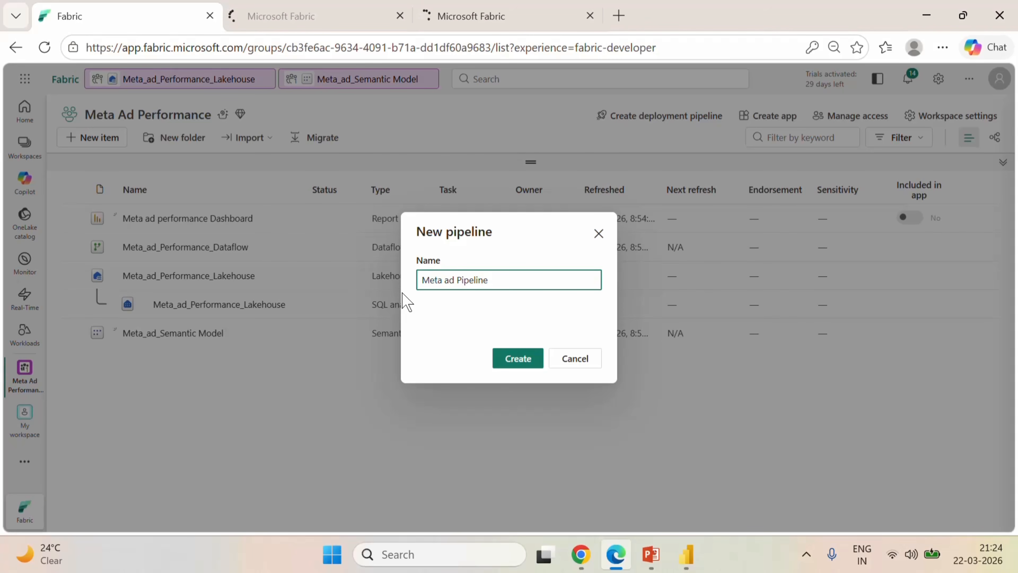
{"action": "left_click", "coordinate": [508, 359]}
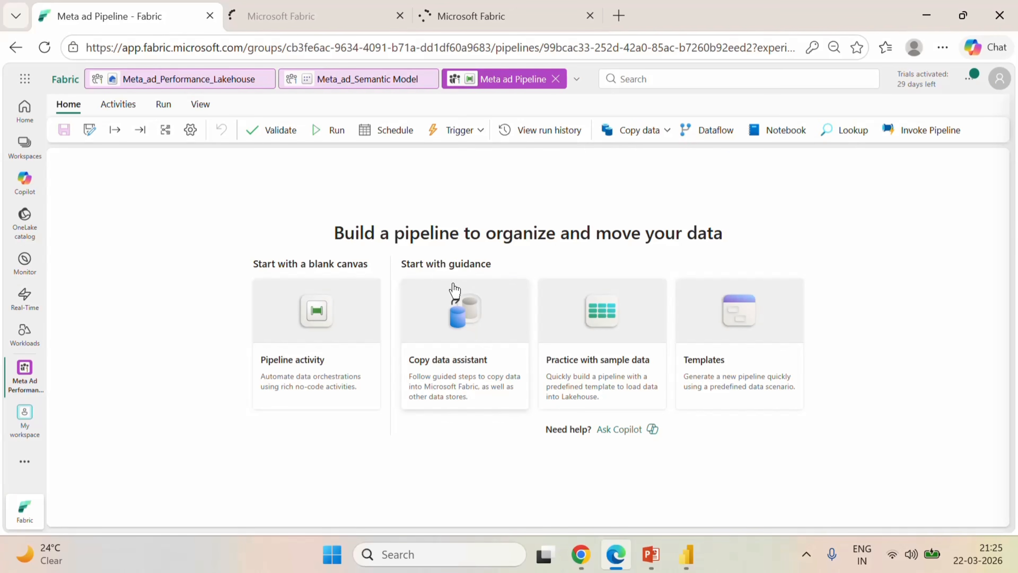
- Add a Dataflow1 activity to the canvas and set it to run Meta_ad_Performance_Dataflow
{"action": "left_click", "coordinate": [714, 131]}
{"action": "left_click_drag", "start_coordinate": [156, 265], "coordinate": [319, 245]}
{"action": "left_click", "coordinate": [123, 350]}
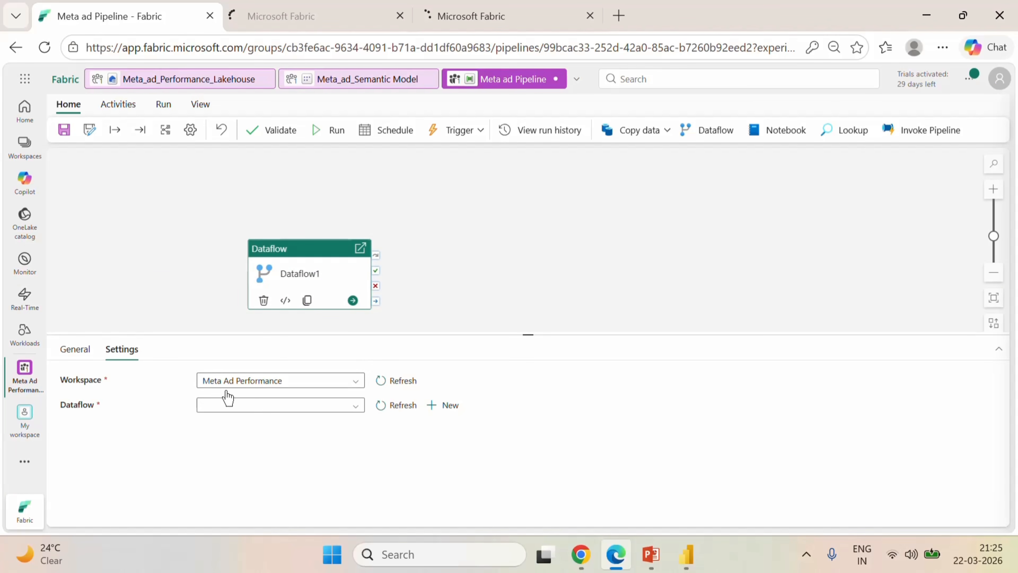
{"action": "left_click", "coordinate": [319, 406]}
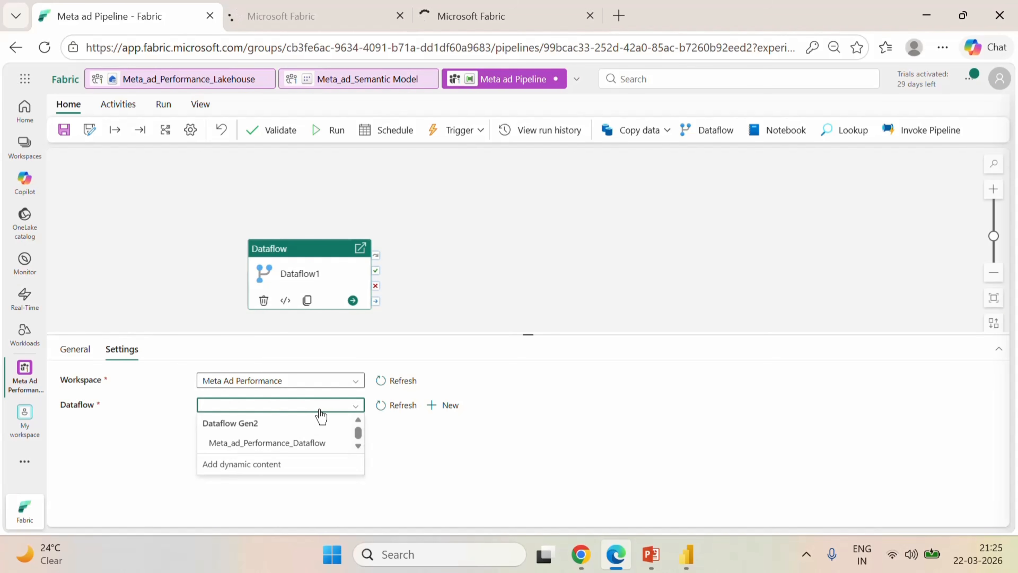
{"action": "left_click", "coordinate": [296, 448]}
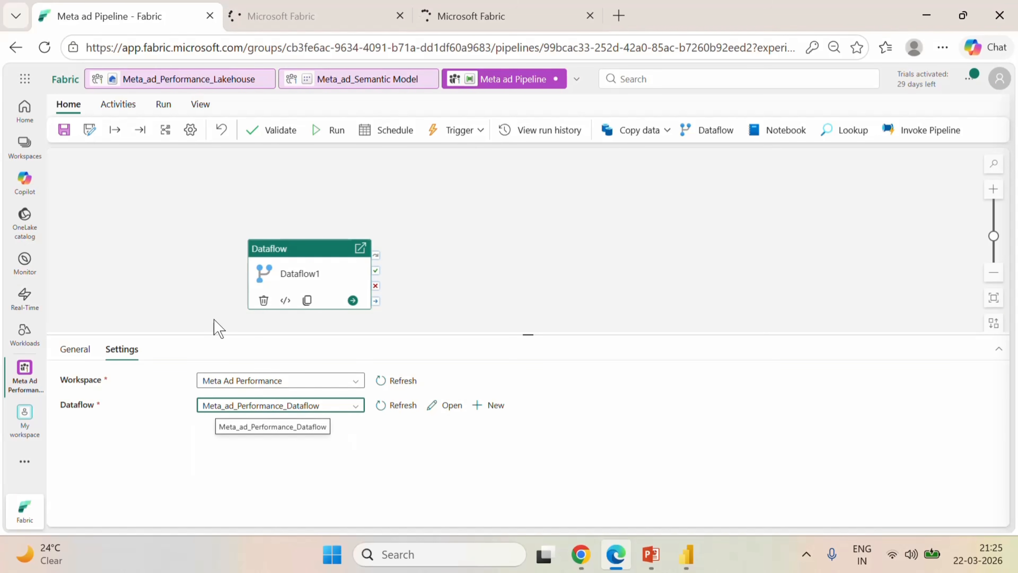
{"action": "left_click", "coordinate": [472, 259]}
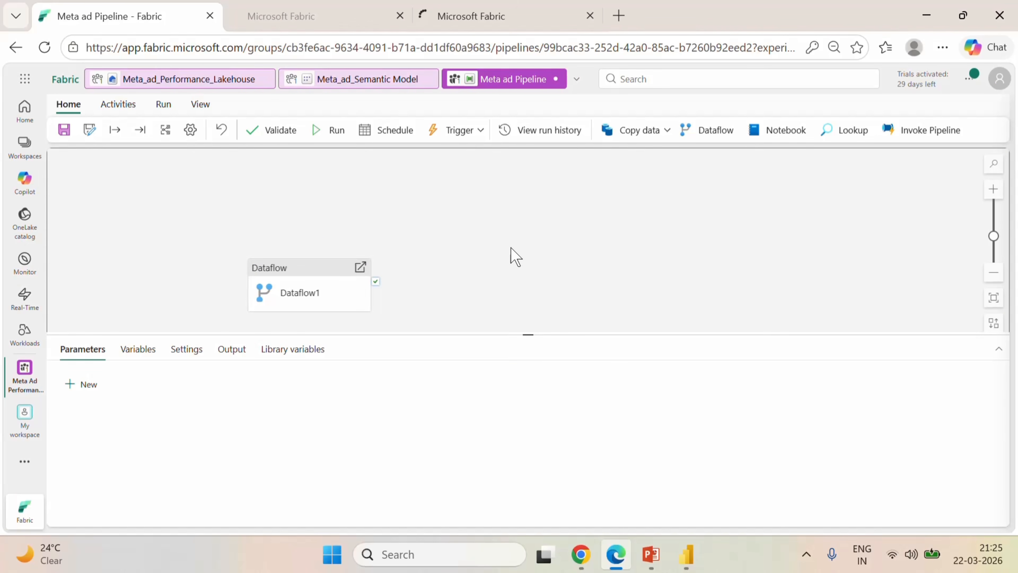
- Add a Semantic model refresh activity that runs after Dataflow1 succeeds
{"action": "left_click", "coordinate": [117, 105]}
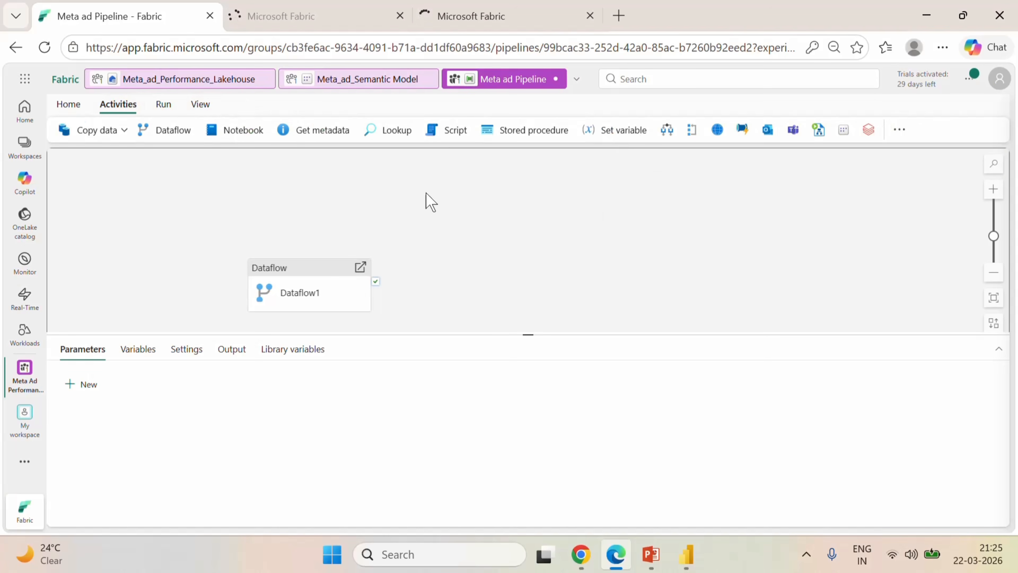
{"action": "left_click", "coordinate": [843, 130]}
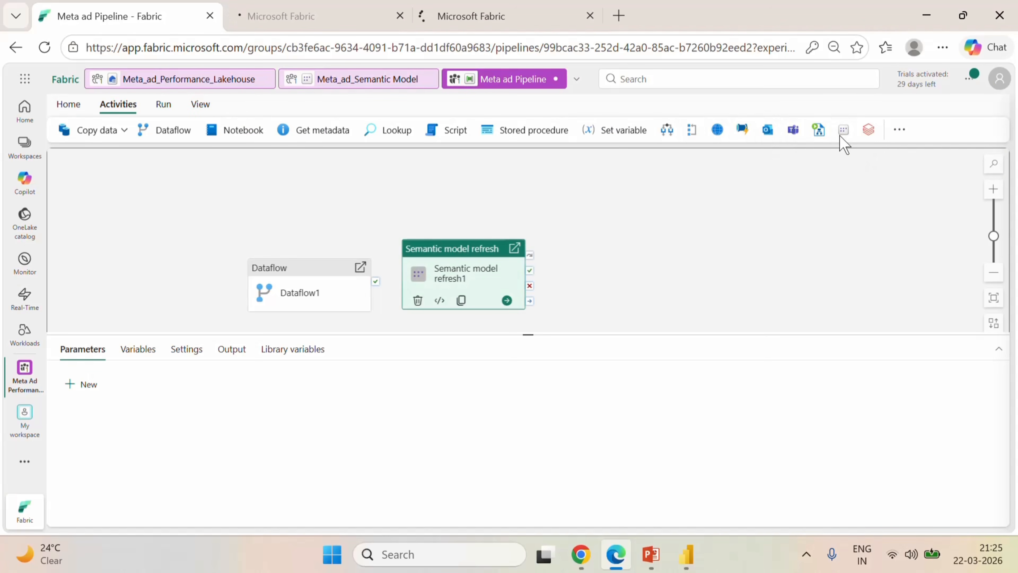
{"action": "left_click_drag", "start_coordinate": [376, 282], "coordinate": [418, 291]}
{"action": "left_click", "coordinate": [328, 271]}
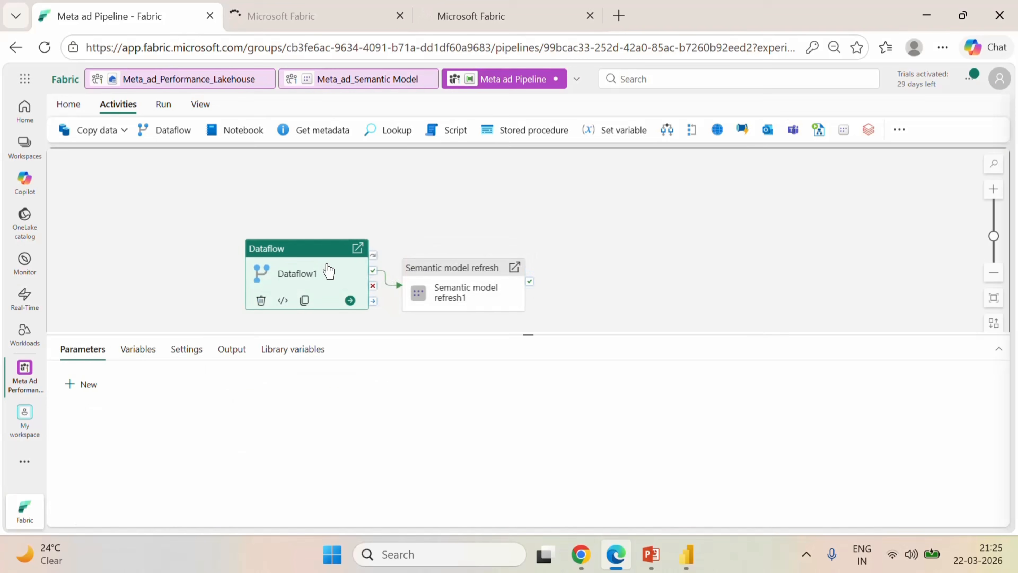
{"action": "left_click", "coordinate": [454, 289]}
- Point the refresh at Meta_ad_Semantic Model via the Power BI datasets connection, with all tables selected
{"action": "left_click", "coordinate": [122, 349]}
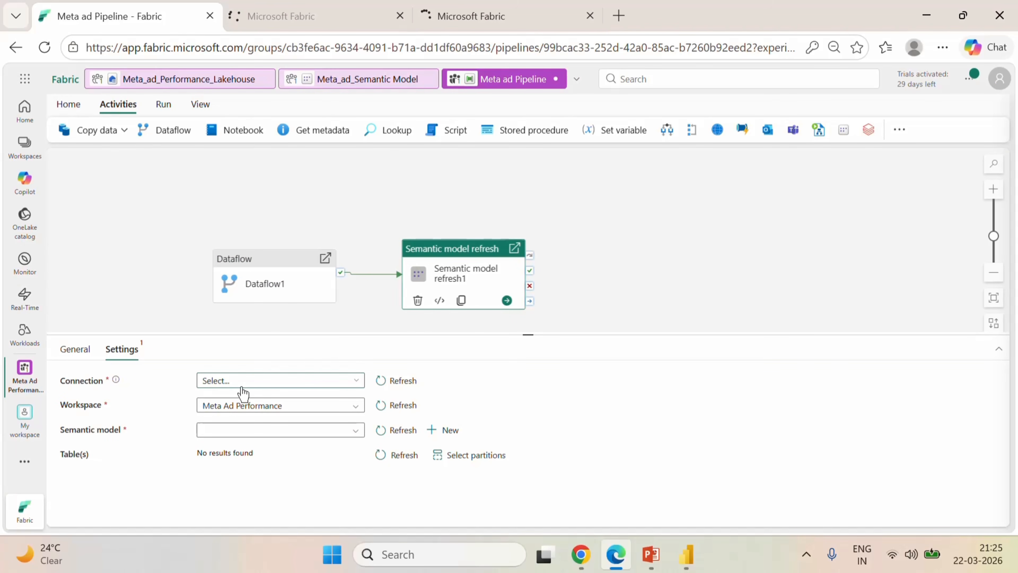
{"action": "left_click", "coordinate": [349, 384]}
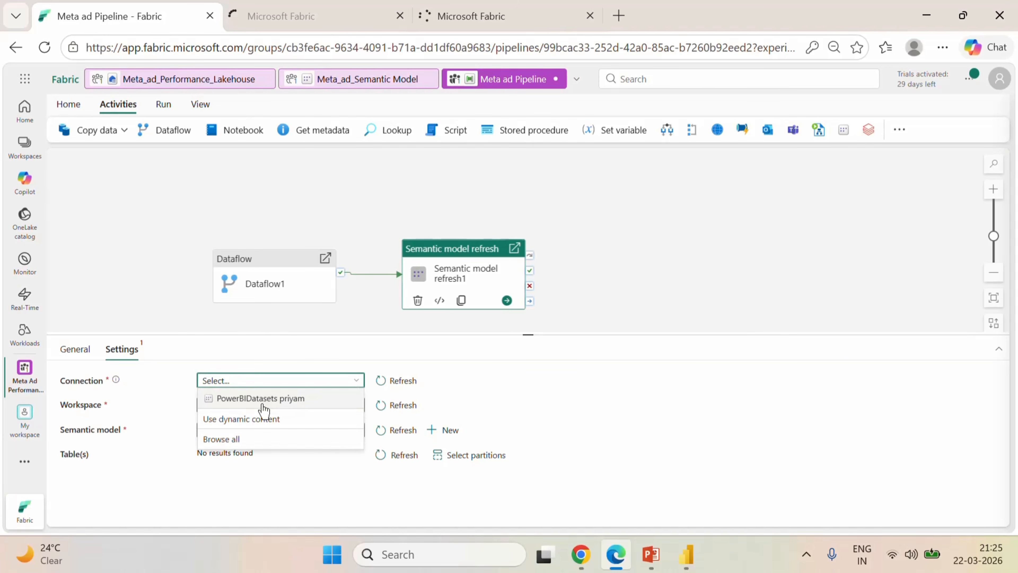
{"action": "left_click", "coordinate": [262, 398]}
{"action": "left_click", "coordinate": [352, 430]}
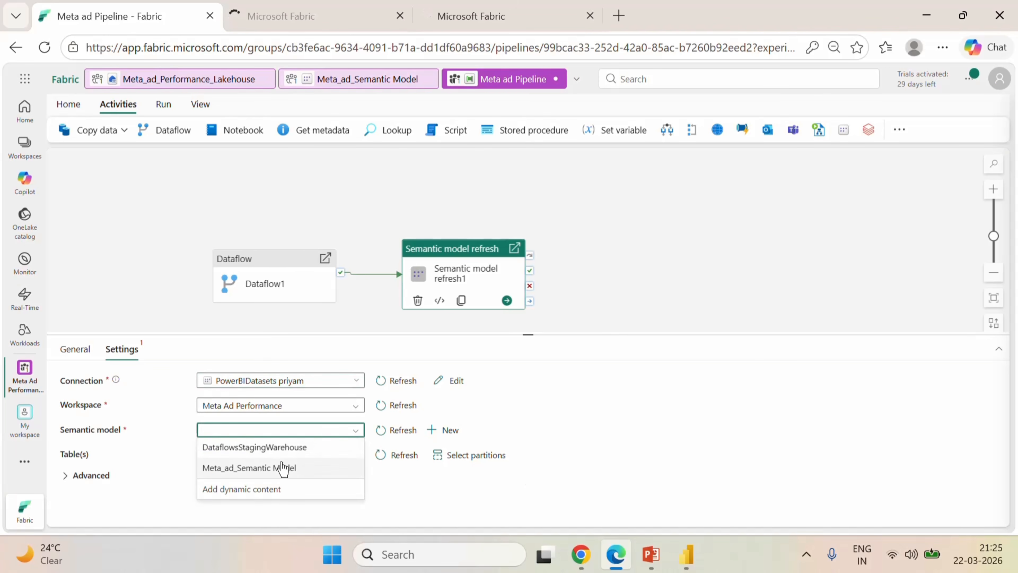
{"action": "left_click", "coordinate": [282, 468]}
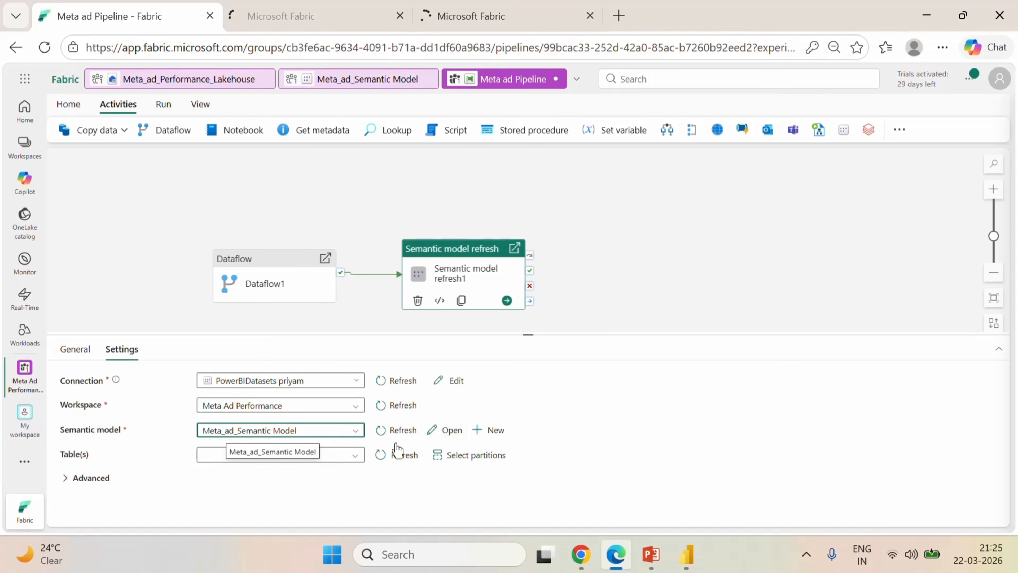
{"action": "left_click", "coordinate": [360, 455]}
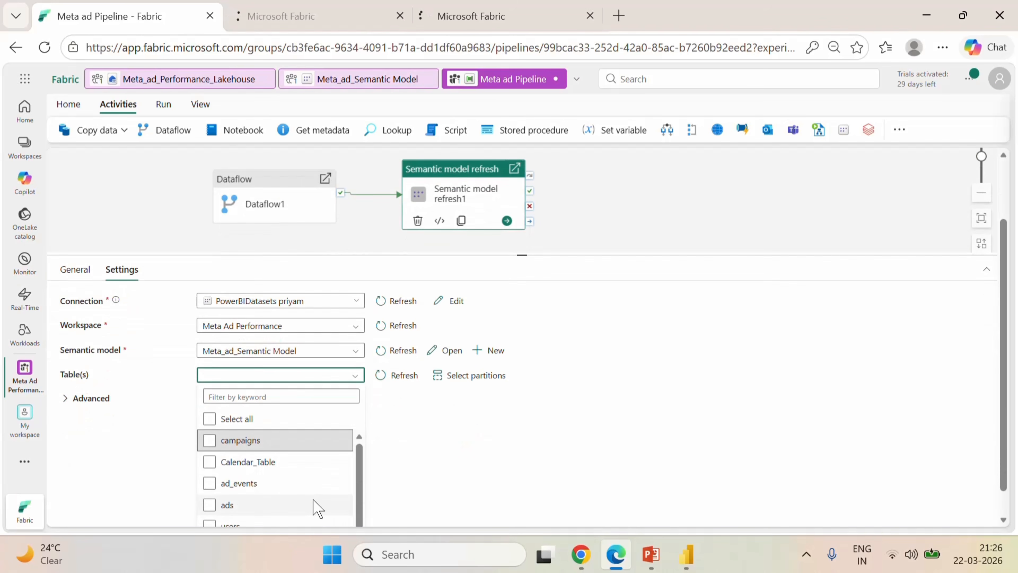
{"action": "left_click", "coordinate": [210, 418]}
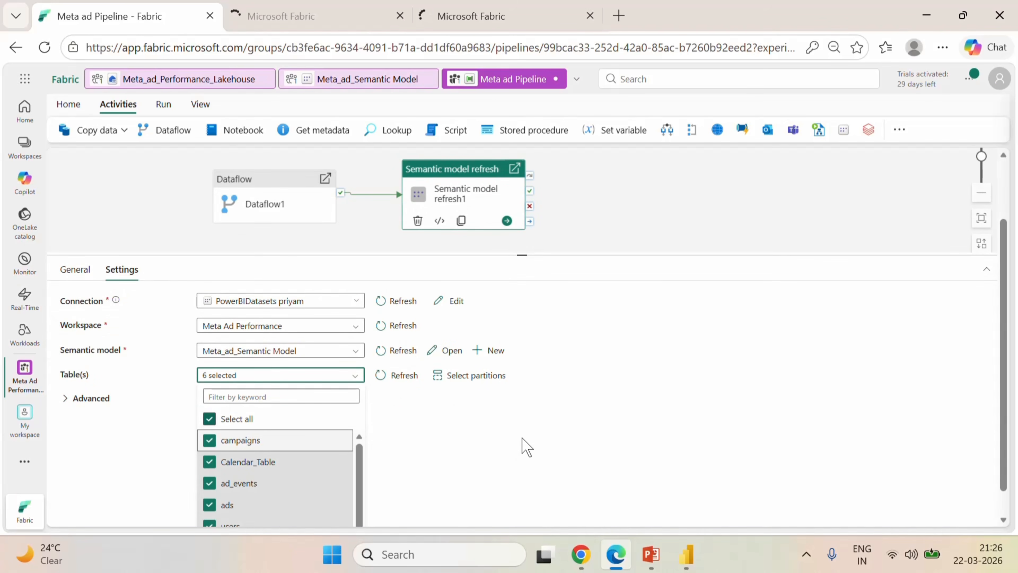
{"action": "left_click", "coordinate": [524, 446]}
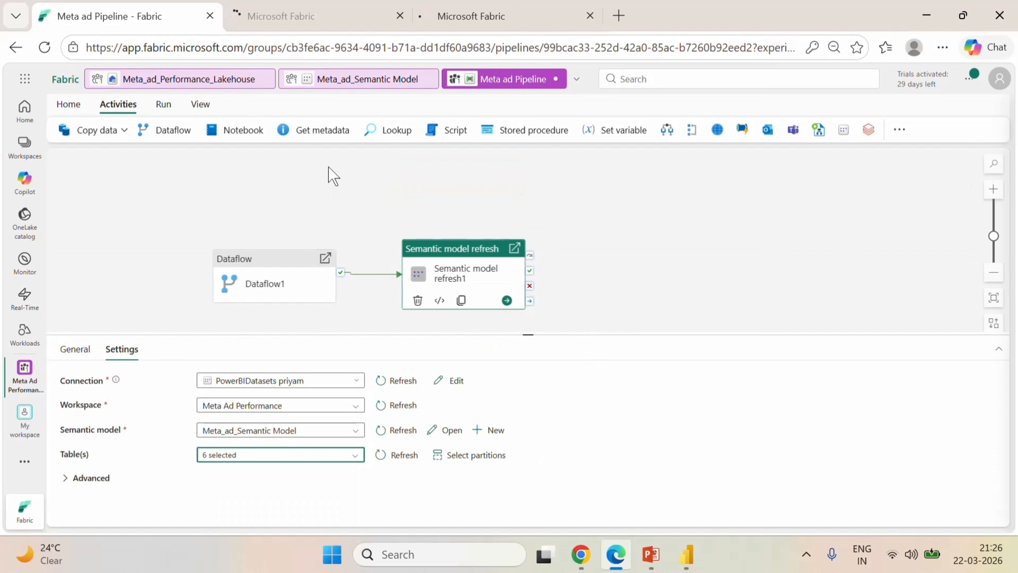
{"action": "left_click", "coordinate": [77, 106]}
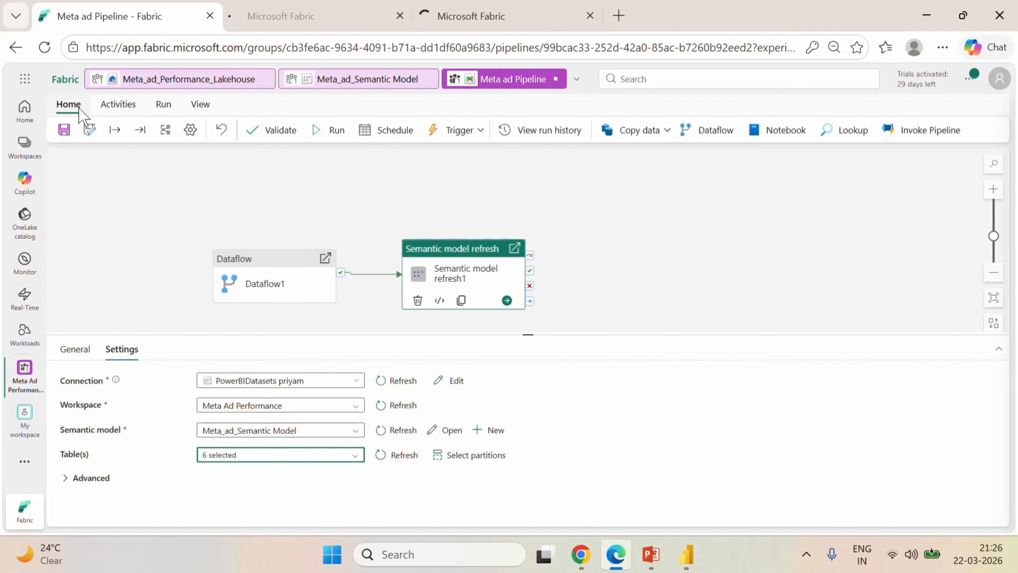
- Add a daily repeating schedule with an end date of 24-03-2027
{"action": "left_click", "coordinate": [381, 135]}
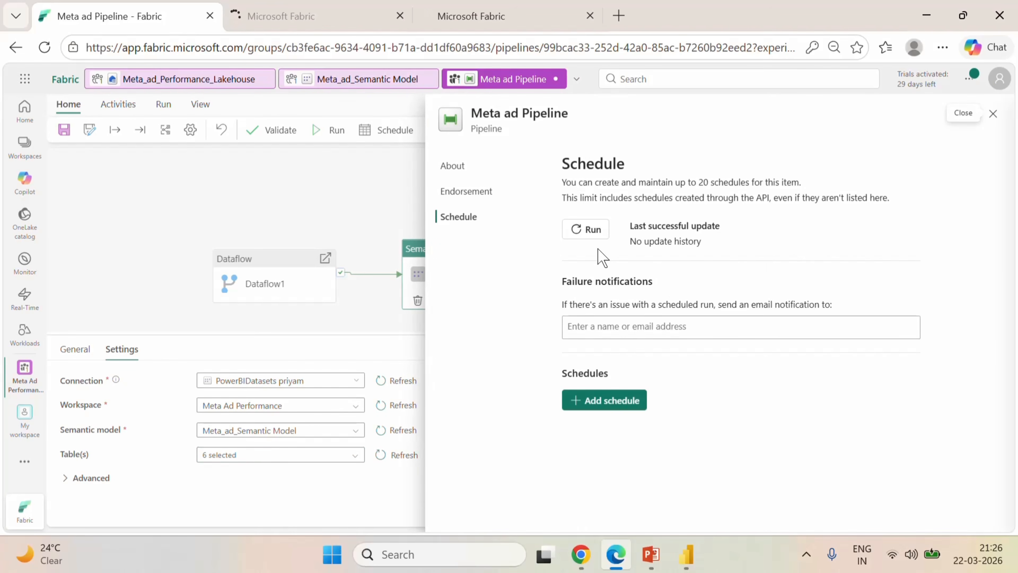
{"action": "left_click", "coordinate": [613, 401]}
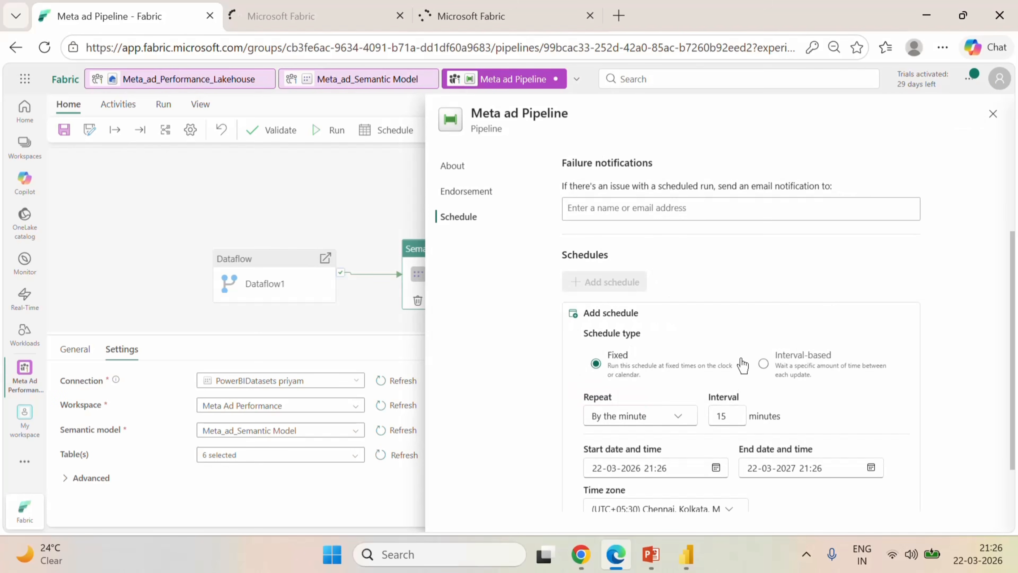
{"action": "left_click", "coordinate": [675, 354]}
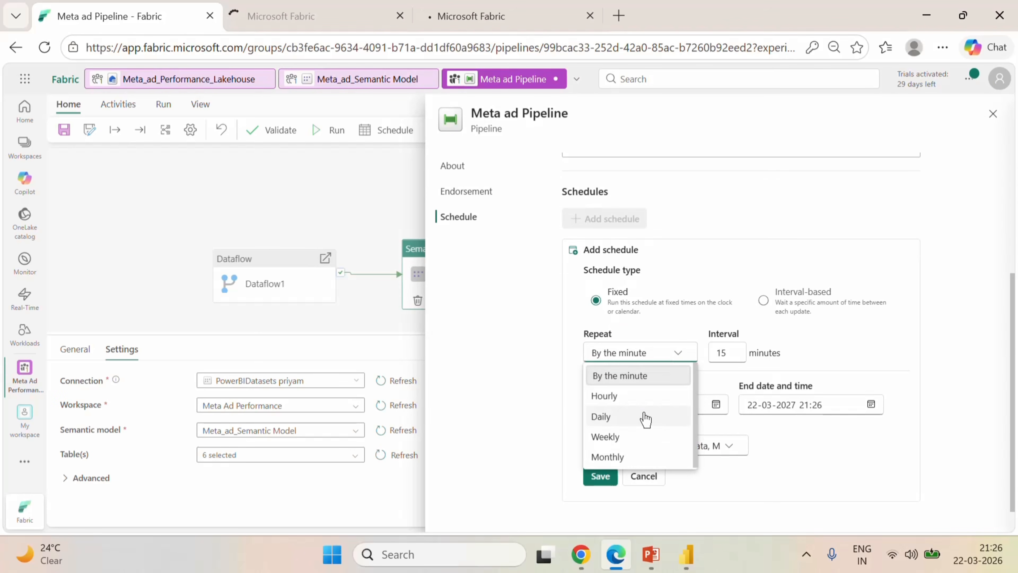
{"action": "left_click", "coordinate": [615, 419]}
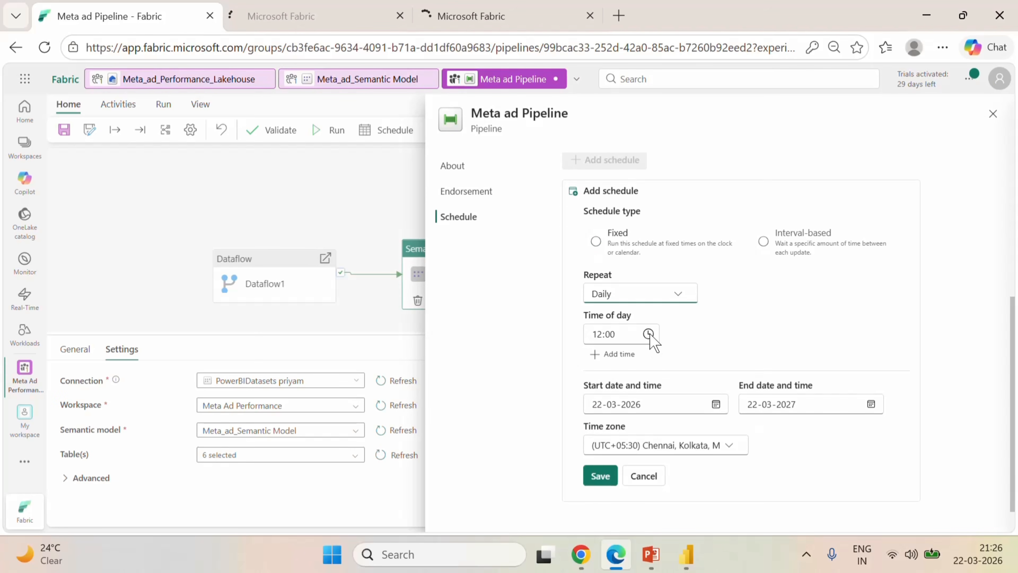
{"action": "left_click", "coordinate": [648, 333]}
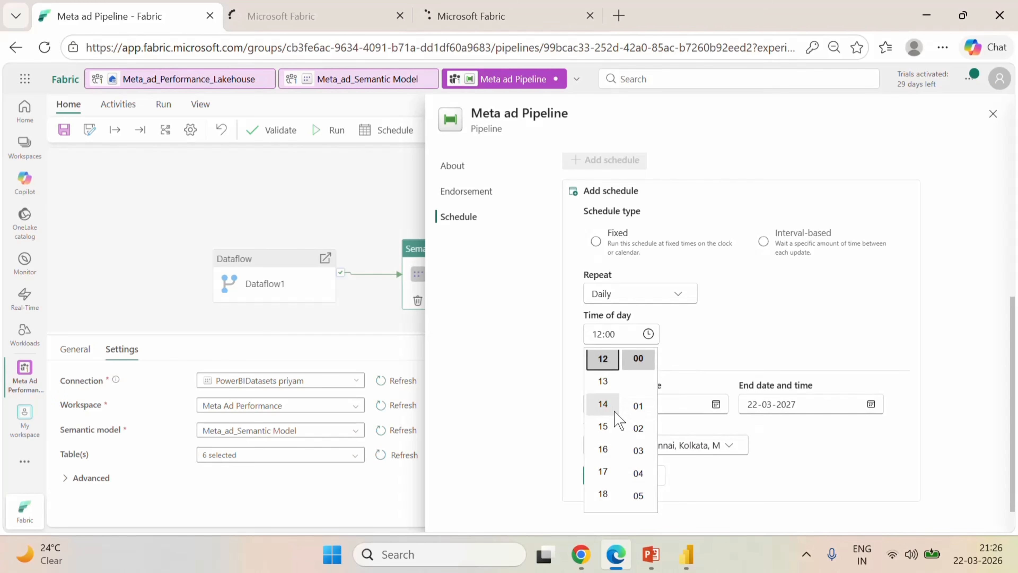
{"action": "left_click", "coordinate": [737, 360]}
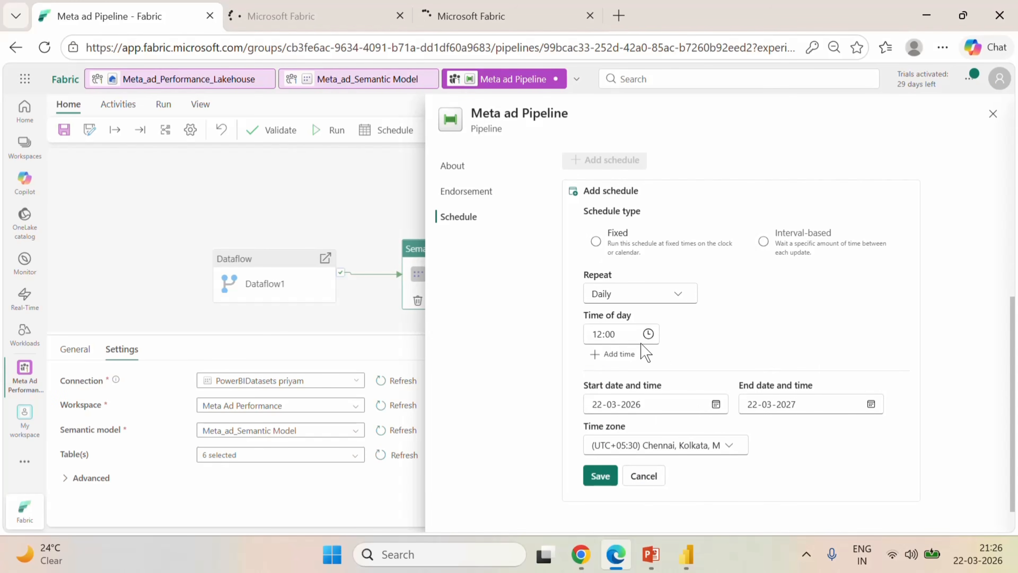
{"action": "left_click", "coordinate": [716, 404]}
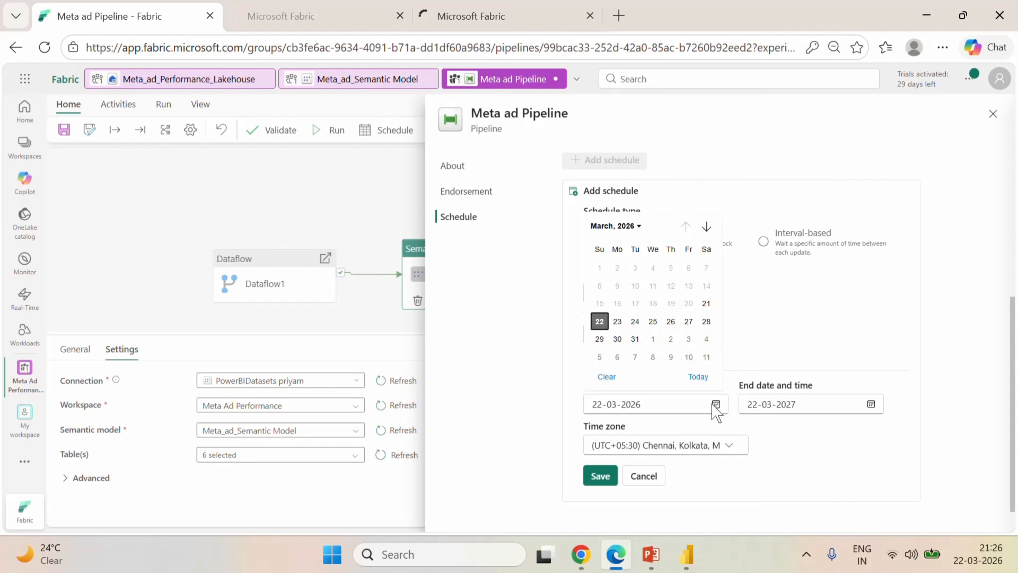
{"action": "left_click", "coordinate": [781, 321]}
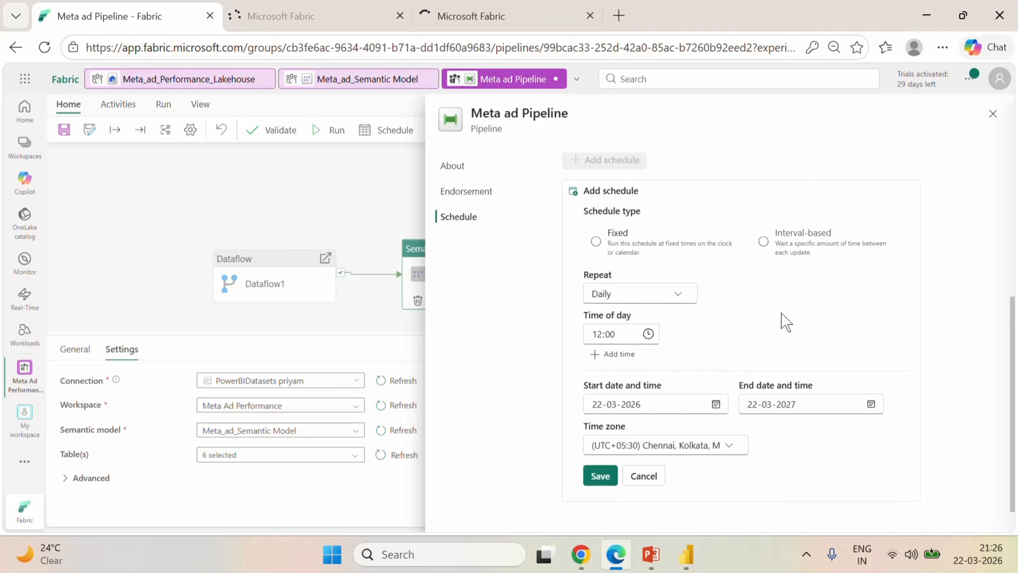
{"action": "left_click", "coordinate": [872, 405]}
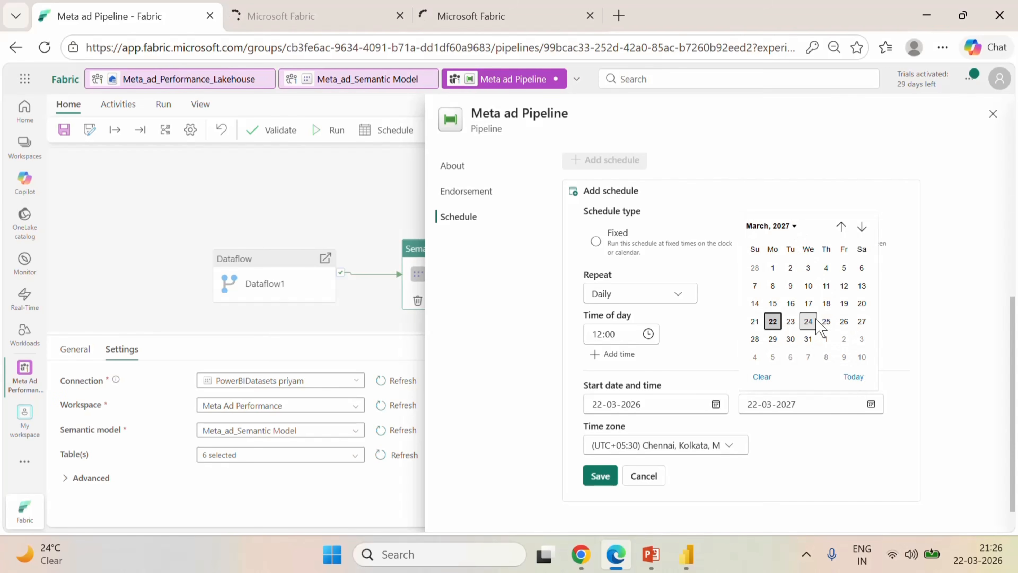
{"action": "left_click", "coordinate": [808, 321]}
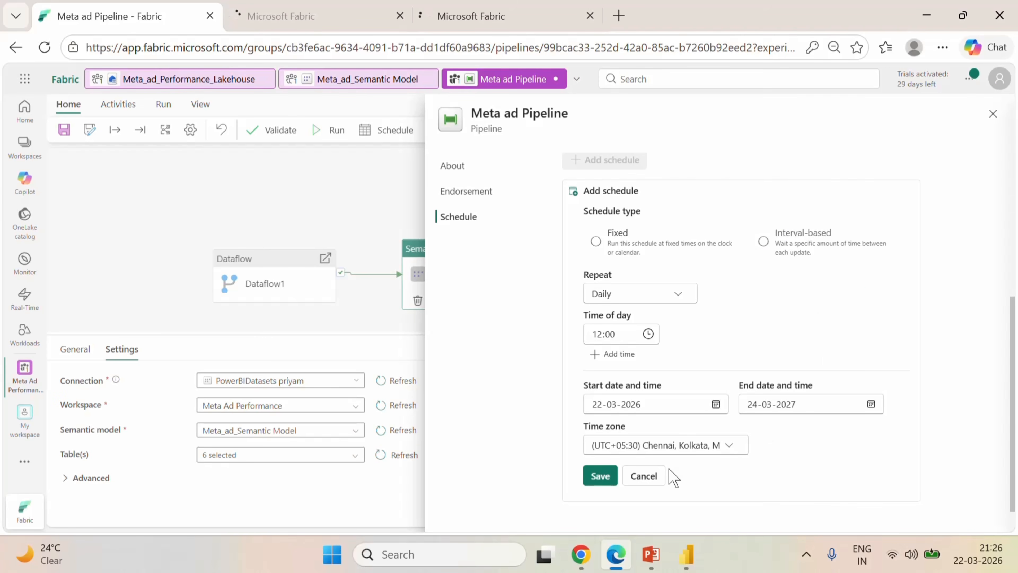
- Set the schedule's run time to 20:00 and save the schedule
{"action": "left_click", "coordinate": [648, 336]}
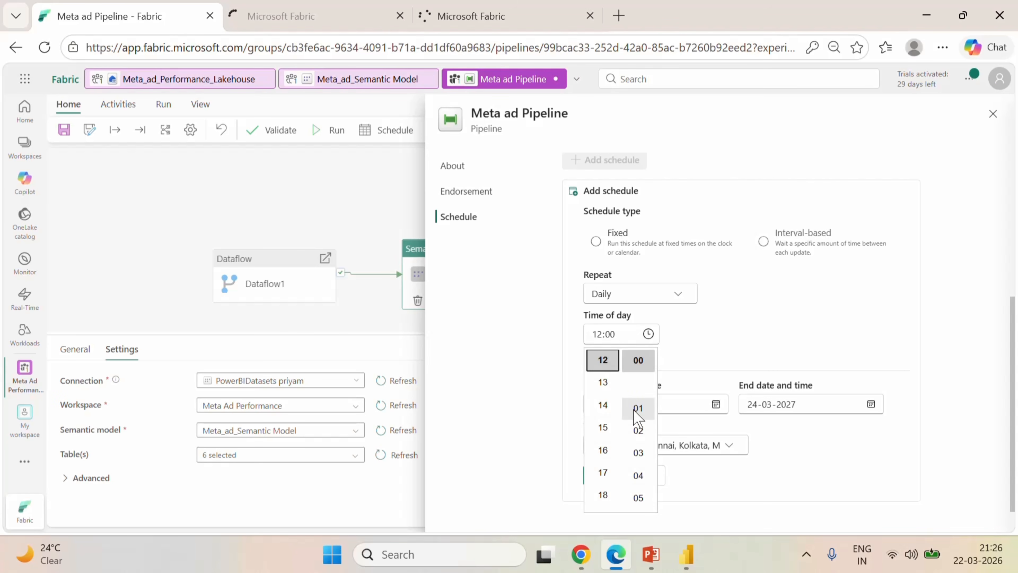
{"action": "scroll", "coordinate": [634, 421], "scroll_direction": "up", "scroll_amount": 5}
{"action": "scroll", "coordinate": [635, 419], "scroll_direction": "down", "scroll_amount": 3}
{"action": "scroll", "coordinate": [603, 428], "scroll_direction": "down", "scroll_amount": 3}
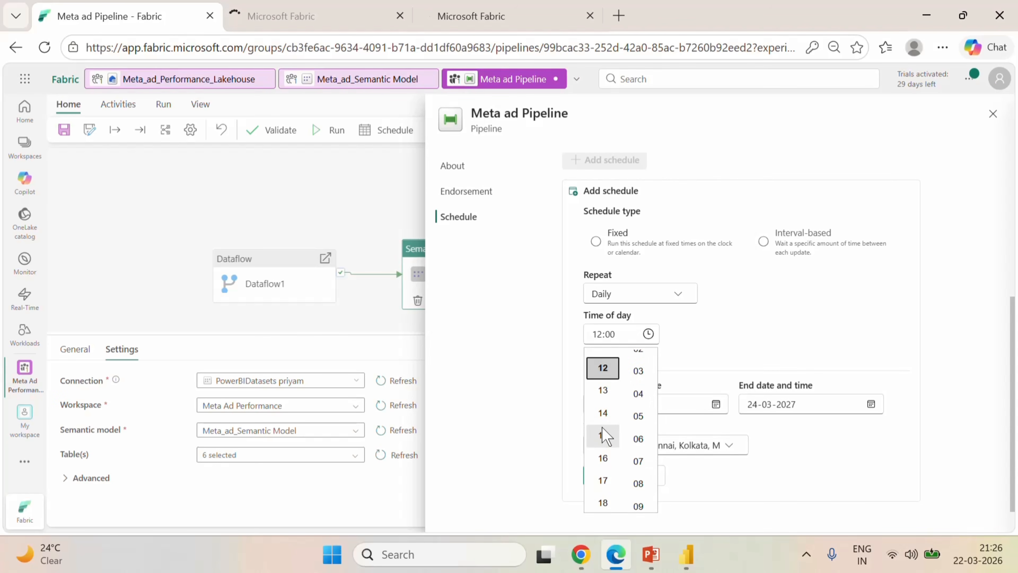
{"action": "scroll", "coordinate": [602, 428], "scroll_direction": "down", "scroll_amount": 2}
{"action": "scroll", "coordinate": [603, 428], "scroll_direction": "up", "scroll_amount": 3}
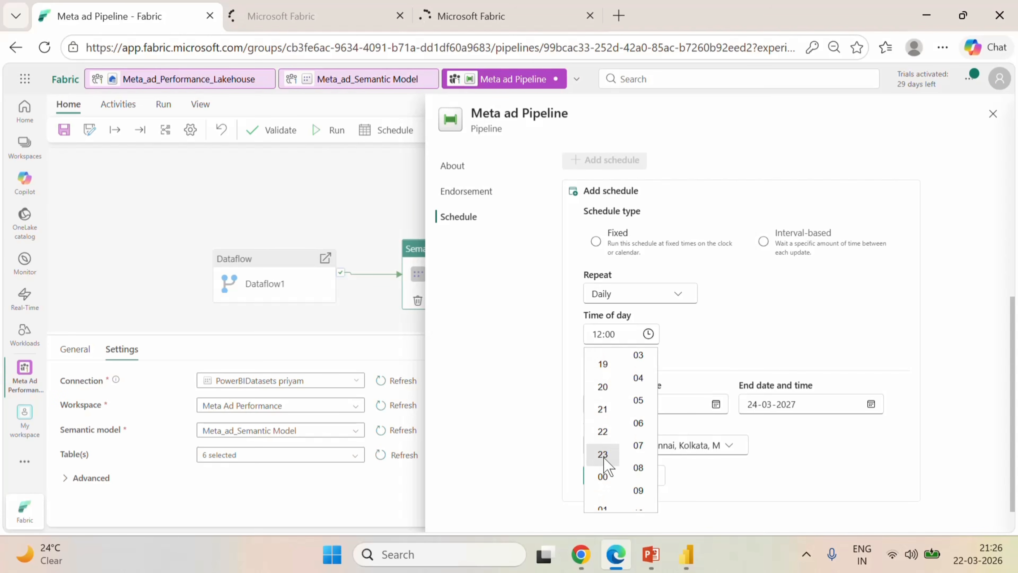
{"action": "scroll", "coordinate": [604, 459], "scroll_direction": "up", "scroll_amount": 1}
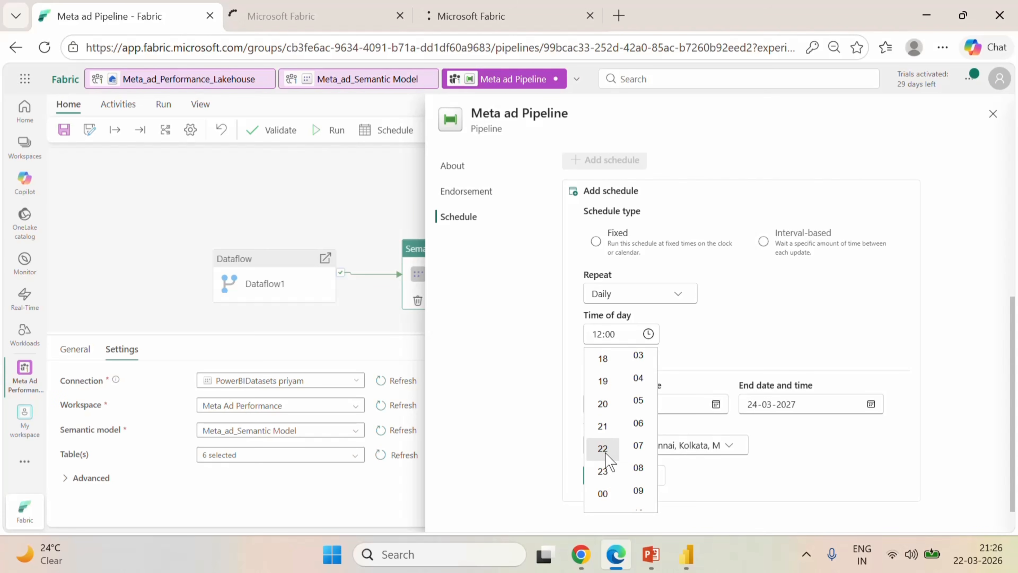
{"action": "left_click", "coordinate": [602, 404]}
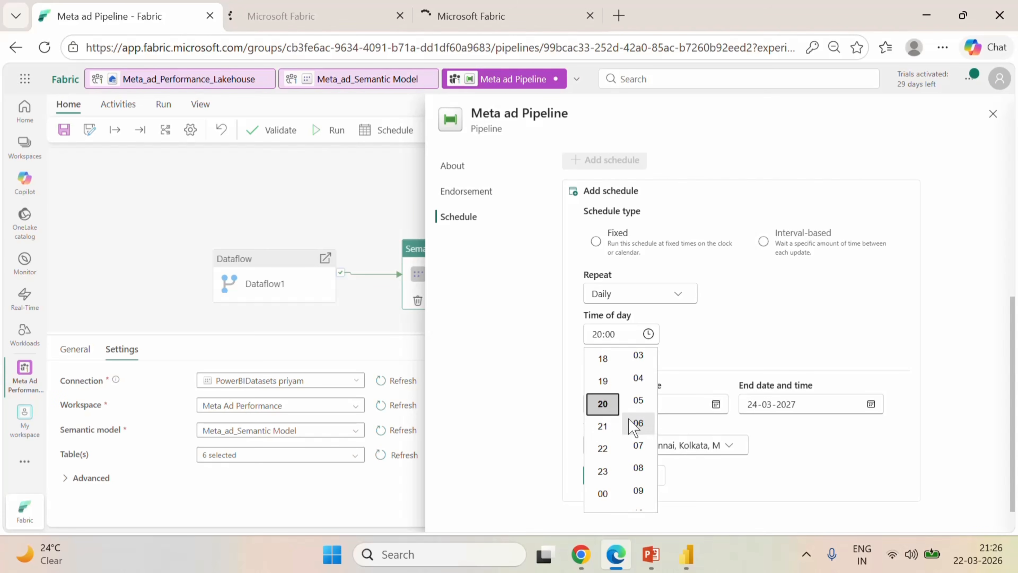
{"action": "left_click", "coordinate": [740, 319]}
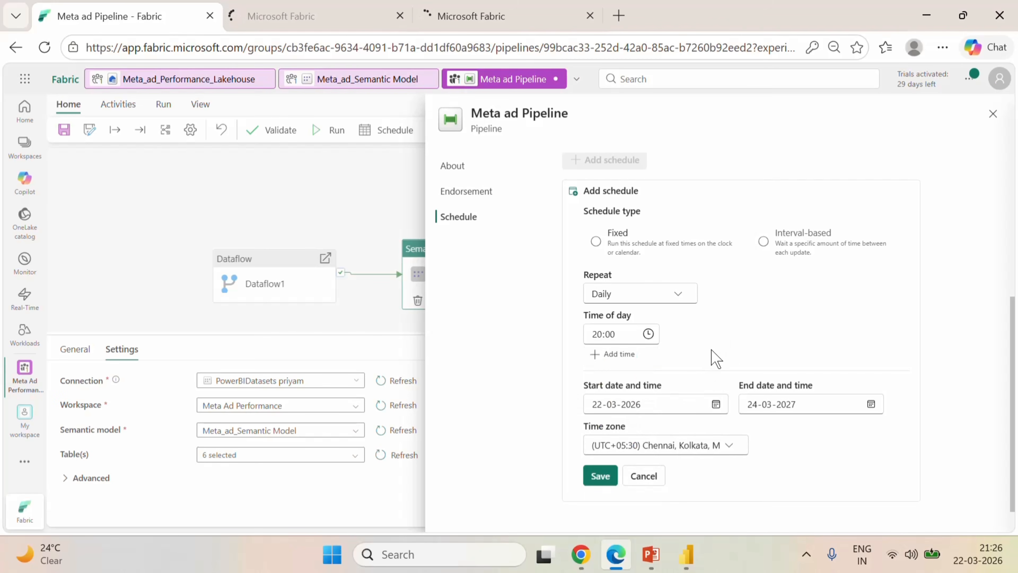
{"action": "left_click", "coordinate": [609, 479]}
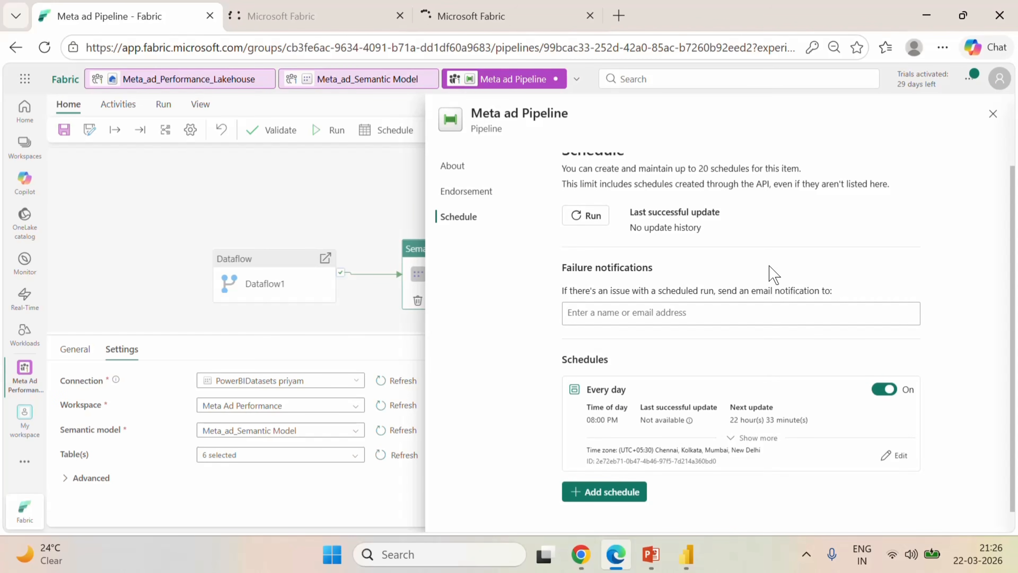
- Close the schedule settings and save the Meta ad Pipeline
{"action": "scroll", "coordinate": [798, 337], "scroll_direction": "up", "scroll_amount": 1}
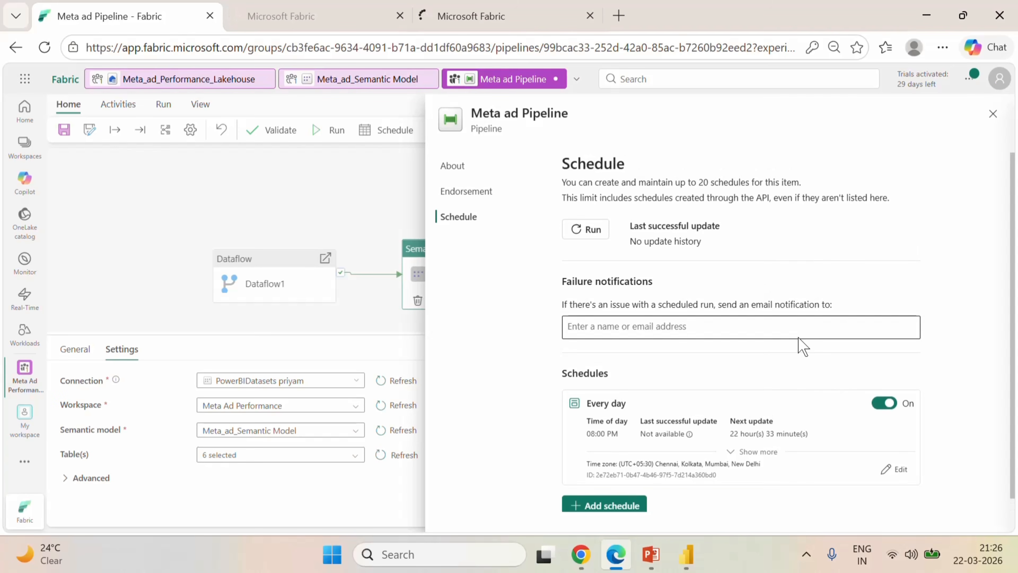
{"action": "scroll", "coordinate": [798, 337], "scroll_direction": "down", "scroll_amount": 1}
{"action": "left_click", "coordinate": [343, 200]}
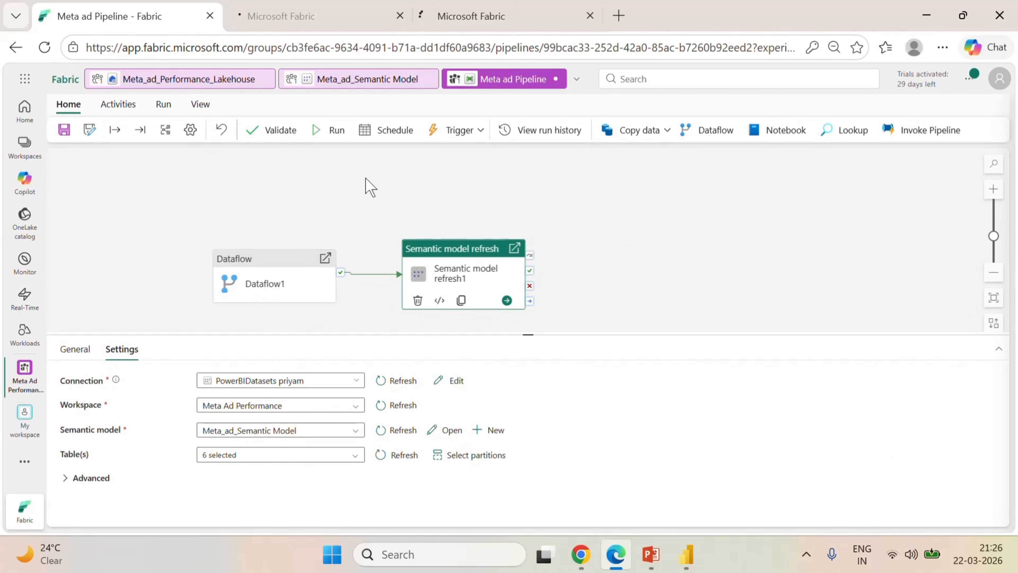
{"action": "left_click", "coordinate": [64, 129]}
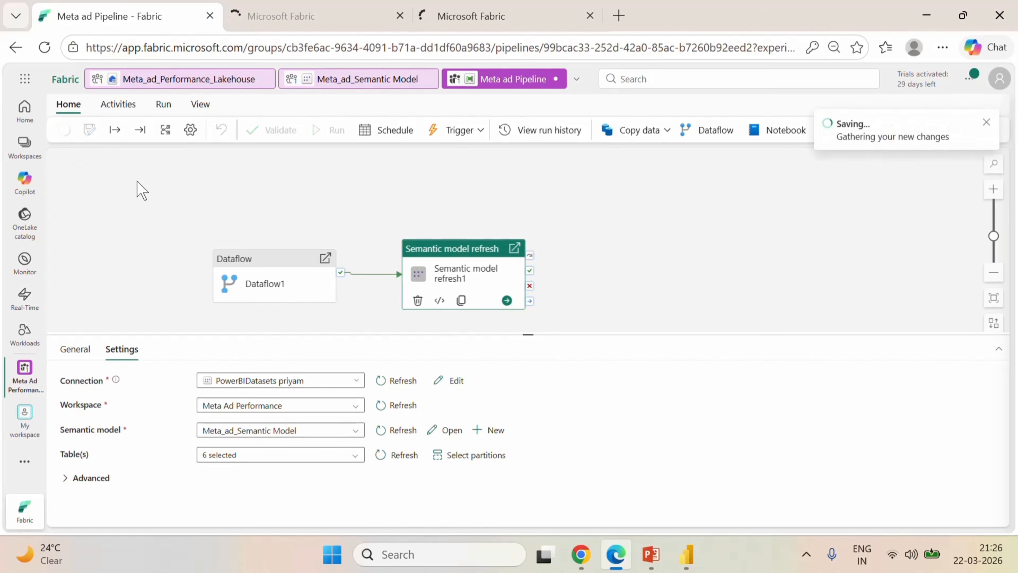